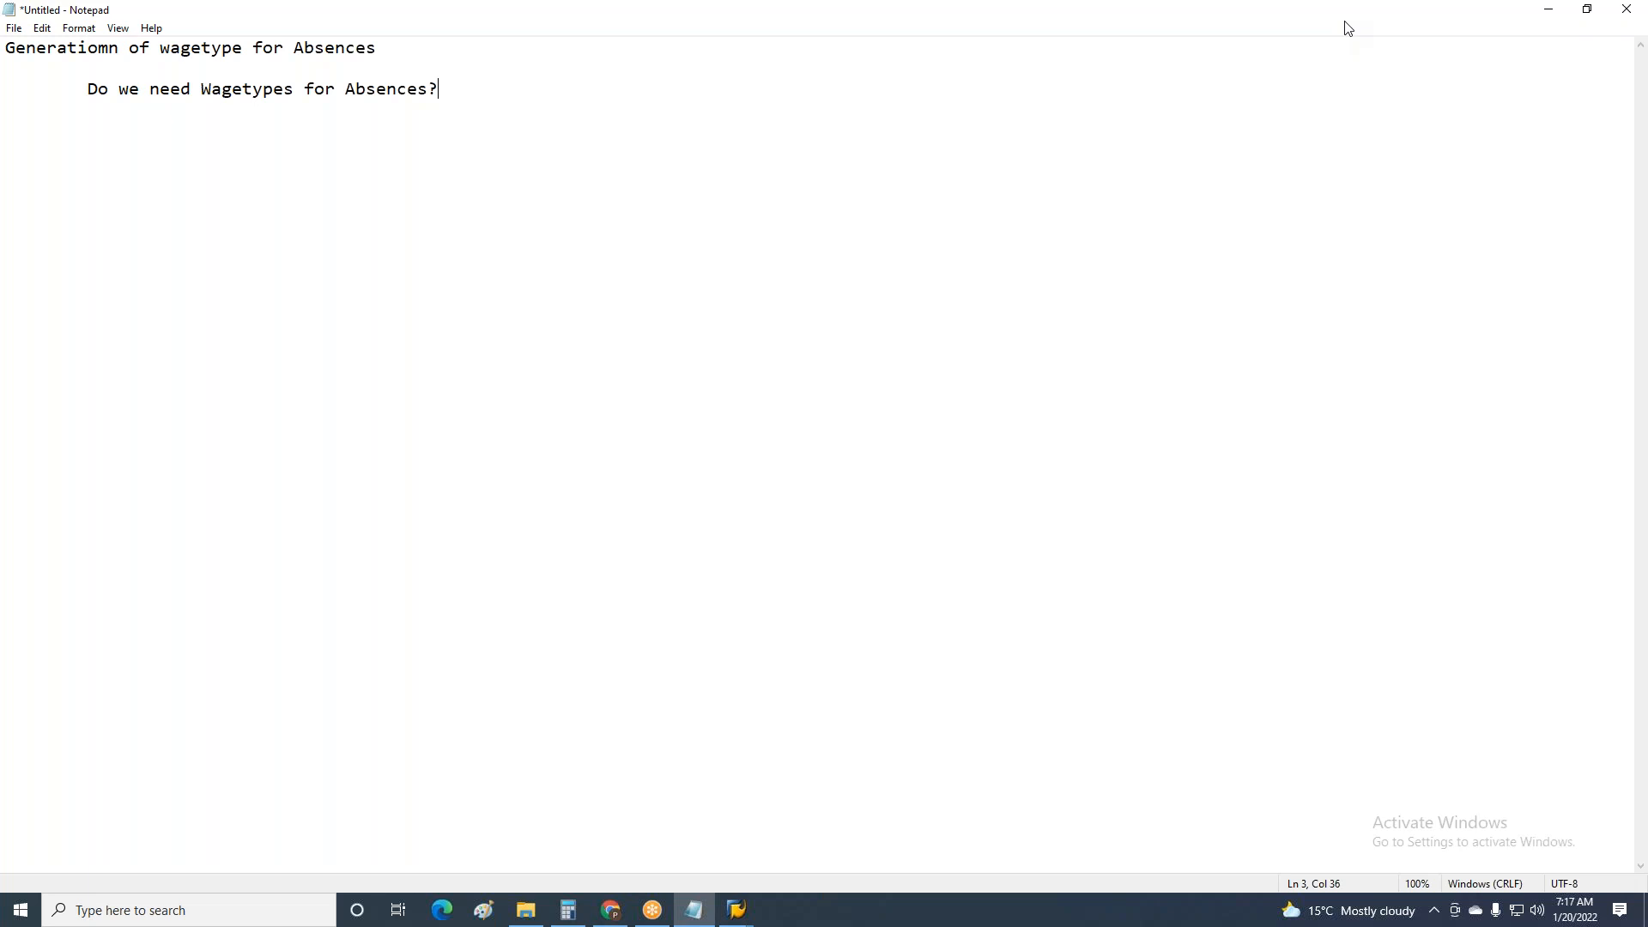
Add an indented line below the question reading "2,3,4 Wagetypes are either Payments(paid Absences or Unpaid Absences".
{"action": "key", "text": "Return"}
{"action": "type", "text": "2,3,4"}
{"action": "key", "text": "Tab"}
{"action": "type", "text": "Wagetypes are either "}
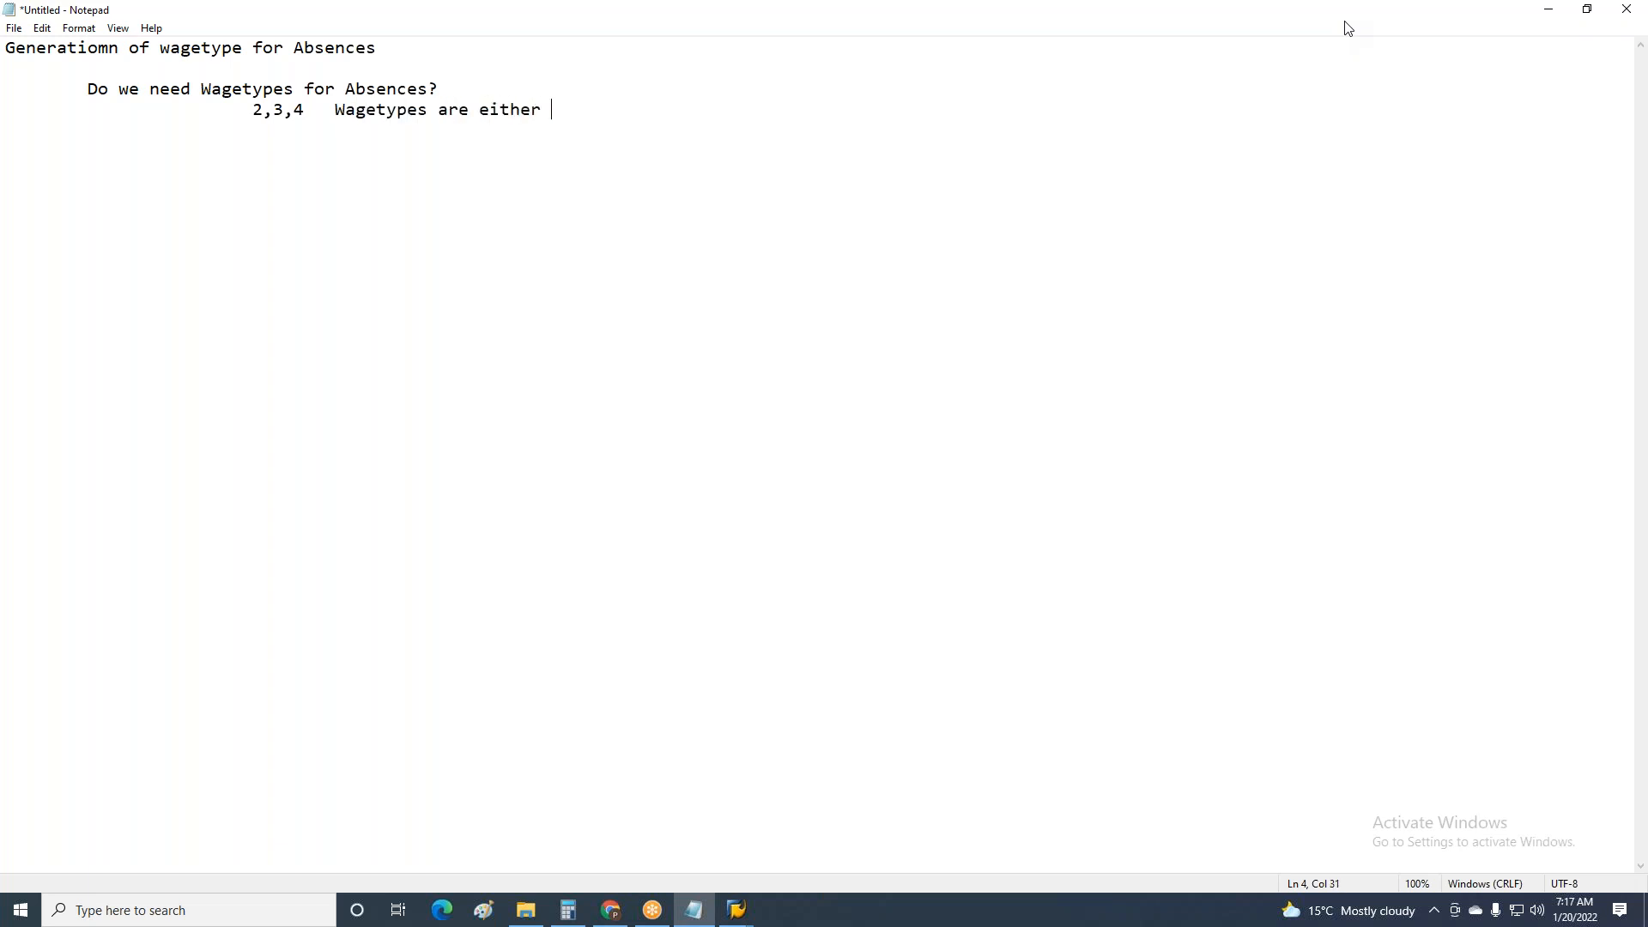
{"action": "type", "text": "Payments(paid Absen"}
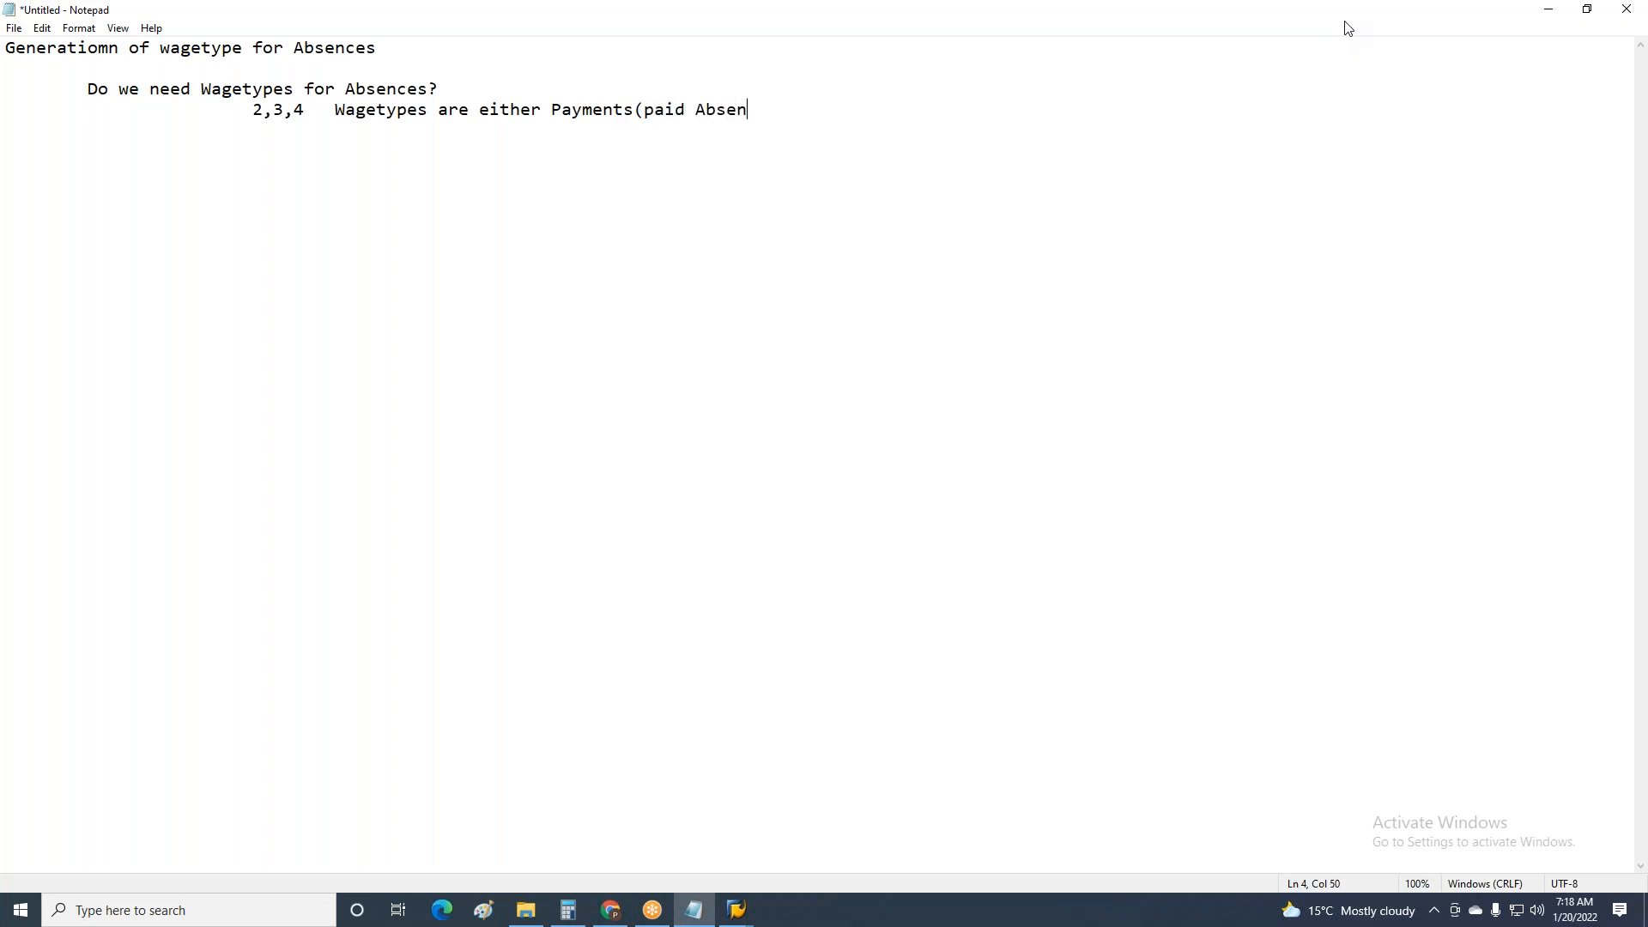
{"action": "type", "text": "ces or Unpaid Absence"}
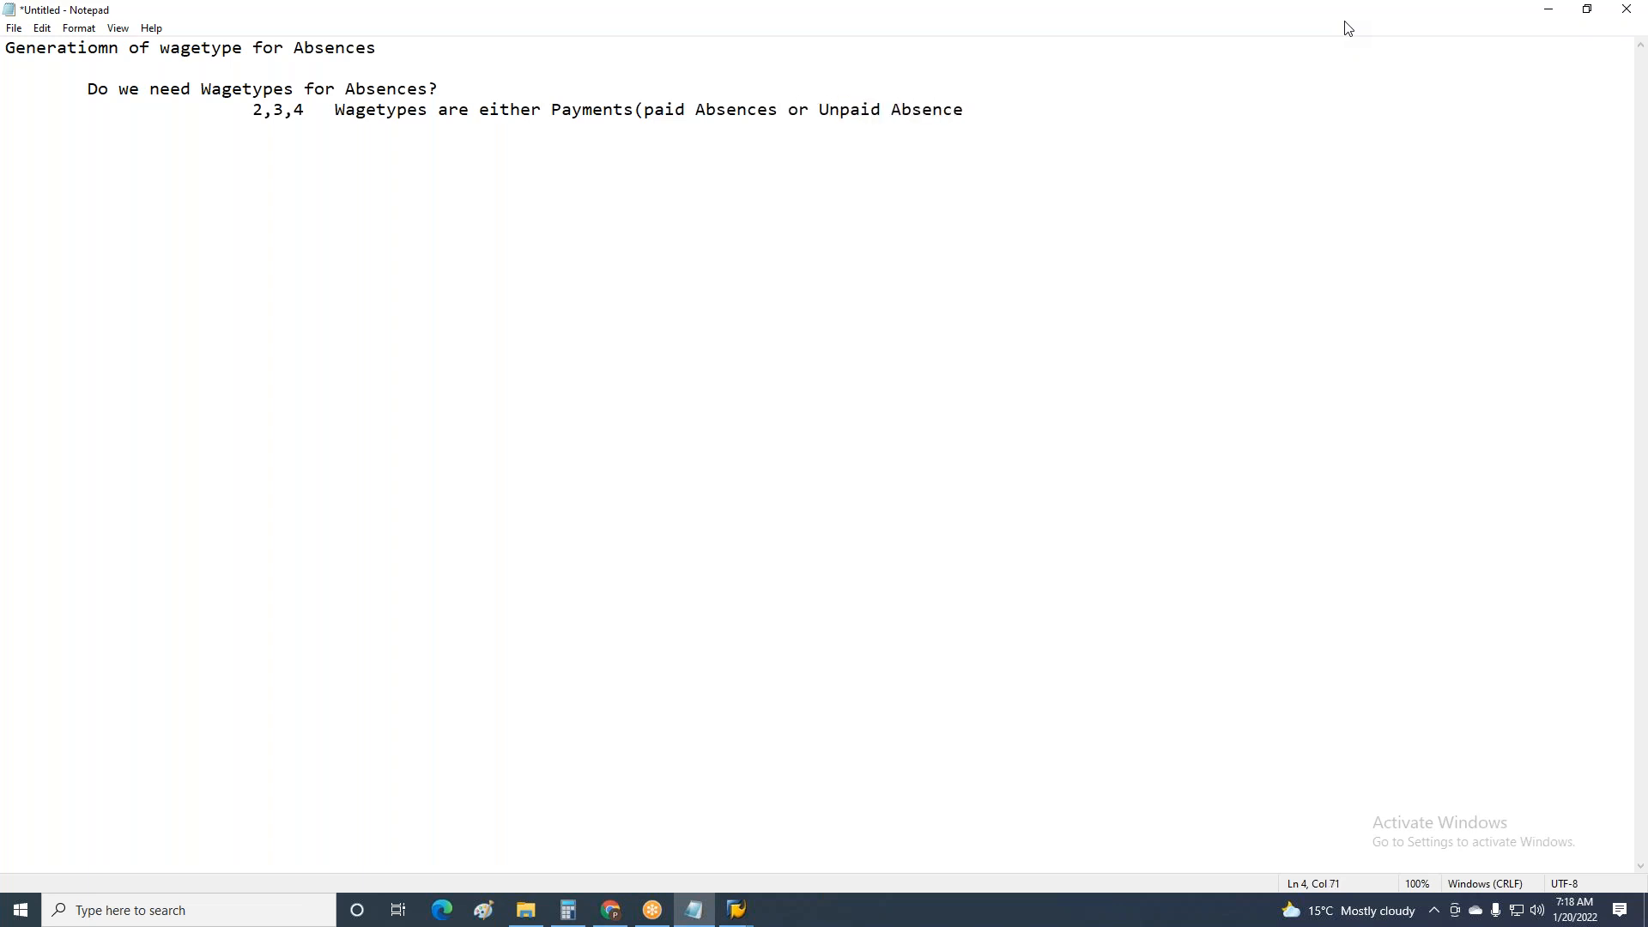
{"action": "type", "text": "s"}
Rework the line's ending to read "Payments(paid Absences) or deductions(Unpaid Absences)".
{"action": "left_click", "coordinate": [779, 109]}
{"action": "type", "text": "("}
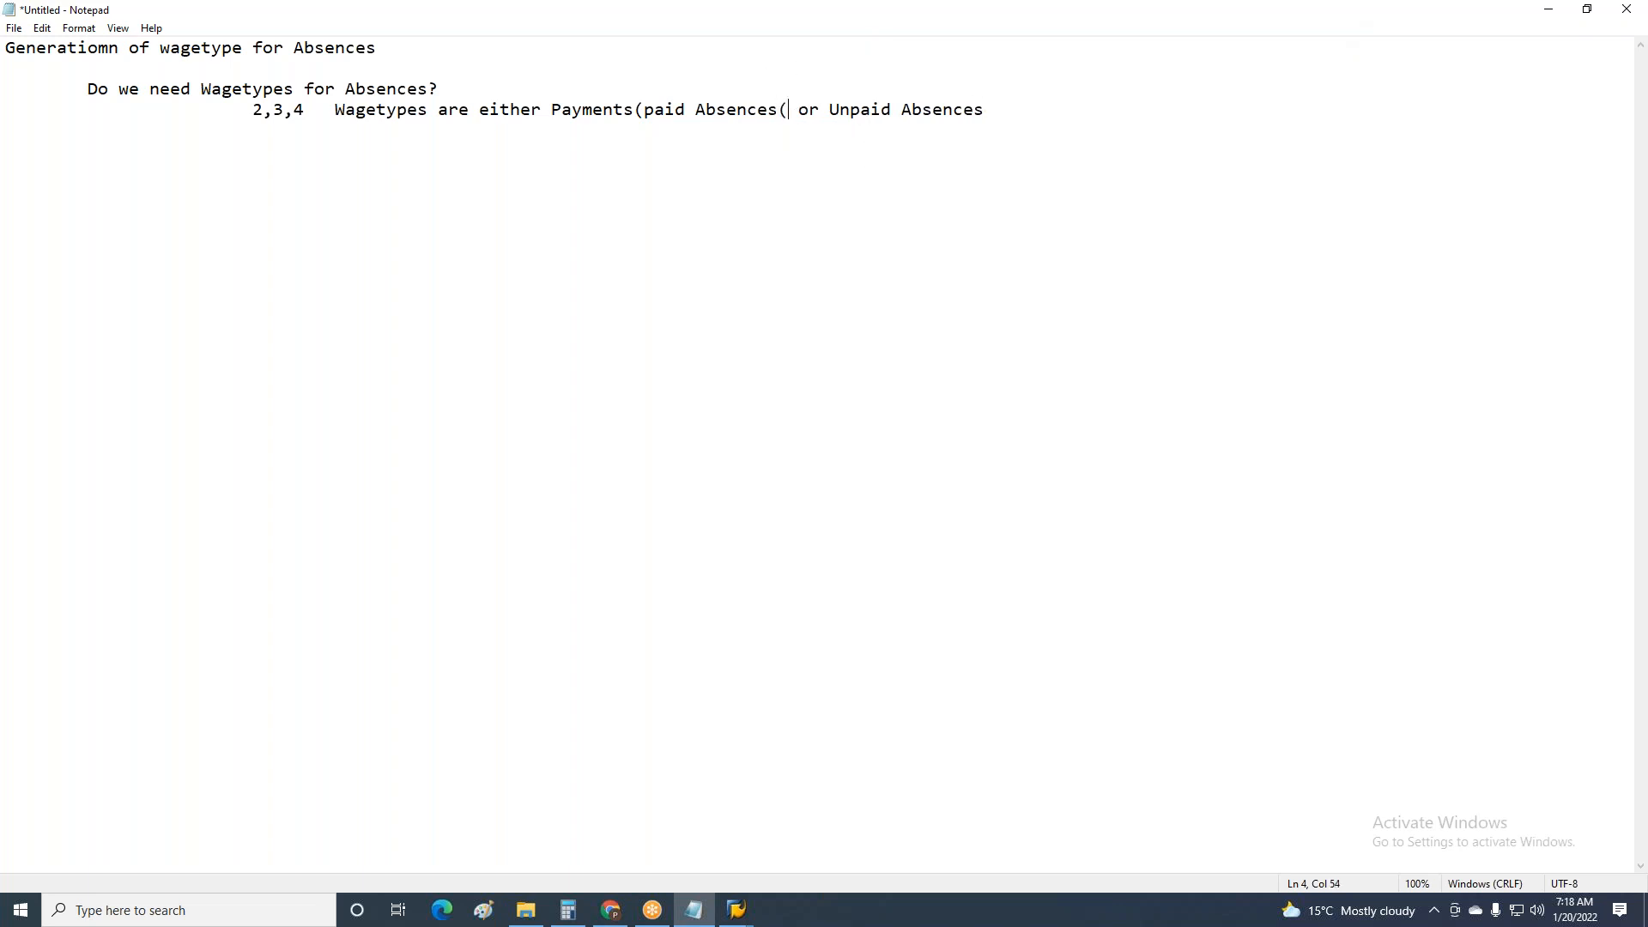
{"action": "key", "text": "BackSpace"}
{"action": "type", "text": ") or deductions"}
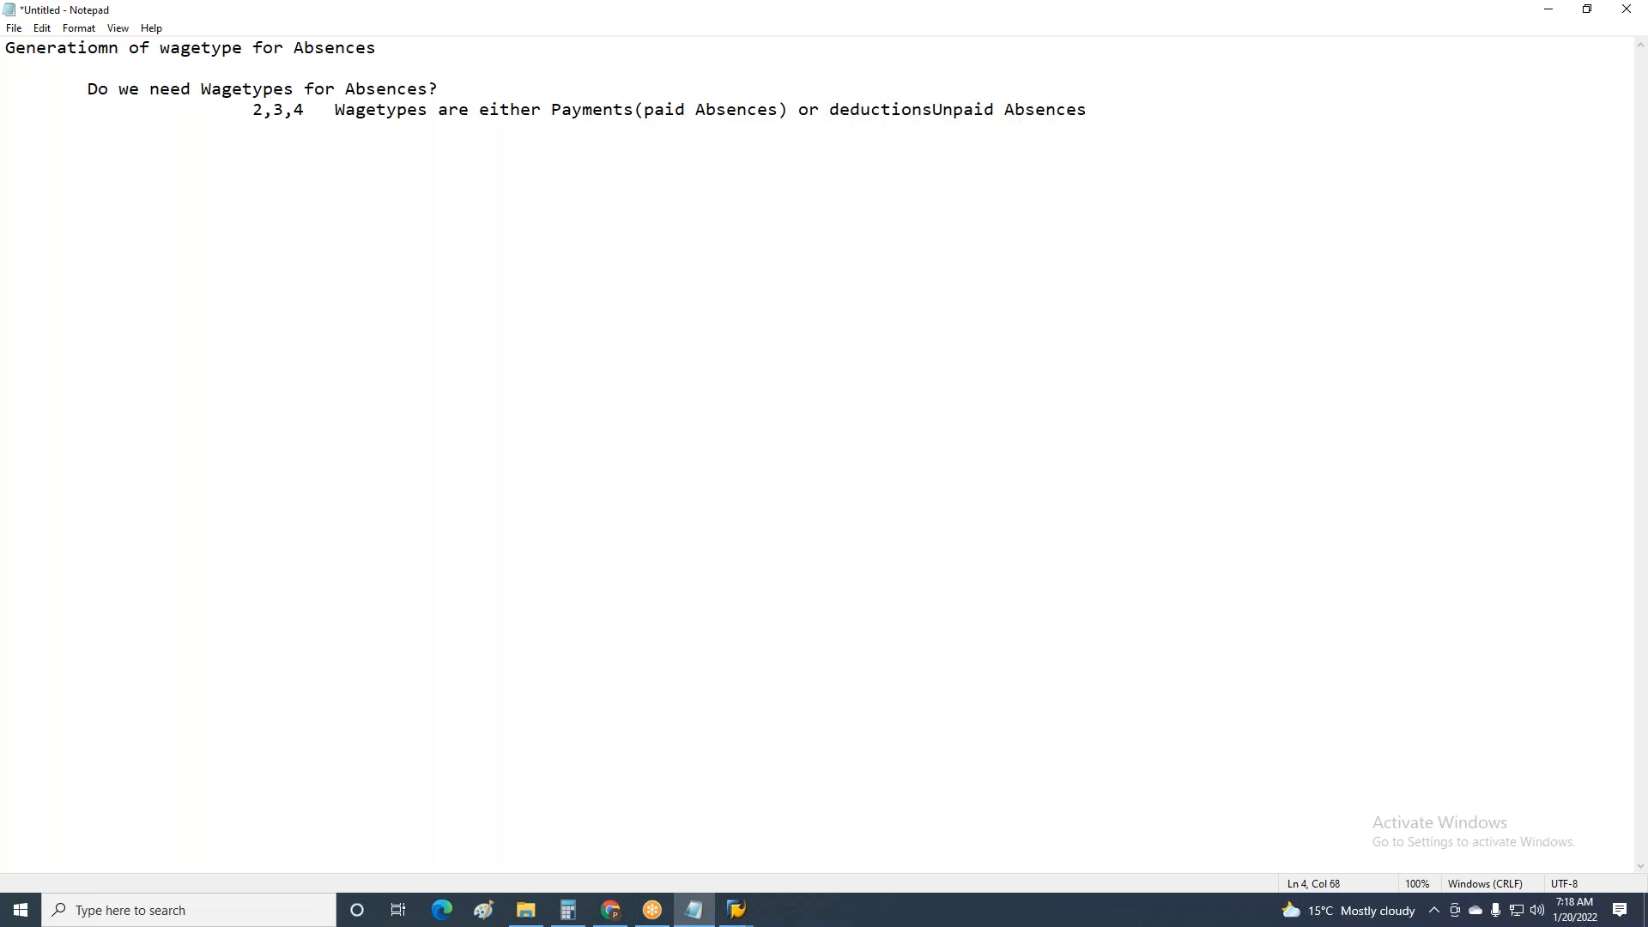
{"action": "type", "text": "("}
{"action": "left_click", "coordinate": [1139, 120]}
{"action": "type", "text": ")"}
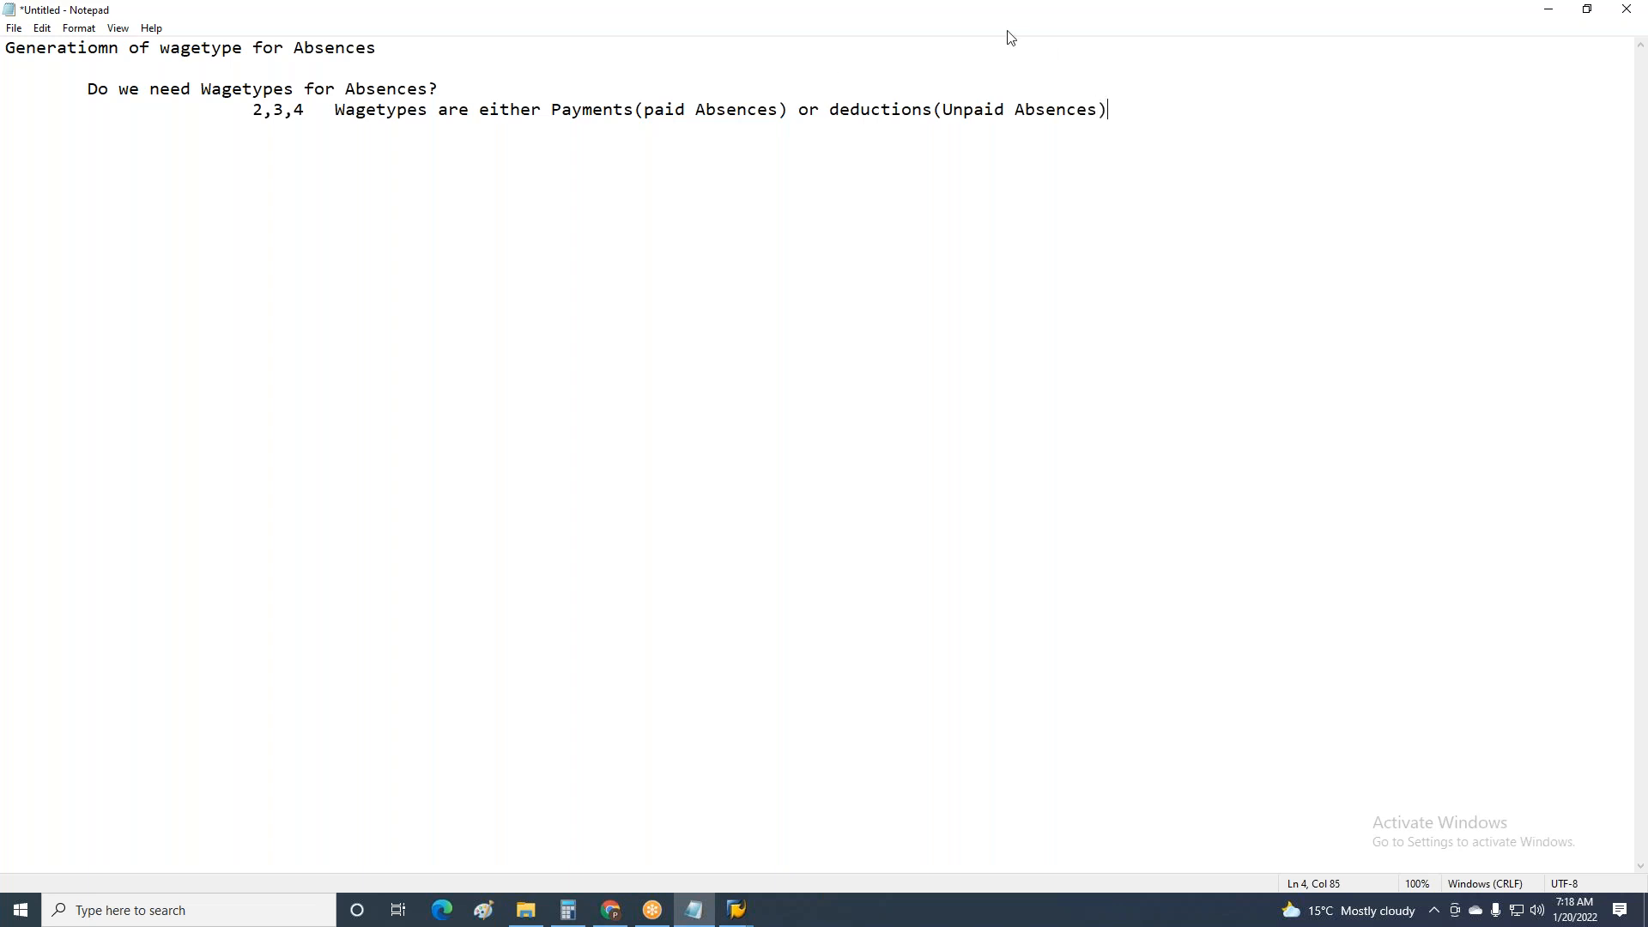
Insert "for ABsences" after "Wagetypes" in the 2,3,4 line.
{"action": "left_click", "coordinate": [424, 111]}
{"action": "type", "text": "for AB"}
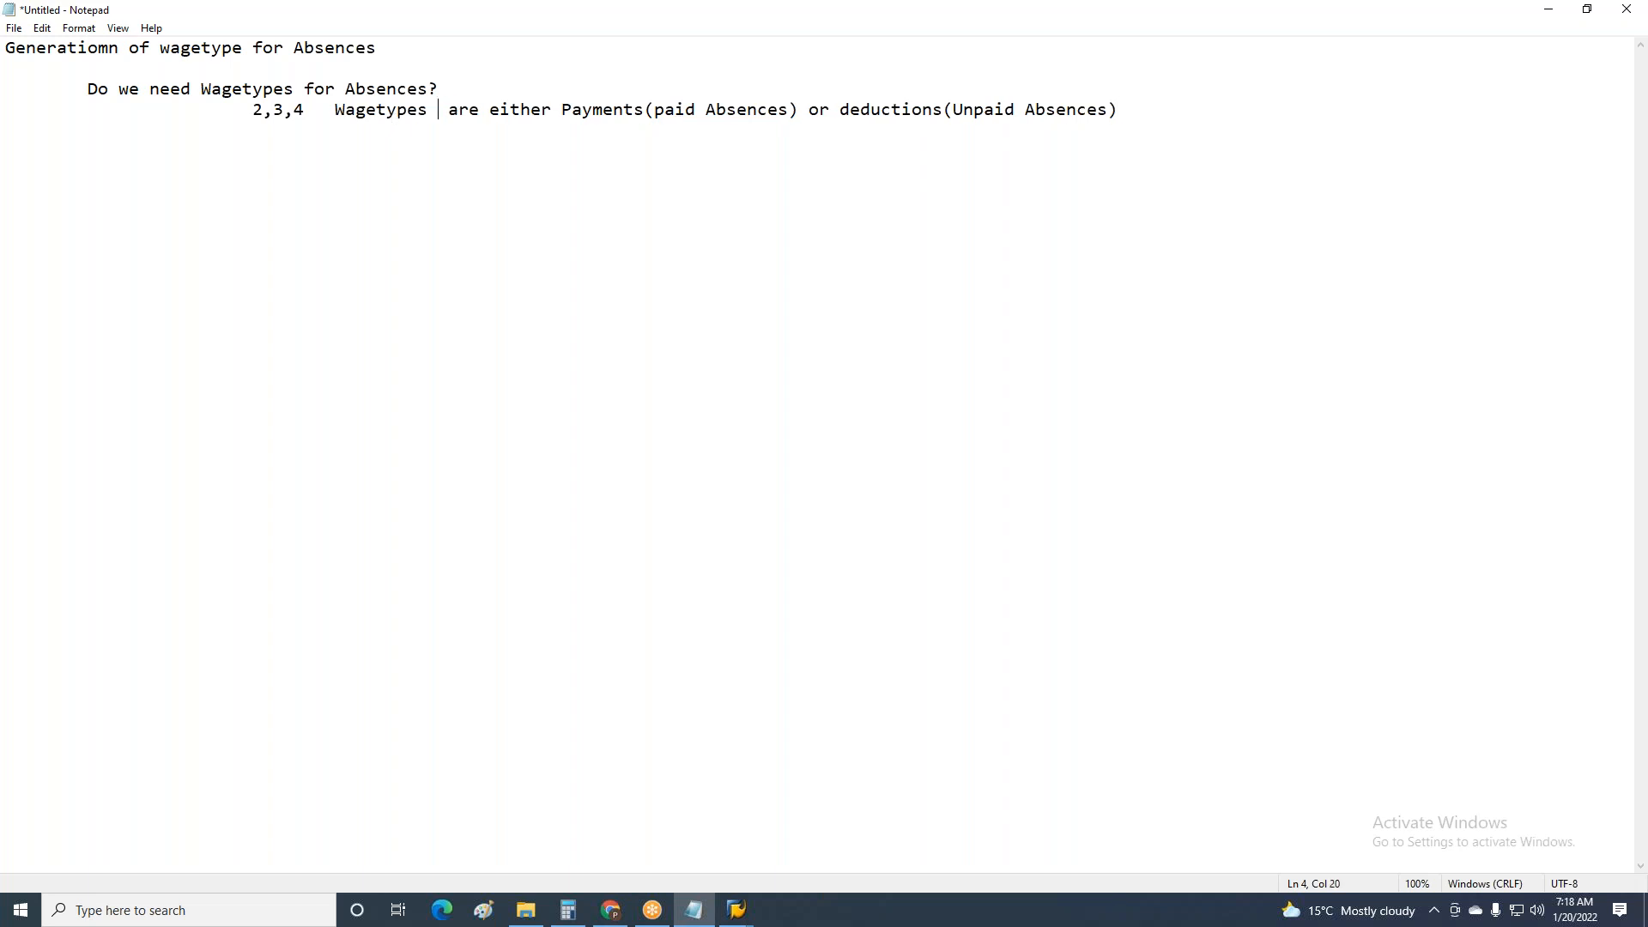
{"action": "type", "text": "sences"}
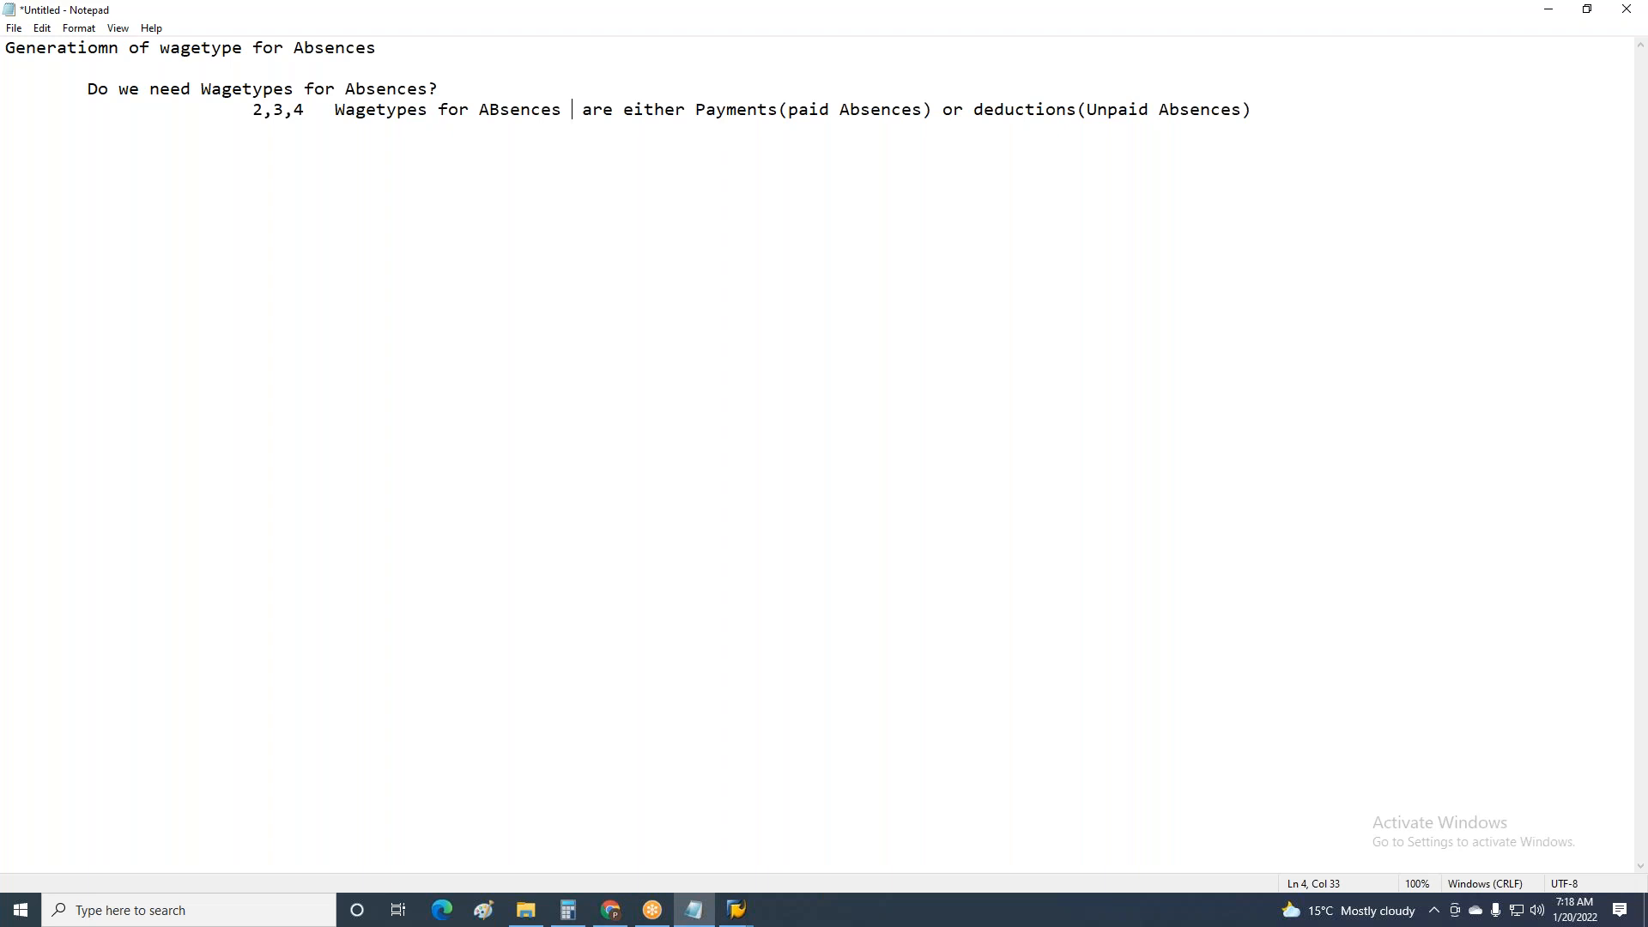
Switch to SAP's Edit Schema window for Z3T0 and open a new session.
{"action": "left_click", "coordinate": [736, 909]}
{"action": "left_click", "coordinate": [779, 865]}
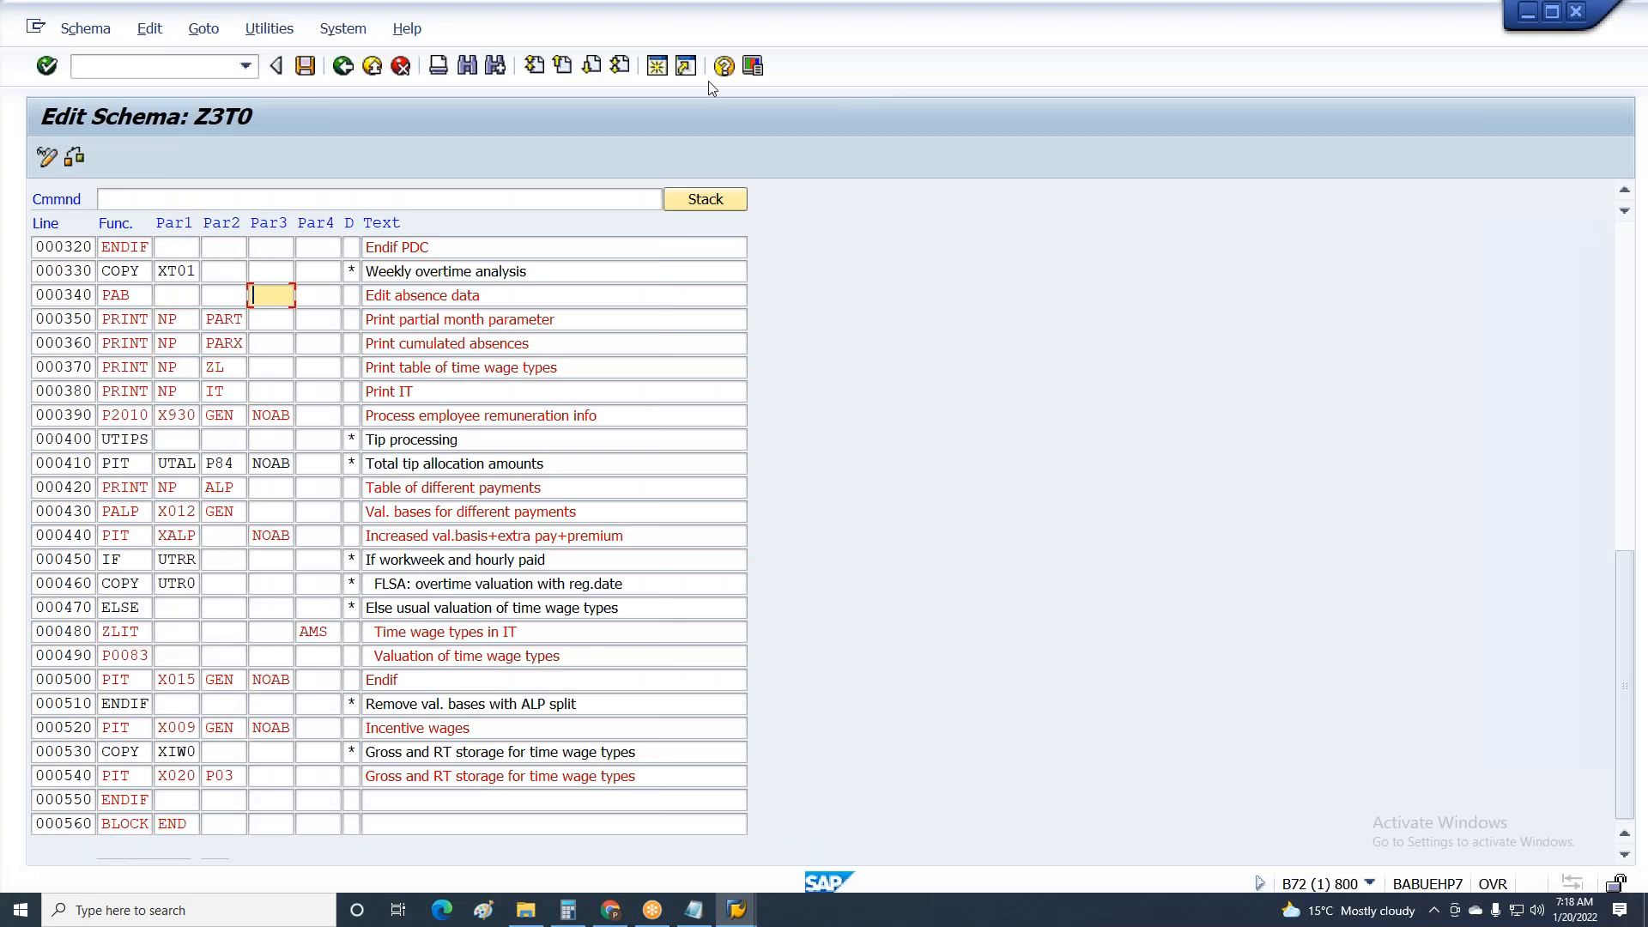
{"action": "left_click", "coordinate": [657, 66]}
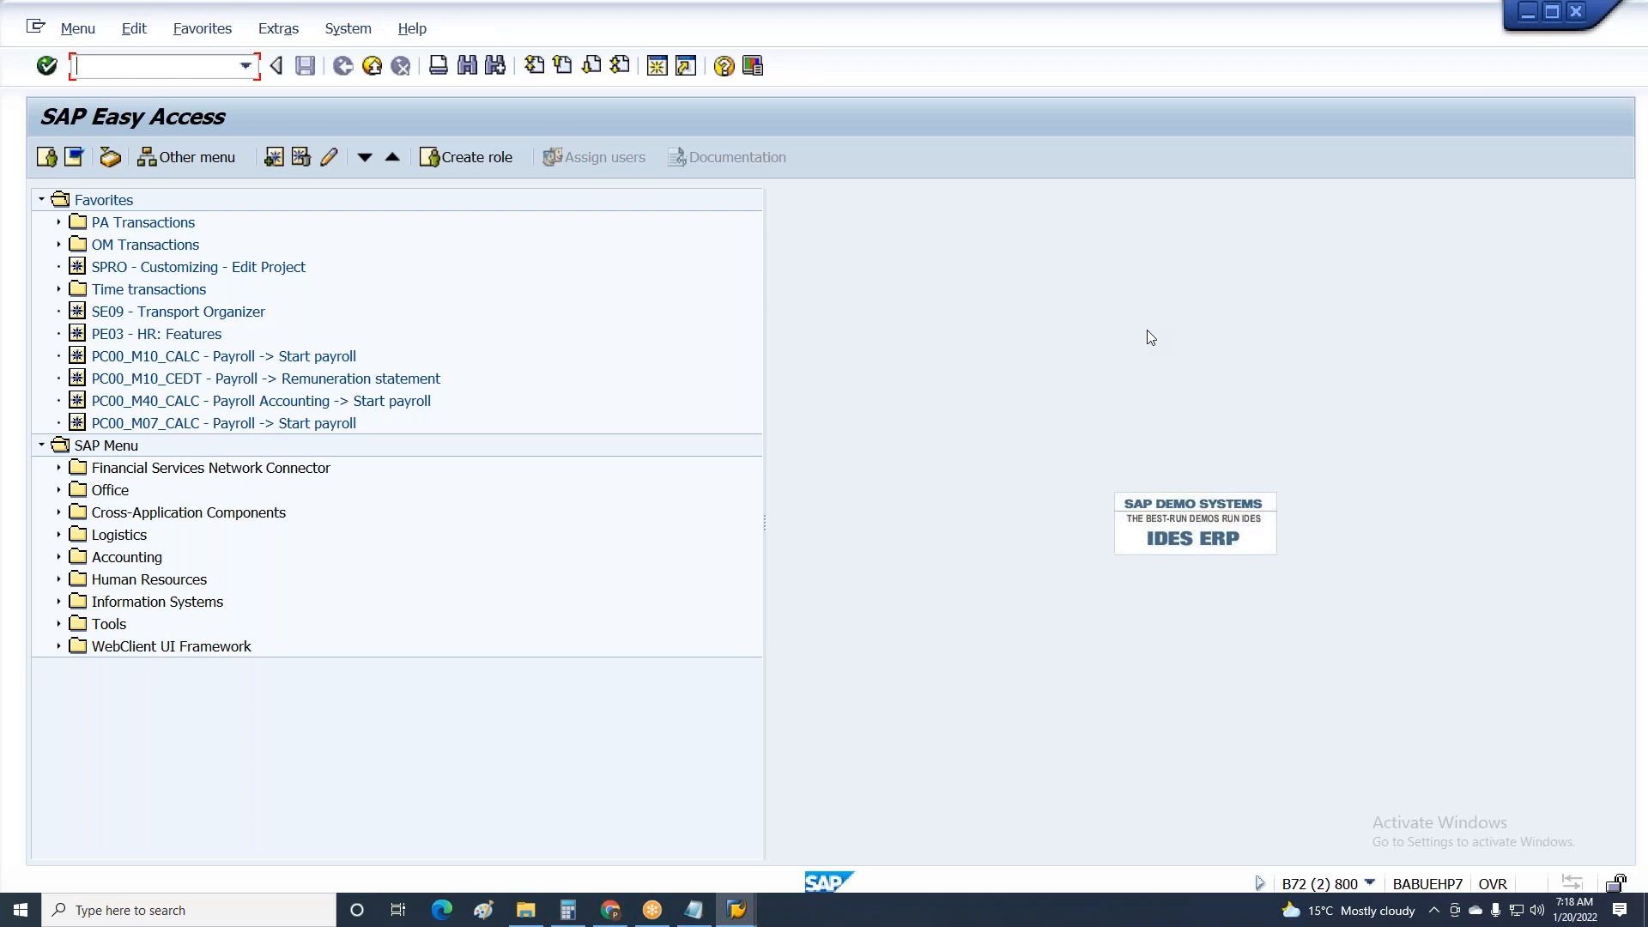
Check the country grouping used for copying wage types in transaction PU30, and exit the transaction.
{"action": "type", "text": "PU30"}
{"action": "key", "text": "Return"}
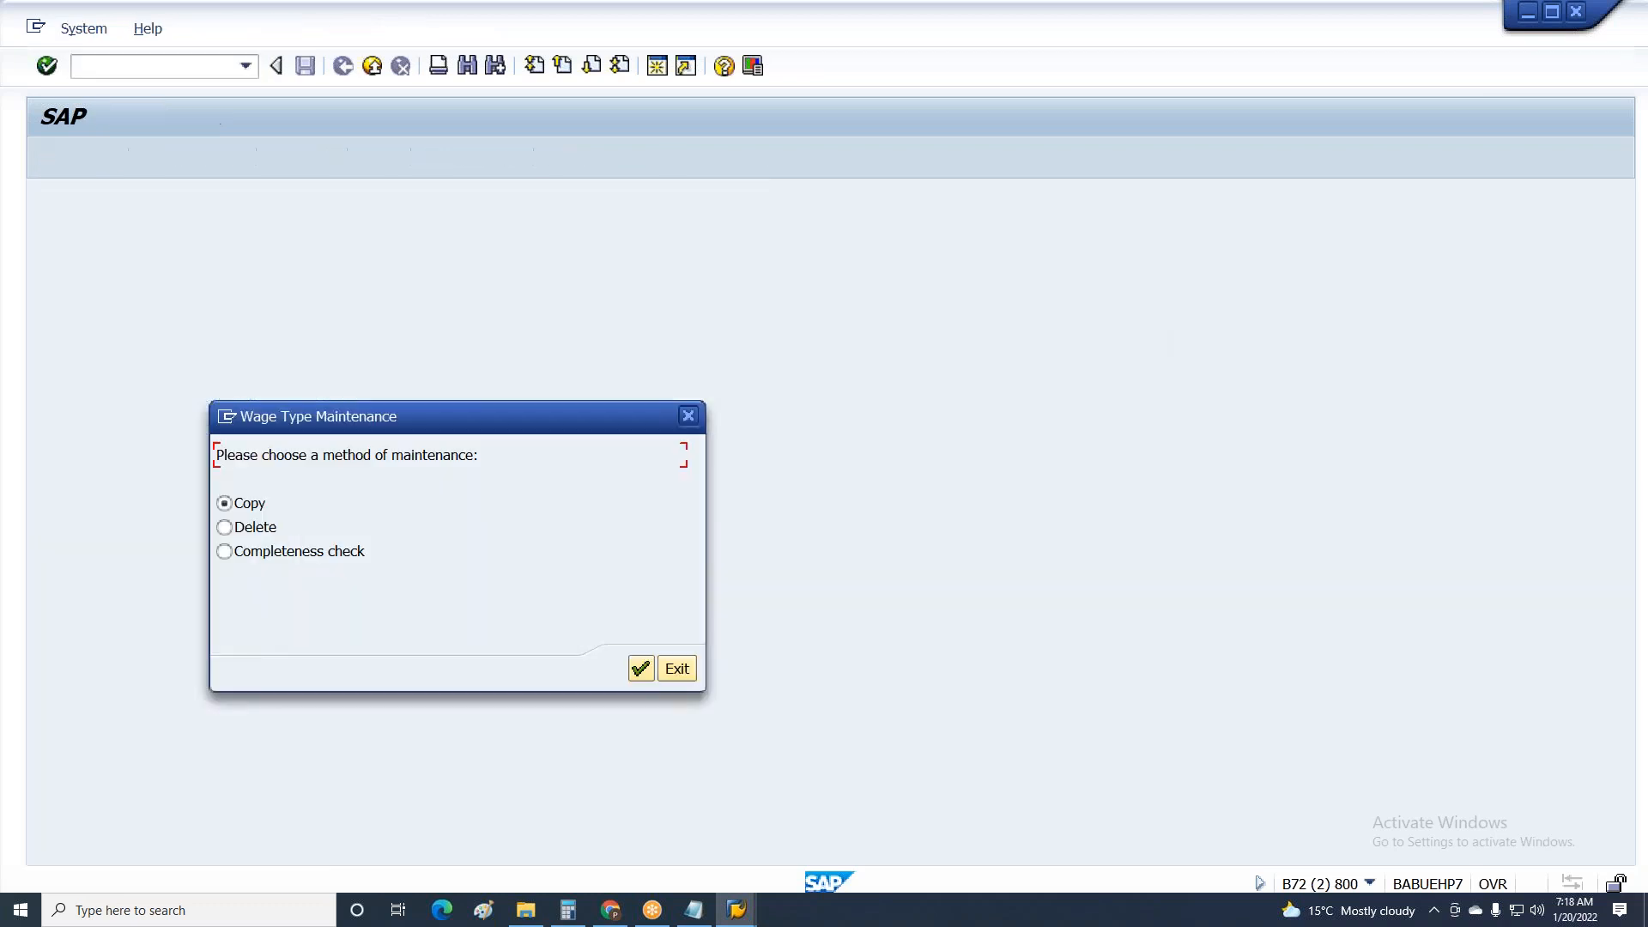
{"action": "left_click", "coordinate": [640, 669]}
{"action": "left_click", "coordinate": [261, 197]}
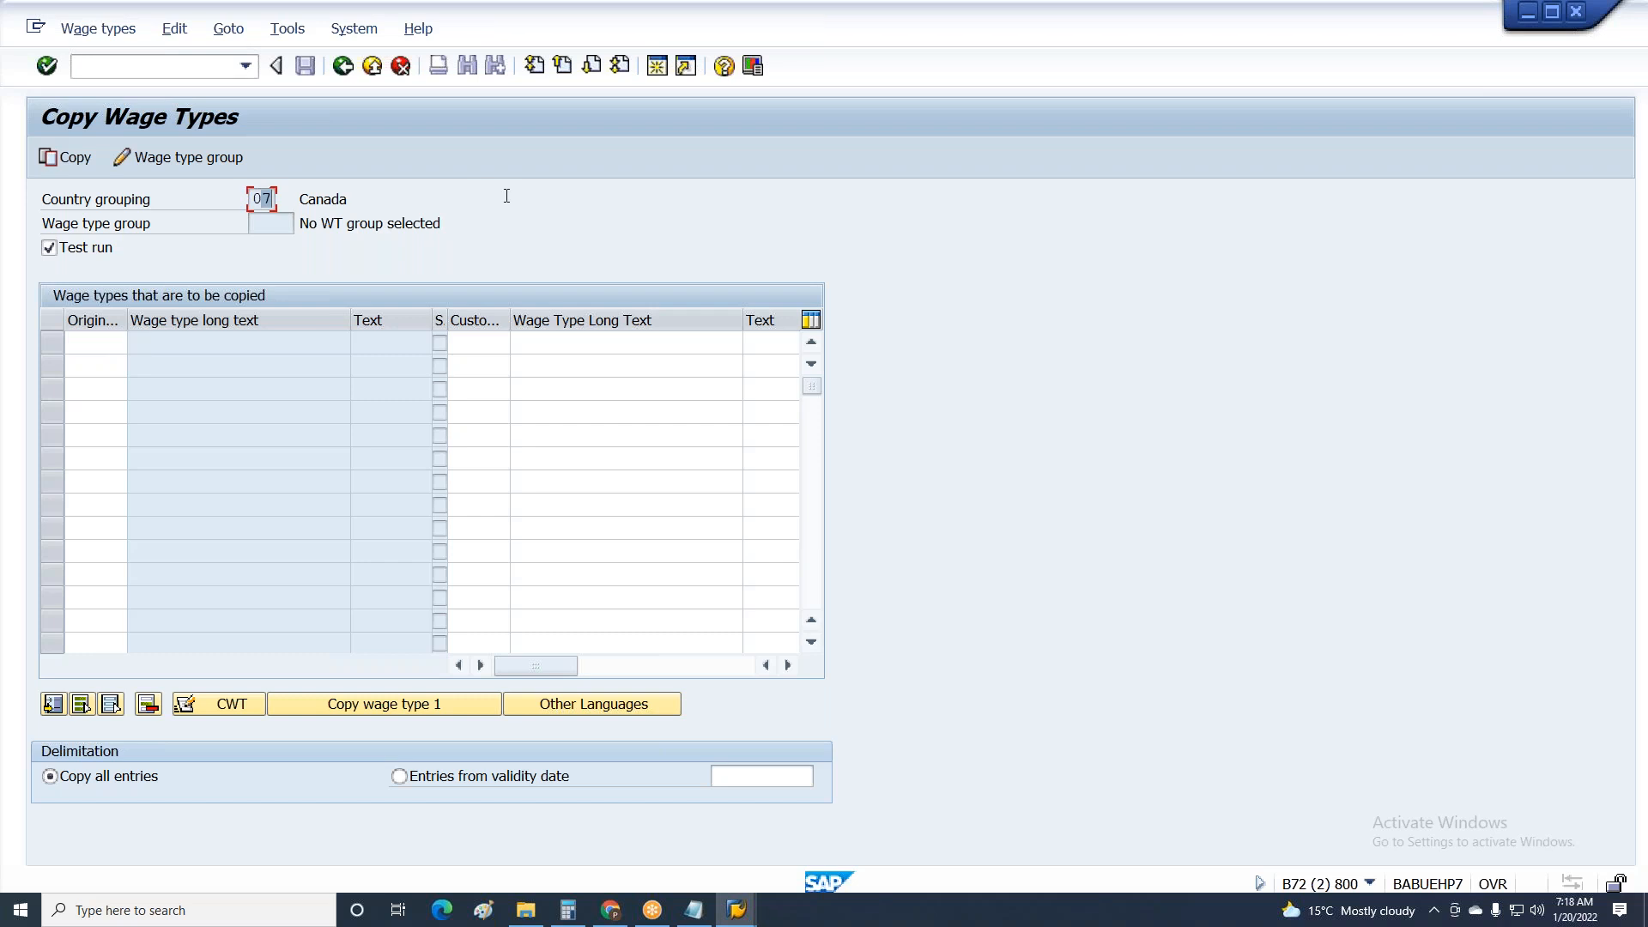
{"action": "left_click", "coordinate": [343, 67]}
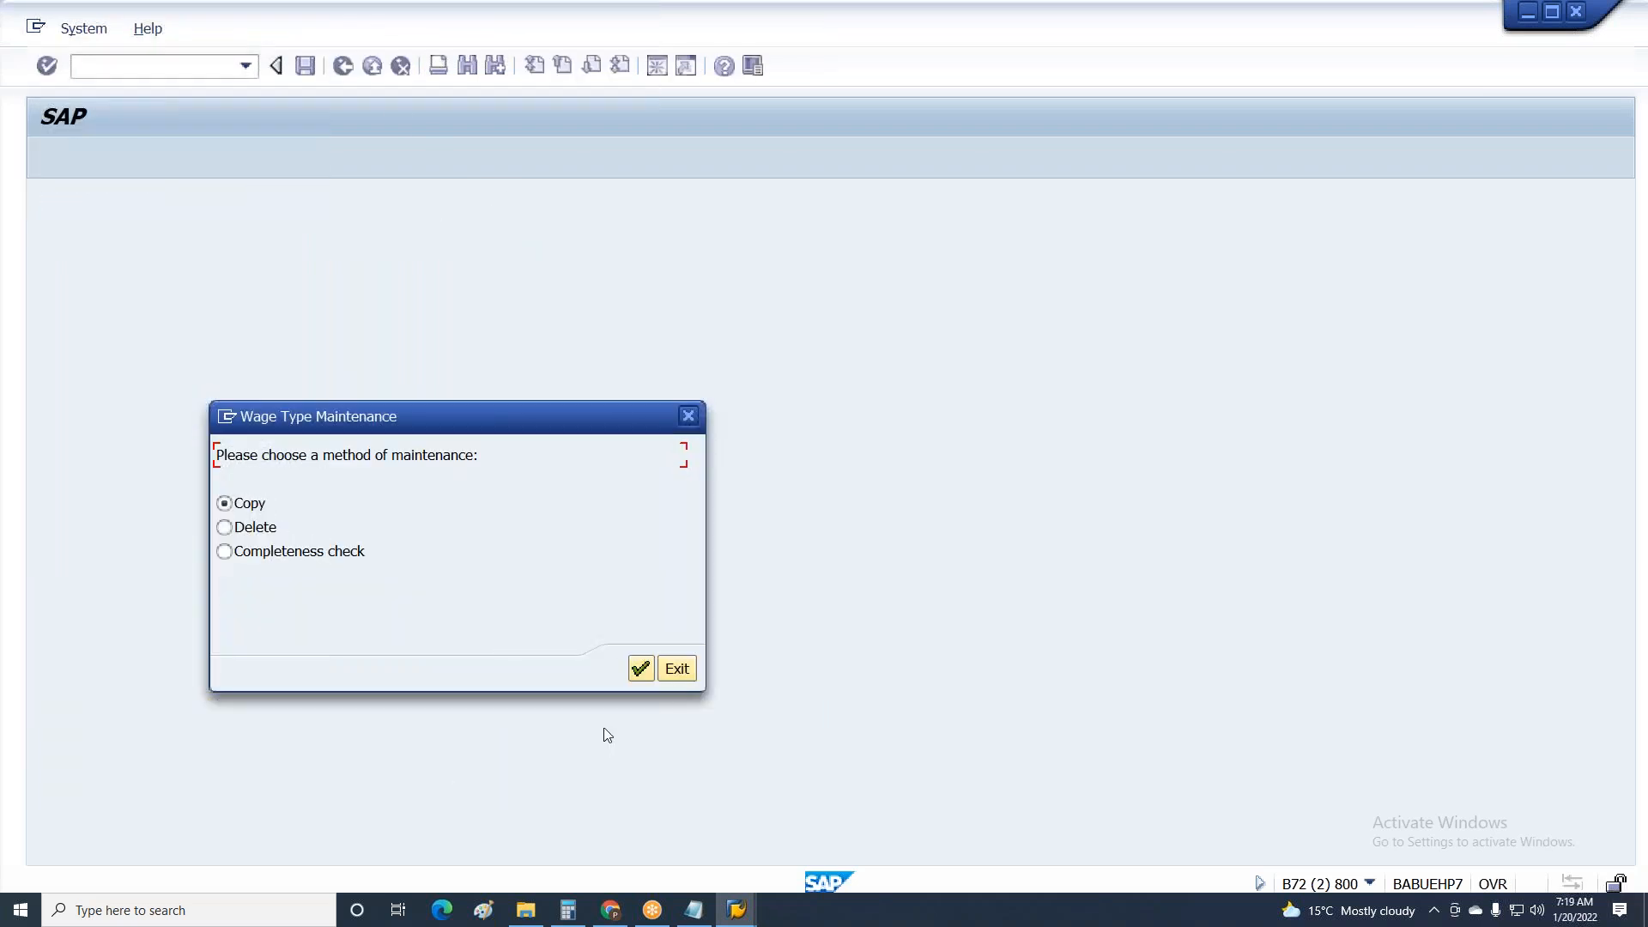
{"action": "left_click", "coordinate": [677, 668]}
{"action": "type", "text": "su01"}
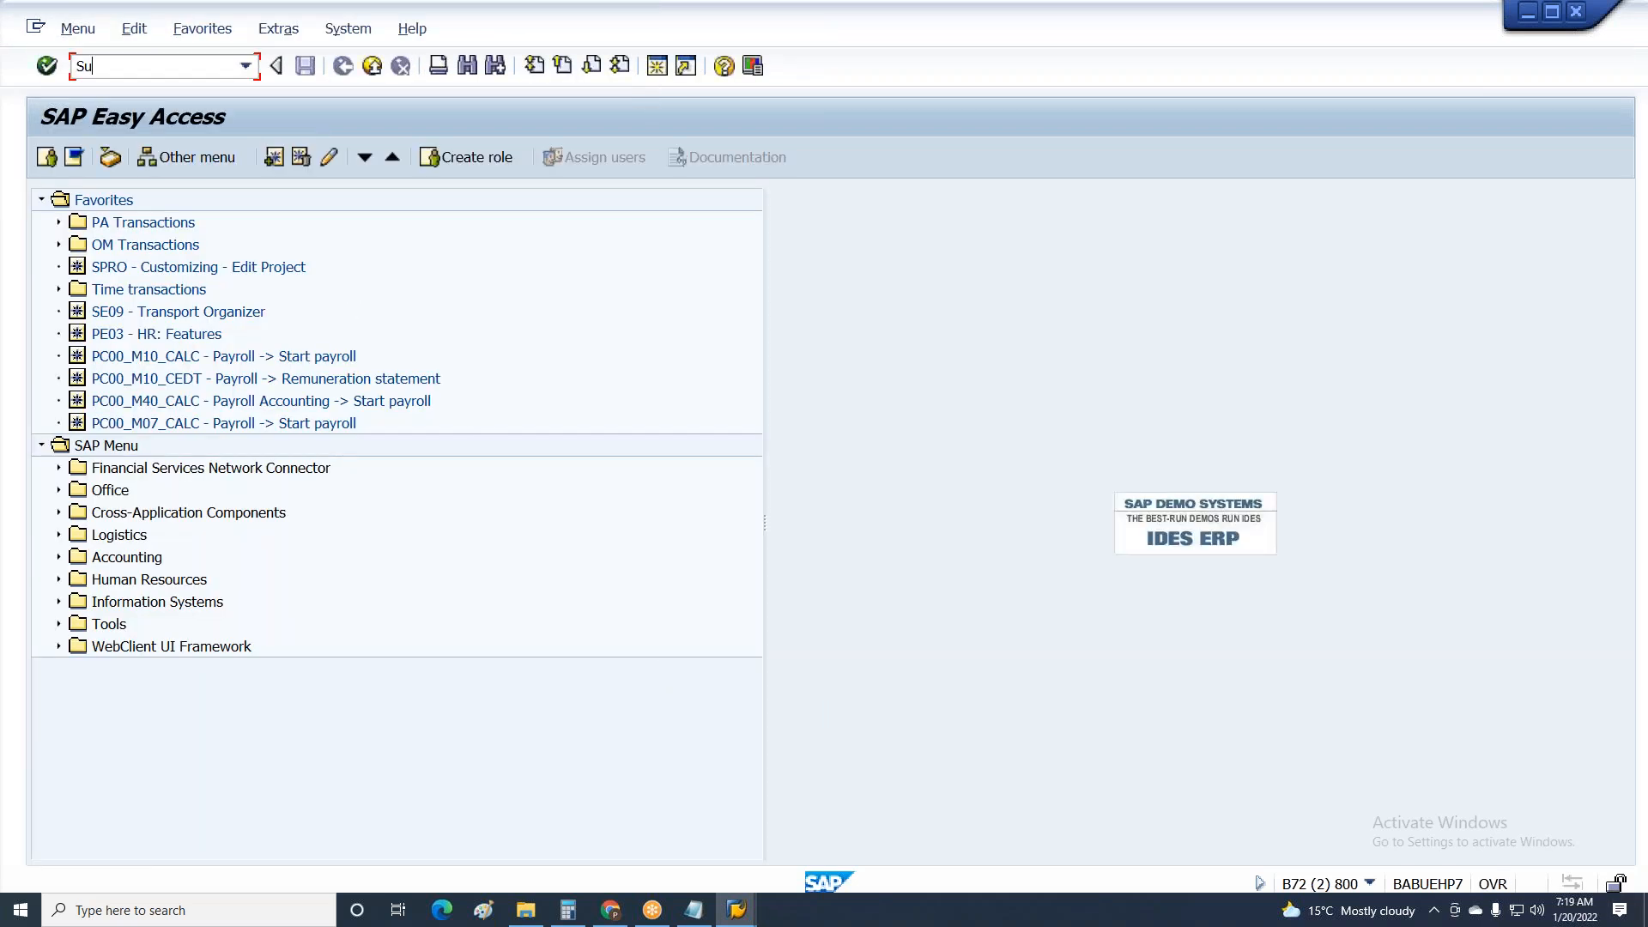
{"action": "key", "text": "Return"}
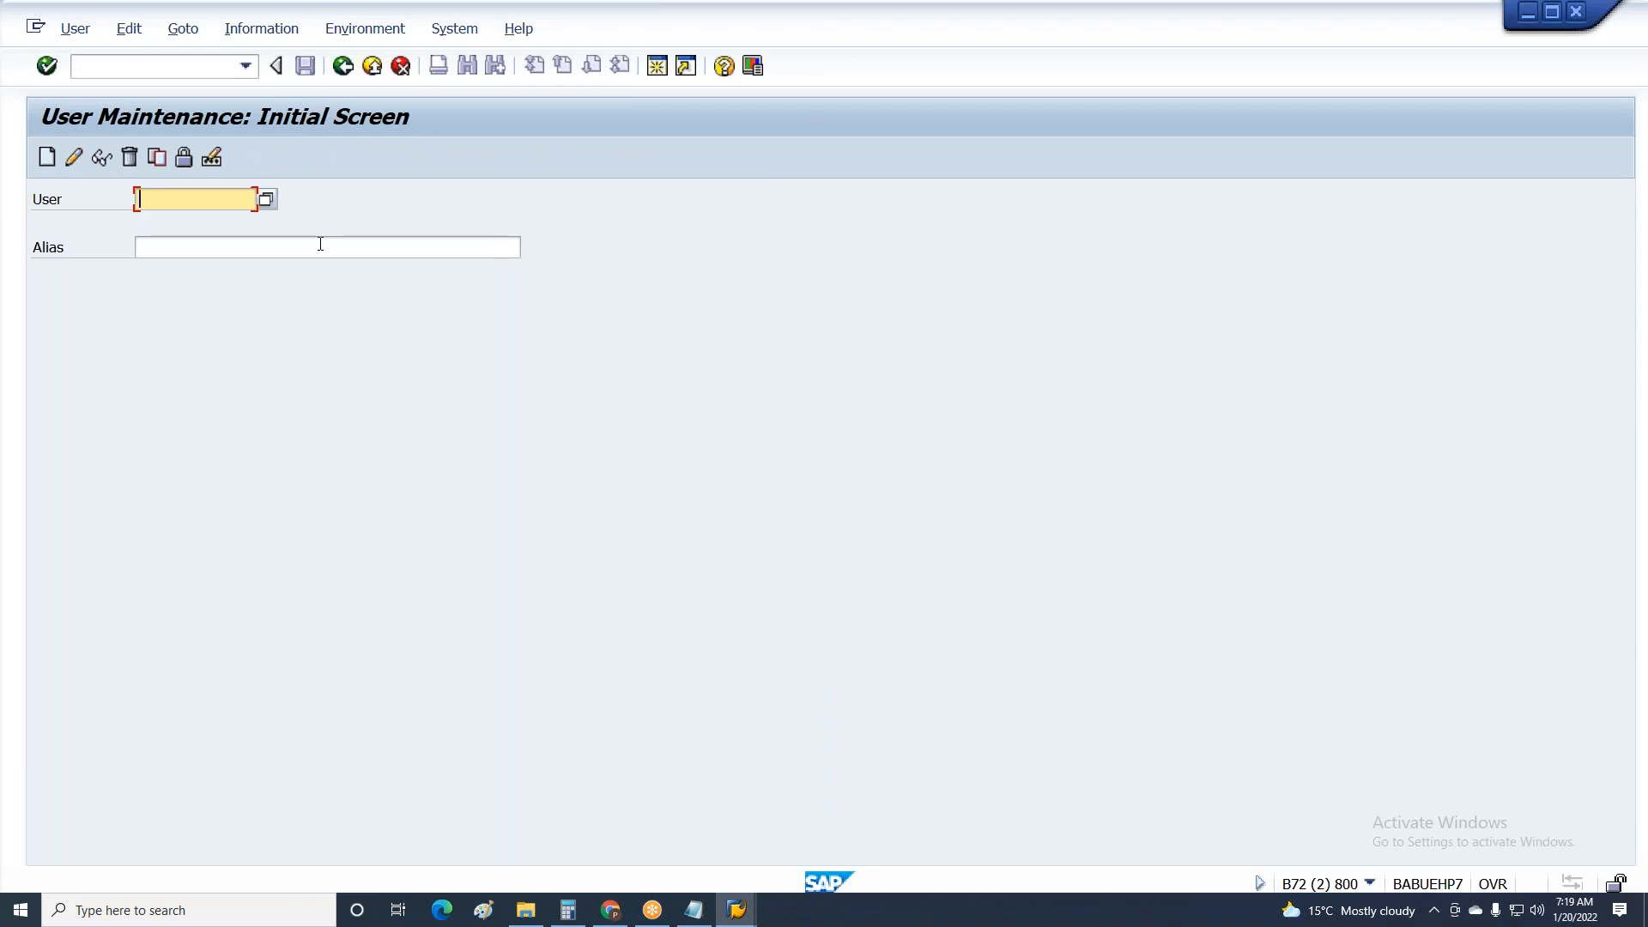
{"action": "key", "text": "F3"}
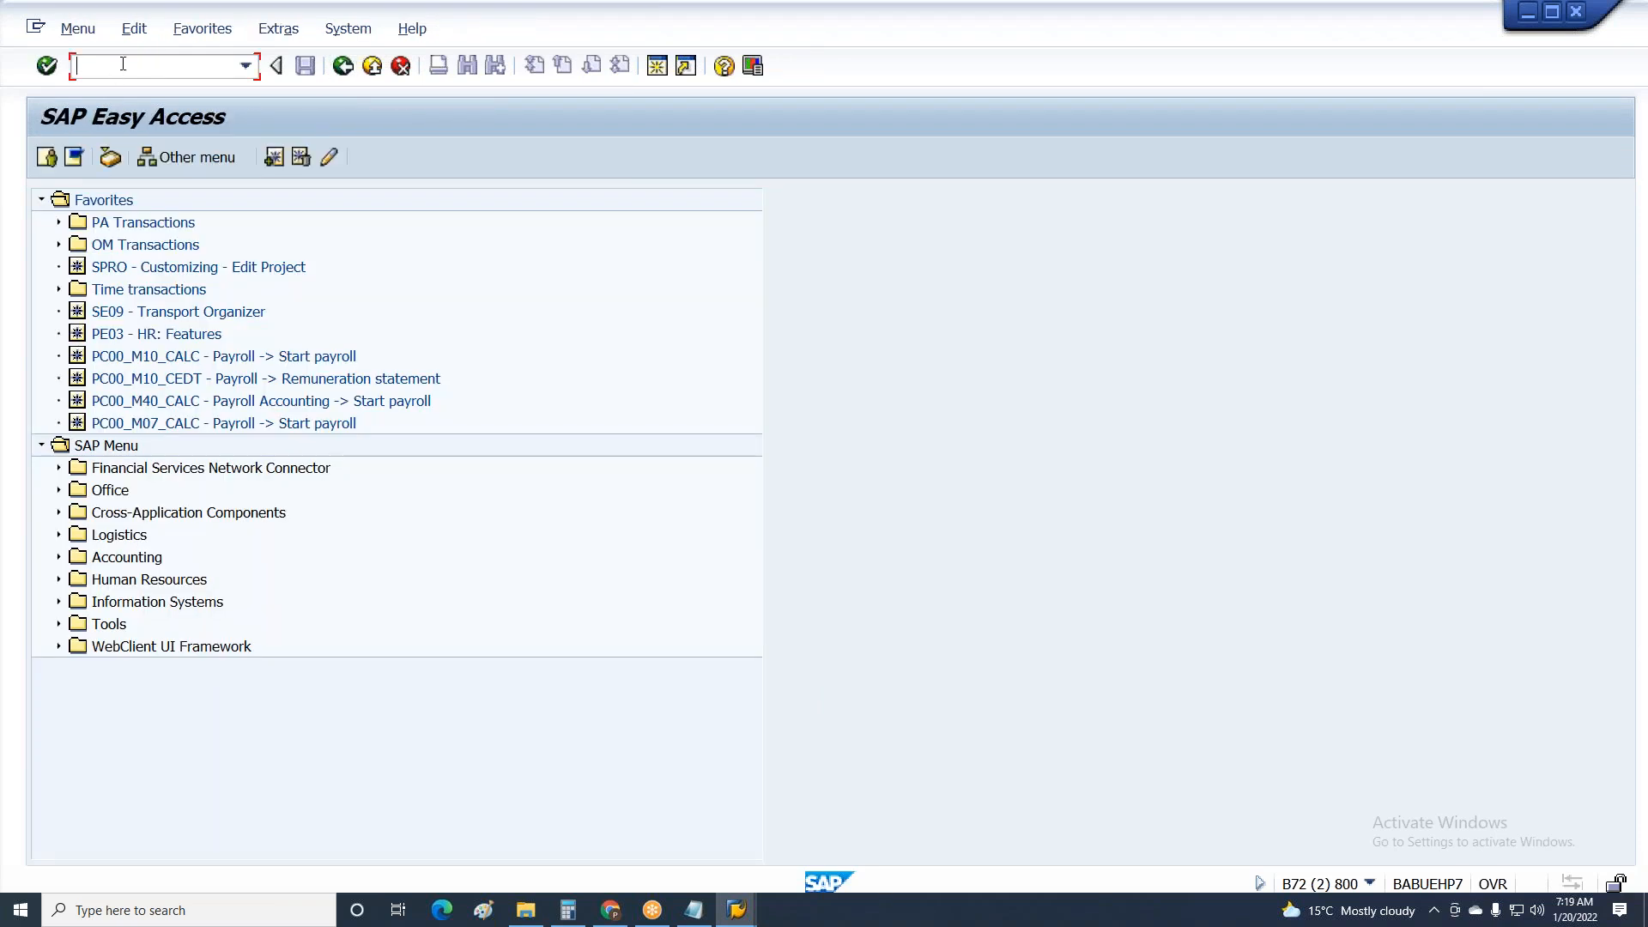
In transaction SU2, set the user parameter MOL (Personnel Country Grouping) to 10 and save the profile.
{"action": "type", "text": "Su2"}
{"action": "key", "text": "Return"}
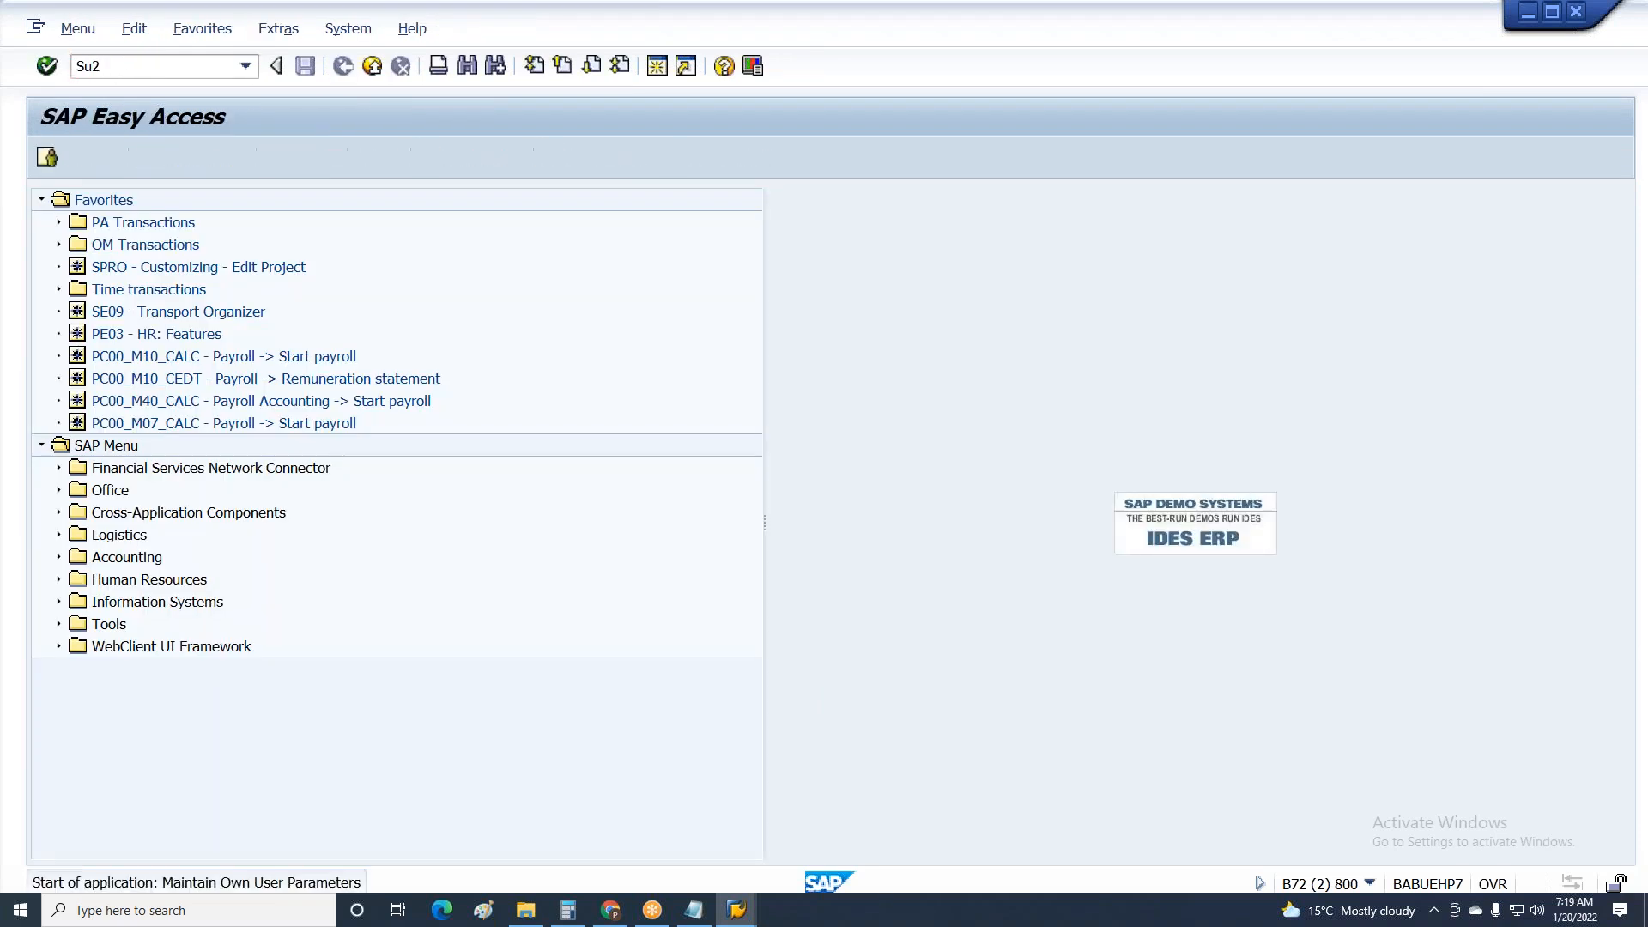
{"action": "left_click", "coordinate": [178, 272]}
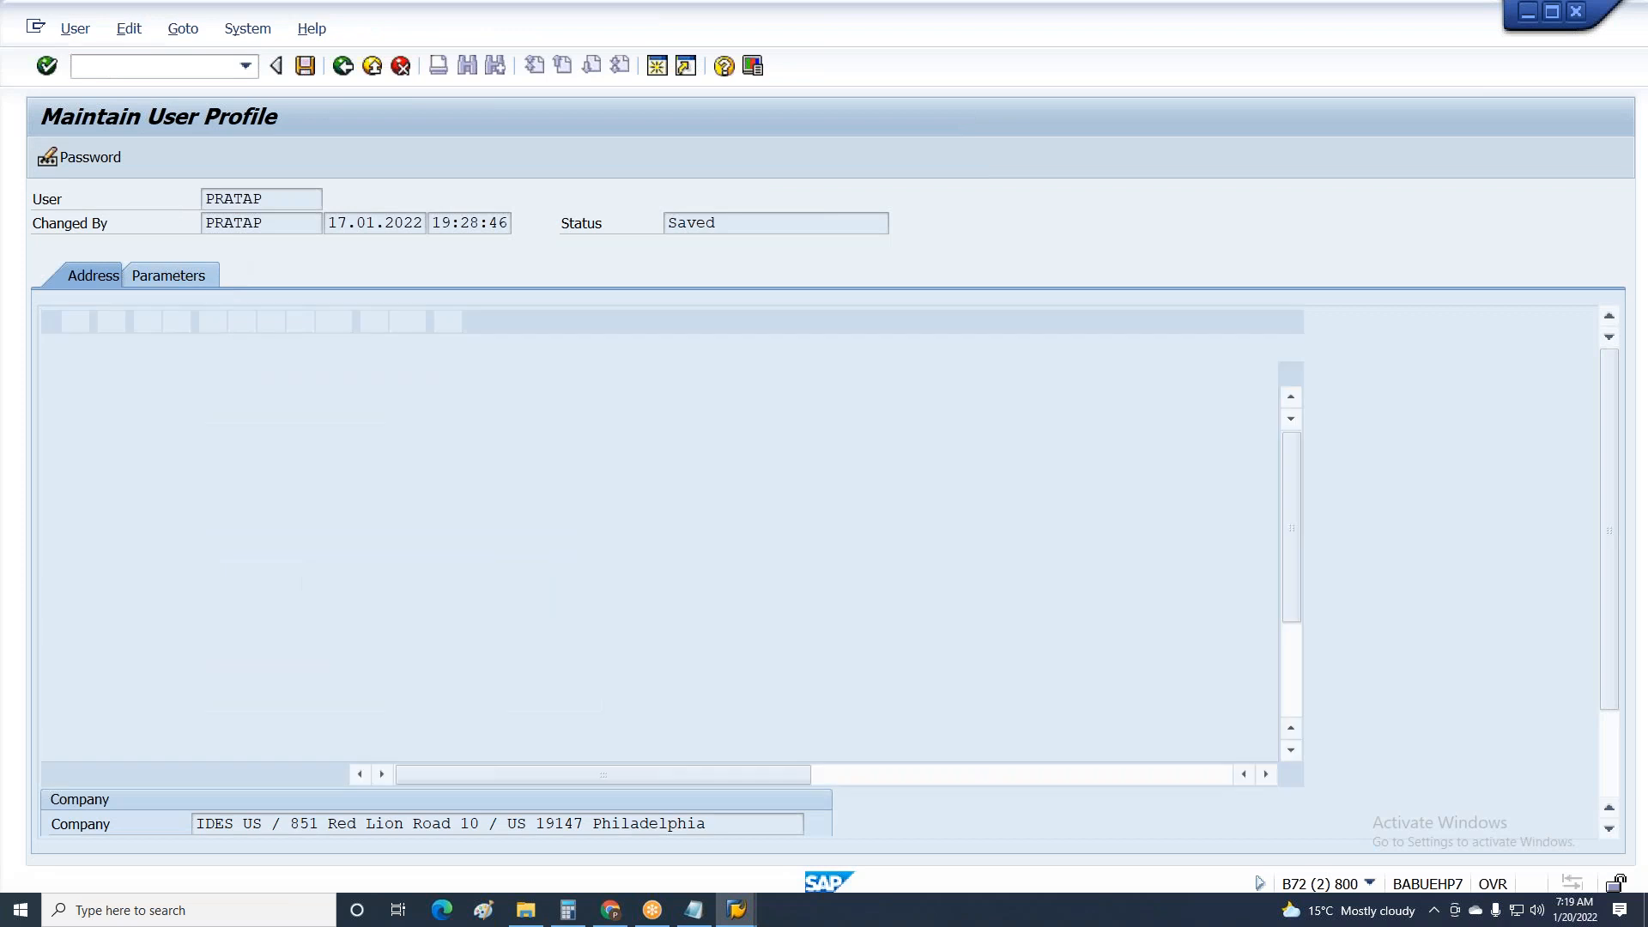
{"action": "left_click", "coordinate": [541, 461]}
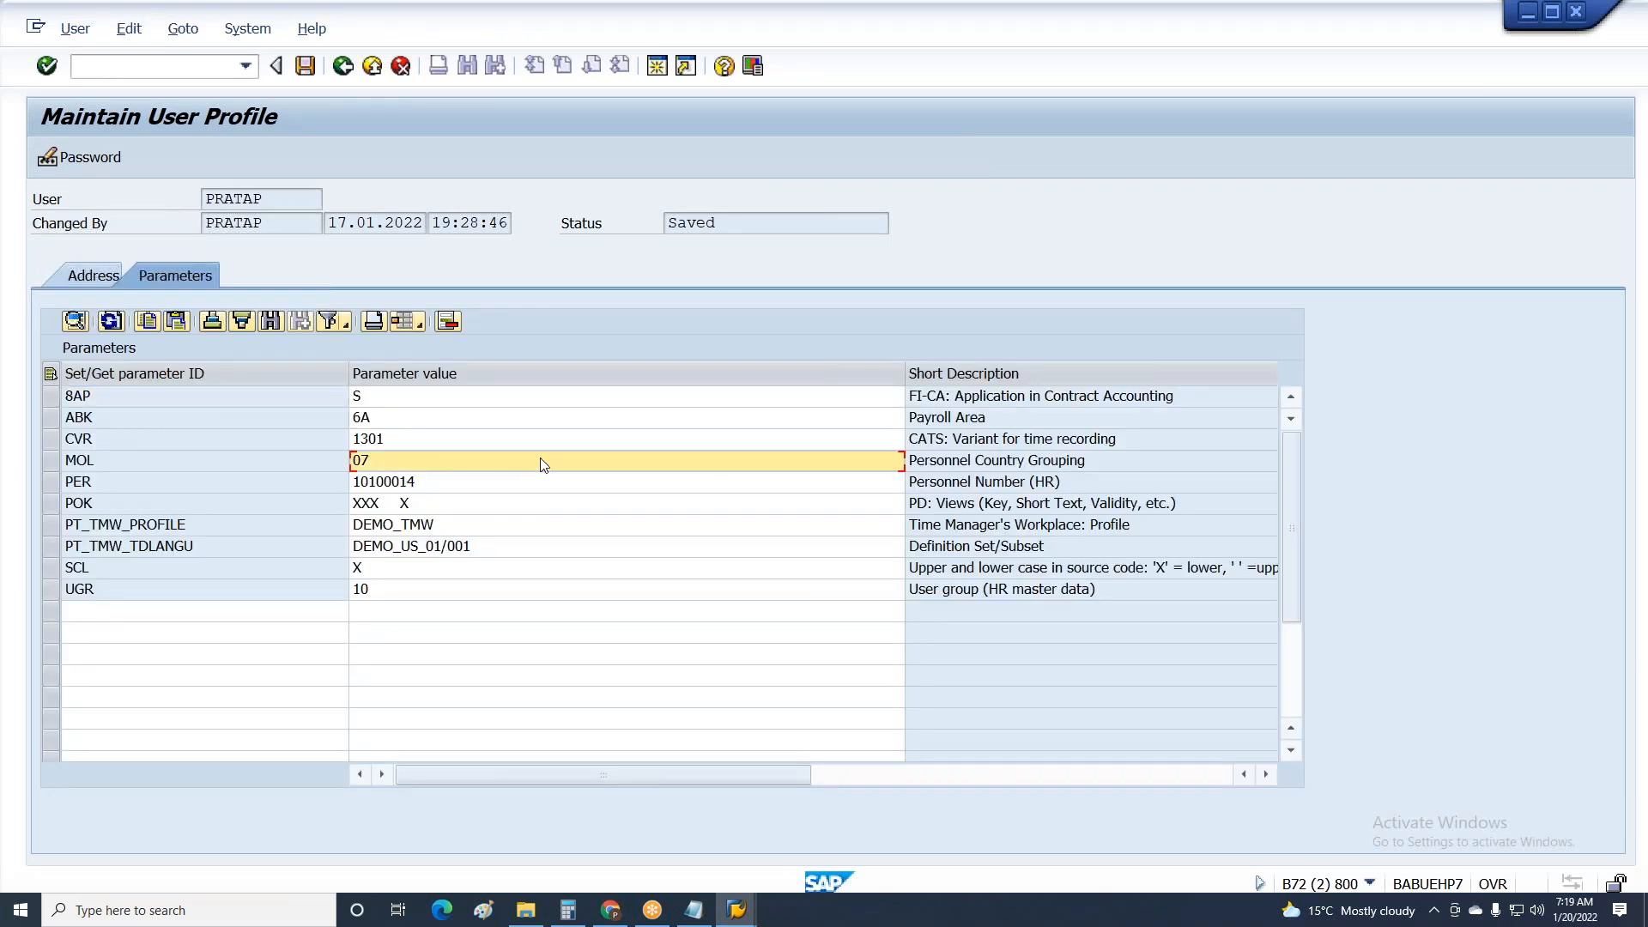
{"action": "type", "text": "10"}
{"action": "key", "text": "ctrl+s"}
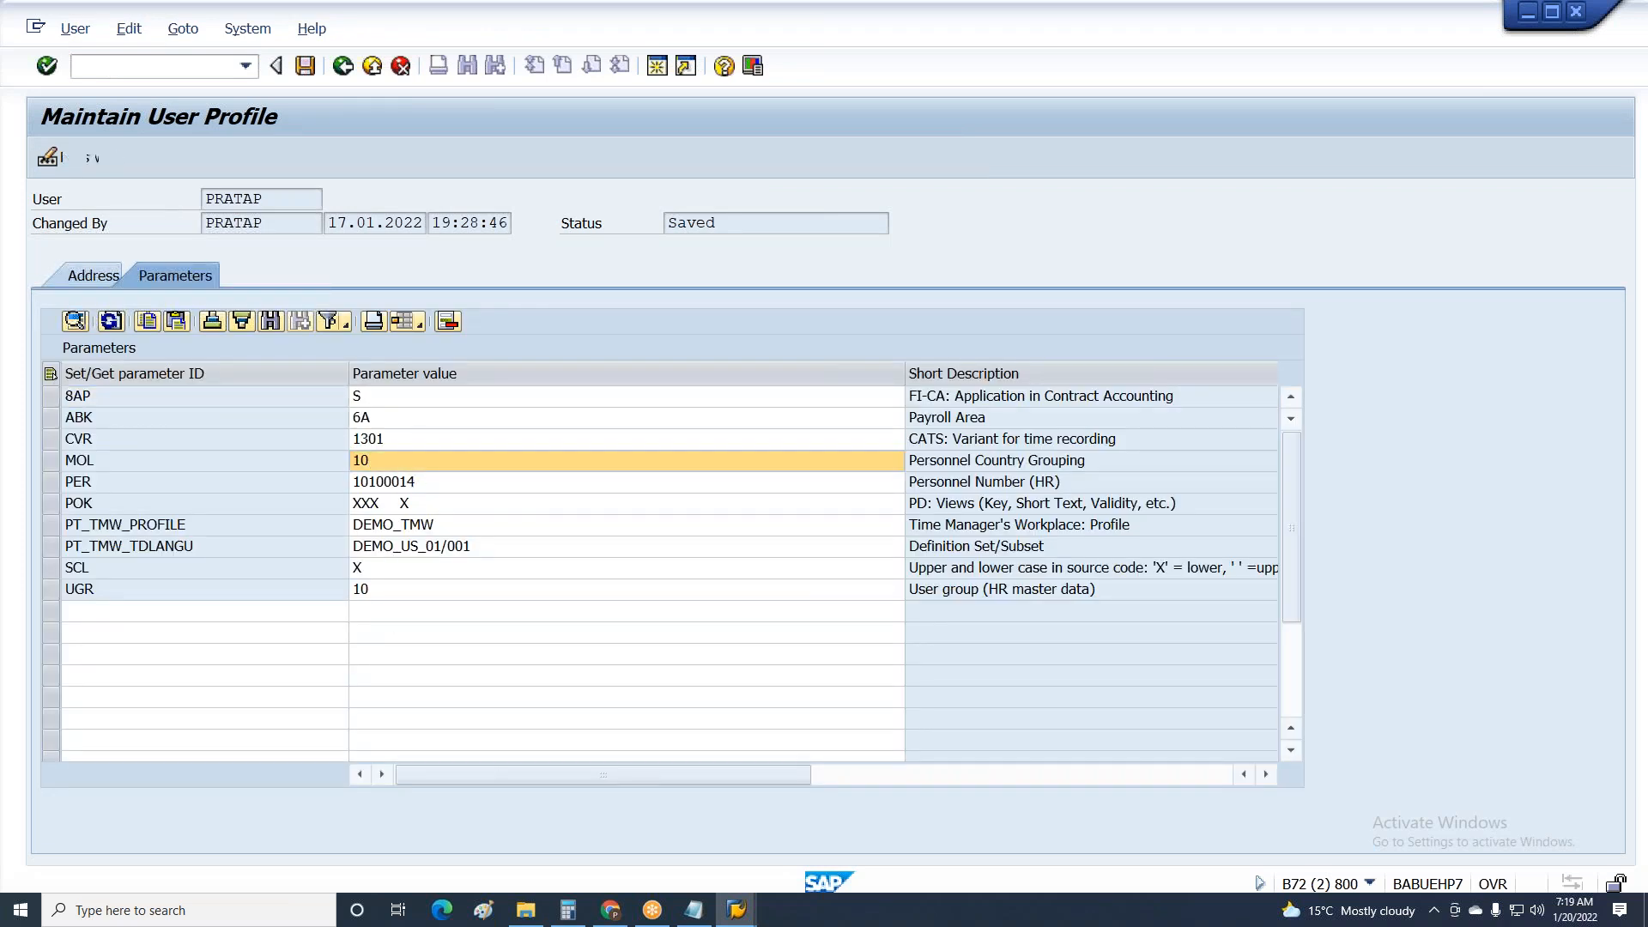
Start copying wage types in transaction PU30 and list the original wage types matching M*.
{"action": "type", "text": "P"}
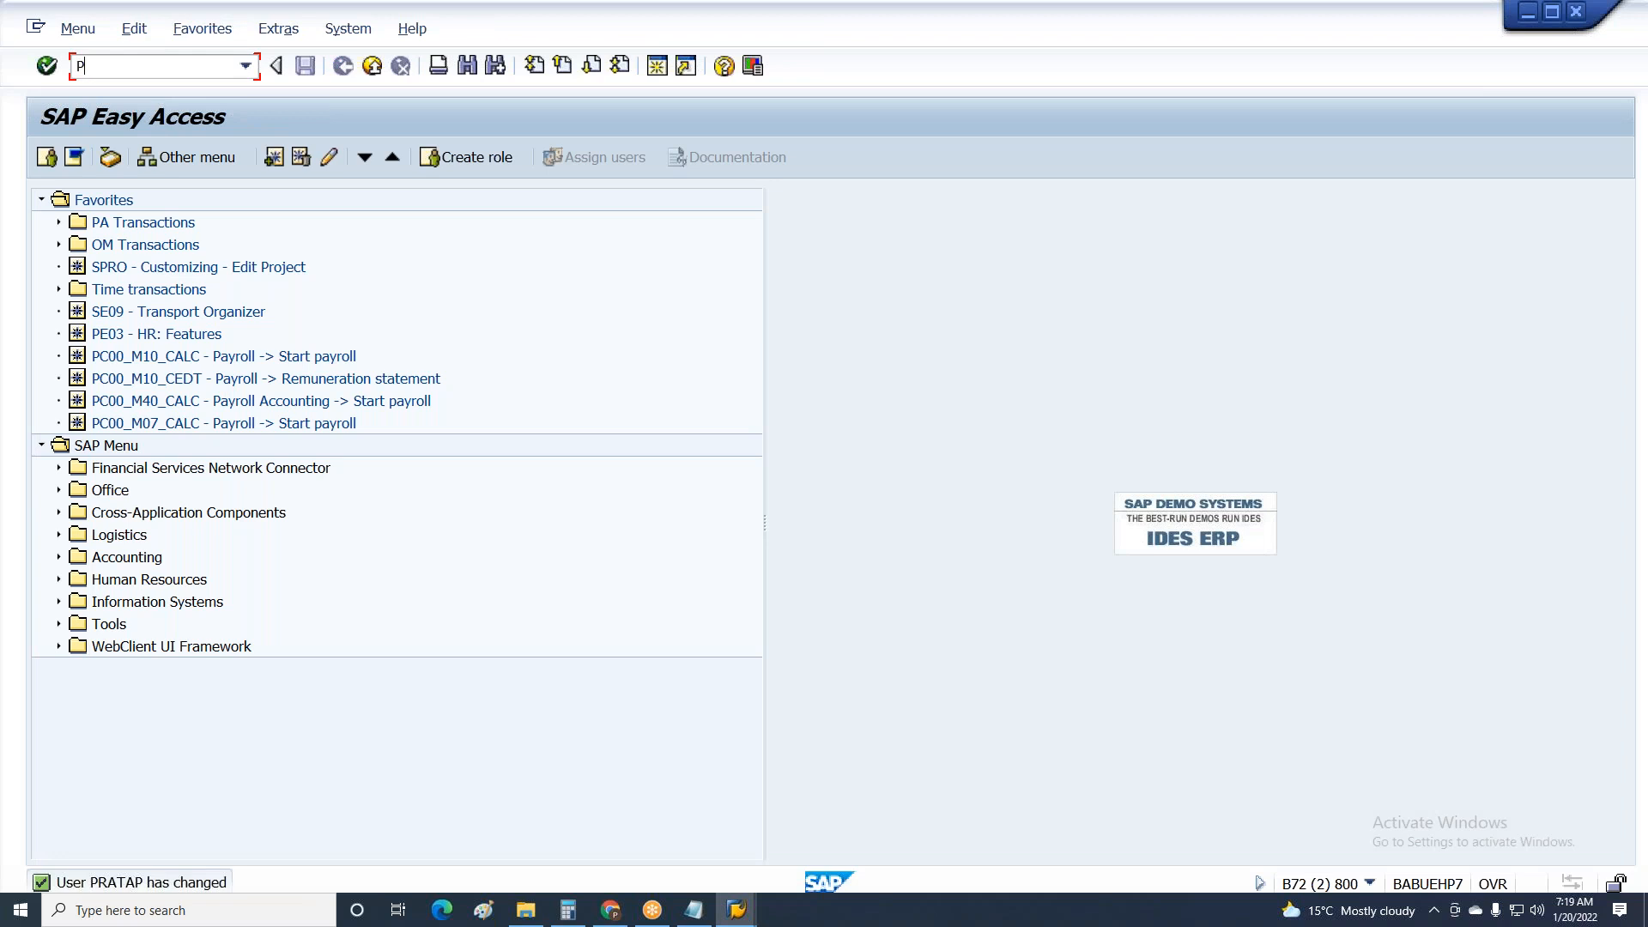
{"action": "key", "text": "BackSpace"}
{"action": "type", "text": "PU30"}
{"action": "key", "text": "Return"}
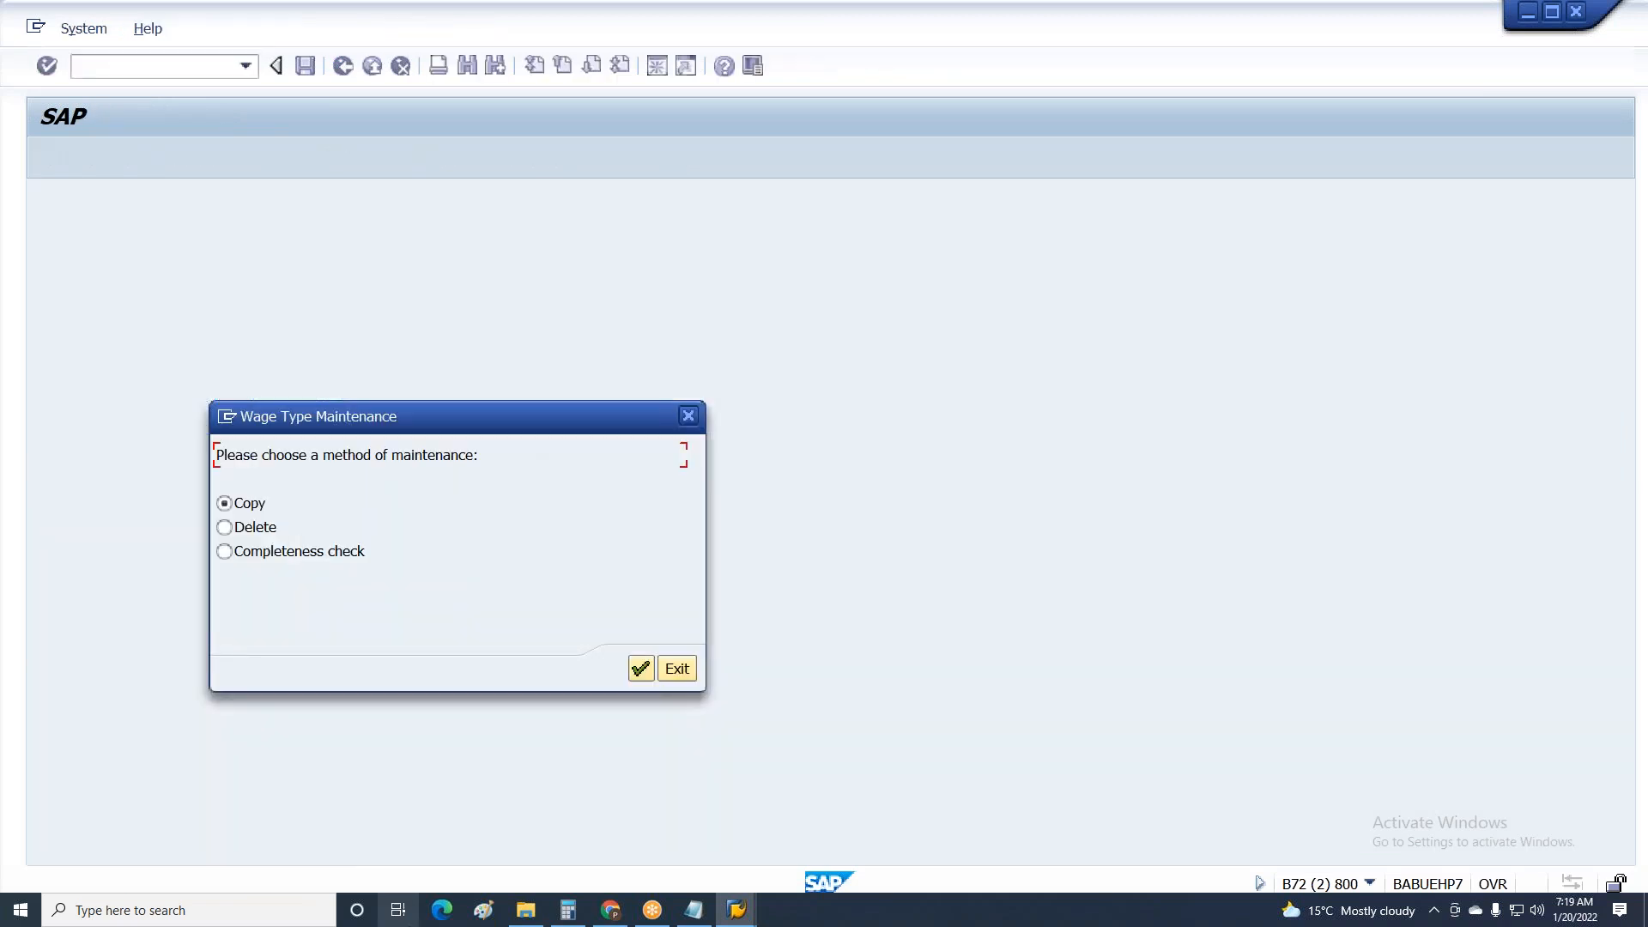
{"action": "left_click", "coordinate": [641, 669]}
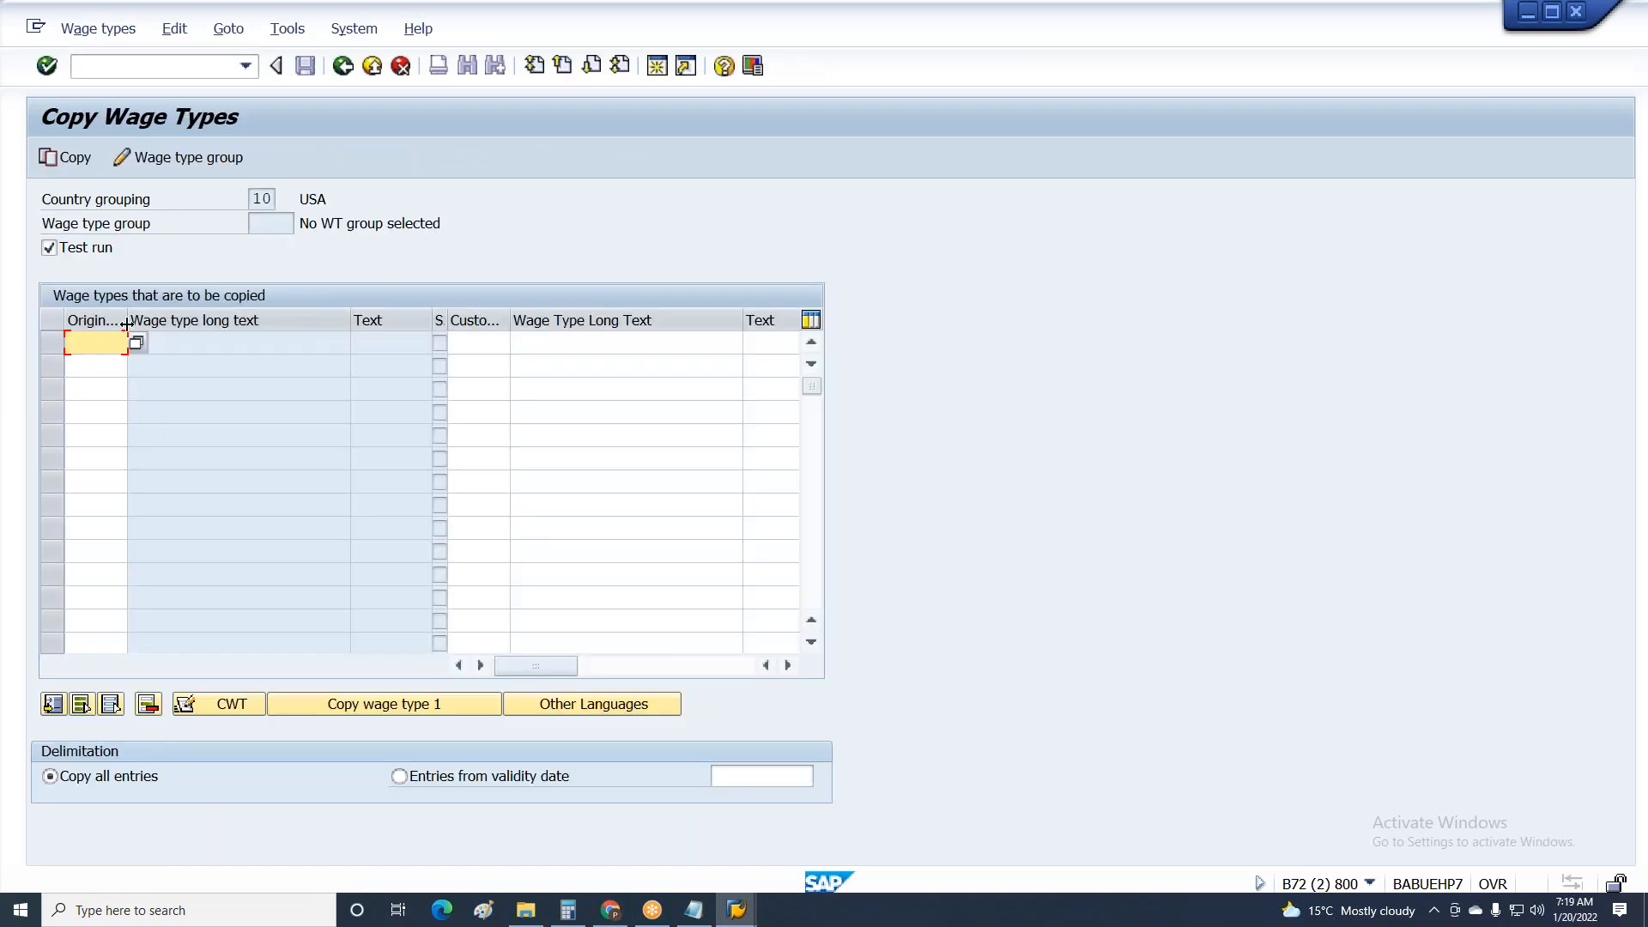
{"action": "type", "text": "M*"}
{"action": "key", "text": "F4"}
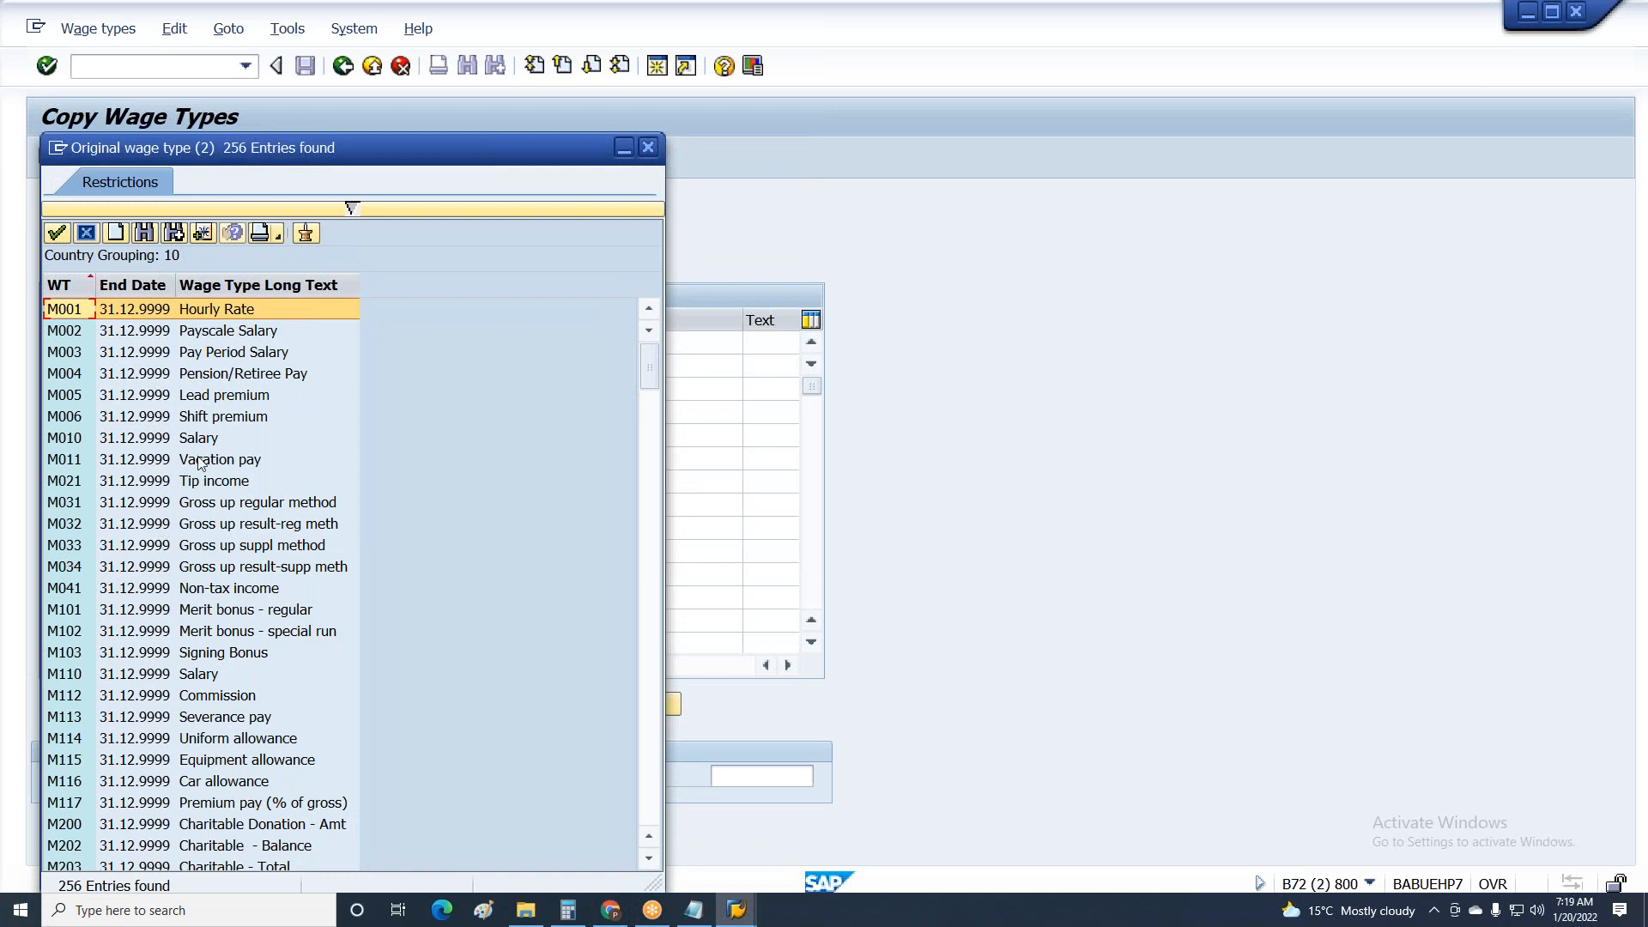
Examine the absence wage types in the list, including M857 Unpaid leave, M851 Vacation Pay and M864 Other Paid Absence.
{"action": "scroll", "coordinate": [189, 498], "scroll_direction": "down", "scroll_amount": 12}
{"action": "scroll", "coordinate": [210, 512], "scroll_direction": "down", "scroll_amount": 3}
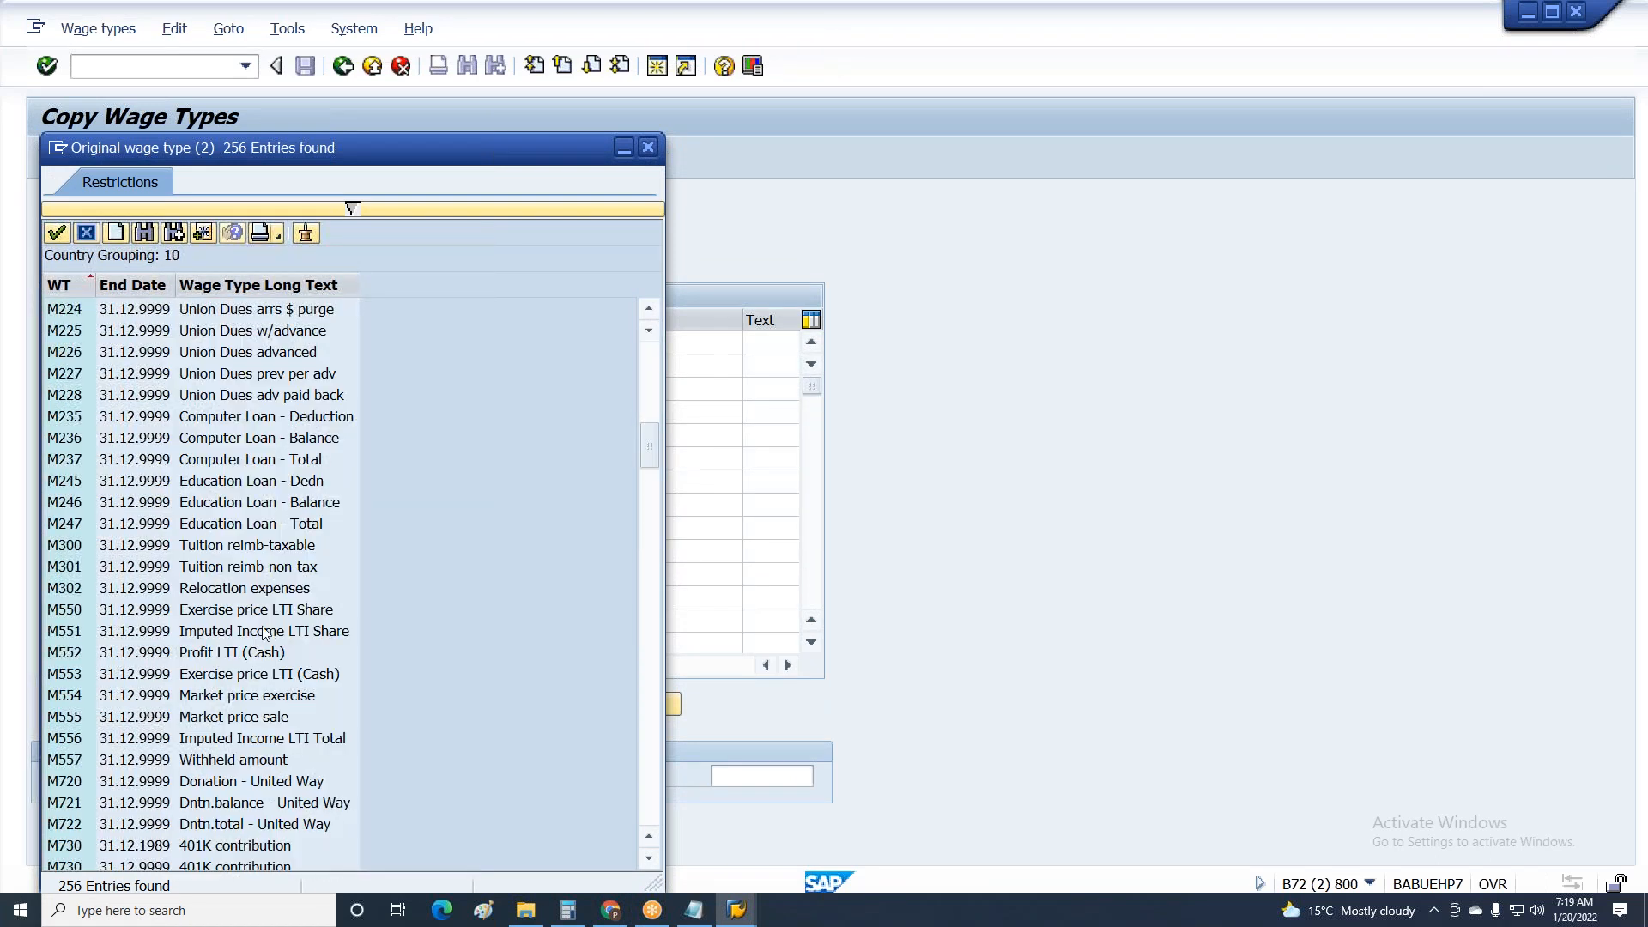
{"action": "scroll", "coordinate": [264, 633], "scroll_direction": "down", "scroll_amount": 8}
{"action": "scroll", "coordinate": [224, 591], "scroll_direction": "down", "scroll_amount": 1}
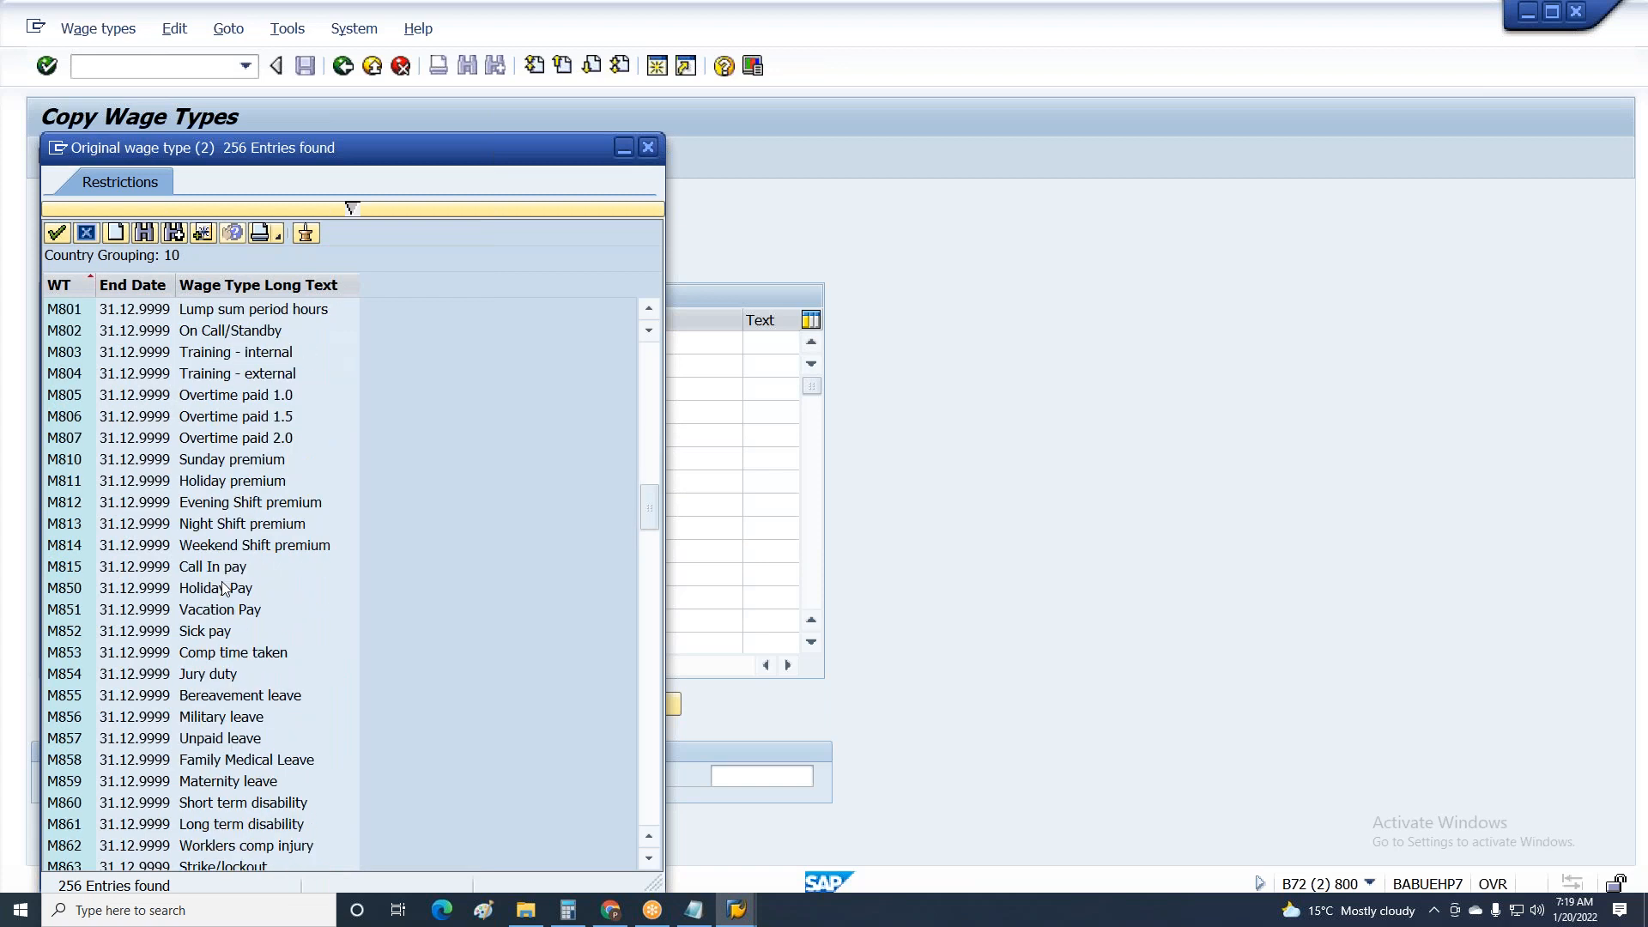
{"action": "scroll", "coordinate": [222, 588], "scroll_direction": "down", "scroll_amount": 1}
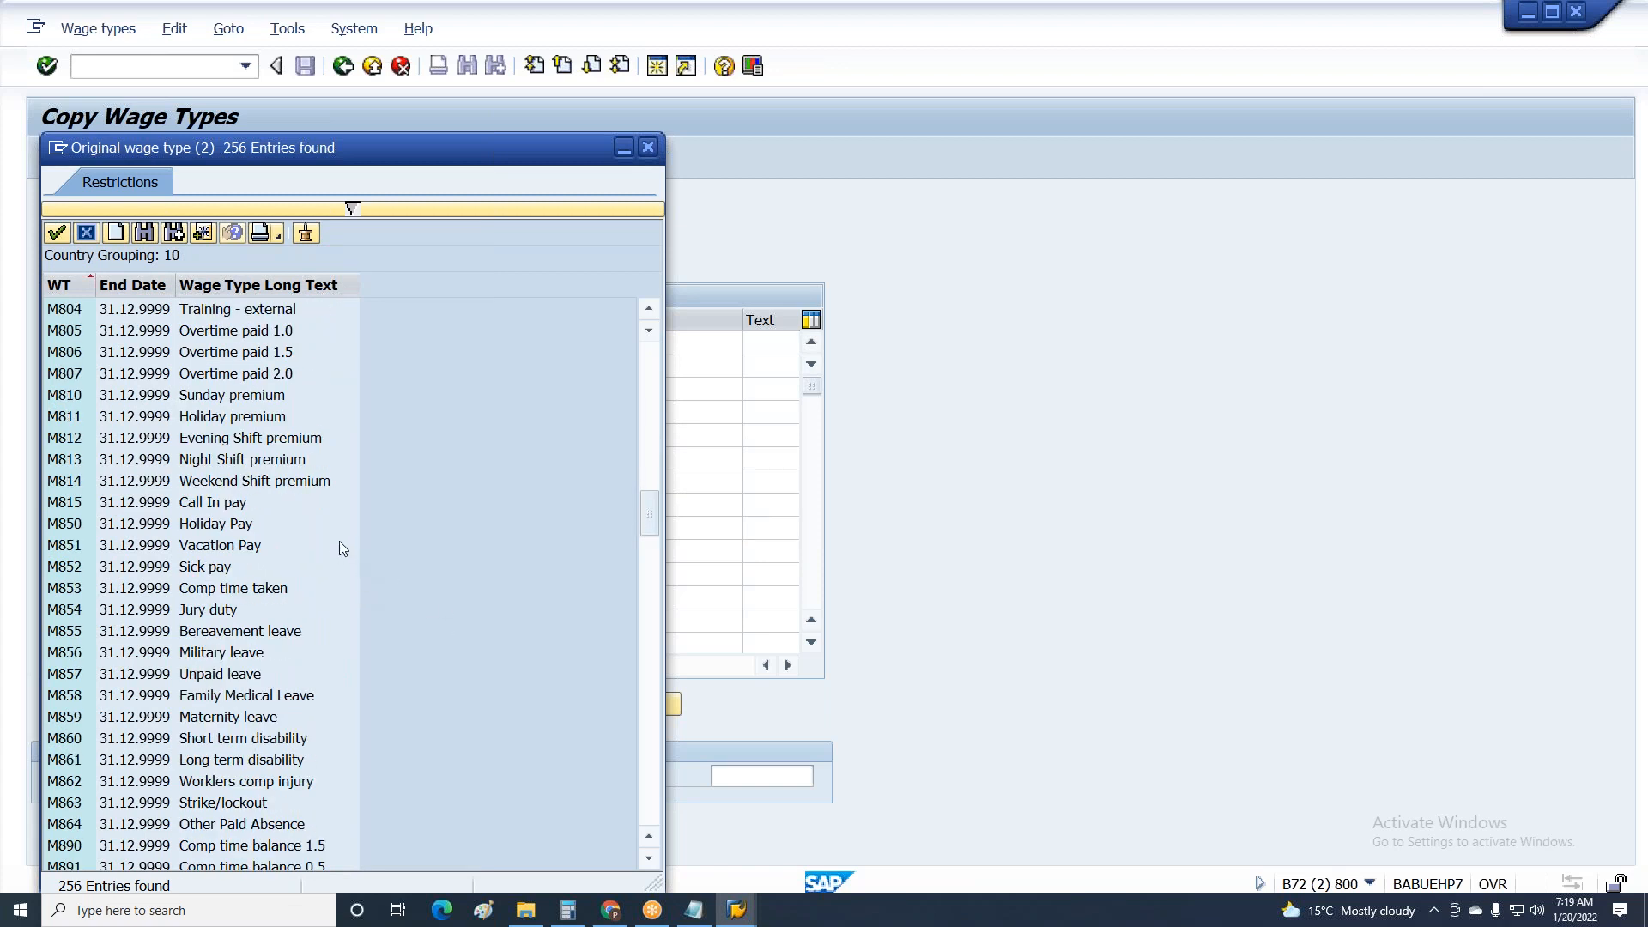
{"action": "left_click", "coordinate": [211, 675]}
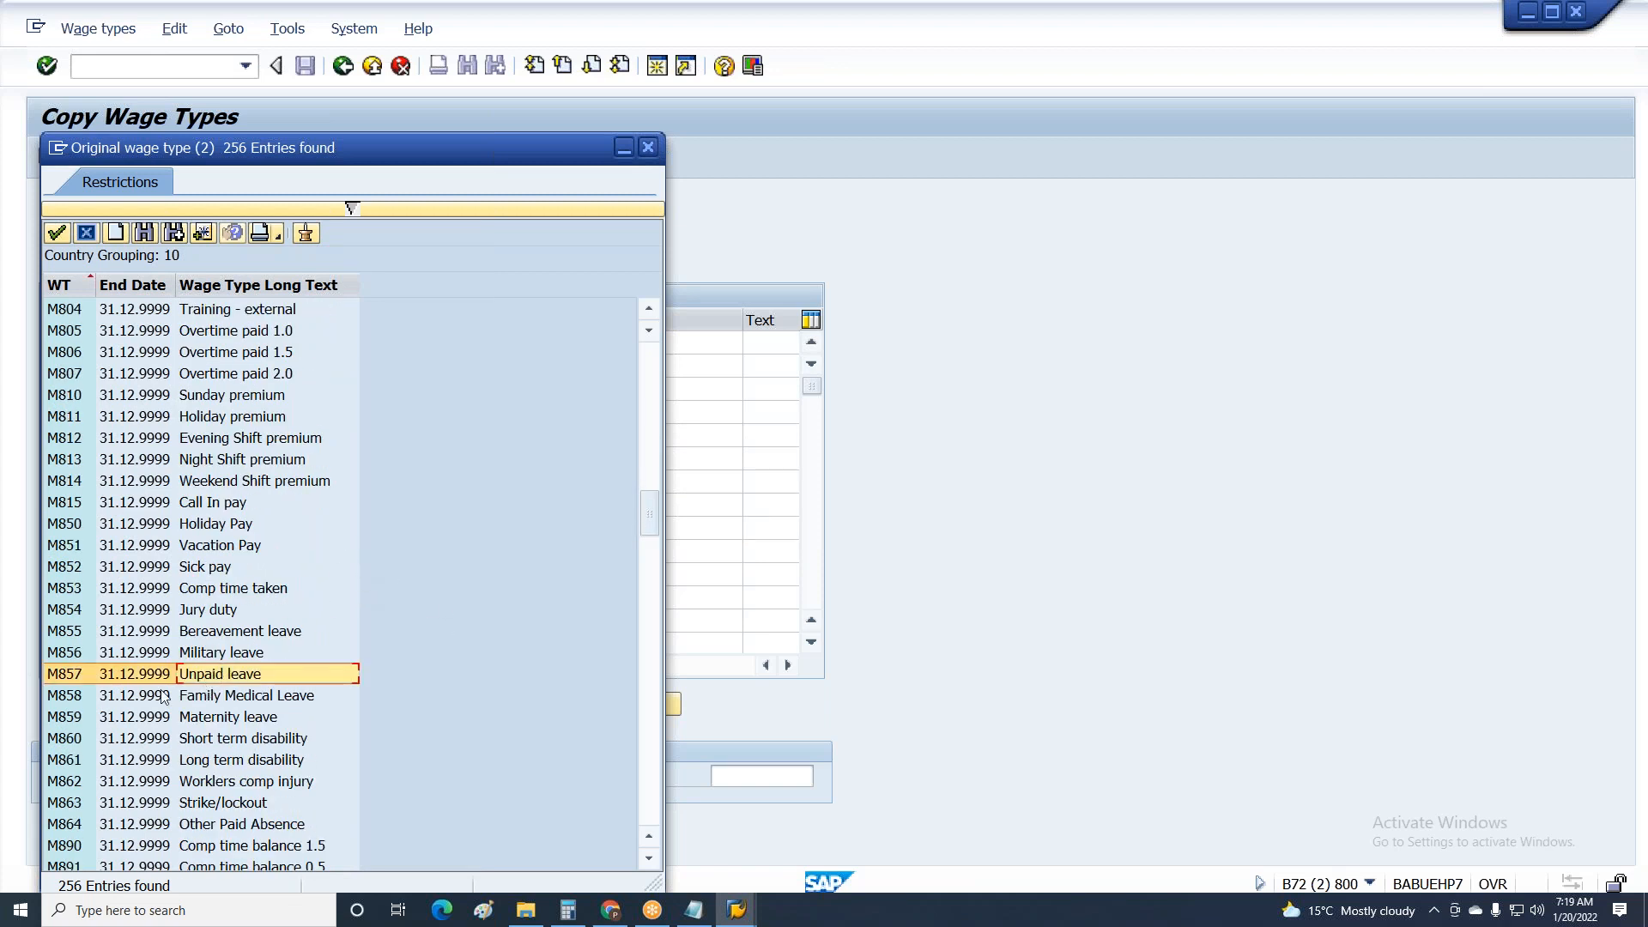
{"action": "left_click", "coordinate": [73, 682]}
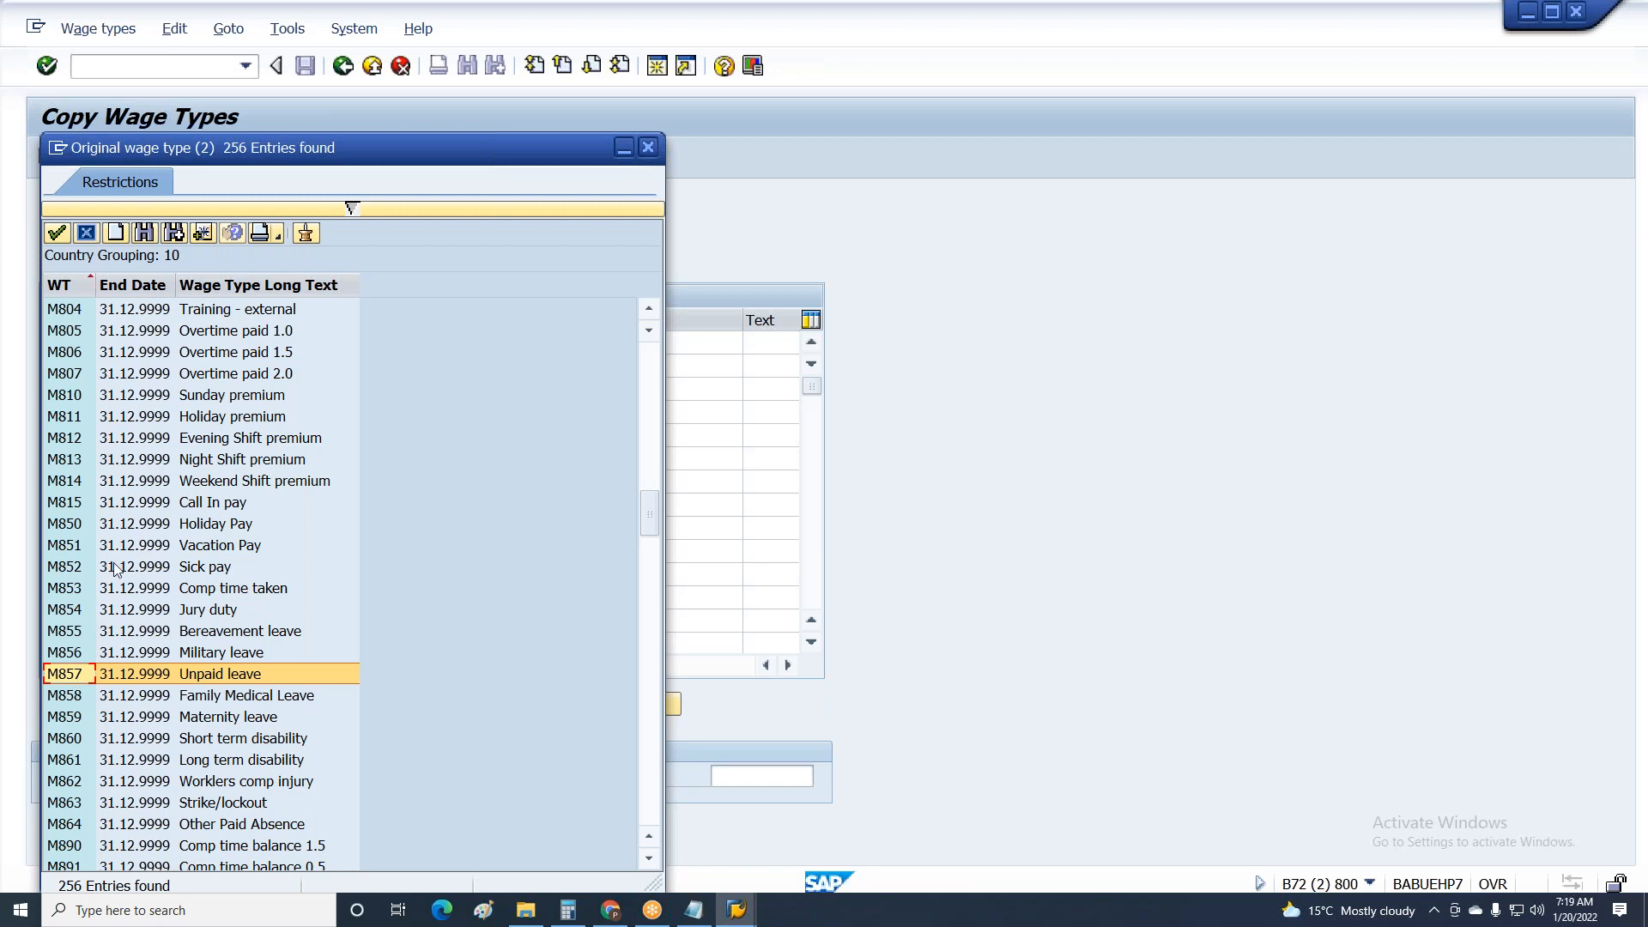
{"action": "left_click", "coordinate": [79, 549]}
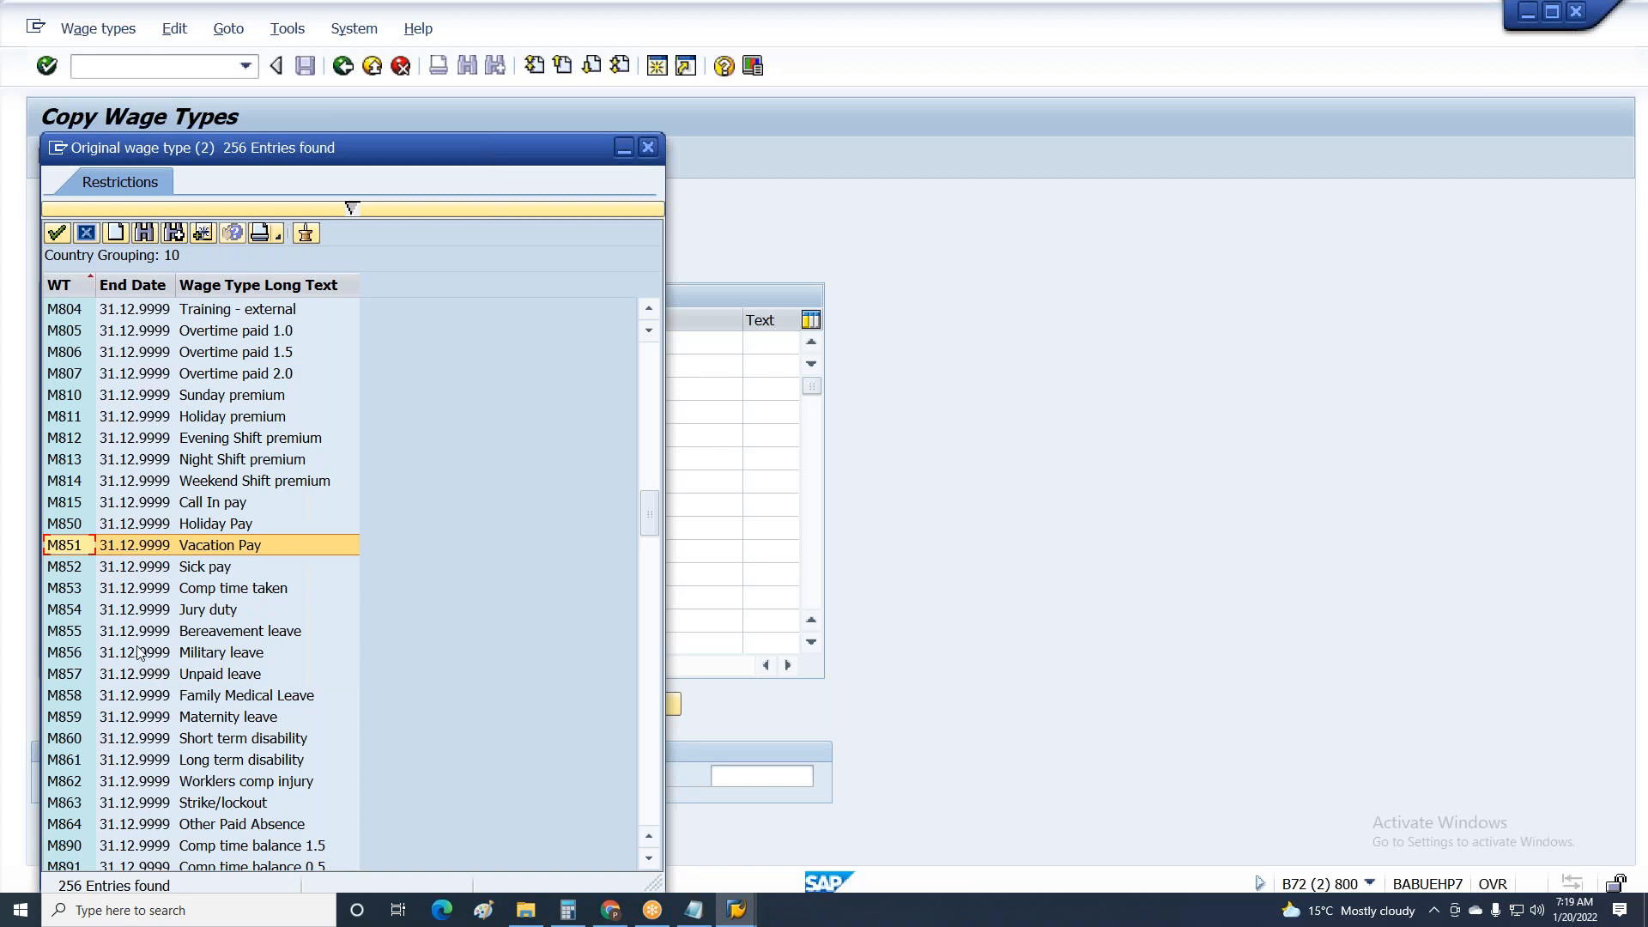
{"action": "left_click", "coordinate": [95, 829]}
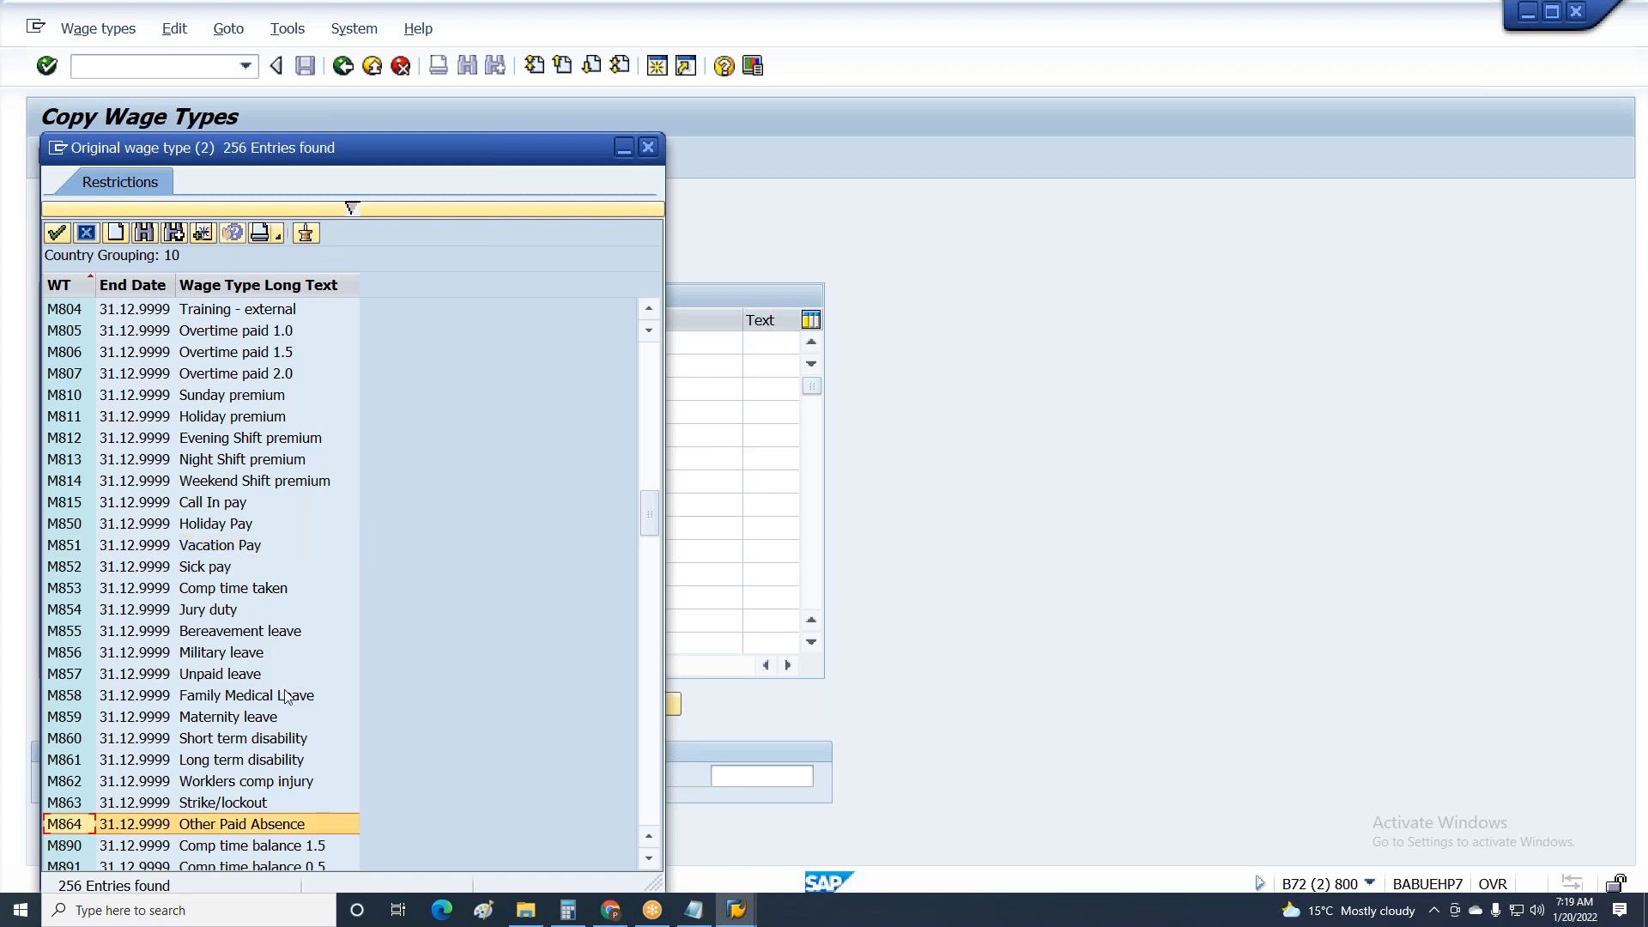
Switch to Notepad and add an indented "Paid leaves" line below the wagetypes statement.
{"action": "left_click", "coordinate": [744, 498]}
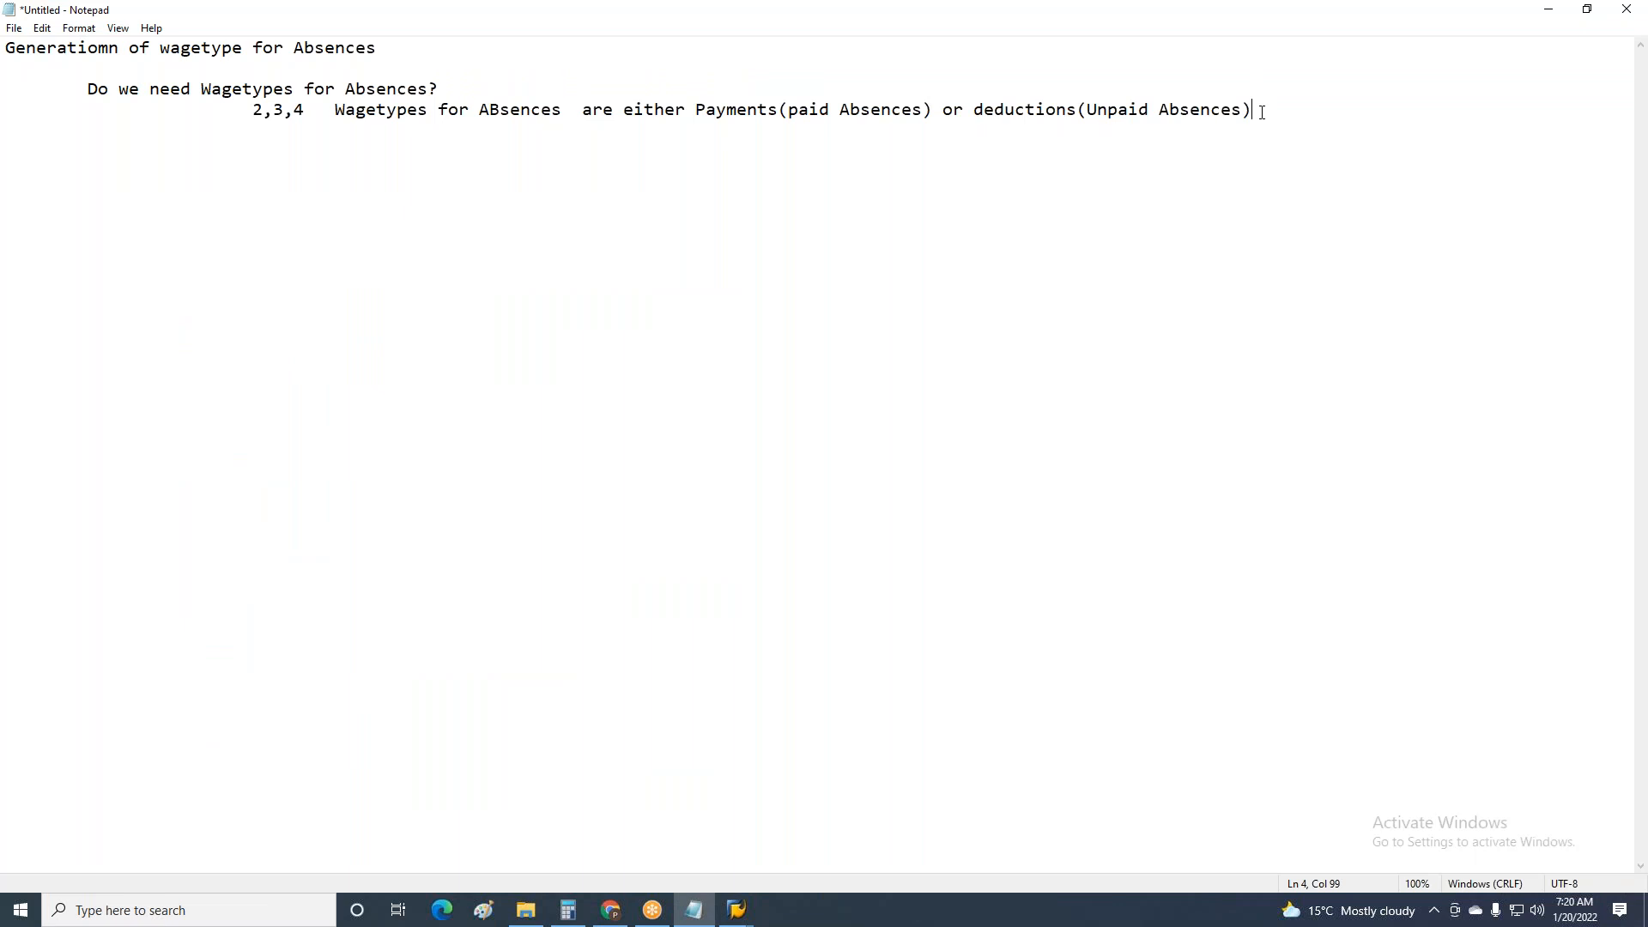
{"action": "key", "text": "Return"}
{"action": "key", "text": "Tab"}
{"action": "key", "text": "Tab"}
{"action": "type", "text": "Paid leaves"}
Switch back to SAP's list of original wage types to review the absence wage types.
{"action": "key", "text": "alt+Tab"}
{"action": "key", "text": "alt+Tab"}
{"action": "key", "text": "alt+Tab"}
{"action": "mouse_move", "coordinate": [737, 909]}
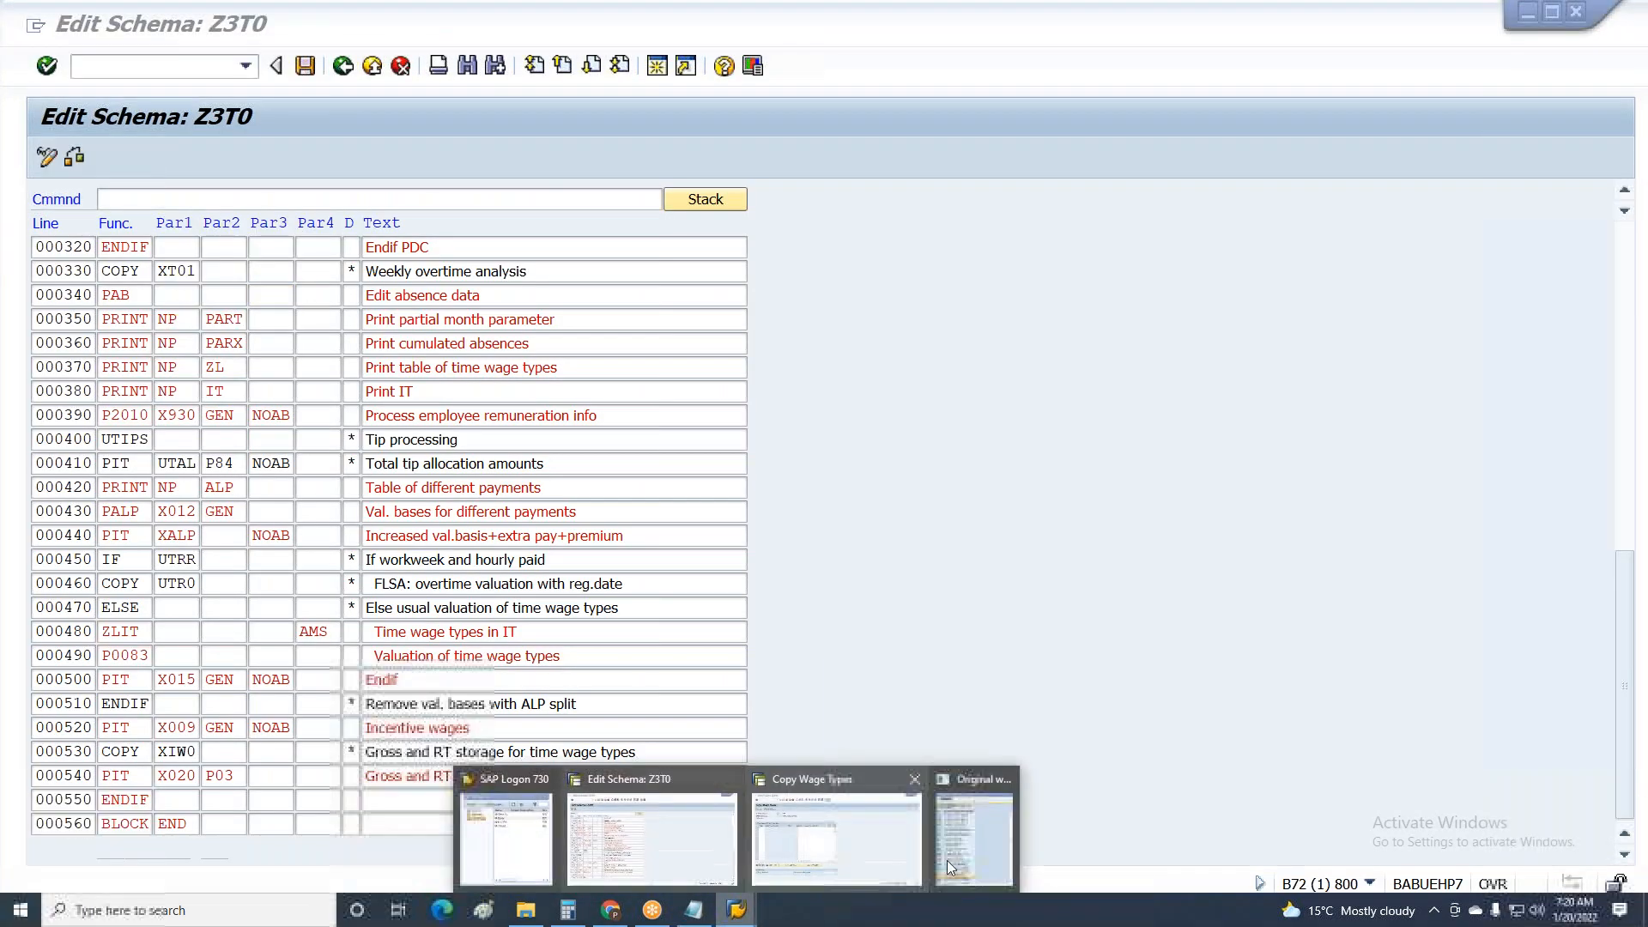
{"action": "left_click", "coordinate": [960, 858]}
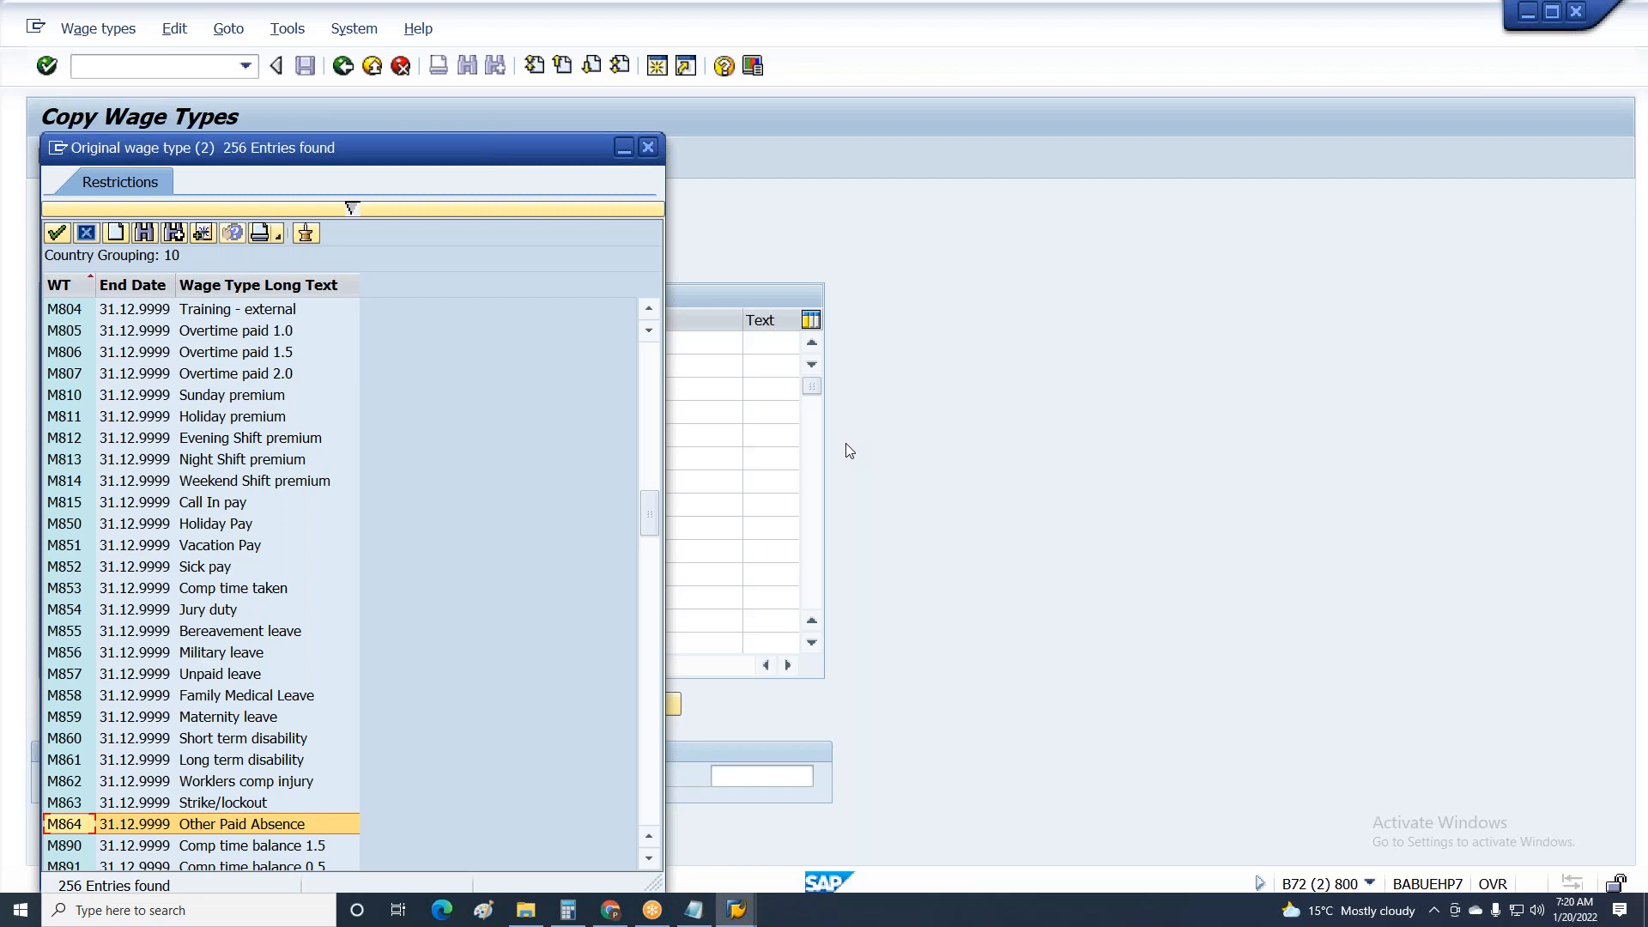
Switch to Notepad and add the wage types "M864, M850-M854" to the "Paid leaves" line.
{"action": "key", "text": "alt+Tab"}
{"action": "key", "text": "Tab"}
{"action": "key", "text": "Tab"}
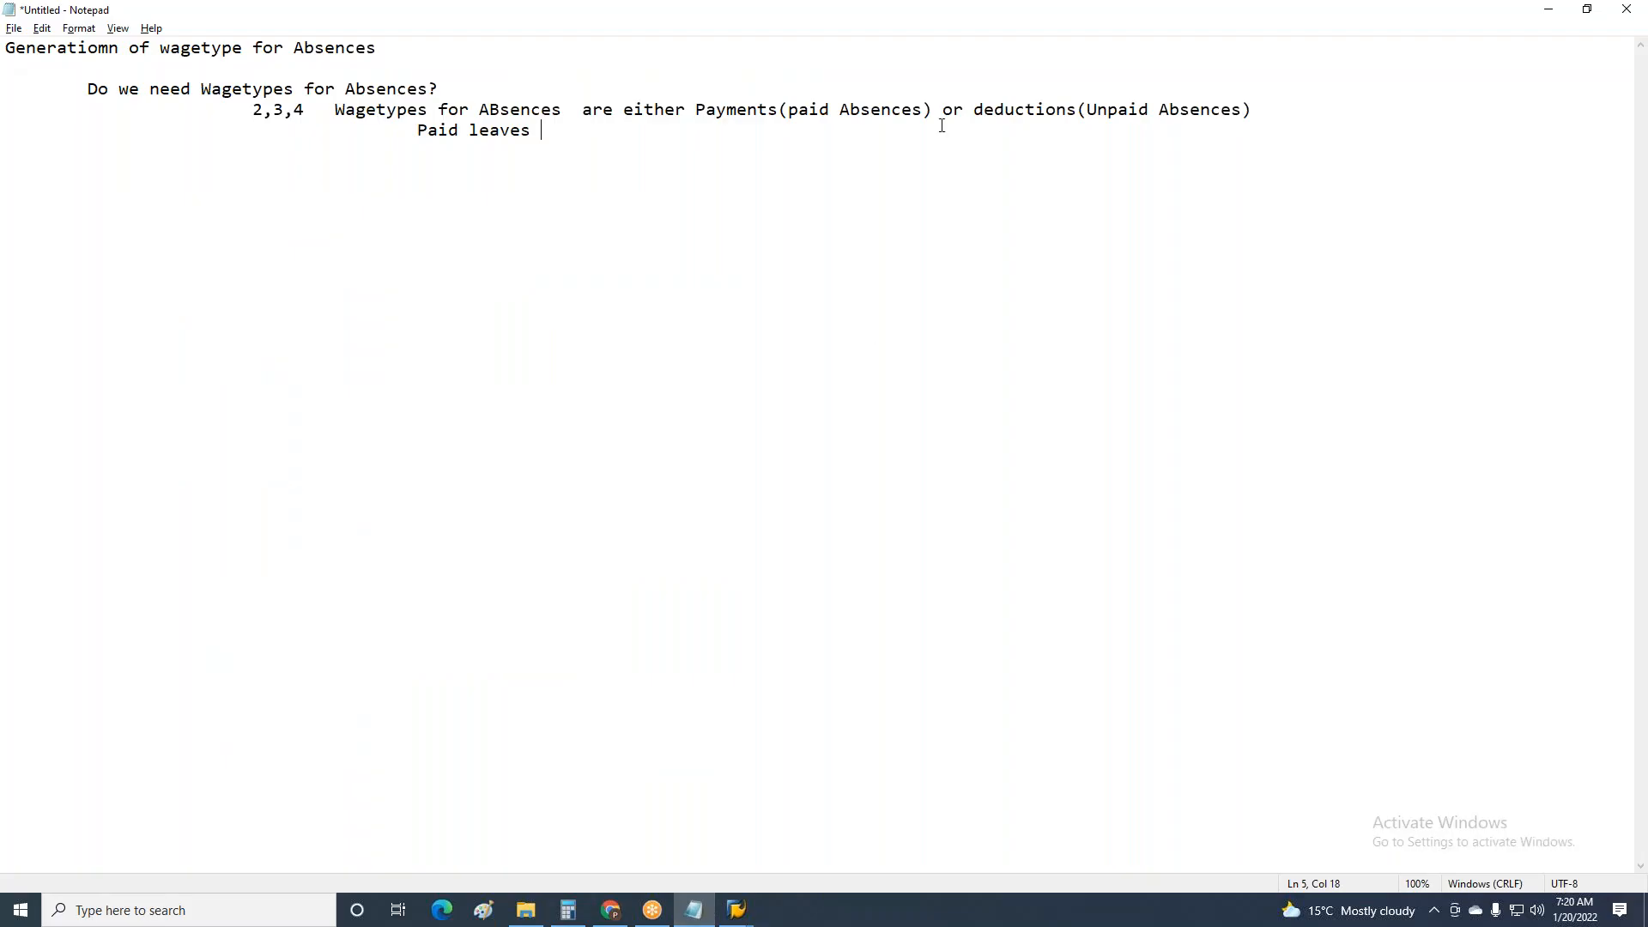
{"action": "type", "text": "M864, M850-M854"}
Add an "Unpaid Leaves" line below, indented to match the "Paid leaves" line.
{"action": "key", "text": "Return"}
{"action": "key", "text": "Tab"}
{"action": "key", "text": "Tab"}
{"action": "type", "text": "Un"}
{"action": "key", "text": "BackSpace"}
{"action": "type", "text": "npaid Leaves"}
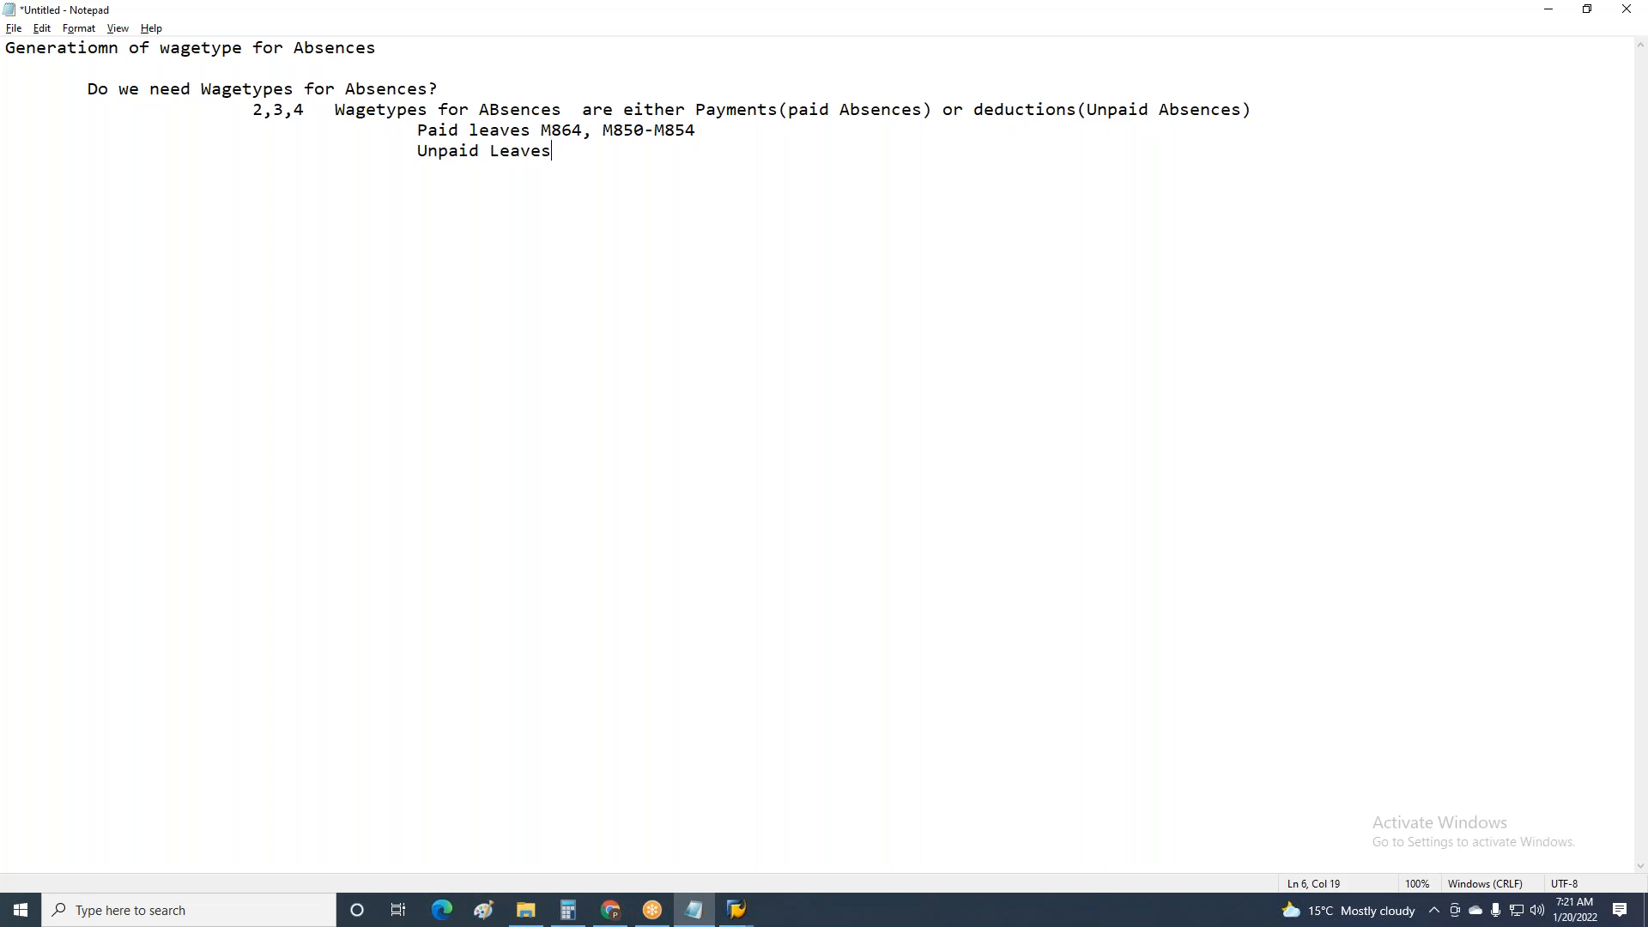
Switch back to SAP's list of original wage types and locate the Unpaid leave wage type.
{"action": "key", "text": "alt+Tab"}
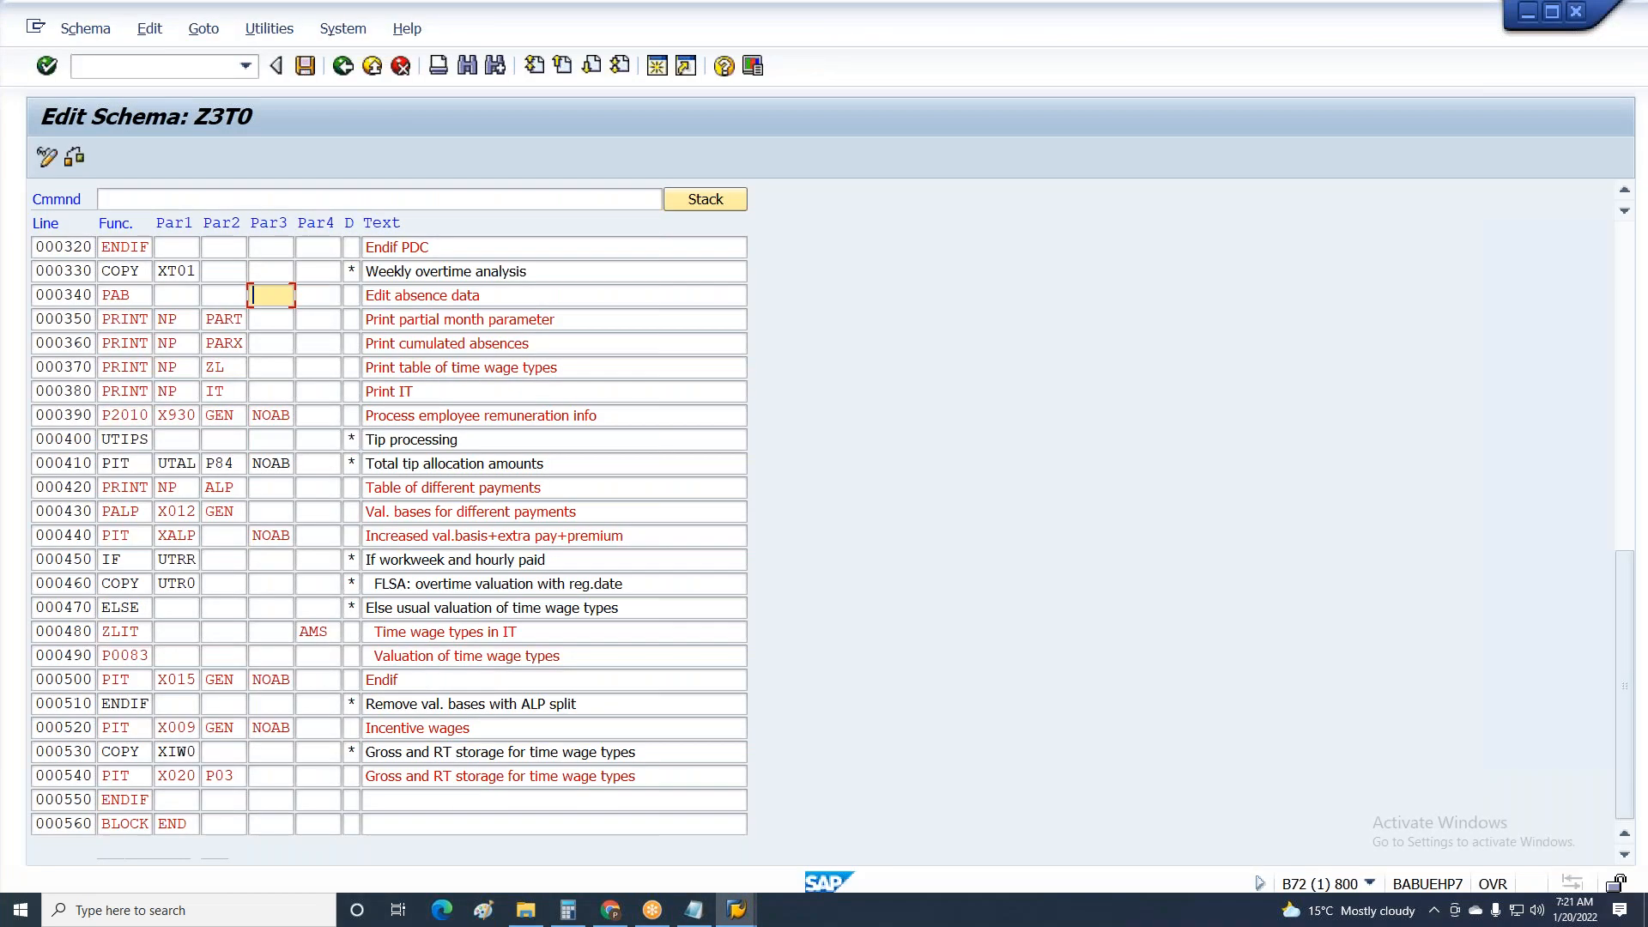
{"action": "key", "text": "alt+Tab"}
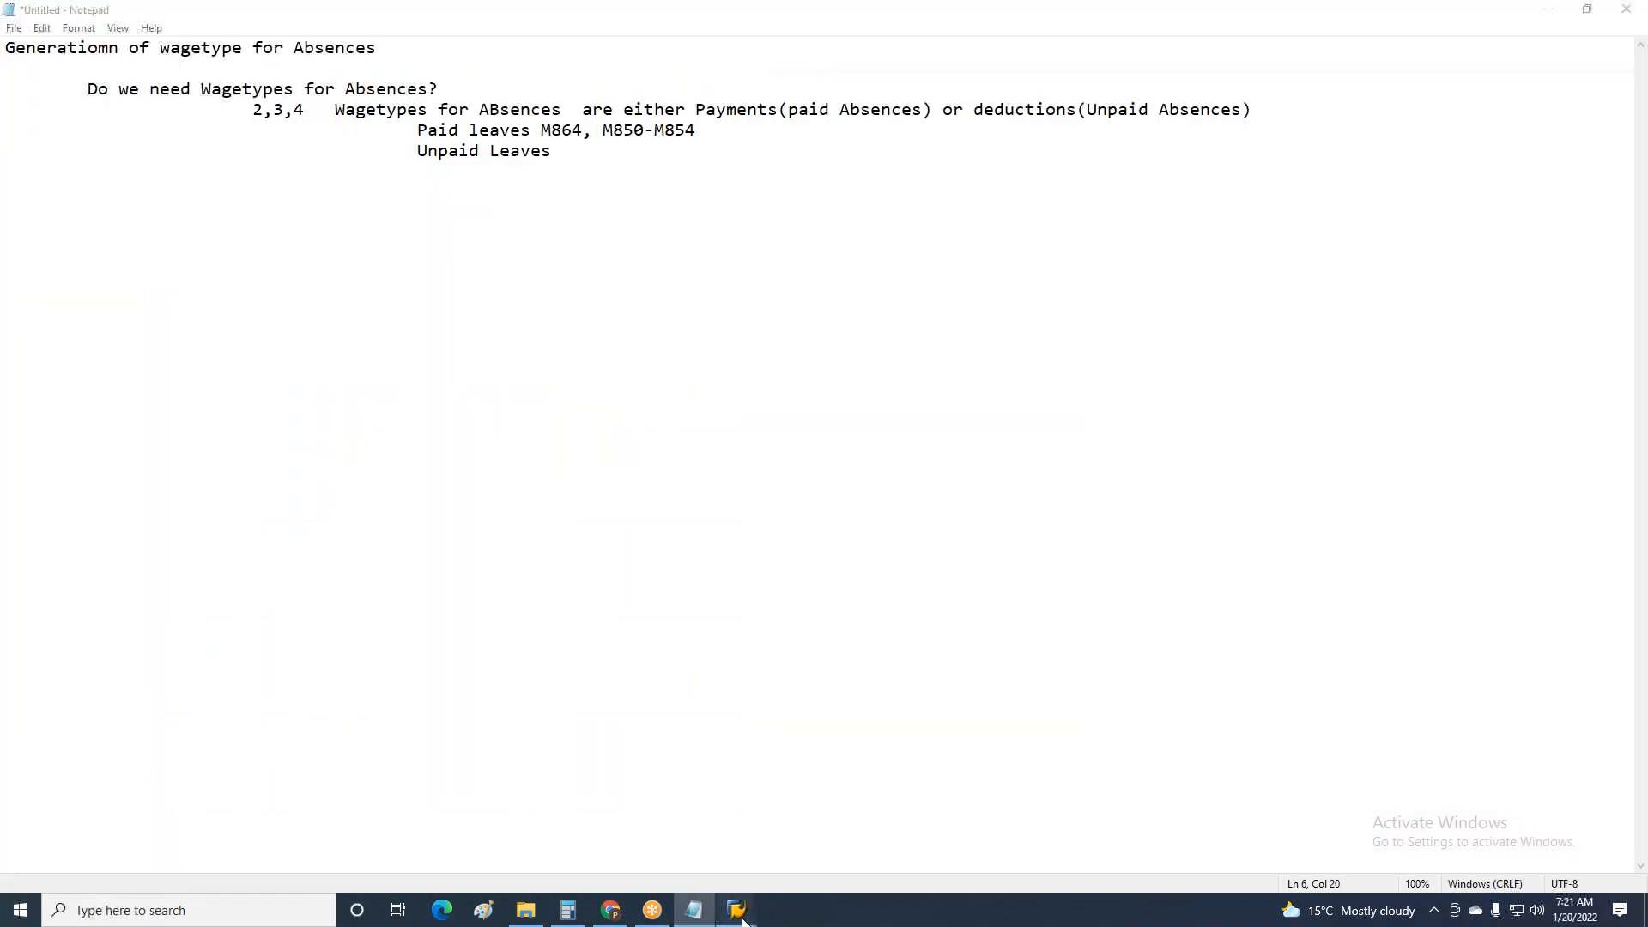
{"action": "mouse_move", "coordinate": [736, 910]}
{"action": "left_click", "coordinate": [976, 842]}
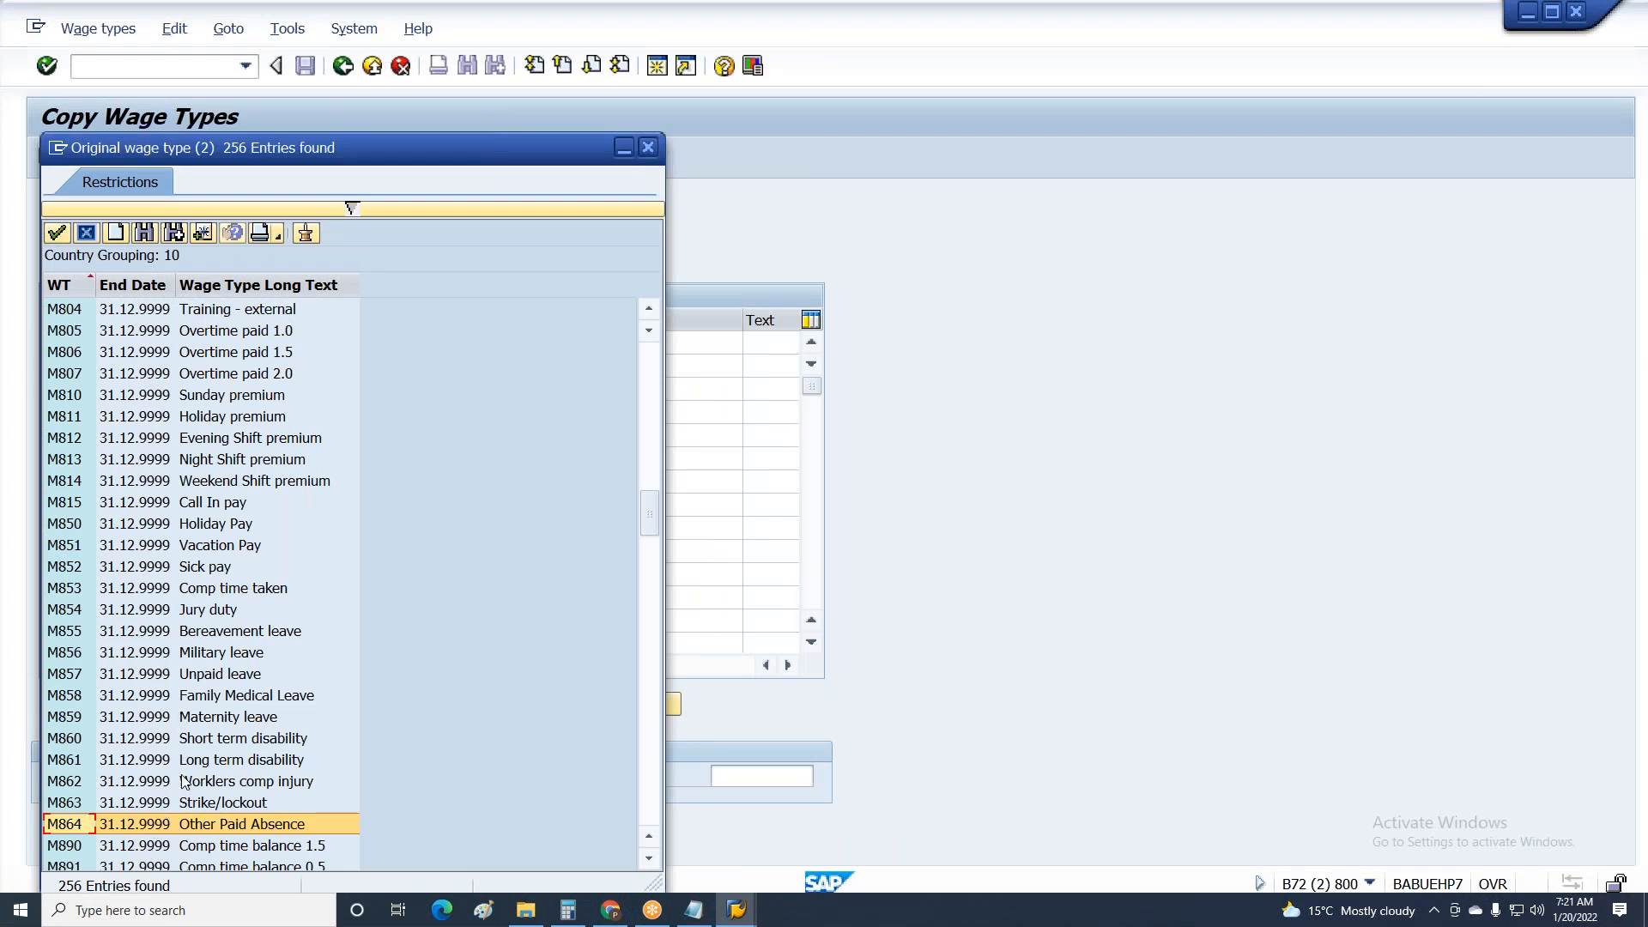
{"action": "left_click", "coordinate": [198, 674]}
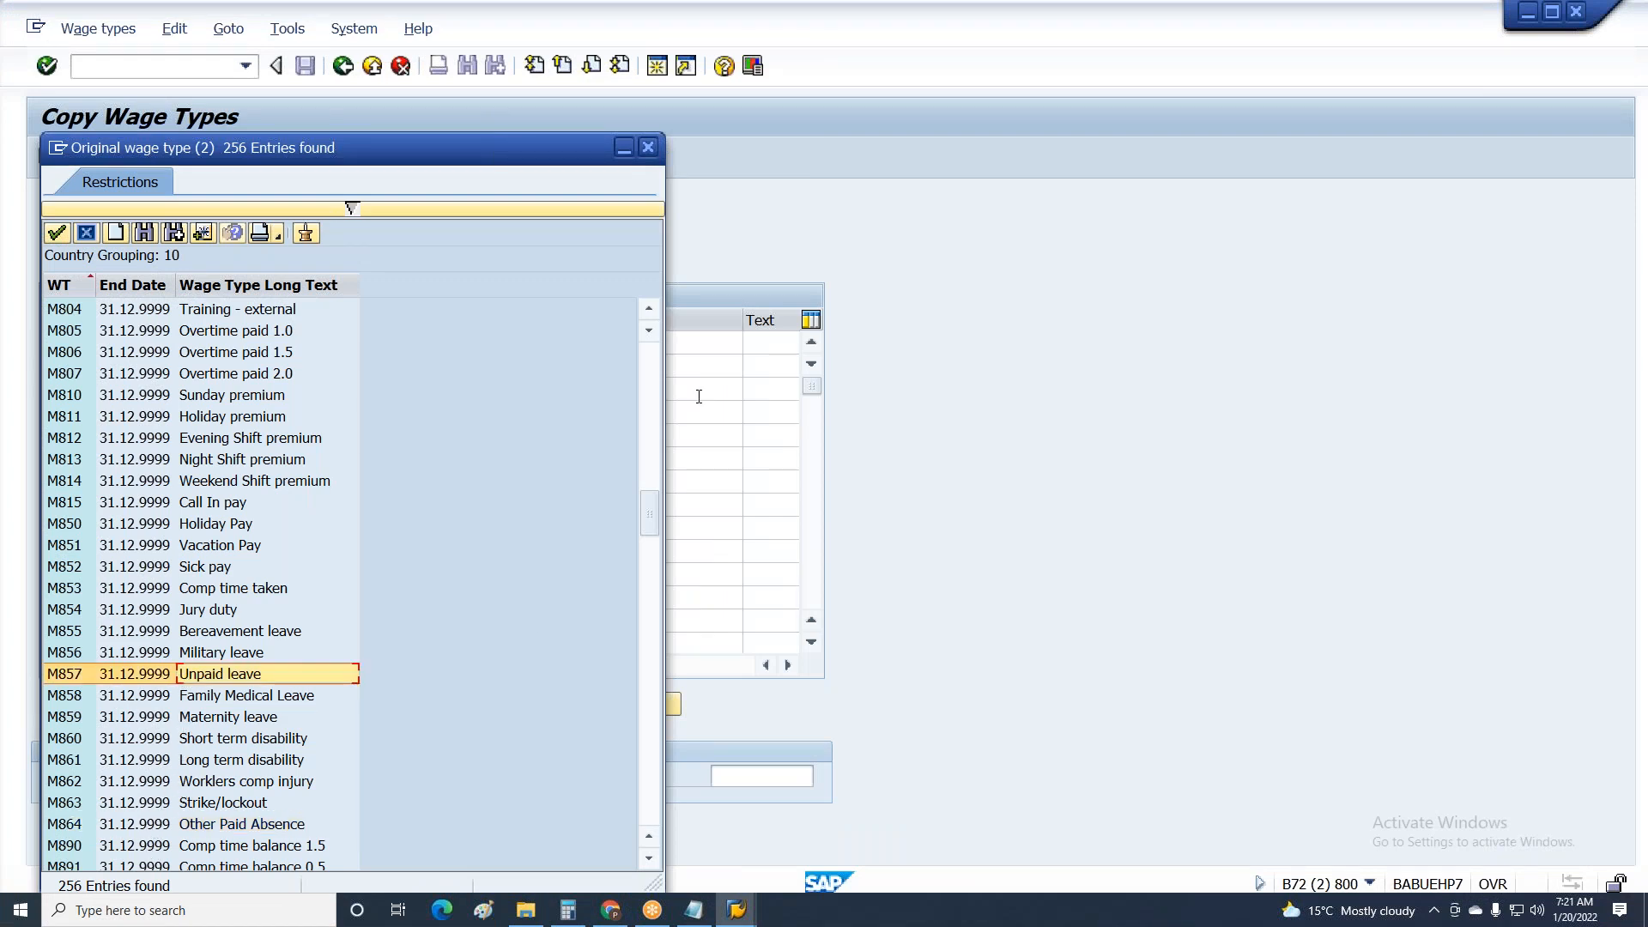
Switch to Notepad, enter M857 for "Unpaid Leaves", and align the wage types of both leave lines in one column.
{"action": "key", "text": "alt+Tab"}
{"action": "type", "text": "M"}
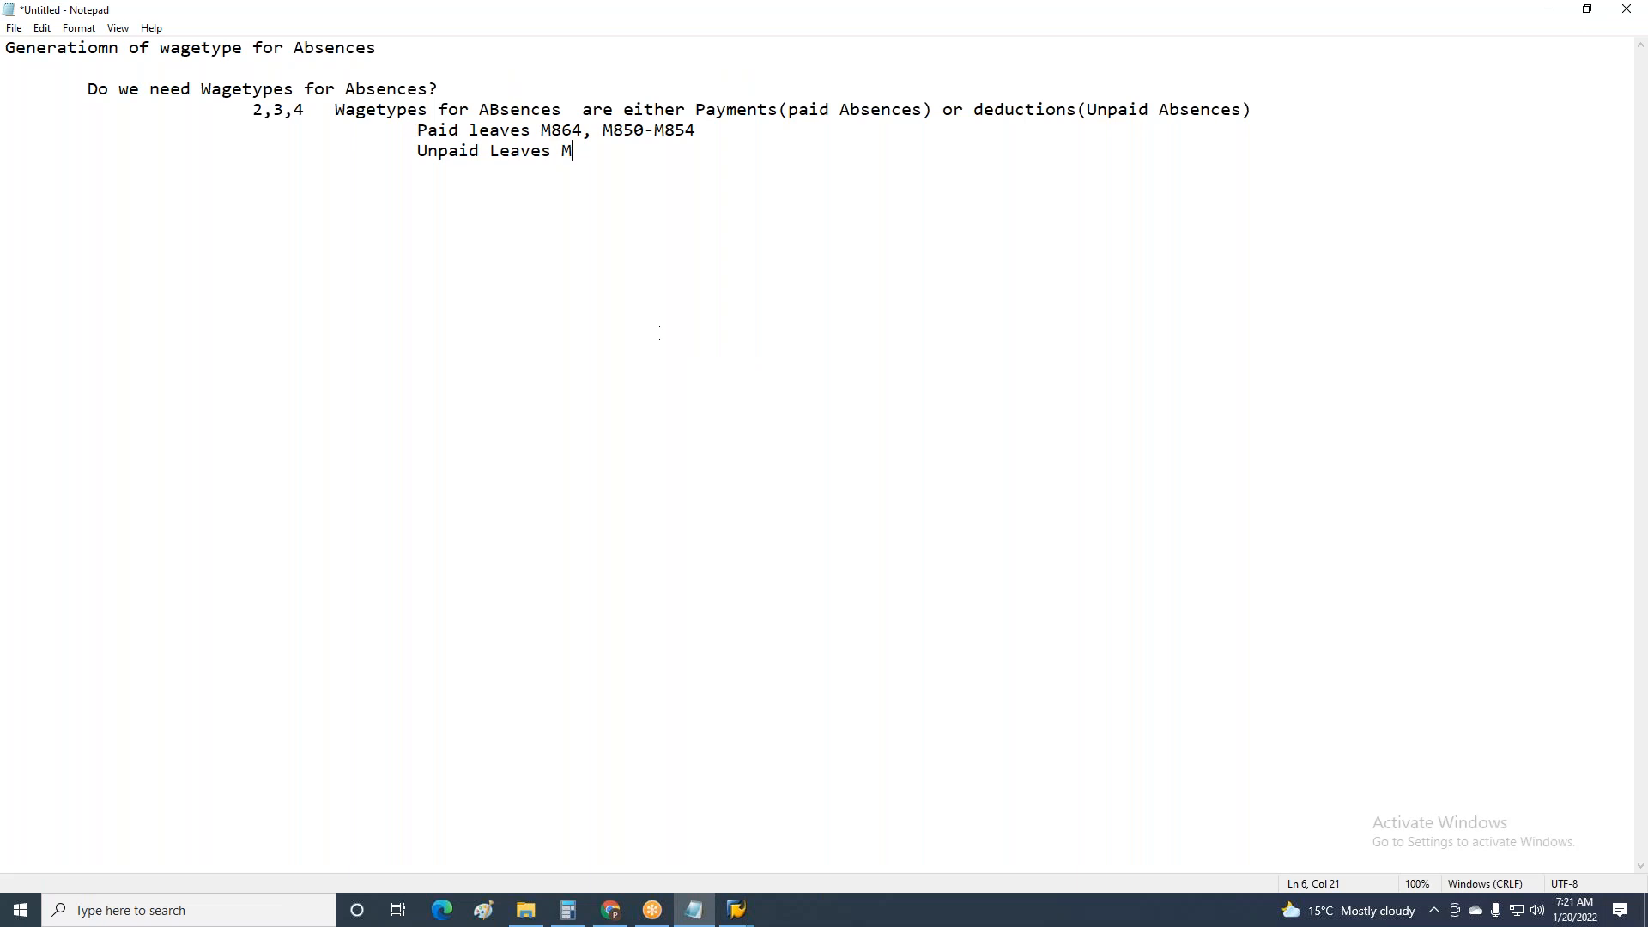
{"action": "type", "text": "857"}
{"action": "left_click", "coordinate": [547, 122]}
{"action": "key", "text": "Tab"}
{"action": "left_click", "coordinate": [562, 151]}
{"action": "key", "text": "Tab"}
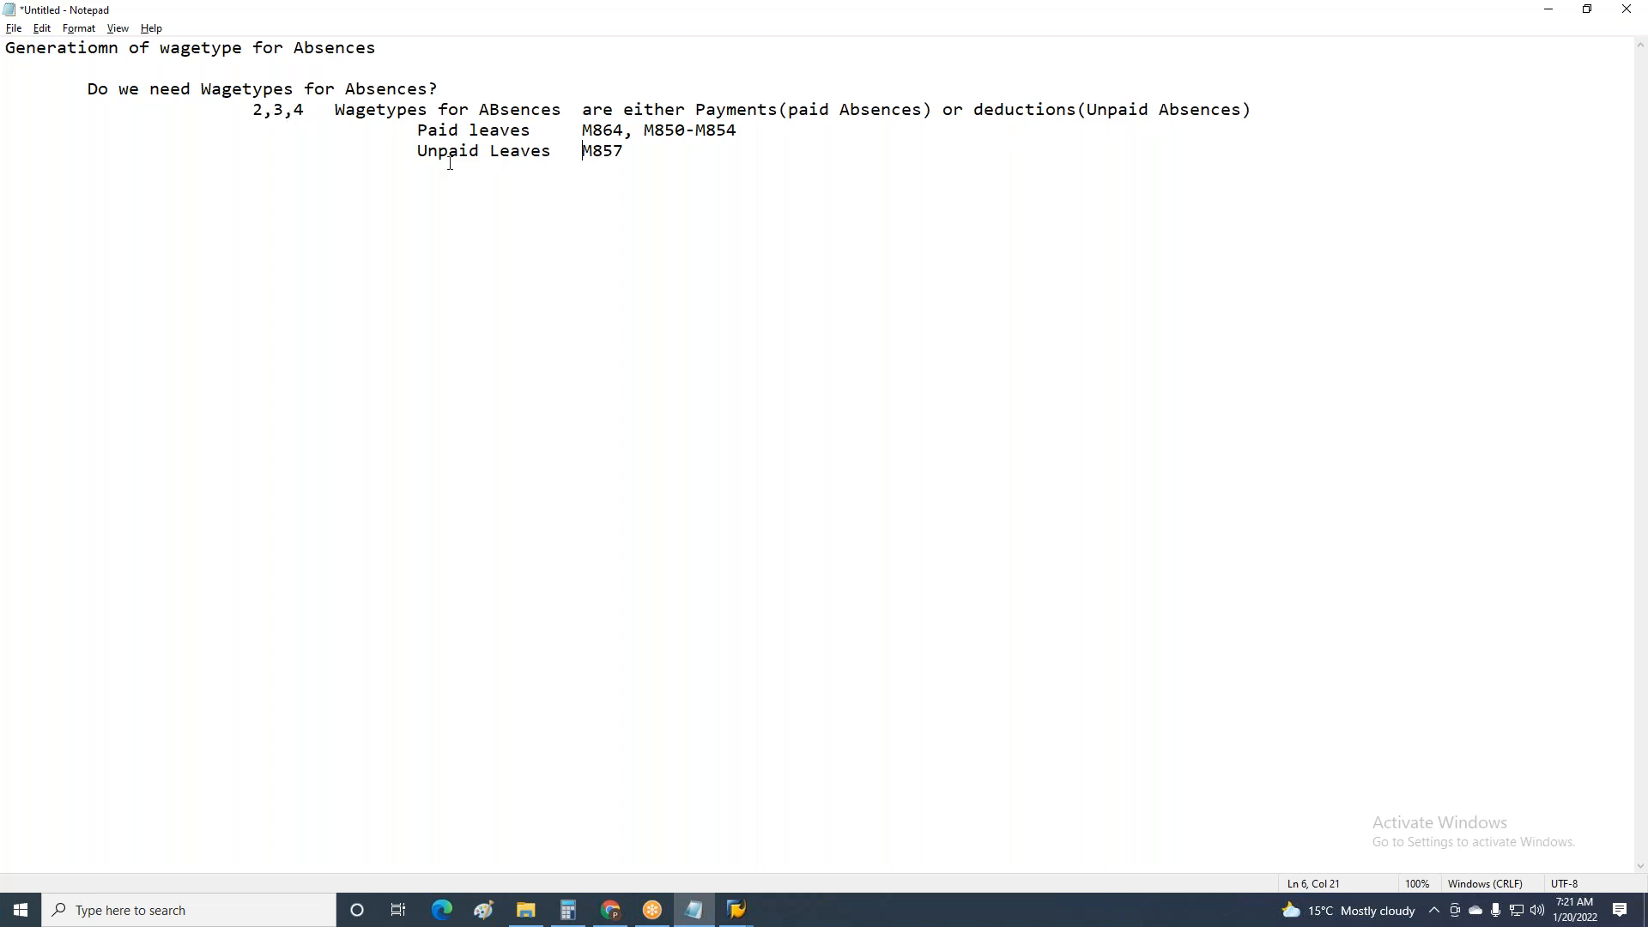
Select the paid leave wage types "M864, M850-M854" in the notes.
{"action": "left_click_drag", "start_coordinate": [582, 130], "coordinate": [737, 130]}
{"action": "left_click", "coordinate": [585, 158]}
{"action": "left_click_drag", "start_coordinate": [585, 158], "coordinate": [740, 139]}
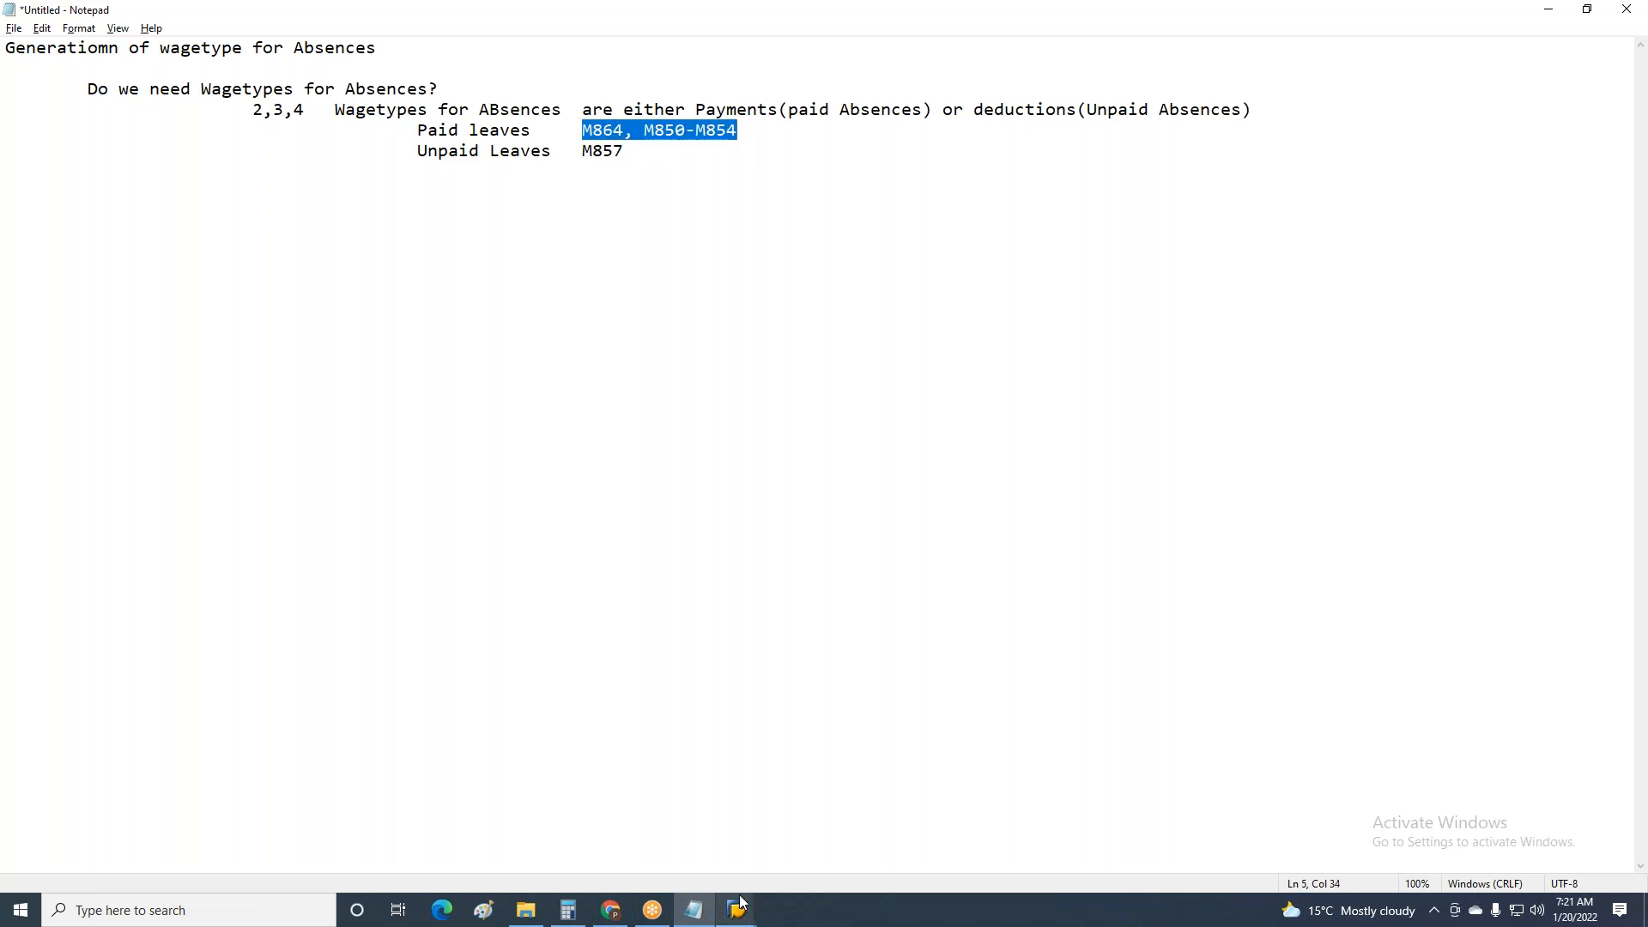
Switch to SAP's Edit Schema window and start transaction SM30 in a new session.
{"action": "mouse_move", "coordinate": [738, 909]}
{"action": "mouse_move", "coordinate": [817, 852]}
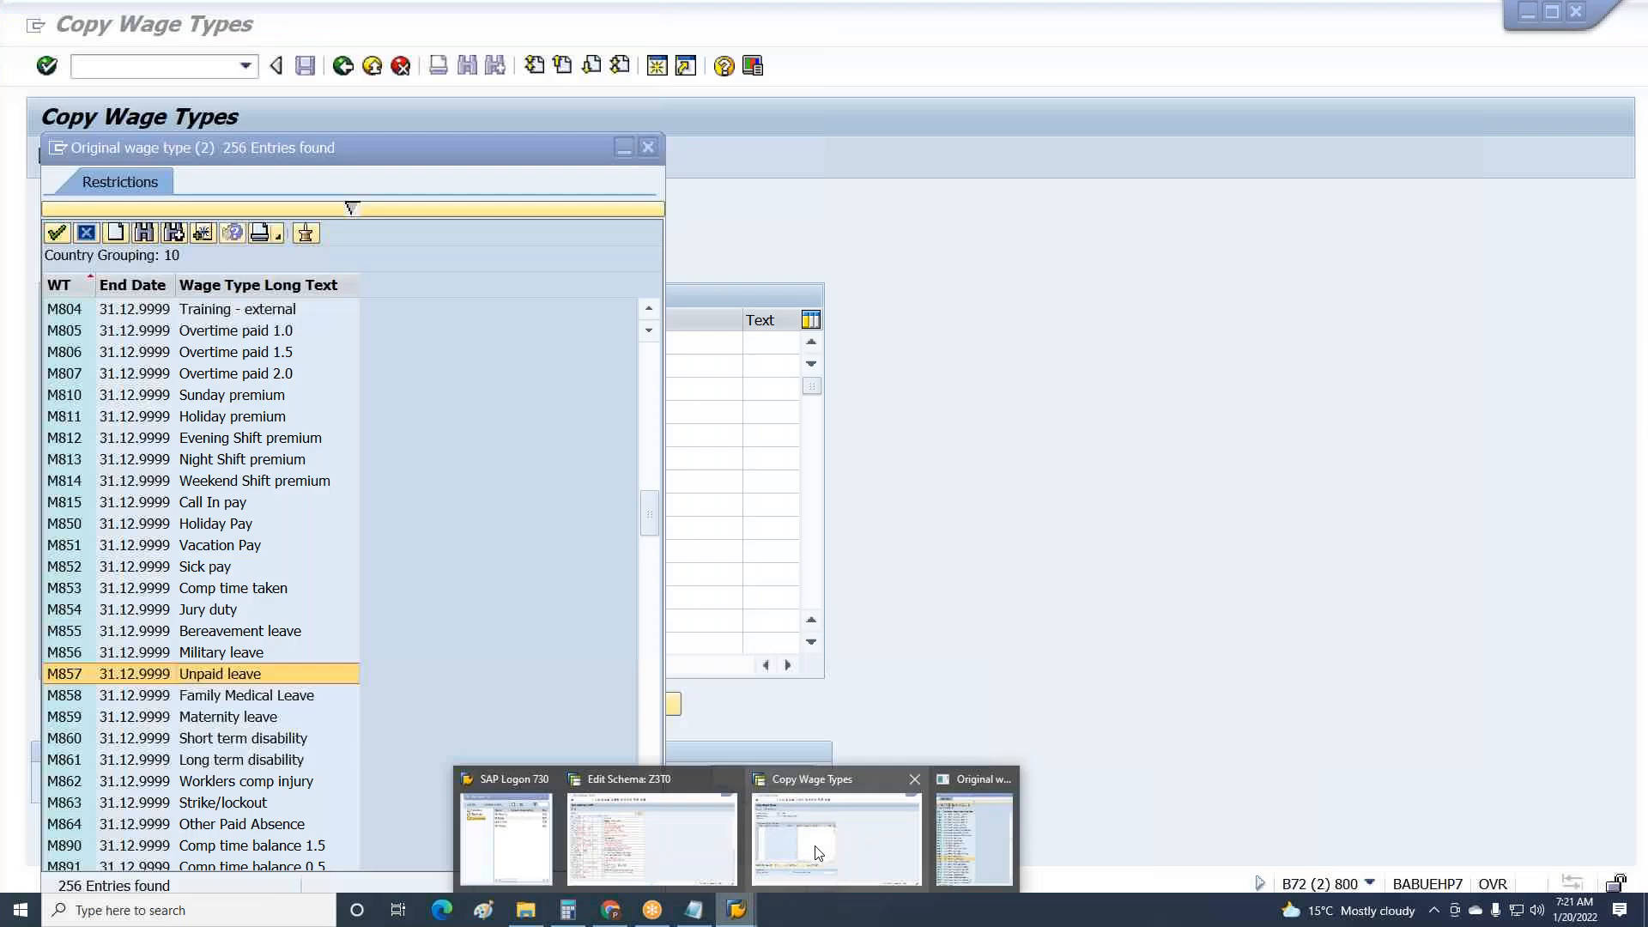
{"action": "left_click", "coordinate": [652, 837]}
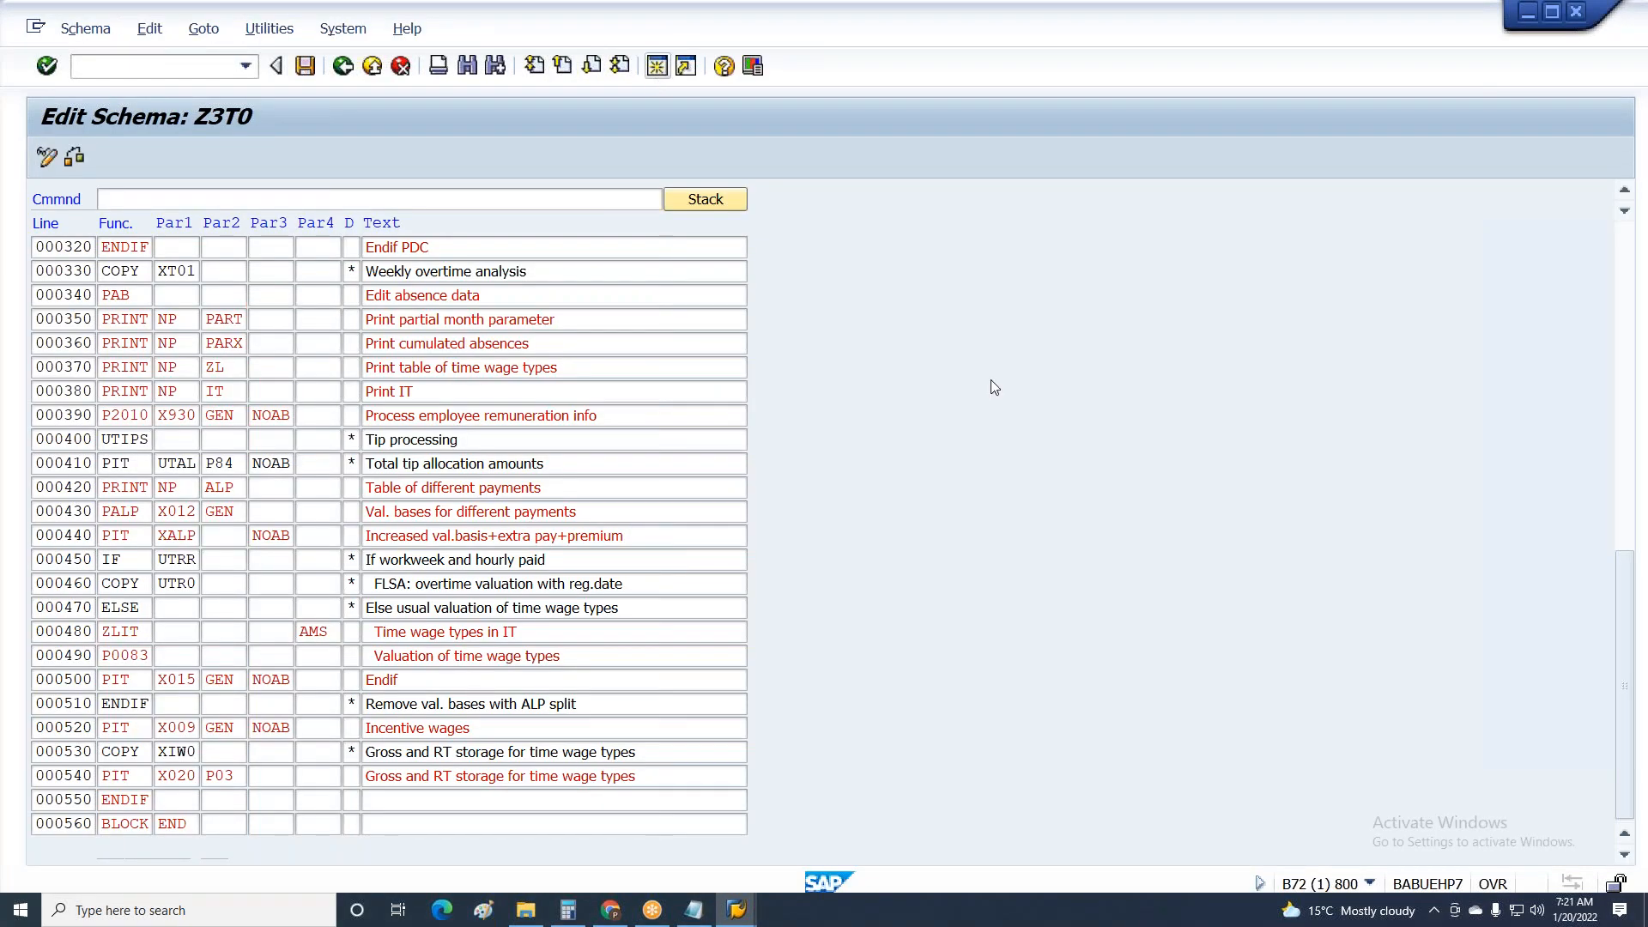
{"action": "key", "text": "ctrl+n"}
{"action": "type", "text": "sm30"}
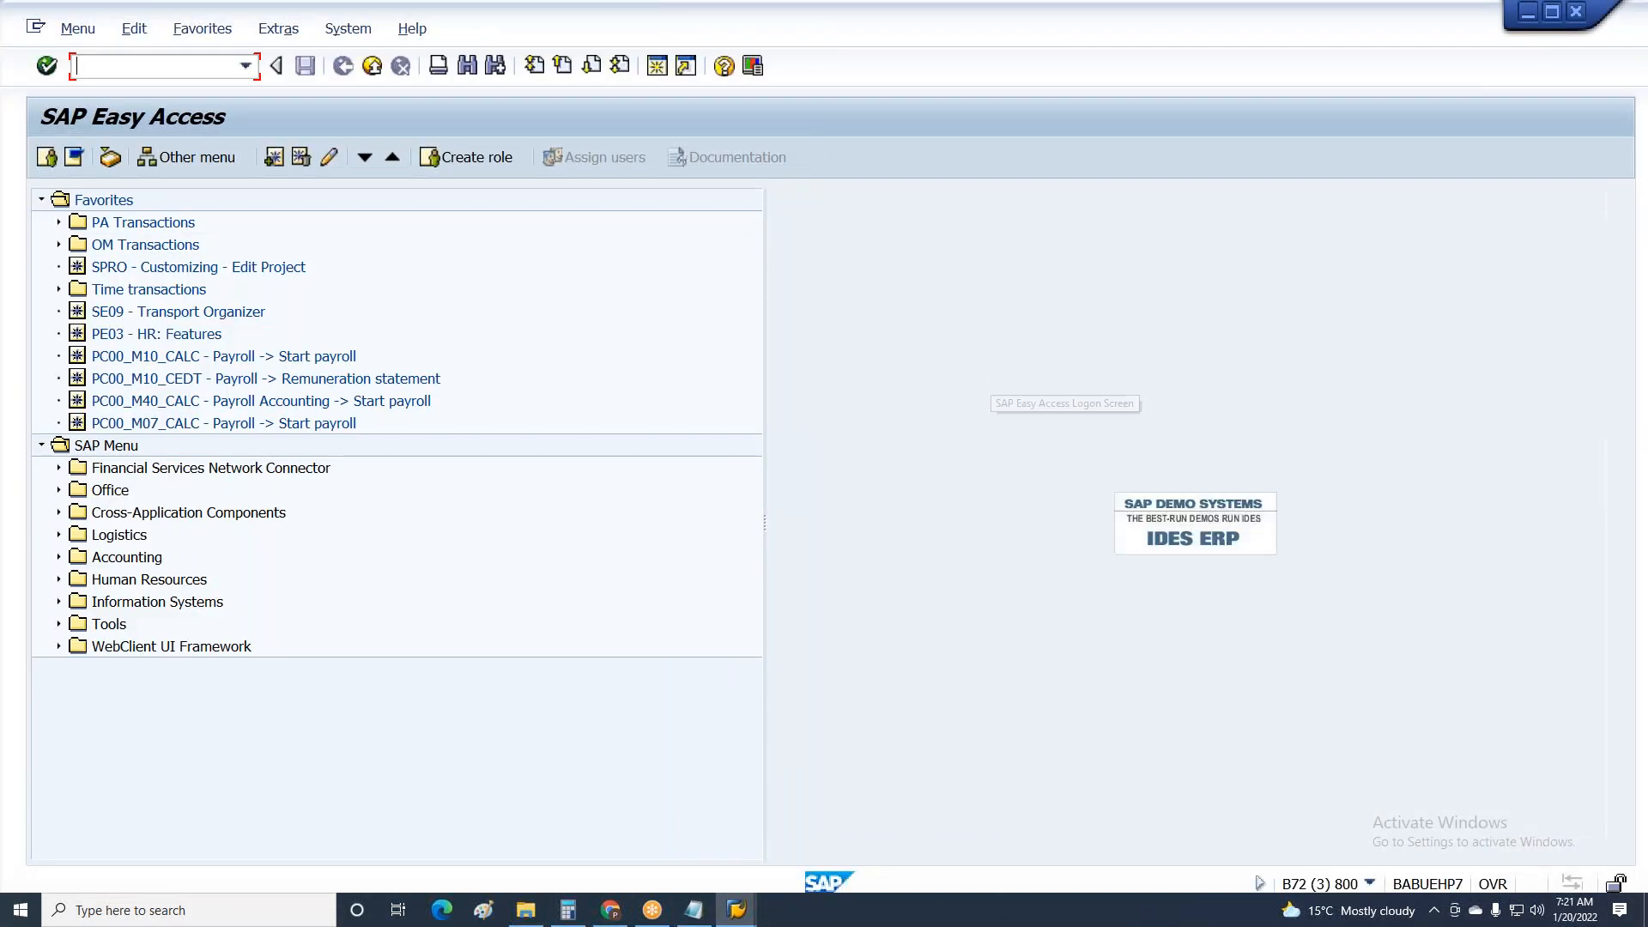
{"action": "key", "text": "Return"}
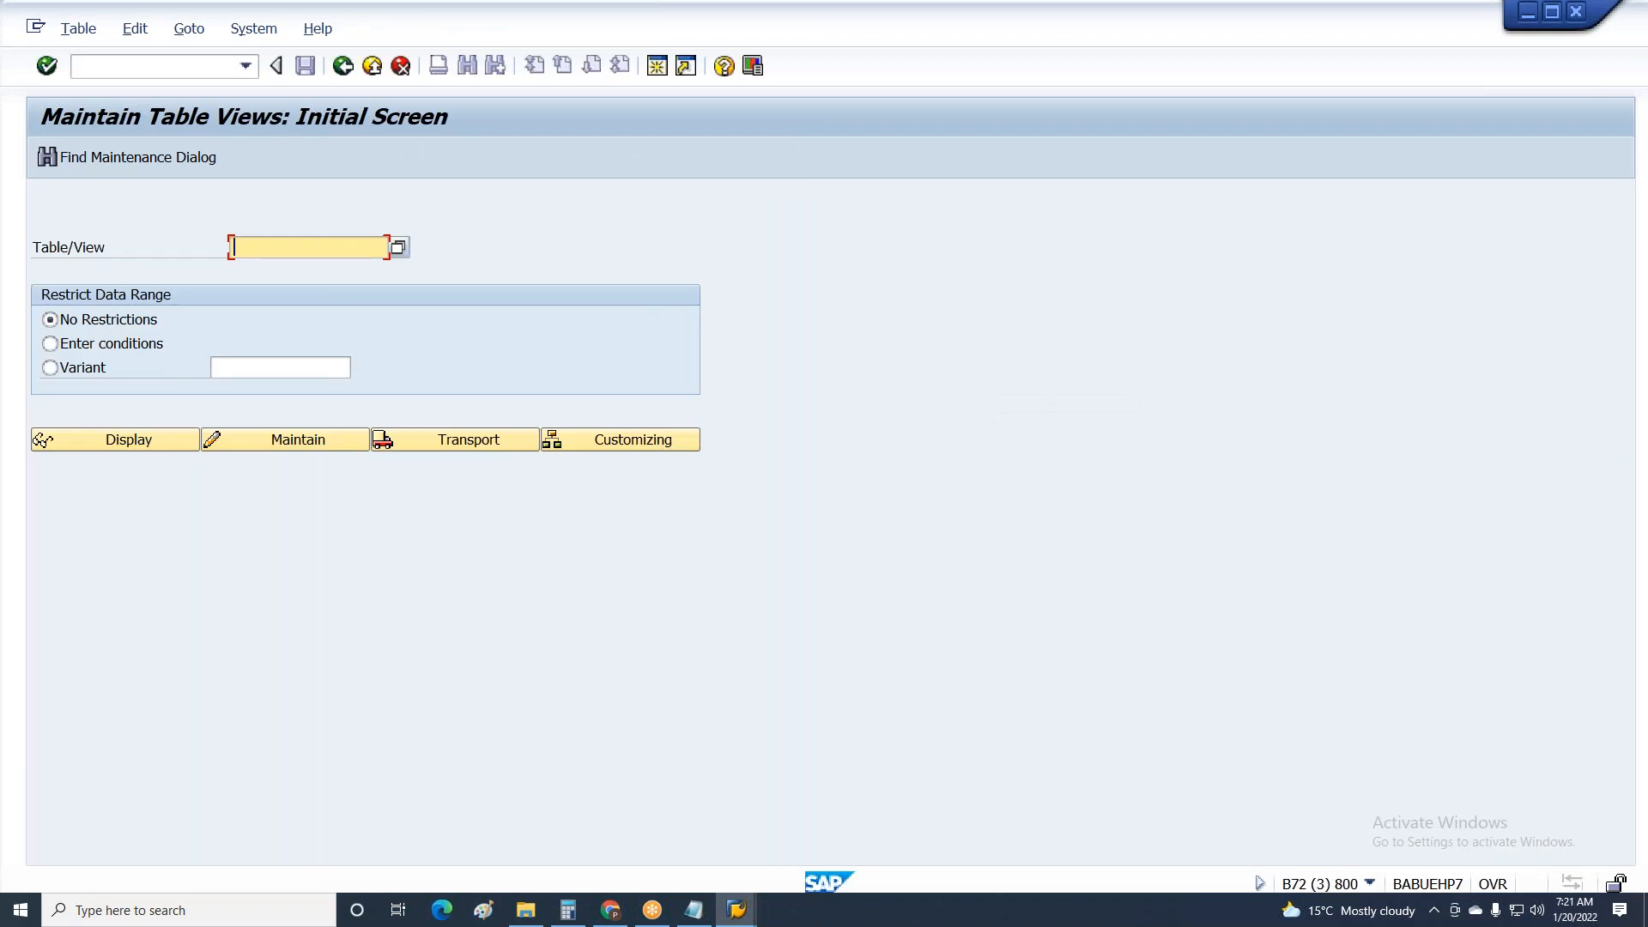
Display the table view V_512W_D for country grouping 10.
{"action": "type", "text": "V_512w_D"}
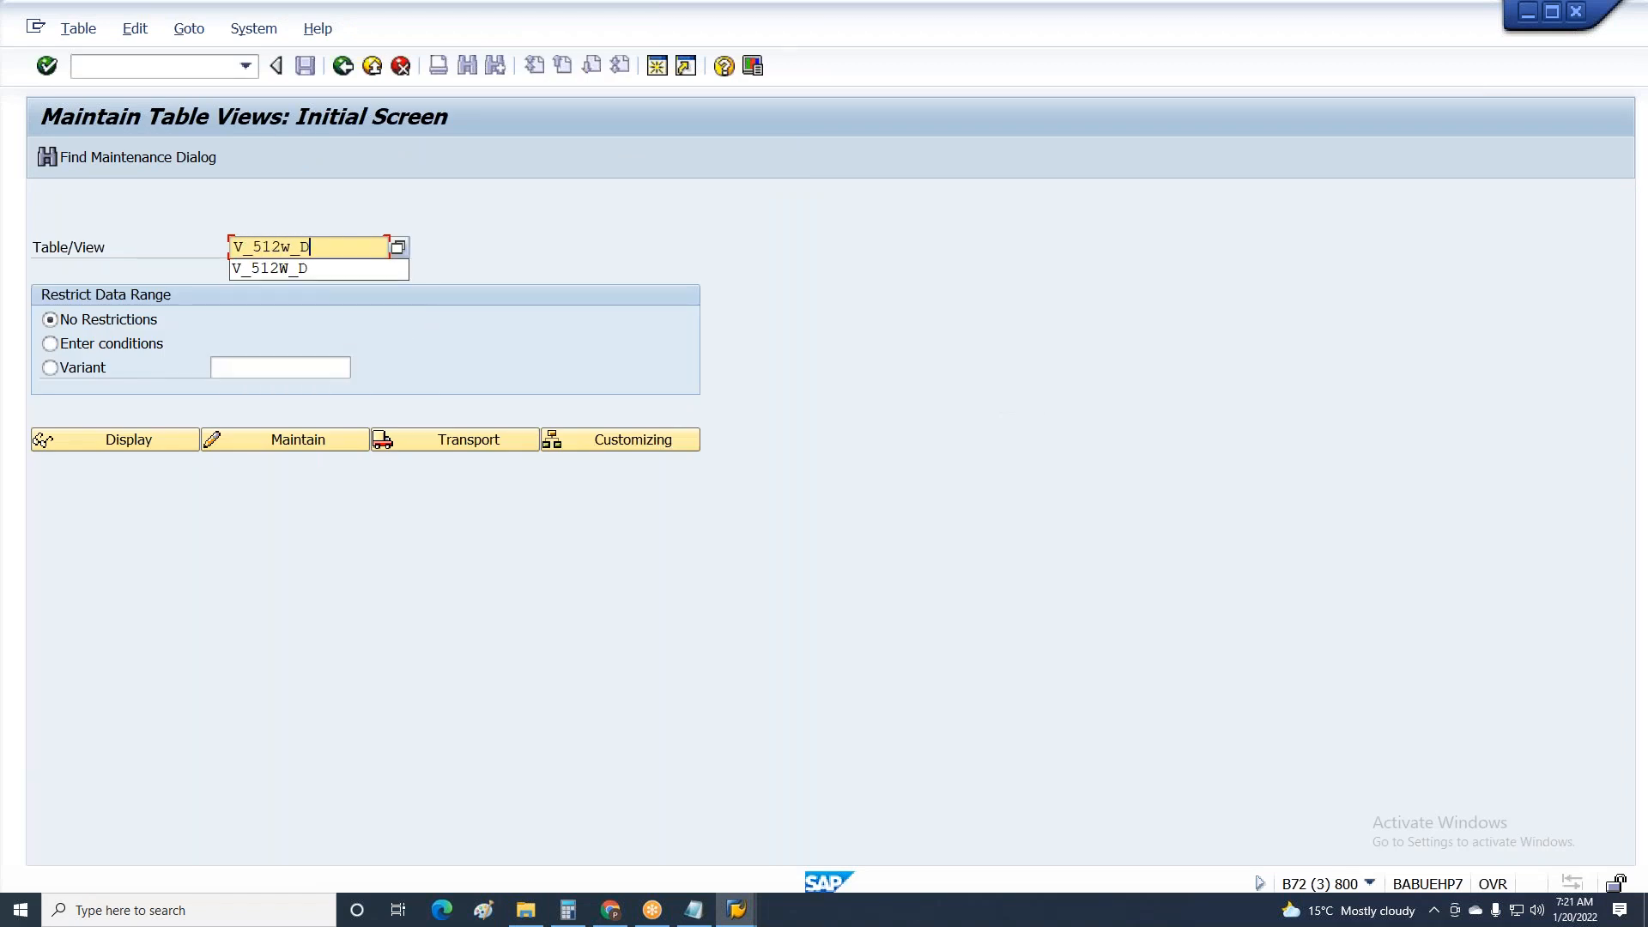
{"action": "key", "text": "Down"}
{"action": "key", "text": "Return"}
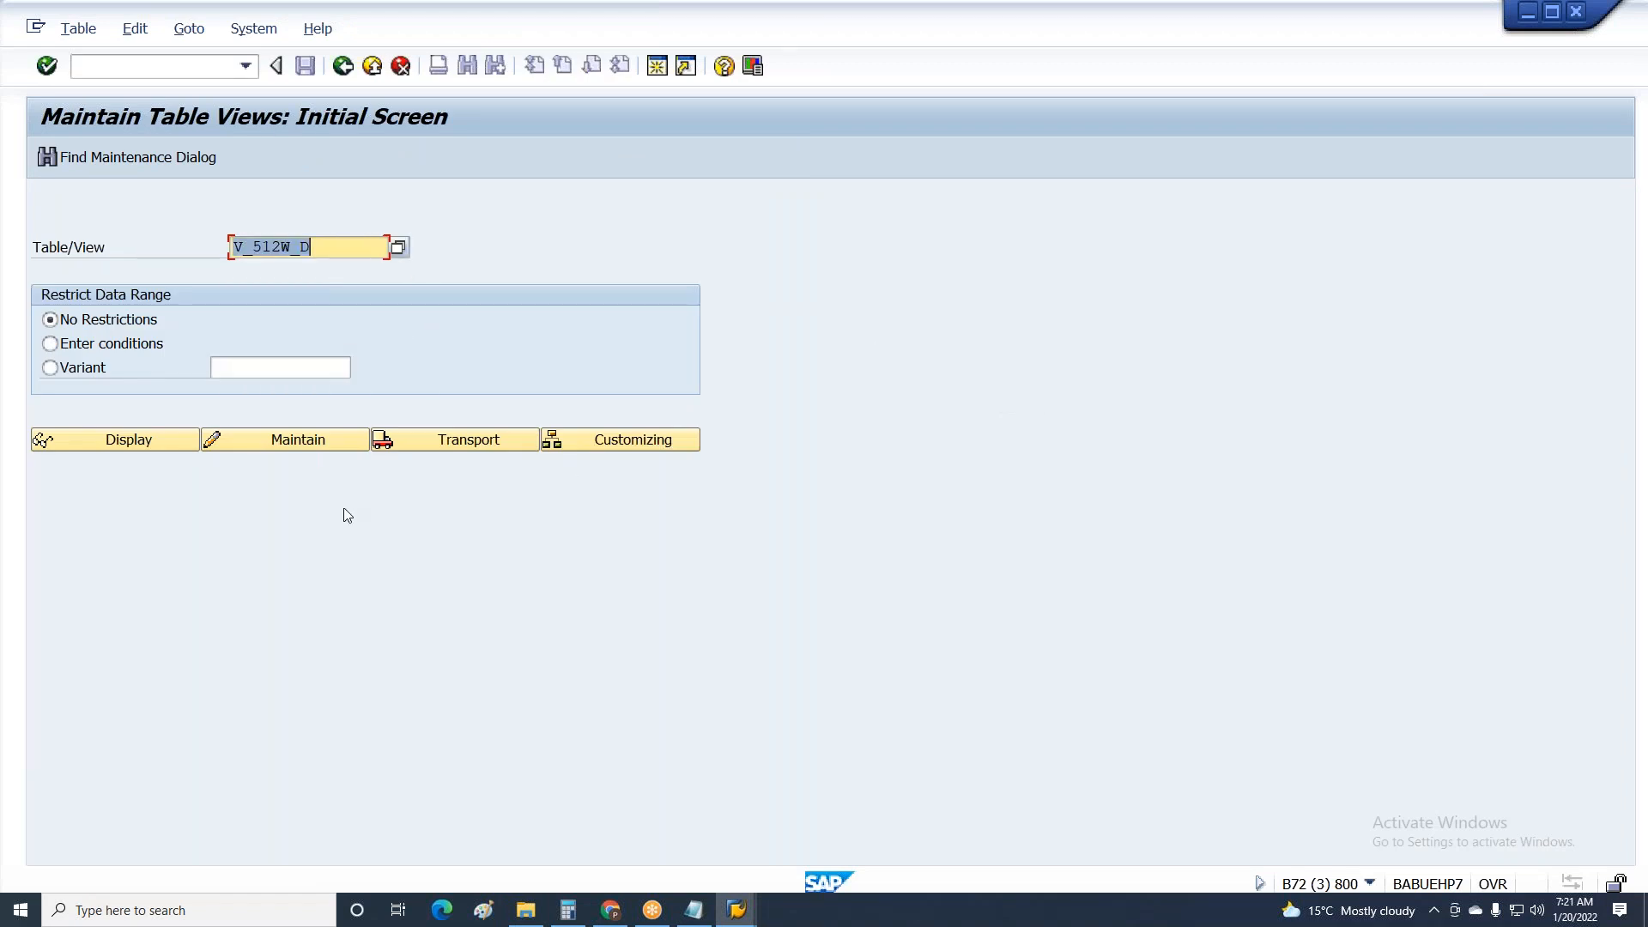
{"action": "left_click", "coordinate": [172, 446]}
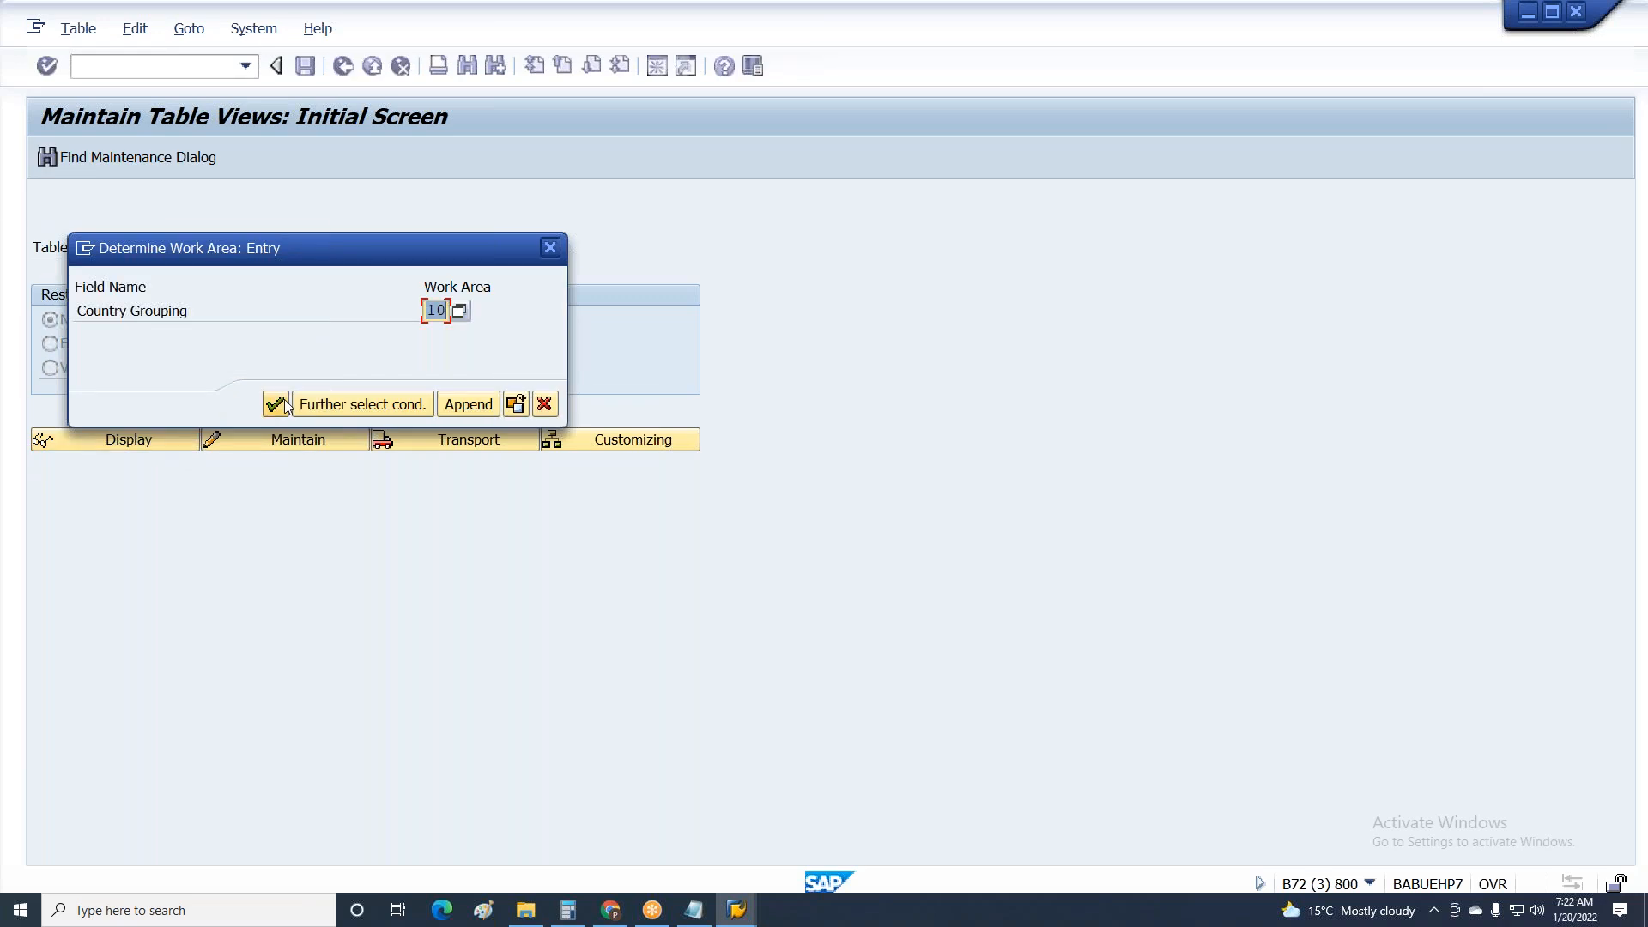
{"action": "left_click", "coordinate": [287, 406]}
{"action": "left_click", "coordinate": [559, 427]}
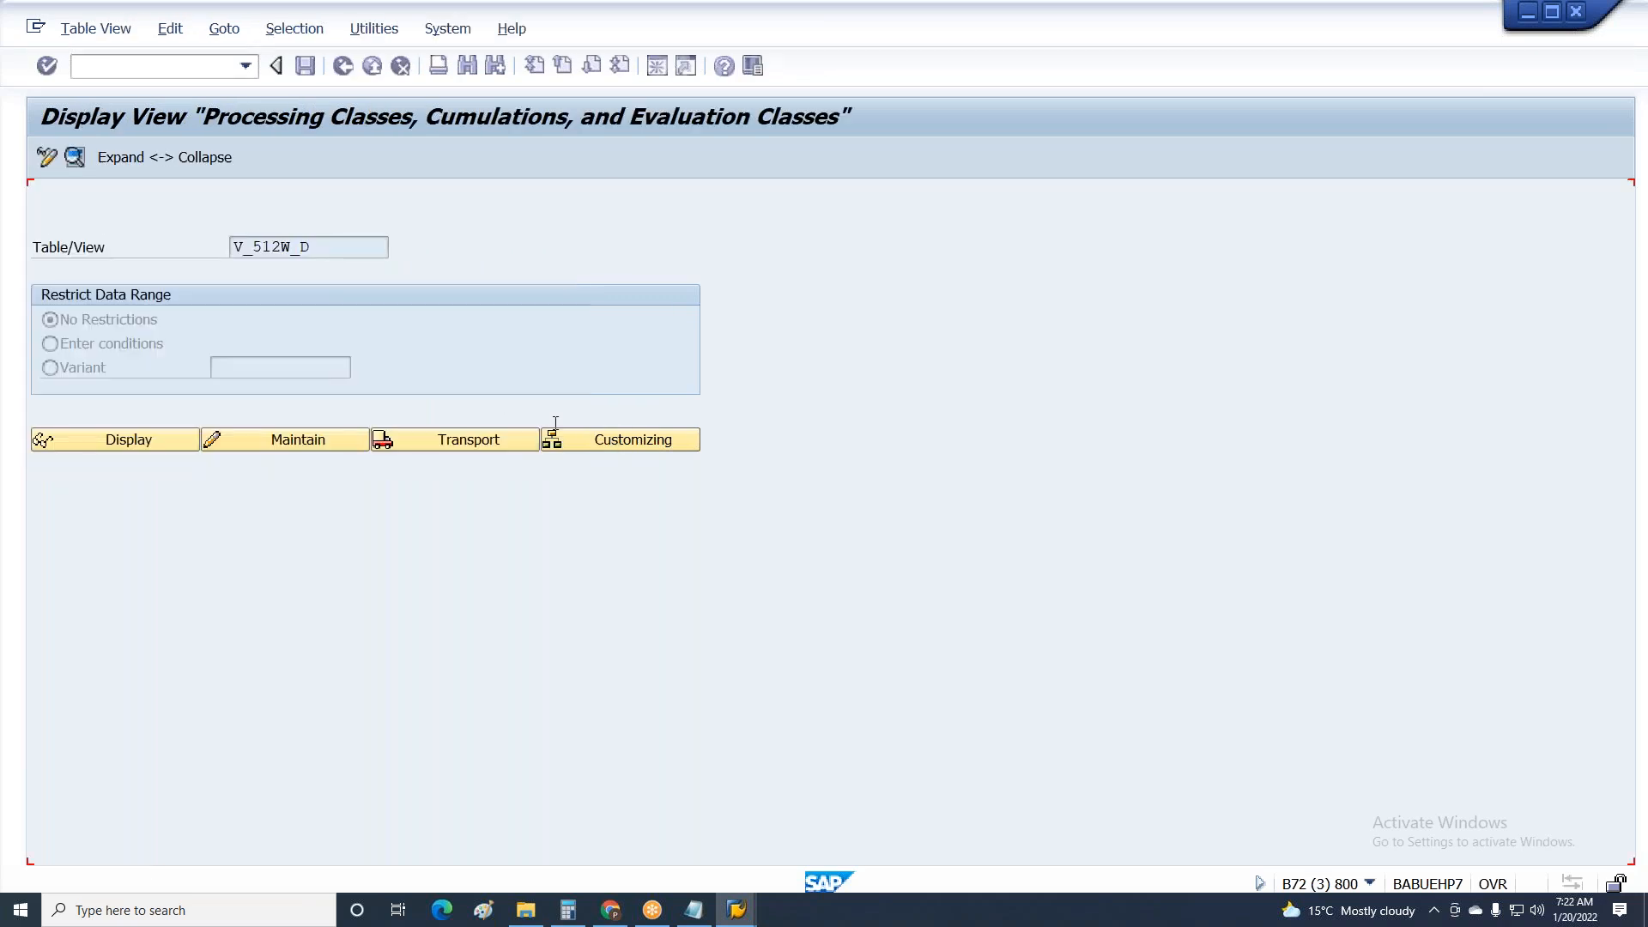
Position the wage type list at M857.
{"action": "left_click", "coordinate": [416, 847]}
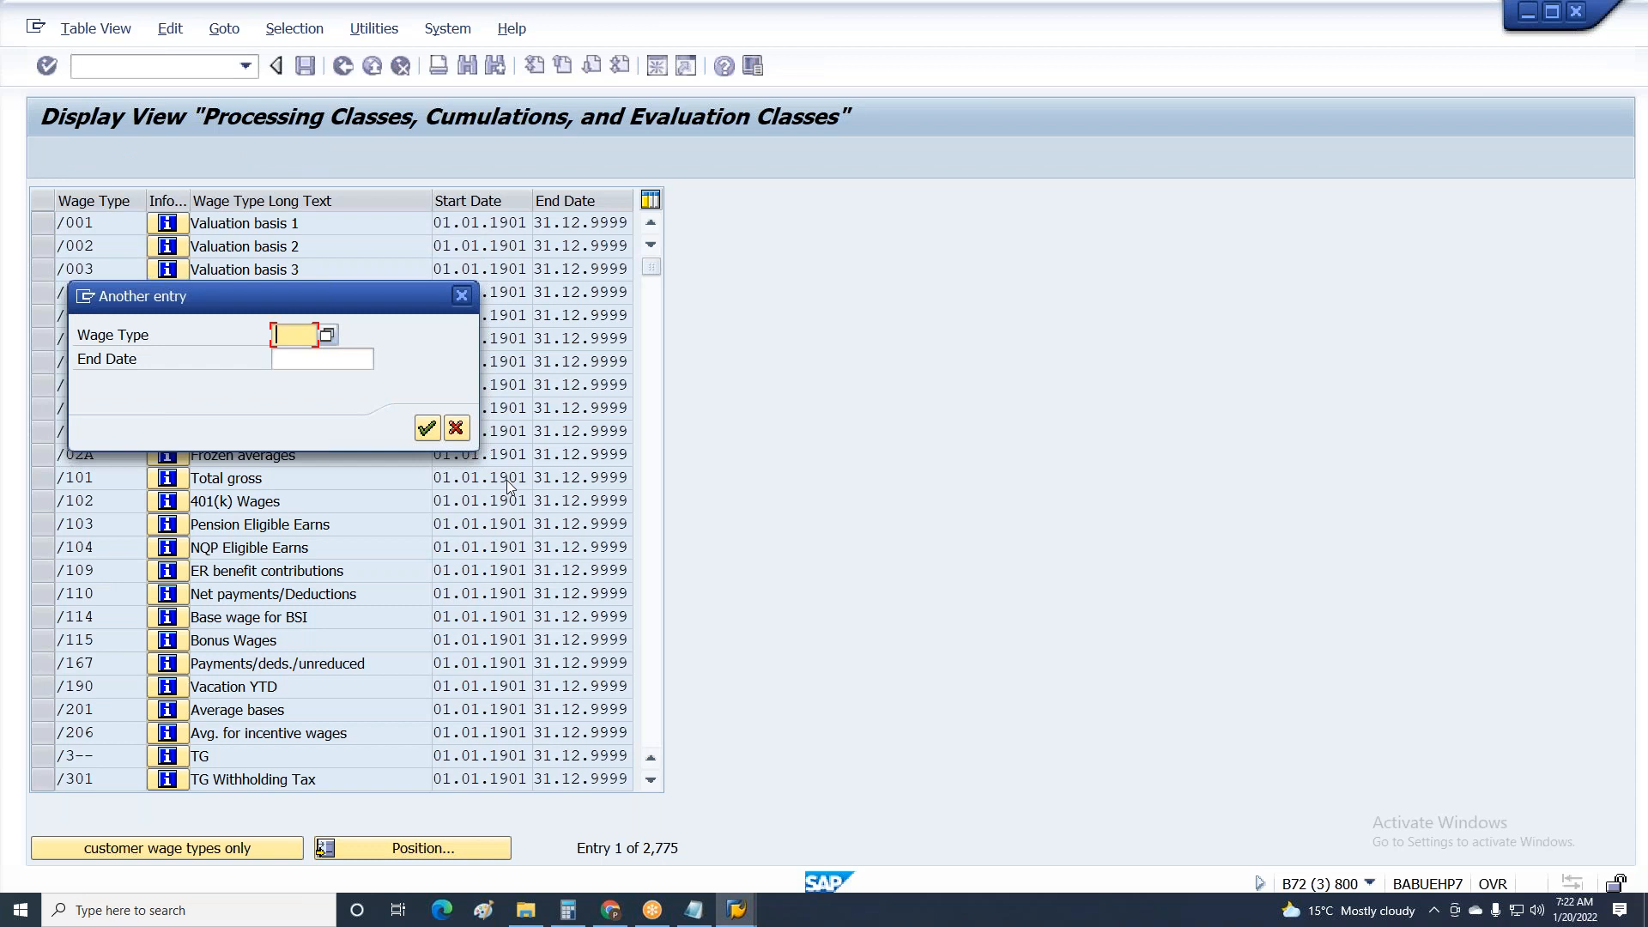
{"action": "type", "text": "/"}
{"action": "key", "text": "BackSpace"}
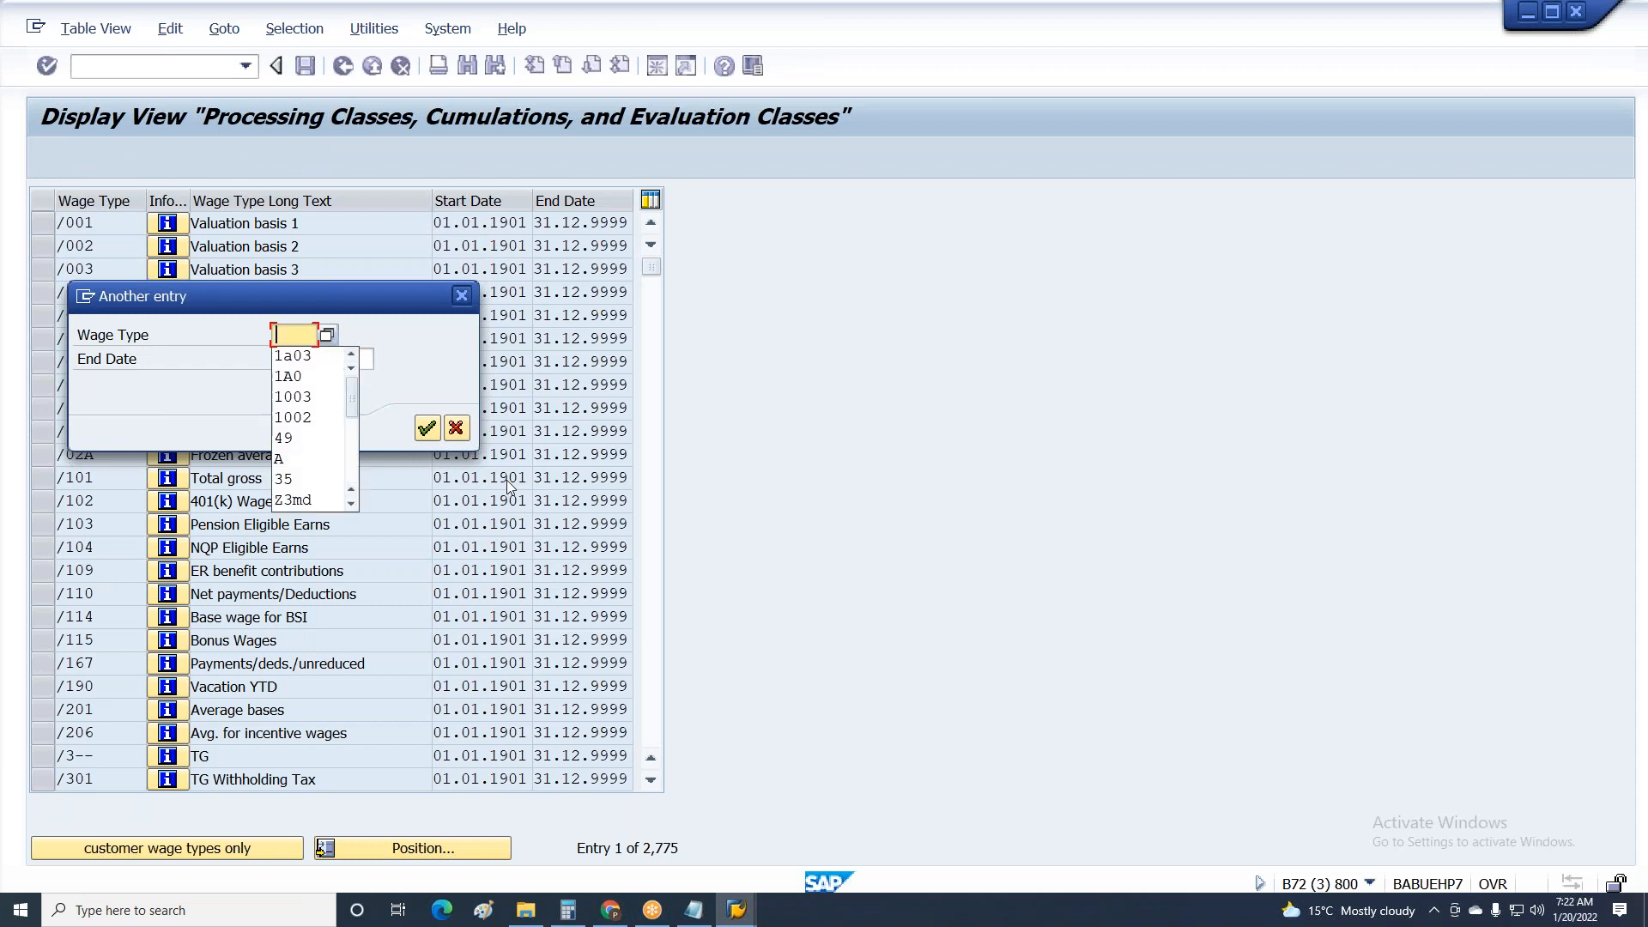
{"action": "type", "text": "m8"}
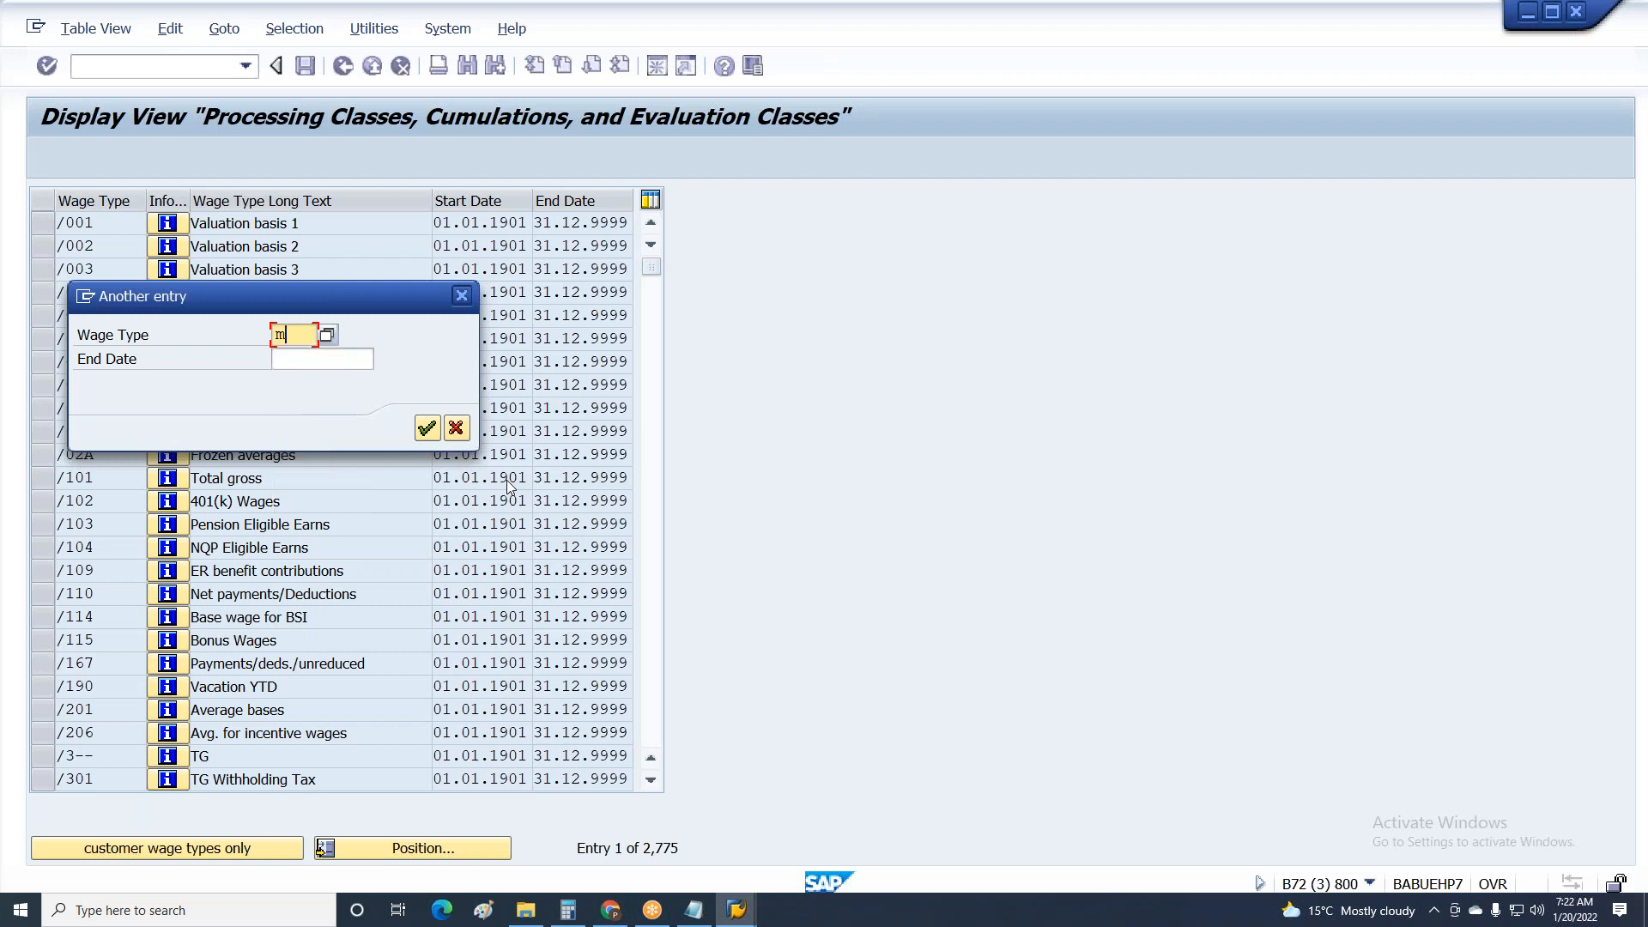
{"action": "key", "text": "Return"}
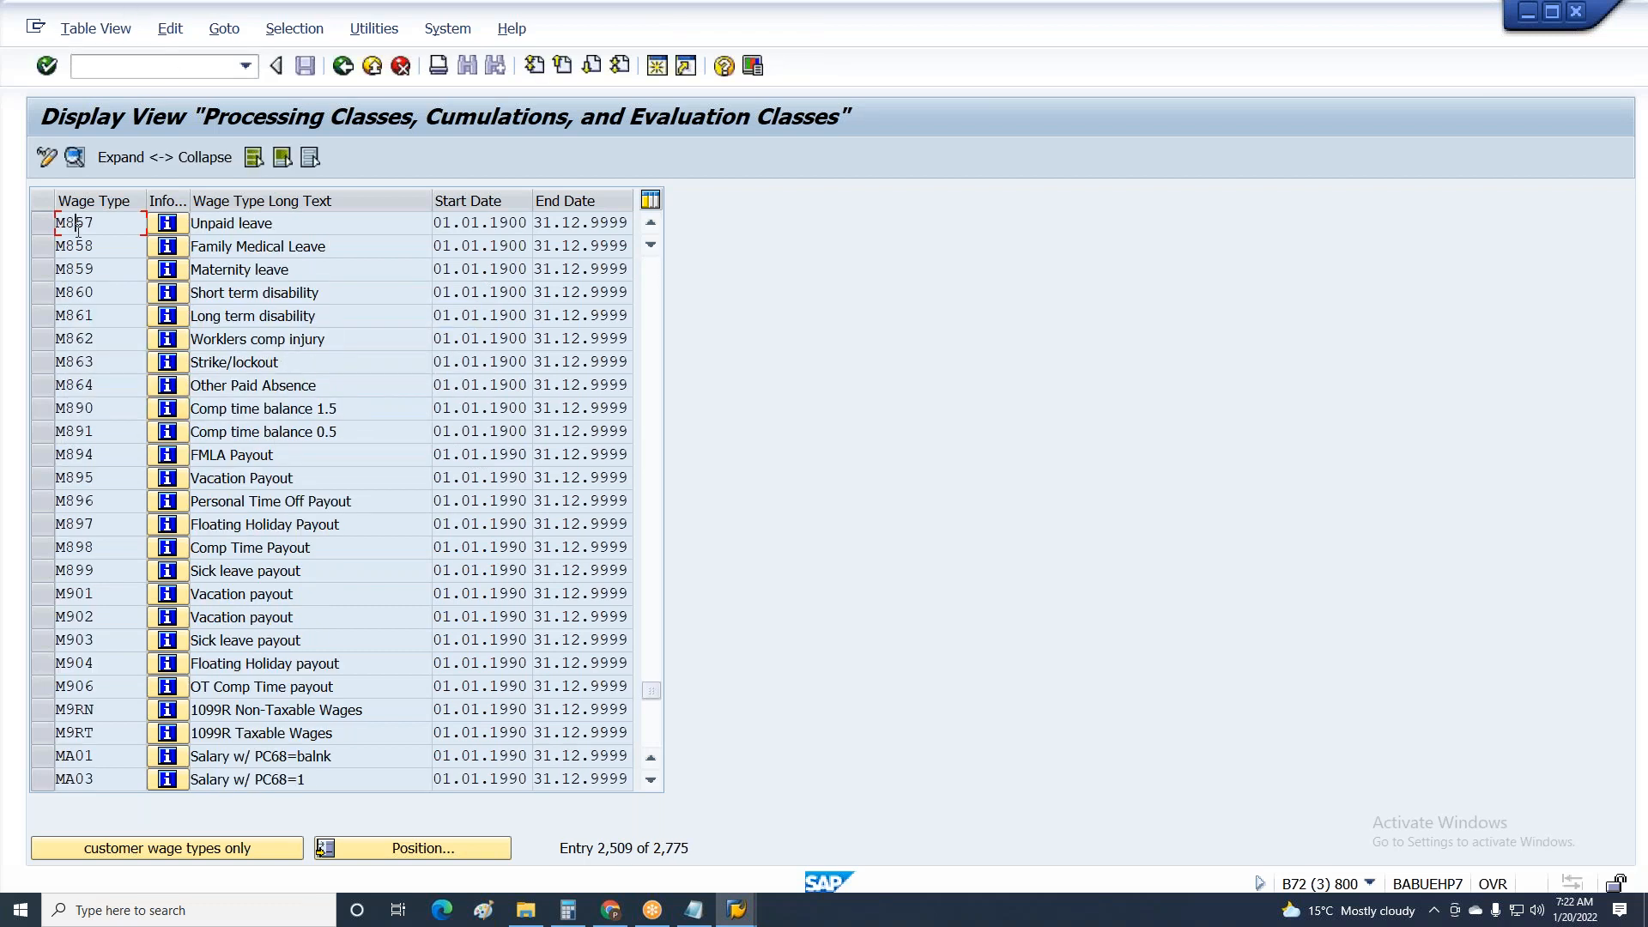
Open the M857 Unpaid leave details and examine its cumulations and processing classes, including processing class 3.
{"action": "double_click", "coordinate": [78, 230]}
{"action": "scroll", "coordinate": [766, 715], "scroll_direction": "down", "scroll_amount": 1}
{"action": "left_click", "coordinate": [762, 715]}
{"action": "left_click", "coordinate": [760, 723]}
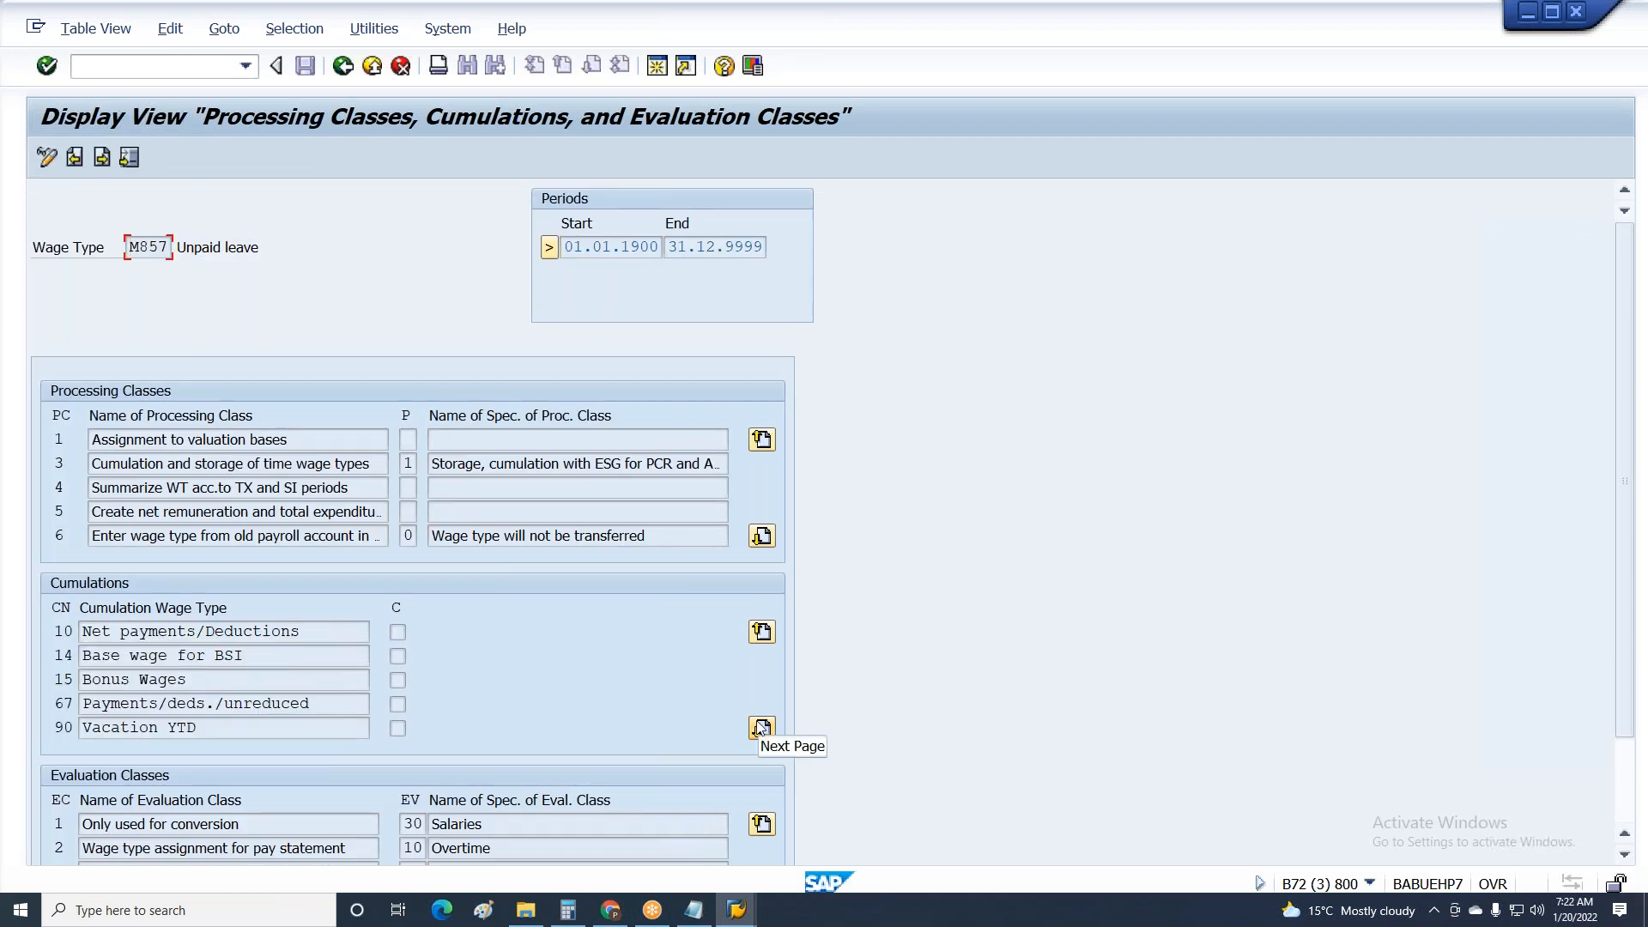
{"action": "left_click", "coordinate": [757, 722]}
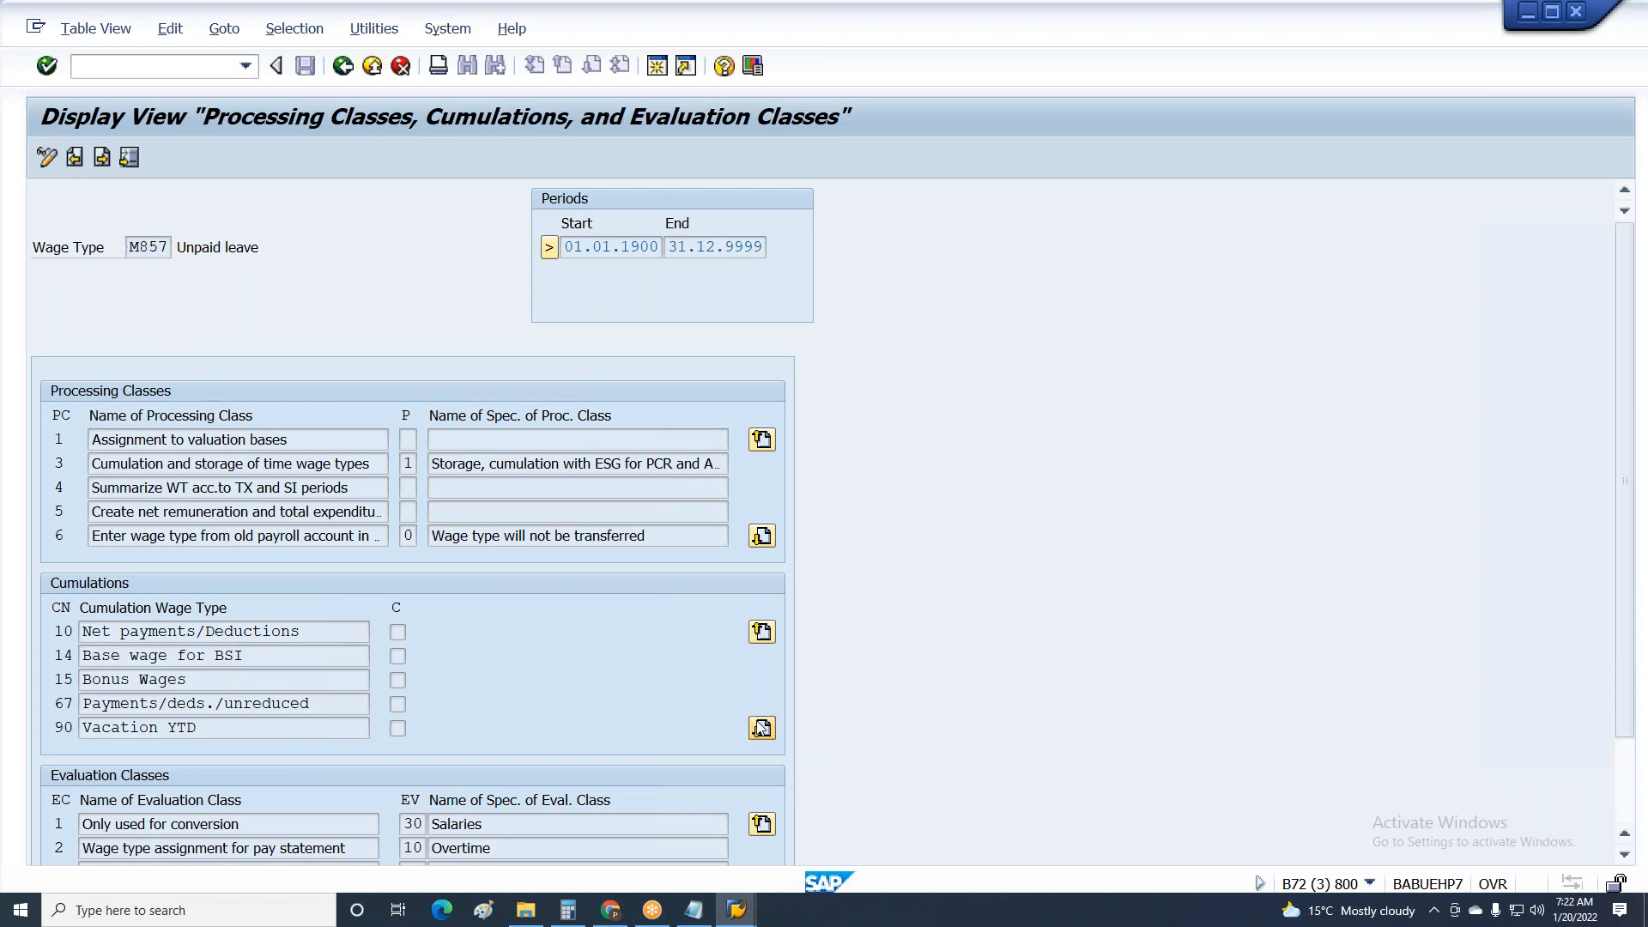
{"action": "left_click", "coordinate": [764, 642]}
{"action": "left_click", "coordinate": [762, 633]}
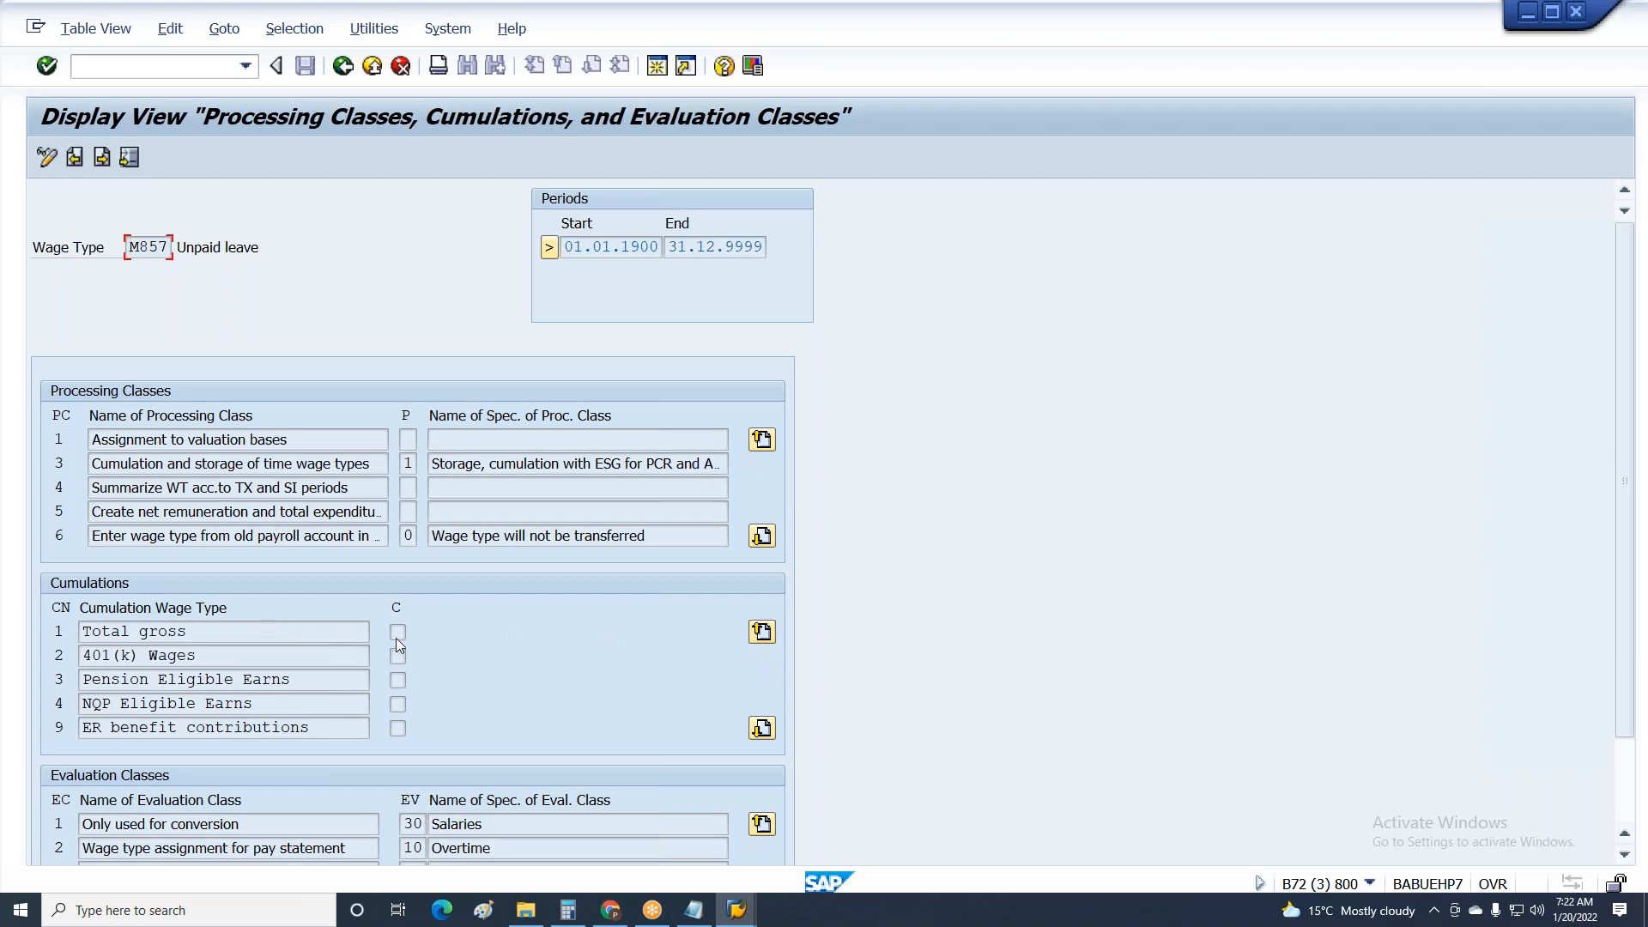
{"action": "left_click", "coordinate": [408, 463]}
{"action": "left_click", "coordinate": [762, 536]}
Go back through the preceding wage types to M851 Vacation Pay to compare their processing classes and cumulations.
{"action": "left_click", "coordinate": [75, 157]}
{"action": "left_click", "coordinate": [75, 157]}
{"action": "left_click", "coordinate": [75, 157]}
{"action": "left_click", "coordinate": [75, 157]}
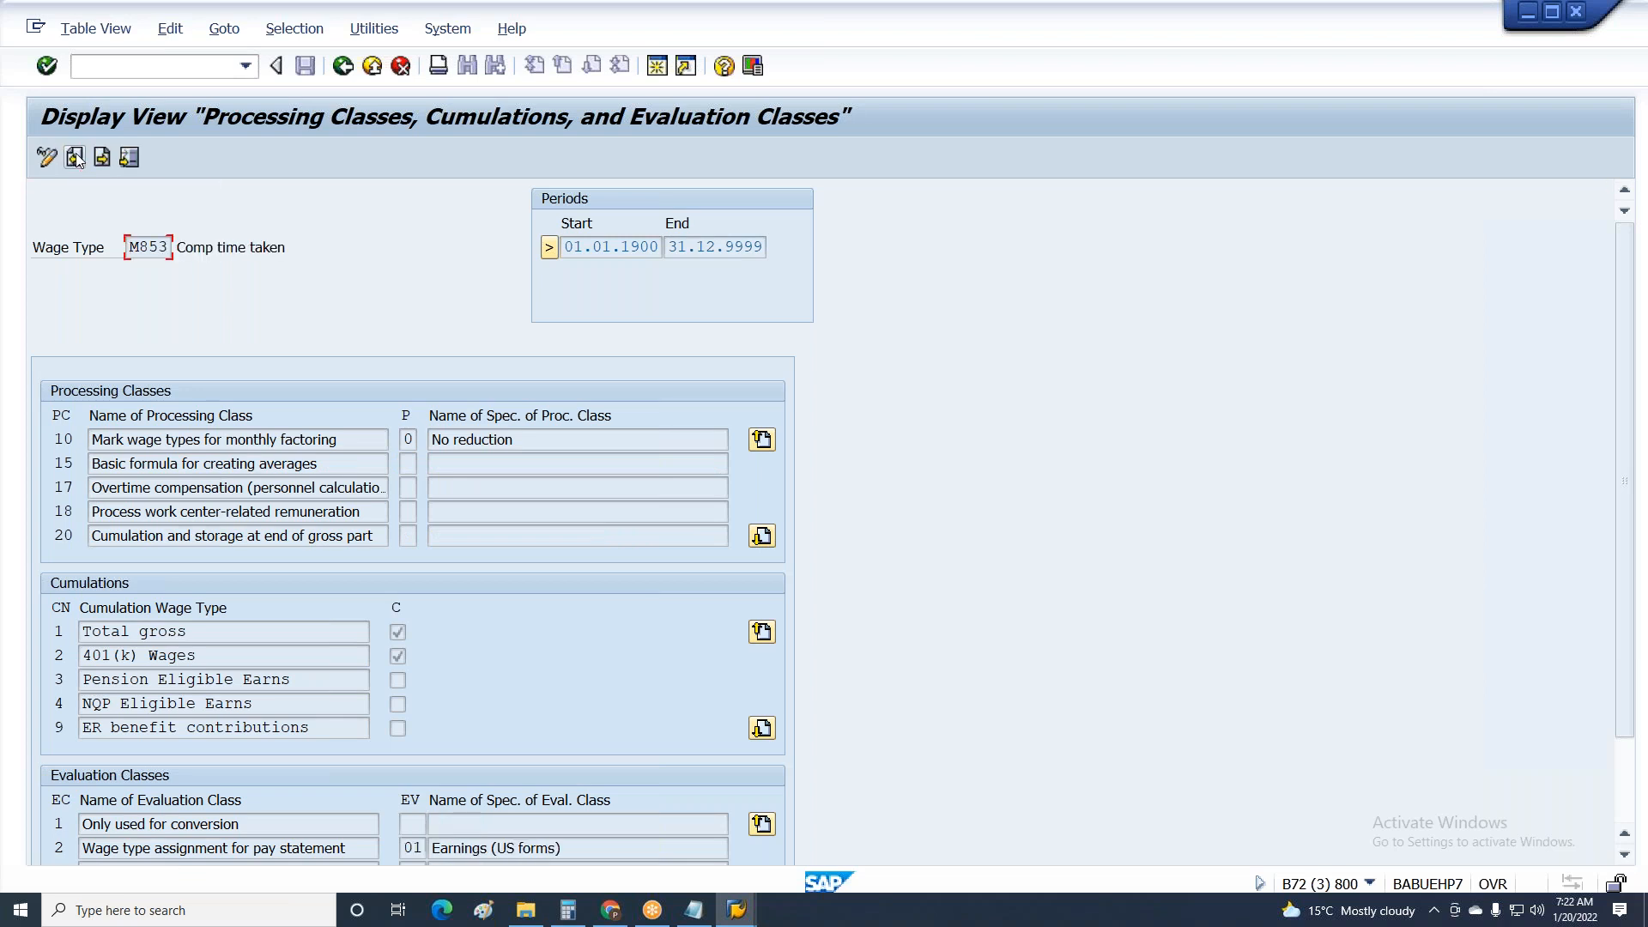
{"action": "left_click", "coordinate": [75, 157]}
{"action": "left_click", "coordinate": [74, 157]}
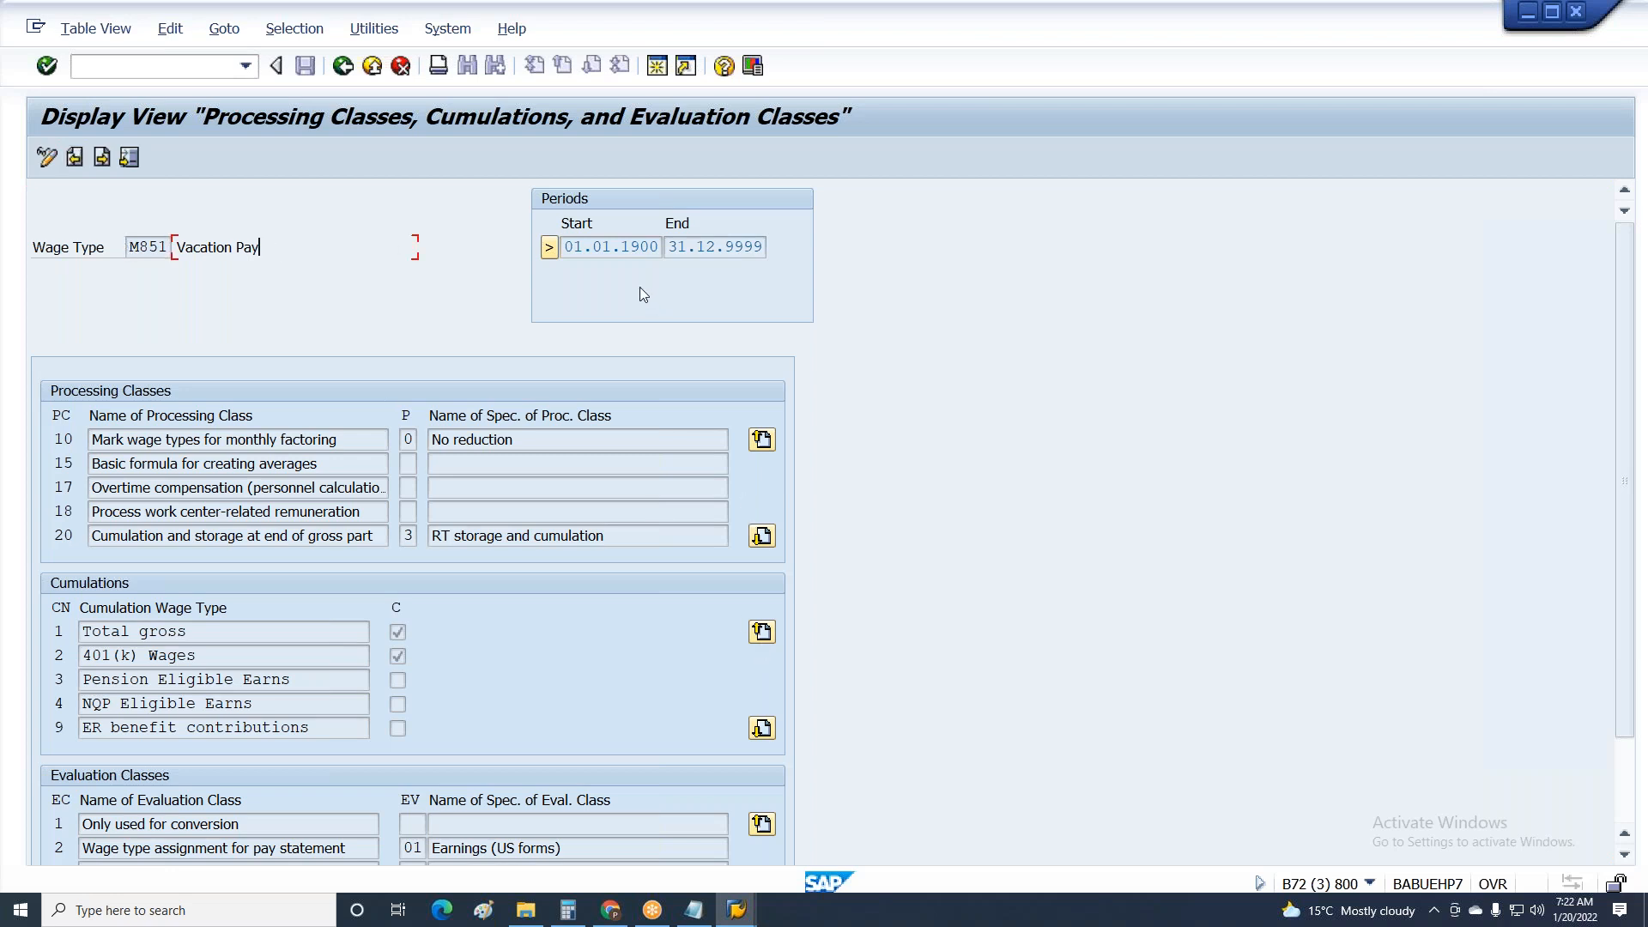
Switch to Notepad and replace the "Unpaid Leaves" wage type with "M864, M850-M854".
{"action": "key", "text": "alt+Tab"}
{"action": "key", "text": "alt+Tab"}
{"action": "left_click", "coordinate": [693, 910]}
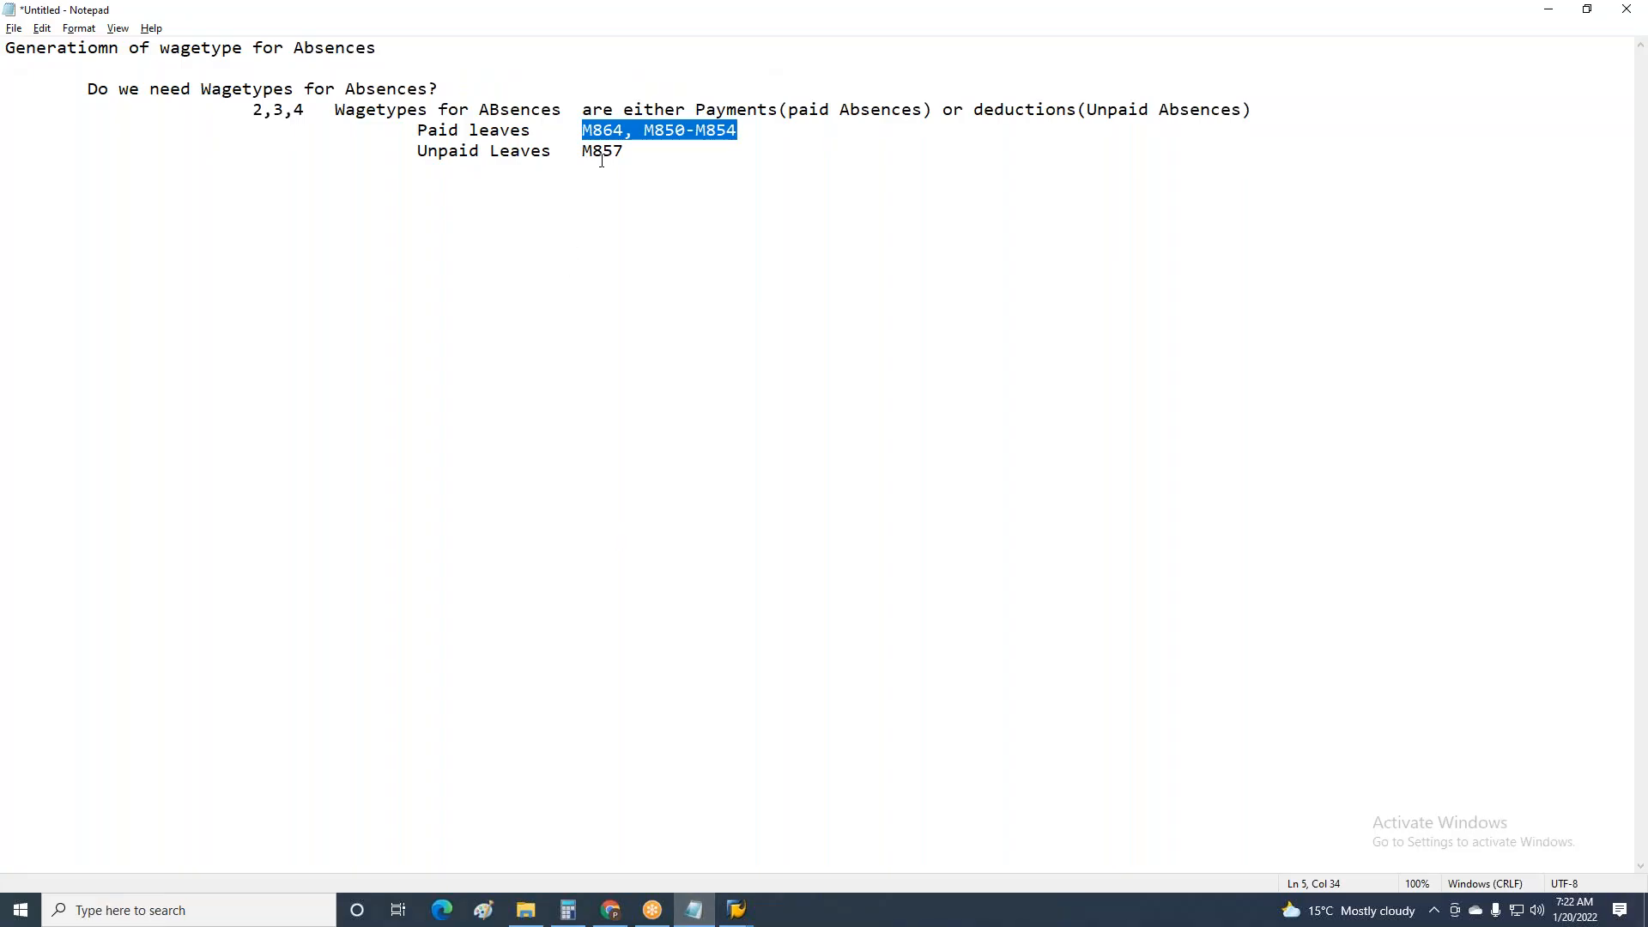
{"action": "left_click_drag", "start_coordinate": [584, 151], "coordinate": [681, 155]}
{"action": "type", "text": "M864, M850-M854"}
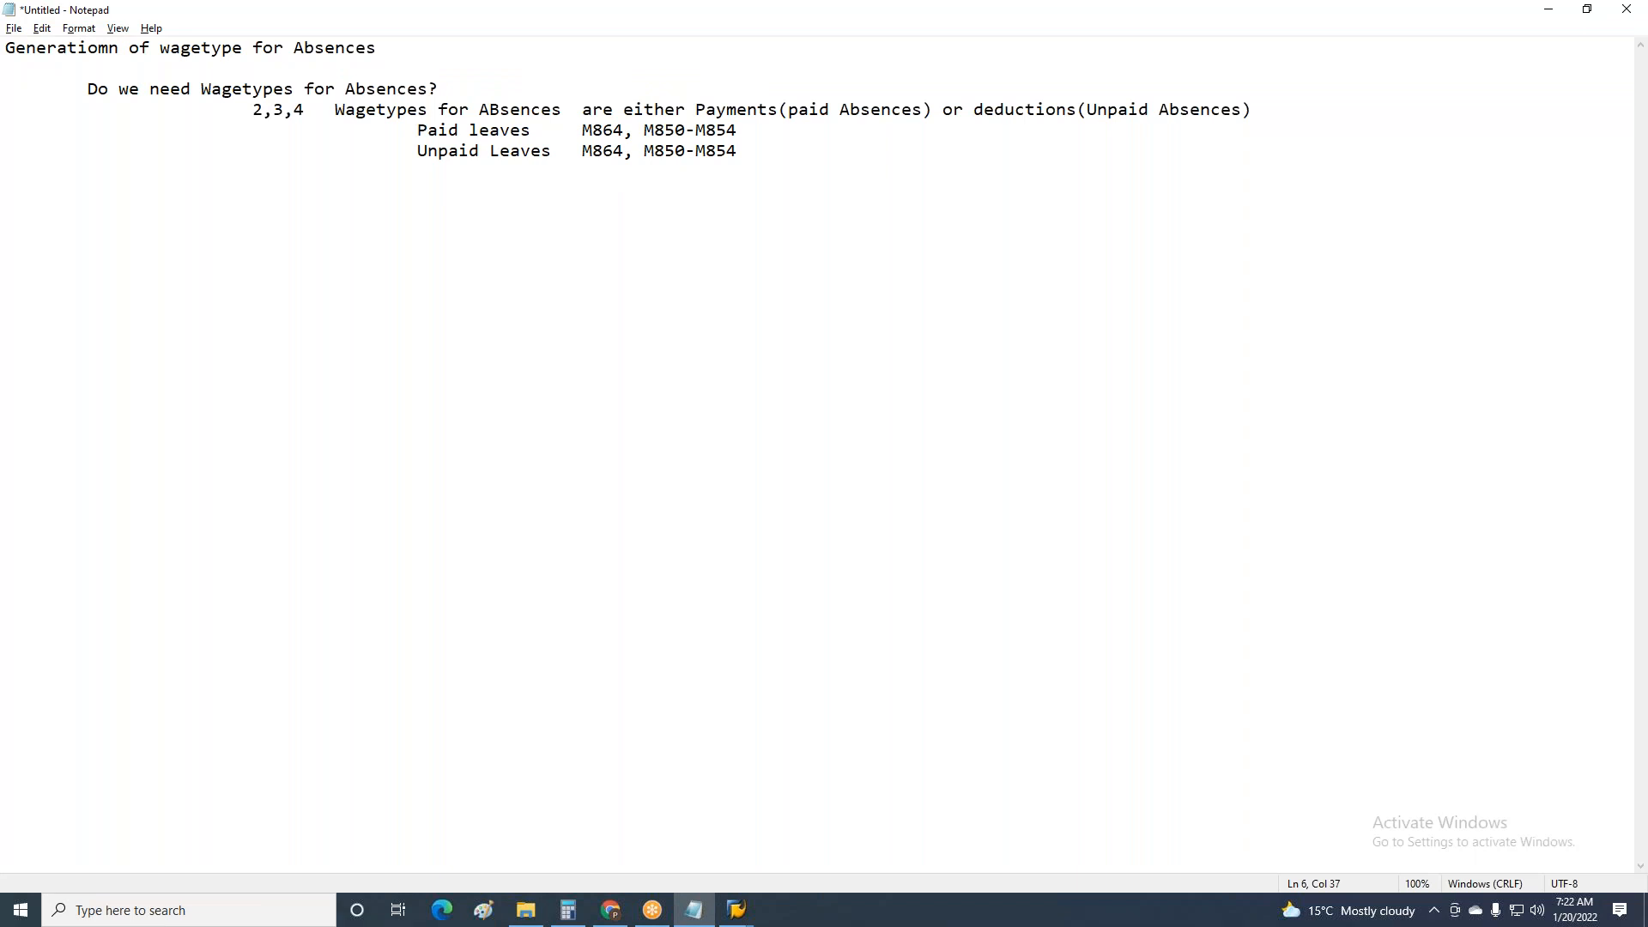
Extend the "Unpaid Leaves" line with "but in Valuation multiply amount with -1".
{"action": "type", "text": "but in Valuation multi p"}
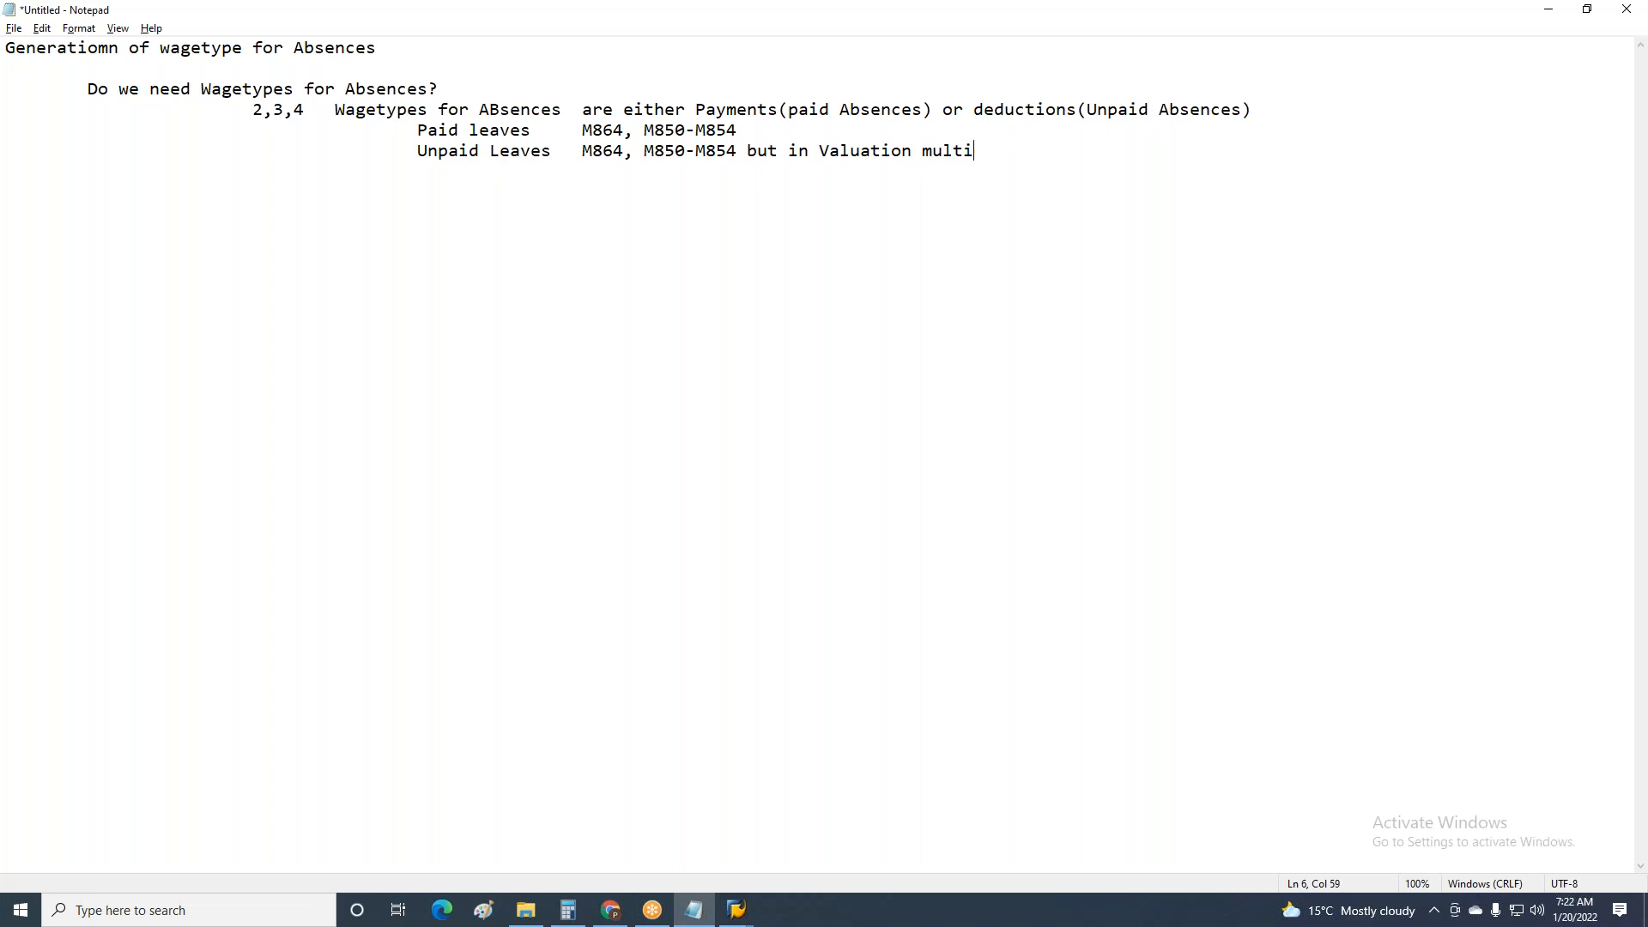
{"action": "key", "text": "BackSpace"}
{"action": "key", "text": "BackSpace"}
{"action": "type", "text": "iply with -1"}
{"action": "left_click", "coordinate": [1007, 152]}
{"action": "type", "text": "amount"}
Leave a blank line and add the indented note "method1 we dont need wagetypes ..but we can still dummy wagetypes for reporting".
{"action": "left_click", "coordinate": [1299, 166]}
{"action": "key", "text": "Return"}
{"action": "key", "text": "Return"}
{"action": "key", "text": "Tab"}
{"action": "type", "text": "me"}
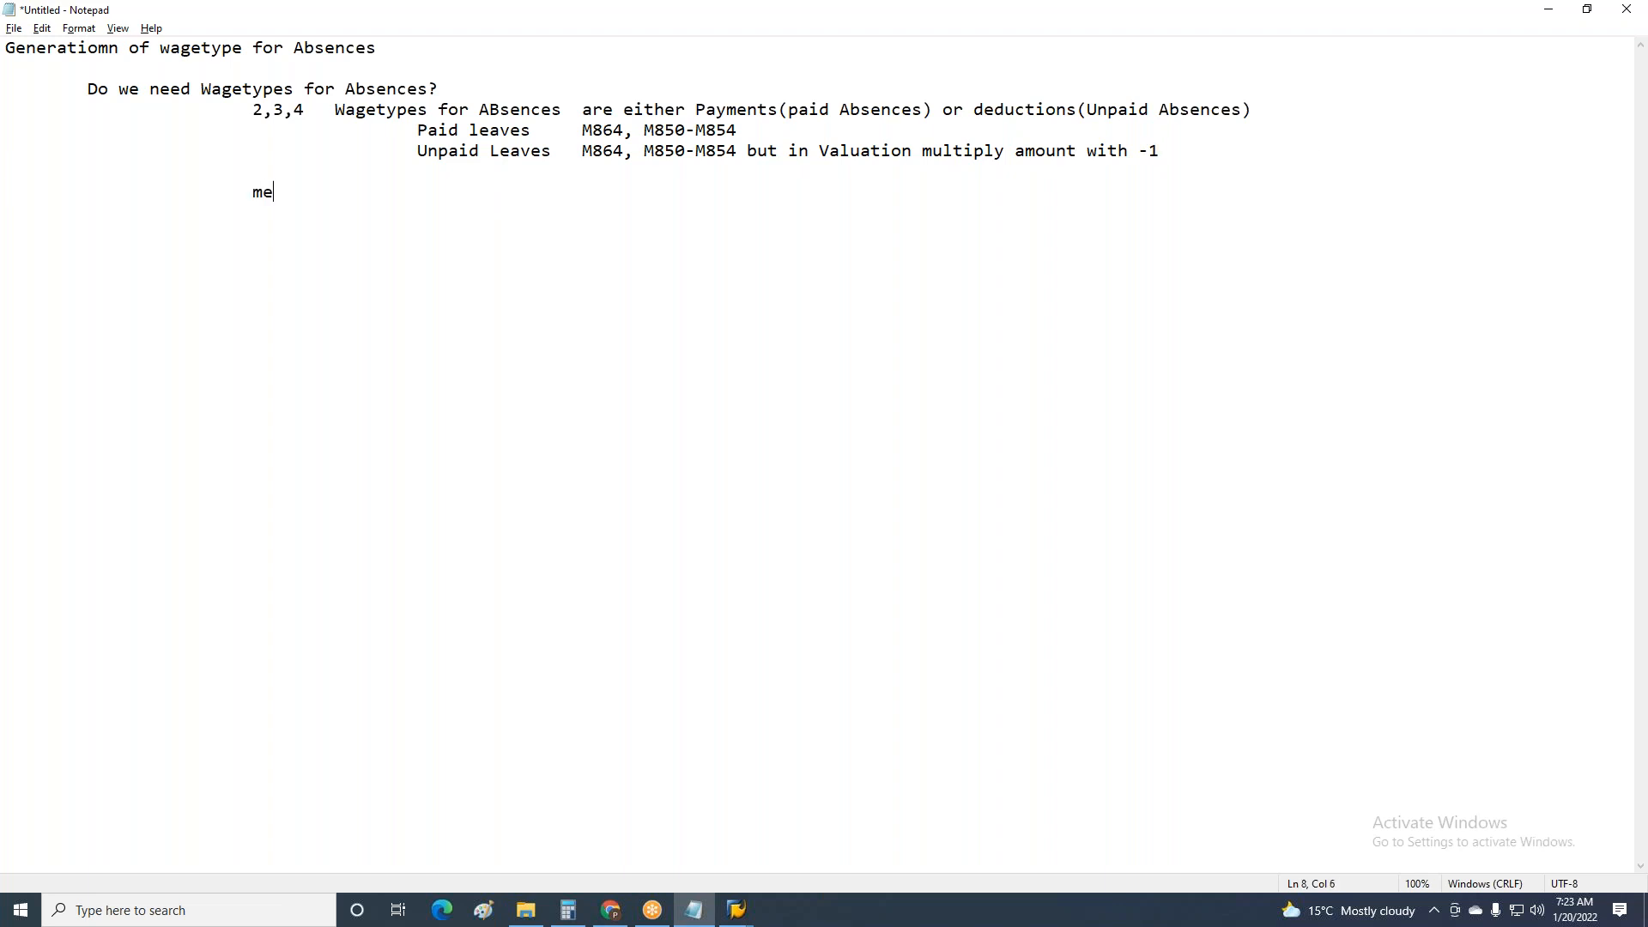
{"action": "type", "text": "thod1 we dont need wage"}
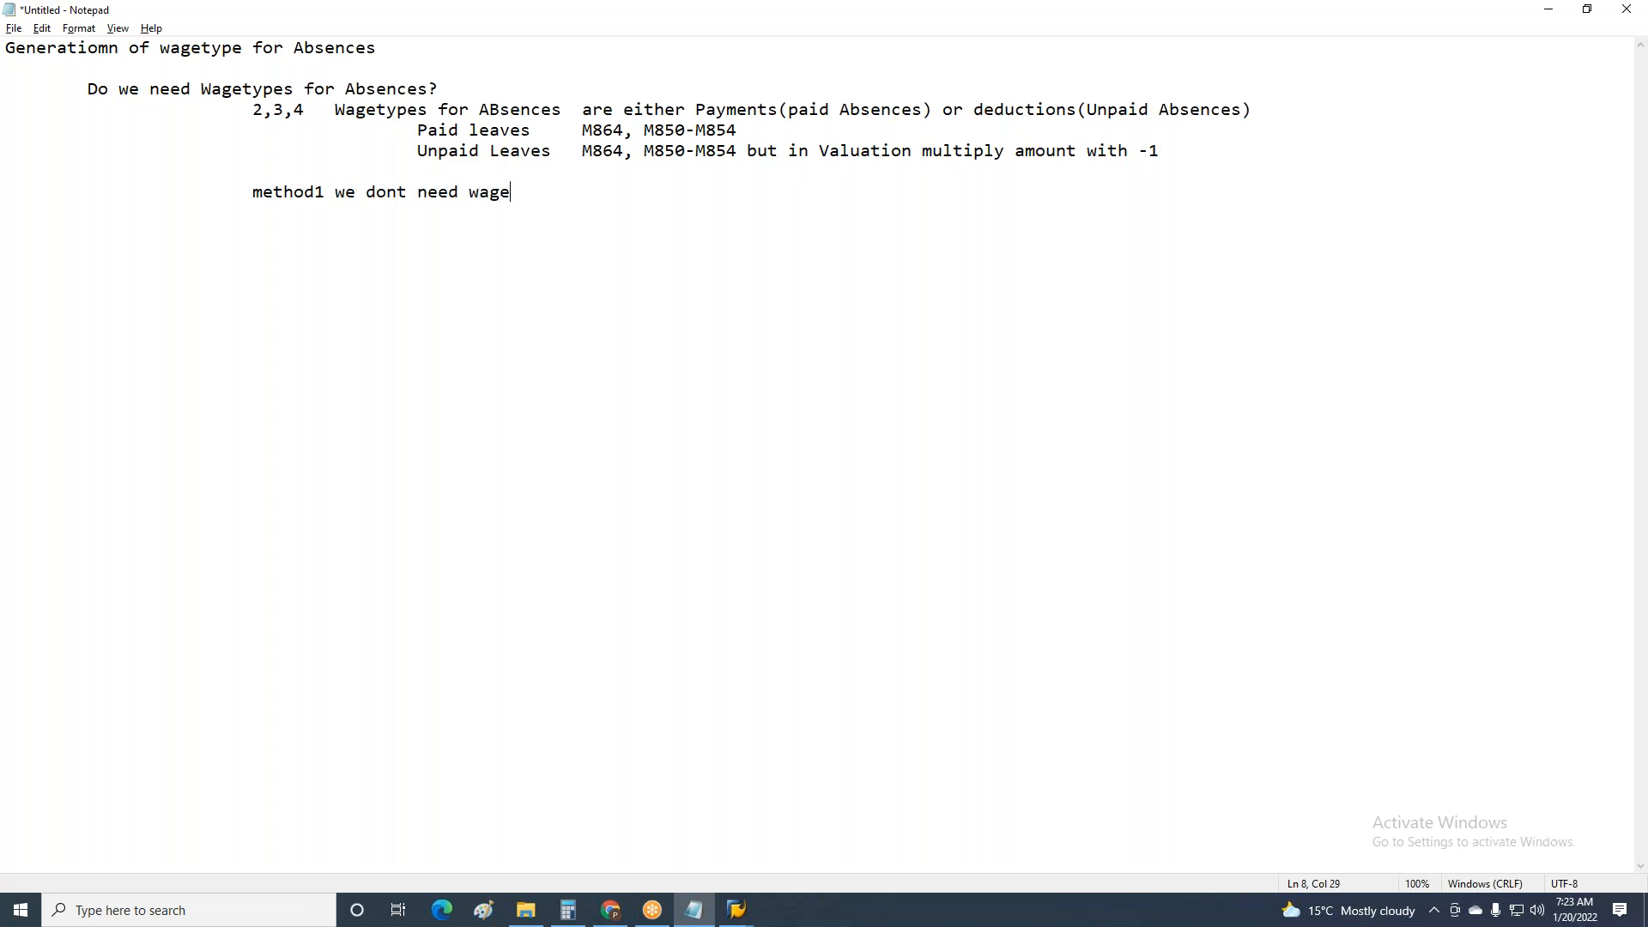
{"action": "type", "text": "types ..but we can still dummy wagetypes for"}
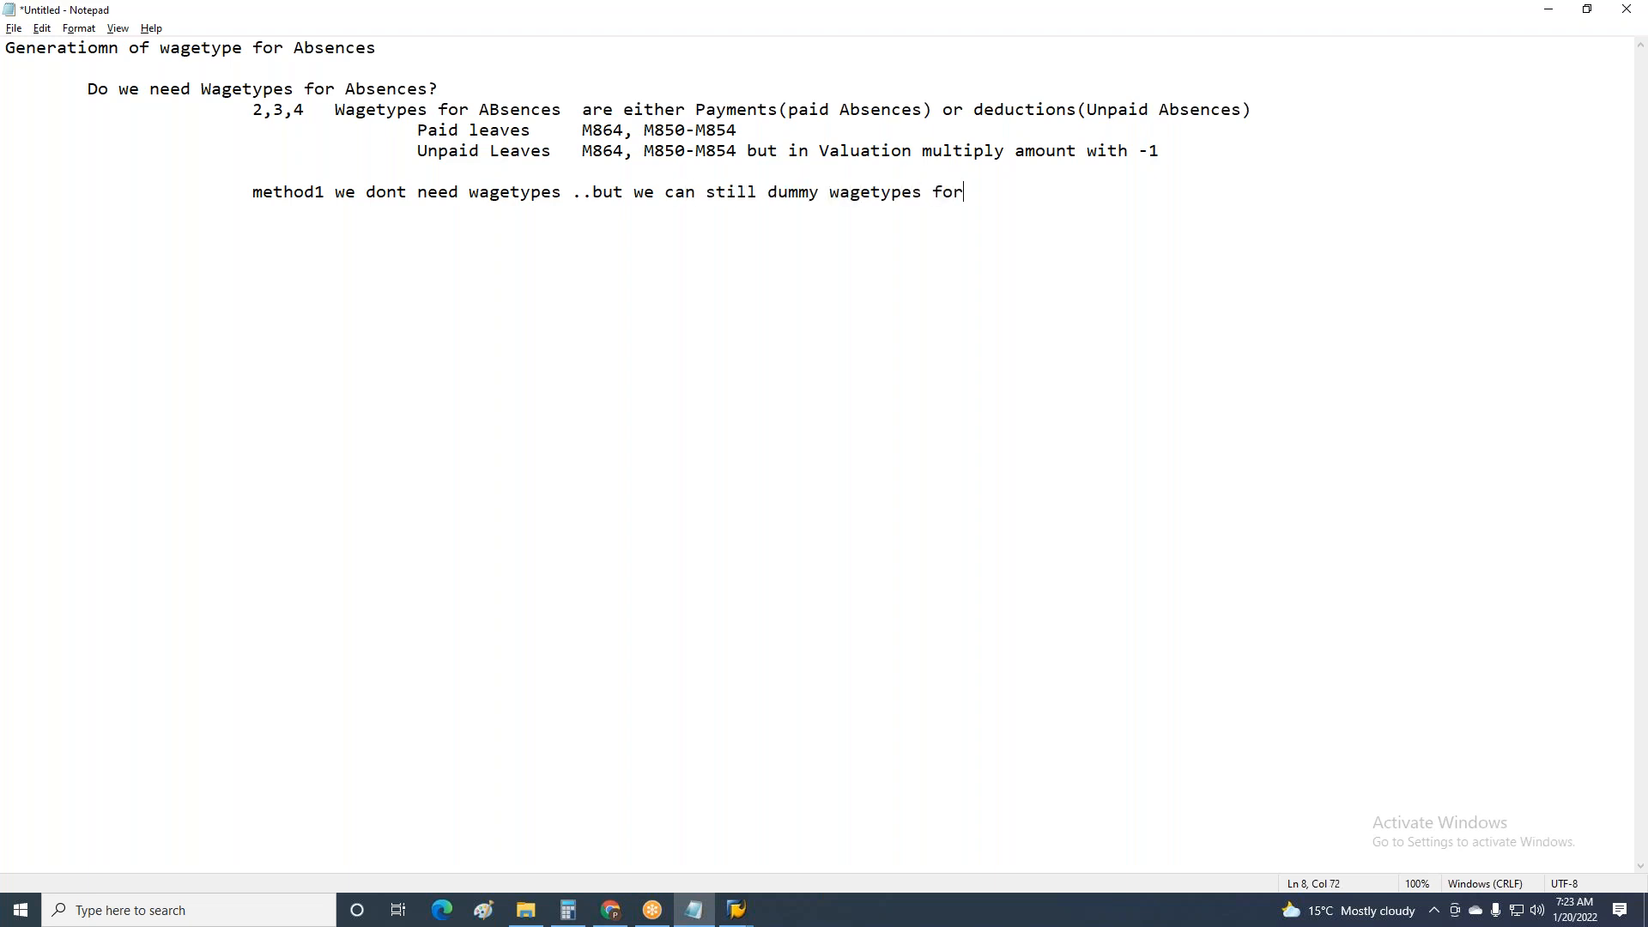
{"action": "type", "text": " reporting"}
Extend the "method1" note with "these are not either earing or deductions. But".
{"action": "type", "text": "(the"}
{"action": "key", "text": "BackSpace"}
{"action": "key", "text": "BackSpace"}
{"action": "key", "text": "BackSpace"}
{"action": "key", "text": "BackSpace"}
{"action": "type", "text": "these are not "}
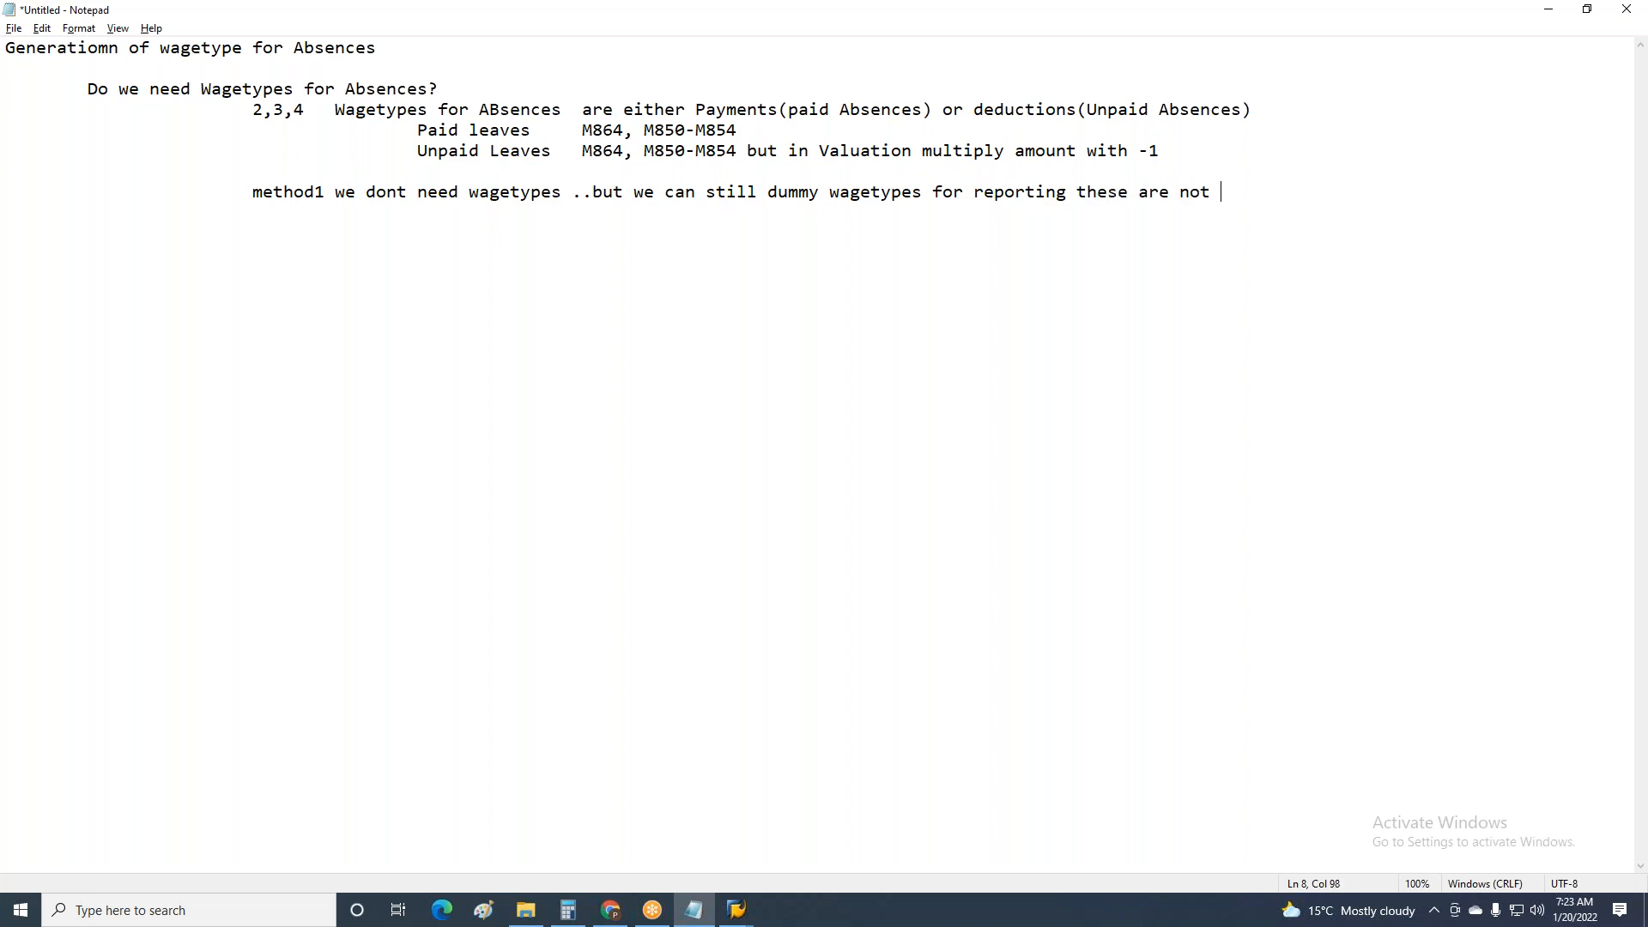
{"action": "type", "text": "either earing o"}
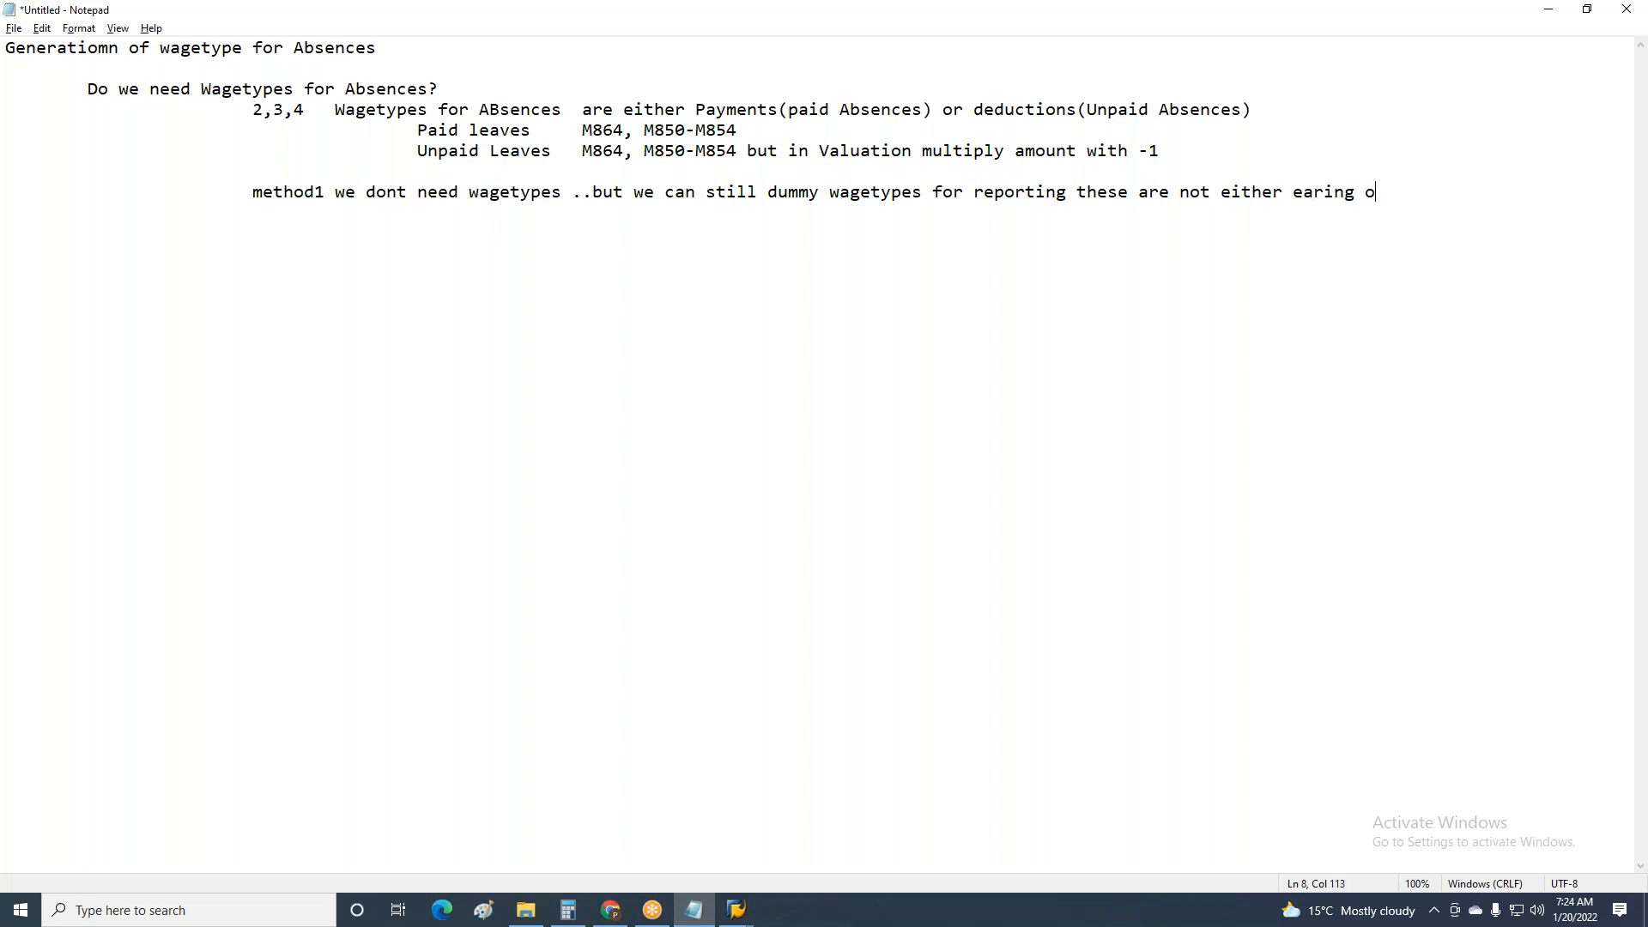
{"action": "type", "text": "r deductions. But "}
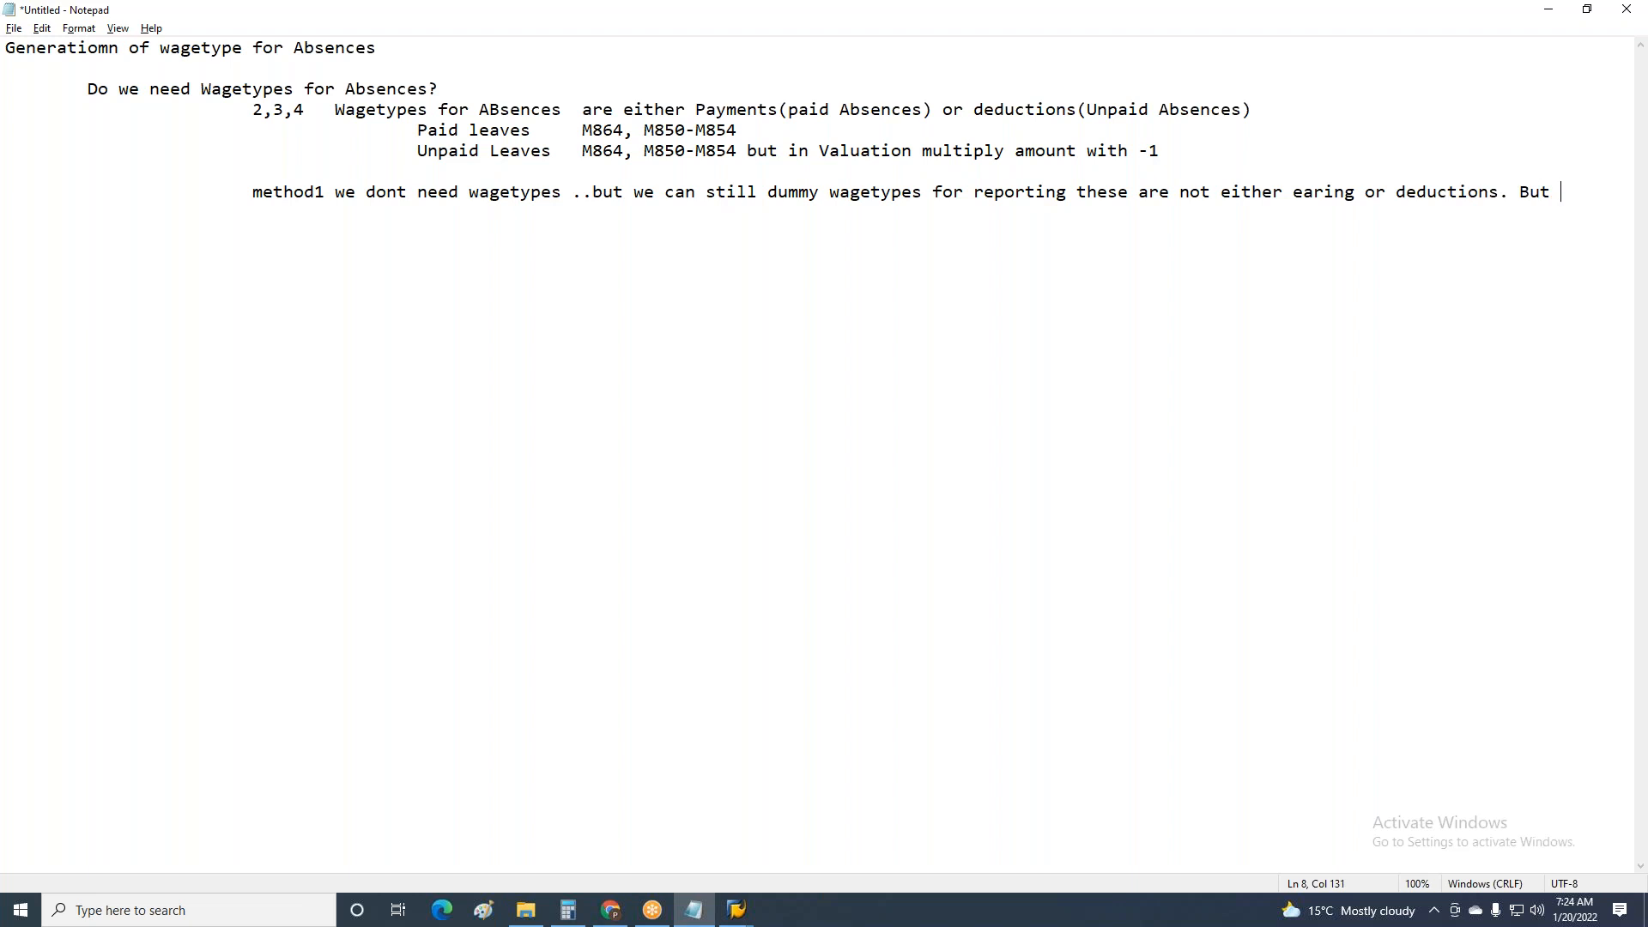
Continue the note on an indented second row with "Just reporting wagetypes we can copy from /0".
{"action": "type", "text": "reporting"}
{"action": "left_click", "coordinate": [8, 216]}
{"action": "key", "text": "Tab"}
{"action": "key", "text": "Tab"}
{"action": "key", "text": "Tab"}
{"action": "type", "text": "Just reporting wagetypes"}
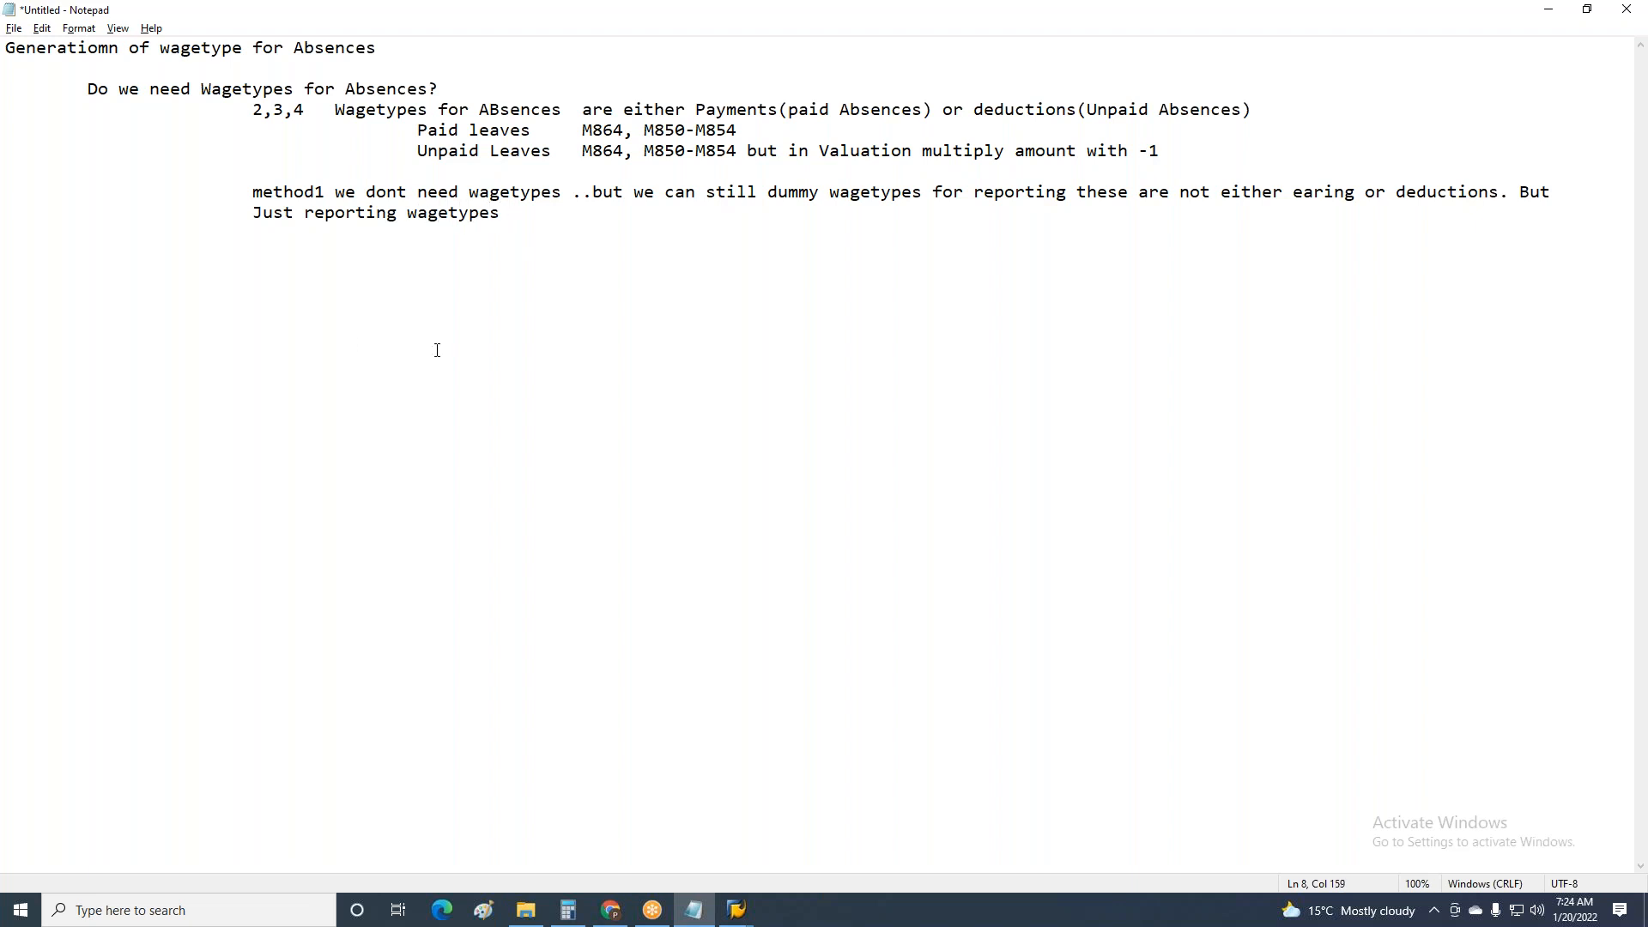
{"action": "type", "text": " we can copy from /0"}
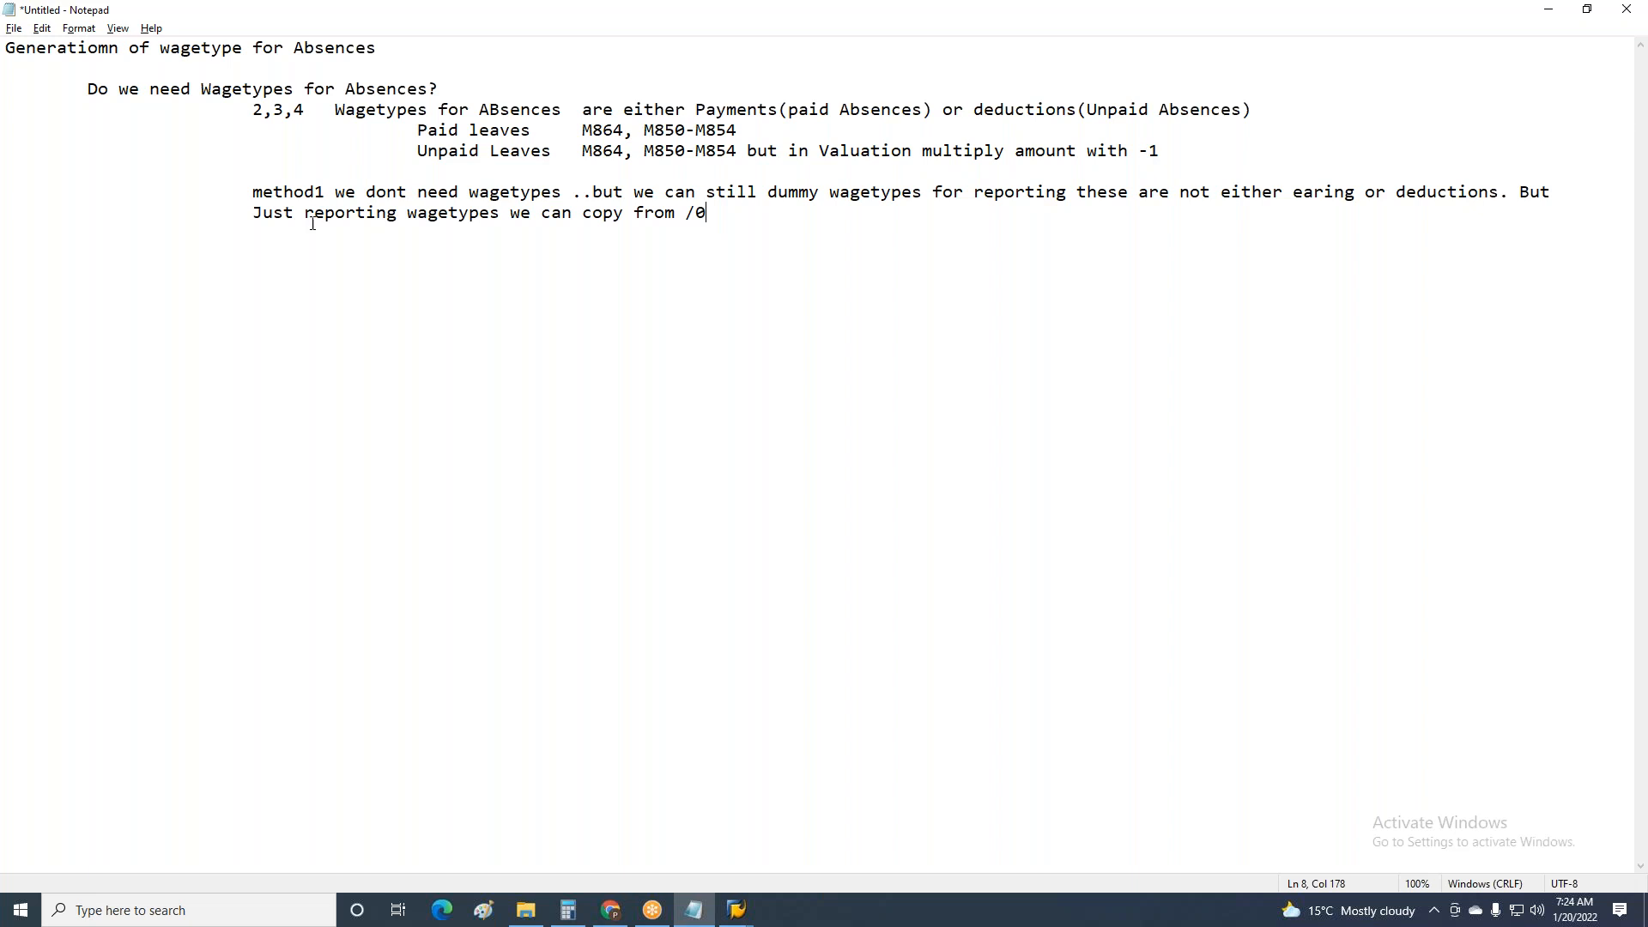
Complete the "/0" reference as "/0nn" and add "as these are just rate wagetype but not payment or deductions".
{"action": "left_click_drag", "start_coordinate": [689, 213], "coordinate": [716, 215]}
{"action": "left_click", "coordinate": [717, 215]}
{"action": "type", "text": "nn as these are just "}
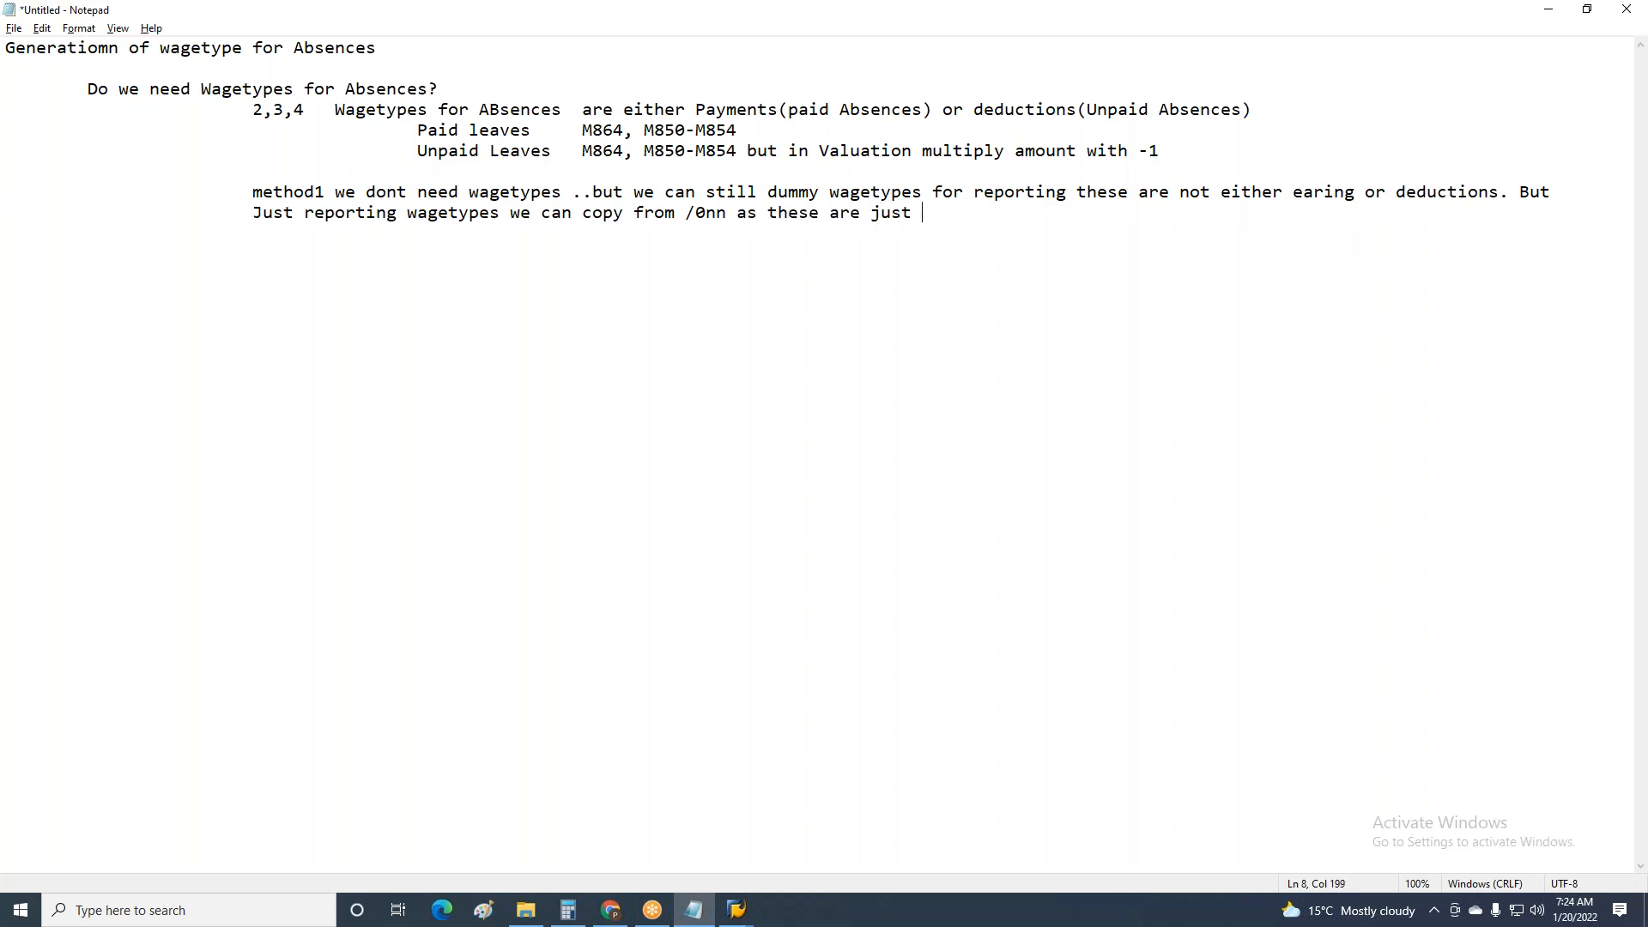
{"action": "type", "text": "rate waggy"}
{"action": "key", "text": "BackSpace"}
{"action": "key", "text": "BackSpace"}
{"action": "type", "text": "t"}
{"action": "key", "text": "BackSpace"}
{"action": "type", "text": "e wagetype but not pau"}
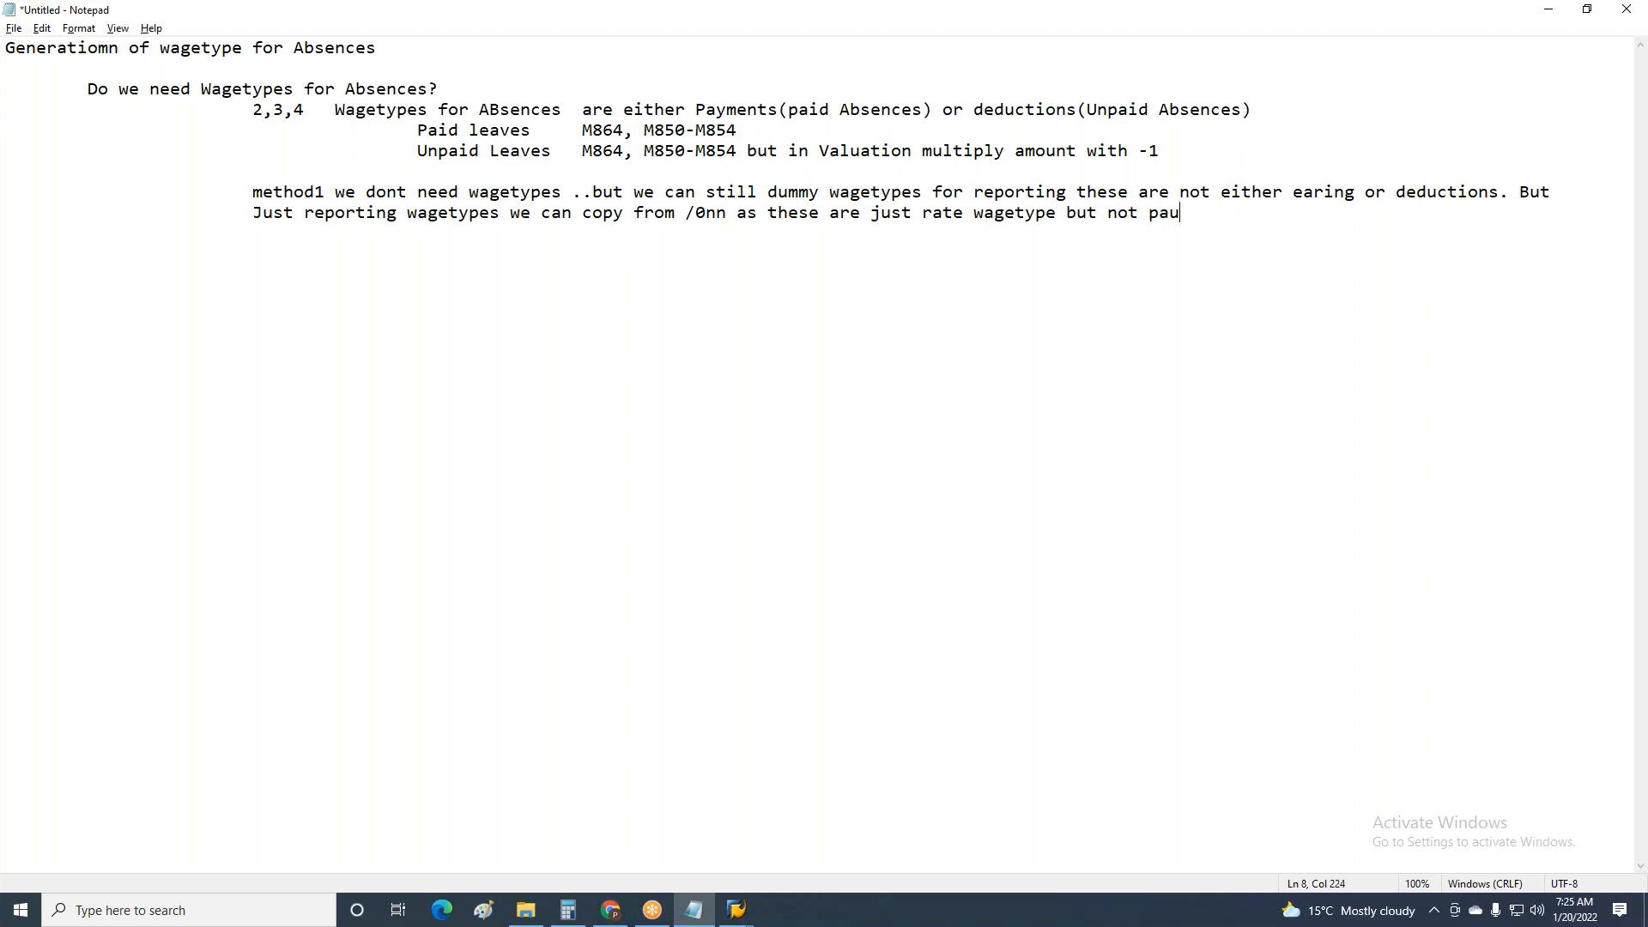
{"action": "key", "text": "BackSpace"}
{"action": "type", "text": "yment or deductions"}
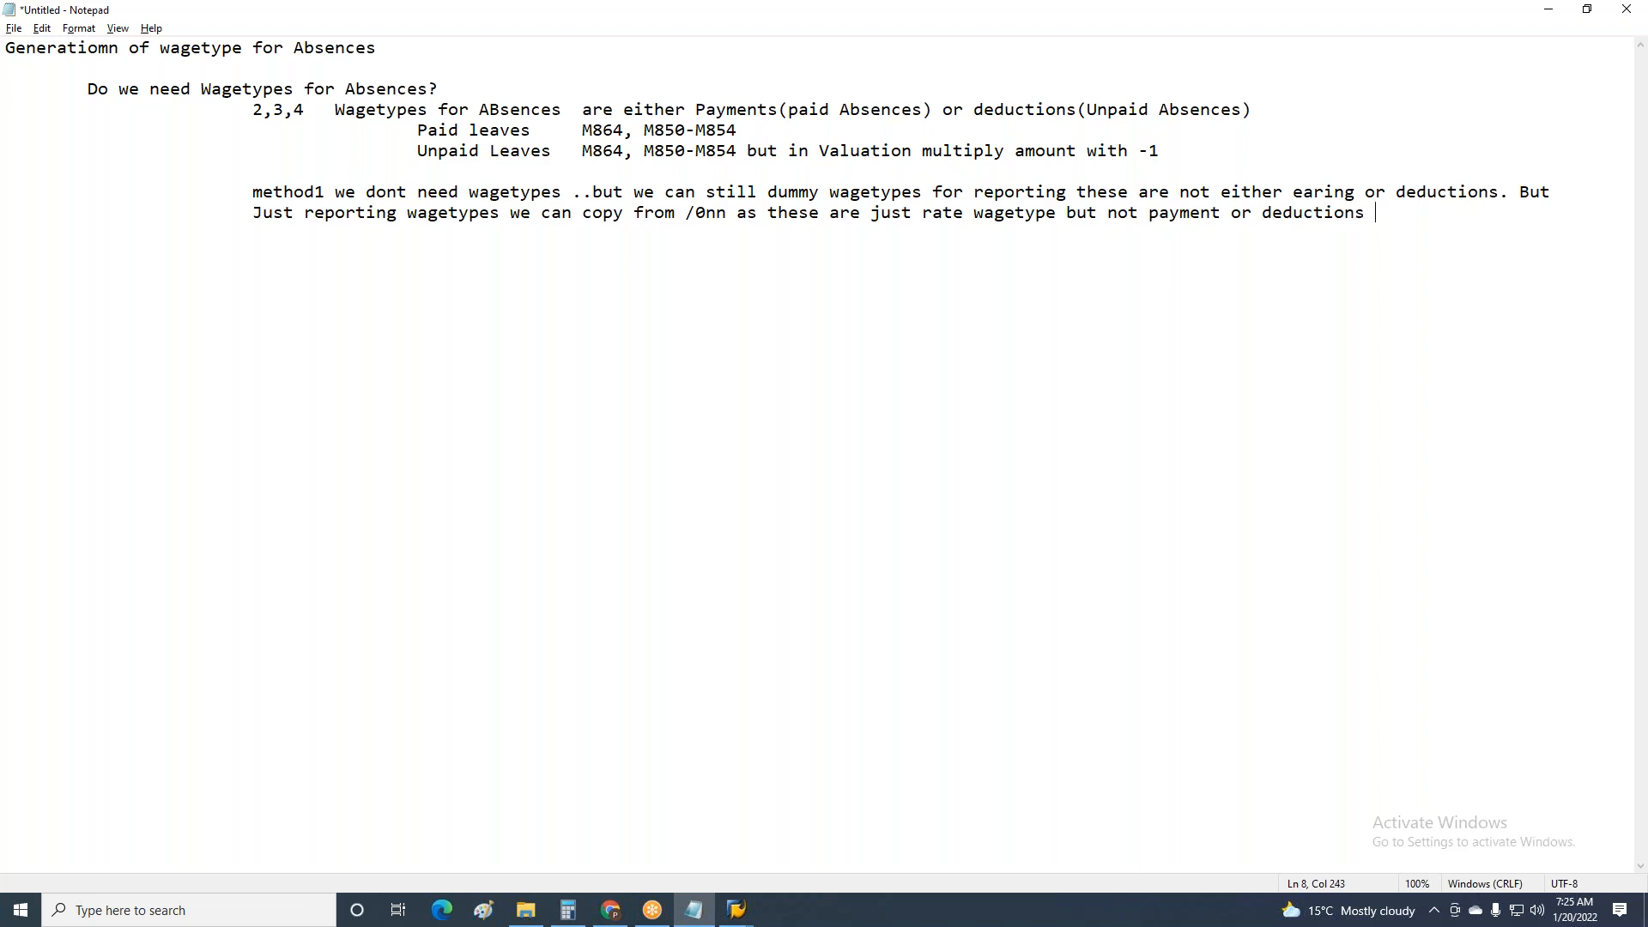
Switch to the SAP session displaying M851 Vacation Pay and leave the view back to the start menu.
{"action": "left_click", "coordinate": [736, 910]}
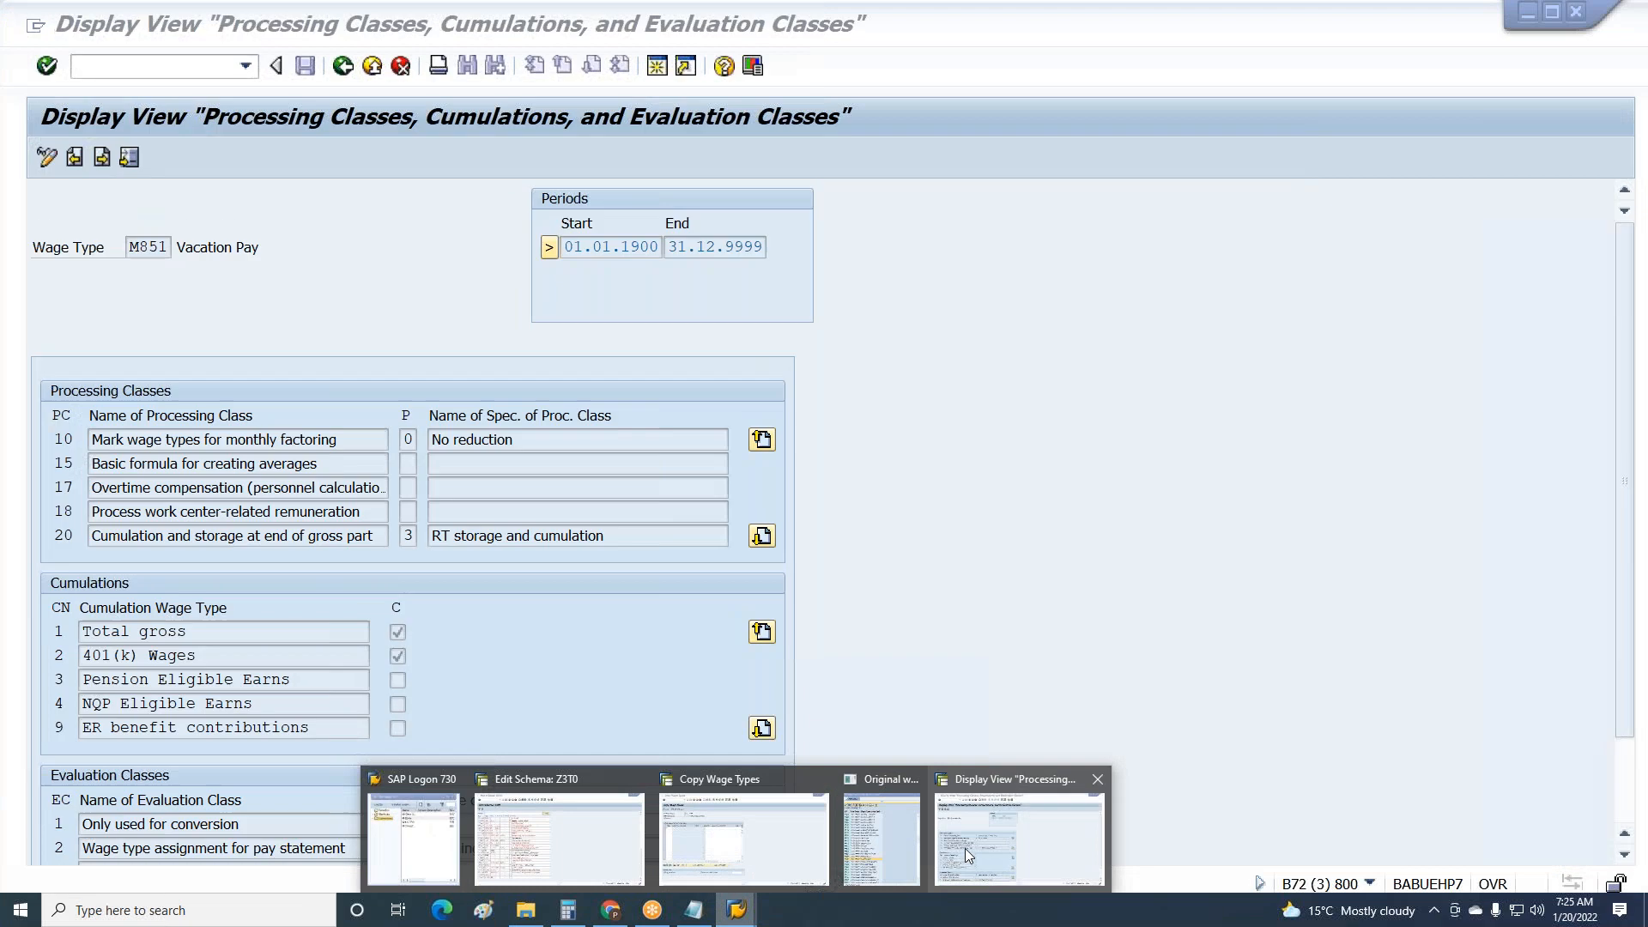
{"action": "left_click", "coordinate": [965, 848]}
{"action": "key", "text": "F3"}
{"action": "key", "text": "F3"}
{"action": "key", "text": "F3"}
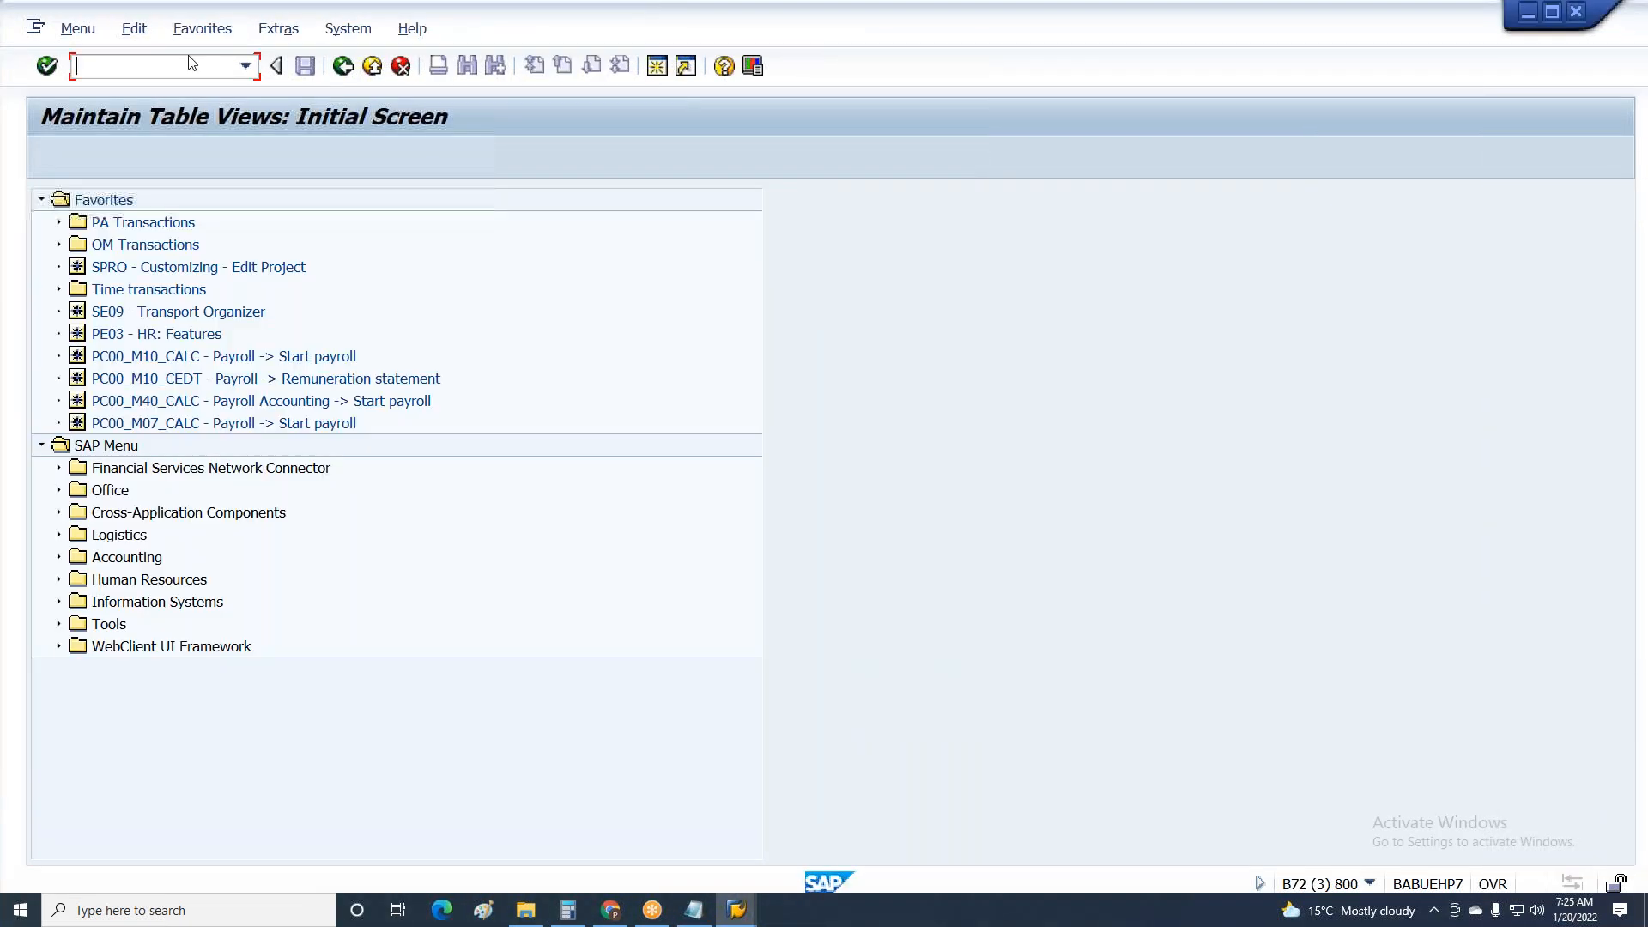
{"action": "type", "text": "pu30"}
{"action": "key", "text": "Return"}
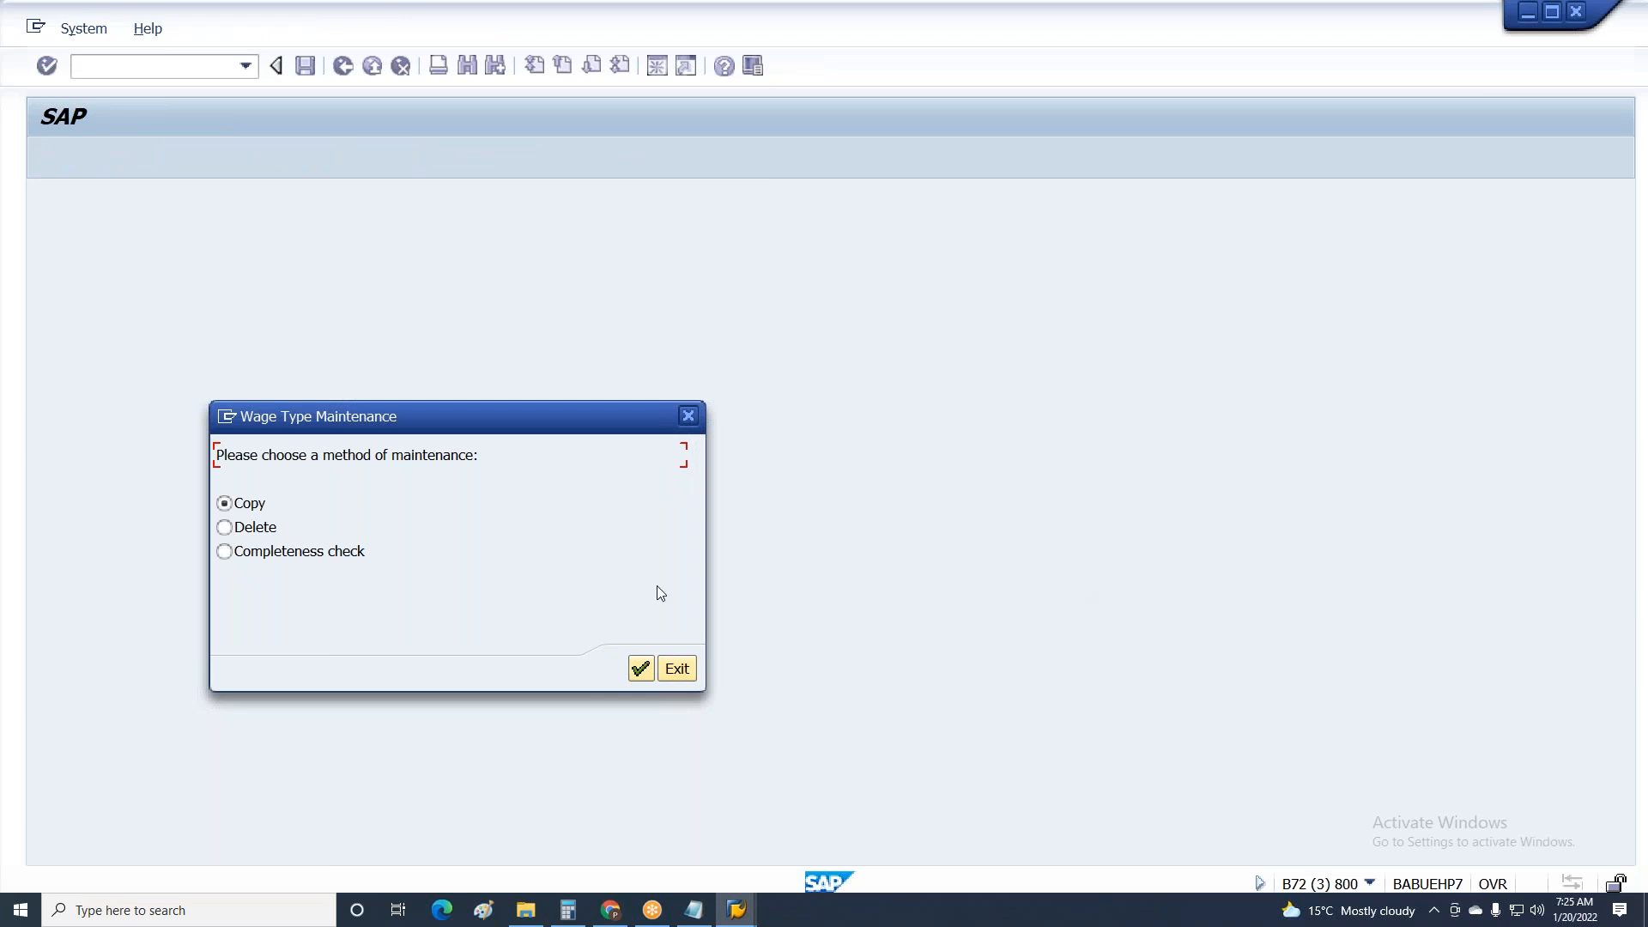
{"action": "left_click", "coordinate": [641, 668]}
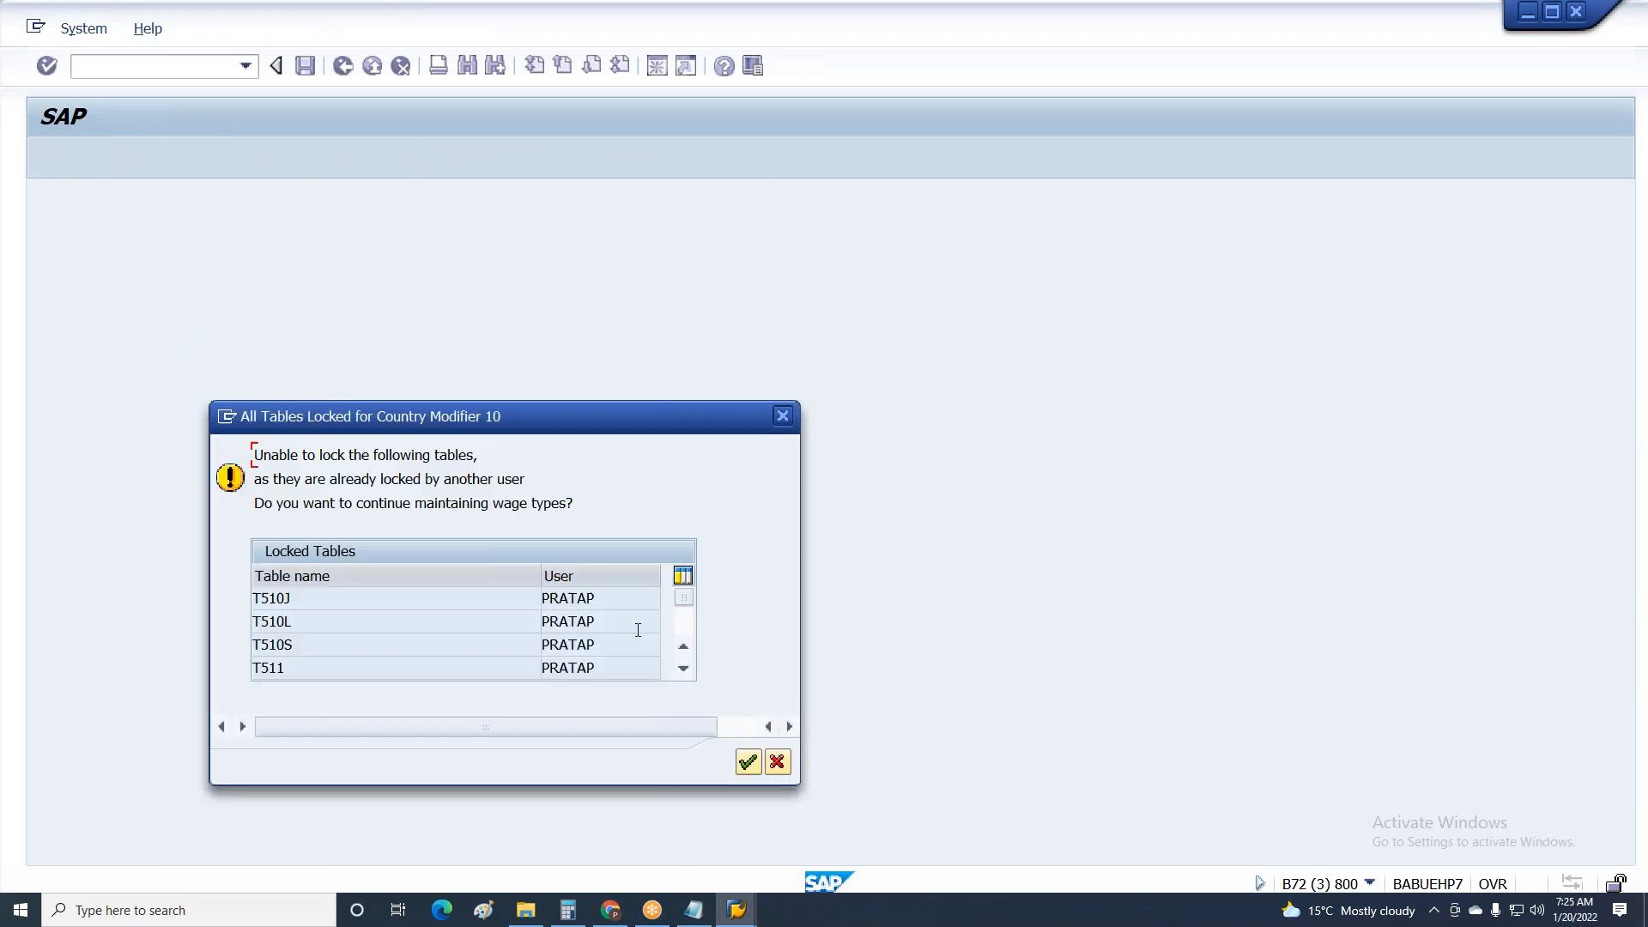
{"action": "left_click", "coordinate": [777, 762]}
In the open Copy Wage Types session, dismiss the wage type list and enter original wage type /002 with customer wage type 1AB0.
{"action": "left_click", "coordinate": [736, 922]}
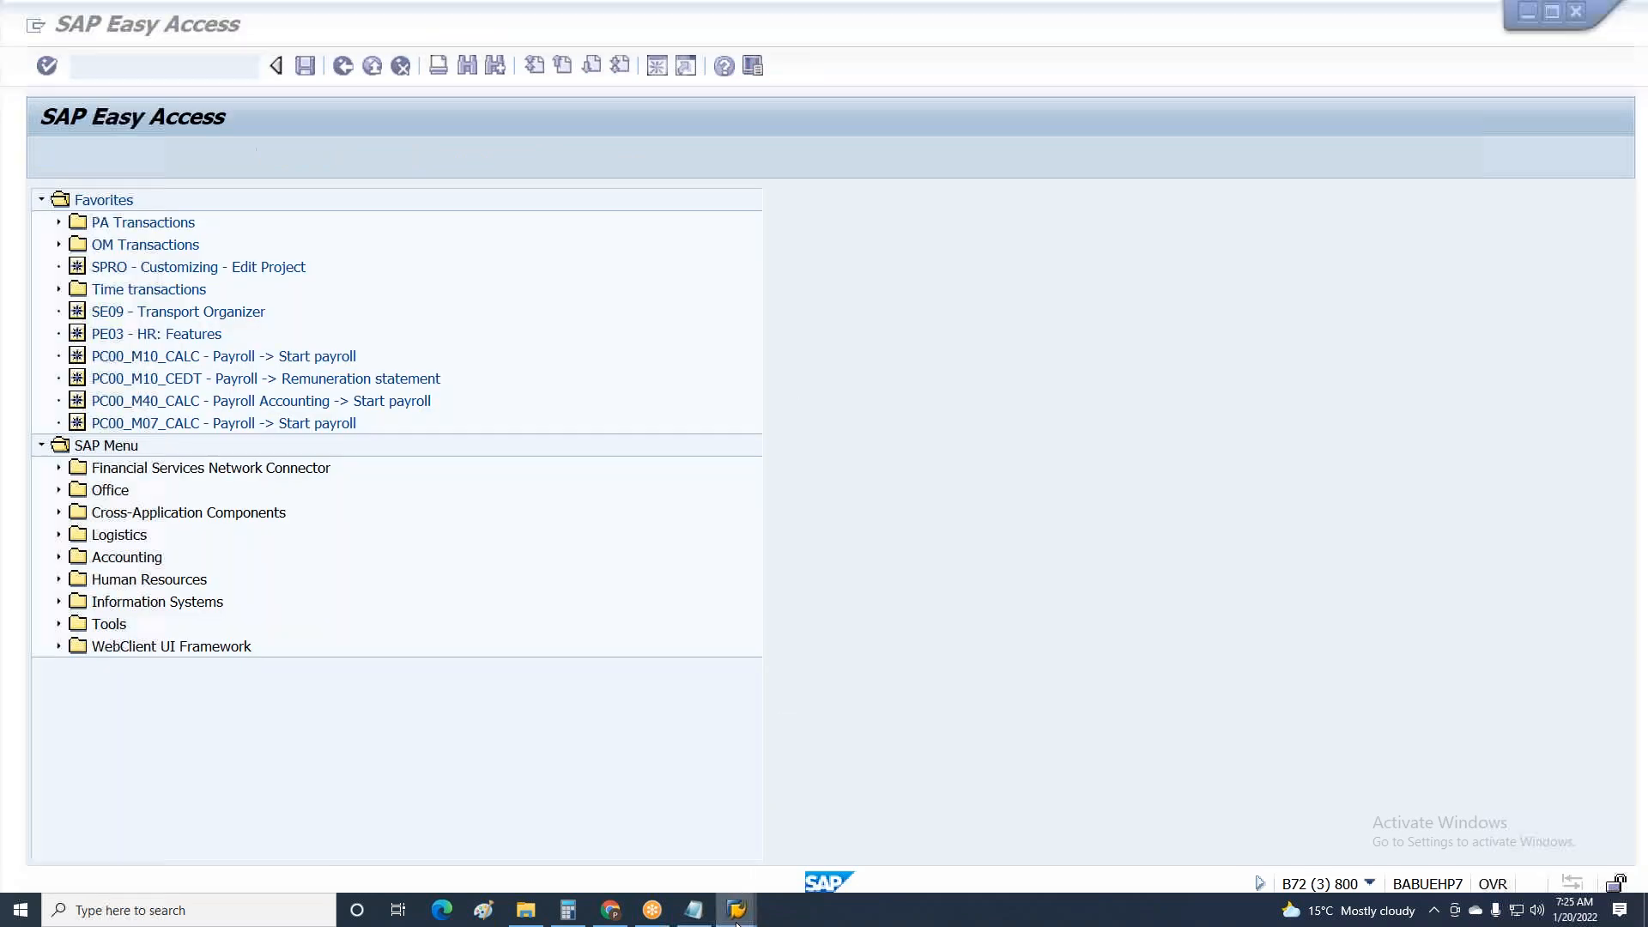
{"action": "left_click", "coordinate": [769, 849]}
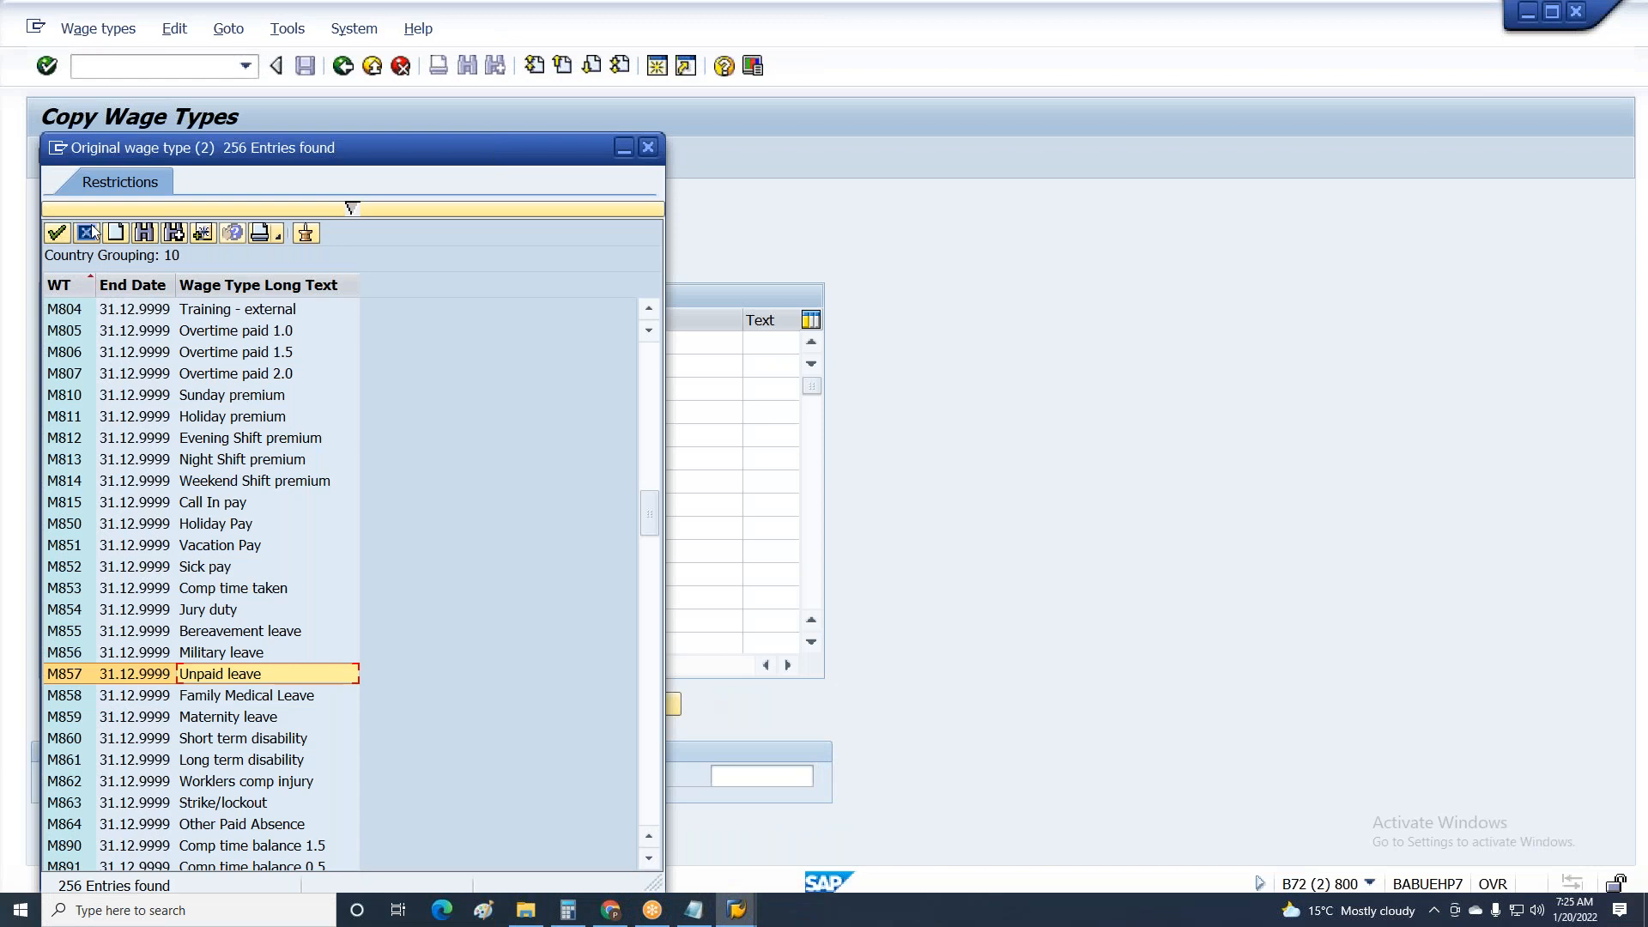
{"action": "left_click", "coordinate": [87, 231]}
{"action": "type", "text": "/002"}
{"action": "key", "text": "Return"}
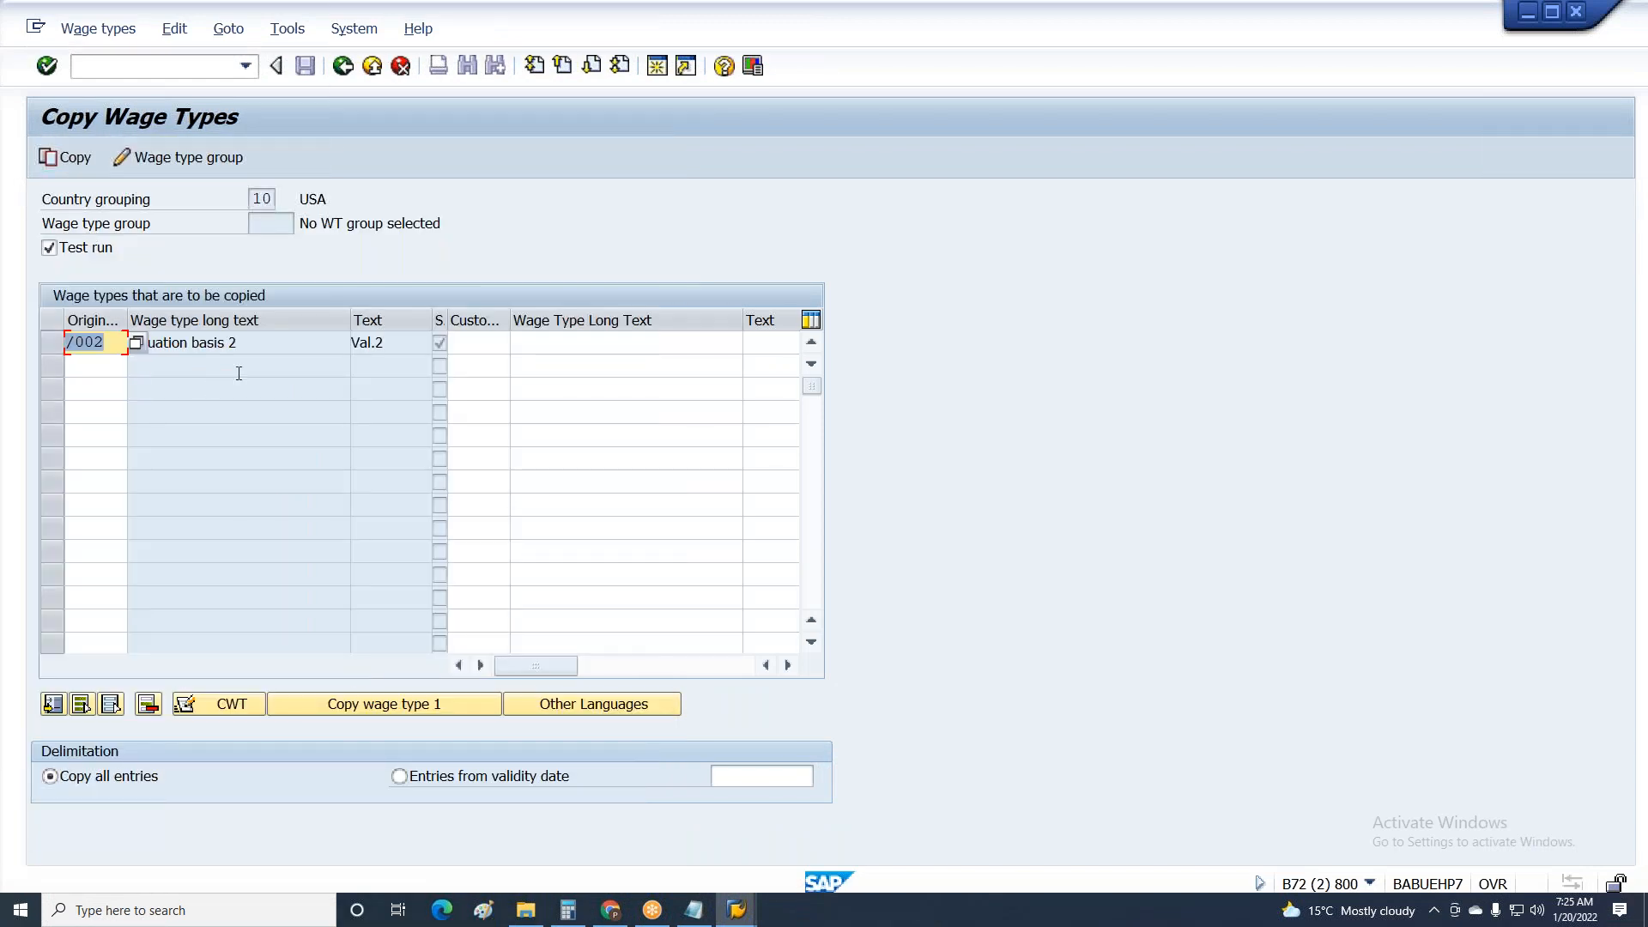
{"action": "left_click", "coordinate": [48, 336]}
{"action": "left_click", "coordinate": [490, 341]}
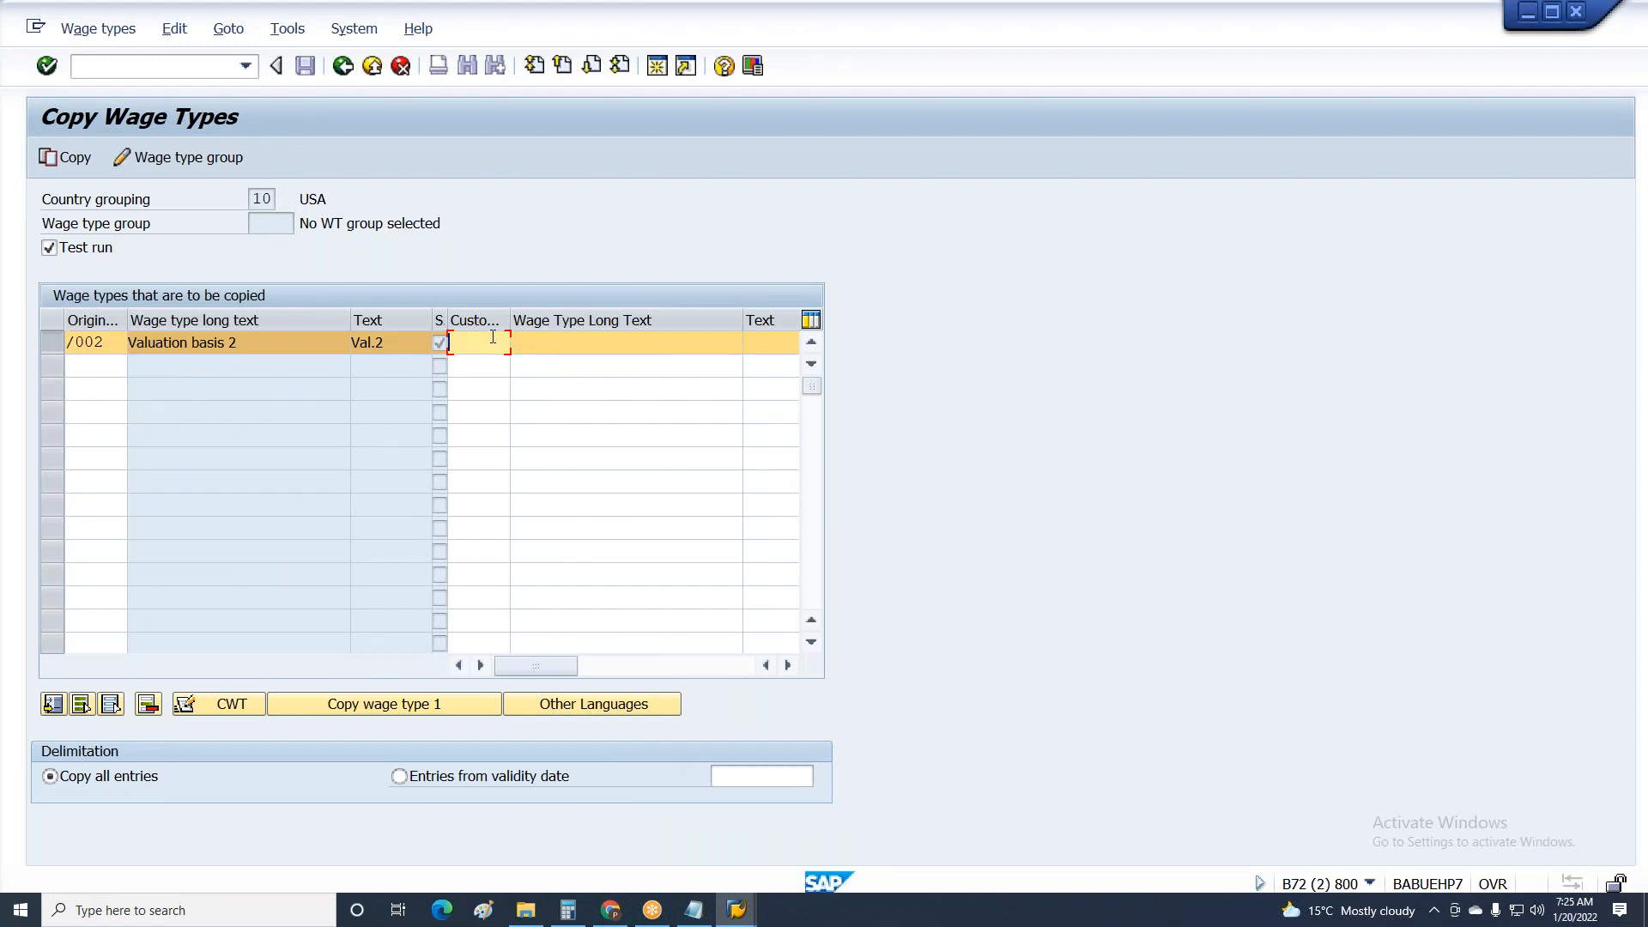
{"action": "type", "text": "1AB0"}
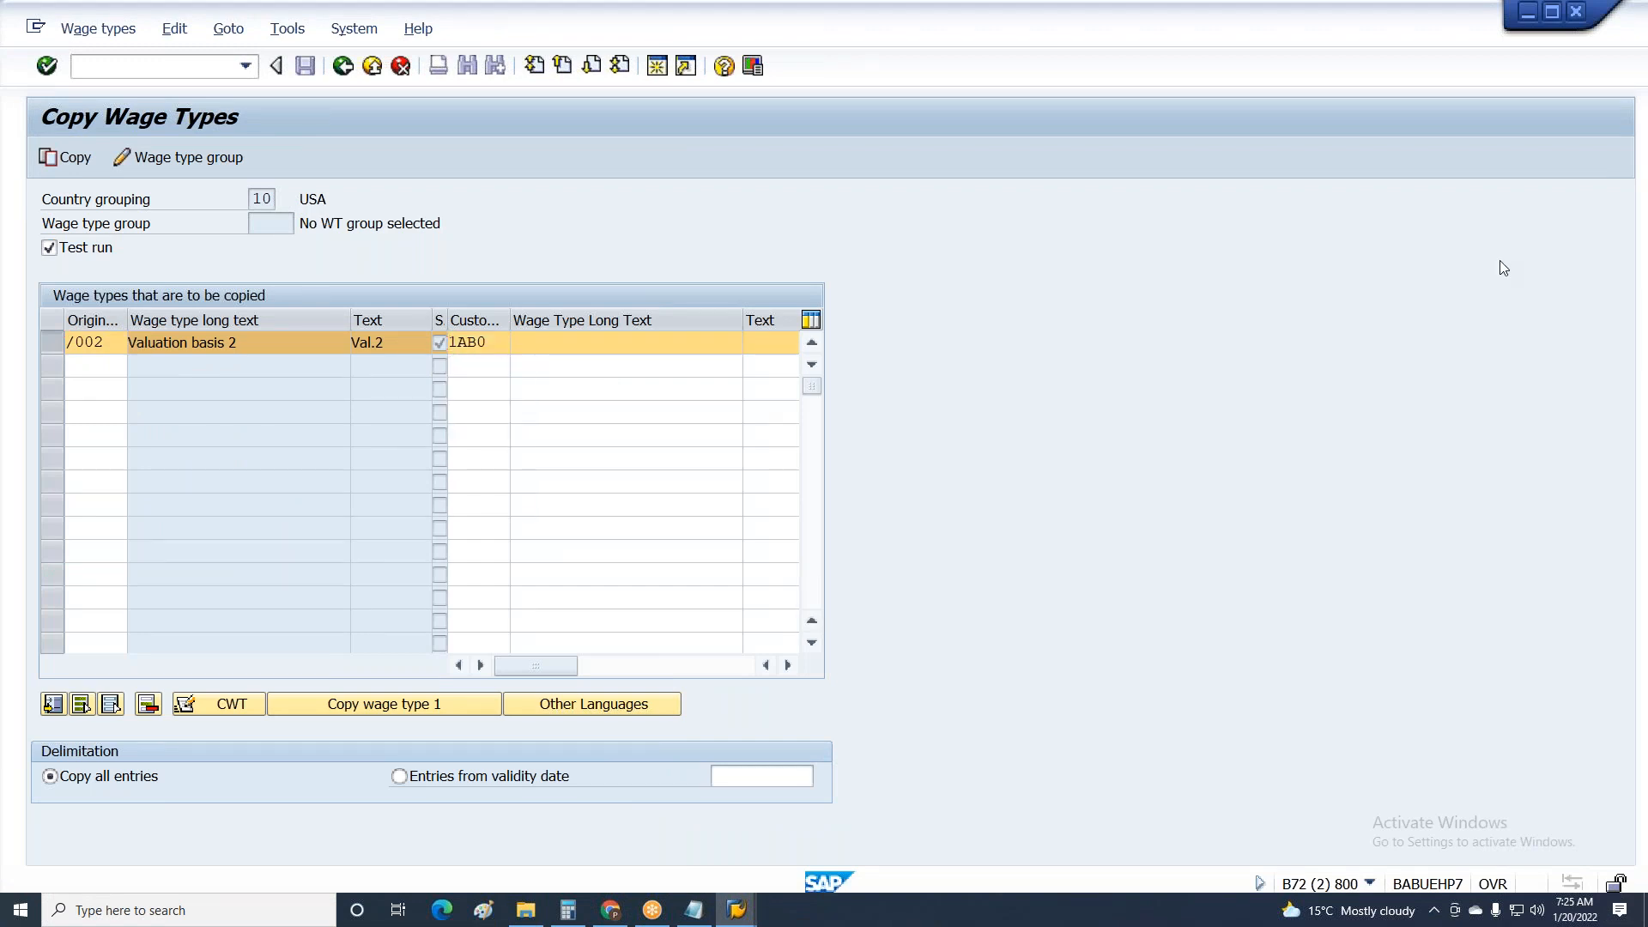
{"action": "key", "text": "Return"}
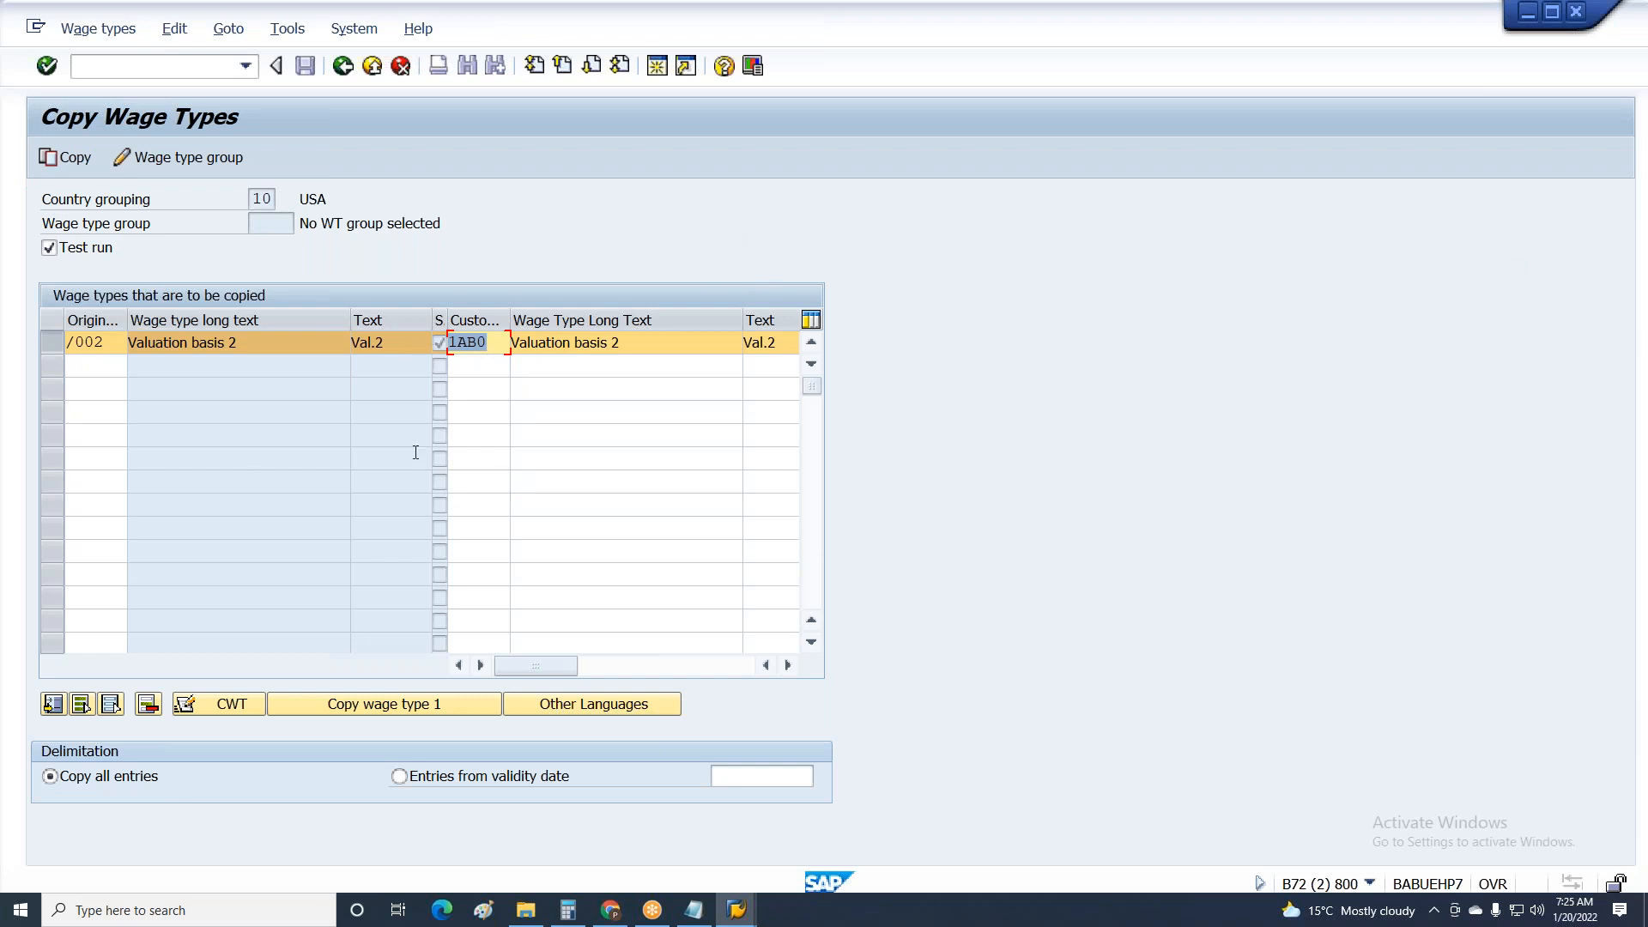
Create multiple copies of /002 starting at 1AB0, with 7 wage types and an increase of 1 per step.
{"action": "left_click", "coordinate": [108, 346]}
{"action": "left_click", "coordinate": [359, 706]}
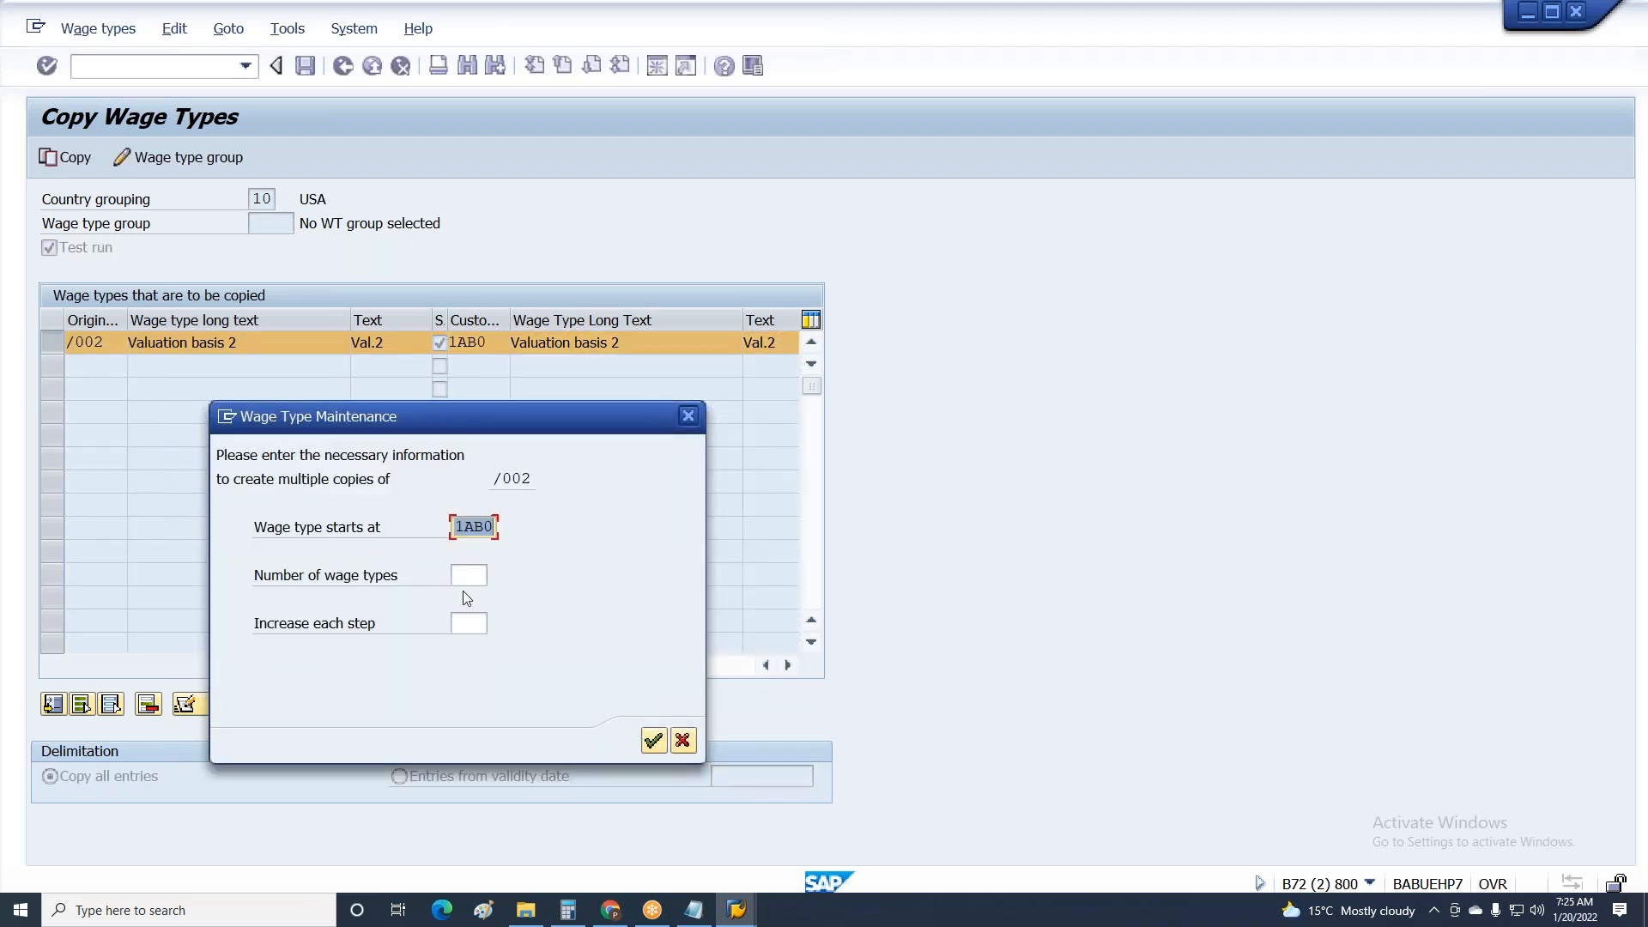
{"action": "left_click", "coordinate": [466, 575]}
{"action": "type", "text": "7"}
{"action": "left_click", "coordinate": [470, 633]}
{"action": "type", "text": "1"}
{"action": "left_click", "coordinate": [653, 740]}
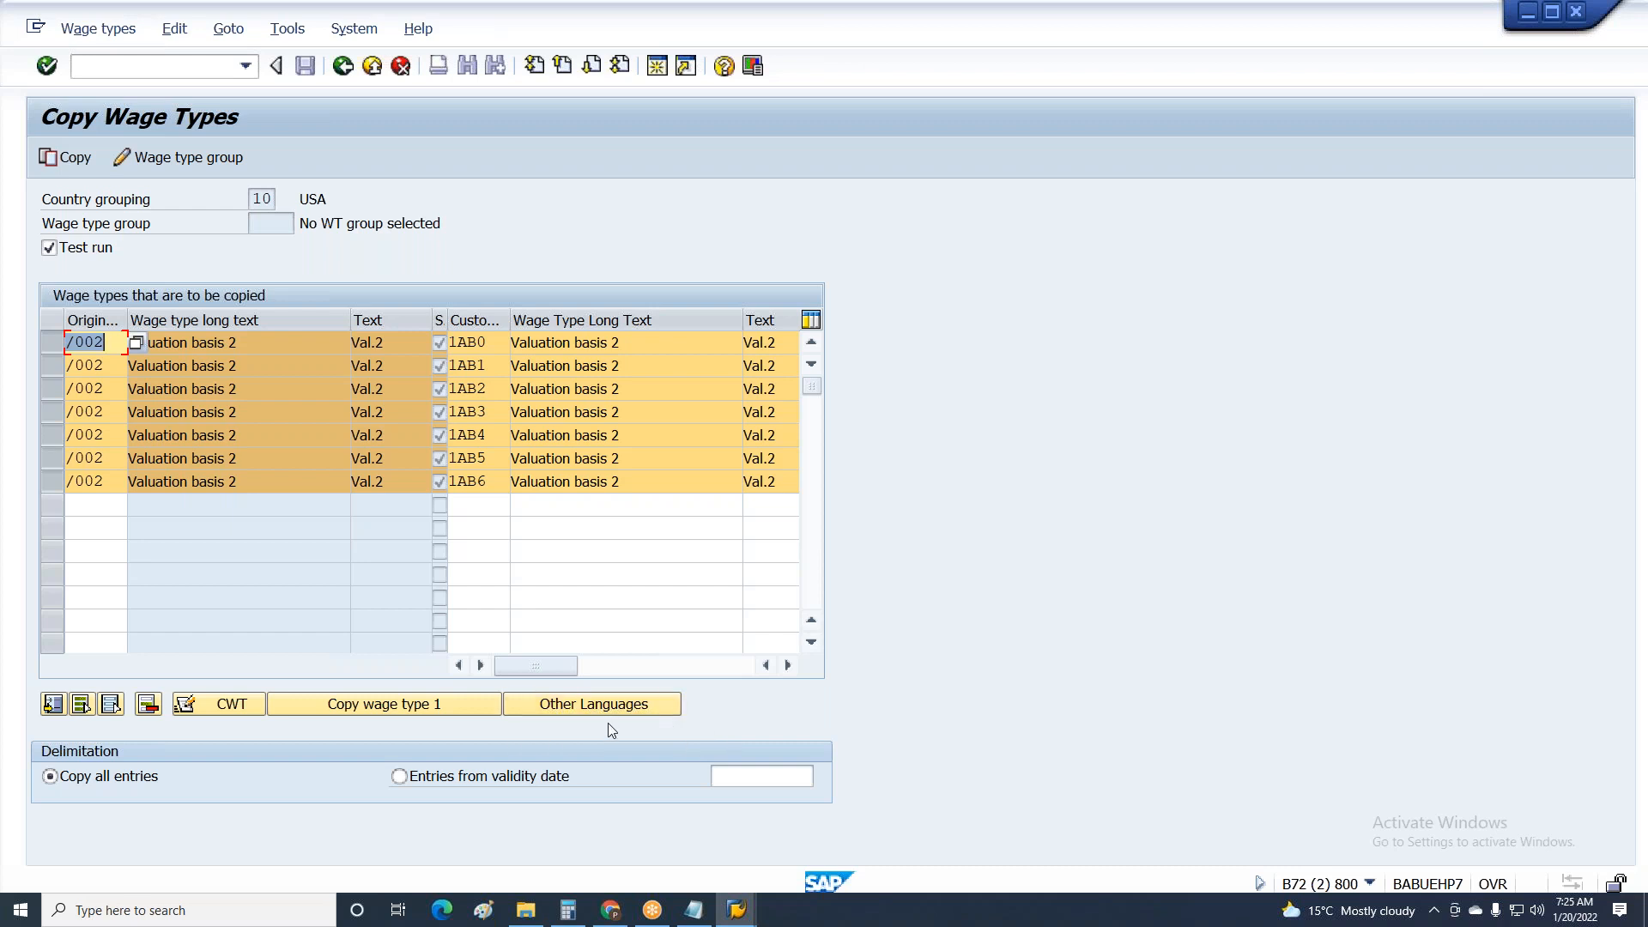
In the free SAP session, display table T554S through SM30 and position the list at PS grouping 35.
{"action": "left_click", "coordinate": [735, 908]}
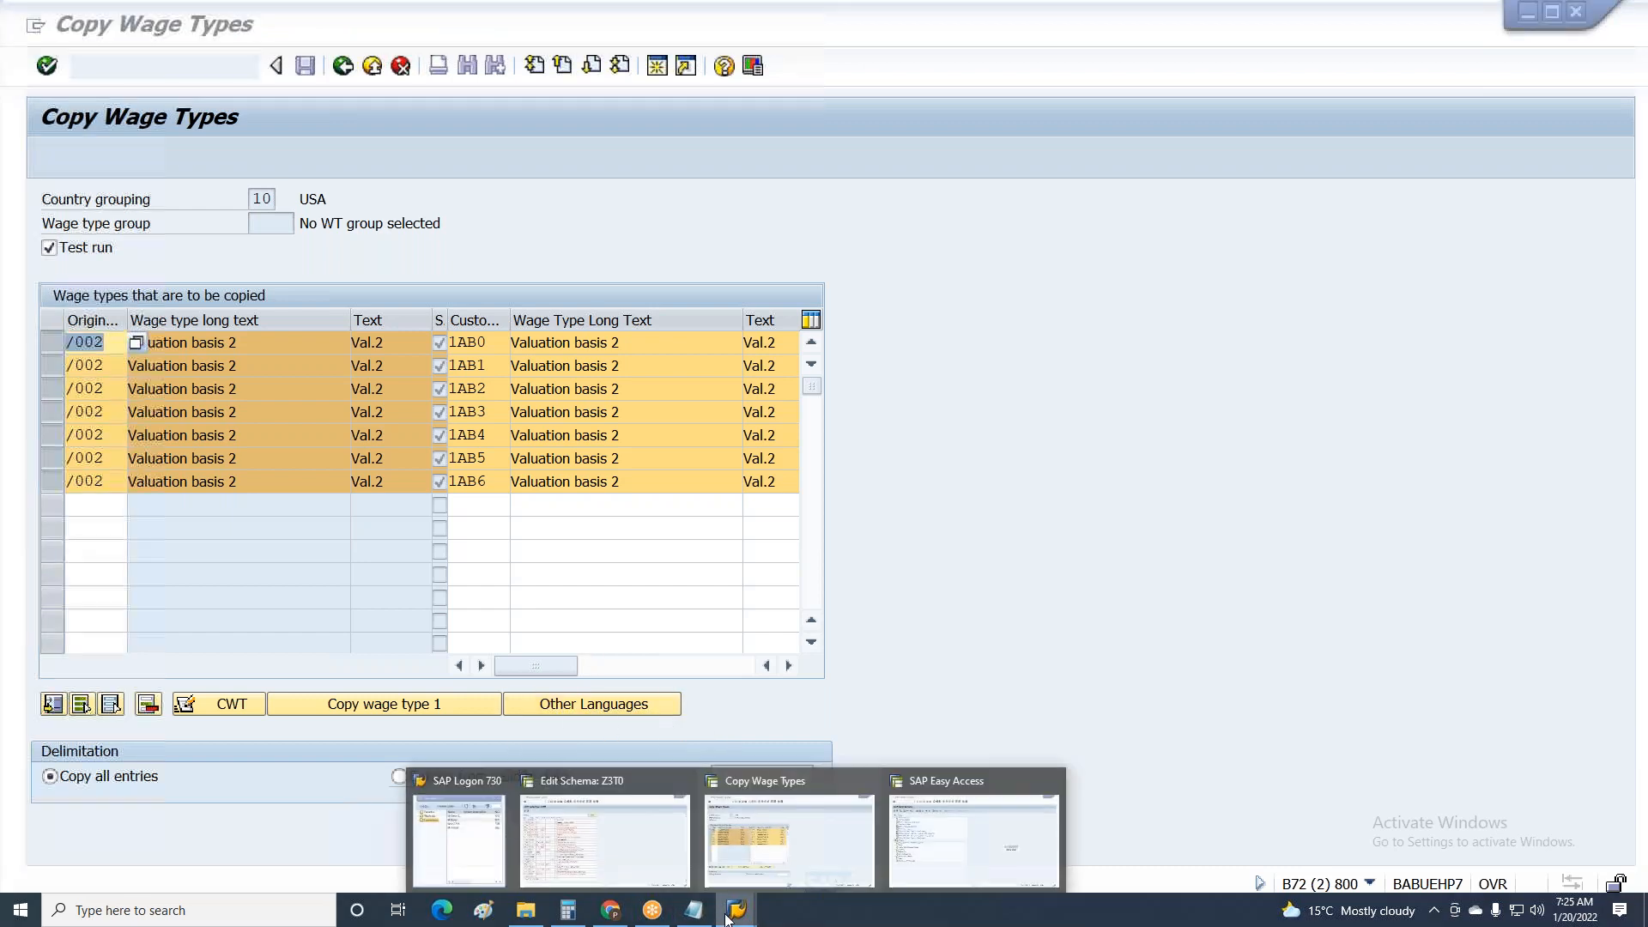
{"action": "left_click", "coordinate": [904, 854]}
{"action": "type", "text": "Sm30"}
{"action": "key", "text": "Return"}
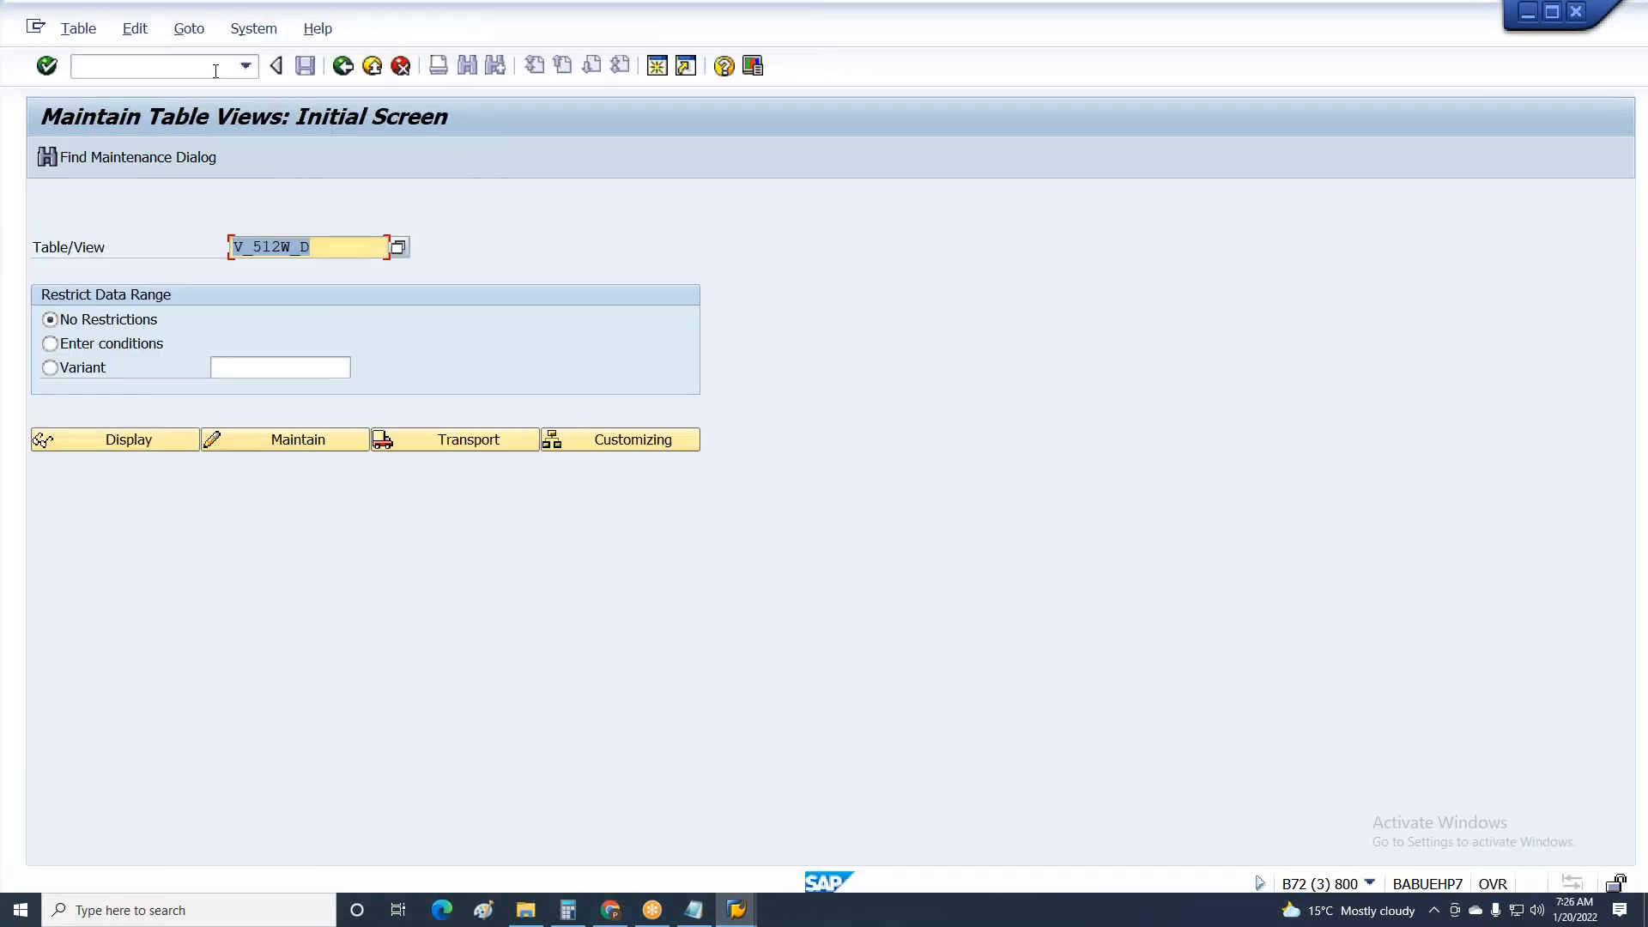
{"action": "type", "text": "T554S"}
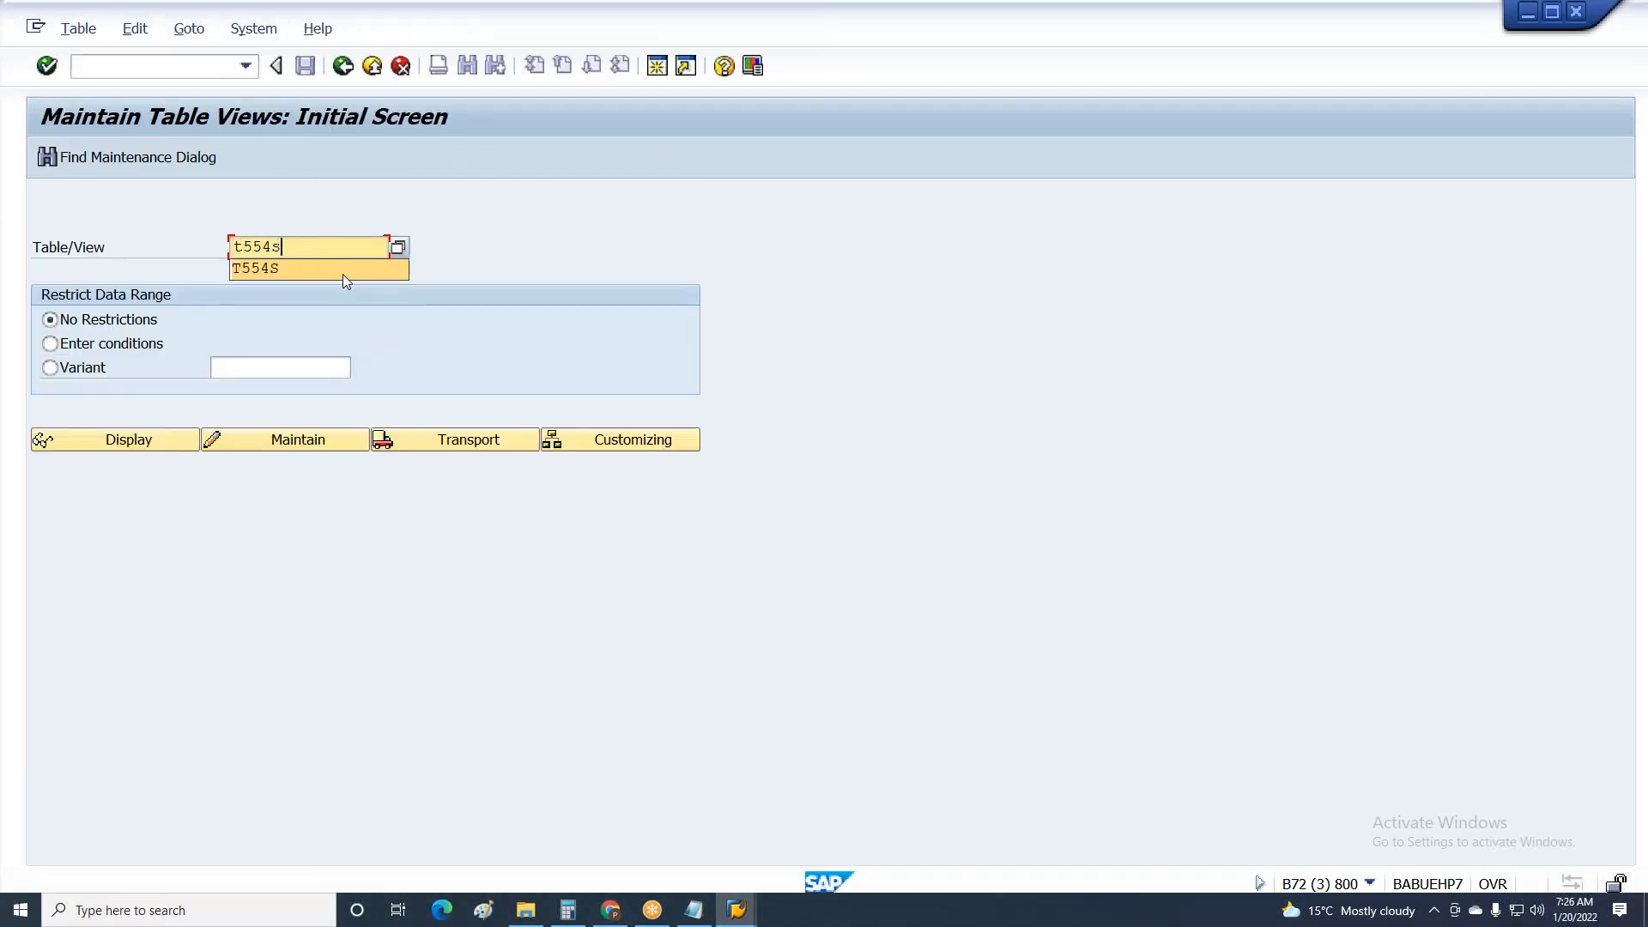
{"action": "left_click", "coordinate": [163, 444]}
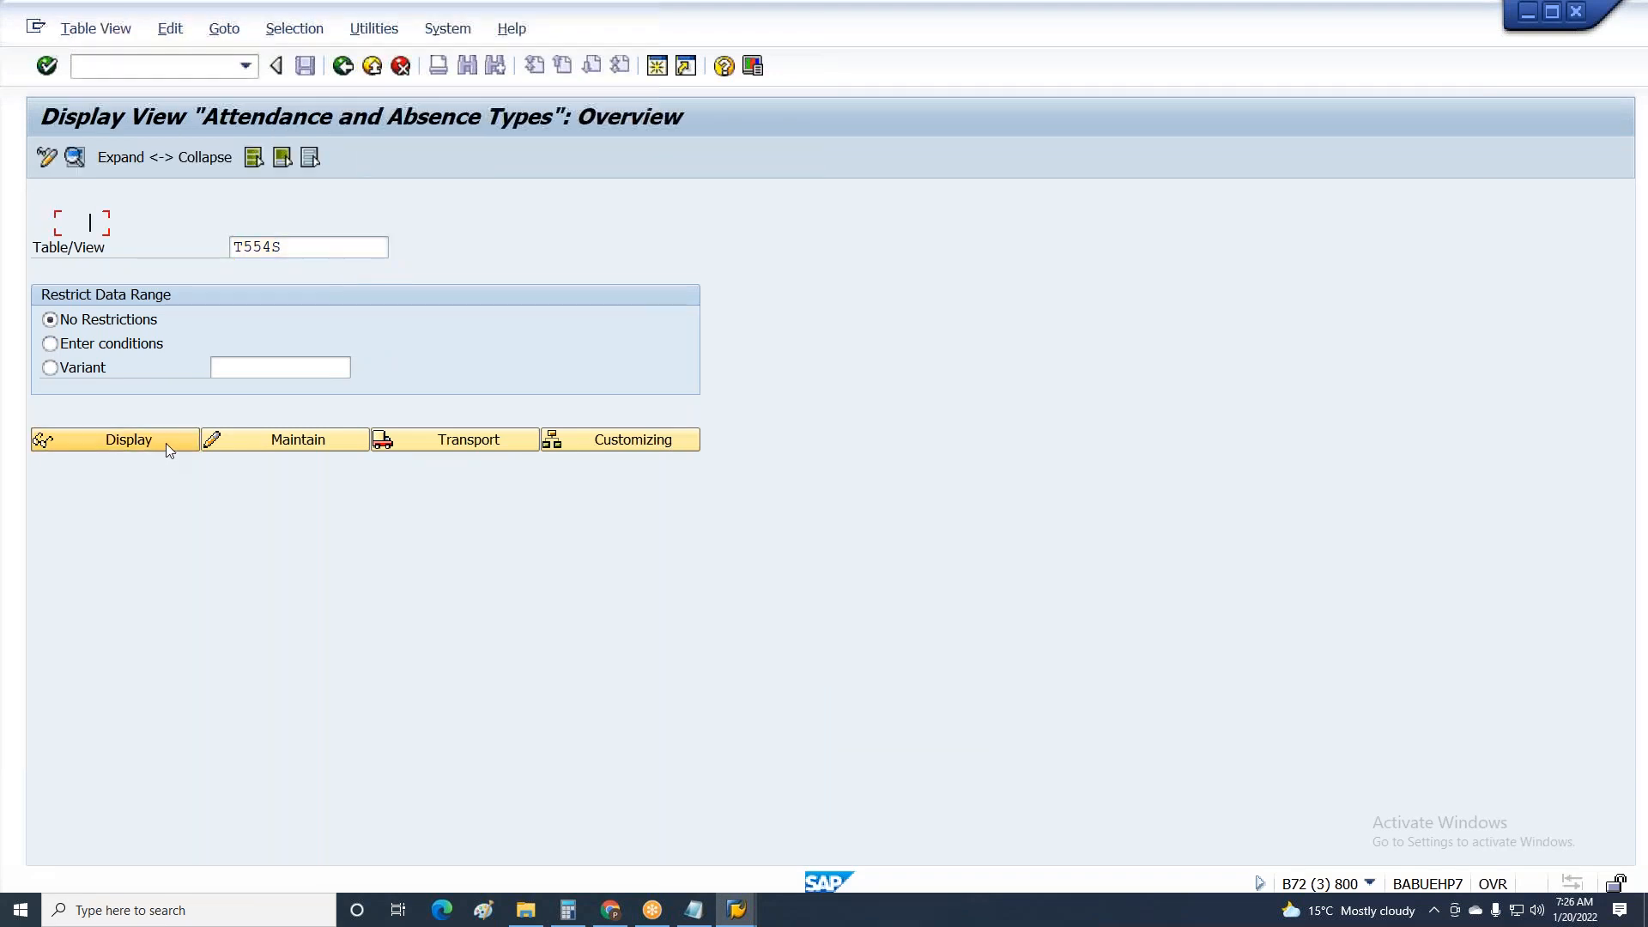
{"action": "left_click", "coordinate": [313, 849]}
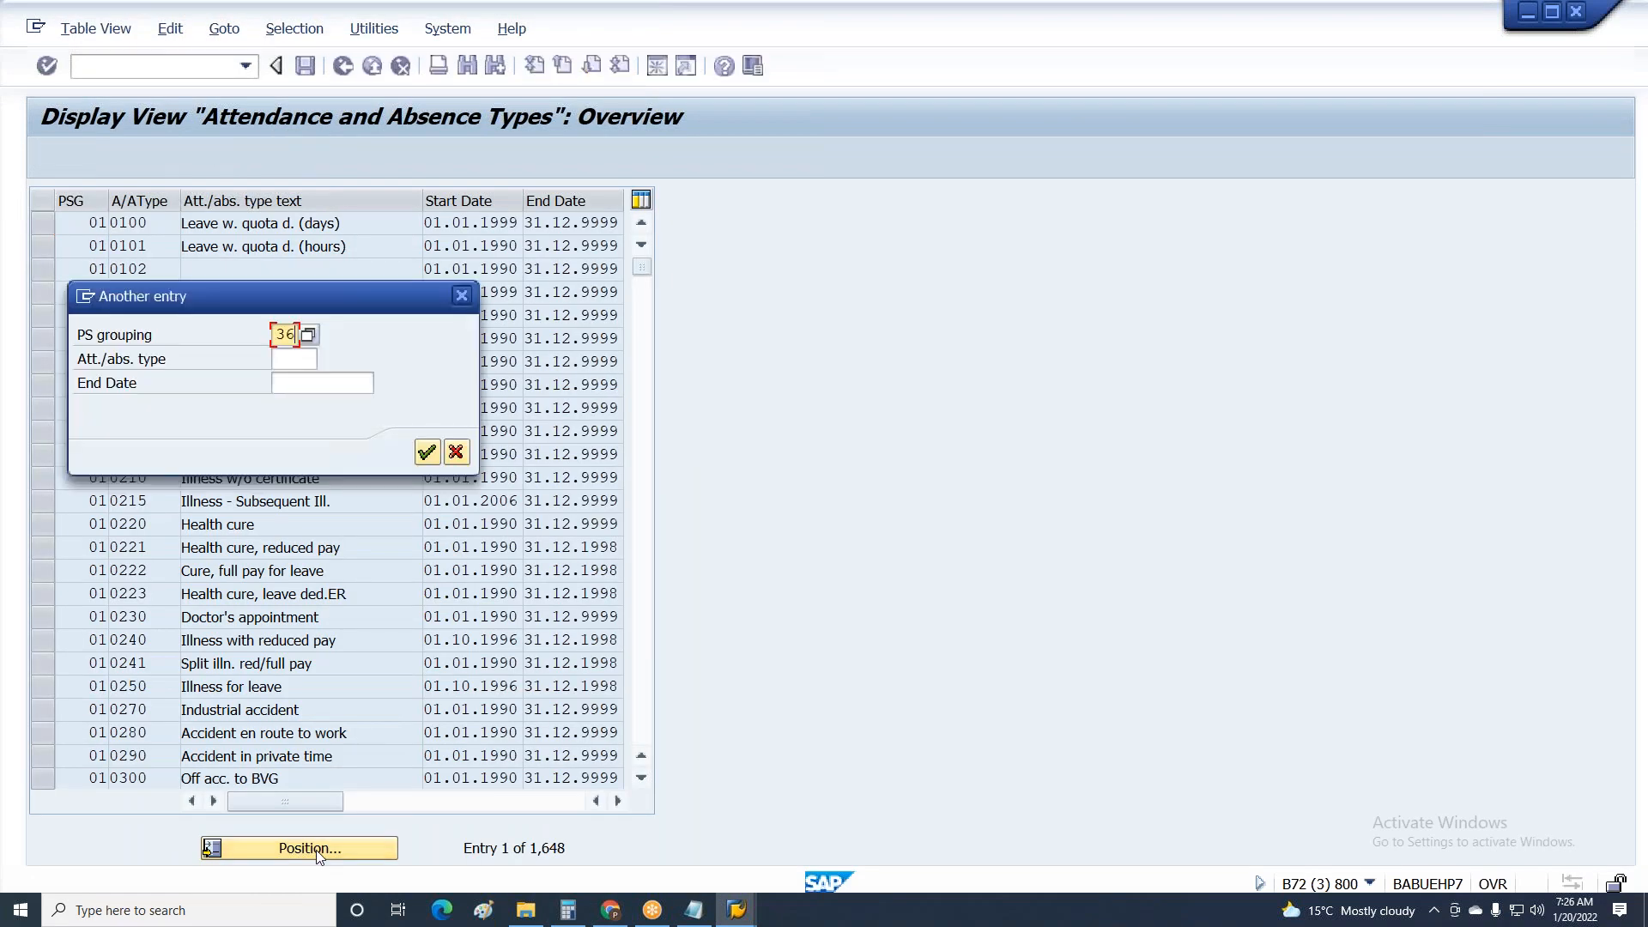
{"action": "type", "text": "35"}
{"action": "key", "text": "Return"}
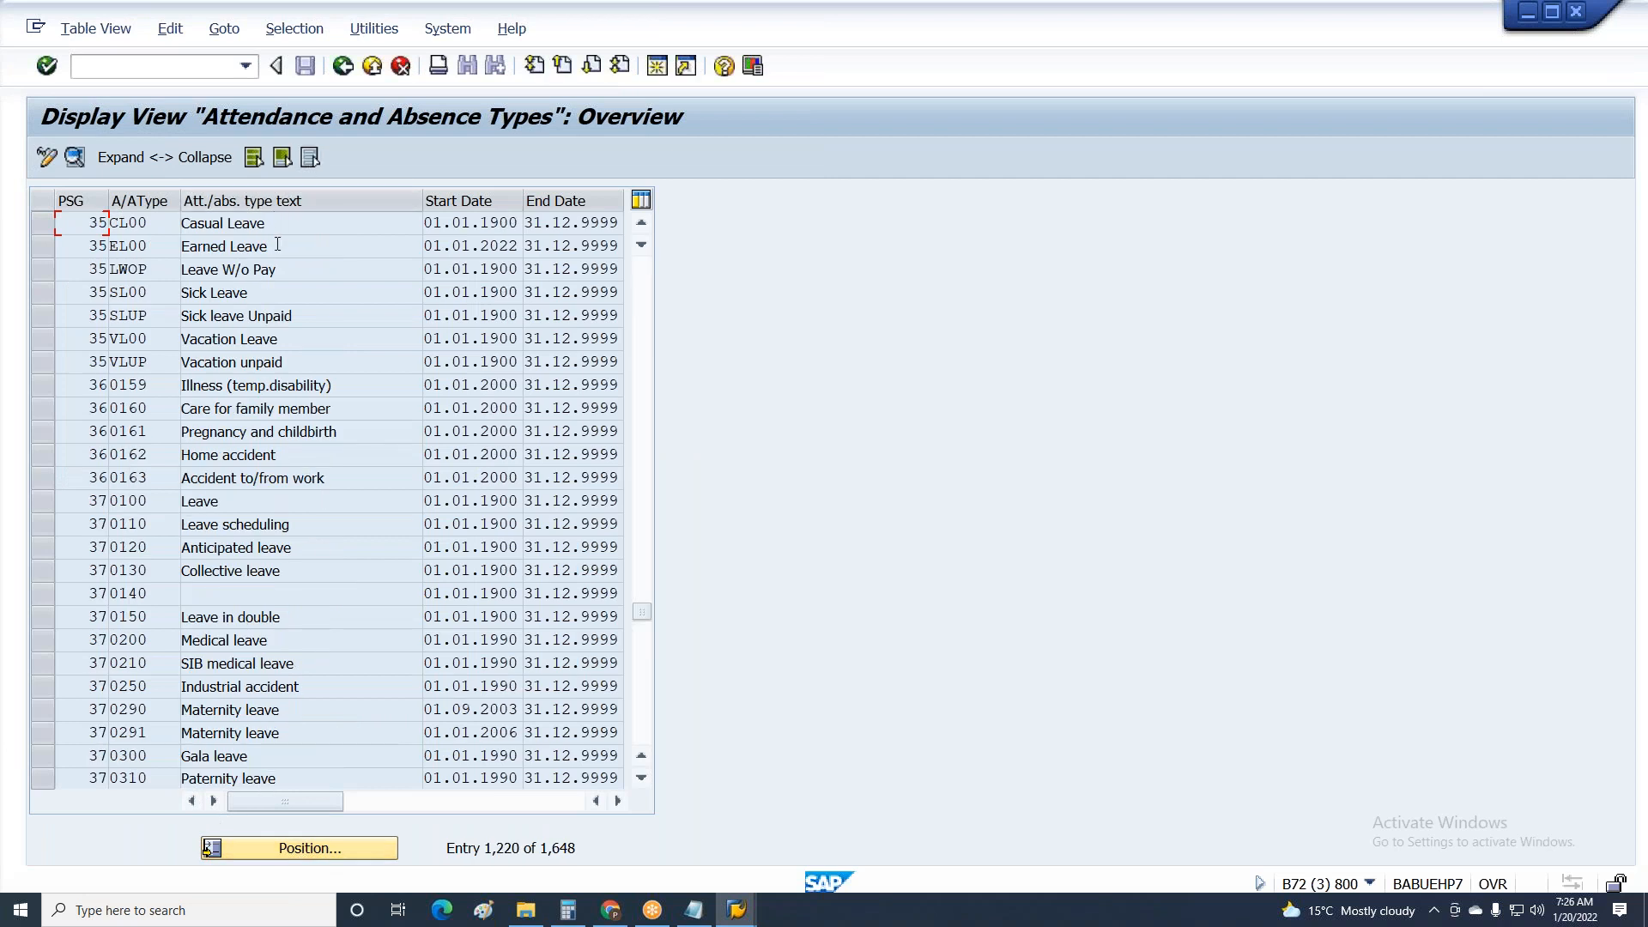
Copy the grouping 35 absence texts from Casual Leave to Vacation unpaid into the long and short texts of wage types 1AB0 to 1AB6.
{"action": "key", "text": "ctrl+y"}
{"action": "left_click_drag", "start_coordinate": [185, 219], "coordinate": [256, 362]}
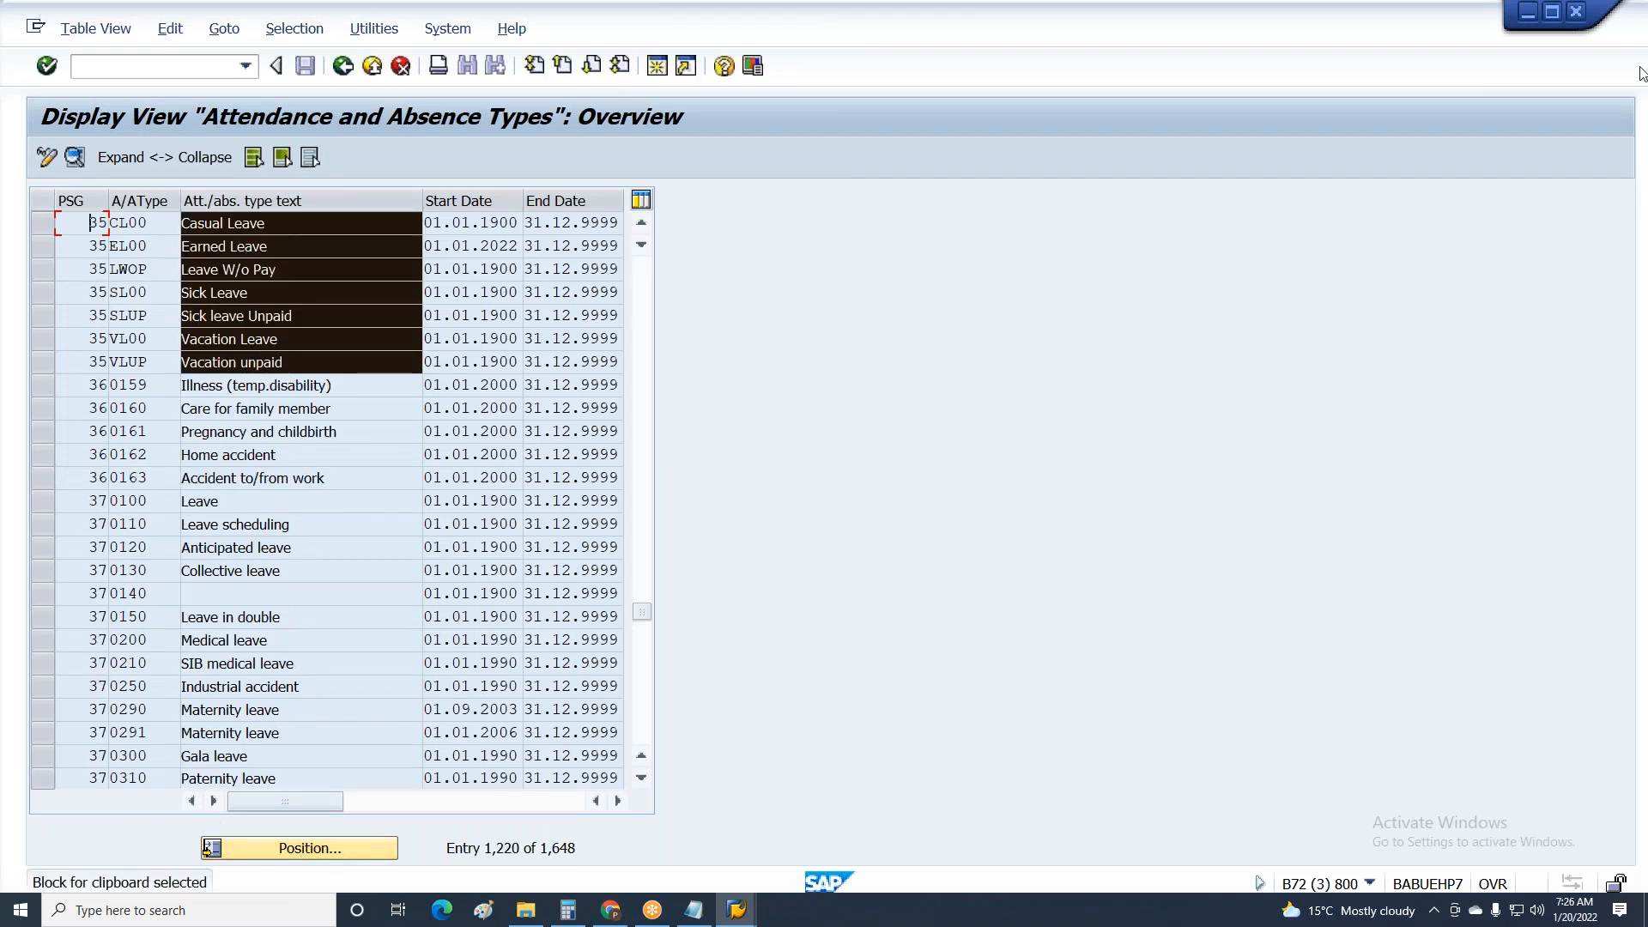
{"action": "key", "text": "ctrl+c"}
{"action": "key", "text": "alt+Tab"}
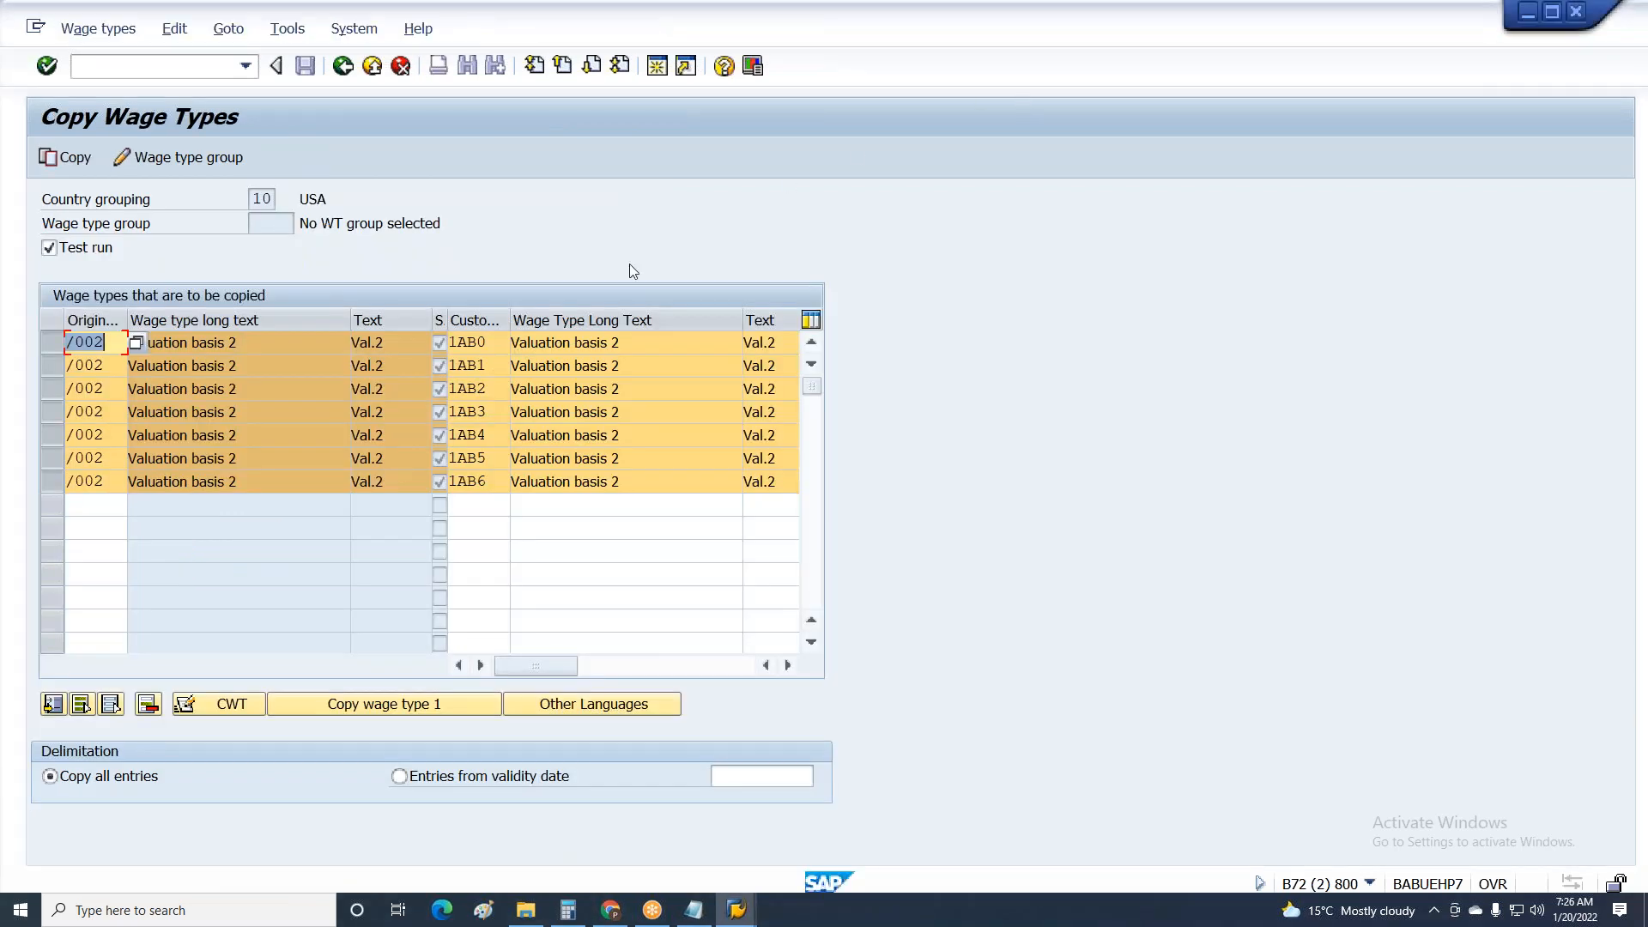
{"action": "key", "text": "ctrl+v"}
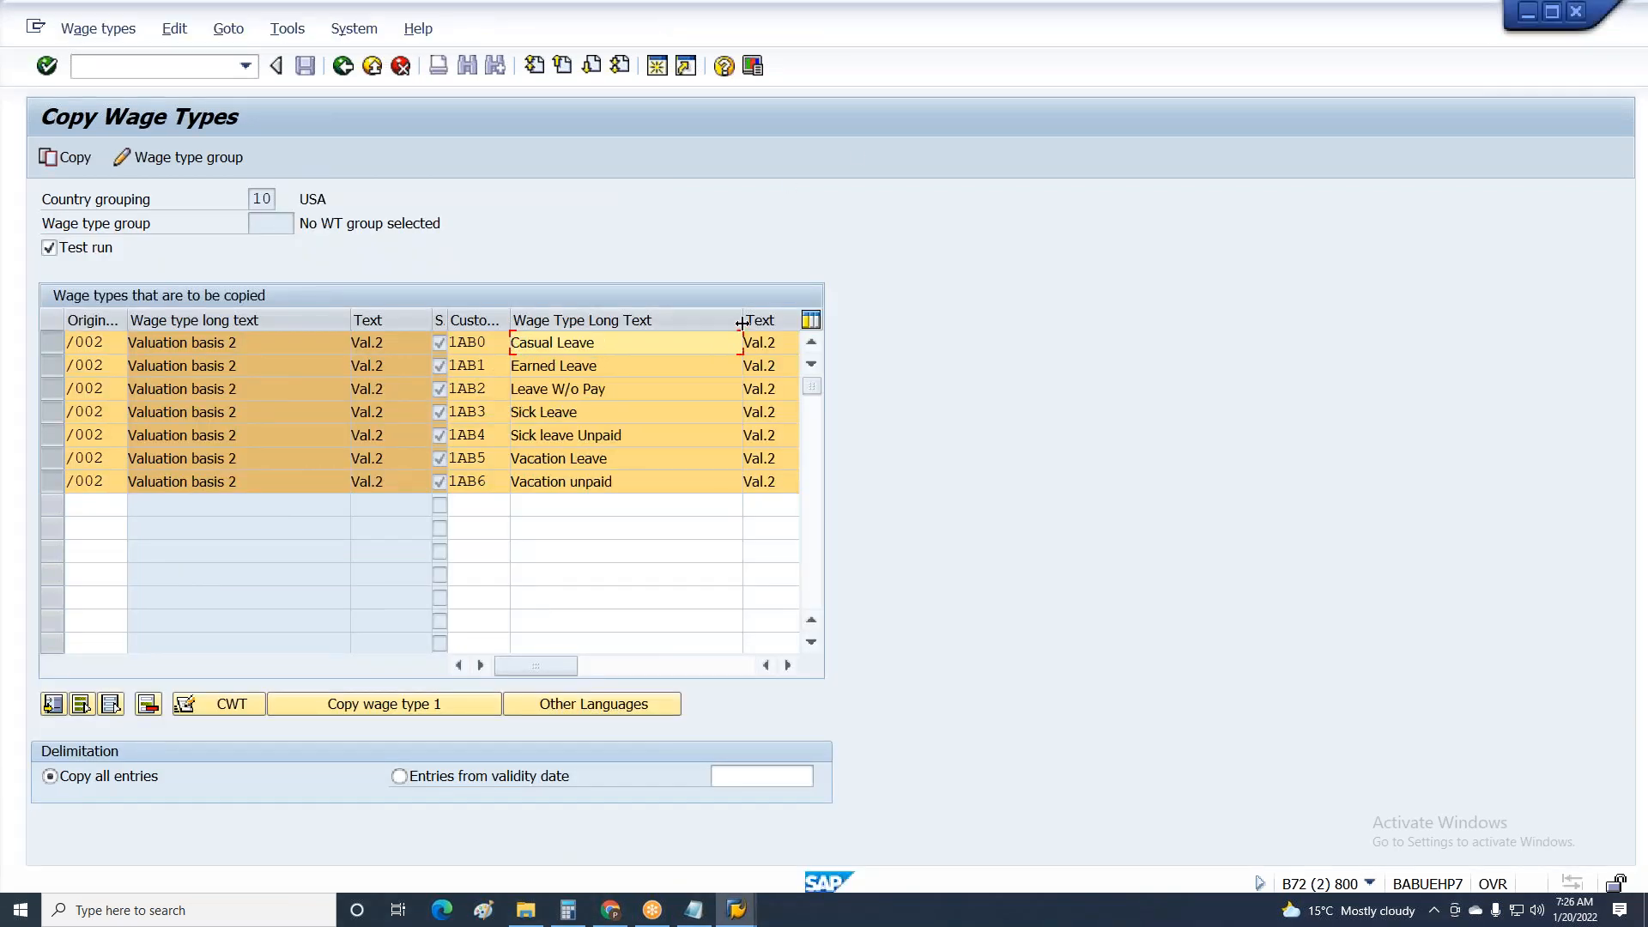
{"action": "key", "text": "Tab"}
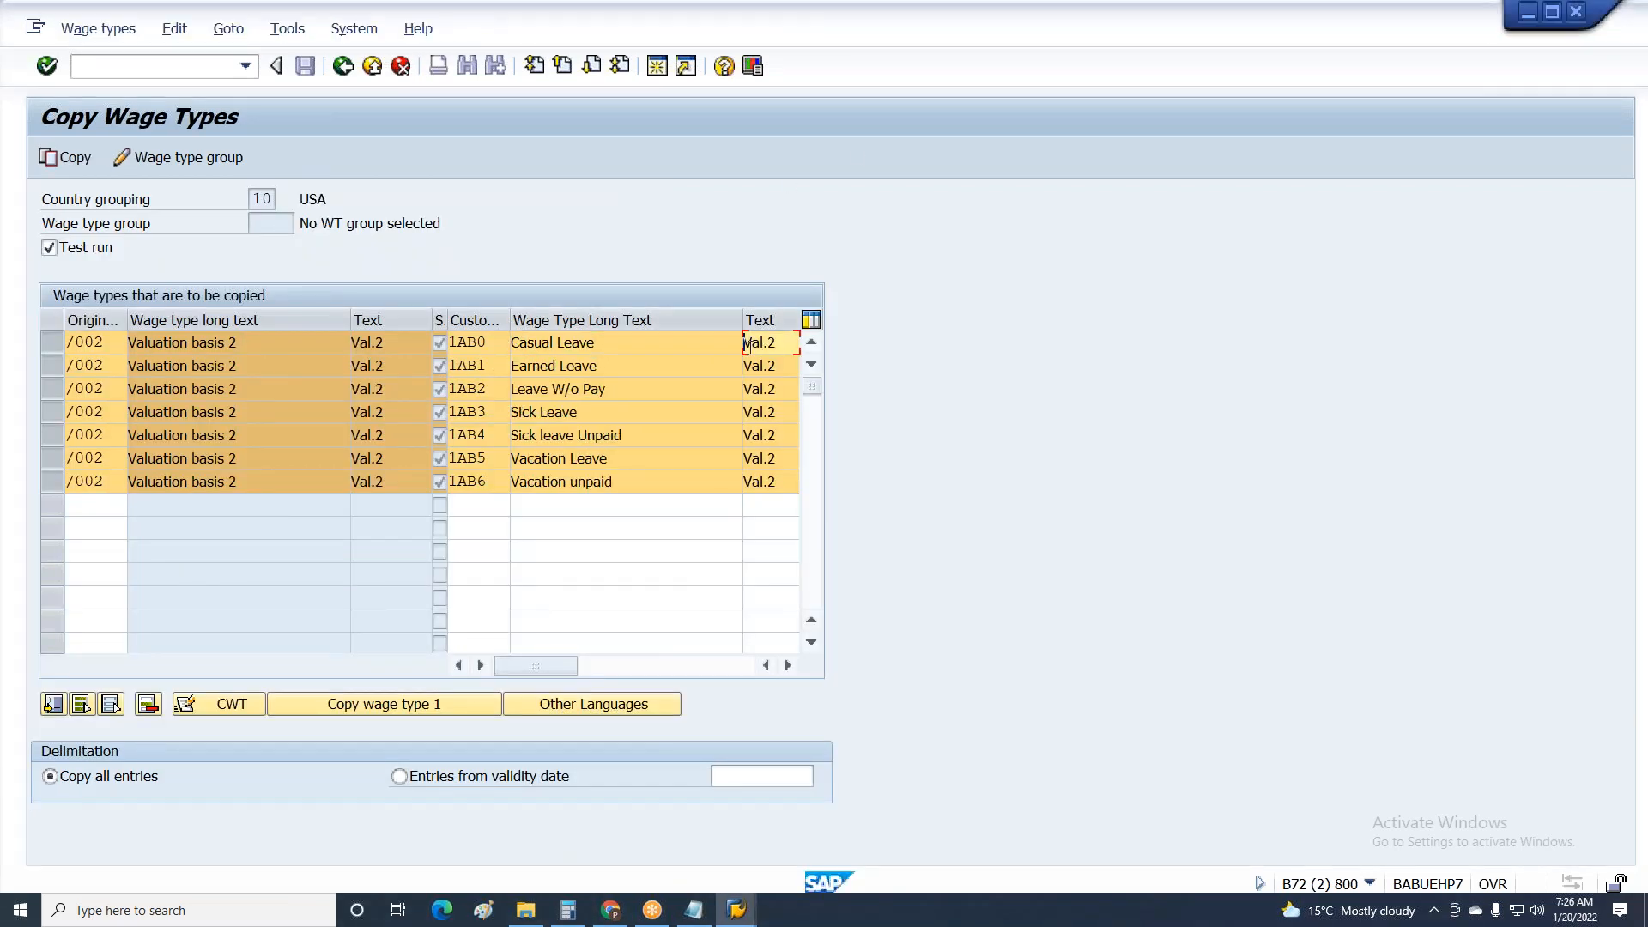
{"action": "key", "text": "ctrl+v"}
{"action": "left_click", "coordinate": [530, 666]}
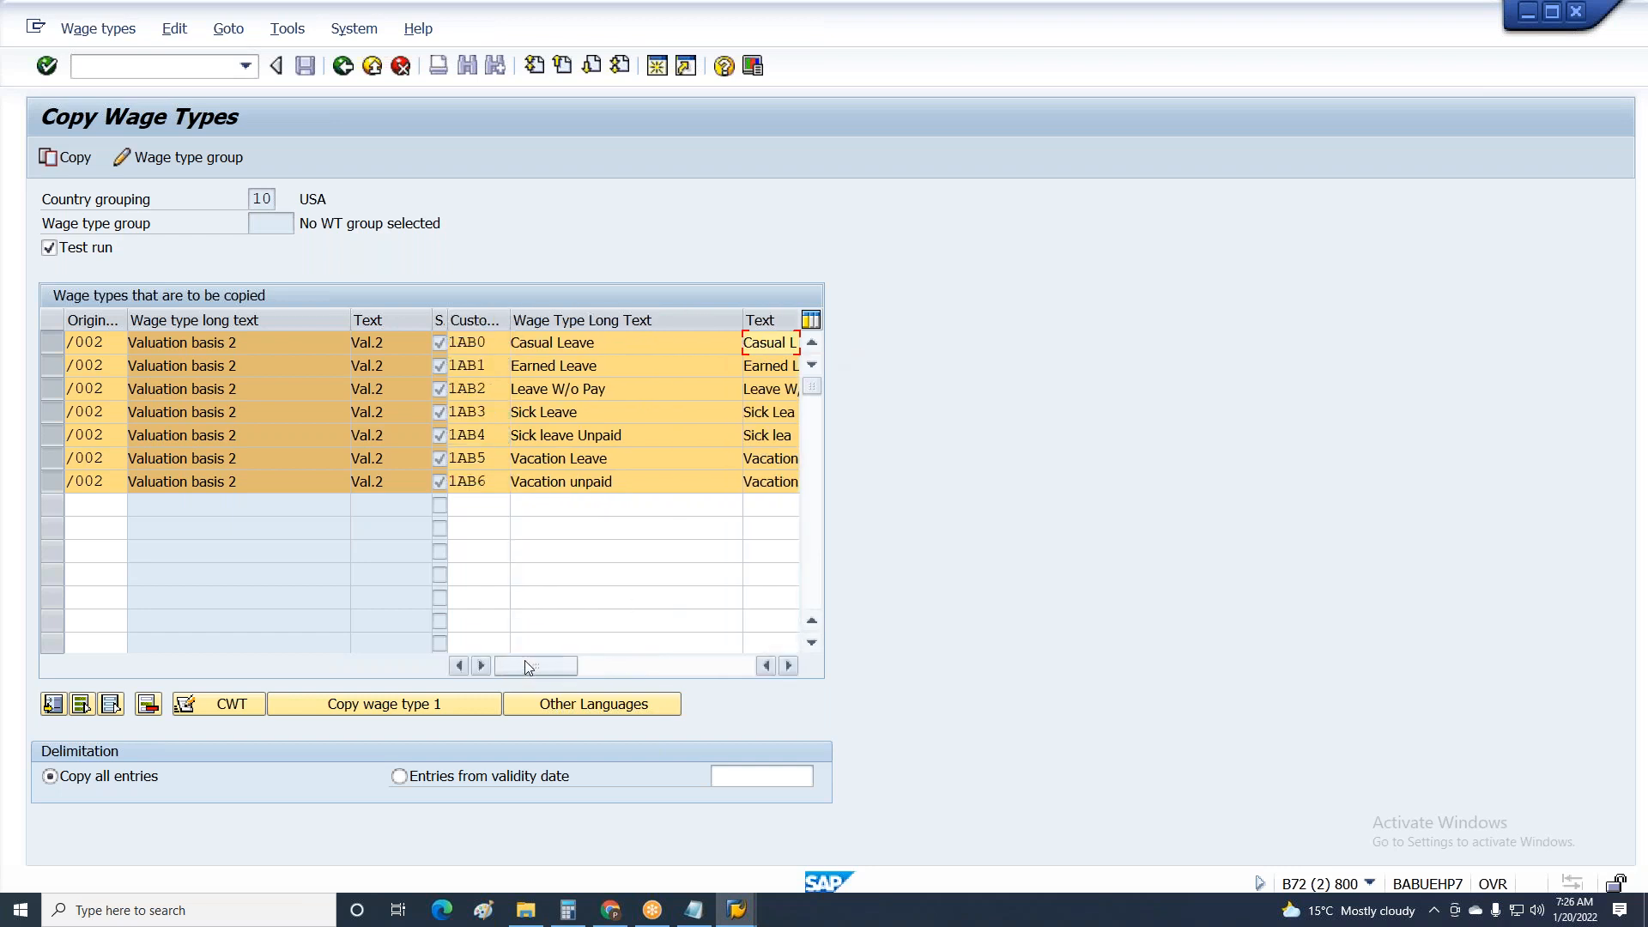
Turn off the test run, copy the seven wage types live, and exit wage type maintenance.
{"action": "left_click", "coordinate": [49, 248]}
{"action": "left_click", "coordinate": [71, 163]}
{"action": "left_click", "coordinate": [427, 381]}
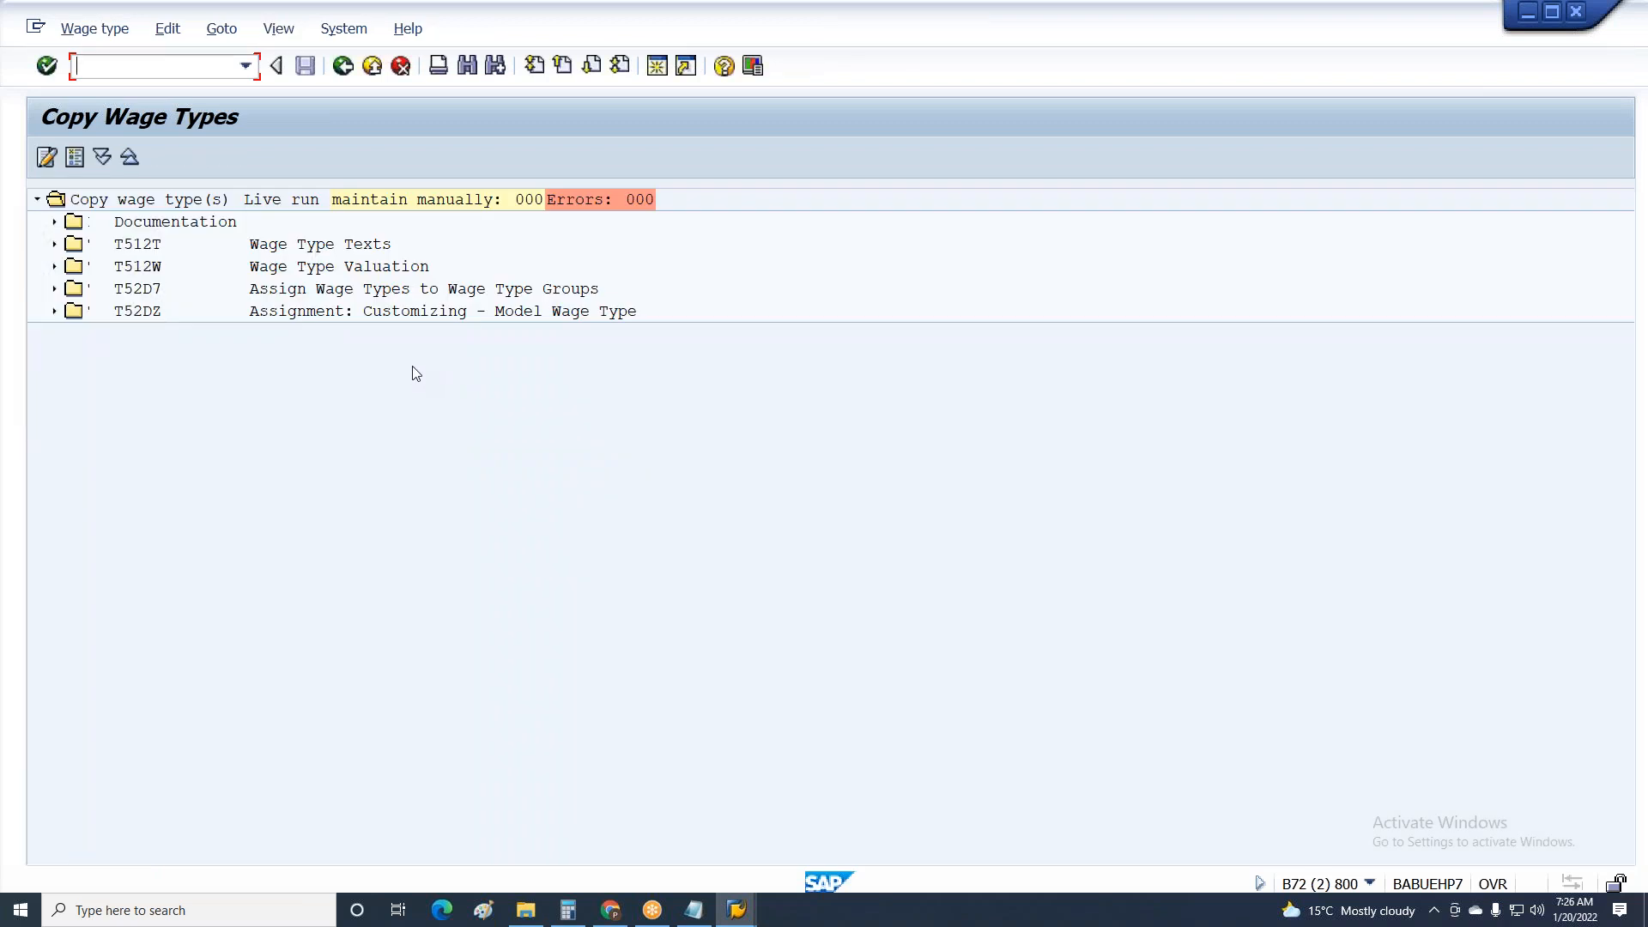
{"action": "key", "text": "F3"}
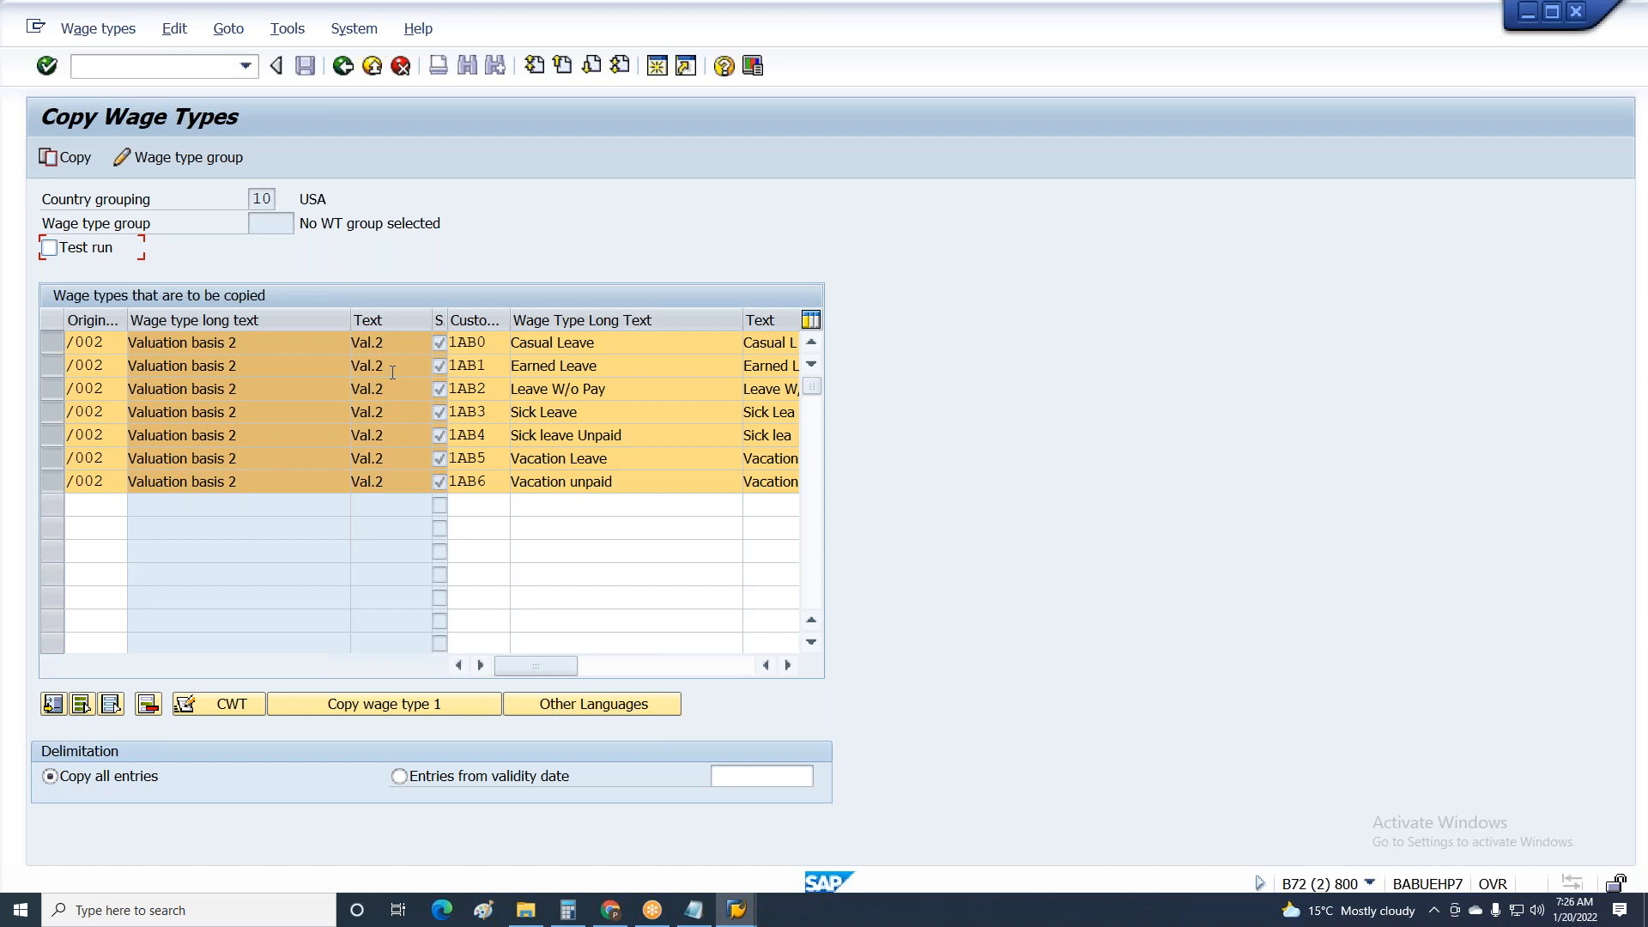
{"action": "key", "text": "F3"}
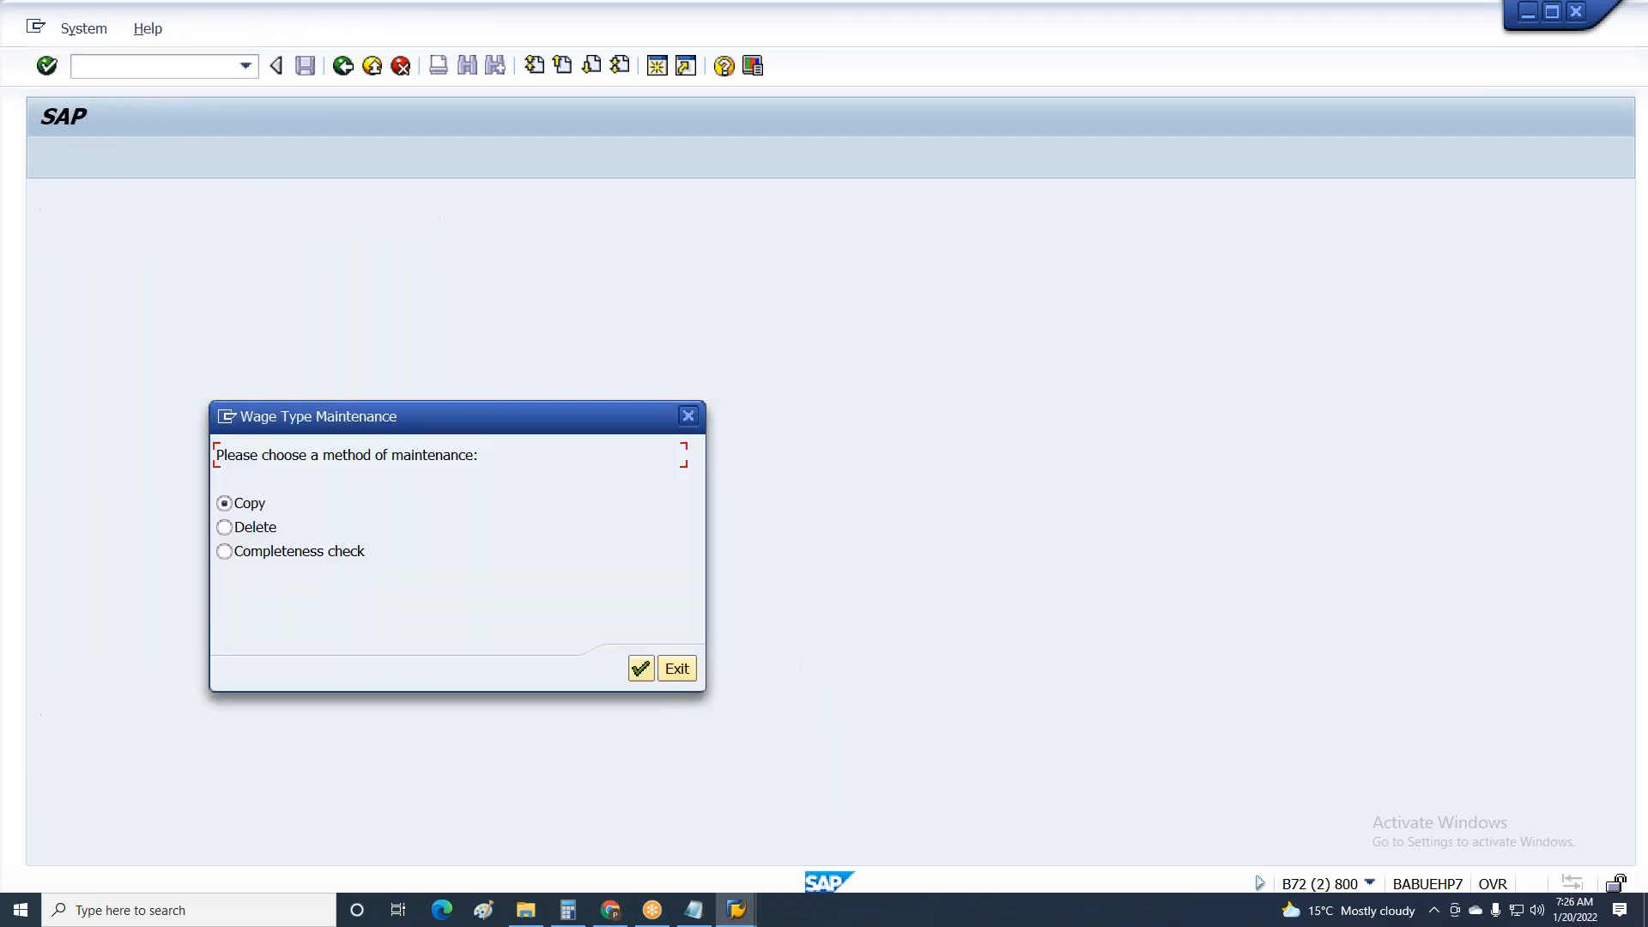
{"action": "left_click", "coordinate": [691, 677]}
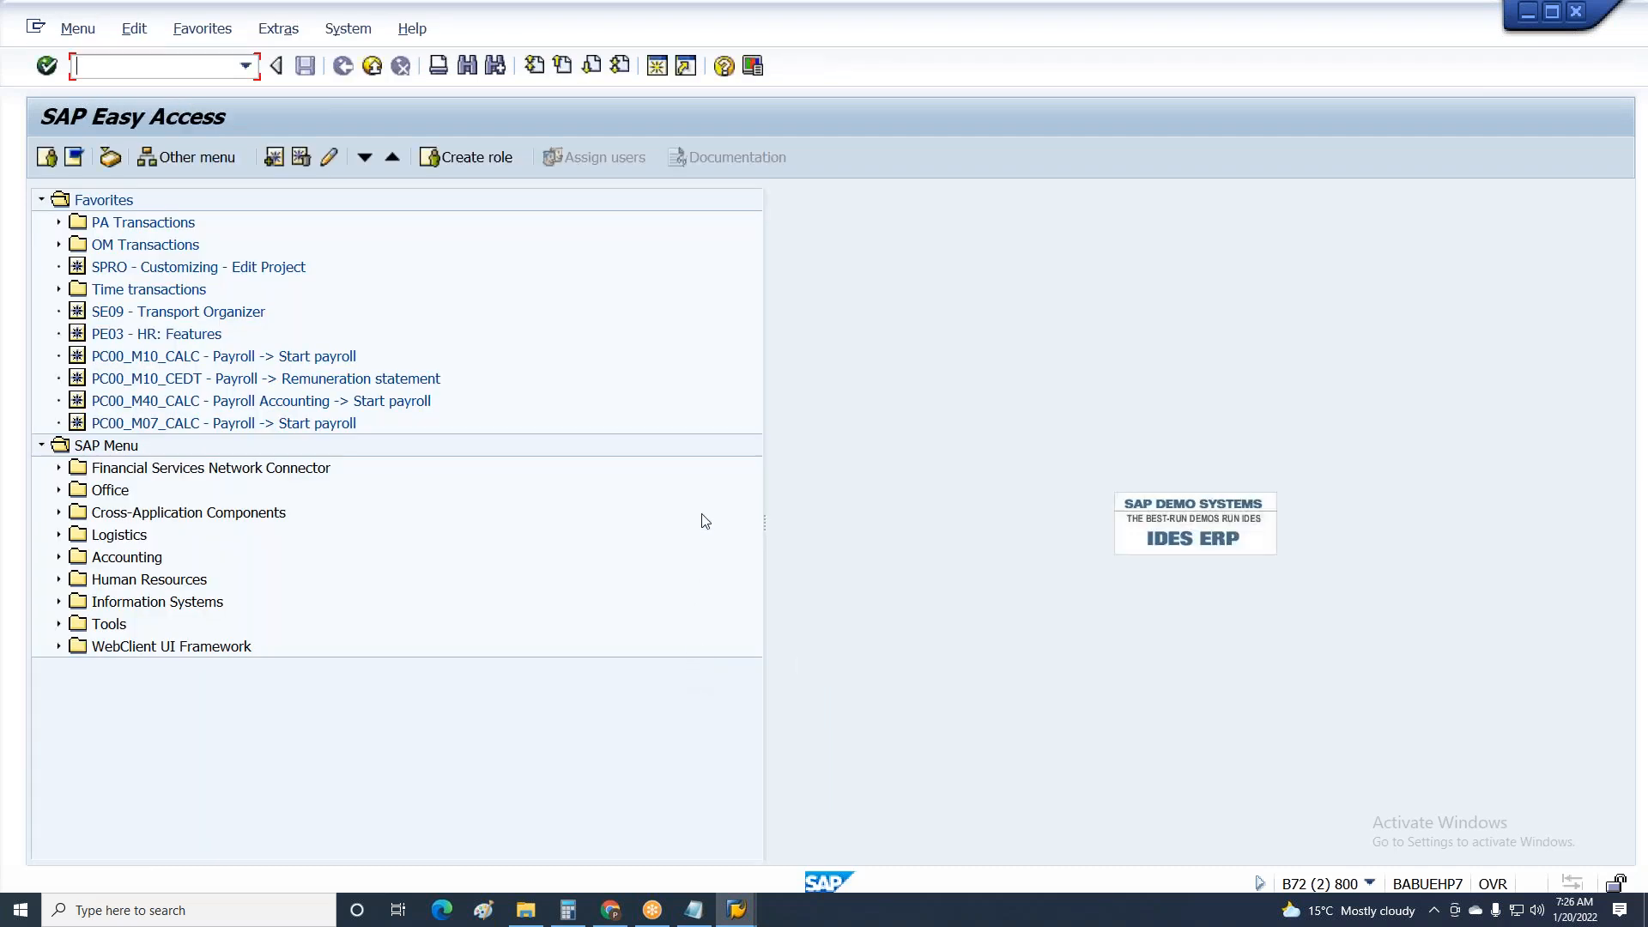
In the Notepad notes, add the line "in 2 ways we can genearte wagetype for absences" below the method1 paragraph.
{"action": "left_click", "coordinate": [693, 910]}
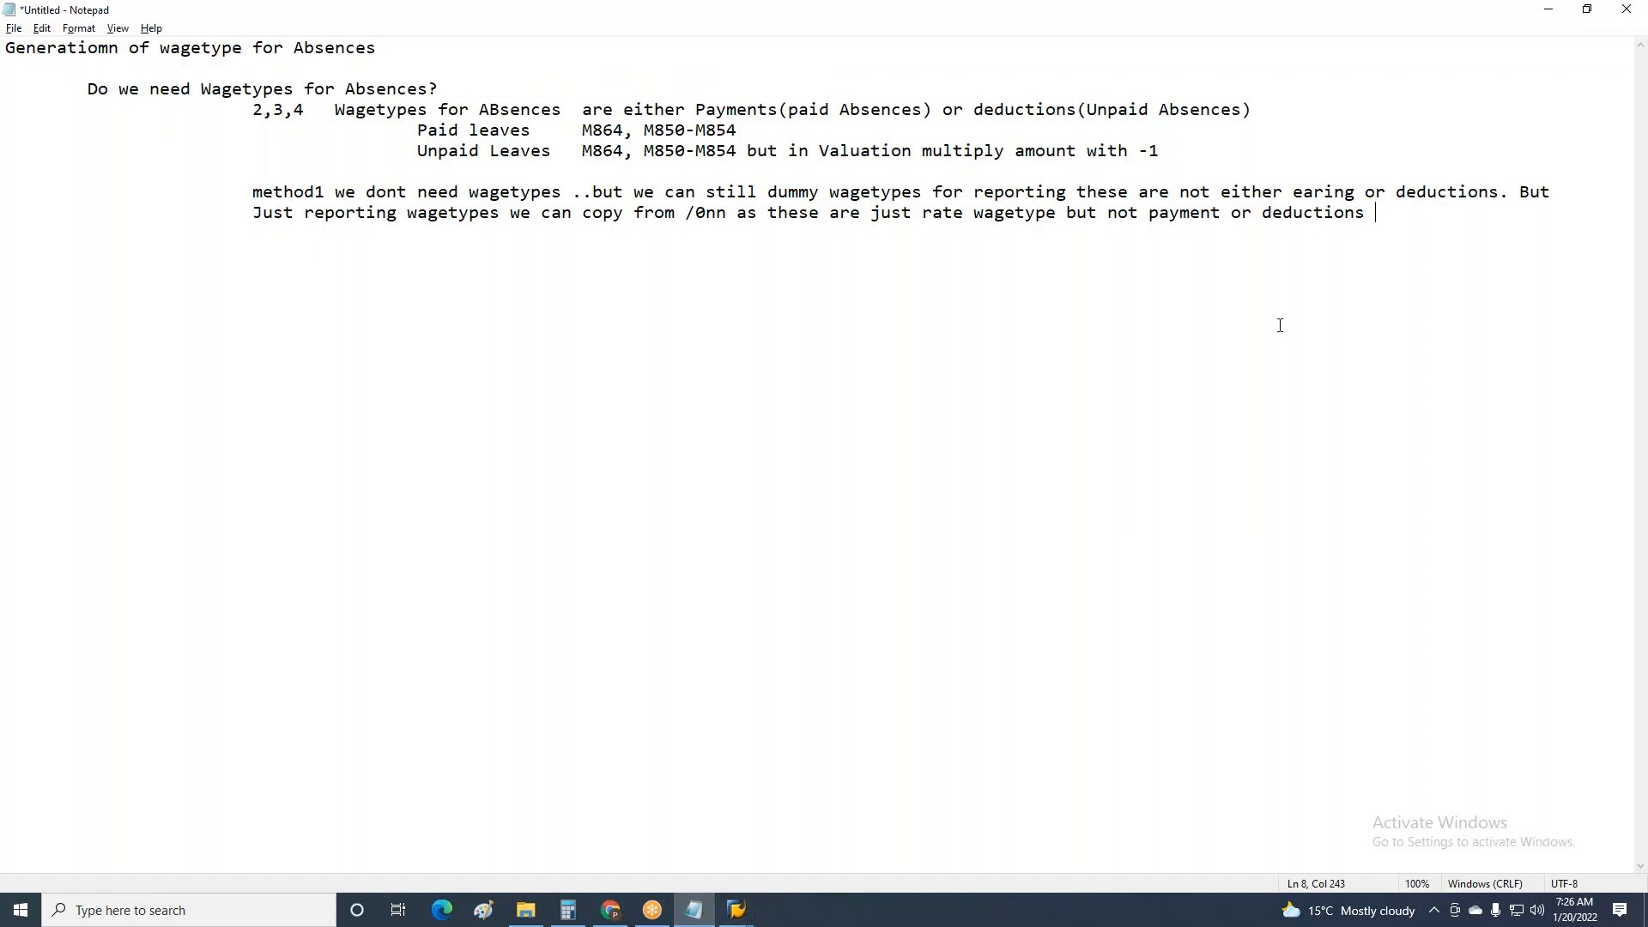
{"action": "key", "text": "Return"}
{"action": "key", "text": "Return"}
{"action": "type", "text": "in2 wag"}
{"action": "key", "text": "BackSpace"}
{"action": "type", "text": "y"}
{"action": "key", "text": "Right"}
{"action": "type", "text": "s we can genearte"}
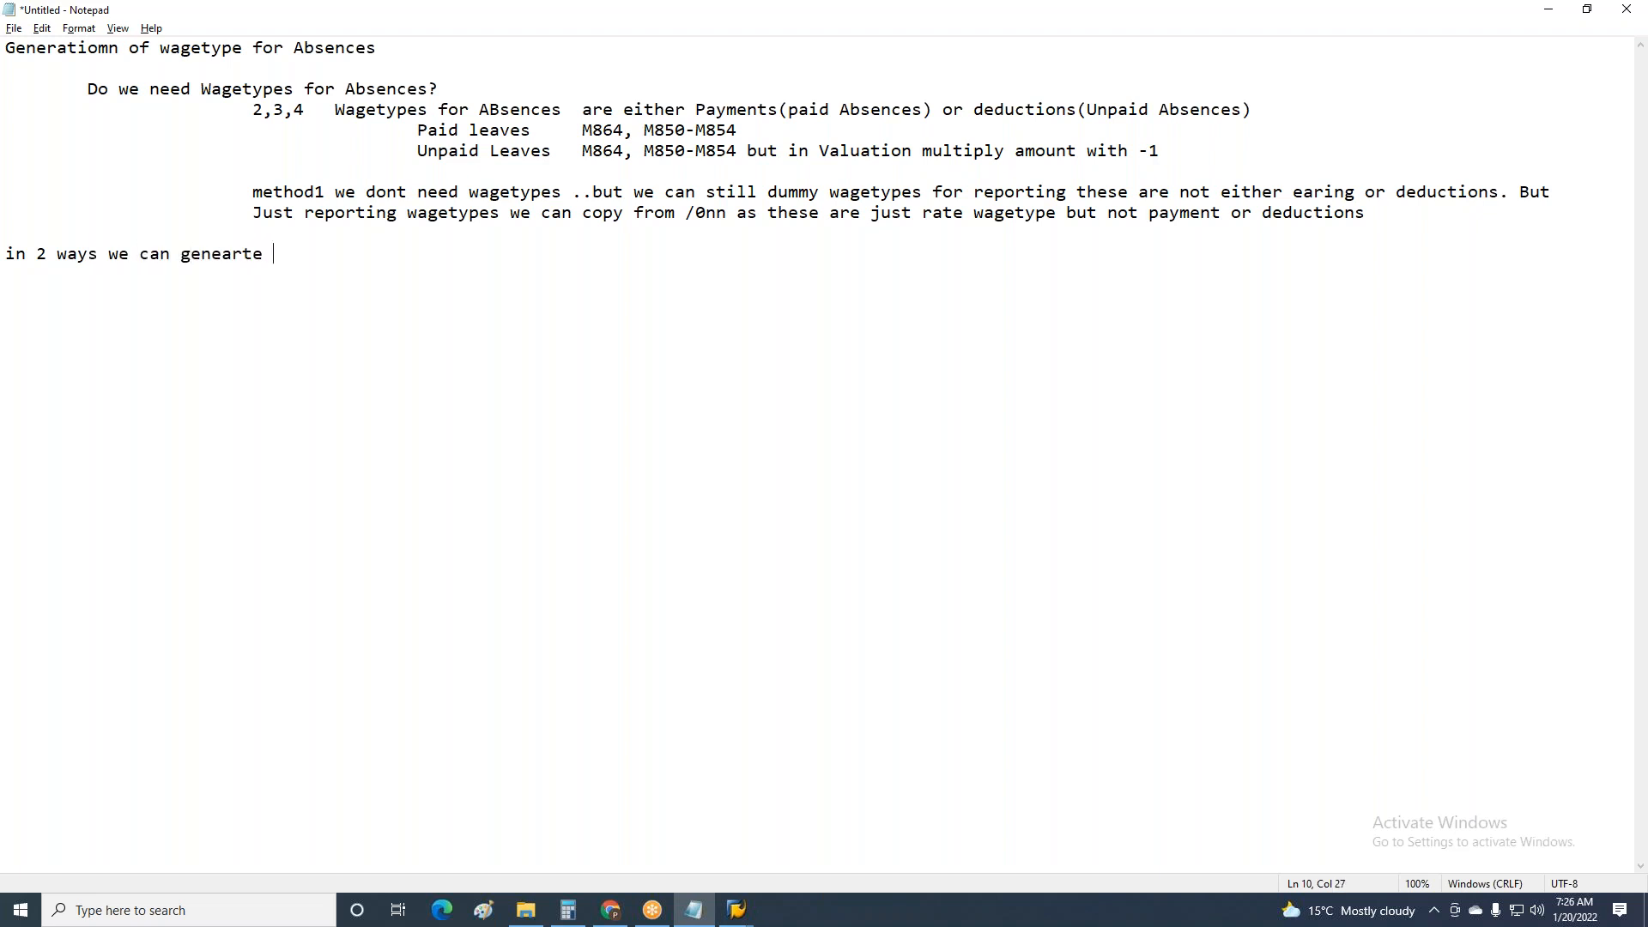
{"action": "type", "text": " wagetype for"}
{"action": "key", "text": "BackSpace"}
{"action": "type", "text": "or absence"}
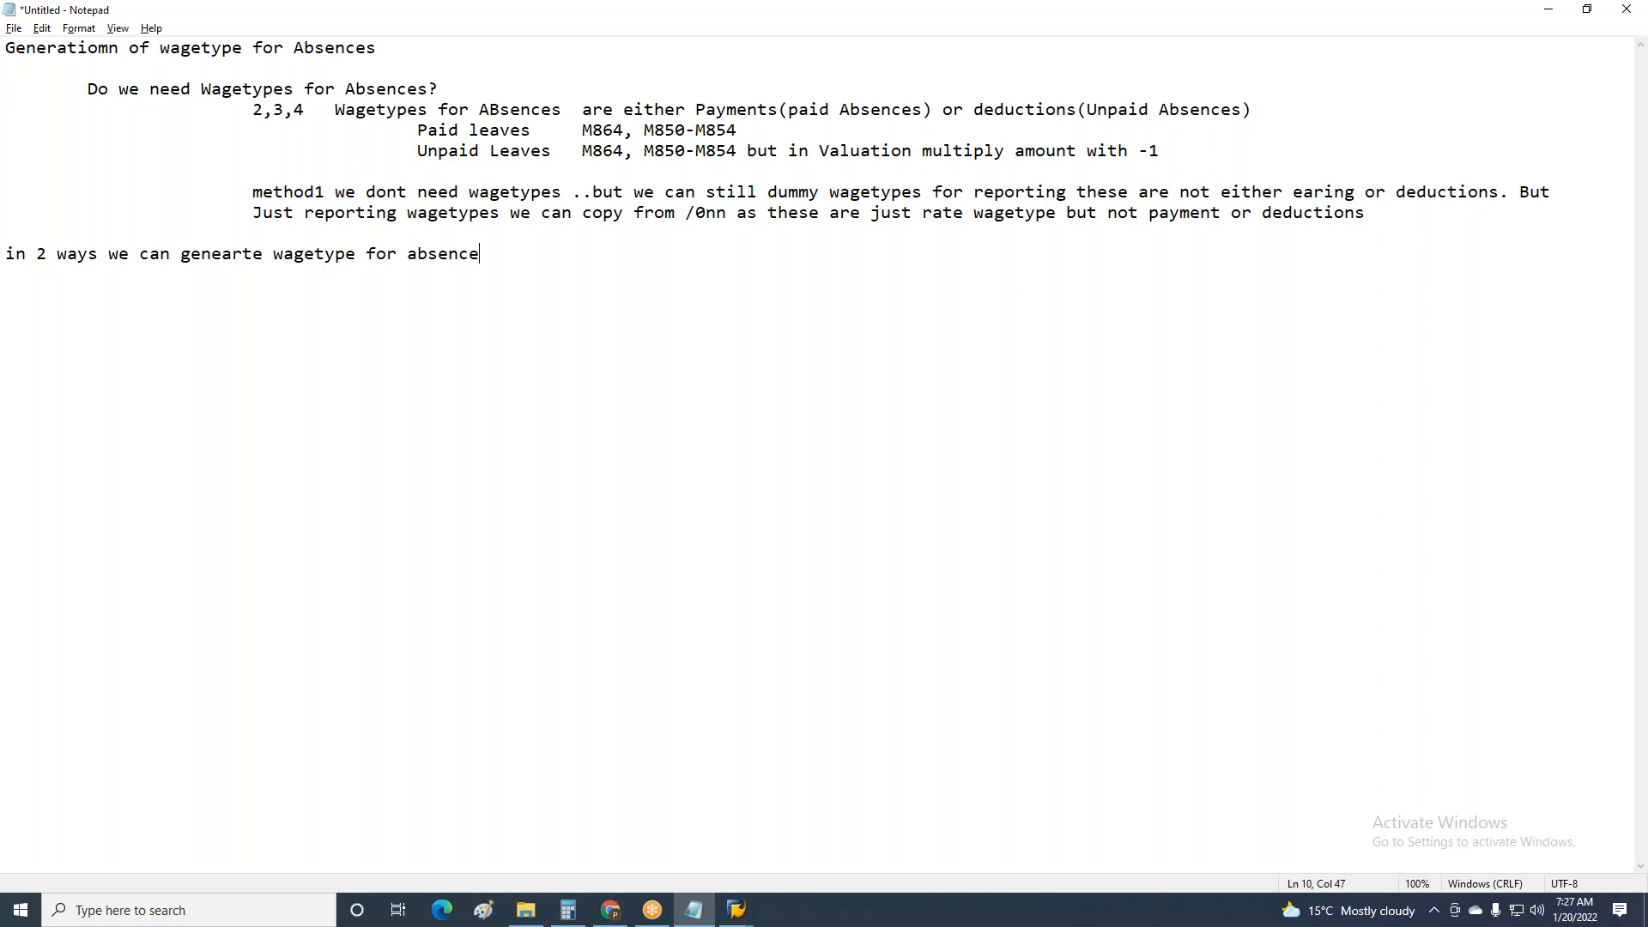
{"action": "type", "text": "s"}
{"action": "key", "text": "Return"}
List the two ways as indented lines reading "using PCR" and "Using table T554S ( must be used)".
{"action": "type", "text": "using PCR"}
{"action": "key", "text": "Return"}
{"action": "key", "text": "Tab"}
{"action": "type", "text": "Usingh"}
{"action": "key", "text": "BackSpace"}
{"action": "type", "text": "table T55"}
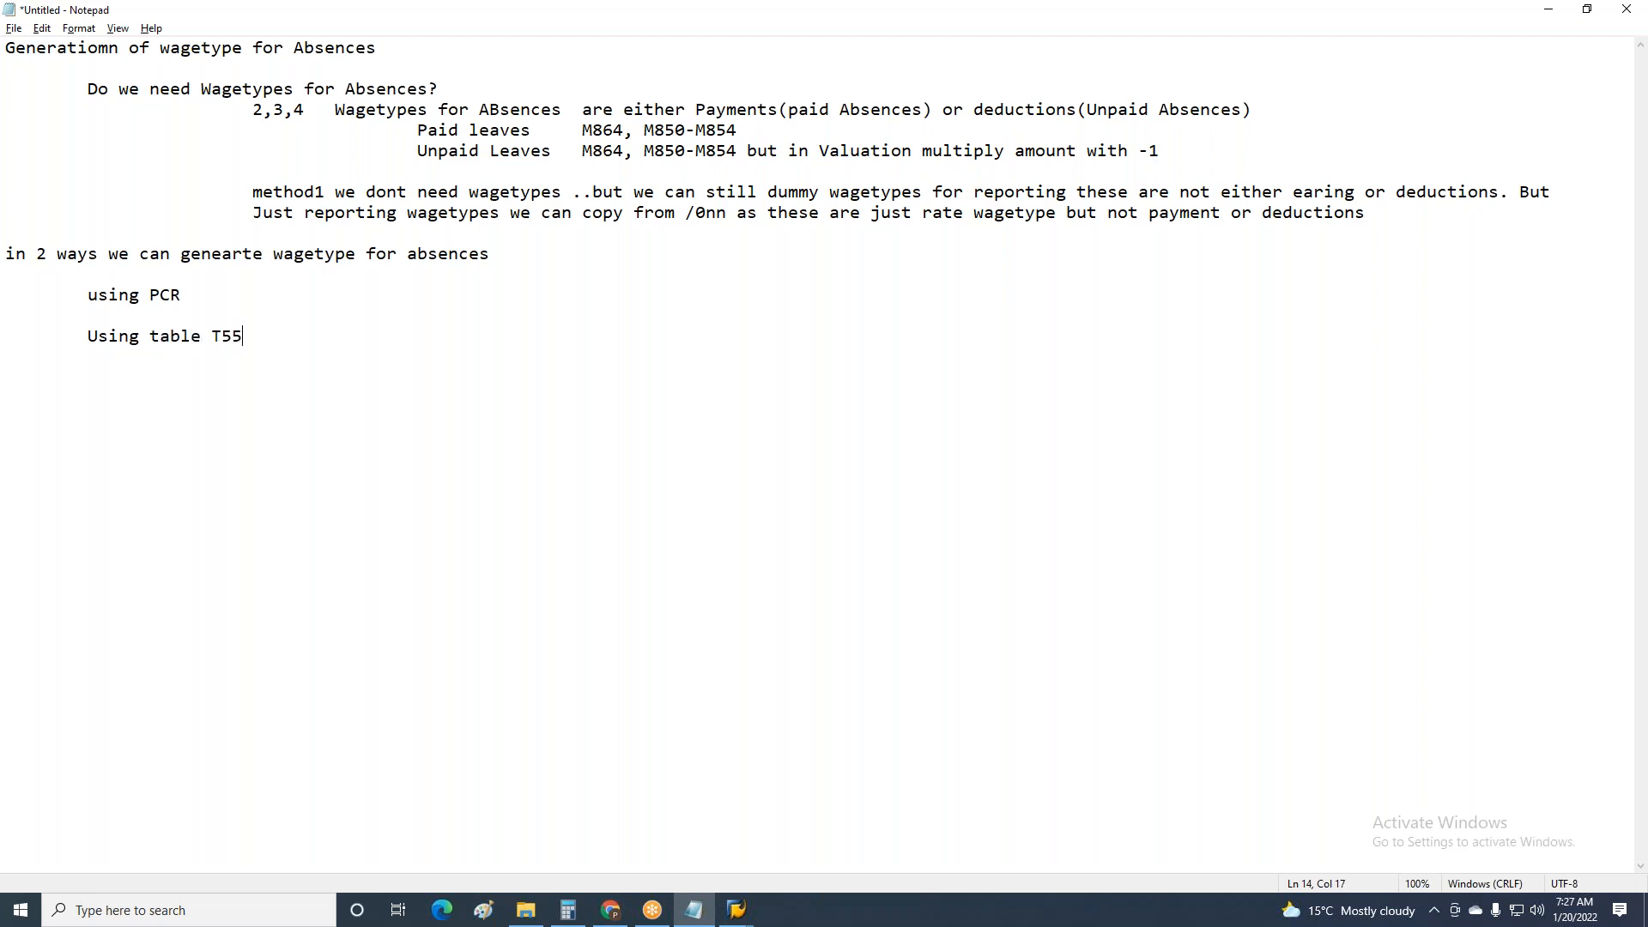
{"action": "type", "text": "4S ("}
{"action": "type", "text": " i"}
{"action": "key", "text": "BackSpace"}
{"action": "type", "text": "must be used"}
Append "( not recomended)" to the "using PCR" line and highlight that line.
{"action": "left_click", "coordinate": [201, 303]}
{"action": "type", "text": "( re"}
{"action": "key", "text": "BackSpace"}
{"action": "key", "text": "BackSpace"}
{"action": "type", "text": "not reco"}
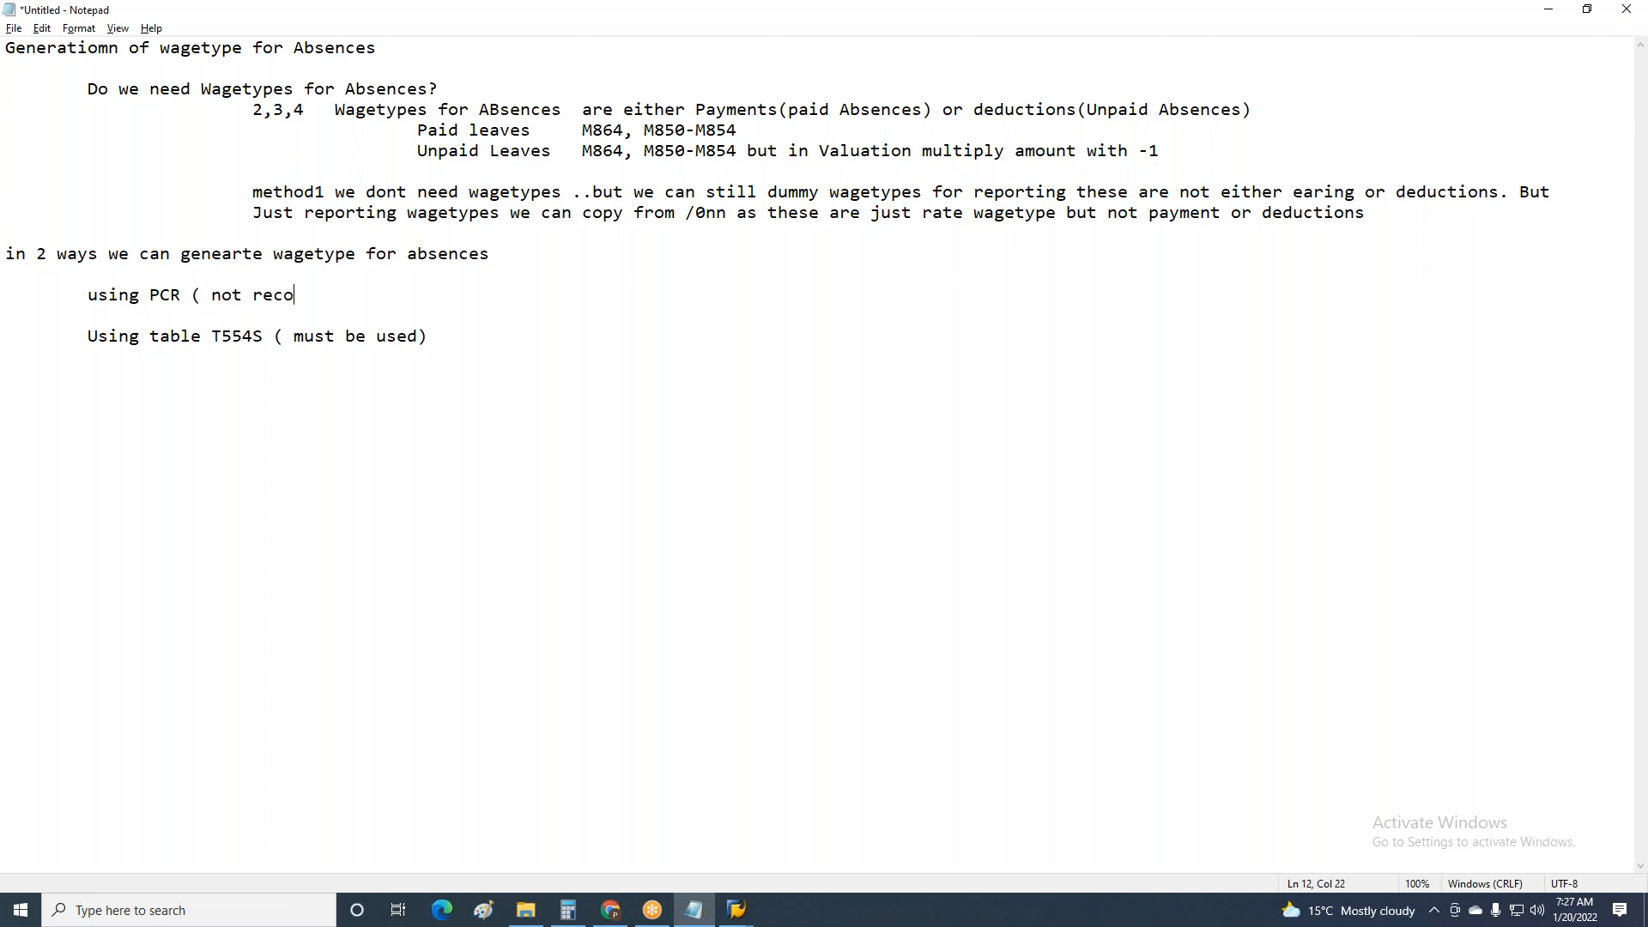
{"action": "type", "text": "mended )"}
{"action": "left_click_drag", "start_coordinate": [369, 295], "coordinate": [8, 298]}
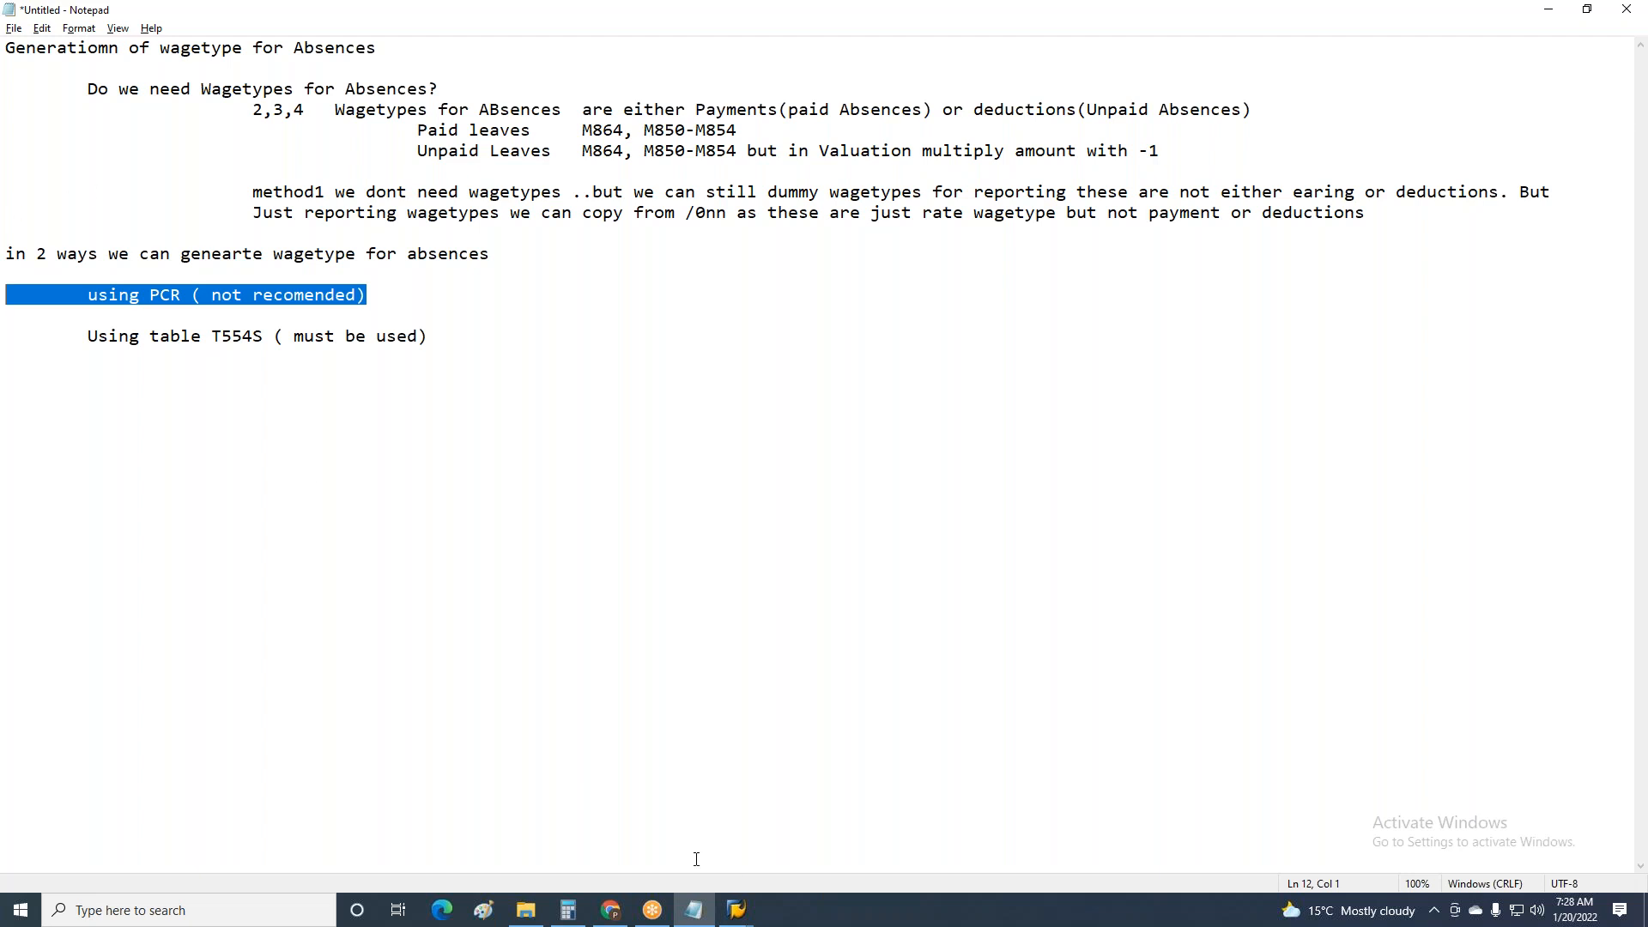
Switch to the free SAP session, start transaction PE02, and create personnel calculation rule ZQA1.
{"action": "left_click", "coordinate": [736, 910]}
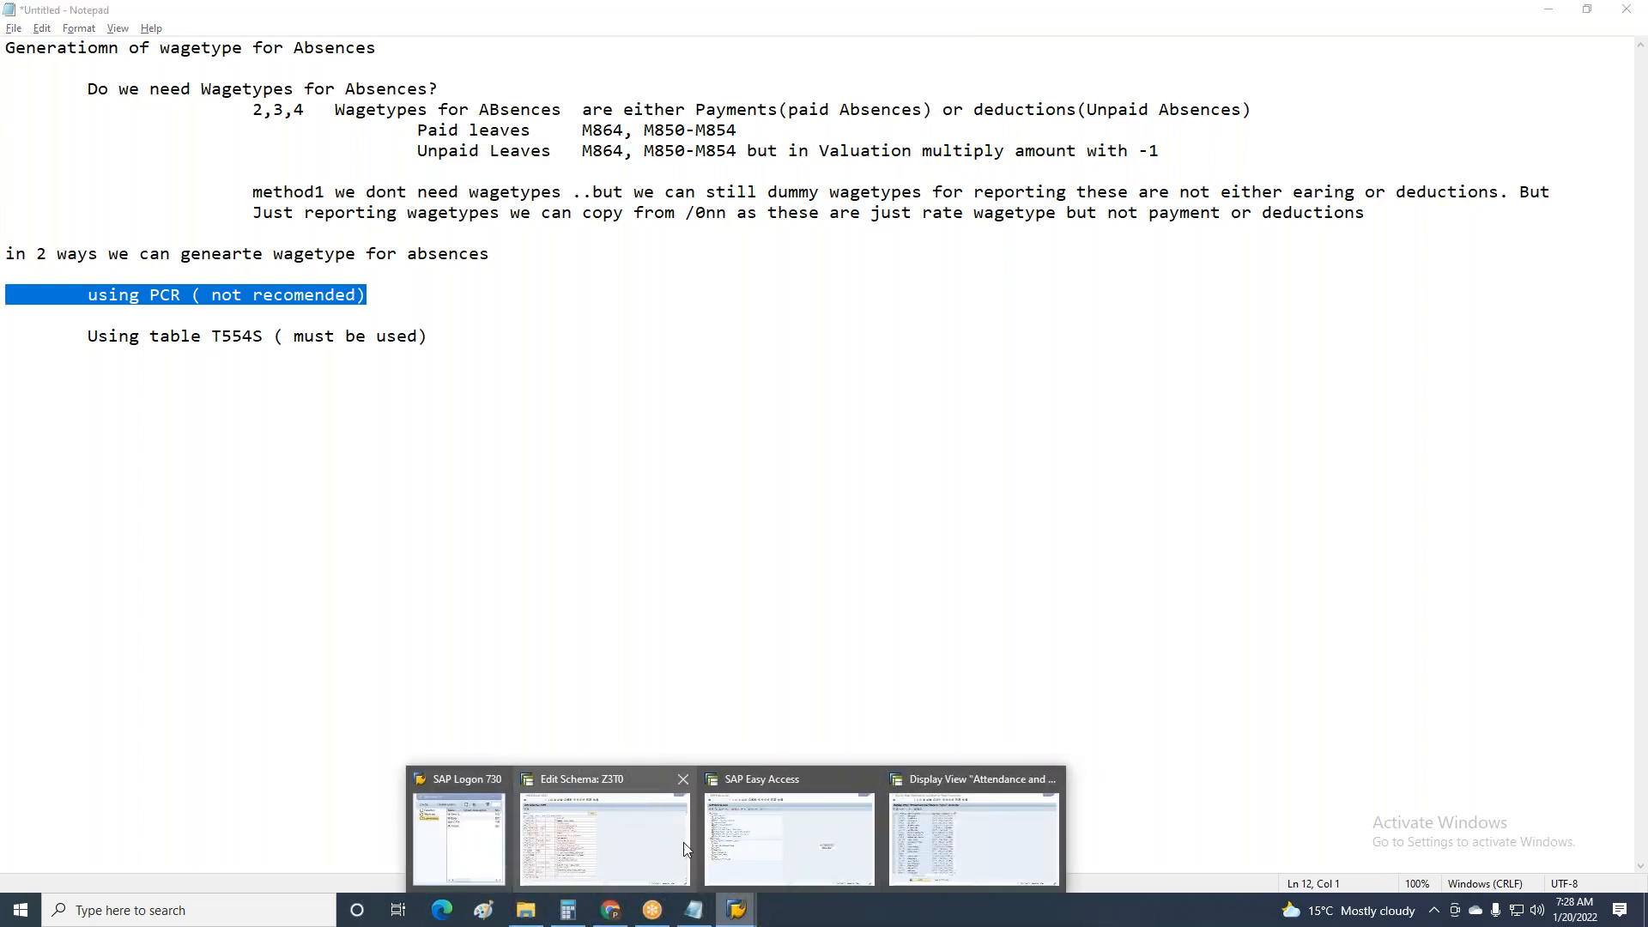
{"action": "left_click", "coordinate": [788, 846]}
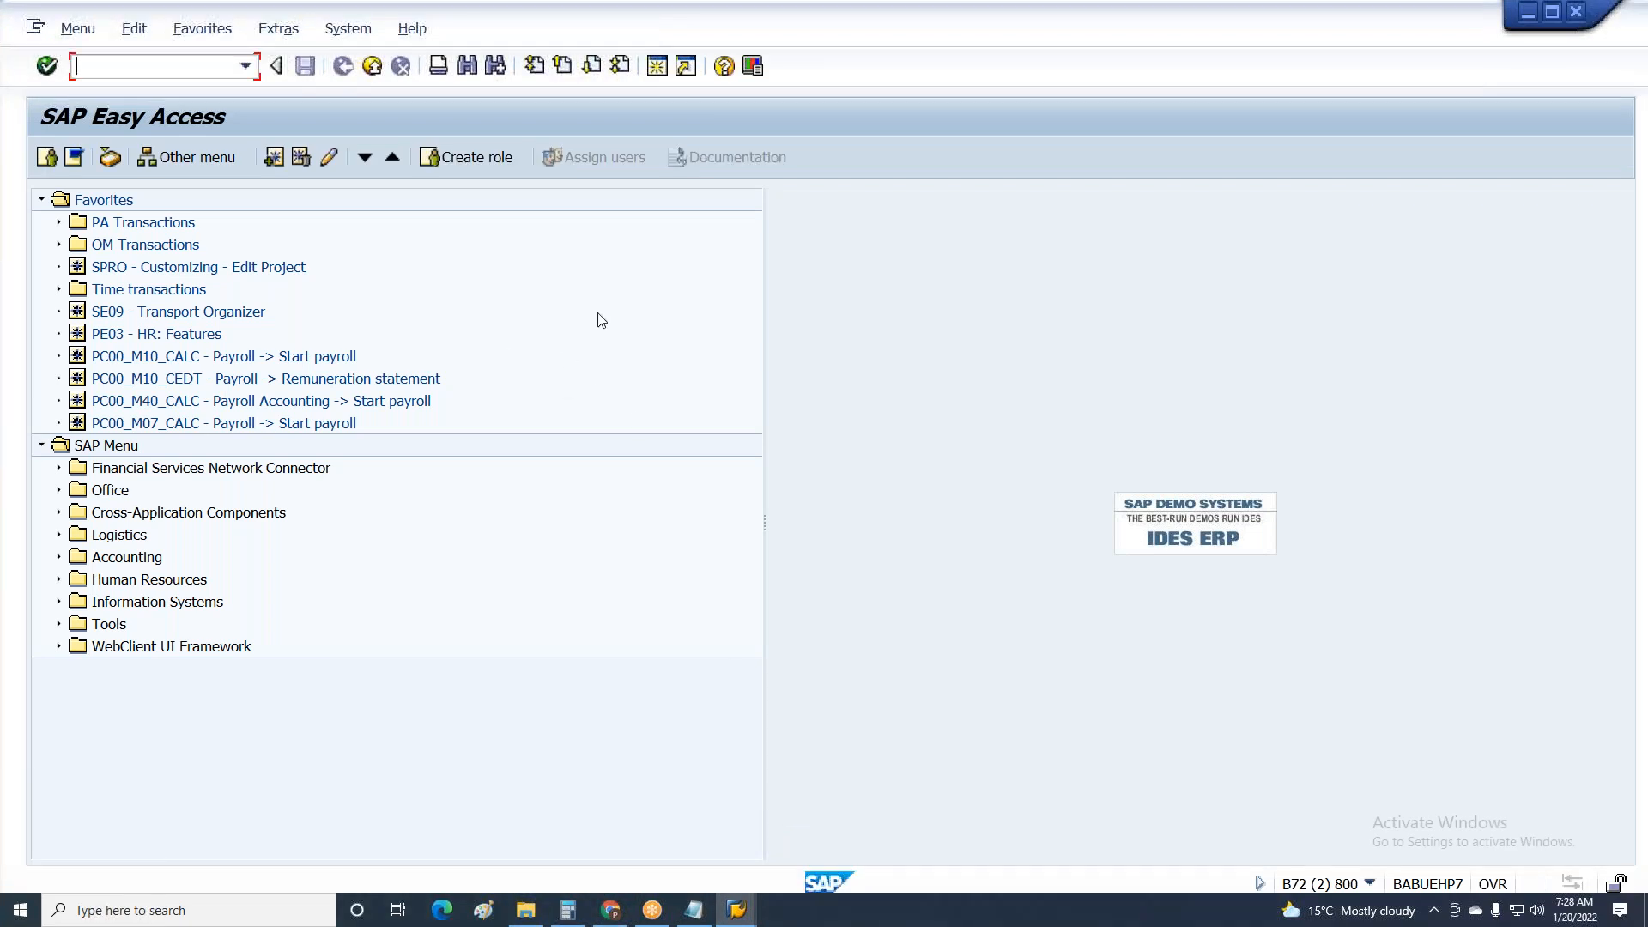
{"action": "type", "text": "pe02"}
{"action": "key", "text": "Return"}
{"action": "left_click", "coordinate": [161, 247]}
{"action": "left_click", "coordinate": [179, 267]}
{"action": "left_click_drag", "start_coordinate": [167, 247], "coordinate": [191, 245]}
{"action": "type", "text": "A1"}
{"action": "key", "text": "Return"}
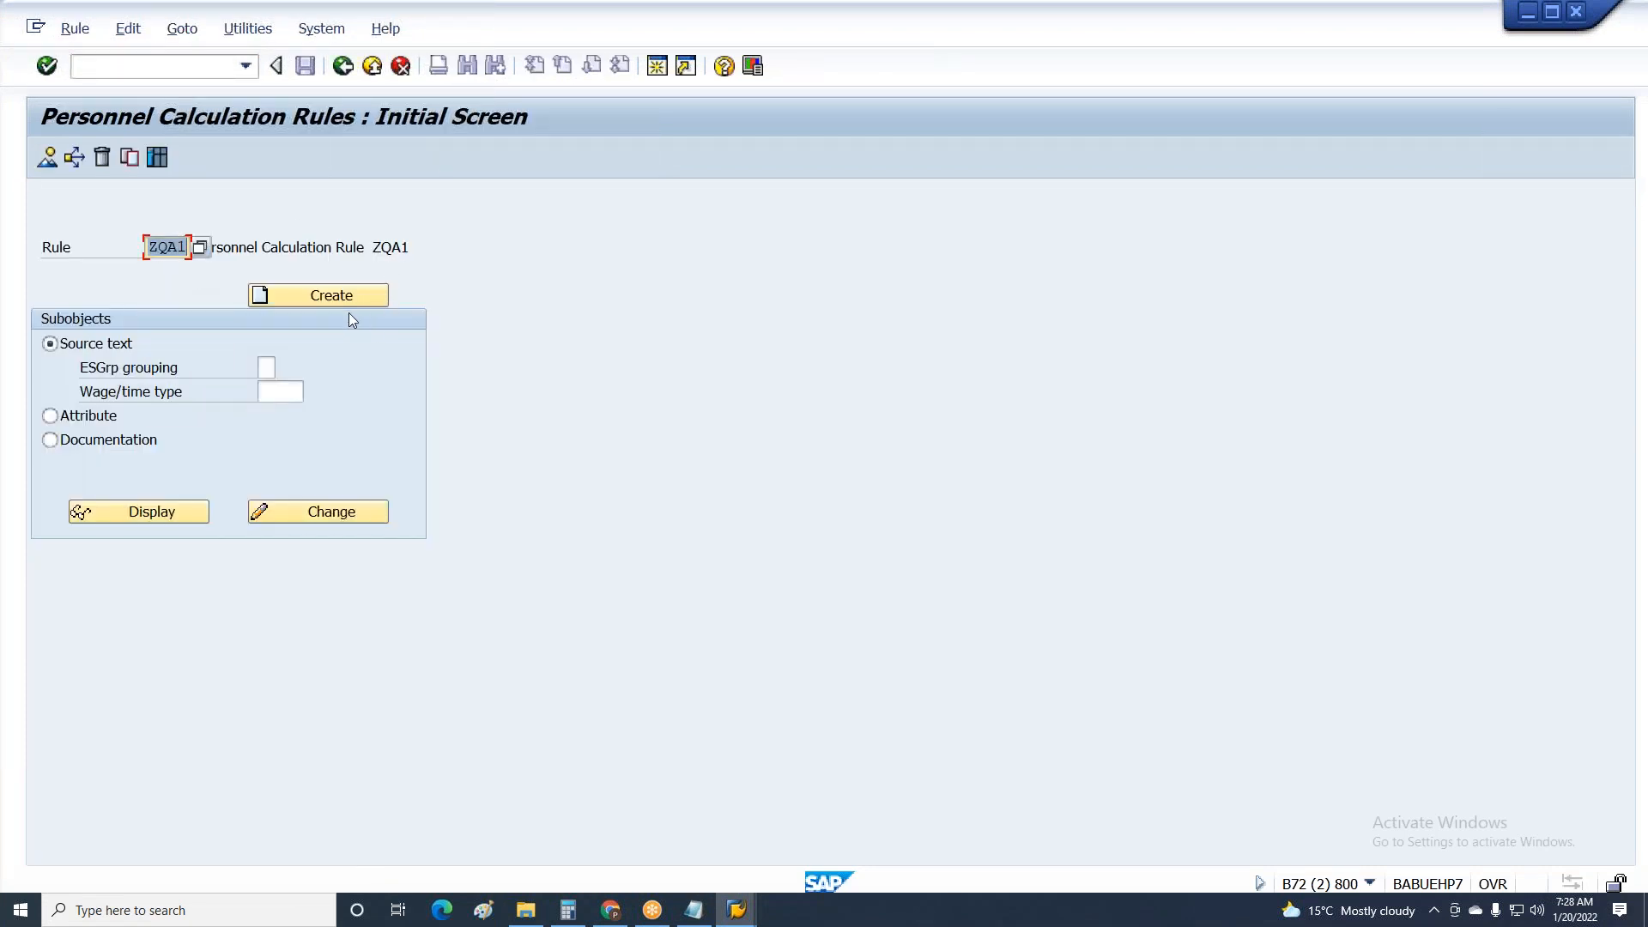
{"action": "left_click", "coordinate": [328, 300]}
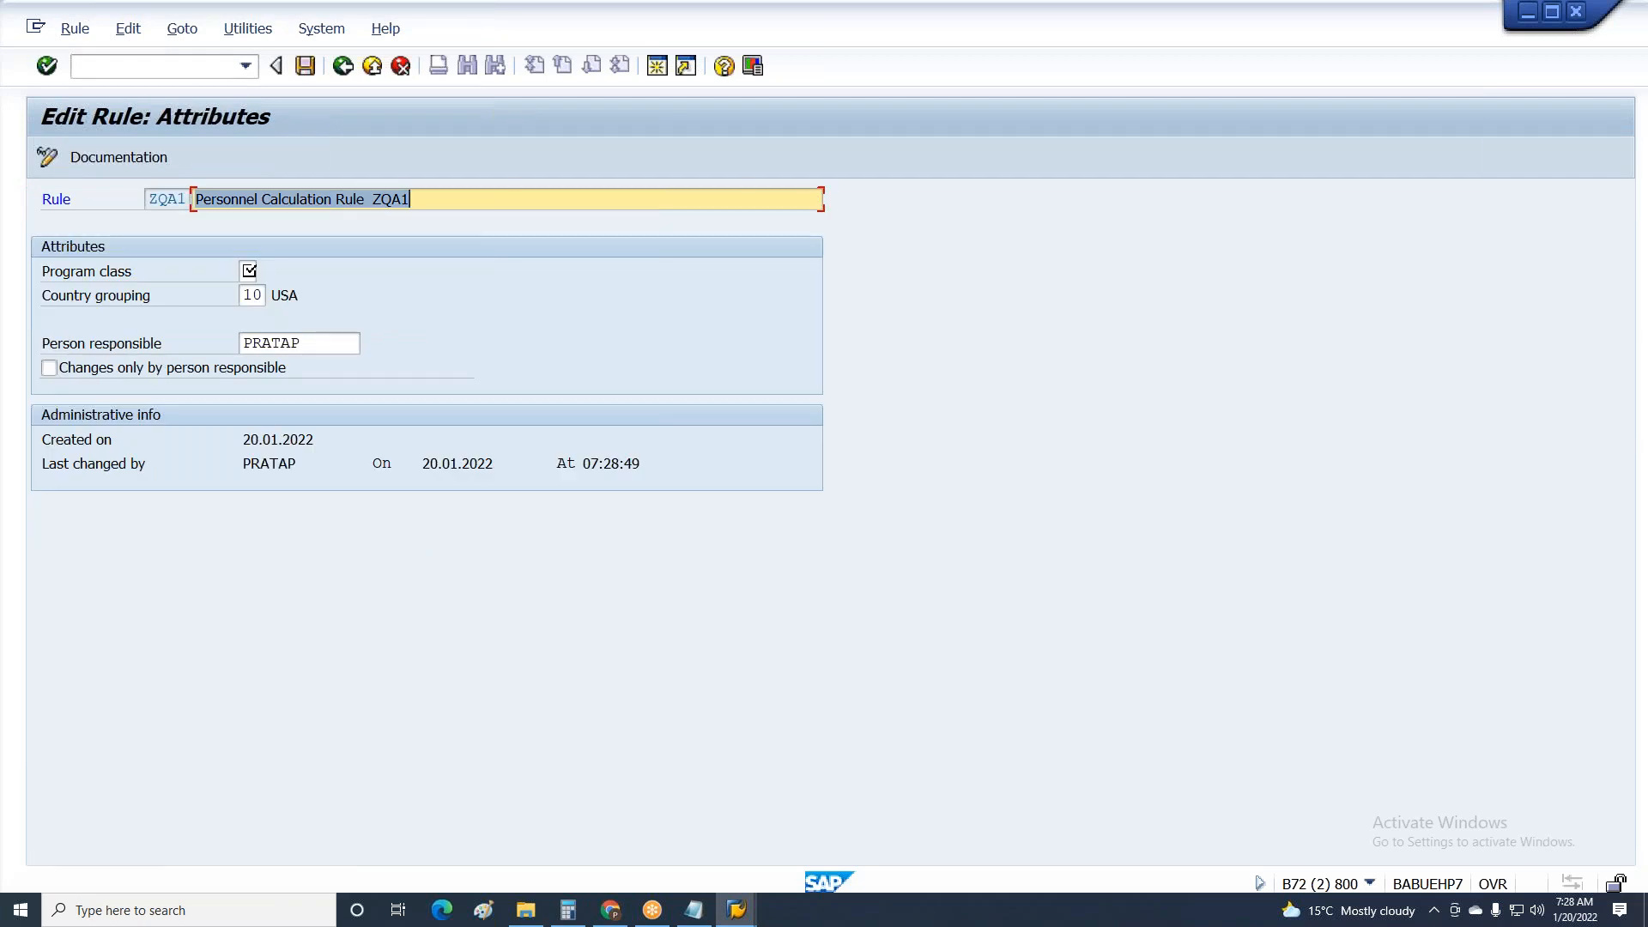
Title rule ZQA1 "Generation of Wagetype for Absences".
{"action": "type", "text": "Generation of"}
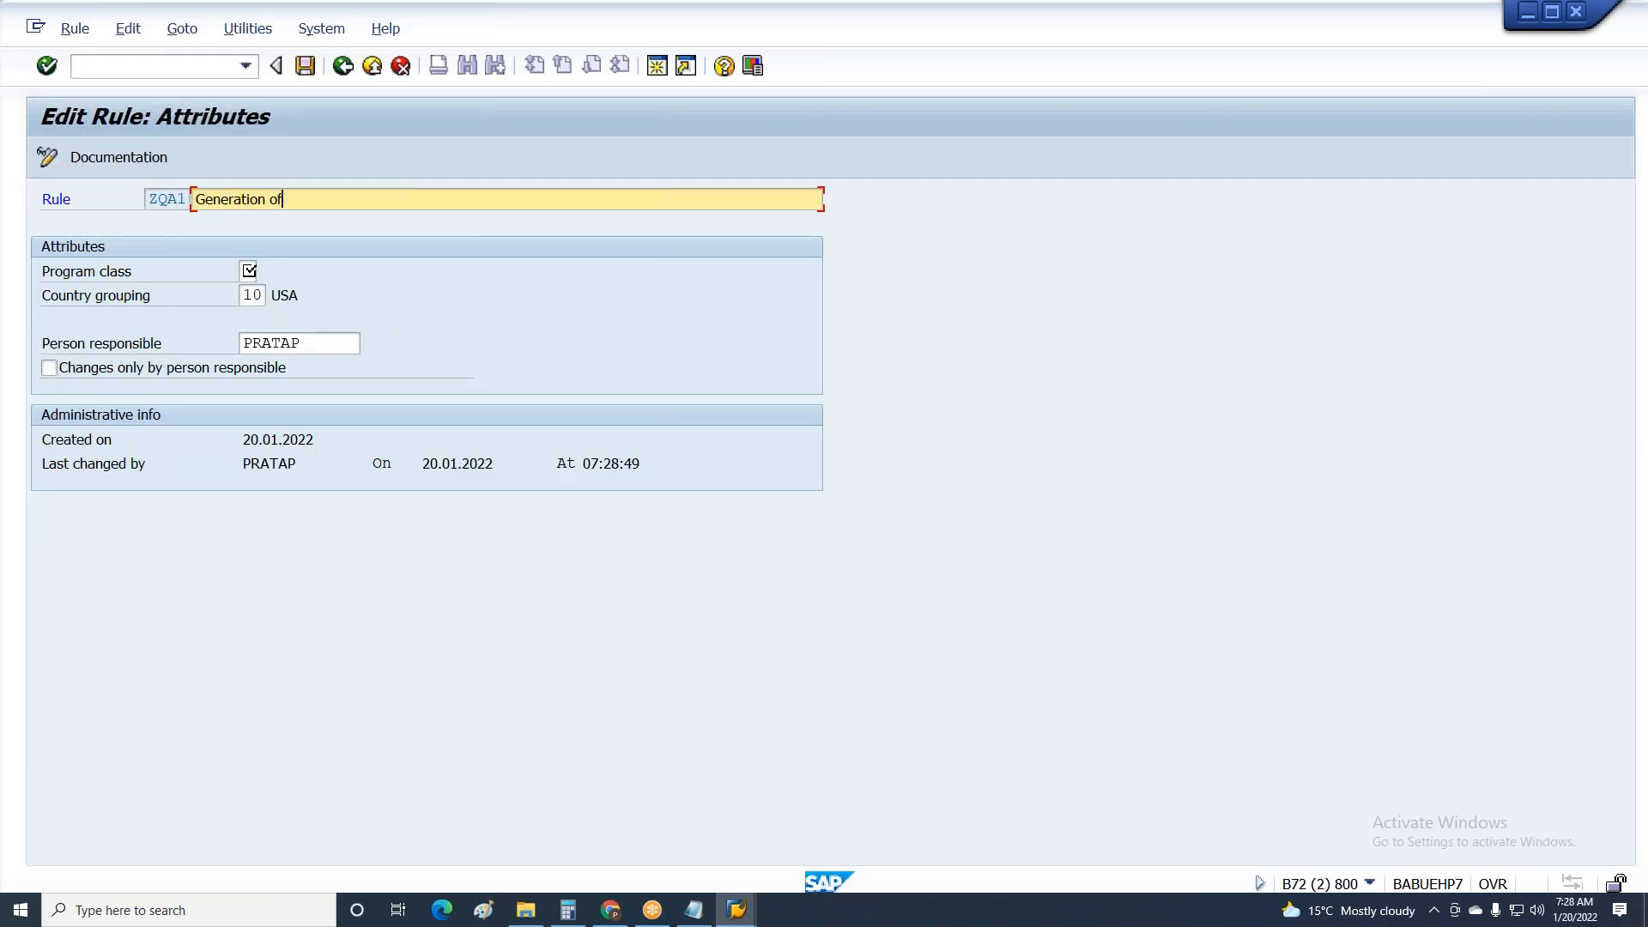
{"action": "type", "text": " Wagetype fp"}
{"action": "key", "text": "BackSpace"}
{"action": "type", "text": "or Absences"}
{"action": "key", "text": "Tab"}
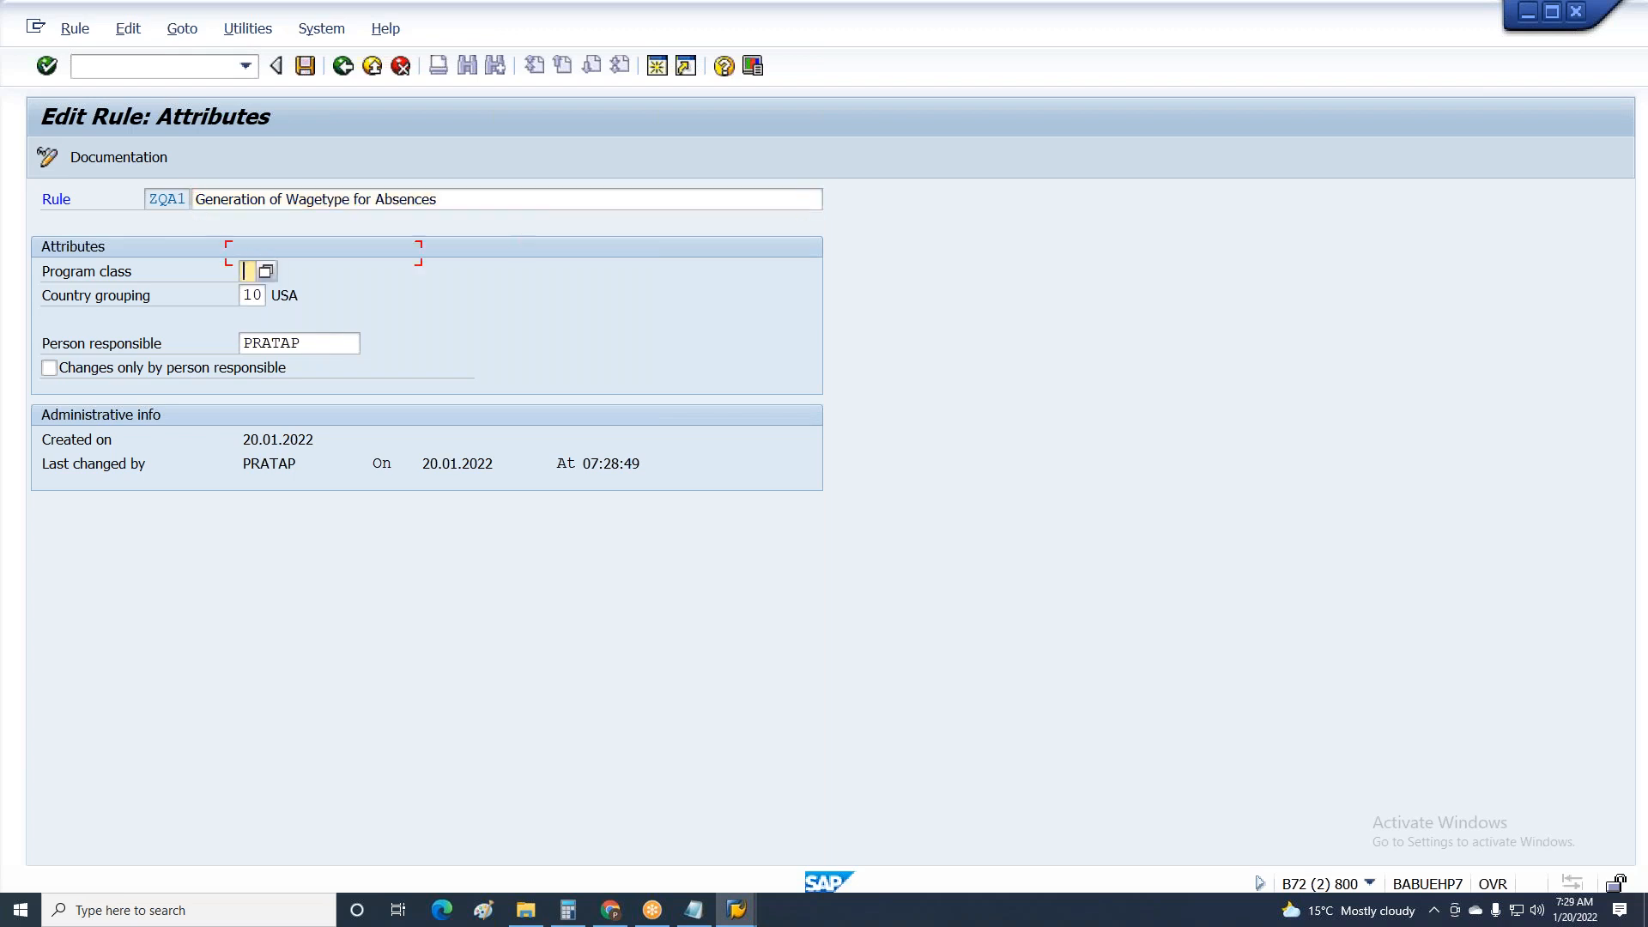
Set the rule's program class to C, save it in the proposed customizing request, and return to the initial screen.
{"action": "type", "text": "T"}
{"action": "key", "text": "BackSpace"}
{"action": "type", "text": "C"}
{"action": "key", "text": "Return"}
{"action": "key", "text": "F3"}
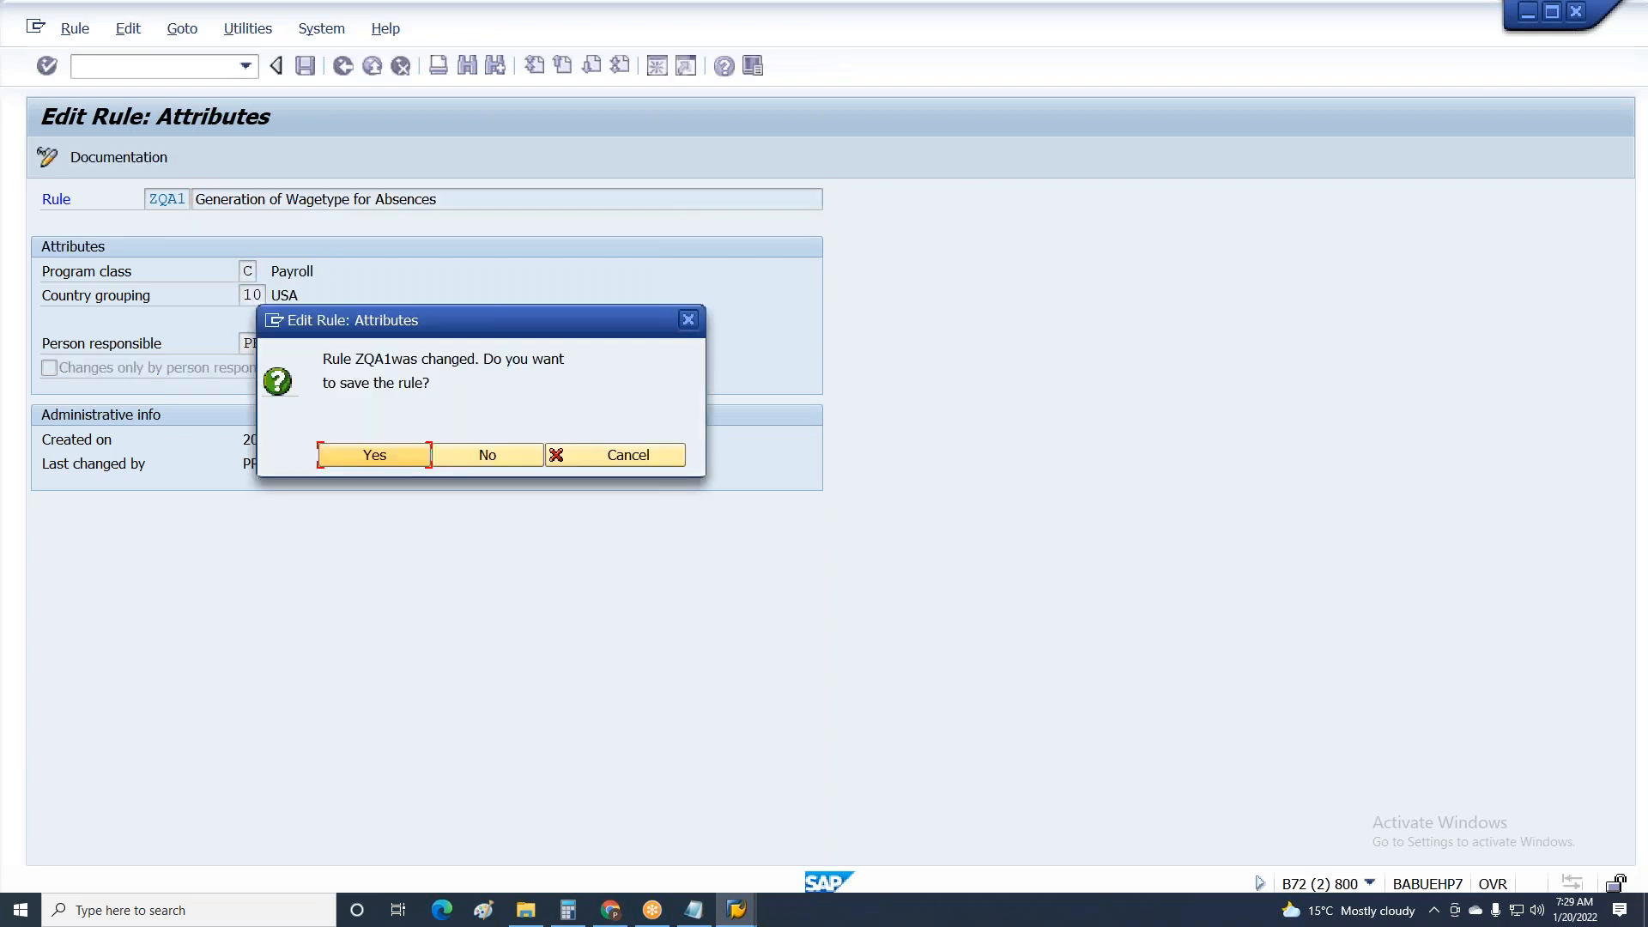
{"action": "left_click", "coordinate": [402, 456]}
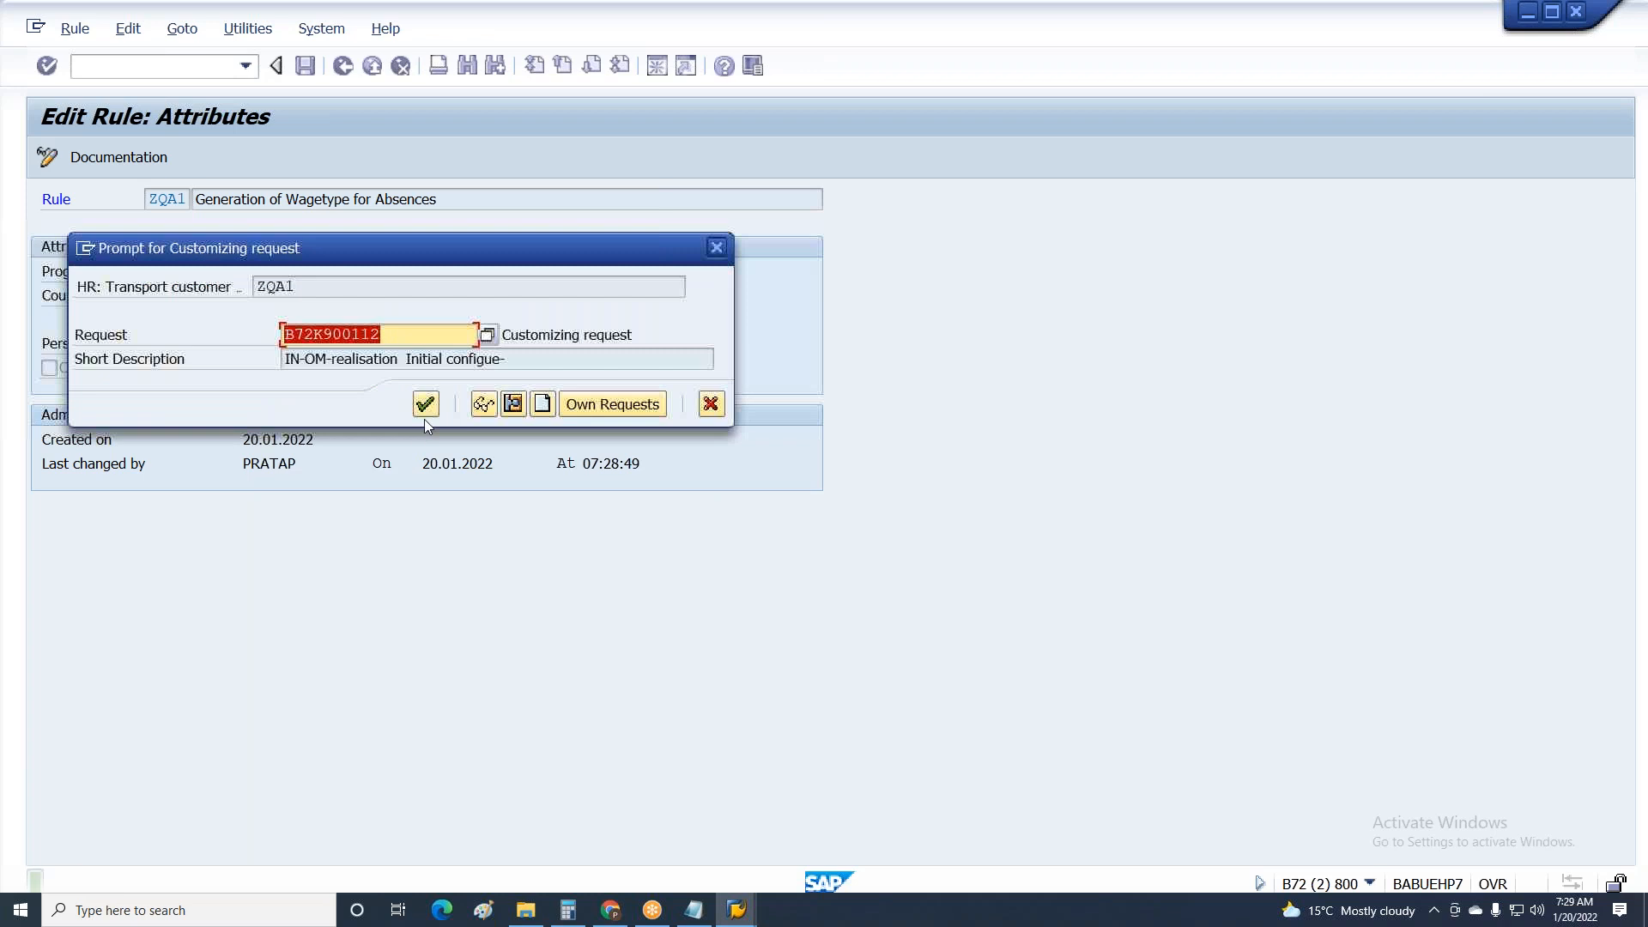
{"action": "left_click", "coordinate": [421, 414]}
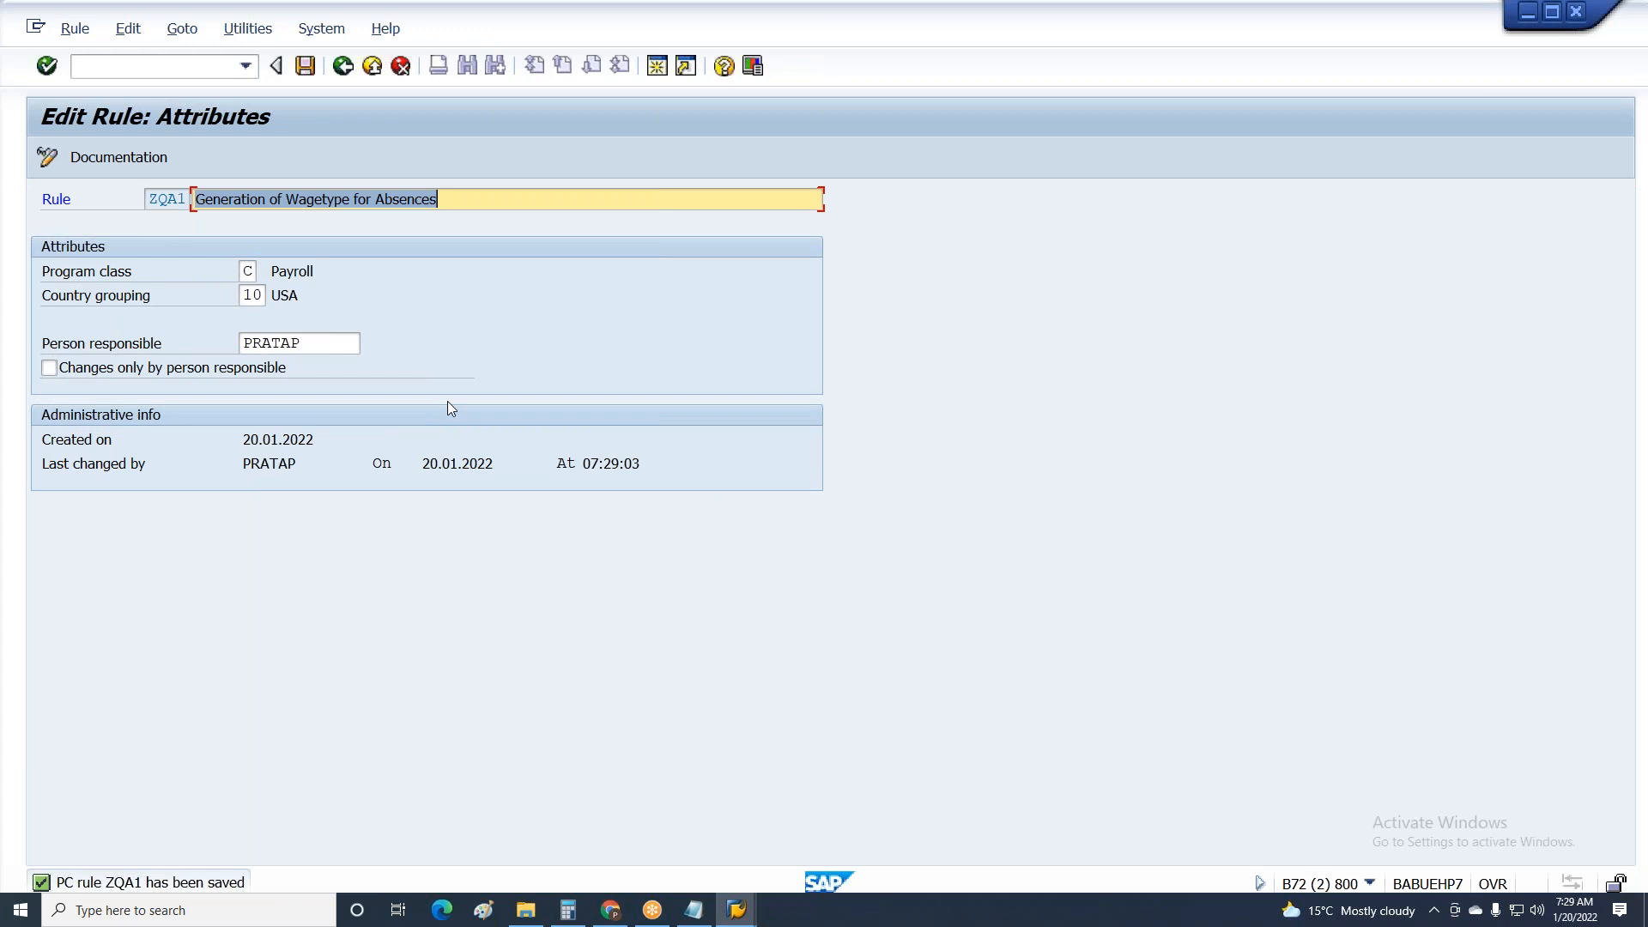
{"action": "left_click", "coordinate": [342, 66]}
Open the source text of rule ZQA1 for changing and add employee subgroup groupings 3 and 2.
{"action": "left_click", "coordinate": [323, 510]}
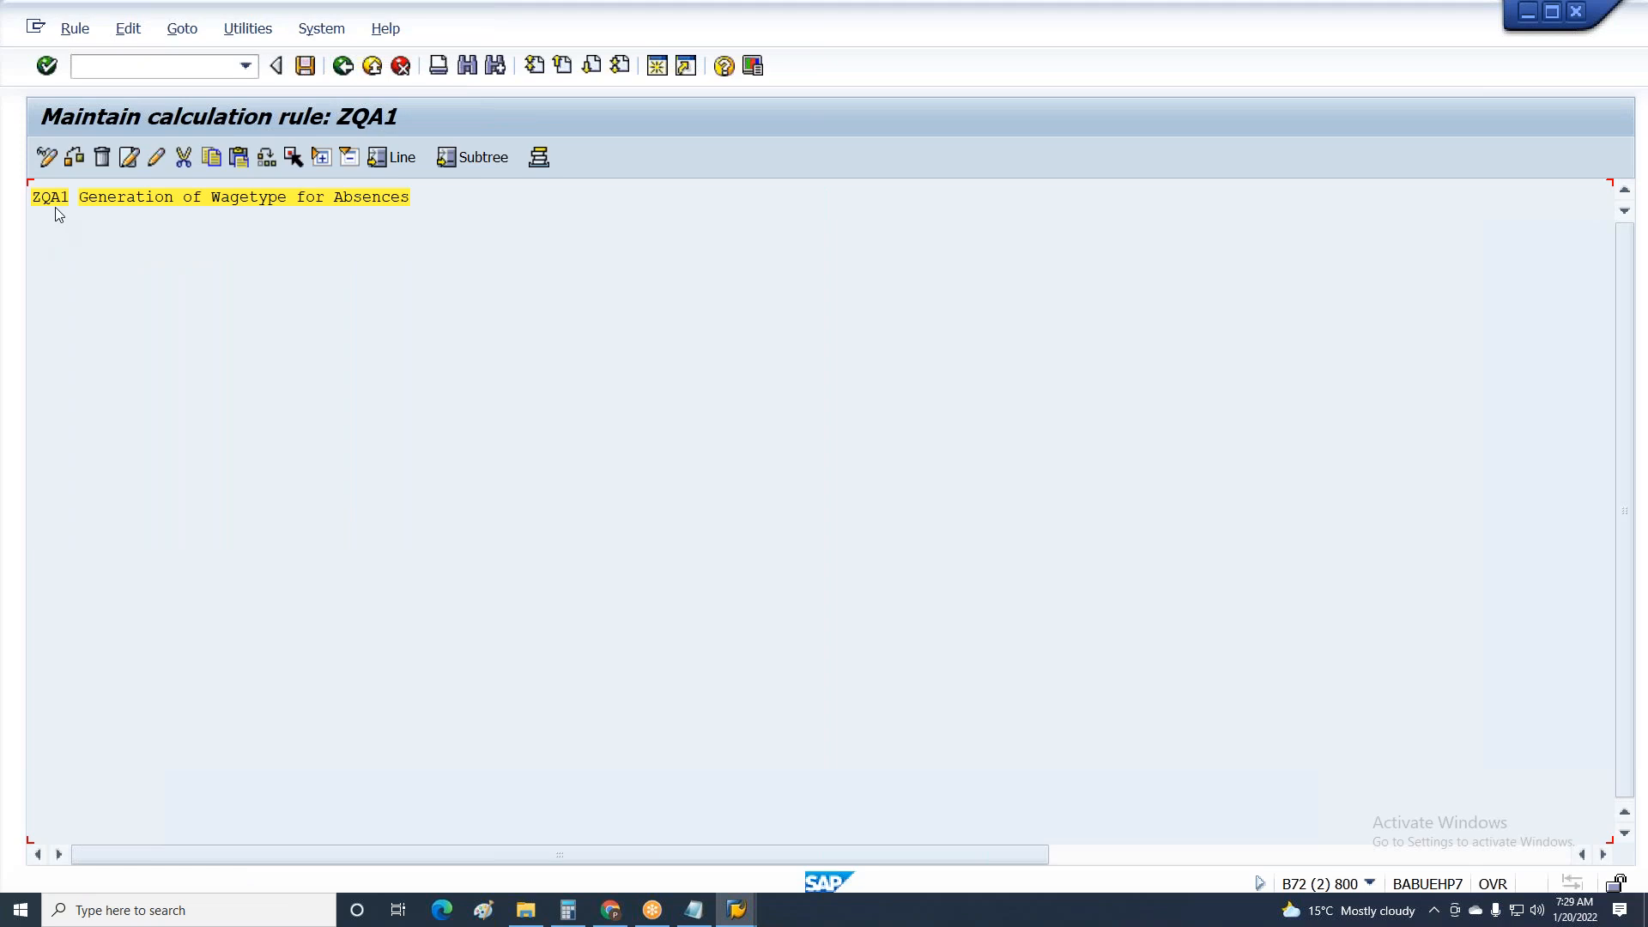
{"action": "left_click", "coordinate": [131, 163]}
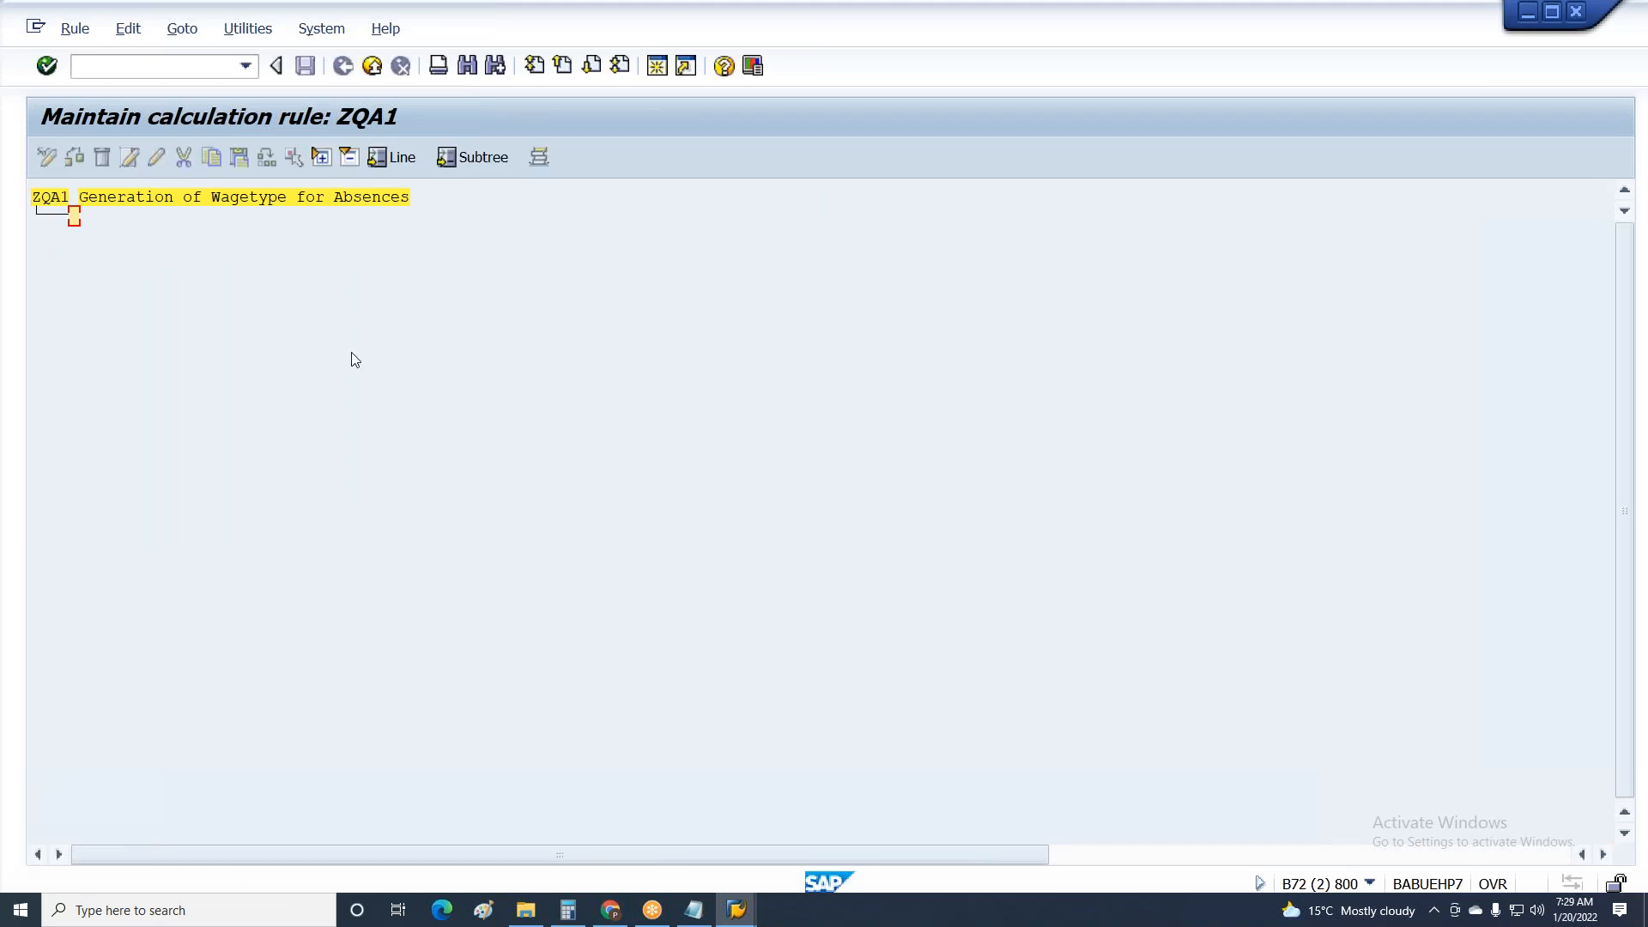
{"action": "type", "text": "3"}
{"action": "key", "text": "Return"}
{"action": "type", "text": "2"}
{"action": "key", "text": "Return"}
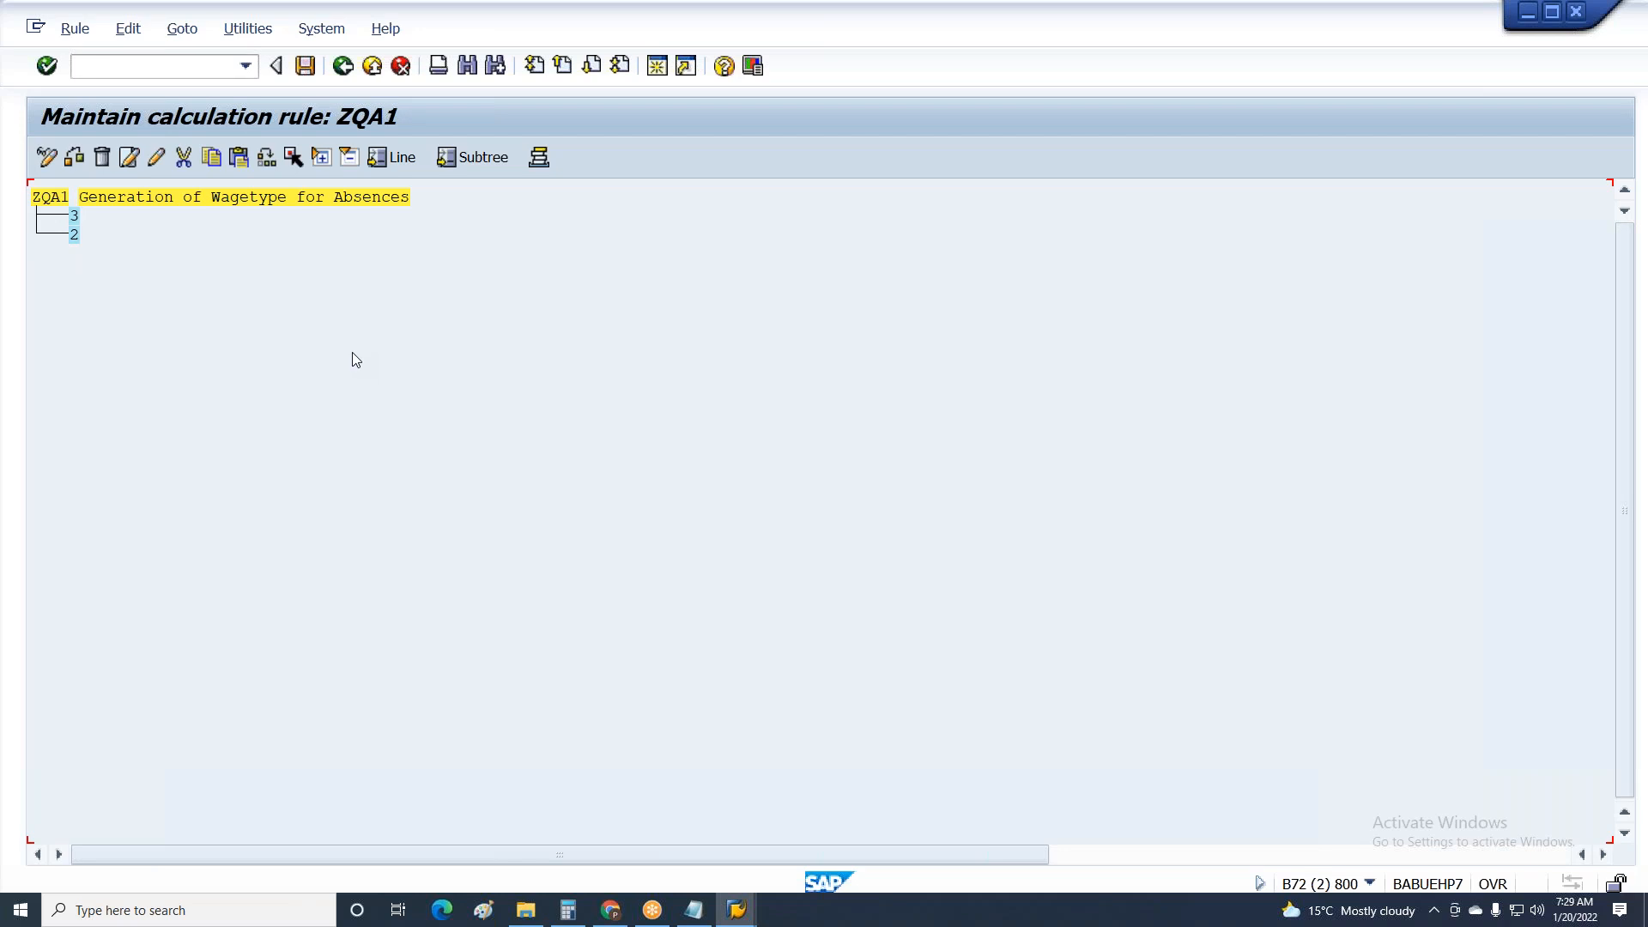
Change the rule's employee subgroup grouping 2 entry to 1.
{"action": "left_click", "coordinate": [155, 160]}
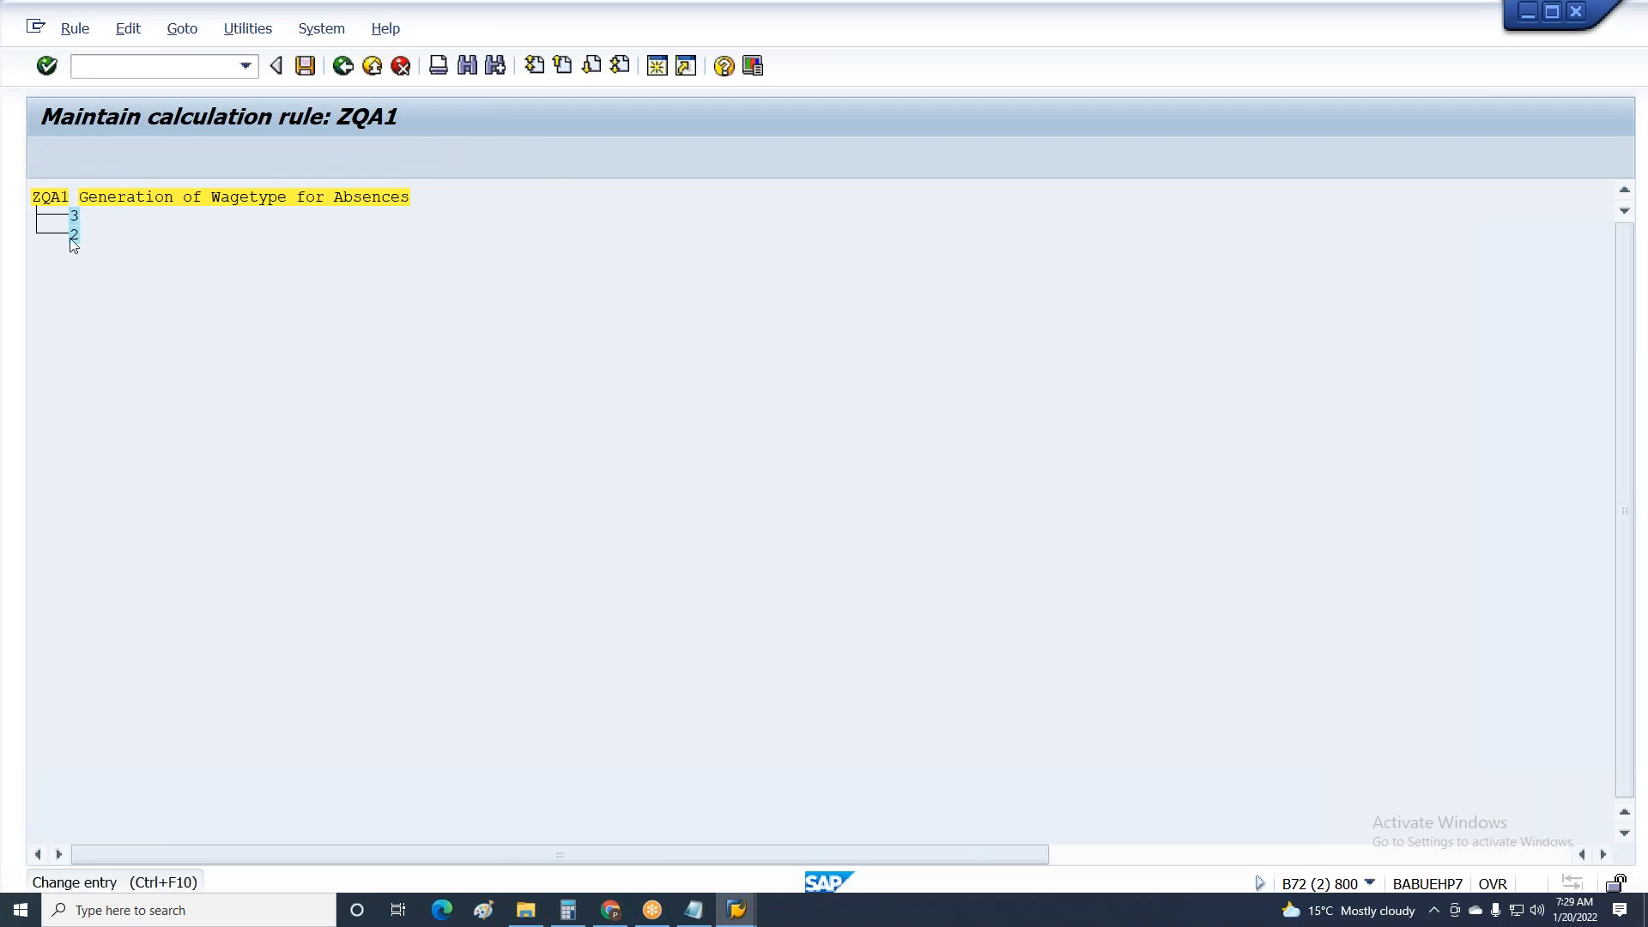
{"action": "type", "text": "1"}
{"action": "key", "text": "Return"}
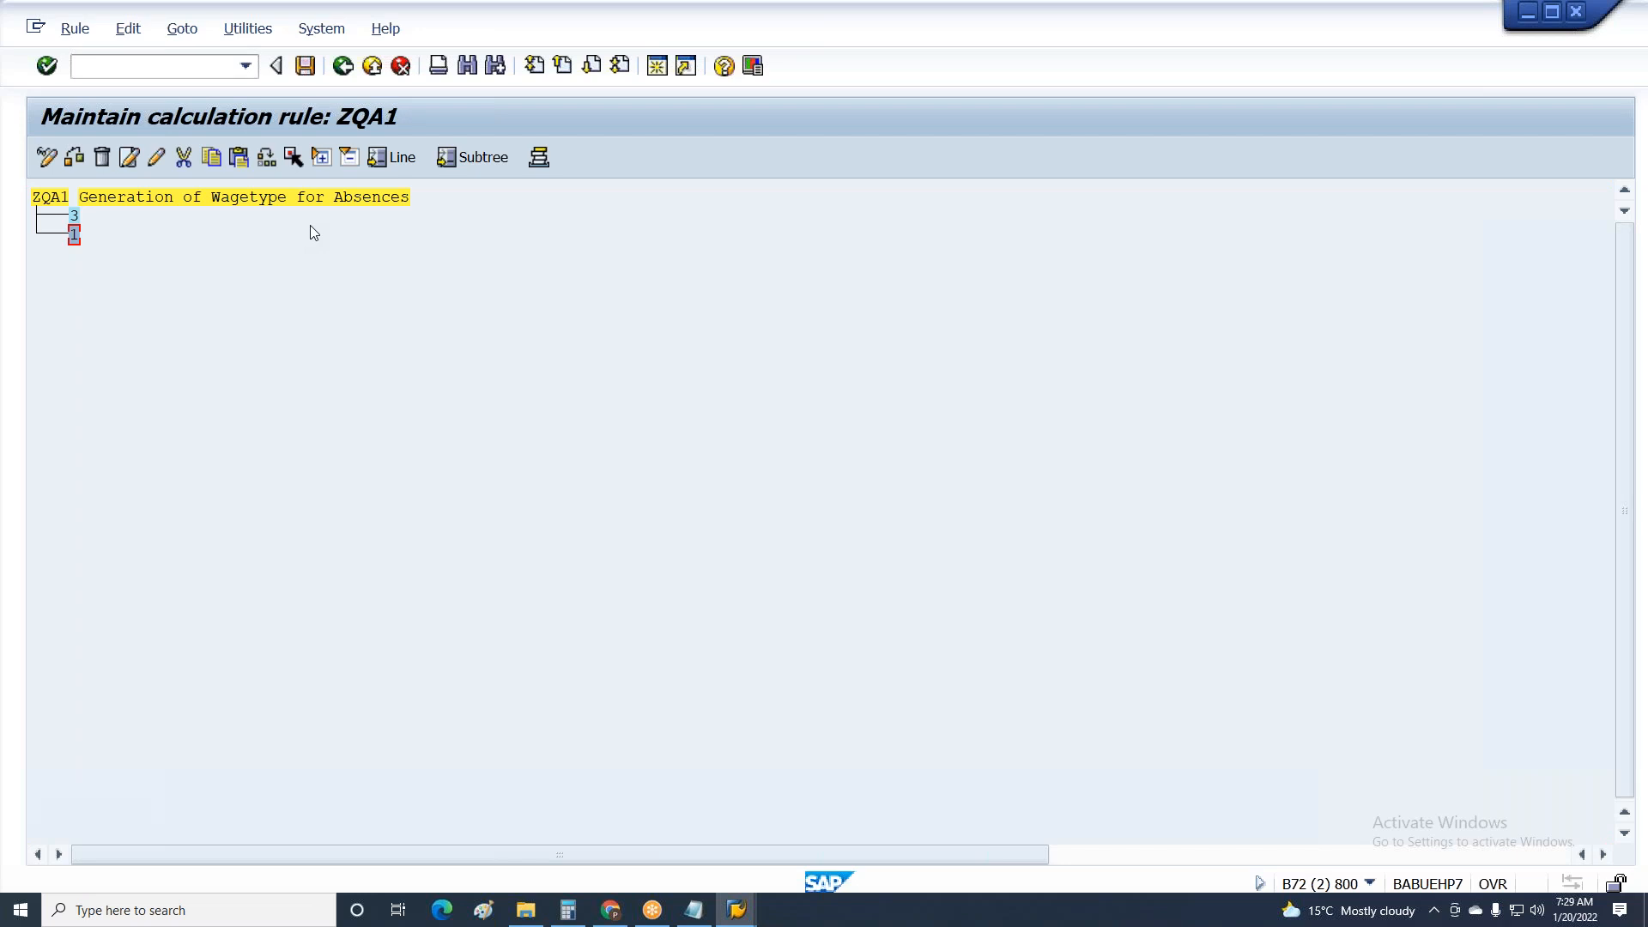
Insert wage type 1A01 one level below employee subgroup grouping 3.
{"action": "left_click", "coordinate": [128, 158]}
{"action": "left_click", "coordinate": [704, 379]}
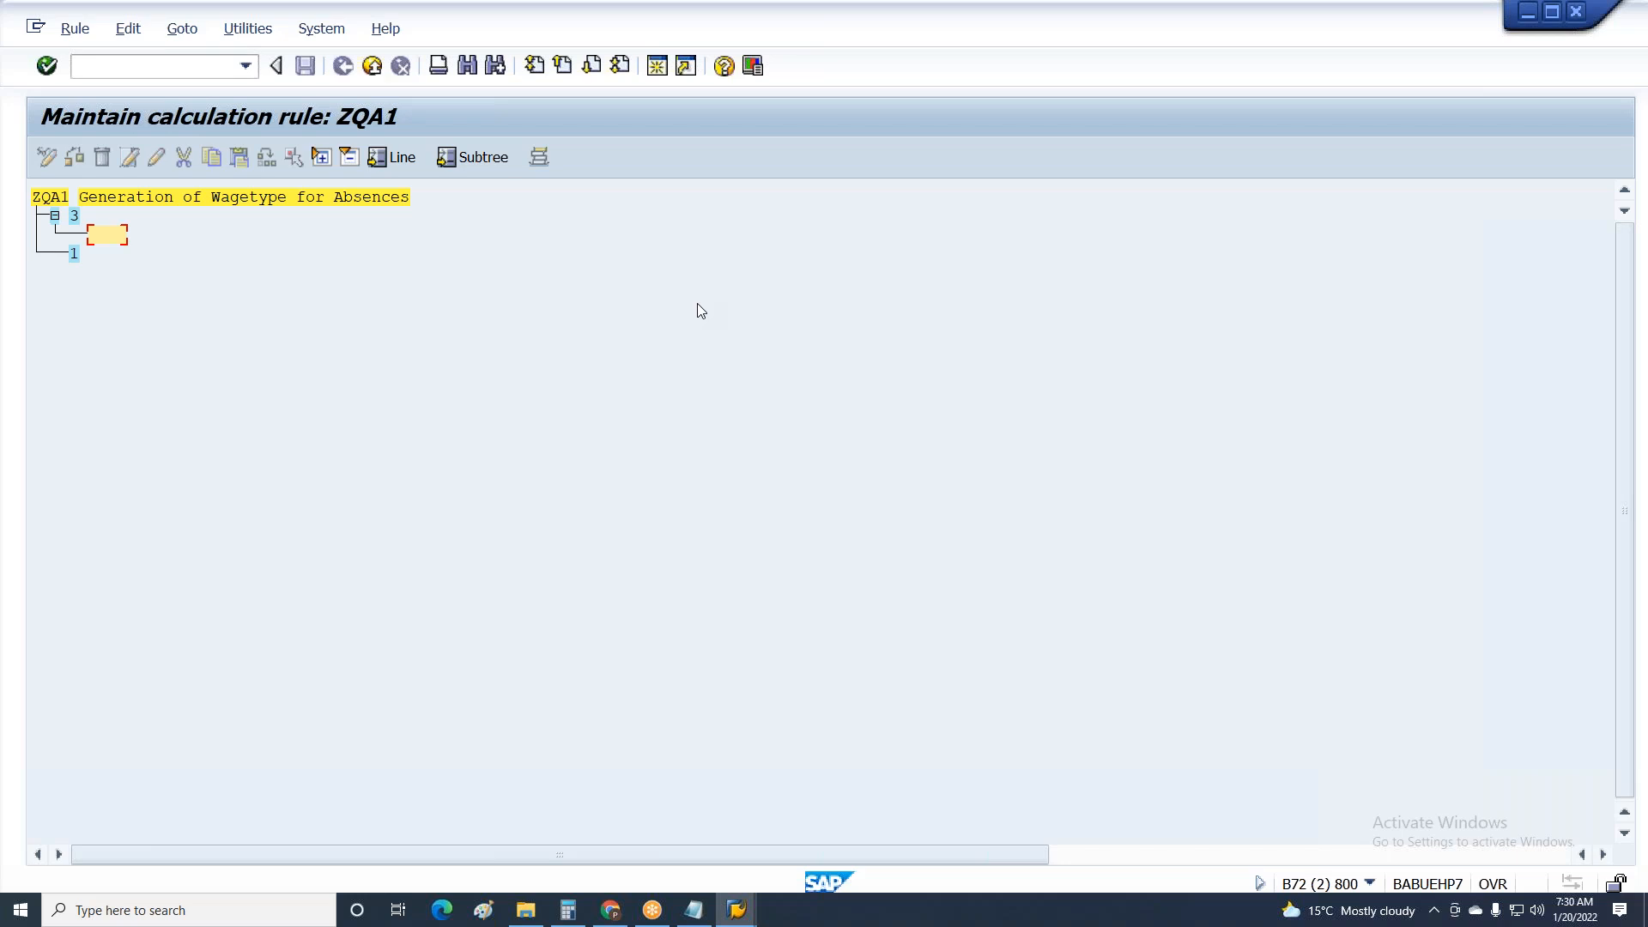
{"action": "type", "text": "1A01"}
{"action": "key", "text": "Return"}
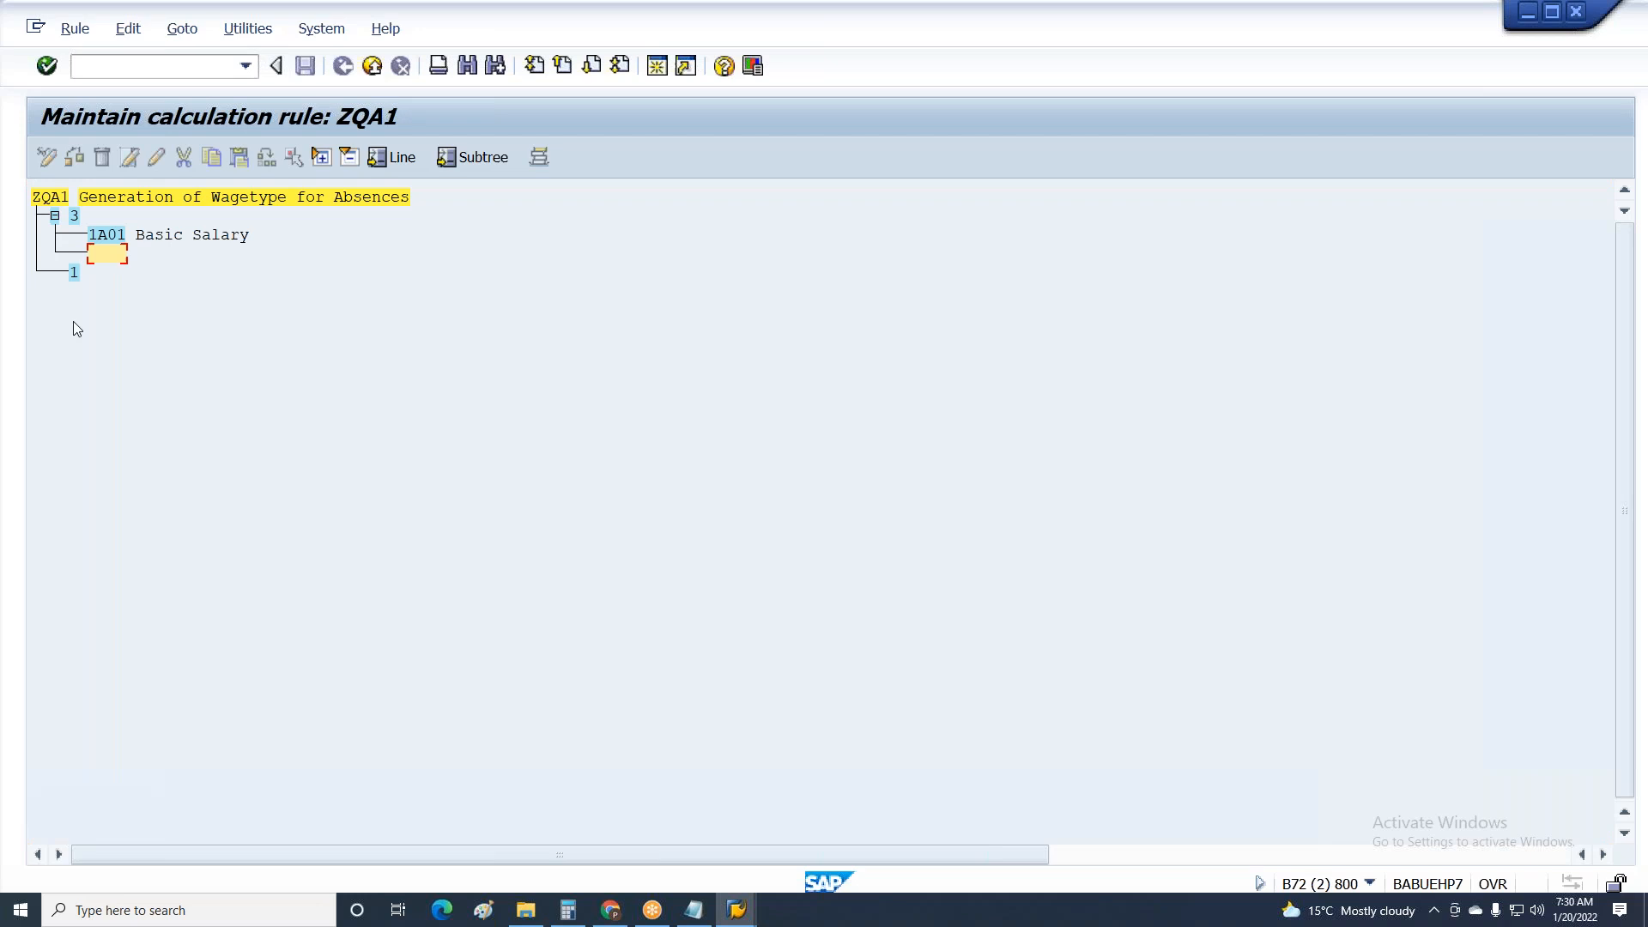
{"action": "key", "text": "Return"}
Insert wage type 1A00 one level below employee subgroup grouping 1.
{"action": "left_click", "coordinate": [75, 255]}
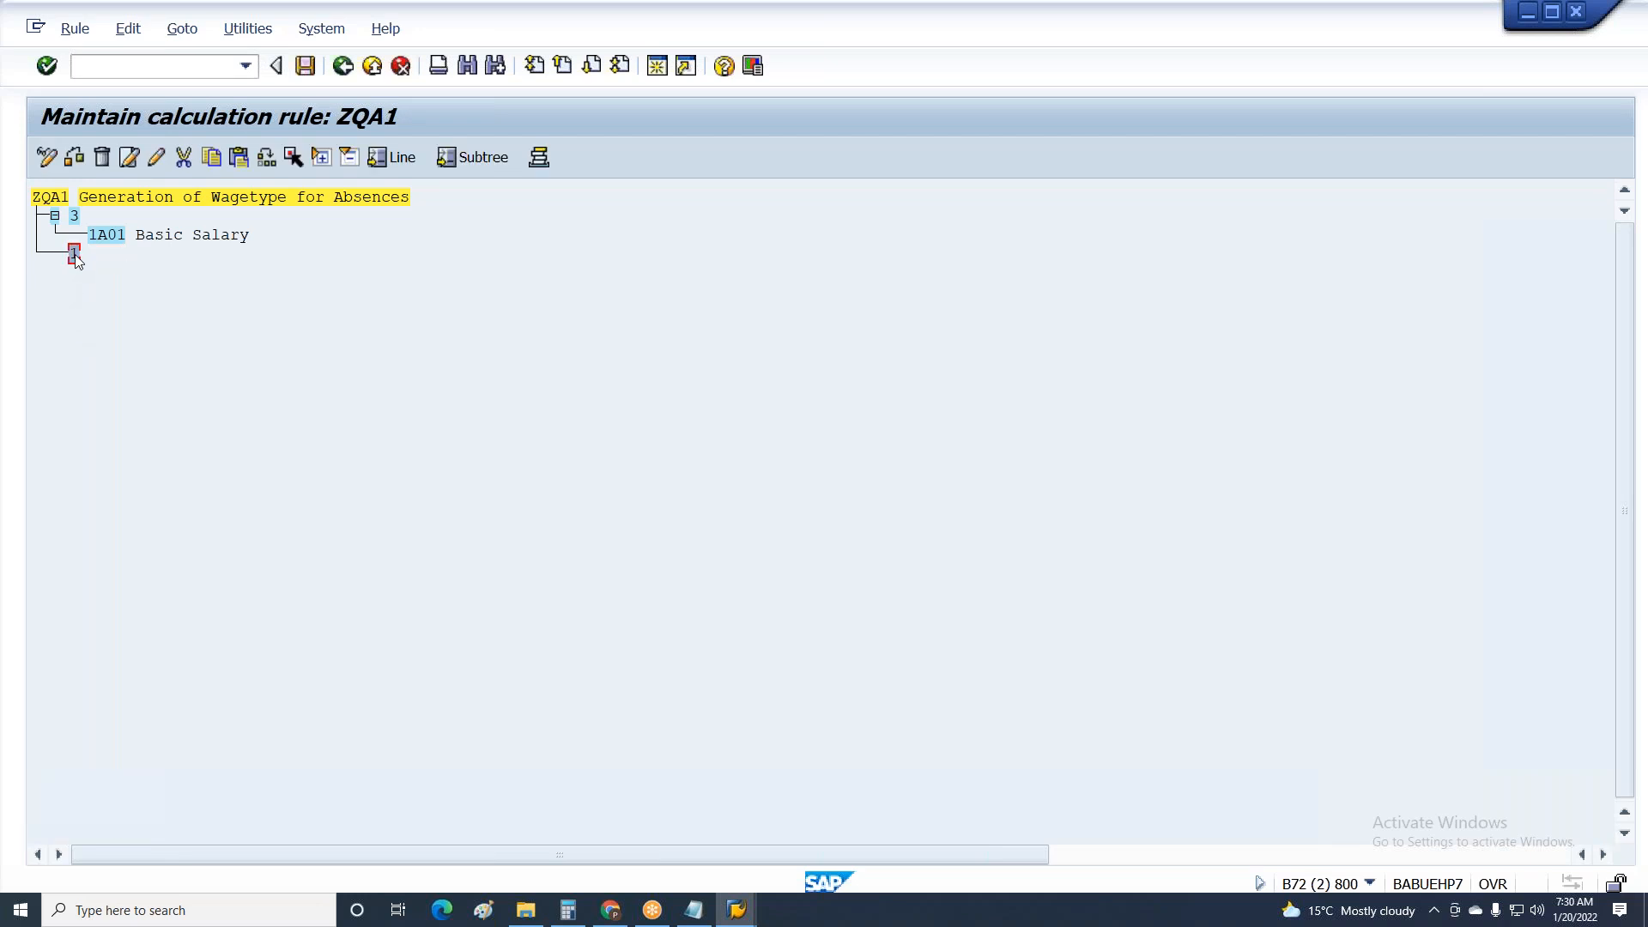
{"action": "left_click", "coordinate": [129, 156]}
{"action": "left_click", "coordinate": [686, 391]}
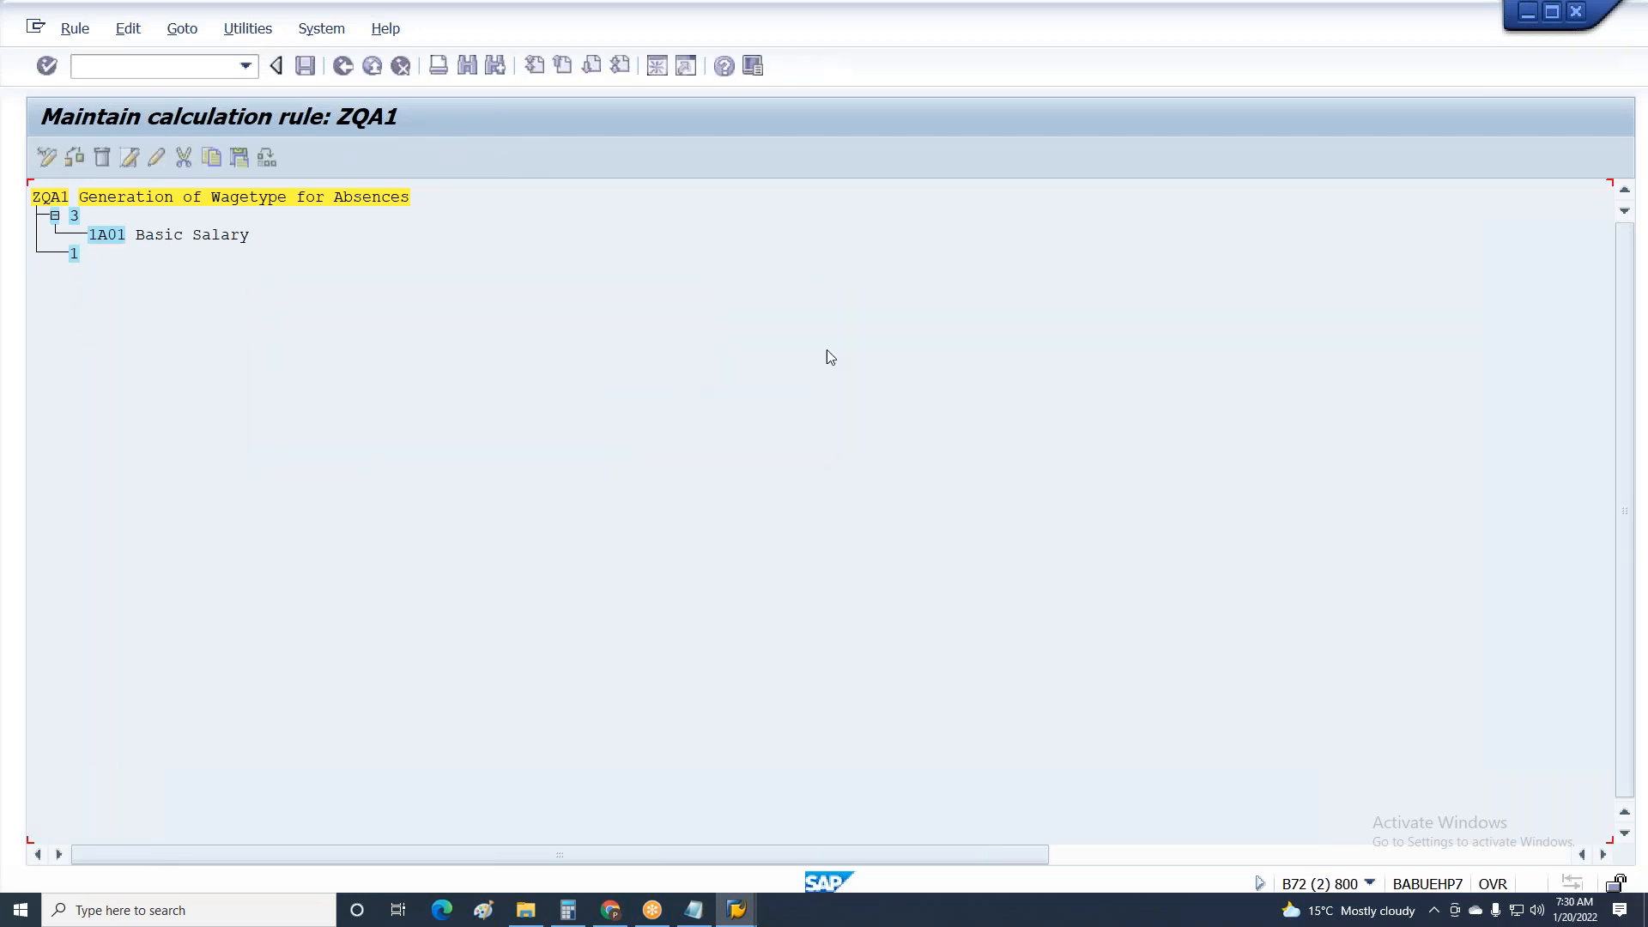
{"action": "type", "text": "1A00"}
{"action": "key", "text": "Return"}
{"action": "key", "text": "Return"}
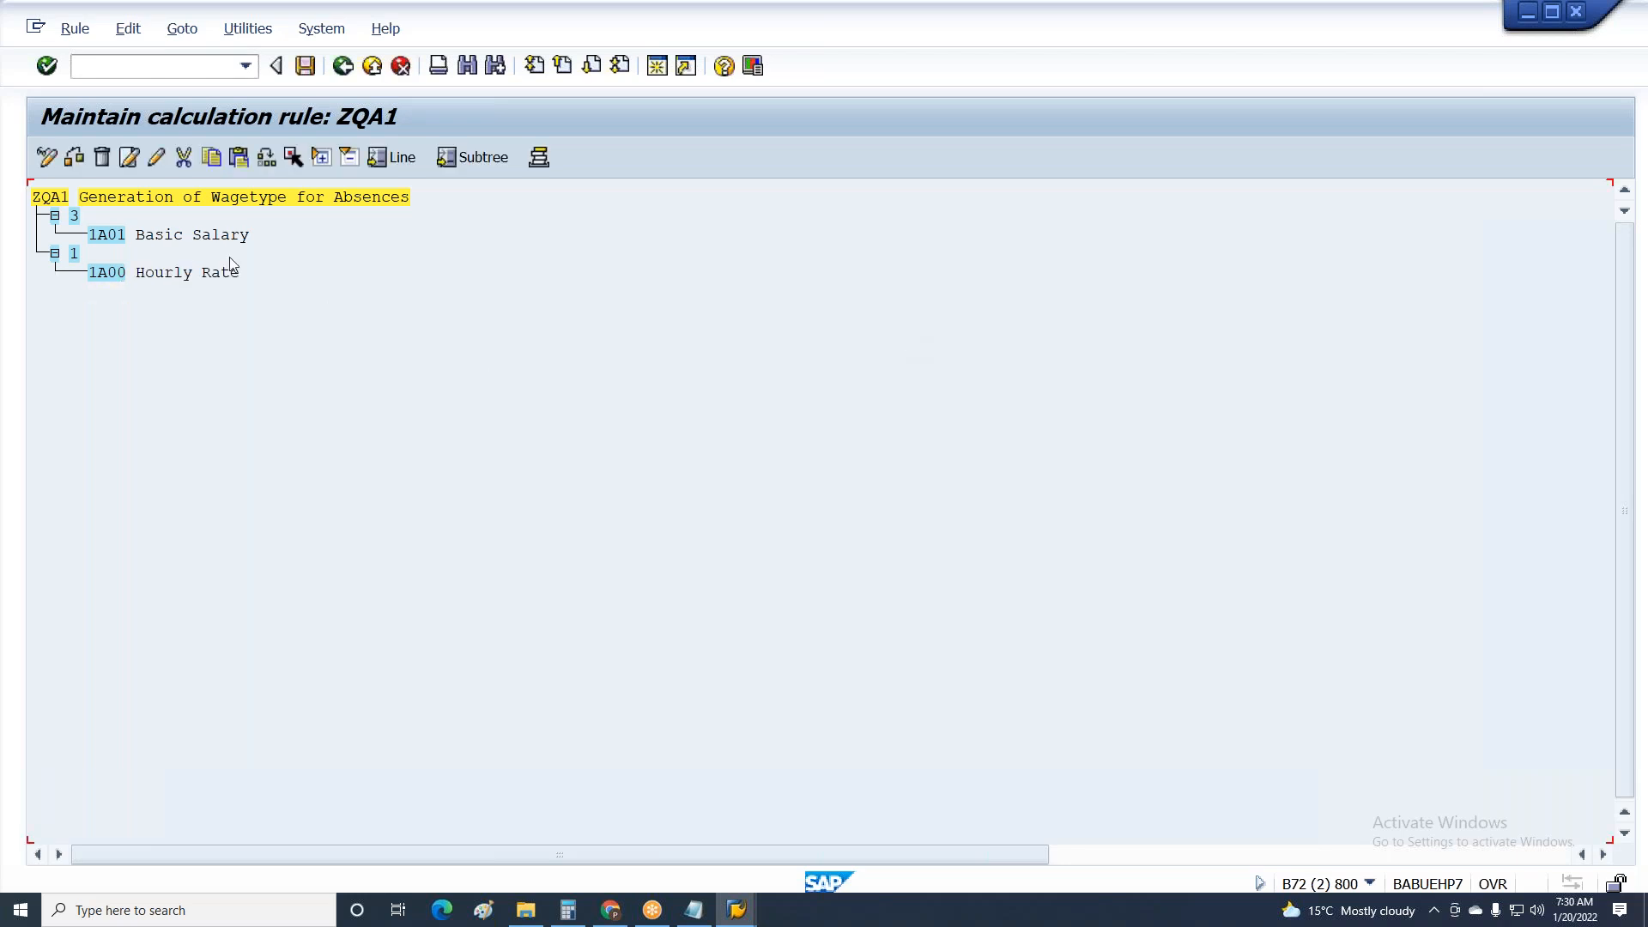
Under wage type 1A01, add the operations ADDWT * and ZERO= ANR as separate lines.
{"action": "left_click", "coordinate": [108, 235]}
{"action": "left_click", "coordinate": [129, 155]}
{"action": "left_click", "coordinate": [760, 377]}
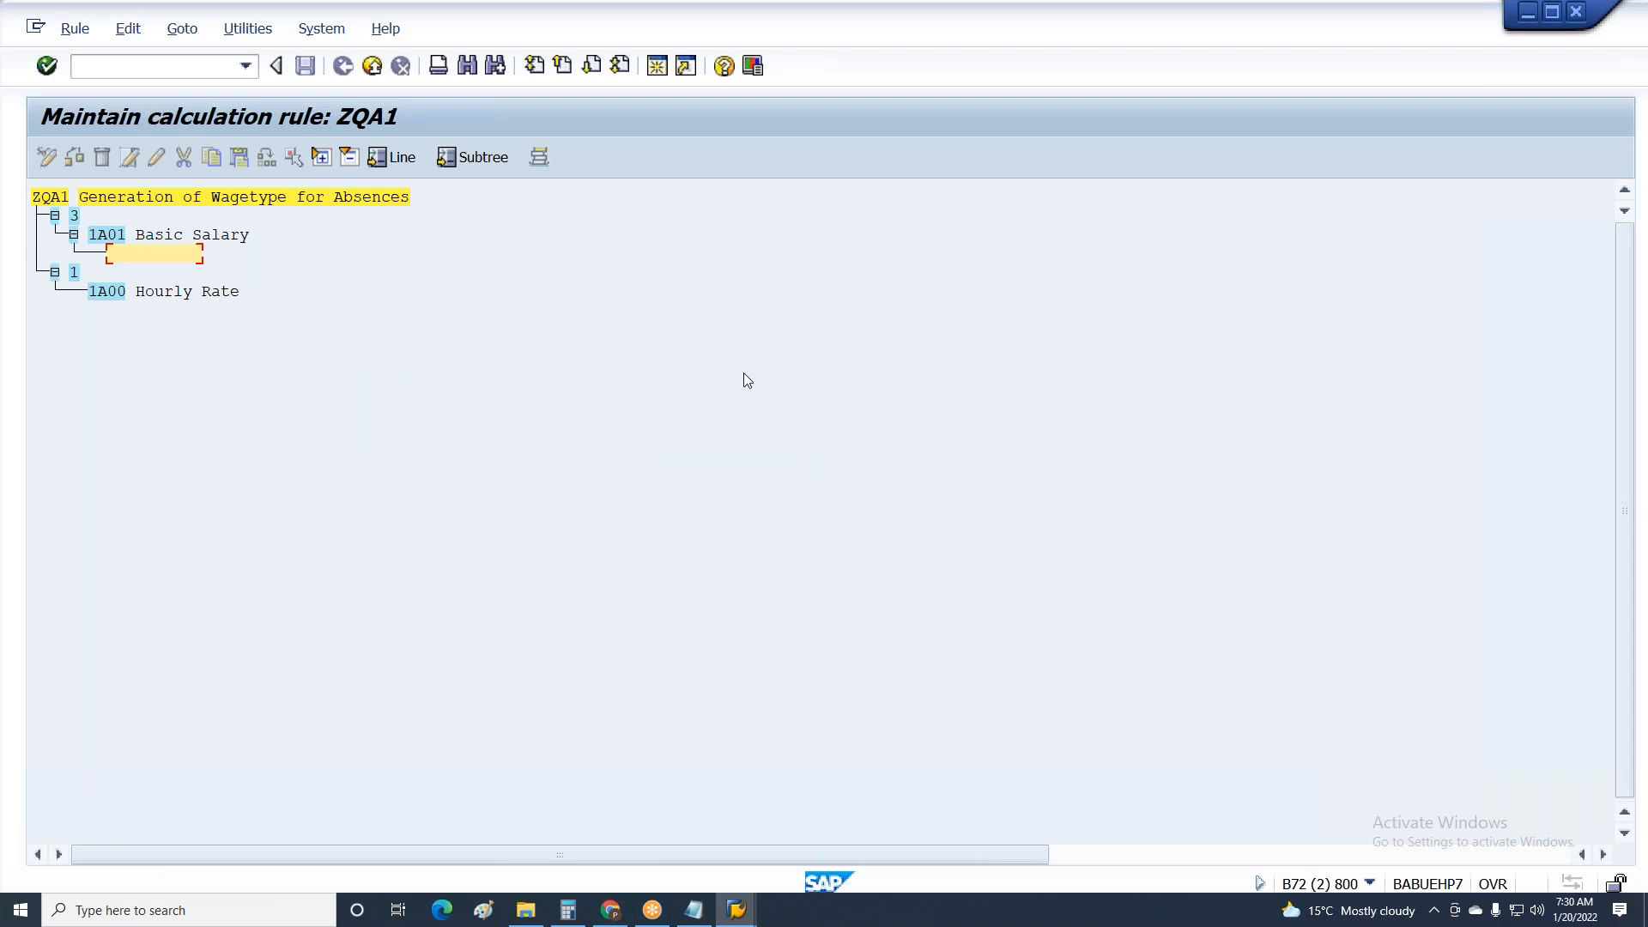
{"action": "type", "text": "addwt *"}
{"action": "key", "text": "Return"}
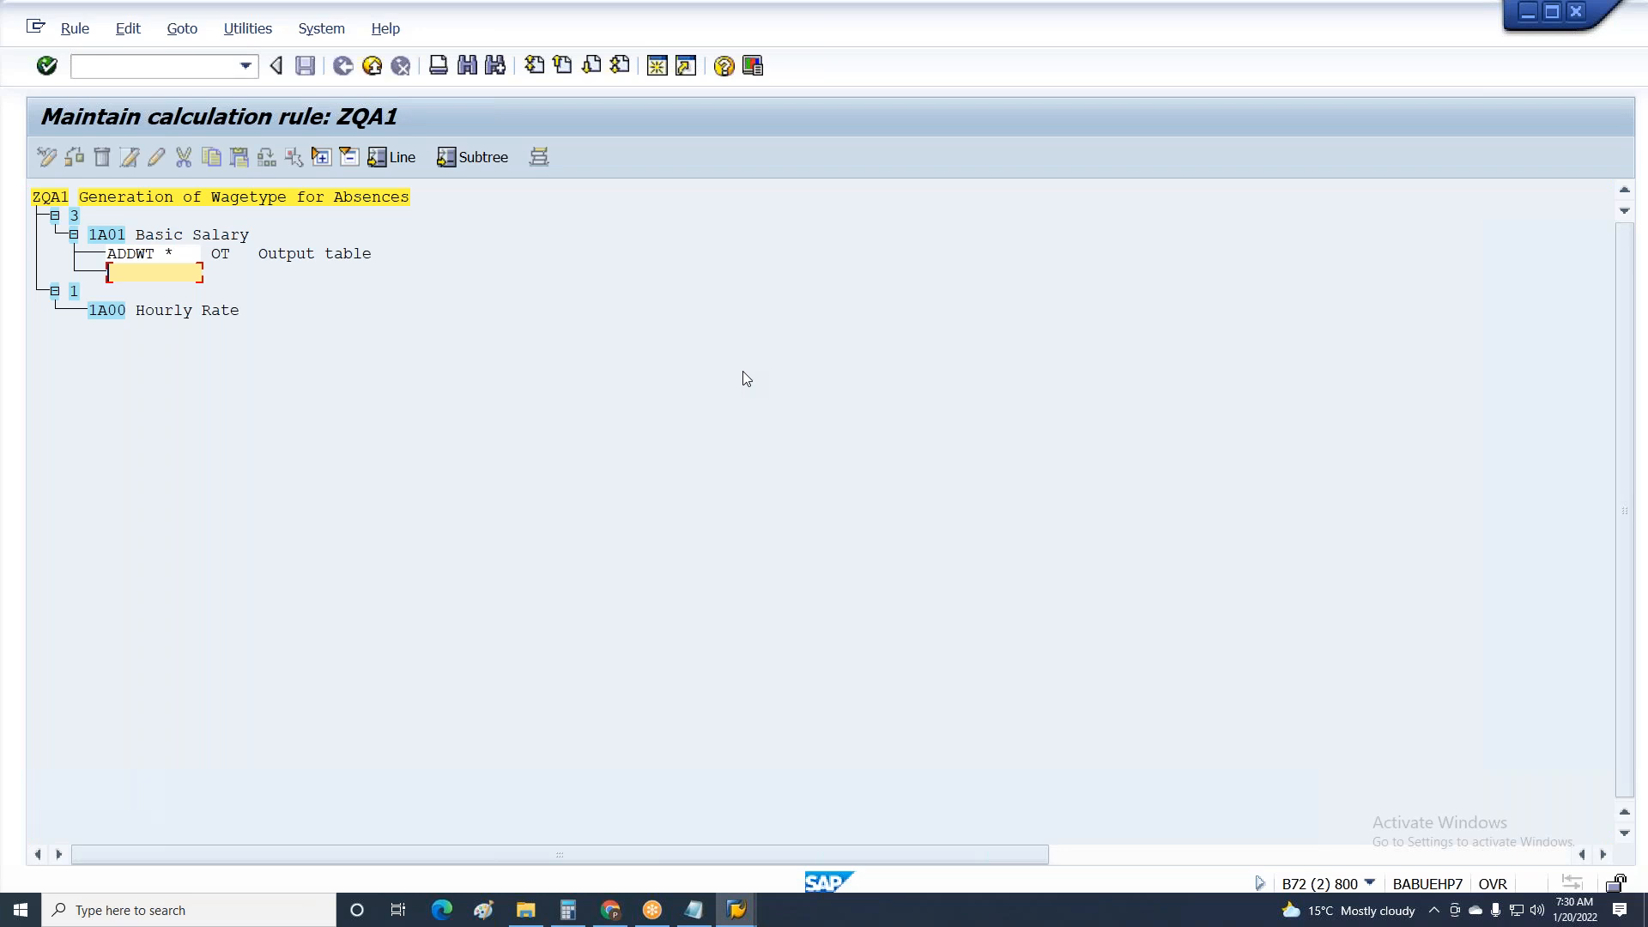
{"action": "type", "text": "Zero = ANR"}
{"action": "key", "text": "Return"}
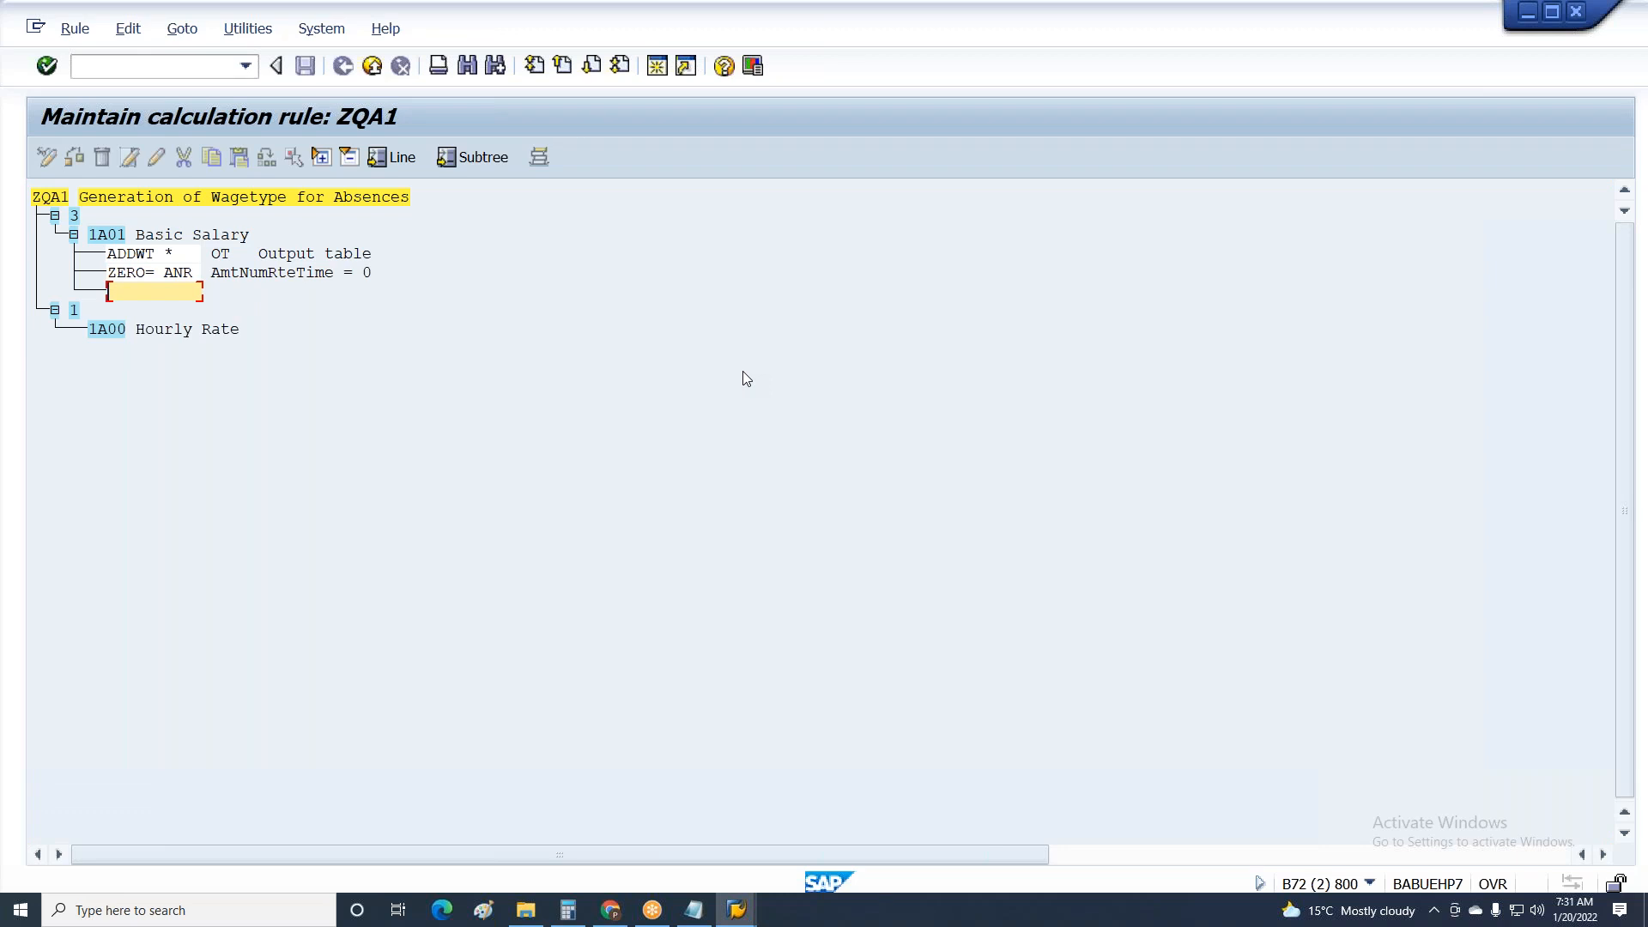
{"action": "left_click", "coordinate": [111, 240]}
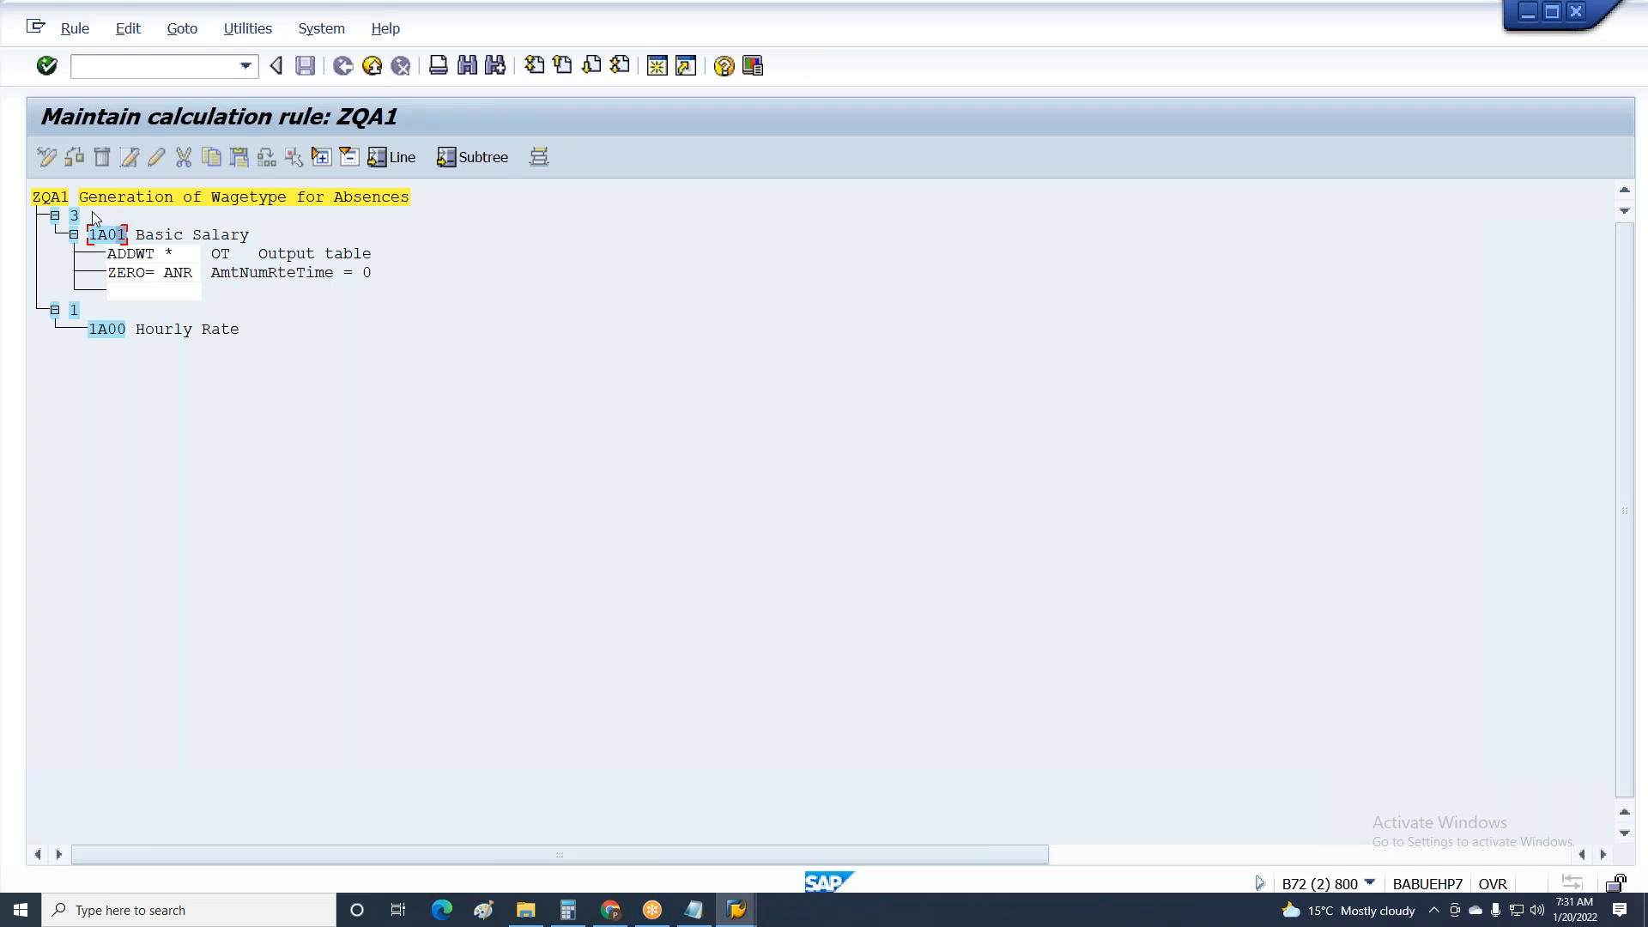
Open a new SAP session from the rule editor and start the US payroll driver PC00_M10_CALC.
{"action": "left_click", "coordinate": [736, 910]}
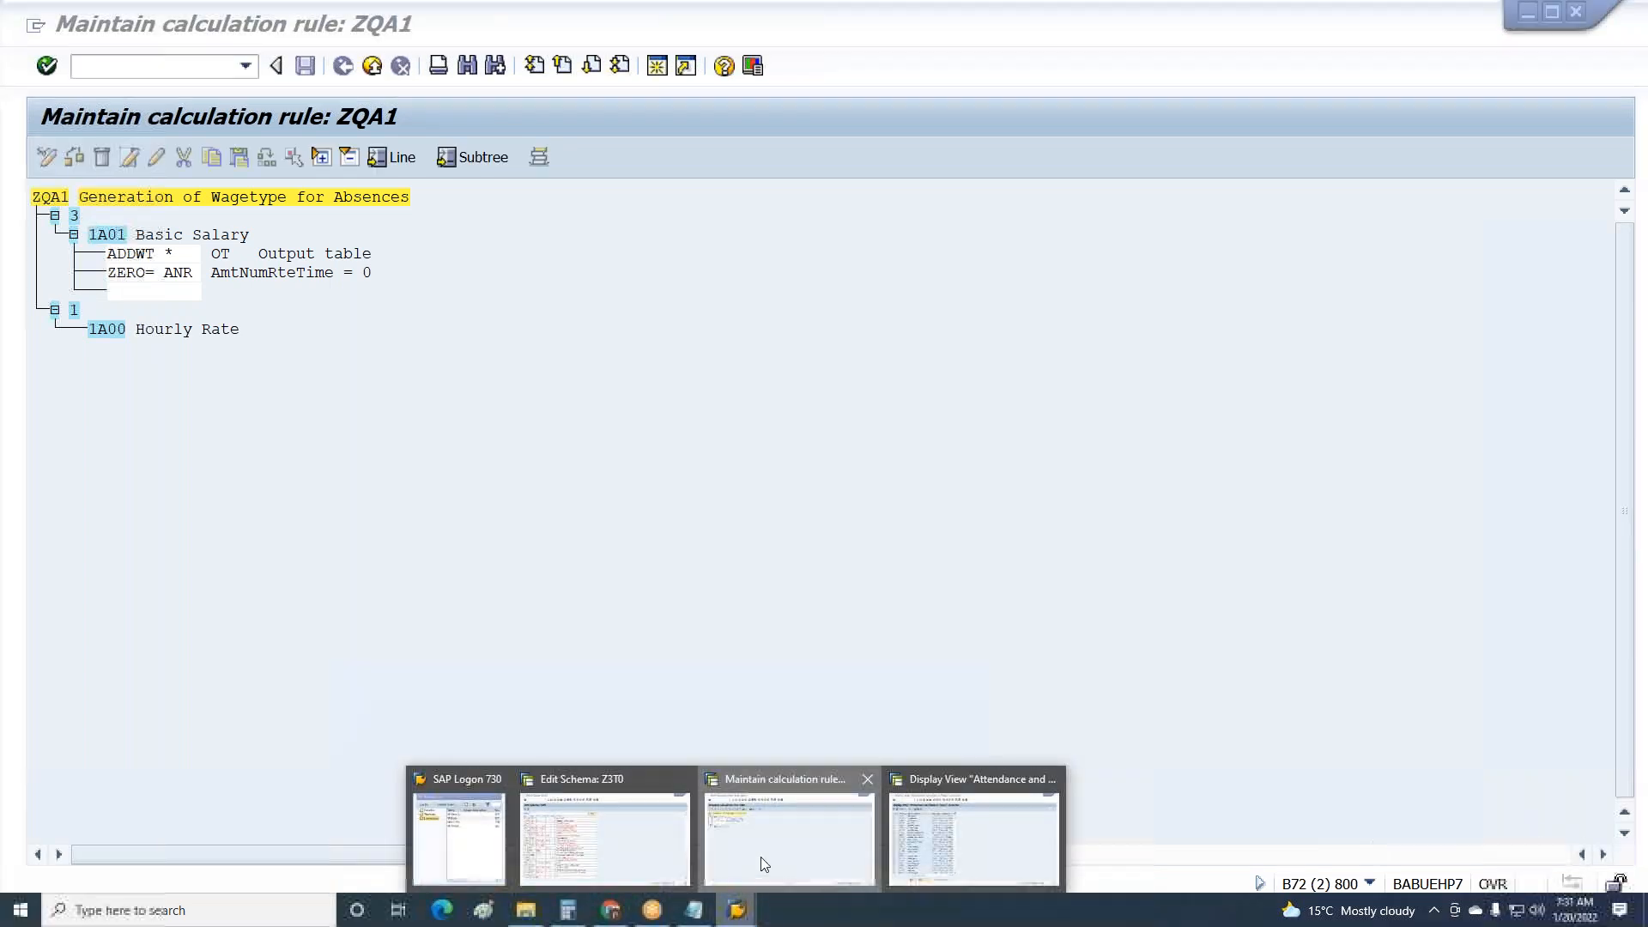
{"action": "left_click", "coordinate": [760, 856]}
{"action": "left_click", "coordinate": [656, 67]}
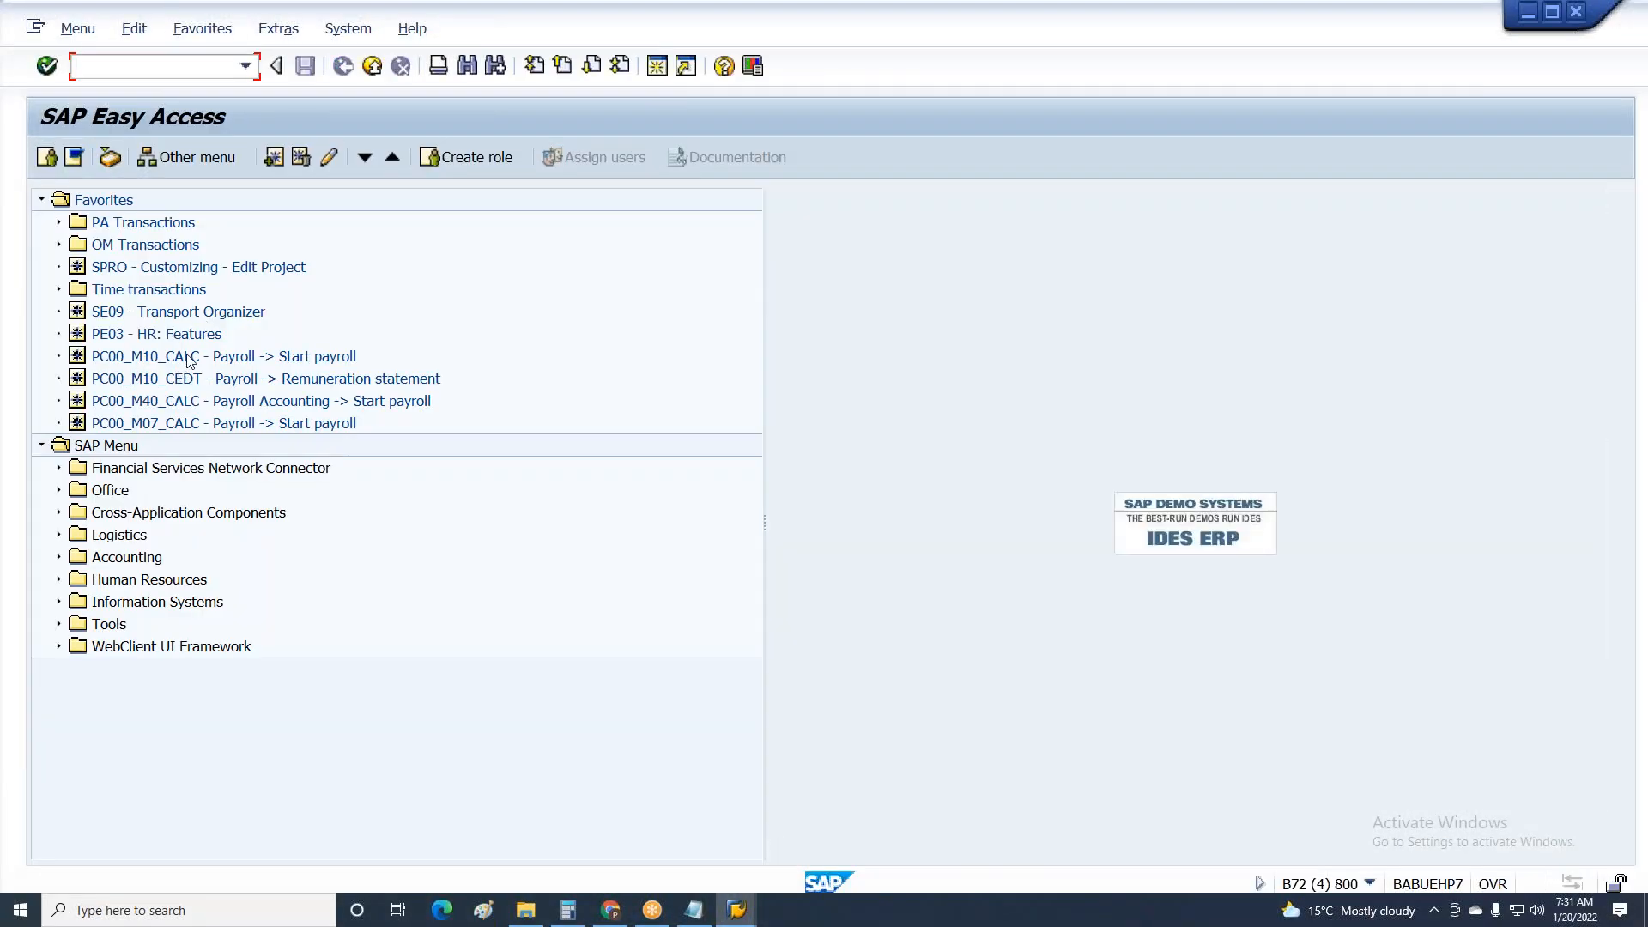
{"action": "double_click", "coordinate": [187, 354]}
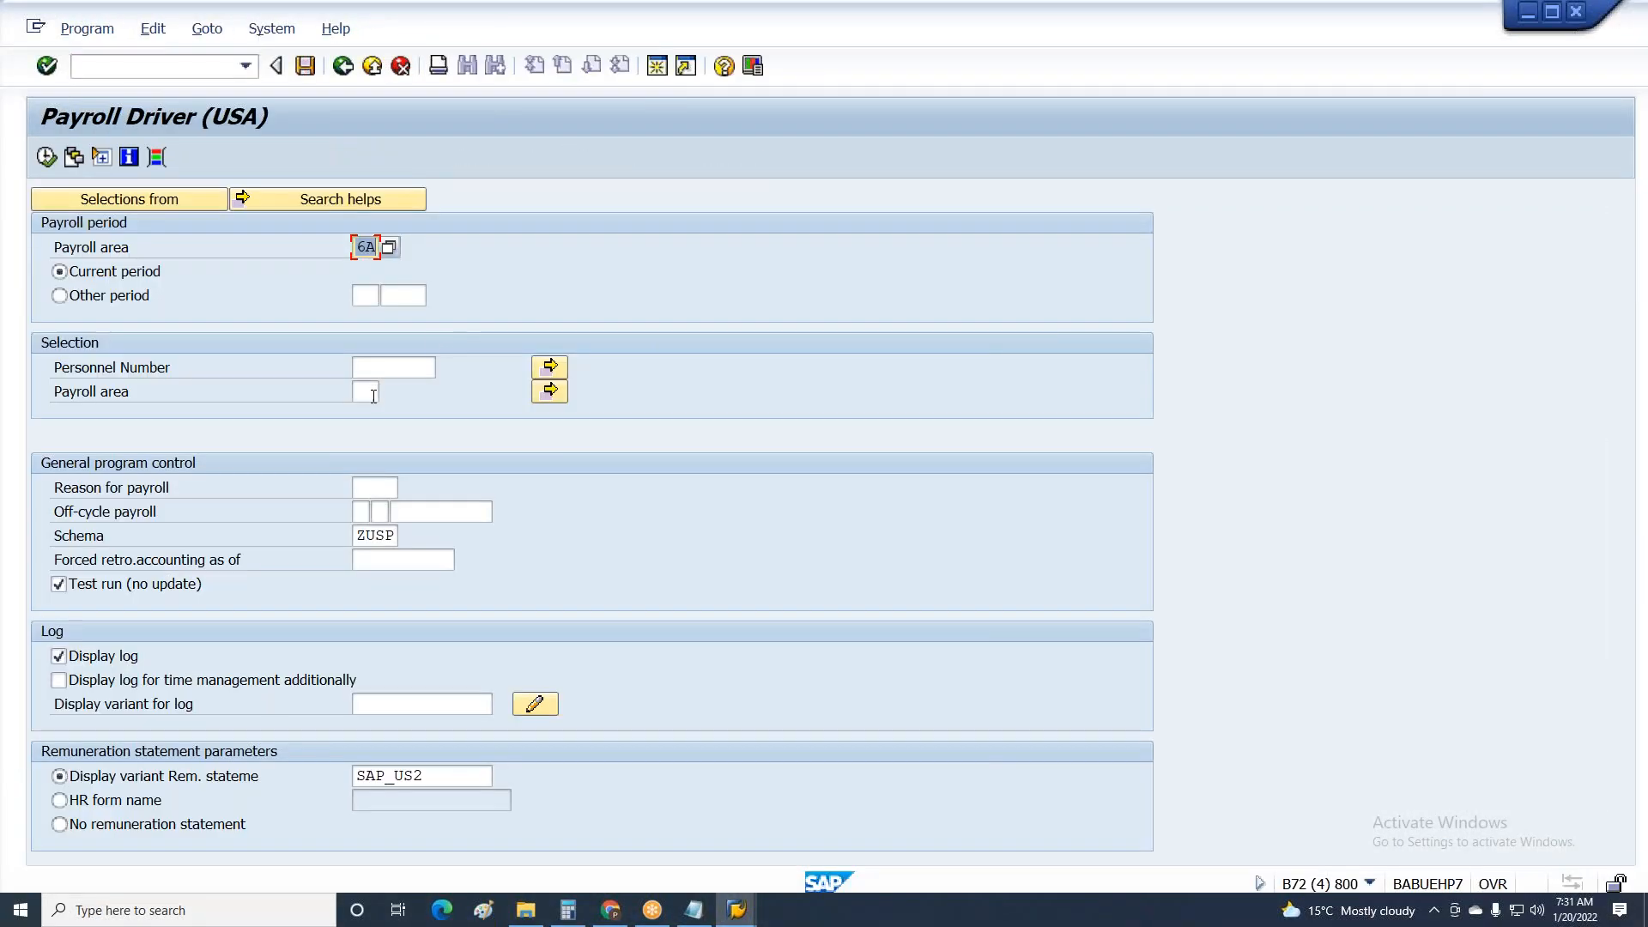
Fill the payroll selection with the employee's personnel number, payroll area 6A, and other period 1 2021.
{"action": "left_click", "coordinate": [373, 395]}
{"action": "left_click", "coordinate": [386, 367]}
{"action": "left_click", "coordinate": [387, 393]}
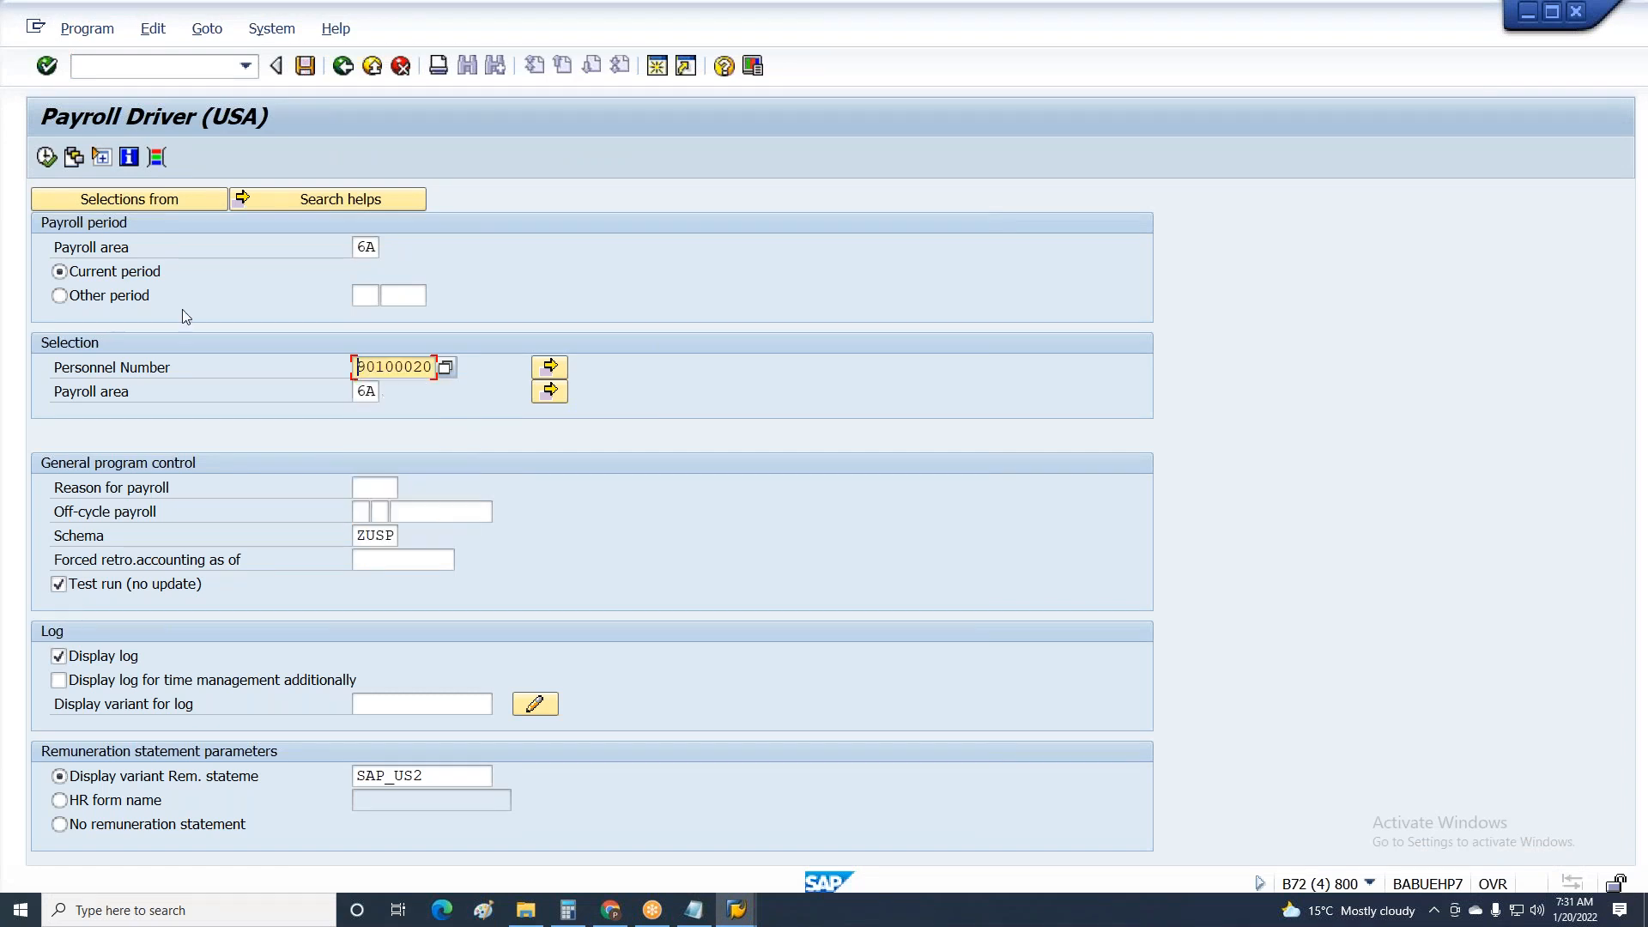
{"action": "left_click", "coordinate": [146, 295]}
{"action": "type", "text": "1"}
{"action": "key", "text": "Tab"}
{"action": "type", "text": "2021"}
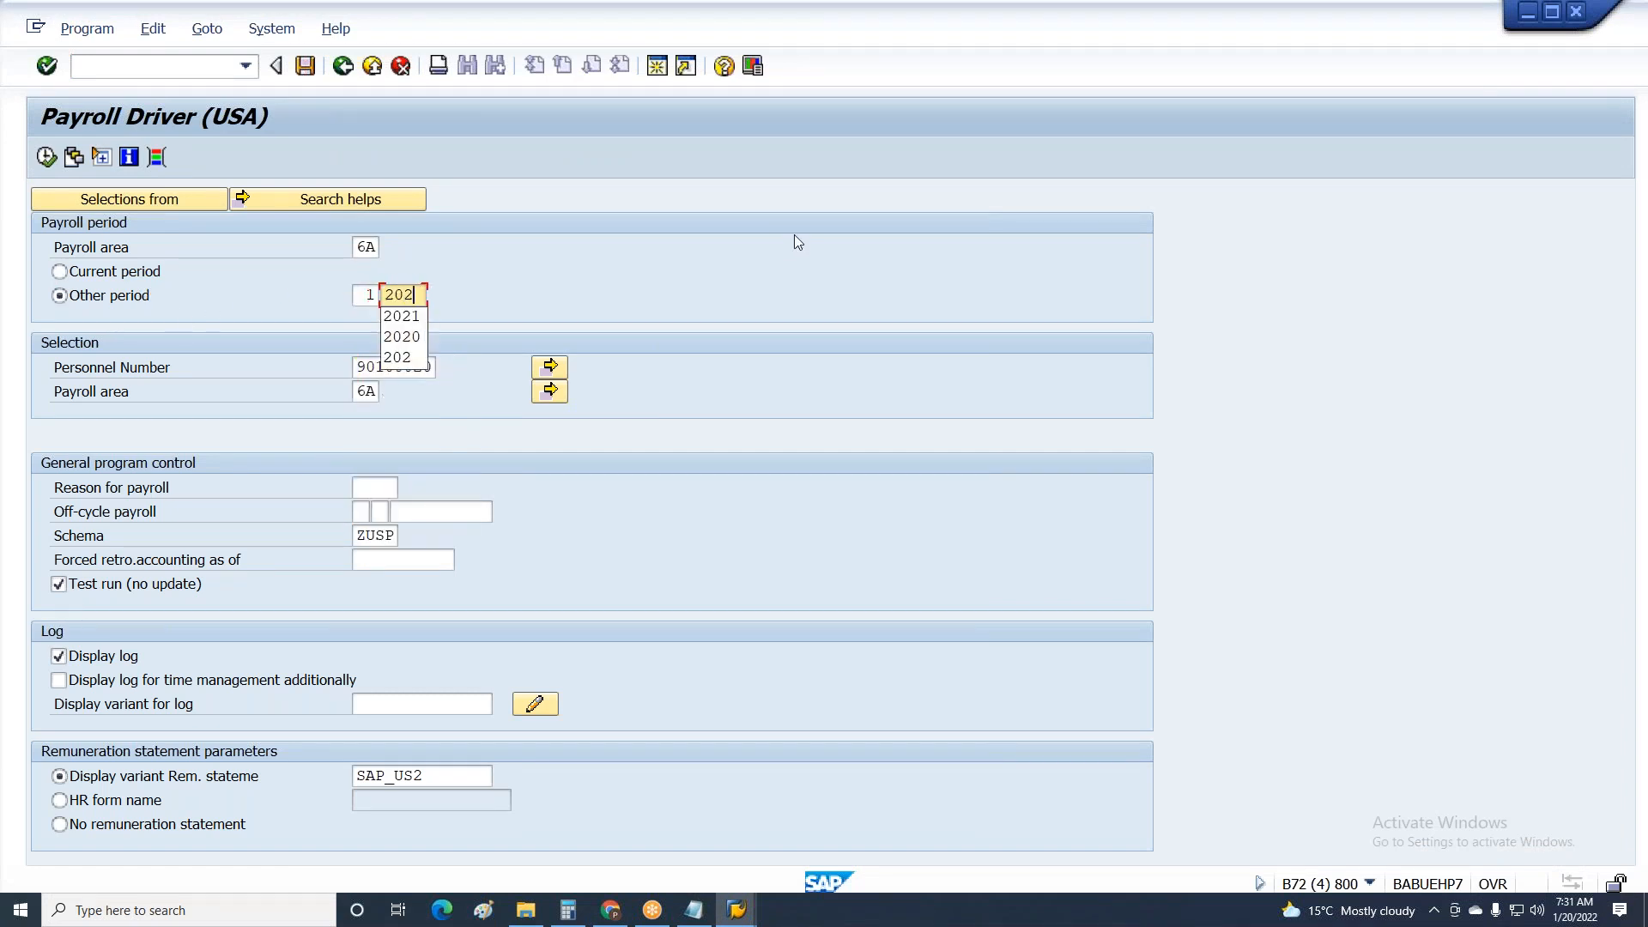
{"action": "key", "text": "Return"}
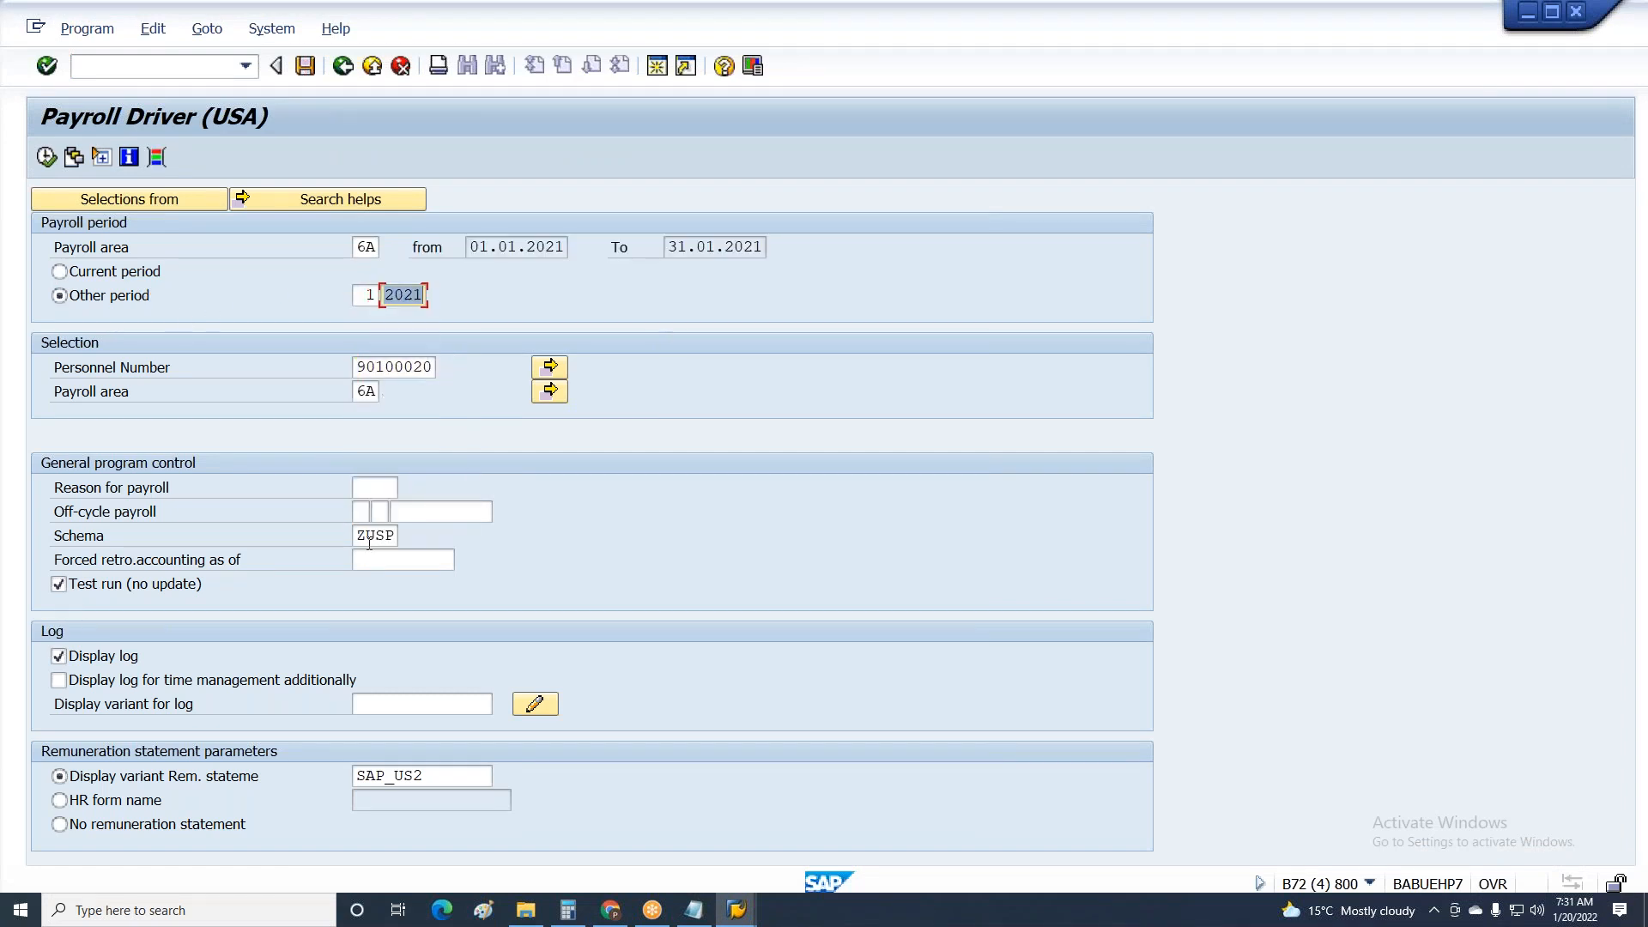
Set the payroll schema to Z300 and execute the payroll test run.
{"action": "left_click", "coordinate": [370, 535]}
{"action": "left_click", "coordinate": [374, 554]}
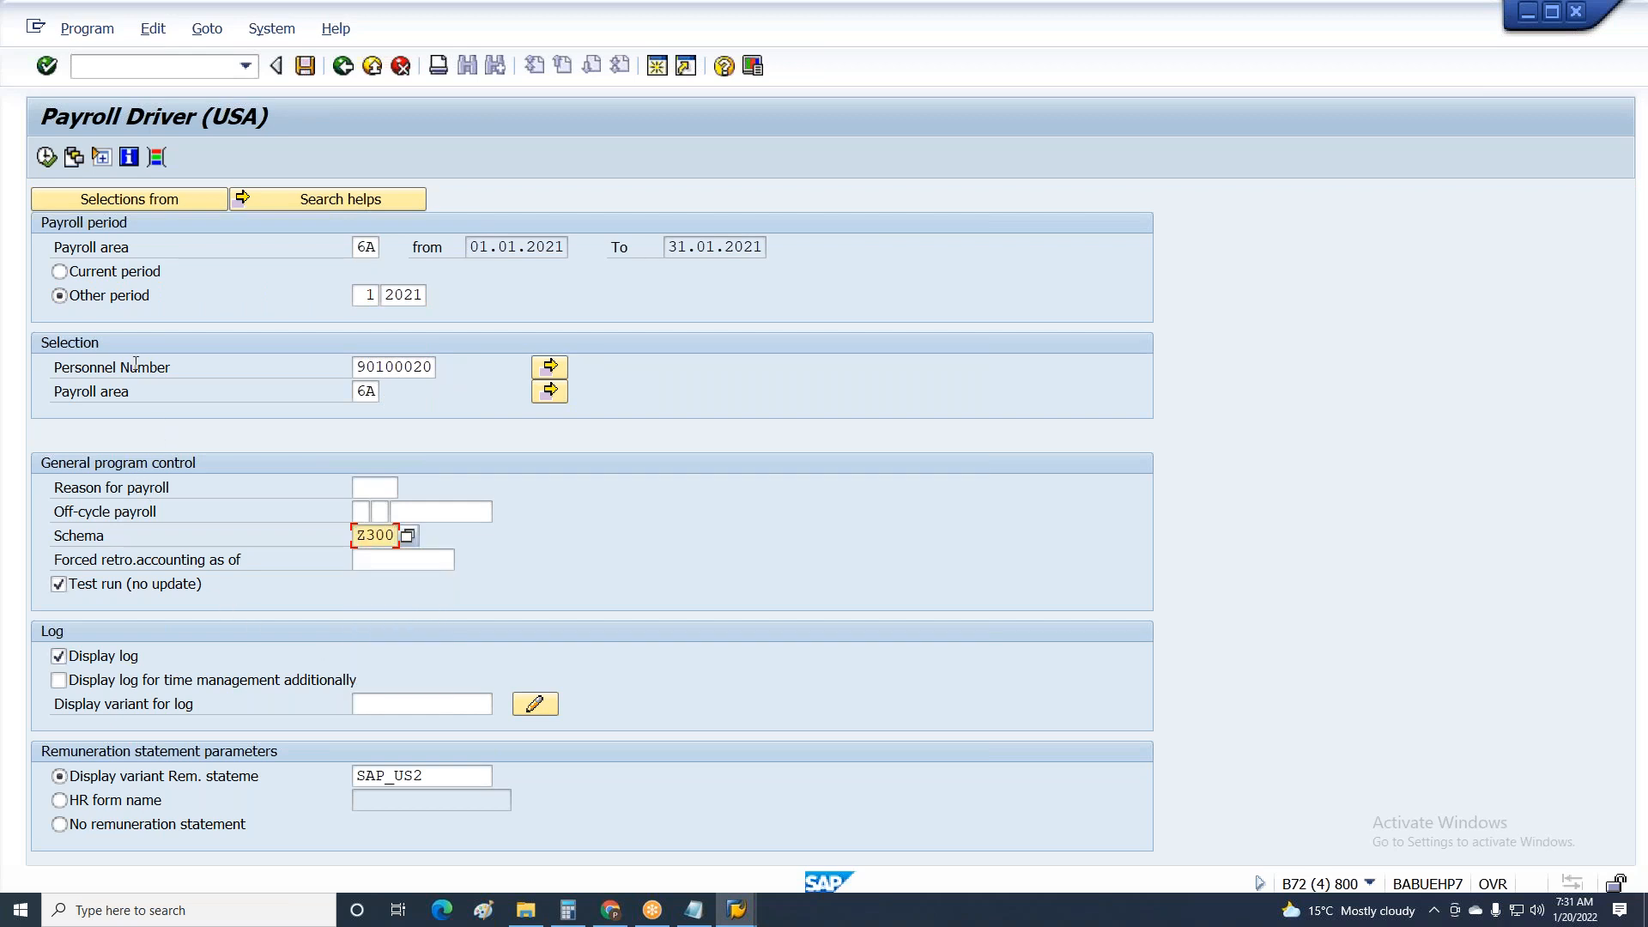
{"action": "key", "text": "F8"}
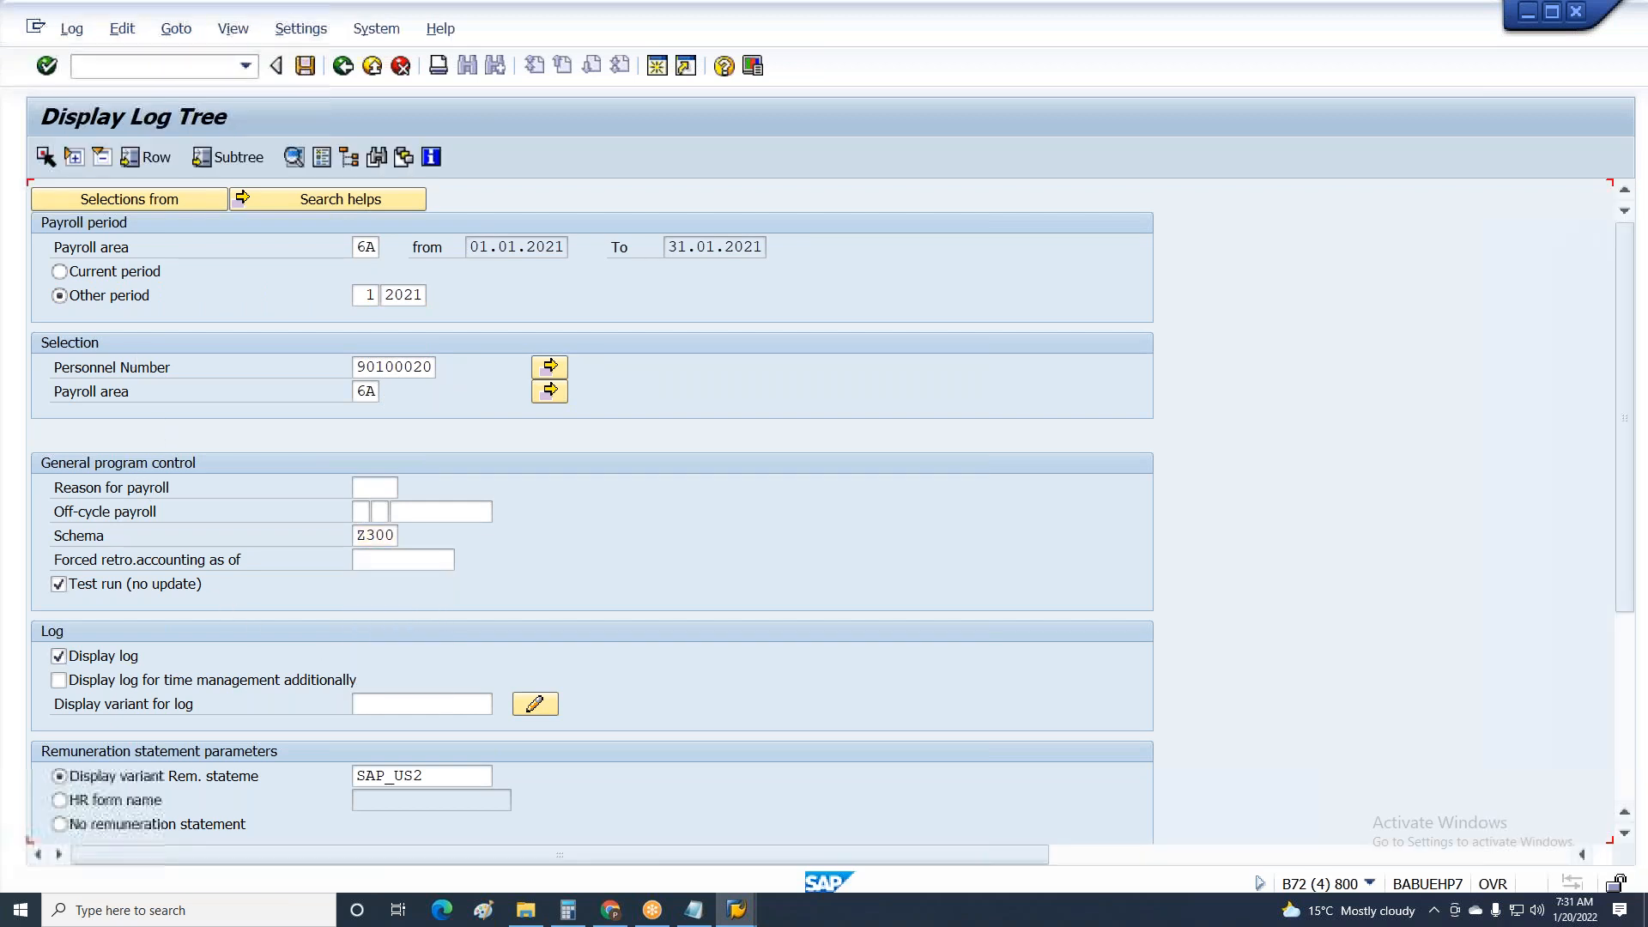
In the payroll log, examine the Basic Salary 1A01 processing entries under function PIT ZQC1 in the Learn PCR dummy schema.
{"action": "left_click", "coordinate": [202, 424]}
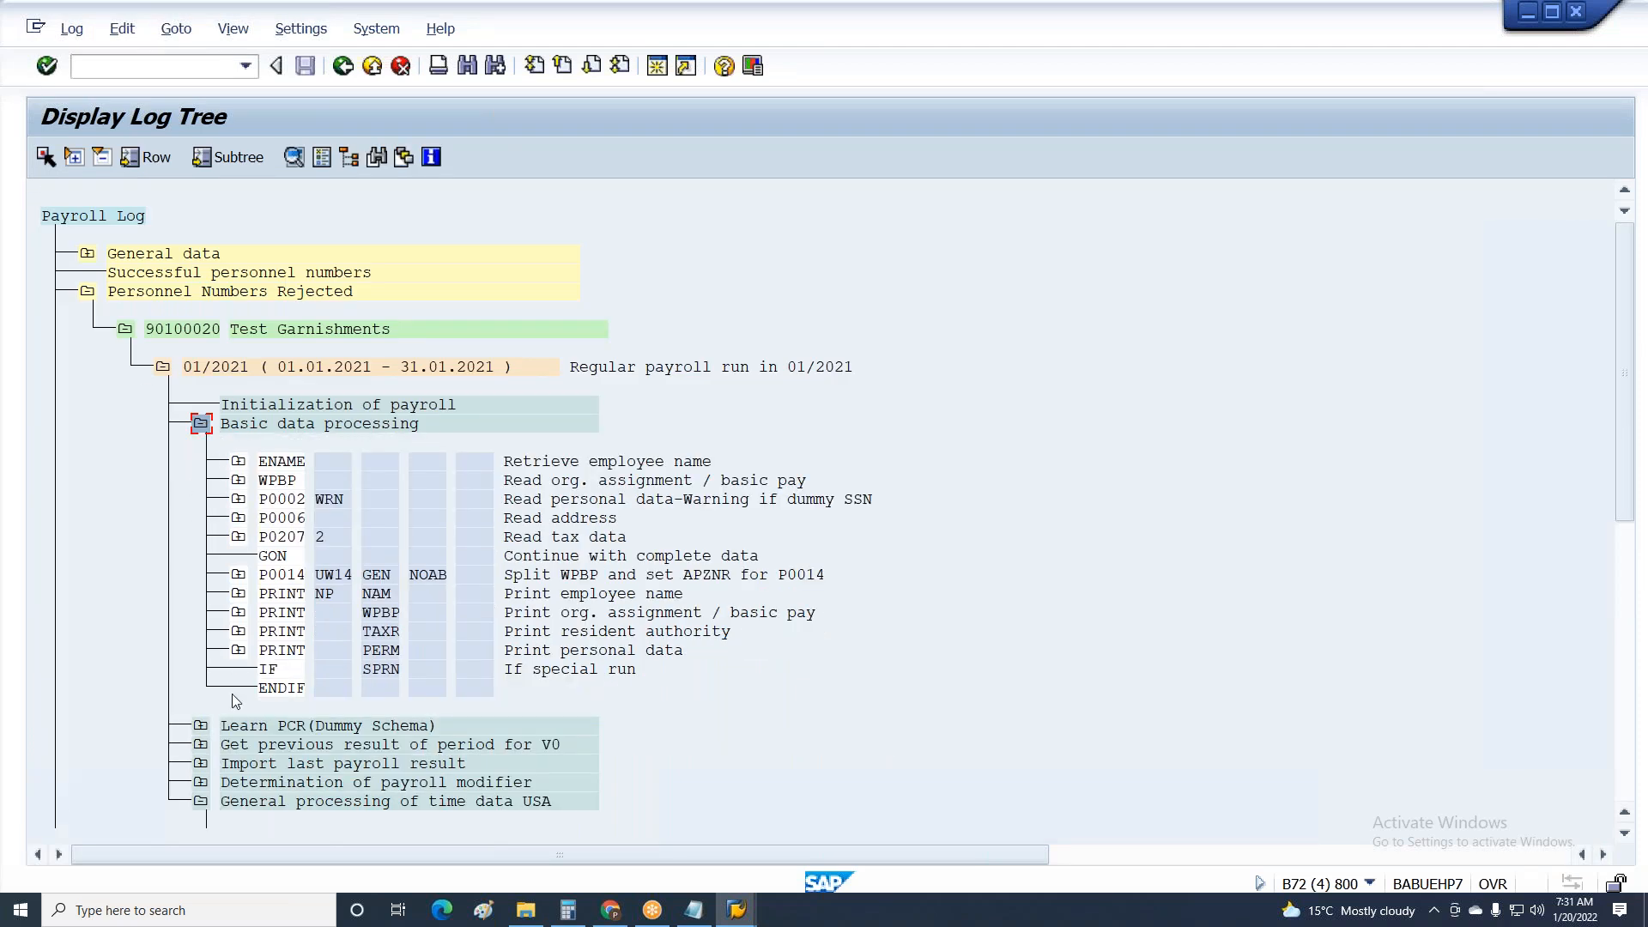
{"action": "left_click", "coordinate": [201, 725]}
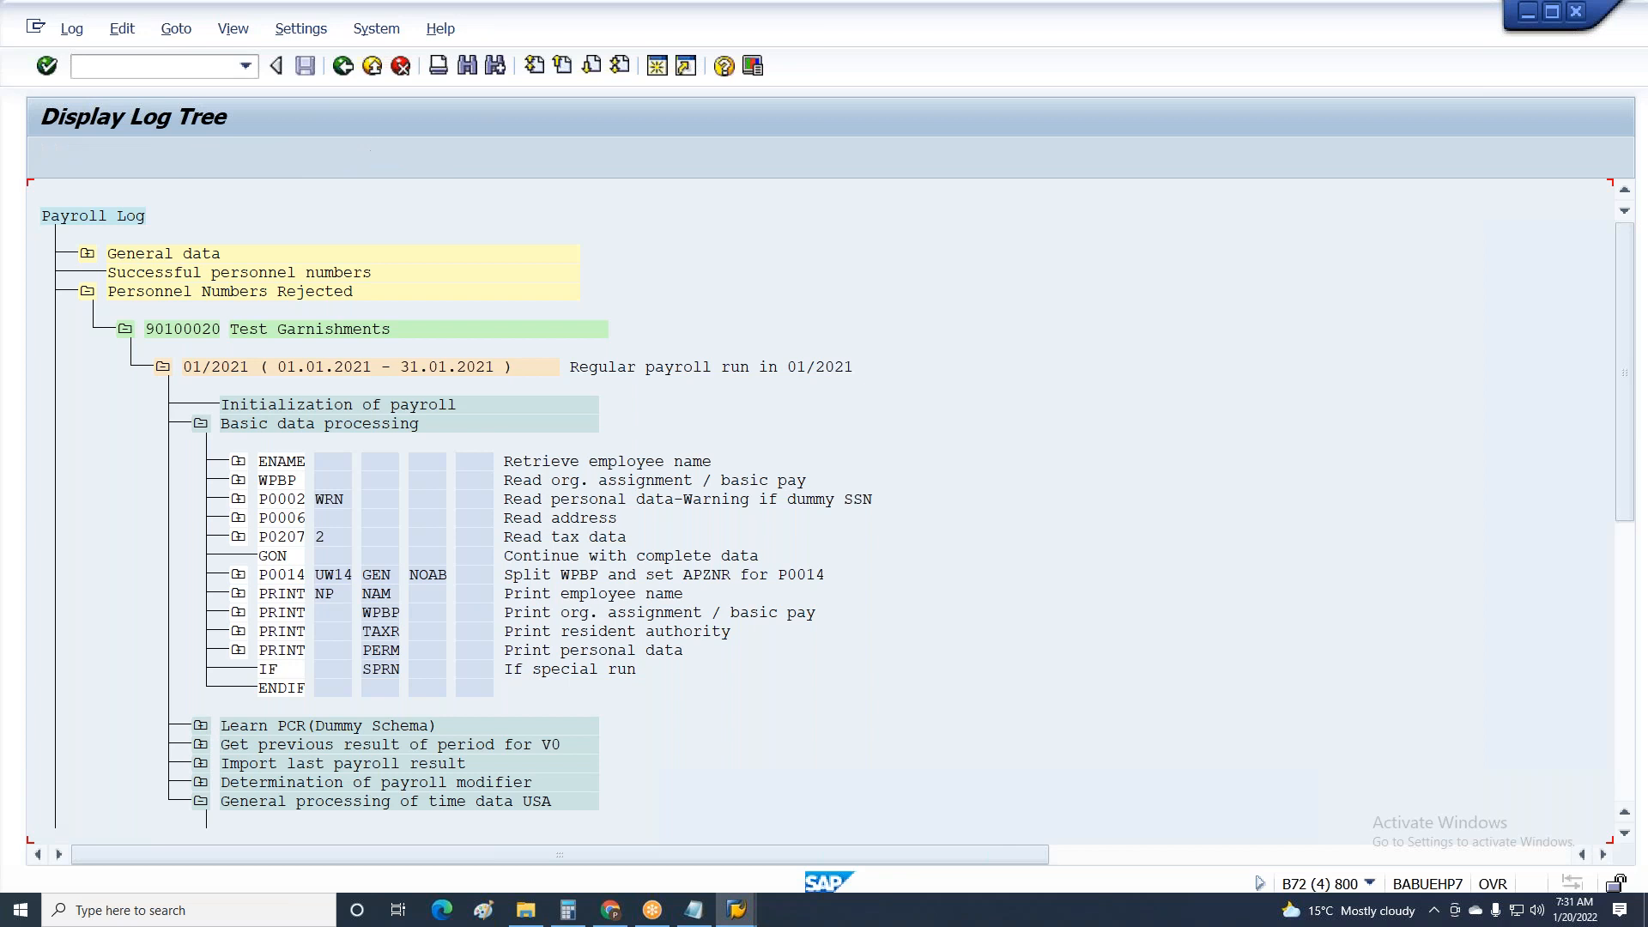
{"action": "left_click", "coordinate": [238, 782]}
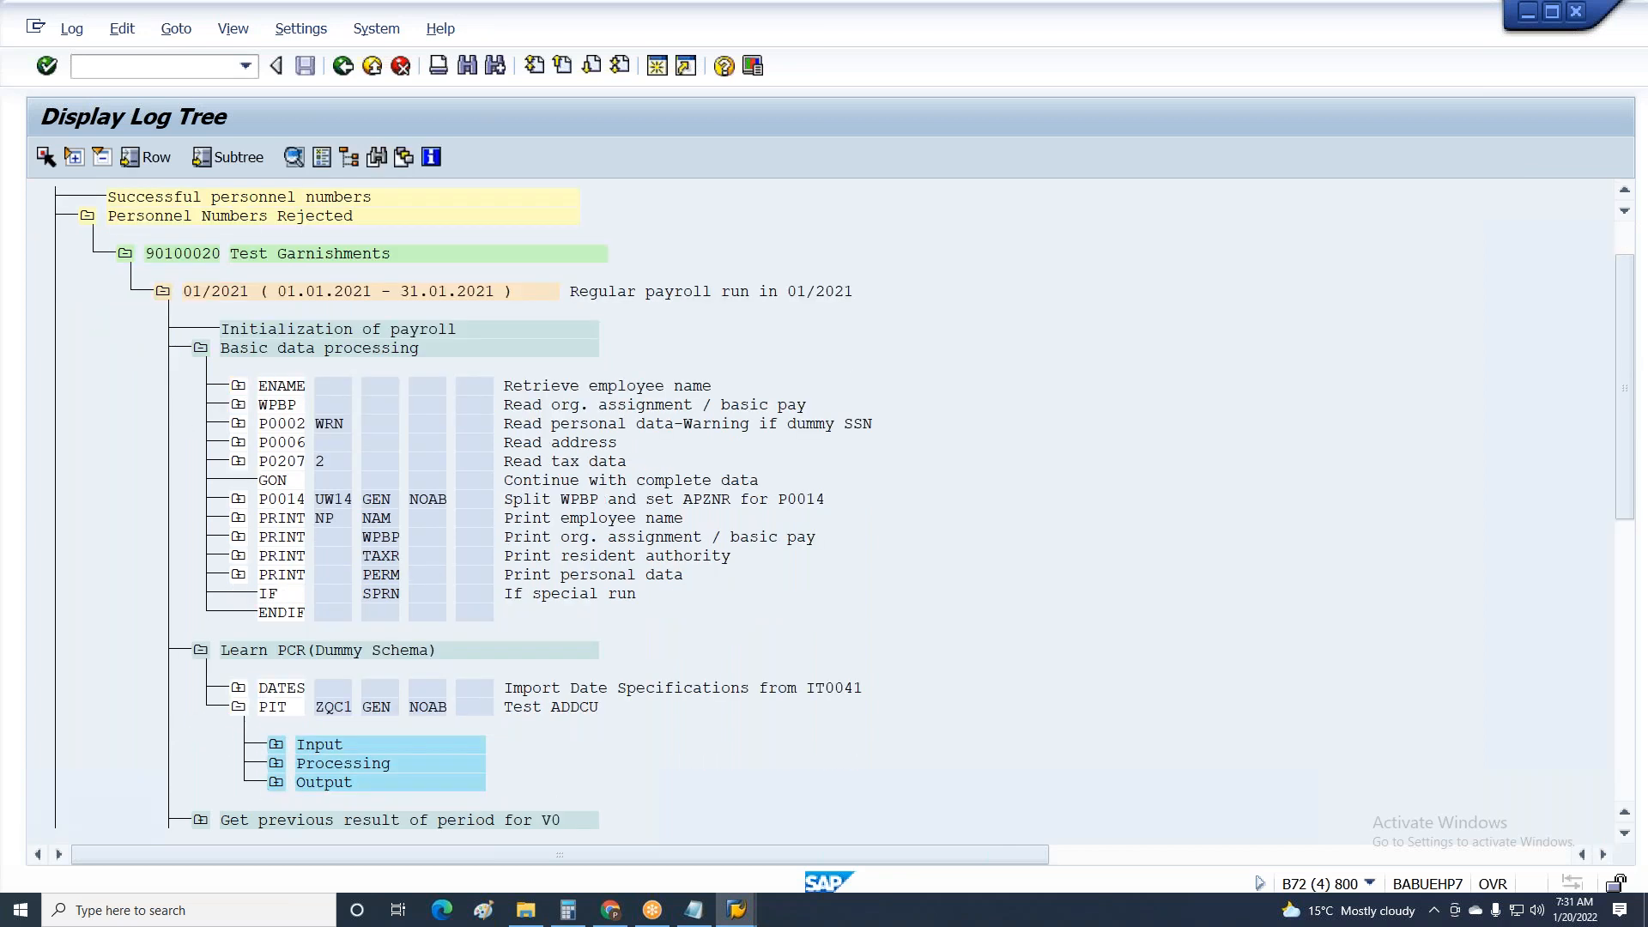
{"action": "left_click", "coordinate": [277, 762]}
{"action": "left_click", "coordinate": [393, 649]}
{"action": "left_click", "coordinate": [392, 671]}
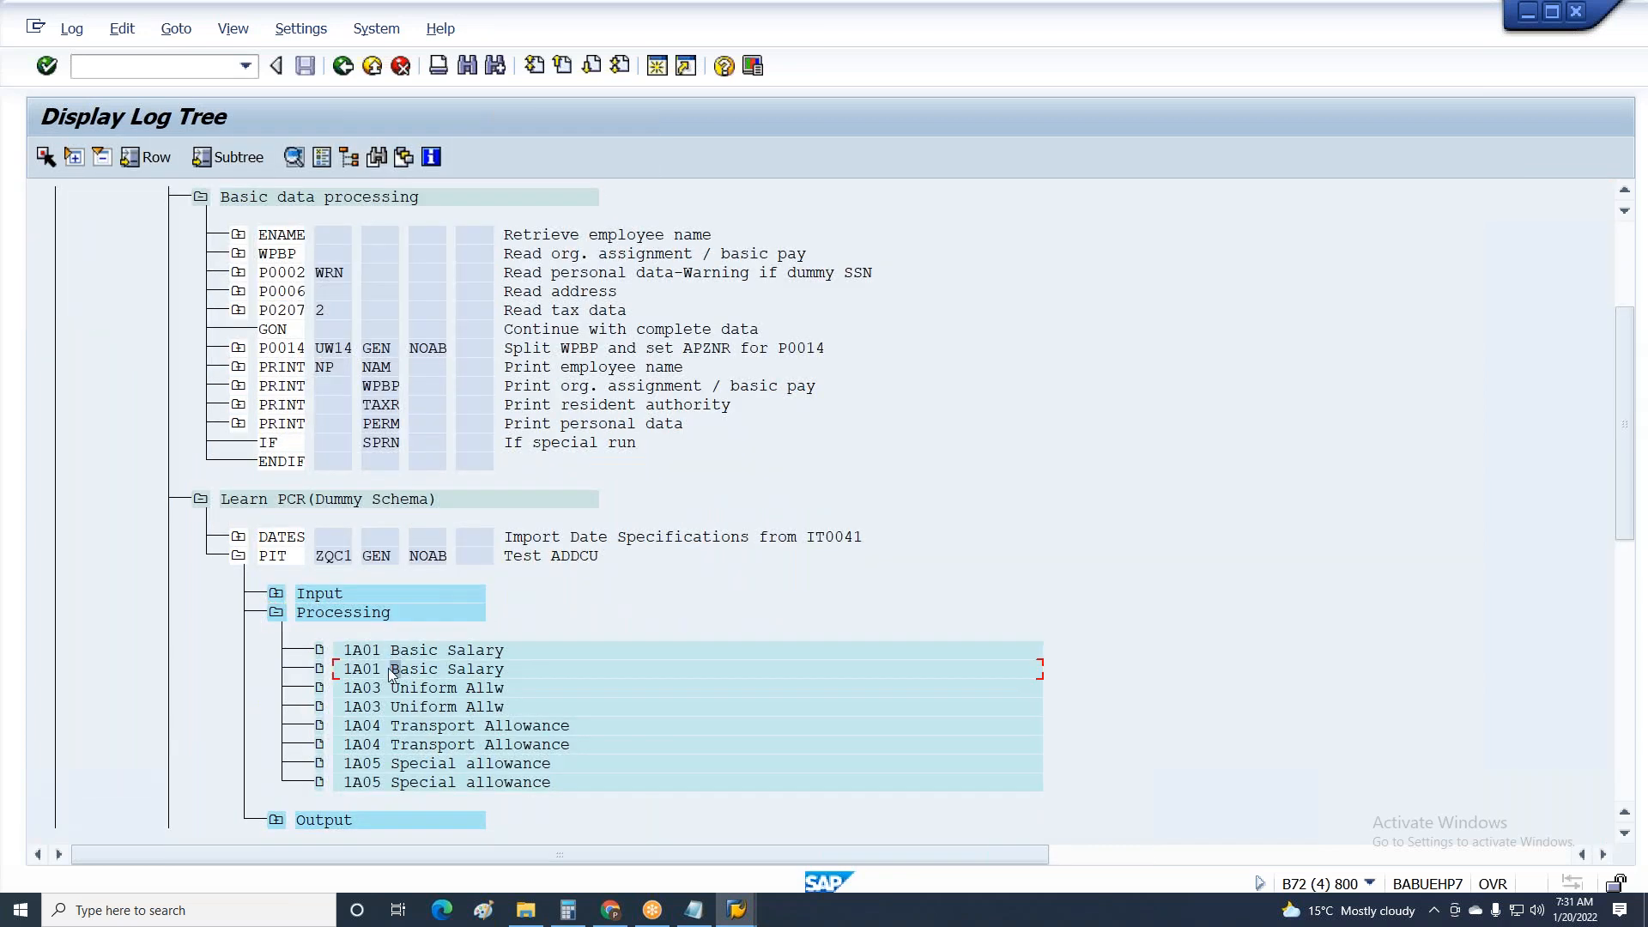
{"action": "left_click", "coordinate": [379, 652]}
{"action": "left_click", "coordinate": [384, 670]}
Return to rule ZQA1 and add the operations NUM=TKAU** and ADDWTE1AB1 as separate lines under wage type 1A01.
{"action": "key", "text": "alt+Tab"}
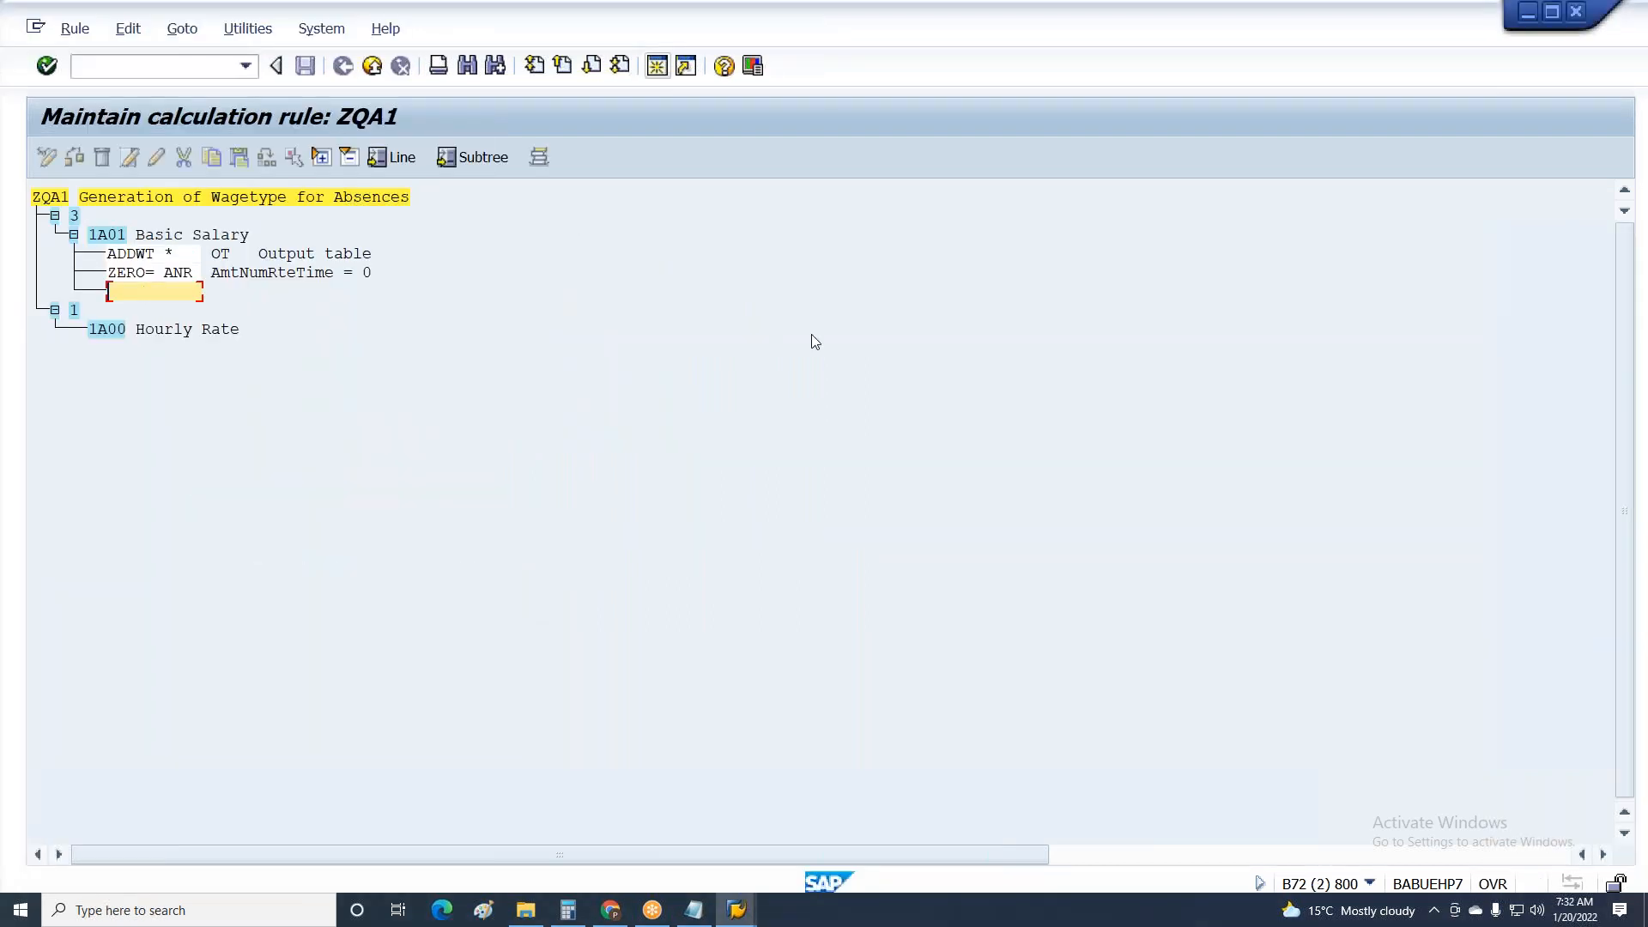
{"action": "type", "text": "NUM=T"}
{"action": "type", "text": "K"}
{"action": "type", "text": "AU**"}
{"action": "key", "text": "Return"}
{"action": "type", "text": "addwte"}
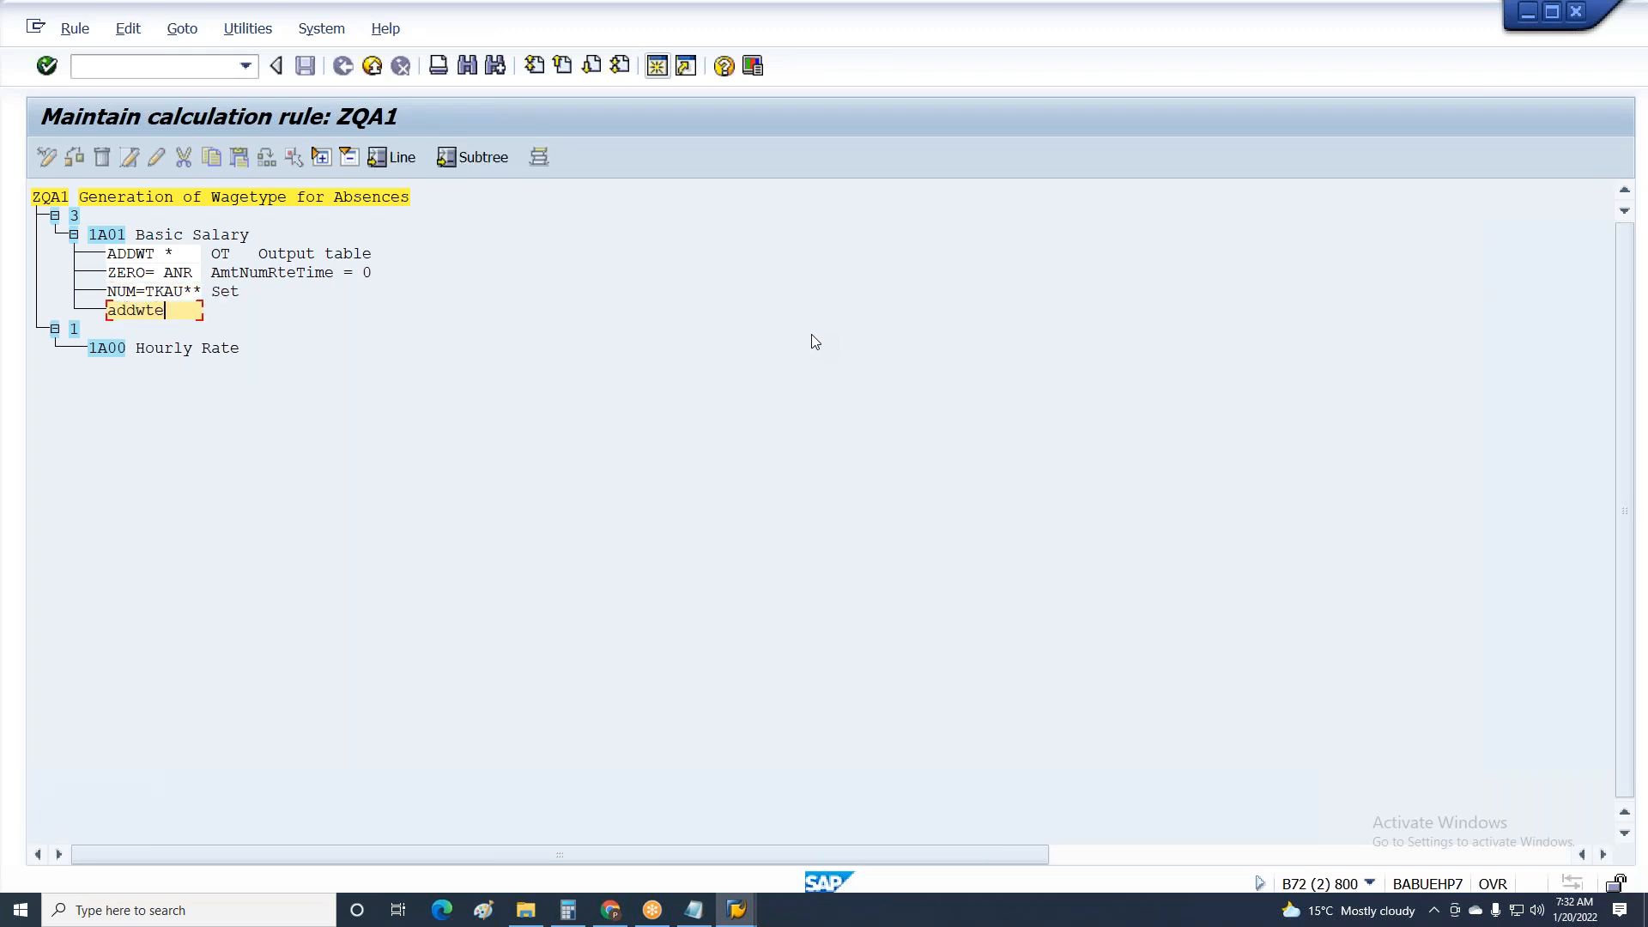
{"action": "type", "text": "1"}
{"action": "type", "text": "ab1"}
{"action": "key", "text": "Return"}
{"action": "key", "text": "Return"}
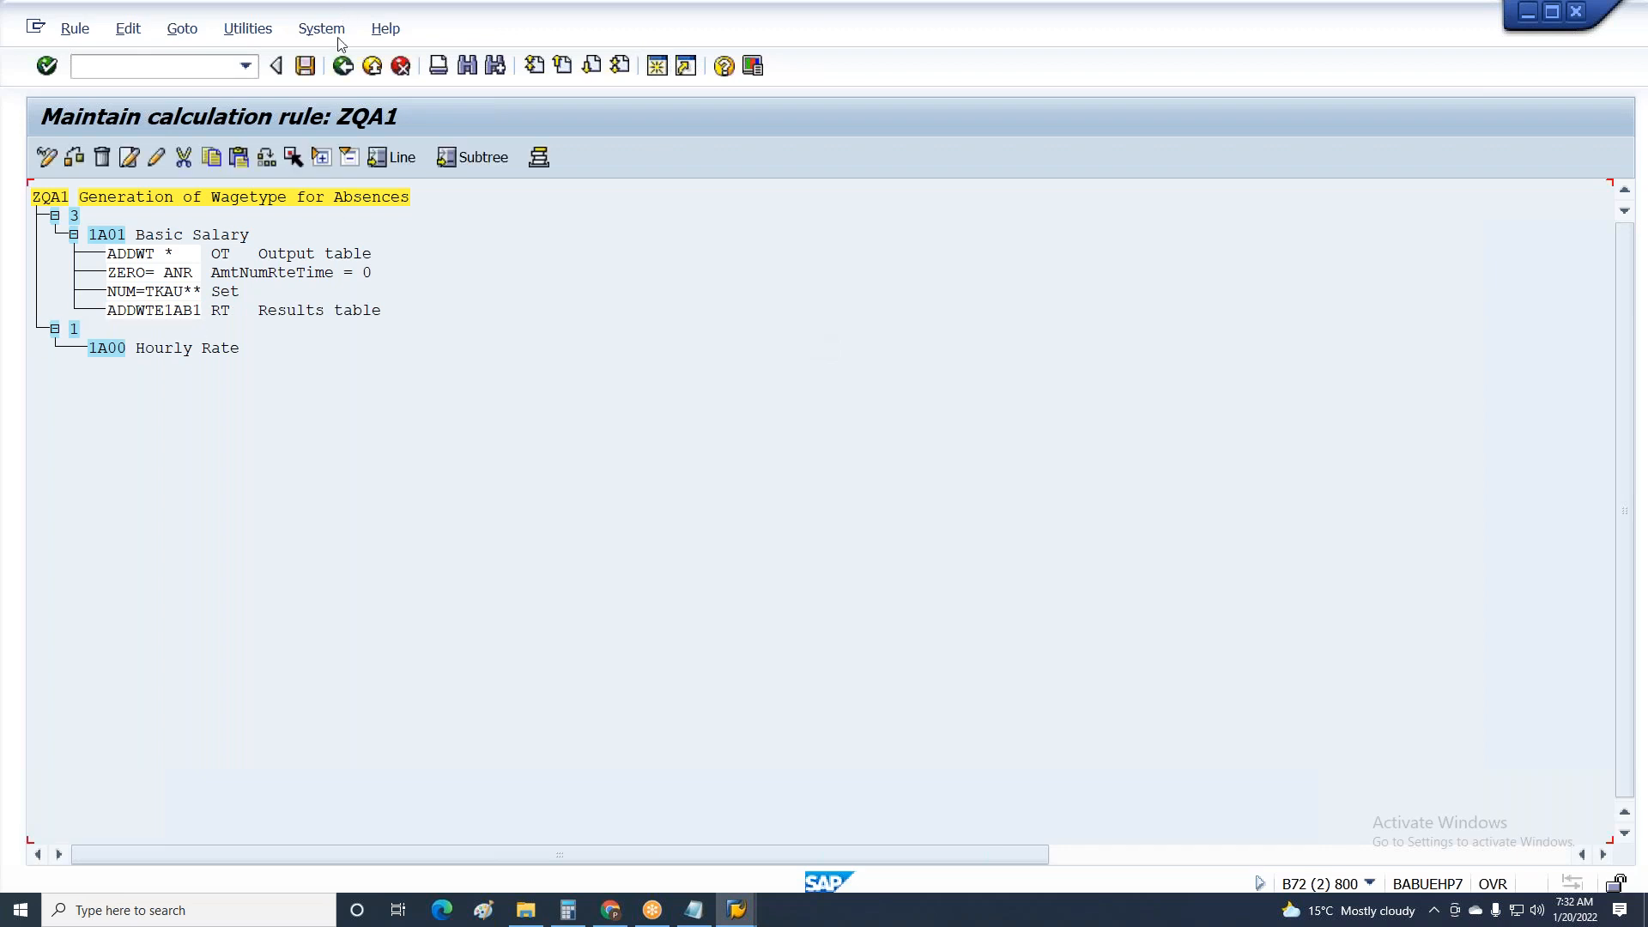
Change the NUM operation under wage type 1A01 to NUM=TKAU70 and save the rule.
{"action": "left_click", "coordinate": [188, 292]}
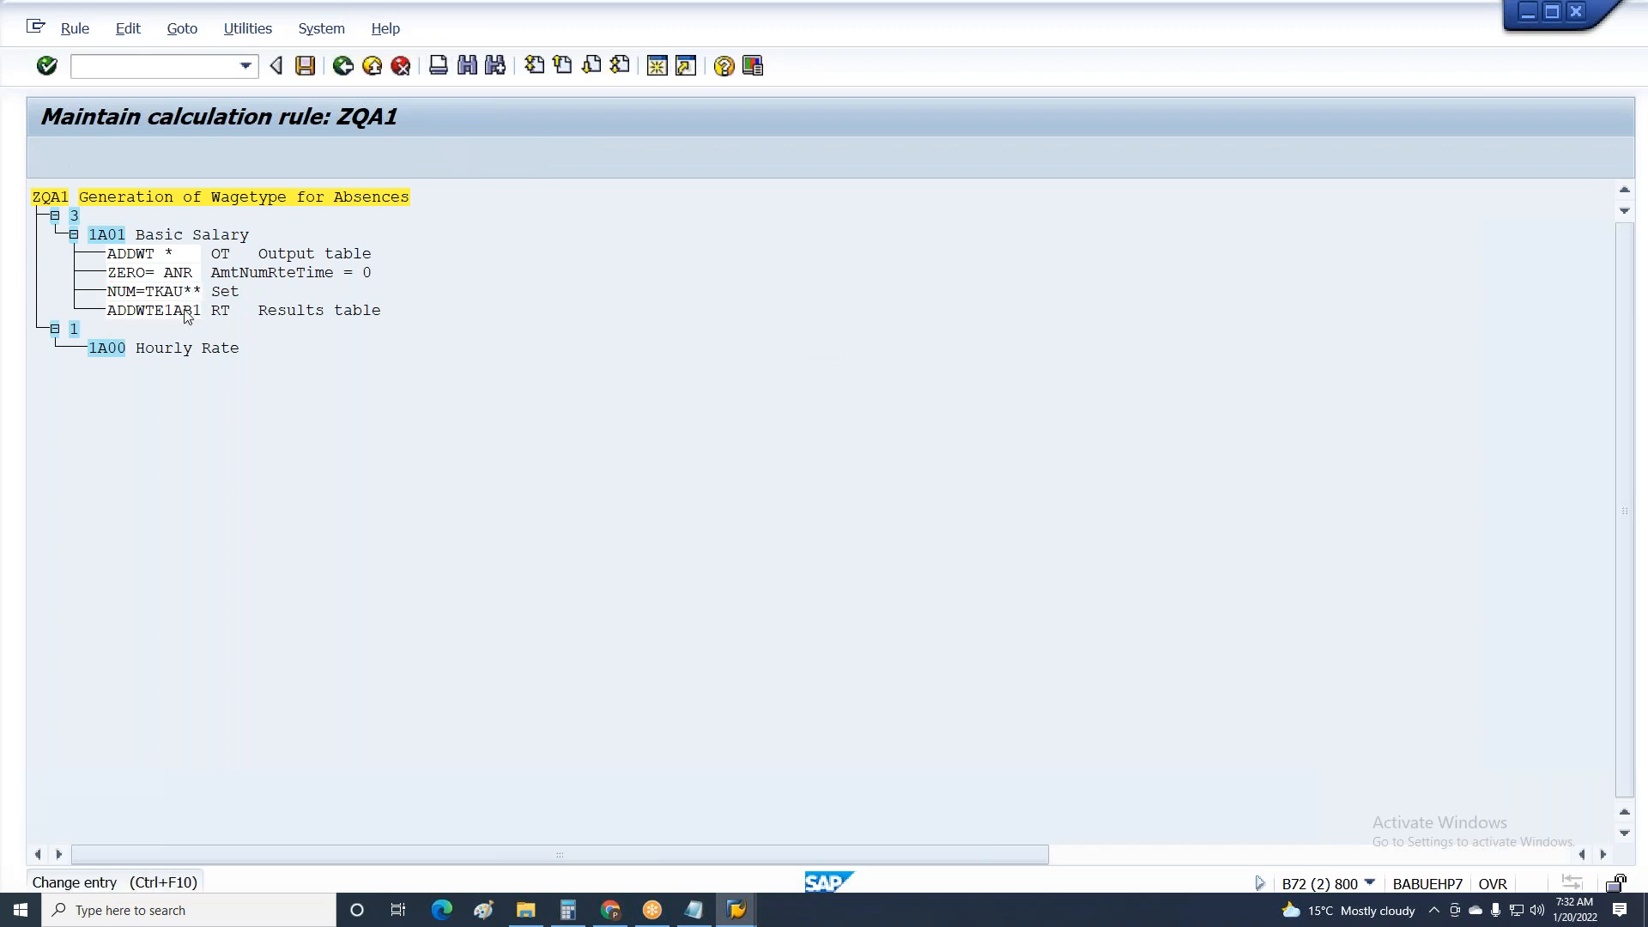
{"action": "left_click", "coordinate": [156, 155]}
{"action": "type", "text": "70"}
{"action": "key", "text": "Return"}
{"action": "key", "text": "ctrl+s"}
{"action": "key", "text": "Return"}
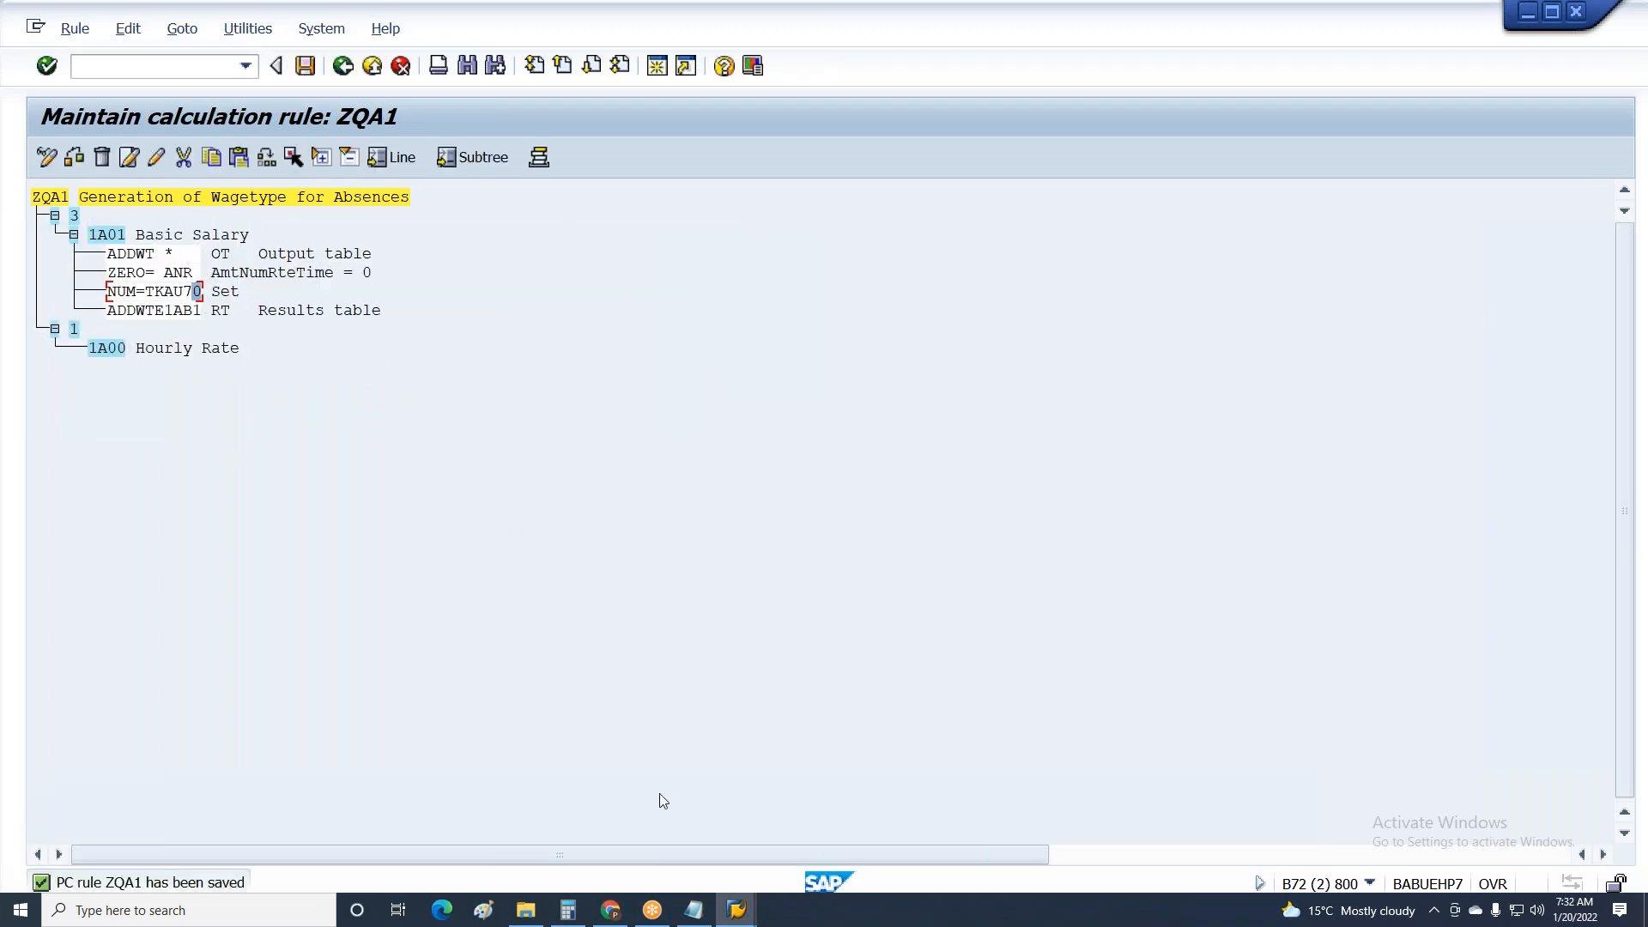
Switch to the attendance and absence types session, leave that view, and display view V_512W_D in the edit everything mode.
{"action": "left_click", "coordinate": [735, 910]}
{"action": "mouse_move", "coordinate": [878, 874]}
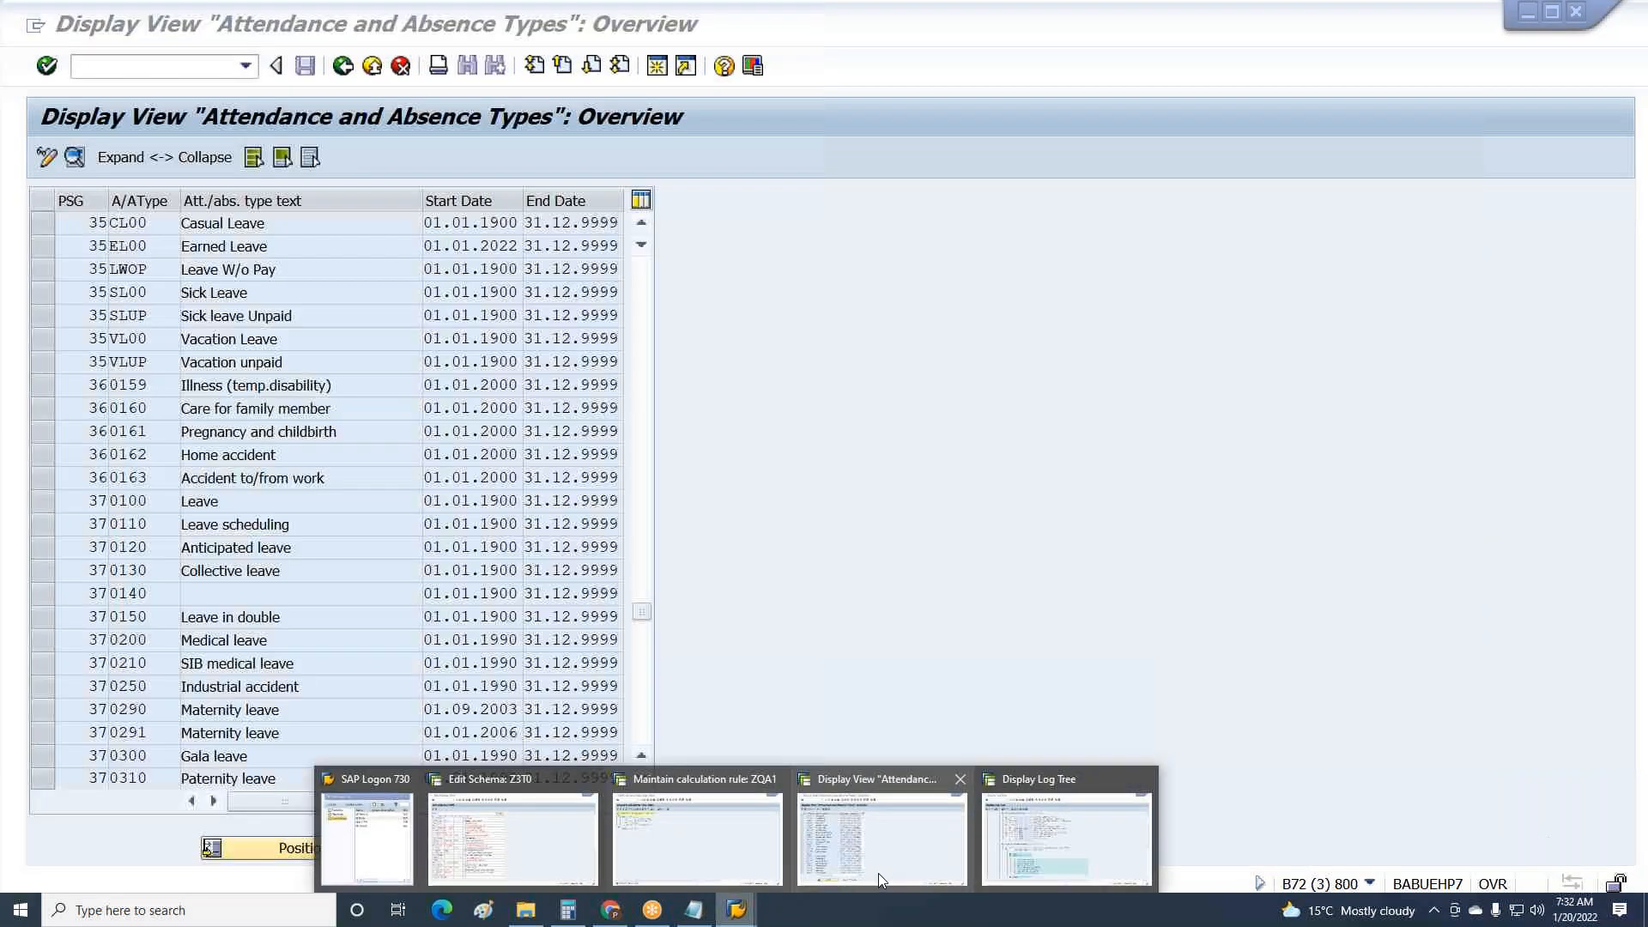
{"action": "left_click", "coordinate": [944, 857]}
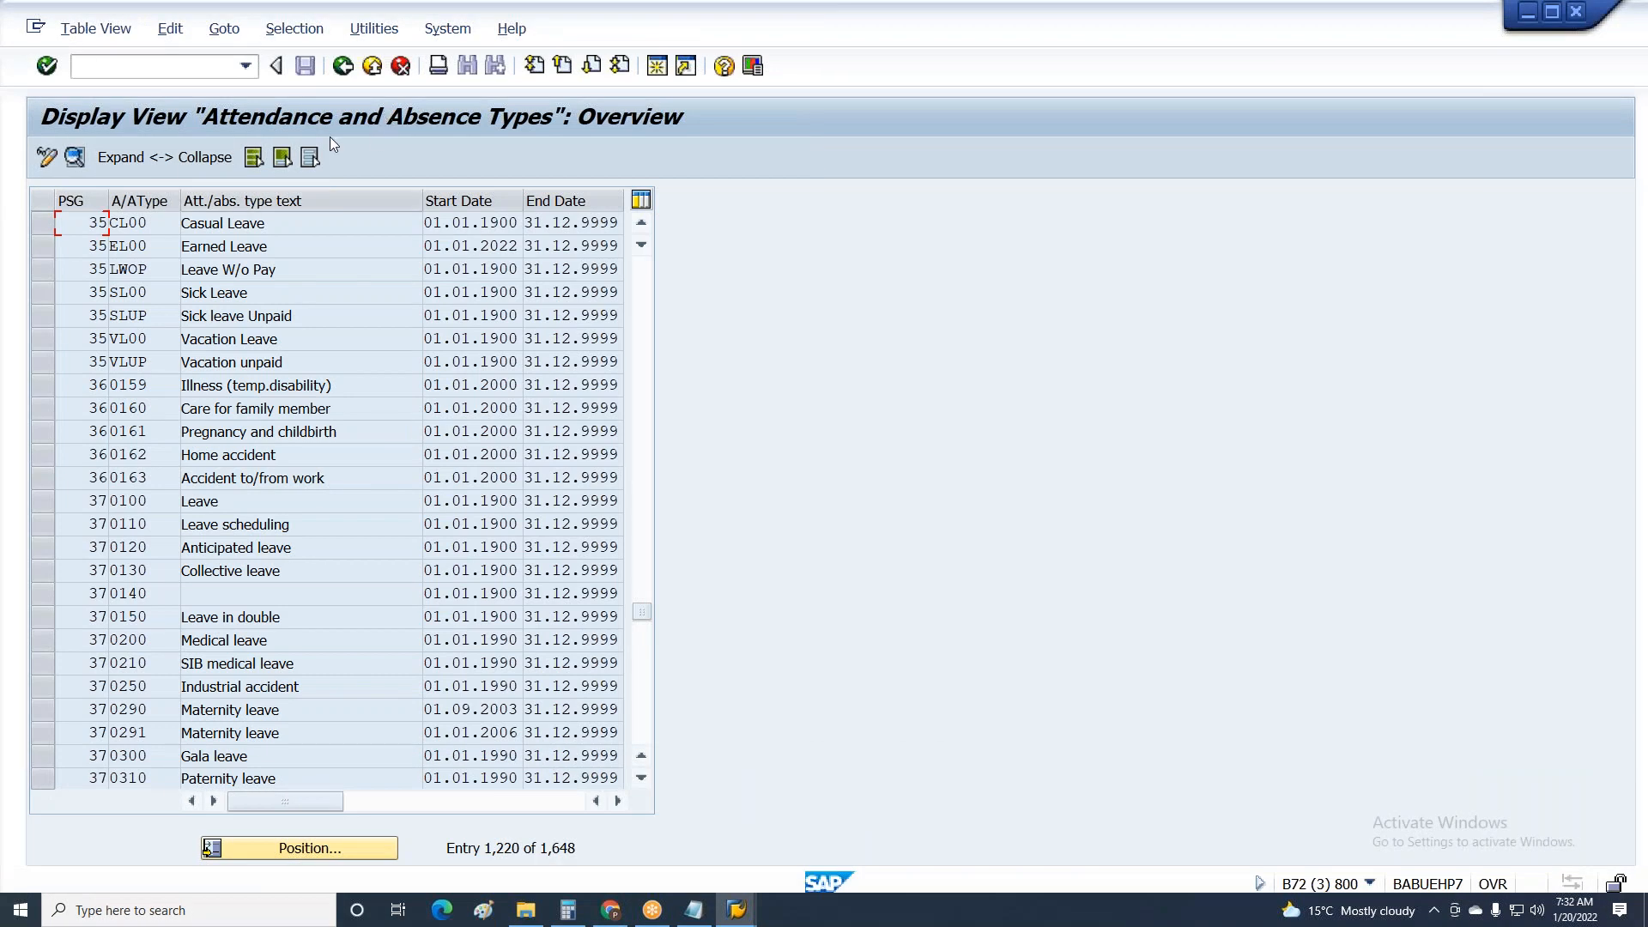
{"action": "left_click", "coordinate": [342, 67]}
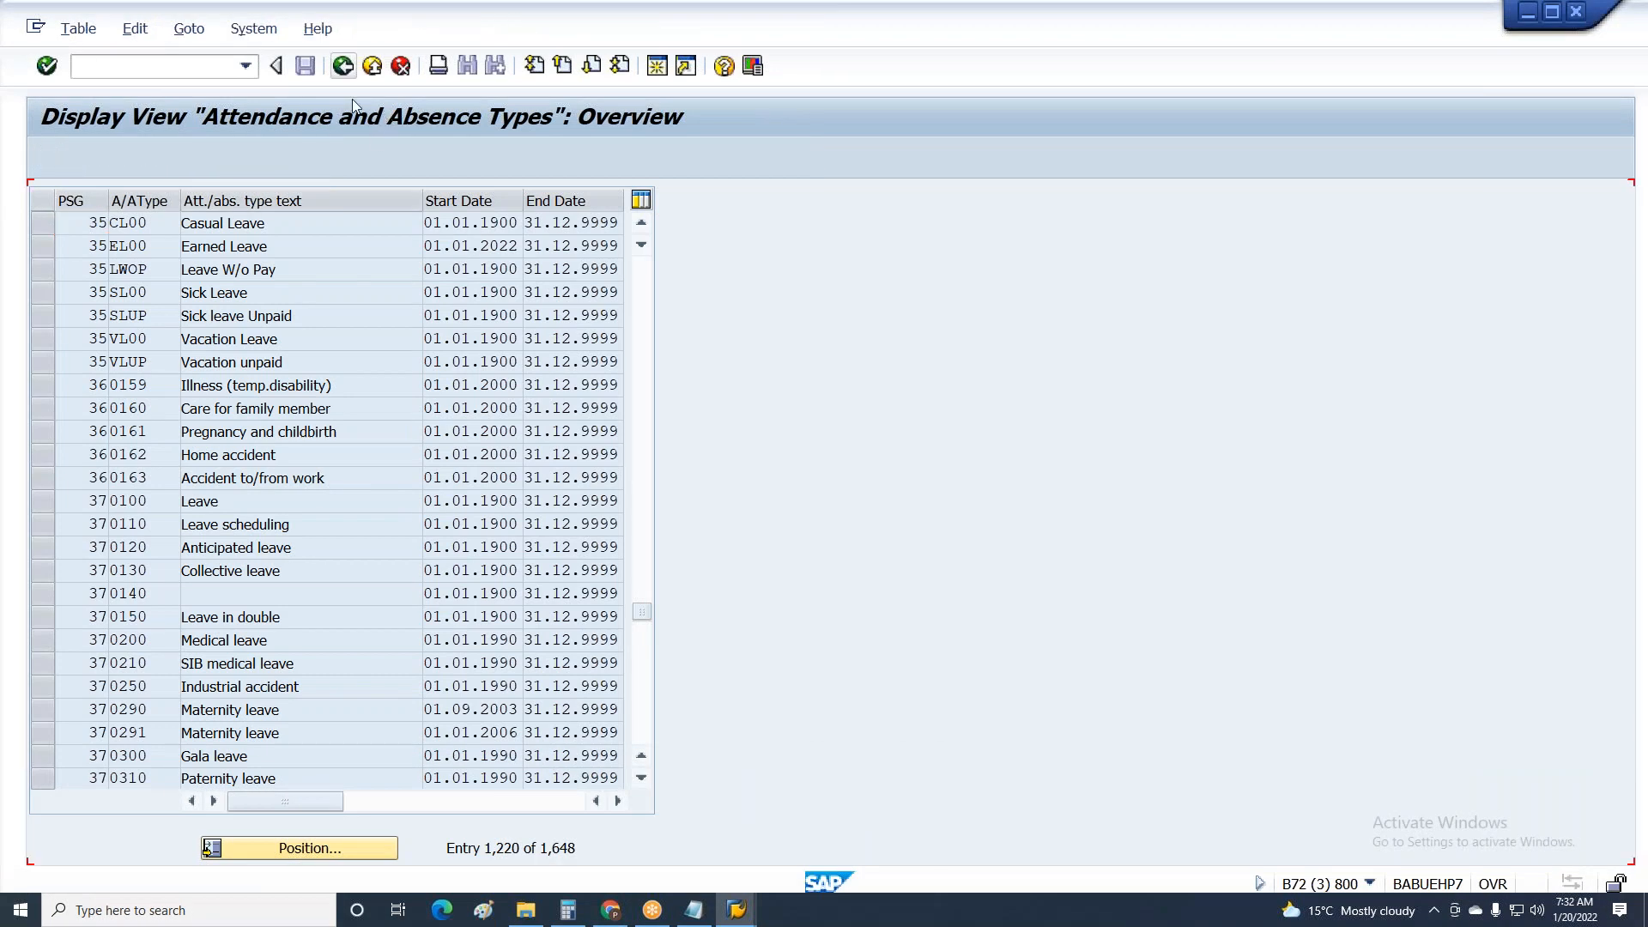
{"action": "left_click", "coordinate": [296, 288]}
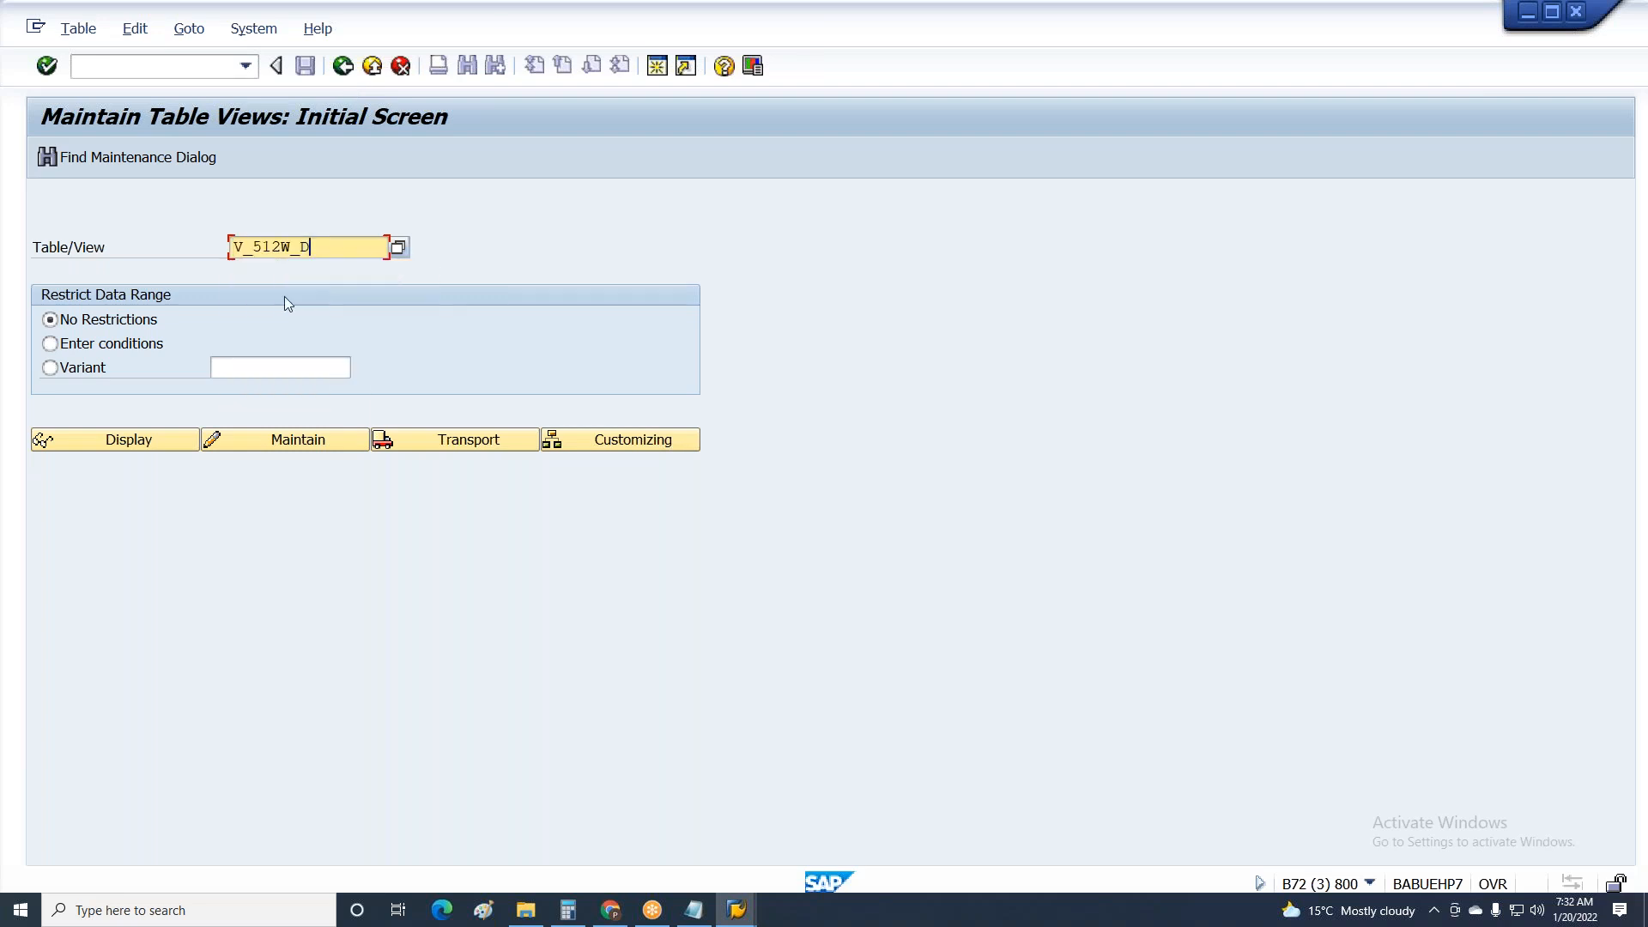
{"action": "left_click", "coordinate": [140, 443]}
{"action": "left_click", "coordinate": [275, 404]}
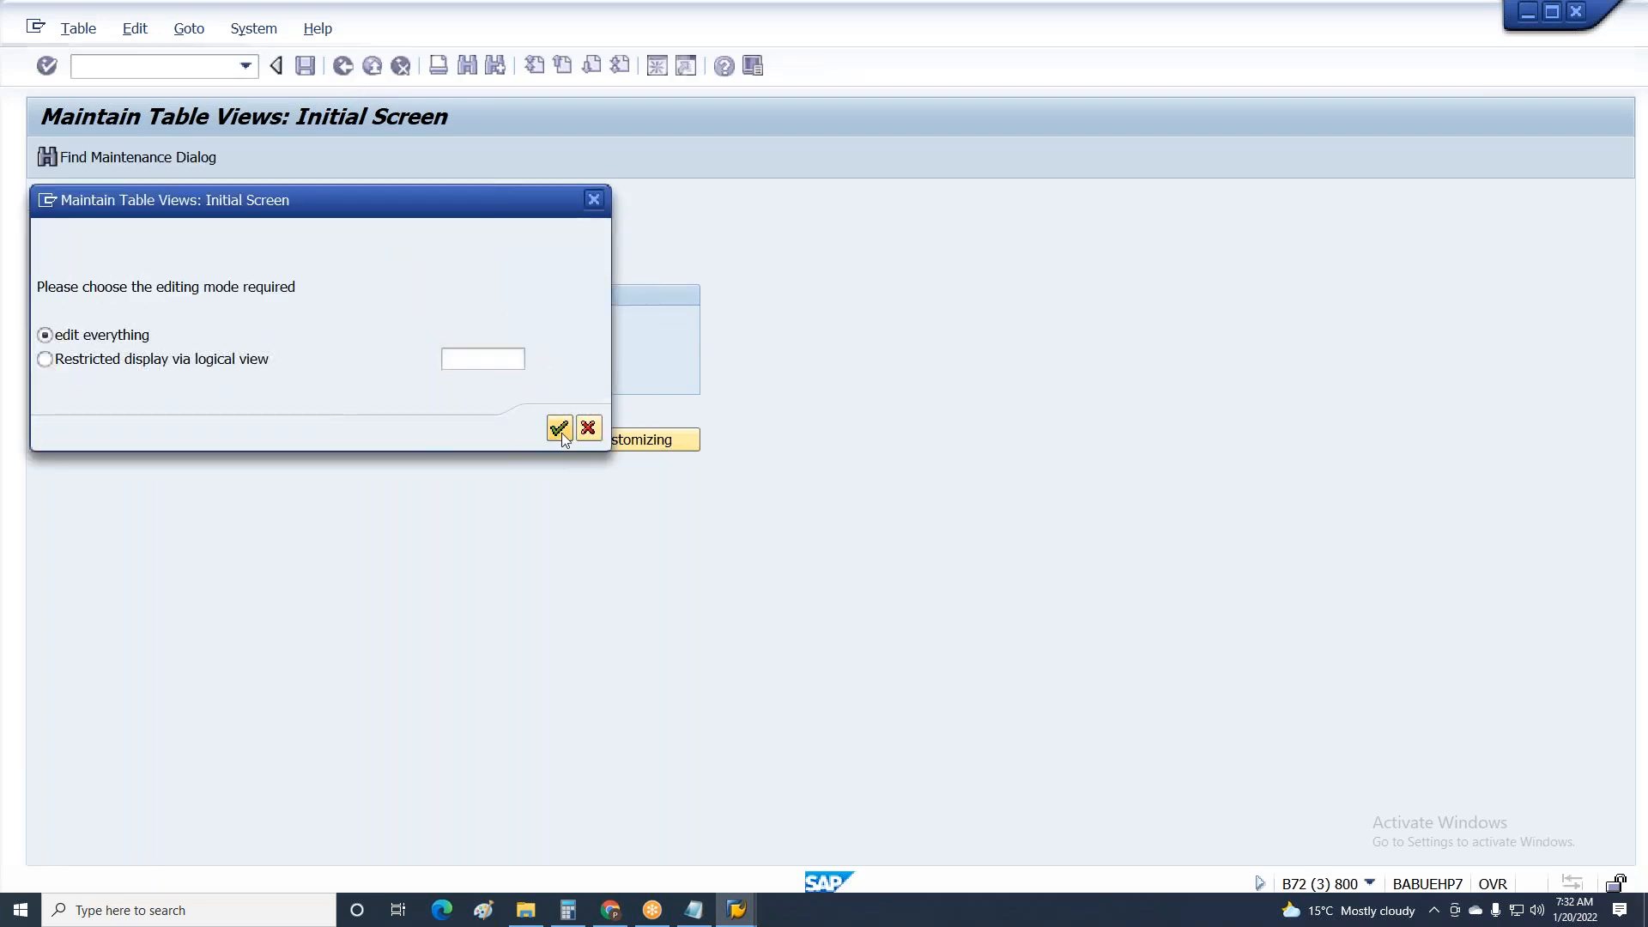
{"action": "left_click", "coordinate": [559, 429]}
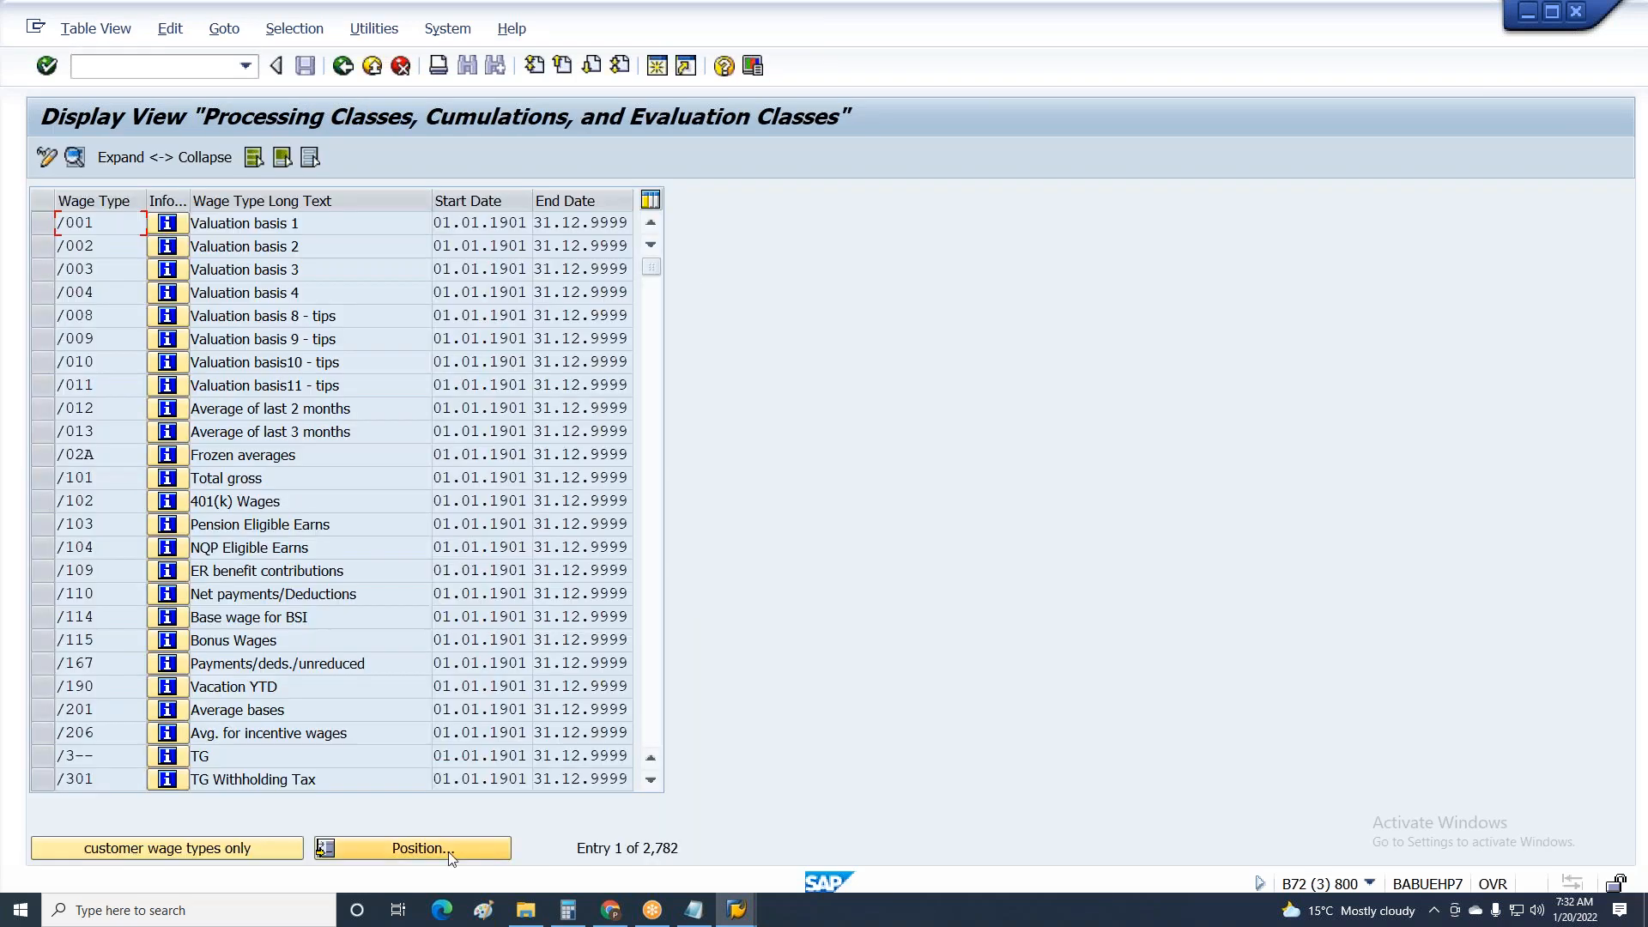
Look up the wage types starting with 1AB in the processing classes view.
{"action": "left_click", "coordinate": [458, 851]}
{"action": "type", "text": "1"}
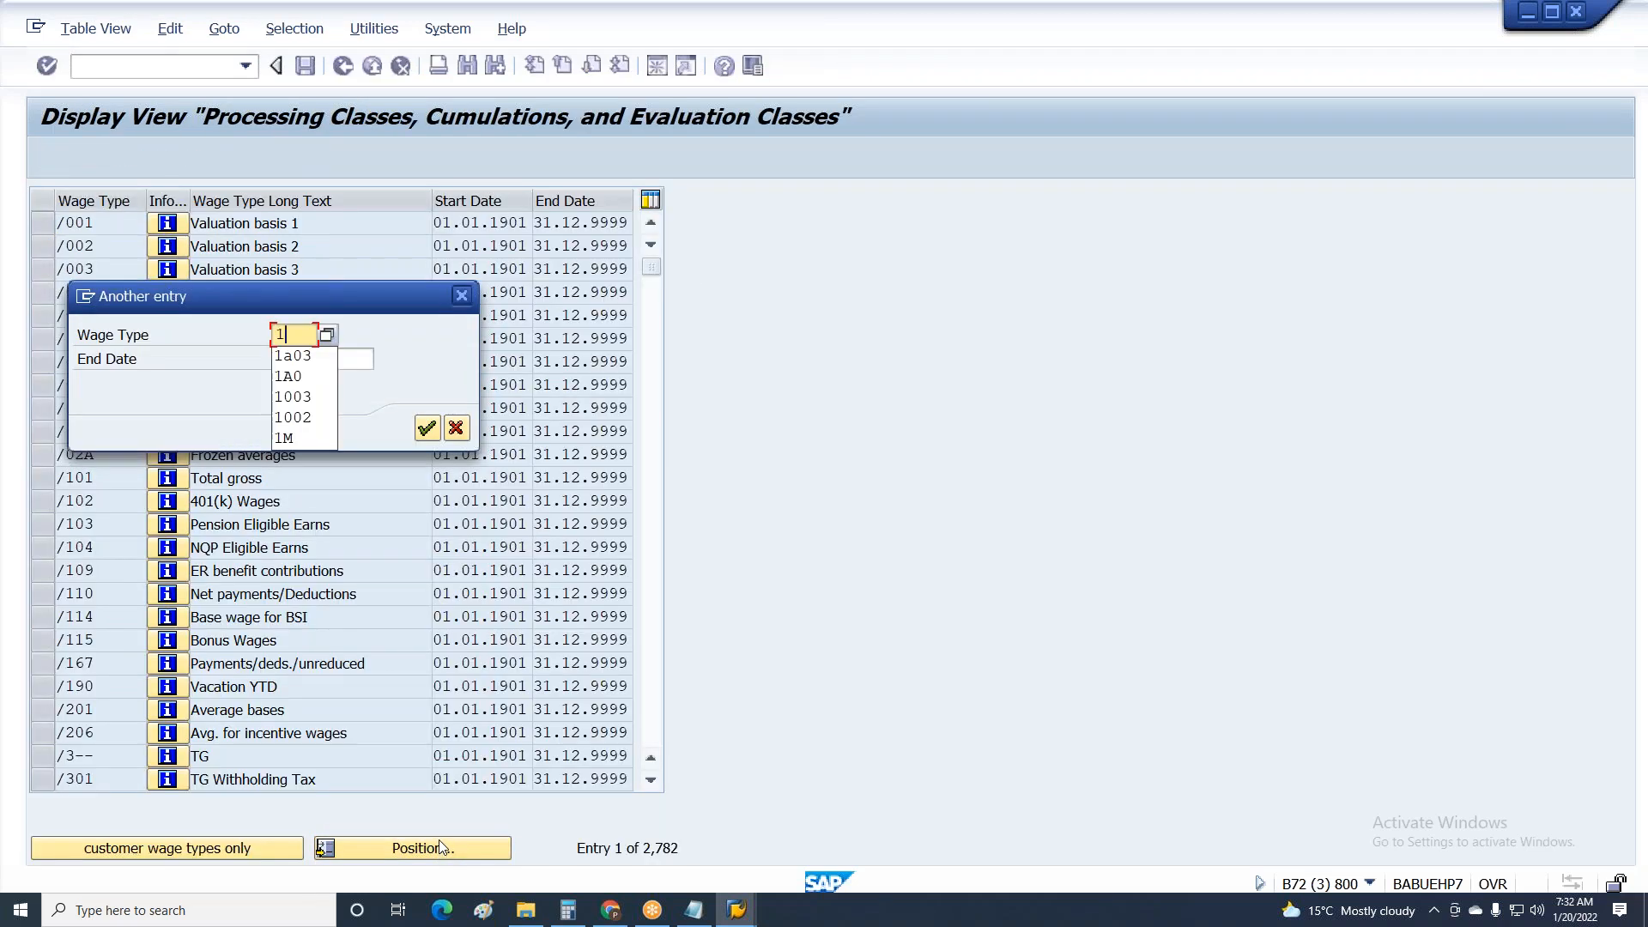
{"action": "type", "text": "AB"}
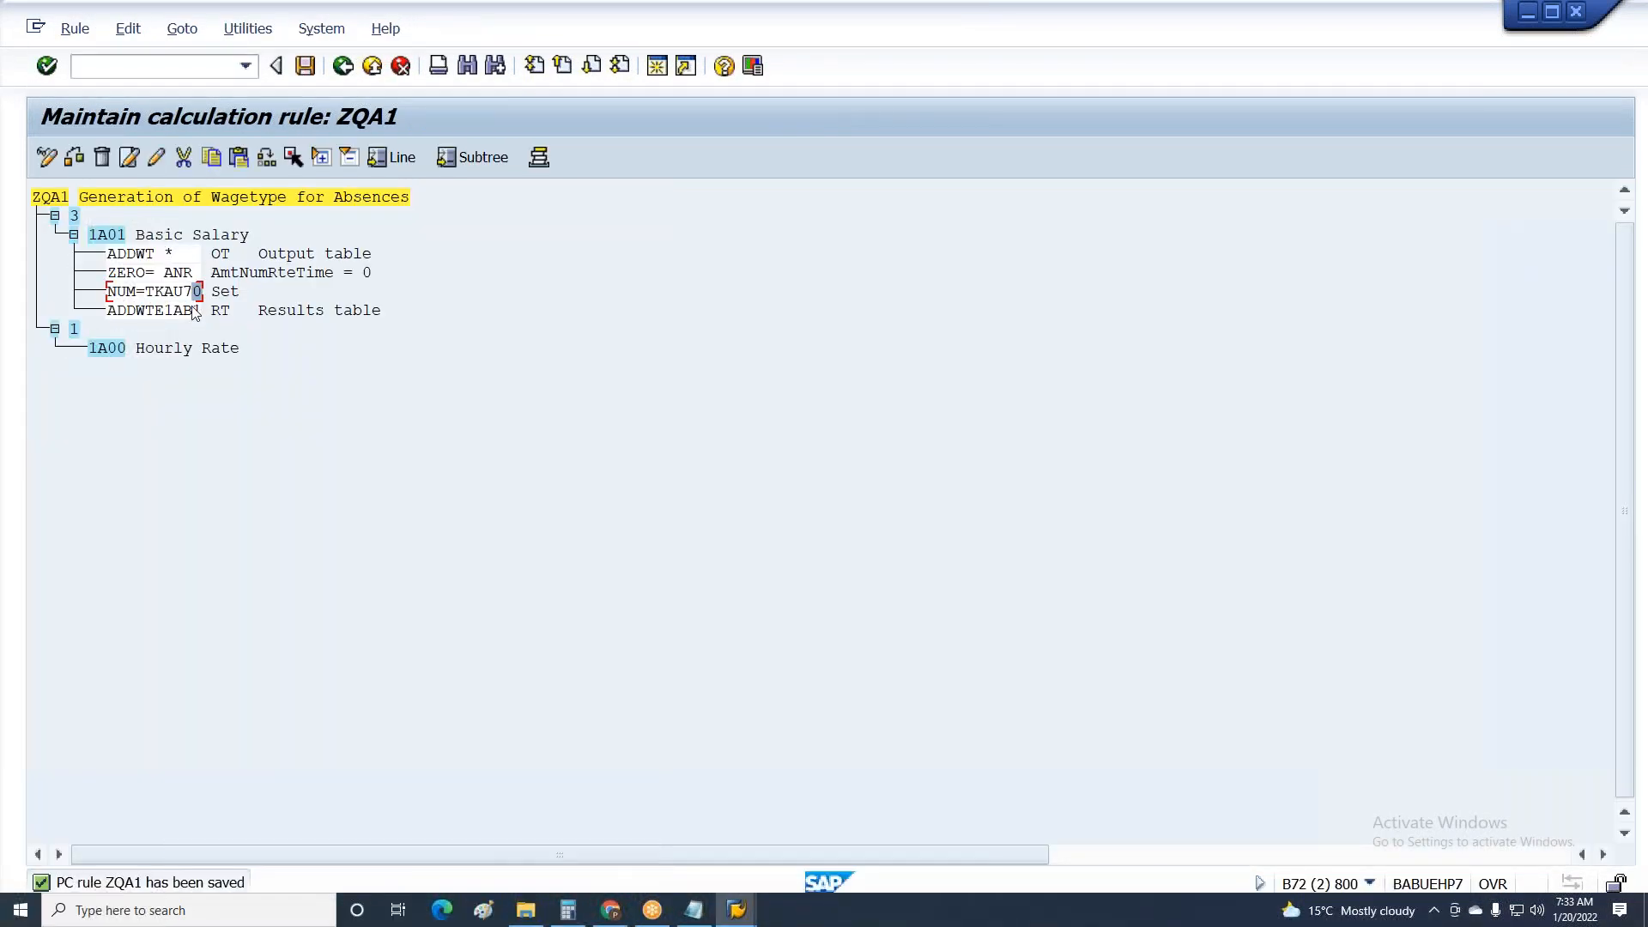
In rule ZQA1, change the results table operation under wage type 1A01 to ADDWTE1AB0 and save the rule.
{"action": "left_click", "coordinate": [193, 309]}
{"action": "left_click", "coordinate": [156, 158]}
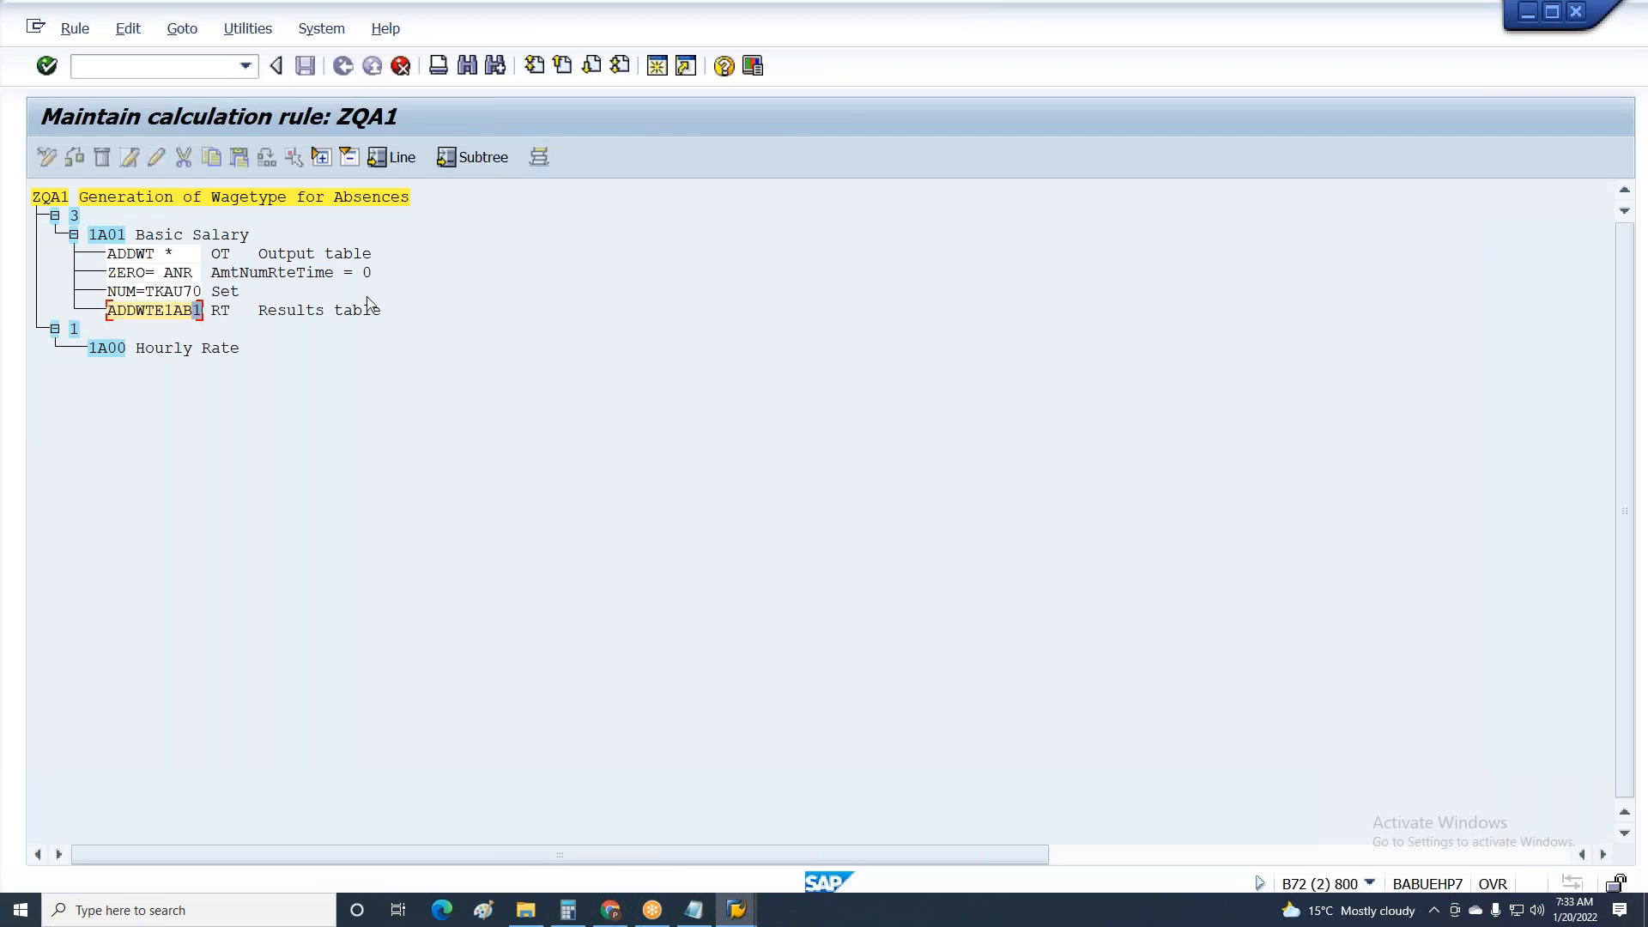
{"action": "type", "text": "0"}
{"action": "key", "text": "Return"}
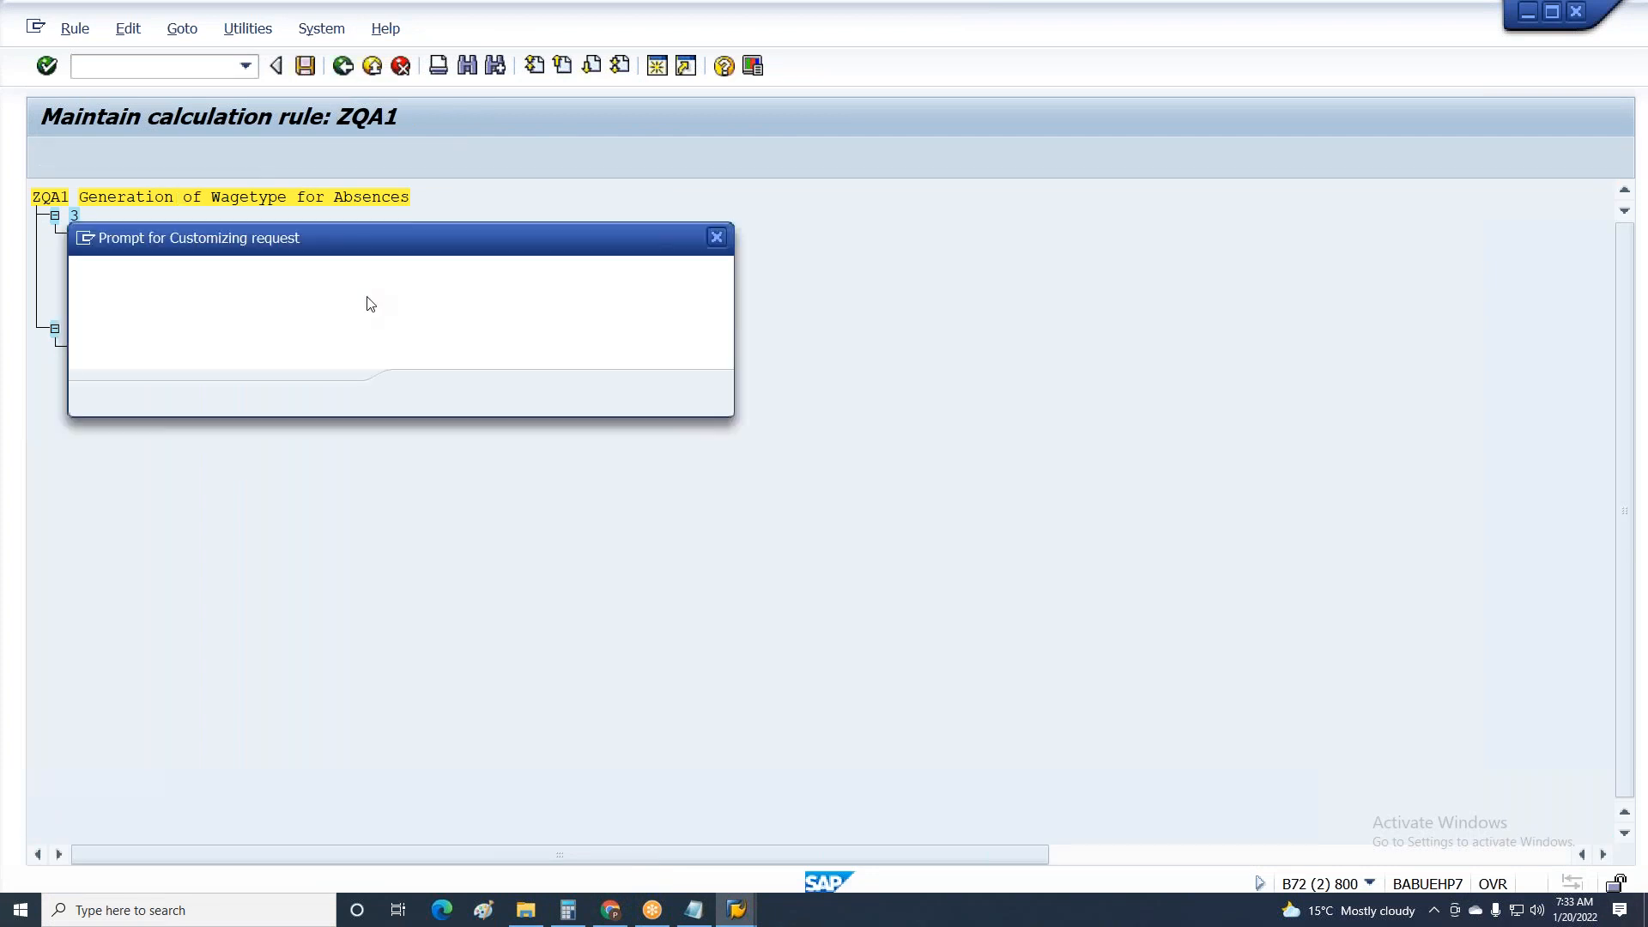
{"action": "key", "text": "ctrl+s"}
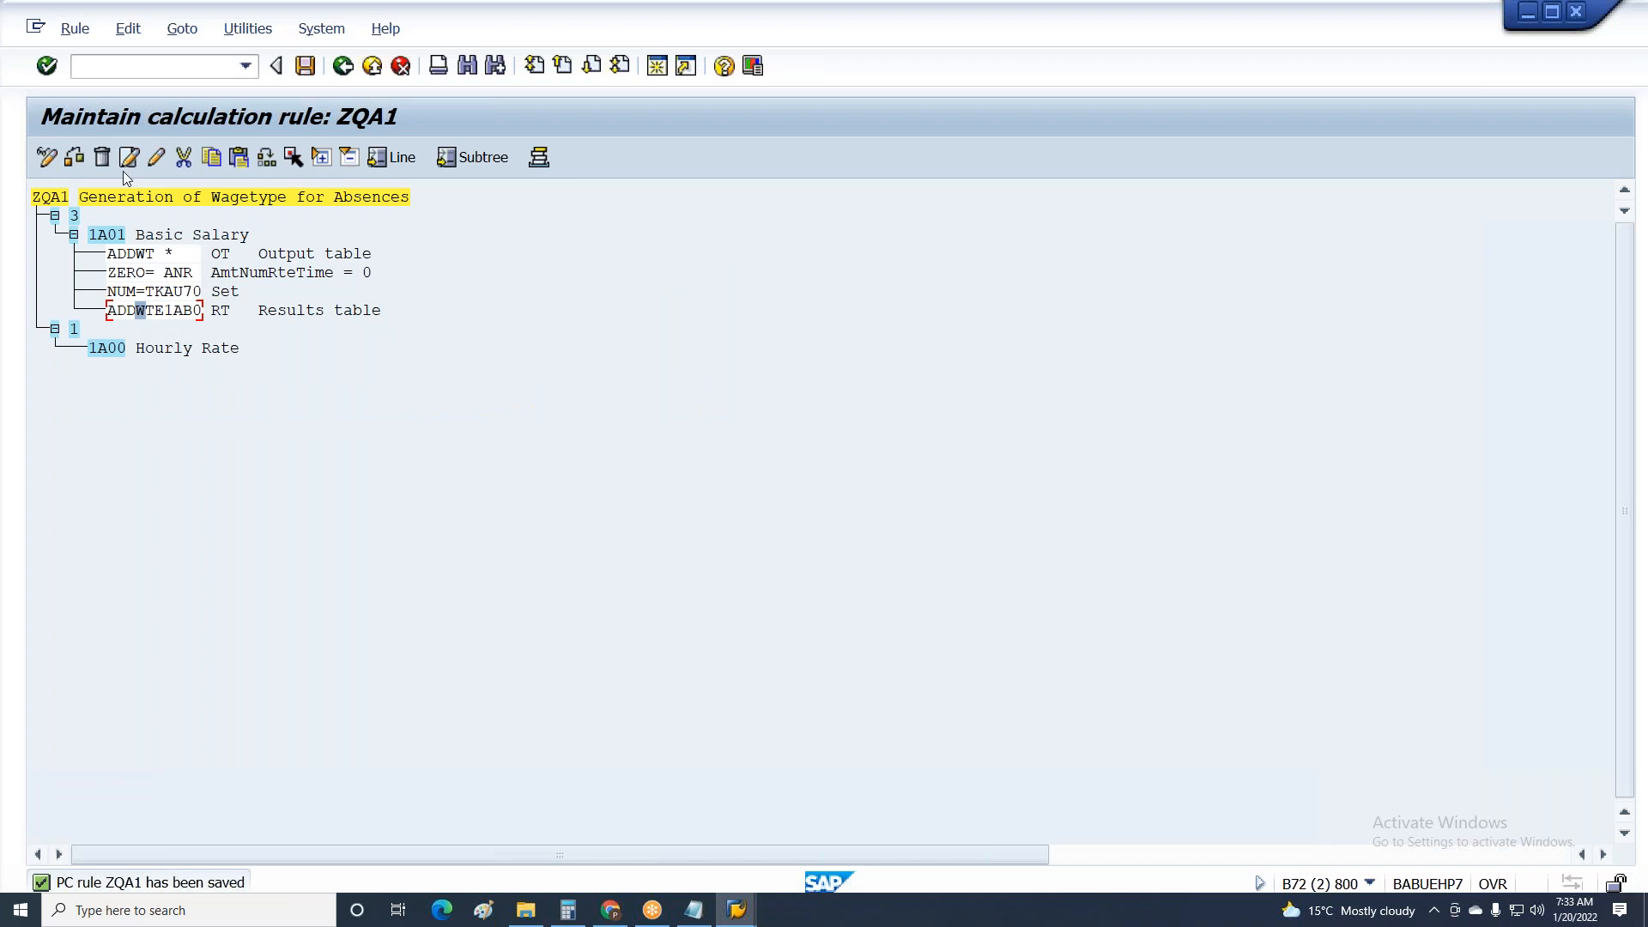
Insert the operation NUM=TKAP71 as a new line below ADDWTE1AB0.
{"action": "left_click", "coordinate": [128, 160]}
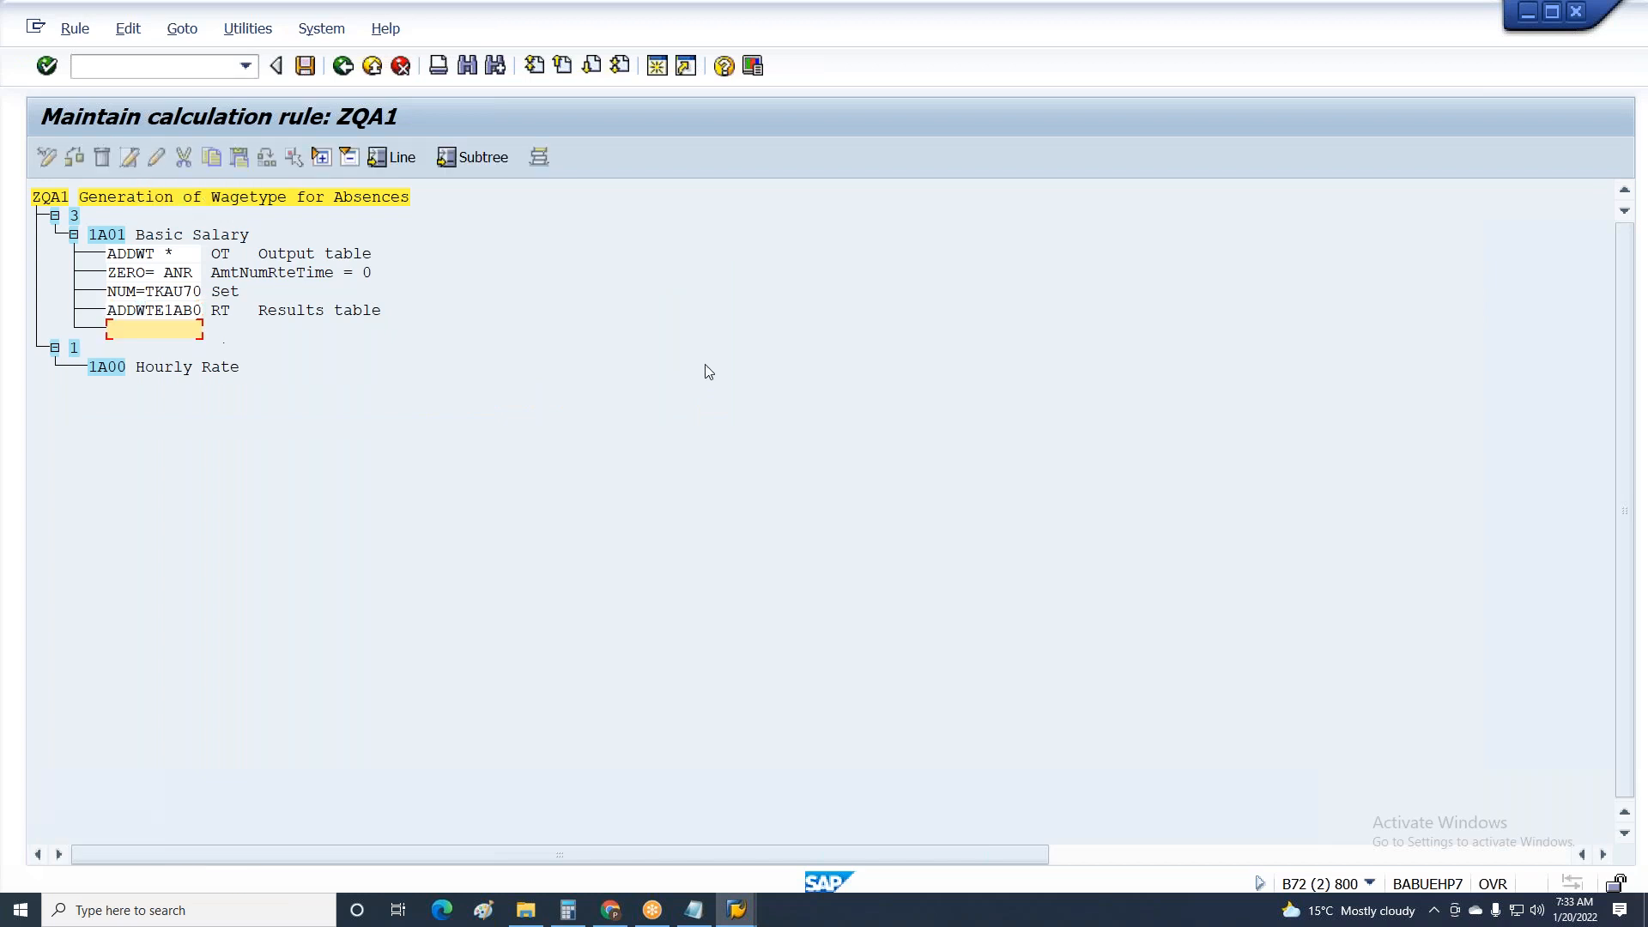
{"action": "type", "text": "NUM=TKA"}
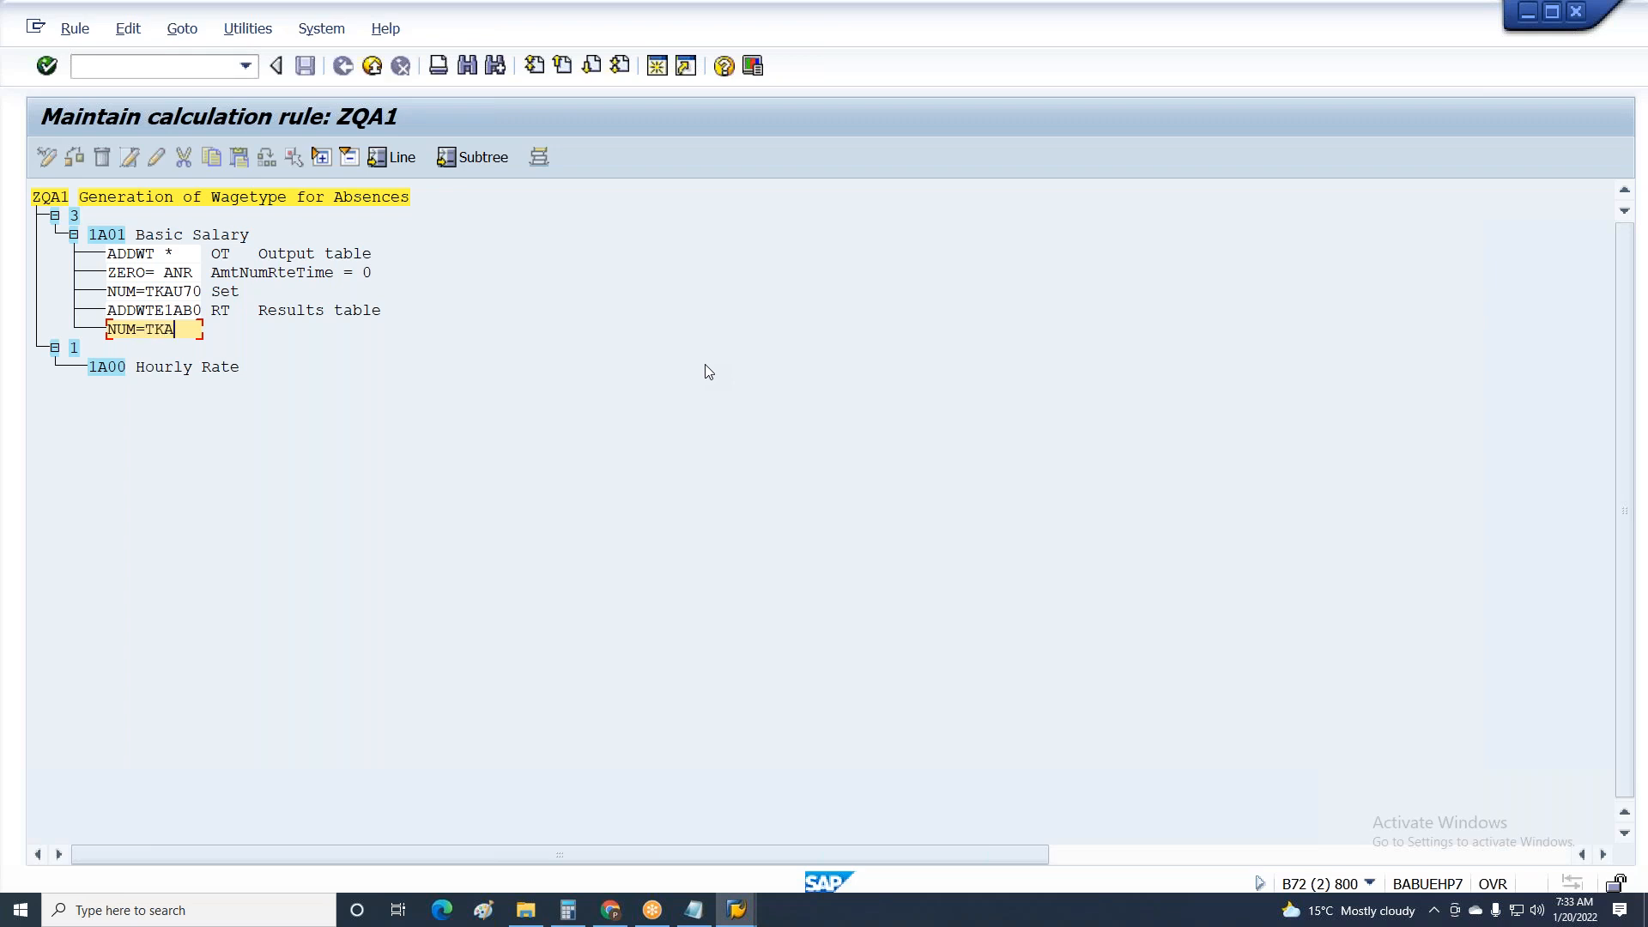
{"action": "type", "text": "P71"}
{"action": "key", "text": "Return"}
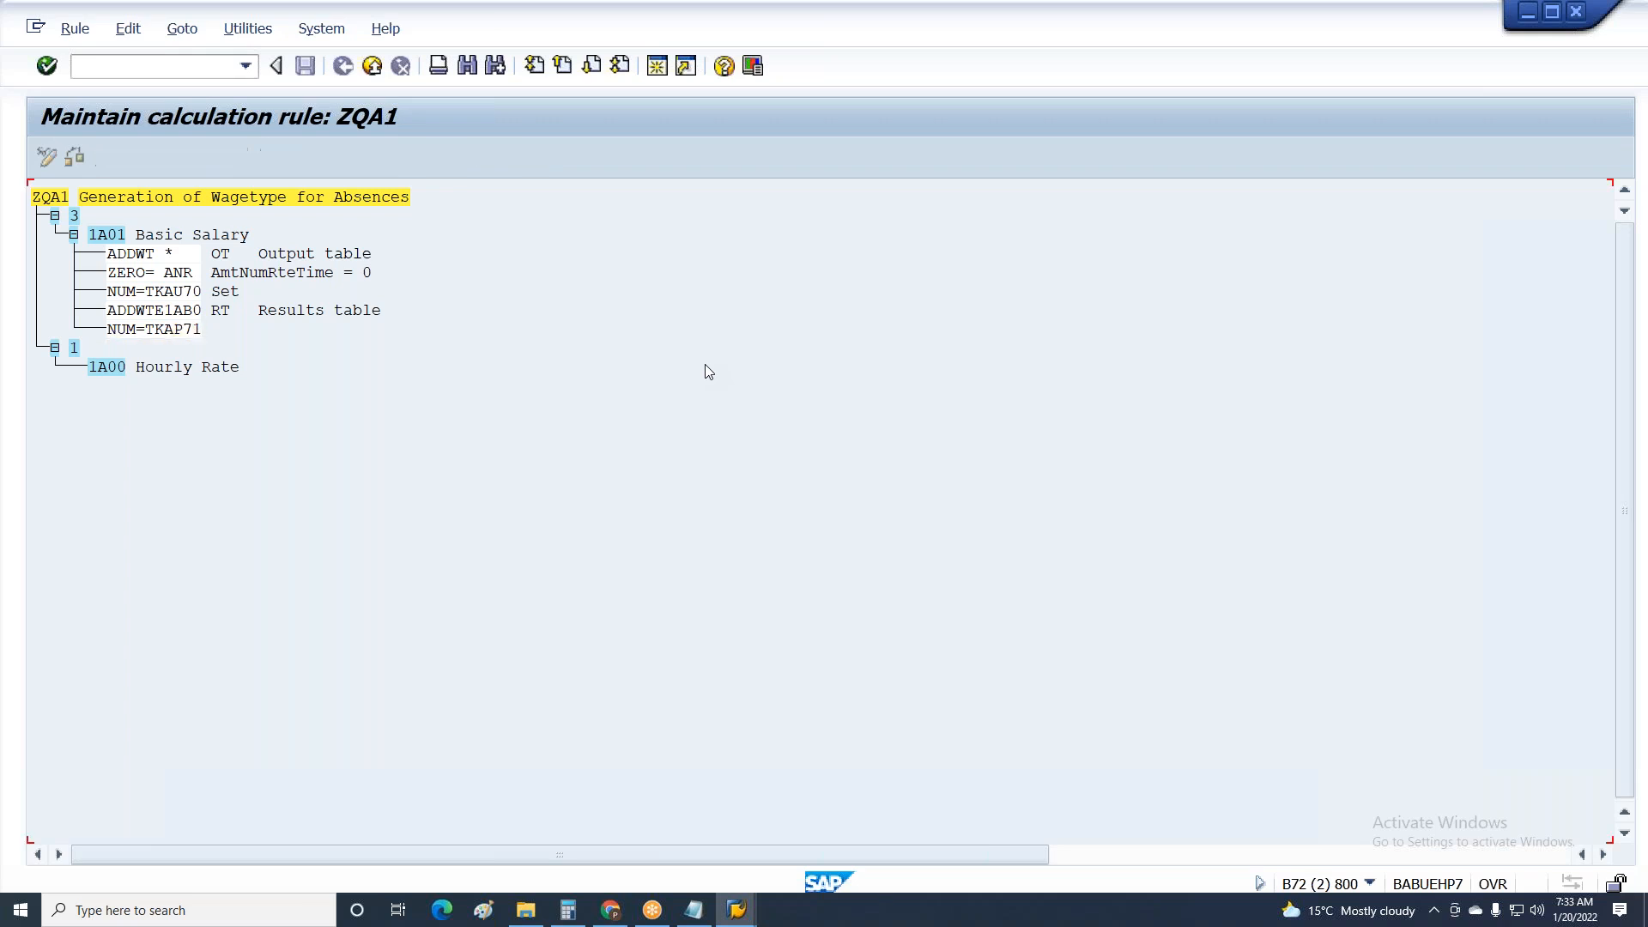
{"action": "key", "text": "Return"}
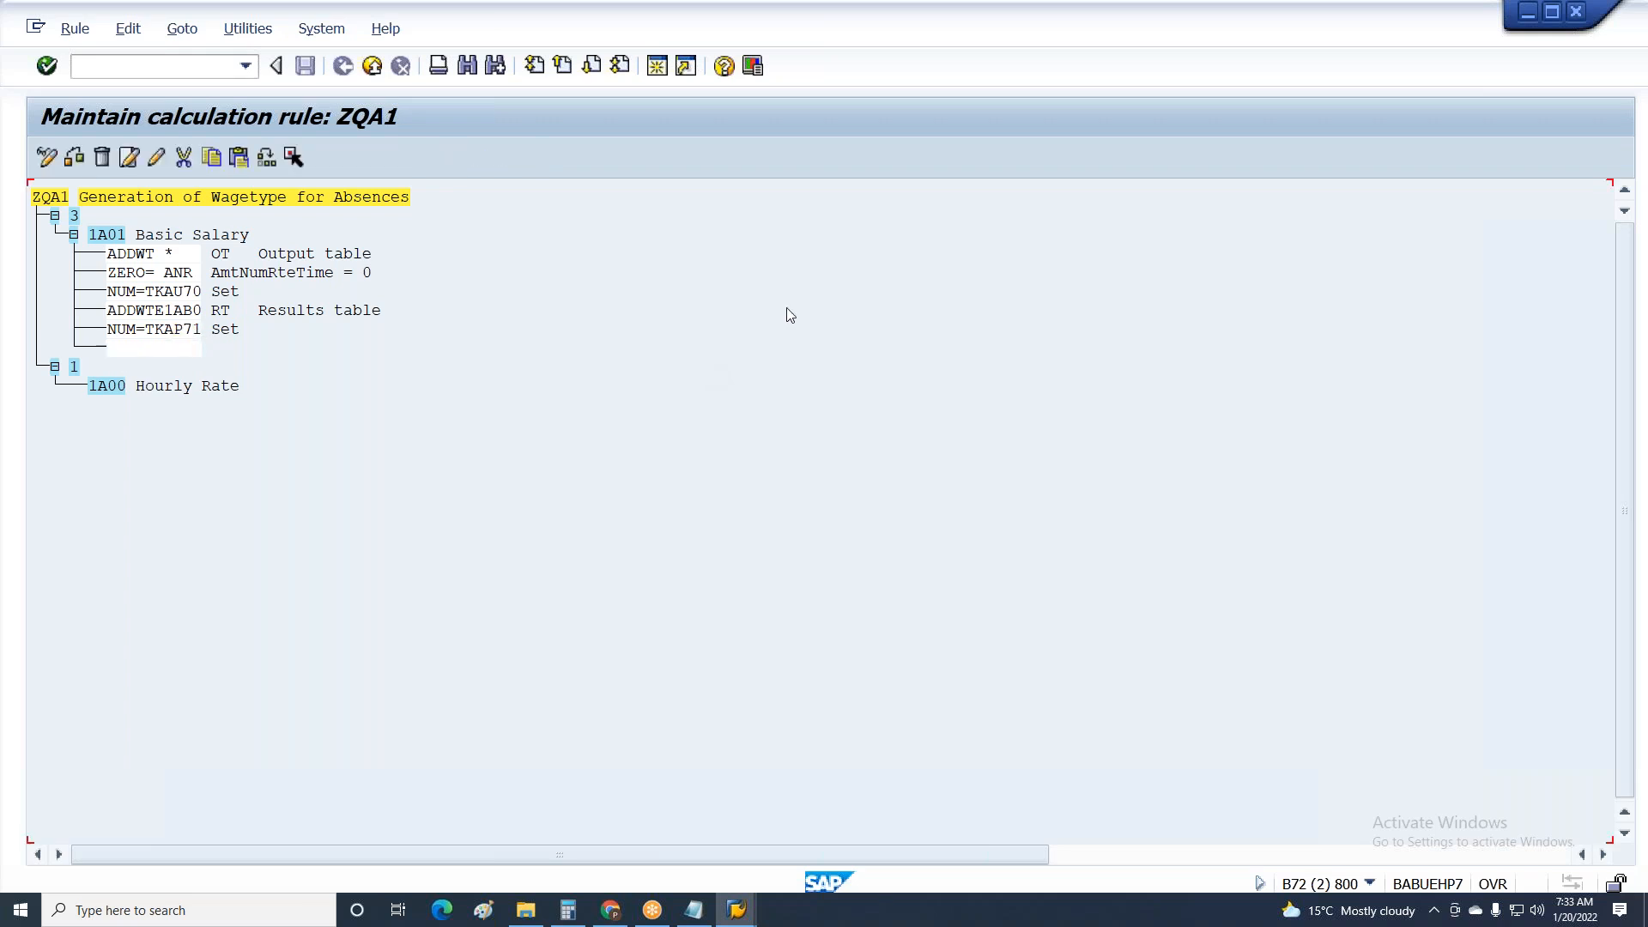
Change the NUM operation above ADDWTE1AB0 to NUM=TKAP70.
{"action": "left_click", "coordinate": [169, 291]}
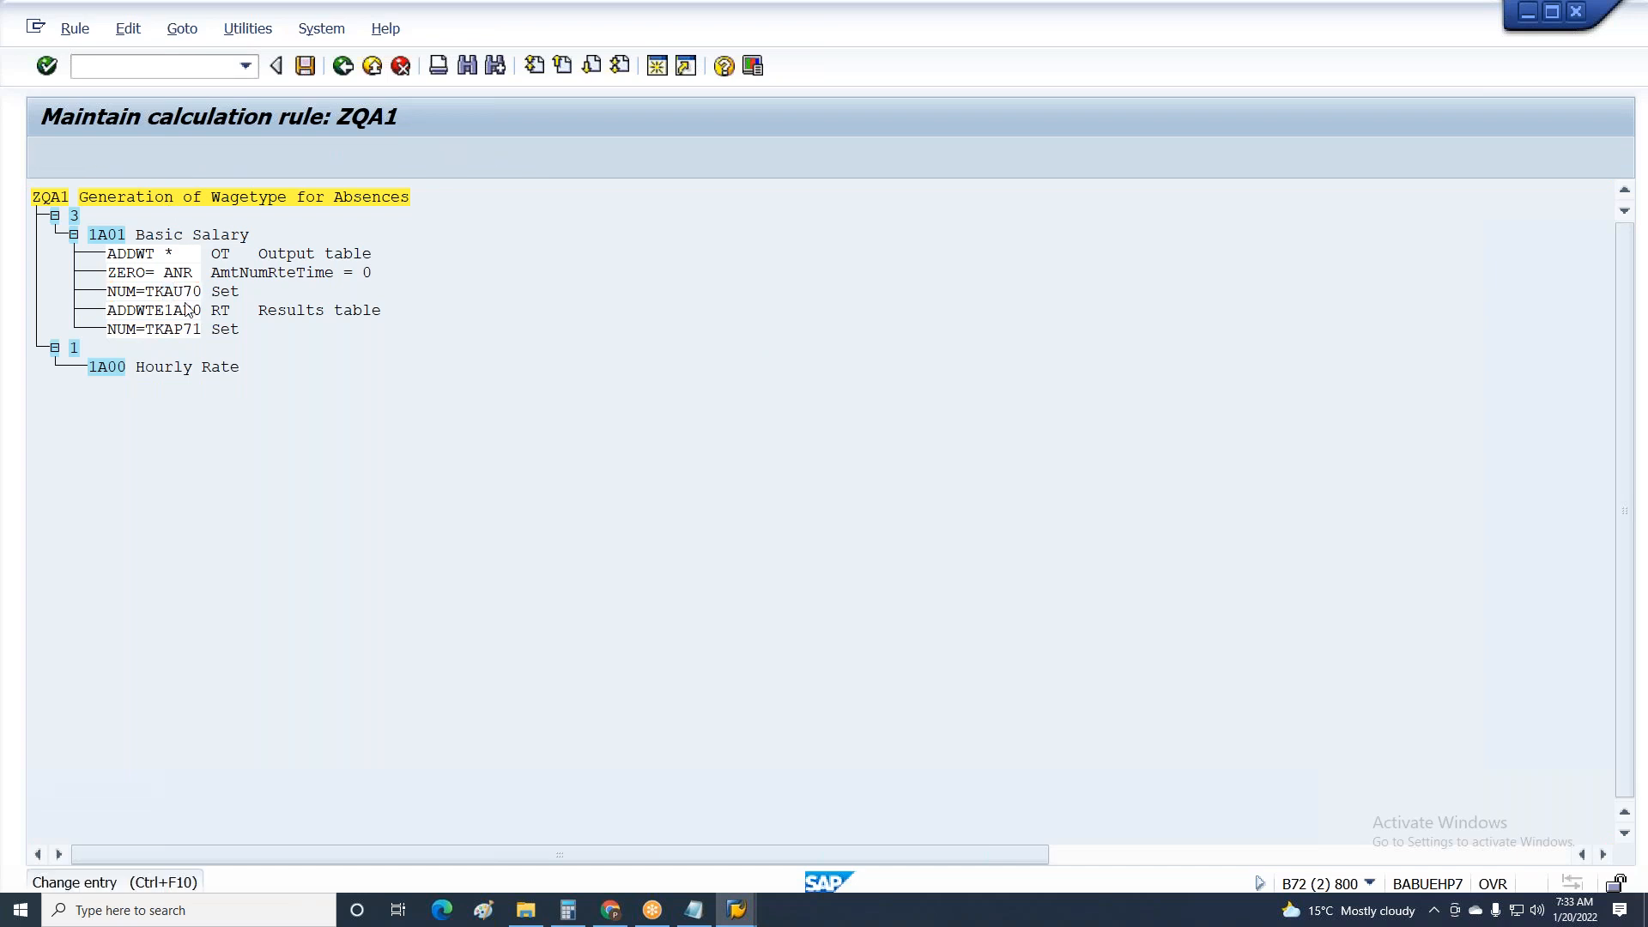
{"action": "left_click", "coordinate": [157, 157]}
{"action": "key", "text": "Right"}
{"action": "type", "text": "P"}
{"action": "key", "text": "Delete"}
{"action": "type", "text": "70"}
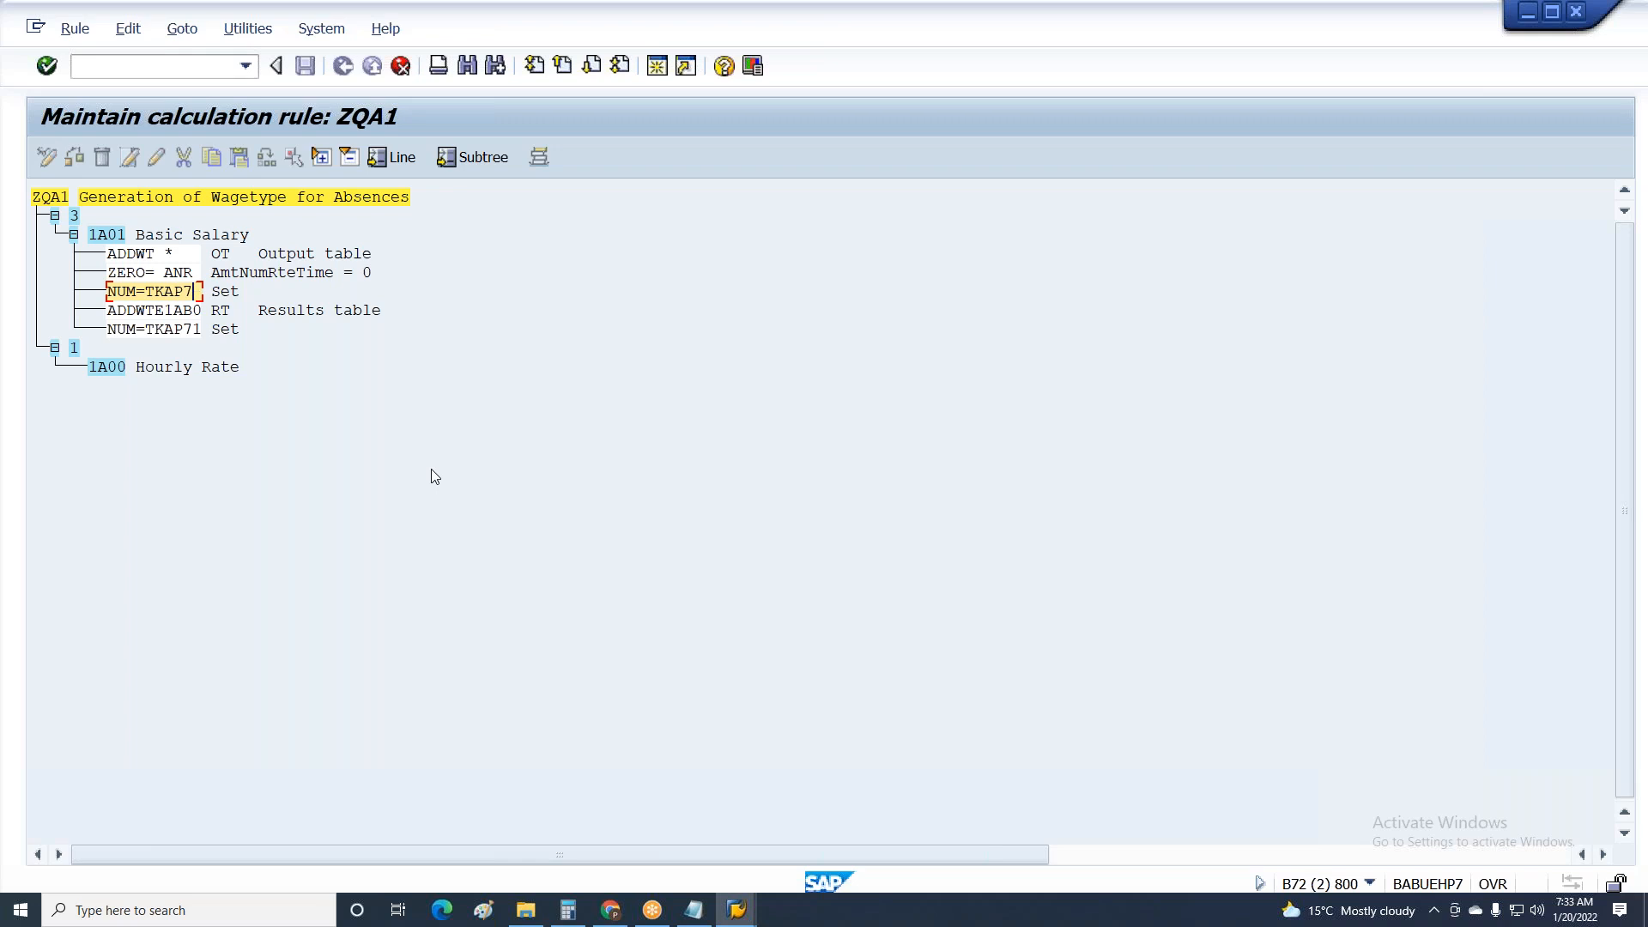
{"action": "key", "text": "Return"}
Insert the operation ADDWTE1AB1 as a new line below NUM=TKAP71.
{"action": "left_click", "coordinate": [150, 332]}
{"action": "left_click", "coordinate": [130, 158]}
{"action": "type", "text": "addwte"}
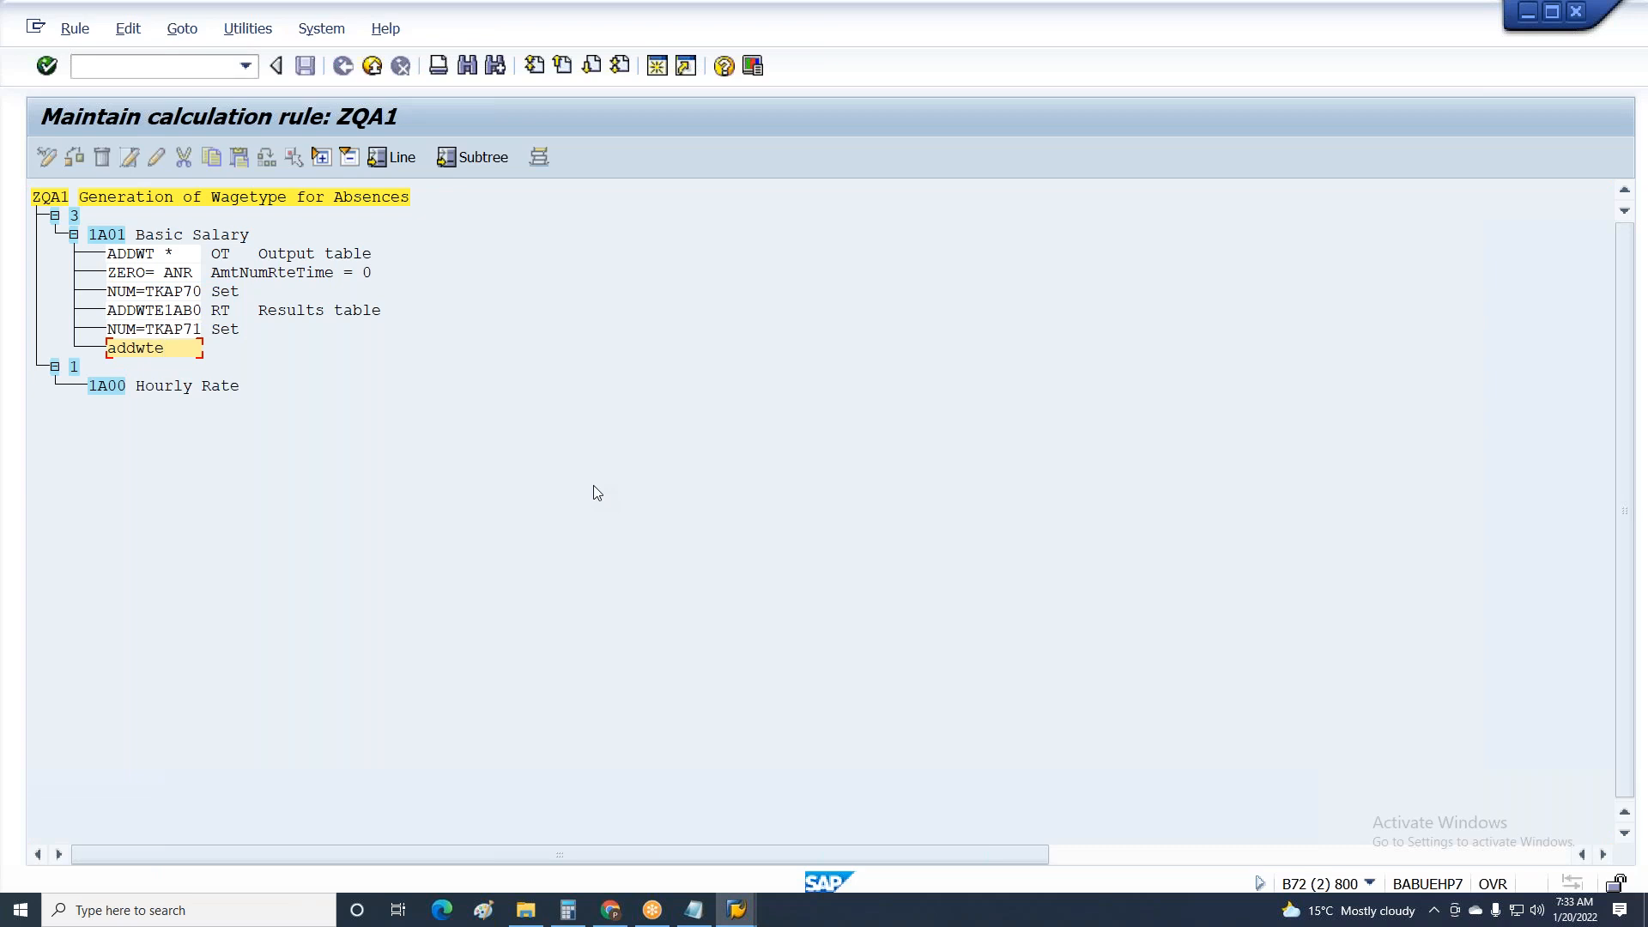
{"action": "type", "text": "1AB1"}
{"action": "key", "text": "Return"}
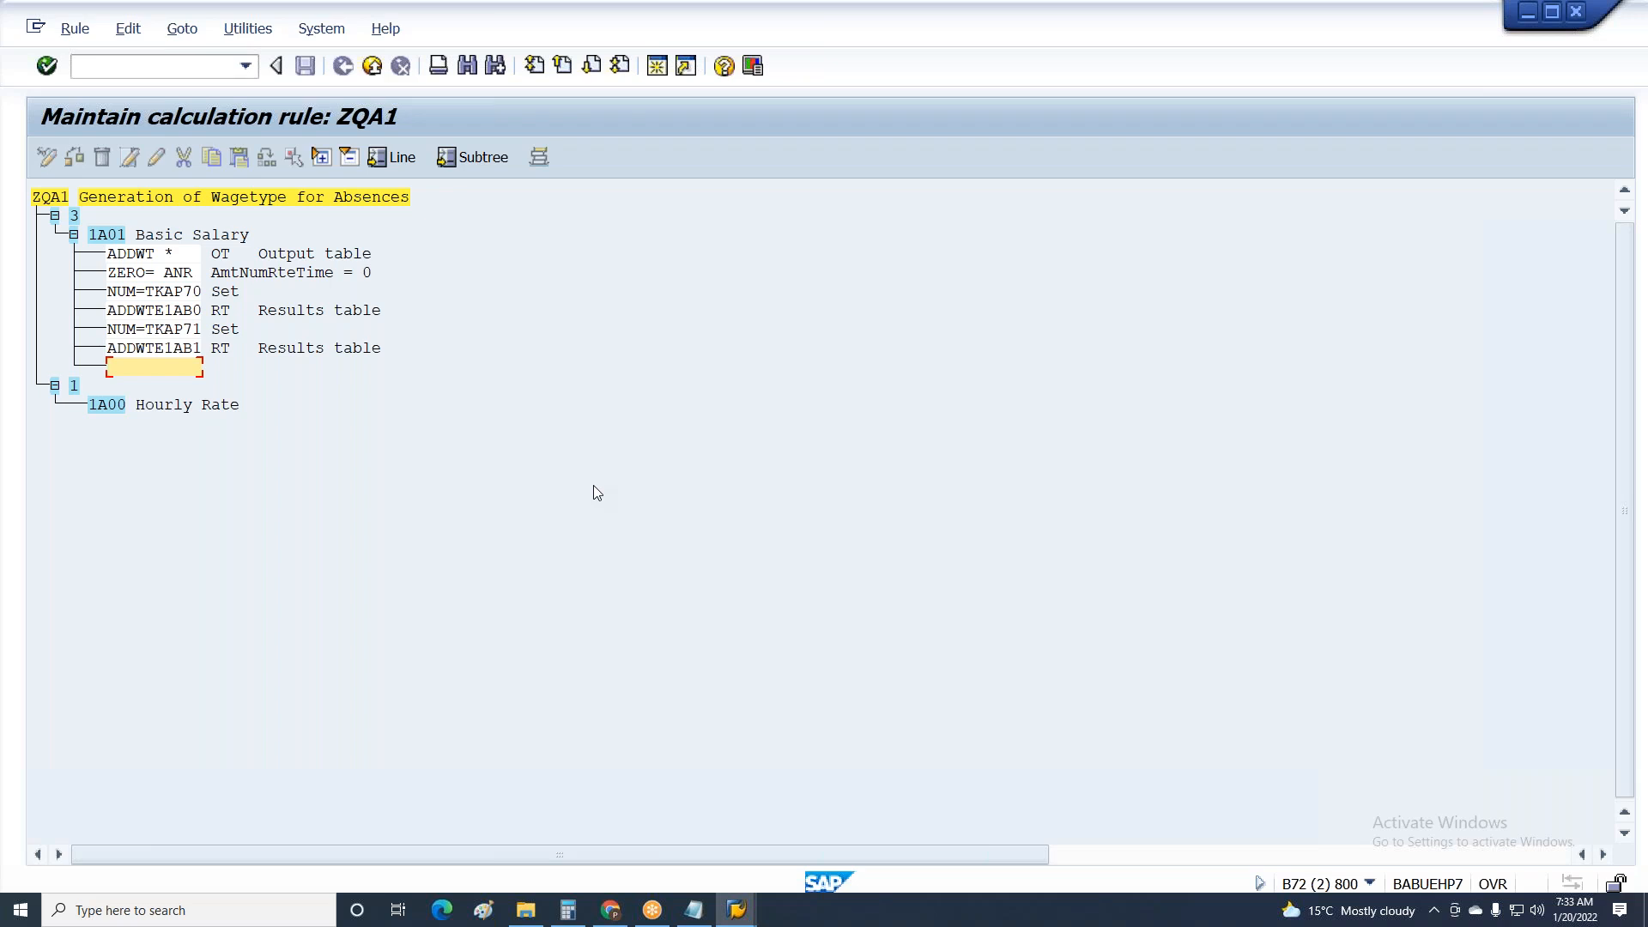
Add the operations NUM=TKAU72 and ADDWTE1AB2 as separate lines below ADDWTE1AB1.
{"action": "type", "text": "NUM=TKAU72"}
{"action": "key", "text": "Return"}
{"action": "type", "text": "addw"}
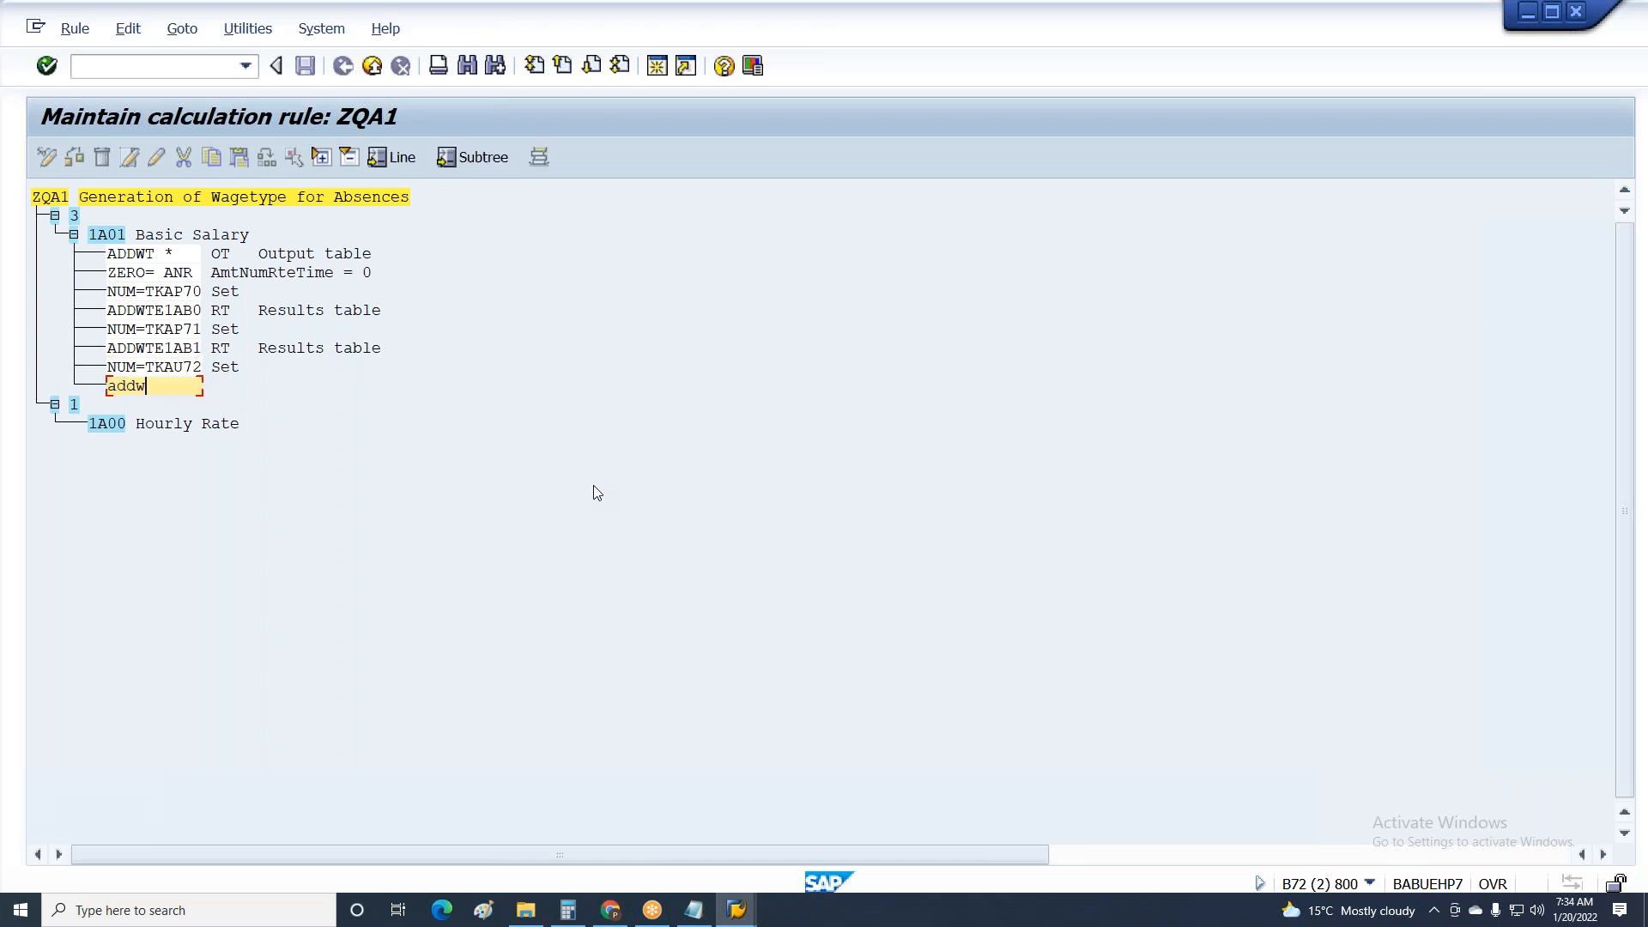
{"action": "type", "text": "te1AB2"}
{"action": "key", "text": "Return"}
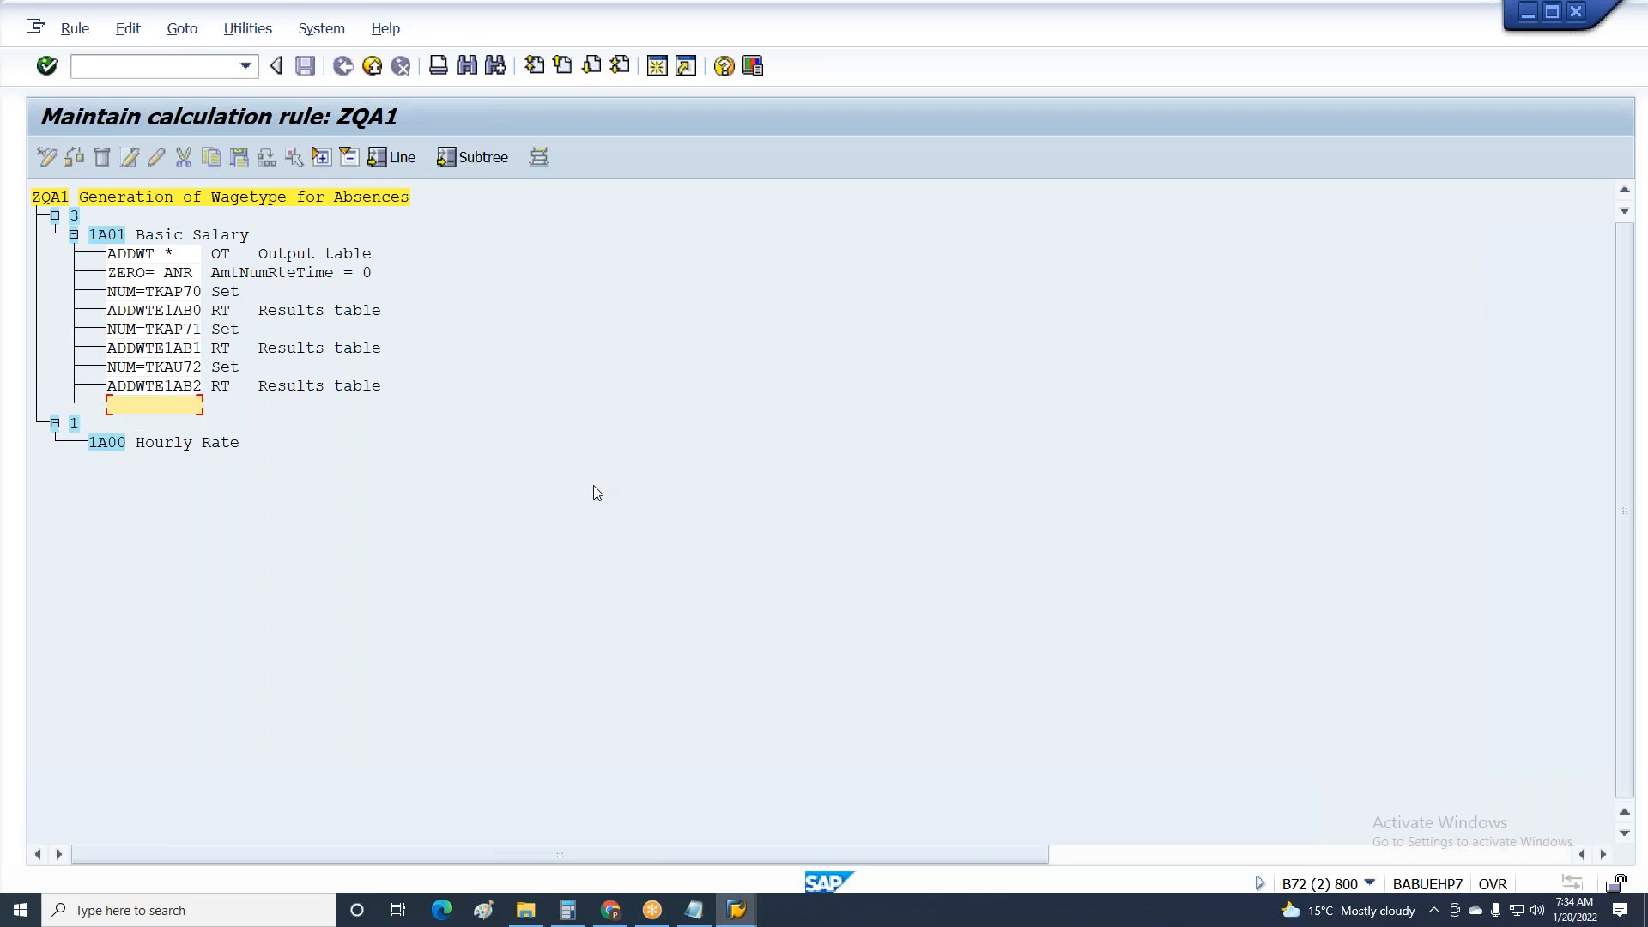
Add the operations NUM=TKAP73 and ADDWTE1AB3 as separate lines below ADDWTE1AB2.
{"action": "type", "text": "Num=TKA"}
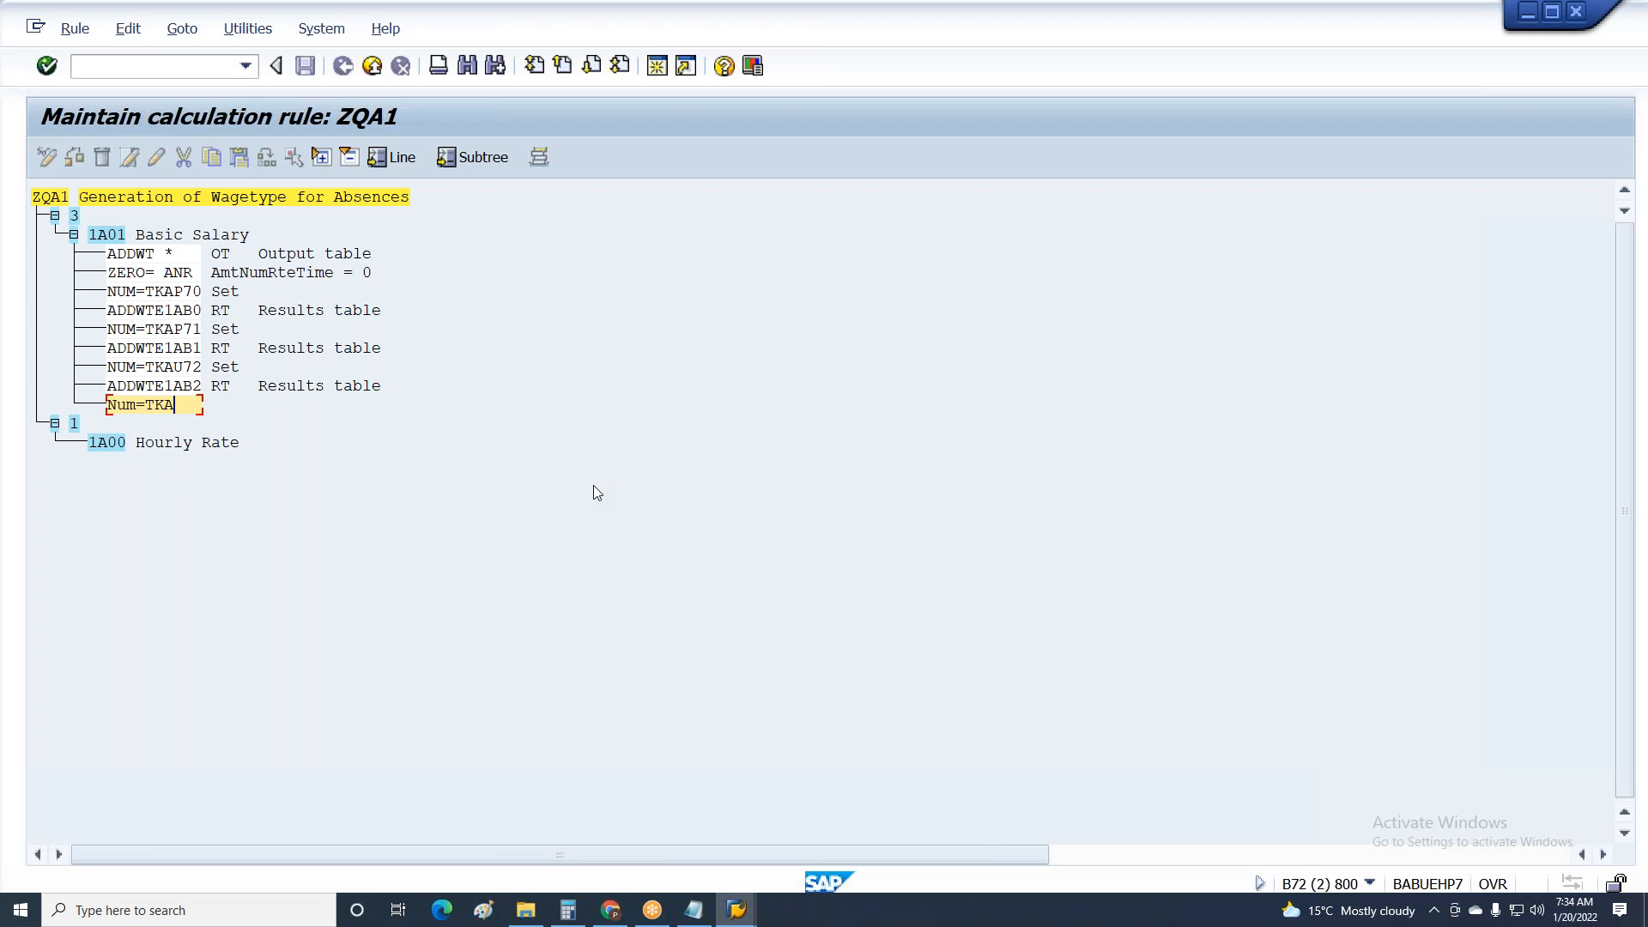
{"action": "type", "text": "P73"}
{"action": "key", "text": "Return"}
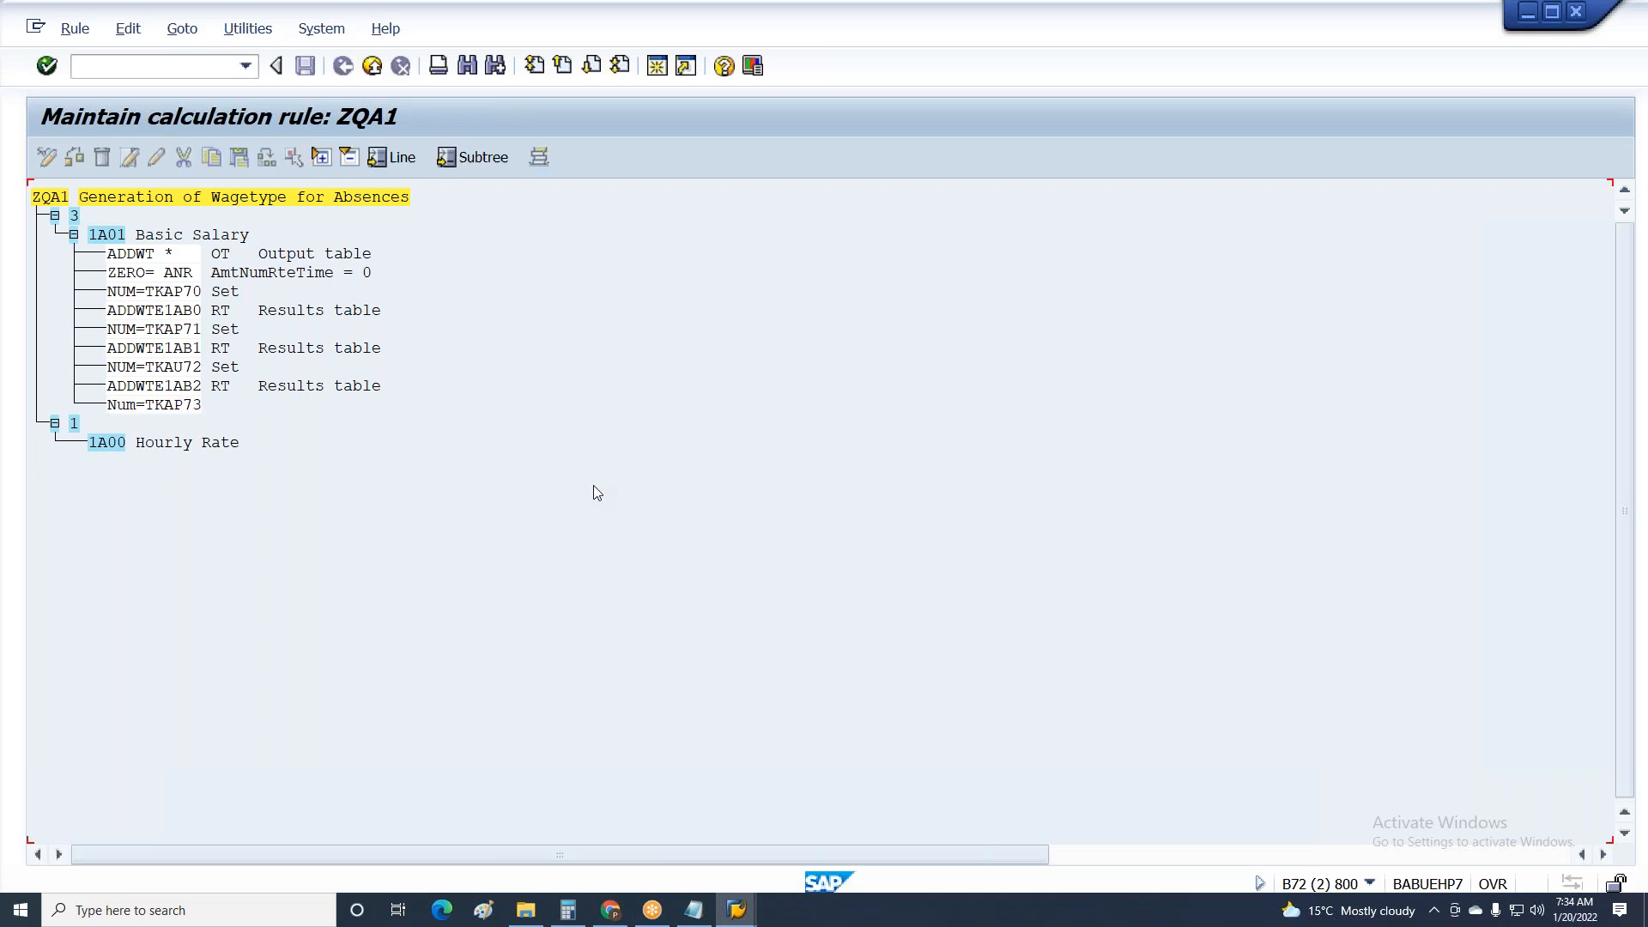
{"action": "type", "text": "addwte1"}
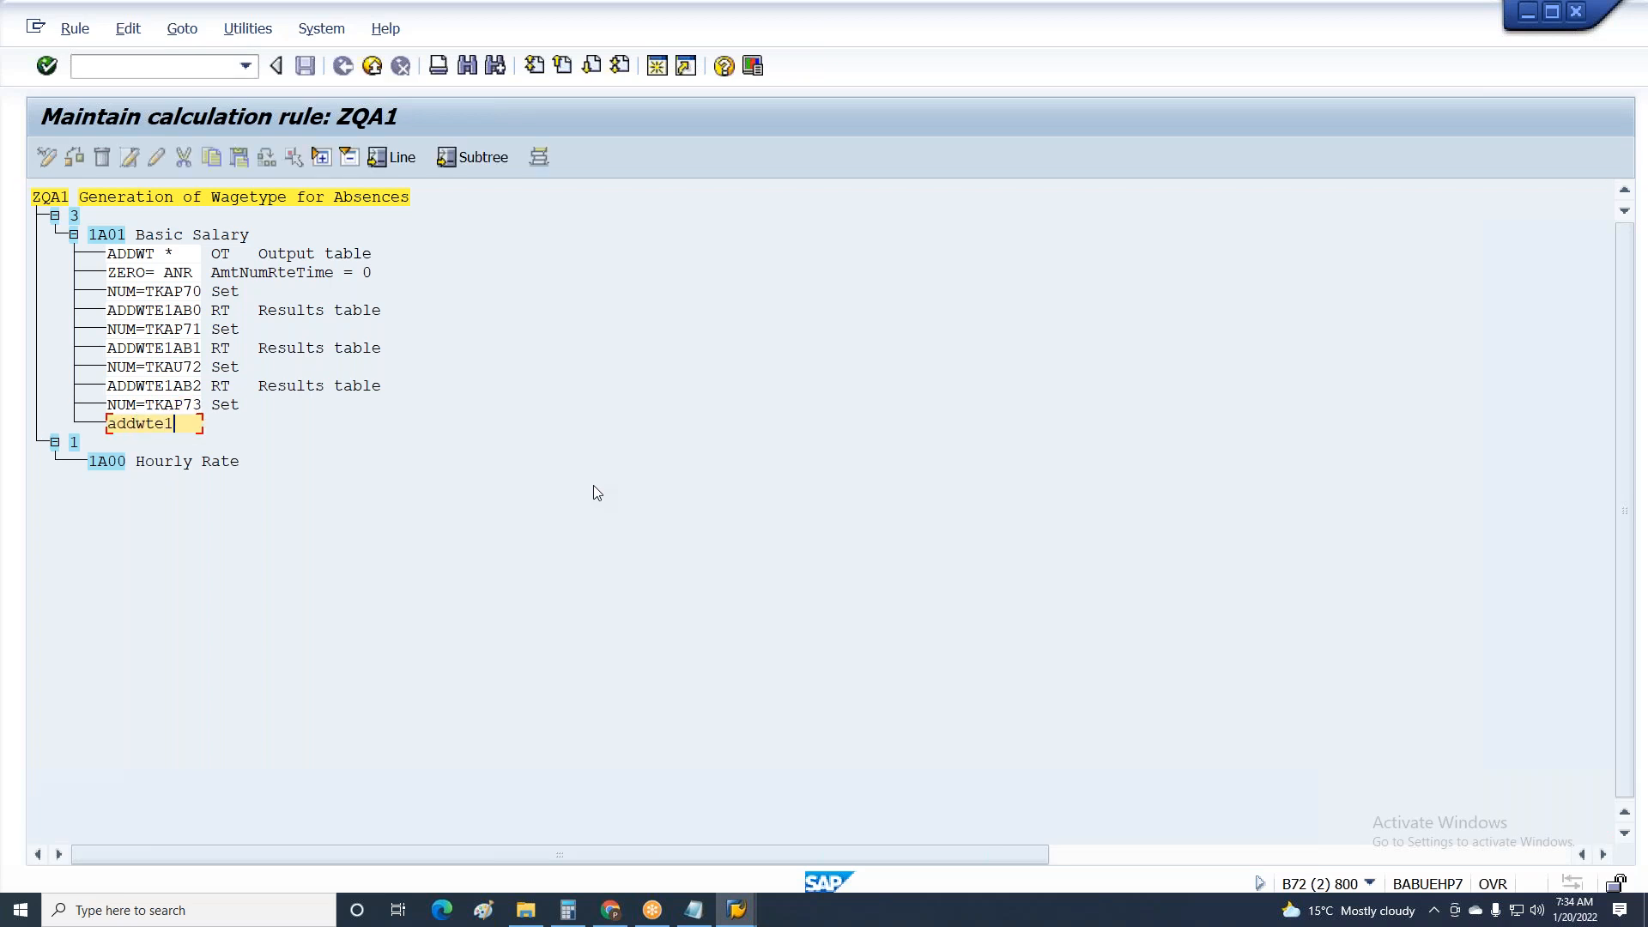
{"action": "type", "text": "AB3"}
{"action": "key", "text": "Return"}
Add the operations NUM=TKAU74 and ADDWTE1AB4 as separate lines below ADDWTE1AB3.
{"action": "type", "text": "NUMN"}
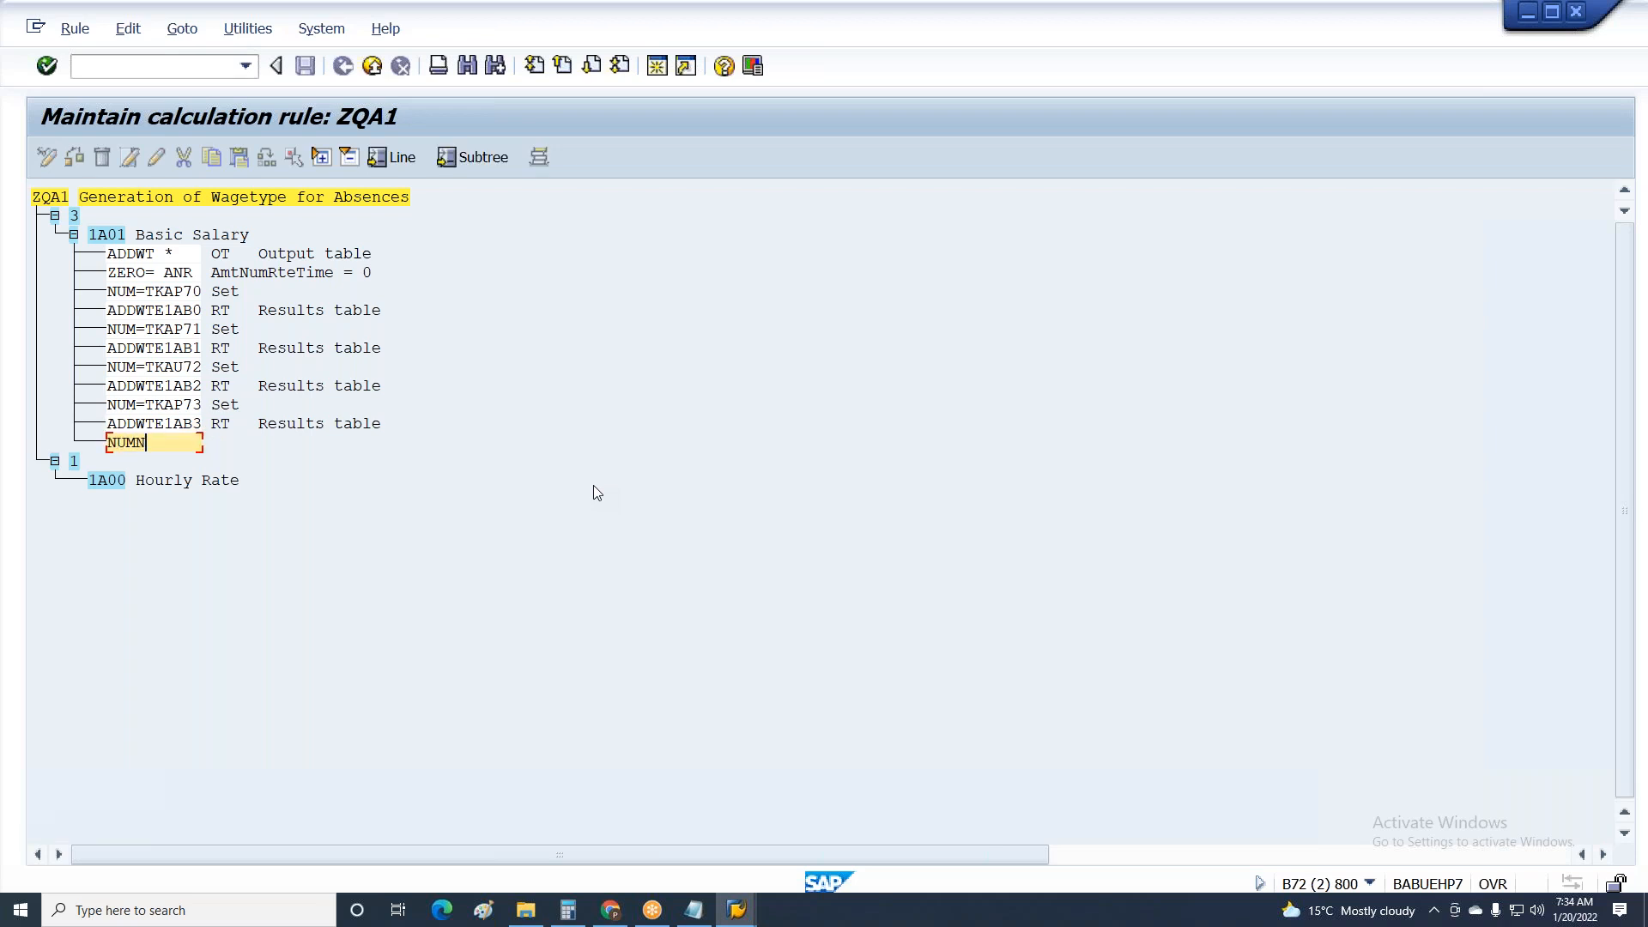
{"action": "type", "text": "=TKA"}
{"action": "key", "text": "BackSpace"}
{"action": "key", "text": "Right"}
{"action": "key", "text": "Right"}
{"action": "key", "text": "Right"}
{"action": "key", "text": "Right"}
{"action": "type", "text": "U74"}
{"action": "key", "text": "Return"}
{"action": "type", "text": "addwte1AB4"}
{"action": "key", "text": "Return"}
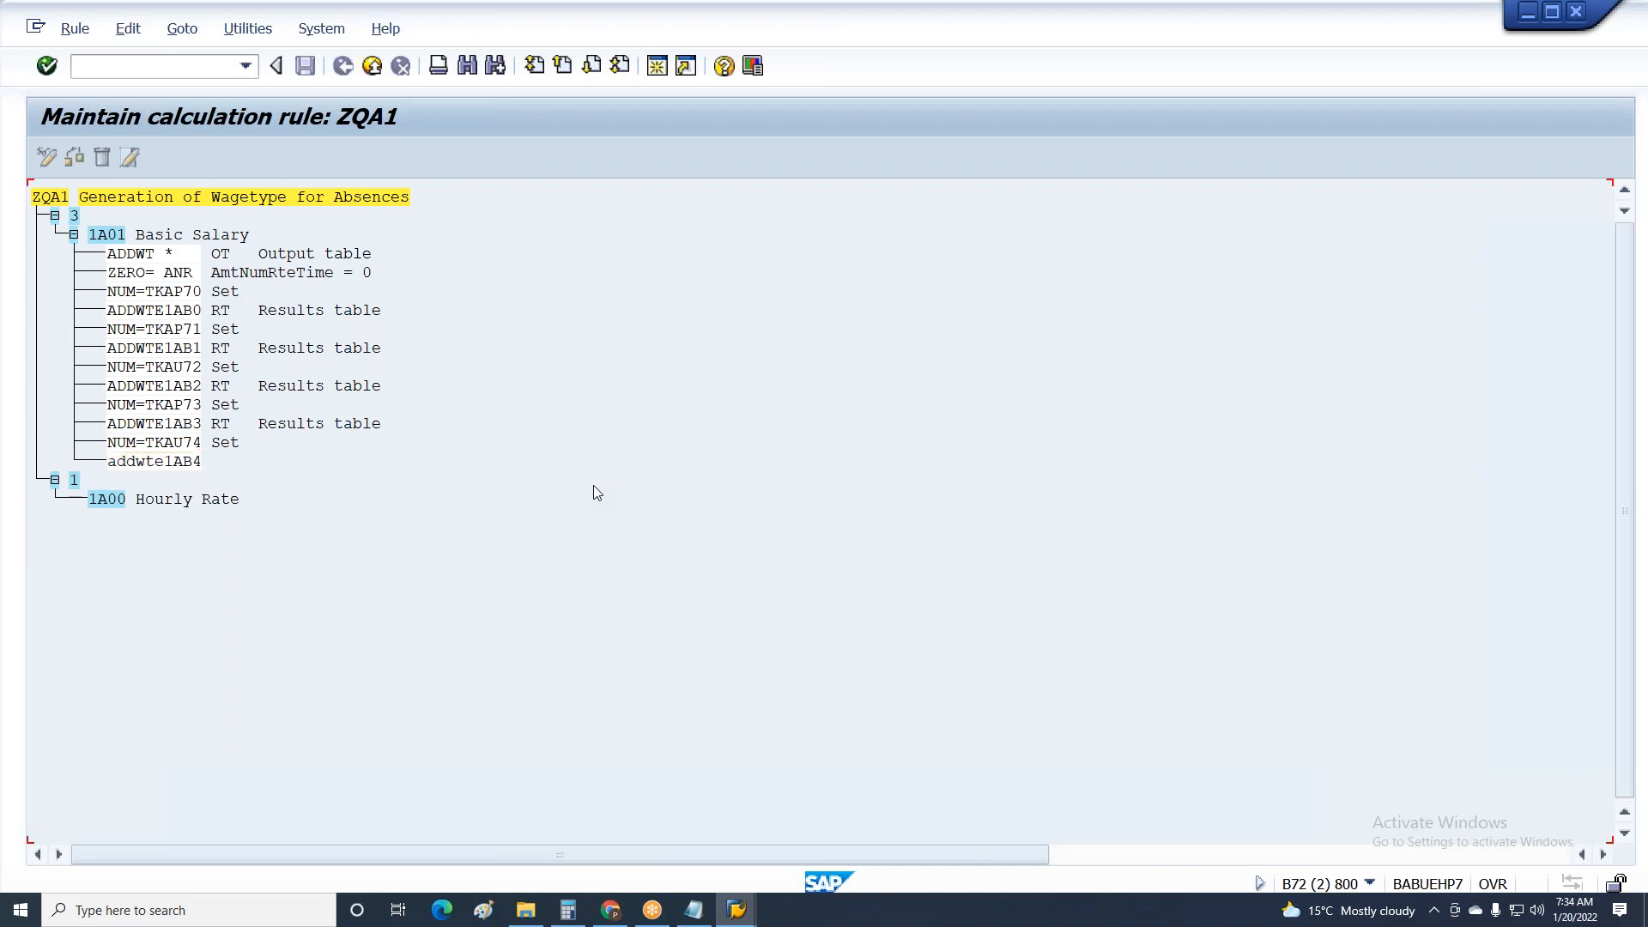
Add the operations NUM=TKAP75 and ADDWTE1AB5 as separate lines below ADDWTE1AB4.
{"action": "type", "text": "num"}
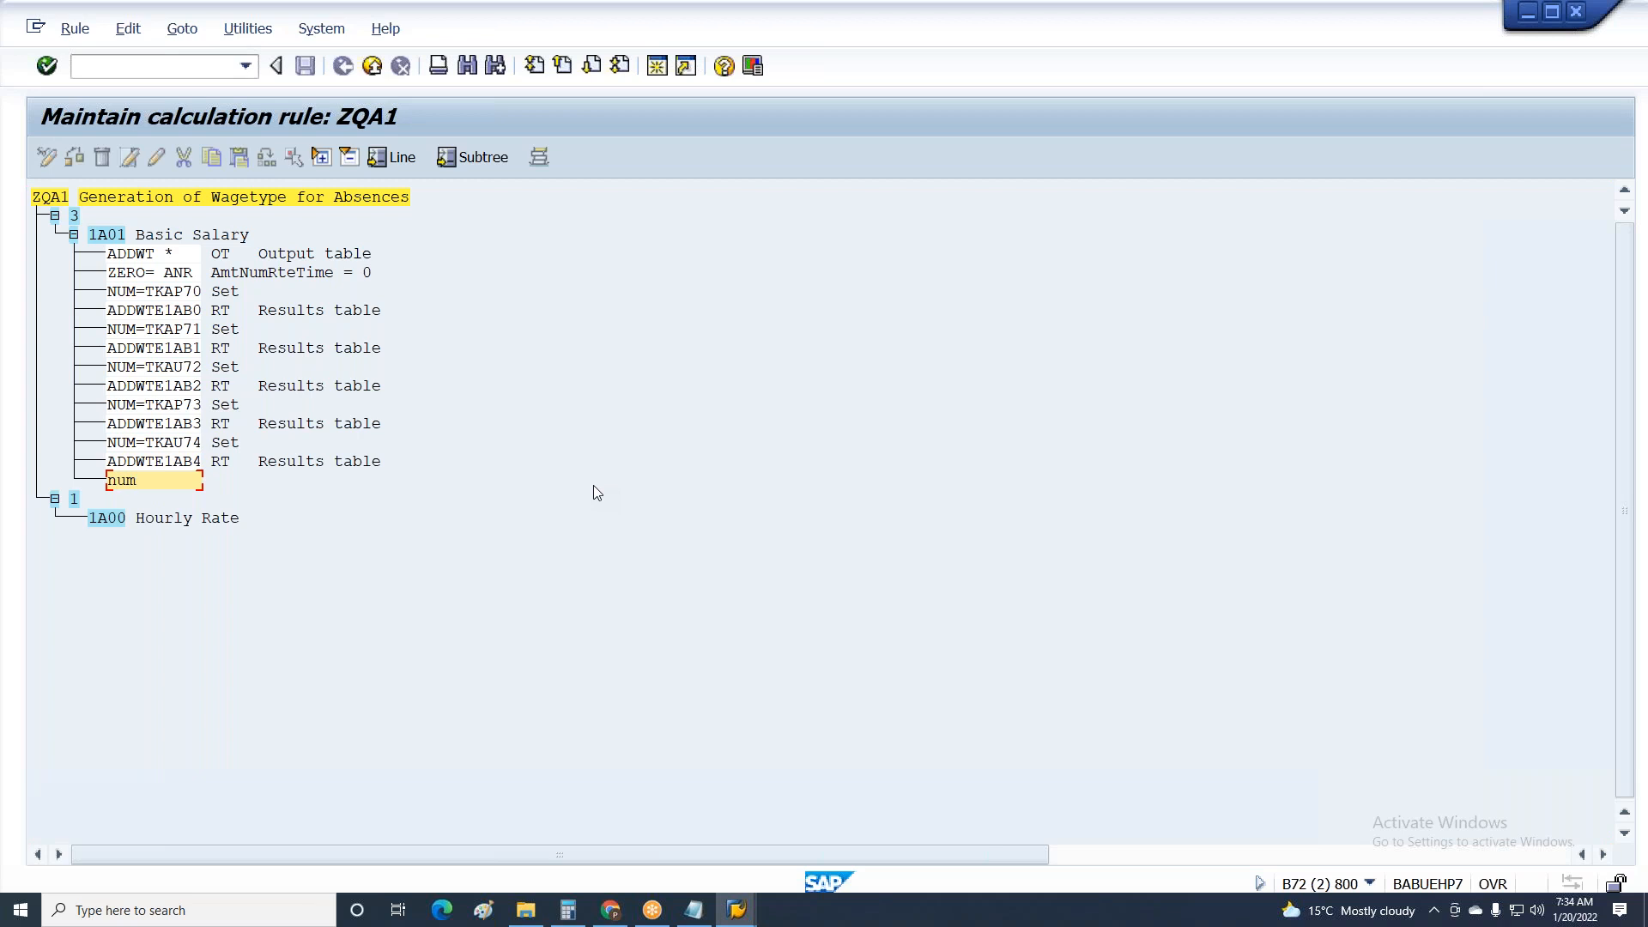
{"action": "type", "text": "=tk"}
{"action": "type", "text": "a"}
{"action": "type", "text": "u"}
{"action": "type", "text": "75"}
{"action": "key", "text": "BackSpace"}
{"action": "key", "text": "BackSpace"}
{"action": "key", "text": "BackSpace"}
{"action": "type", "text": "p75"}
{"action": "key", "text": "Return"}
{"action": "type", "text": "addwte"}
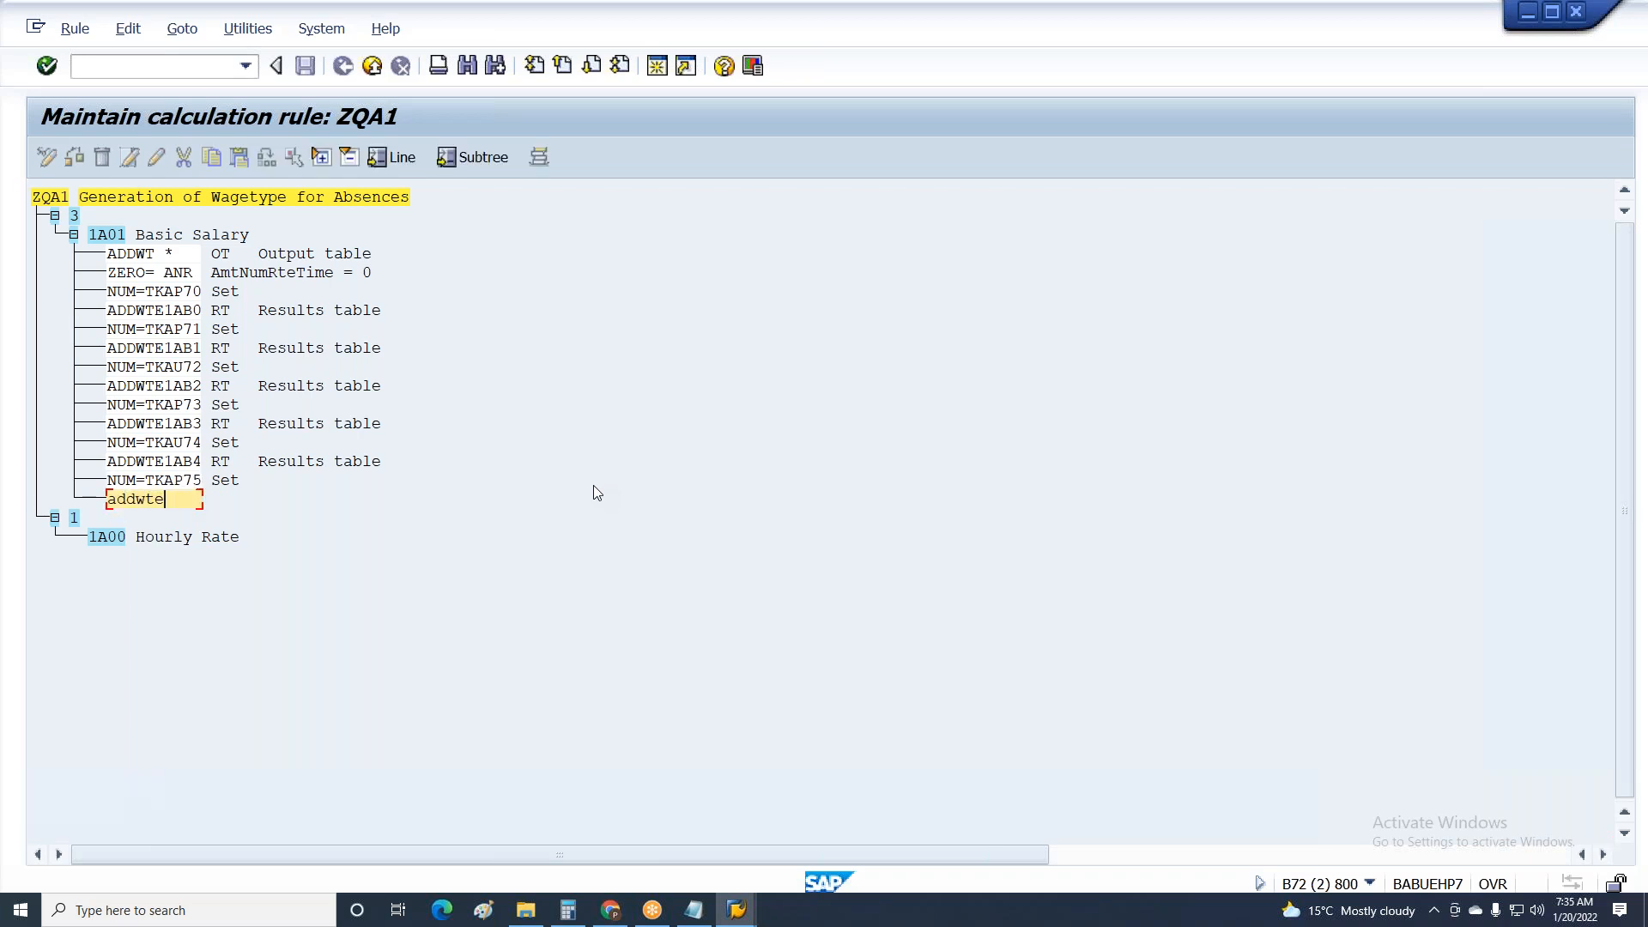
{"action": "type", "text": "1AB5"}
{"action": "key", "text": "Return"}
Add the operations NUM=TKAU76 and ADDWTE1AB6 as separate lines below ADDWTE1AB5.
{"action": "type", "text": "num=tkl"}
{"action": "key", "text": "BackSpace"}
{"action": "type", "text": "AU"}
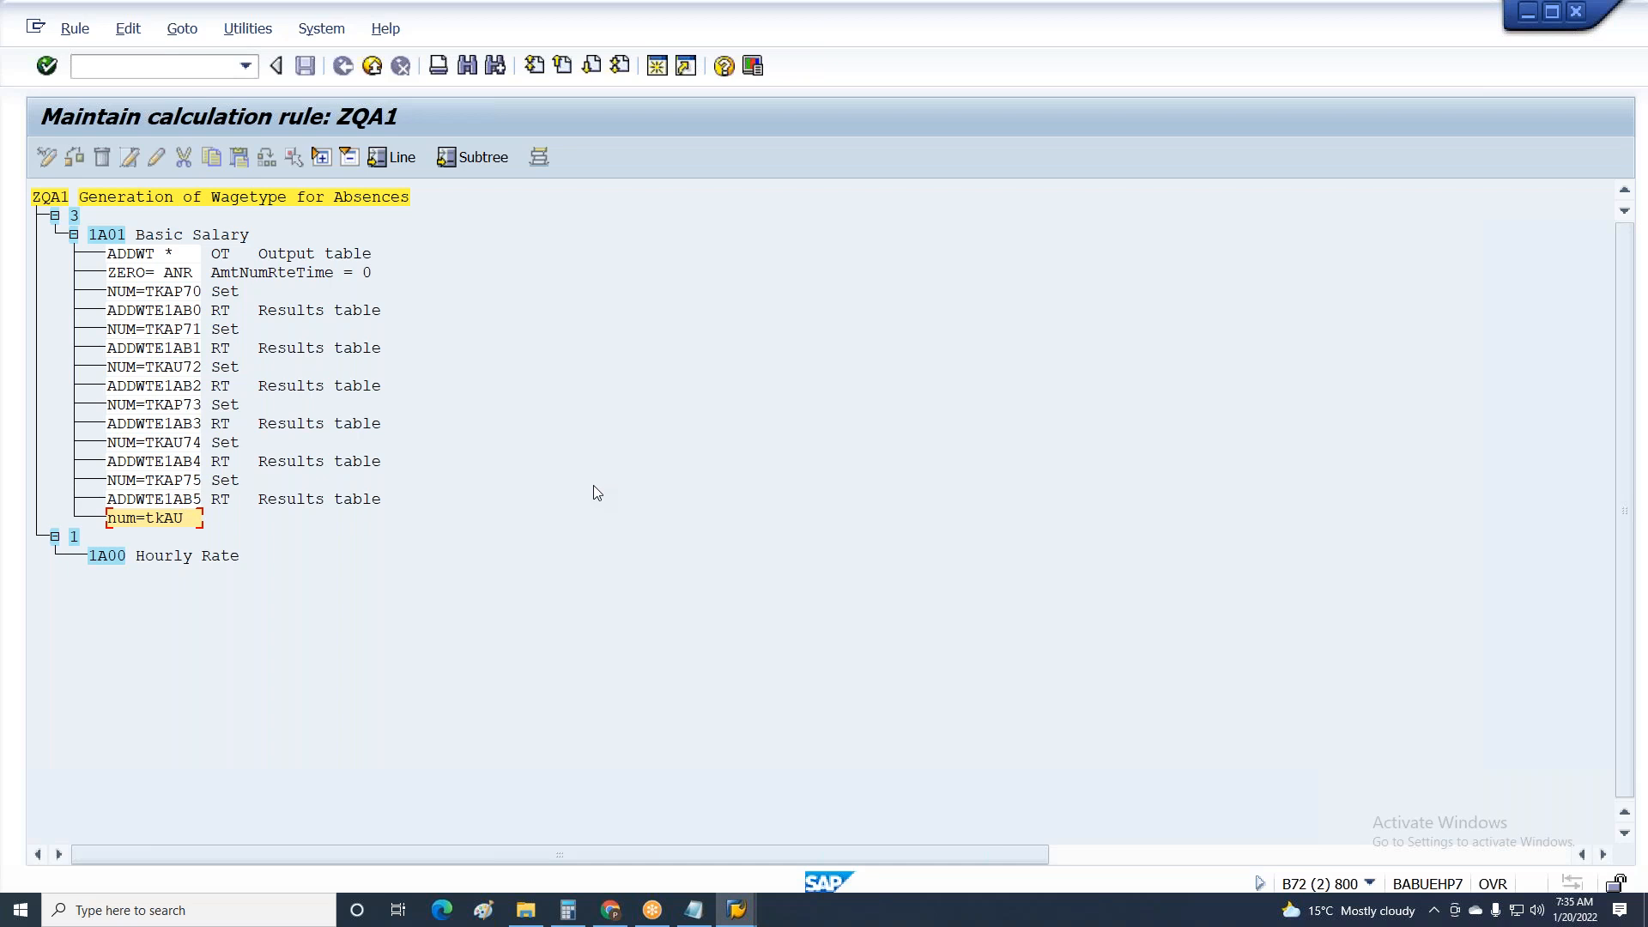
{"action": "type", "text": "76"}
{"action": "key", "text": "Return"}
{"action": "type", "text": "addwte1Ab6"}
{"action": "key", "text": "Return"}
Save calculation rule ZQA1 and return to the initial screen of the personnel calculation rules.
{"action": "key", "text": "ctrl+s"}
{"action": "key", "text": "Return"}
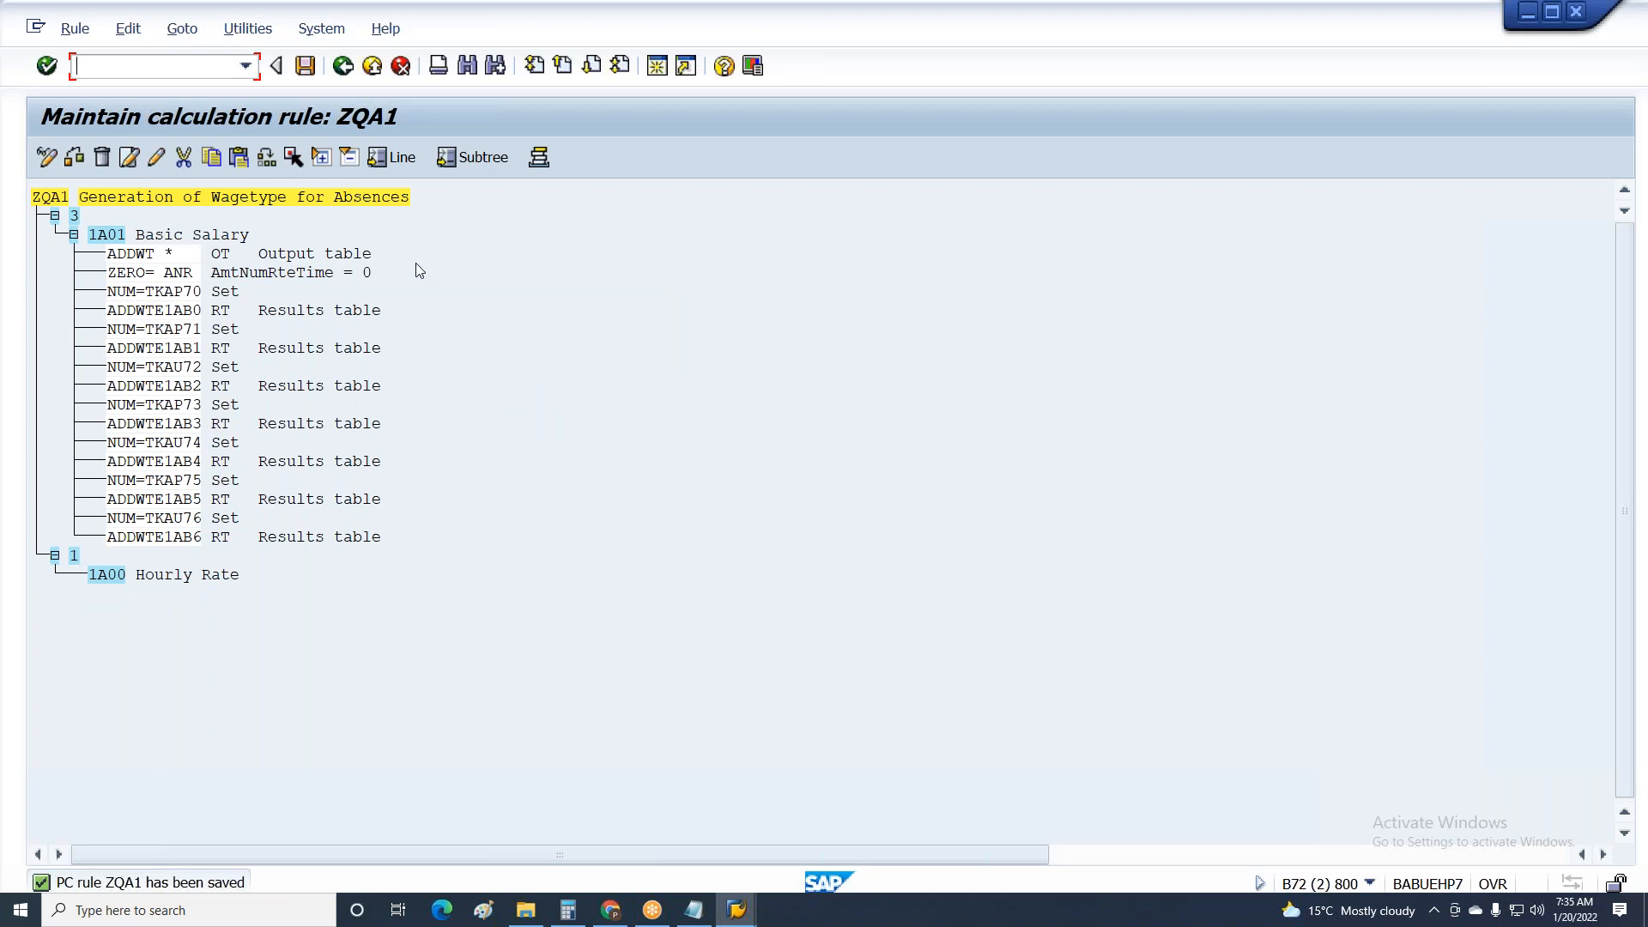
{"action": "key", "text": "ctrl+s"}
{"action": "key", "text": "Return"}
{"action": "key", "text": "F3"}
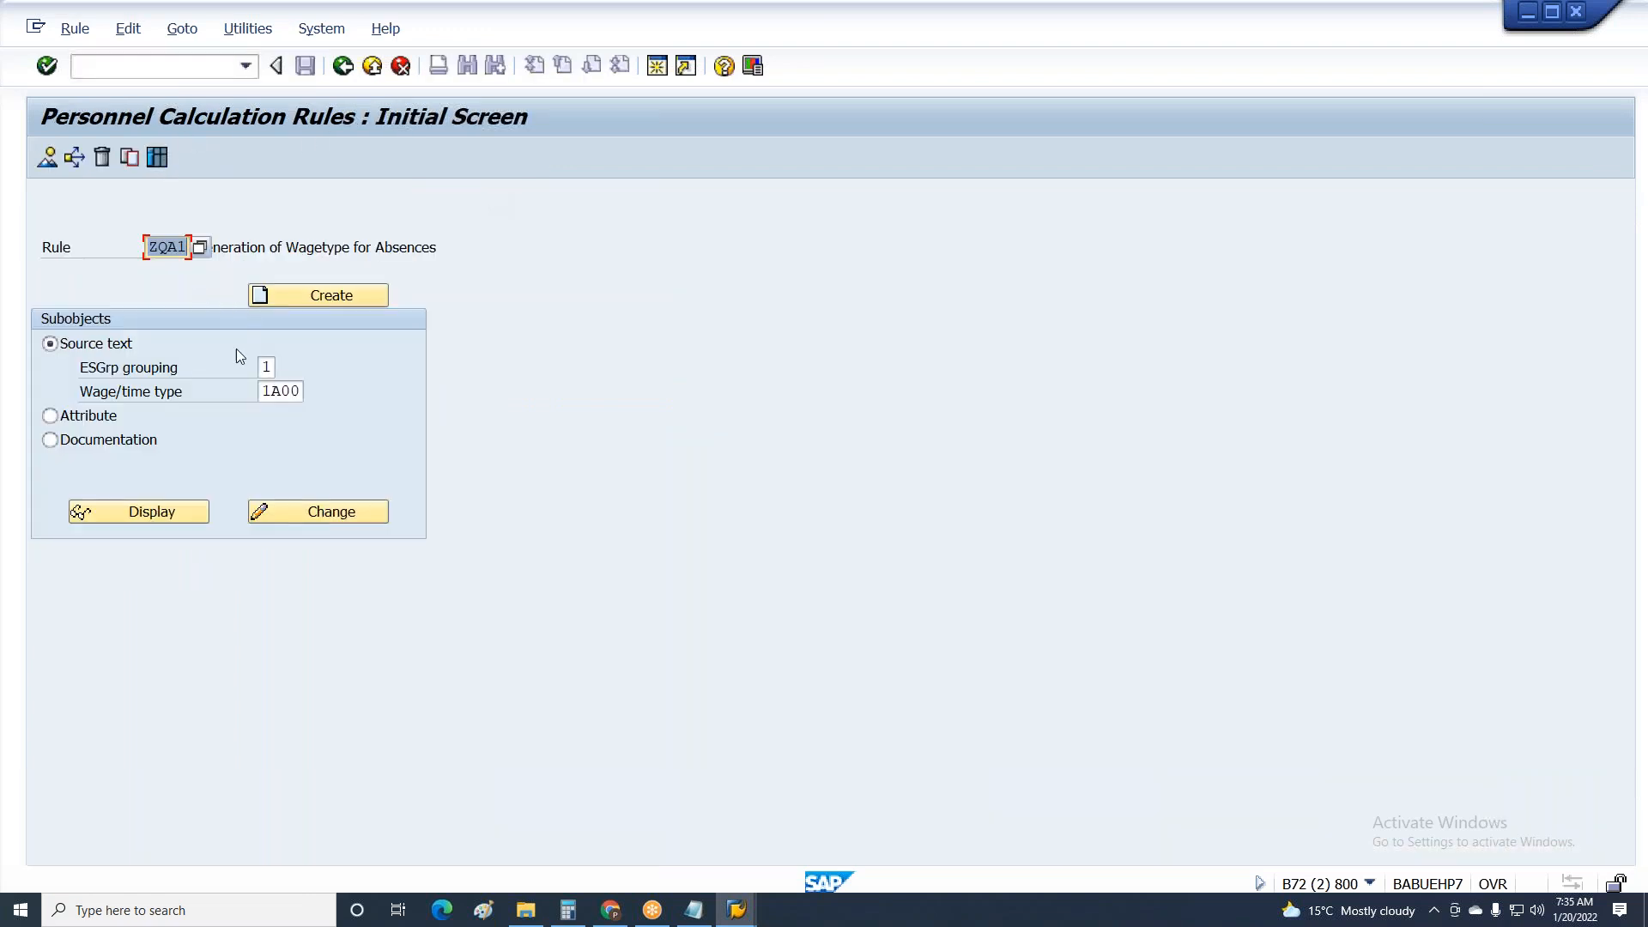
Open the source text of rule ZQA1 for ES grouping 3 and wage type 1A01 for changing.
{"action": "left_click", "coordinate": [266, 366]}
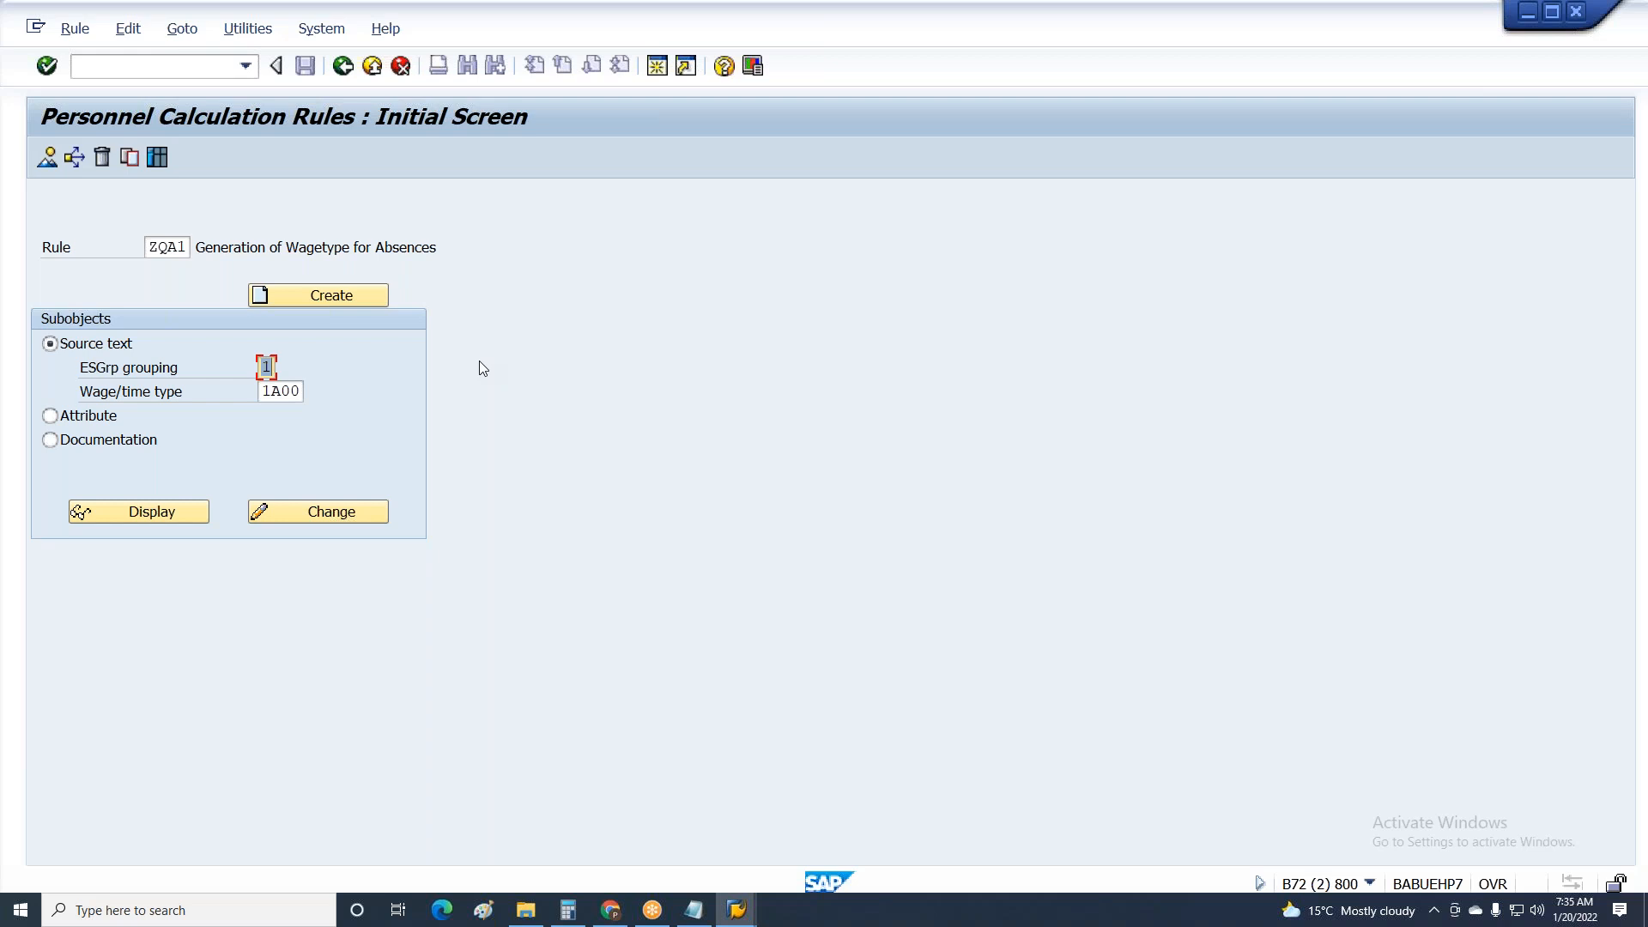
{"action": "key", "text": "shift+Tab"}
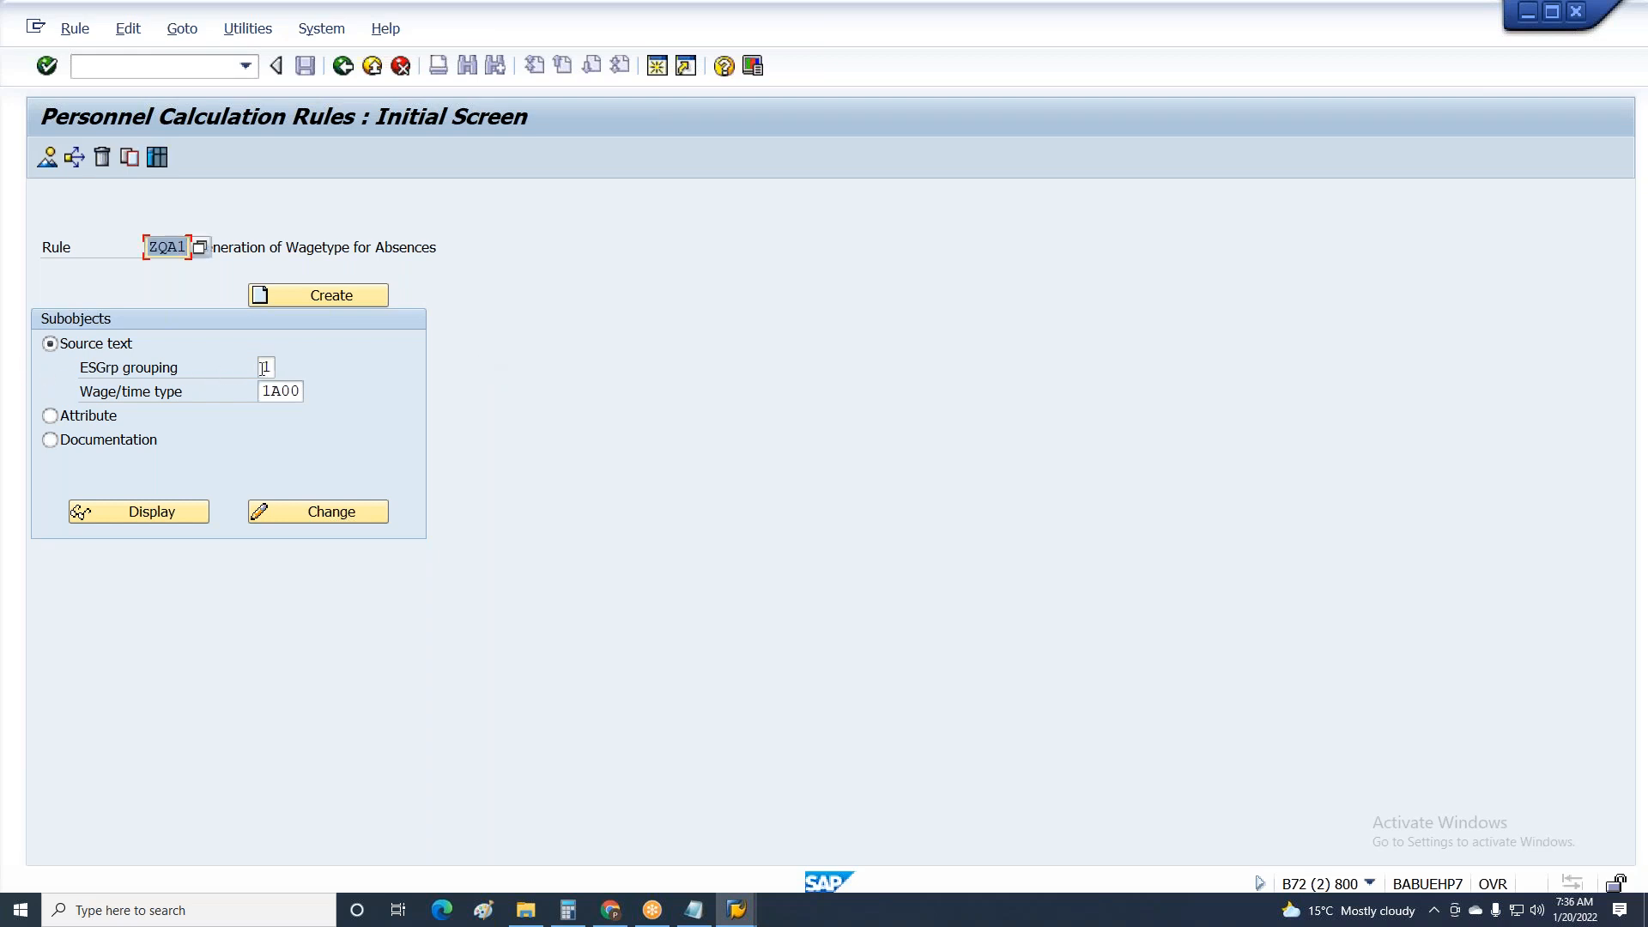
{"action": "left_click", "coordinate": [263, 368]}
{"action": "type", "text": "2"}
{"action": "type", "text": "3"}
{"action": "key", "text": "Tab"}
{"action": "type", "text": "1A0"}
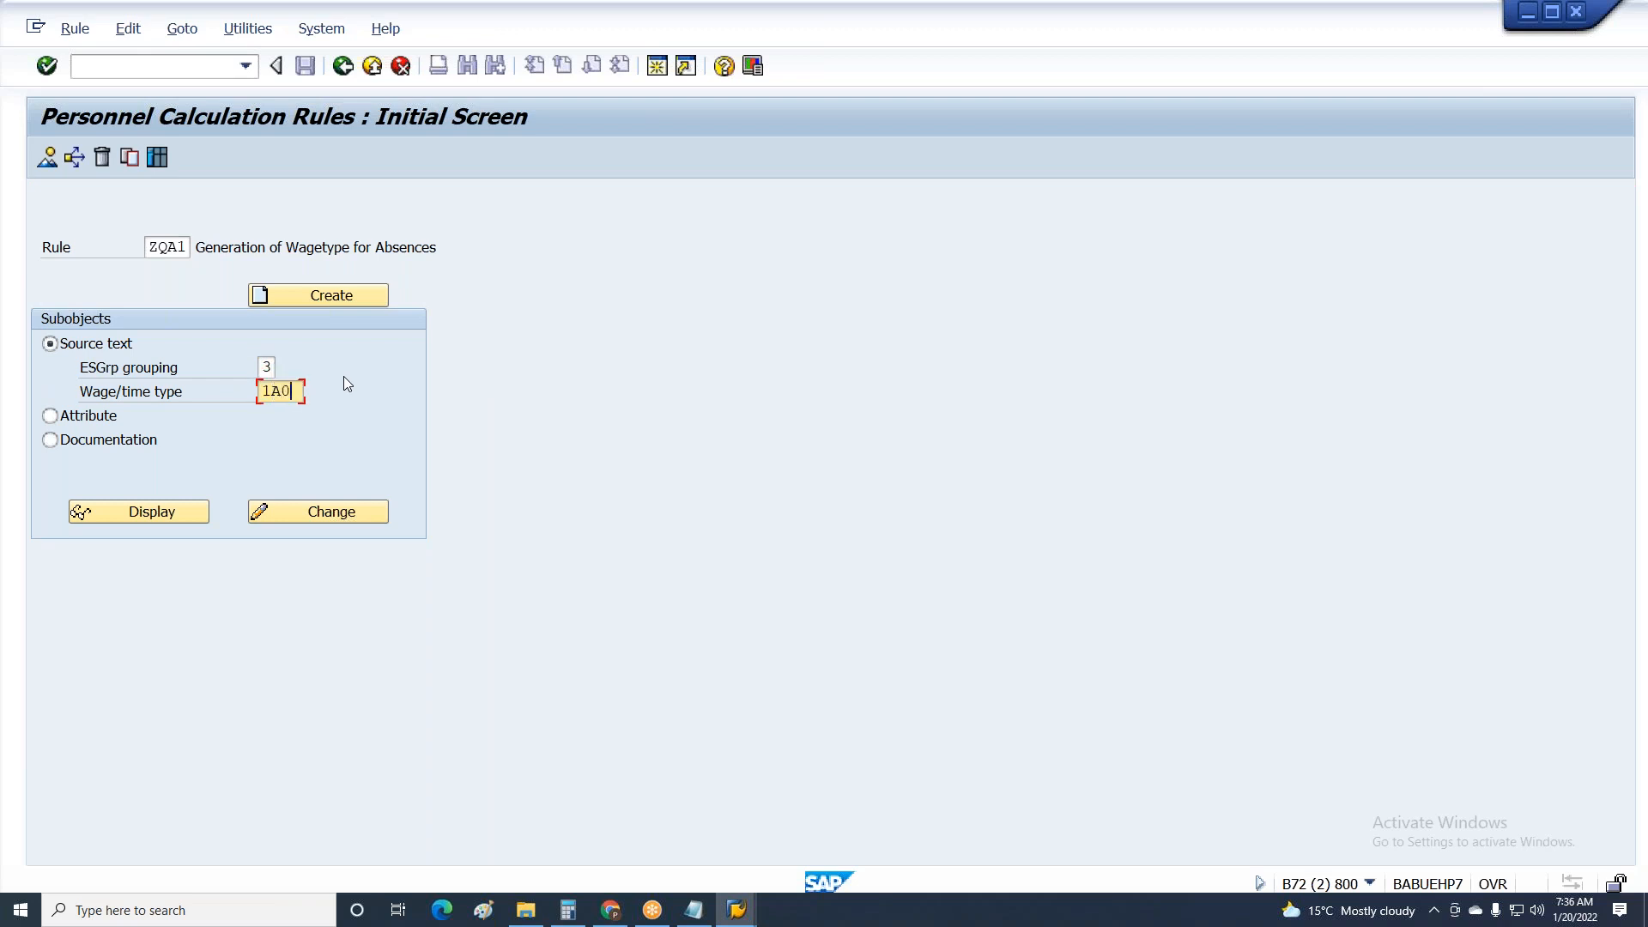
{"action": "type", "text": "1"}
{"action": "key", "text": "Return"}
{"action": "left_click", "coordinate": [345, 518]}
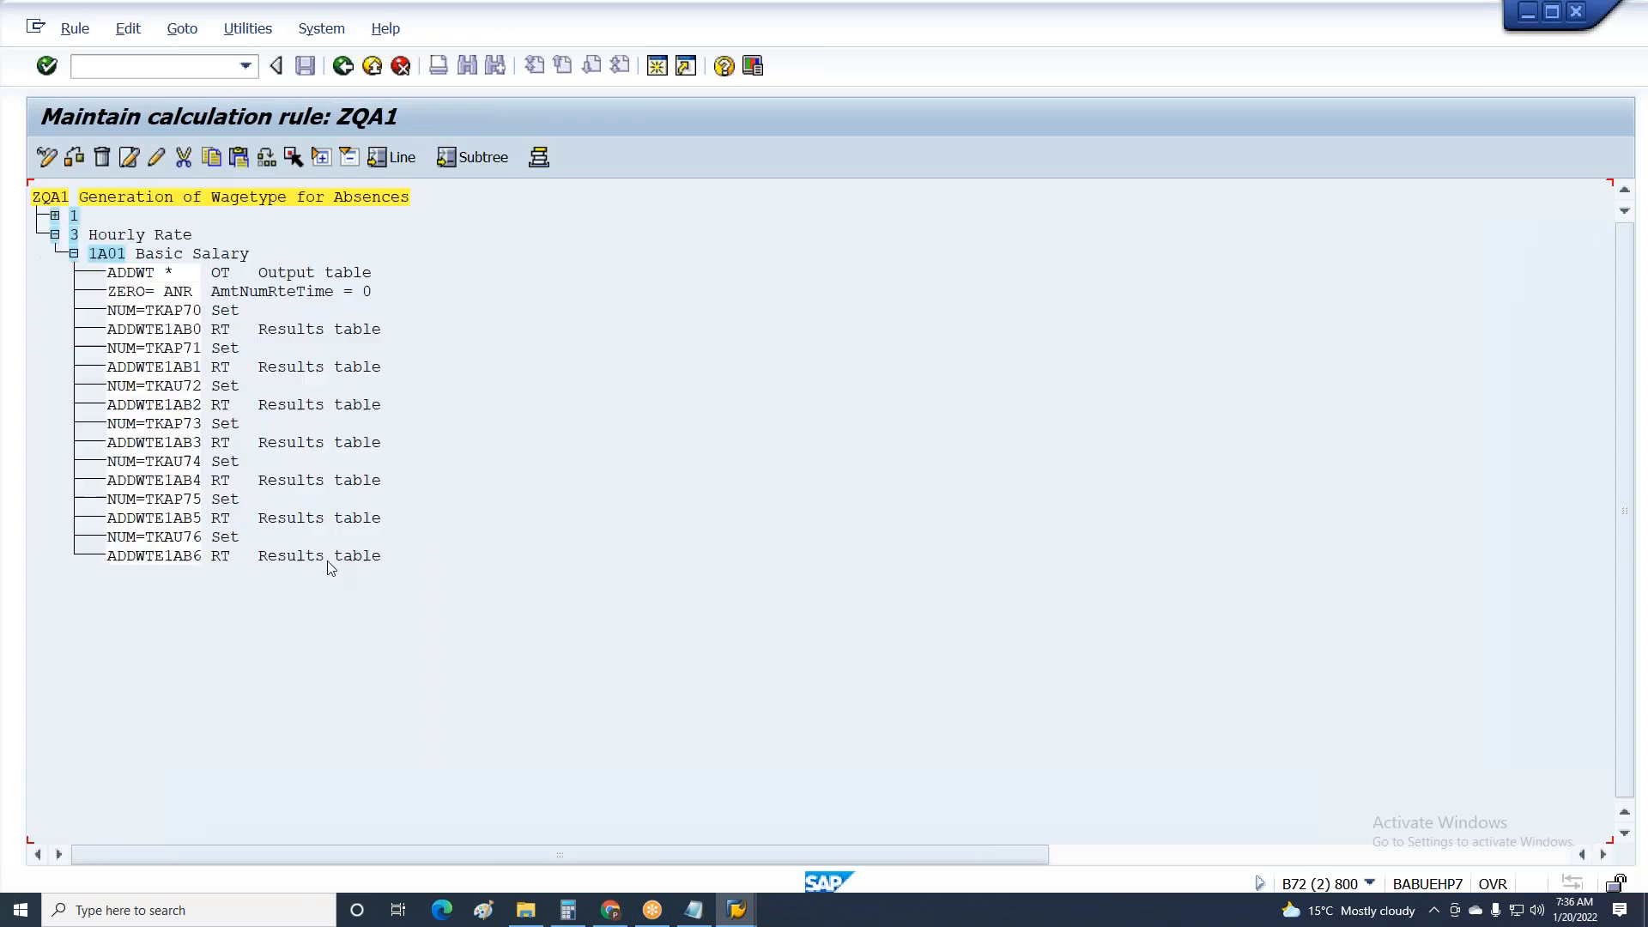
Reopen the 1A01 source text in the line editor and copy the block of lines 000010 to 000040 from the CL column onward.
{"action": "key", "text": "F3"}
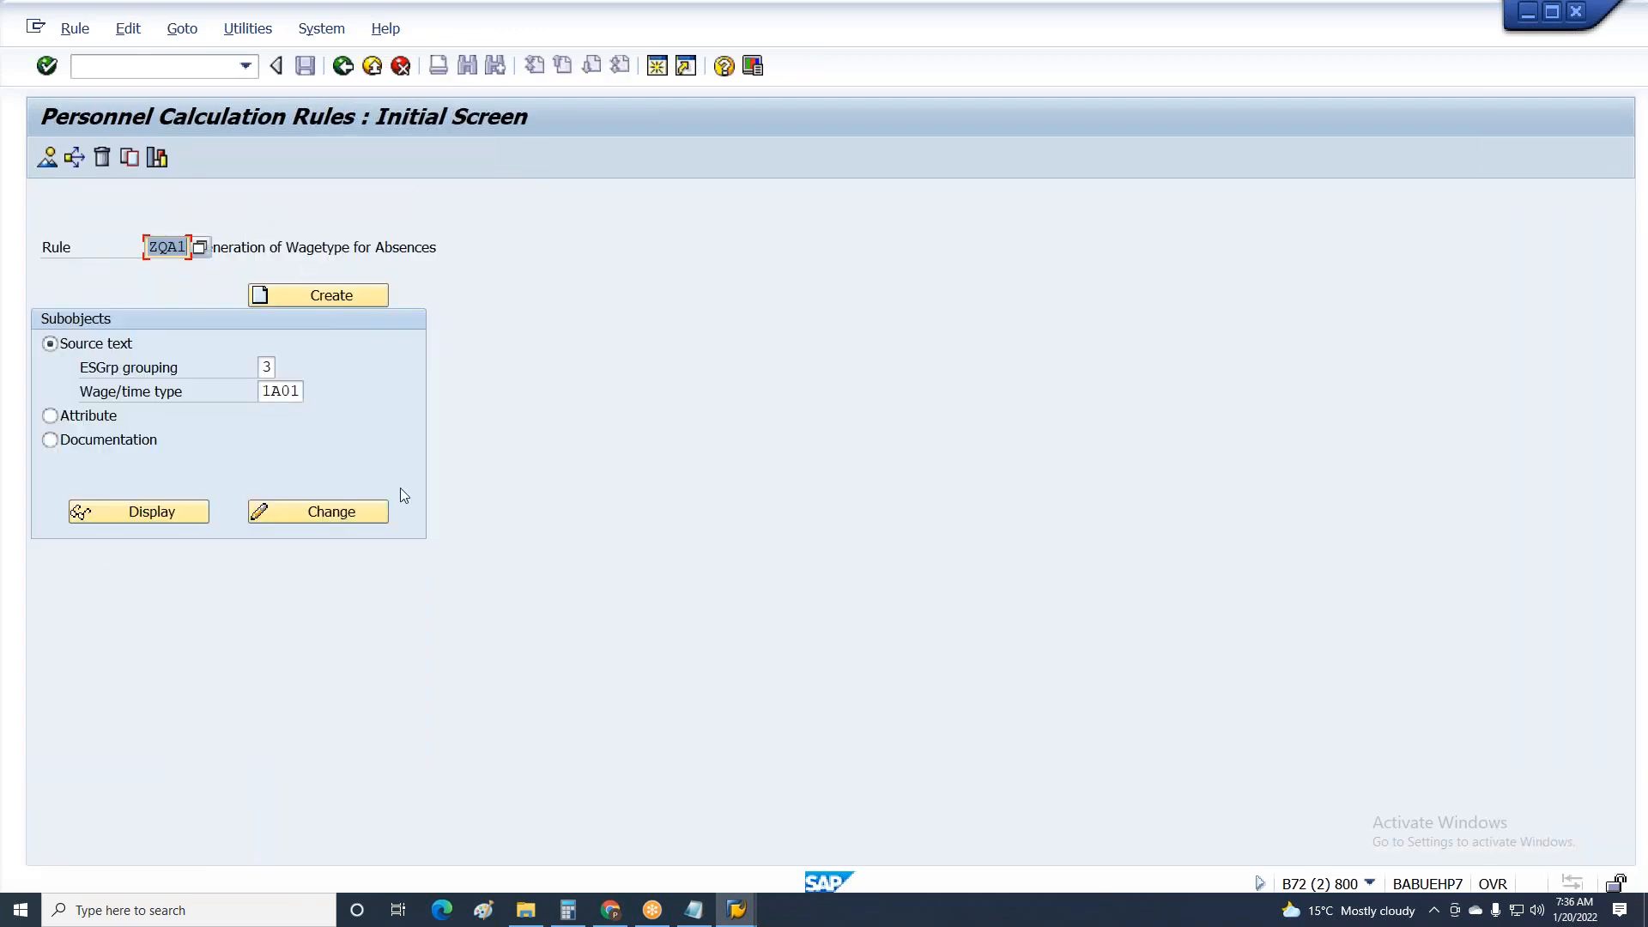
{"action": "left_click", "coordinate": [336, 515]}
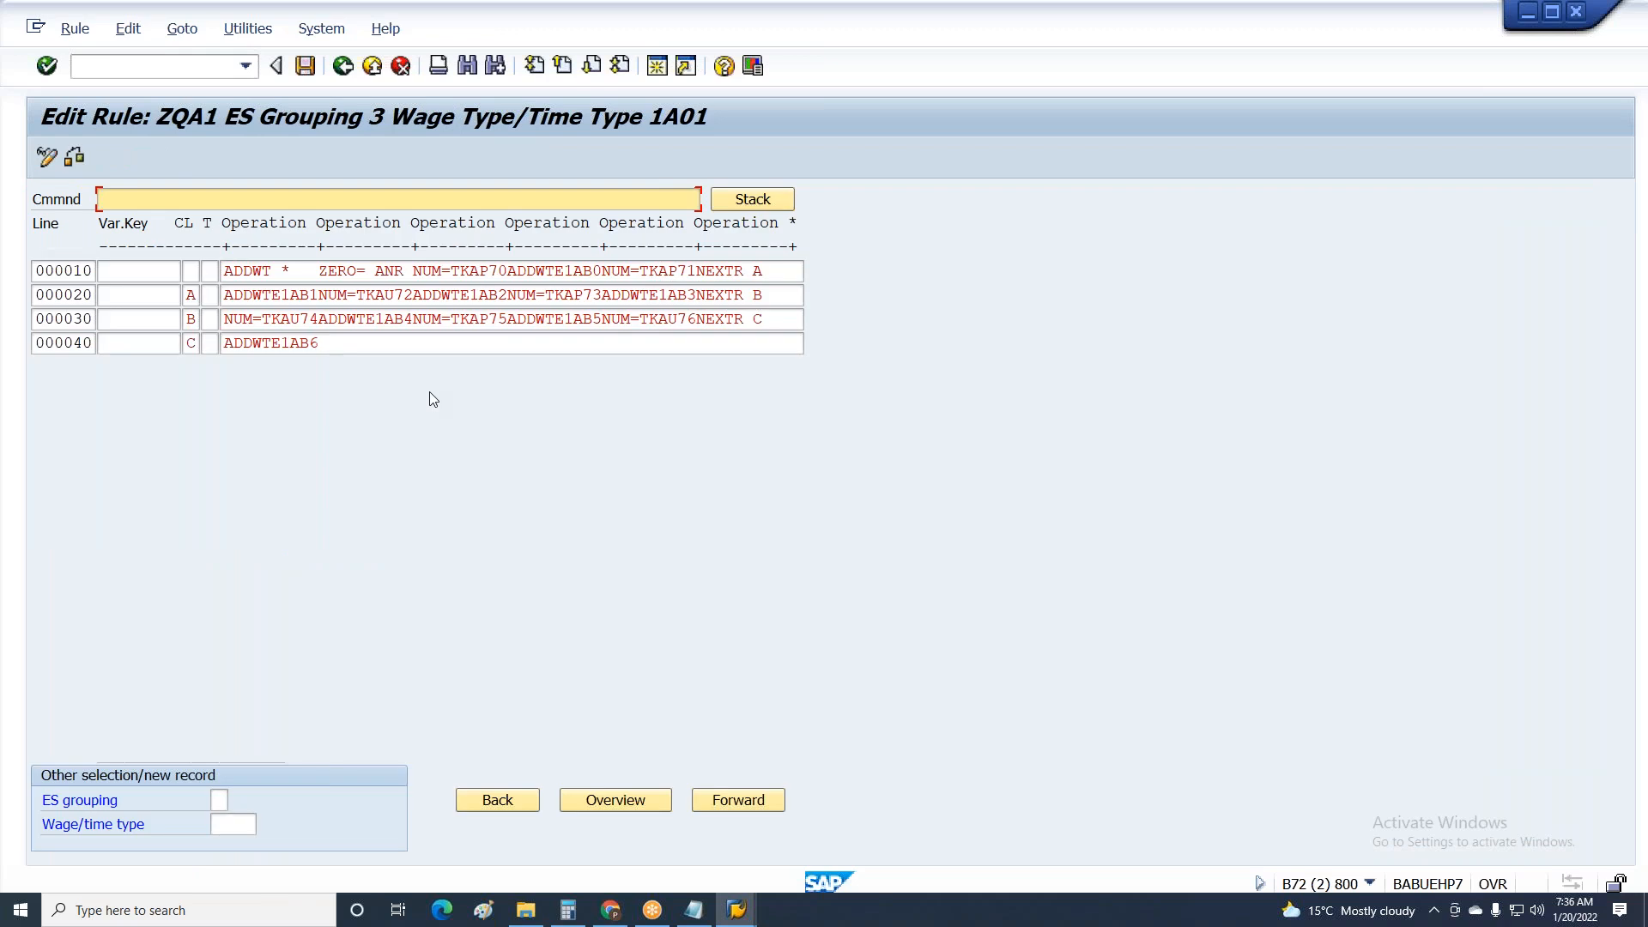
{"action": "key", "text": "ctrl+y"}
{"action": "left_click_drag", "start_coordinate": [185, 262], "coordinate": [971, 383]}
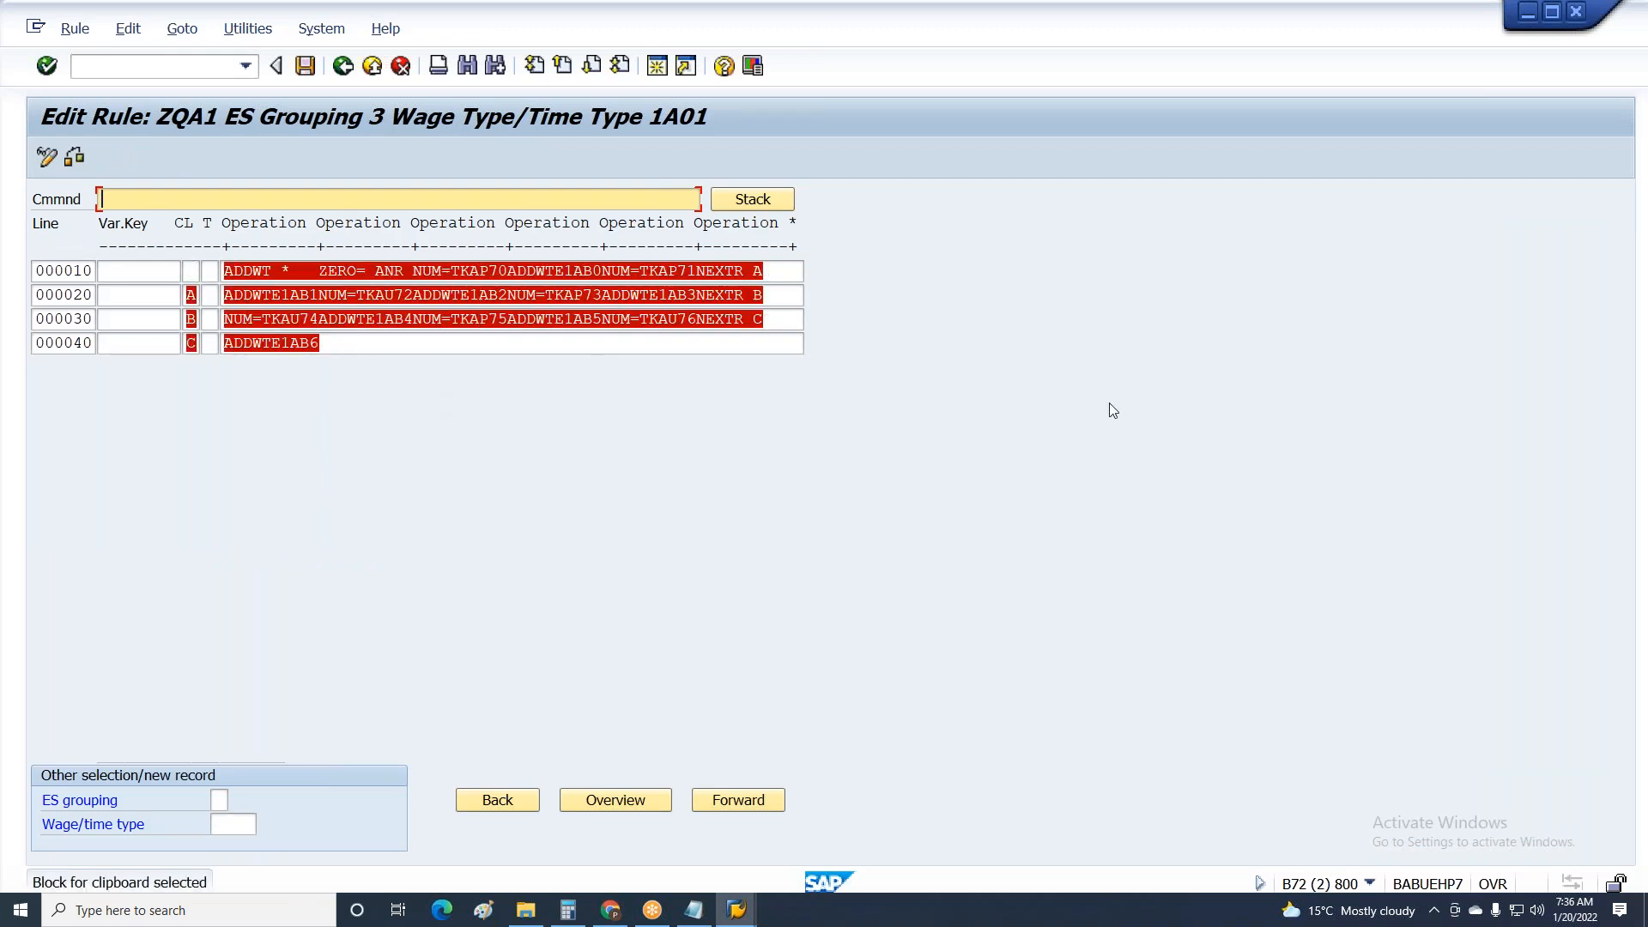
{"action": "key", "text": "ctrl+c"}
Open the source text of rule ZQA1 for ES grouping 1 and wage type 1A00 for changing.
{"action": "key", "text": "F3"}
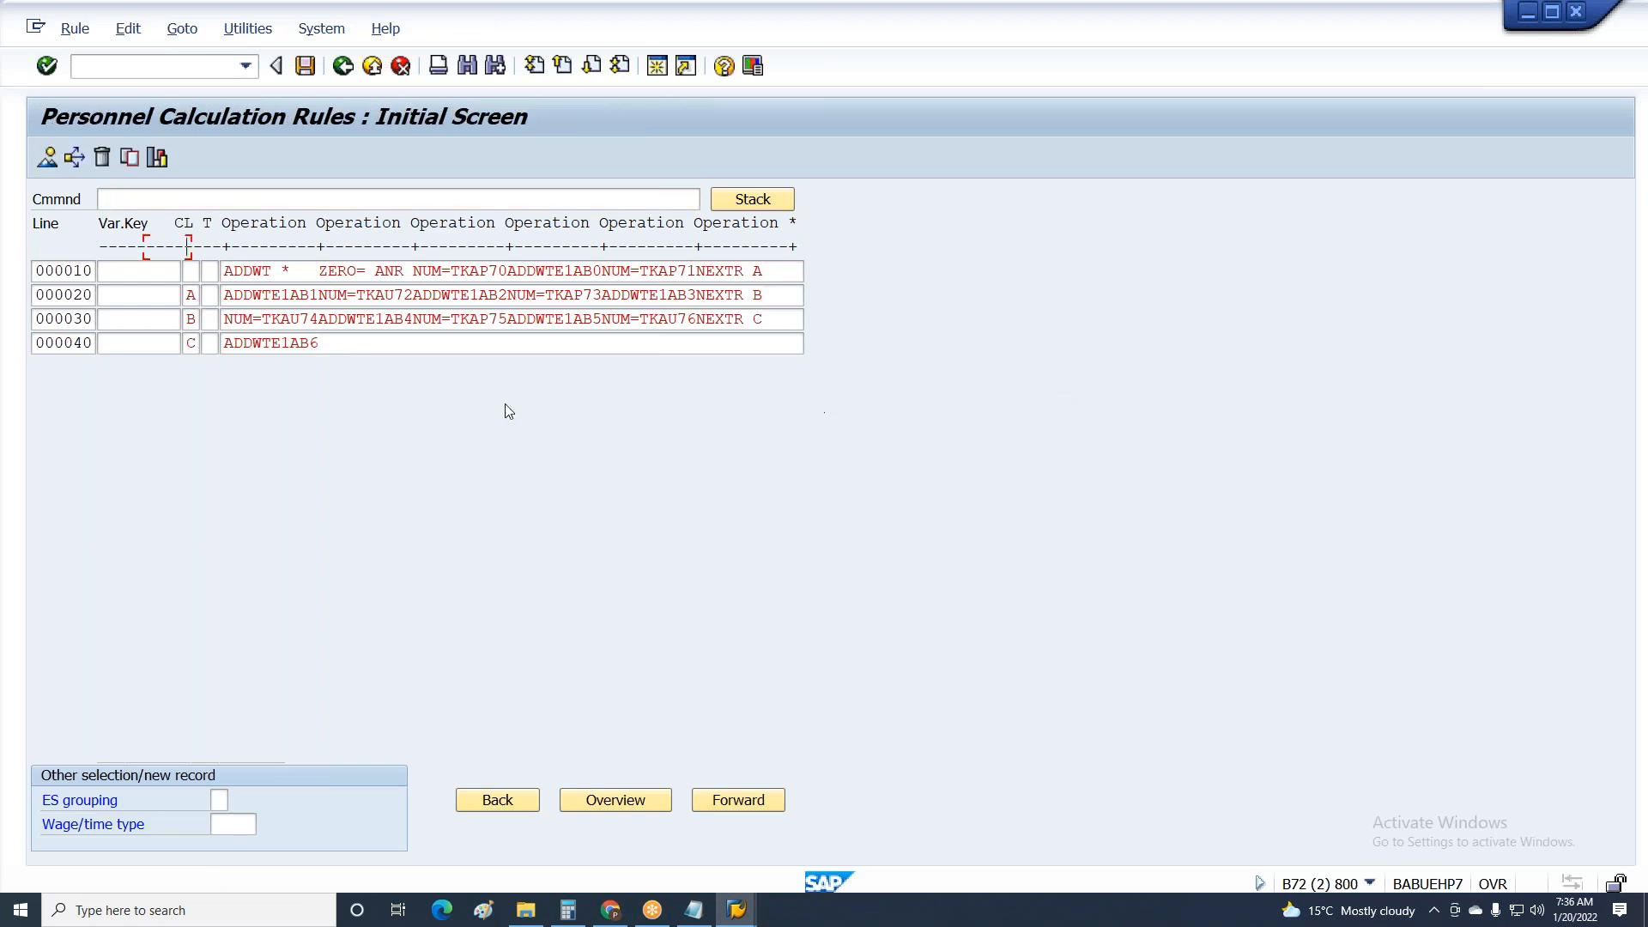
{"action": "type", "text": "1"}
{"action": "left_click", "coordinate": [291, 392]}
{"action": "type", "text": "00"}
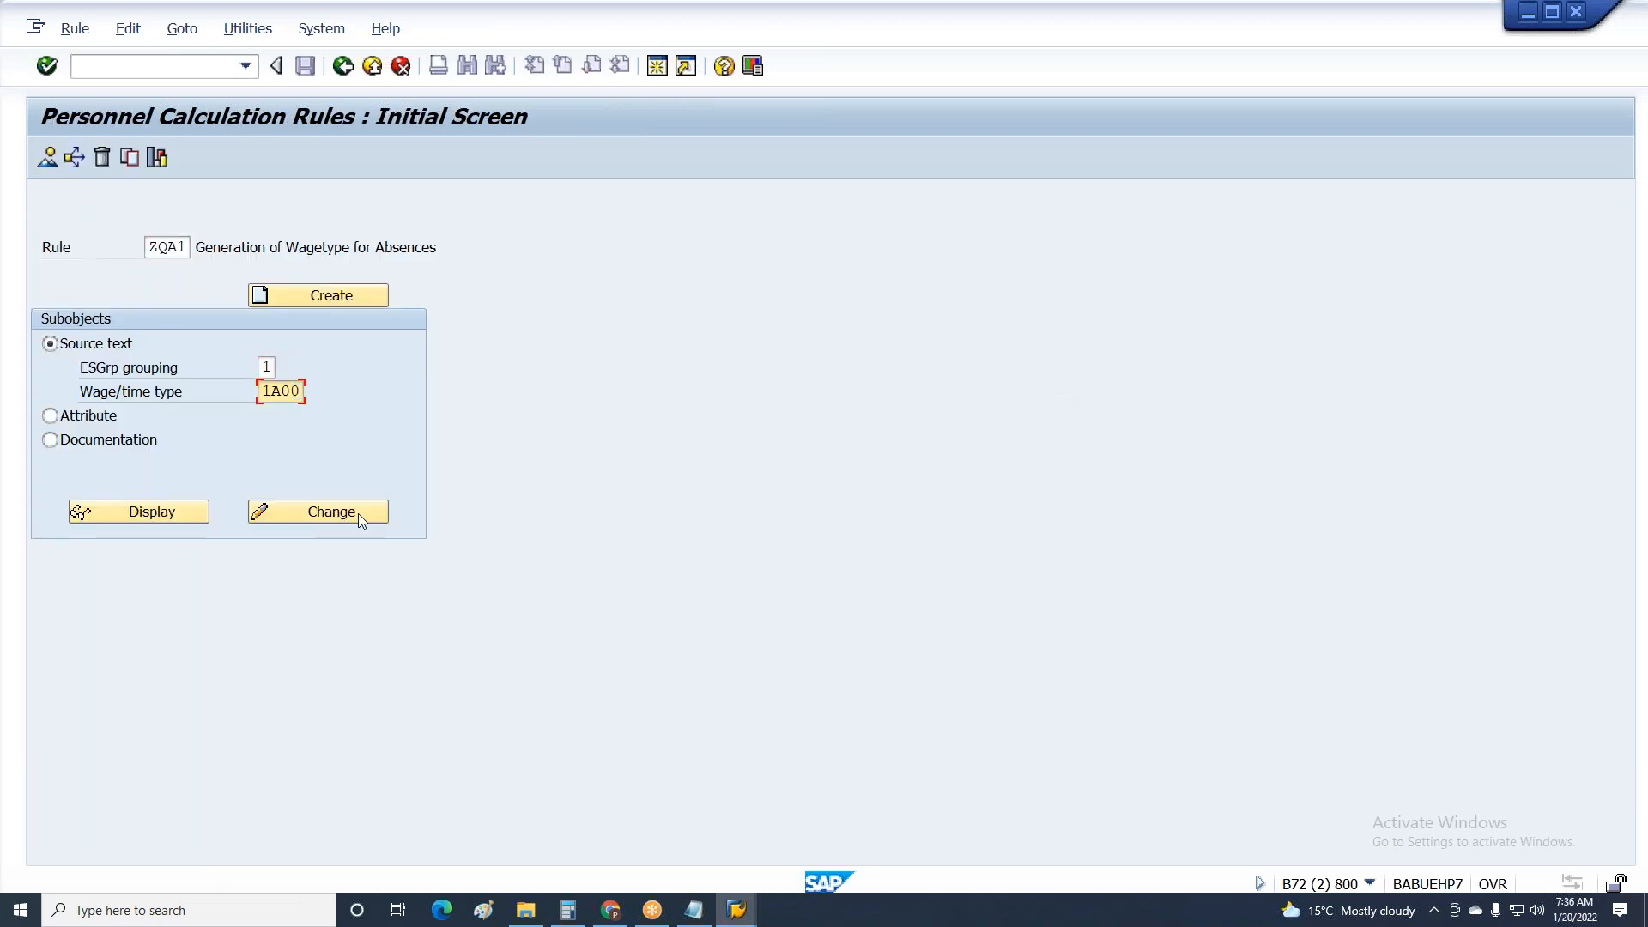
{"action": "left_click", "coordinate": [358, 514]}
Insert four blank lines below line 000010 with the line command i4.
{"action": "left_click", "coordinate": [107, 271]}
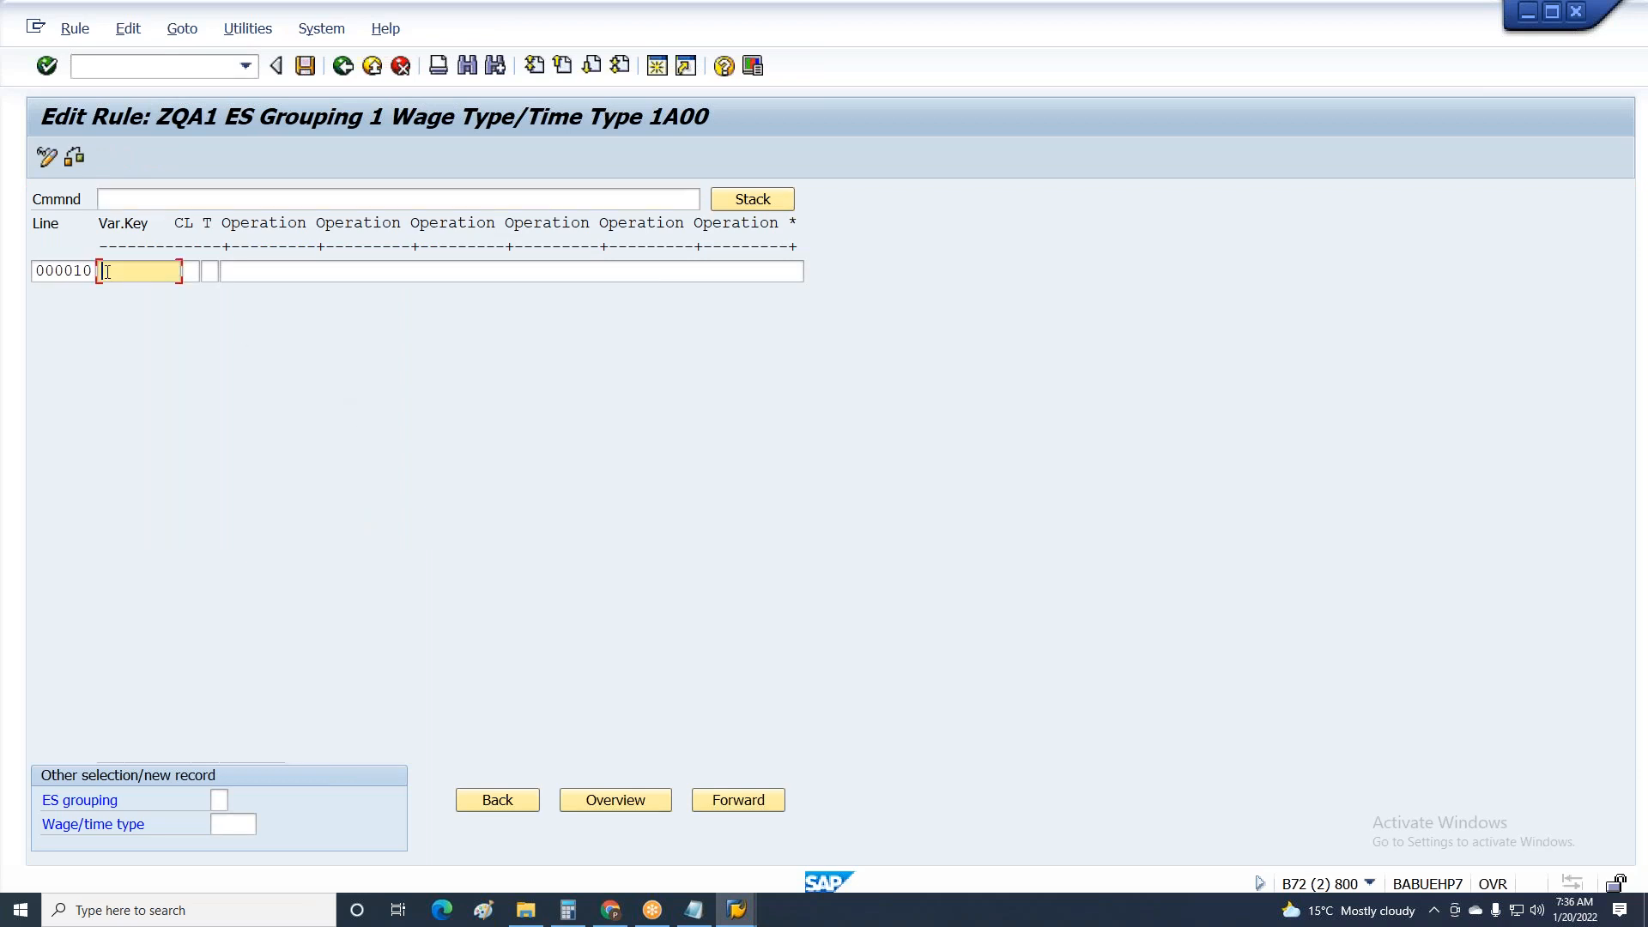
{"action": "left_click", "coordinate": [87, 270]}
{"action": "key", "text": "BackSpace"}
{"action": "key", "text": "BackSpace"}
{"action": "type", "text": "i4"}
{"action": "key", "text": "Return"}
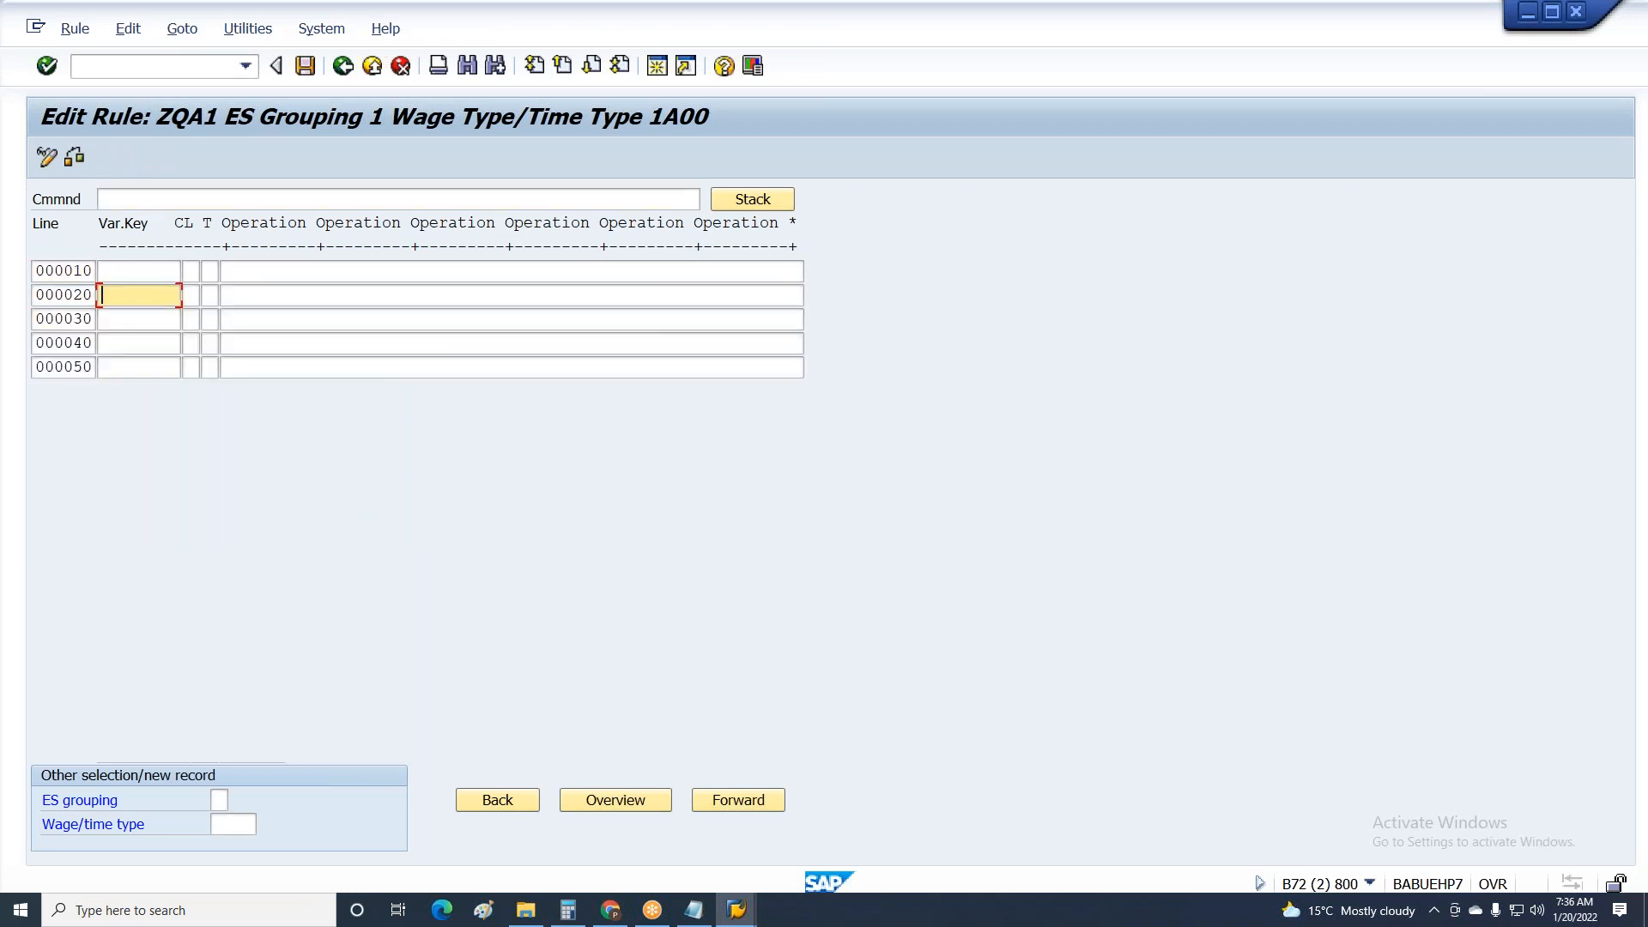
Try to paste the copied block starting at the Var.Key field of line 000010, and leave the editor without saving.
{"action": "left_click", "coordinate": [227, 277]}
{"action": "left_click", "coordinate": [146, 276]}
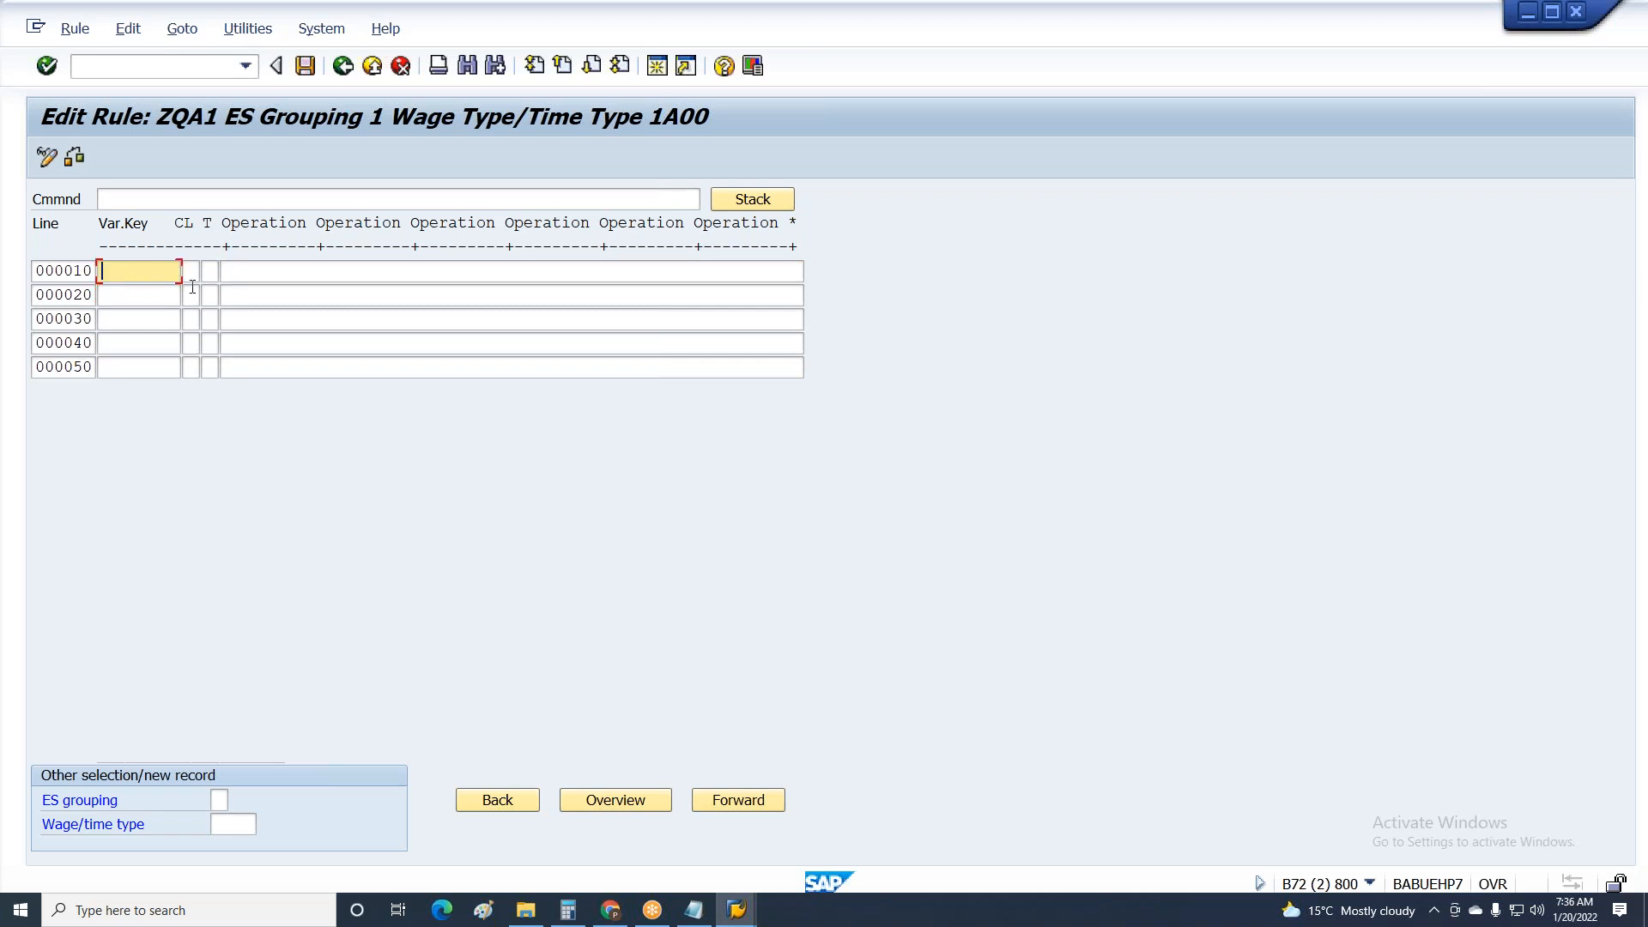
{"action": "key", "text": "ctrl+v"}
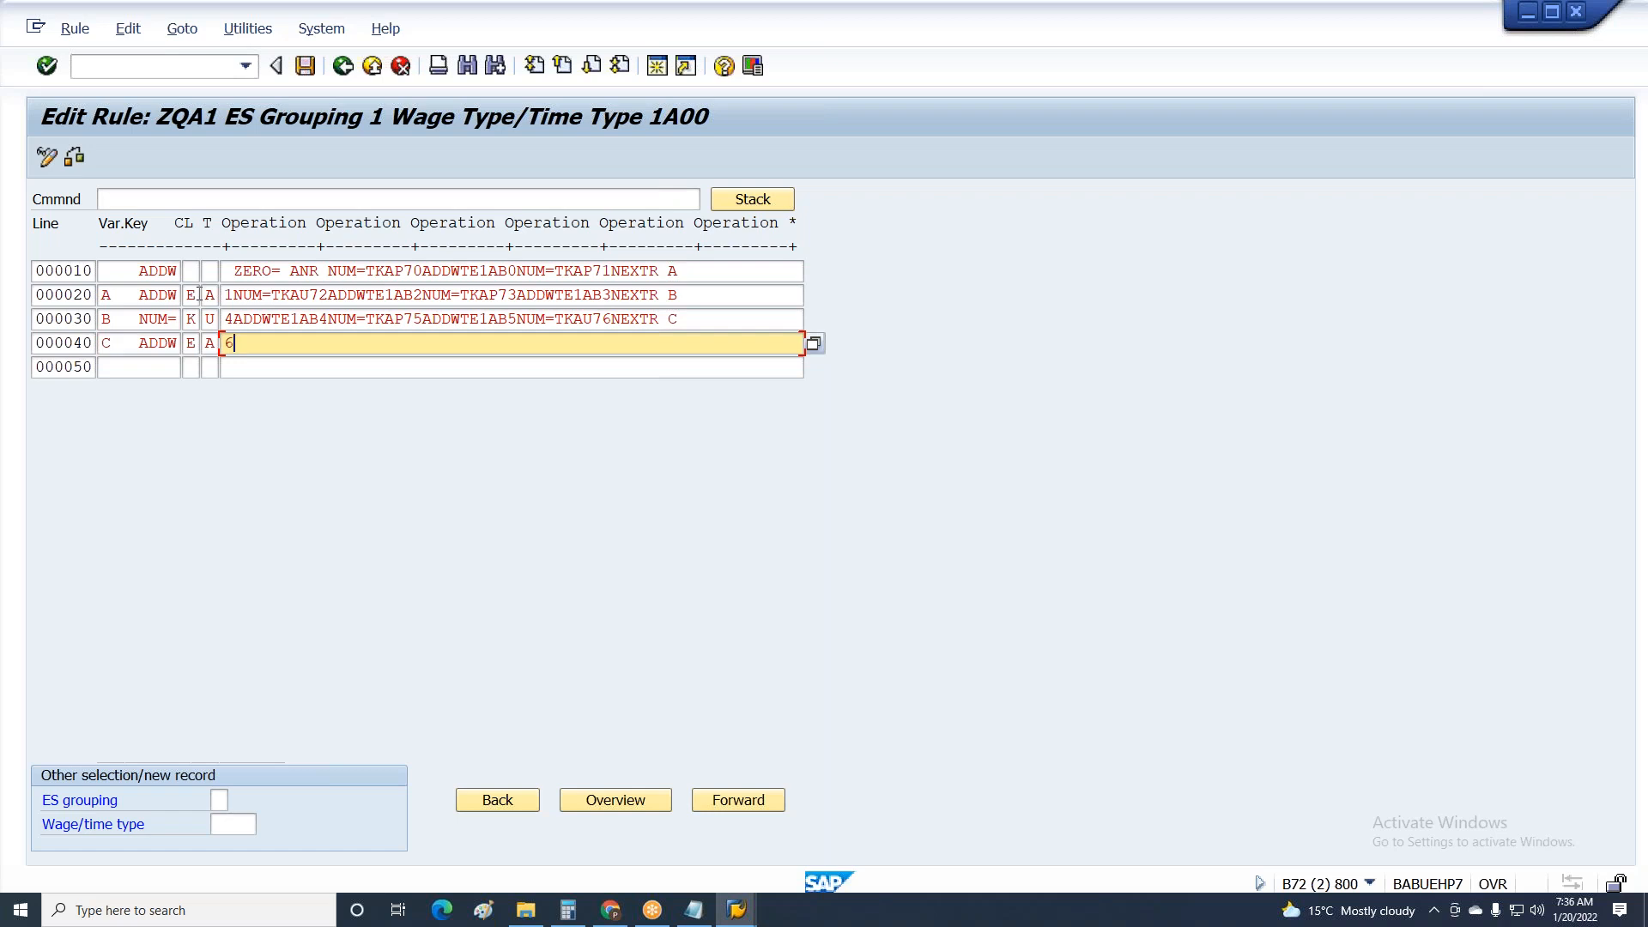
{"action": "left_click", "coordinate": [401, 66]}
{"action": "left_click", "coordinate": [408, 486]}
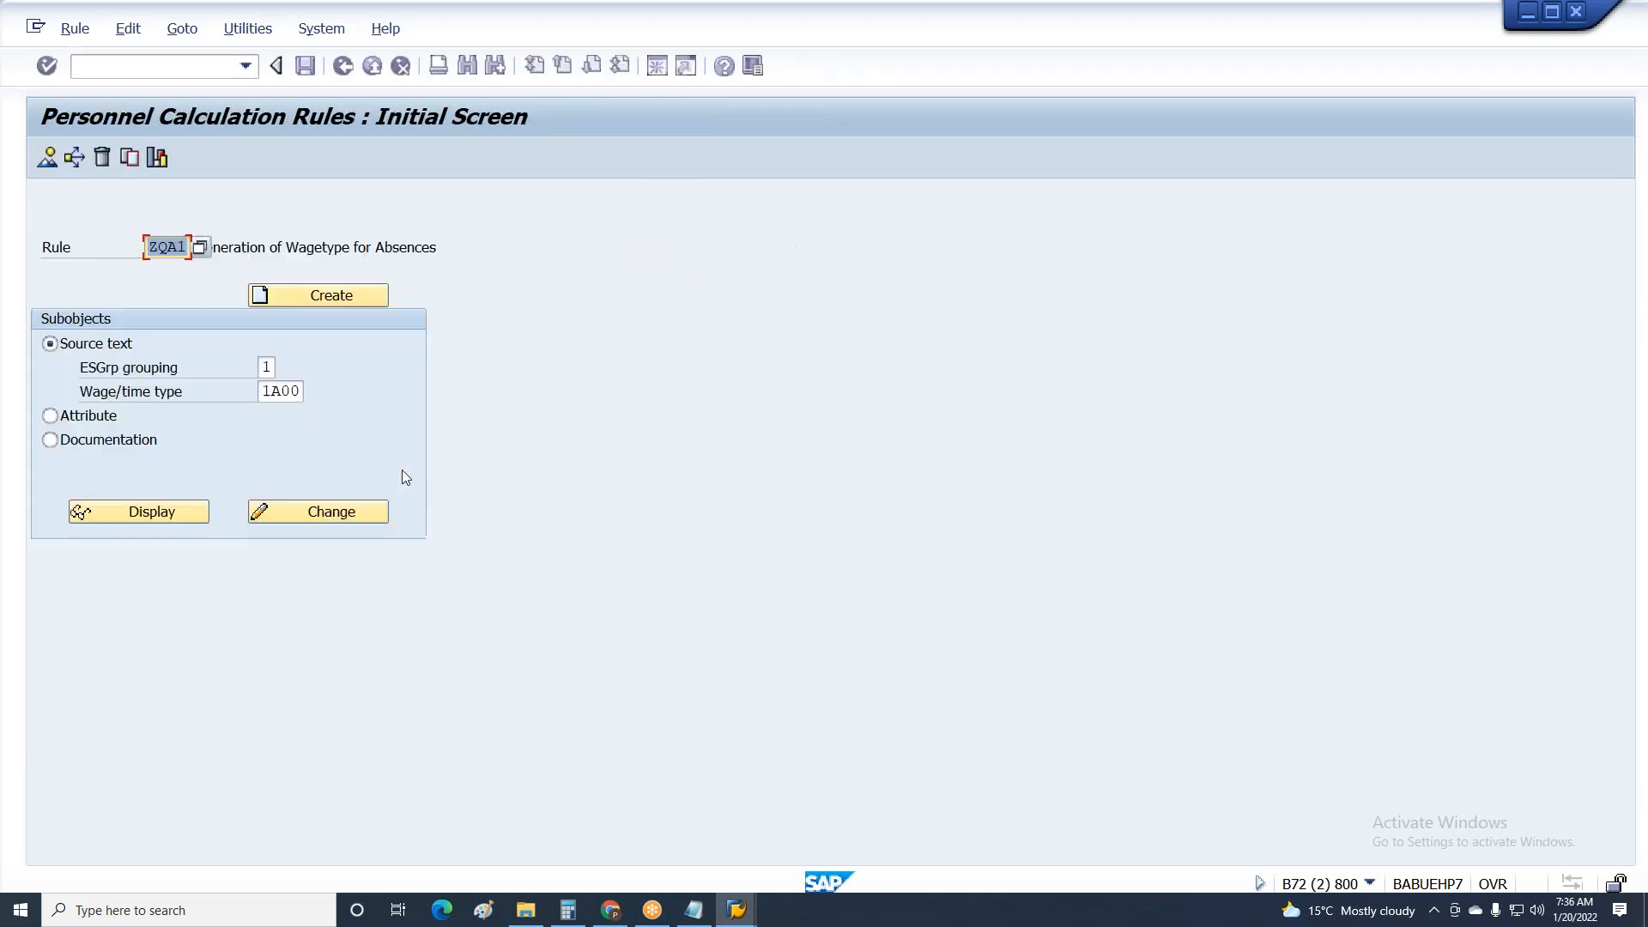
Open the source text for ES grouping 3 and wage type 1A01 and return to the initial screen.
{"action": "double_click", "coordinate": [266, 368]}
{"action": "type", "text": "3"}
{"action": "key", "text": "Tab"}
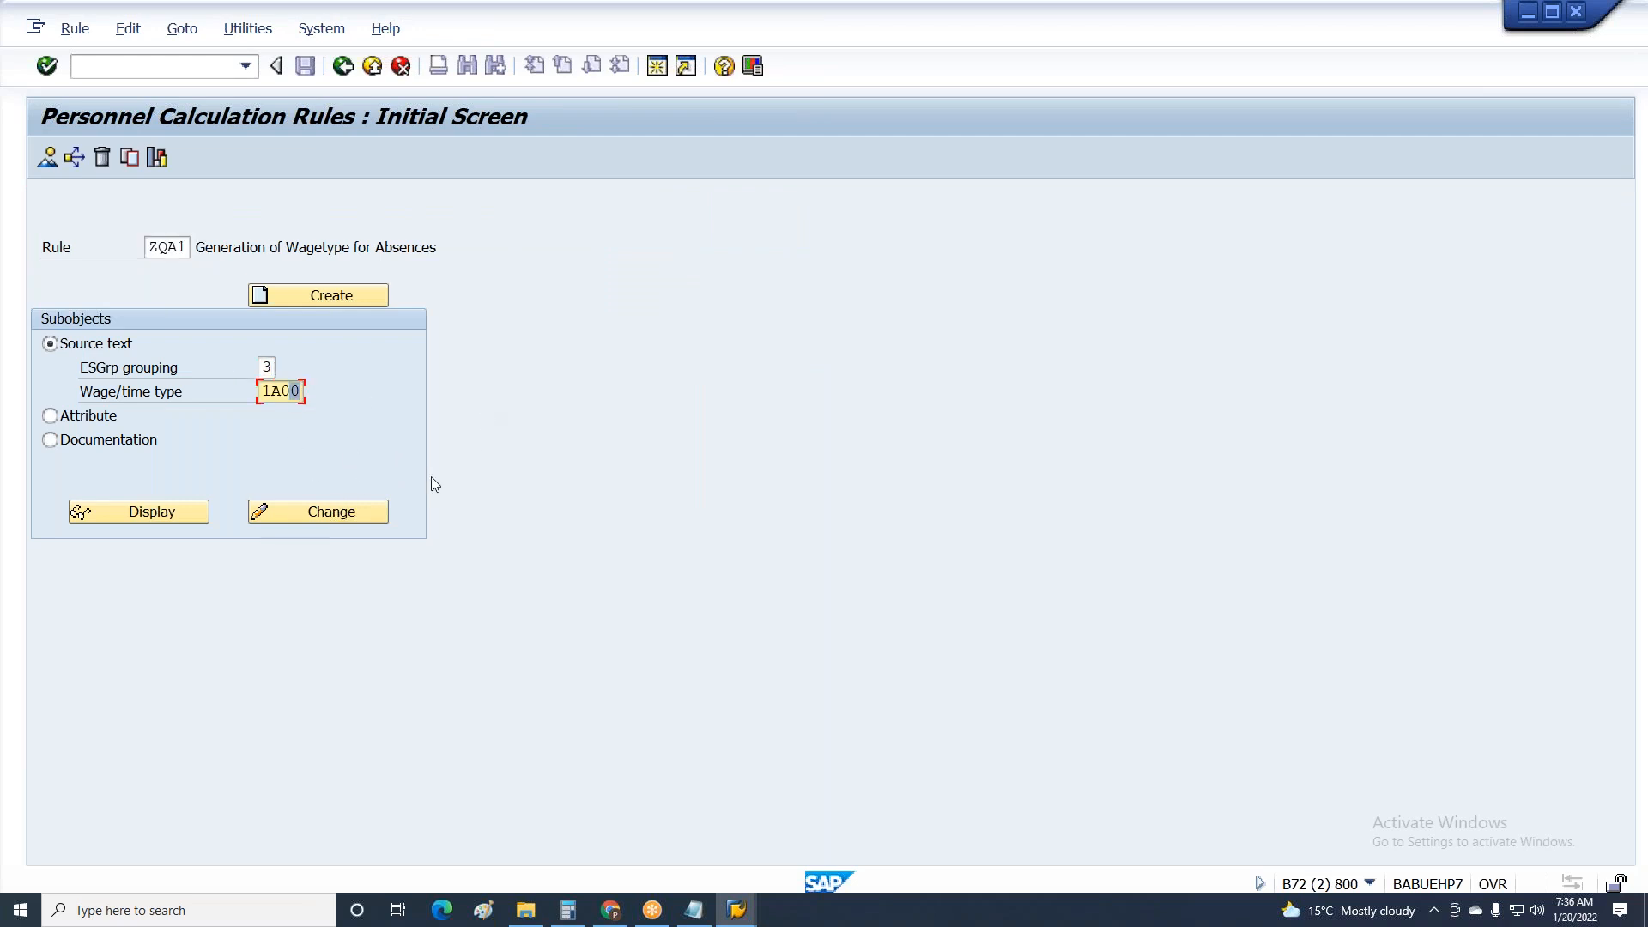
{"action": "type", "text": "1"}
{"action": "left_click", "coordinate": [362, 519]}
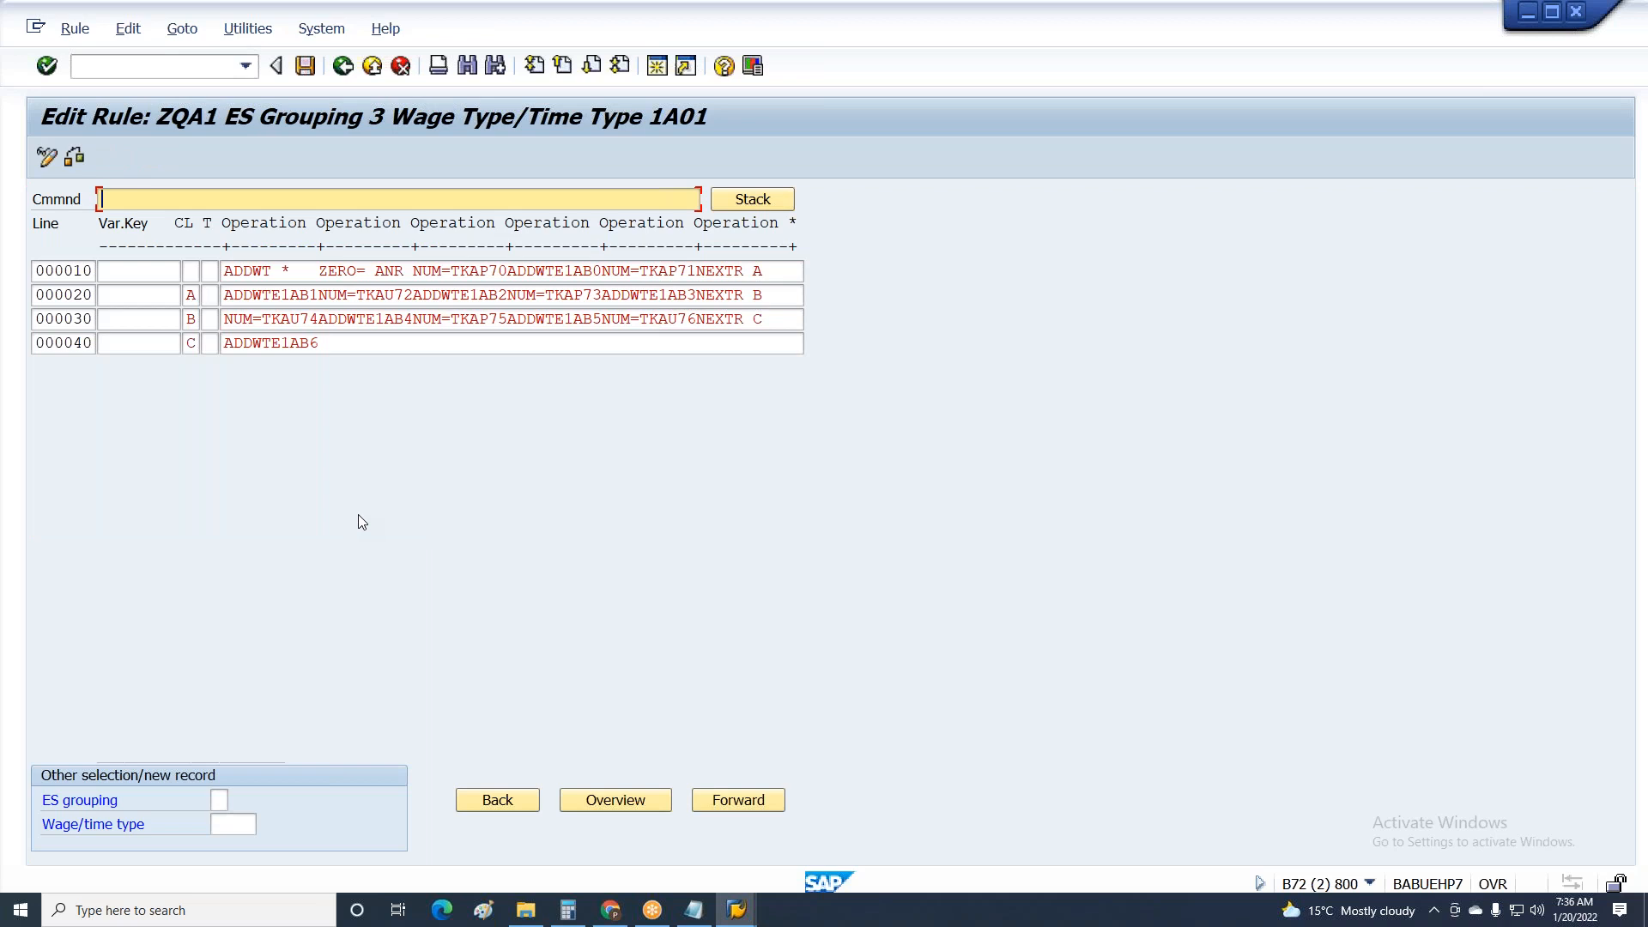
{"action": "key", "text": "F3"}
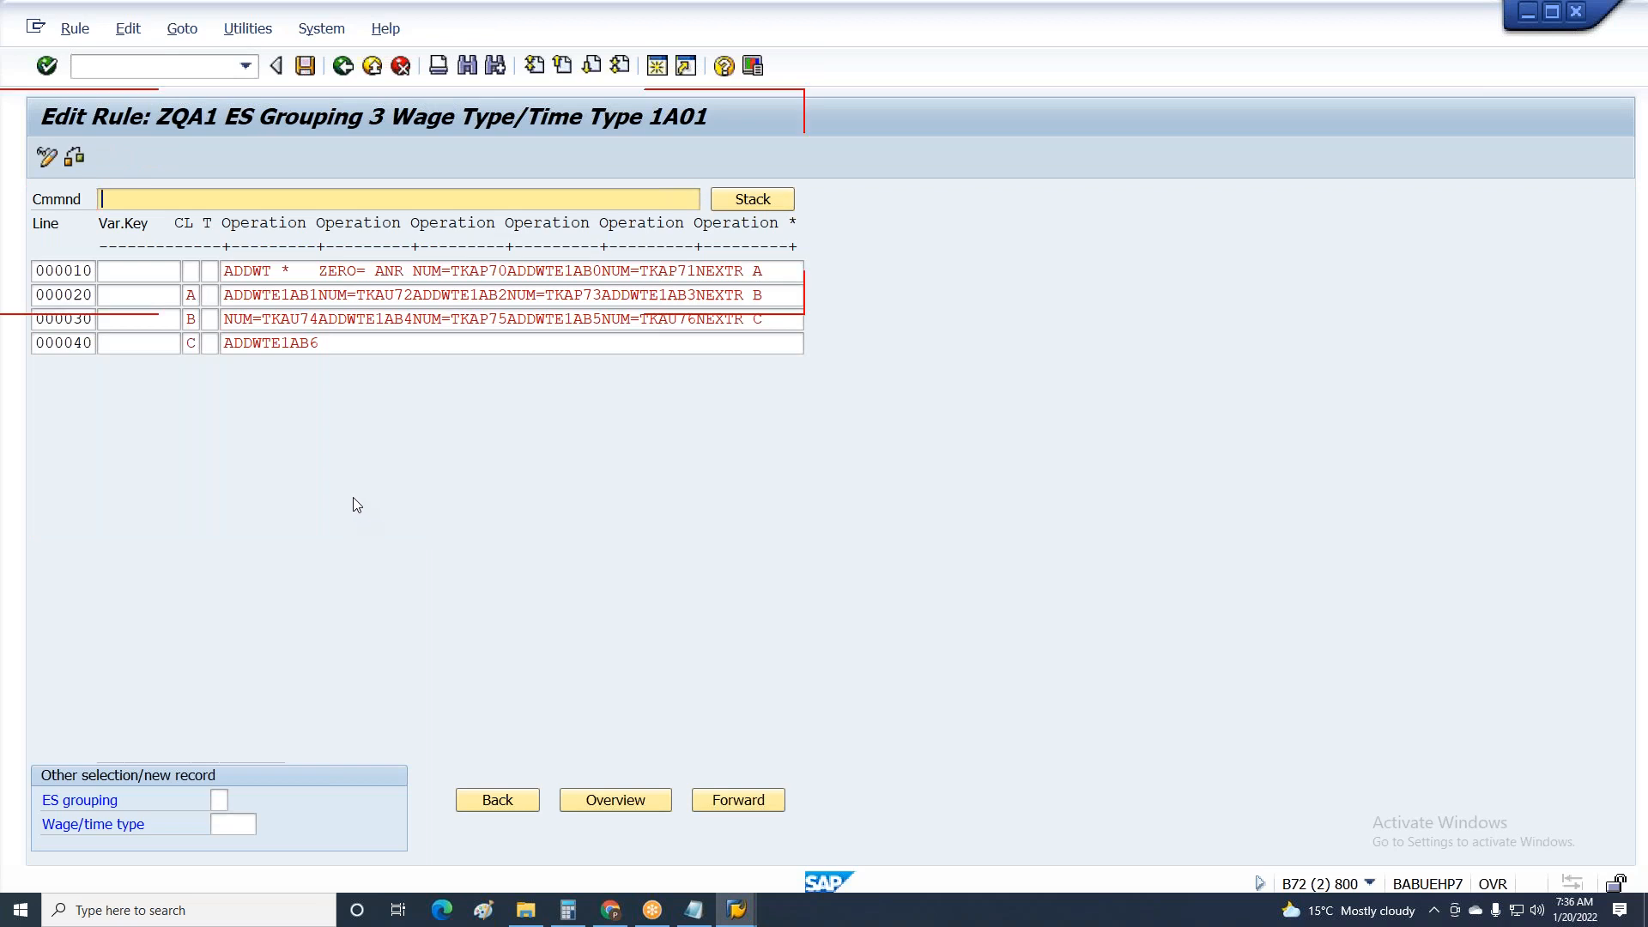
Open the source text of rule ZQA1 for ES grouping 1 and wage type 1A00 for changing.
{"action": "left_click", "coordinate": [265, 367]}
{"action": "type", "text": "1"}
{"action": "left_click_drag", "start_coordinate": [295, 391], "coordinate": [330, 394]}
{"action": "type", "text": "00"}
{"action": "left_click", "coordinate": [328, 511]}
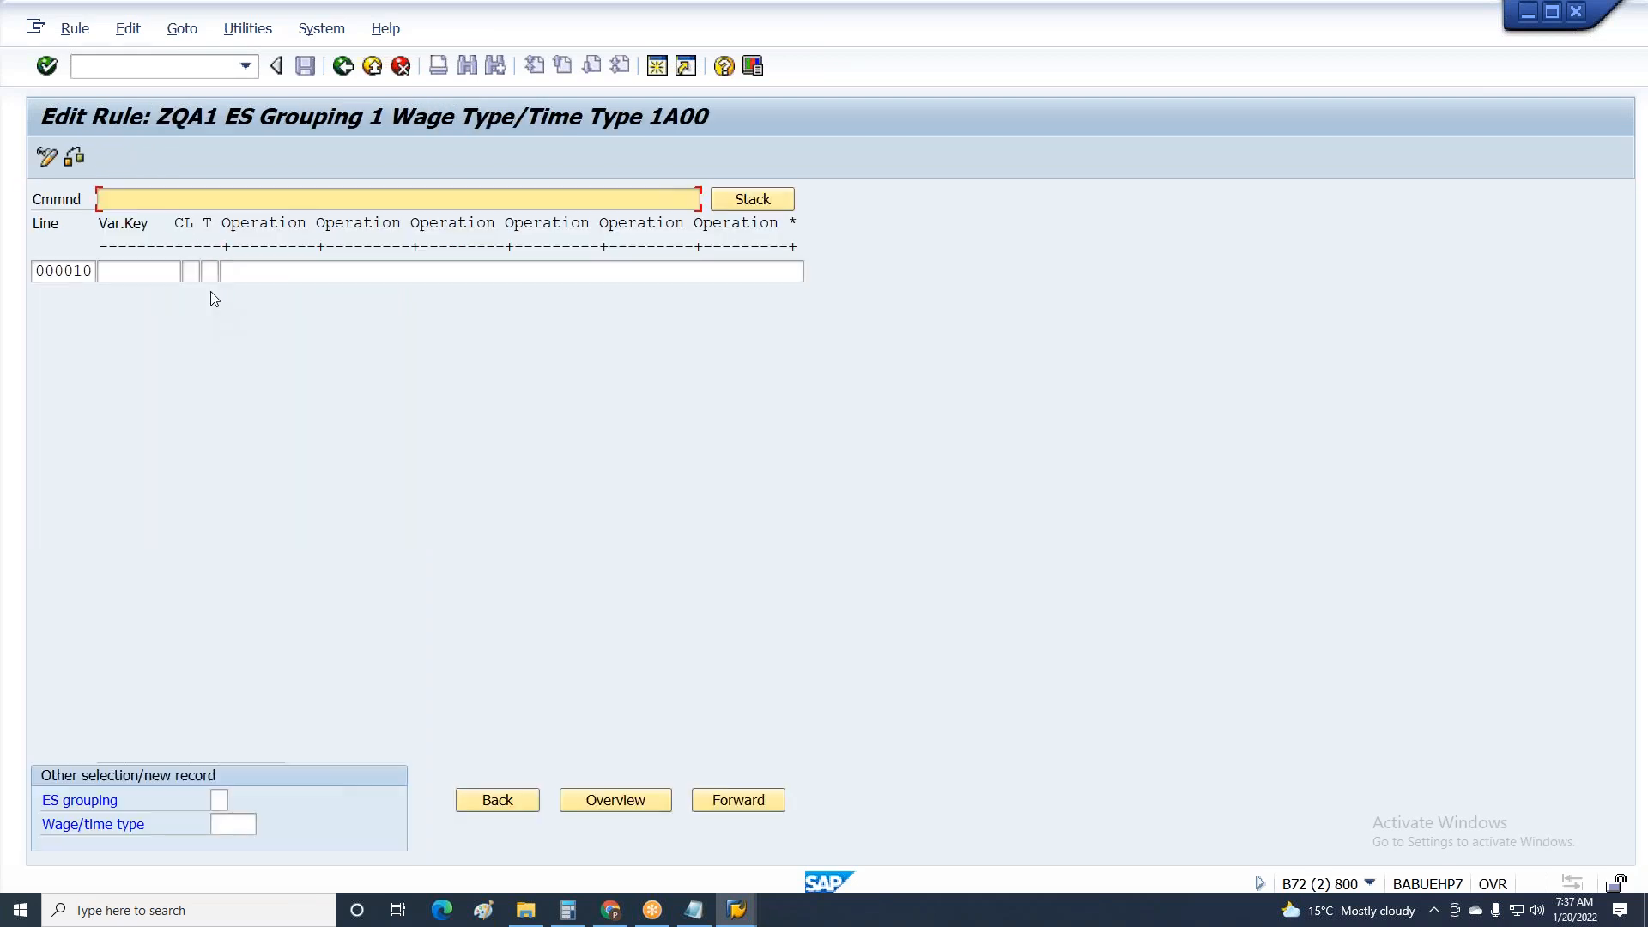
Insert four blank lines below line 000010 and paste the copied block starting at the CL field of line 000010.
{"action": "left_click_drag", "start_coordinate": [62, 270], "coordinate": [165, 281]}
{"action": "key", "text": "Return"}
{"action": "left_click", "coordinate": [191, 271]}
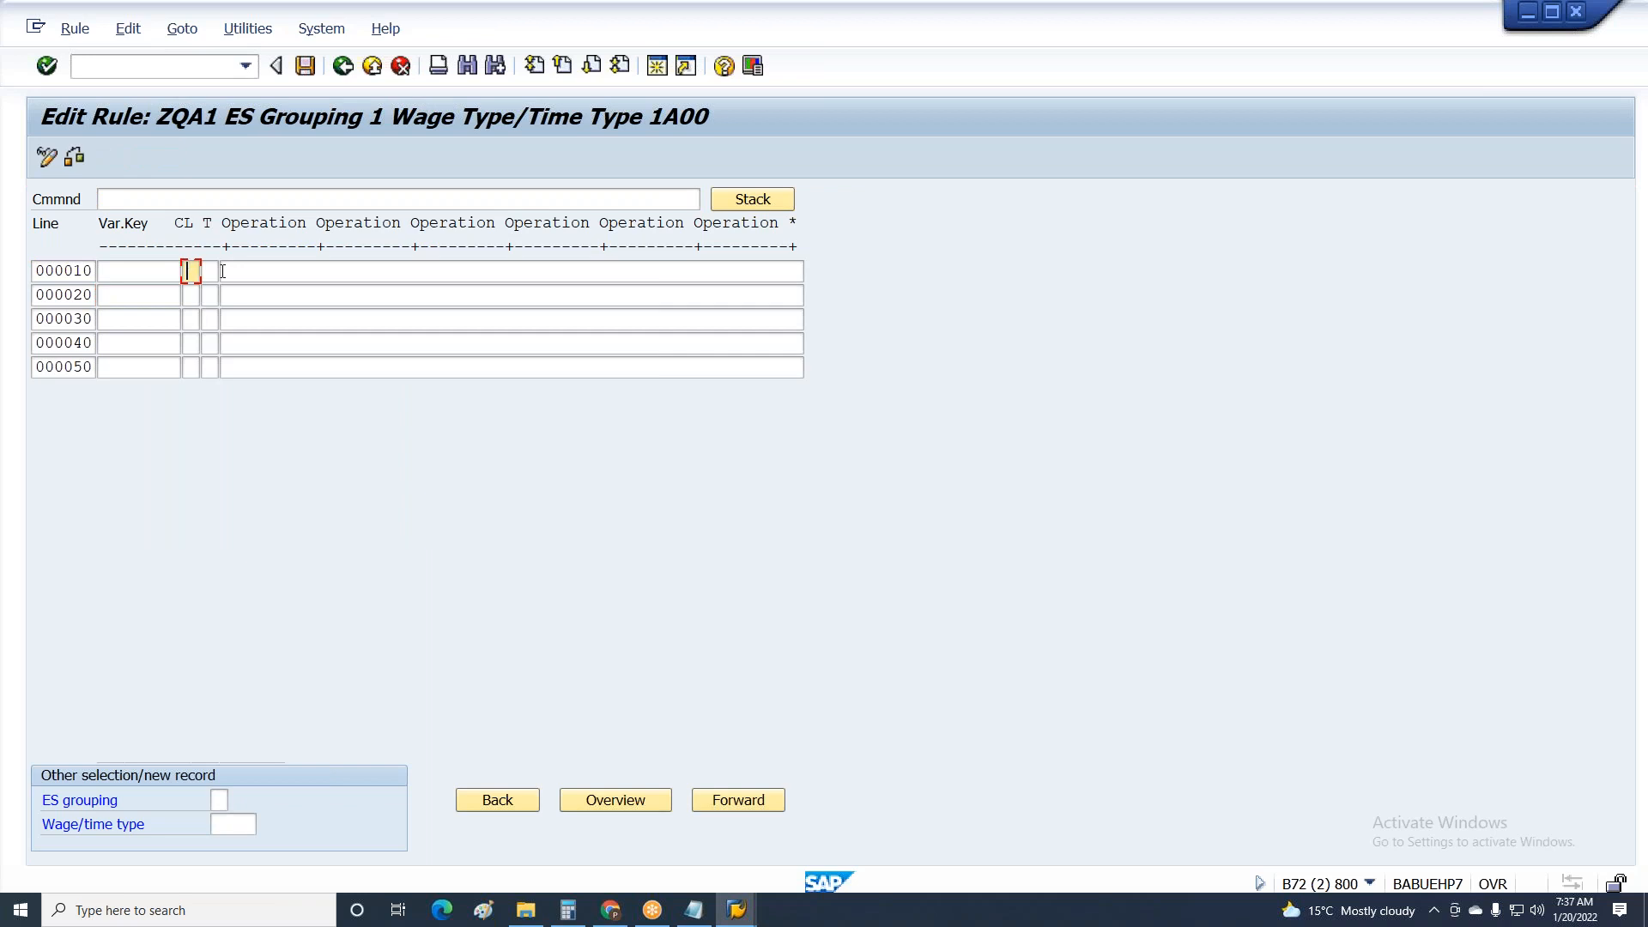
{"action": "key", "text": "ctrl+v"}
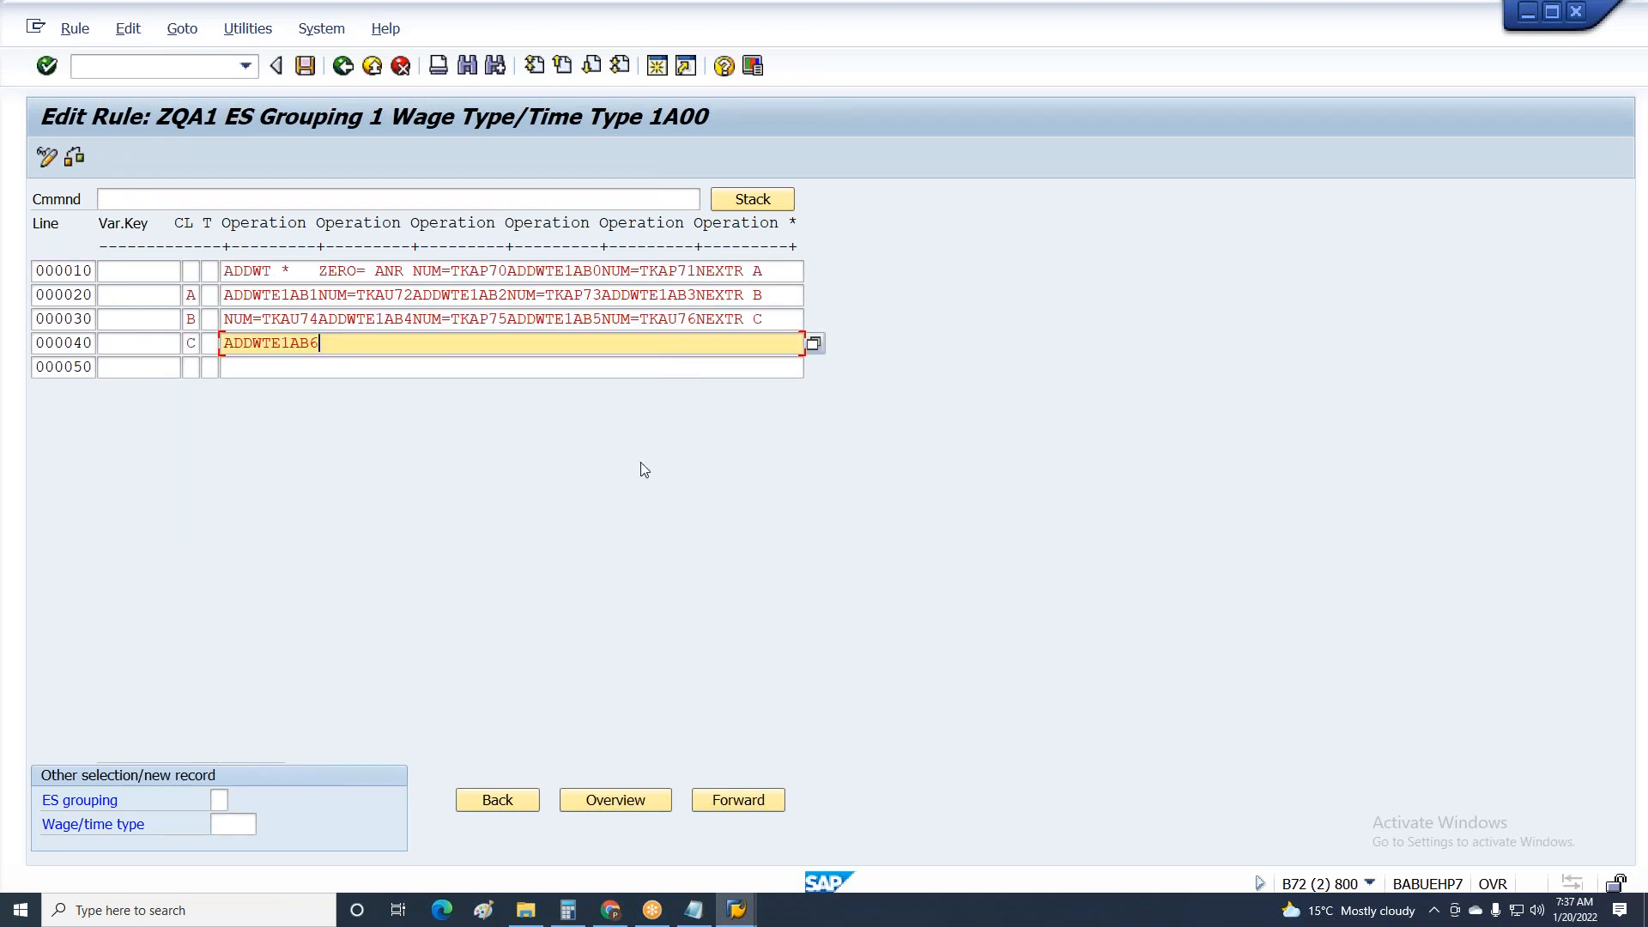
{"action": "key", "text": "Return"}
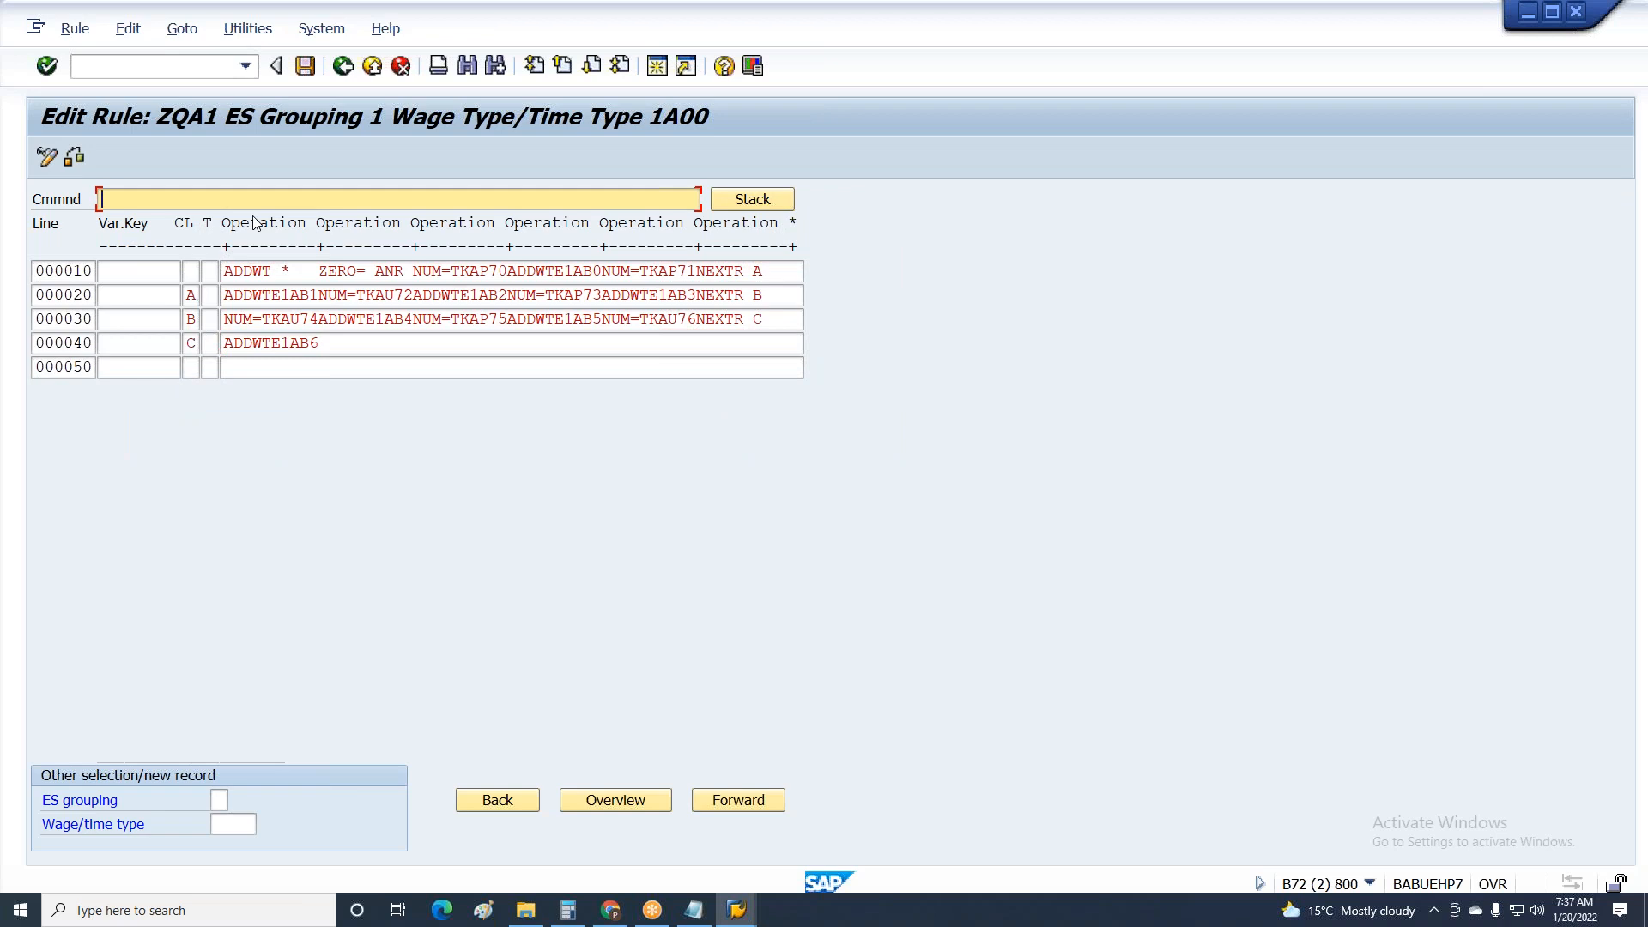
Replace tk with ts throughout the 1A00 source text using the command r tk ts, and save the rule.
{"action": "type", "text": "r tk ts"}
{"action": "key", "text": "Return"}
{"action": "key", "text": "ctrl+s"}
{"action": "key", "text": "Return"}
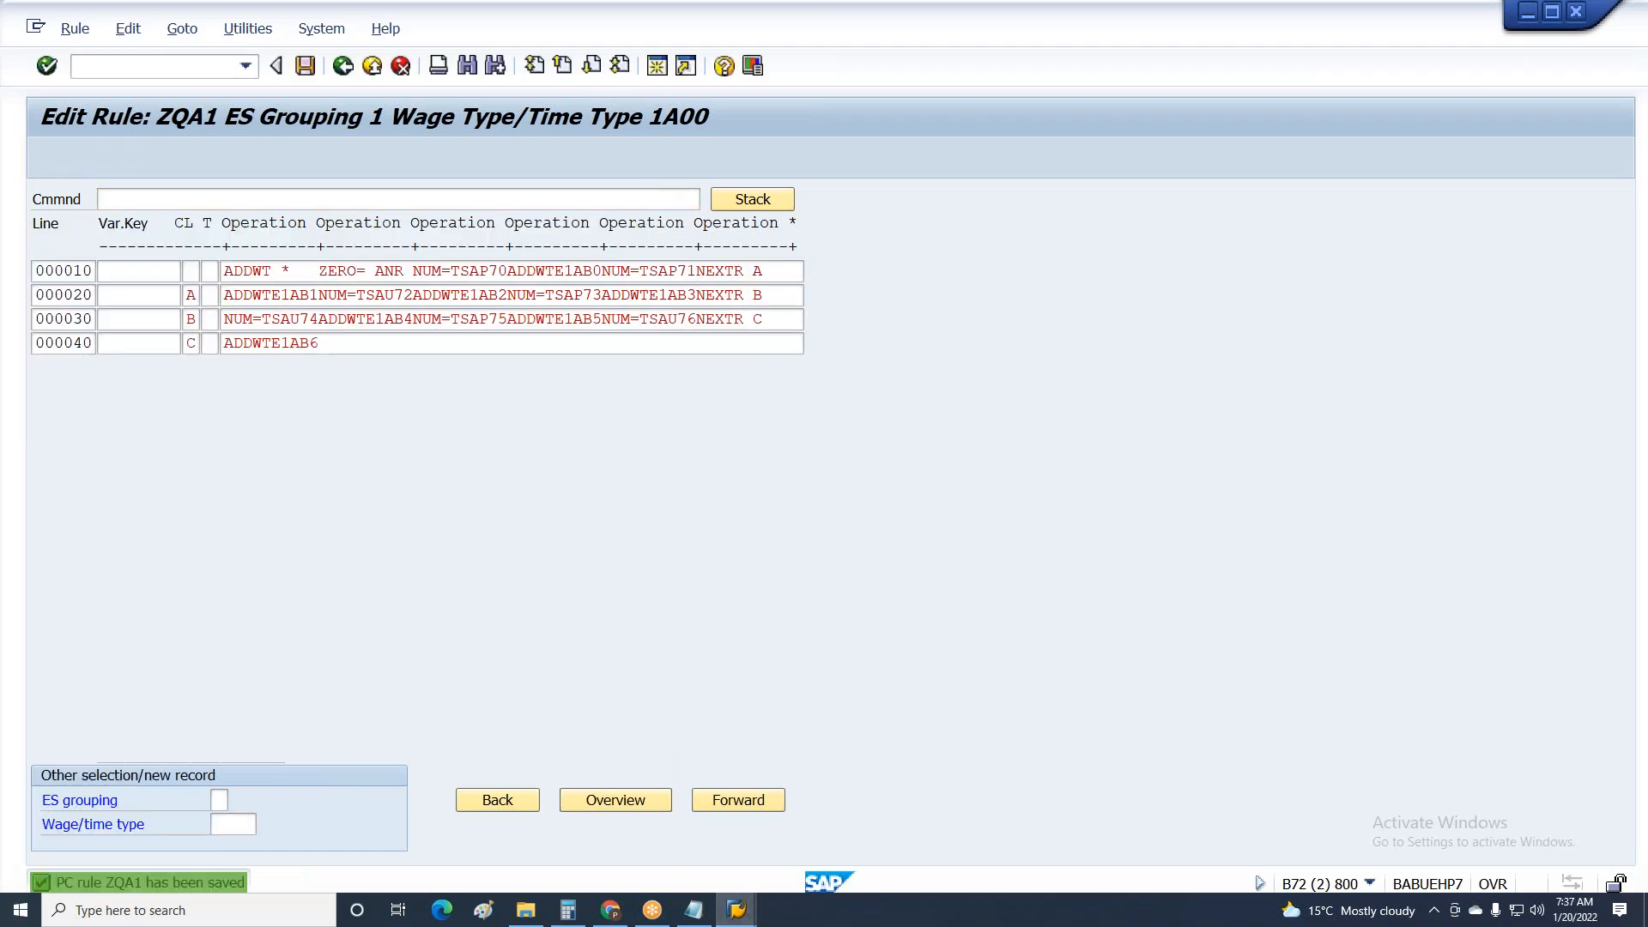
Reopen rule ZQA1 in the tree view and expand the ES grouping 3 subtree to compare both wage types' operations.
{"action": "key", "text": "F3"}
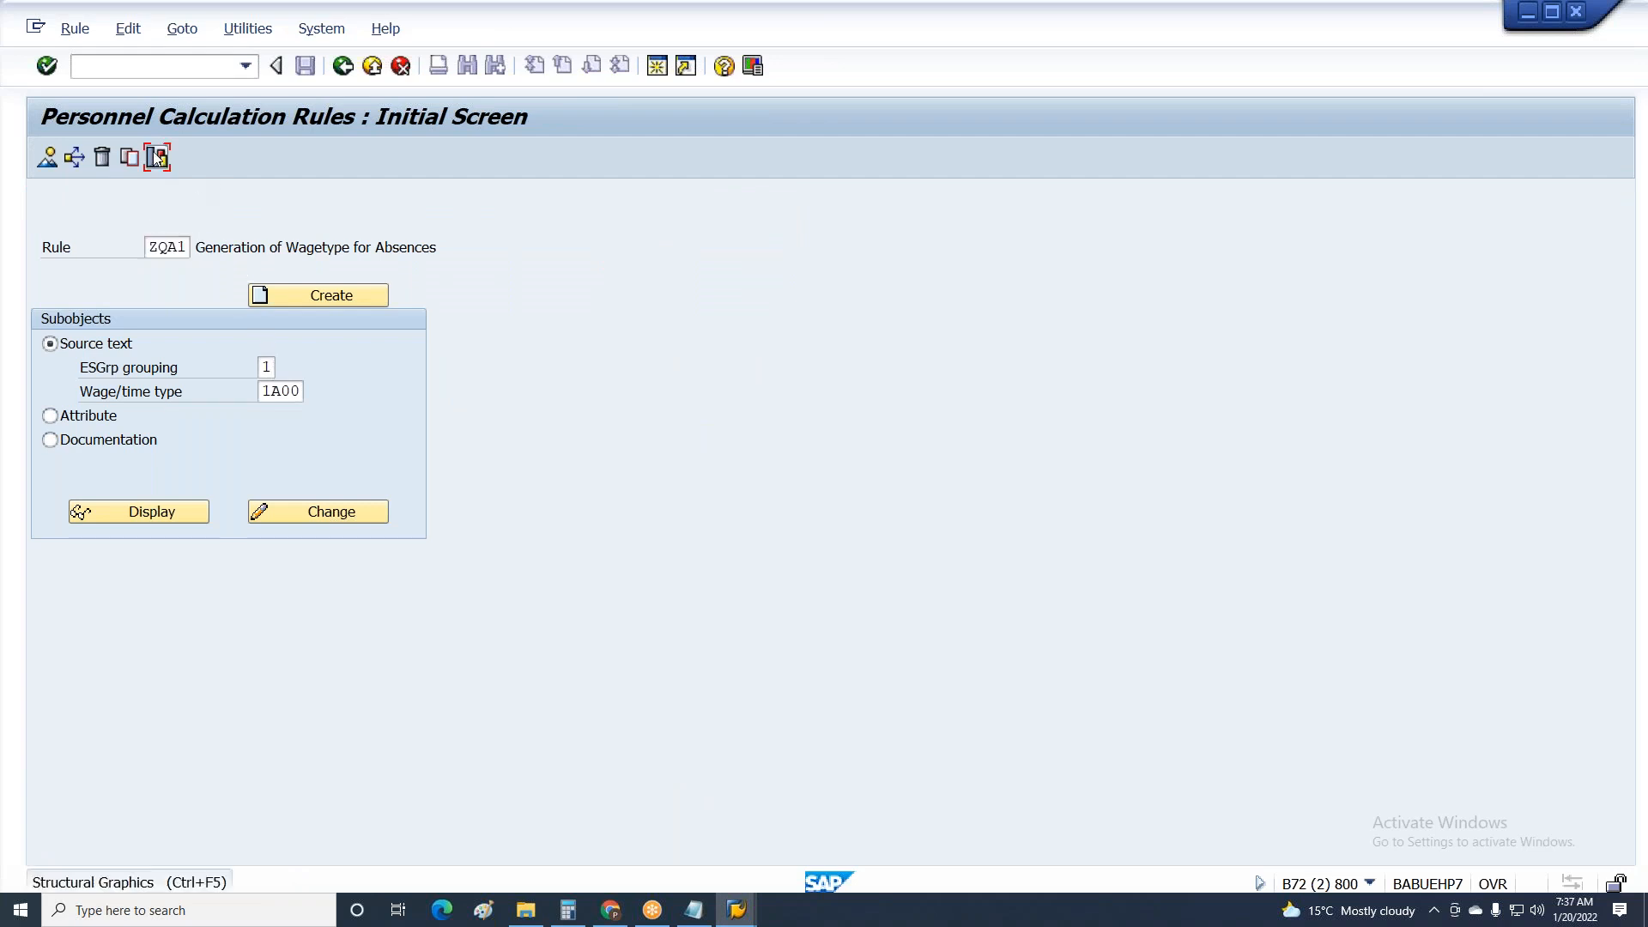
{"action": "left_click", "coordinate": [343, 513]}
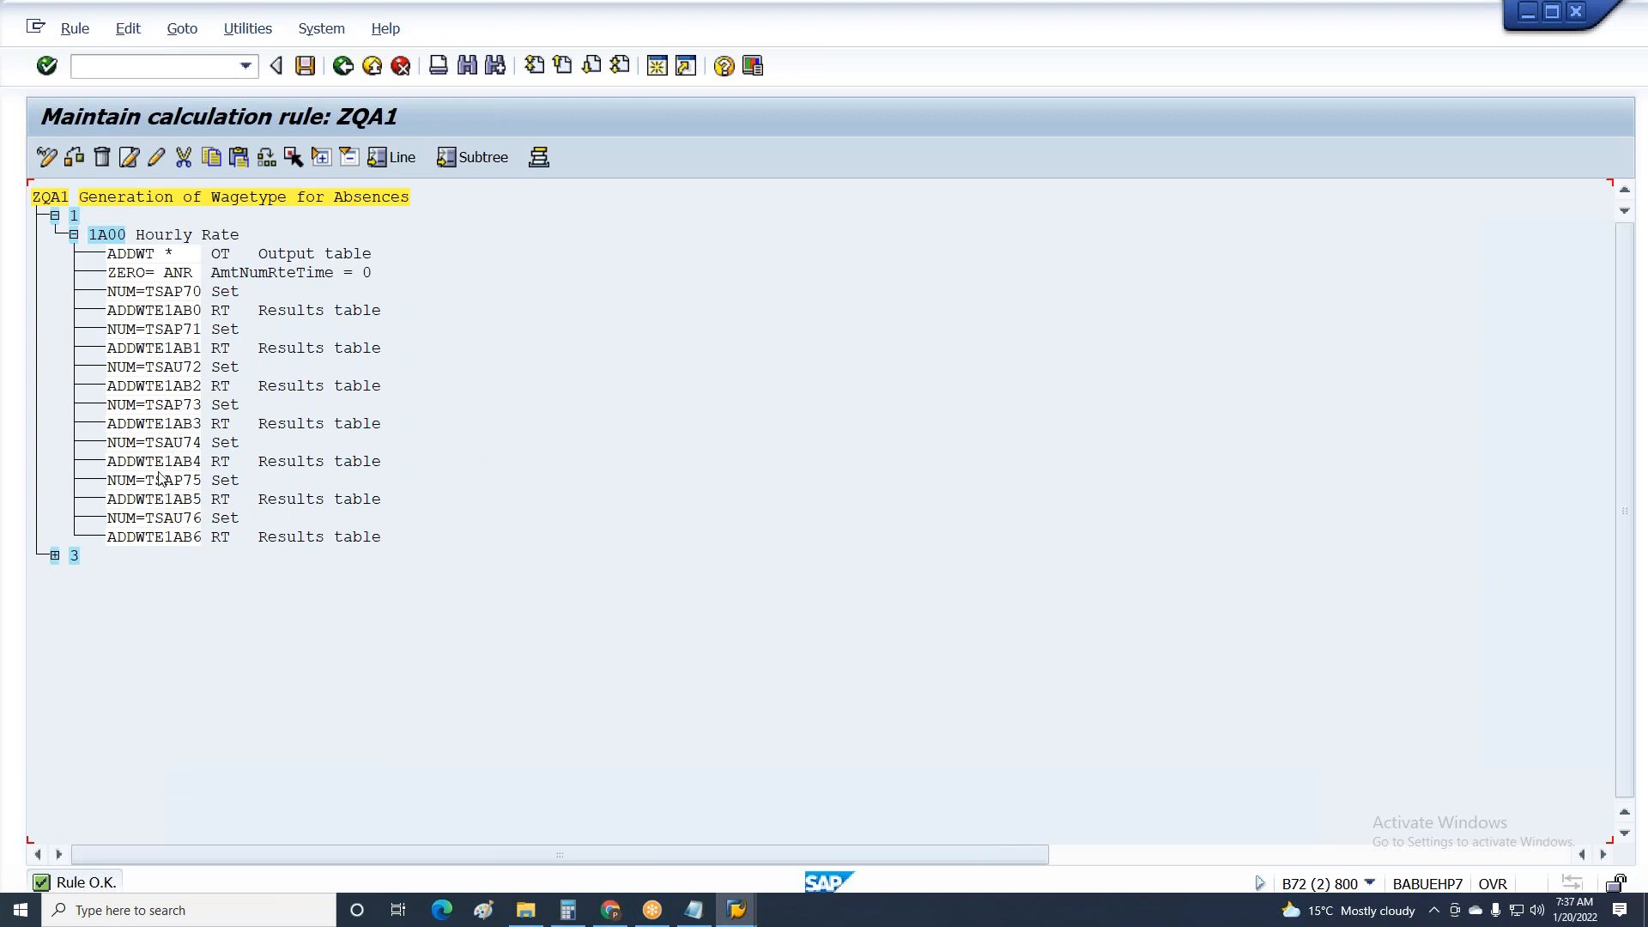
{"action": "left_click", "coordinate": [74, 557]}
{"action": "left_click", "coordinate": [322, 157]}
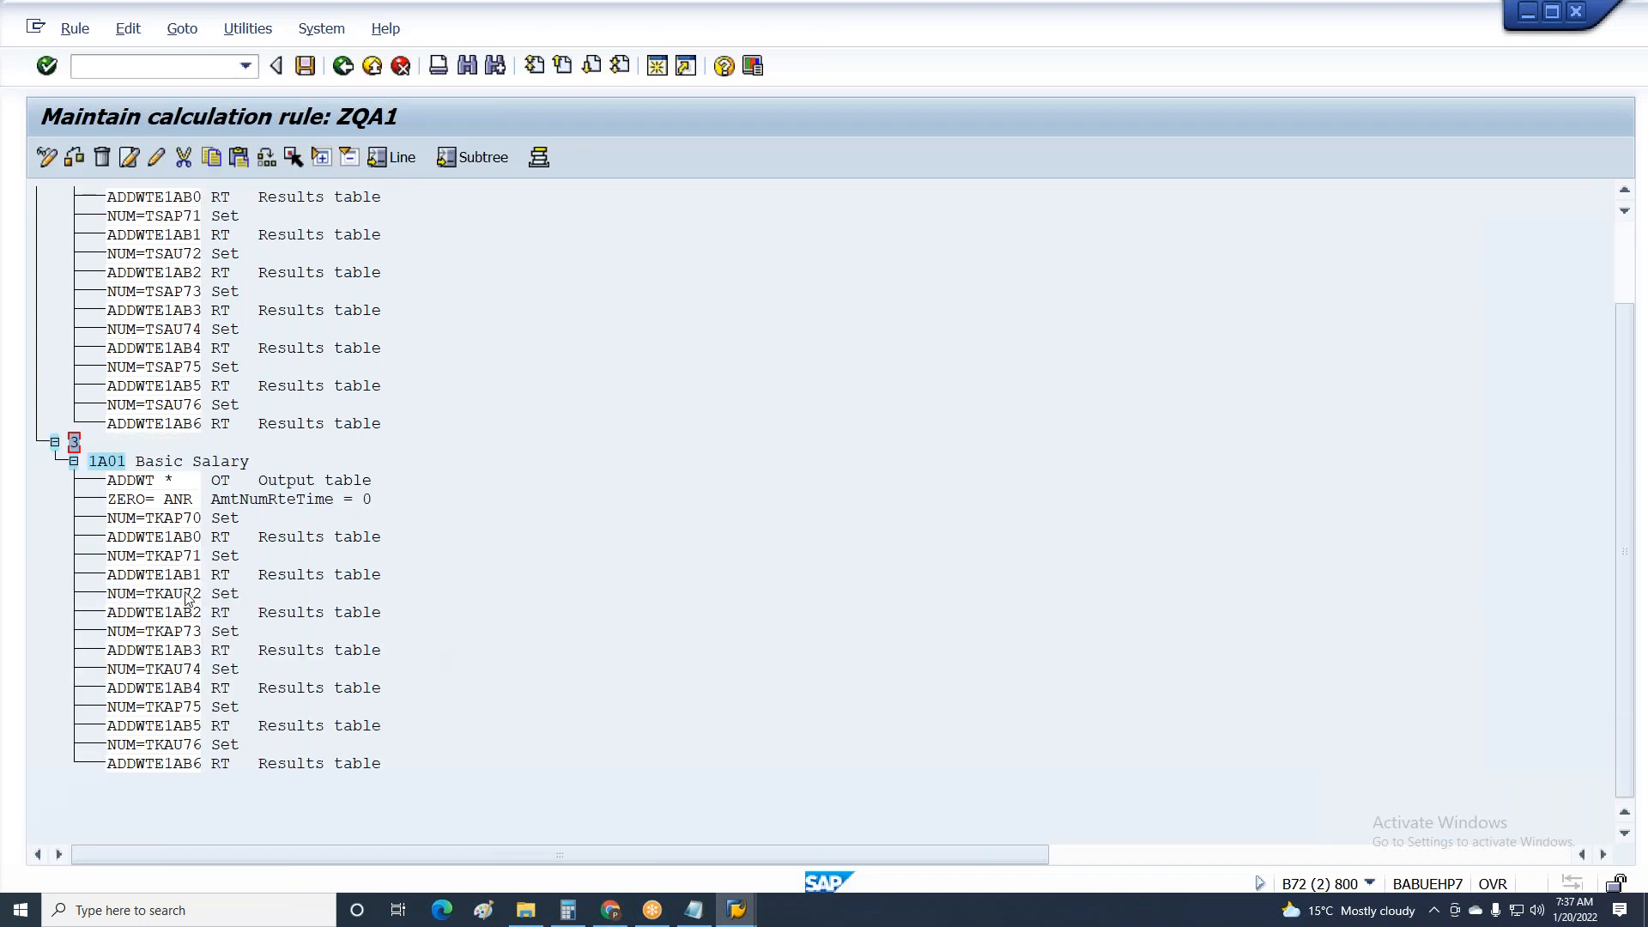
Save rule ZQA1, leave the calculation rule editor and start transaction pe01.
{"action": "key", "text": "ctrl+s"}
{"action": "key", "text": "Return"}
{"action": "scroll", "coordinate": [523, 587], "scroll_direction": "up", "scroll_amount": 3}
{"action": "key", "text": "F3"}
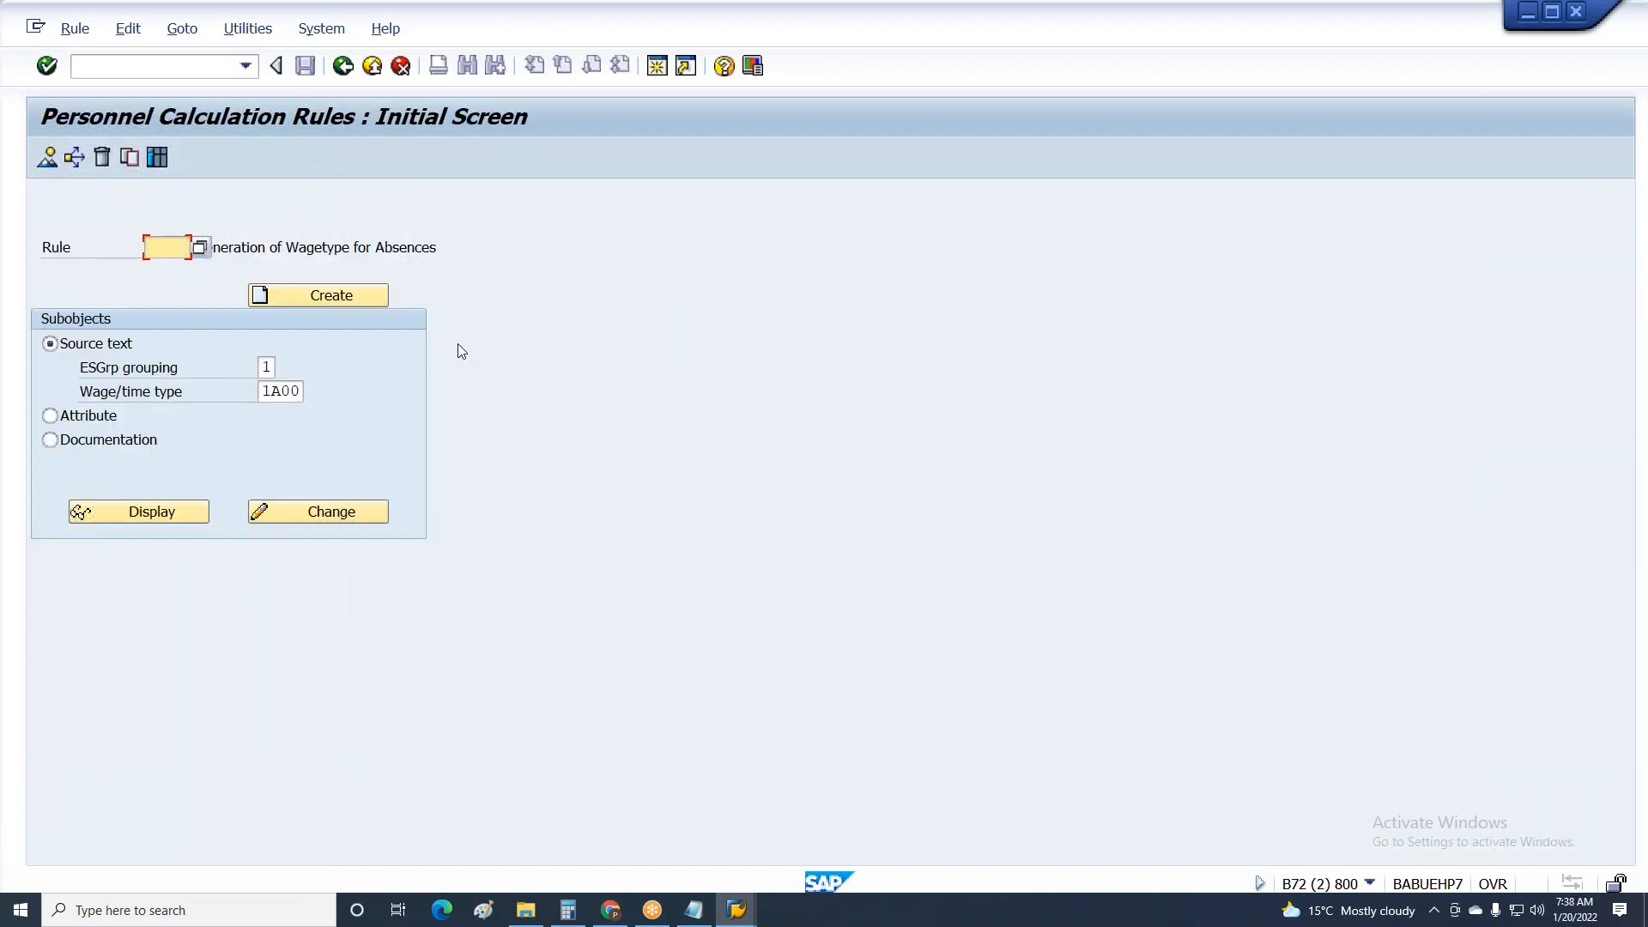
{"action": "key", "text": "F3"}
{"action": "type", "text": "pe01"}
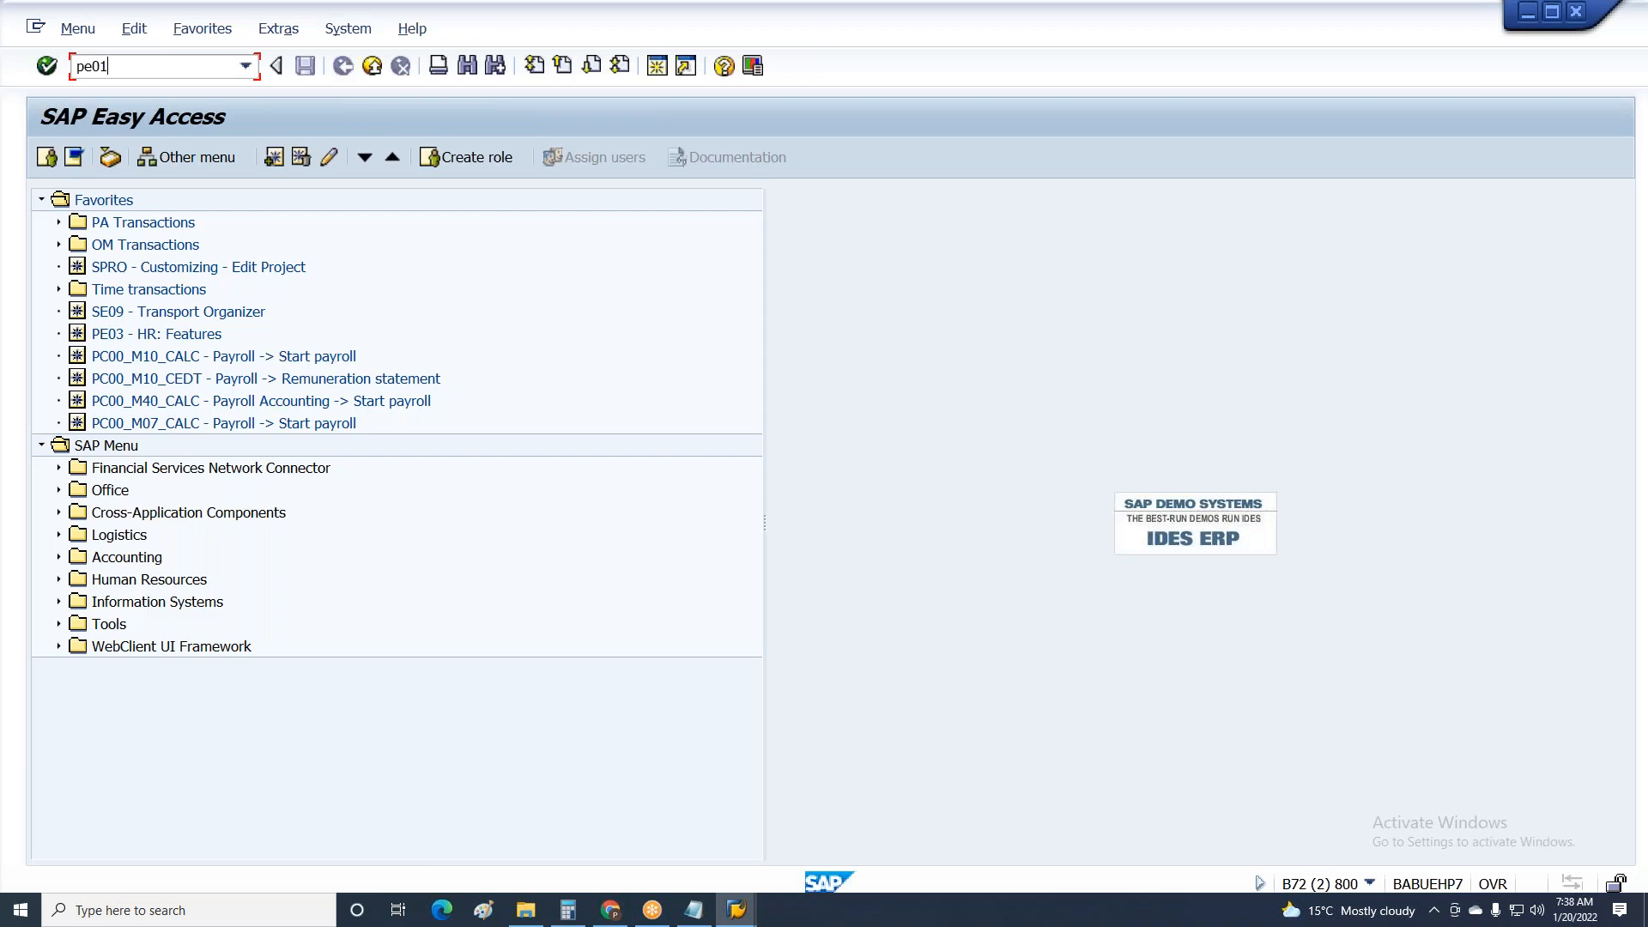
{"action": "key", "text": "Return"}
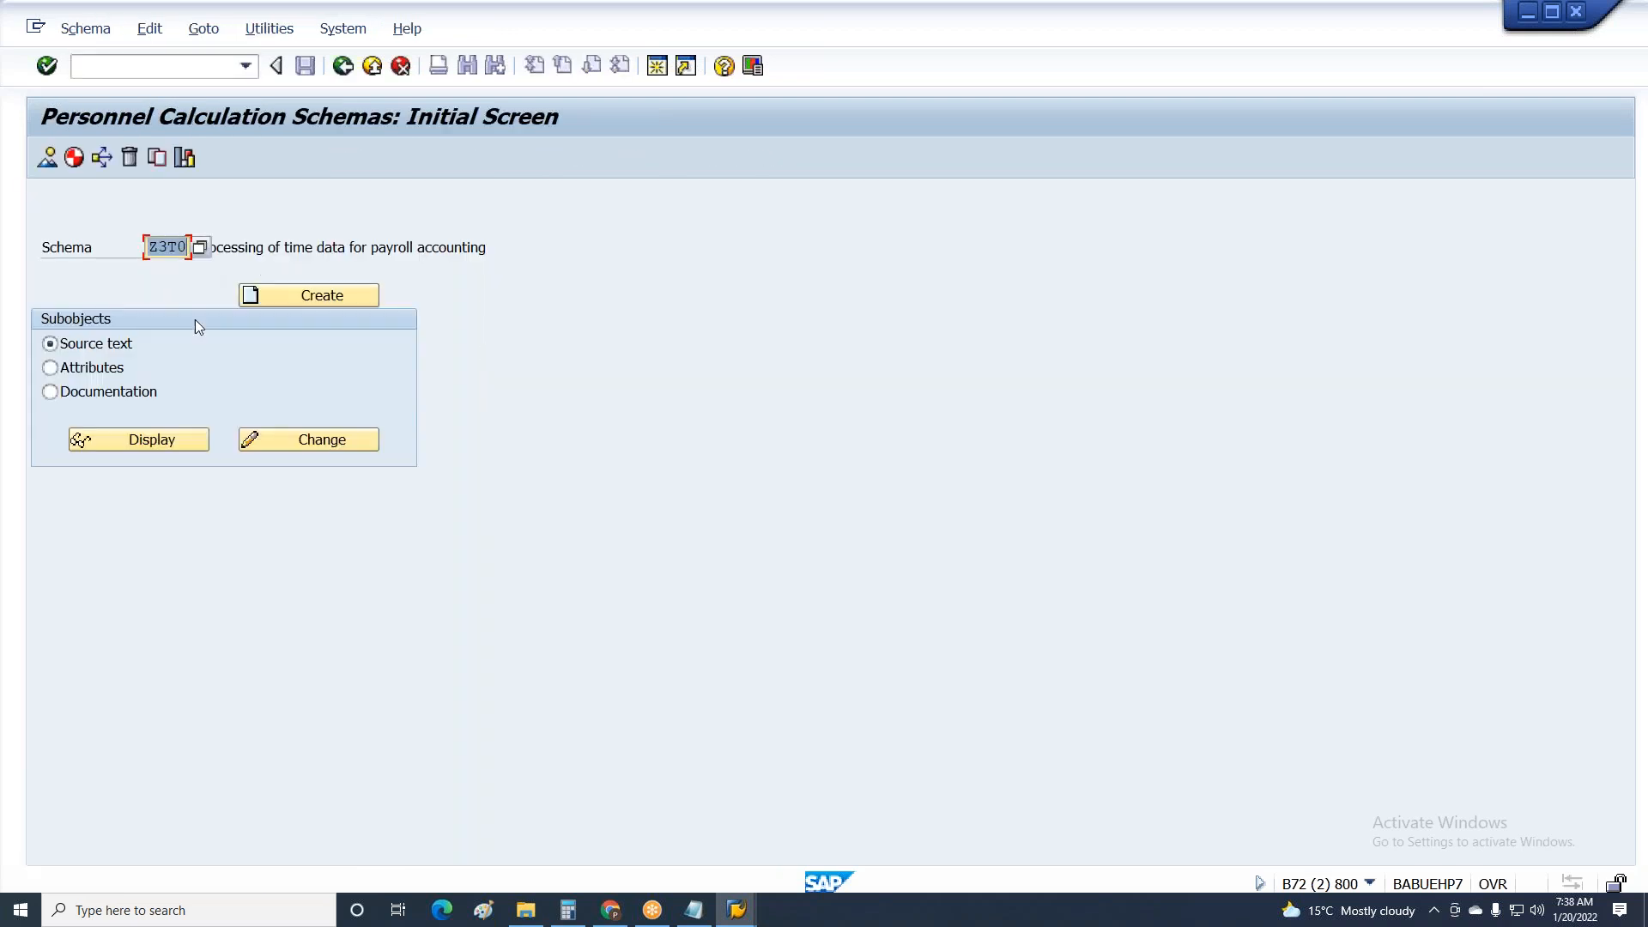
Open schema Z300 for changing and go into its Z3T0 subschema.
{"action": "left_click_drag", "start_coordinate": [166, 247], "coordinate": [549, 217]}
{"action": "type", "text": "00"}
{"action": "key", "text": "Return"}
{"action": "left_click", "coordinate": [299, 441]}
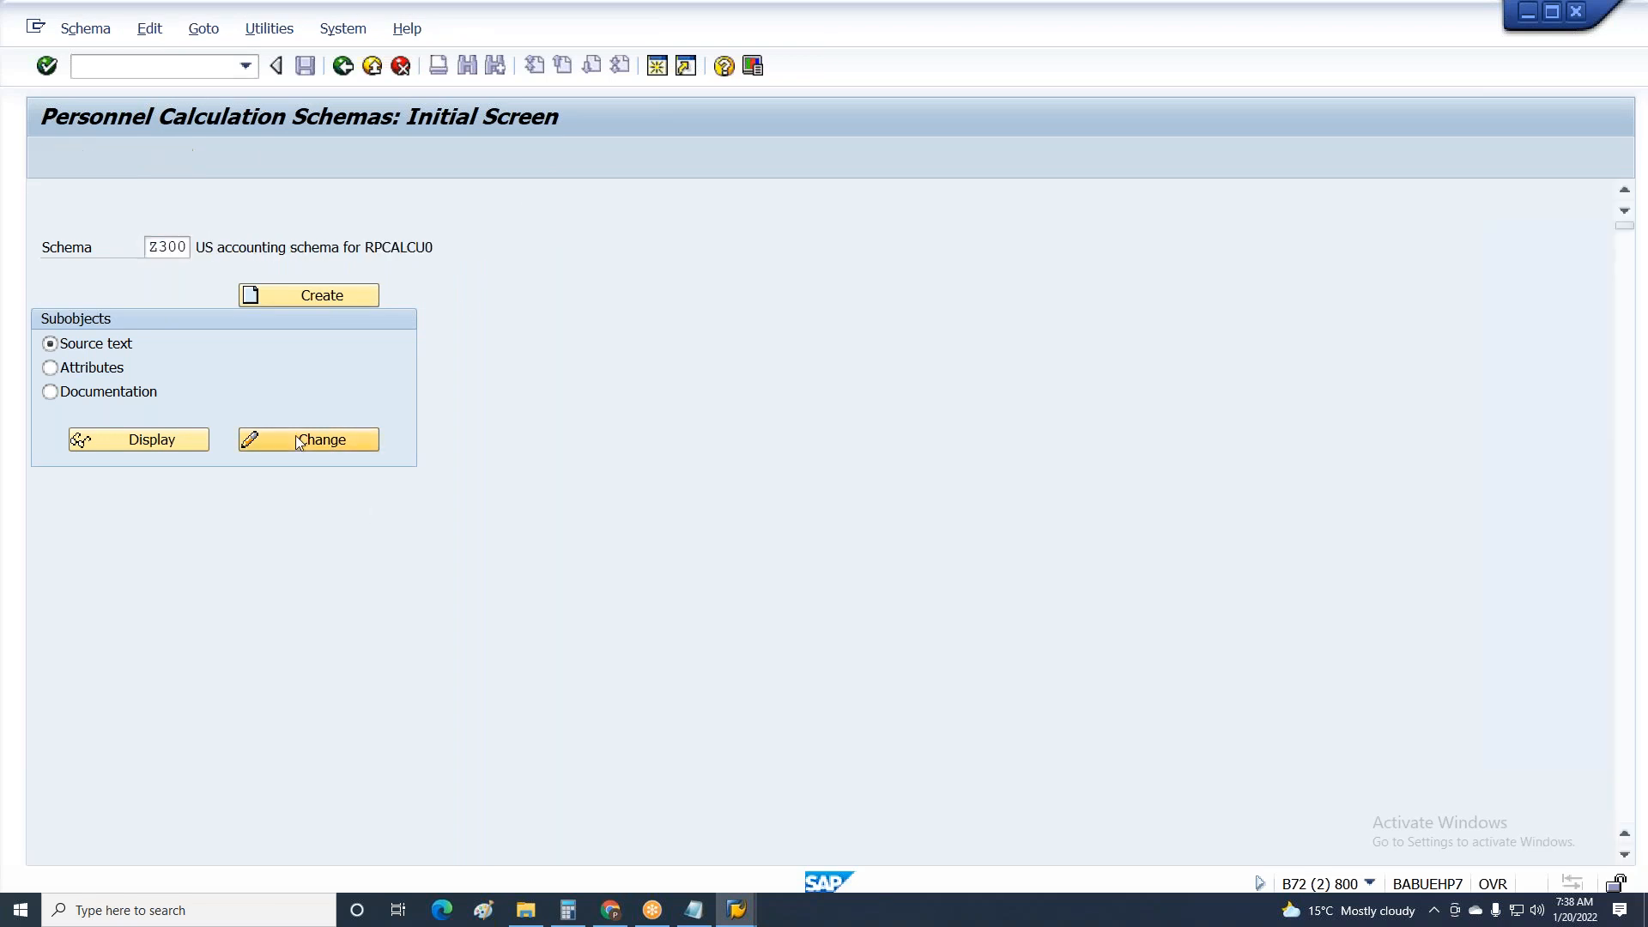
{"action": "scroll", "coordinate": [188, 539], "scroll_direction": "down", "scroll_amount": 1}
{"action": "double_click", "coordinate": [188, 538]}
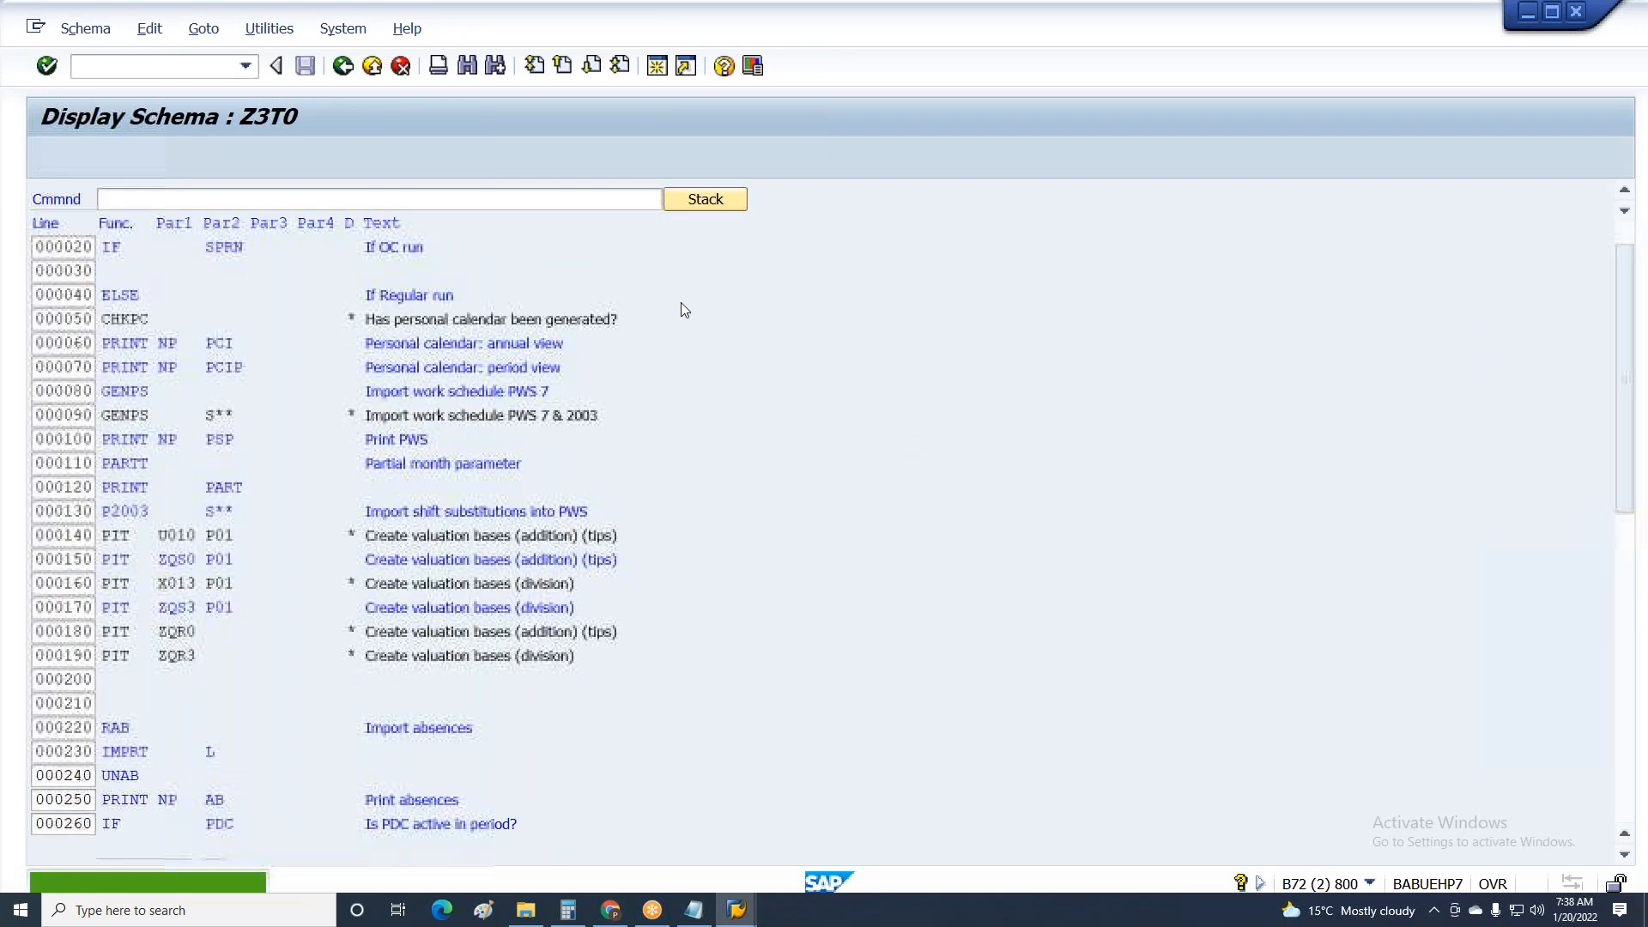
Switch to the session that has schema Z3T0 open for editing and locate the PAB function for editing absence data.
{"action": "left_click", "coordinate": [735, 910]}
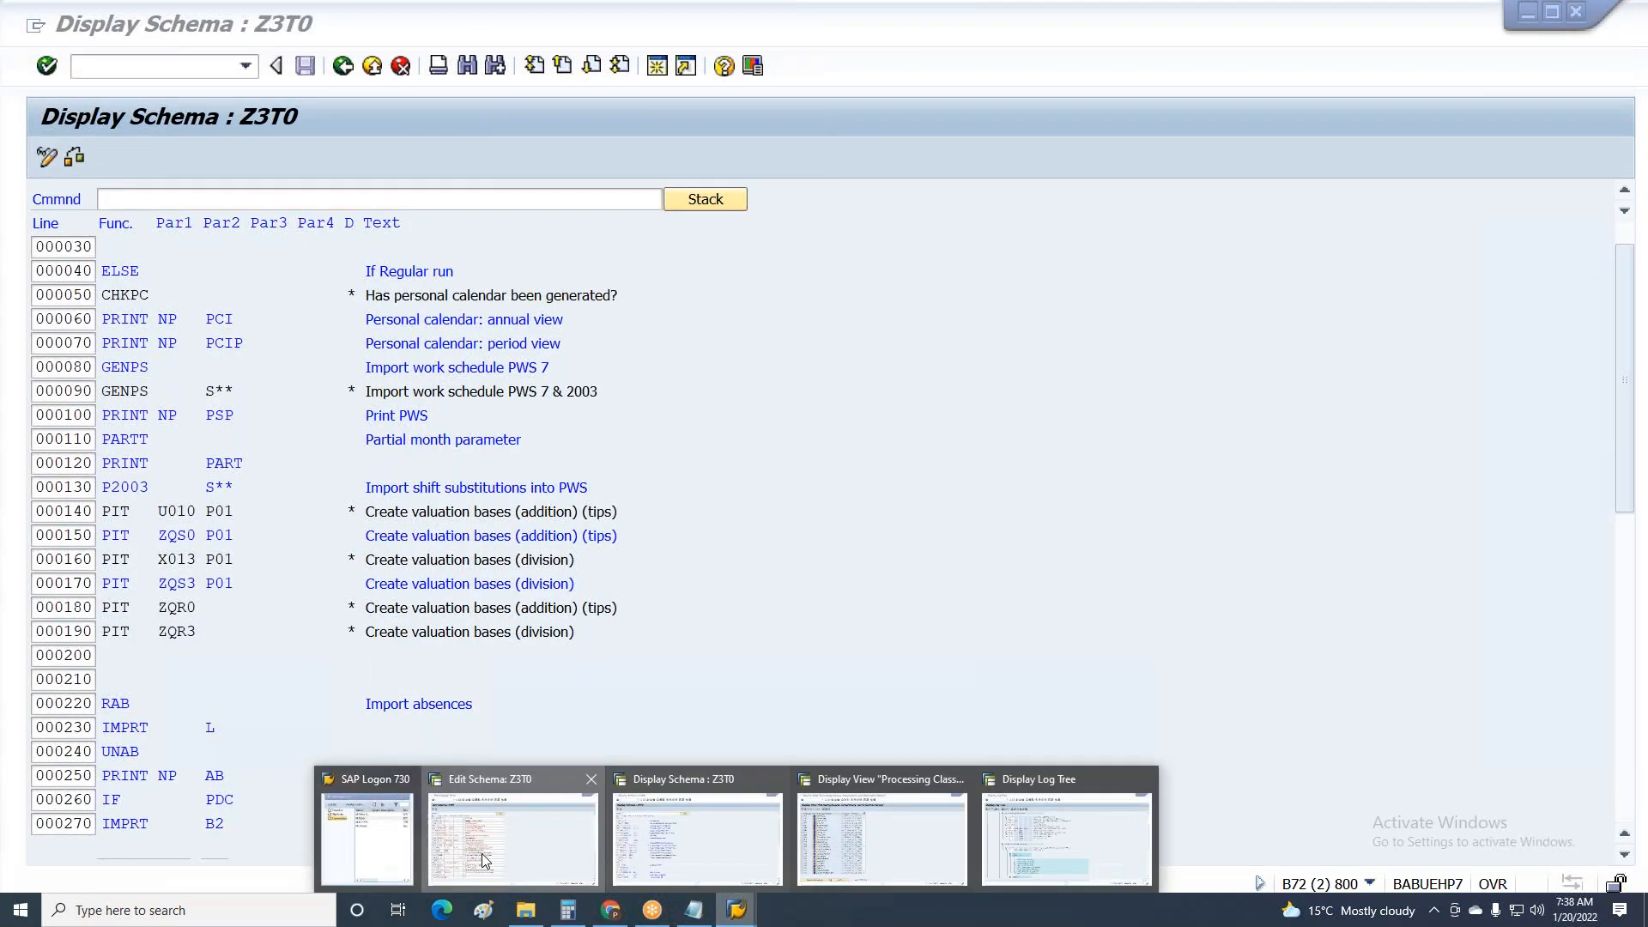
{"action": "left_click", "coordinate": [482, 853]}
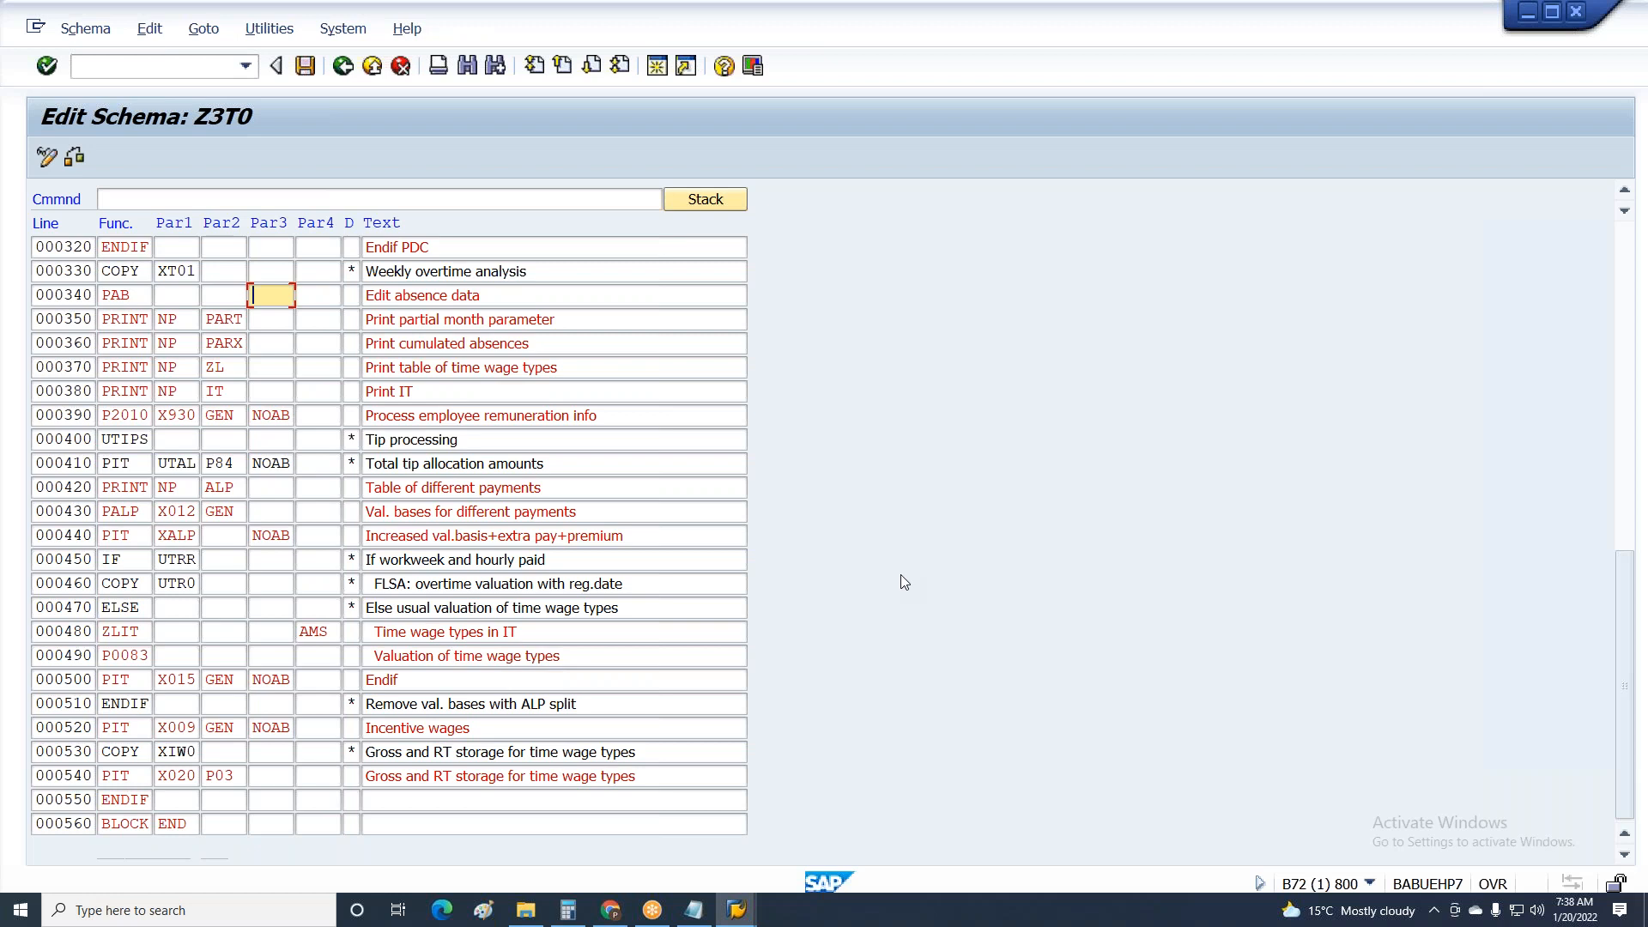
{"action": "left_click", "coordinate": [1304, 31]}
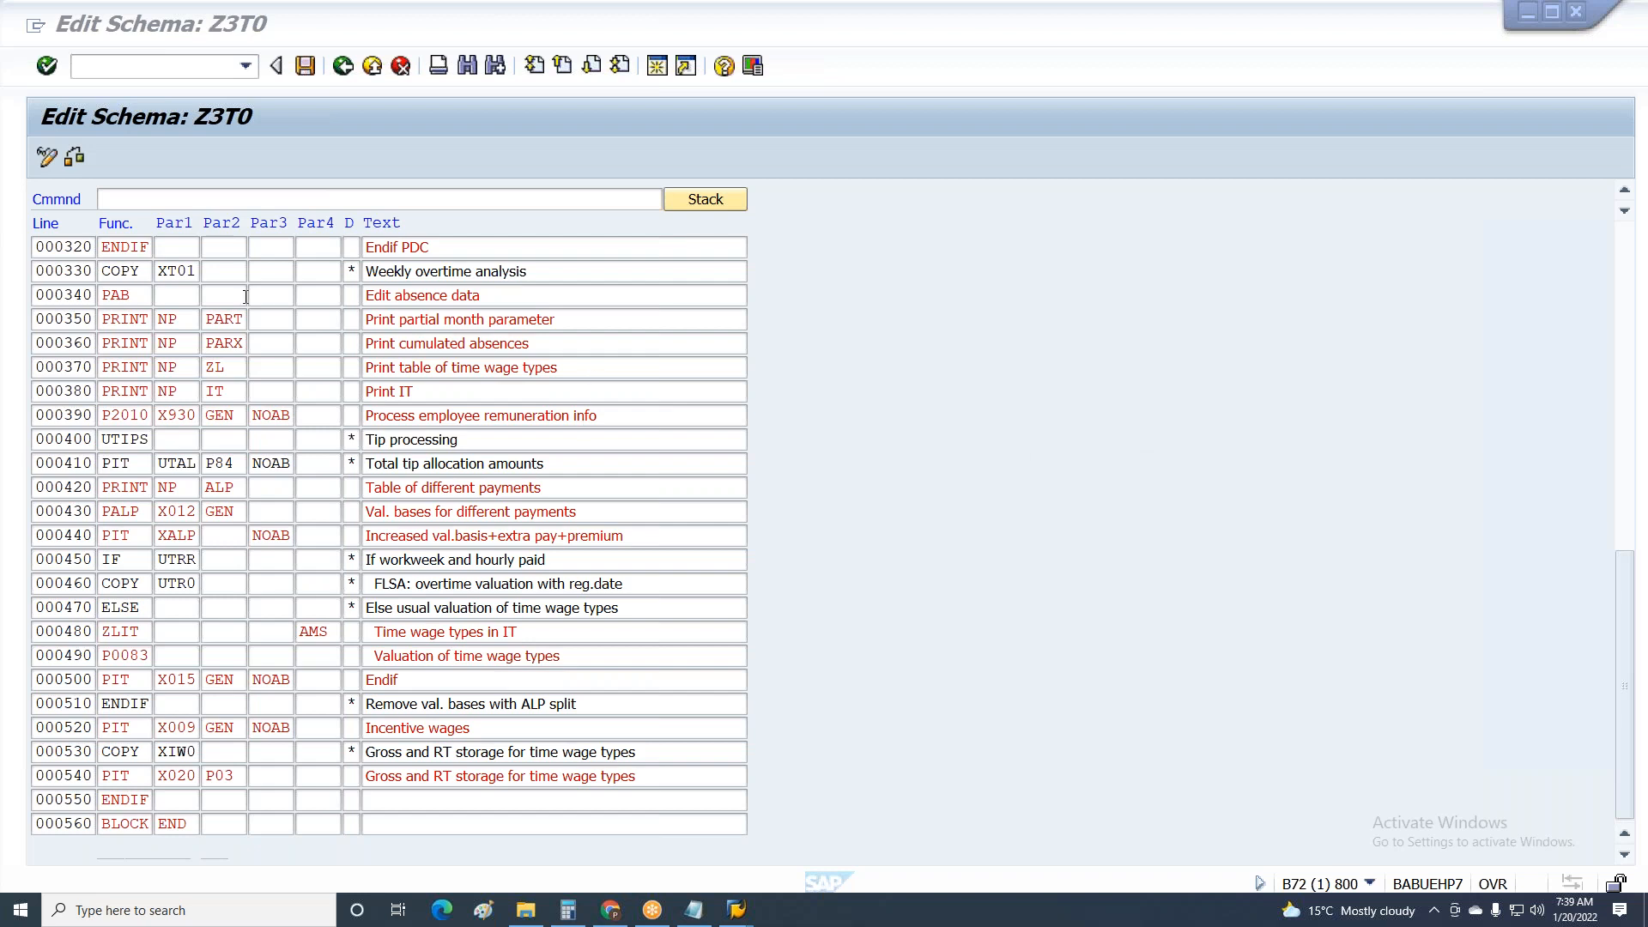
{"action": "left_click", "coordinate": [142, 293]}
{"action": "double_click", "coordinate": [135, 296]}
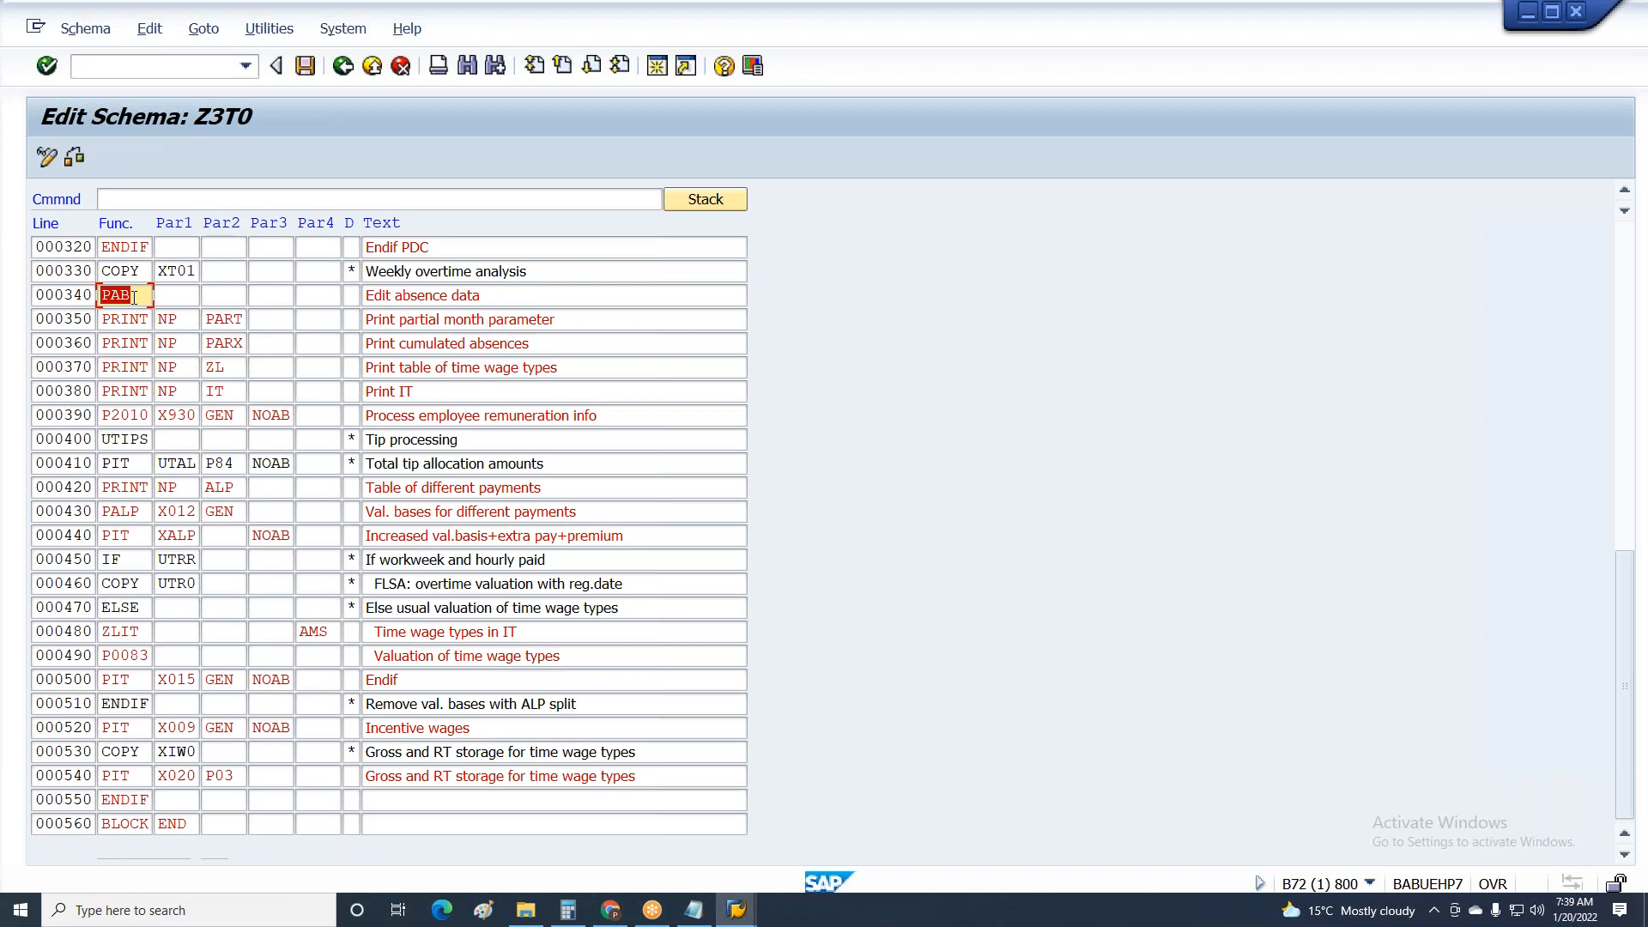
{"action": "left_click_drag", "start_coordinate": [135, 296], "coordinate": [83, 297]}
{"action": "left_click", "coordinate": [106, 318]}
{"action": "scroll", "coordinate": [118, 320], "scroll_direction": "up", "scroll_amount": 1}
{"action": "left_click_drag", "start_coordinate": [133, 320], "coordinate": [52, 333]}
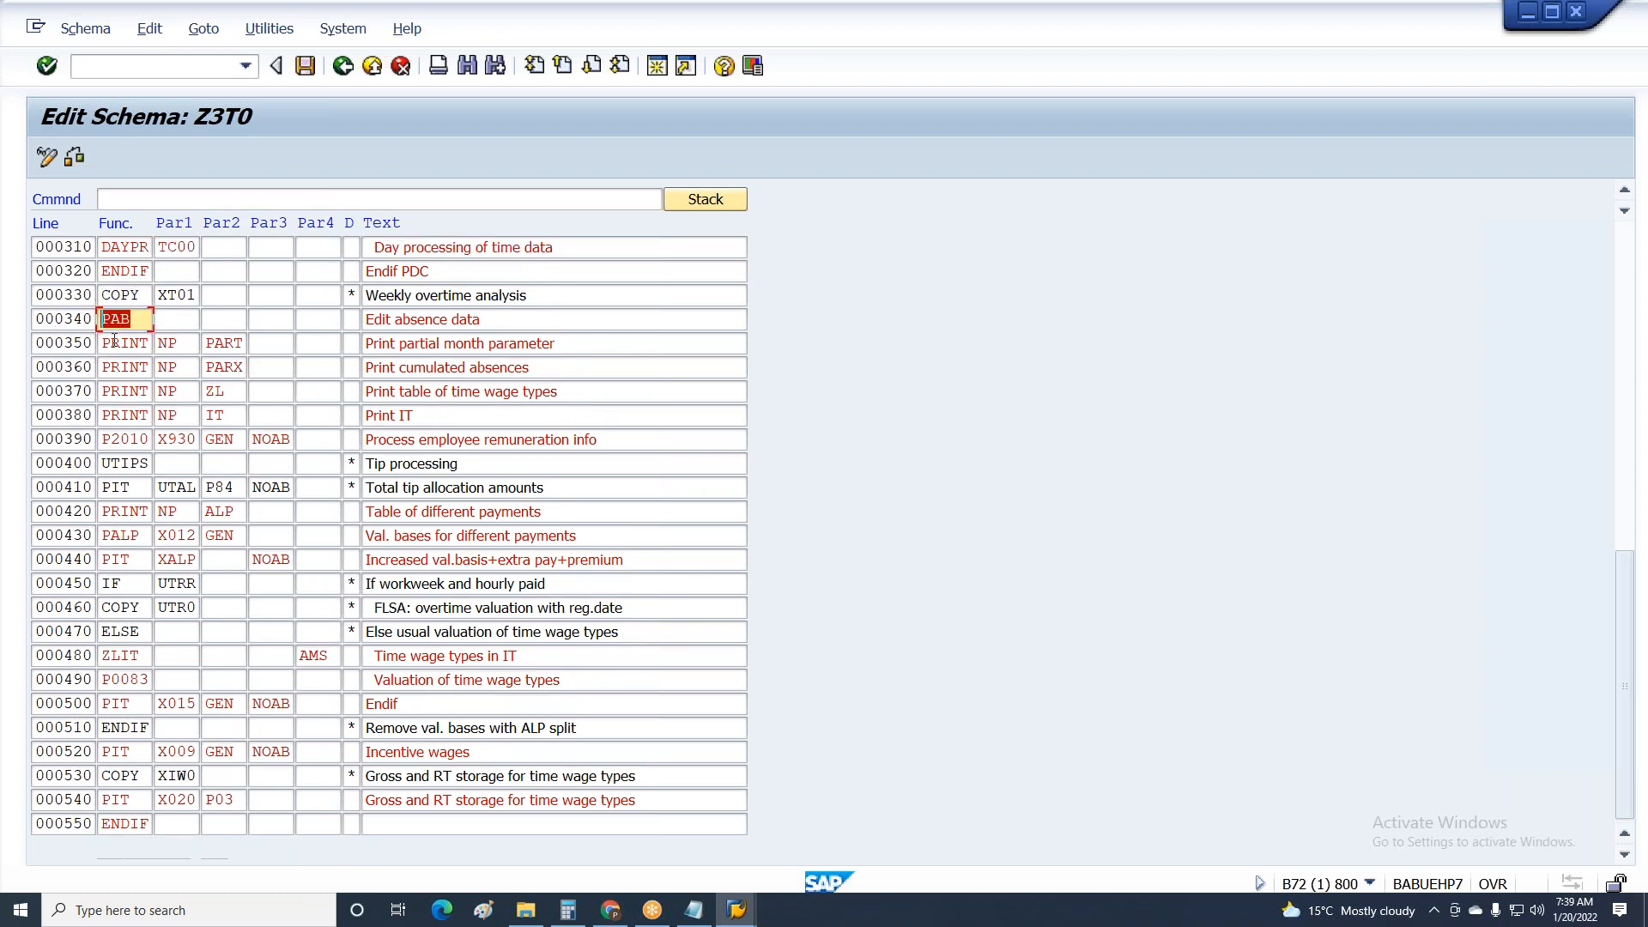
Insert a line below the Print IT line 000380 with function PIT and rule ZAb1 as the first parameter.
{"action": "left_click_drag", "start_coordinate": [40, 414], "coordinate": [465, 428]}
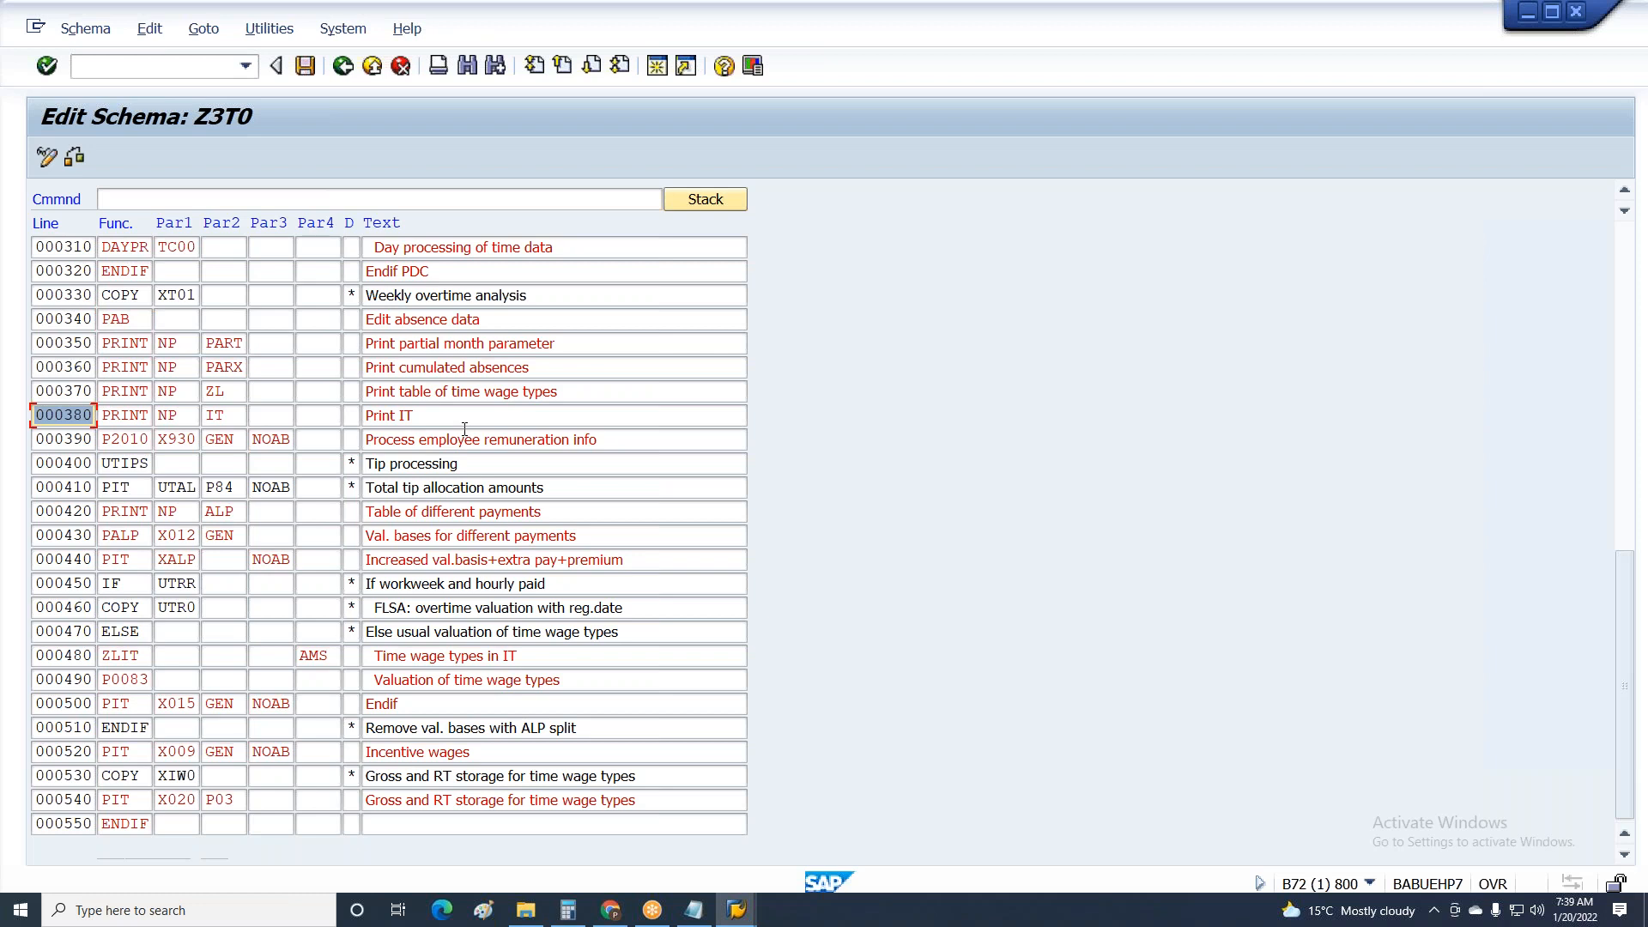
{"action": "type", "text": "i"}
{"action": "key", "text": "Return"}
{"action": "type", "text": "PIT"}
{"action": "key", "text": "Tab"}
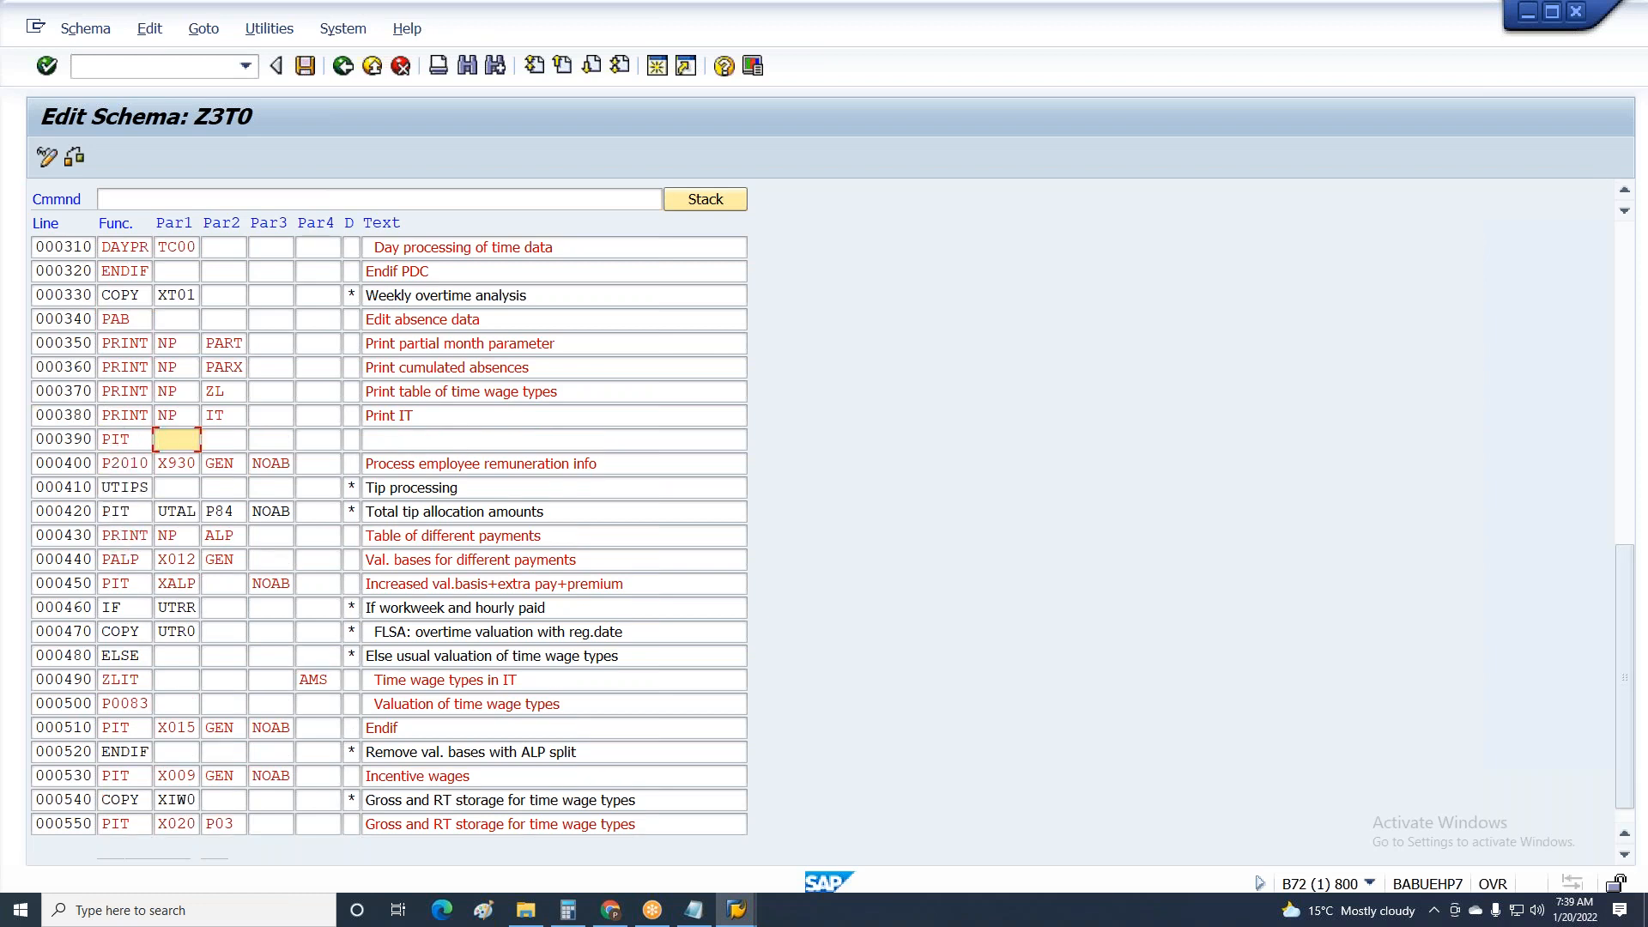
{"action": "type", "text": "ZAb1"}
{"action": "key", "text": "Tab"}
{"action": "key", "text": "Tab"}
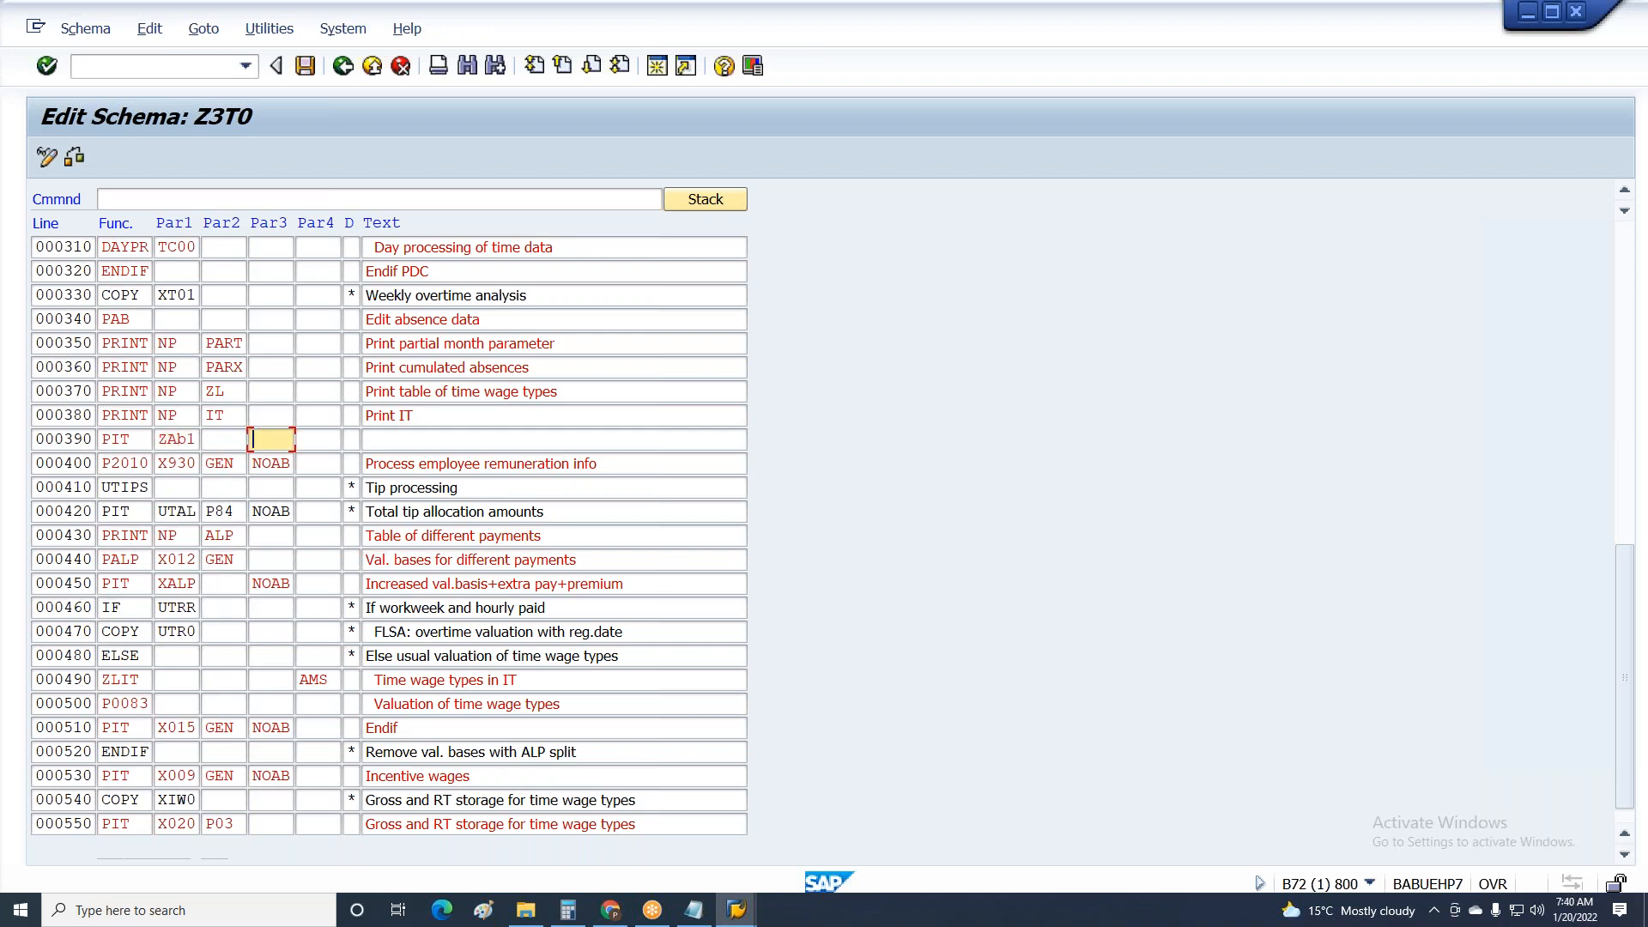
Describe the new PIT line as "gen Wagetype for Absences" and save the schema.
{"action": "key", "text": "shift+Tab"}
{"action": "key", "text": "Tab"}
{"action": "key", "text": "Tab"}
{"action": "key", "text": "Tab"}
{"action": "key", "text": "Tab"}
{"action": "type", "text": "gwe"}
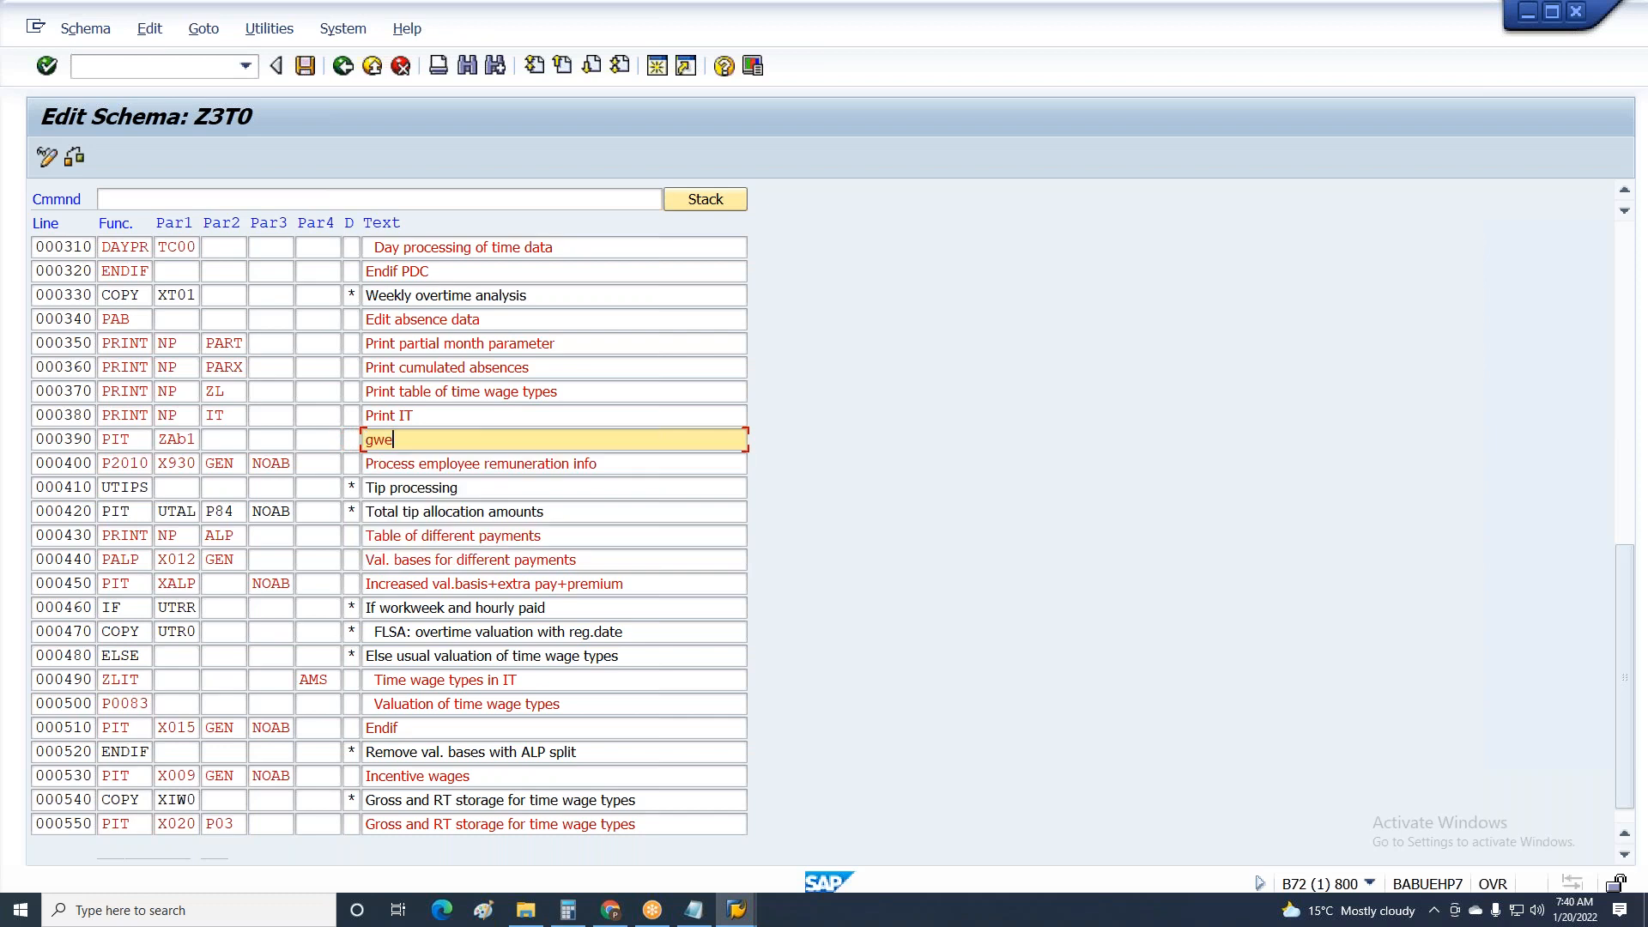
{"action": "key", "text": "BackSpace"}
{"action": "key", "text": "BackSpace"}
{"action": "type", "text": "en Wagetype for Absences"}
{"action": "key", "text": "ctrl+s"}
{"action": "key", "text": "Return"}
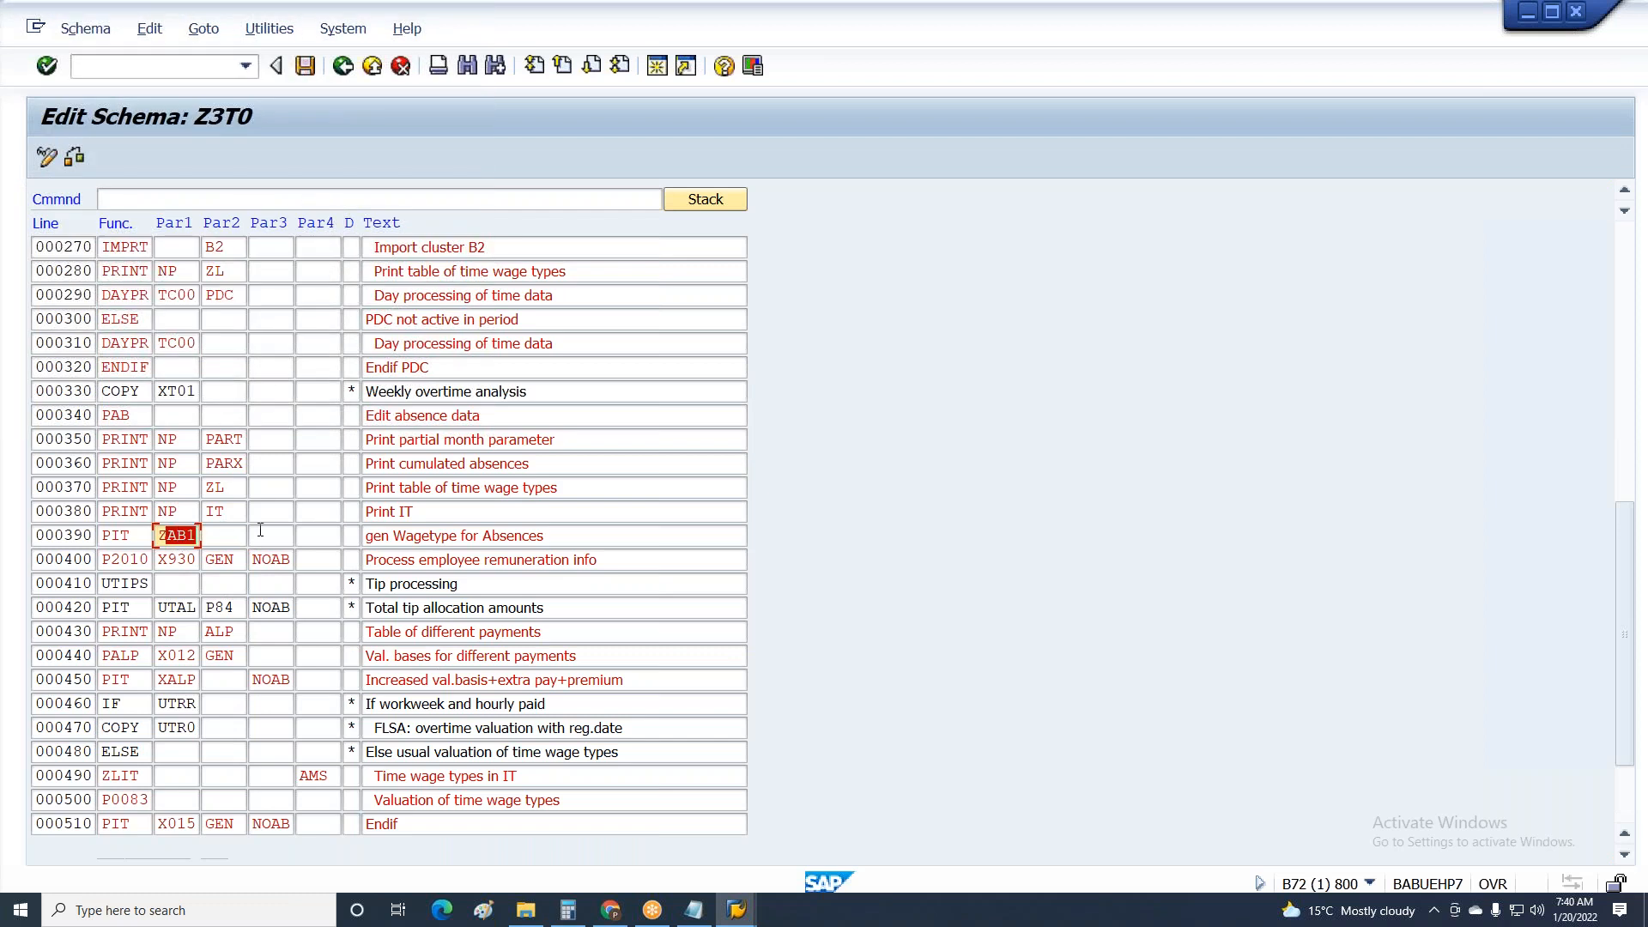
Correct the first parameter of the new PIT line to ZQA1 and save schema Z3T0.
{"action": "type", "text": "QA"}
{"action": "key", "text": "ctrl+s"}
{"action": "key", "text": "Return"}
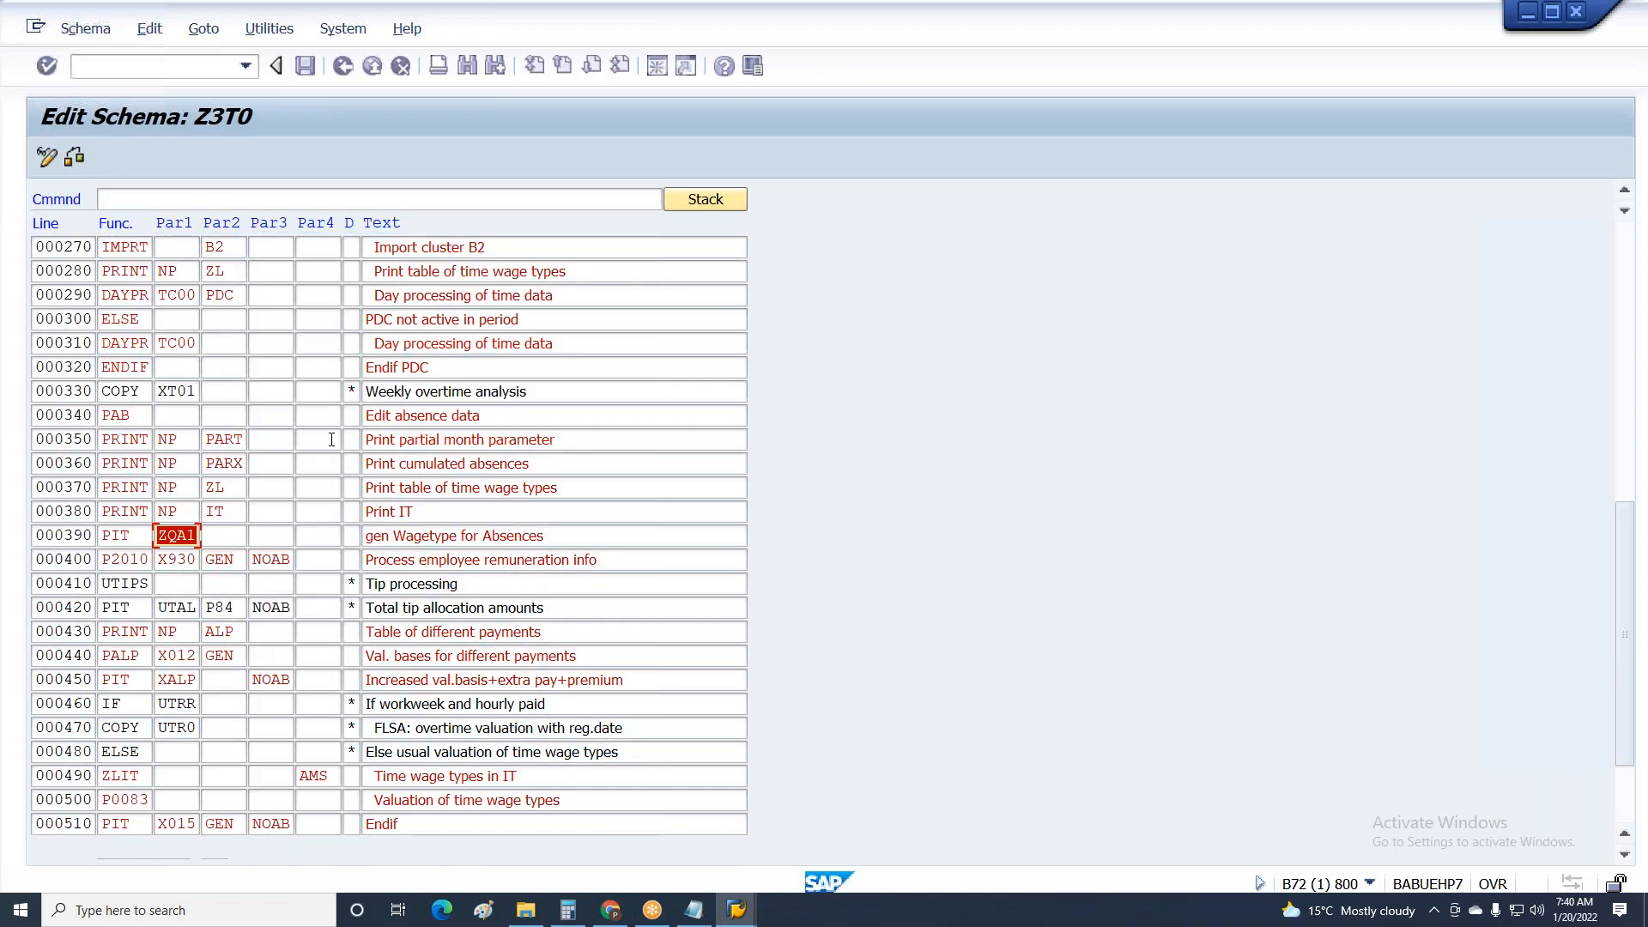
Insert a line below the PIT ZQA1 line with function PRINT and second parameter RT, and save the schema.
{"action": "left_click", "coordinate": [748, 909]}
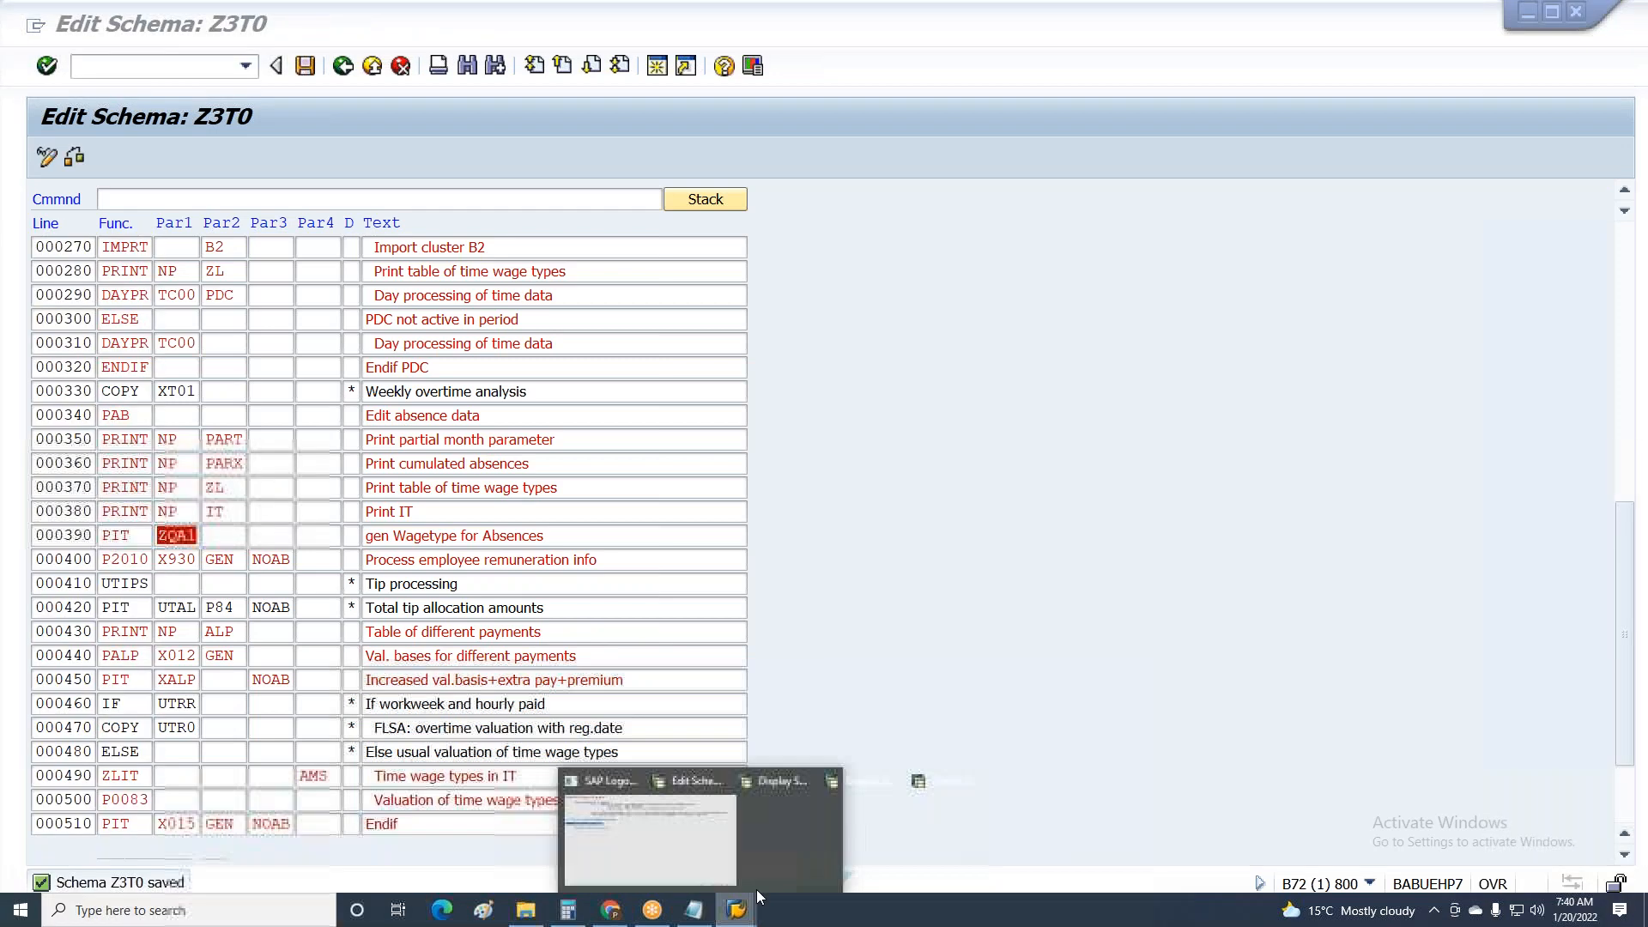
{"action": "left_click", "coordinate": [518, 839]}
{"action": "left_click_drag", "start_coordinate": [64, 512], "coordinate": [367, 526]}
{"action": "type", "text": "I"}
{"action": "key", "text": "Return"}
{"action": "type", "text": "print"}
{"action": "key", "text": "Tab"}
{"action": "key", "text": "Tab"}
{"action": "type", "text": "RT"}
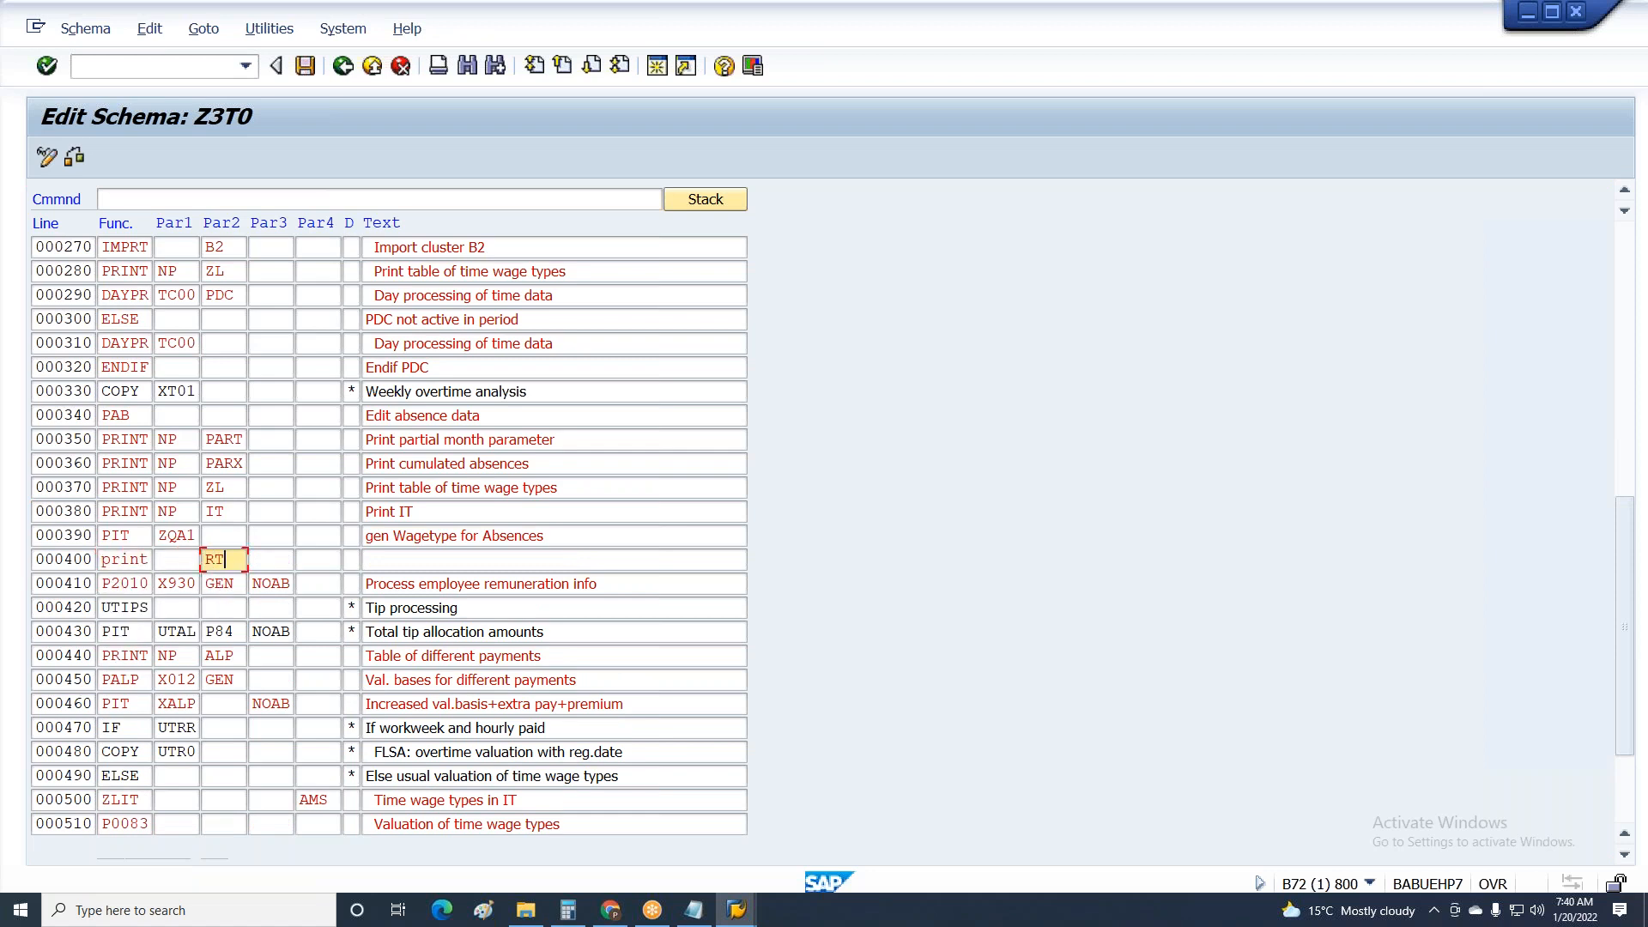
{"action": "key", "text": "ctrl+s"}
{"action": "key", "text": "Return"}
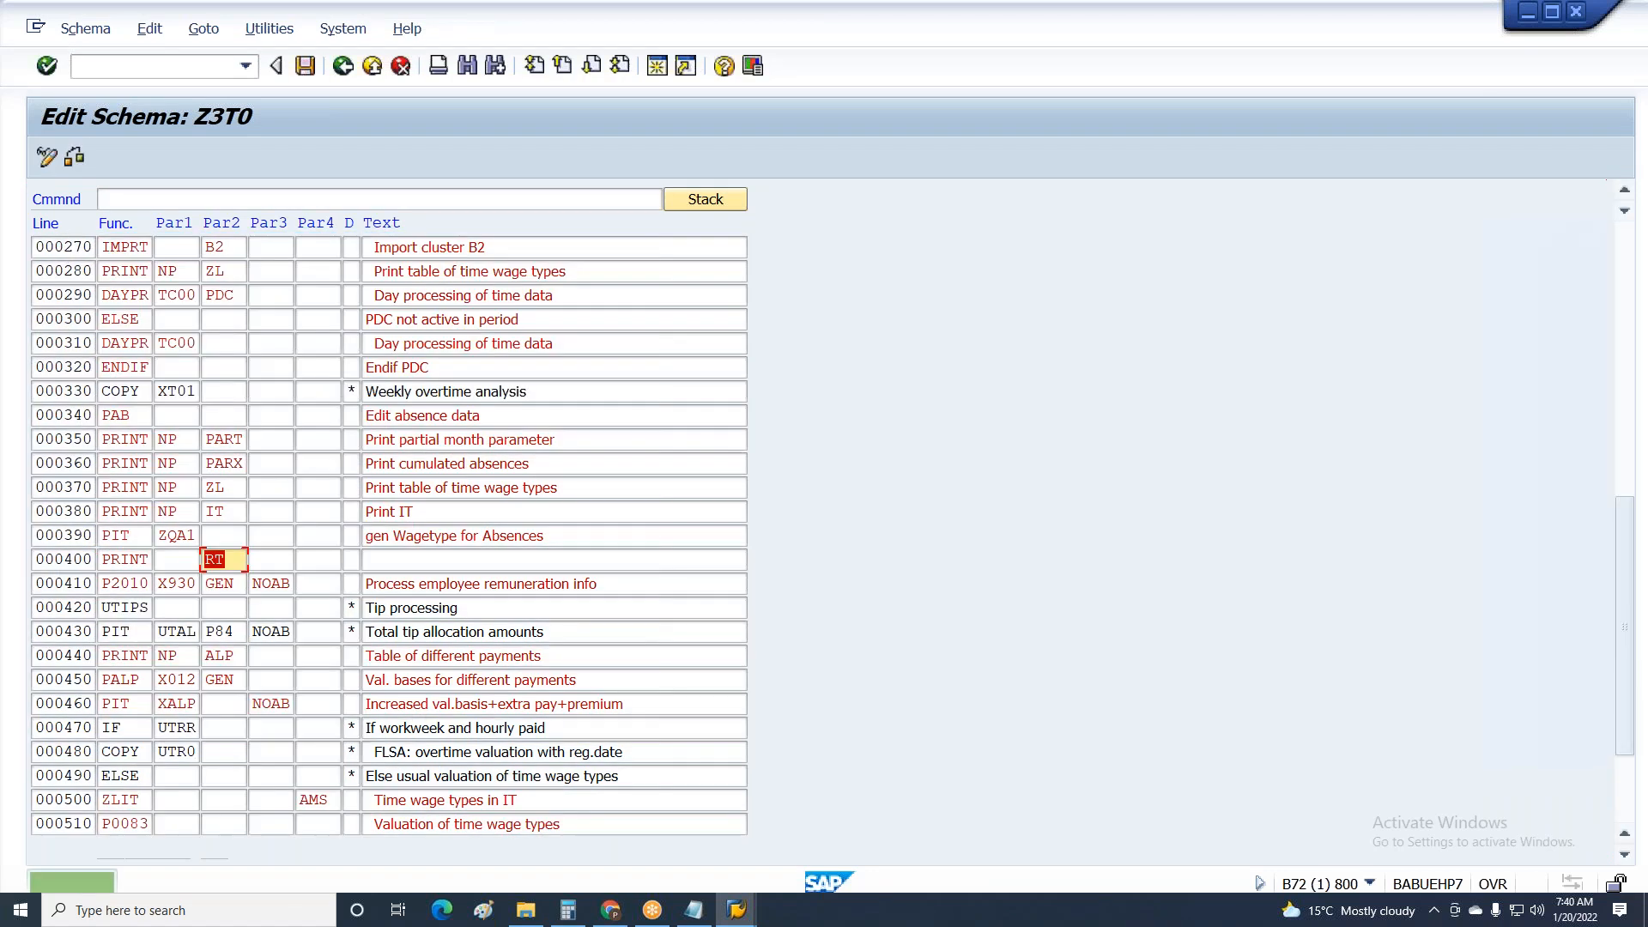
Switch to the payroll log session, rerun the payroll driver with schema Z300 and select rule ZQS0 in the log.
{"action": "left_click", "coordinate": [736, 910]}
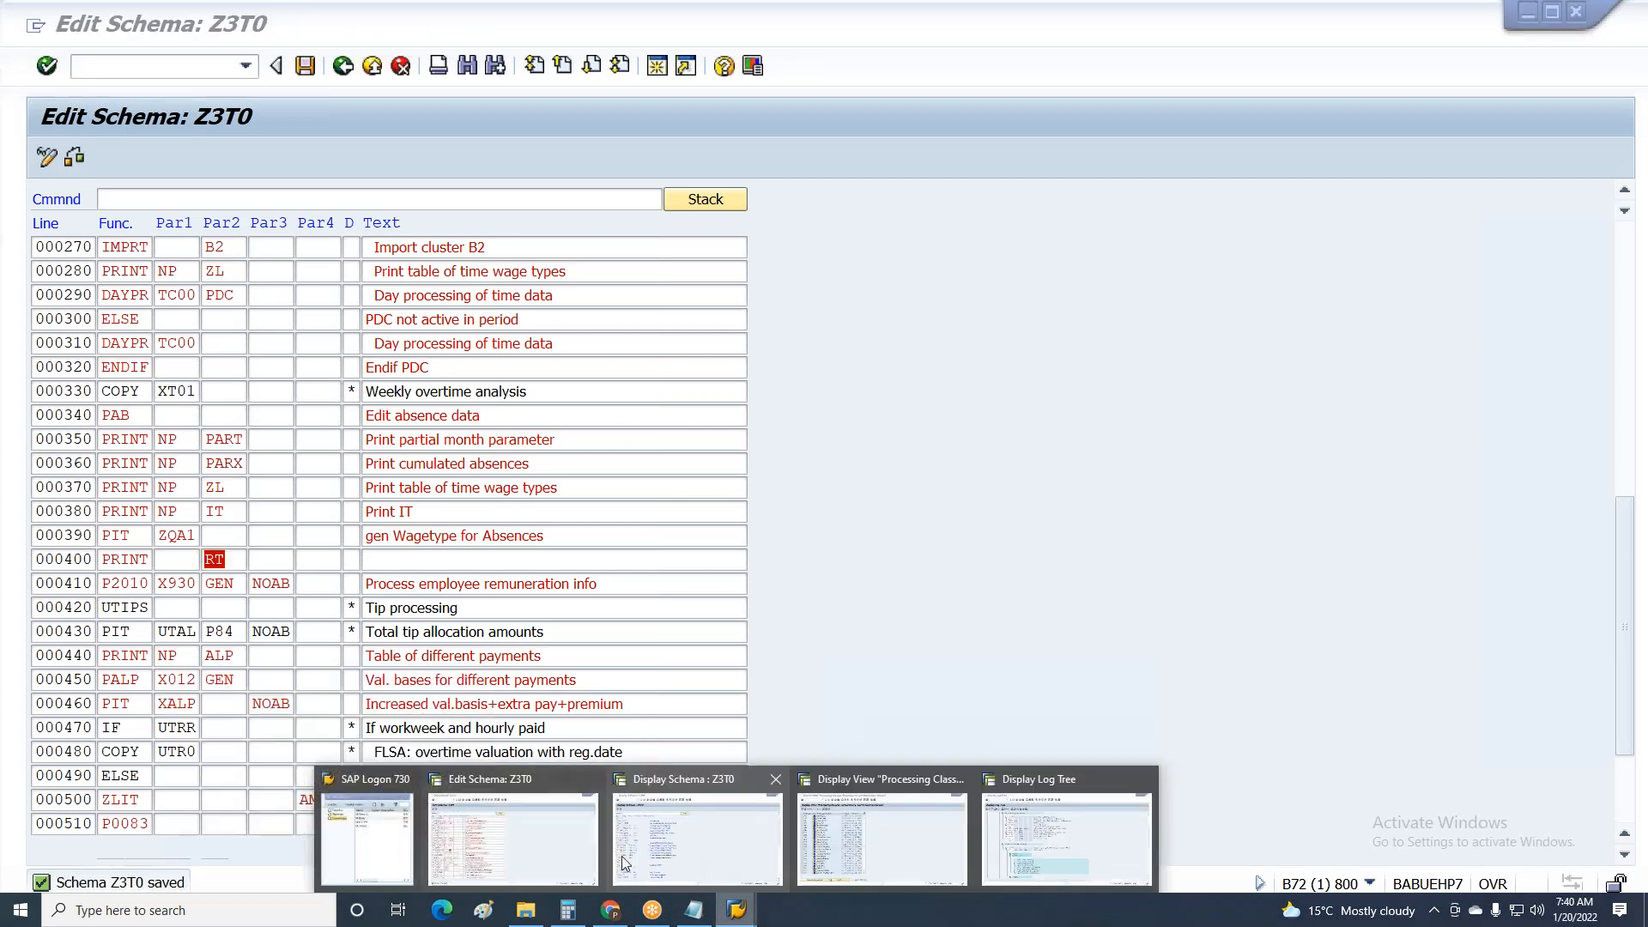
{"action": "left_click", "coordinate": [990, 841]}
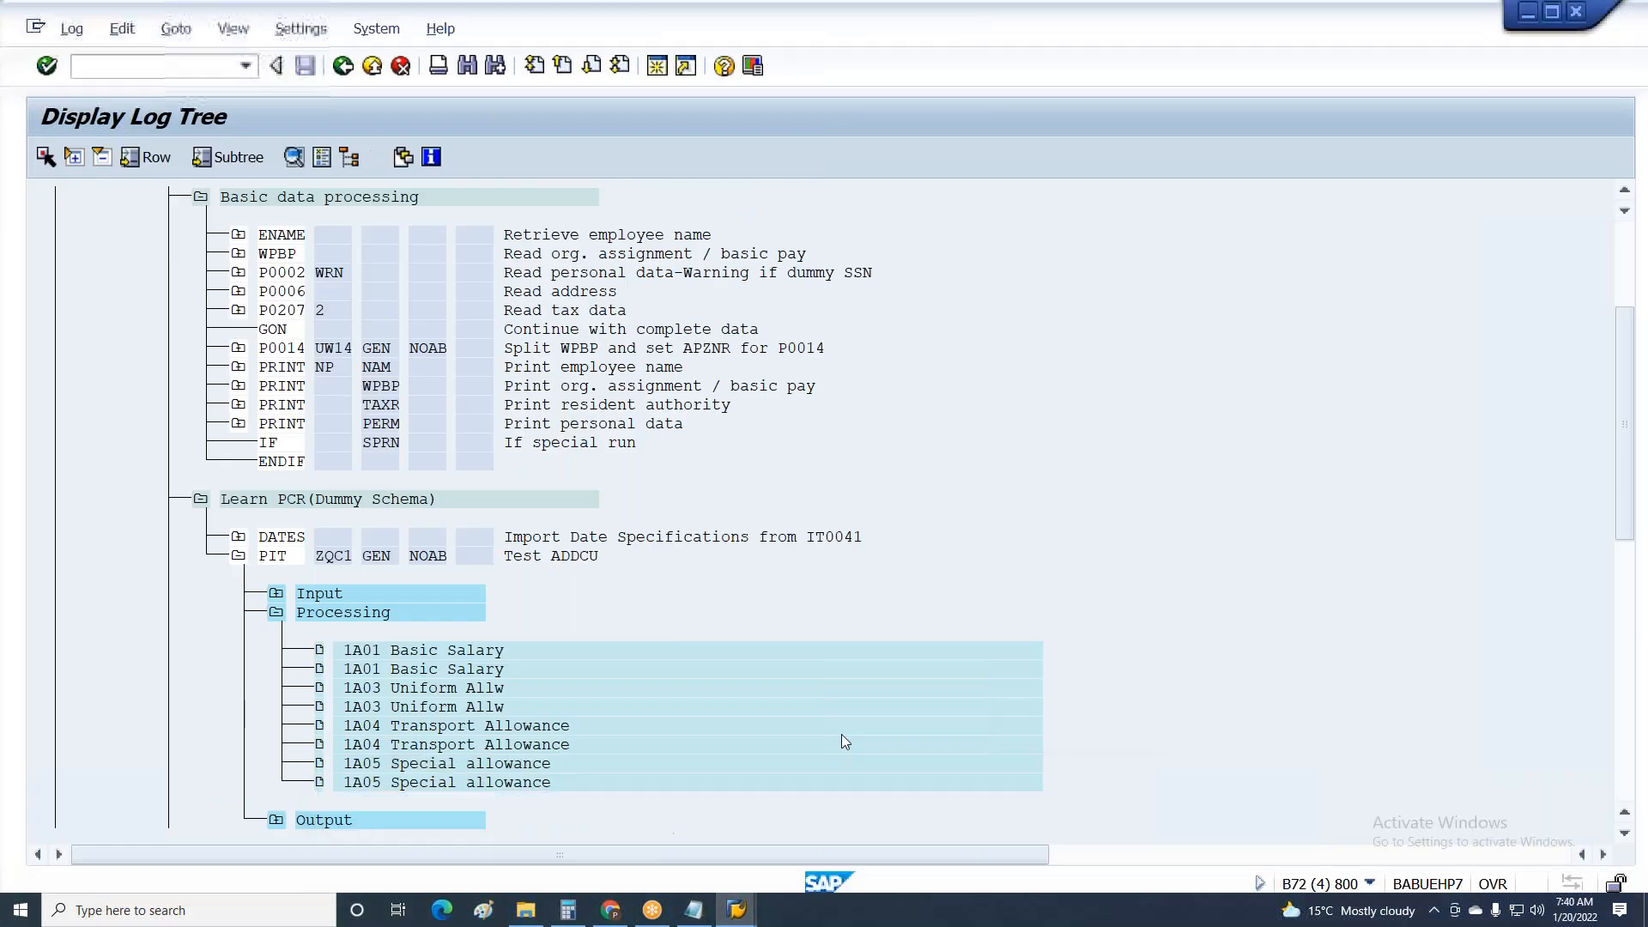
{"action": "key", "text": "F3"}
{"action": "left_click", "coordinate": [395, 430]}
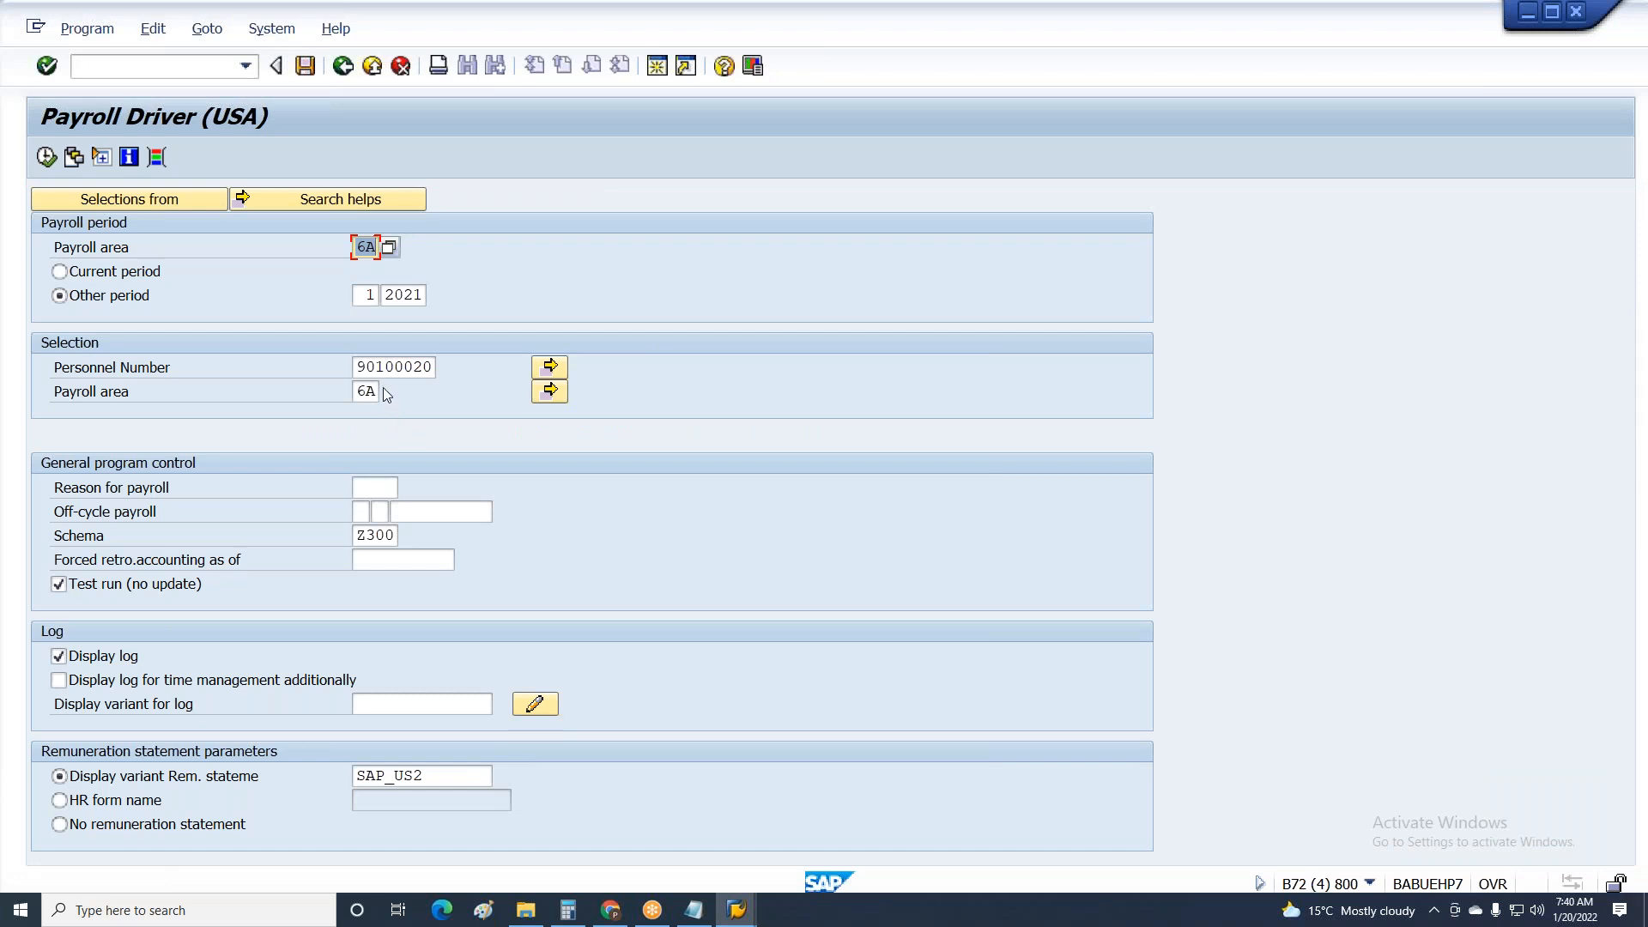
{"action": "key", "text": "F8"}
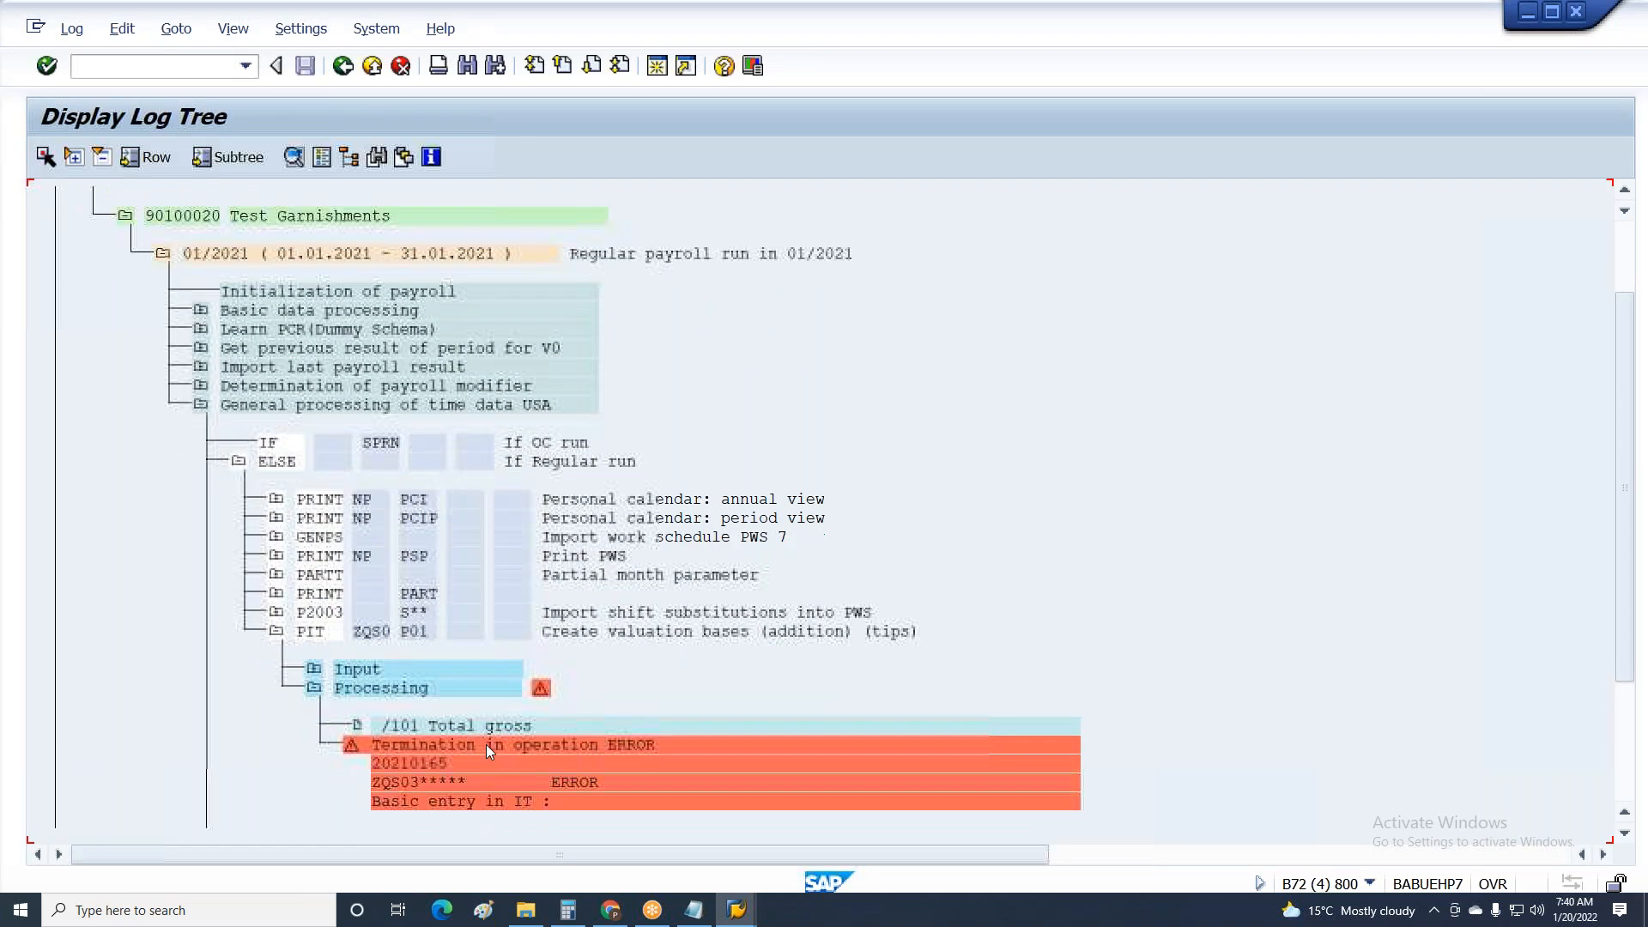
{"action": "left_click", "coordinate": [370, 636]}
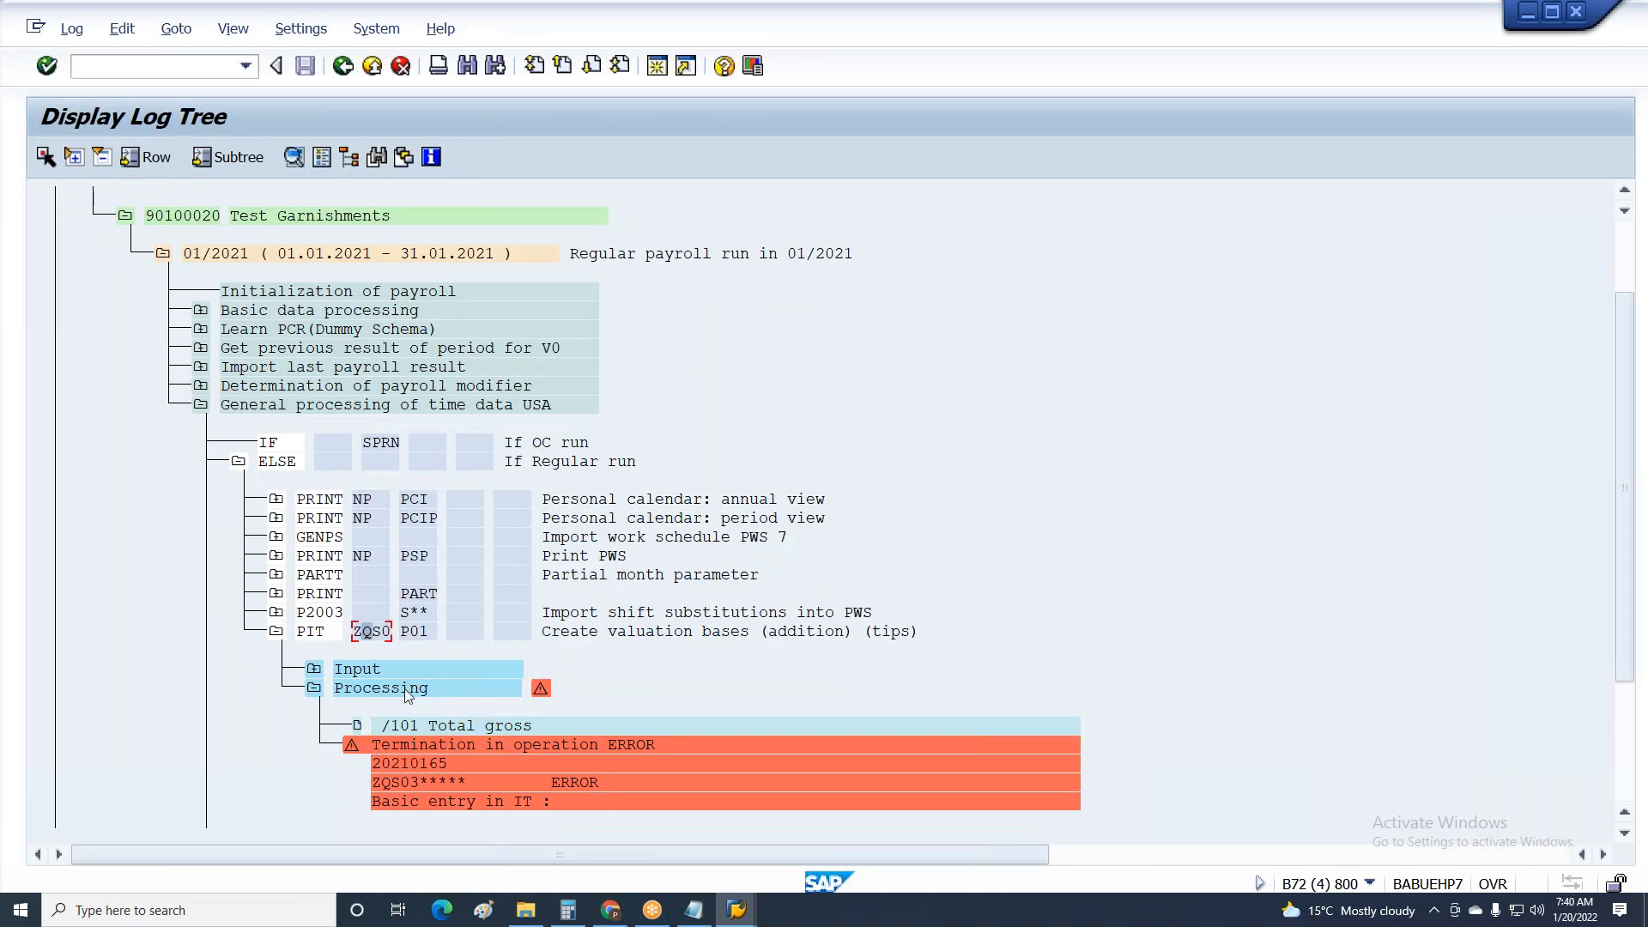
Return to the schema editing session, go back from Z3T0 to Z300 and open the dummy schema ZDMY.
{"action": "left_click", "coordinate": [736, 910]}
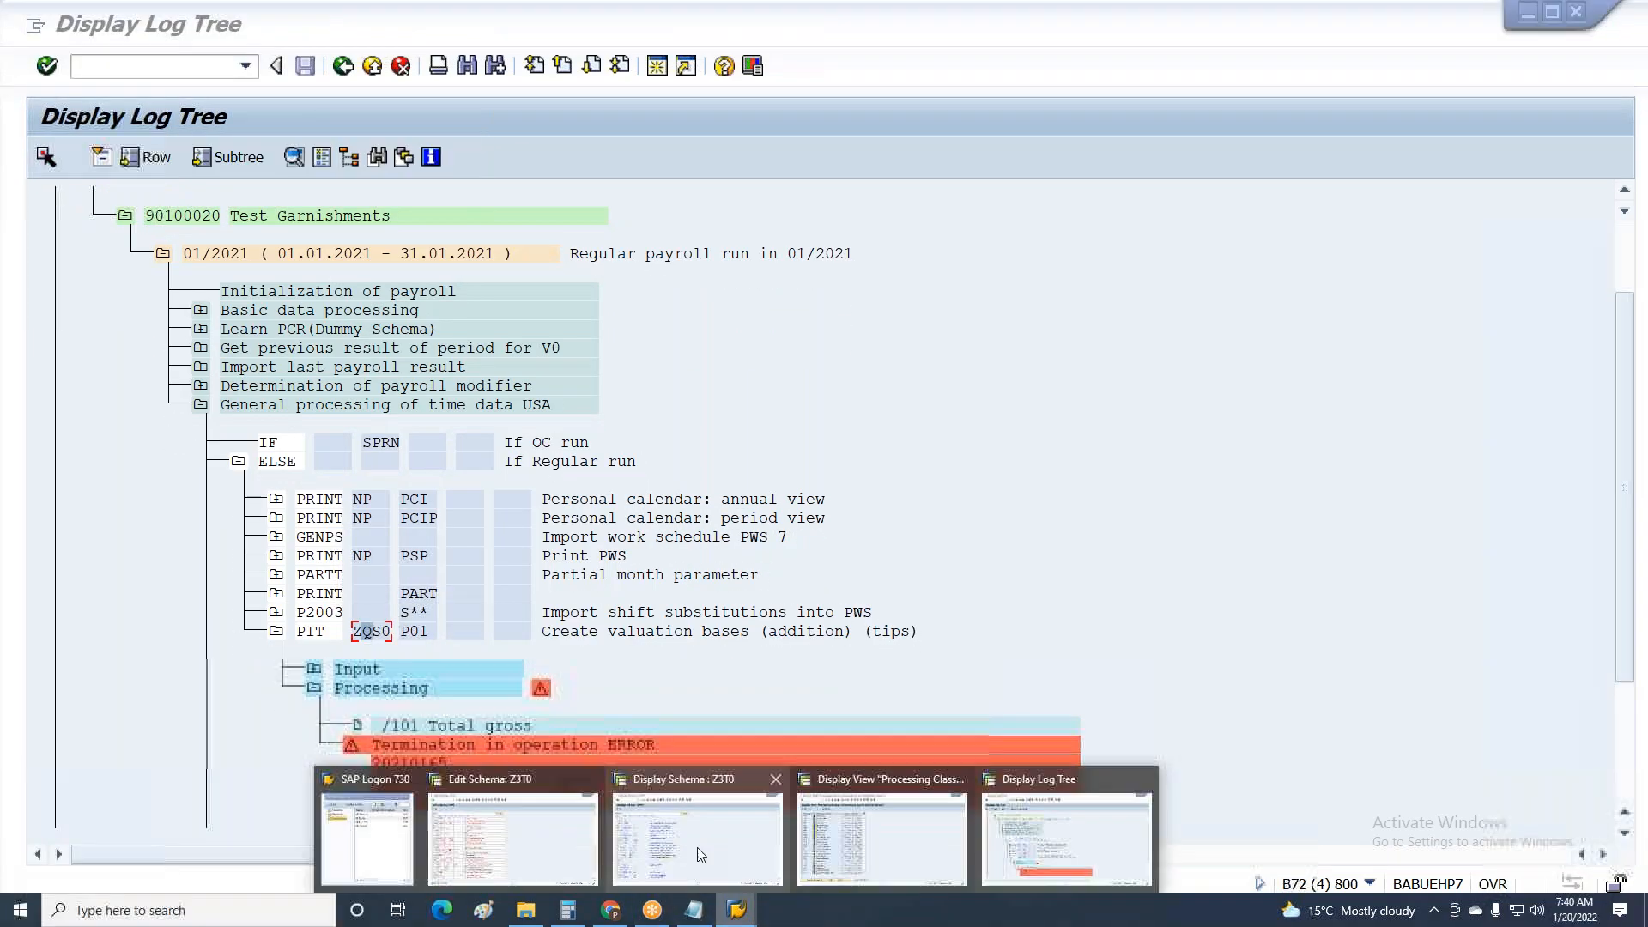
{"action": "left_click", "coordinate": [558, 841]}
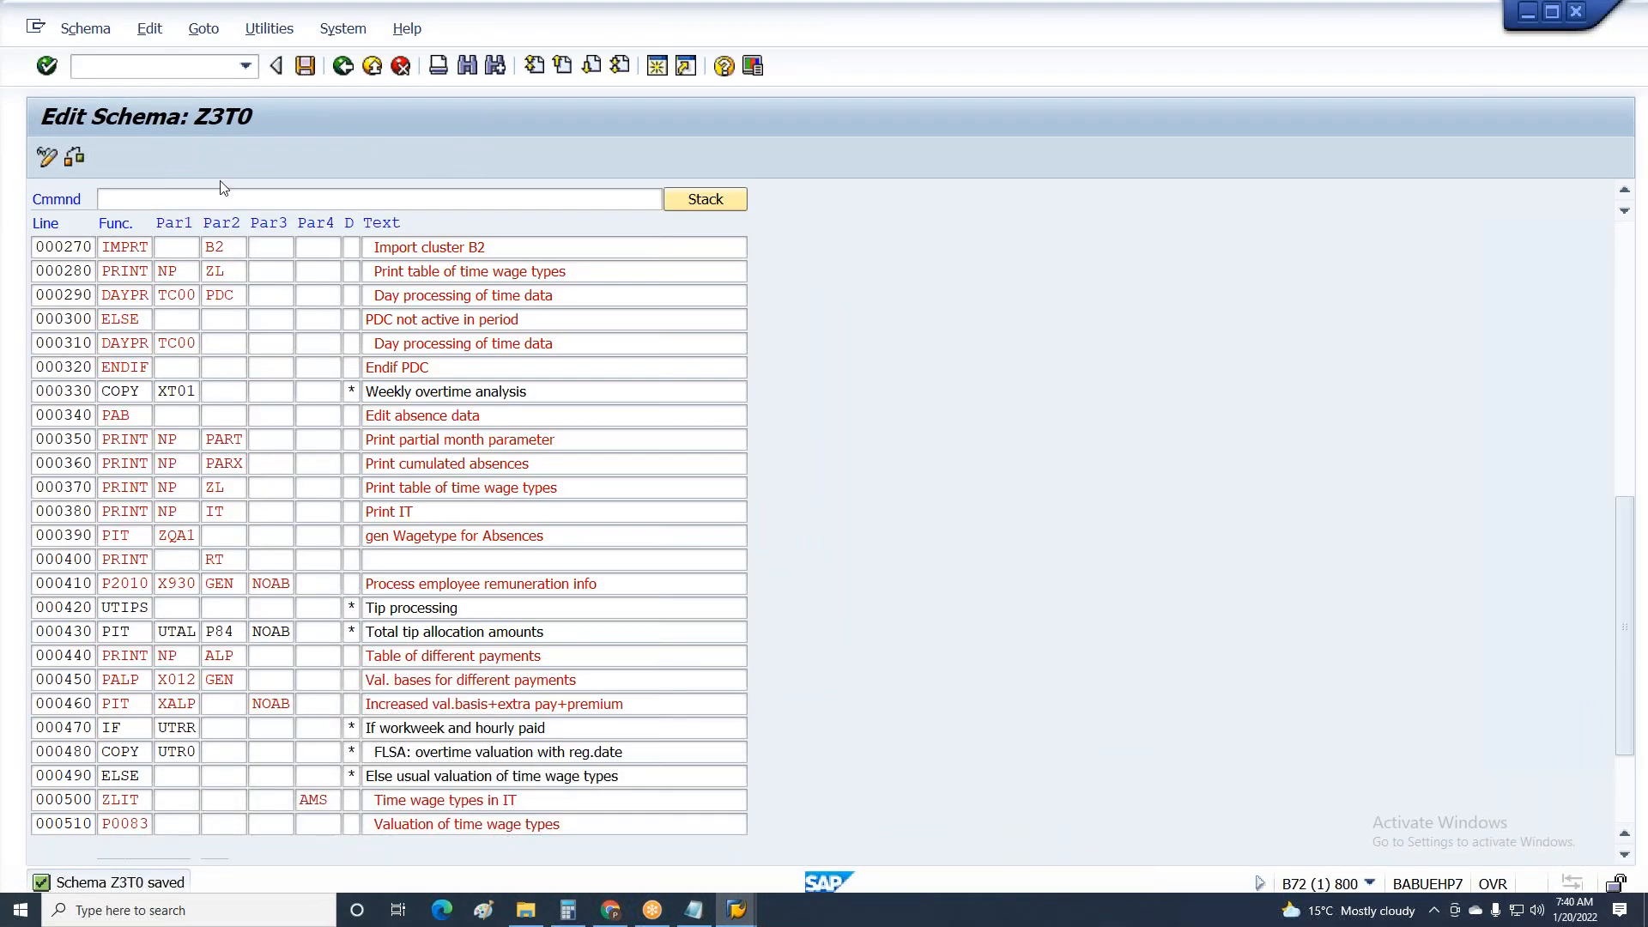
{"action": "scroll", "coordinate": [221, 329], "scroll_direction": "up", "scroll_amount": 1}
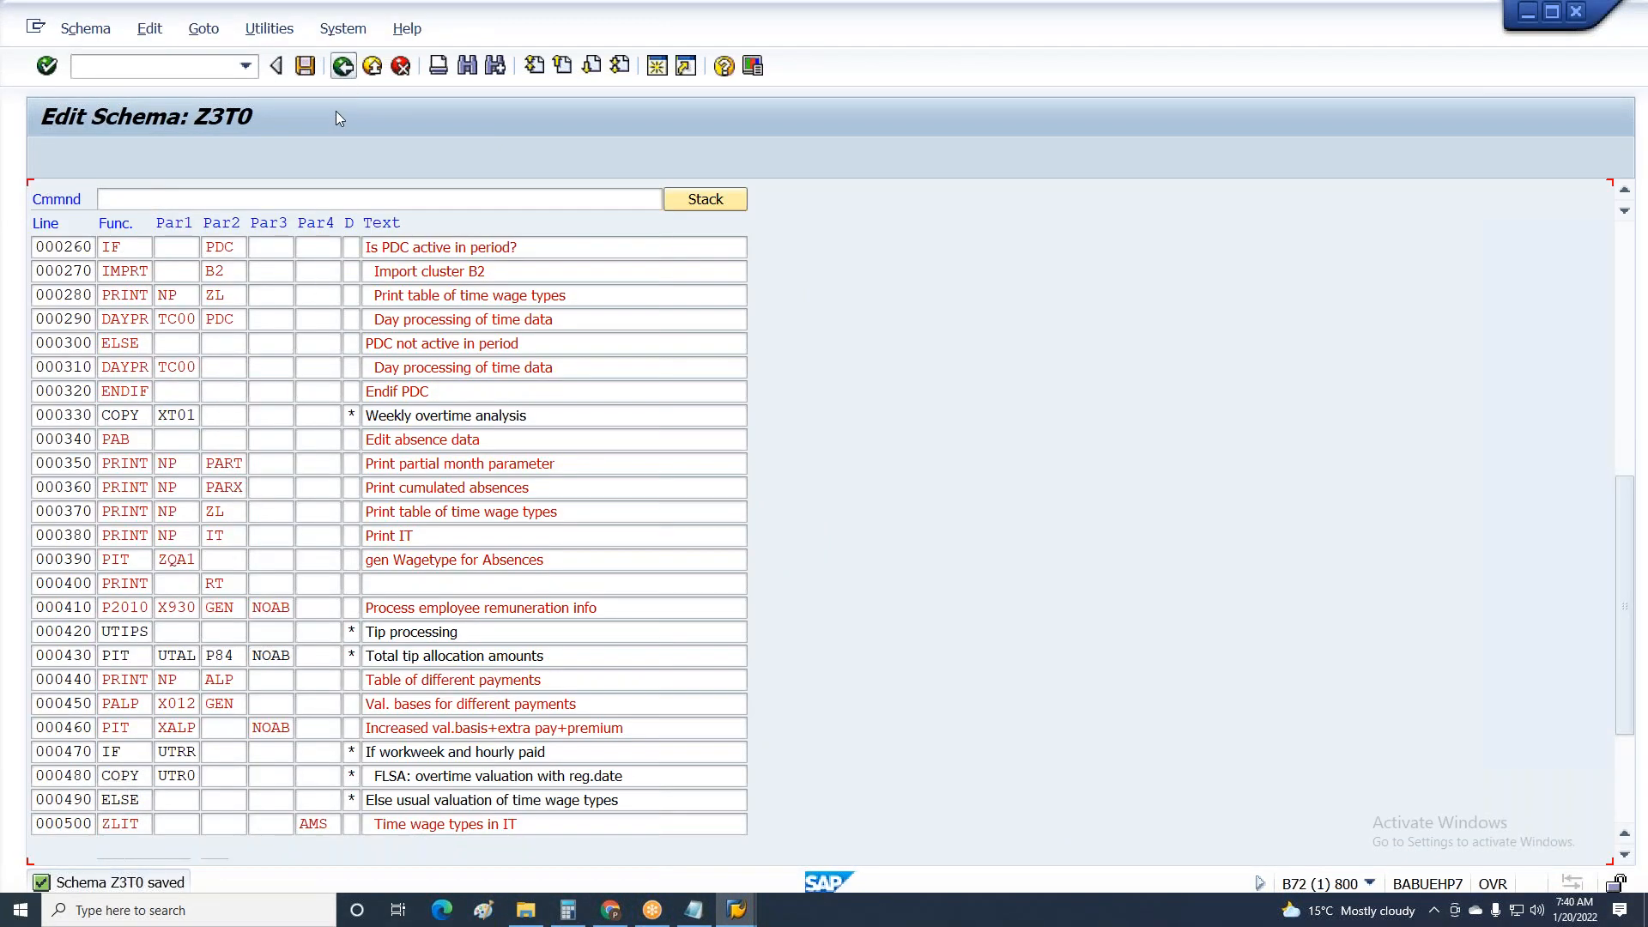
{"action": "left_click", "coordinate": [343, 67]}
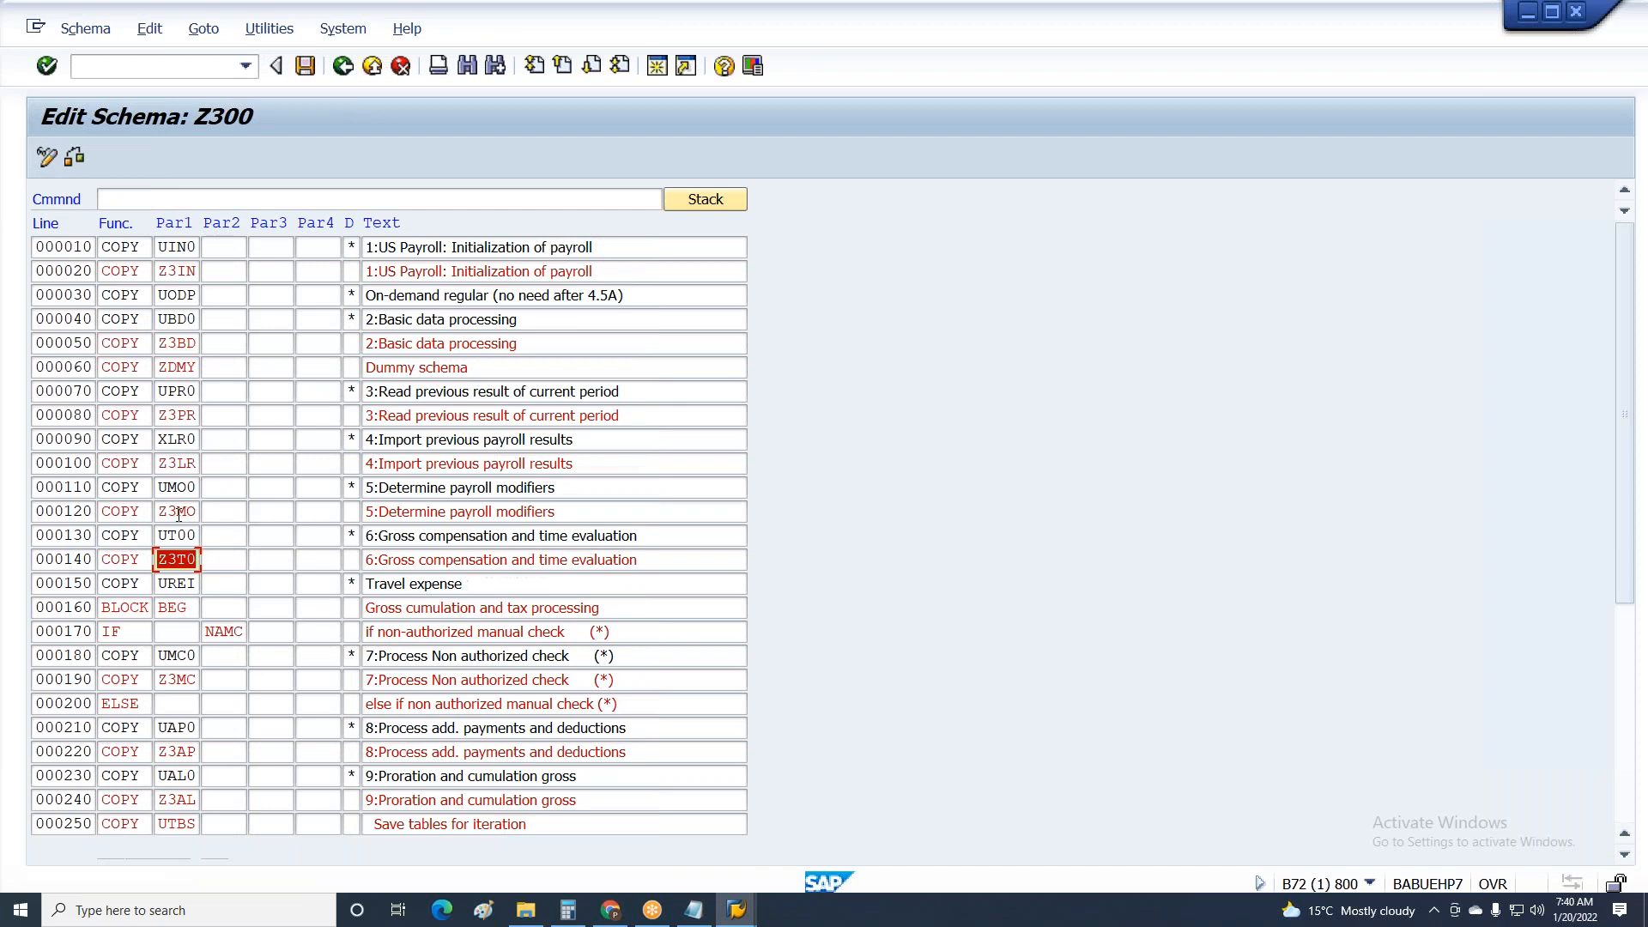
{"action": "double_click", "coordinate": [178, 369]}
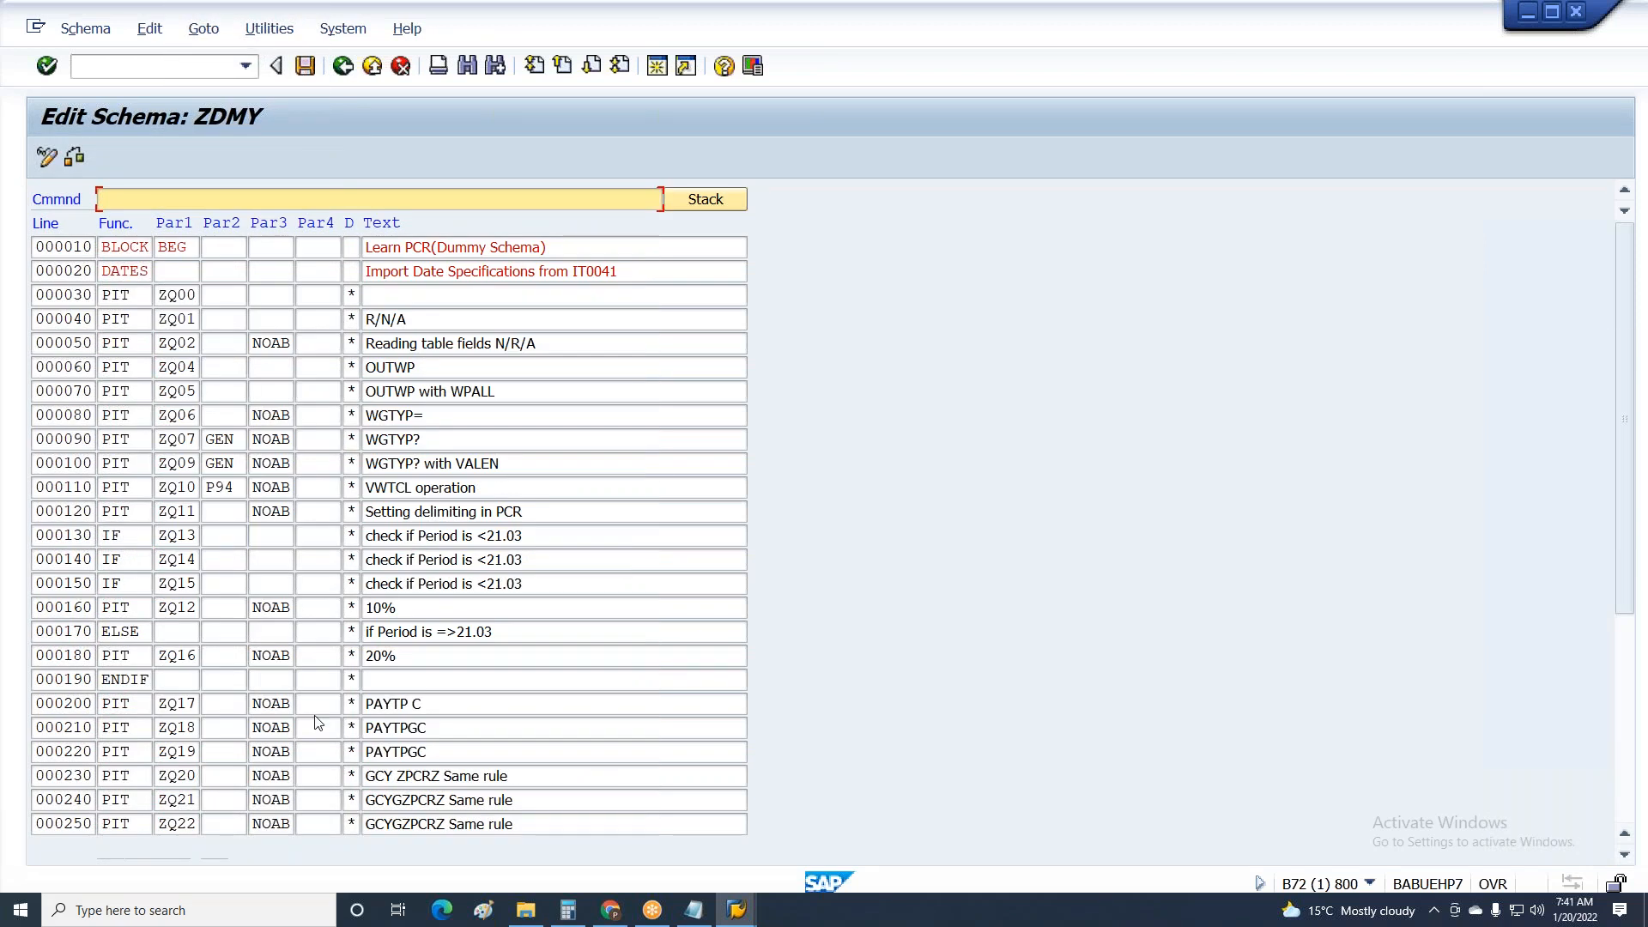
Deactivate the PIT ZQC1 Test ADDCU line in schema ZDMY with an asterisk in column D and save.
{"action": "scroll", "coordinate": [318, 723], "scroll_direction": "down", "scroll_amount": 10}
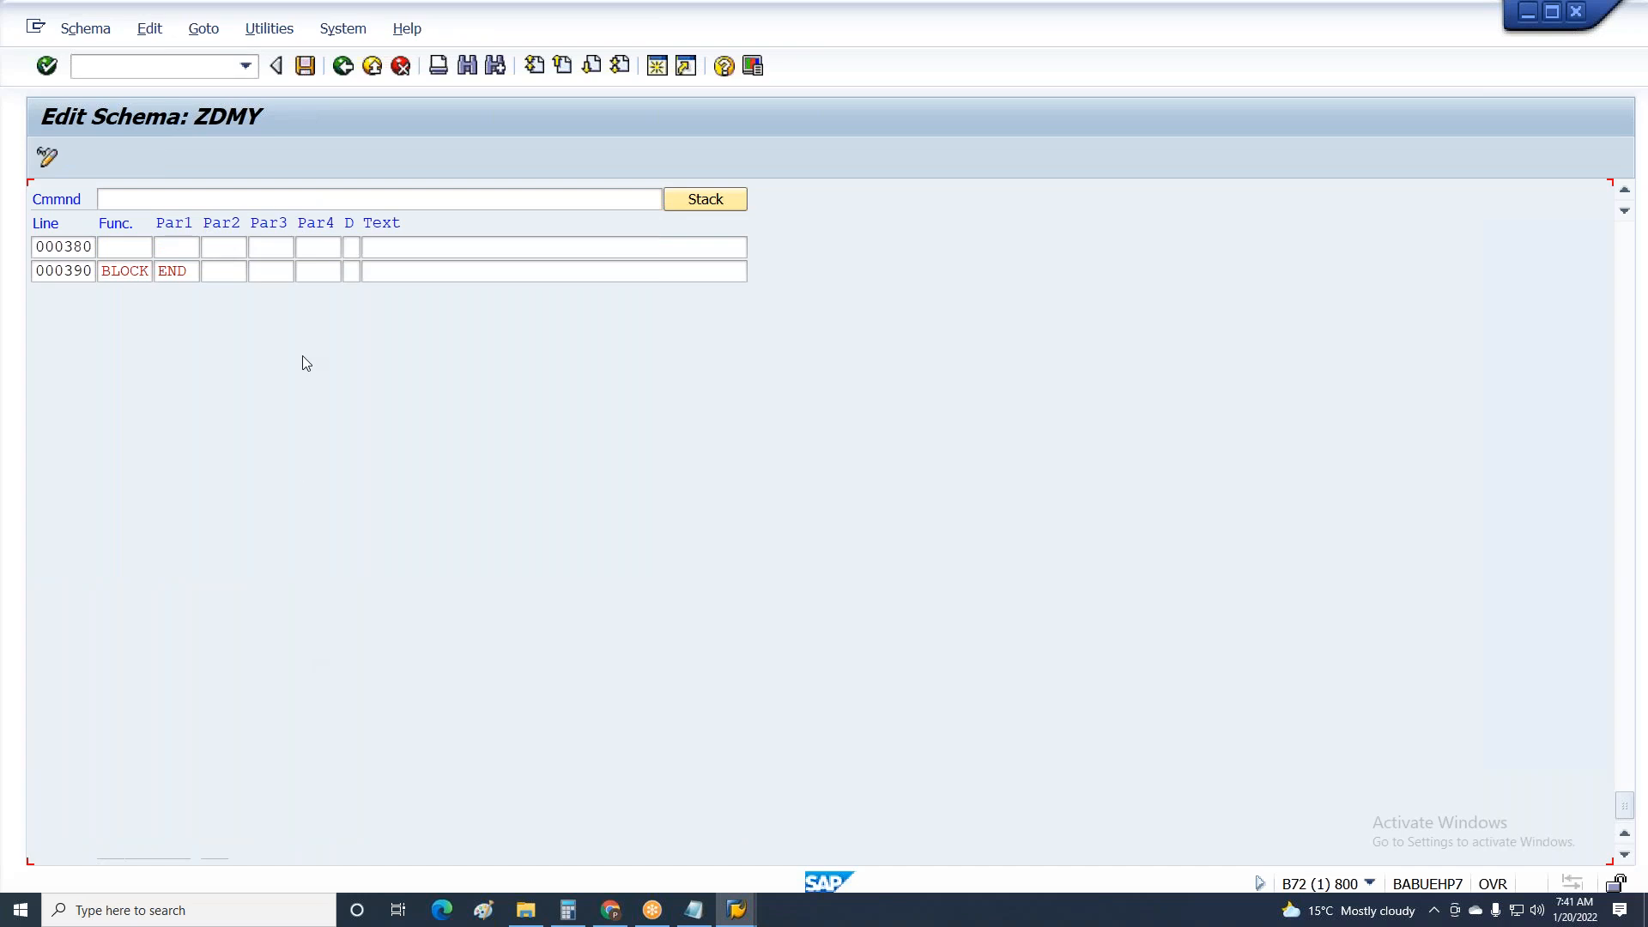
{"action": "scroll", "coordinate": [302, 355], "scroll_direction": "up", "scroll_amount": 1}
{"action": "left_click", "coordinate": [349, 247]}
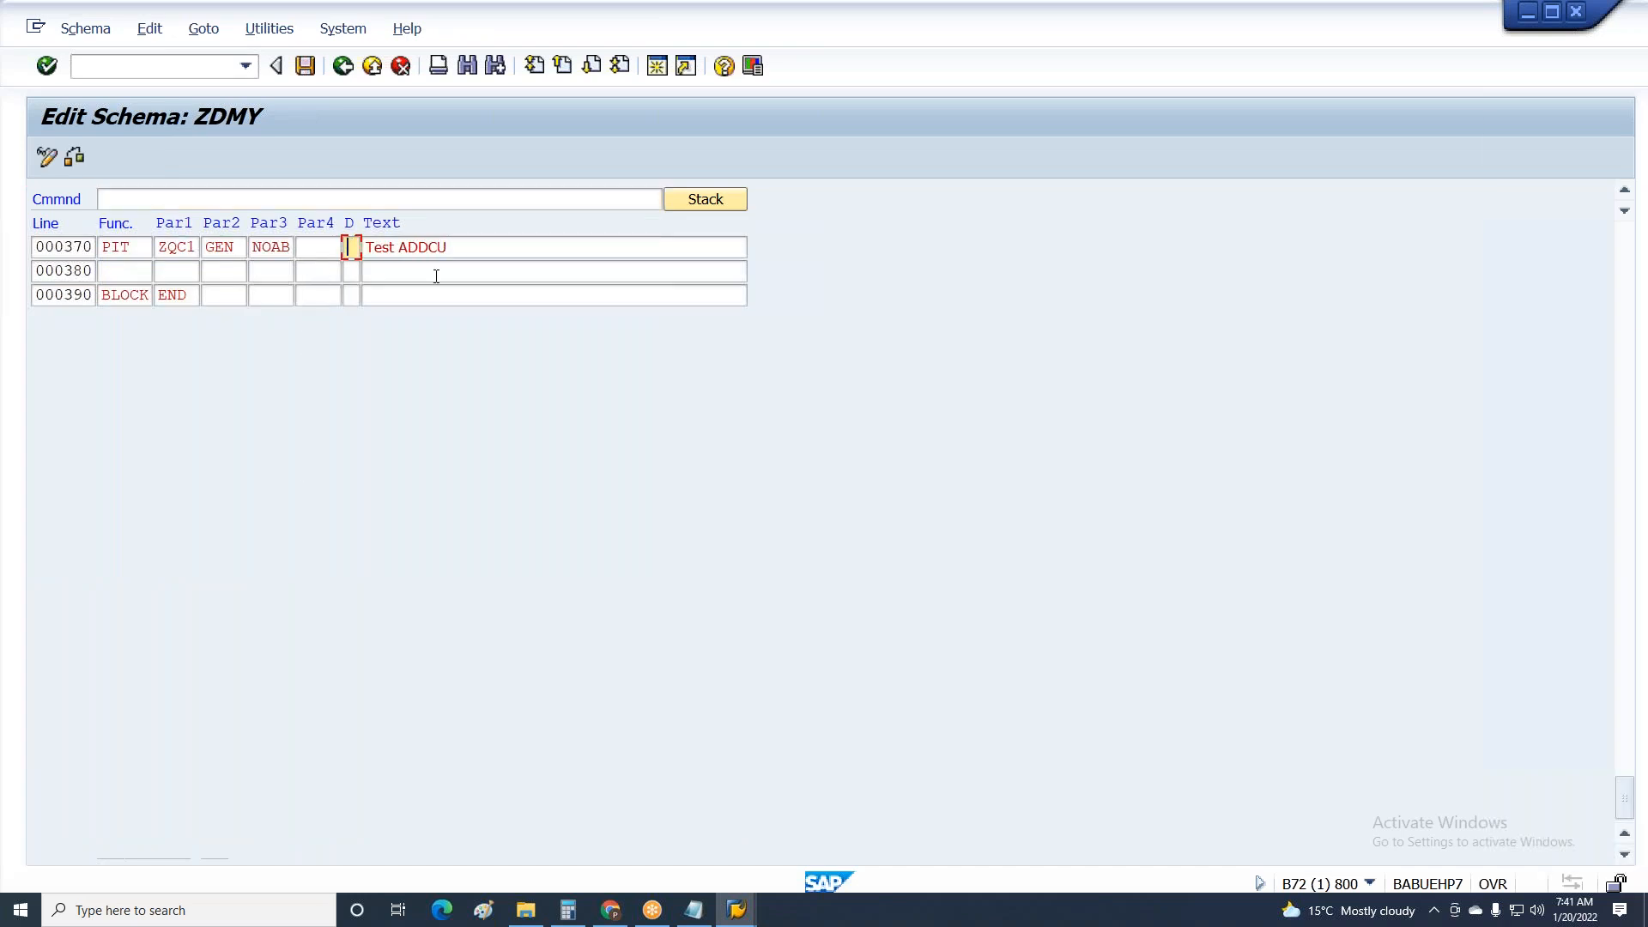
{"action": "key", "text": "ctrl+s"}
{"action": "key", "text": "Return"}
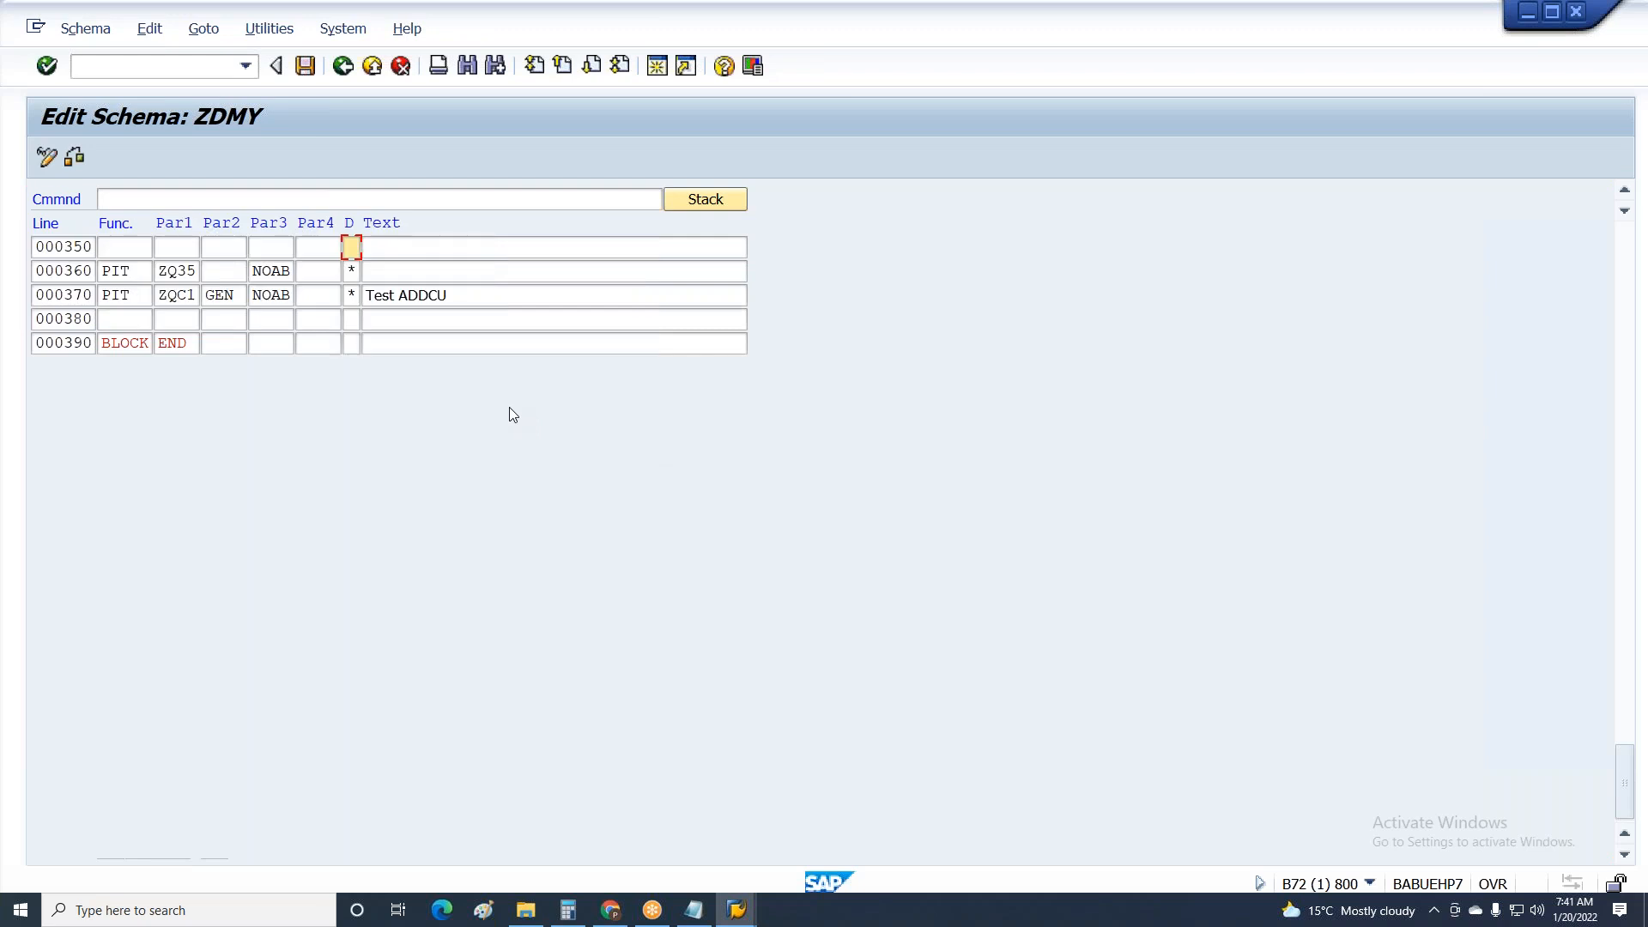
{"action": "key", "text": "Up"}
{"action": "key", "text": "Up"}
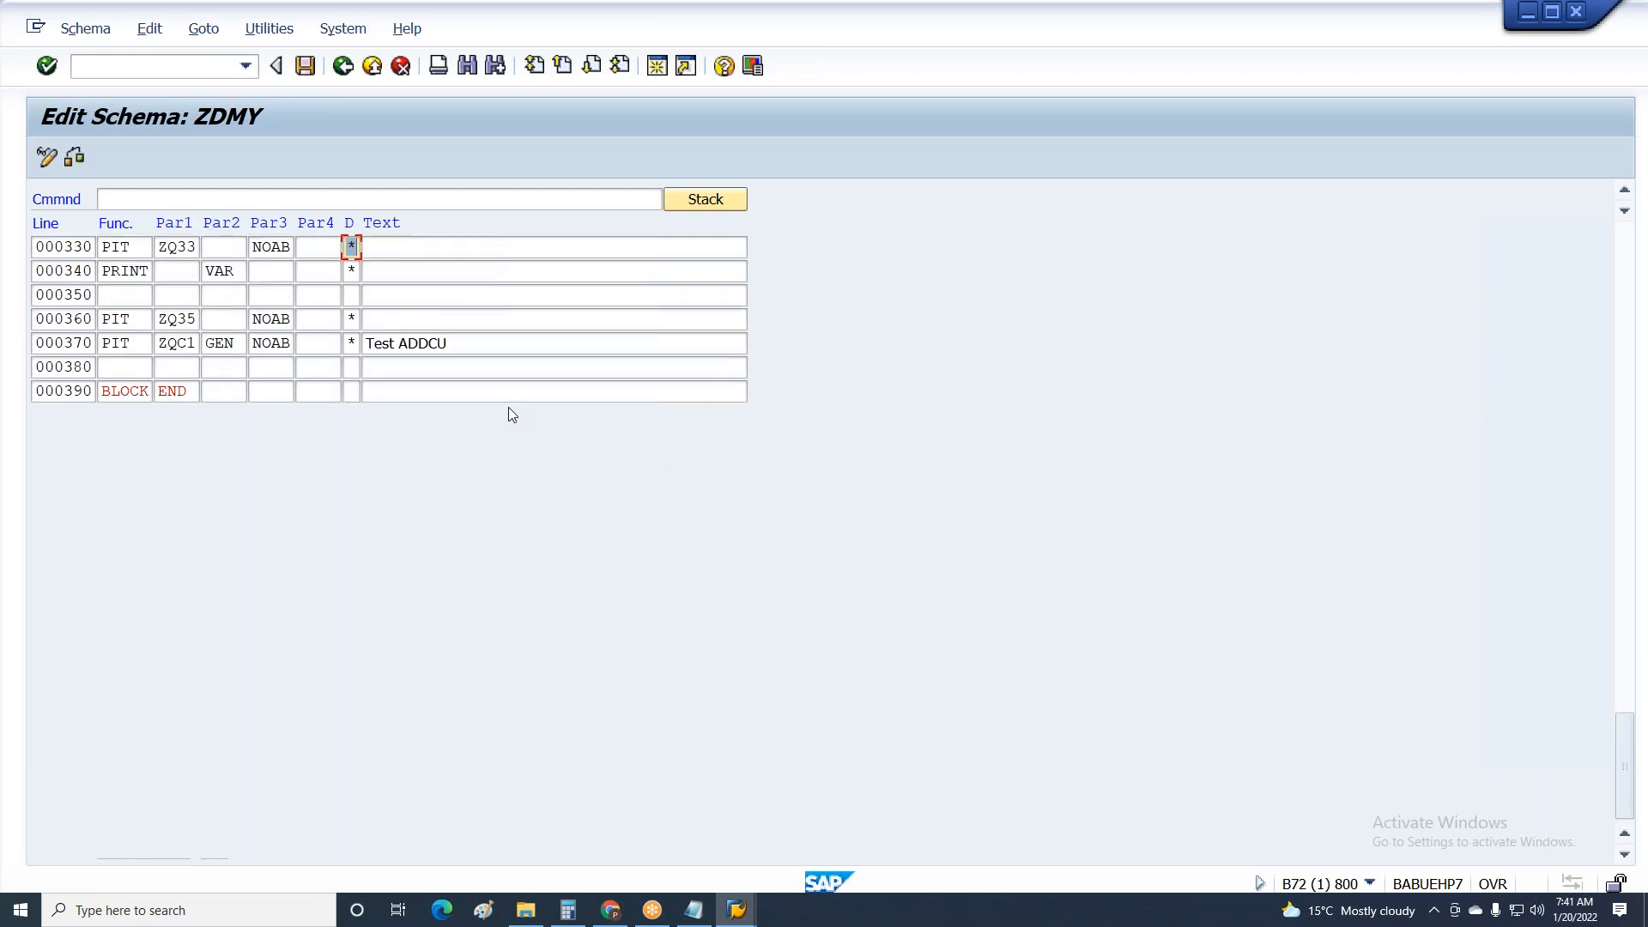
Switch to the payroll log session and rerun the payroll driver with the same selection.
{"action": "key", "text": "alt+Tab"}
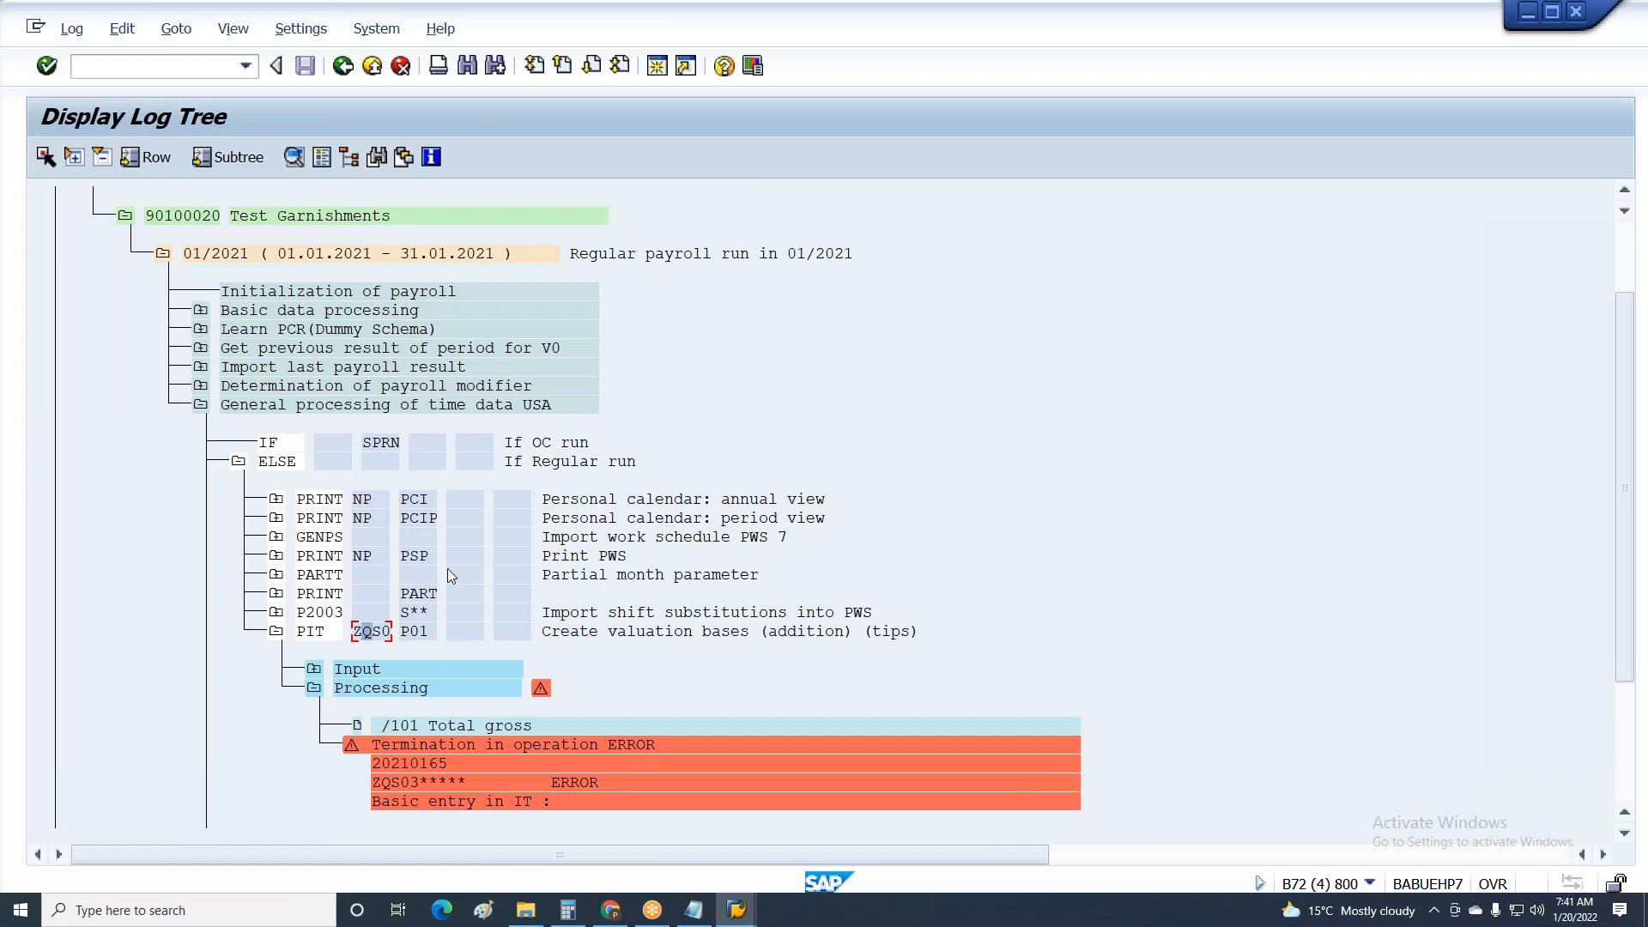
{"action": "key", "text": "F3"}
{"action": "left_click", "coordinate": [412, 426]}
{"action": "key", "text": "F8"}
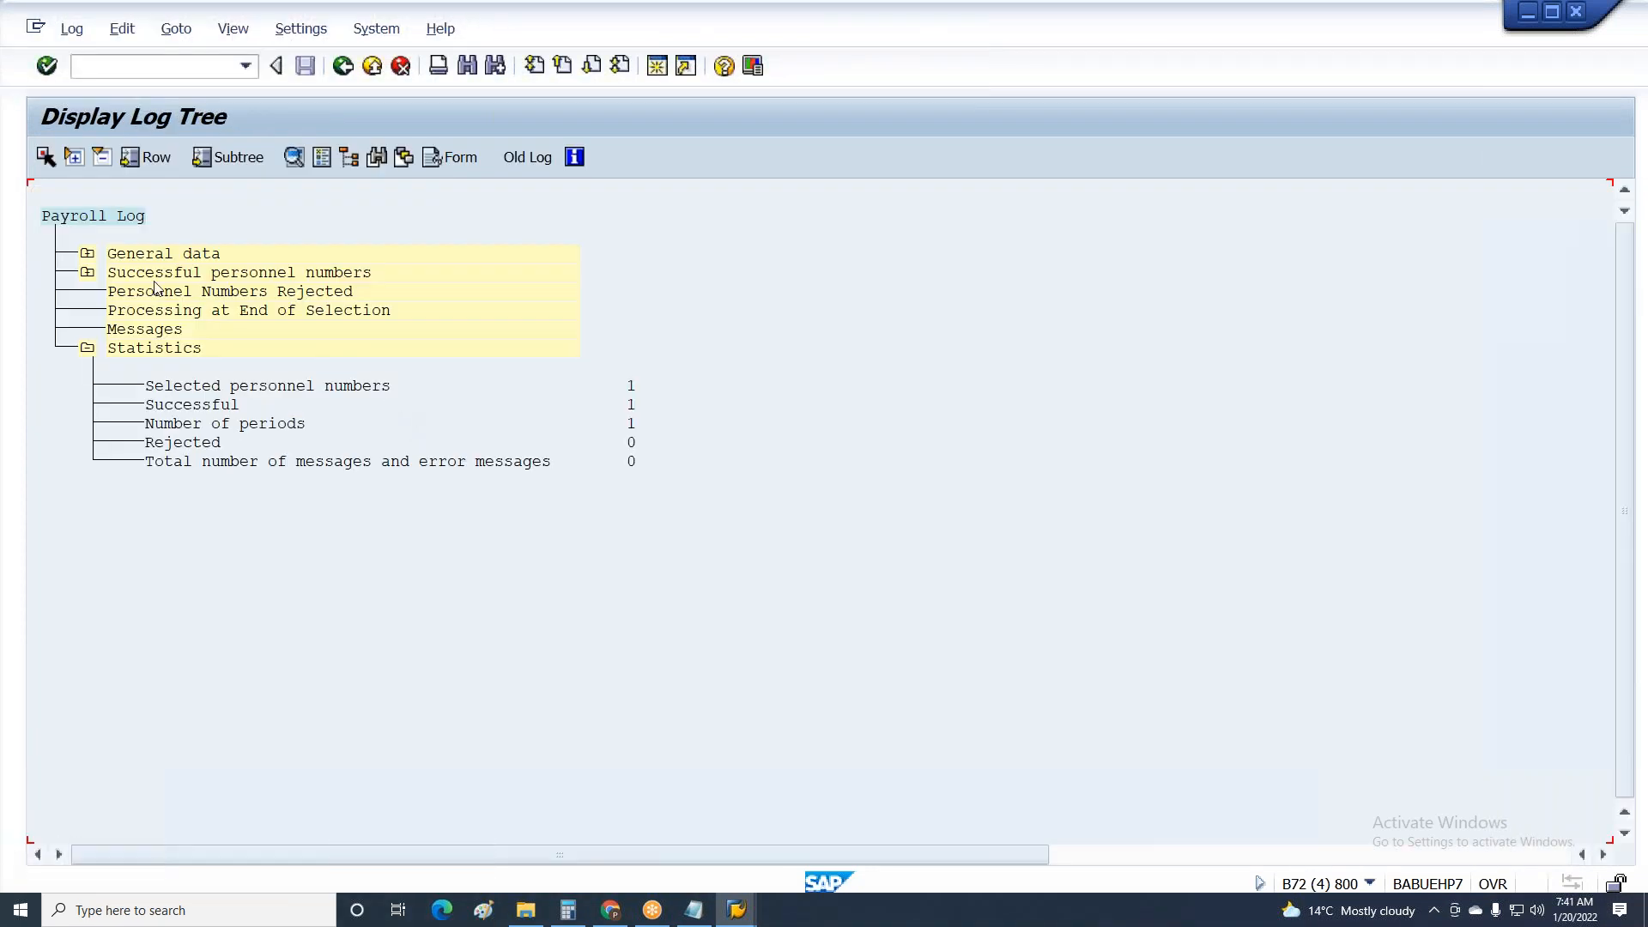
Expand the successful personnel number's 01/2021 payroll run in the log down to the General processing of time data USA steps.
{"action": "left_click", "coordinate": [87, 272]}
{"action": "left_click", "coordinate": [125, 311]}
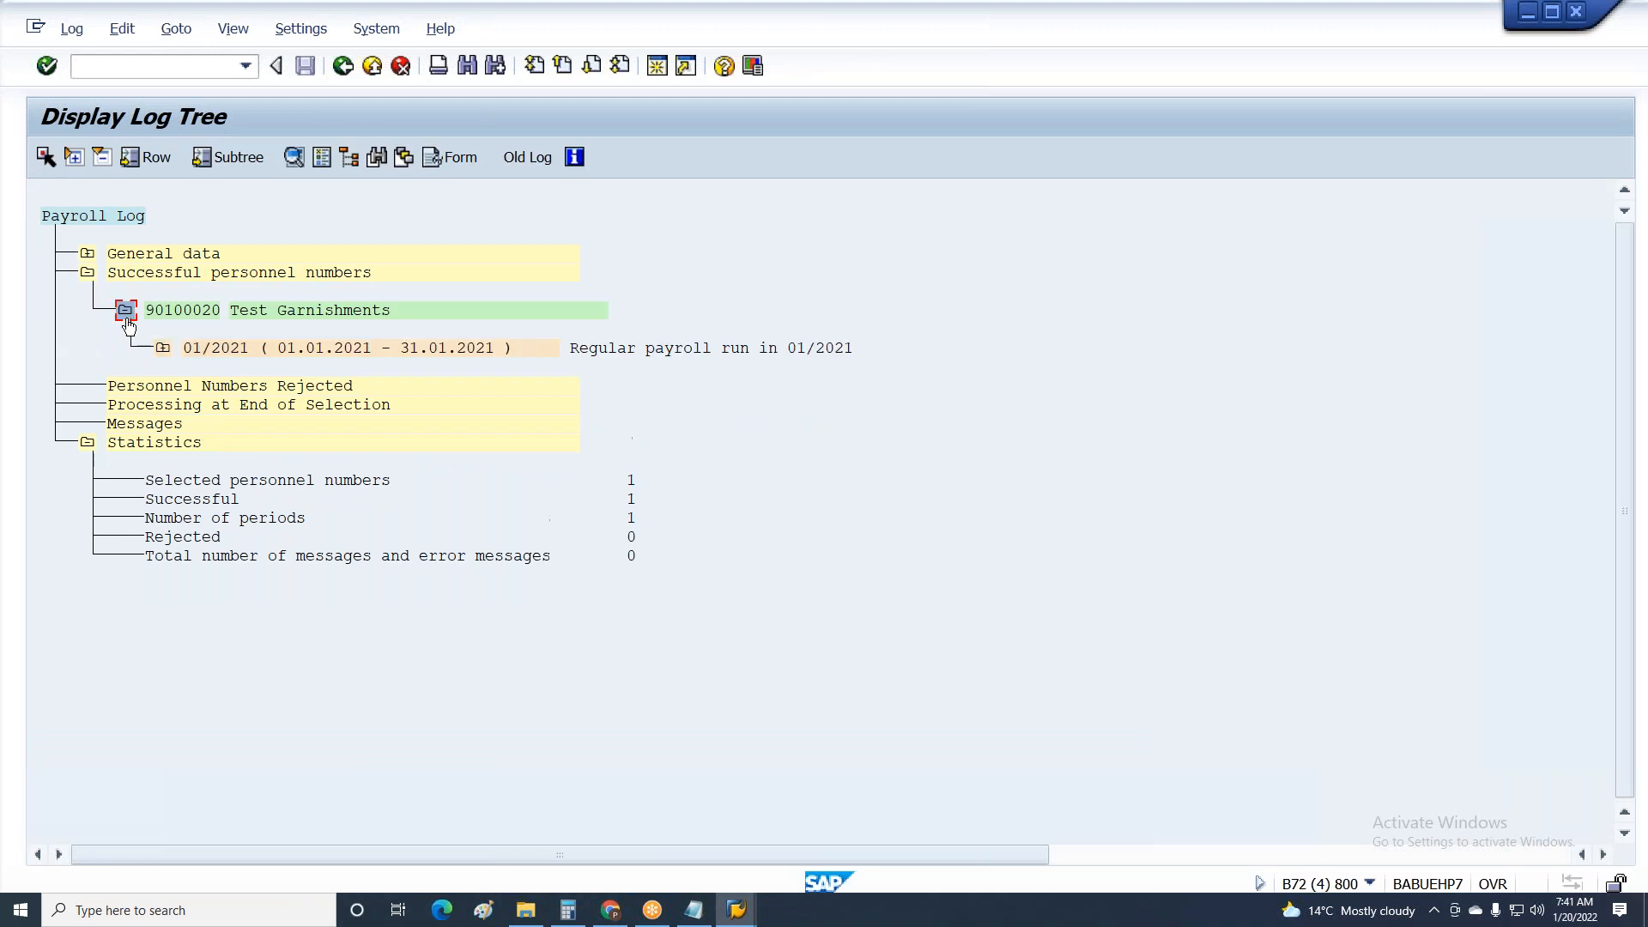
{"action": "left_click", "coordinate": [163, 349]}
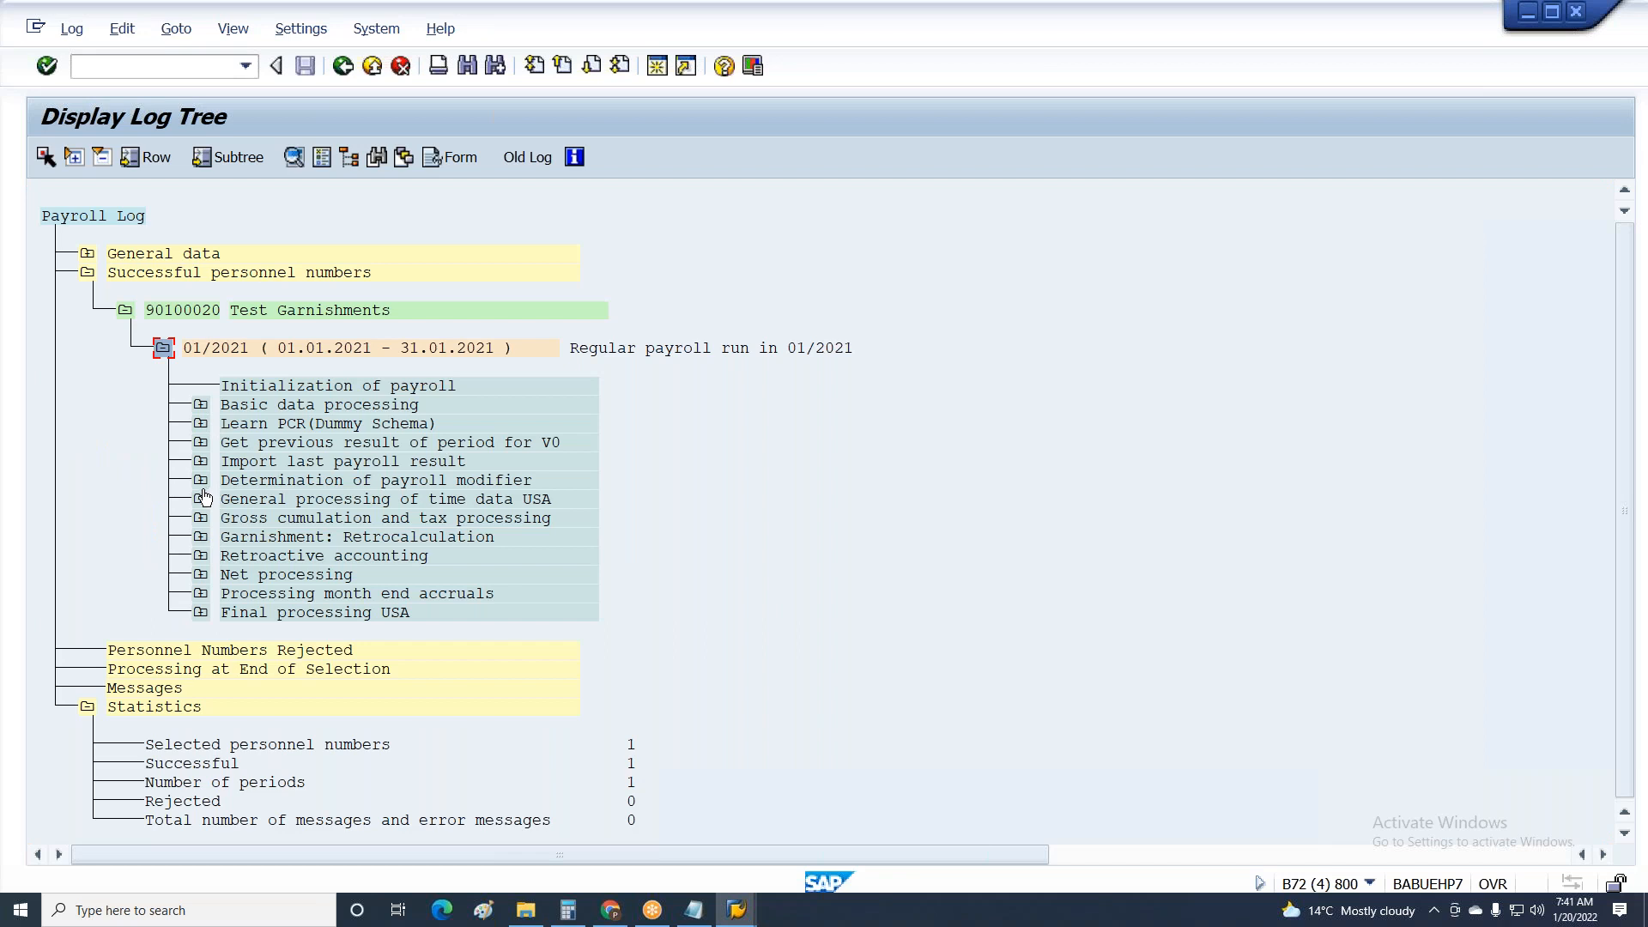
{"action": "left_click", "coordinate": [204, 496]}
{"action": "left_click", "coordinate": [239, 555]}
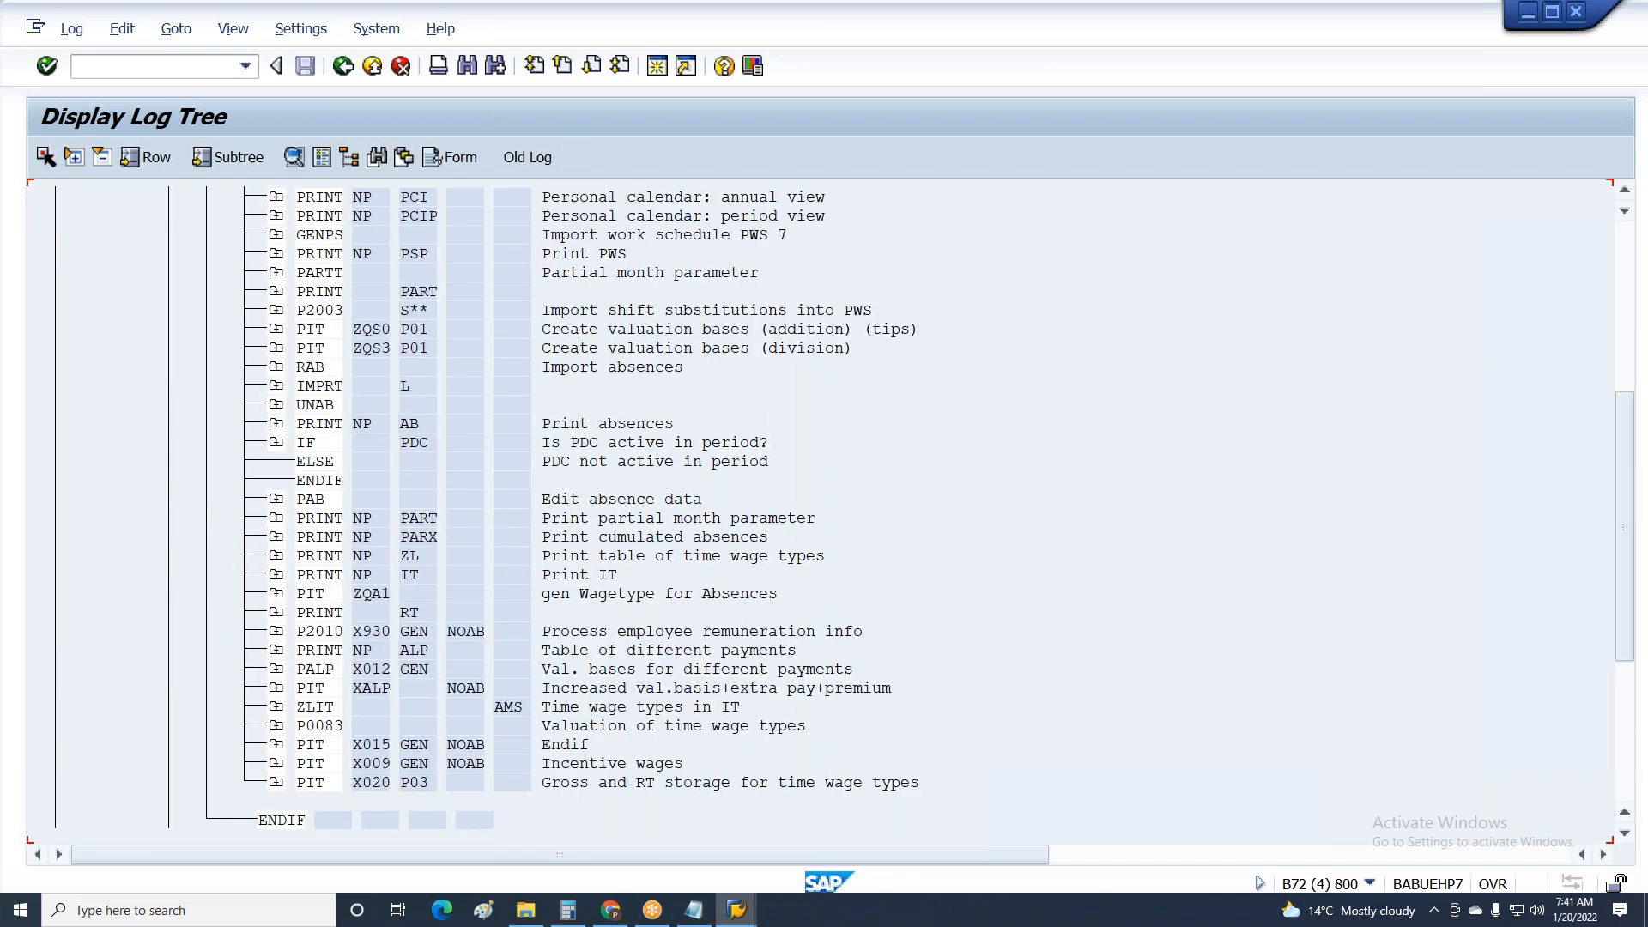
Open table AB from the Print absences output, examine the absence hours and calendar days, and return to the log tree.
{"action": "left_click", "coordinate": [275, 424]}
{"action": "left_click", "coordinate": [315, 461]}
{"action": "left_click", "coordinate": [411, 498]}
{"action": "double_click", "coordinate": [410, 498]}
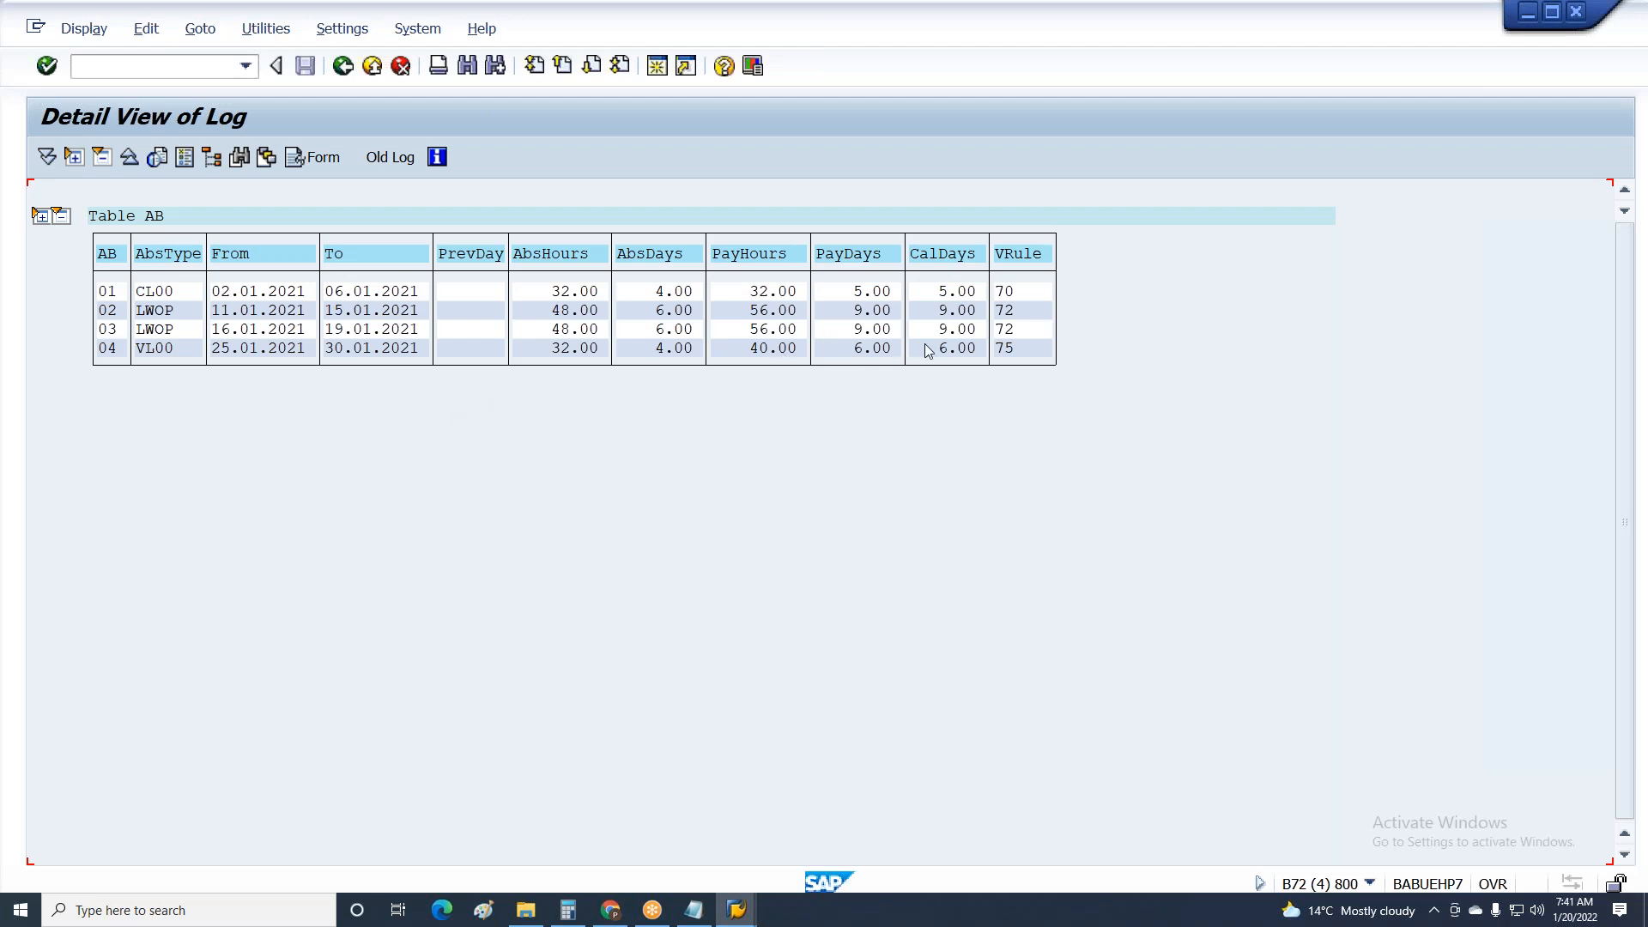
{"action": "left_click", "coordinate": [950, 348]}
{"action": "left_click", "coordinate": [573, 291]}
{"action": "left_click", "coordinate": [573, 328]}
{"action": "key", "text": "F3"}
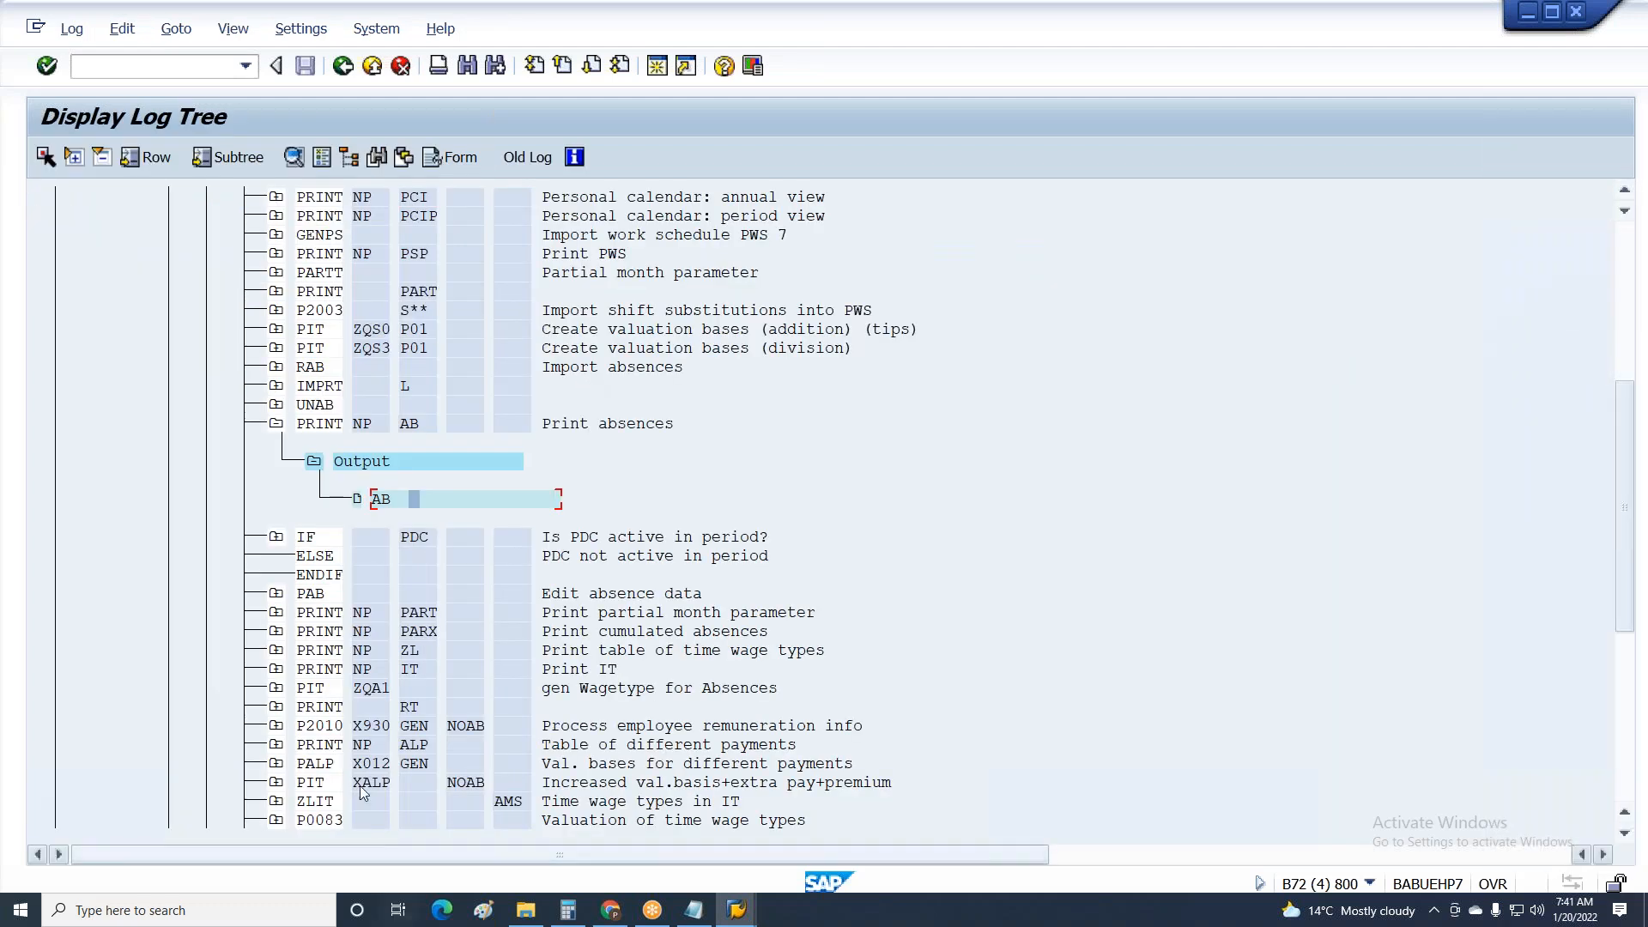
Expand the PIT ZQA1 entry in the log and open table RT from the PRINT RT output that follows it.
{"action": "scroll", "coordinate": [343, 687], "scroll_direction": "down", "scroll_amount": 2}
{"action": "left_click", "coordinate": [309, 555]}
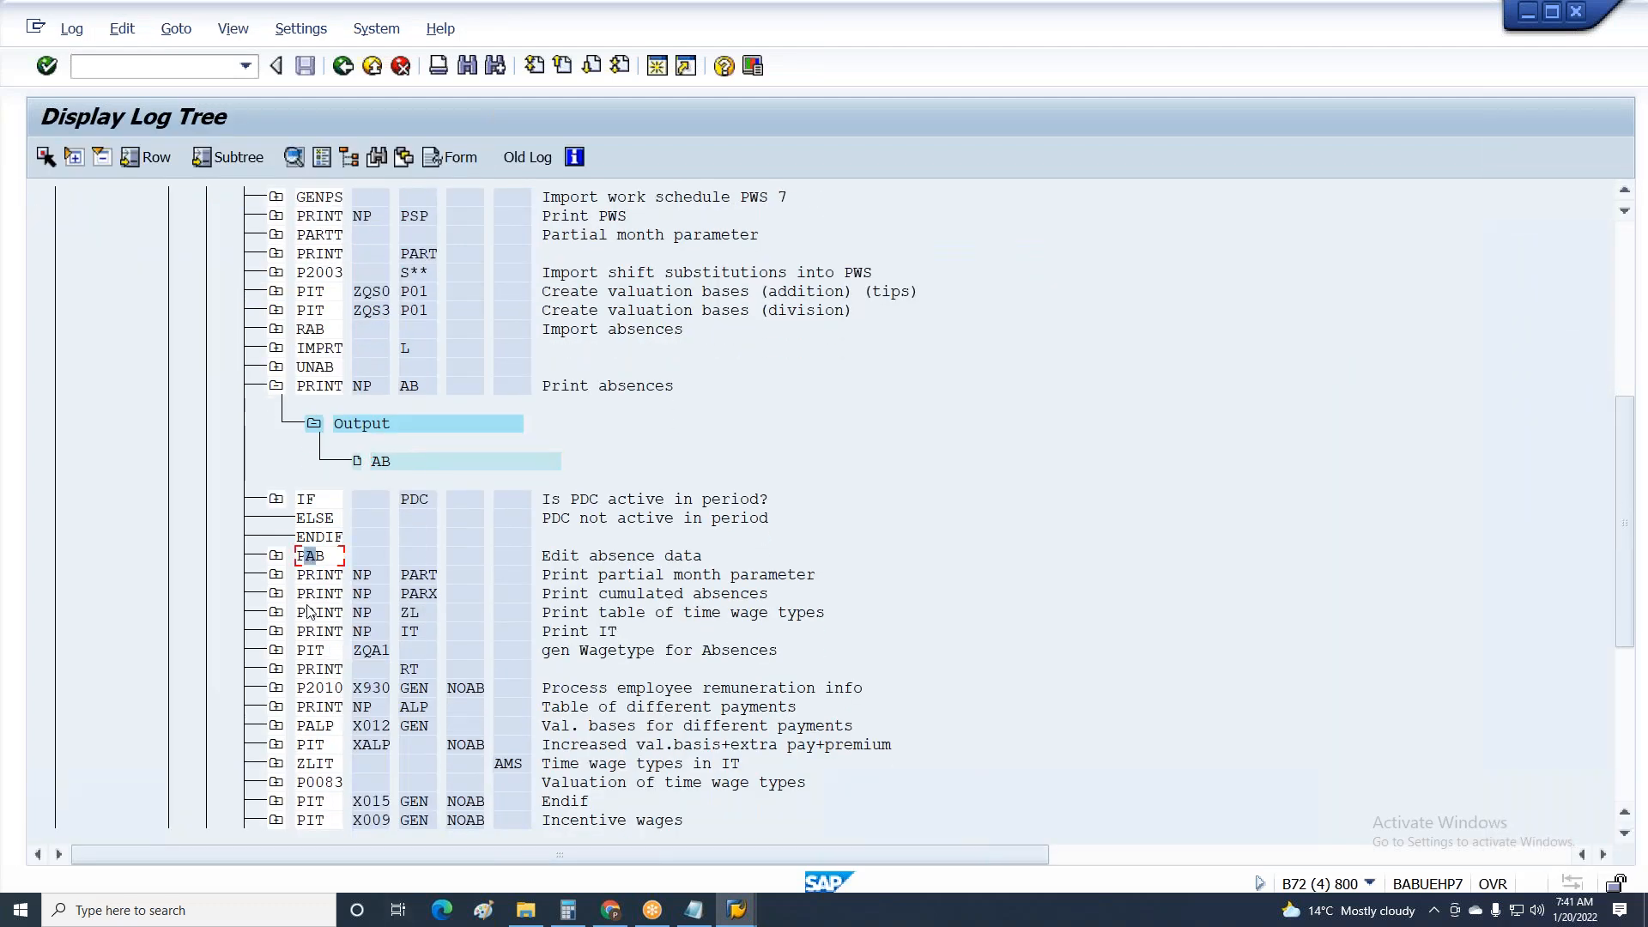
{"action": "left_click", "coordinate": [409, 594]}
{"action": "left_click", "coordinate": [276, 652]}
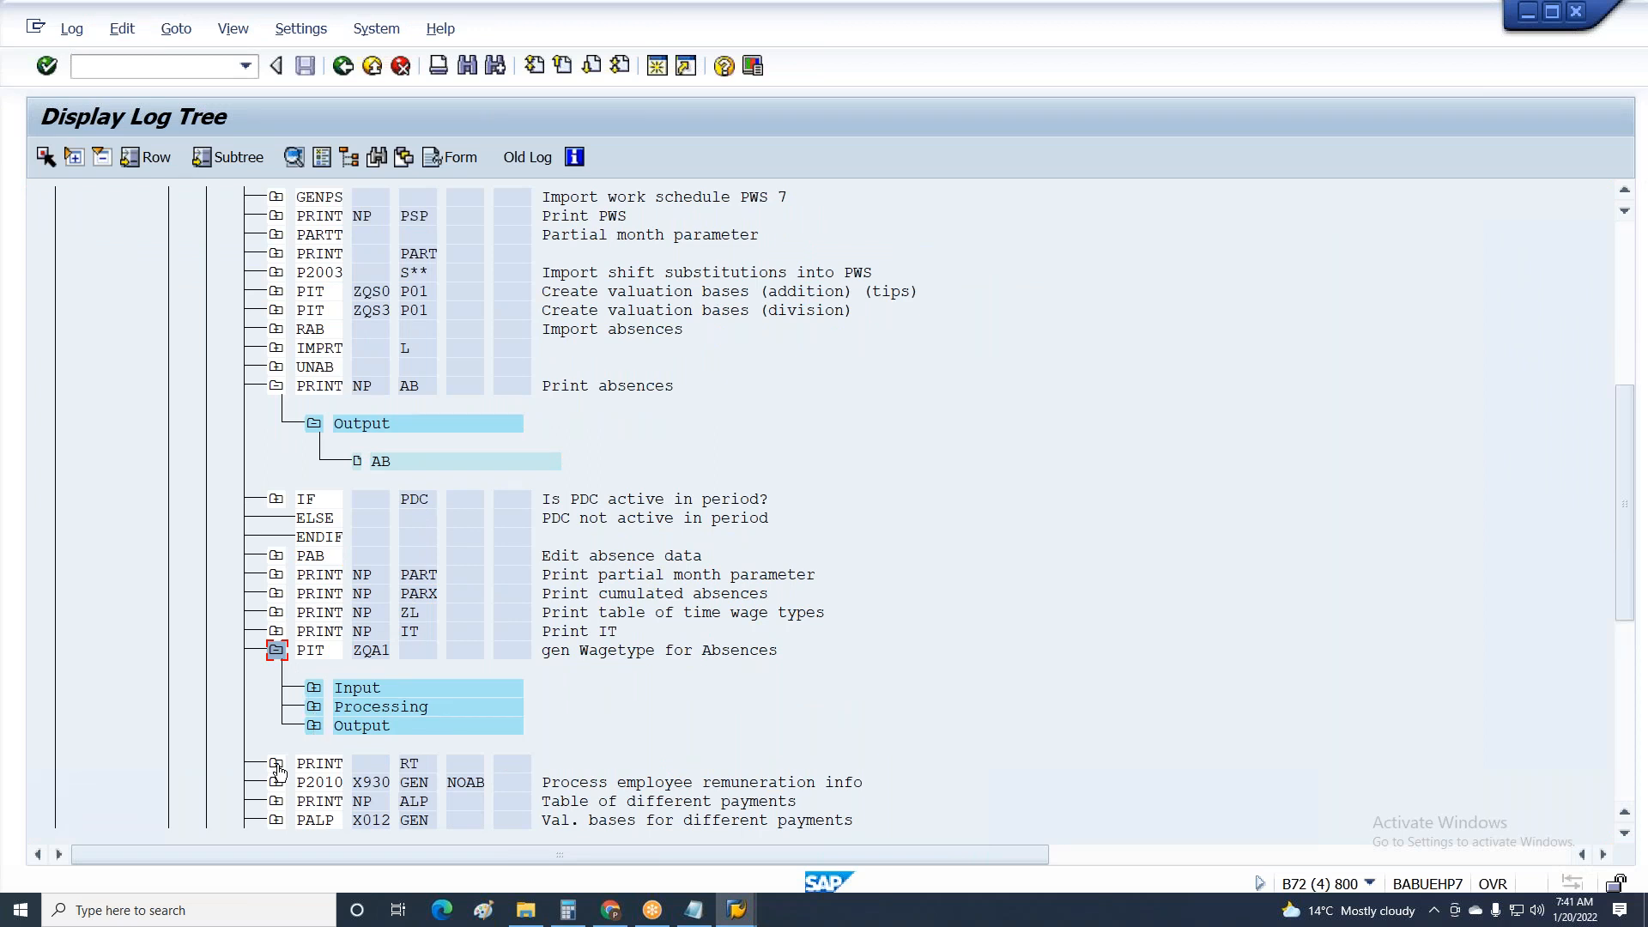
{"action": "left_click", "coordinate": [276, 763]}
{"action": "left_click", "coordinate": [315, 784]}
{"action": "left_click", "coordinate": [424, 783]}
{"action": "double_click", "coordinate": [428, 786]}
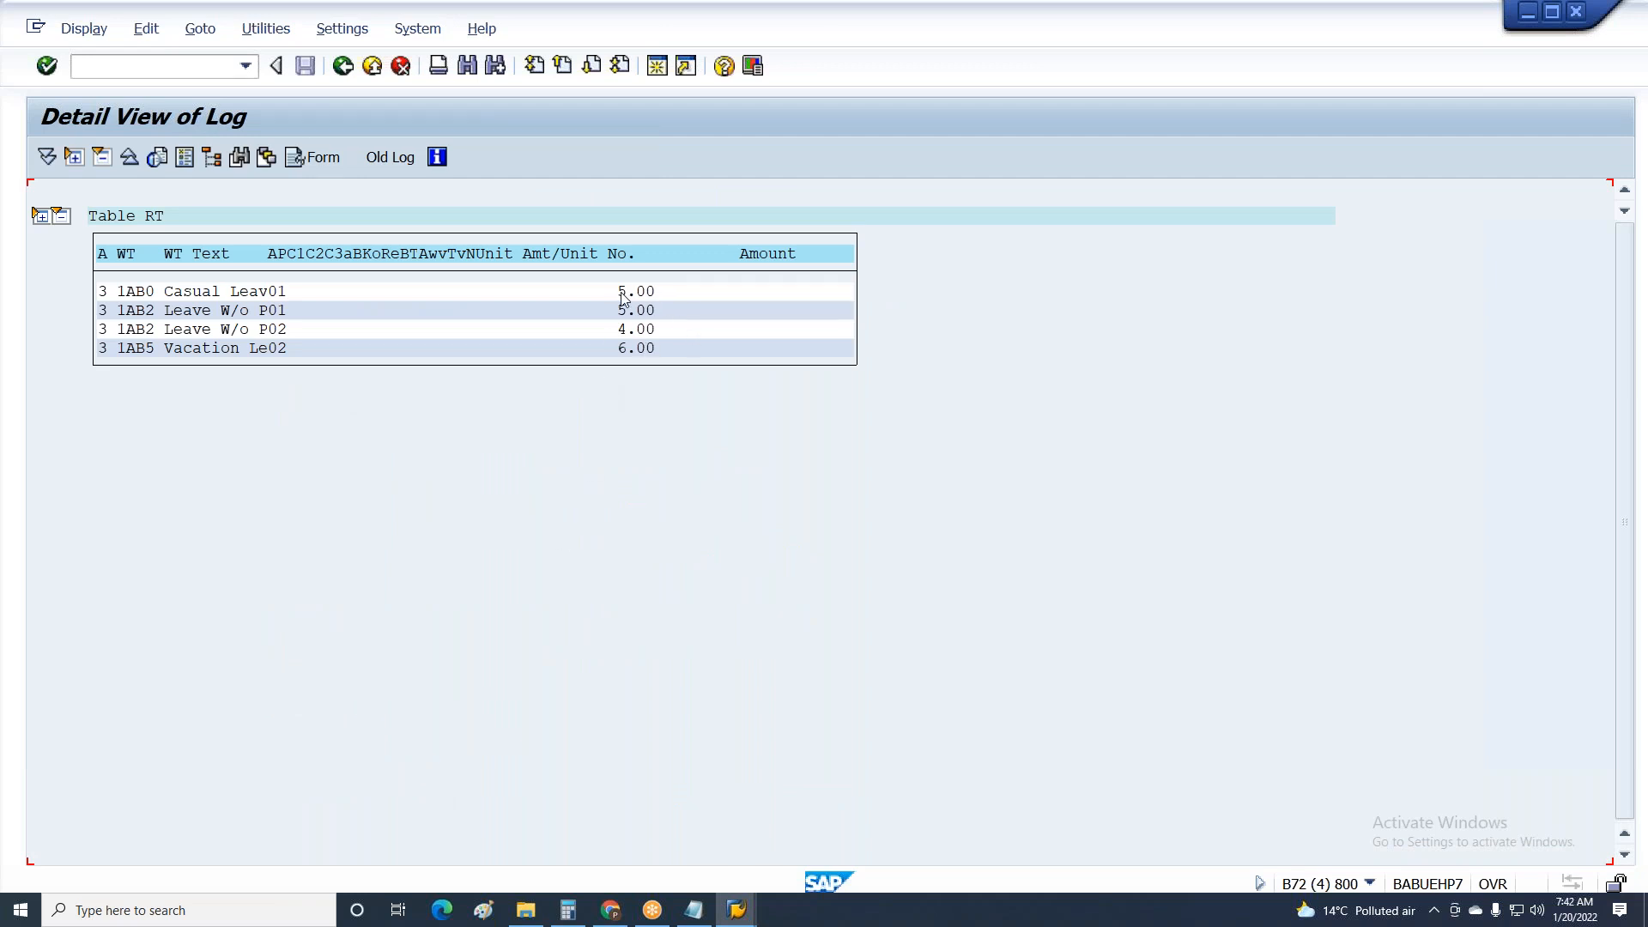
Check the number of days for absence wage types 1AB0, 1AB2 and 1AB5 in table RT and return to the log tree.
{"action": "left_click", "coordinate": [622, 330]}
{"action": "left_click", "coordinate": [624, 311]}
{"action": "left_click", "coordinate": [627, 350]}
{"action": "left_click", "coordinate": [620, 292]}
{"action": "left_click", "coordinate": [141, 295]}
{"action": "left_click", "coordinate": [141, 332]}
{"action": "left_click", "coordinate": [624, 328]}
{"action": "key", "text": "F3"}
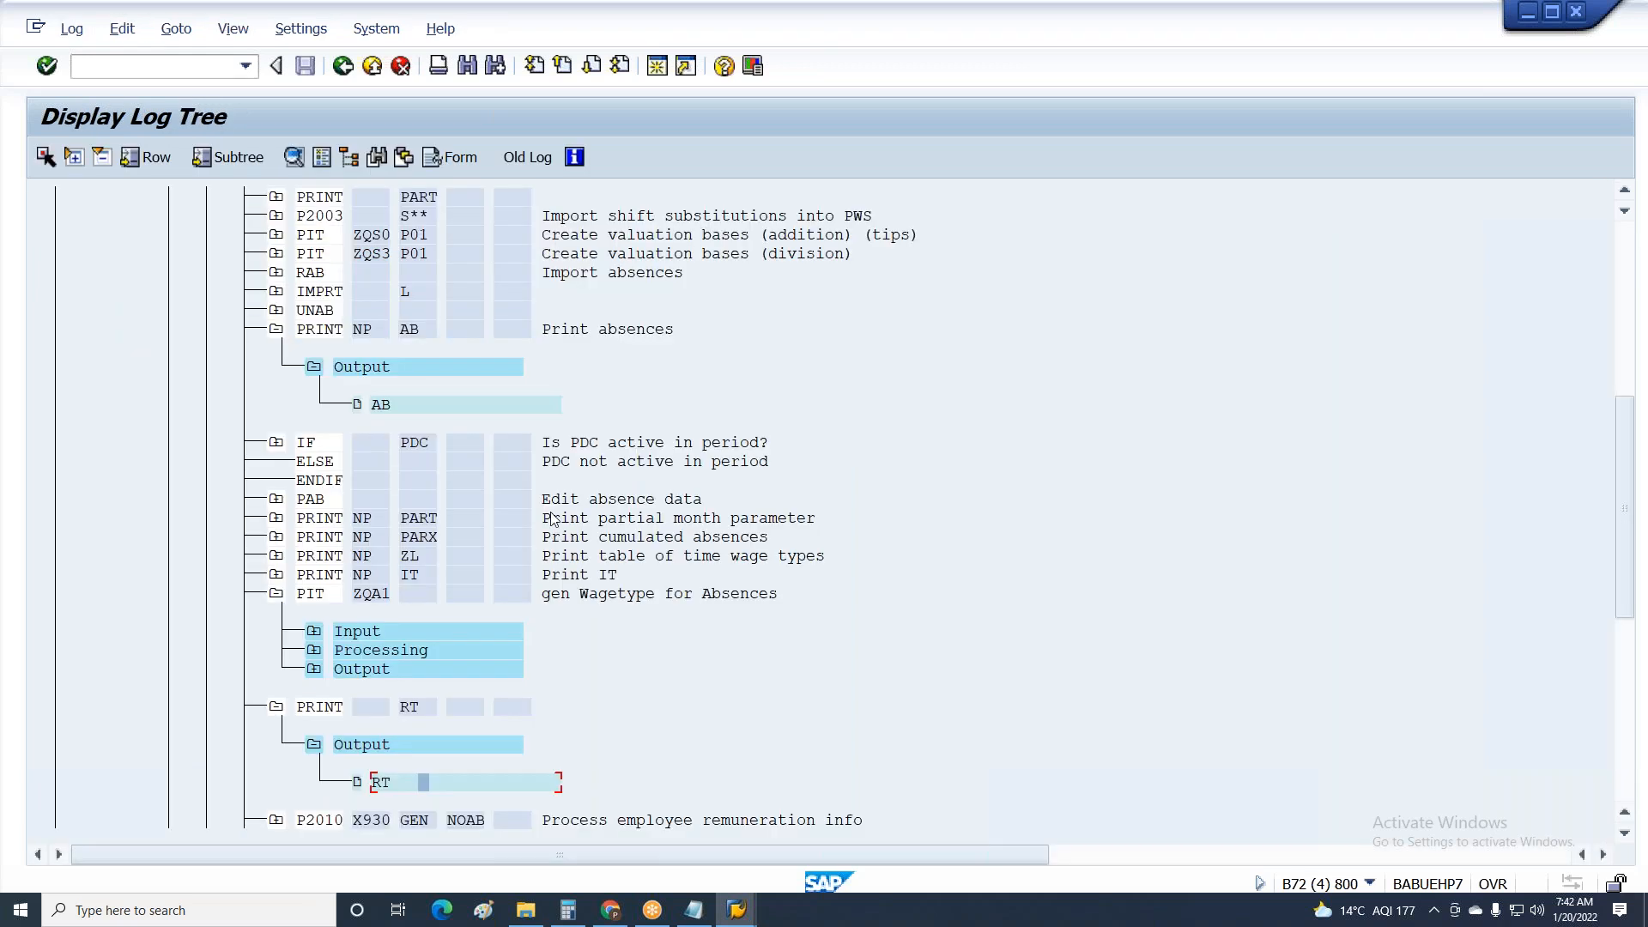
Look over the remaining time data entries in the log and exit the log display to the payroll driver selection.
{"action": "scroll", "coordinate": [414, 637], "scroll_direction": "down", "scroll_amount": 3}
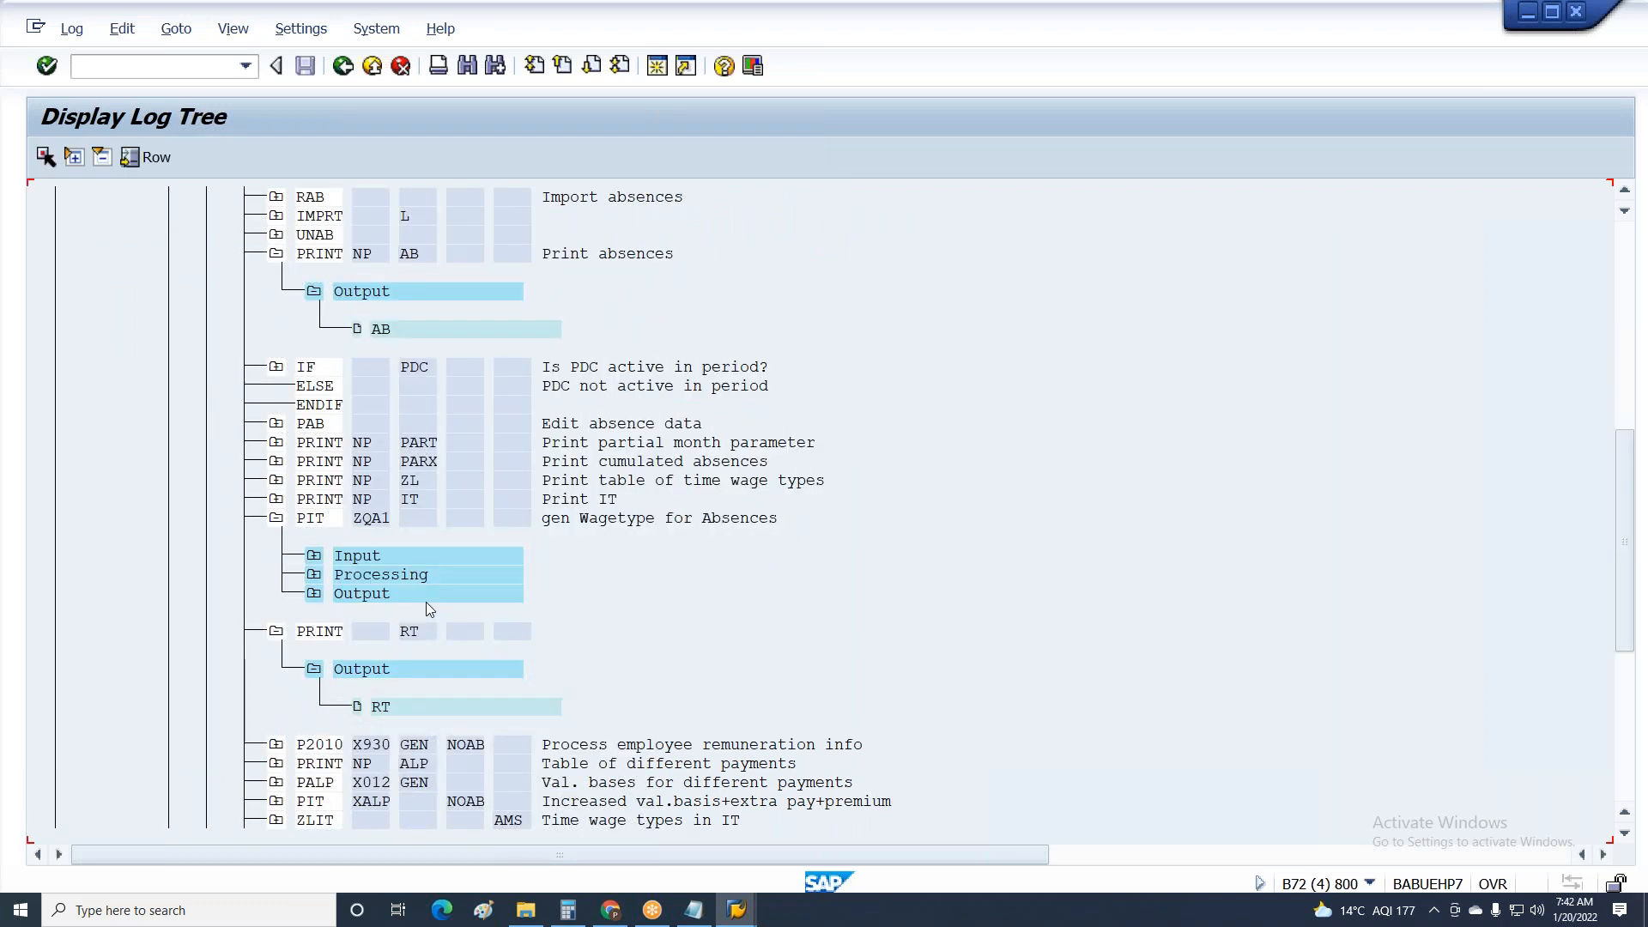
{"action": "scroll", "coordinate": [441, 564], "scroll_direction": "down", "scroll_amount": 3}
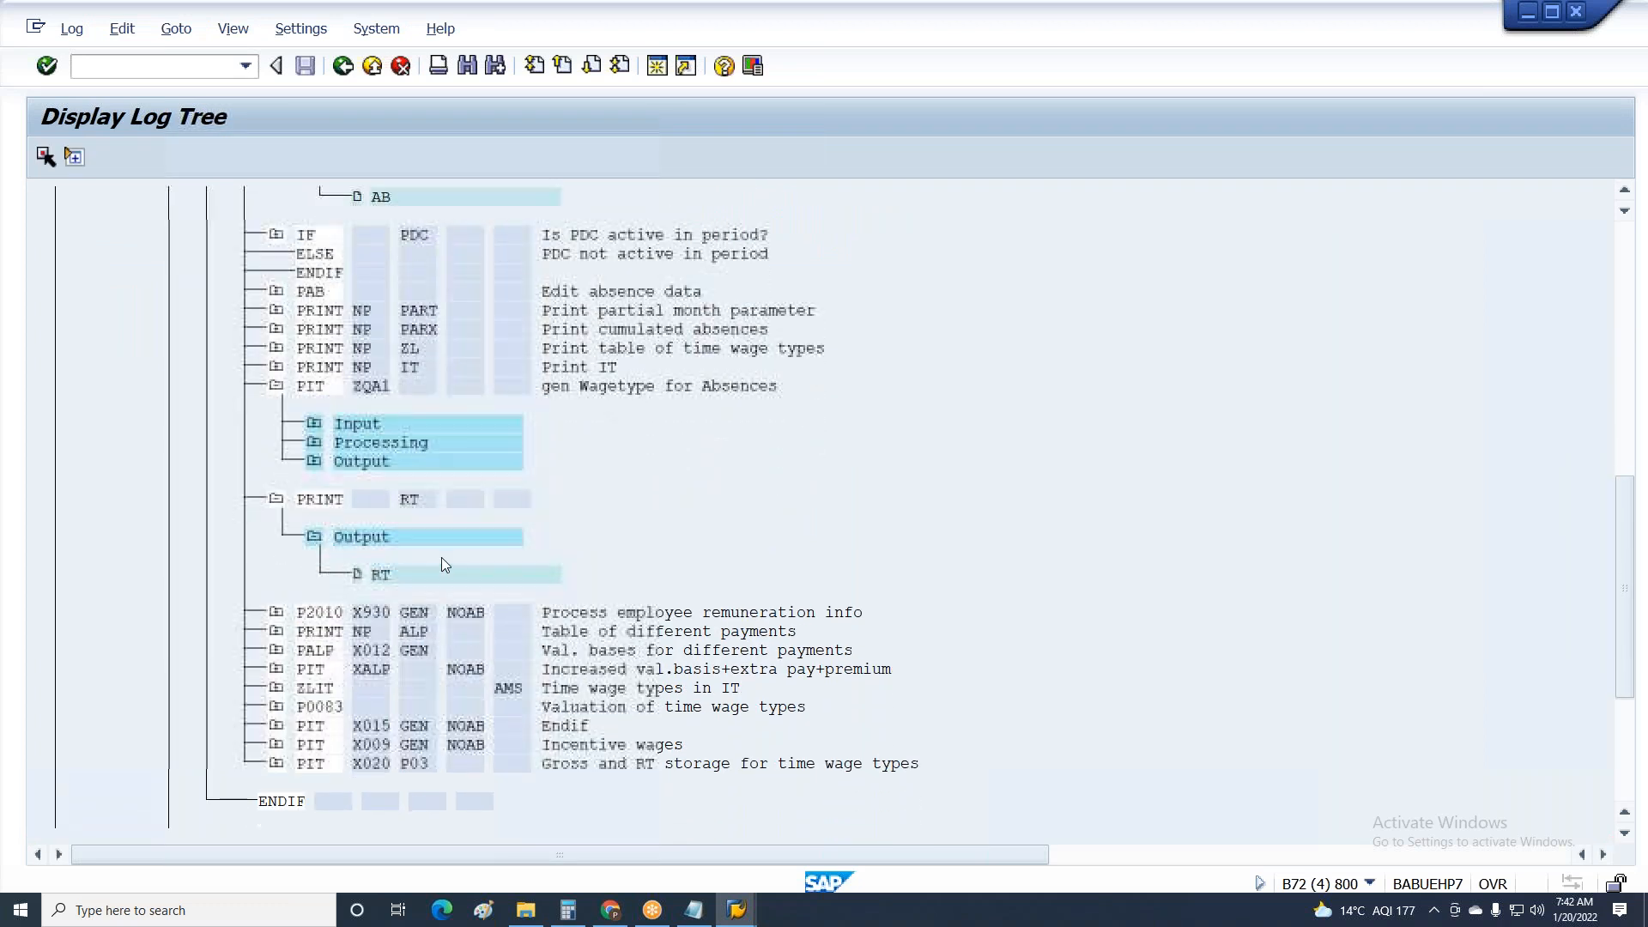
{"action": "left_click", "coordinate": [441, 556]}
{"action": "scroll", "coordinate": [441, 556], "scroll_direction": "down", "scroll_amount": 2}
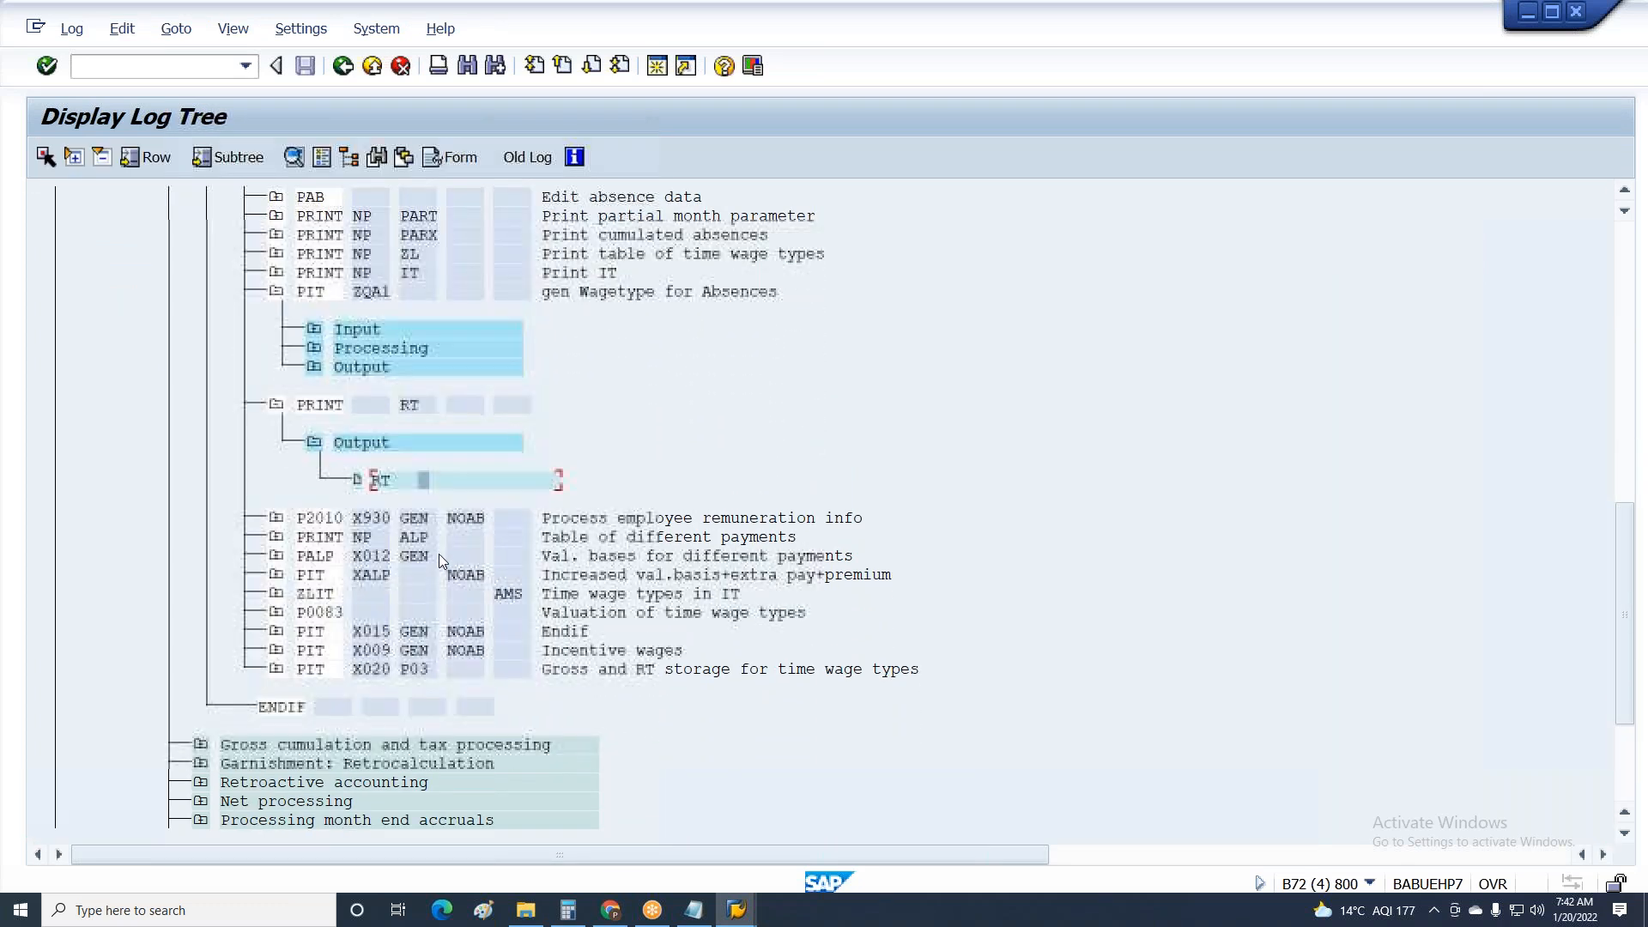
{"action": "key", "text": "F3"}
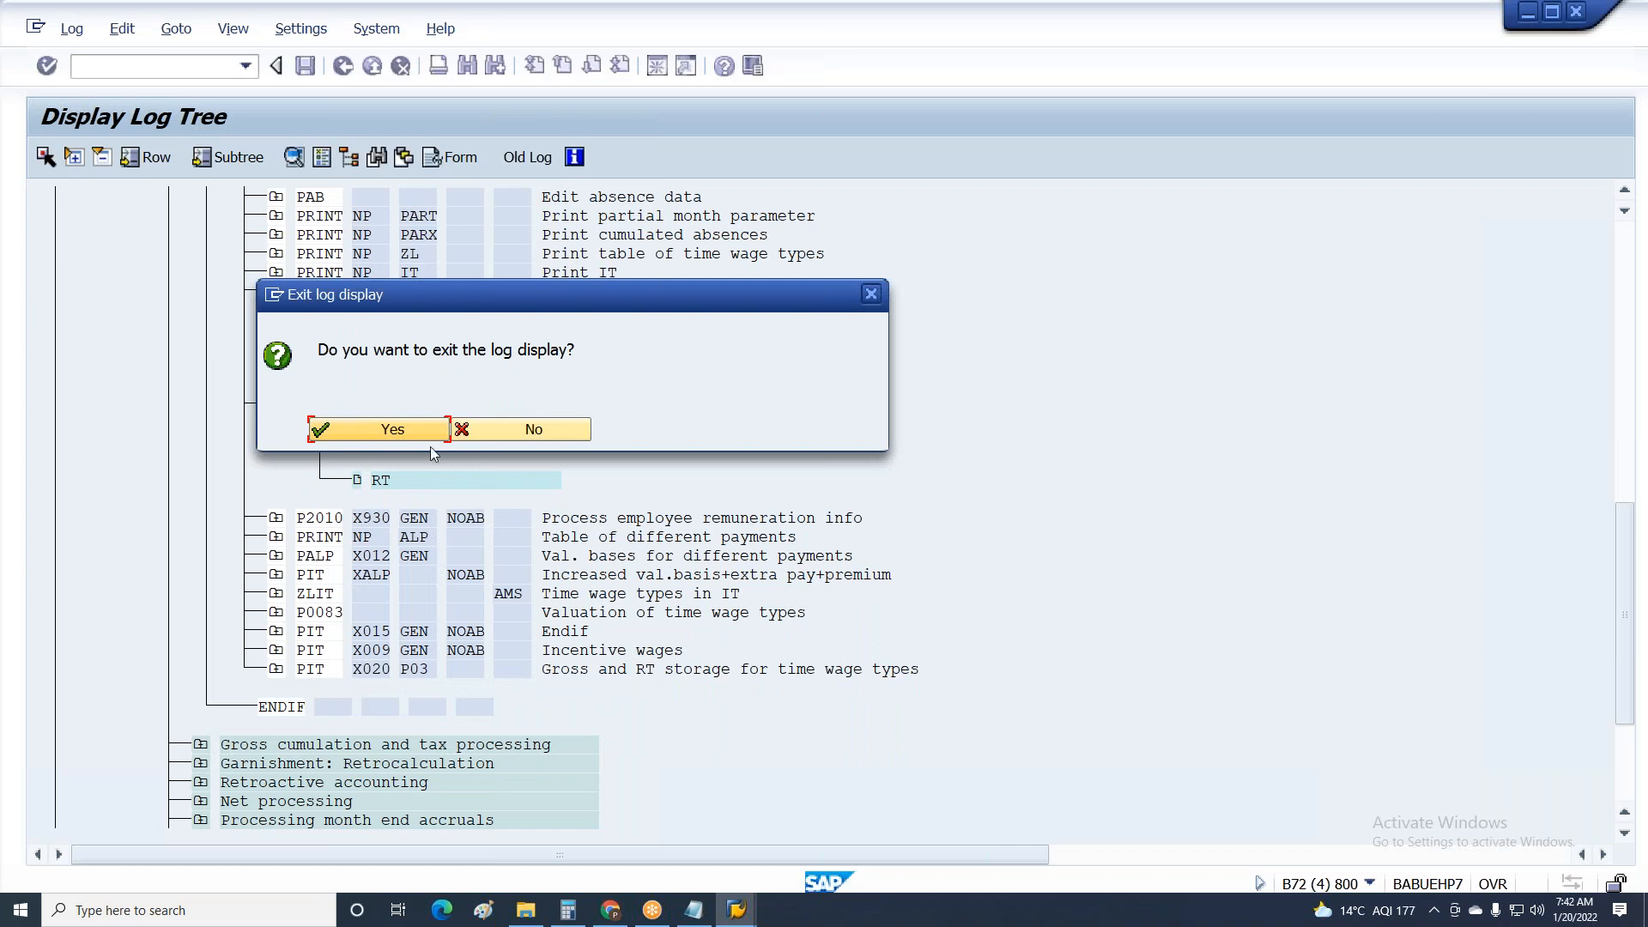
{"action": "left_click", "coordinate": [409, 429]}
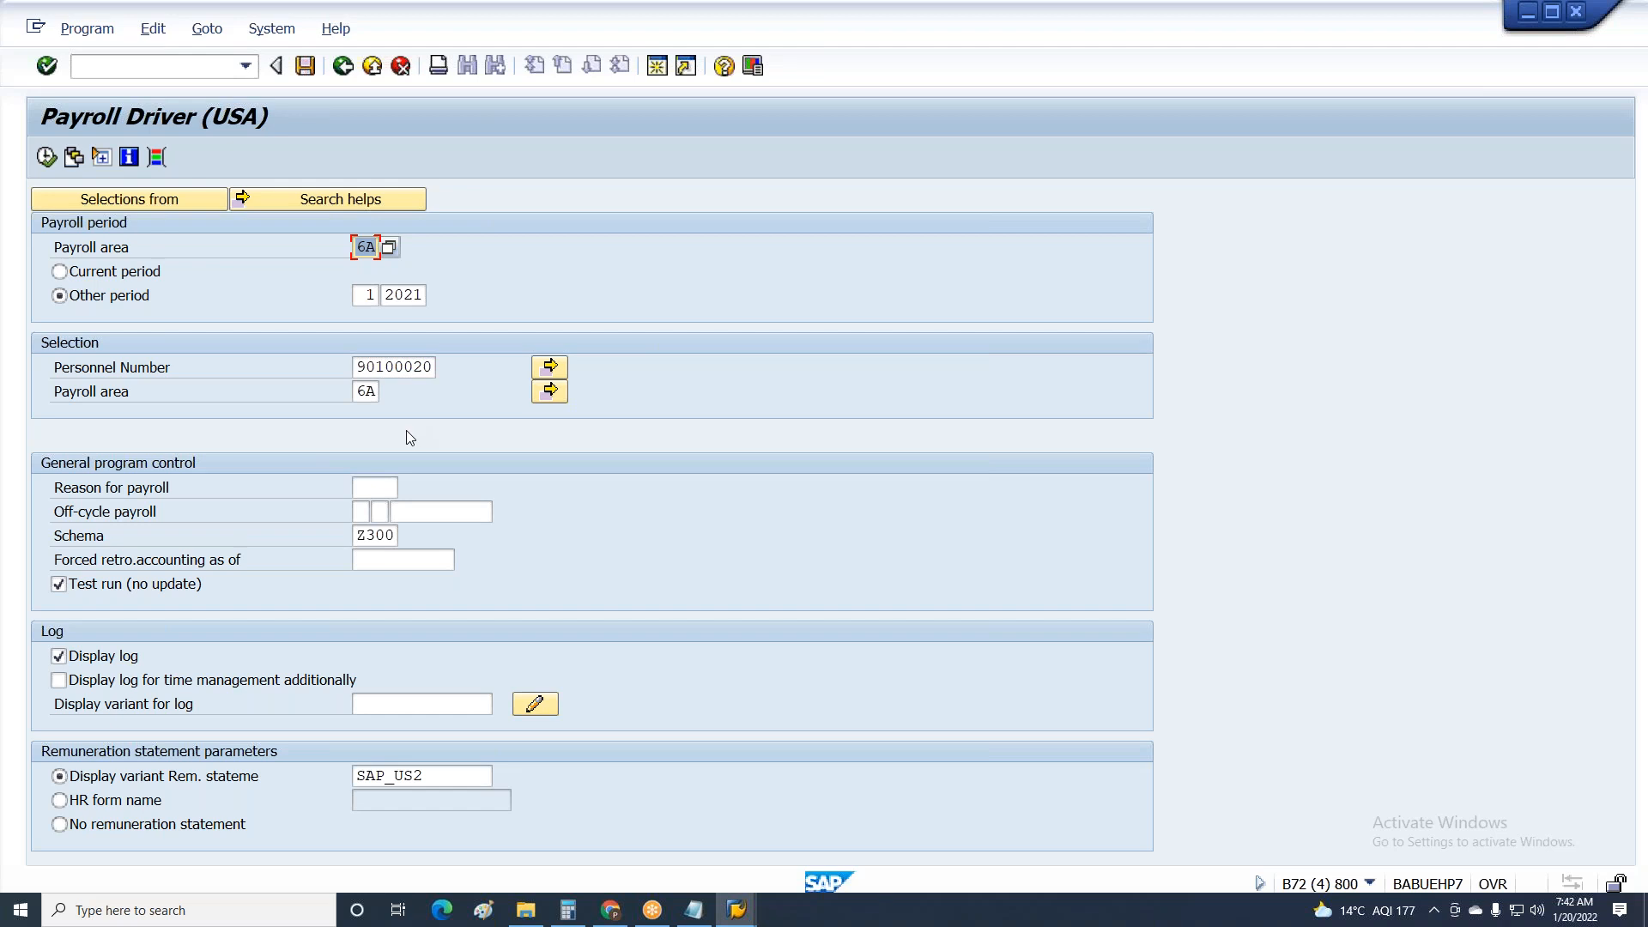
Switch to the schema editing session, go back from ZDMY to Z300 and open subschema Z3T0.
{"action": "left_click", "coordinate": [736, 910]}
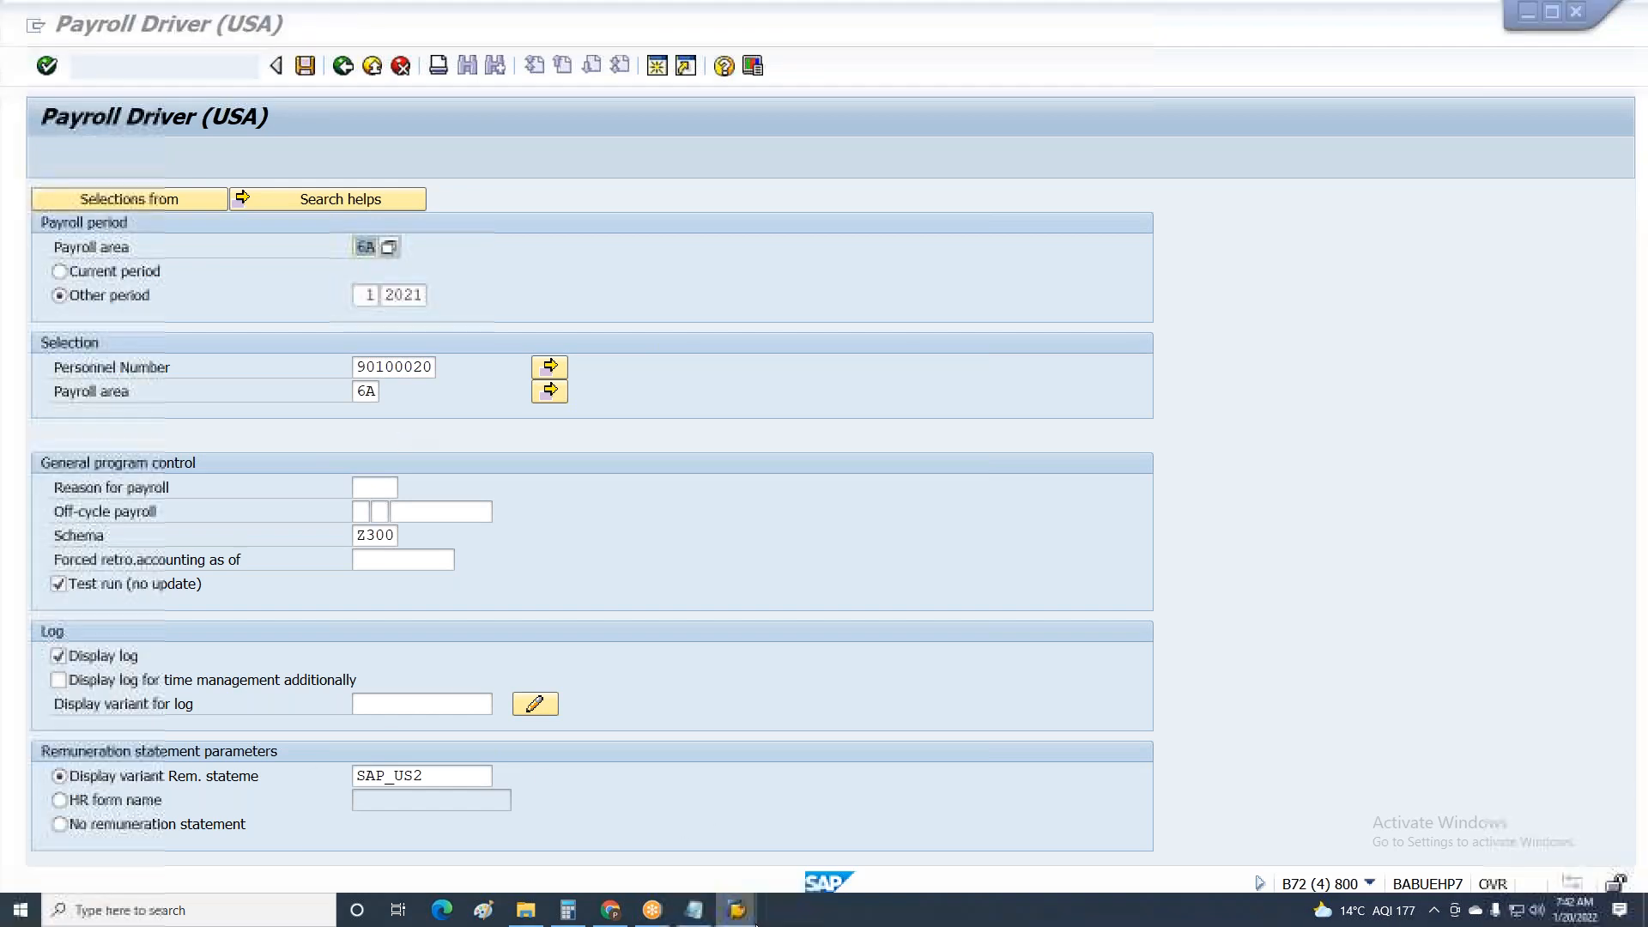
{"action": "mouse_move", "coordinate": [566, 841]}
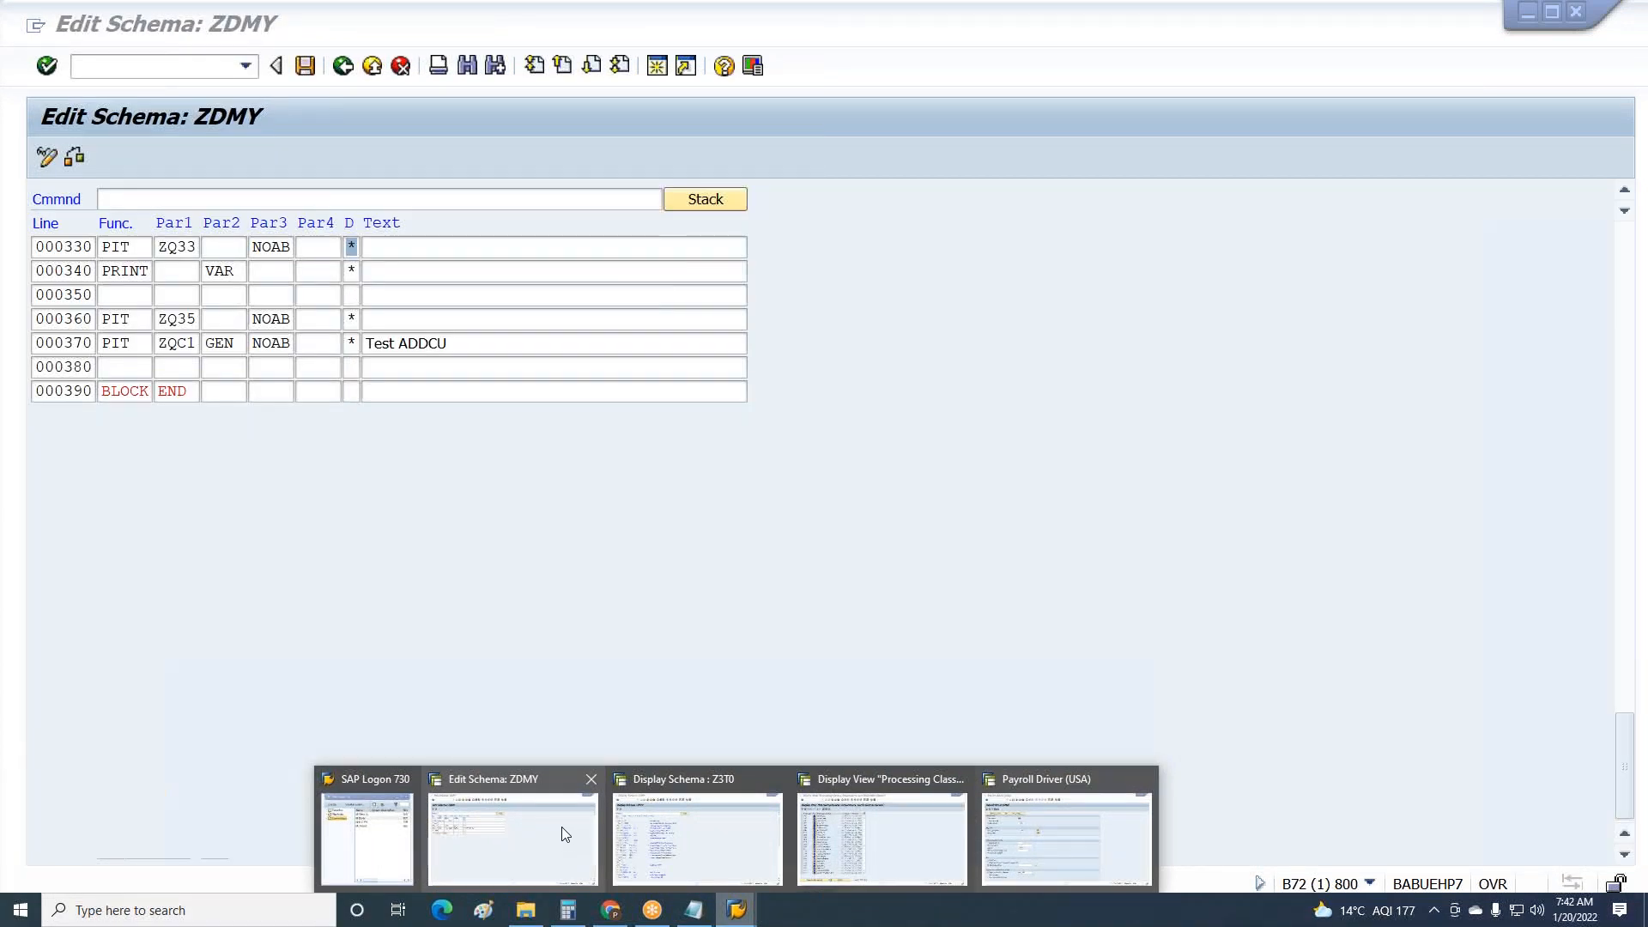
{"action": "left_click", "coordinate": [564, 835]}
{"action": "scroll", "coordinate": [575, 554], "scroll_direction": "up", "scroll_amount": 2}
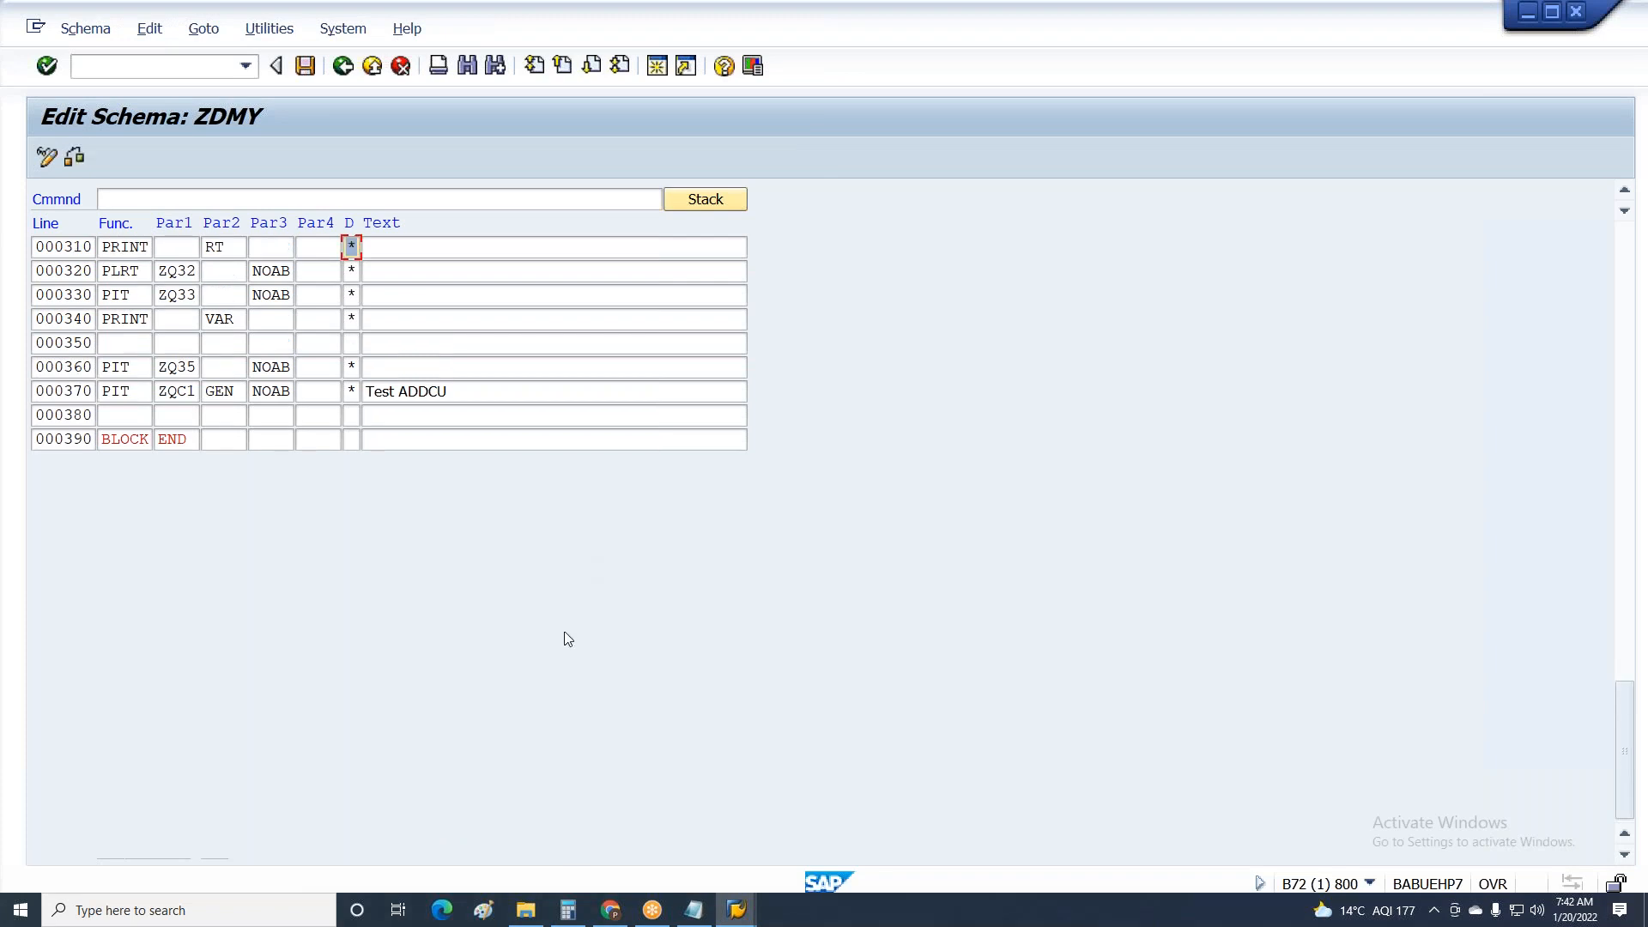
{"action": "left_click", "coordinate": [1352, 77]}
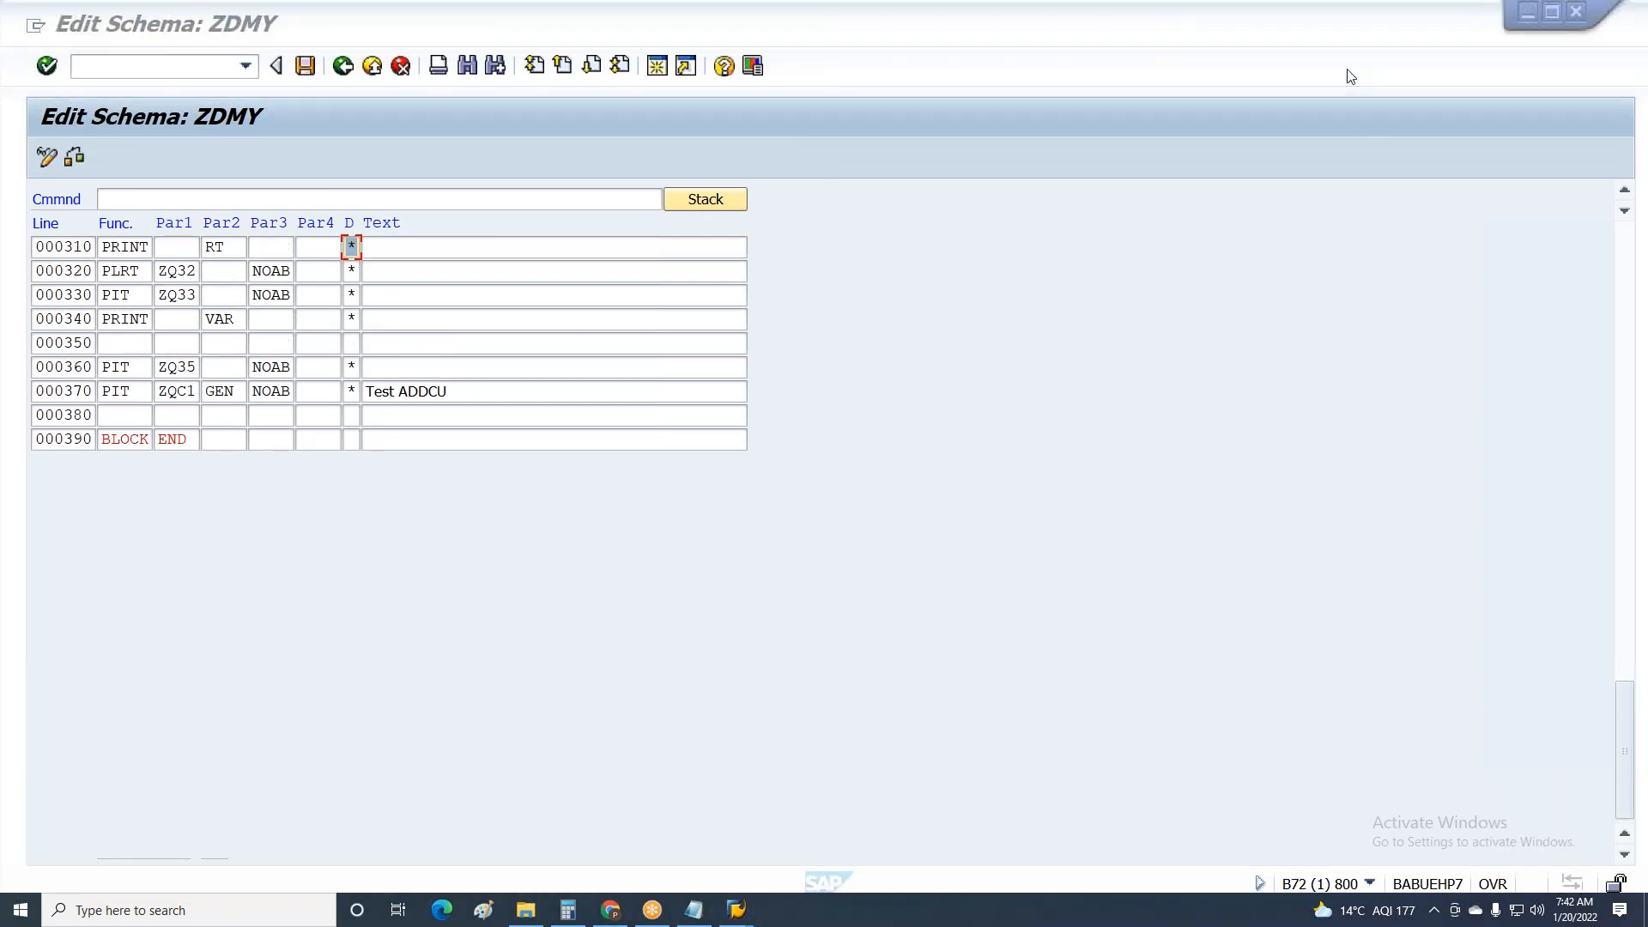
{"action": "left_click", "coordinate": [734, 912]}
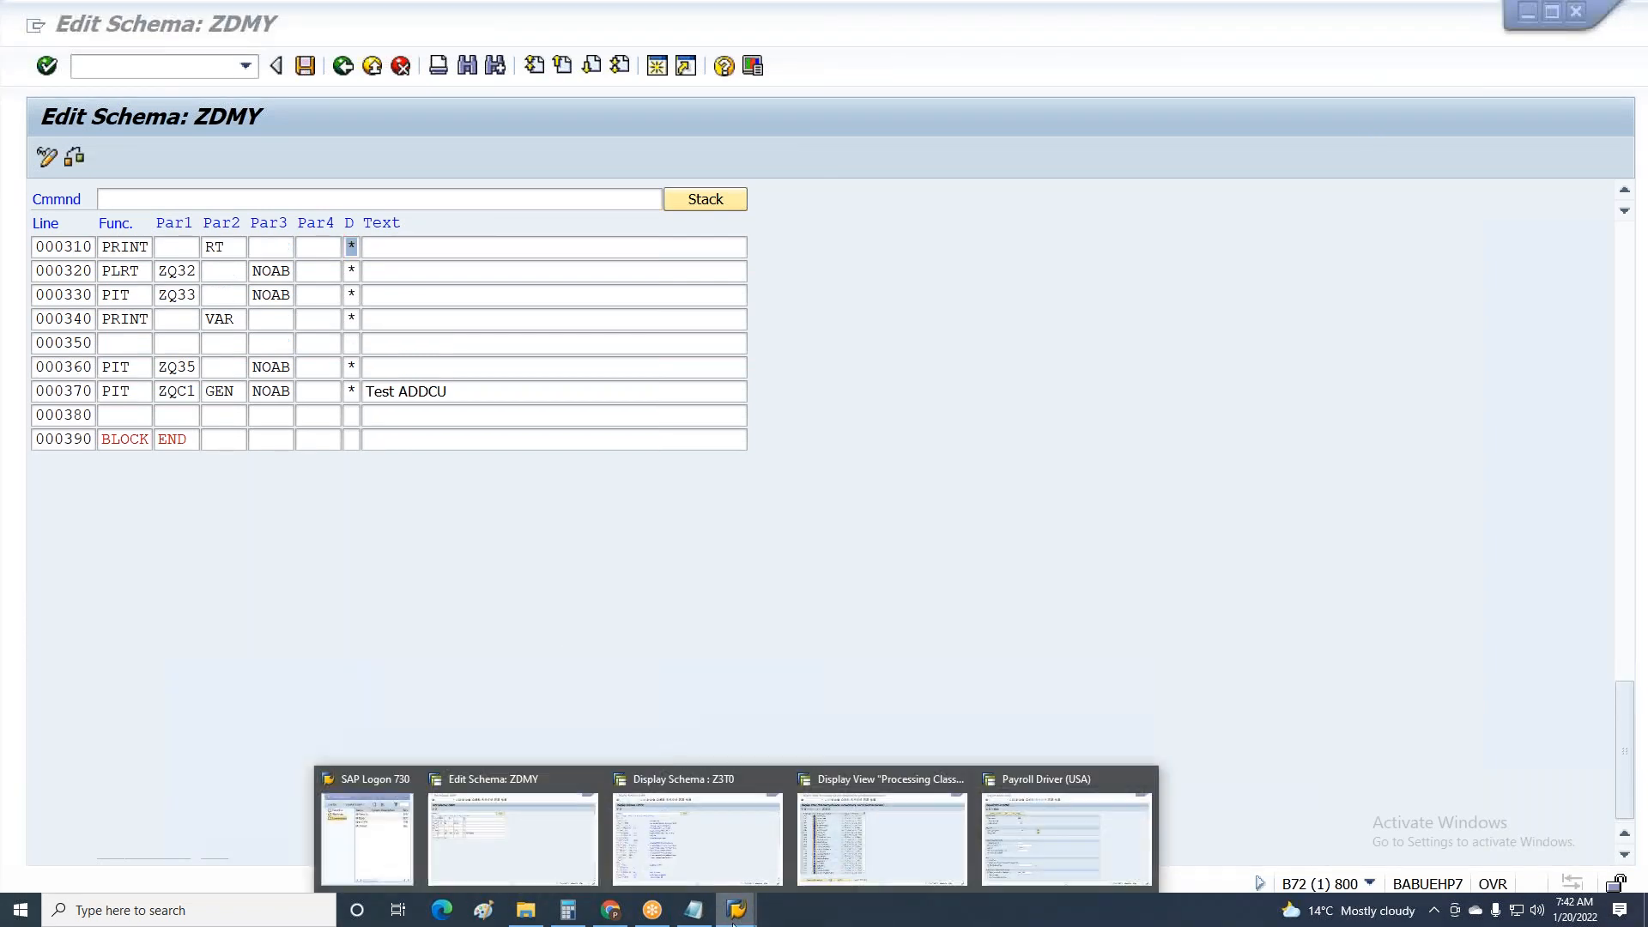
{"action": "left_click", "coordinate": [581, 794]}
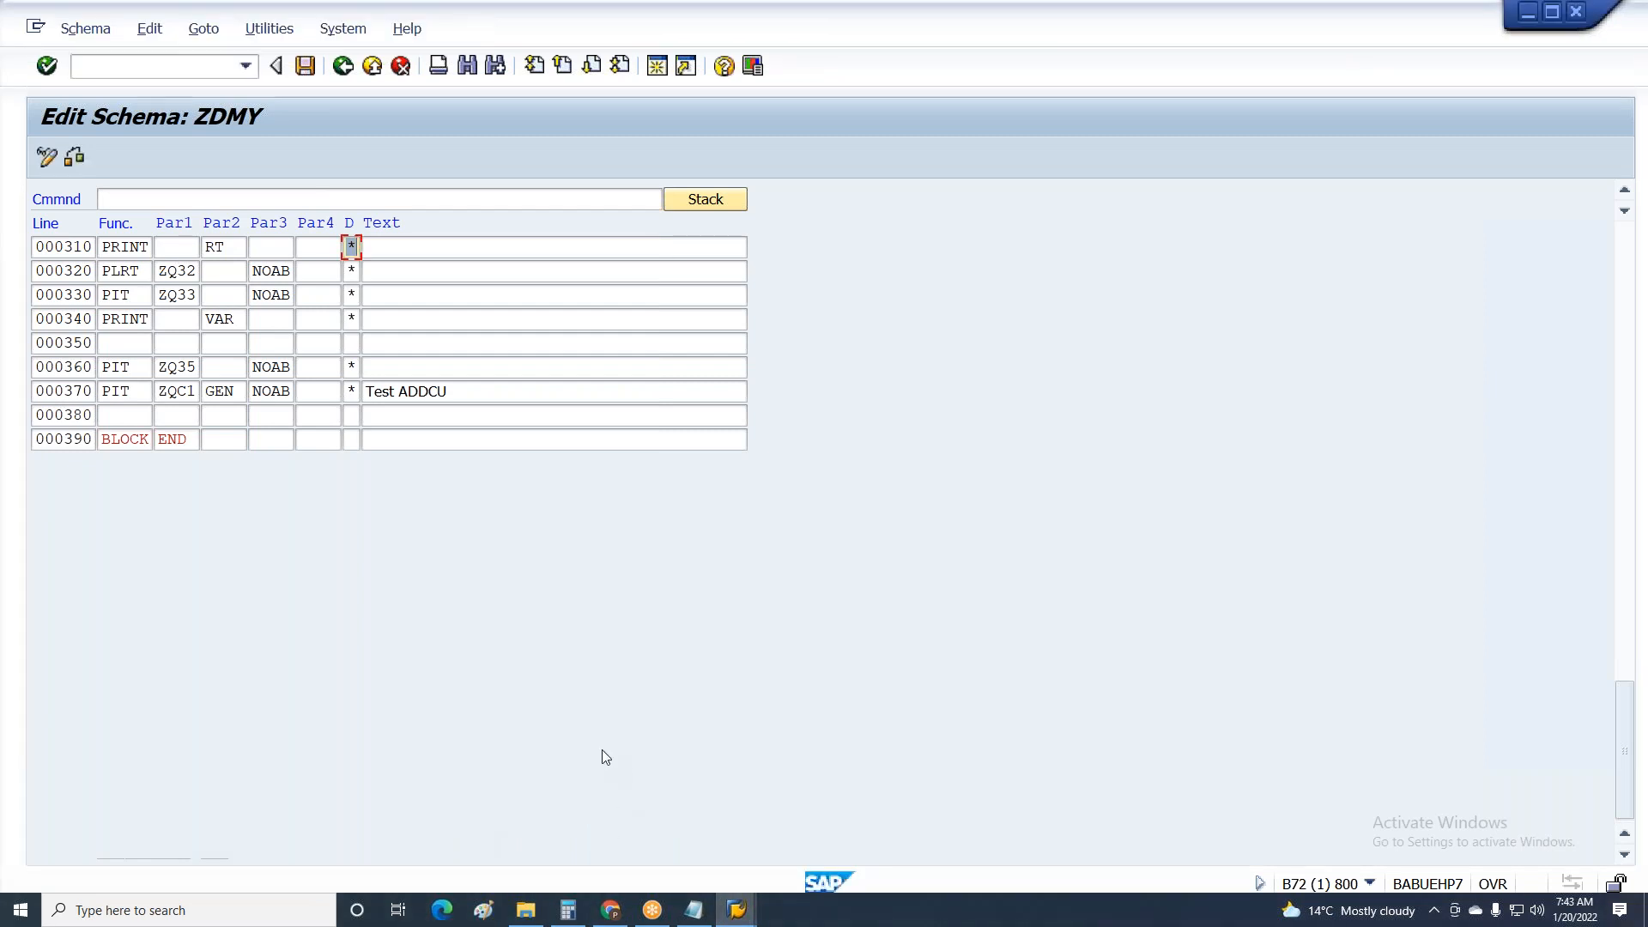
{"action": "key", "text": "F3"}
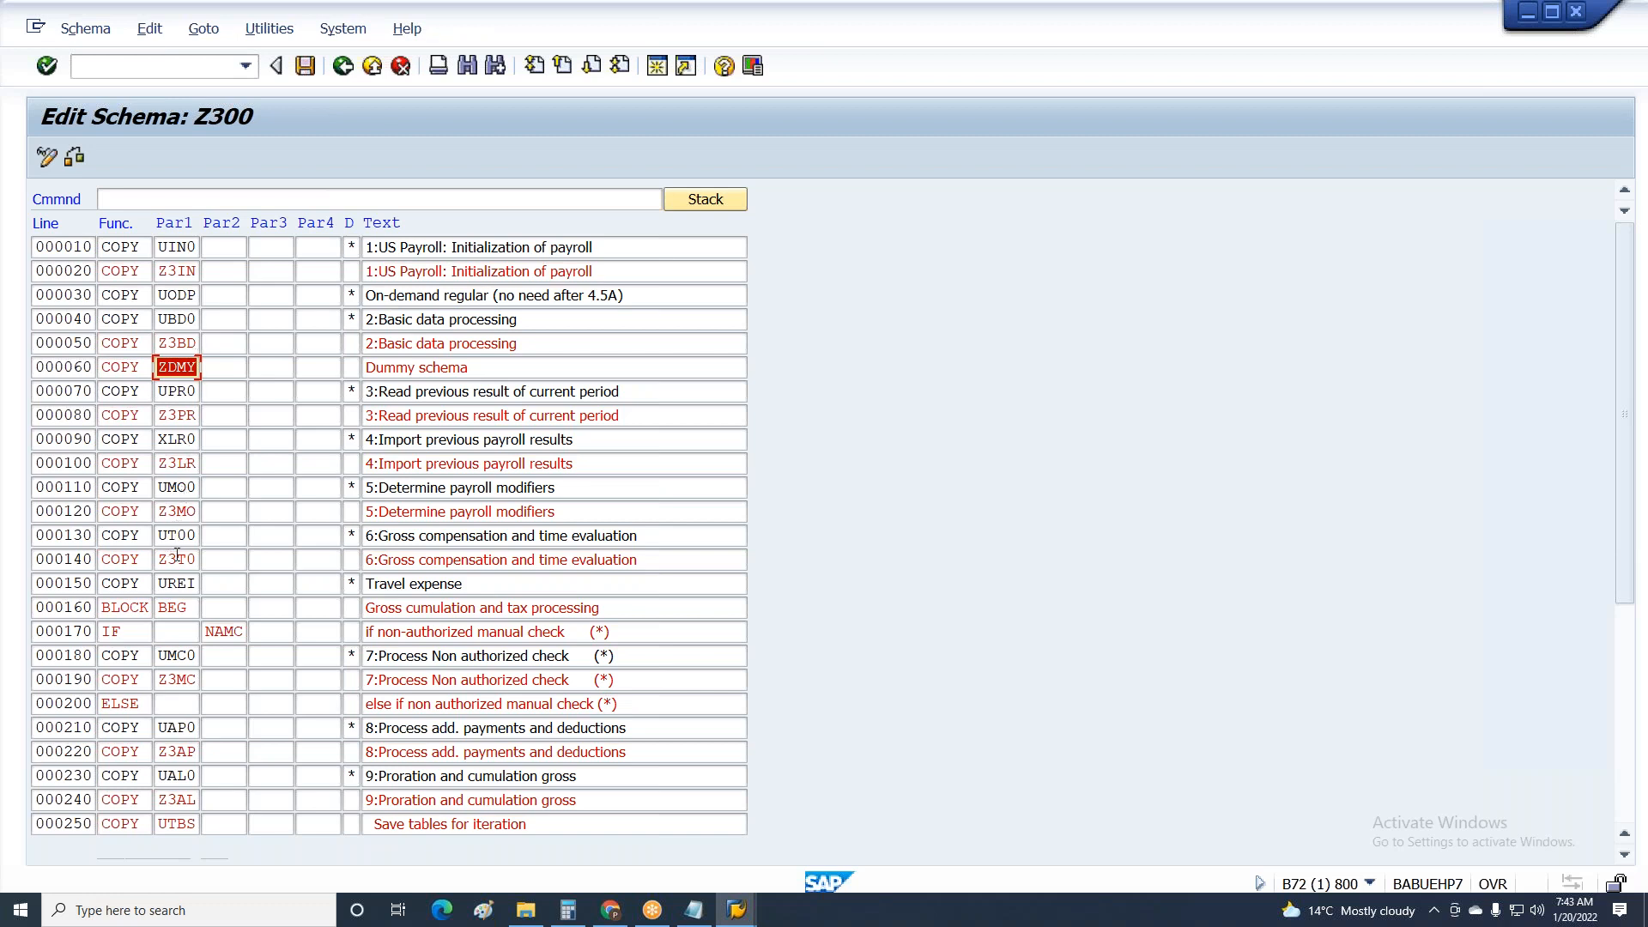
{"action": "scroll", "coordinate": [168, 584], "scroll_direction": "down", "scroll_amount": 2}
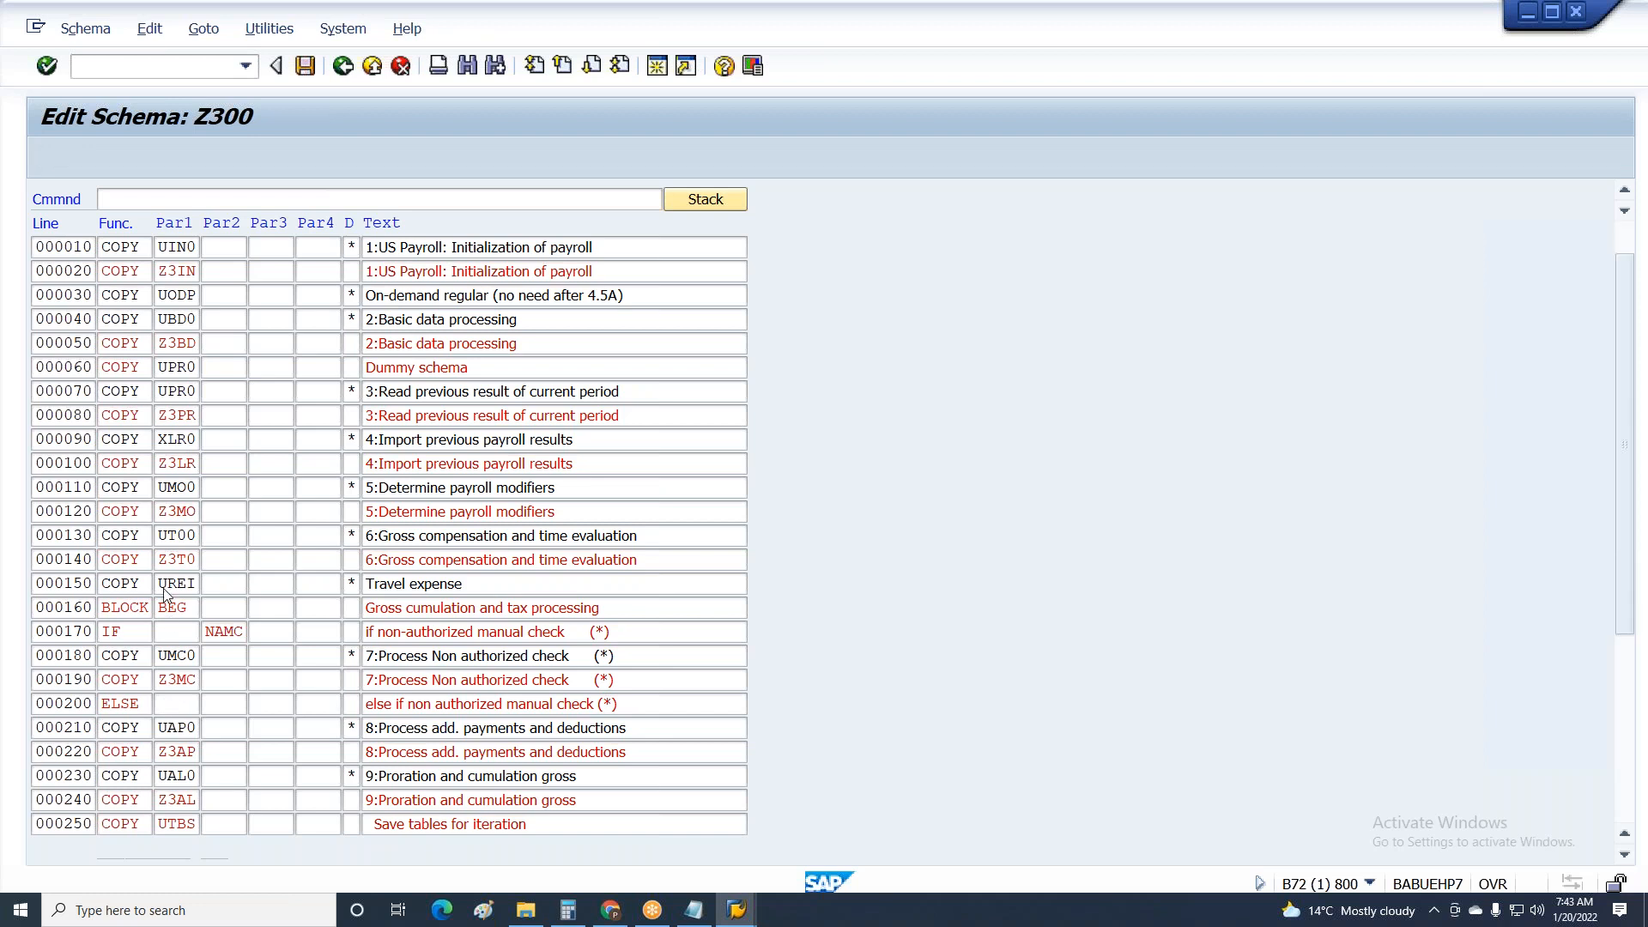
{"action": "double_click", "coordinate": [176, 513]}
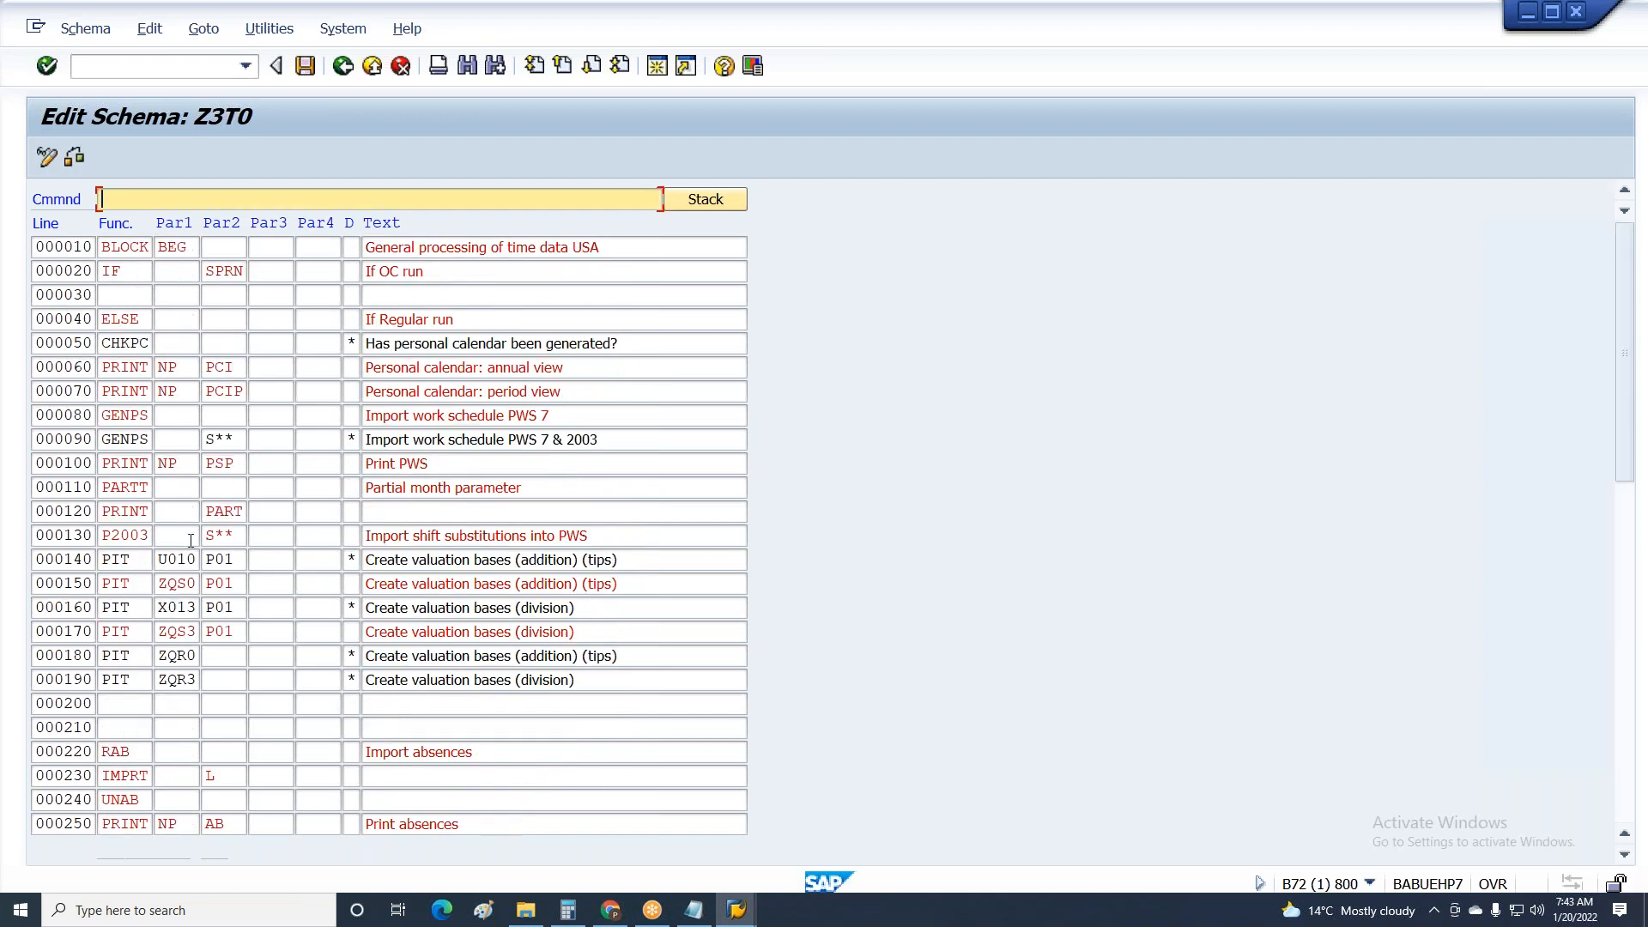
Deactivate the PIT ZQA1 gen Wagetype for Absences line in schema Z3T0 with an asterisk in column D.
{"action": "scroll", "coordinate": [194, 567], "scroll_direction": "down", "scroll_amount": 3}
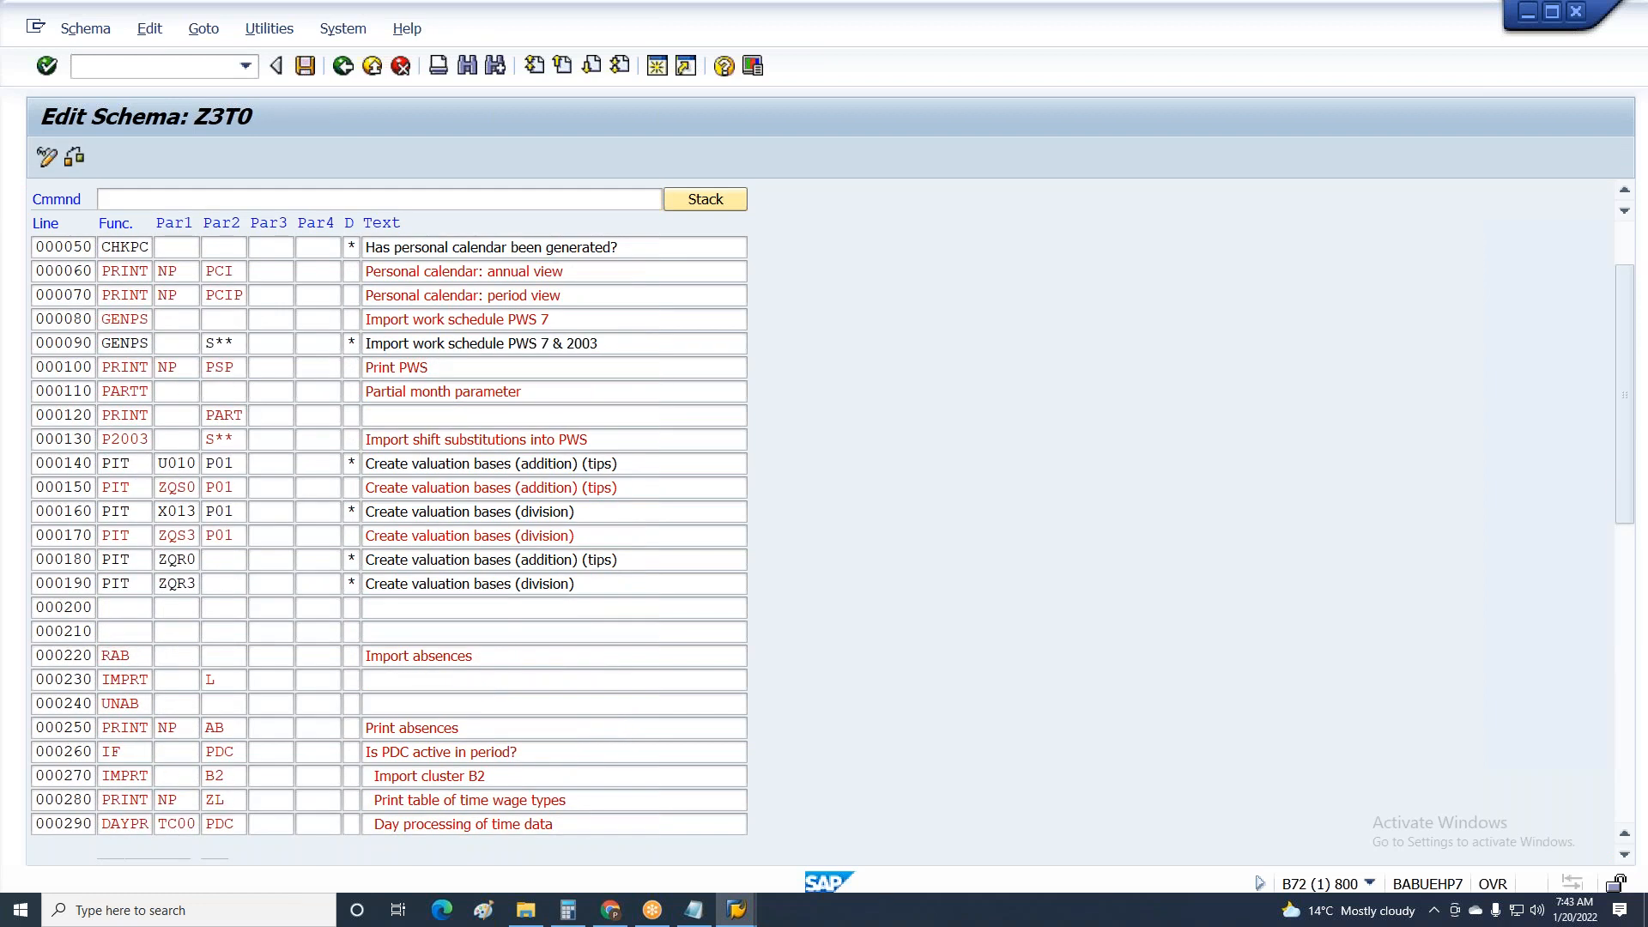
{"action": "key", "text": "Page_Down"}
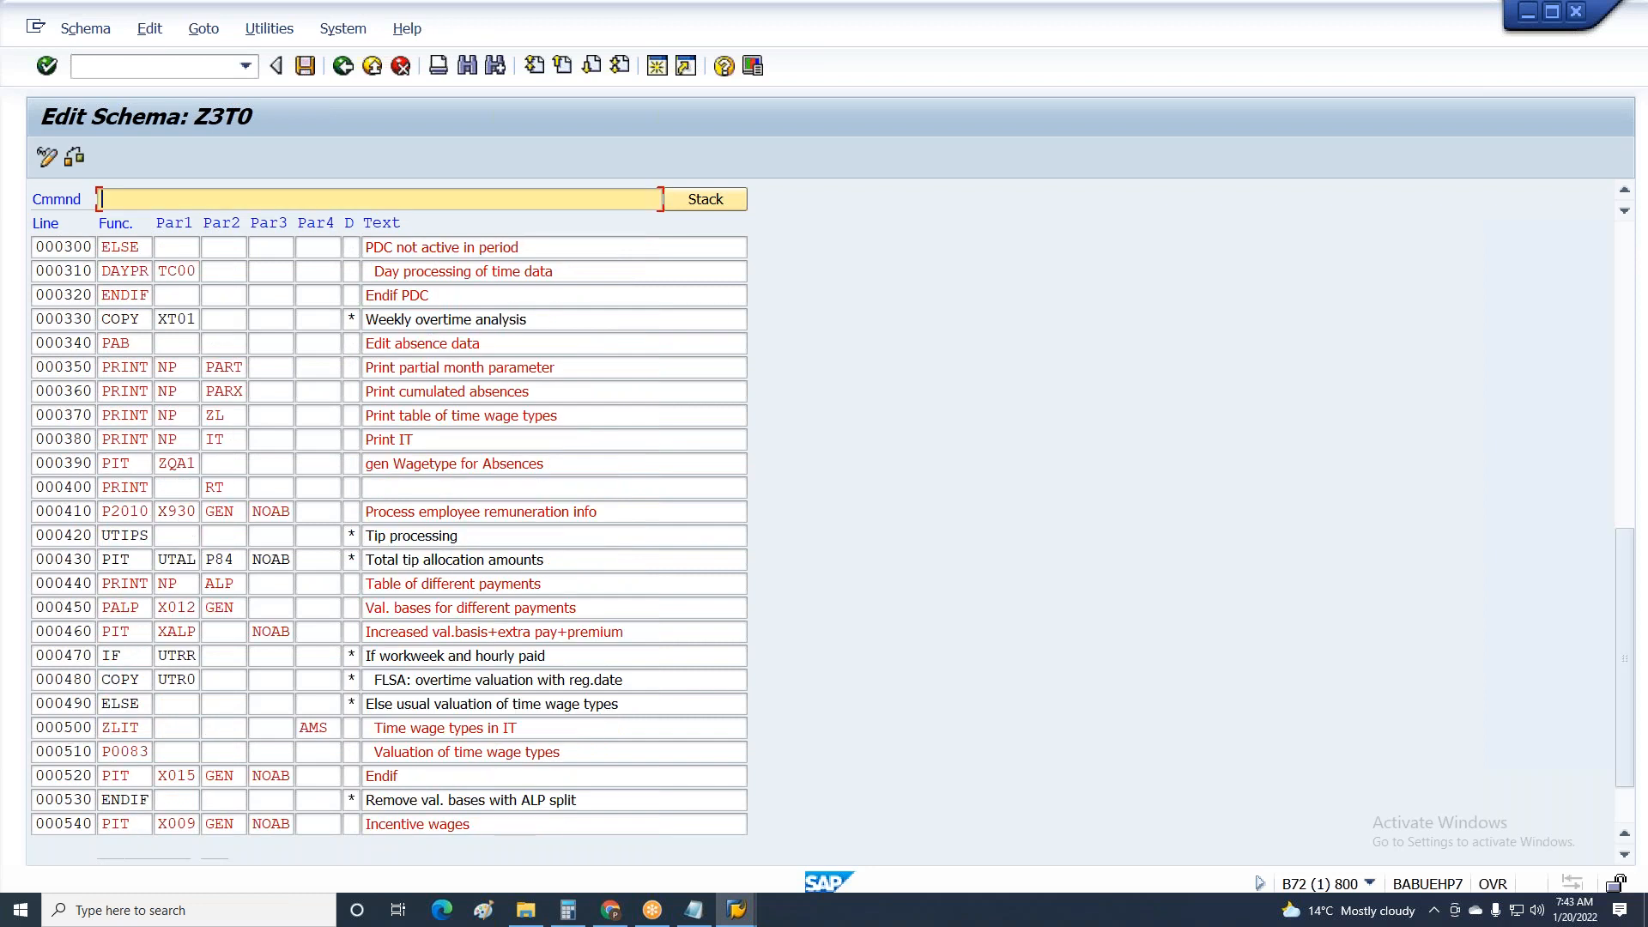
{"action": "scroll", "coordinate": [116, 639], "scroll_direction": "down", "scroll_amount": 3}
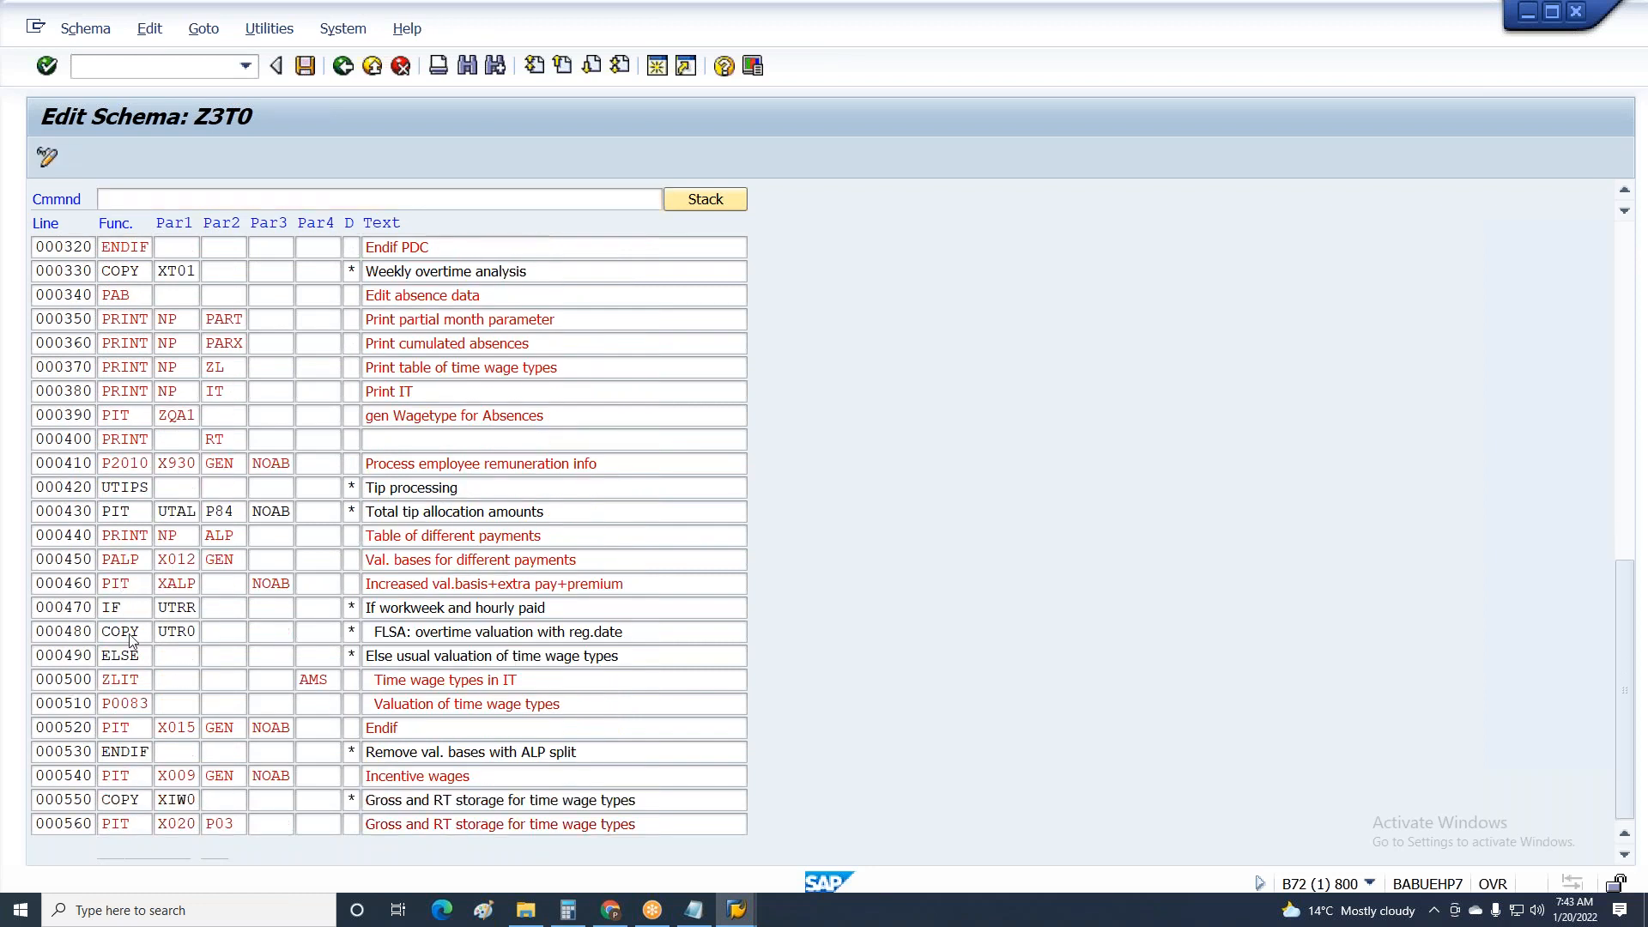
{"action": "scroll", "coordinate": [114, 601], "scroll_direction": "down", "scroll_amount": 1}
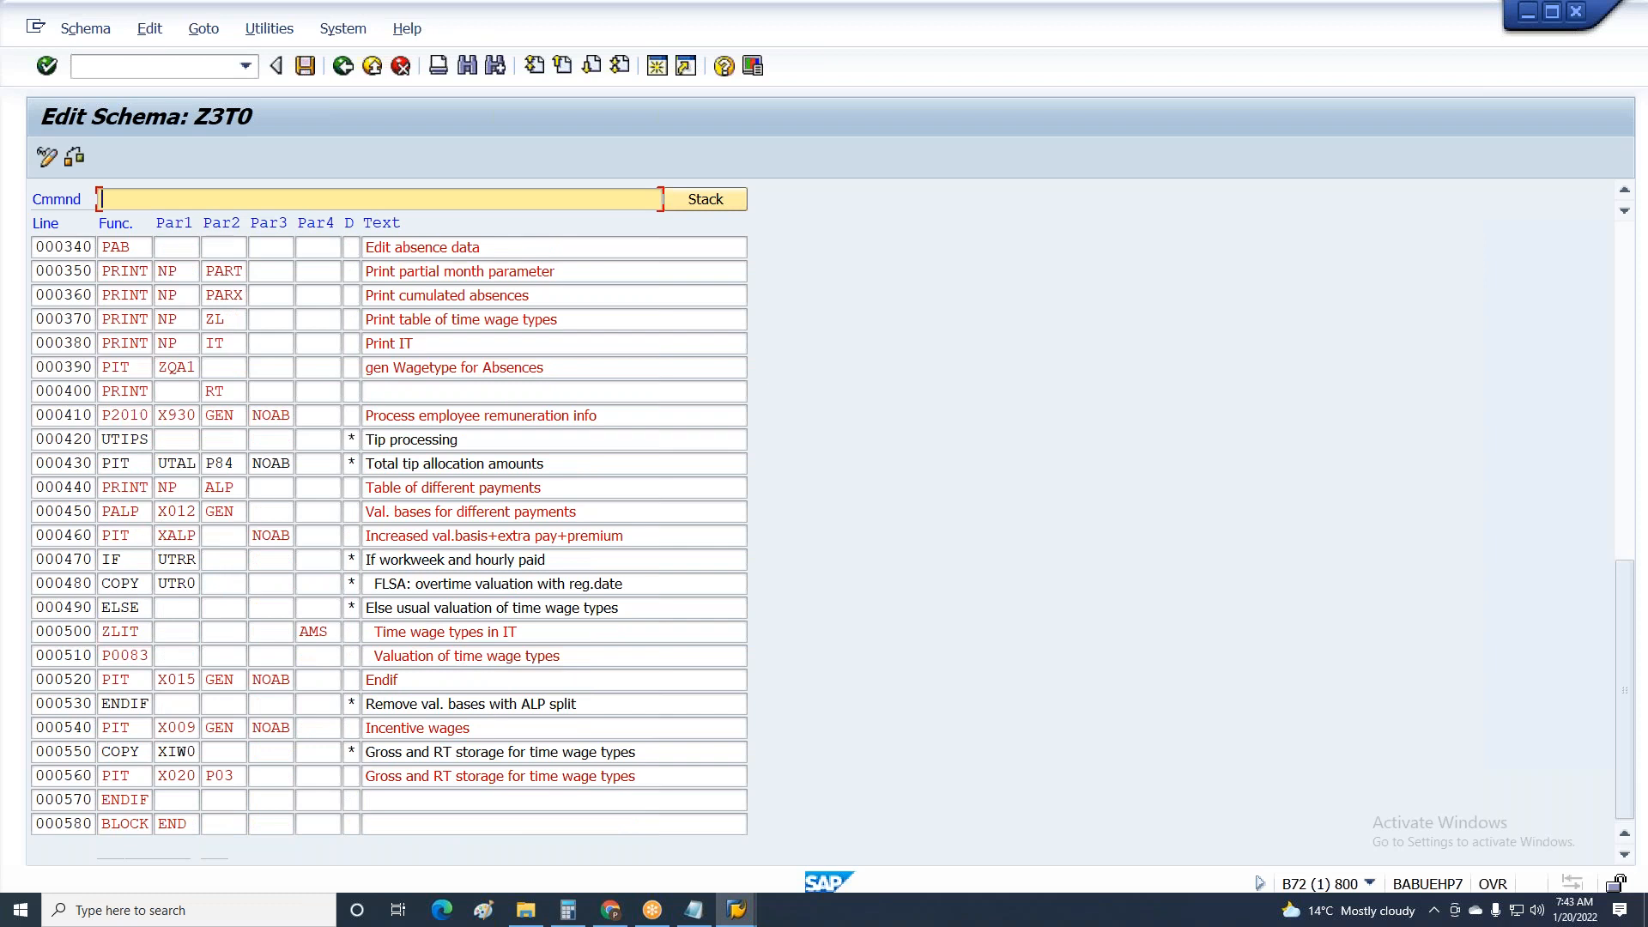
{"action": "left_click", "coordinate": [352, 365]}
{"action": "type", "text": "*"}
Insert four blank lines below the PIT ZQA1 line in schema Z3T0 with the line command i4.
{"action": "left_click", "coordinate": [38, 366]}
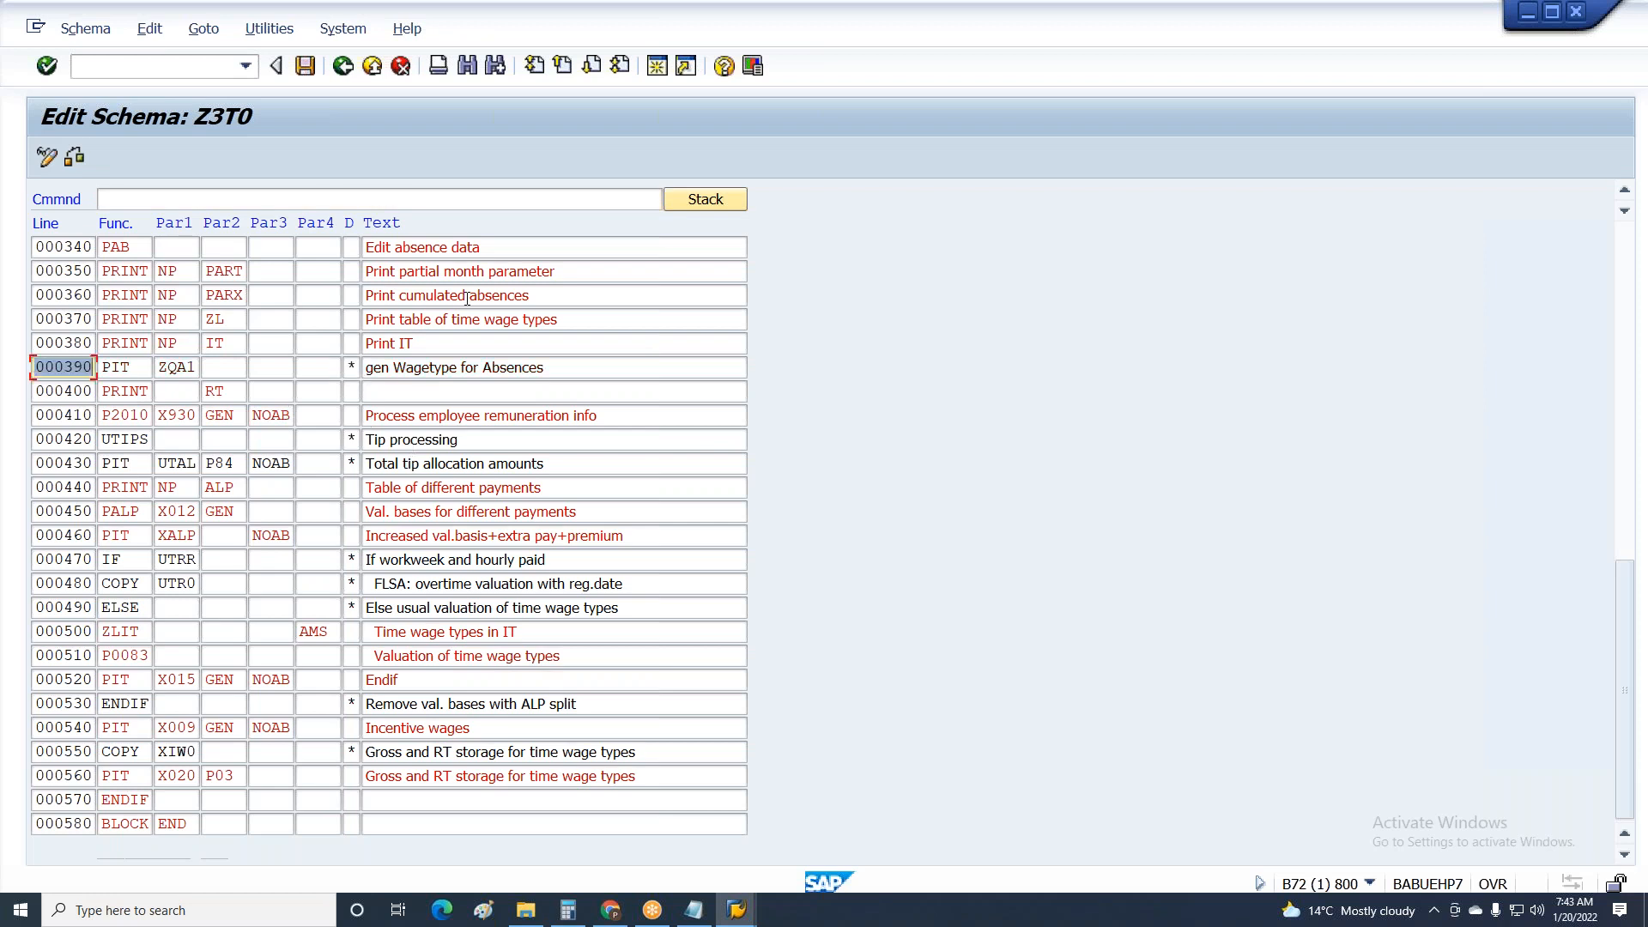
{"action": "type", "text": "i2"}
{"action": "key", "text": "Return"}
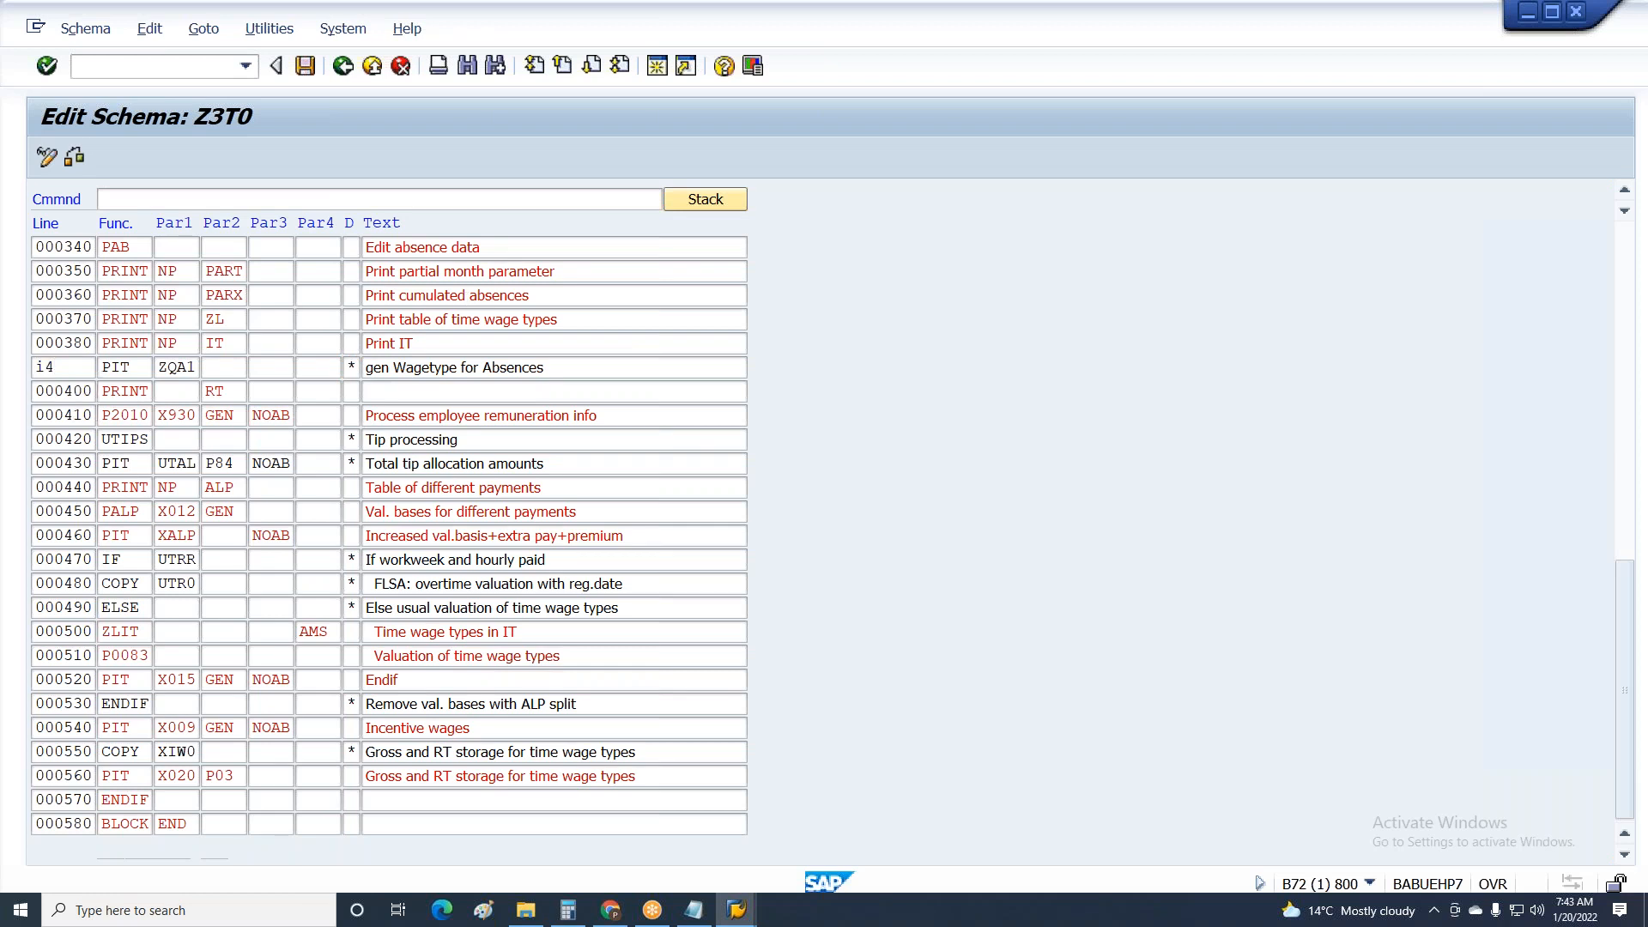
Select rule name ZQA1, return to Z300 in the second Z3T0 session, and start transaction pe02 in a new session.
{"action": "double_click", "coordinate": [176, 367]}
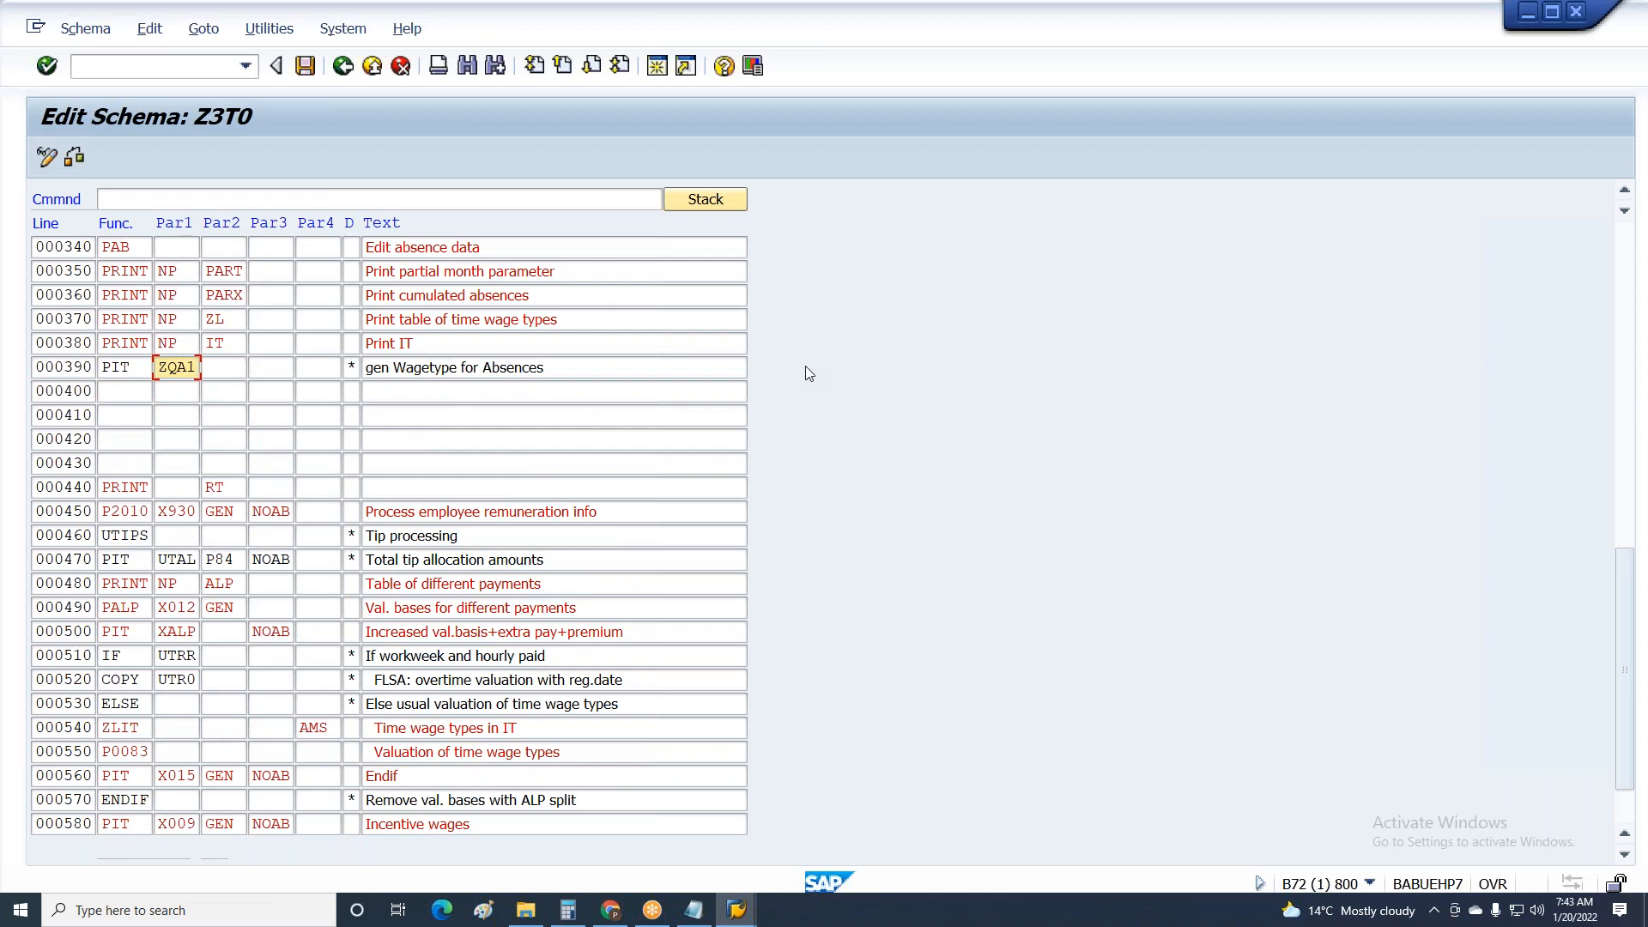
{"action": "key", "text": "alt+Tab"}
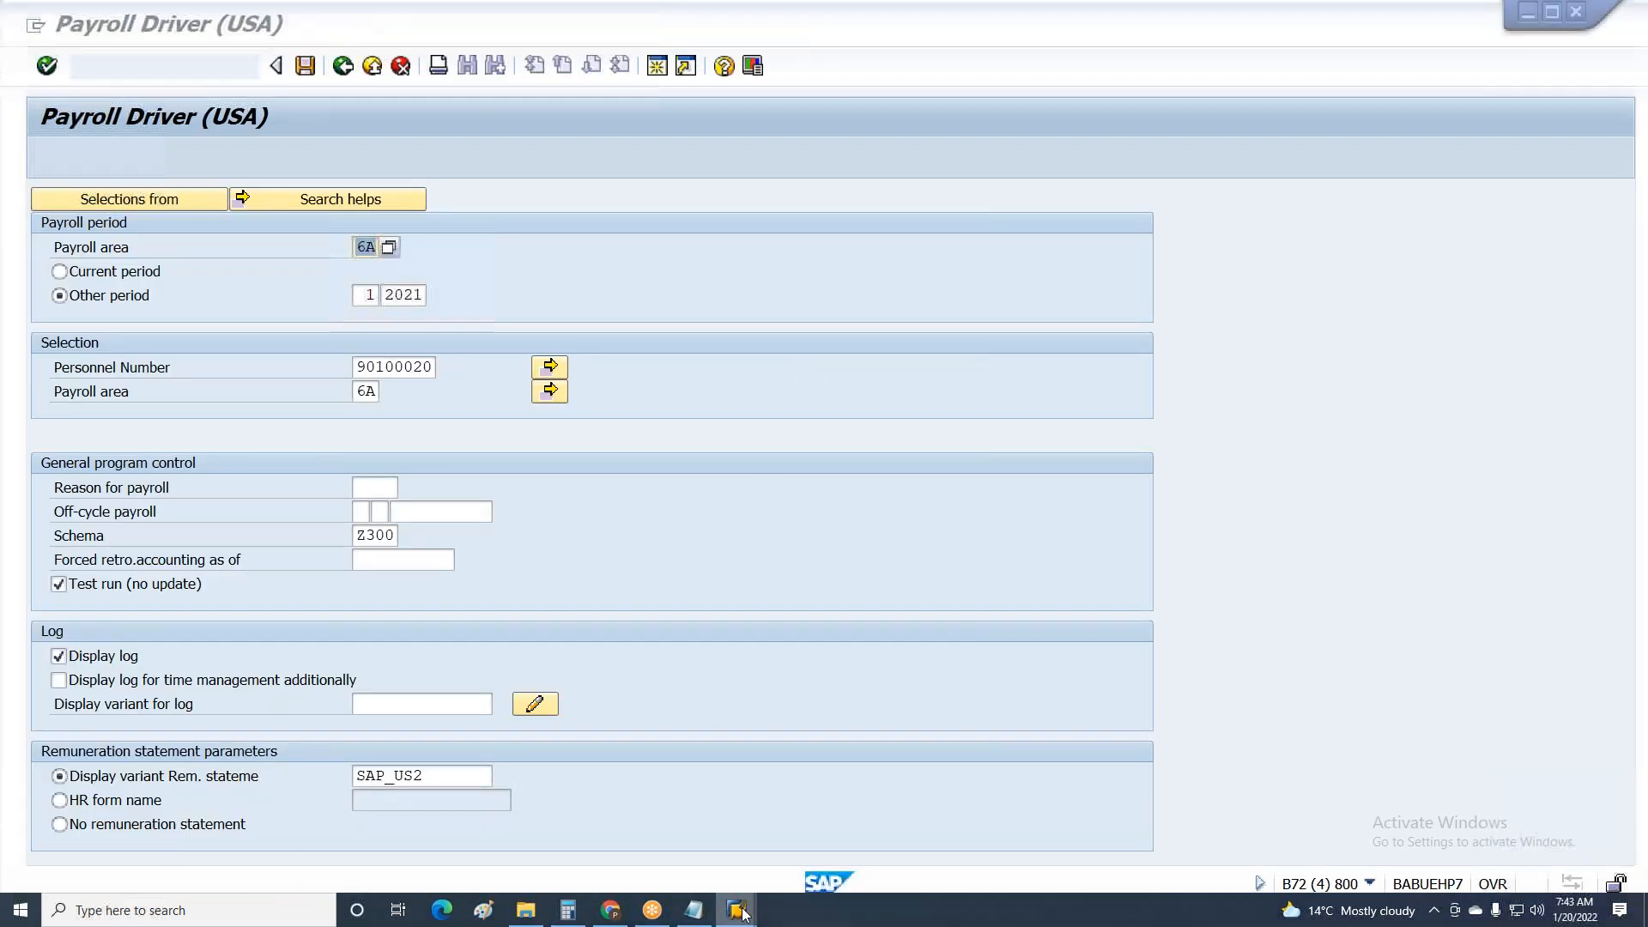
{"action": "mouse_move", "coordinate": [743, 916]}
{"action": "left_click", "coordinate": [738, 860]}
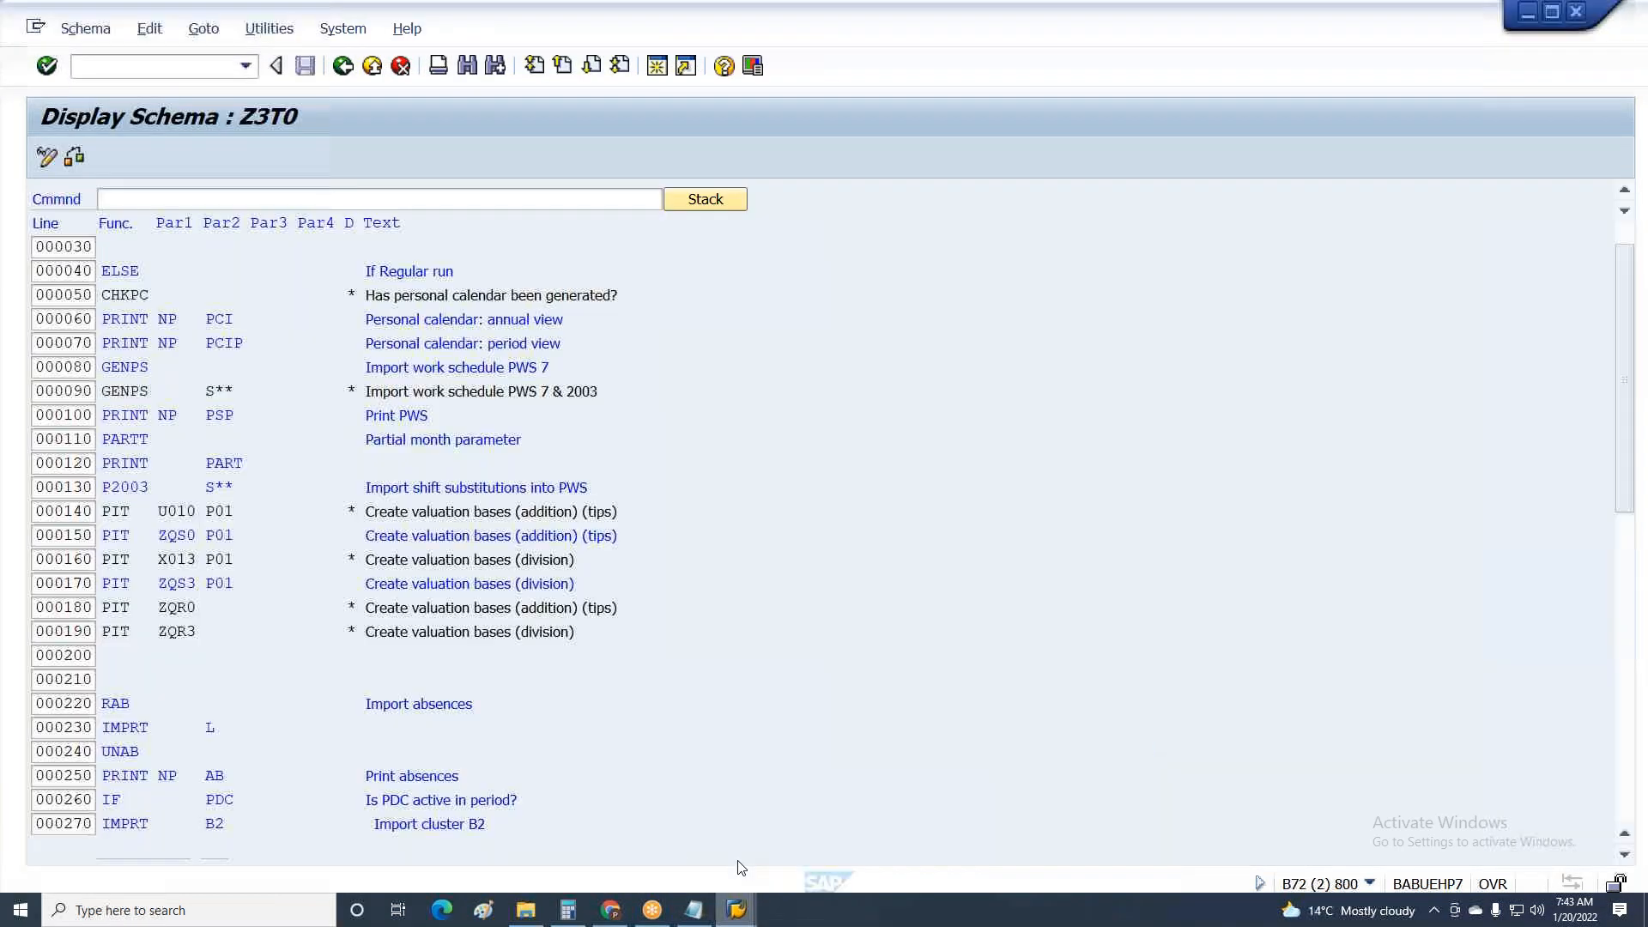
{"action": "key", "text": "F3"}
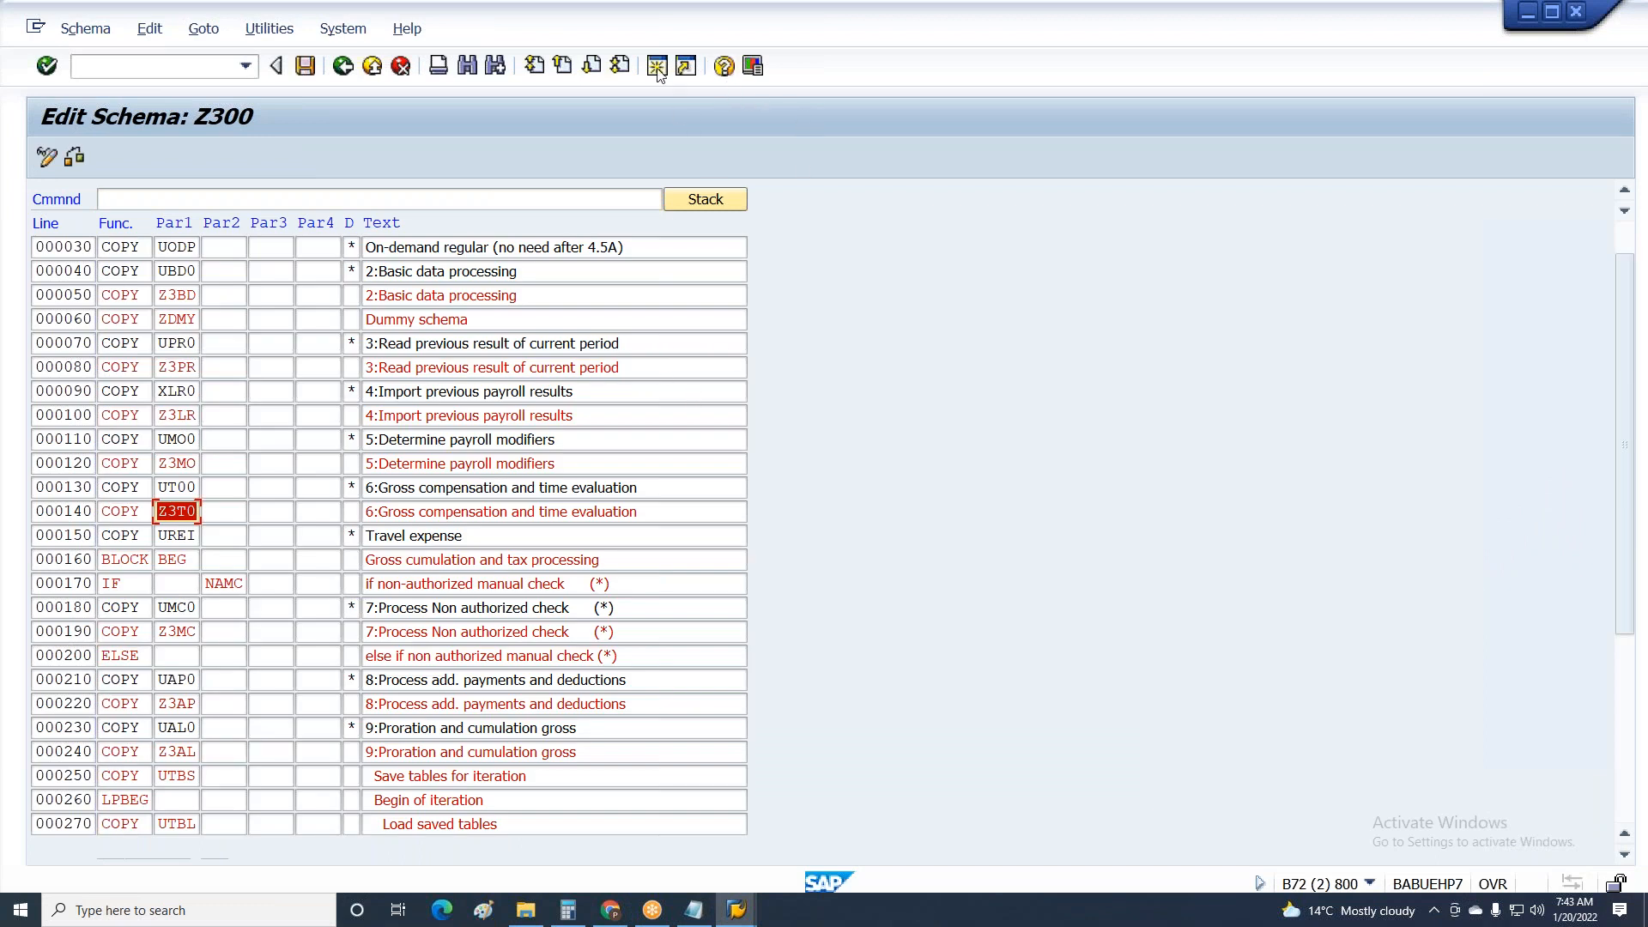
{"action": "left_click", "coordinate": [820, 218]}
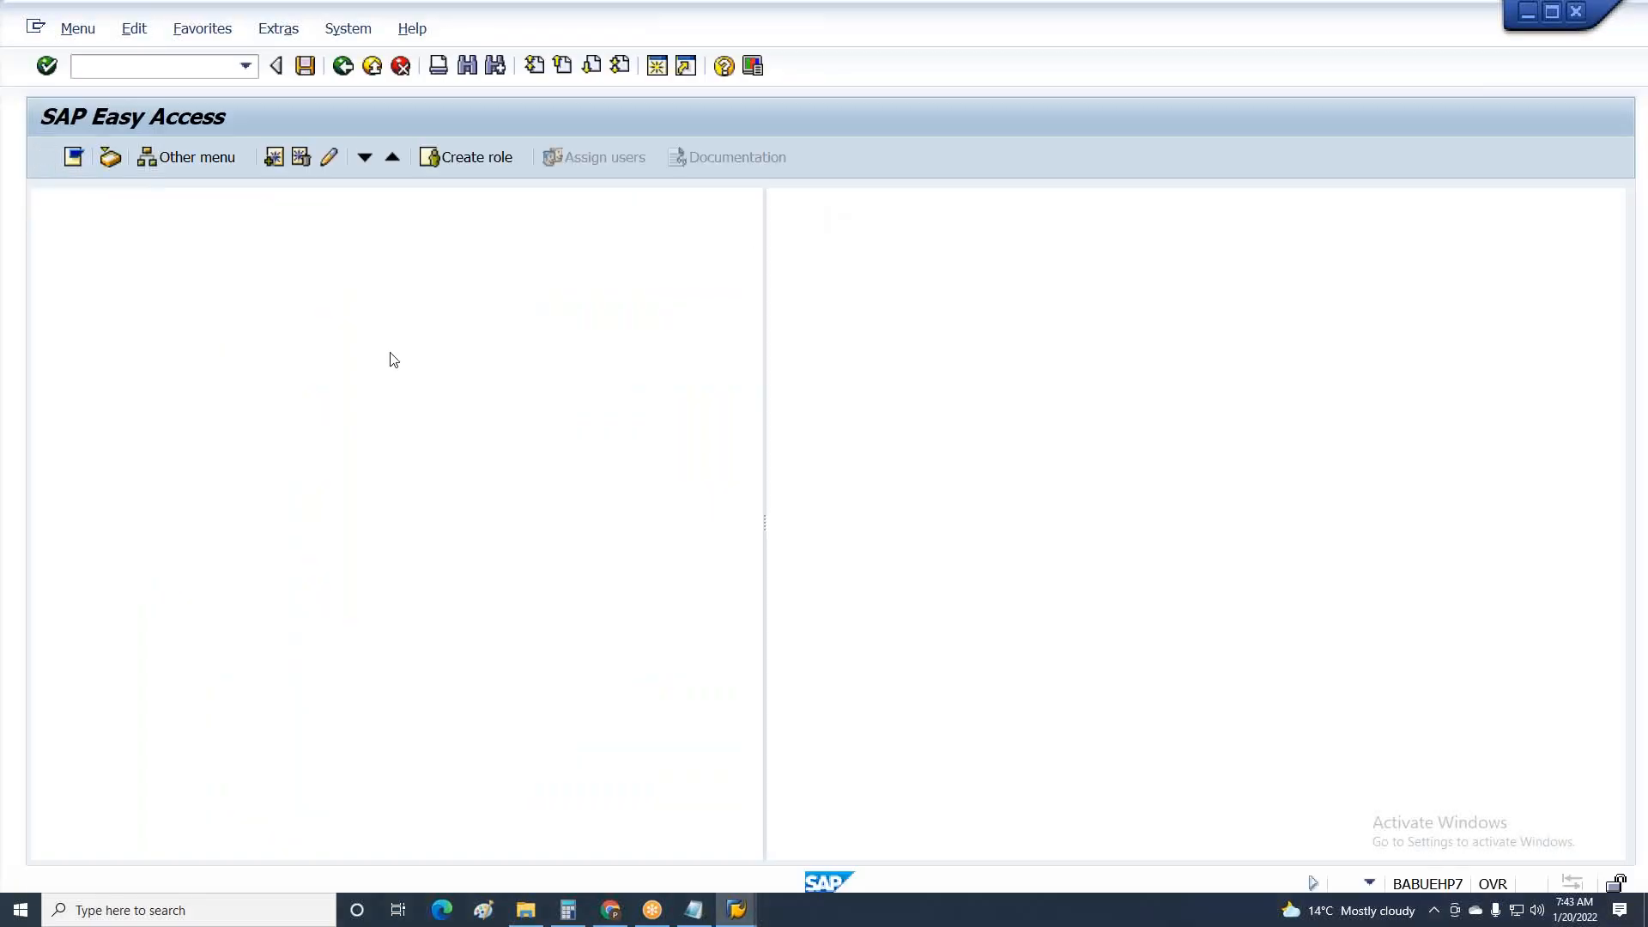
{"action": "left_click", "coordinate": [120, 77]}
{"action": "type", "text": "pe02"}
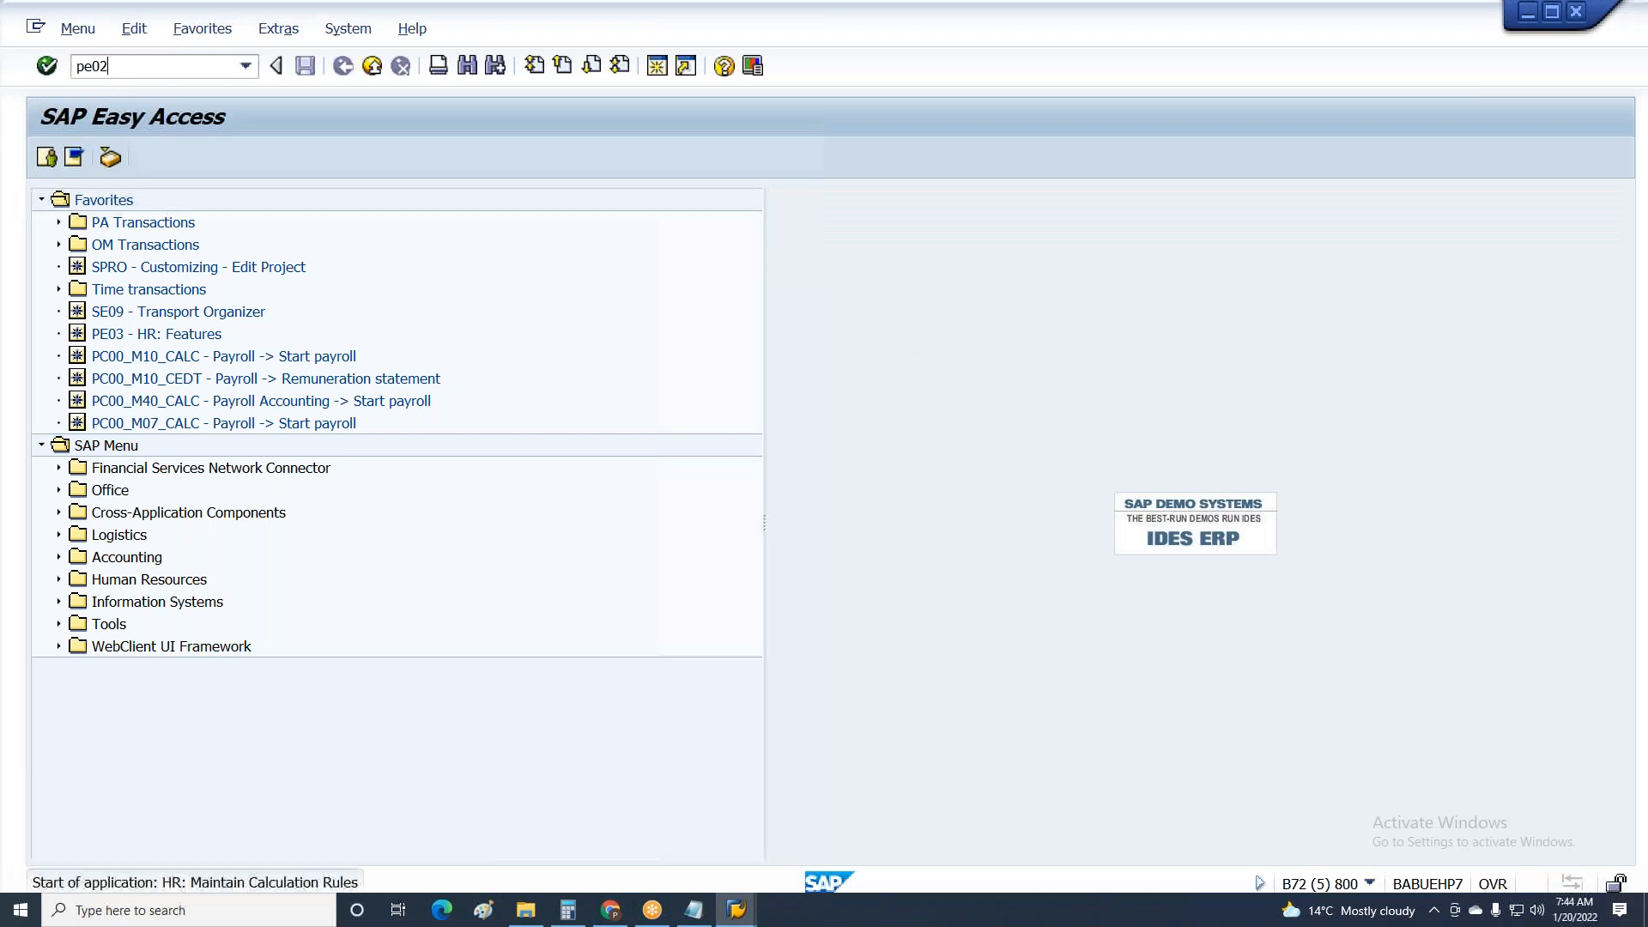
Open the calculation rules maintenance with pe02 and copy rule ZQA1 to new rule ZQA2.
{"action": "key", "text": "Return"}
{"action": "key", "text": "BackSpace"}
{"action": "left_click", "coordinate": [166, 268]}
{"action": "left_click", "coordinate": [129, 157]}
{"action": "left_click", "coordinate": [306, 361]}
{"action": "type", "text": "2"}
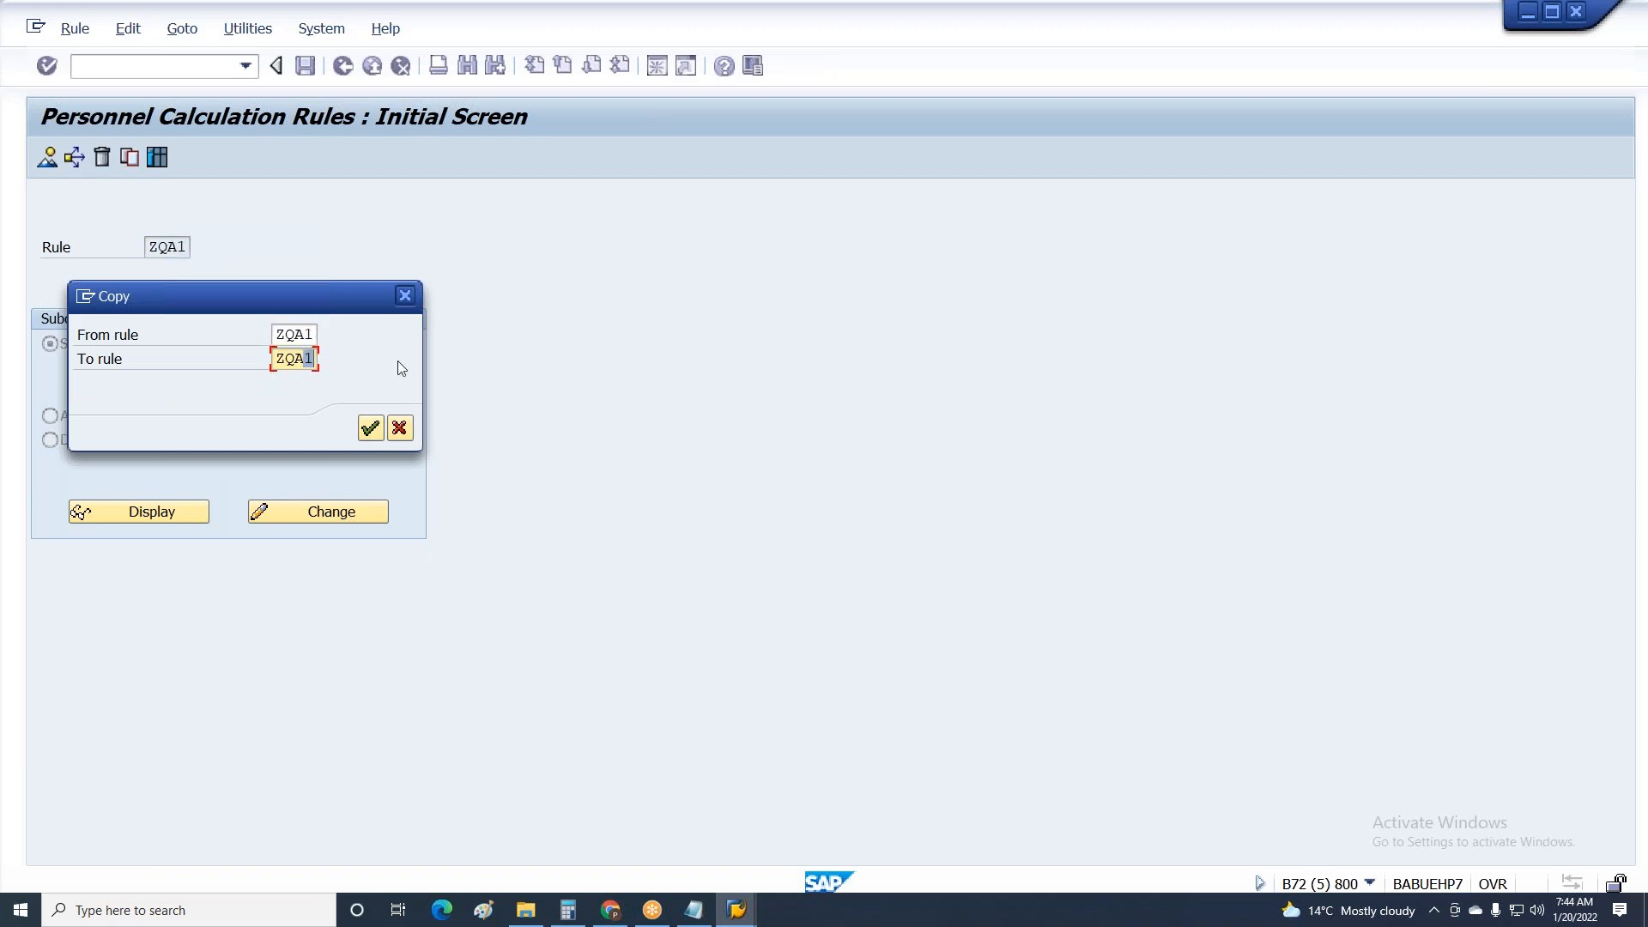
{"action": "key", "text": "Return"}
{"action": "key", "text": "Return"}
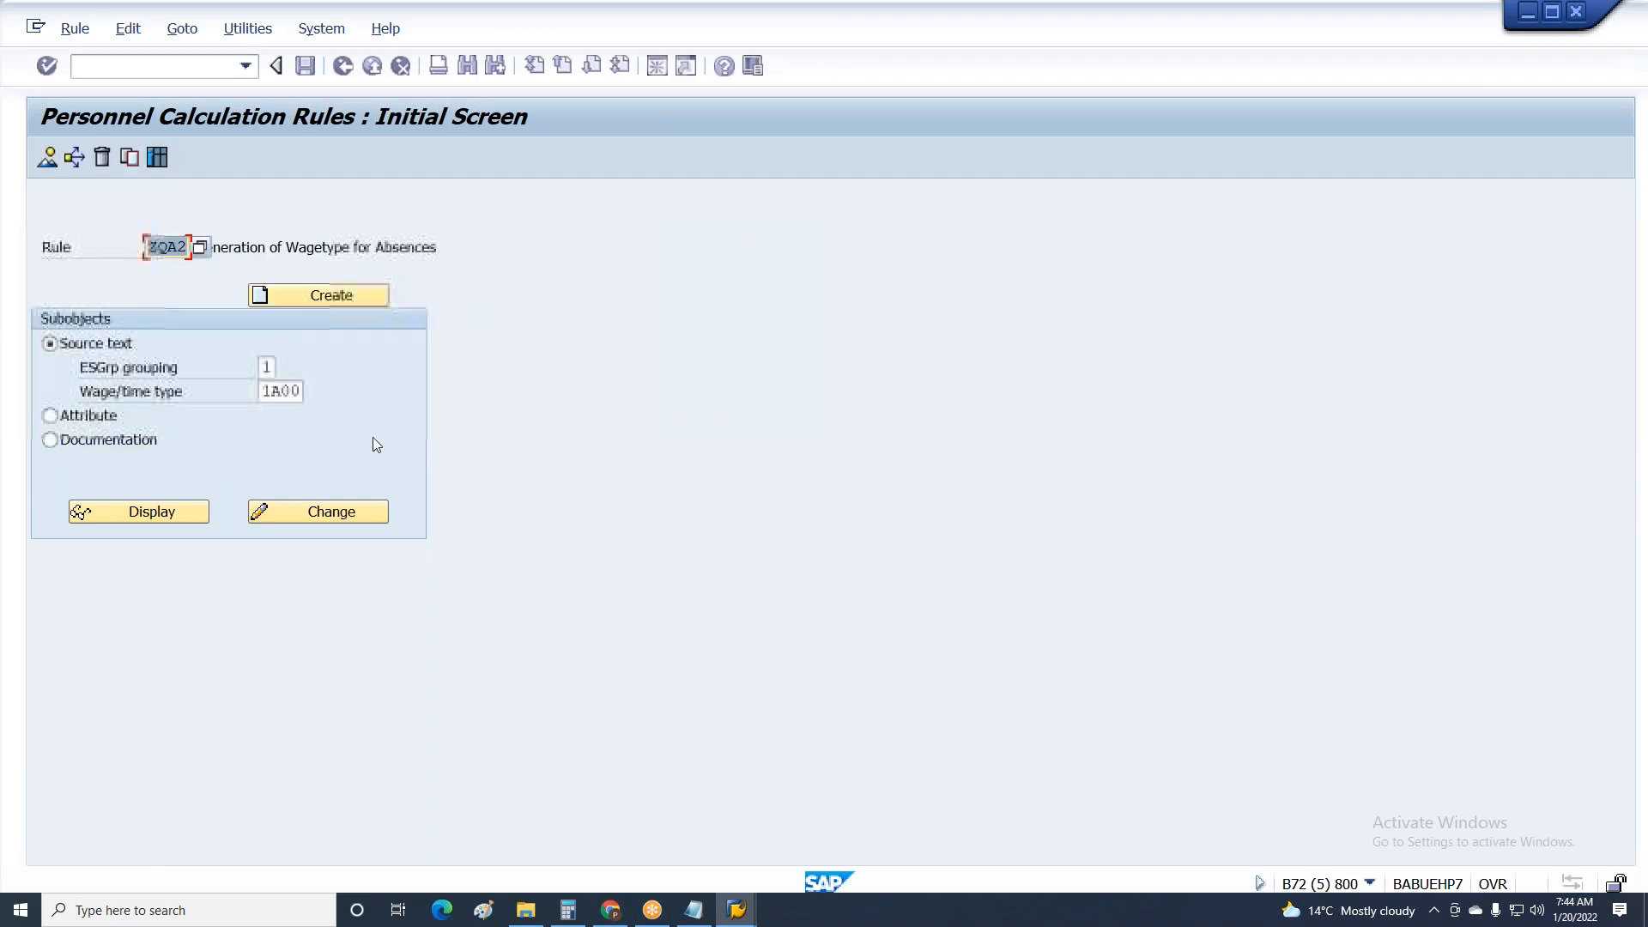
Open the source text of rule ZQA2 for change and delete the employee subgroup grouping 1 node with its lines.
{"action": "left_click", "coordinate": [320, 521]}
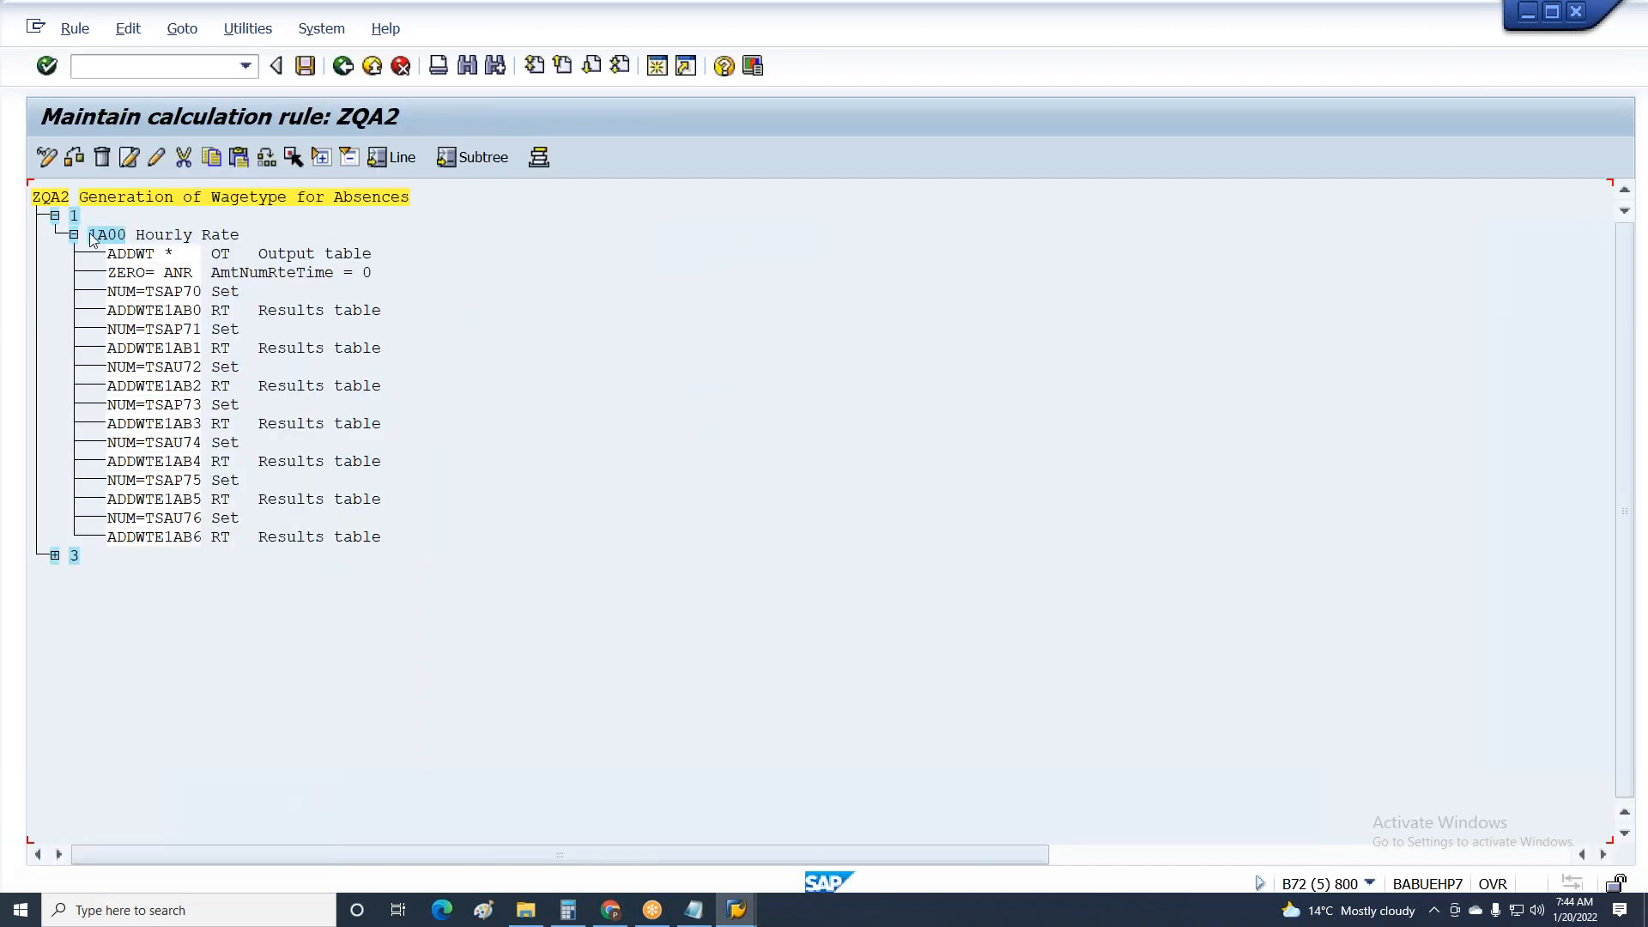
{"action": "left_click", "coordinate": [74, 215]}
{"action": "left_click", "coordinate": [102, 159]}
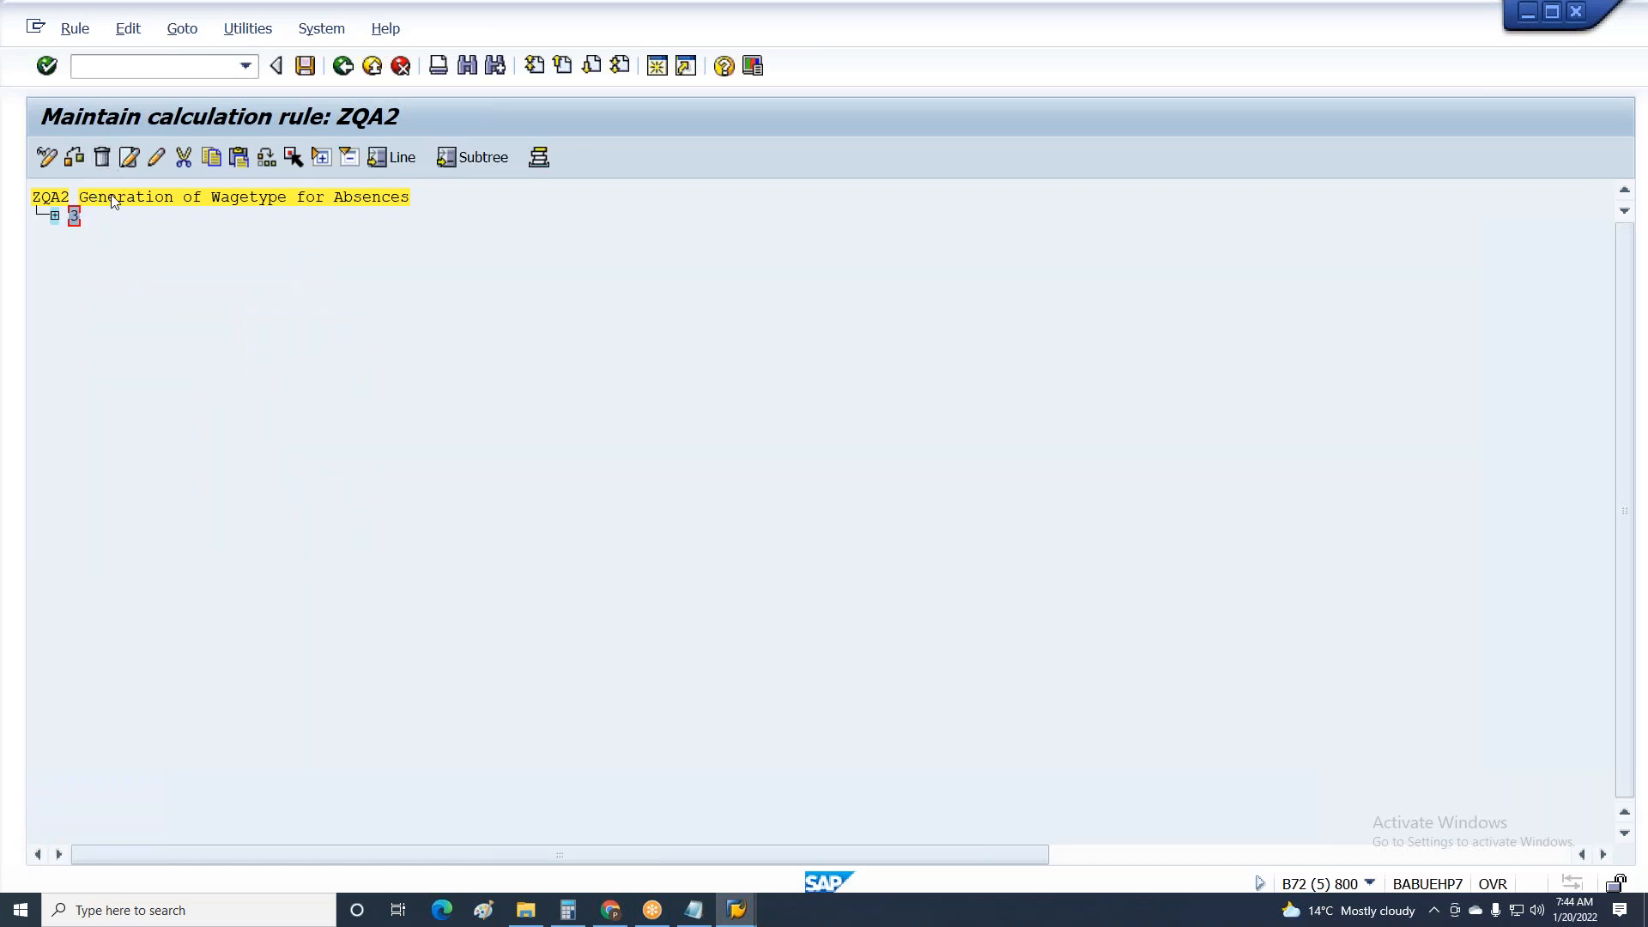
Change the remaining employee subgroup grouping 3 of rule ZQA2 to * and save the rule.
{"action": "left_click", "coordinate": [157, 156]}
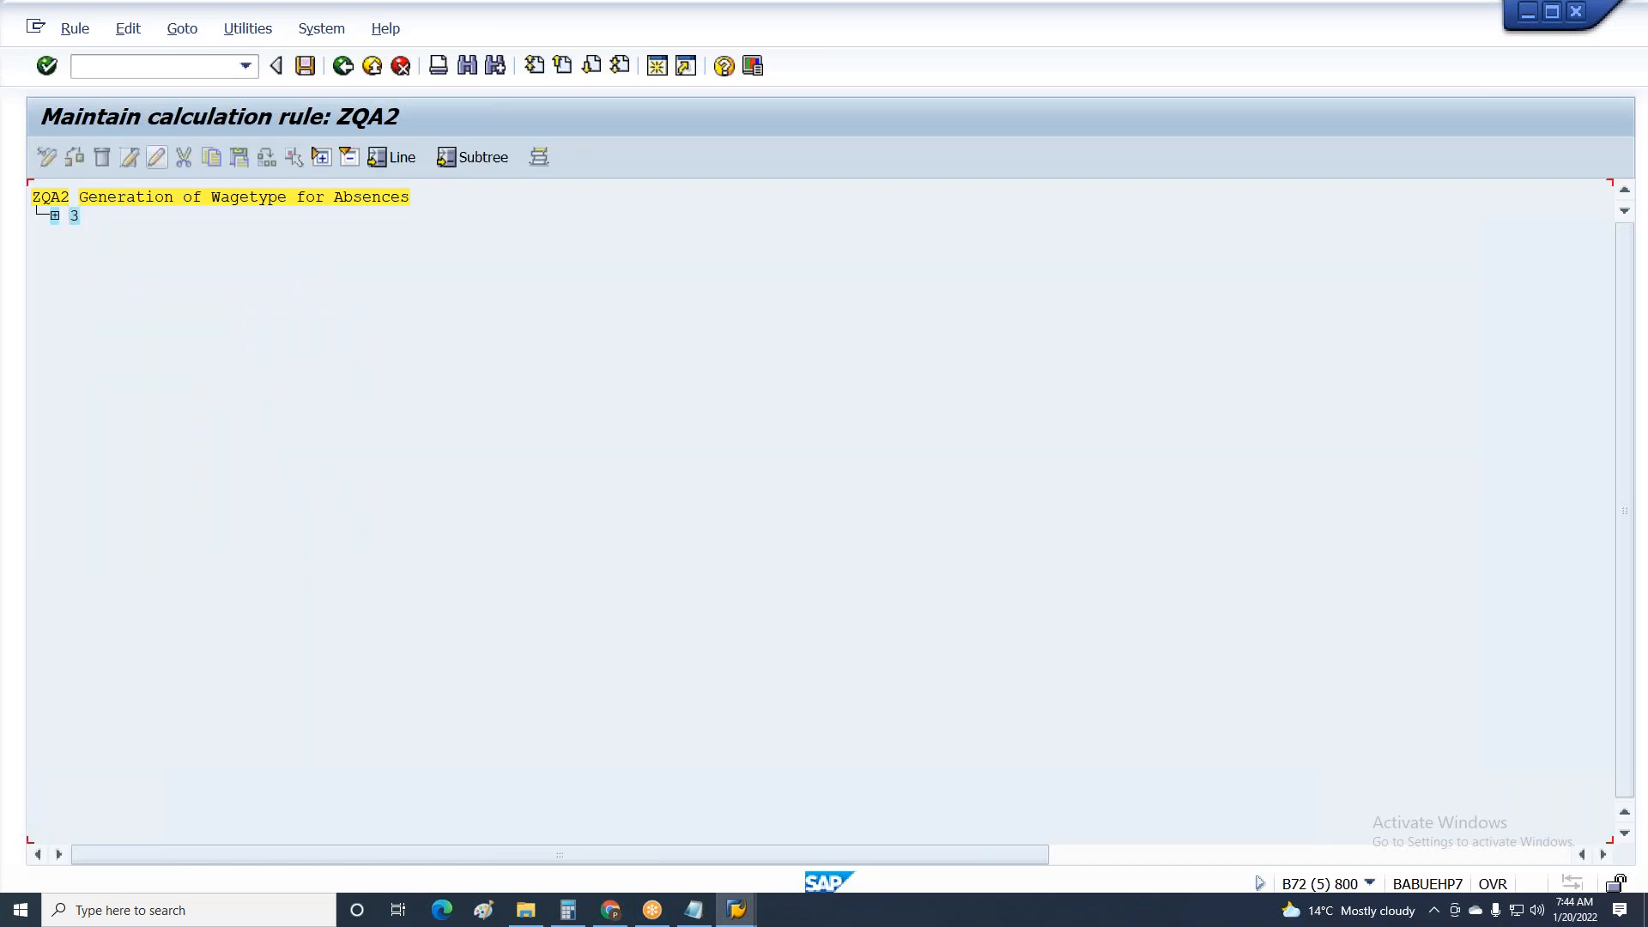
{"action": "left_click", "coordinate": [74, 215]}
{"action": "type", "text": "*"}
{"action": "key", "text": "Return"}
{"action": "key", "text": "ctrl+s"}
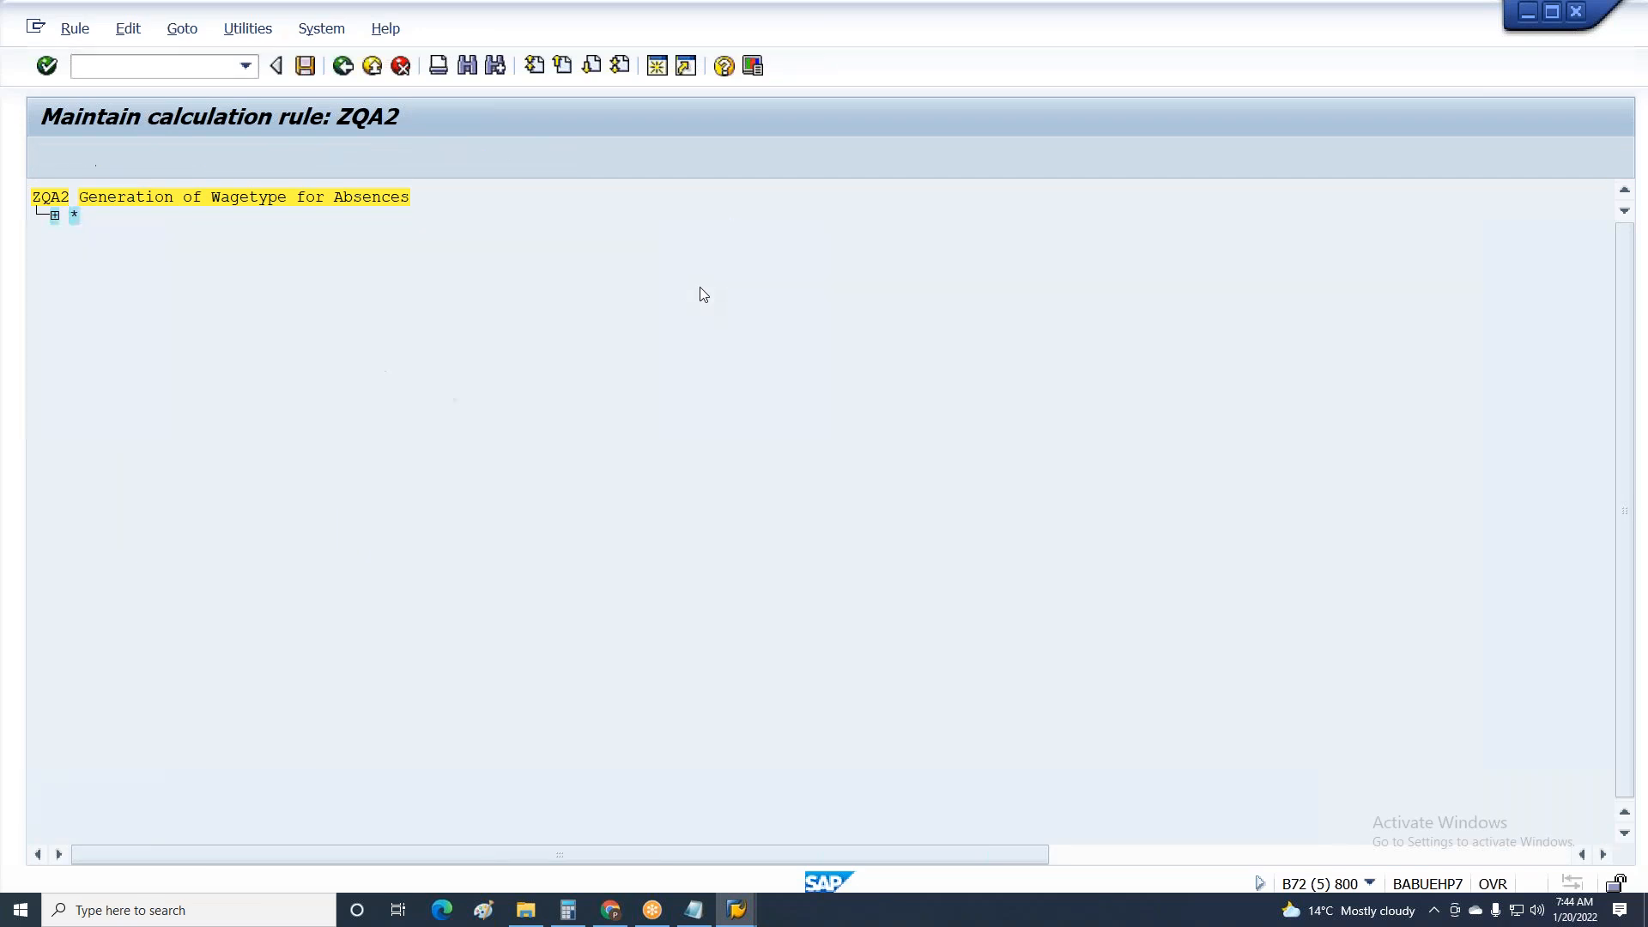
Expand grouping * in rule ZQA2, change wage type 1A01 to **** and save the rule.
{"action": "left_click", "coordinate": [53, 215]}
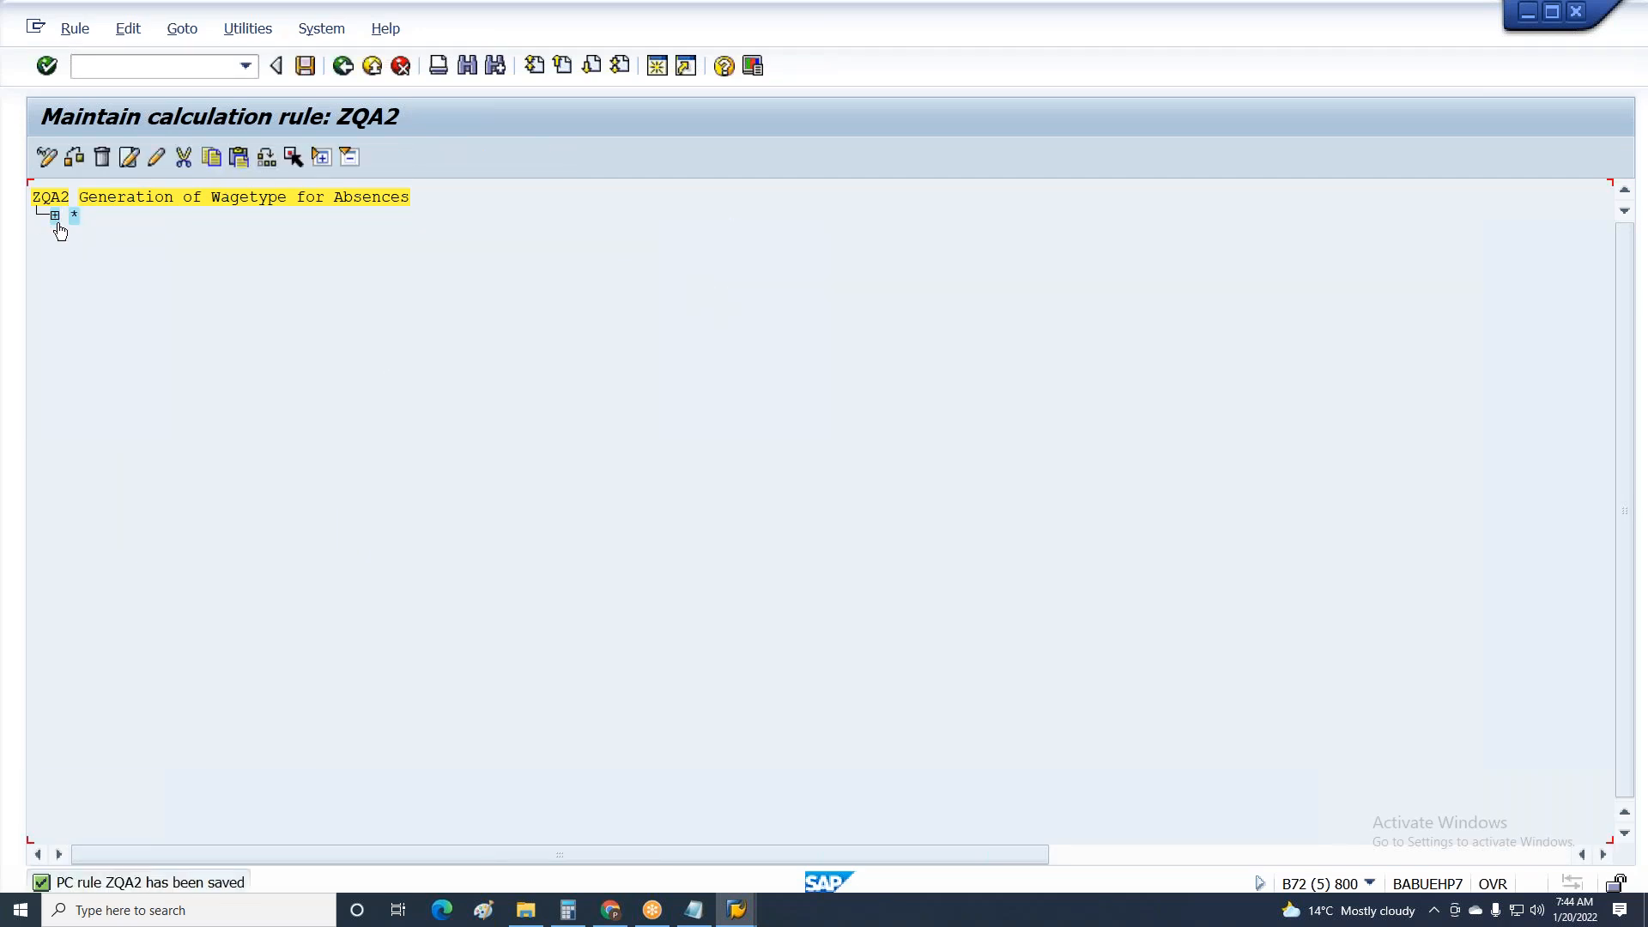
{"action": "left_click", "coordinate": [157, 157]}
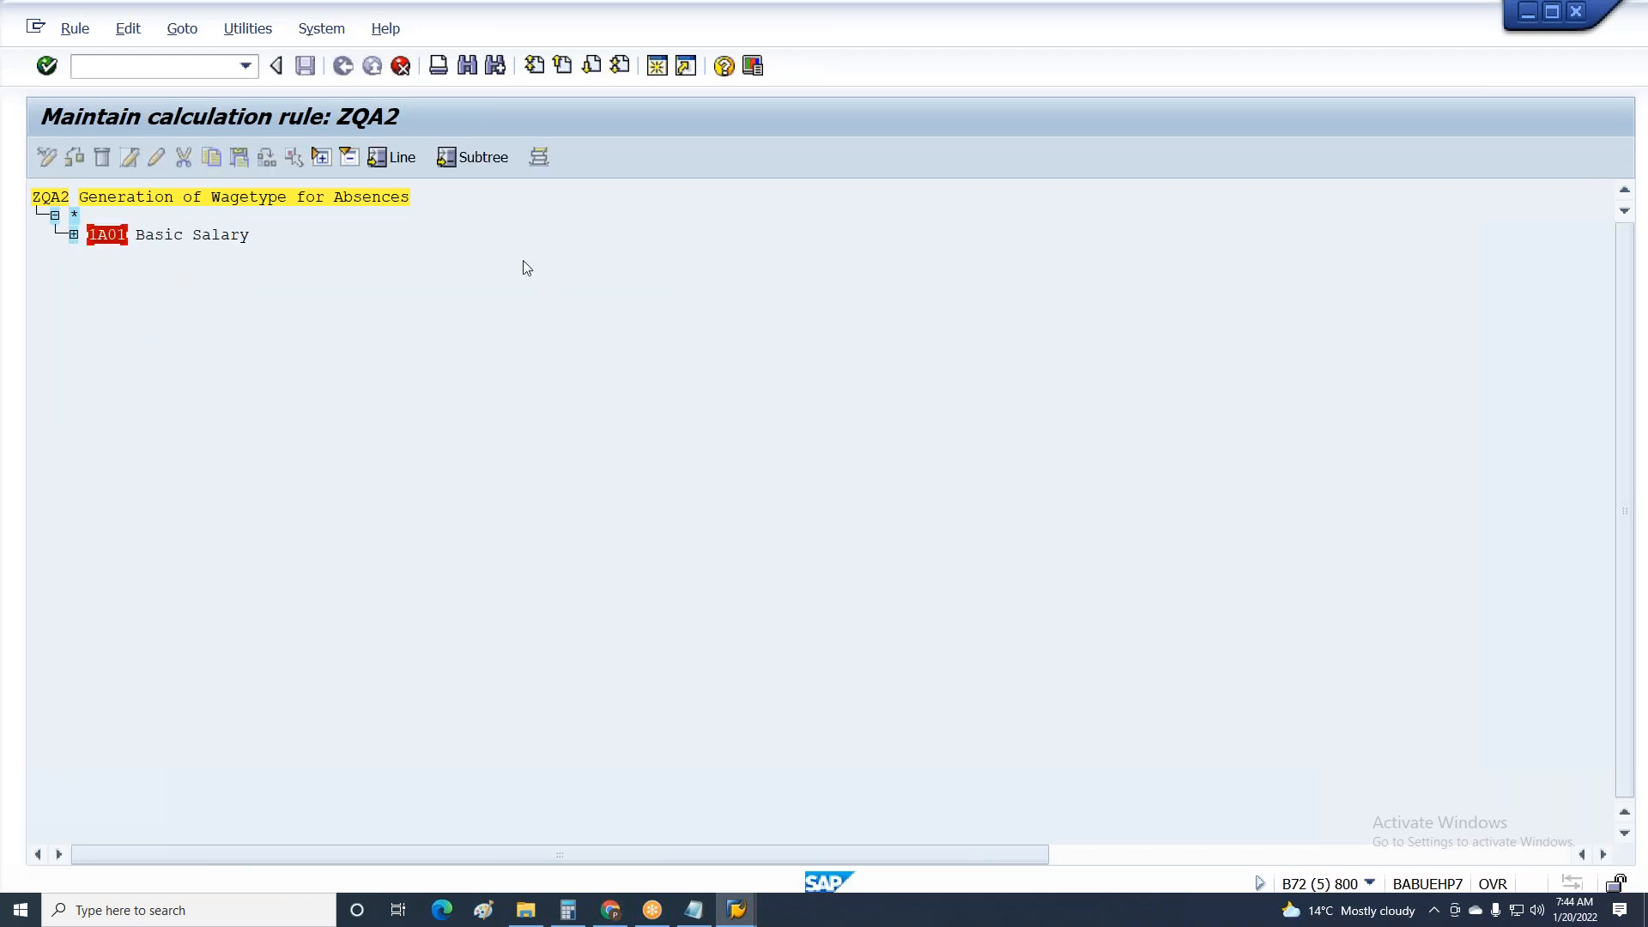
{"action": "type", "text": "****"}
{"action": "key", "text": "Return"}
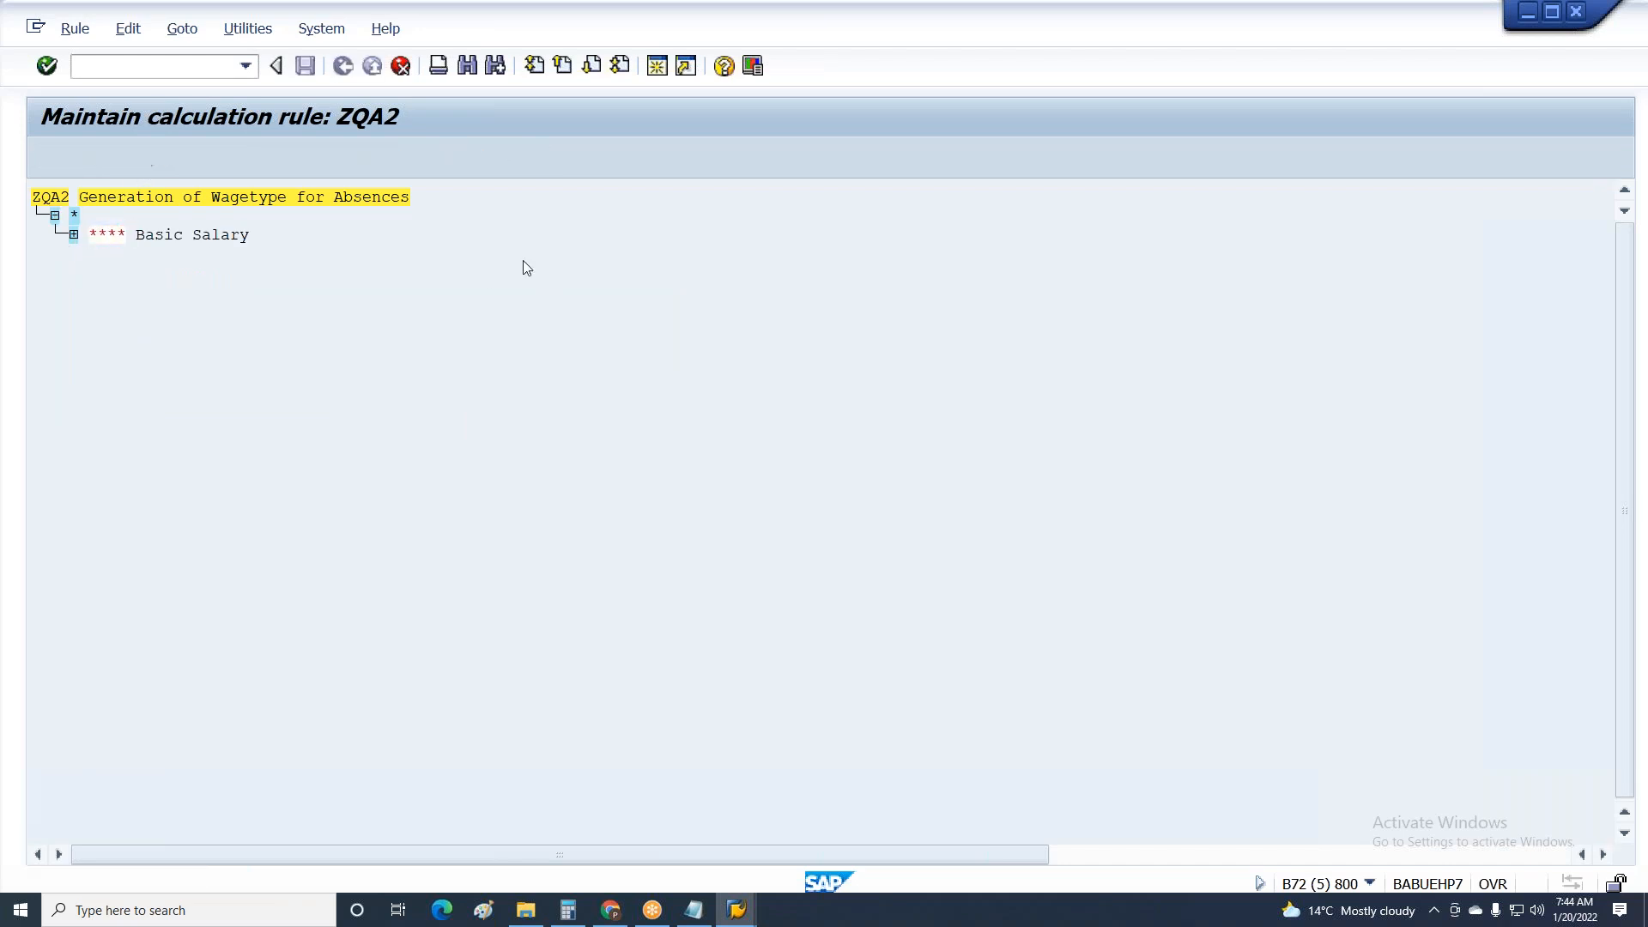
{"action": "key", "text": "ctrl+s"}
{"action": "key", "text": "Return"}
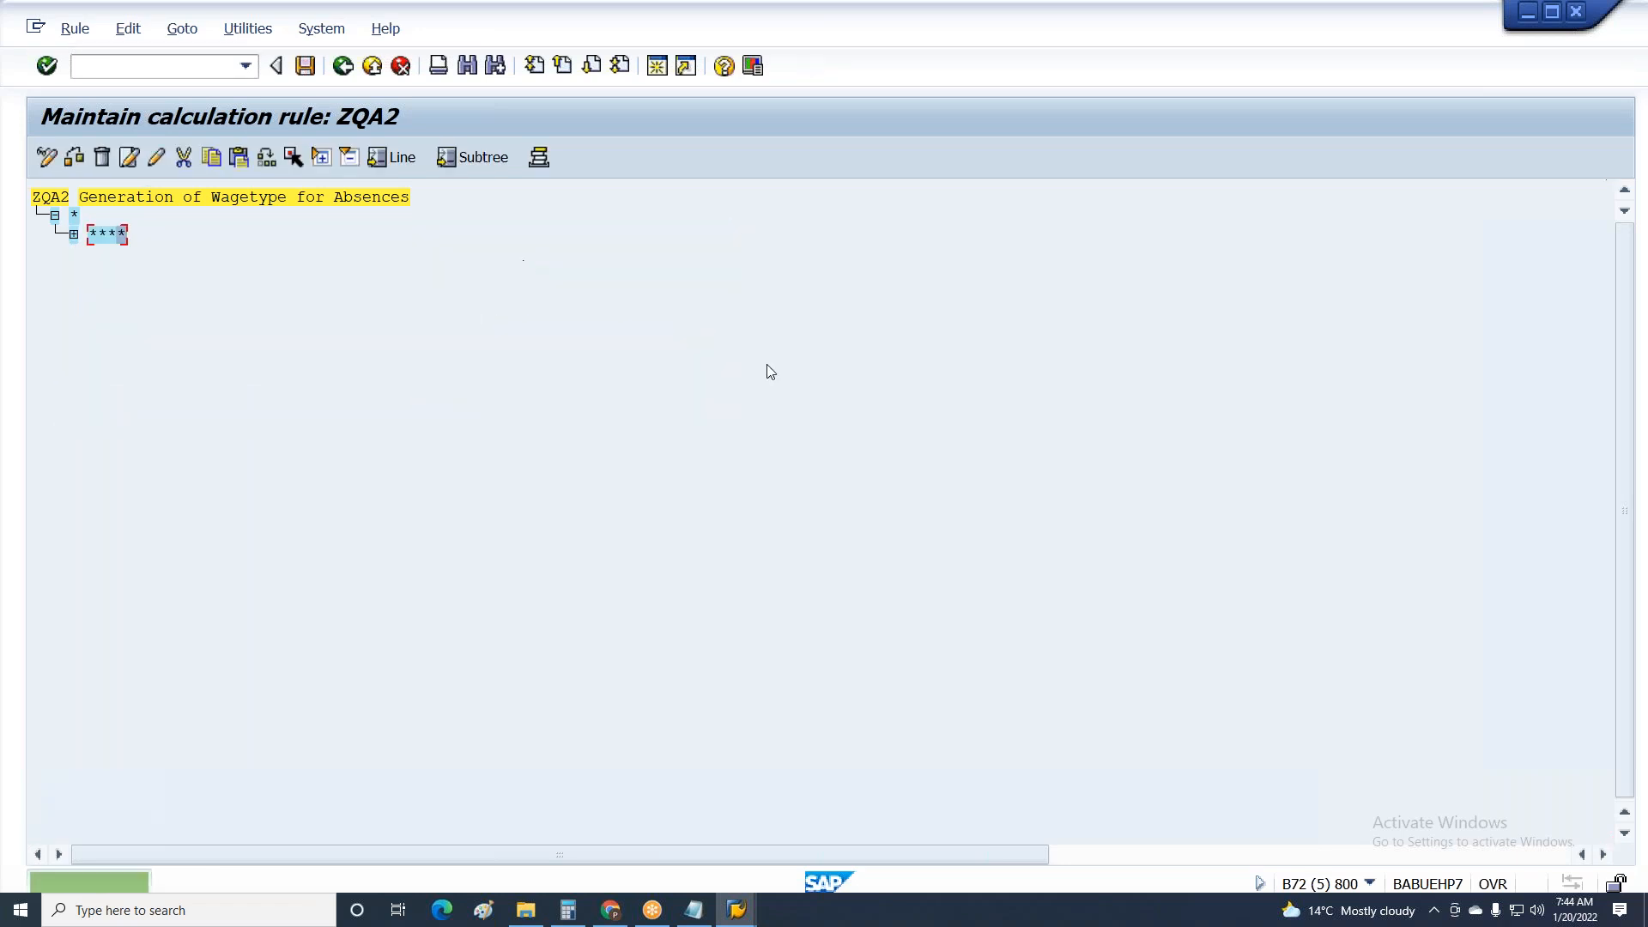
Delete the ADDWT * and ZERO= ANR lines under wage type **** in rule ZQA2 and save the rule.
{"action": "left_click", "coordinate": [73, 234]}
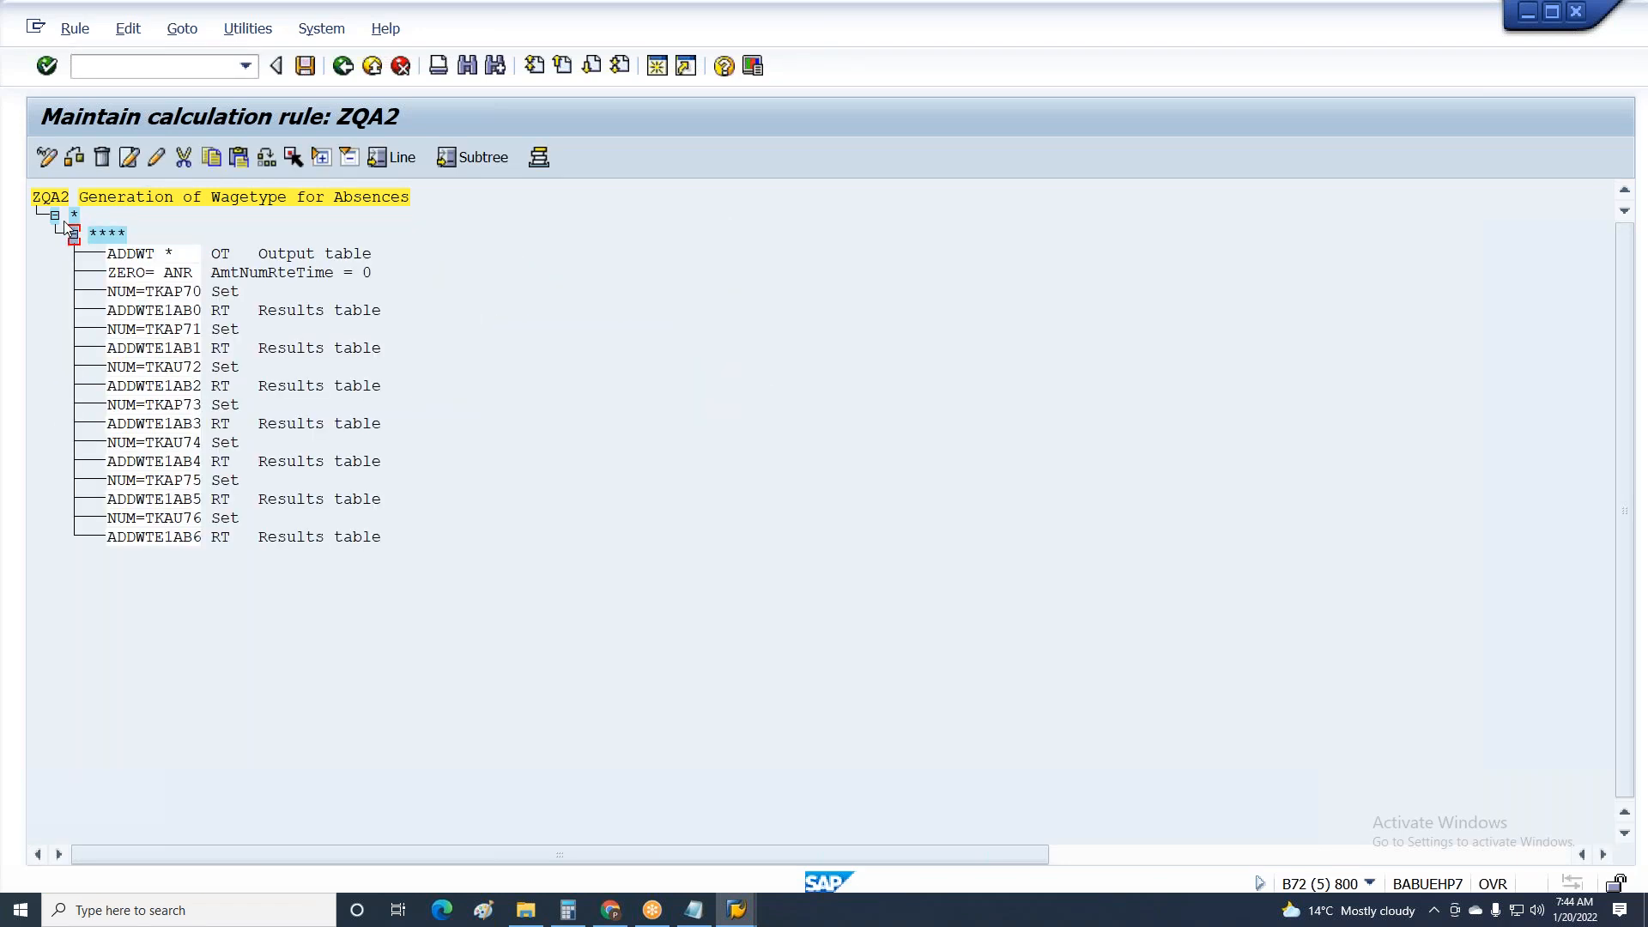
{"action": "left_click", "coordinate": [141, 253]}
{"action": "left_click", "coordinate": [102, 157]}
{"action": "left_click", "coordinate": [102, 157]}
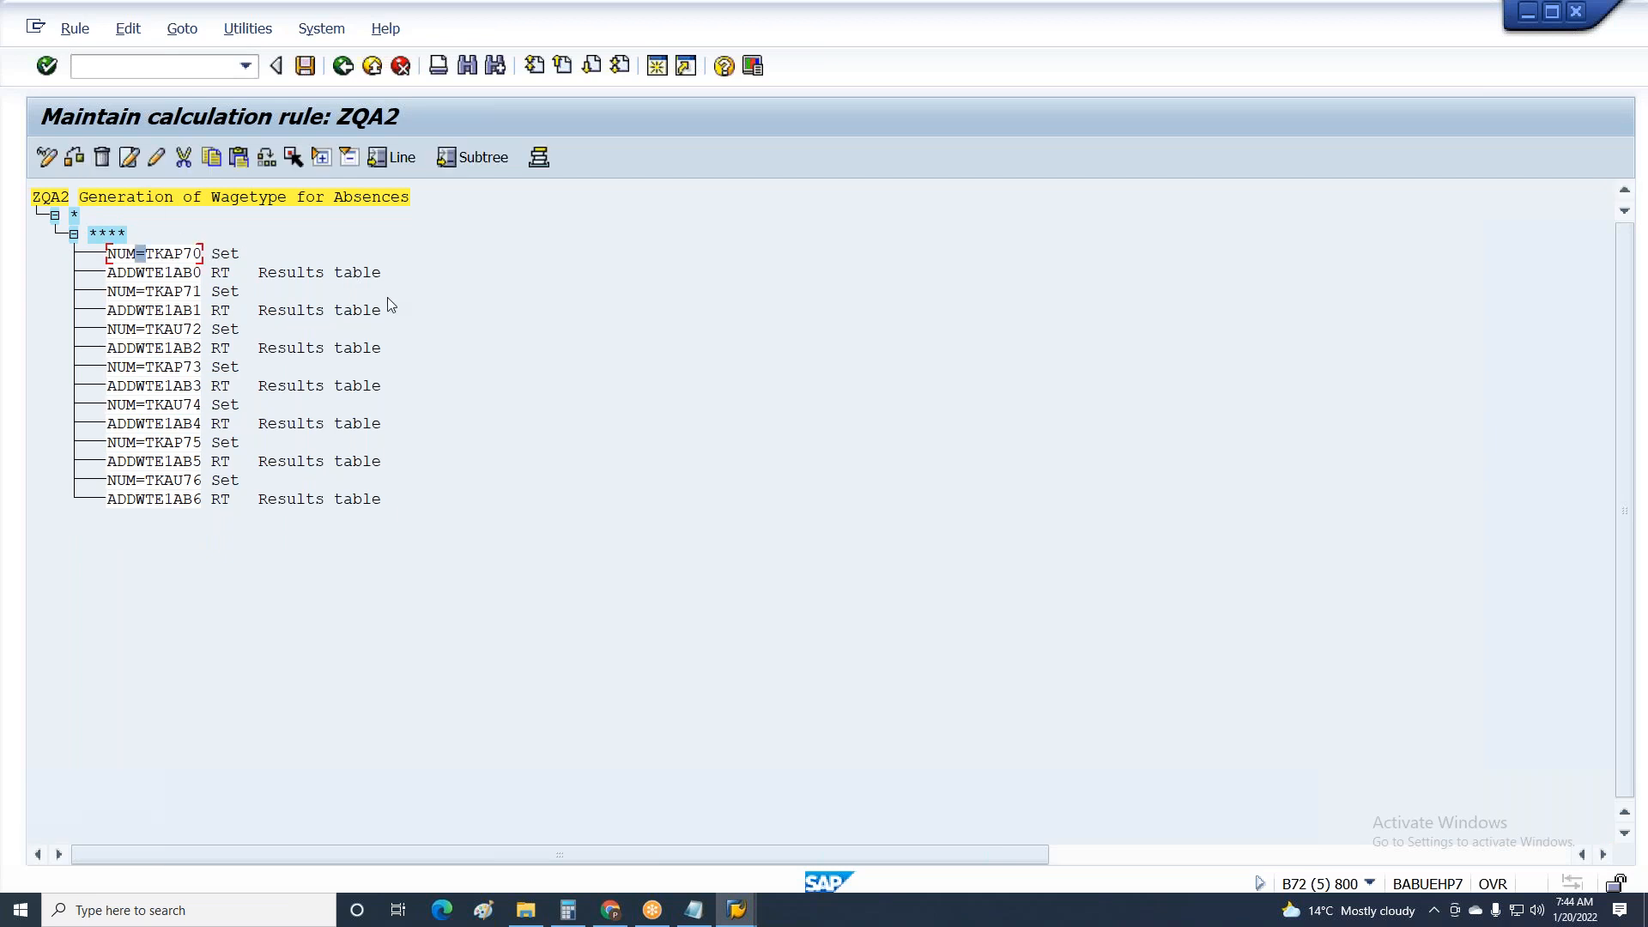
{"action": "key", "text": "ctrl+s"}
{"action": "key", "text": "Return"}
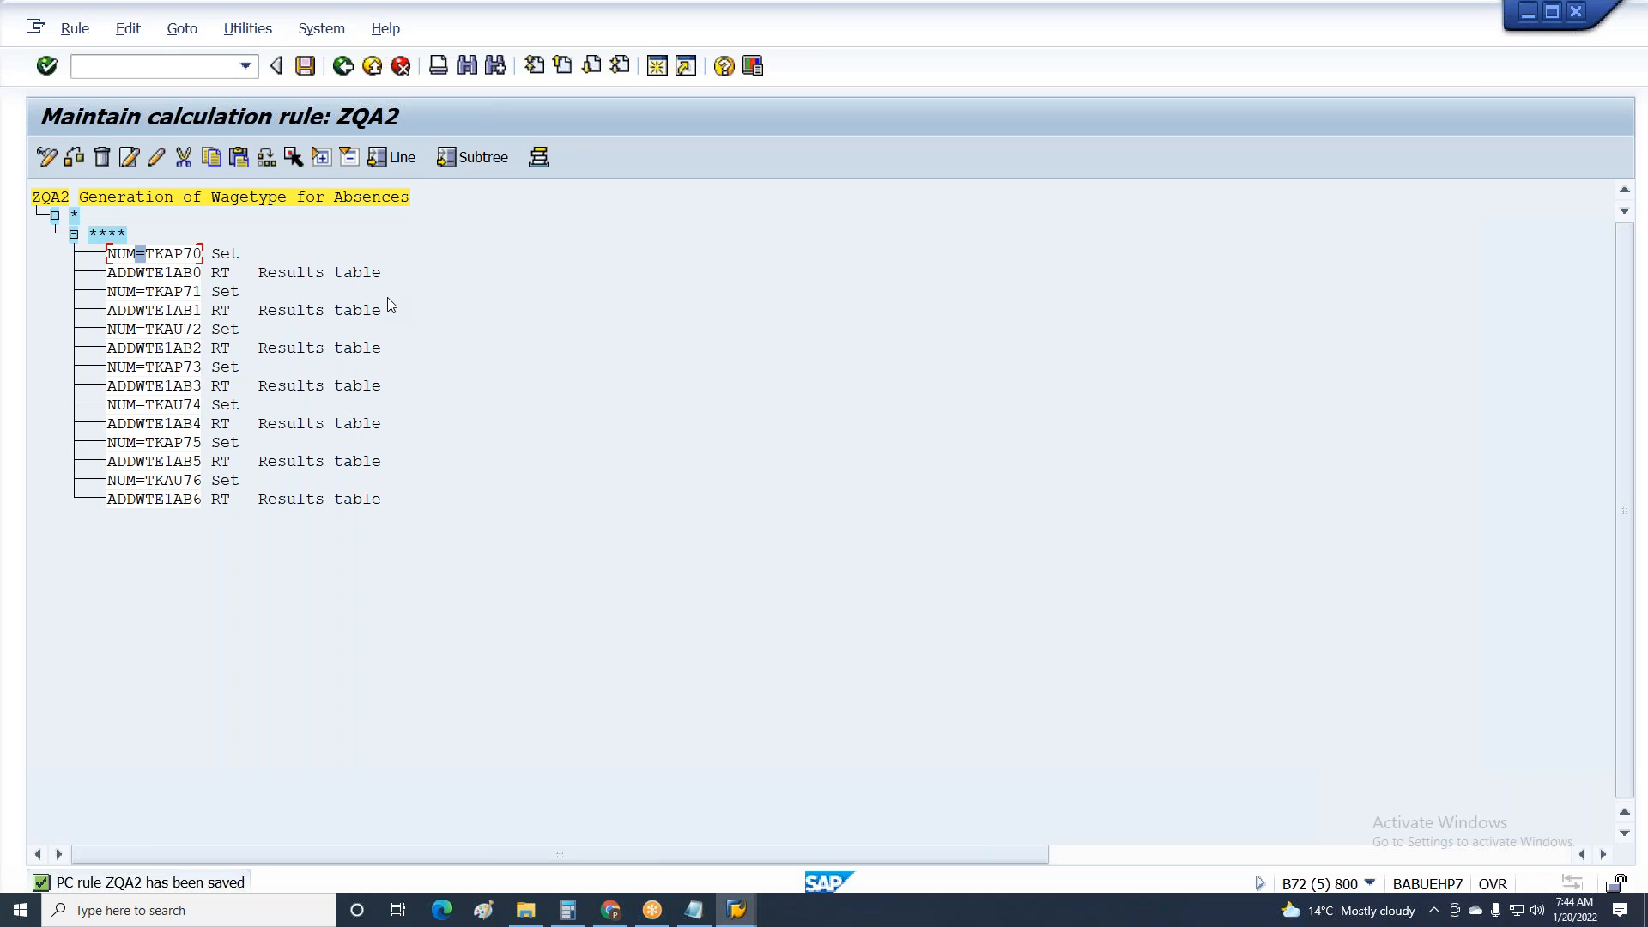
Open subschema Z3T0 from Z300 in the second session, and switch to the session where Z3T0 is being edited.
{"action": "key", "text": "F3"}
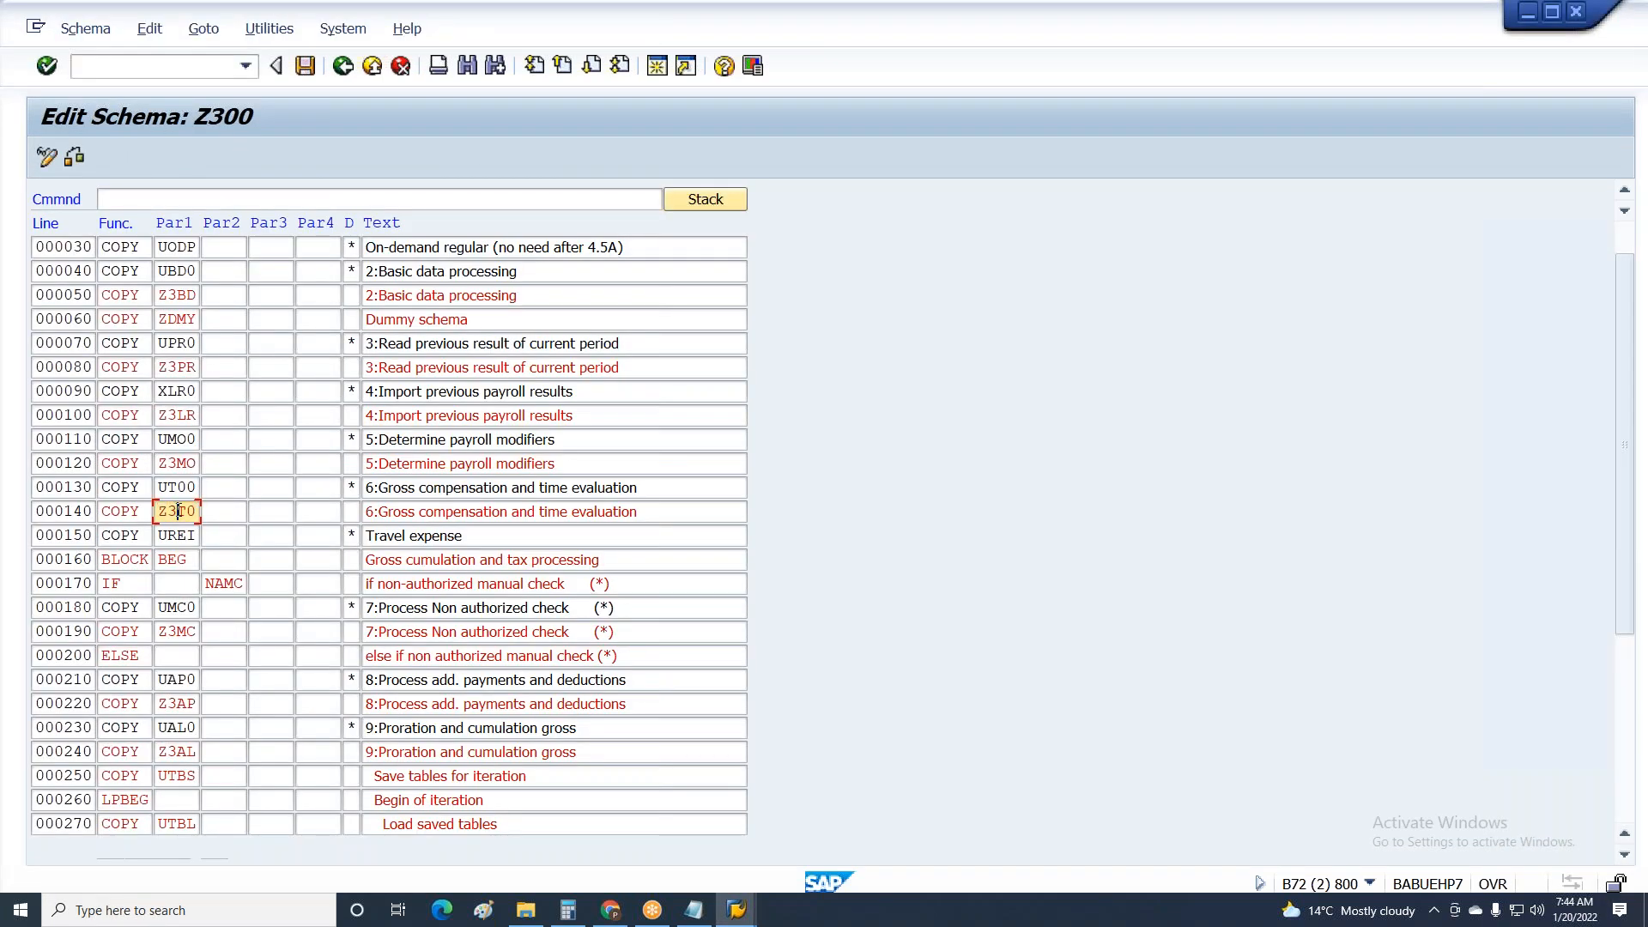
{"action": "double_click", "coordinate": [178, 511]}
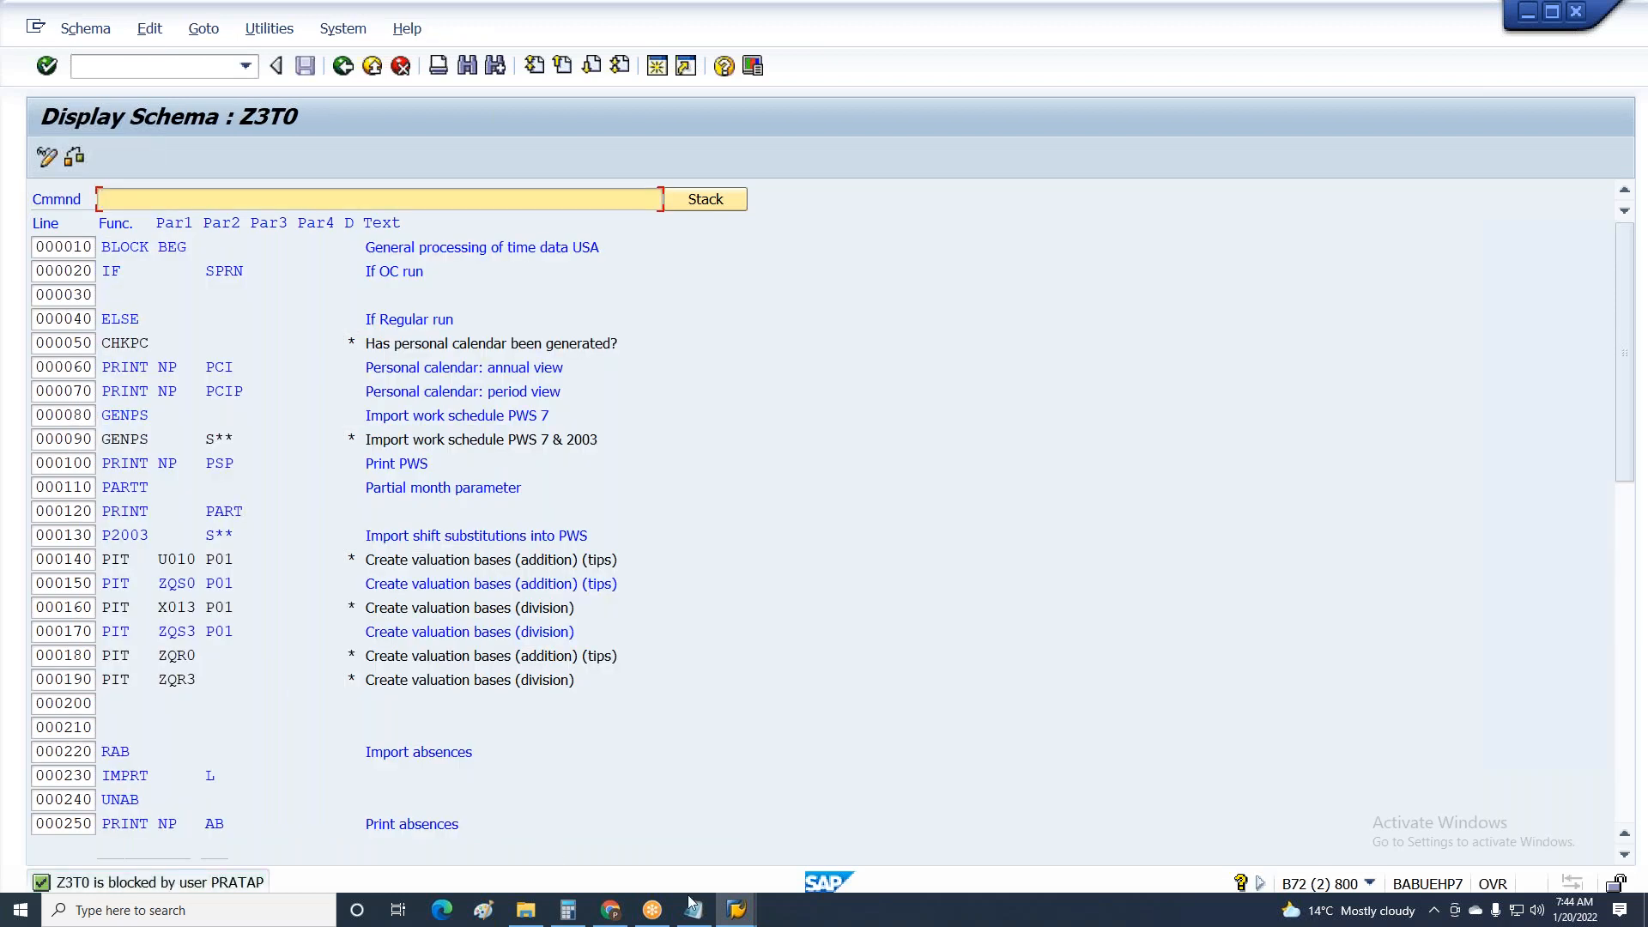
{"action": "mouse_move", "coordinate": [691, 906]}
{"action": "left_click", "coordinate": [428, 876]}
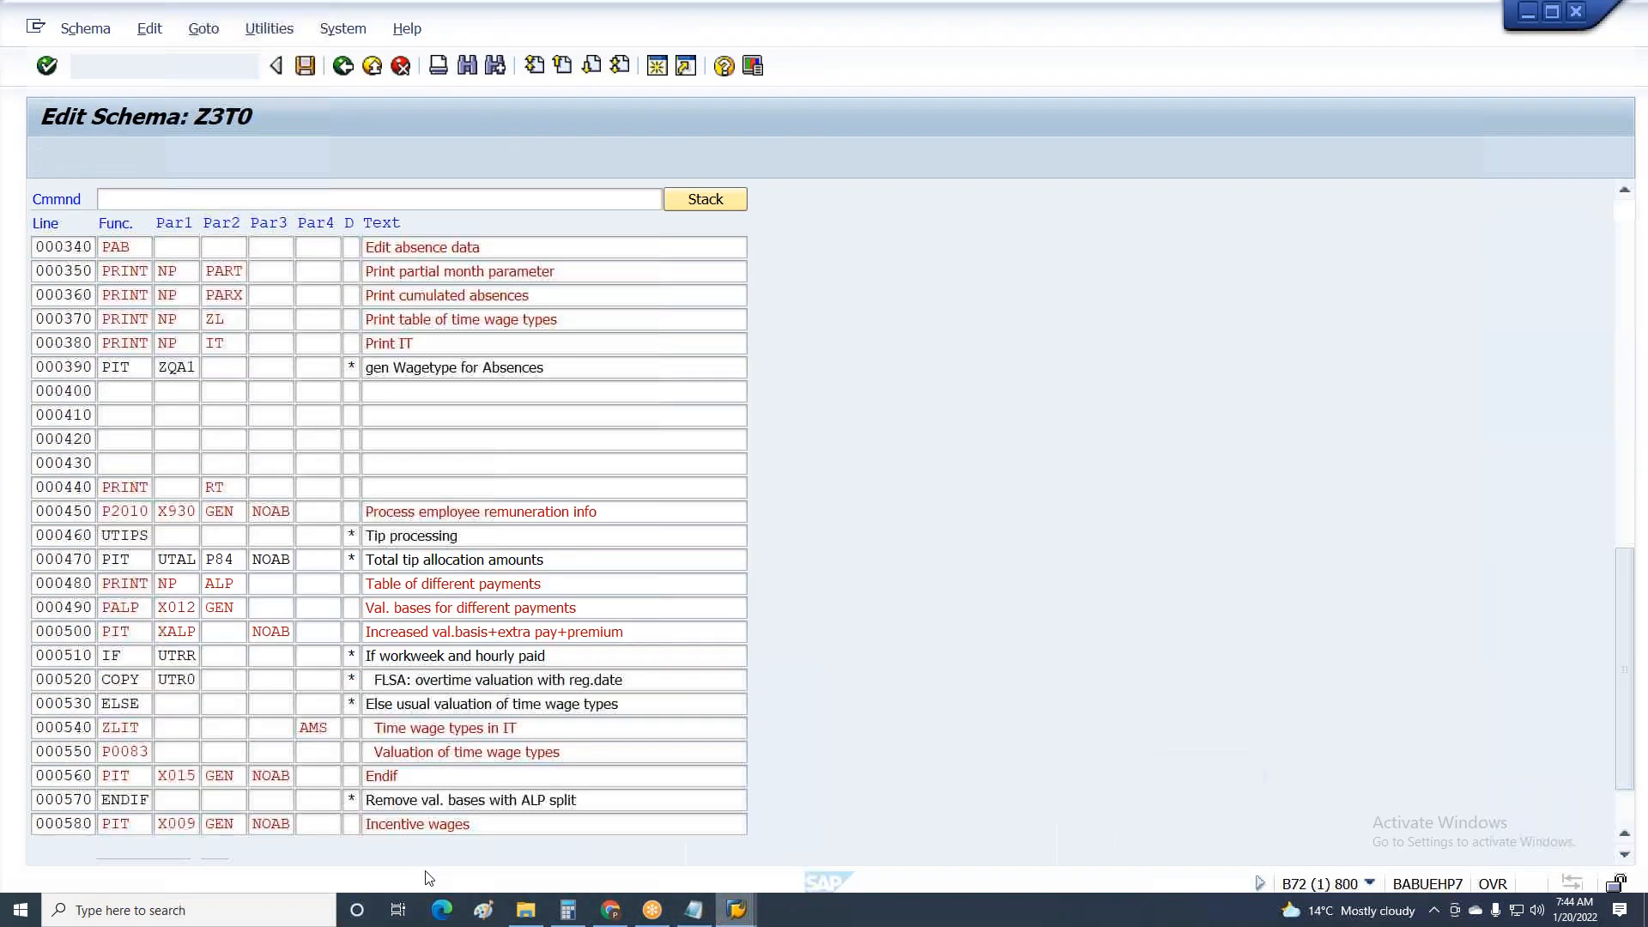
Enter function ACTIO with rule ZQA2 as first parameter in the blank line 000400 of schema Z3T0 and save the schema.
{"action": "left_click", "coordinate": [131, 387]}
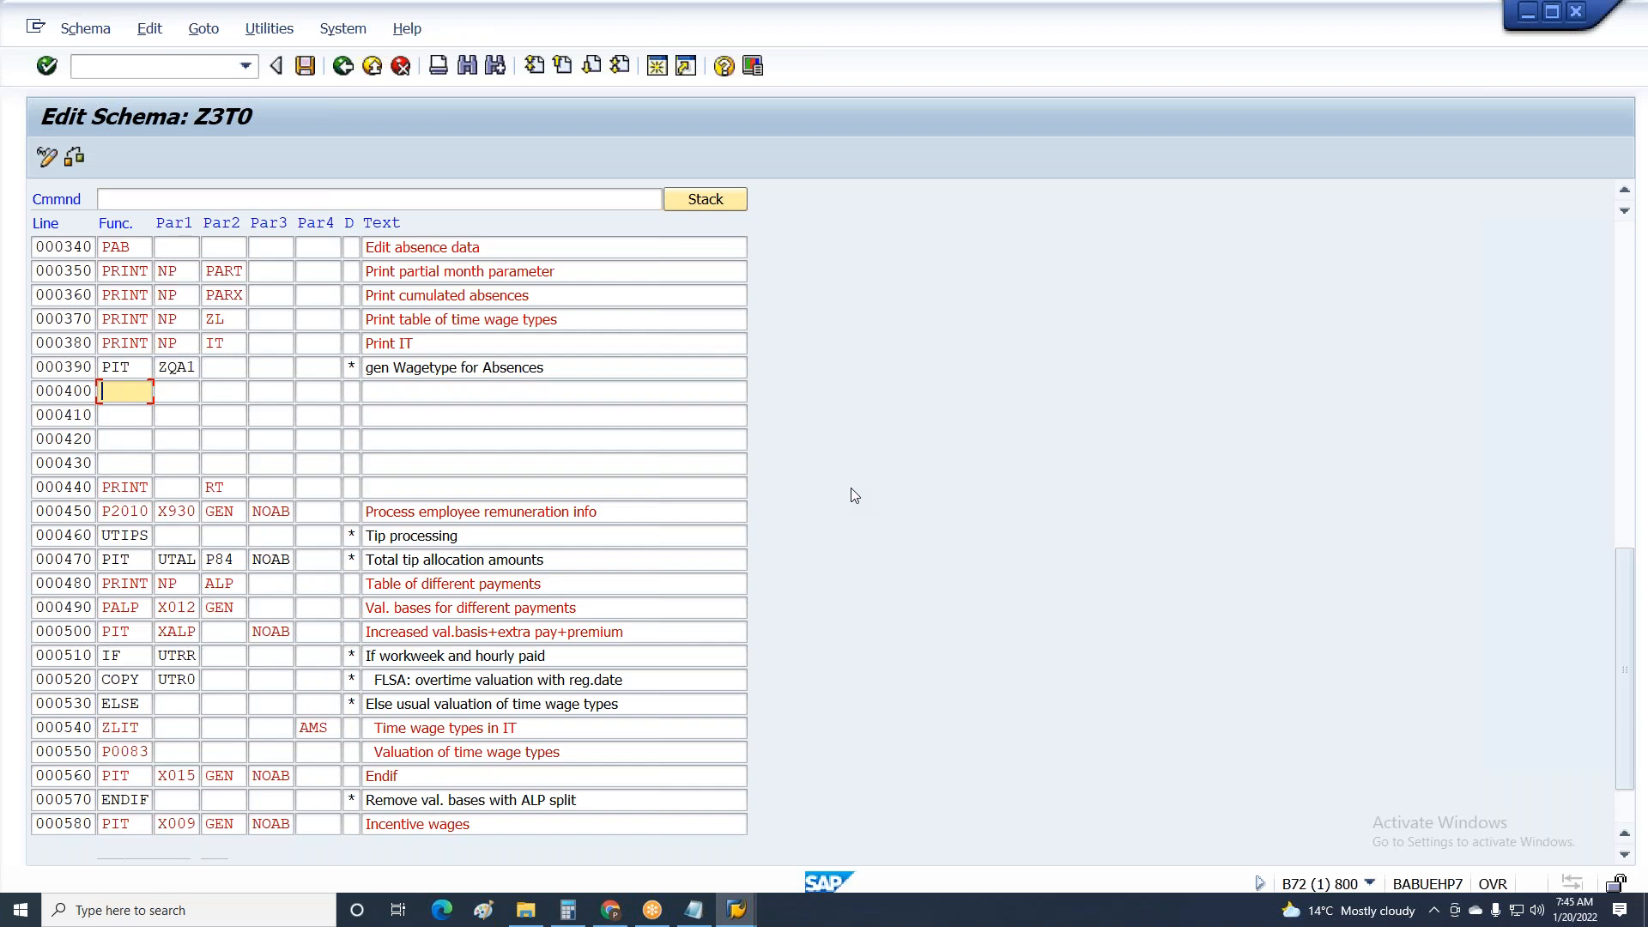
{"action": "type", "text": "ACTIO"}
{"action": "key", "text": "Tab"}
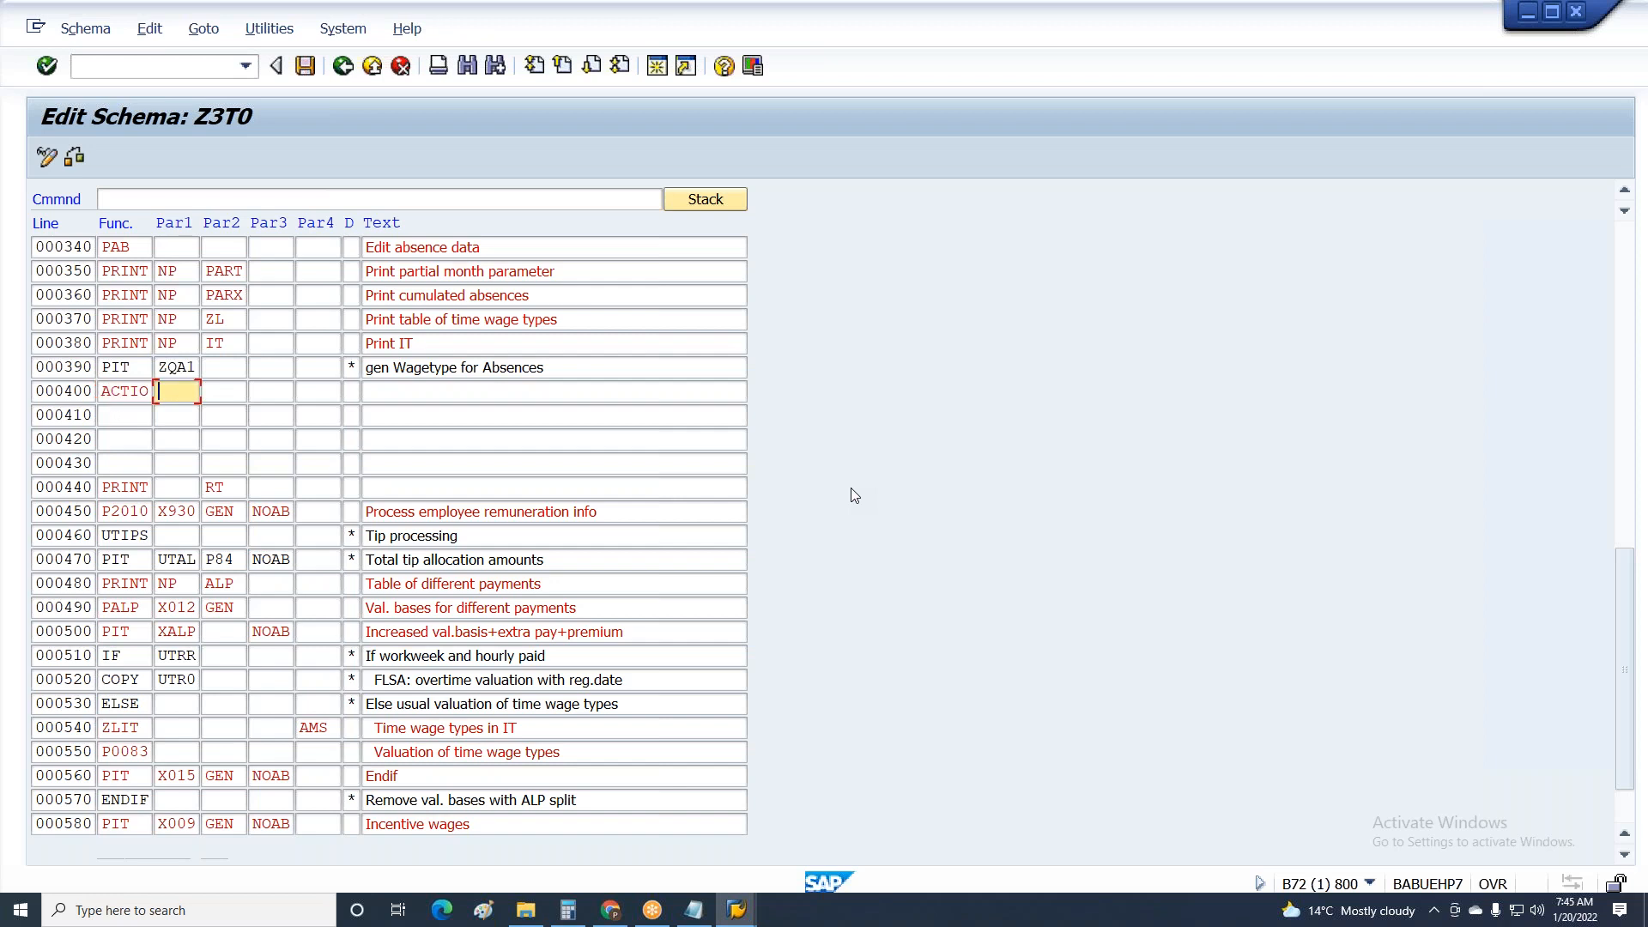
{"action": "type", "text": "ZQA2"}
{"action": "key", "text": "Return"}
{"action": "key", "text": "ctrl+s"}
{"action": "key", "text": "Return"}
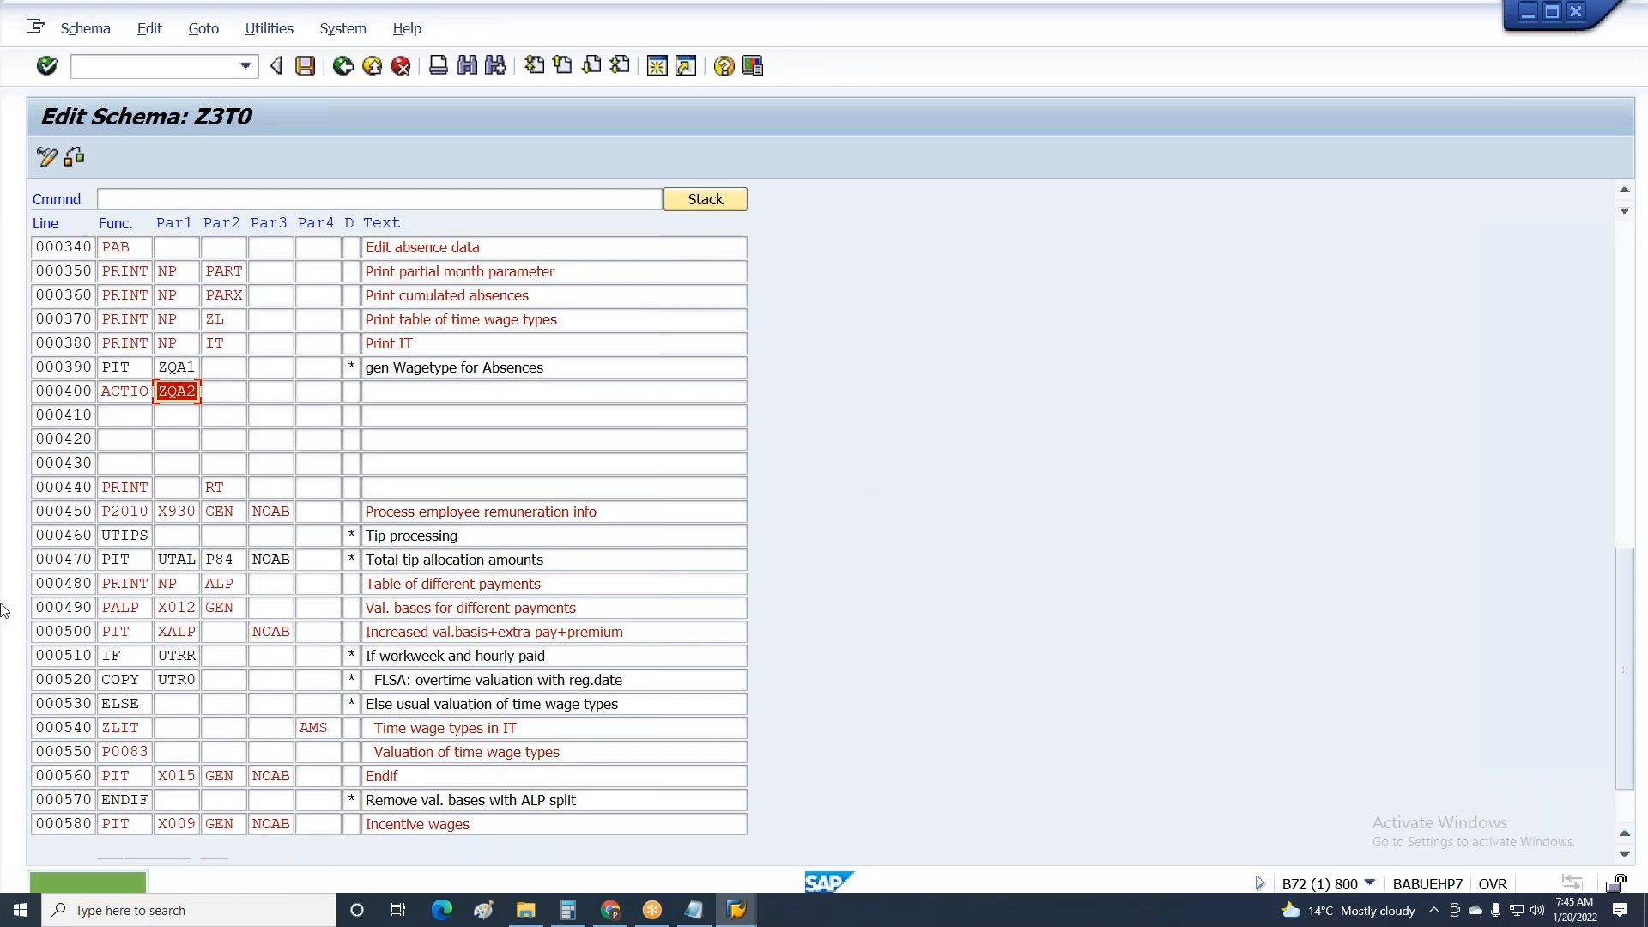
Enter a description starting with "Rul" as the text of the ACTIO ZQA2 line in schema Z3T0.
{"action": "left_click", "coordinate": [724, 916]}
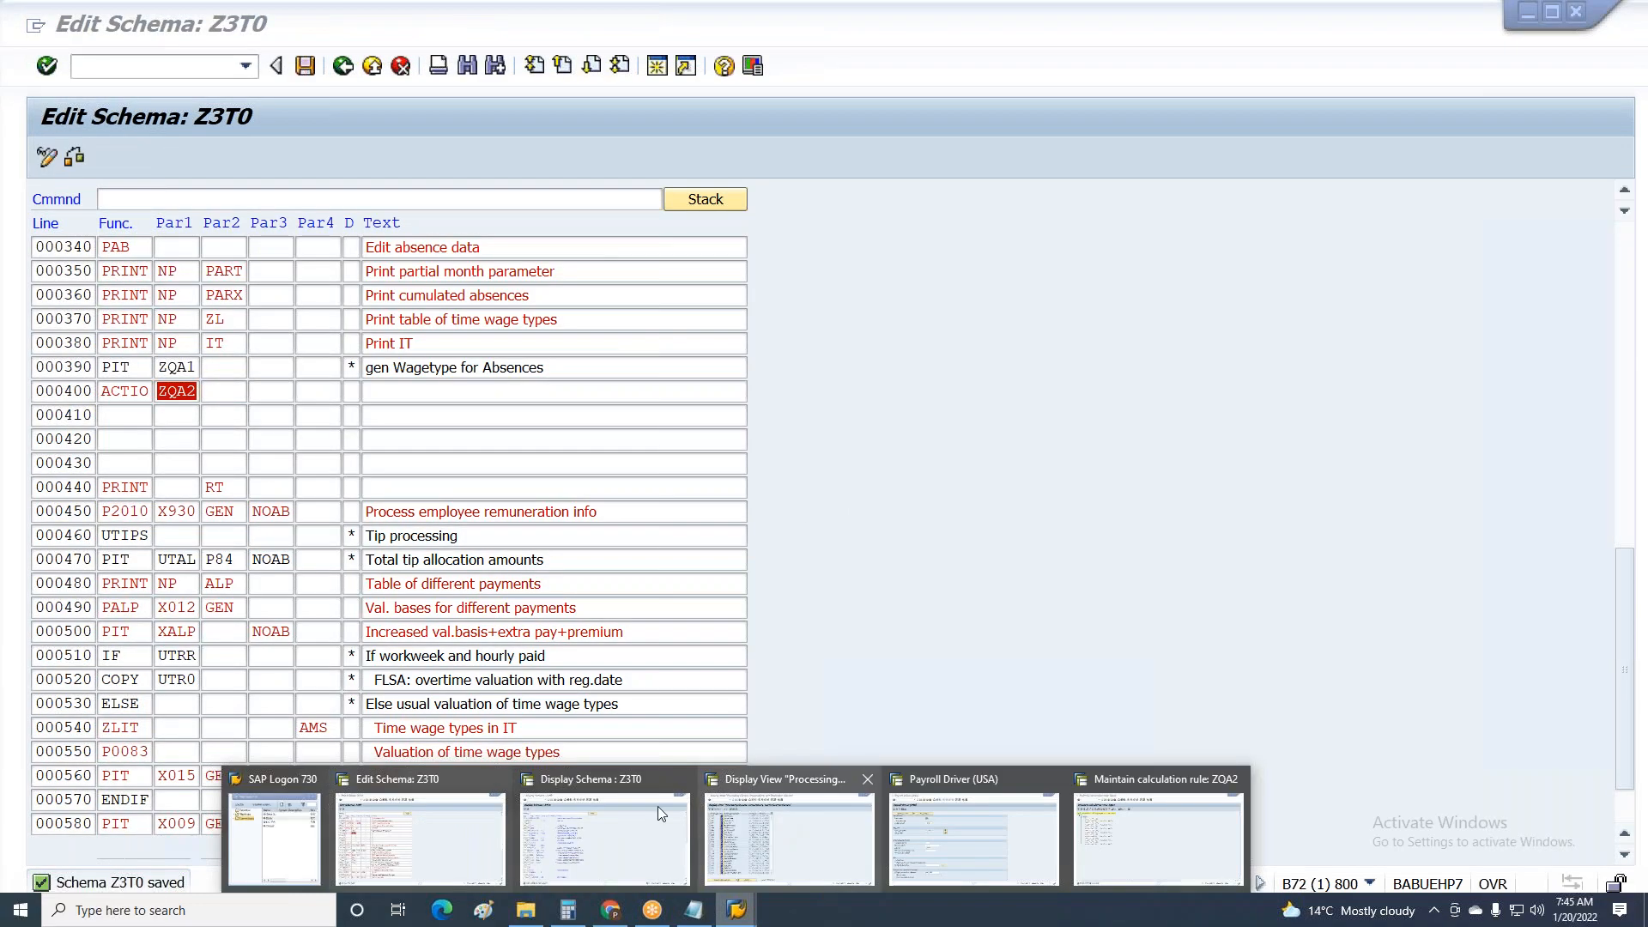
{"action": "left_click", "coordinate": [152, 402]}
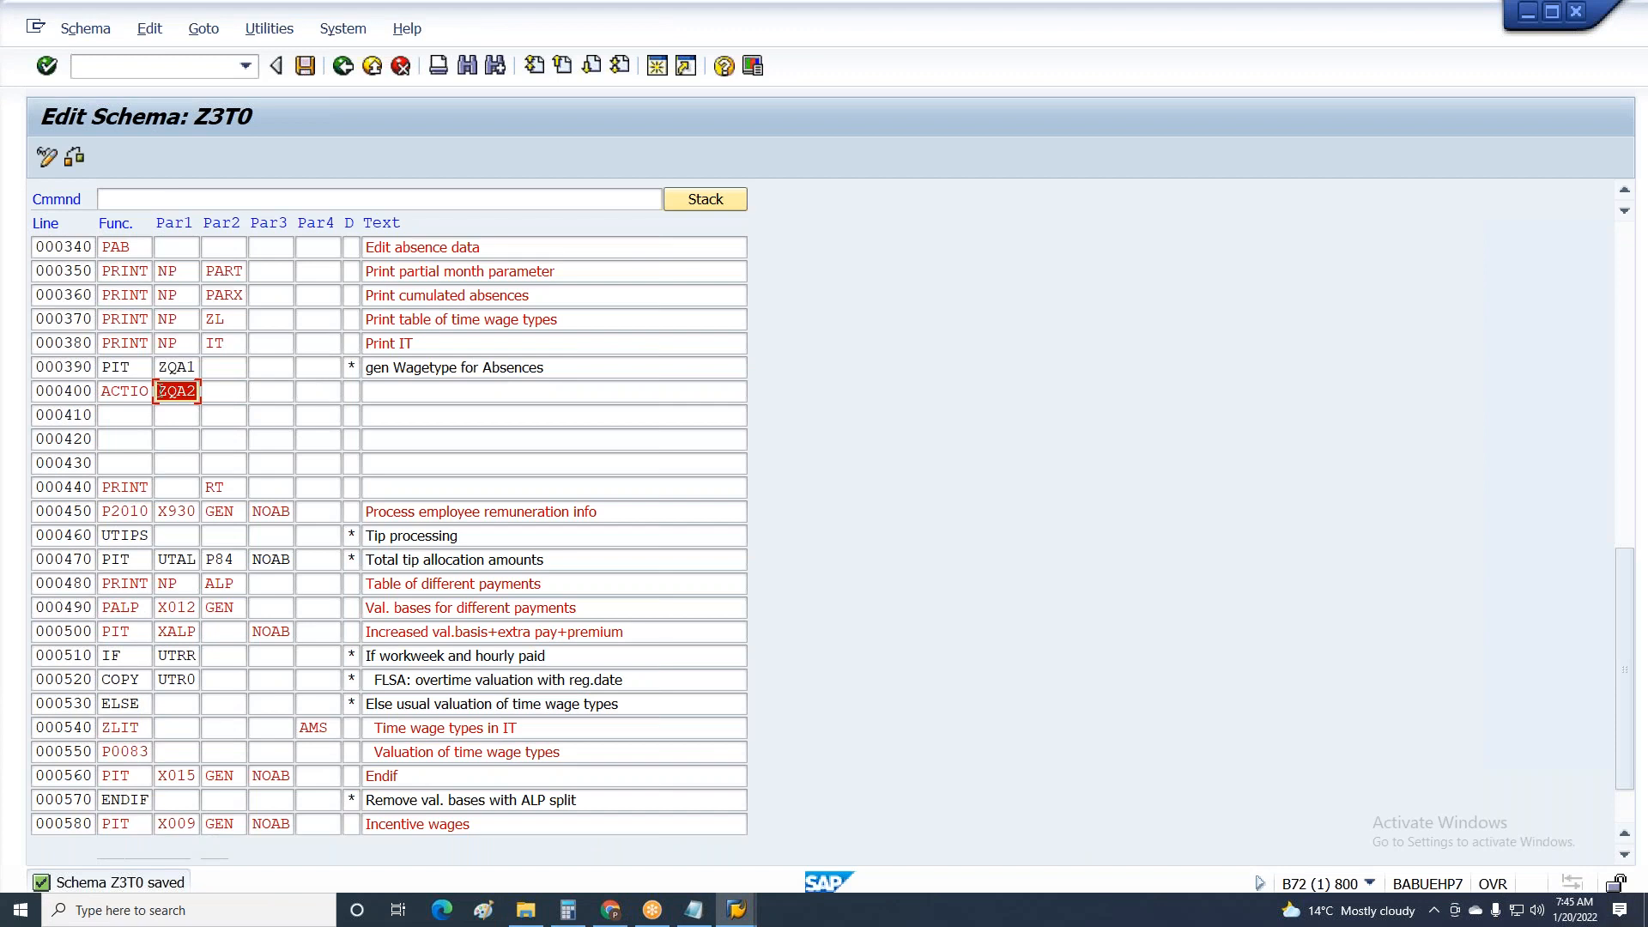
{"action": "left_click", "coordinate": [111, 392]}
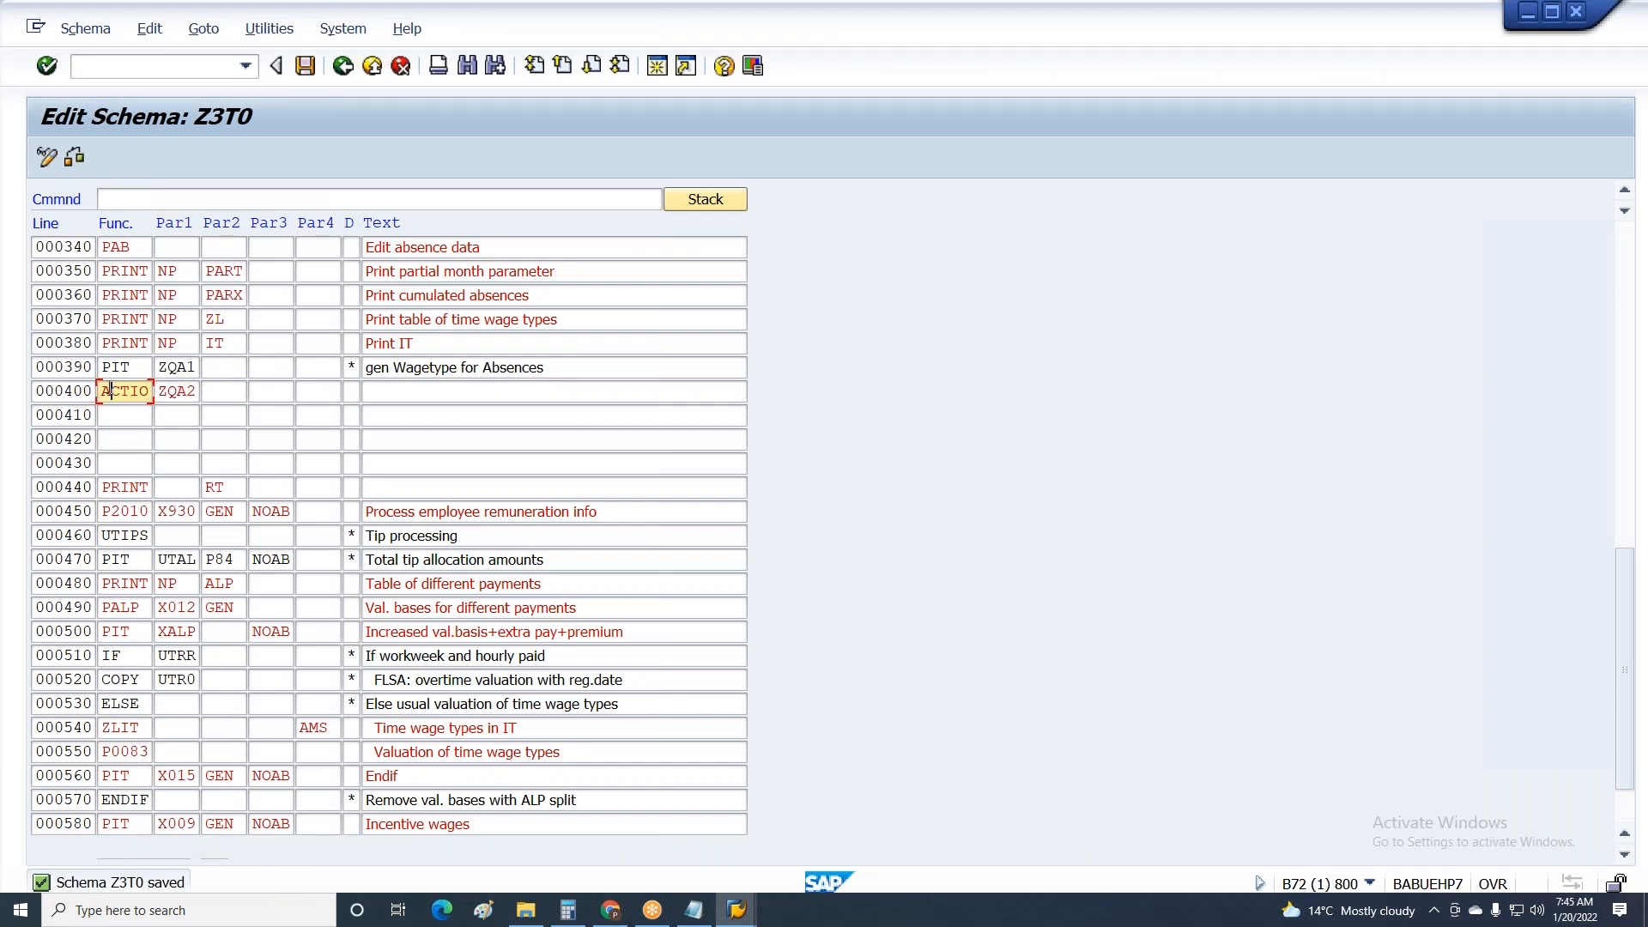
{"action": "left_click", "coordinate": [407, 395]}
{"action": "type", "text": "Rul"}
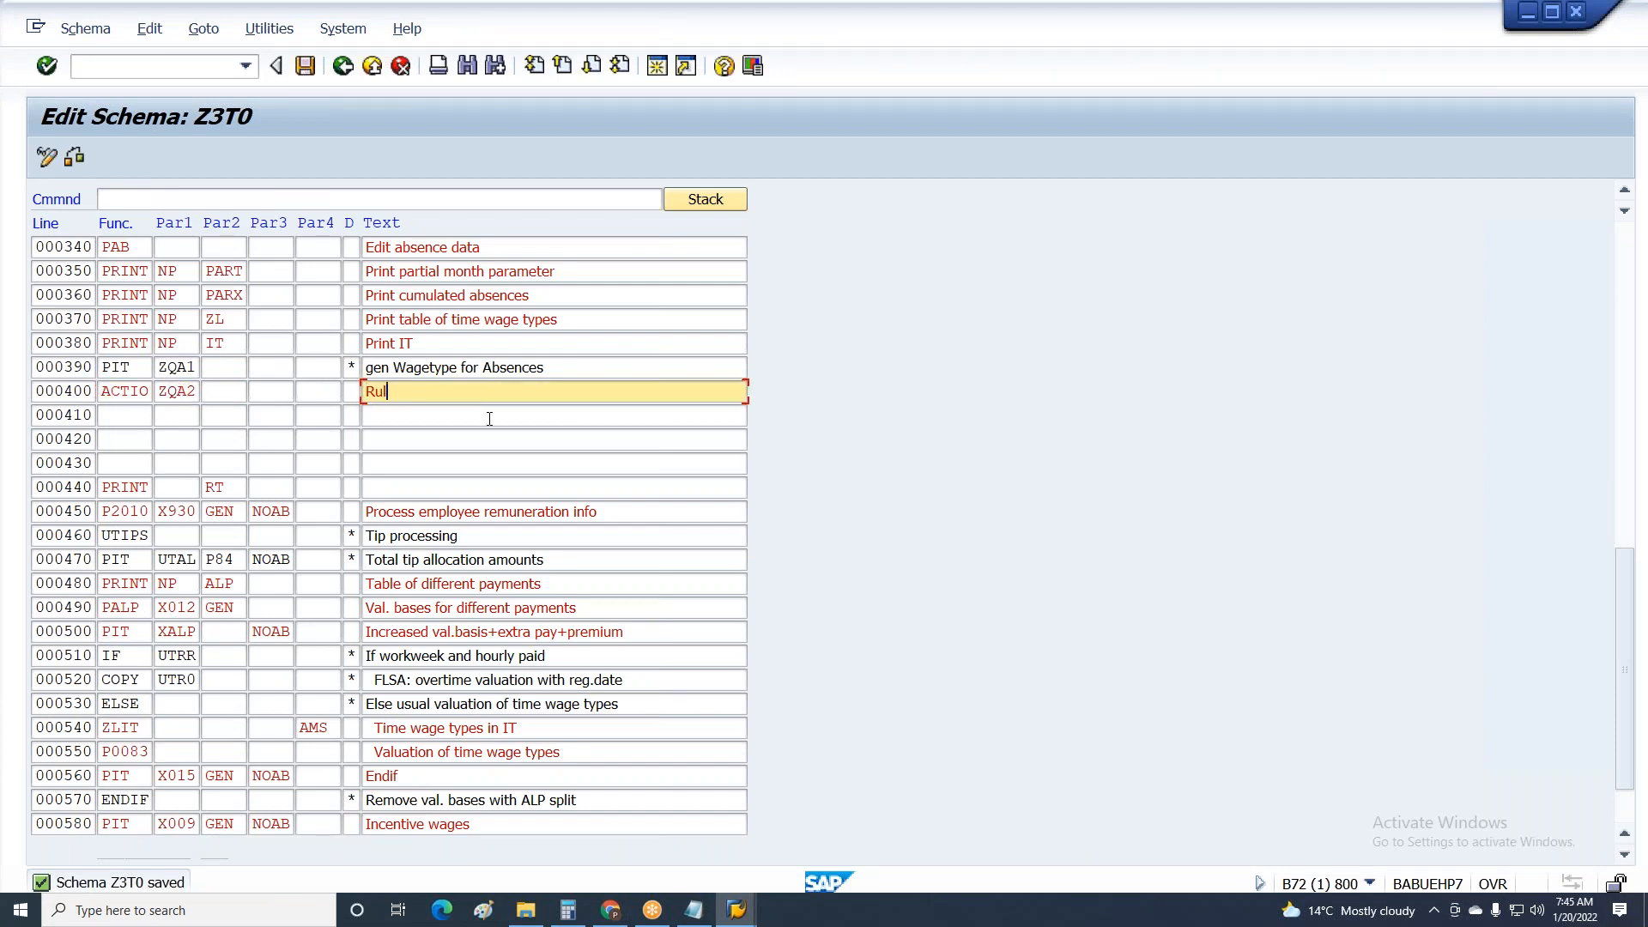
Complete the description of the ACTIO ZQA2 line in the schema as "Rule executed only for period".
{"action": "type", "text": "e executed only"}
{"action": "type", "text": " on"}
{"action": "key", "text": "BackSpace"}
{"action": "key", "text": "BackSpace"}
{"action": "key", "text": "BackSpace"}
{"action": "type", "text": "for perid"}
{"action": "key", "text": "BackSpace"}
{"action": "type", "text": "od"}
{"action": "key", "text": "Return"}
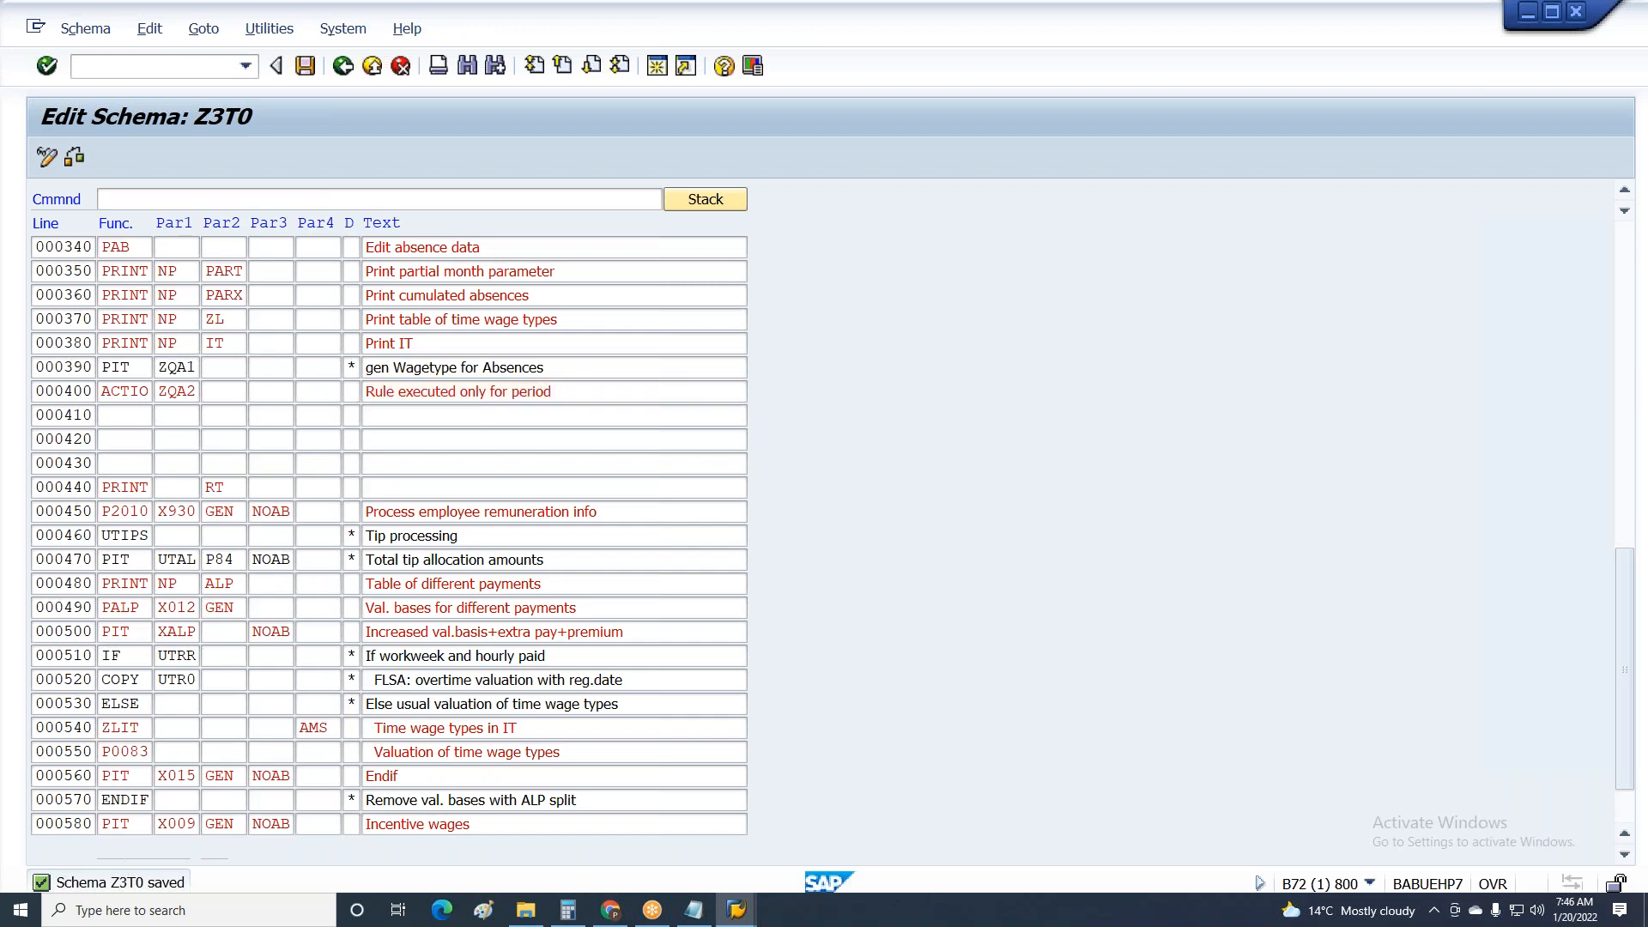
{"action": "left_click", "coordinate": [429, 409]}
Review the NUM and ADDWT operation lines of calculation rule ZQA2 in its own session.
{"action": "left_click", "coordinate": [736, 910]}
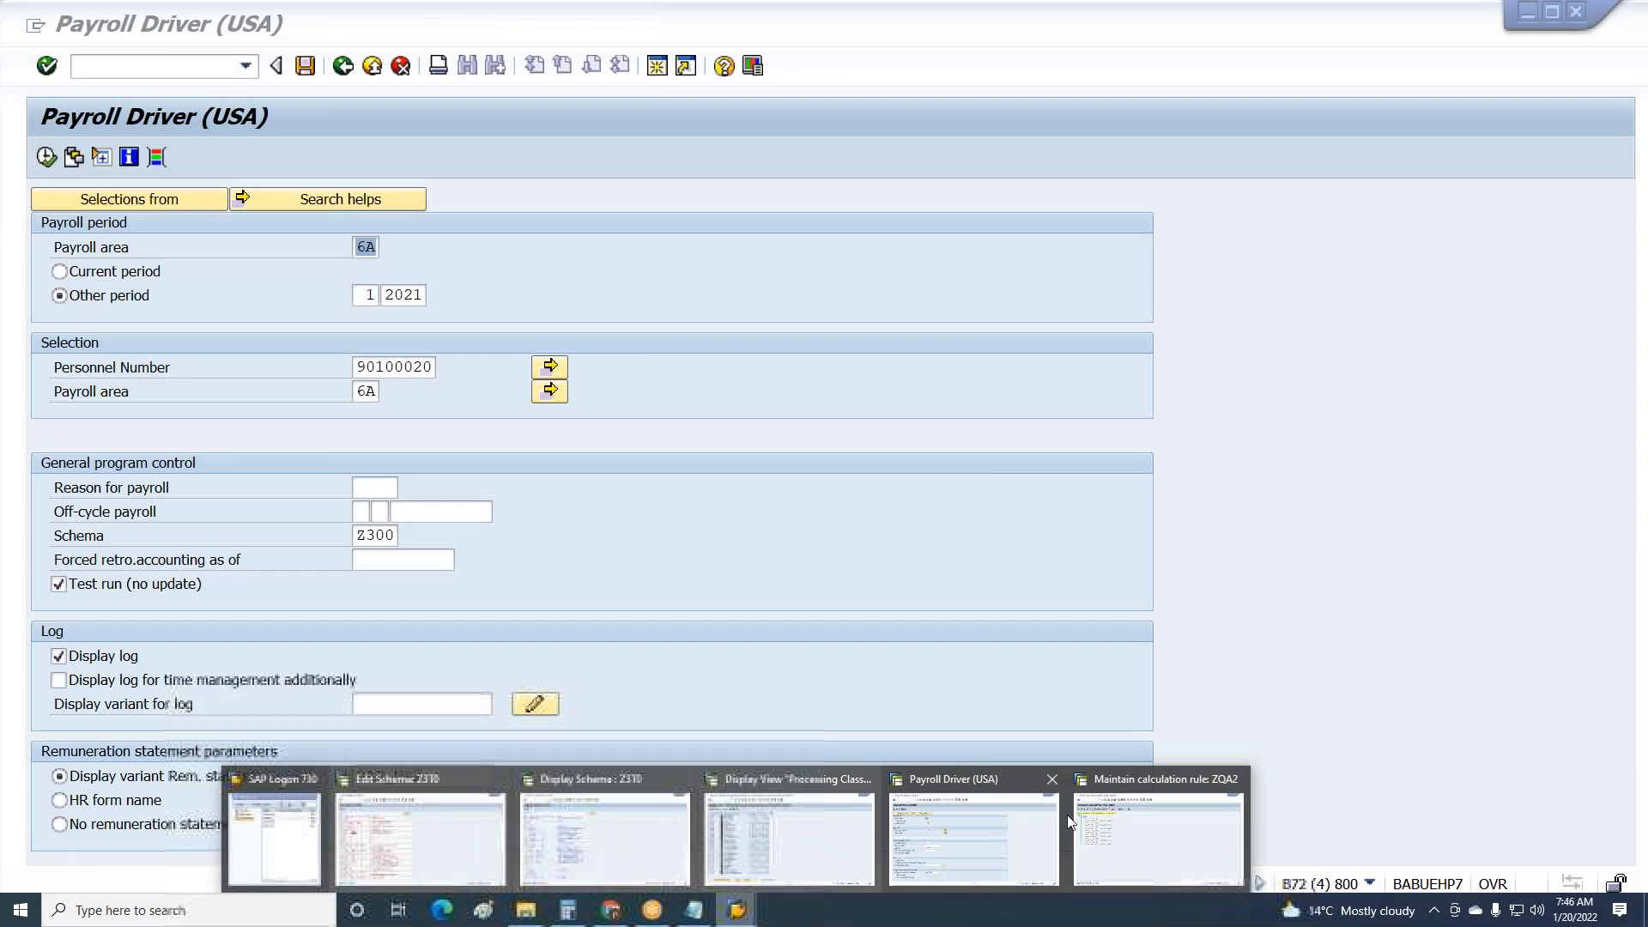
{"action": "left_click", "coordinate": [1158, 837]}
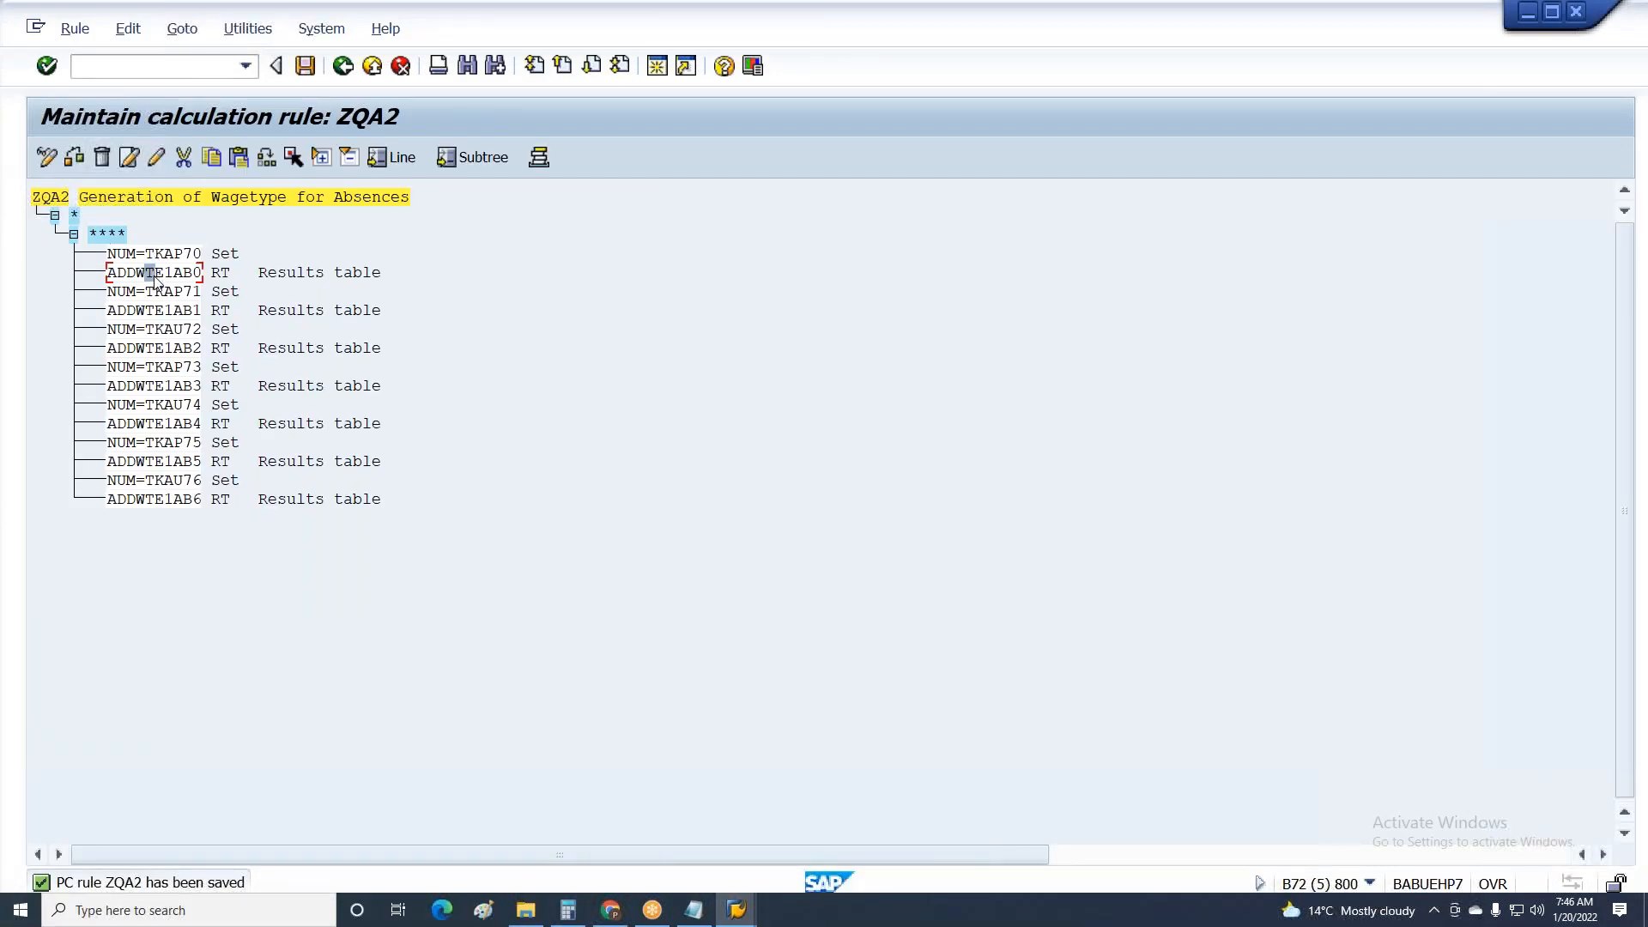
{"action": "left_click", "coordinate": [151, 311]}
{"action": "left_click", "coordinate": [150, 330]}
{"action": "left_click", "coordinate": [150, 370]}
{"action": "key", "text": "F3"}
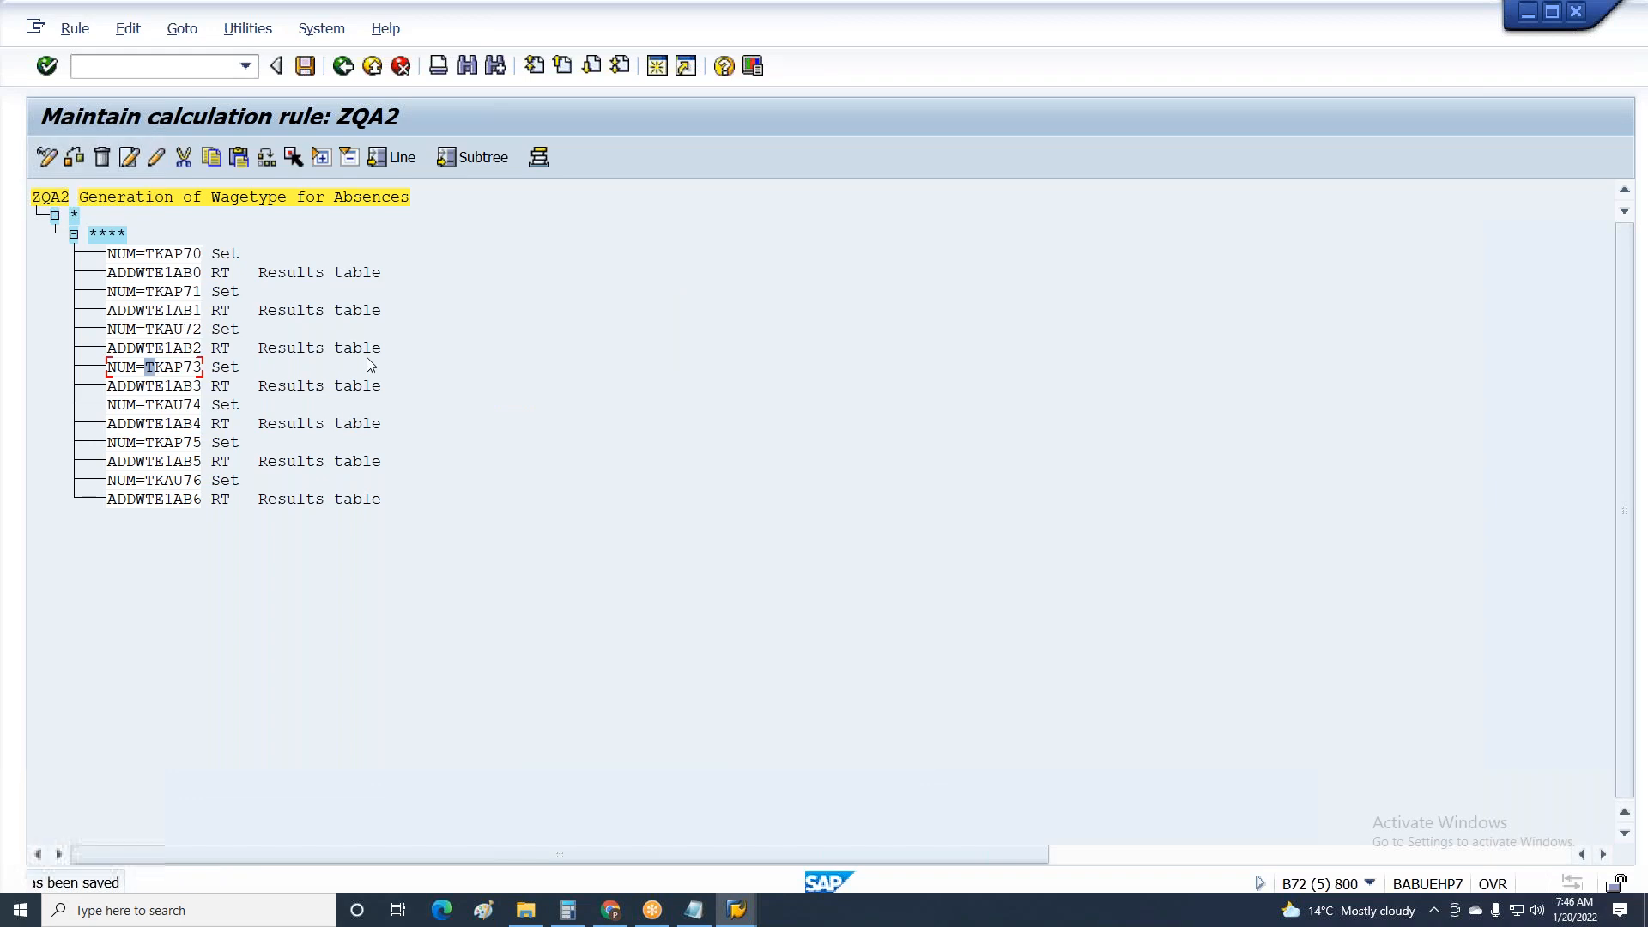
Run the USA payroll driver as a test run with schema Z300 for period 01/2021 of payroll area 6A.
{"action": "mouse_move", "coordinate": [747, 916]}
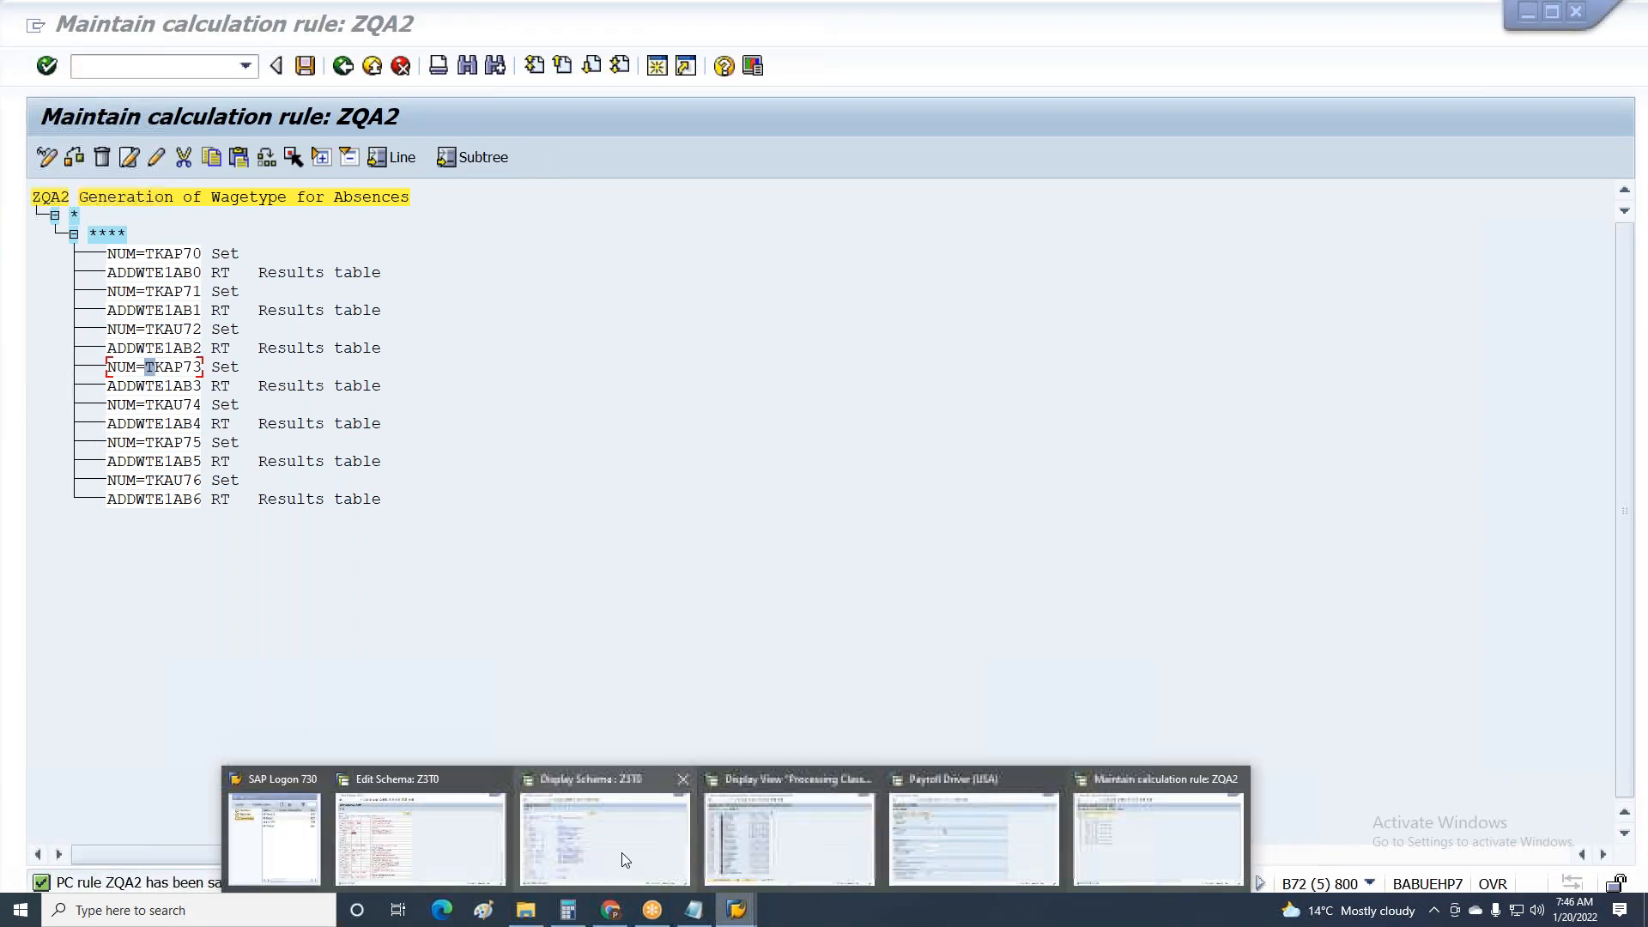
{"action": "left_click", "coordinate": [891, 846]}
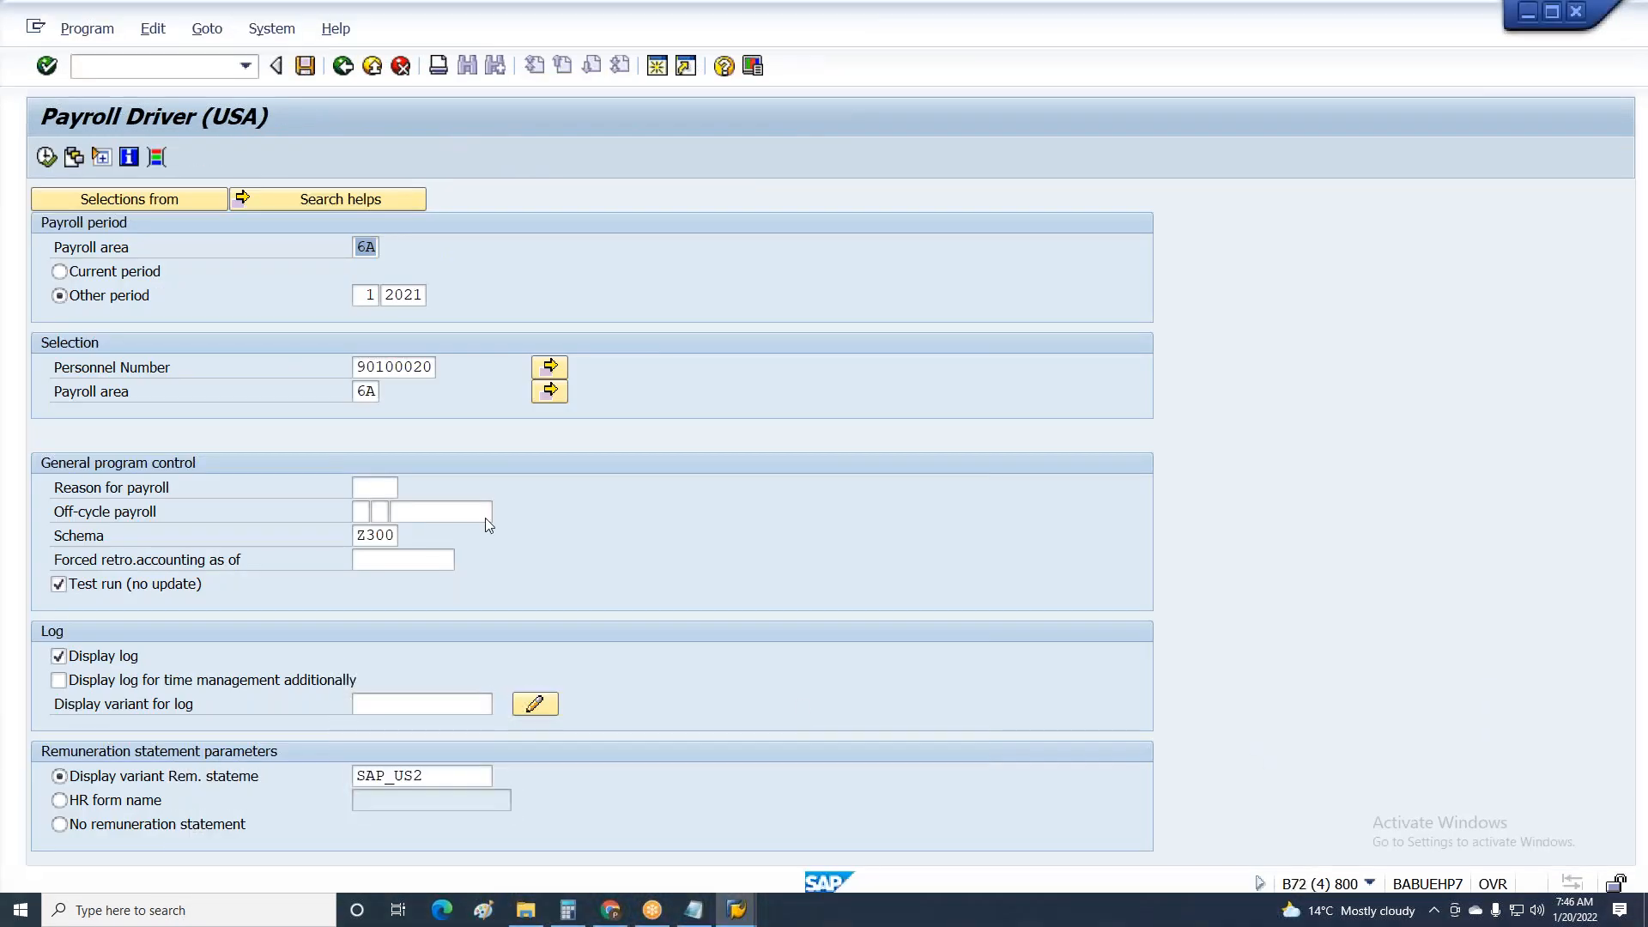
{"action": "key", "text": "F8"}
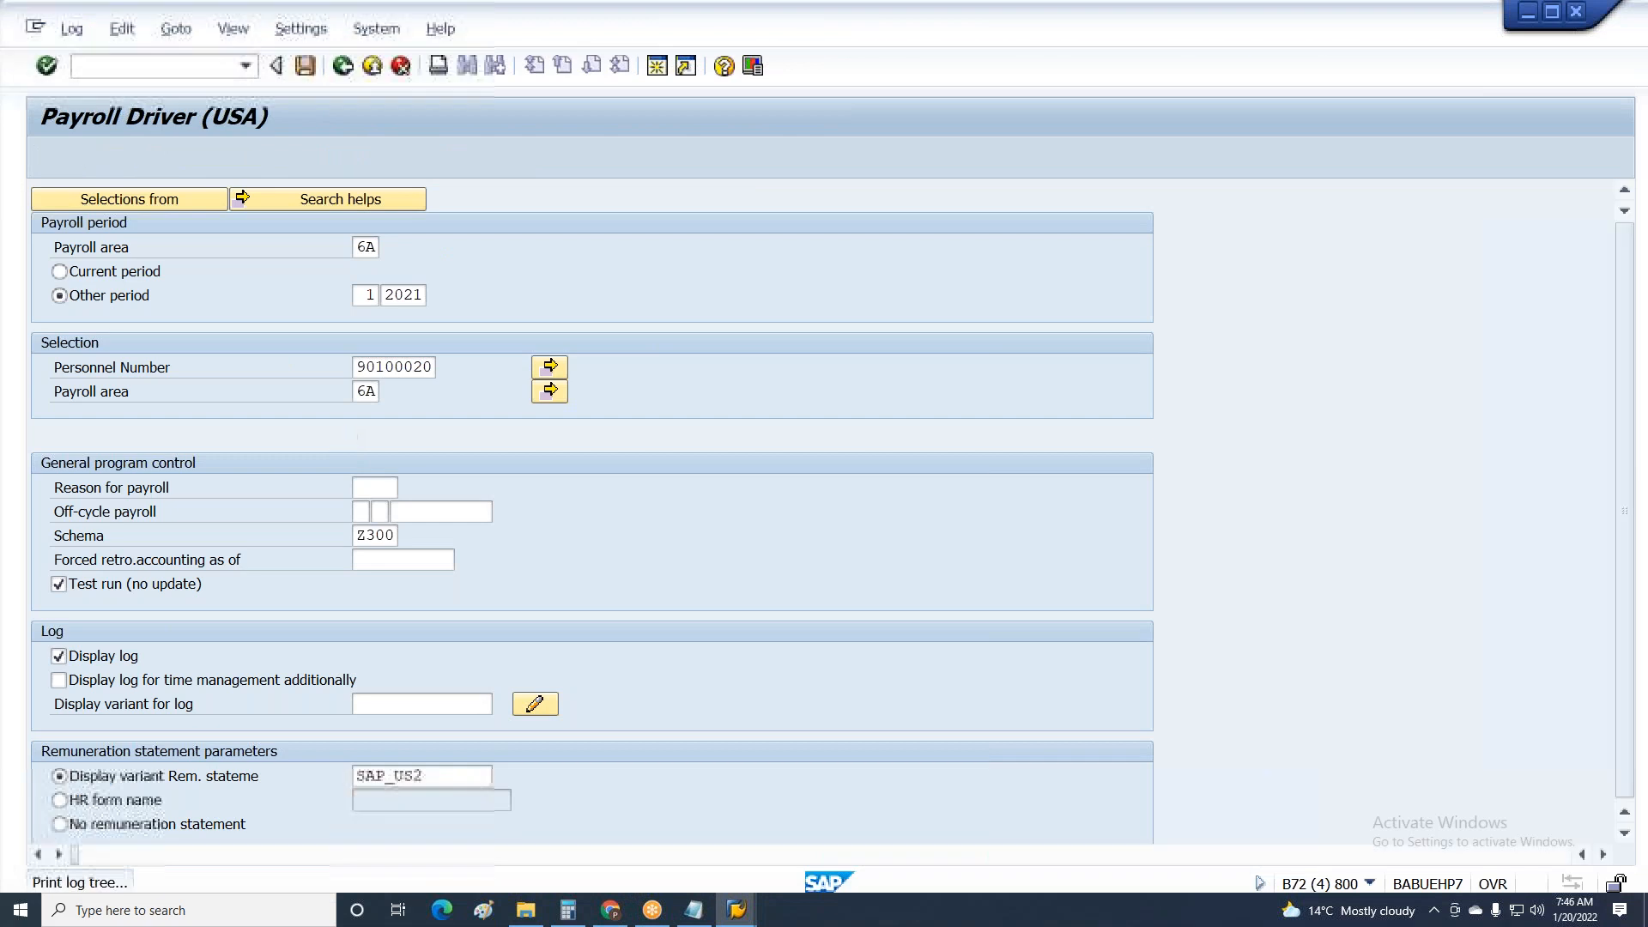
Expand the payroll log for the successful employee's 01/2021 run down to the regular-run branch of General processing of time data USA.
{"action": "left_click", "coordinate": [87, 272]}
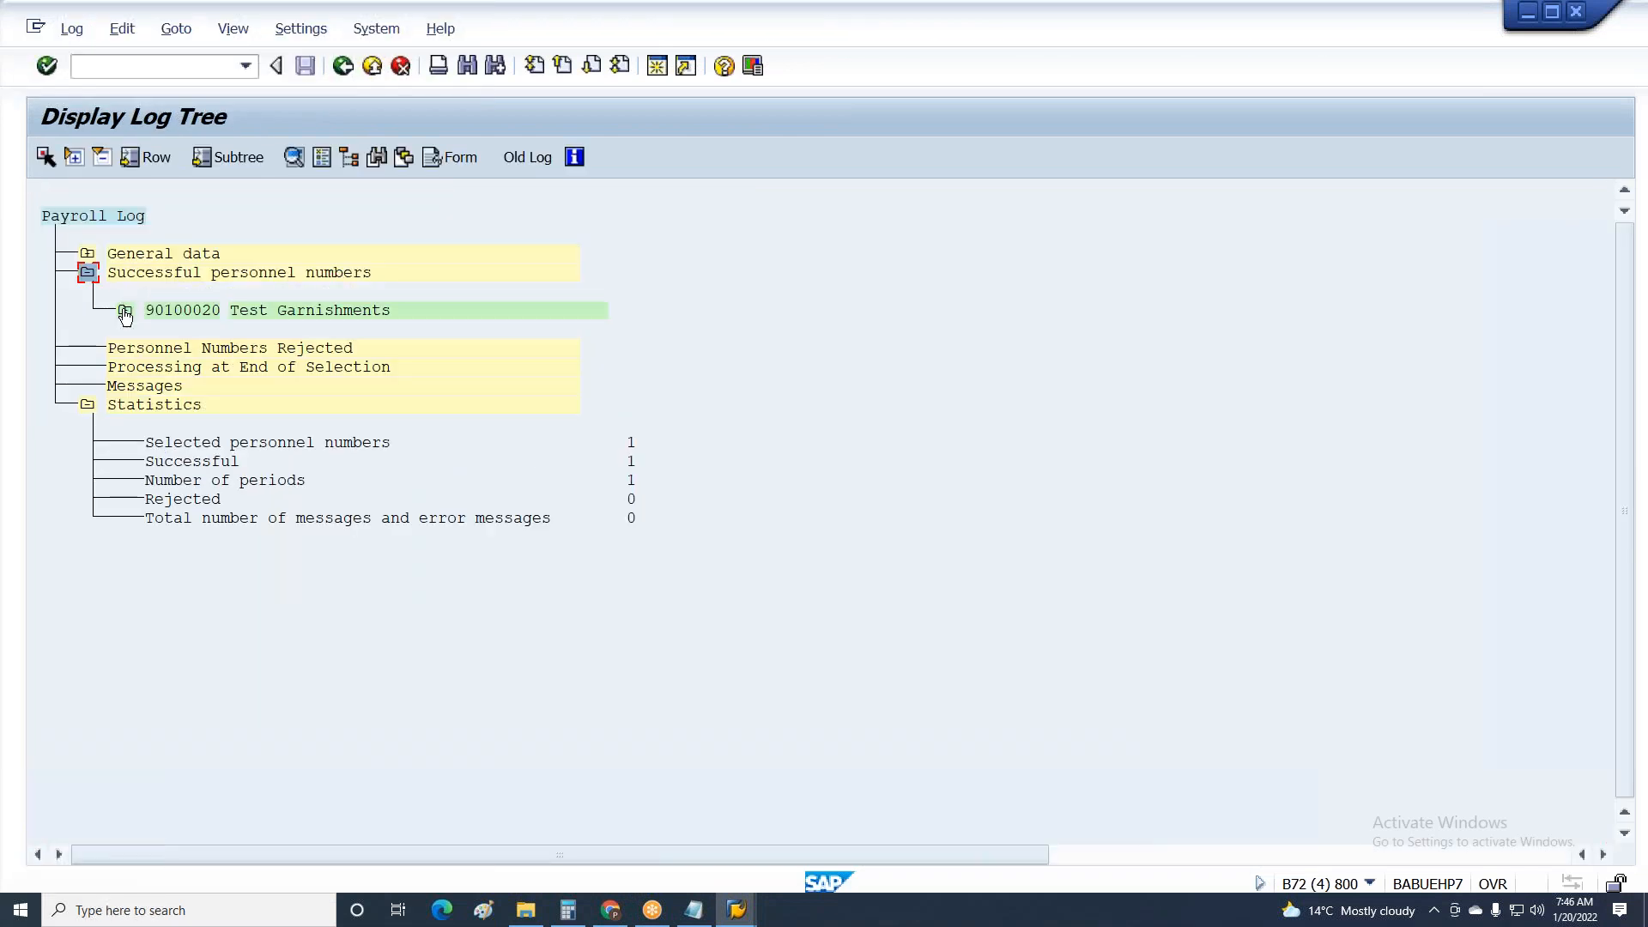
{"action": "left_click", "coordinate": [125, 310]}
{"action": "left_click", "coordinate": [162, 347]}
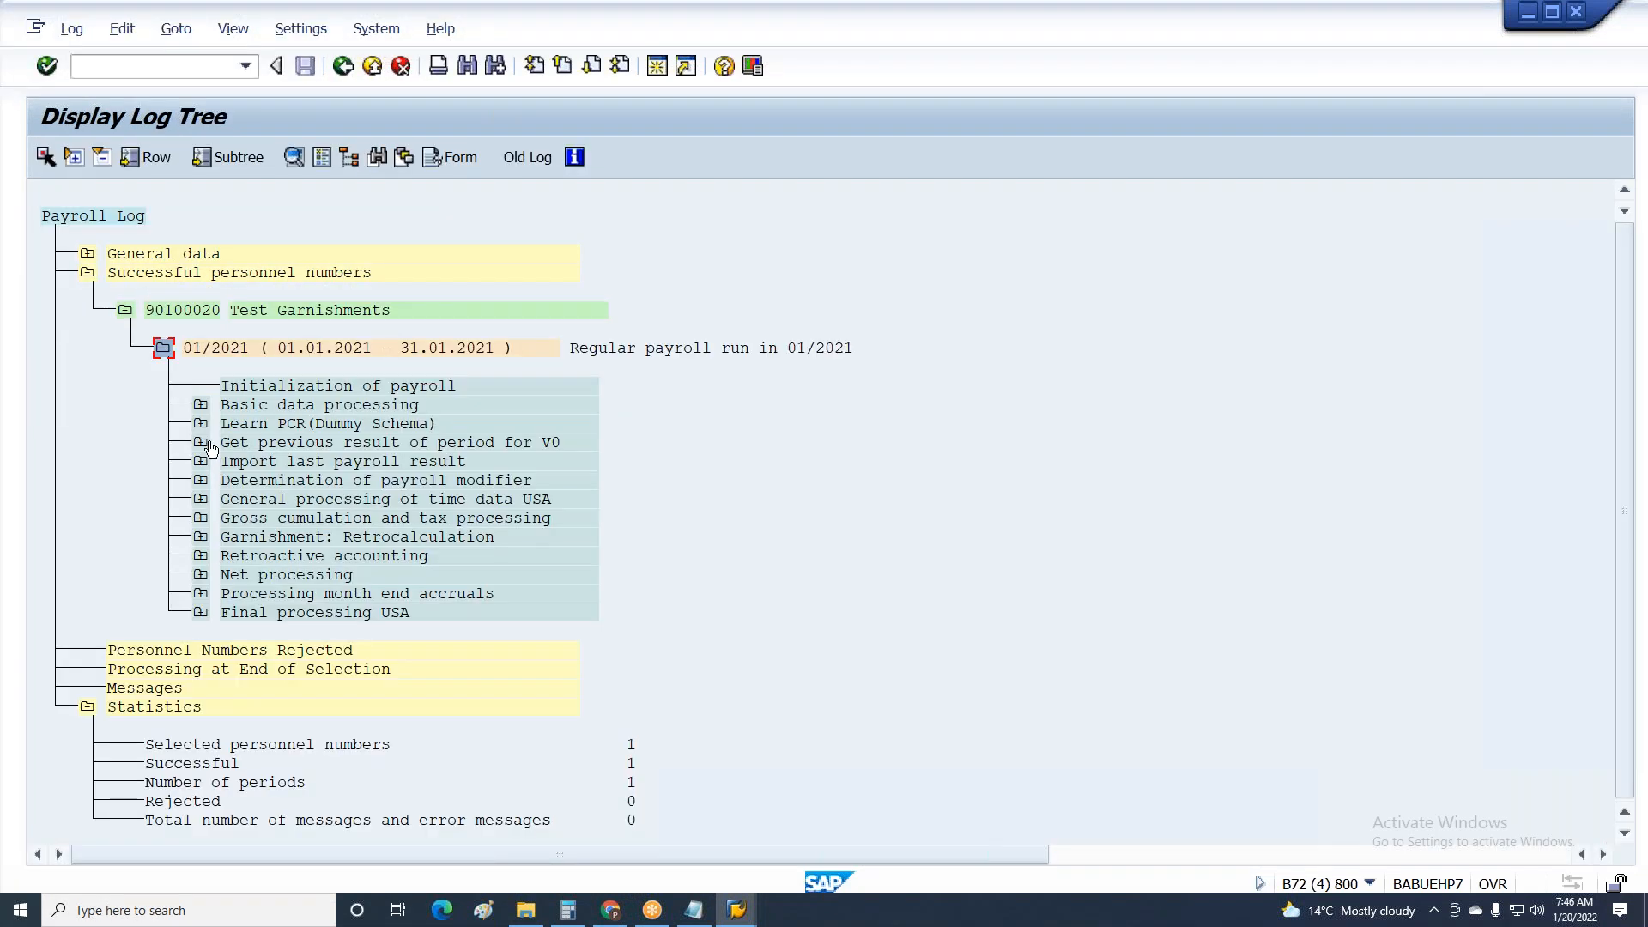
{"action": "left_click", "coordinate": [201, 499]}
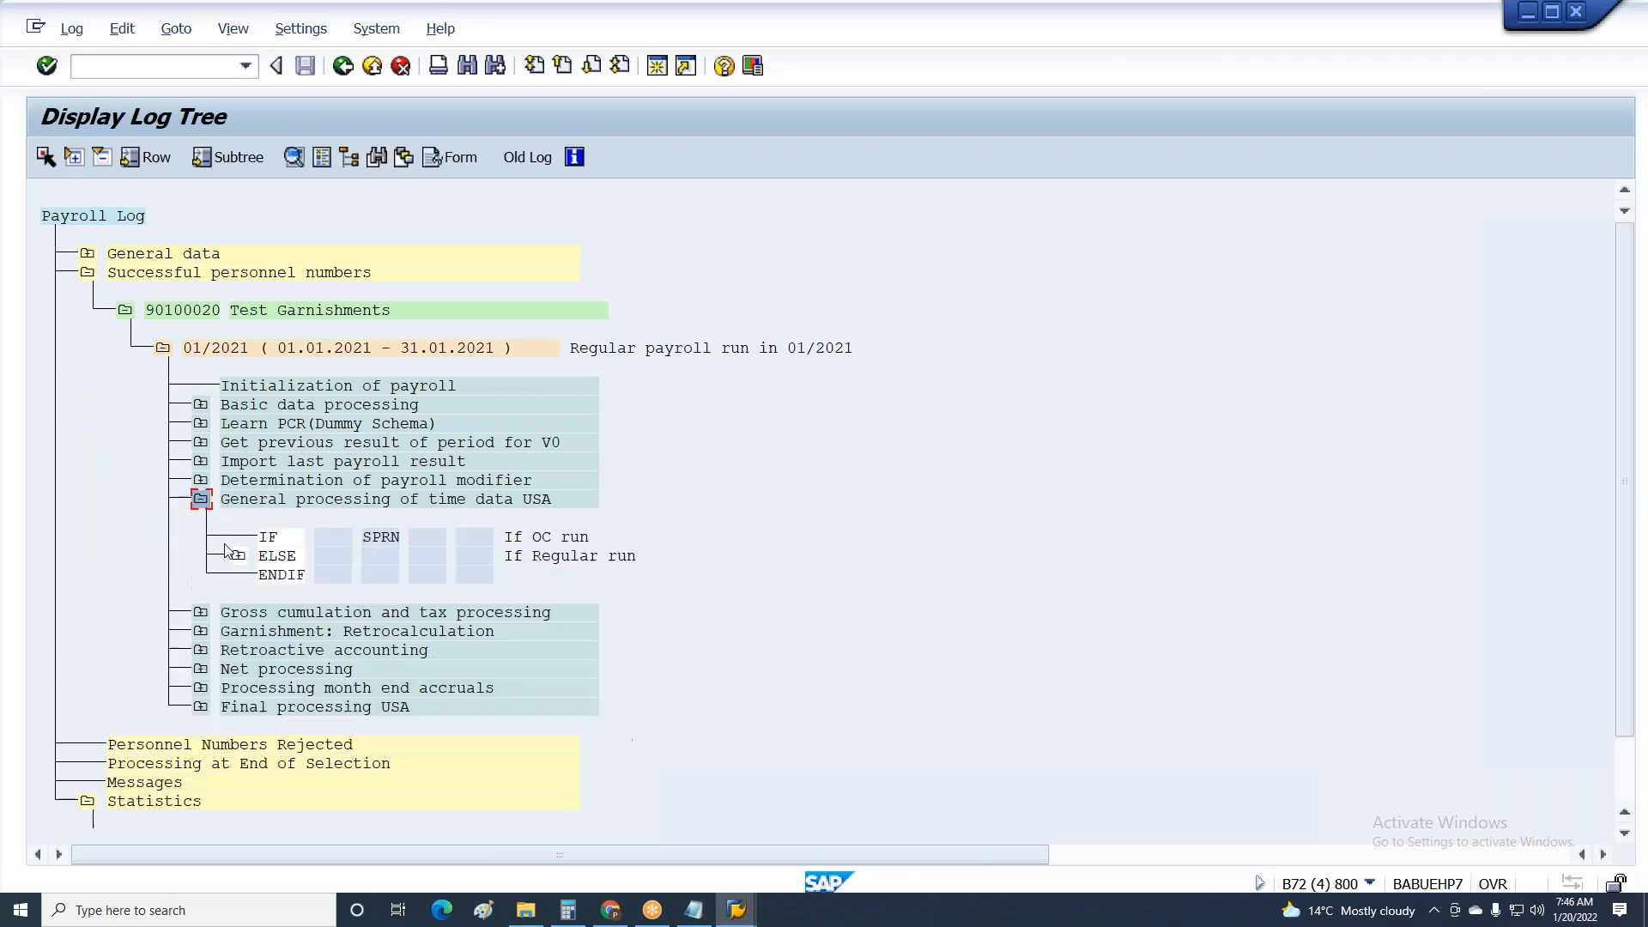
{"action": "left_click", "coordinate": [239, 556]}
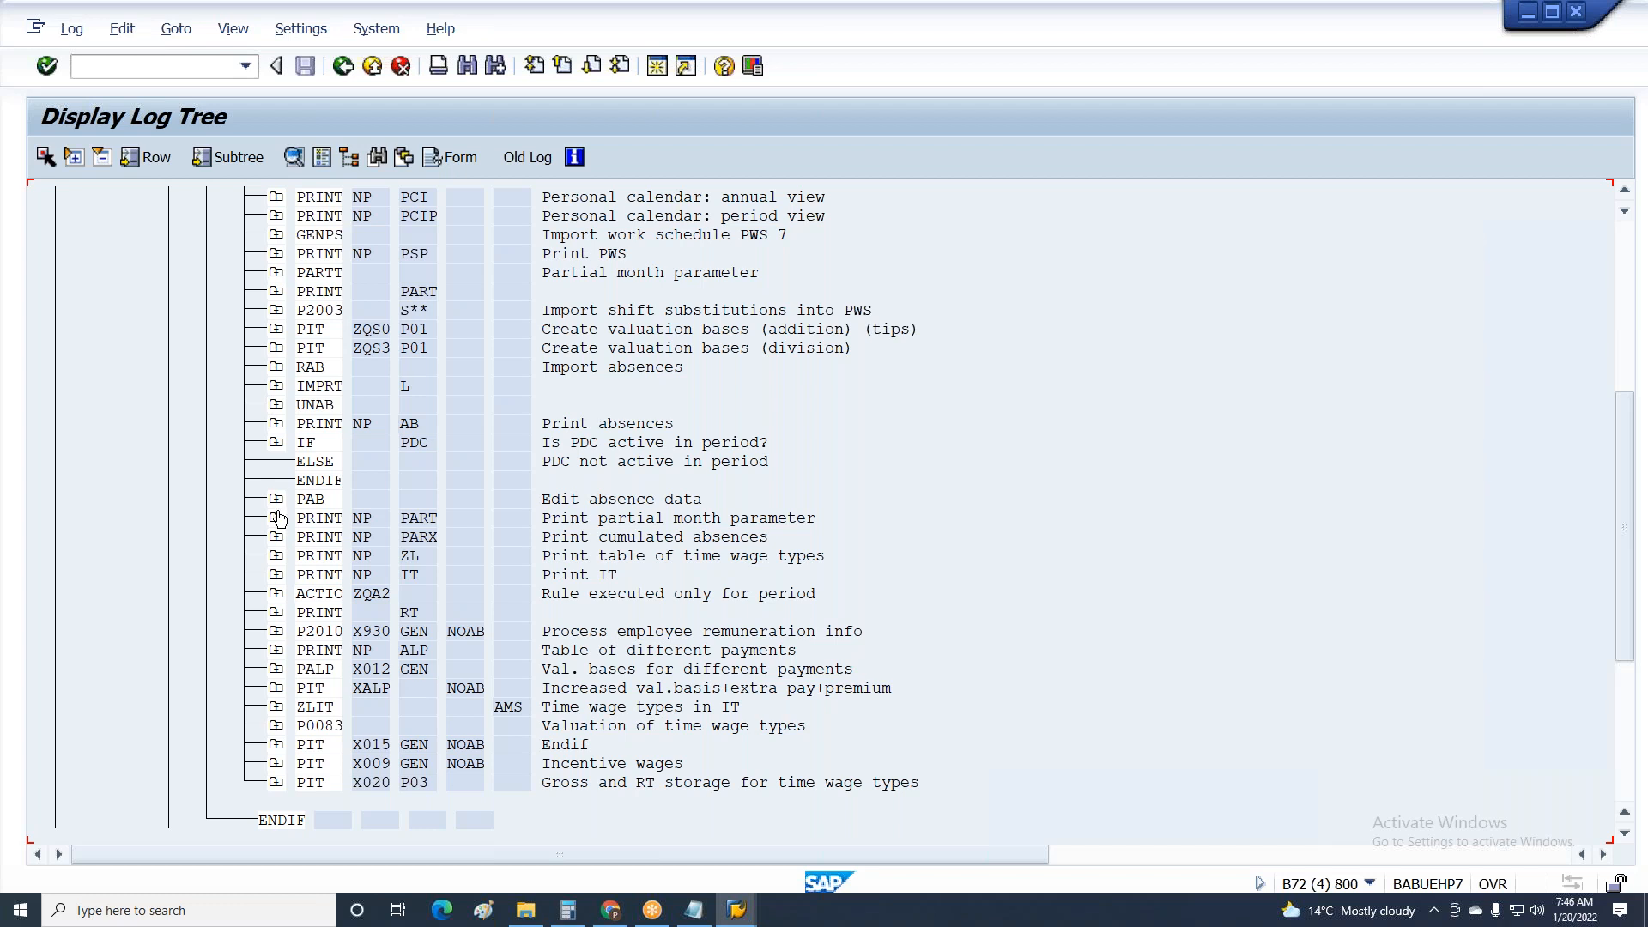
Examine the executed operations of rule ZQA2 in the processing details of the ACTIO log entry.
{"action": "left_click", "coordinate": [277, 593]}
{"action": "left_click", "coordinate": [314, 650]}
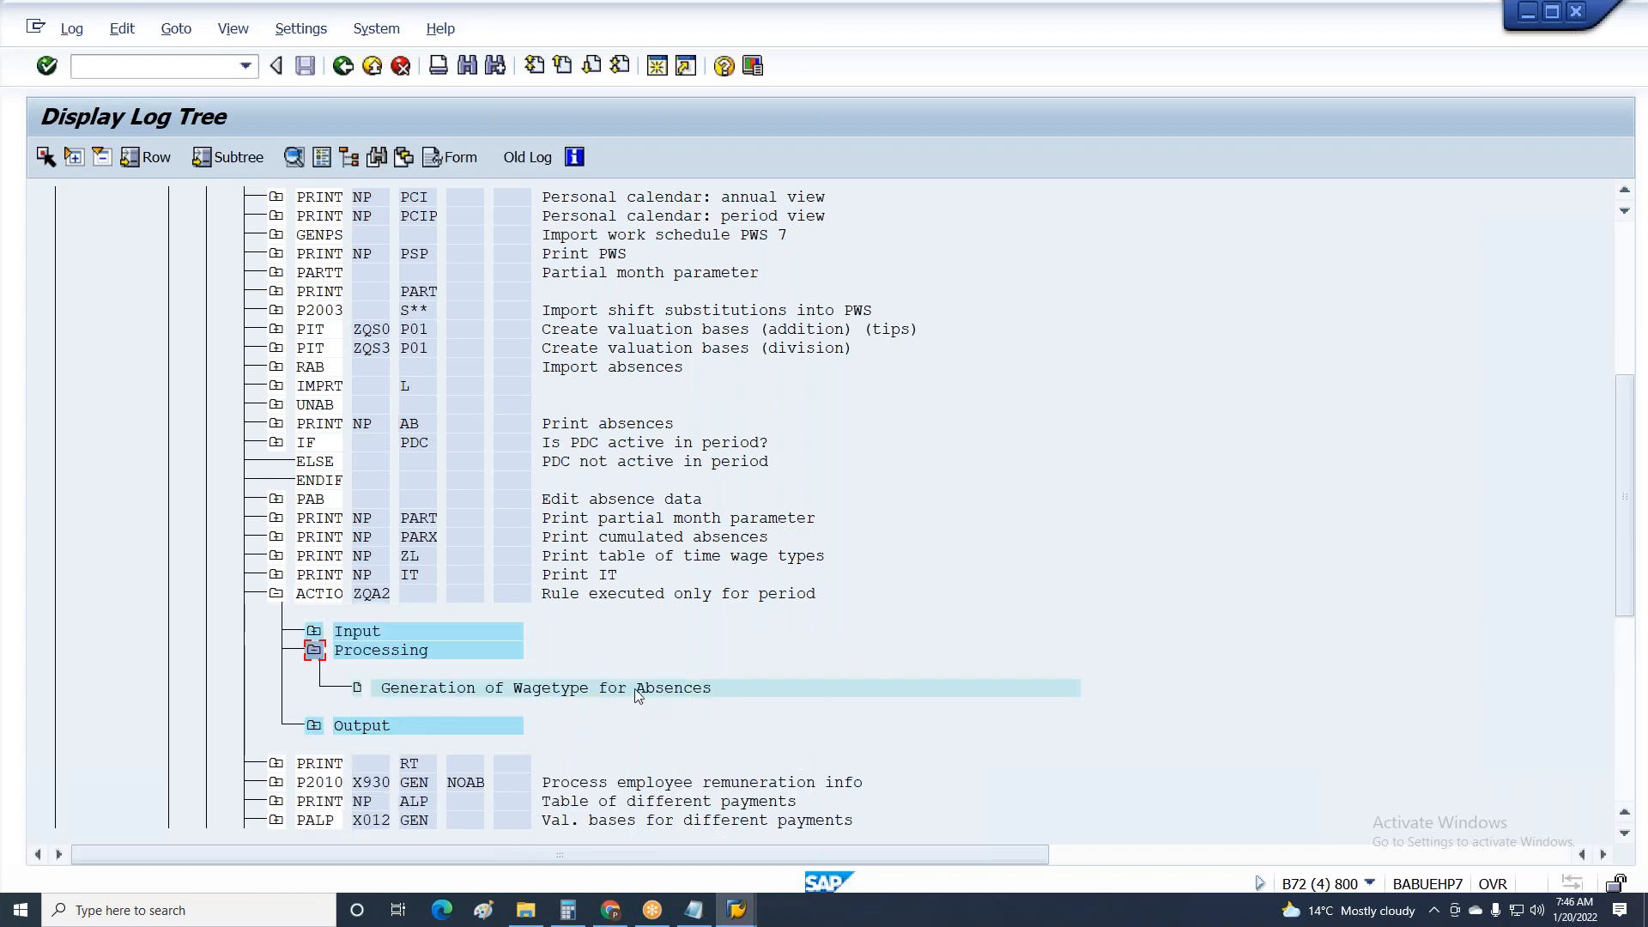
{"action": "double_click", "coordinate": [629, 686]}
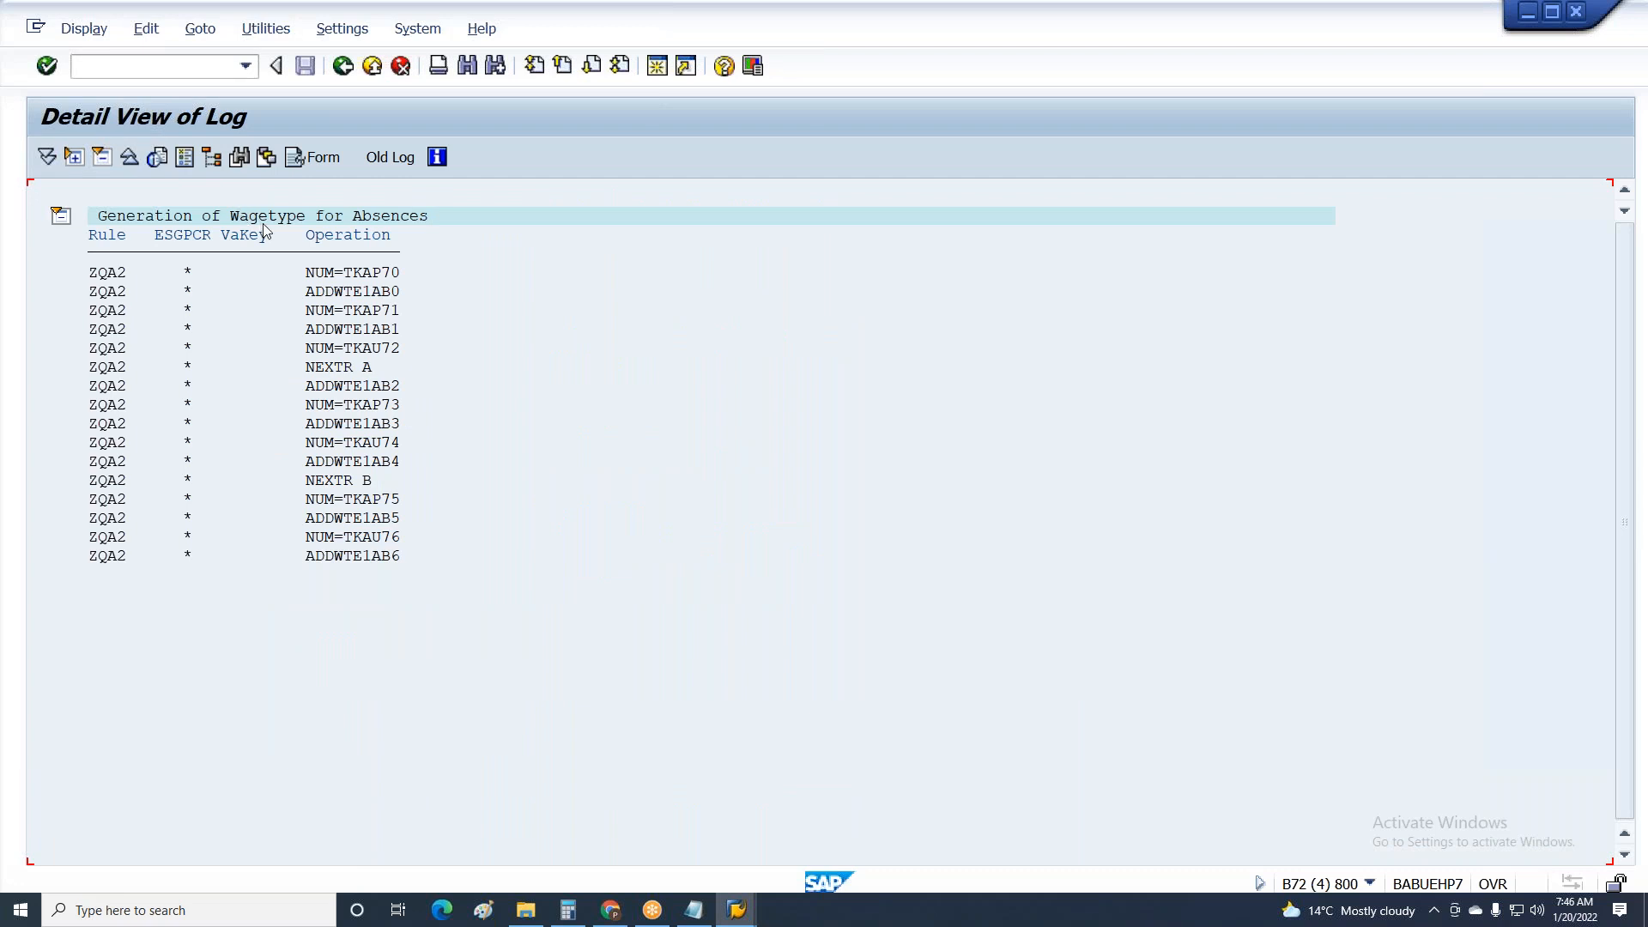
{"action": "left_click", "coordinate": [382, 273]}
{"action": "left_click", "coordinate": [357, 273]}
{"action": "left_click", "coordinate": [357, 292]}
{"action": "left_click", "coordinate": [357, 311]}
{"action": "left_click", "coordinate": [357, 329]}
{"action": "key", "text": "F3"}
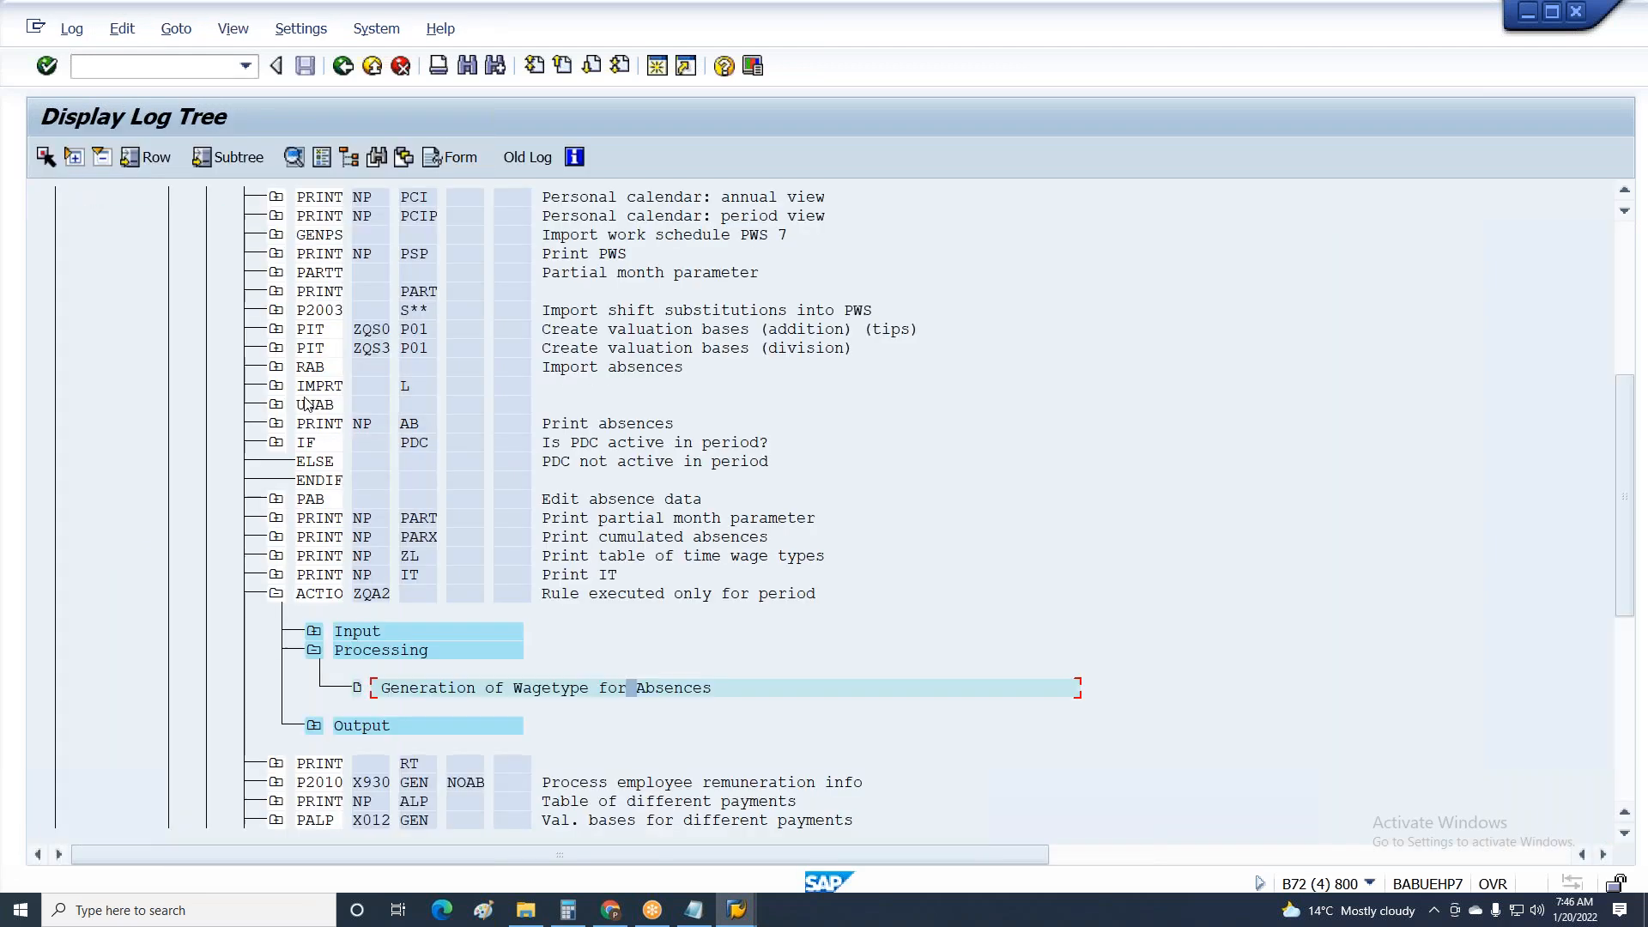
Inspect the IT table output by ACTIO ZQA2 and the RT table output by the PRINT RT function below it.
{"action": "left_click", "coordinate": [314, 727]}
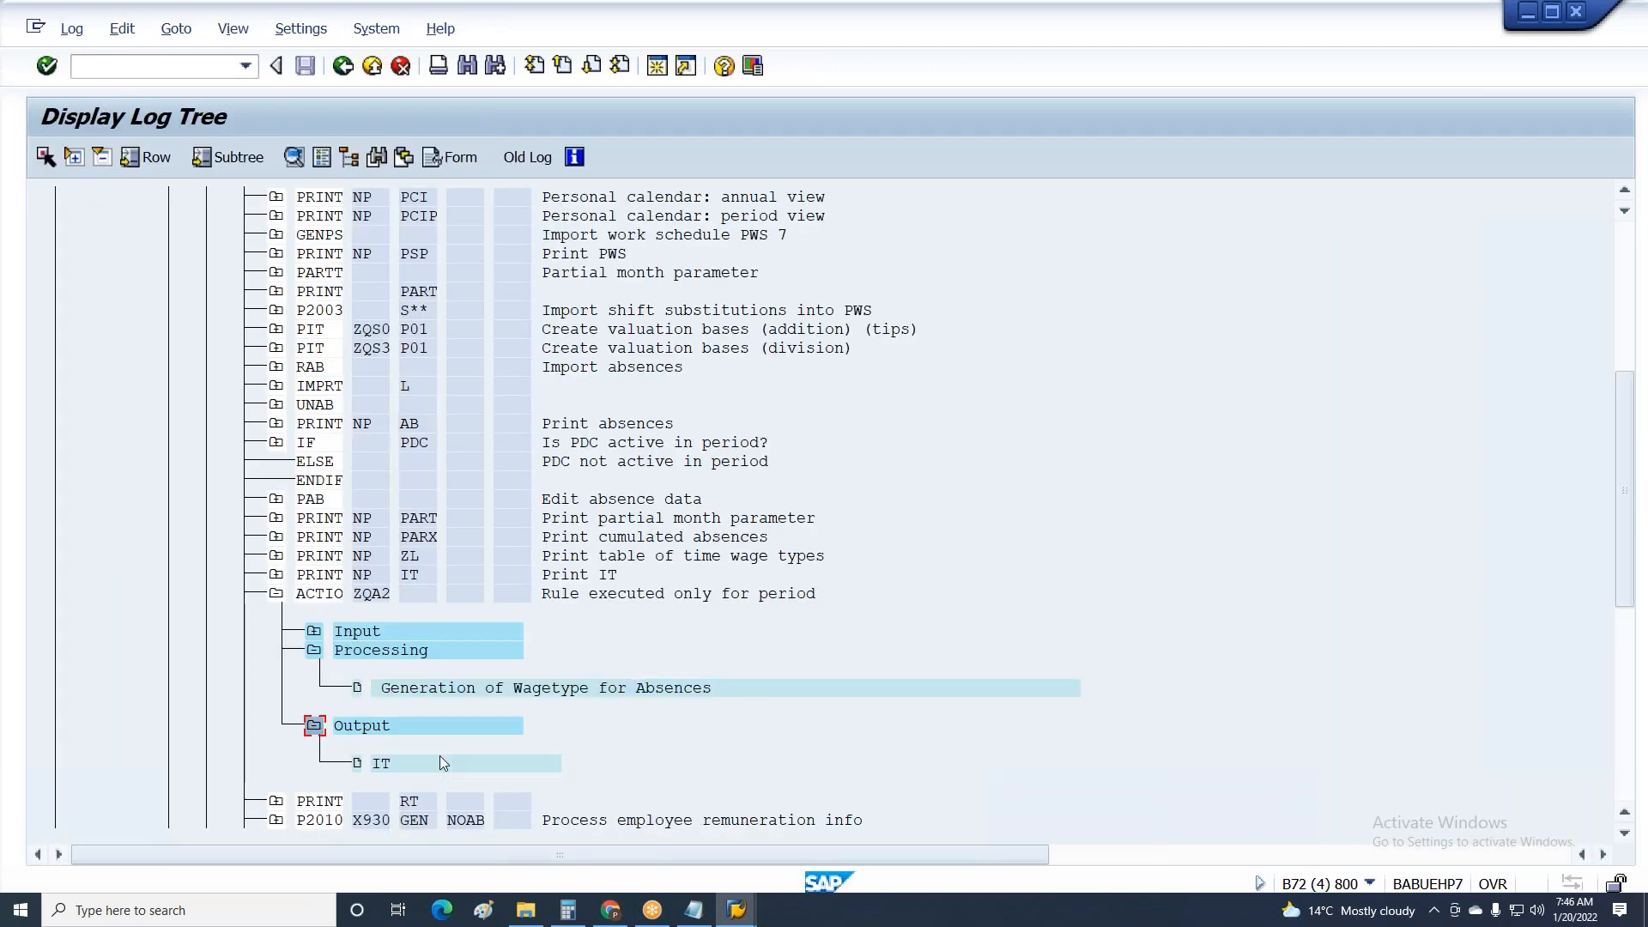
{"action": "double_click", "coordinate": [433, 766]}
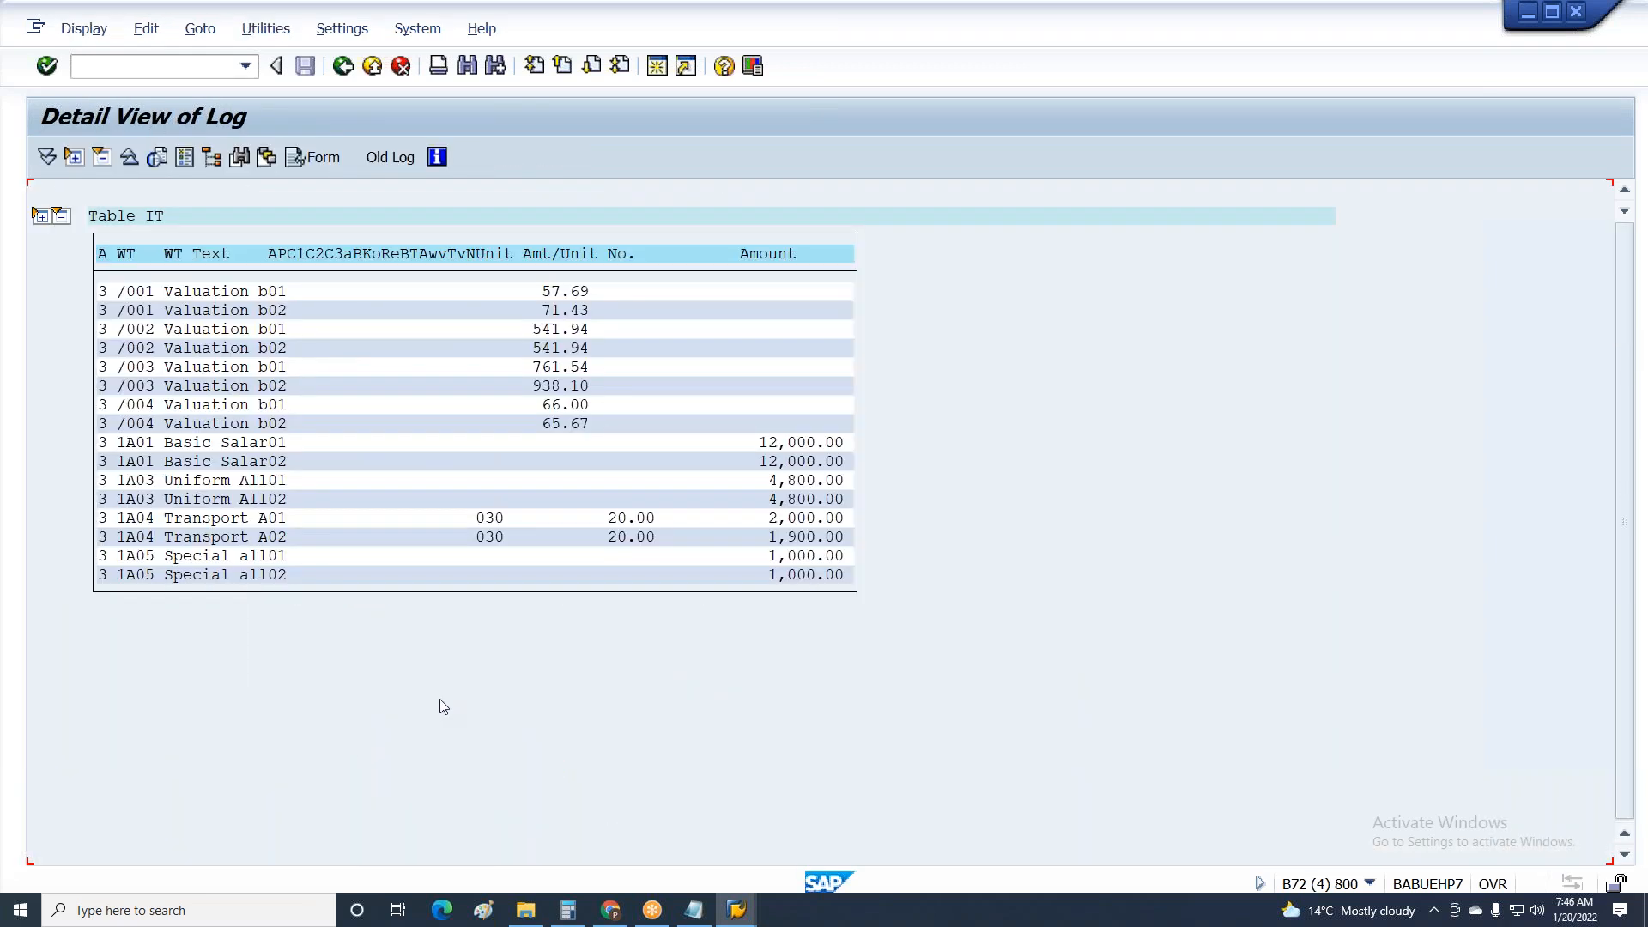
{"action": "key", "text": "F3"}
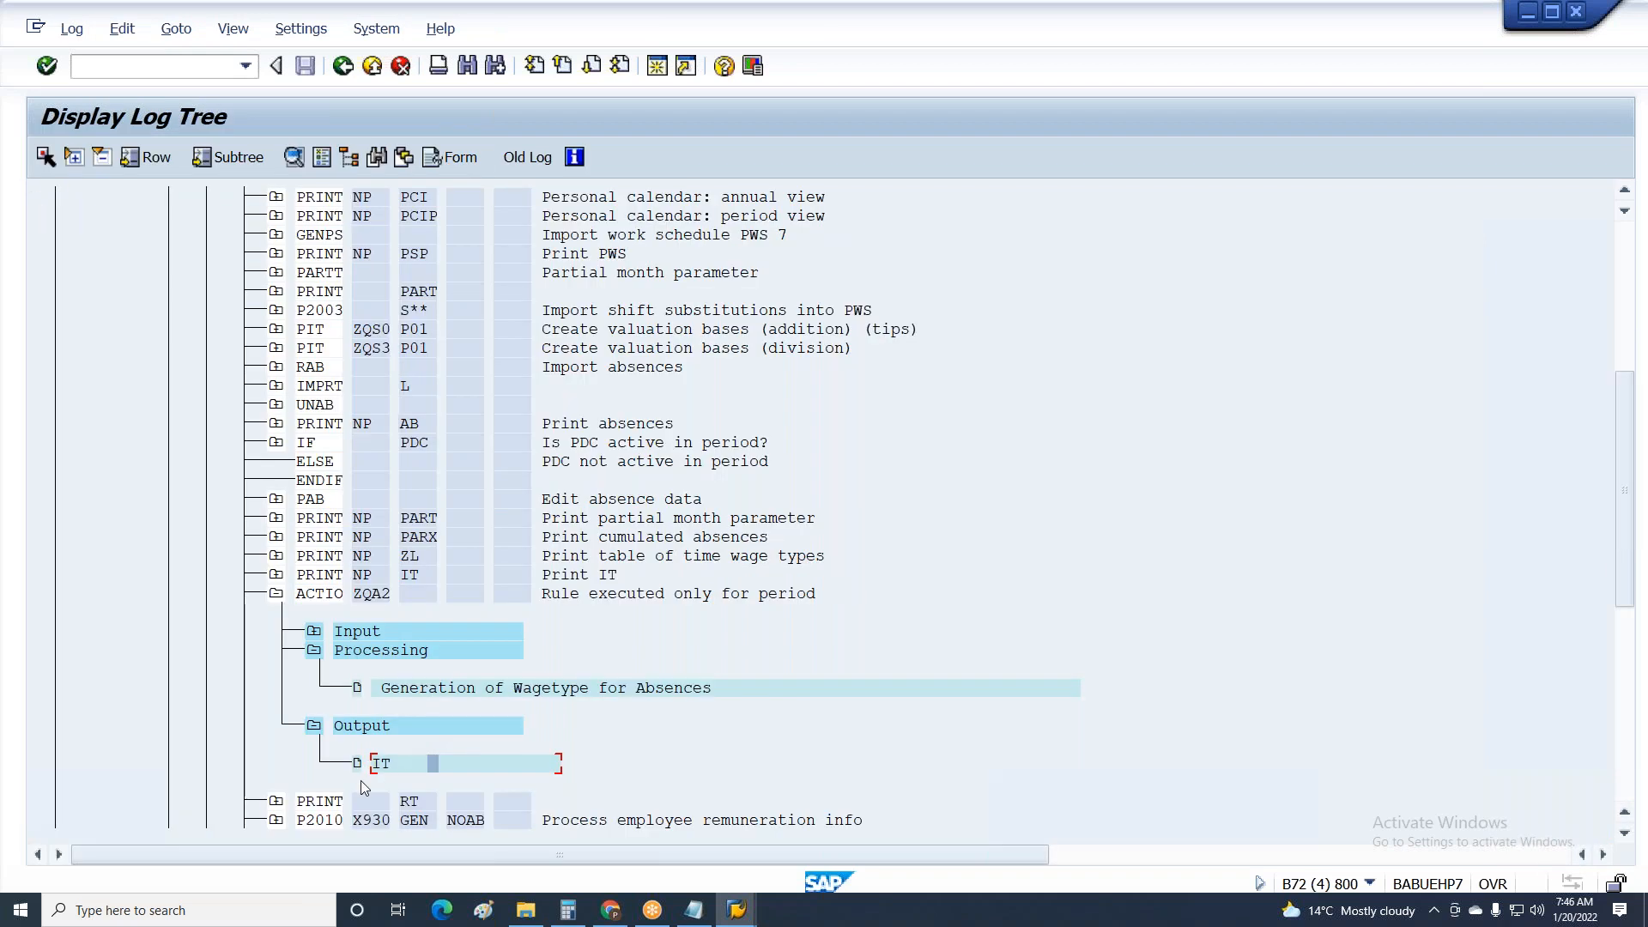
{"action": "left_click", "coordinate": [275, 801]}
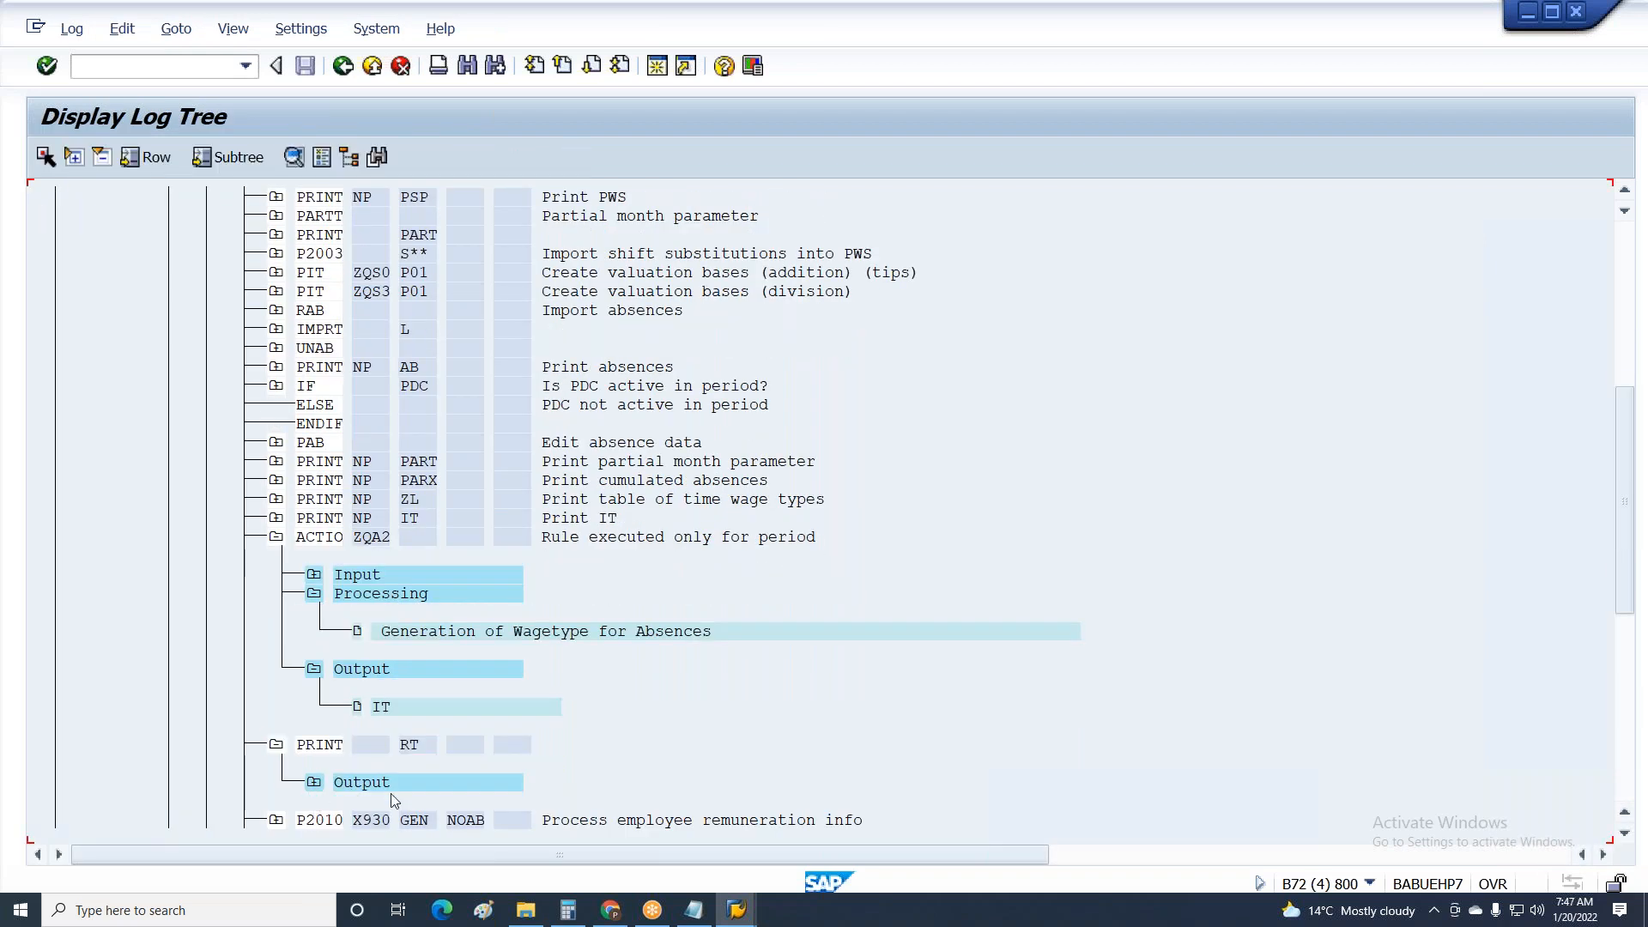
{"action": "double_click", "coordinate": [359, 784]}
{"action": "double_click", "coordinate": [394, 781]}
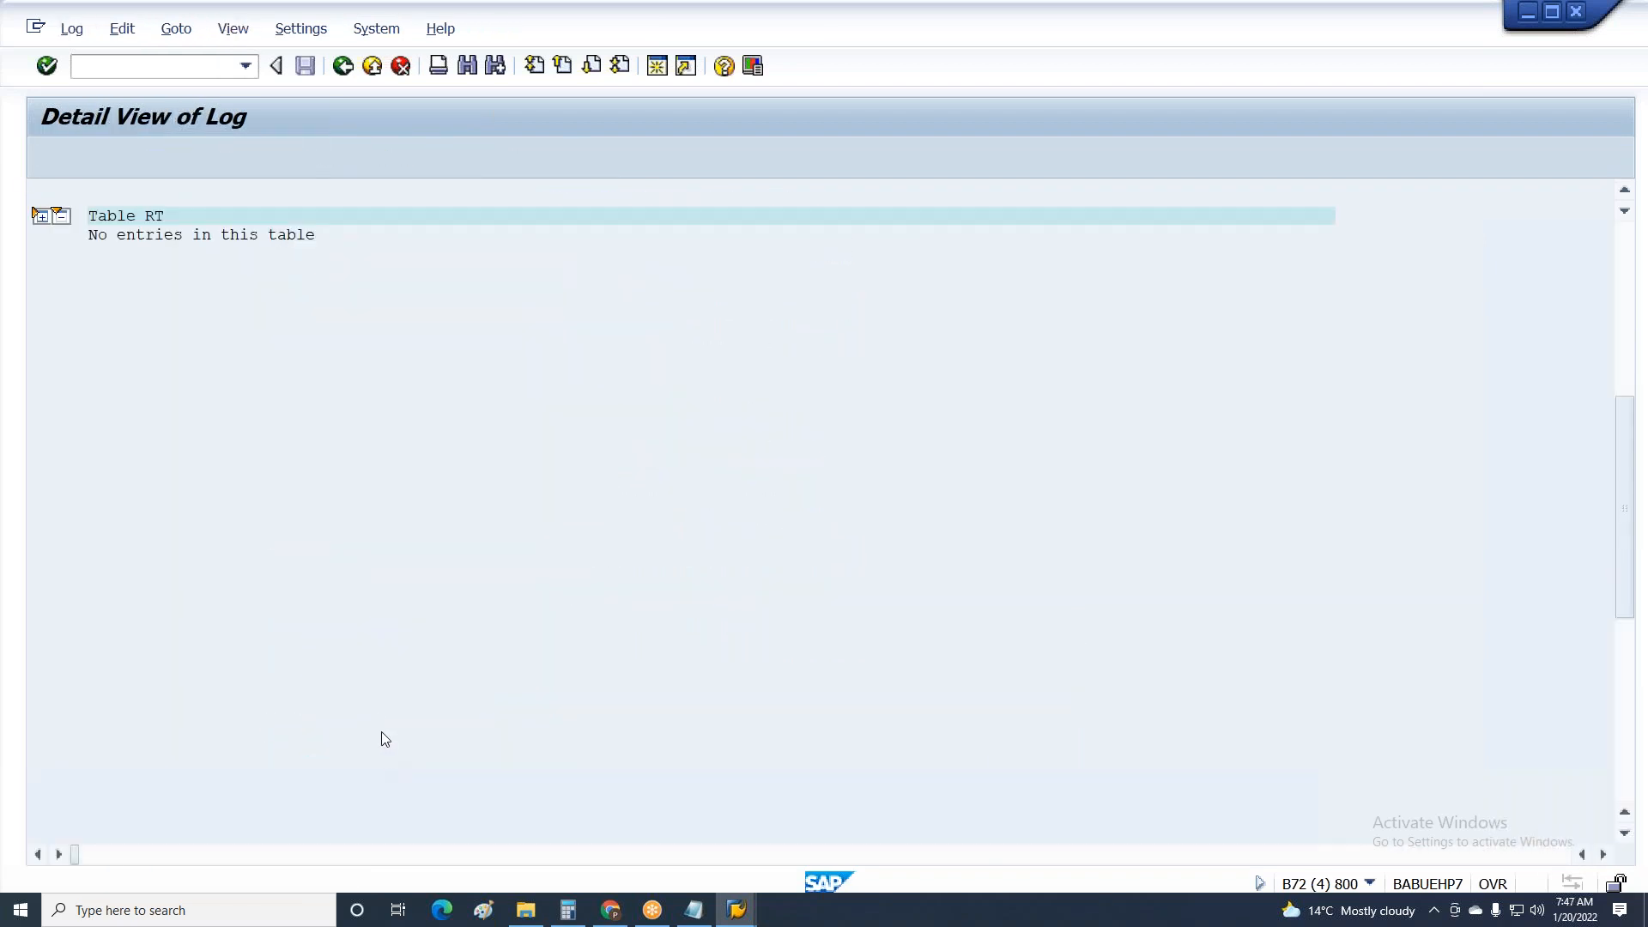
{"action": "key", "text": "F3"}
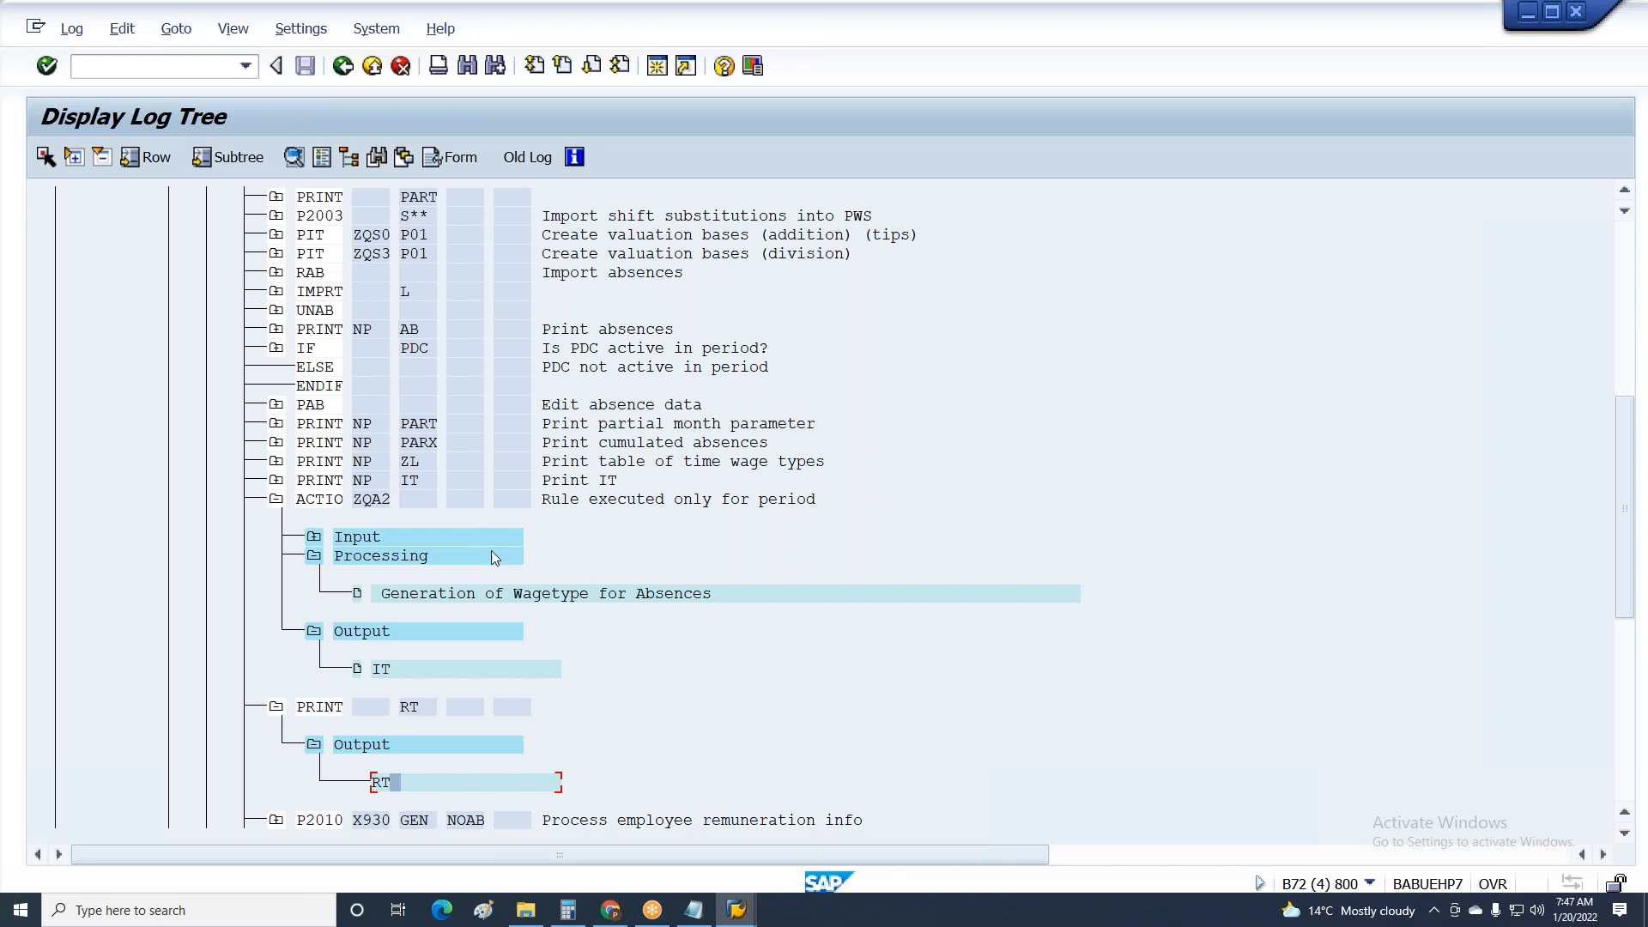
Recheck the first TKAP and ADDWTE operations in the Generation of Wagetype for Absences processing details under ACTIO ZQA2.
{"action": "double_click", "coordinate": [376, 503]}
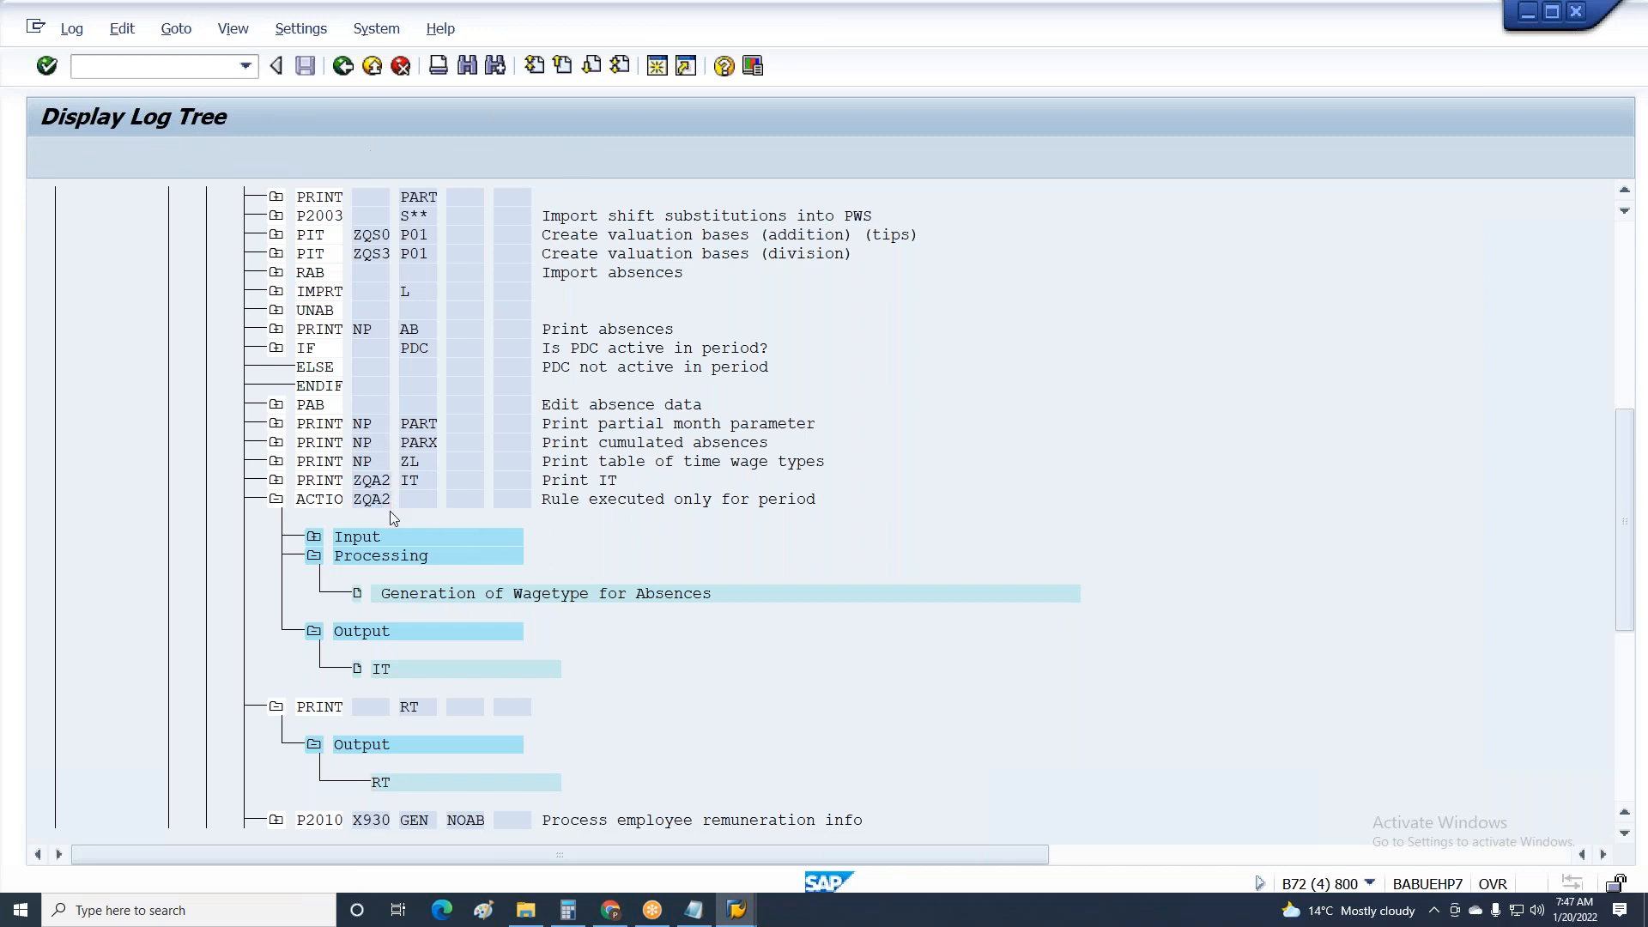
{"action": "scroll", "coordinate": [389, 513], "scroll_direction": "down", "scroll_amount": 2}
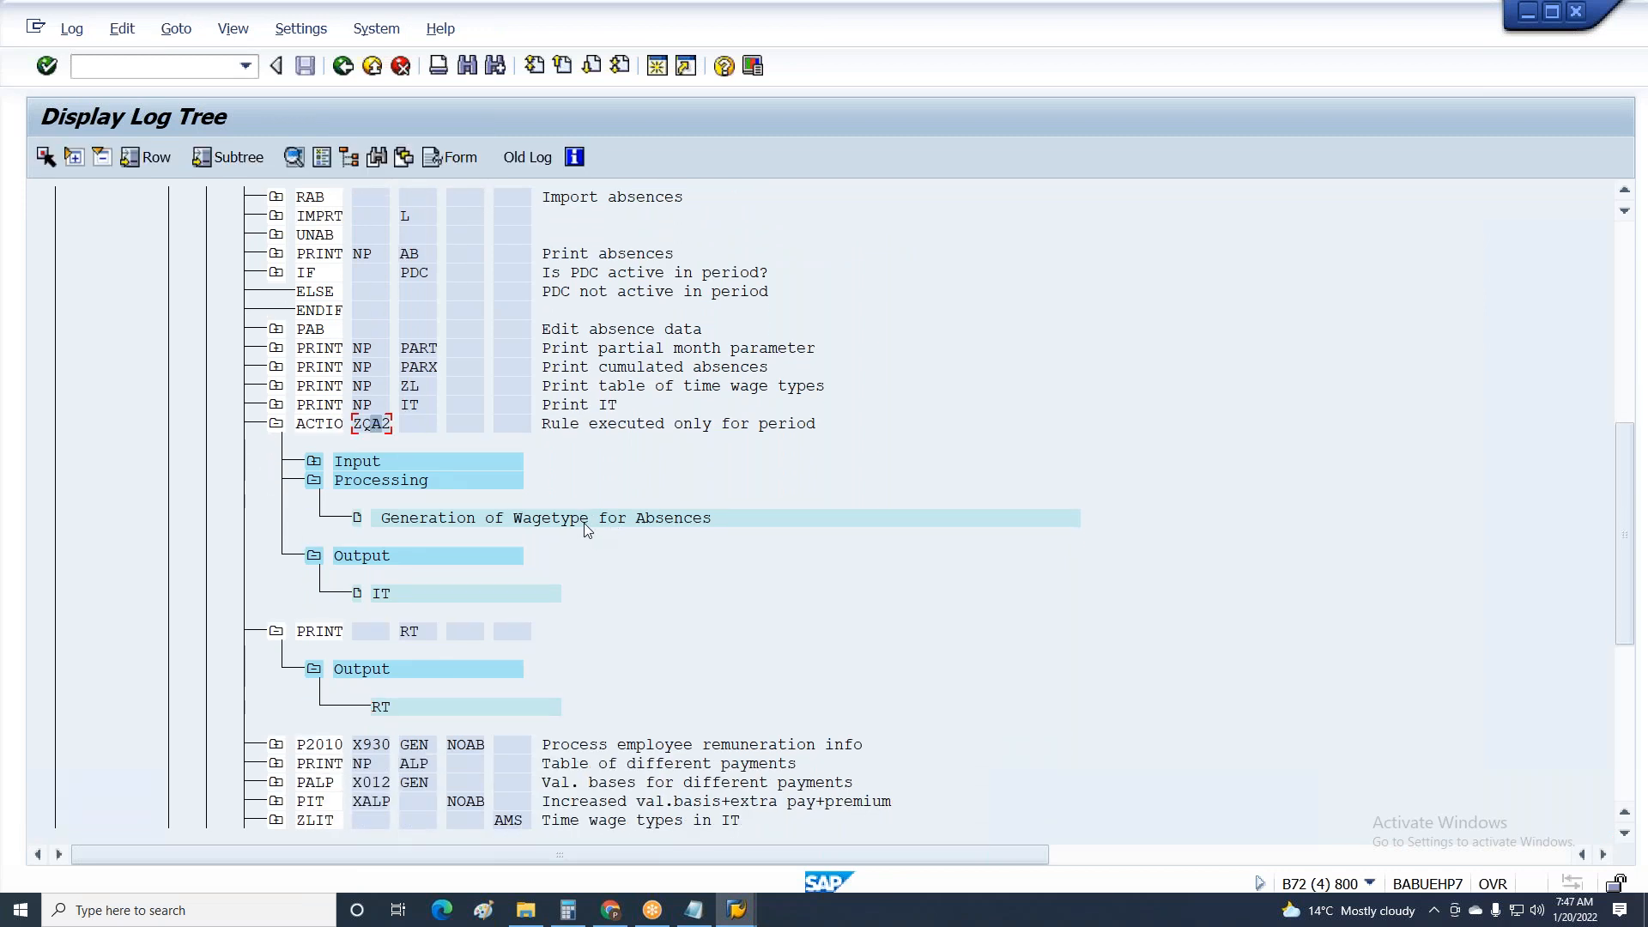
{"action": "double_click", "coordinate": [587, 522]}
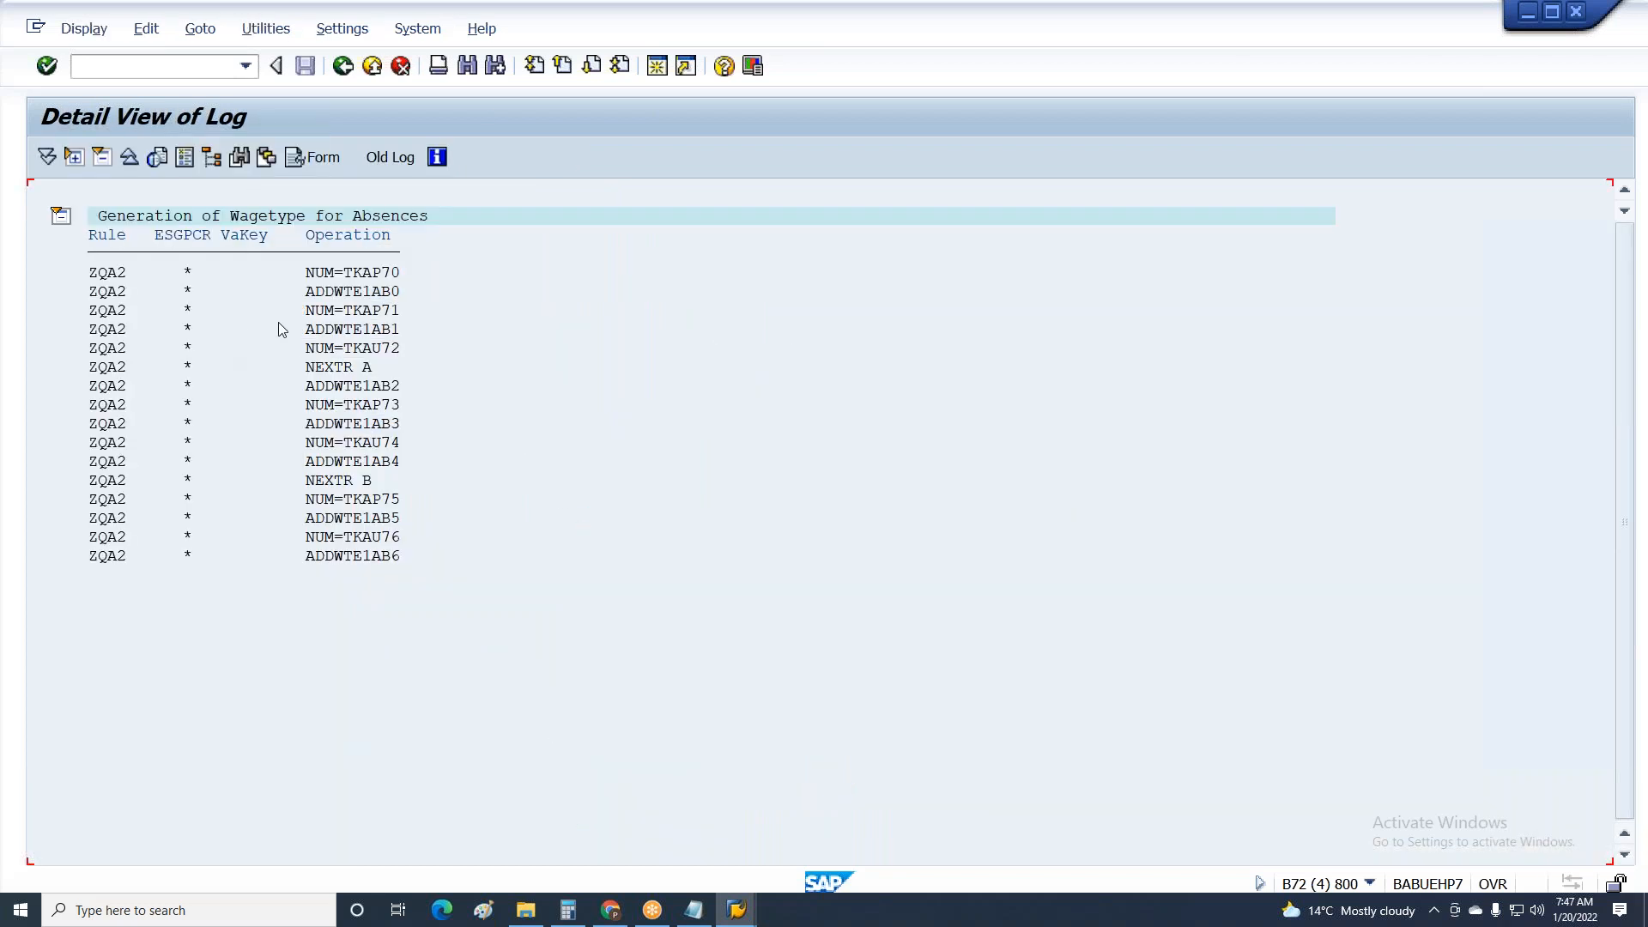
{"action": "left_click", "coordinate": [324, 273]}
{"action": "left_click", "coordinate": [331, 292]}
{"action": "left_click", "coordinate": [338, 311]}
{"action": "key", "text": "F3"}
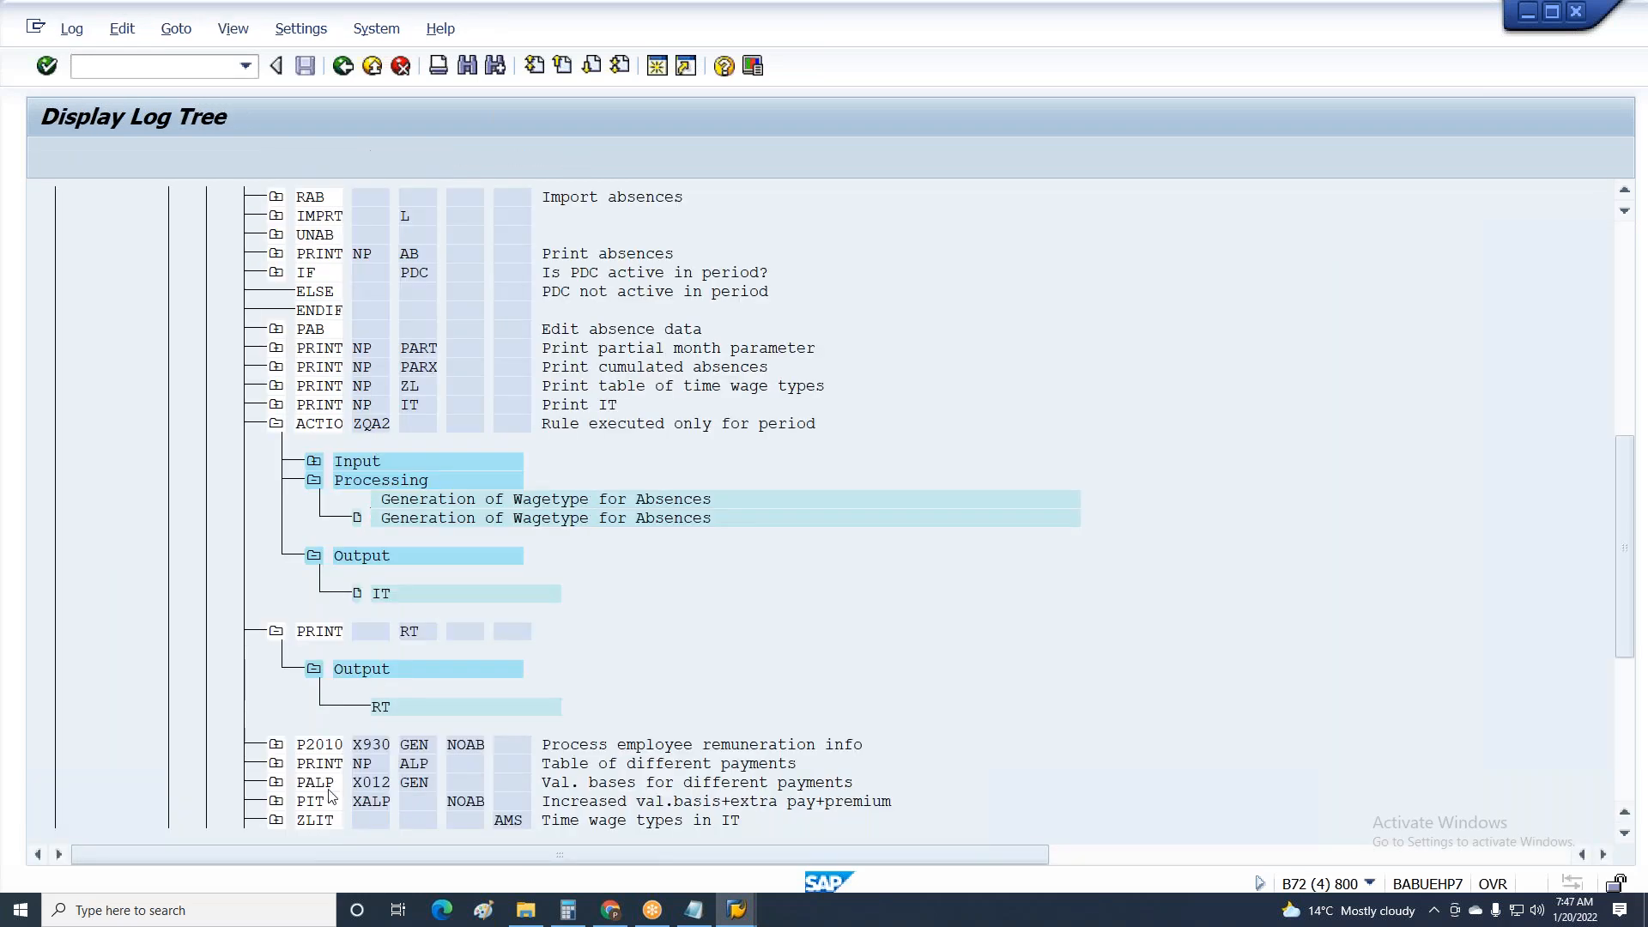
Inspect the RT output table of the PIT X020 P03 entry, Gross and RT storage for time wage types.
{"action": "scroll", "coordinate": [335, 766], "scroll_direction": "down", "scroll_amount": 2}
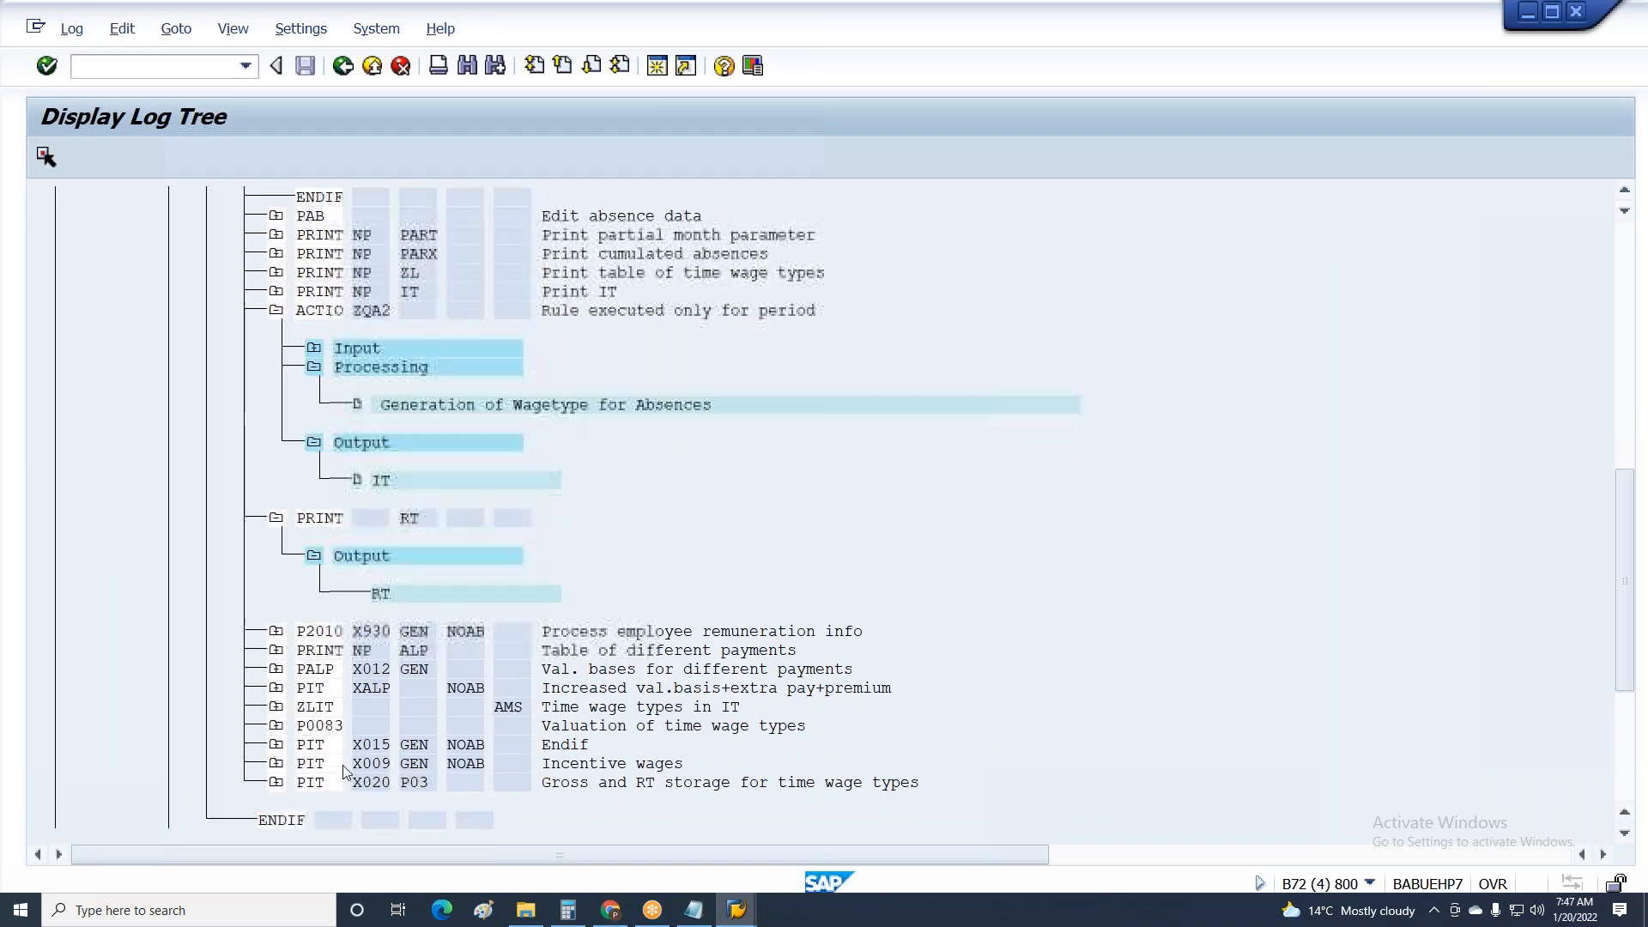
{"action": "scroll", "coordinate": [334, 747], "scroll_direction": "down", "scroll_amount": 1}
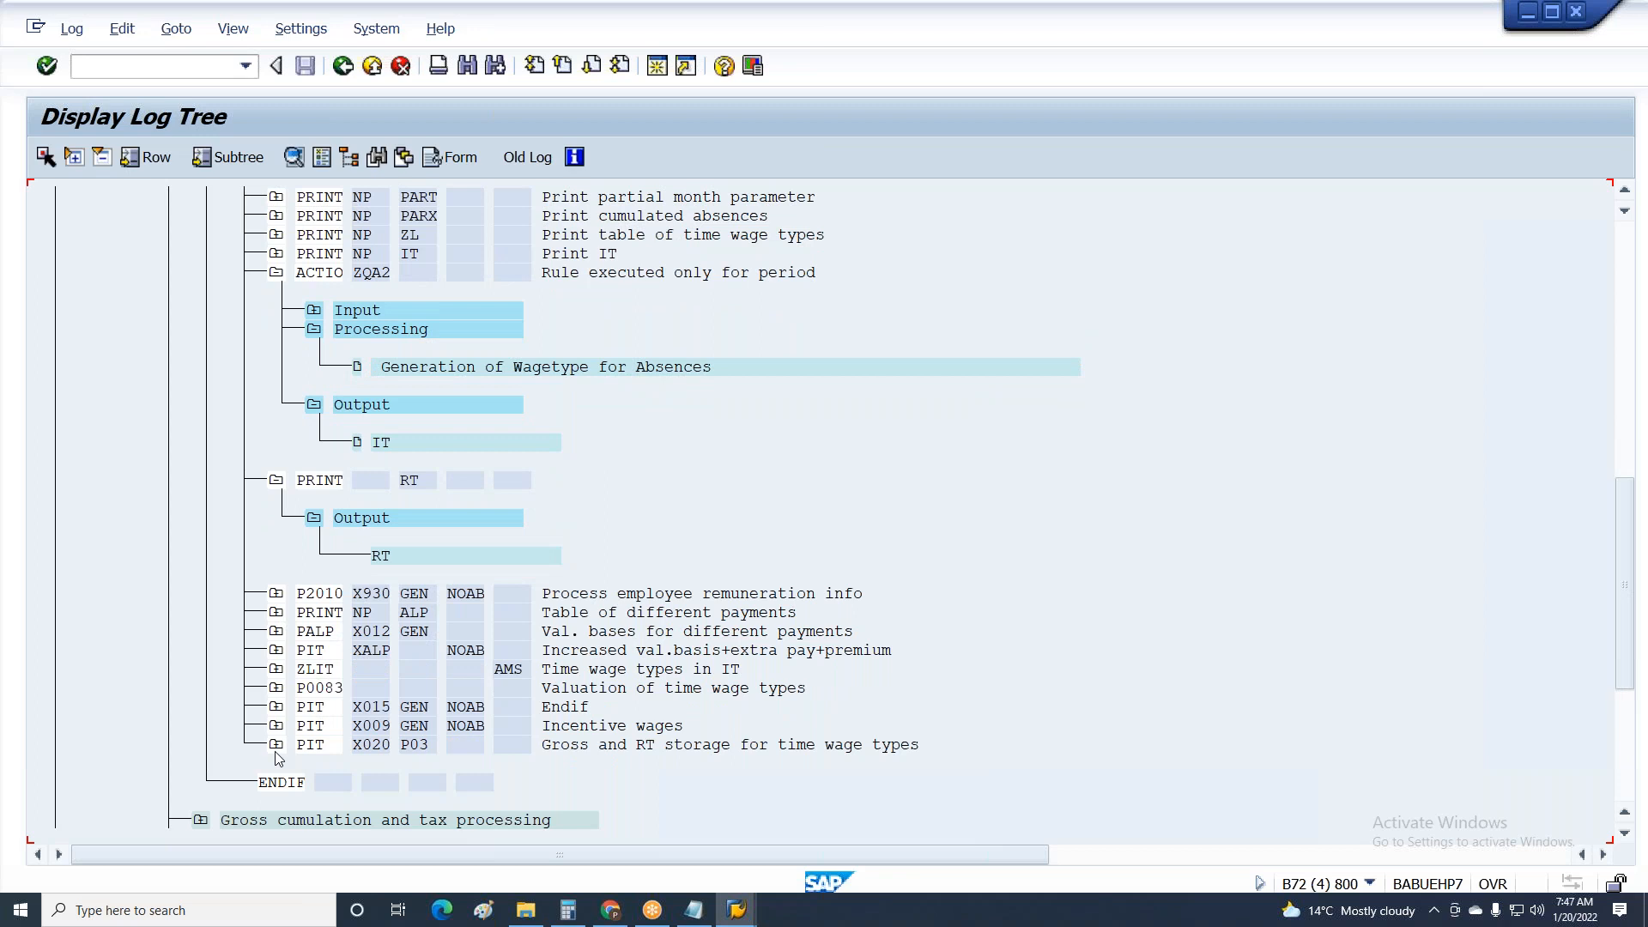
{"action": "left_click", "coordinate": [276, 707]}
{"action": "left_click", "coordinate": [314, 782]}
{"action": "double_click", "coordinate": [390, 789]}
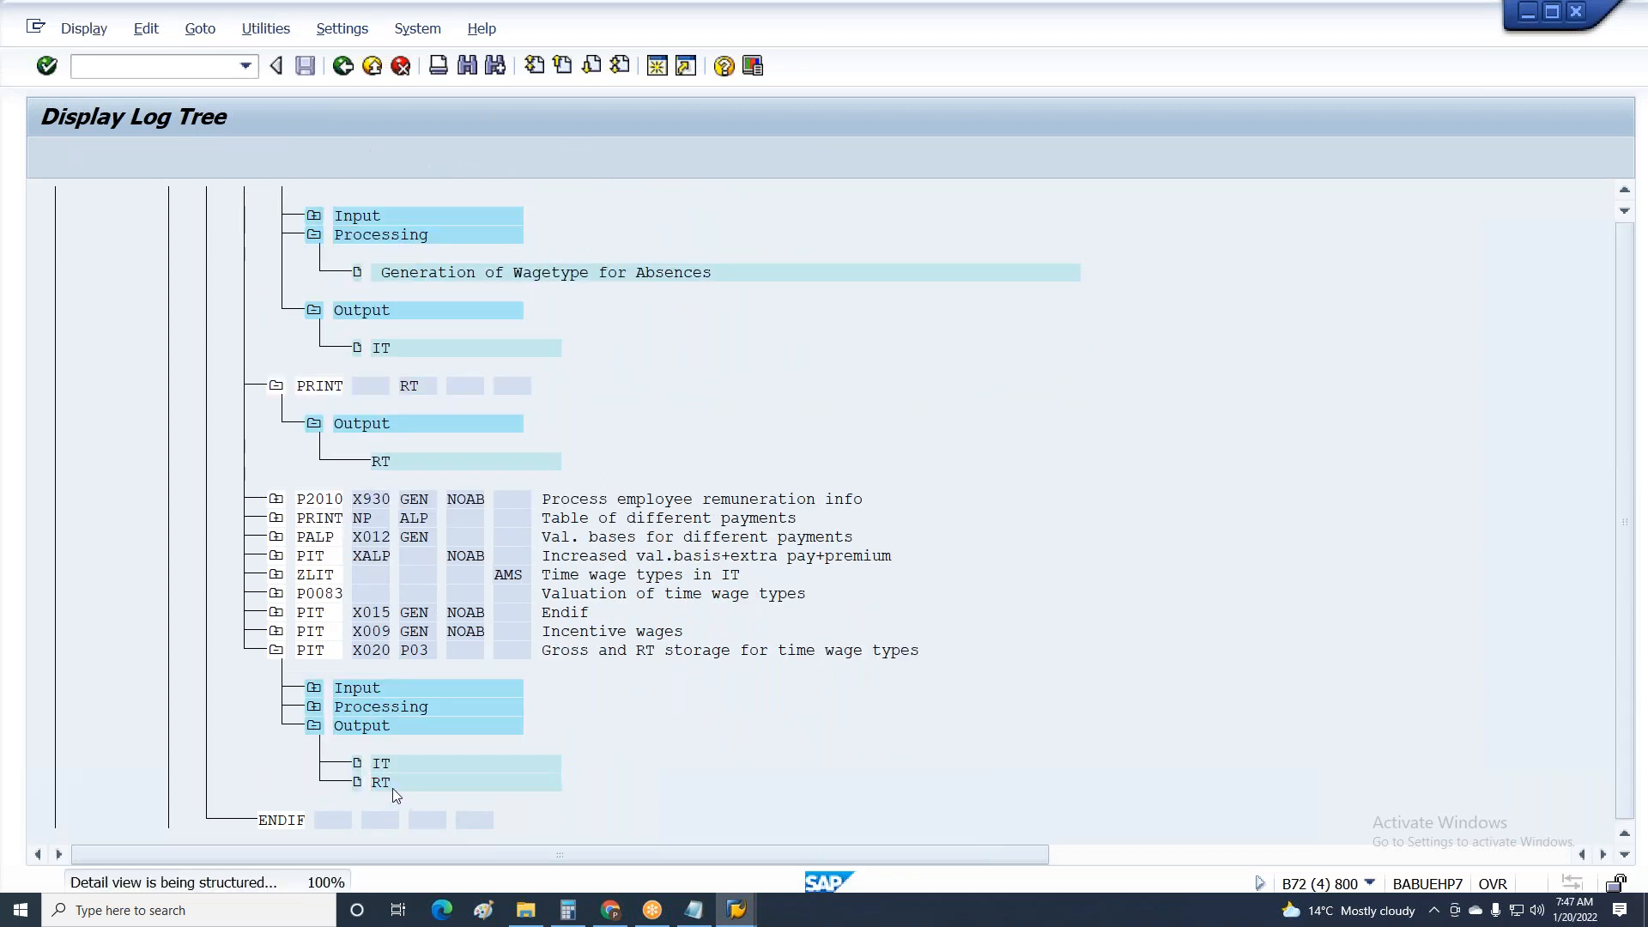
{"action": "key", "text": "F3"}
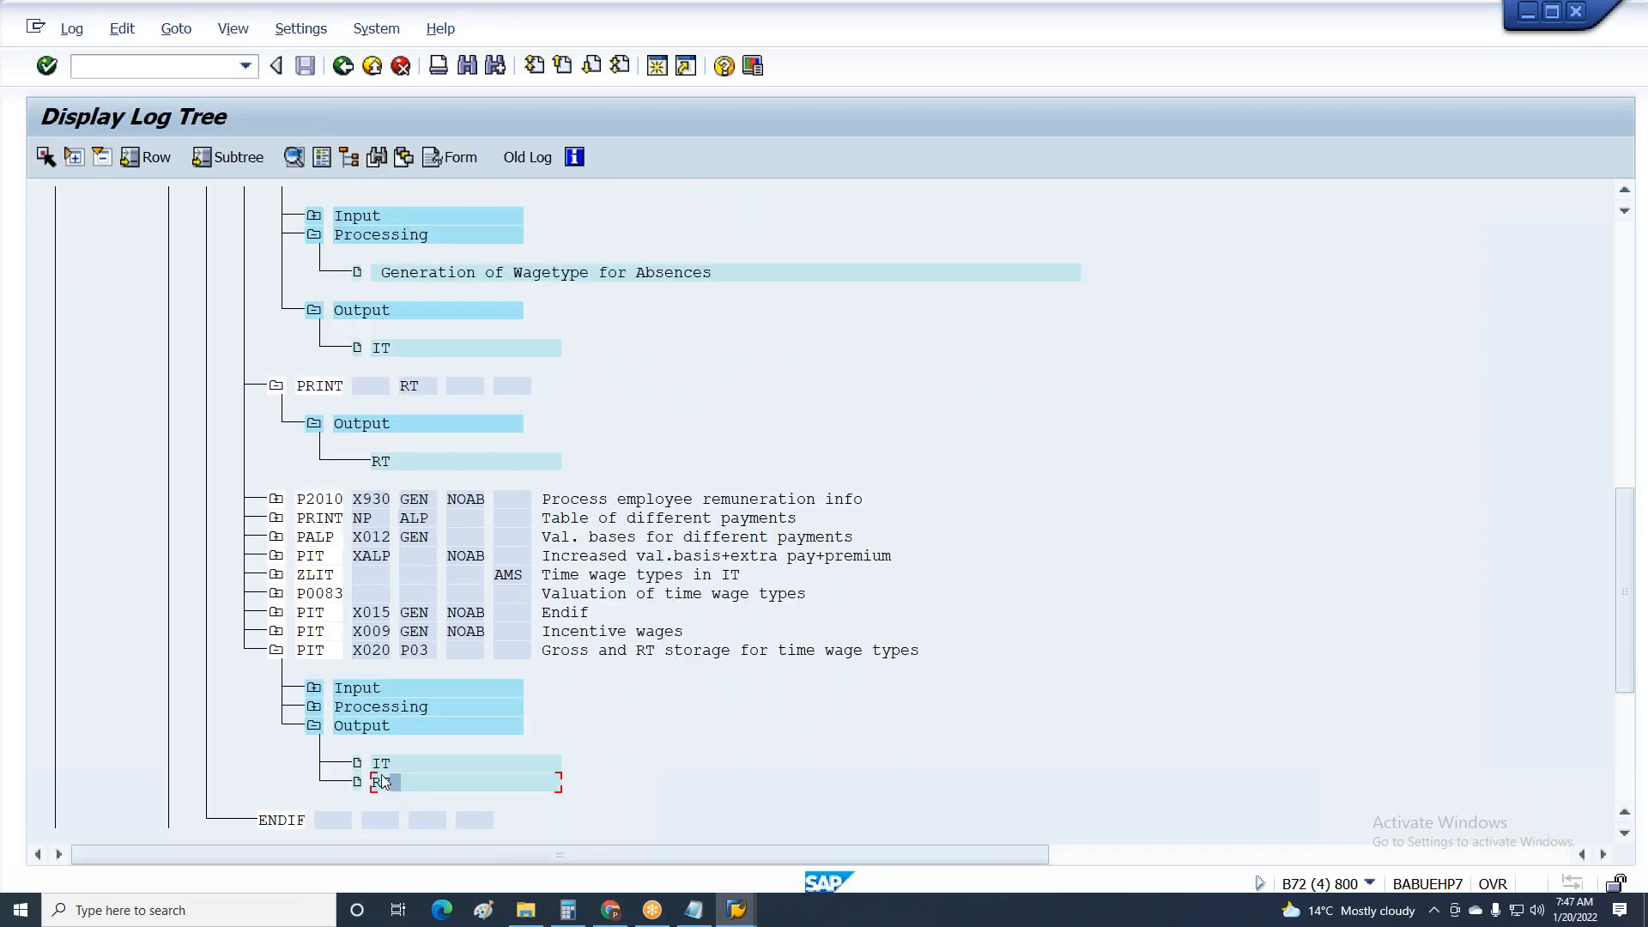
Inspect the PARX table in the output of the PAB absence function and select the processing entry under ACTIO ZQA2.
{"action": "scroll", "coordinate": [417, 470], "scroll_direction": "up", "scroll_amount": 1}
{"action": "scroll", "coordinate": [417, 470], "scroll_direction": "up", "scroll_amount": 3}
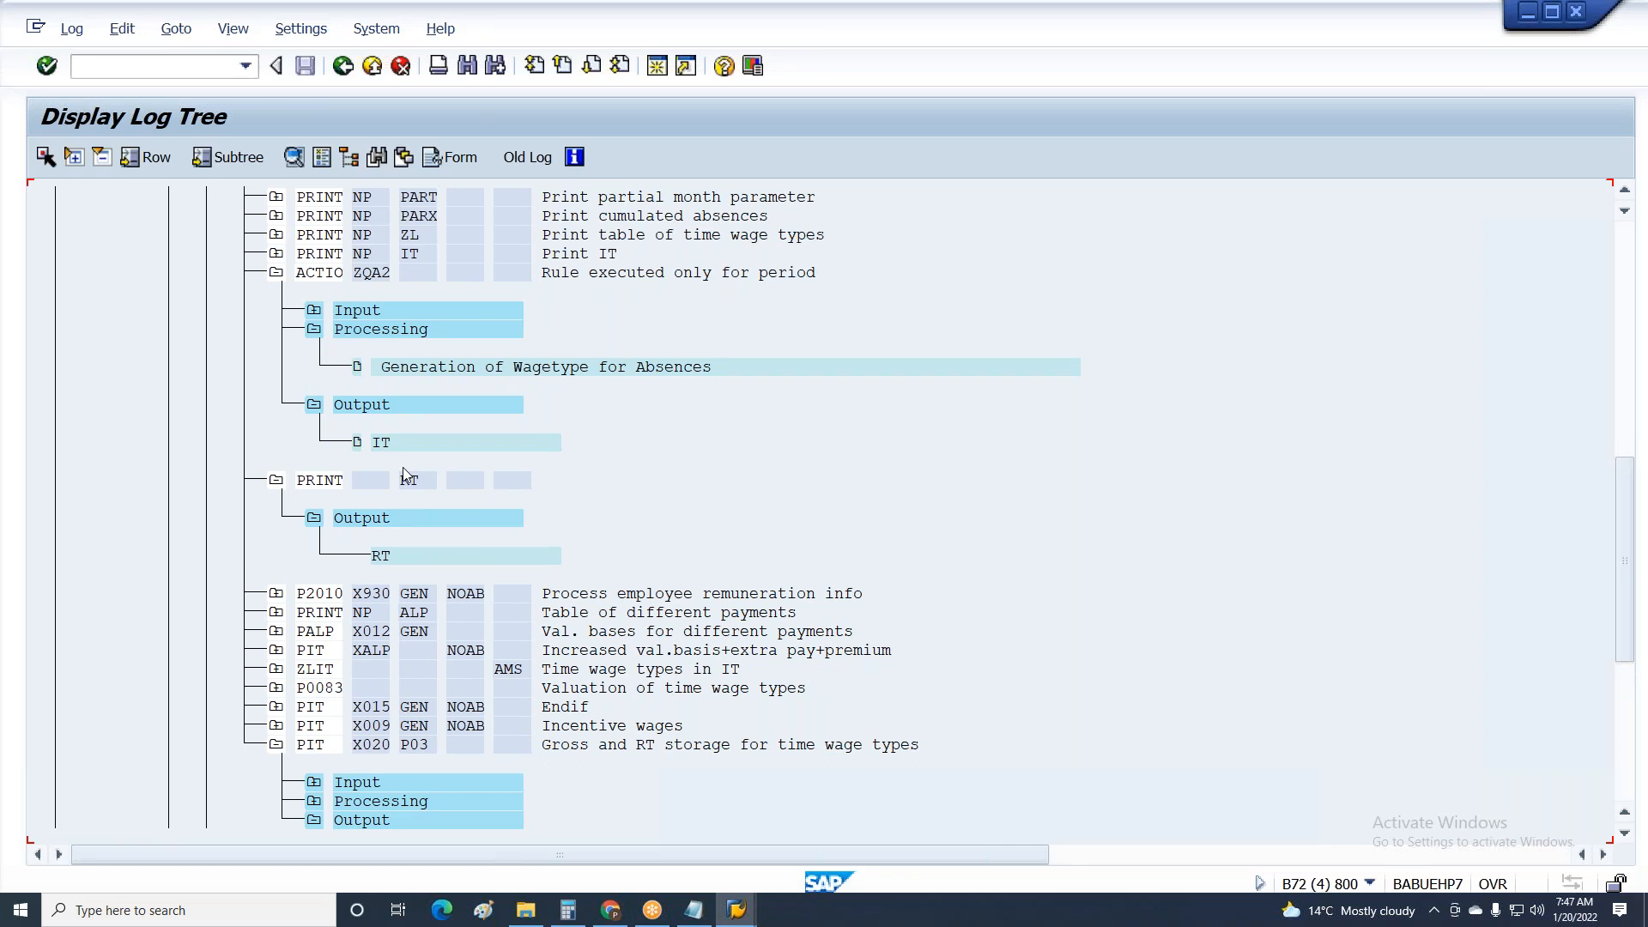
{"action": "scroll", "coordinate": [405, 472], "scroll_direction": "up", "scroll_amount": 3}
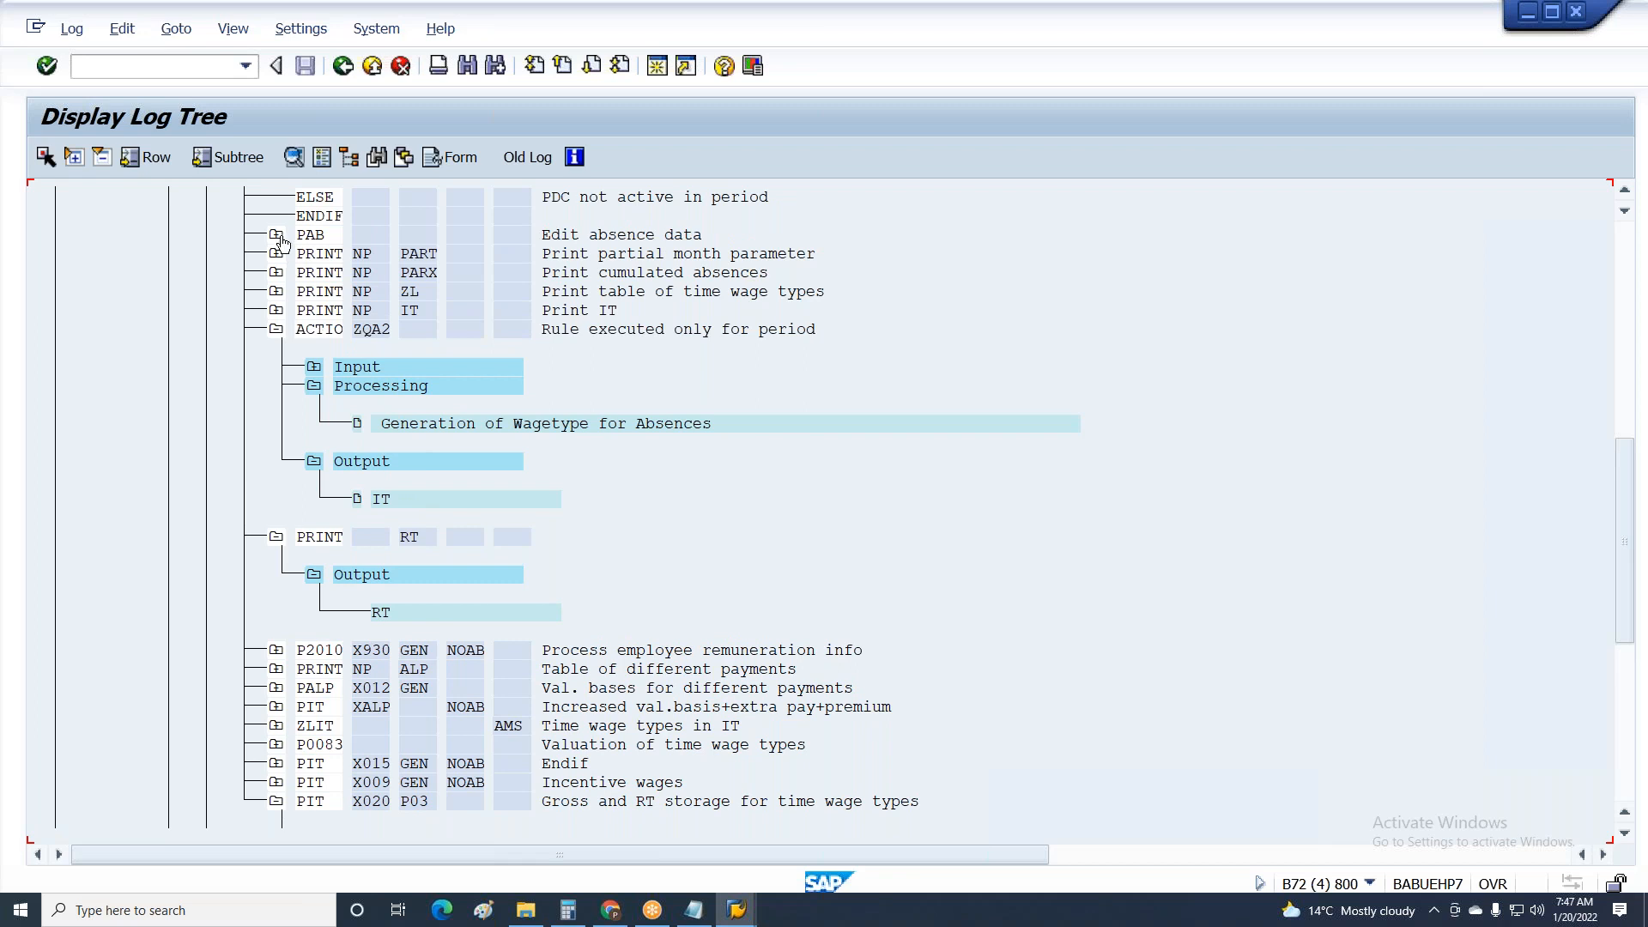
{"action": "left_click", "coordinate": [276, 236]}
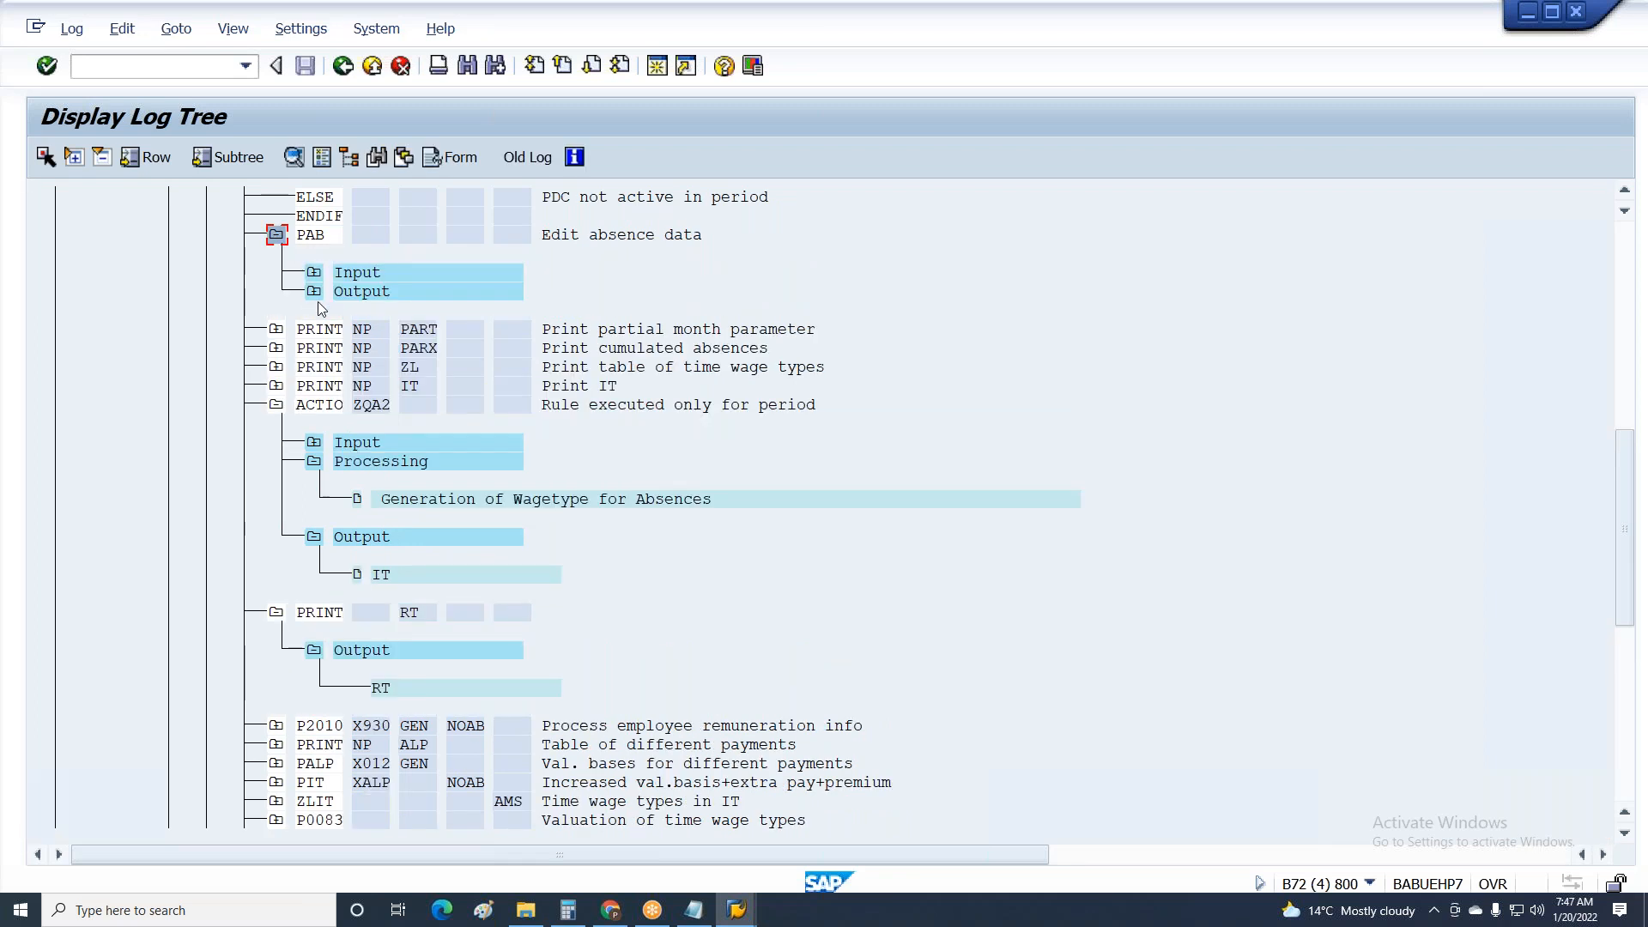
{"action": "left_click", "coordinate": [314, 291]}
{"action": "left_click", "coordinate": [417, 404]}
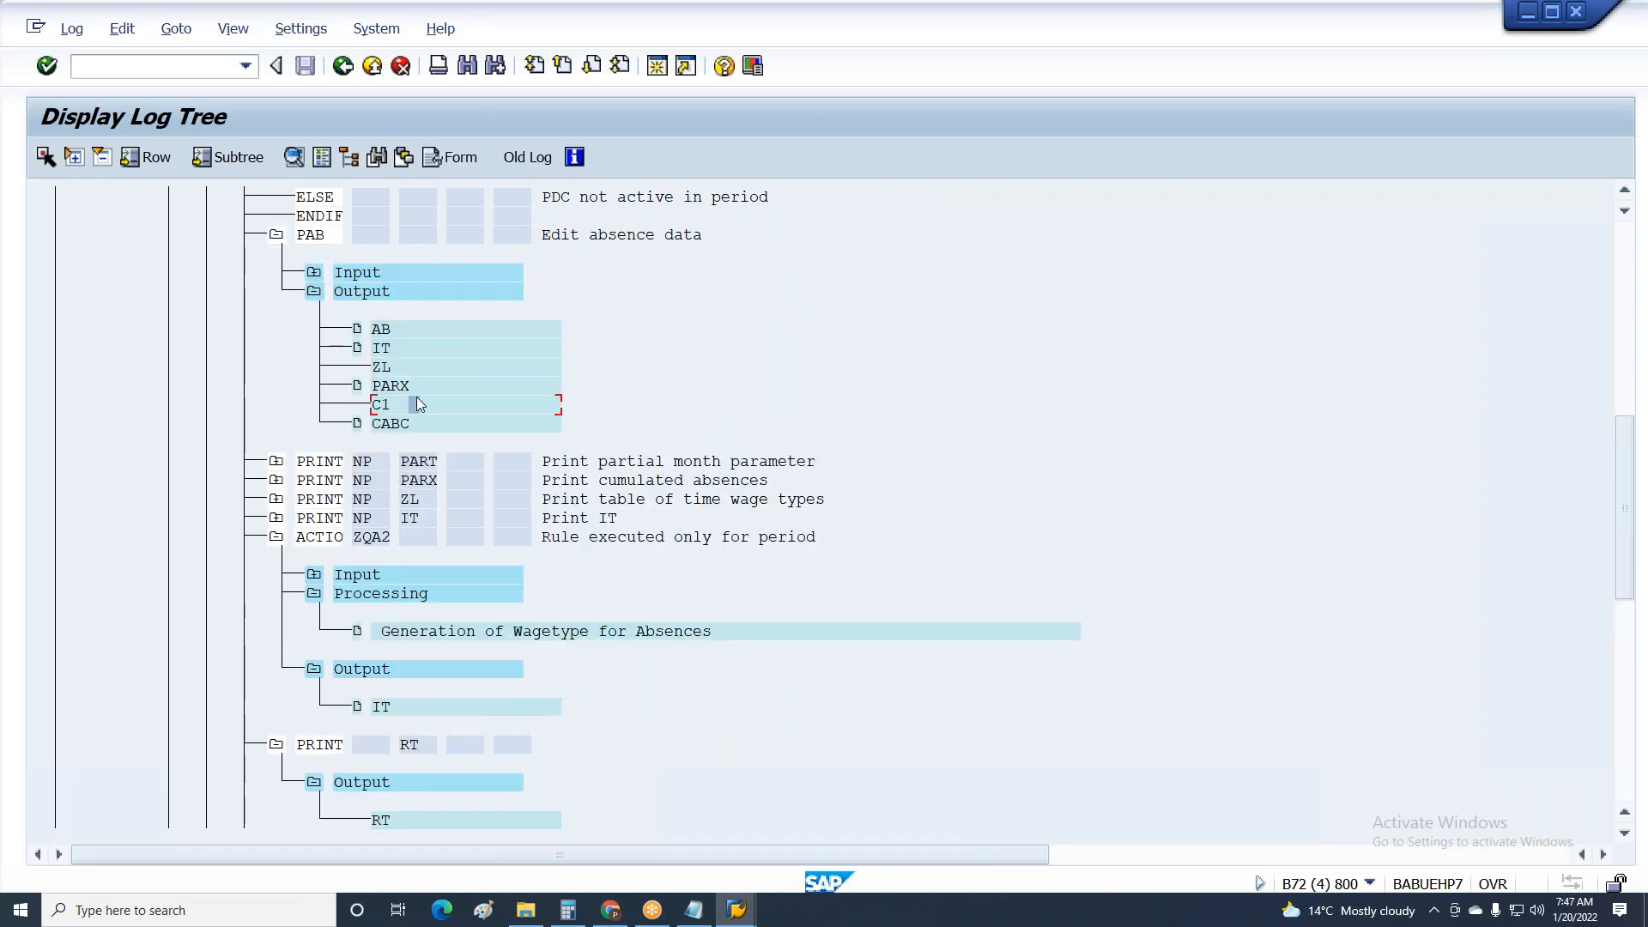
{"action": "double_click", "coordinate": [419, 385]}
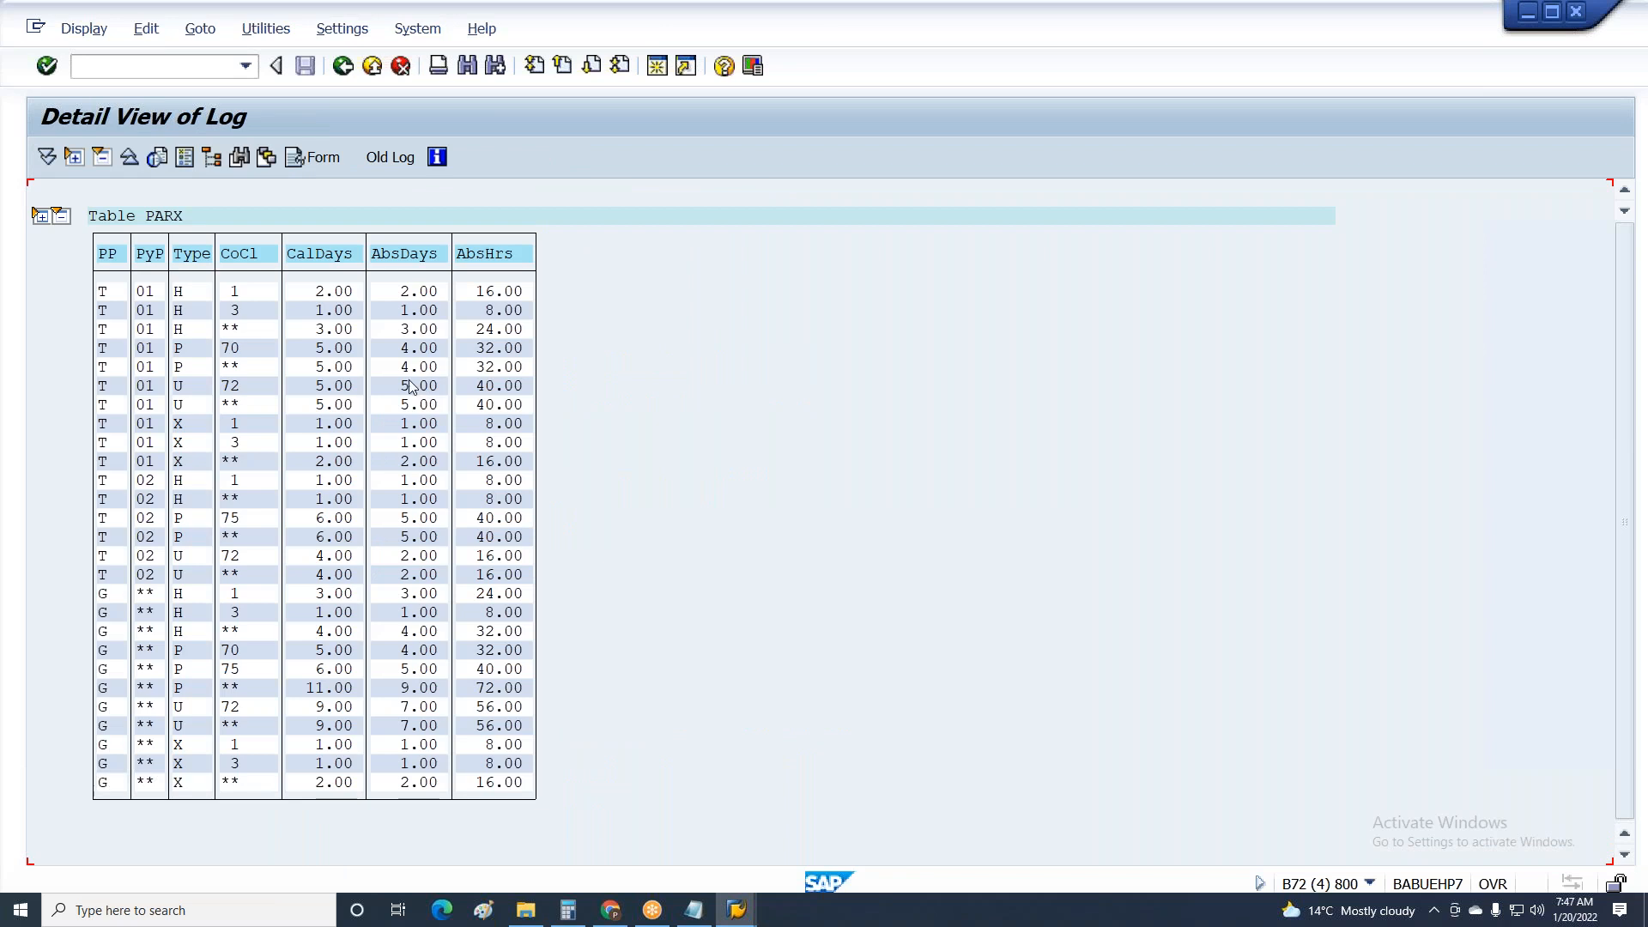
{"action": "key", "text": "F3"}
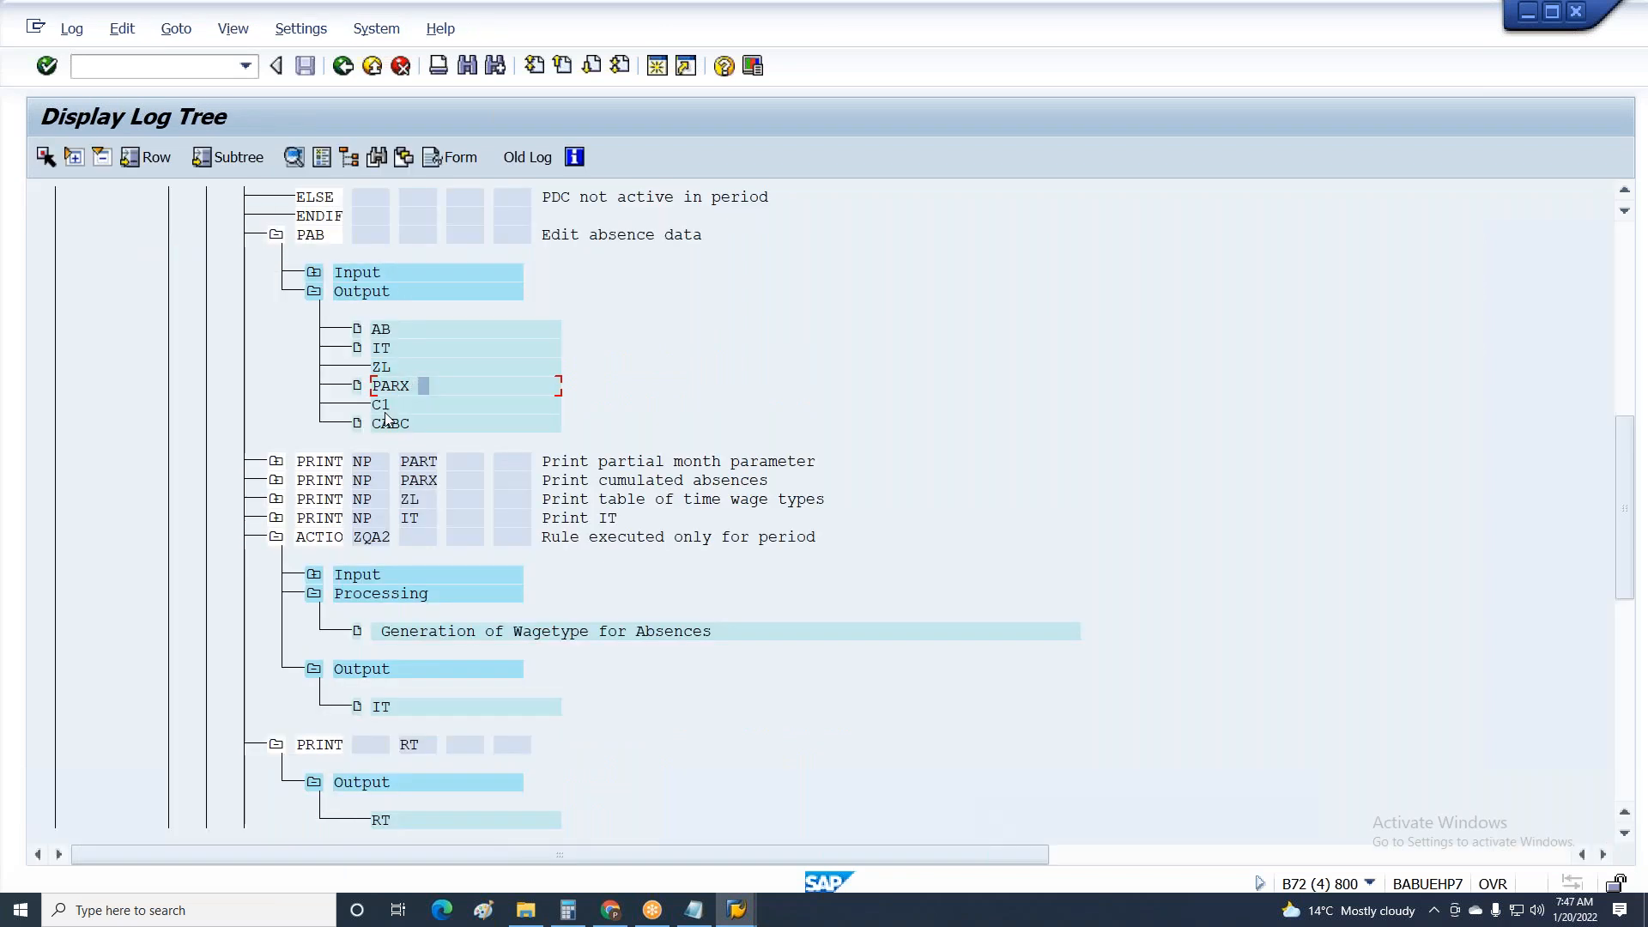
{"action": "left_click", "coordinate": [494, 635]}
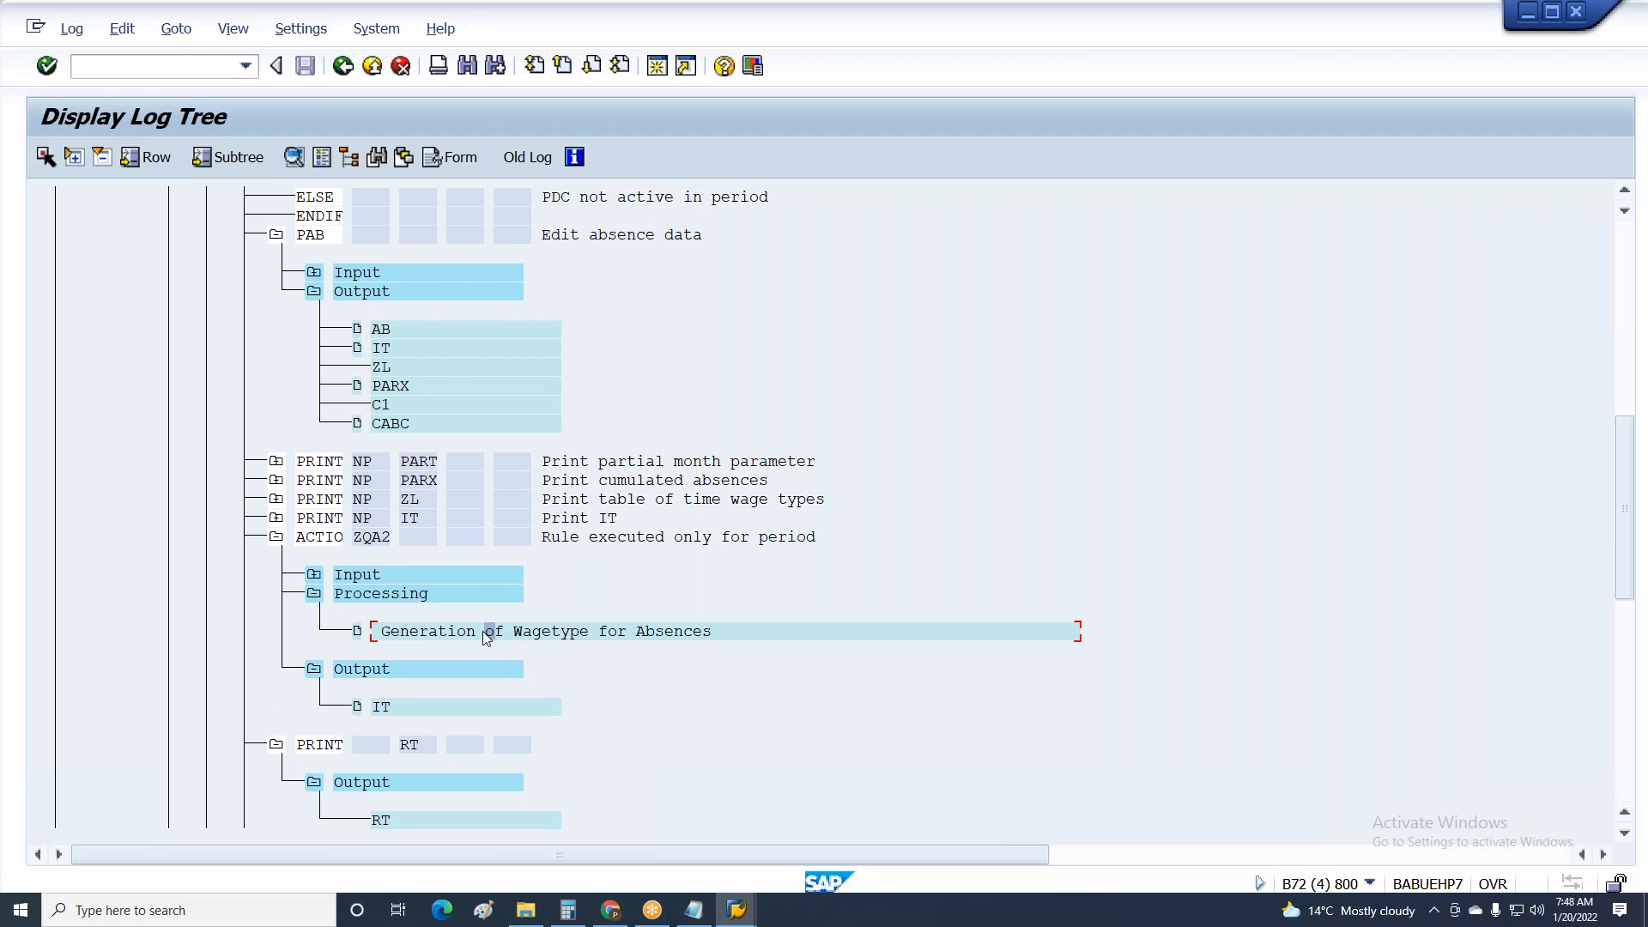
Recheck the ZQA2 operations in the Generation of Wagetype for Absences processing details and the IT and RT output entries below it.
{"action": "double_click", "coordinate": [482, 630]}
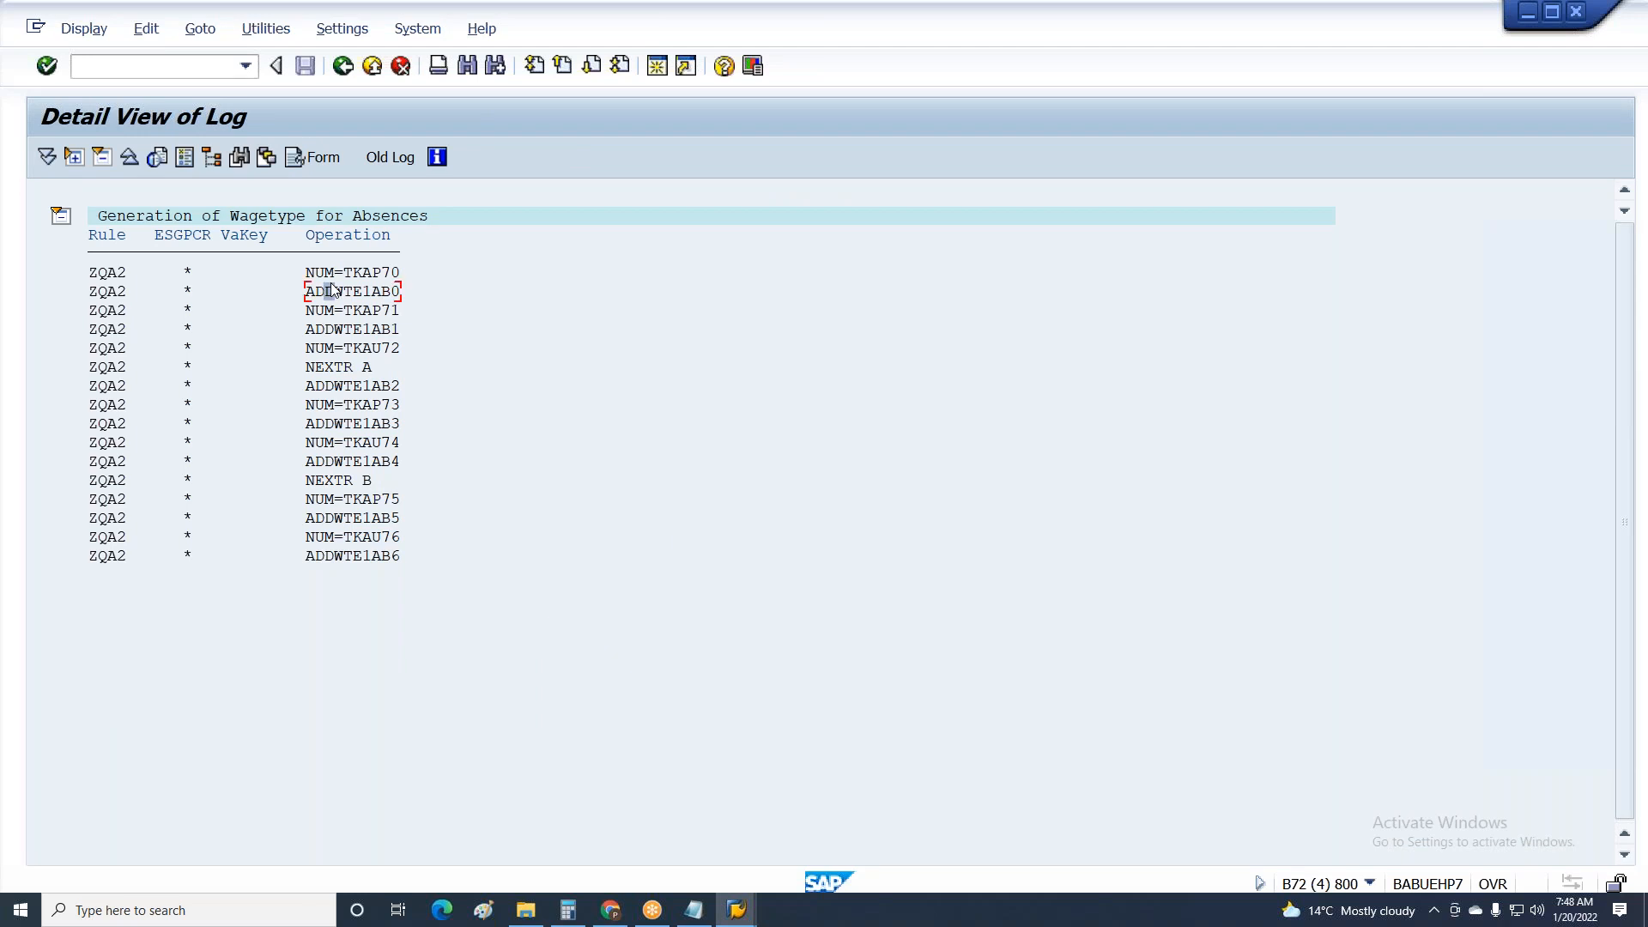
{"action": "left_click", "coordinate": [369, 273]}
{"action": "left_click", "coordinate": [394, 273]}
{"action": "left_click", "coordinate": [357, 310]}
{"action": "key", "text": "F3"}
{"action": "left_click", "coordinate": [391, 708]}
{"action": "left_click", "coordinate": [421, 817]}
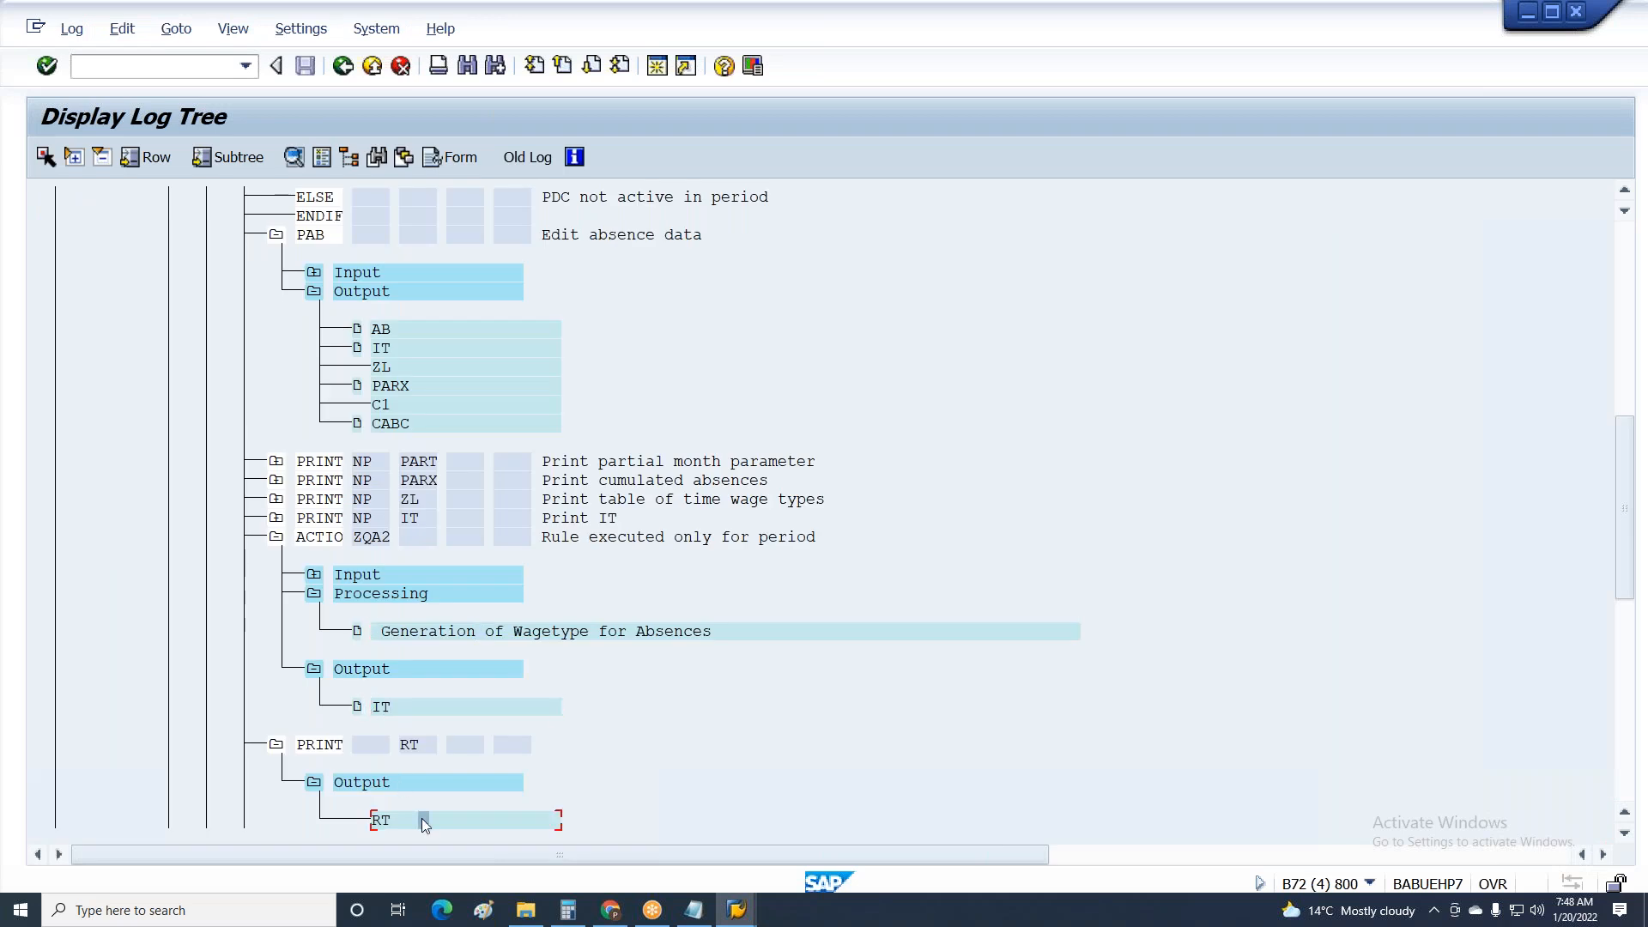
{"action": "left_click", "coordinate": [405, 633]}
{"action": "double_click", "coordinate": [405, 633]}
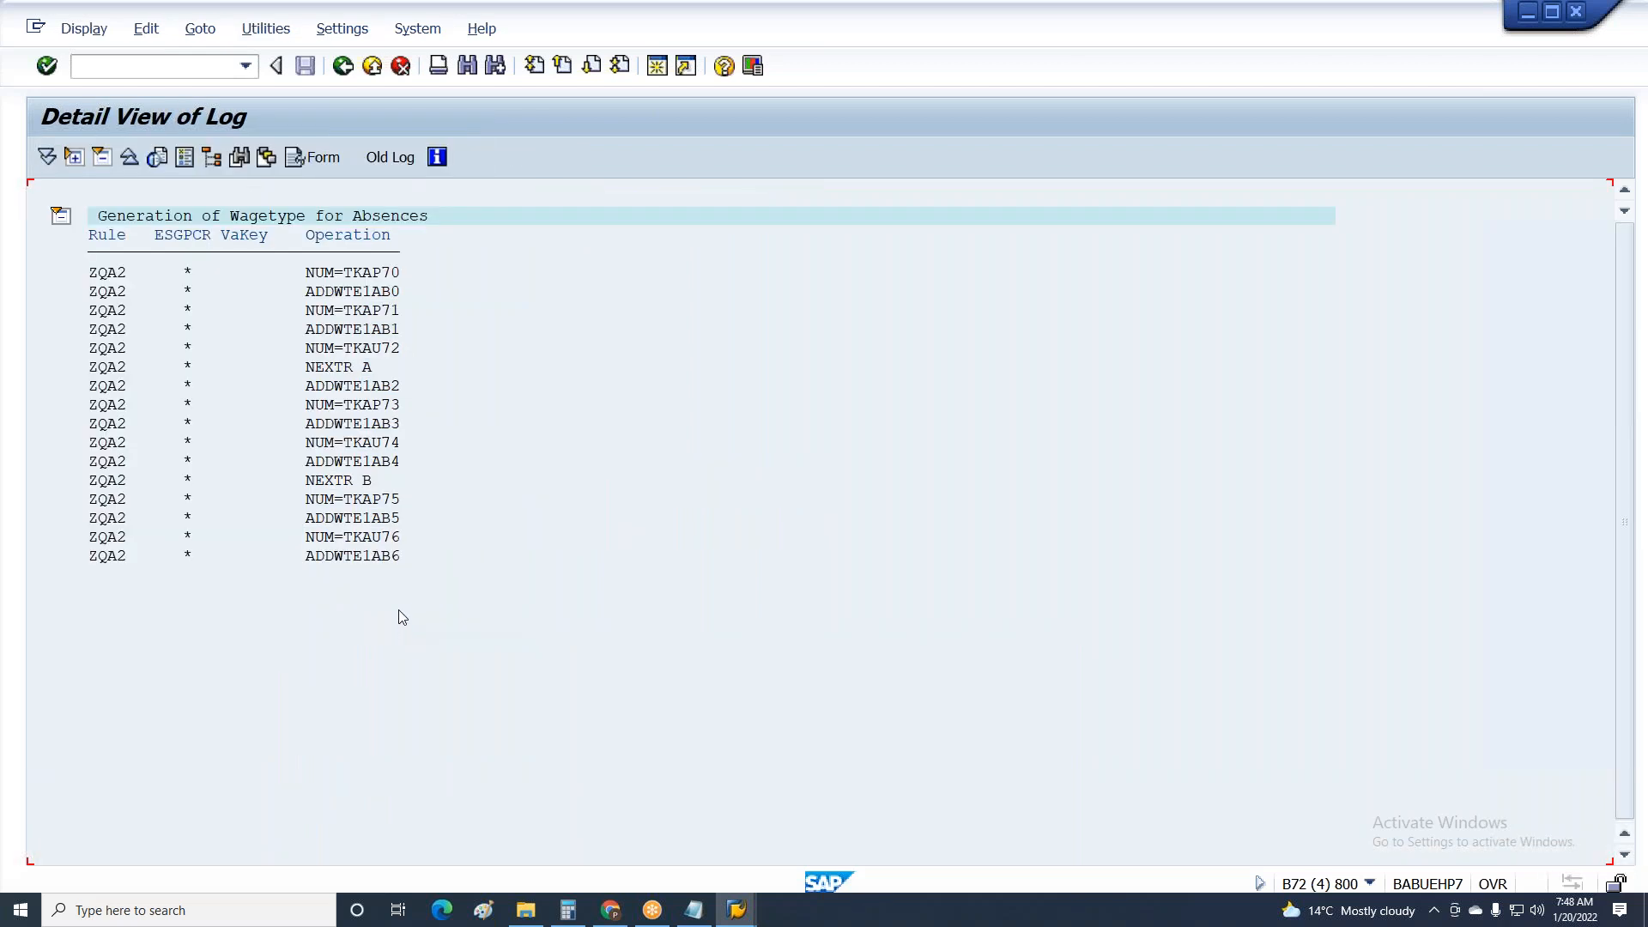
{"action": "key", "text": "F3"}
Open the source text of rule ZQA2 for changing, replace TK with GK in all its operations and save the rule.
{"action": "left_click", "coordinate": [725, 915]}
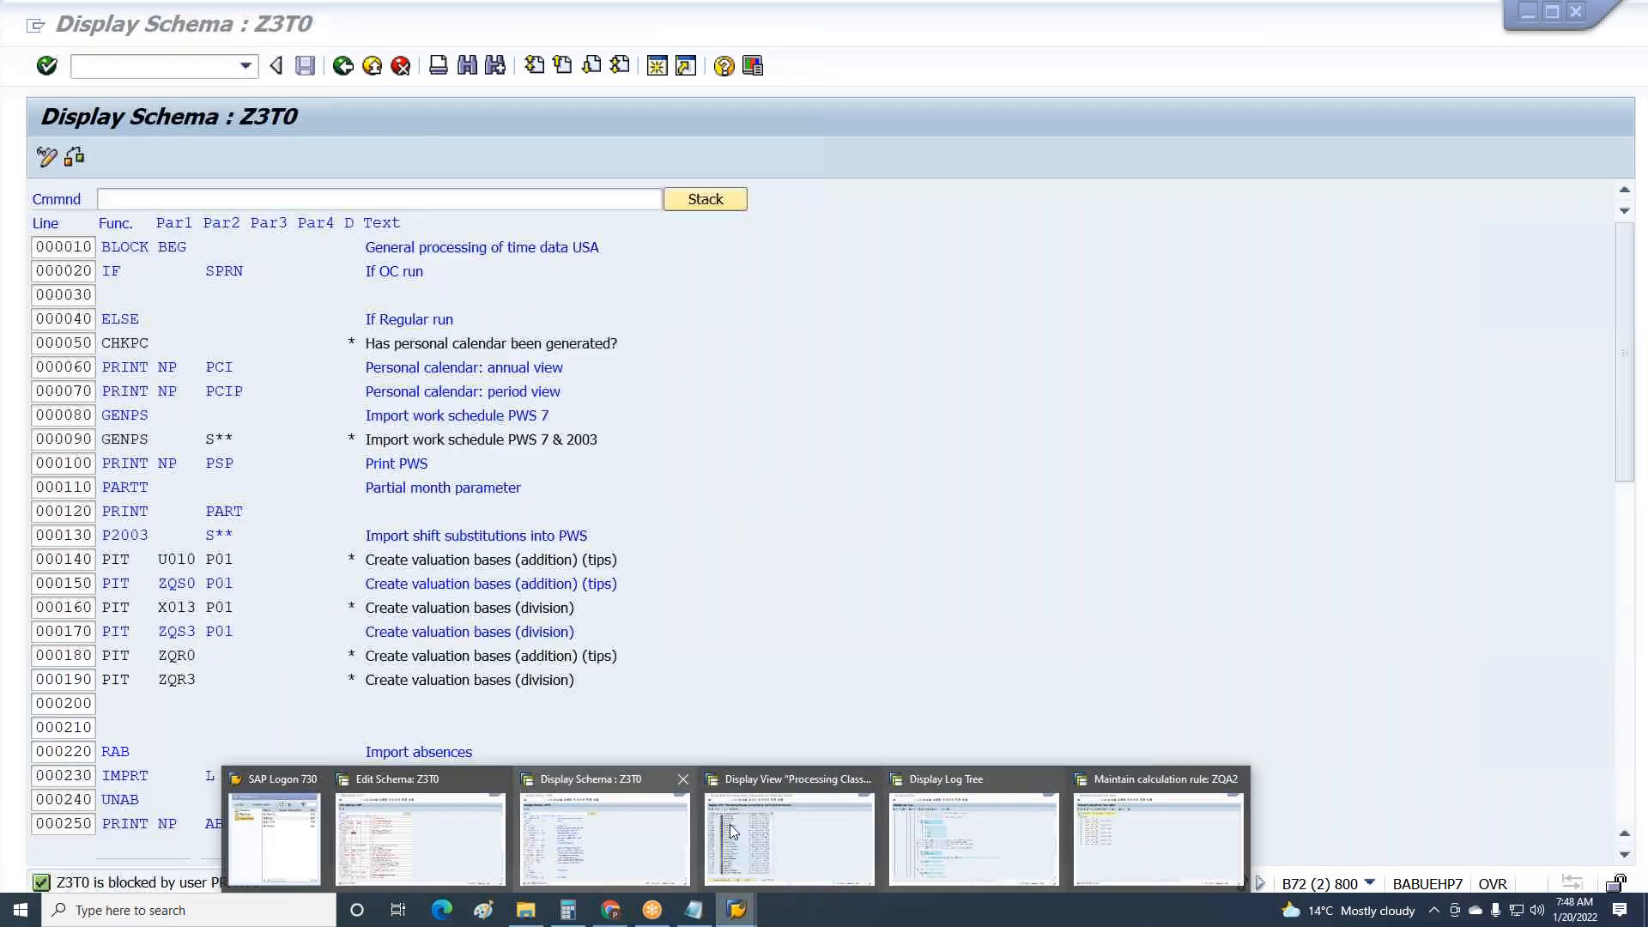
{"action": "left_click", "coordinate": [1106, 830]}
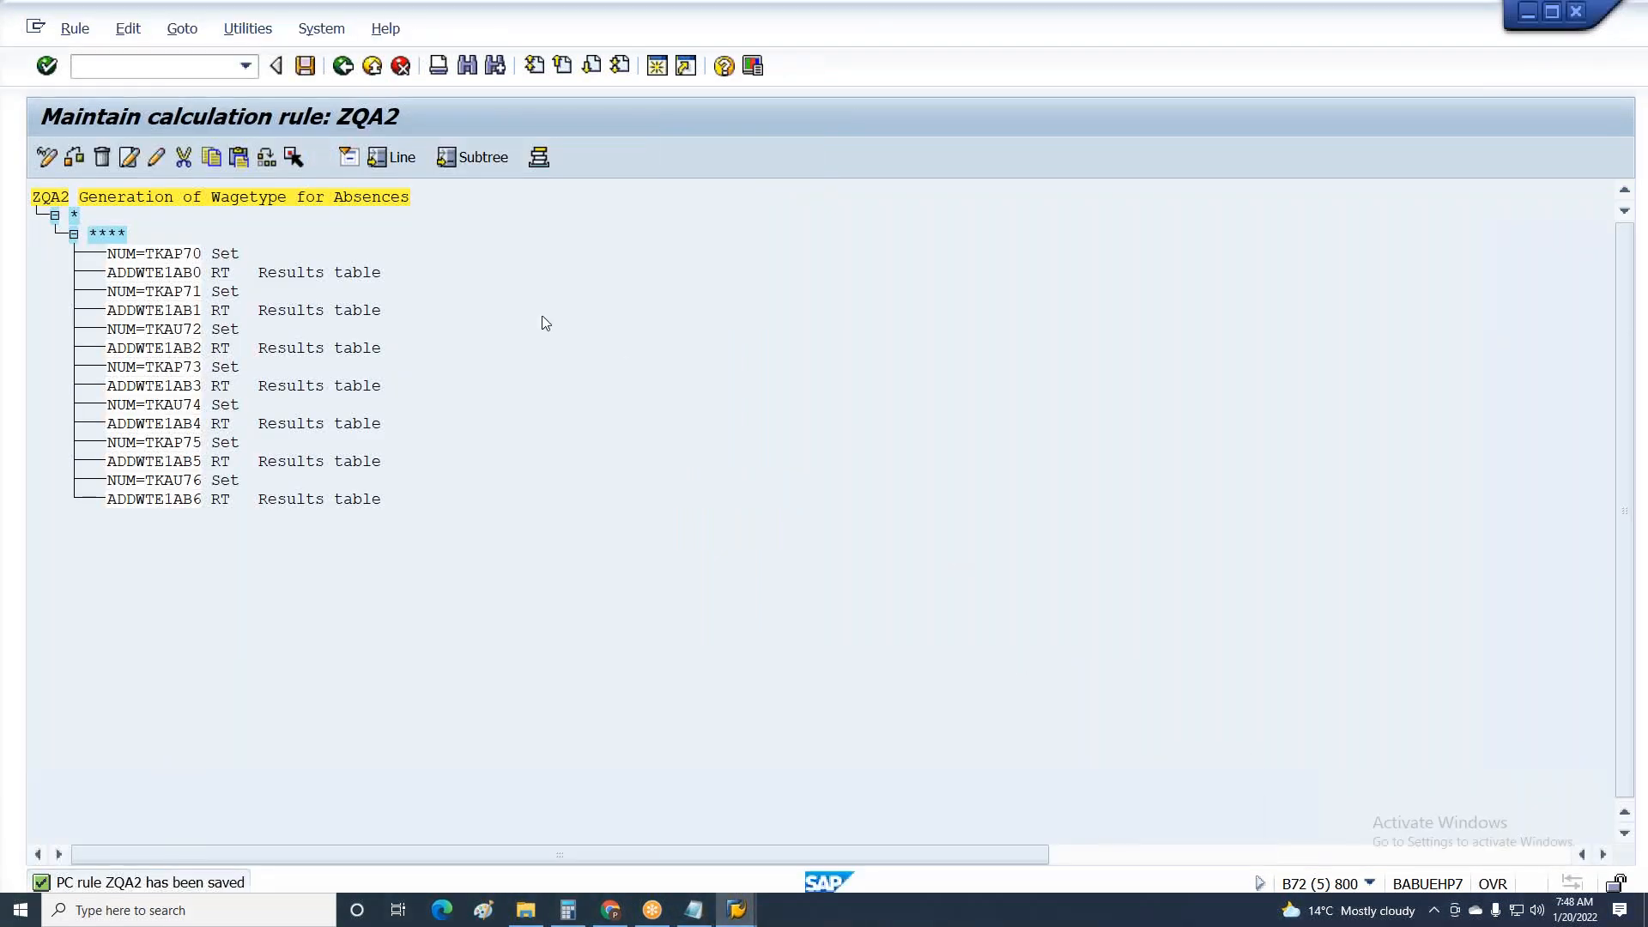
{"action": "key", "text": "F3"}
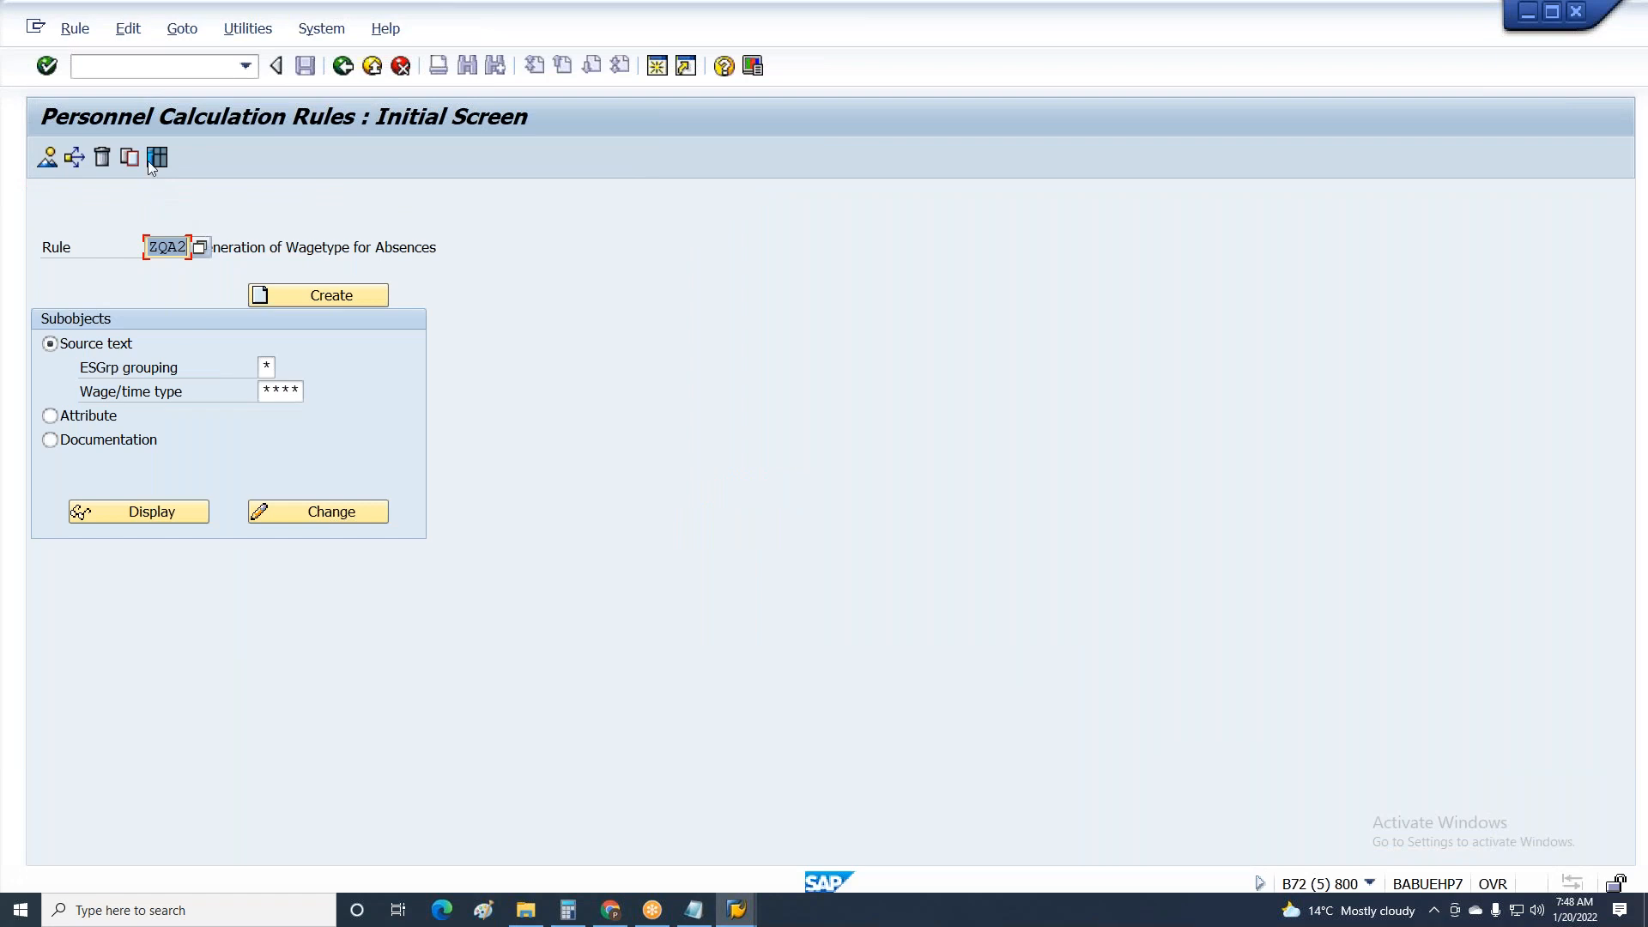
{"action": "left_click", "coordinate": [356, 513]}
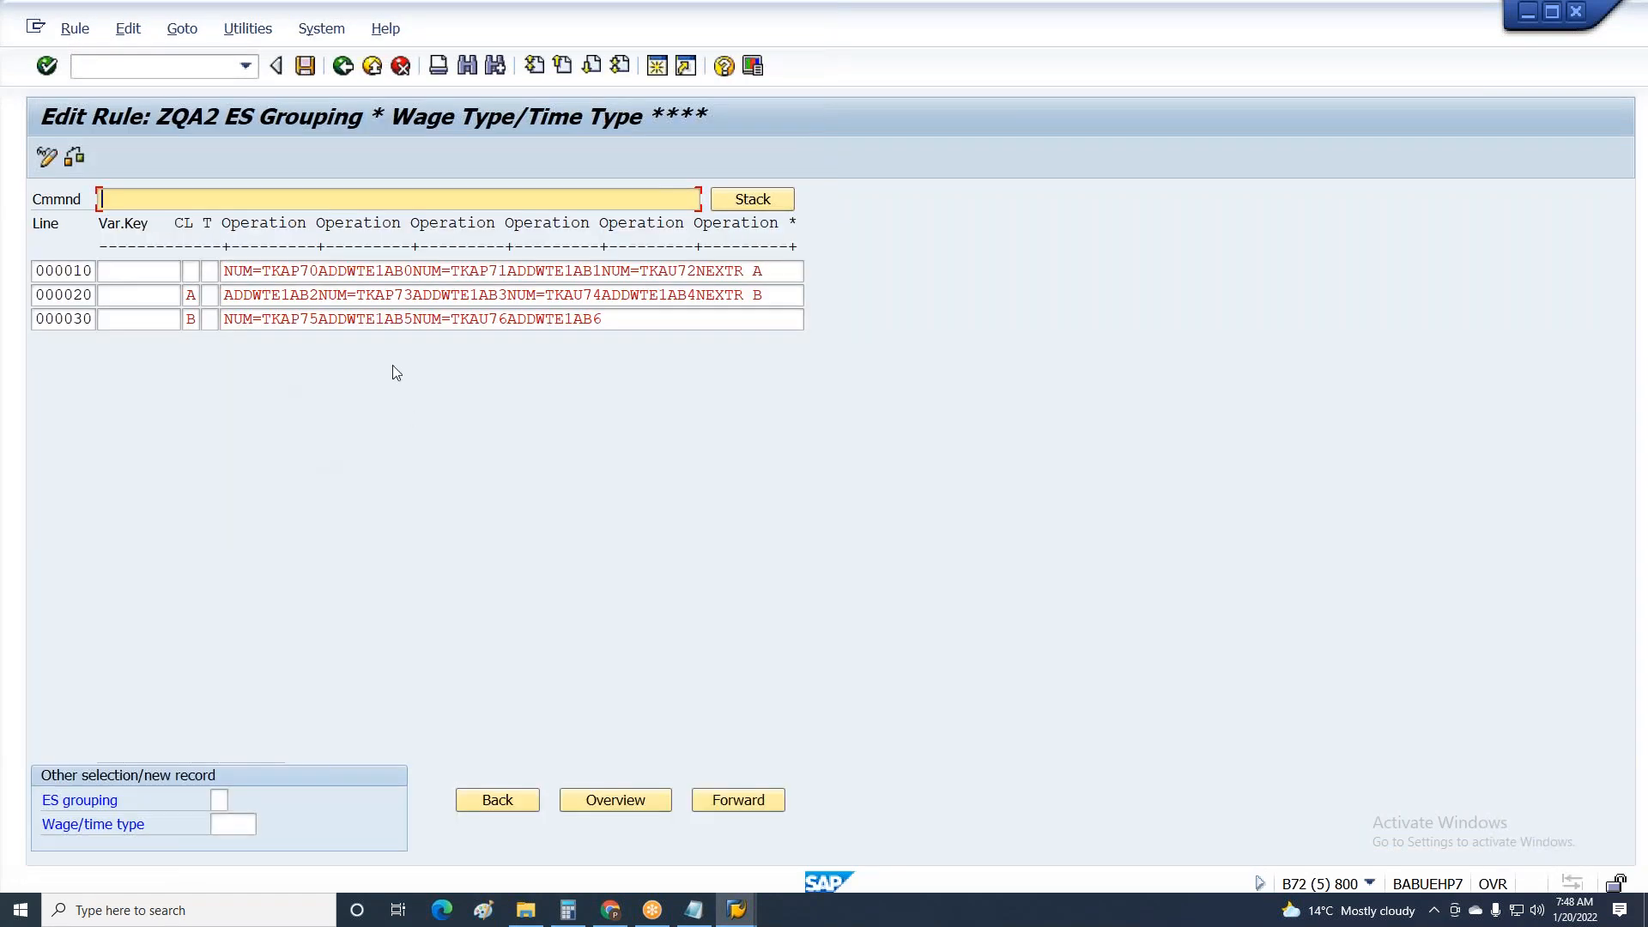
{"action": "key", "text": "Tab"}
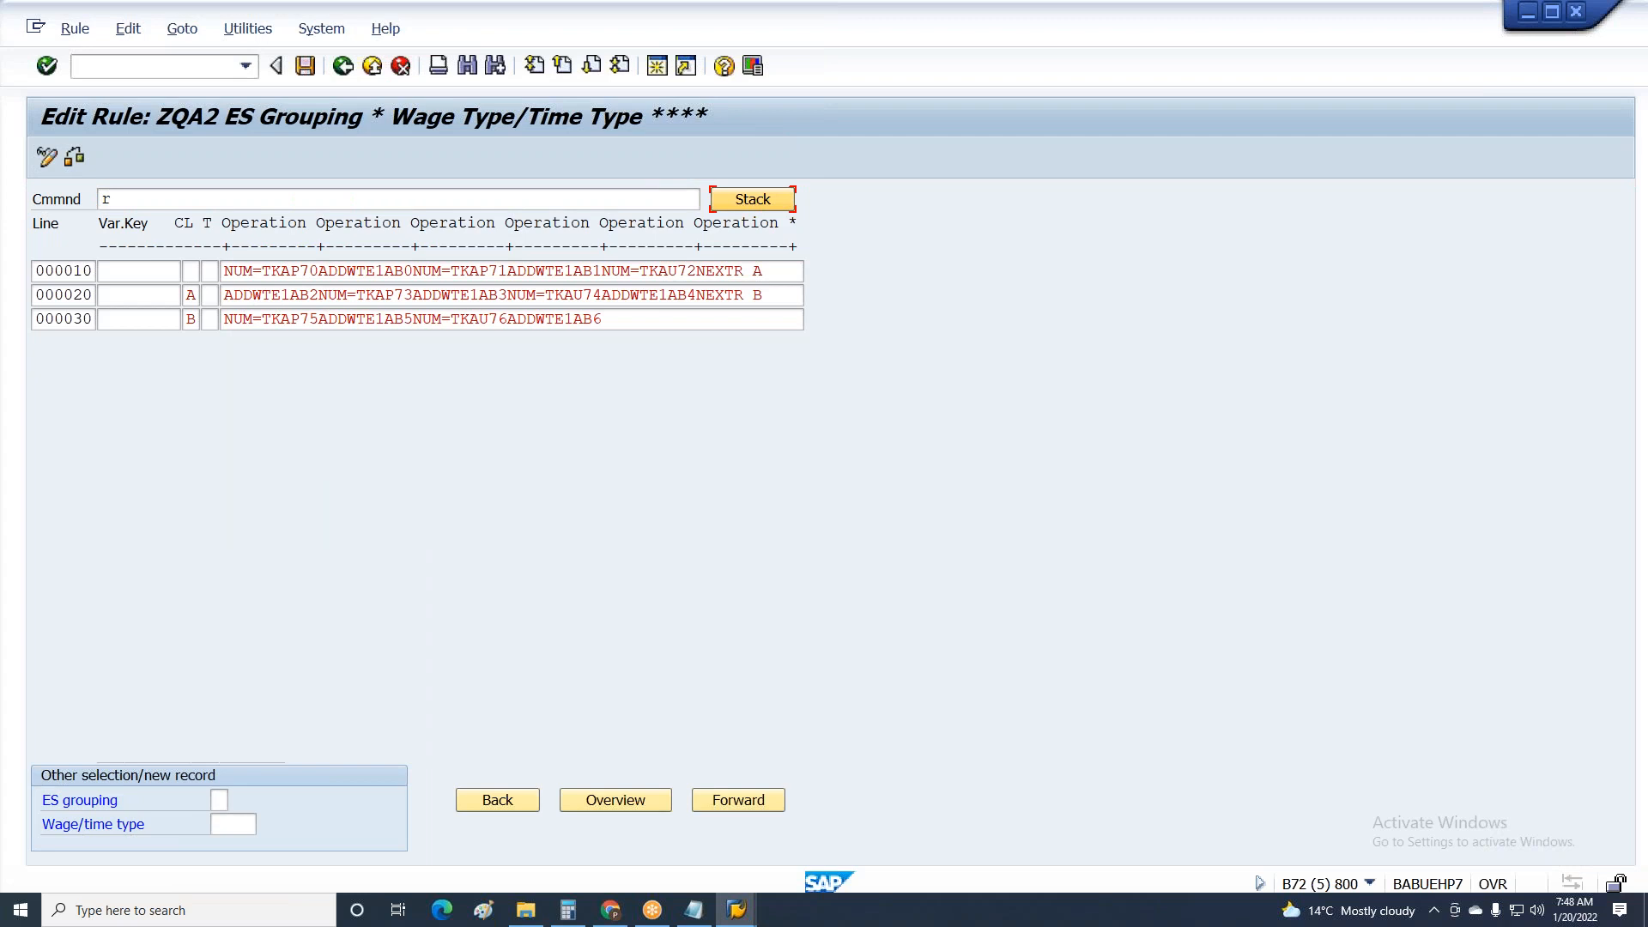
{"action": "left_click", "coordinate": [175, 198]}
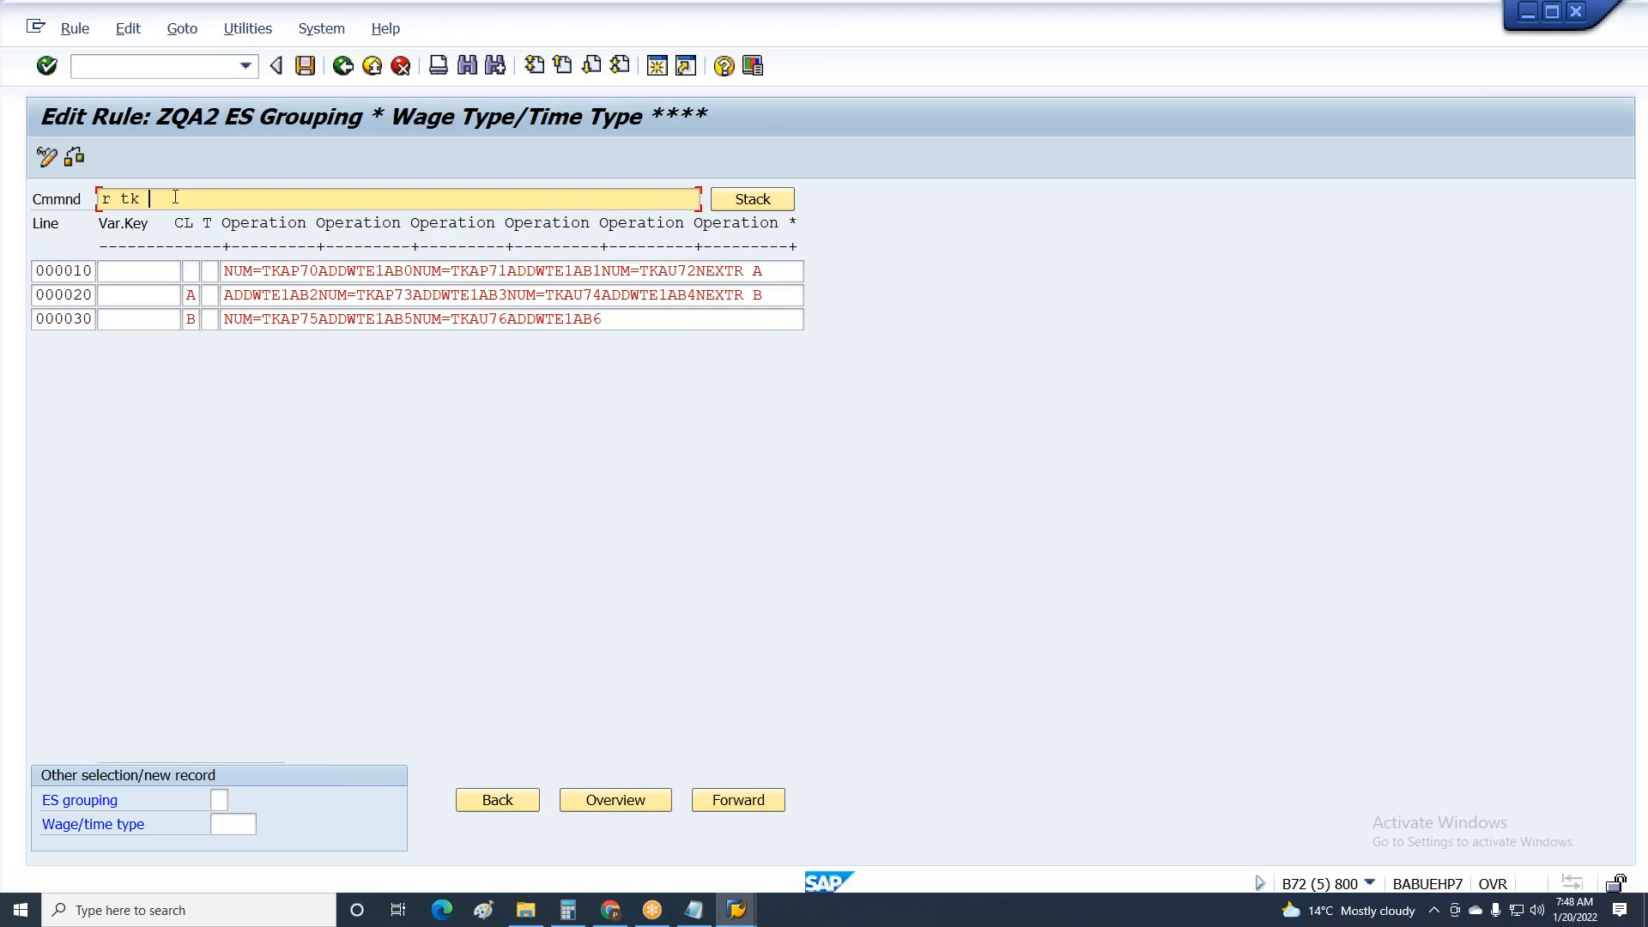
{"action": "key", "text": "Return"}
{"action": "key", "text": "Return"}
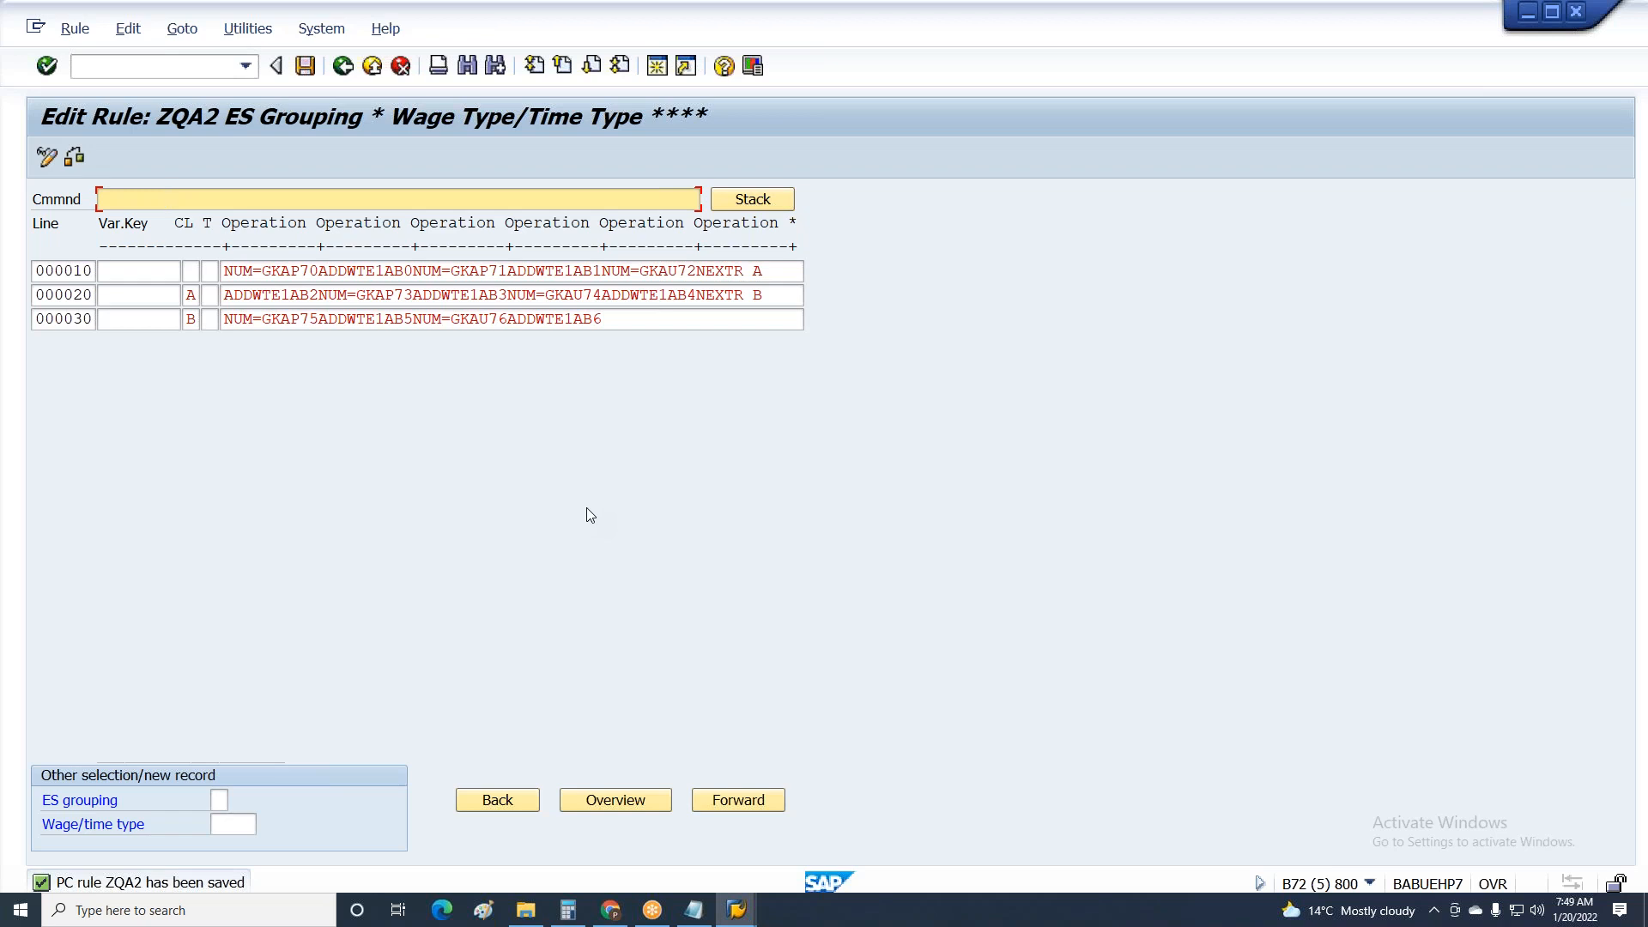
Return from the old payroll log to the payroll driver's selection screen and rerun payroll.
{"action": "key", "text": "alt+Tab"}
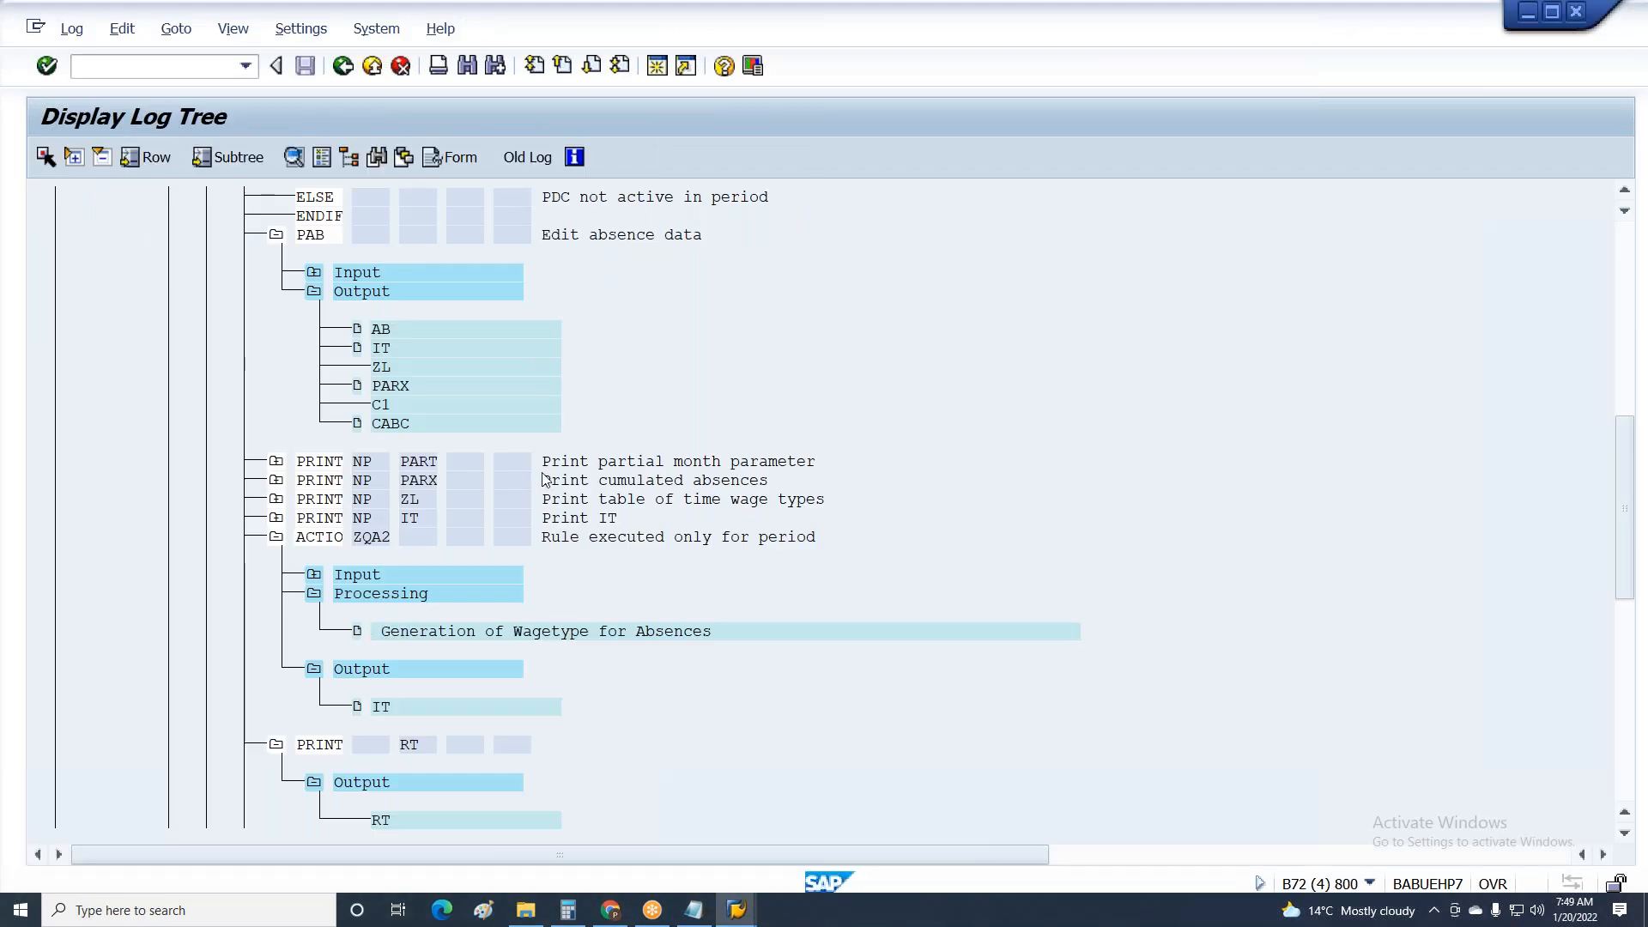
{"action": "key", "text": "F3"}
{"action": "left_click", "coordinate": [414, 433]}
{"action": "key", "text": "F8"}
Open the RT table output by PRINT RT in the regular run of General processing of time data USA for period 01/2021.
{"action": "left_click", "coordinate": [87, 272]}
{"action": "left_click", "coordinate": [126, 310]}
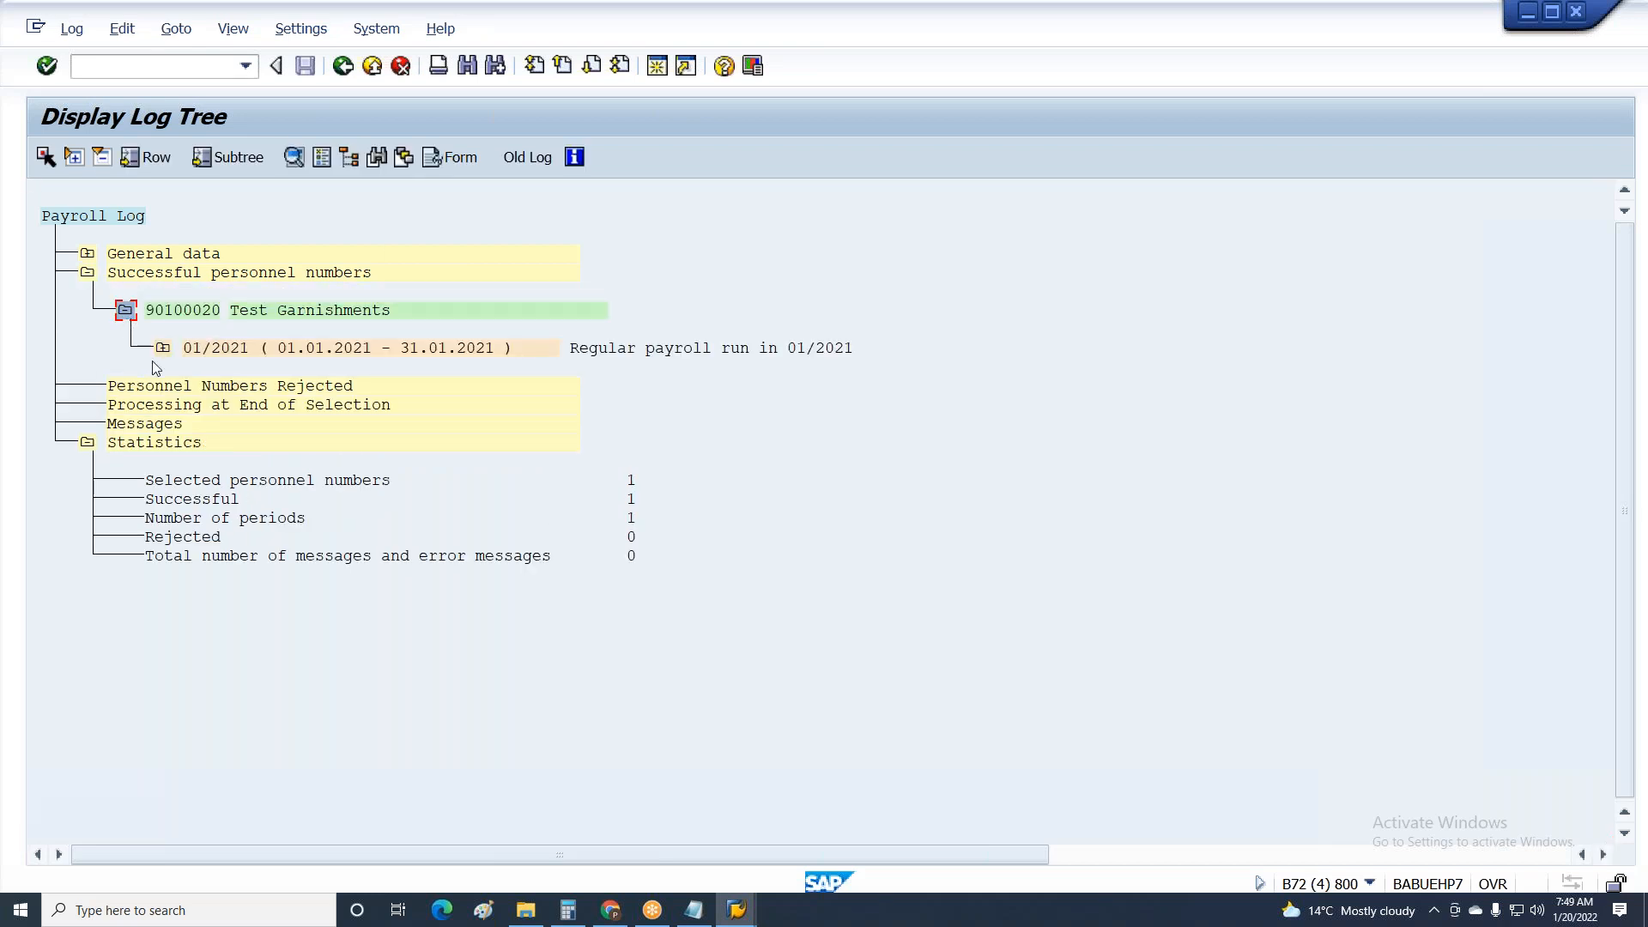
{"action": "left_click", "coordinate": [163, 348]}
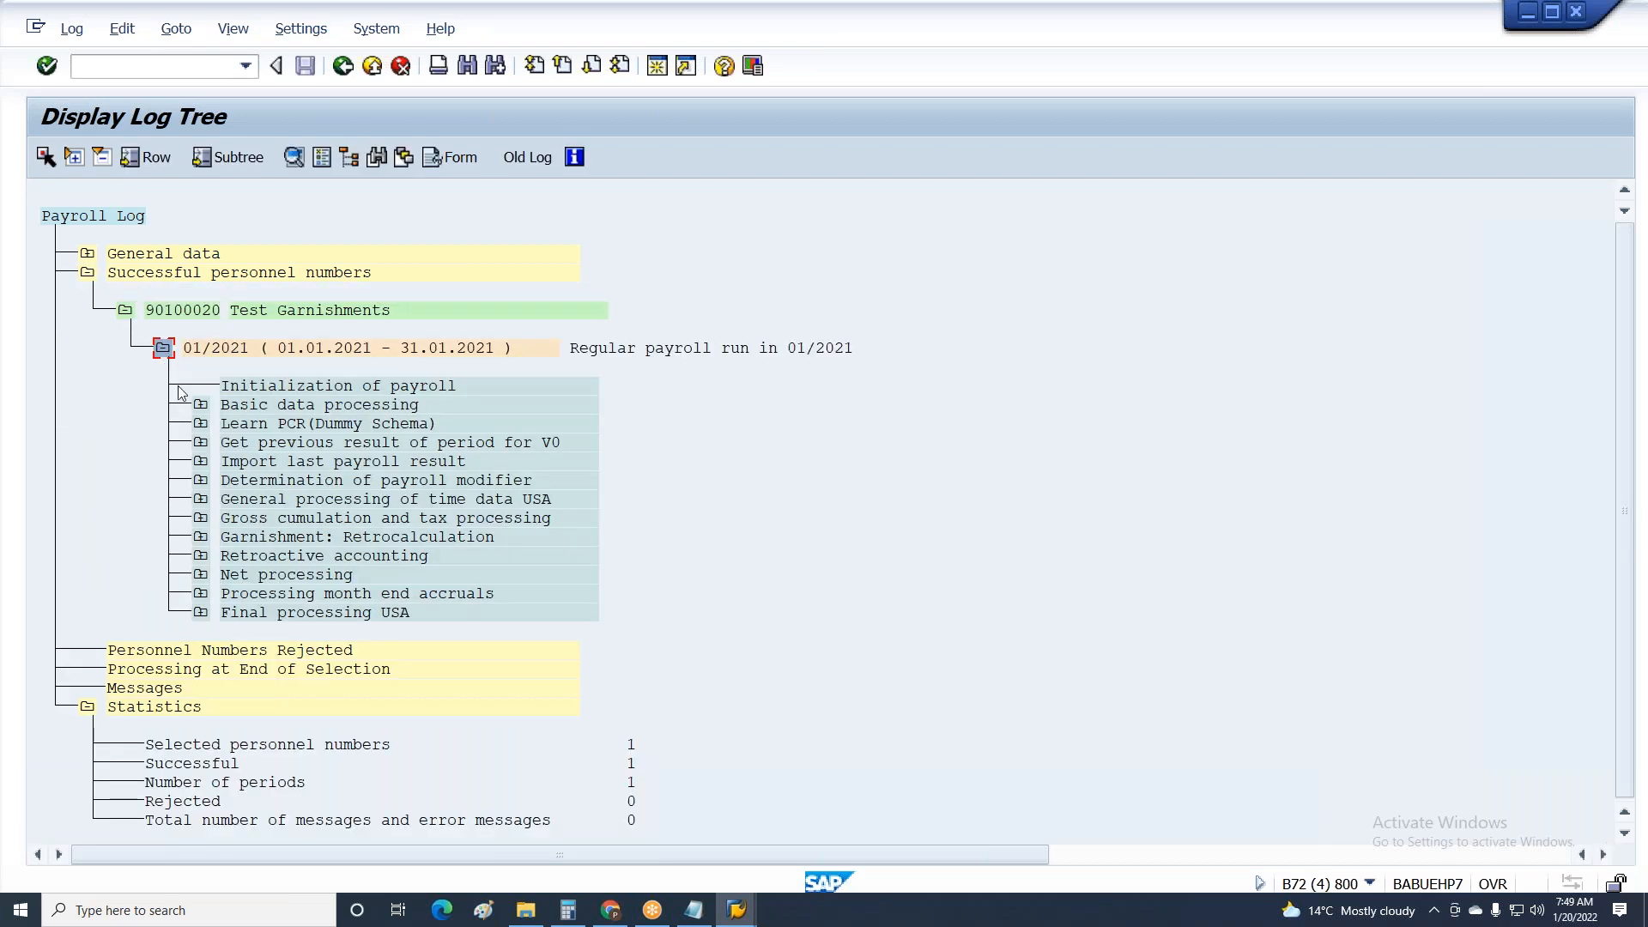
{"action": "left_click", "coordinate": [203, 500]}
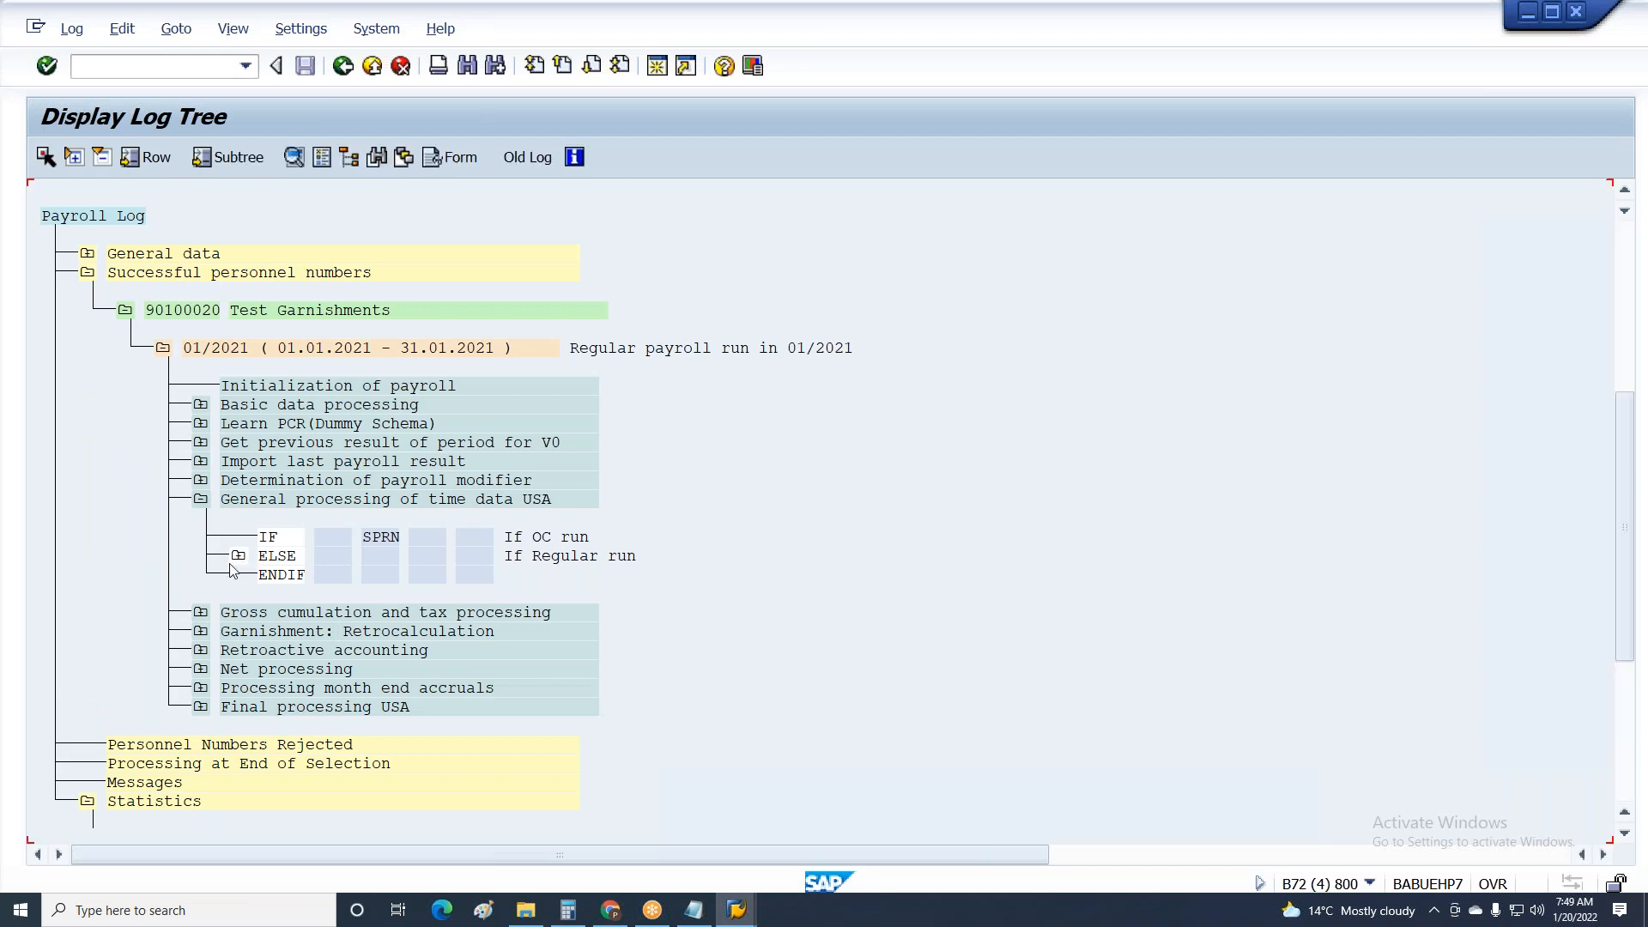
{"action": "left_click", "coordinate": [237, 557]}
{"action": "left_click", "coordinate": [276, 611]}
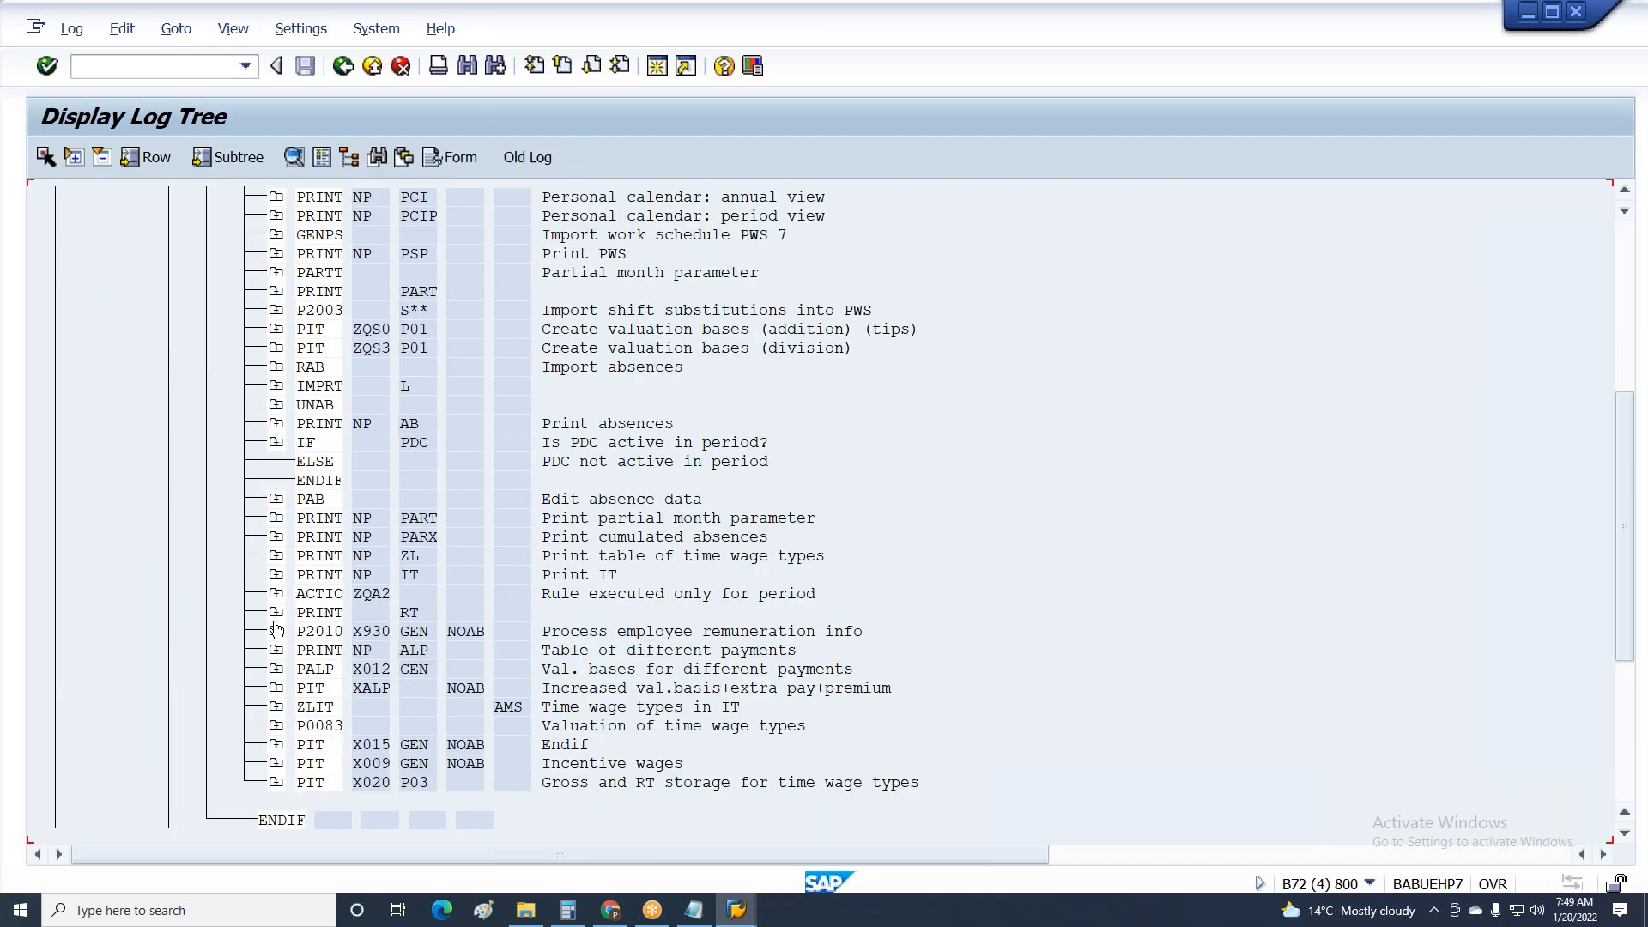
{"action": "left_click", "coordinate": [314, 649]}
{"action": "double_click", "coordinate": [441, 693]}
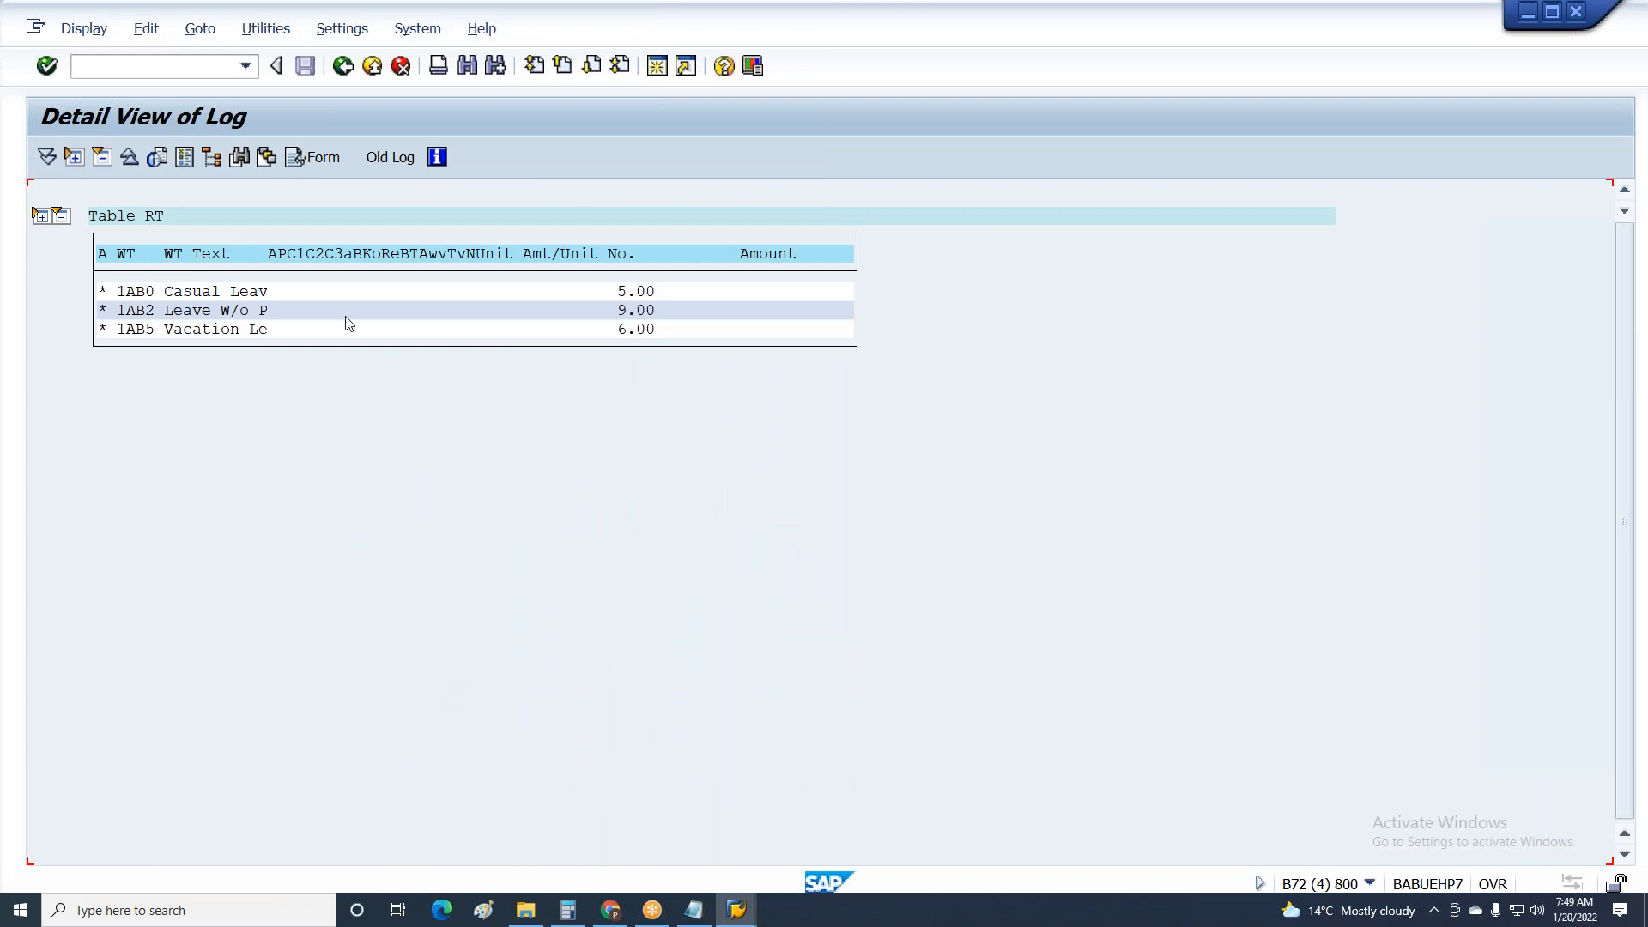
Examine the numbers, wage type texts and A column of absence wage types 1AB0, 1AB2 and 1AB5 in table RT.
{"action": "left_click", "coordinate": [631, 311]}
{"action": "left_click", "coordinate": [627, 333]}
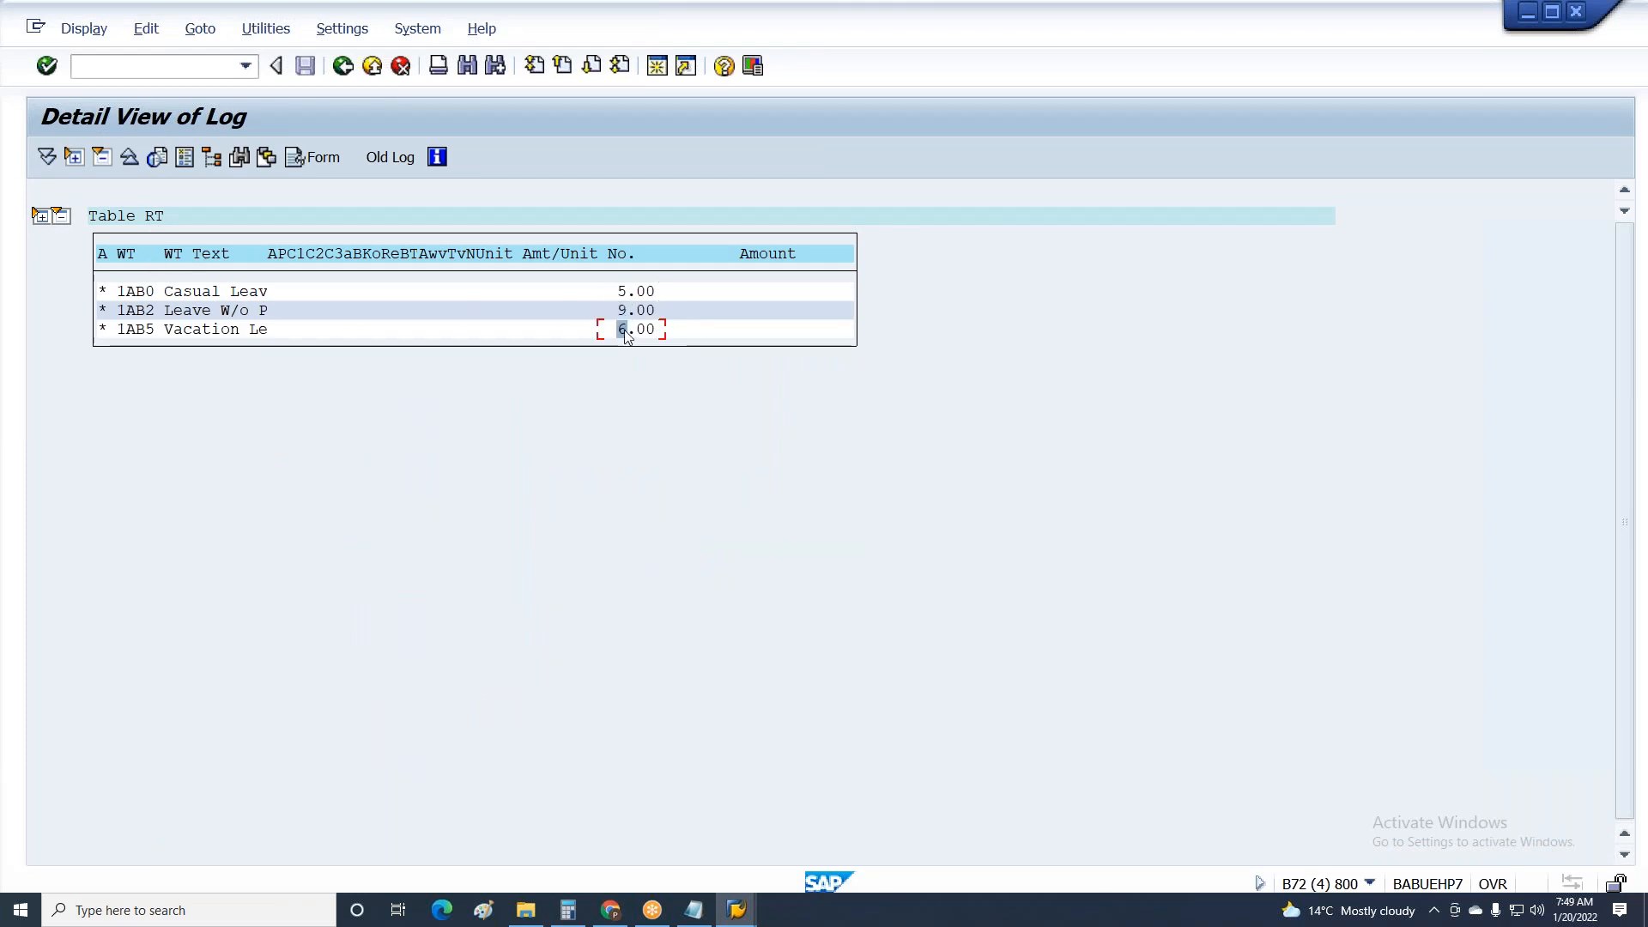
{"action": "left_click", "coordinate": [160, 292]}
{"action": "left_click", "coordinate": [271, 310]}
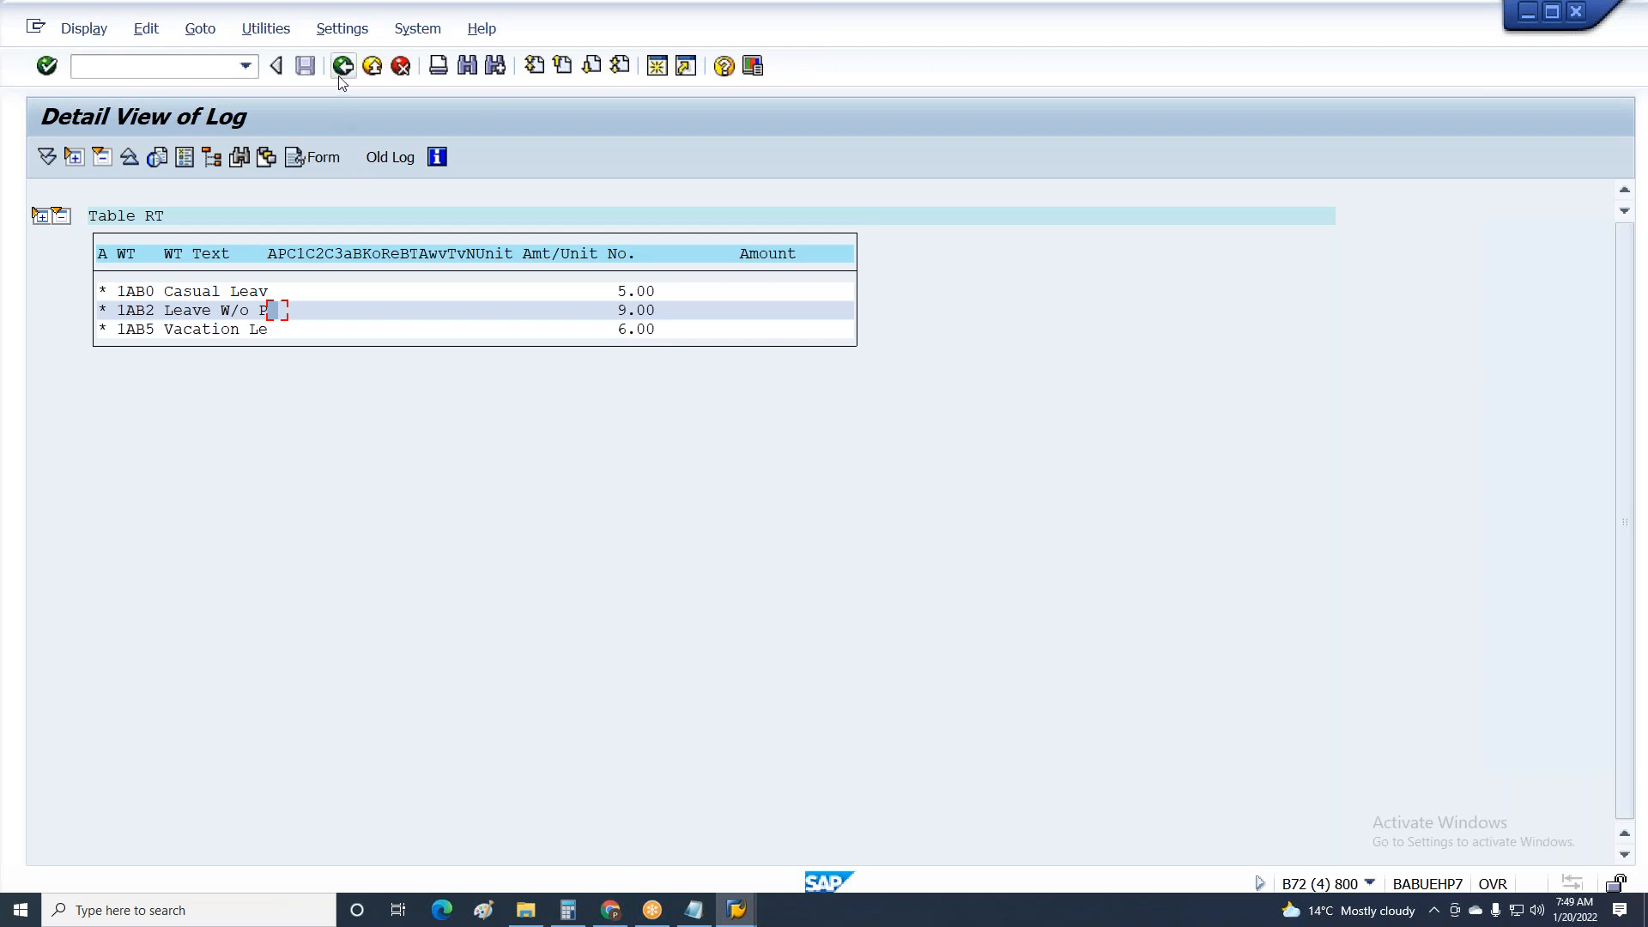
{"action": "key", "text": "Up"}
{"action": "left_click", "coordinate": [270, 332]}
{"action": "left_click", "coordinate": [102, 294]}
{"action": "left_click", "coordinate": [102, 313]}
{"action": "left_click", "coordinate": [103, 331]}
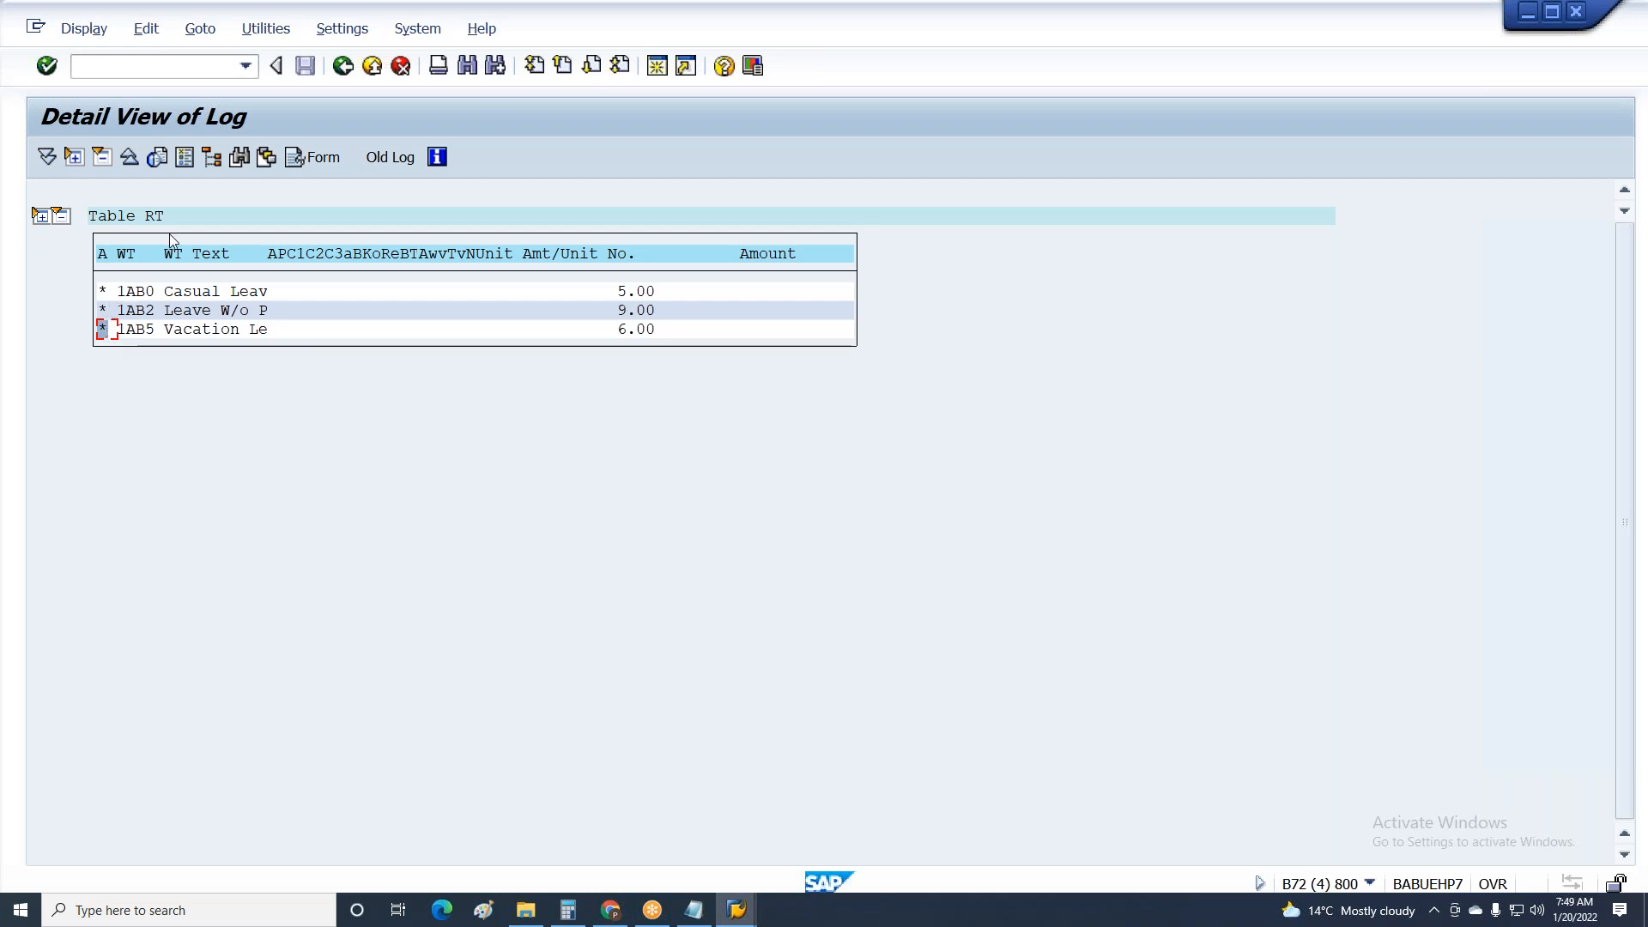
{"action": "left_click", "coordinate": [344, 67]}
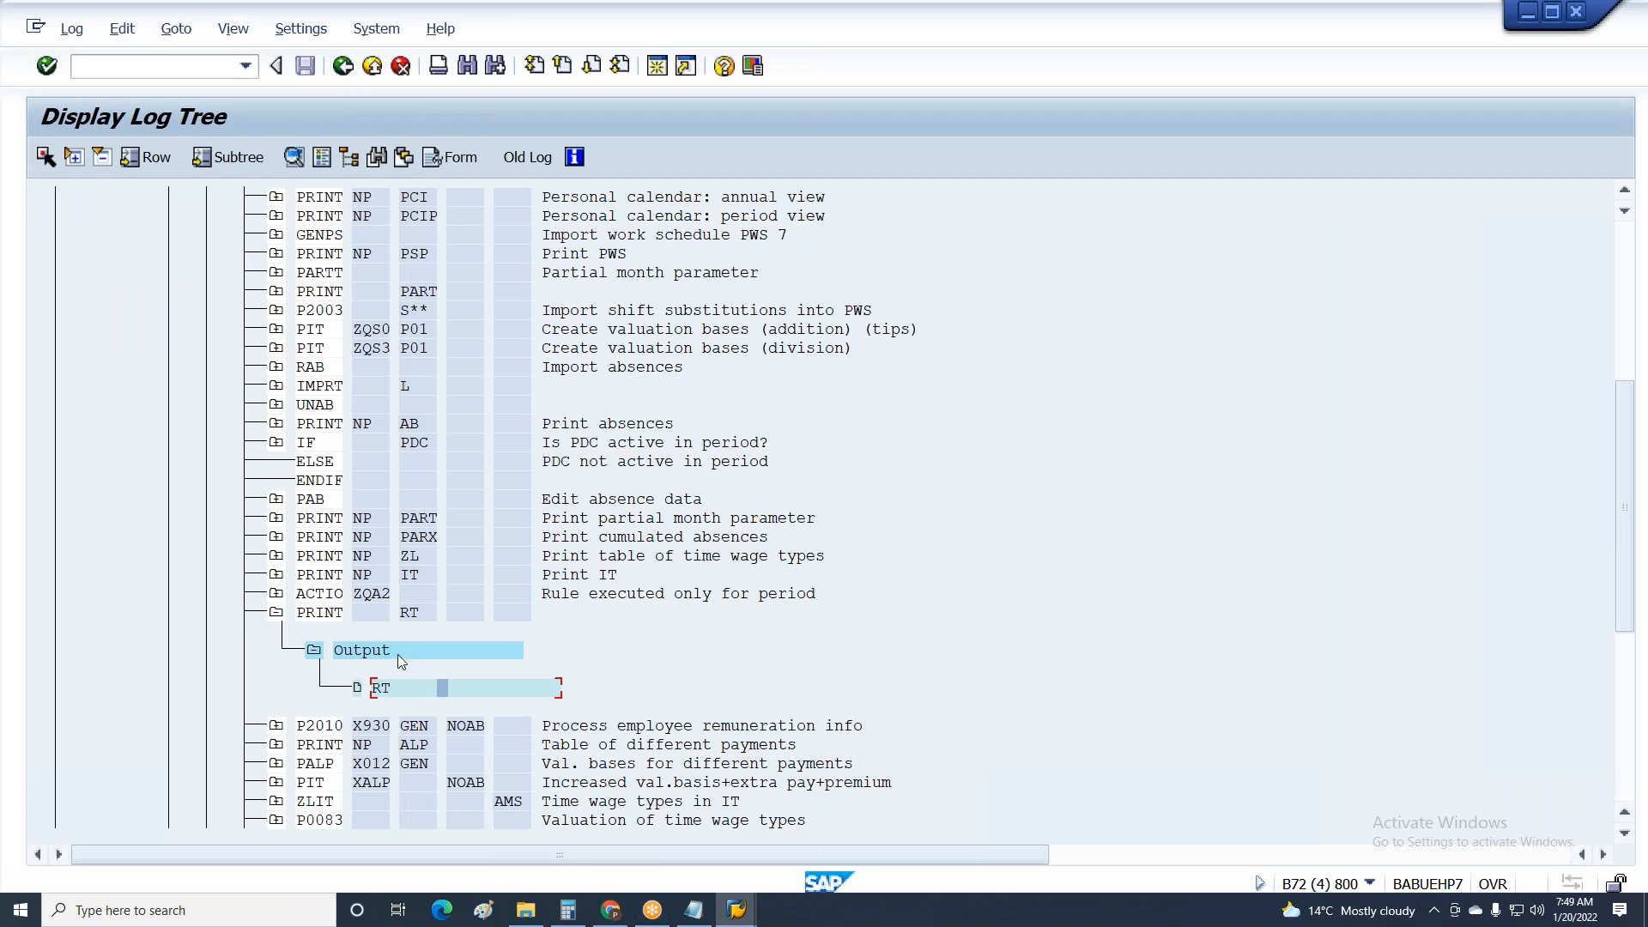
Locate ACTIO ZQA2 in the log and recheck the split indicator columns of the RT table printed after it.
{"action": "left_click", "coordinate": [357, 600]}
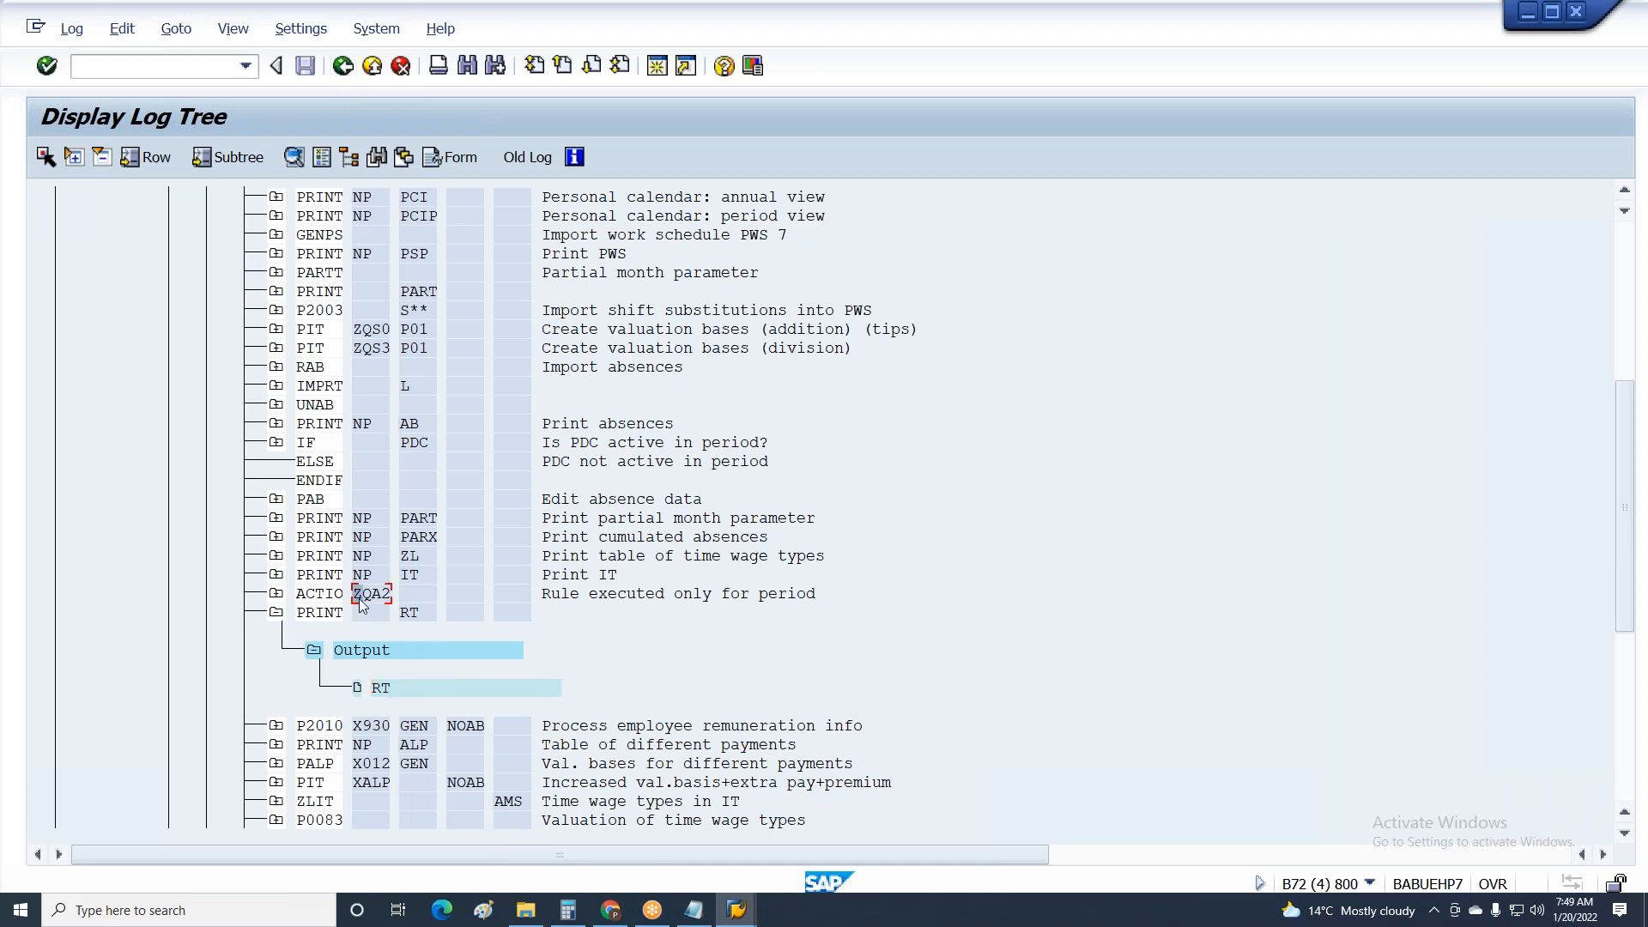
{"action": "double_click", "coordinate": [421, 692]}
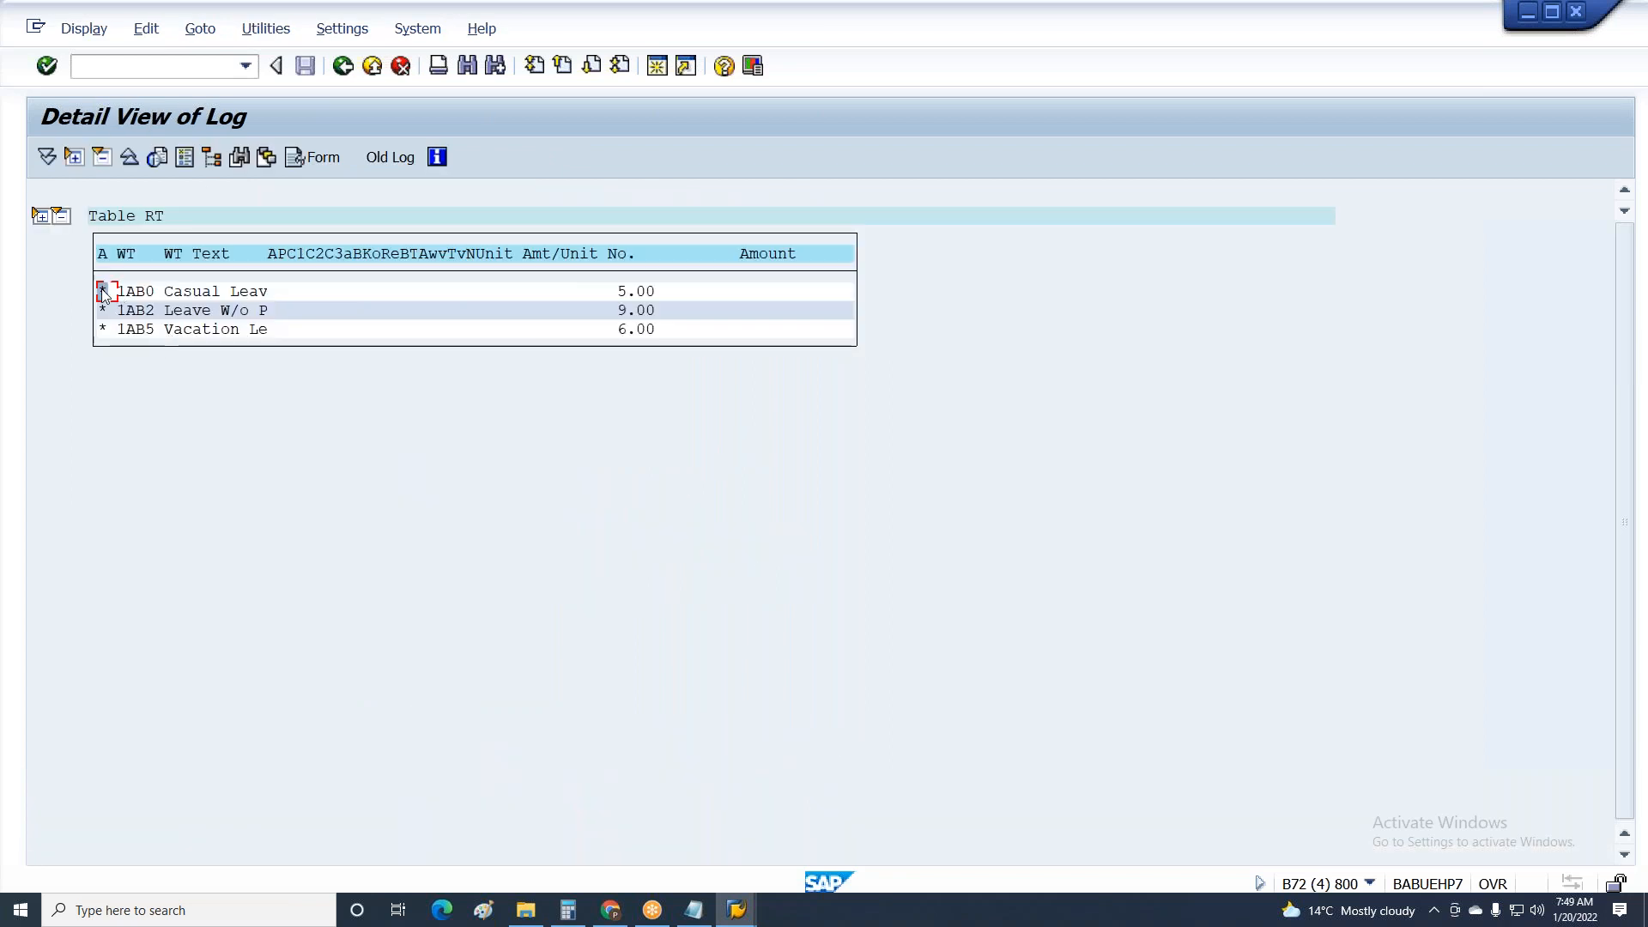
{"action": "left_click", "coordinate": [279, 293]}
{"action": "left_click", "coordinate": [277, 331]}
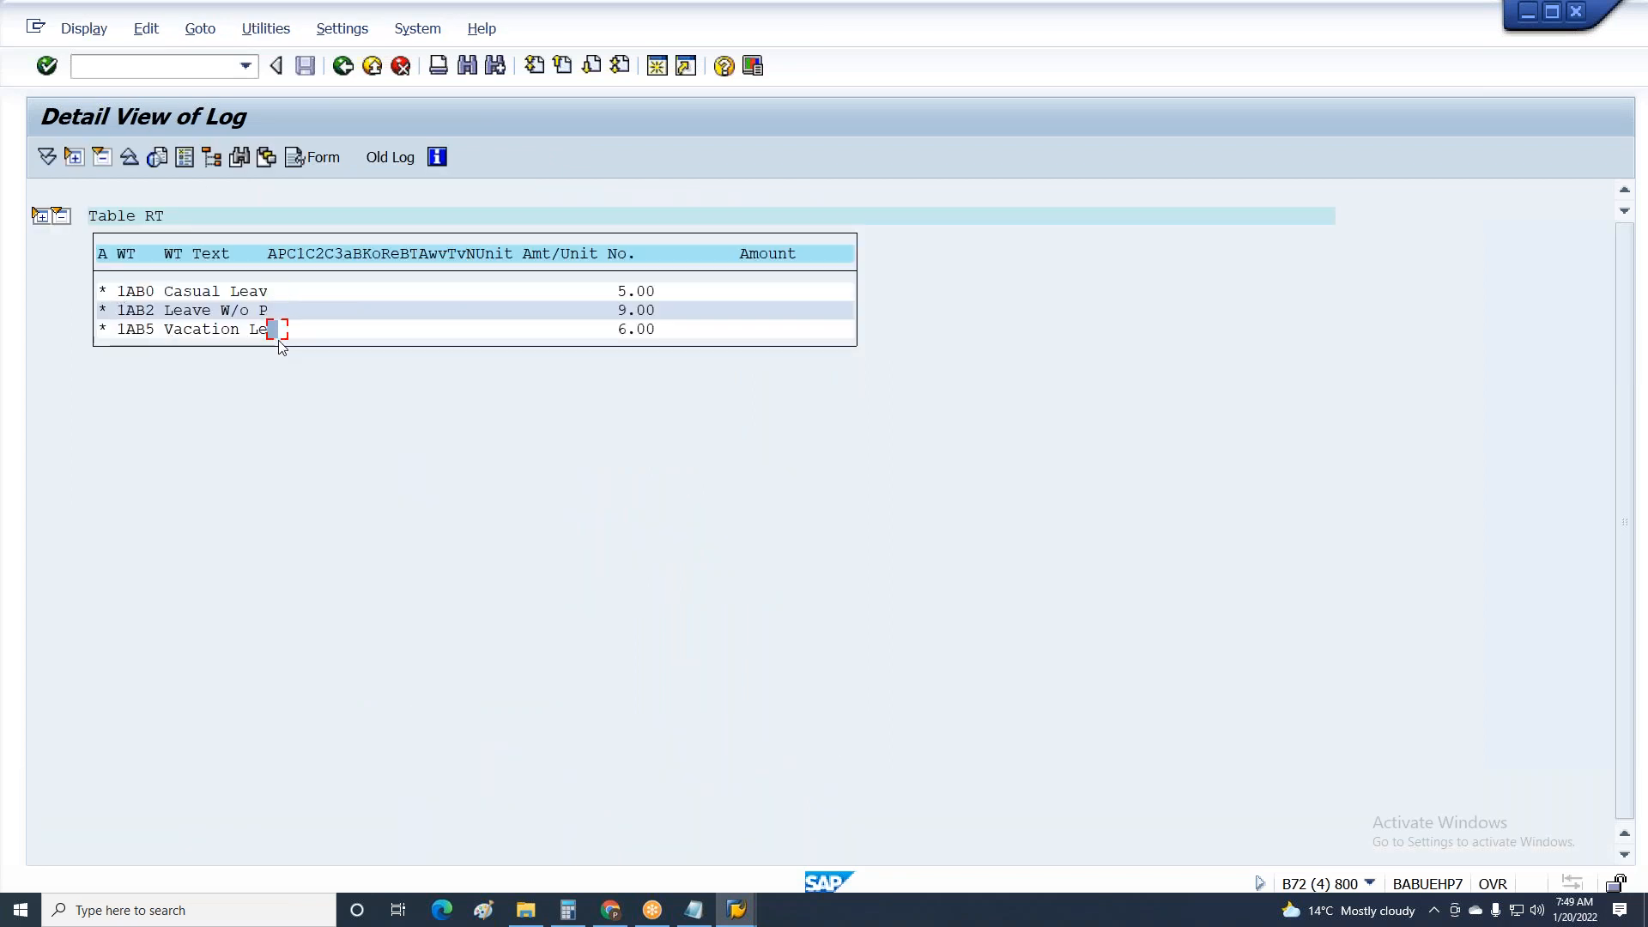
Add function ACTIO with rule ZQA2 and second parameter A on line 000410 of schema Z3T0.
{"action": "left_click", "coordinate": [736, 912]}
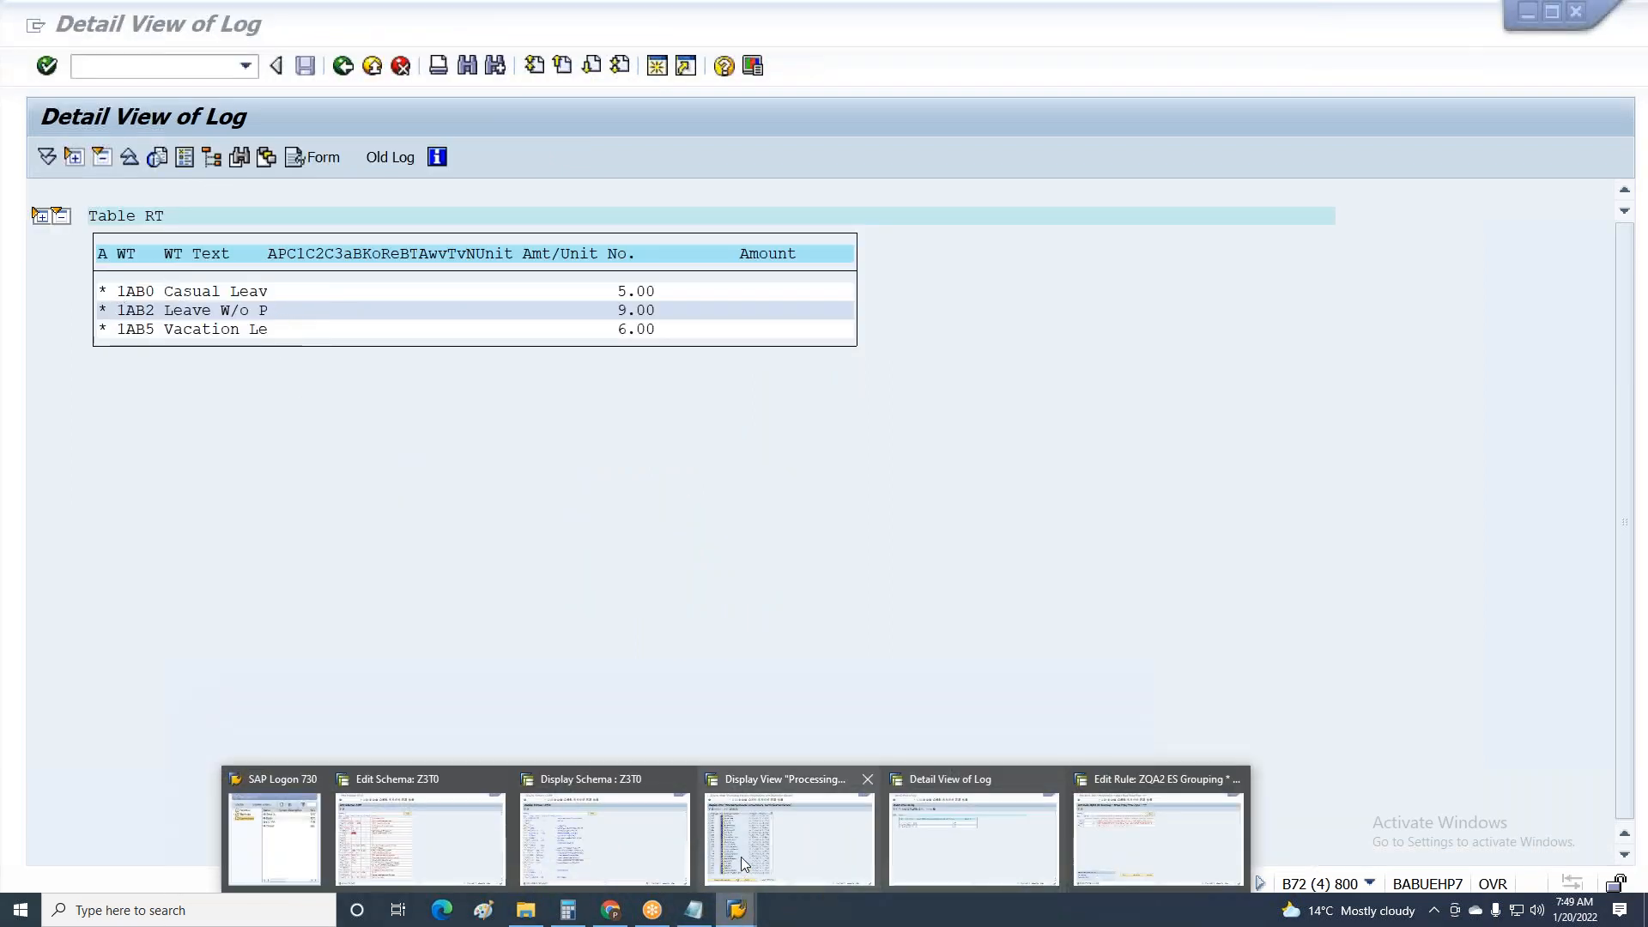
{"action": "left_click", "coordinate": [745, 854]}
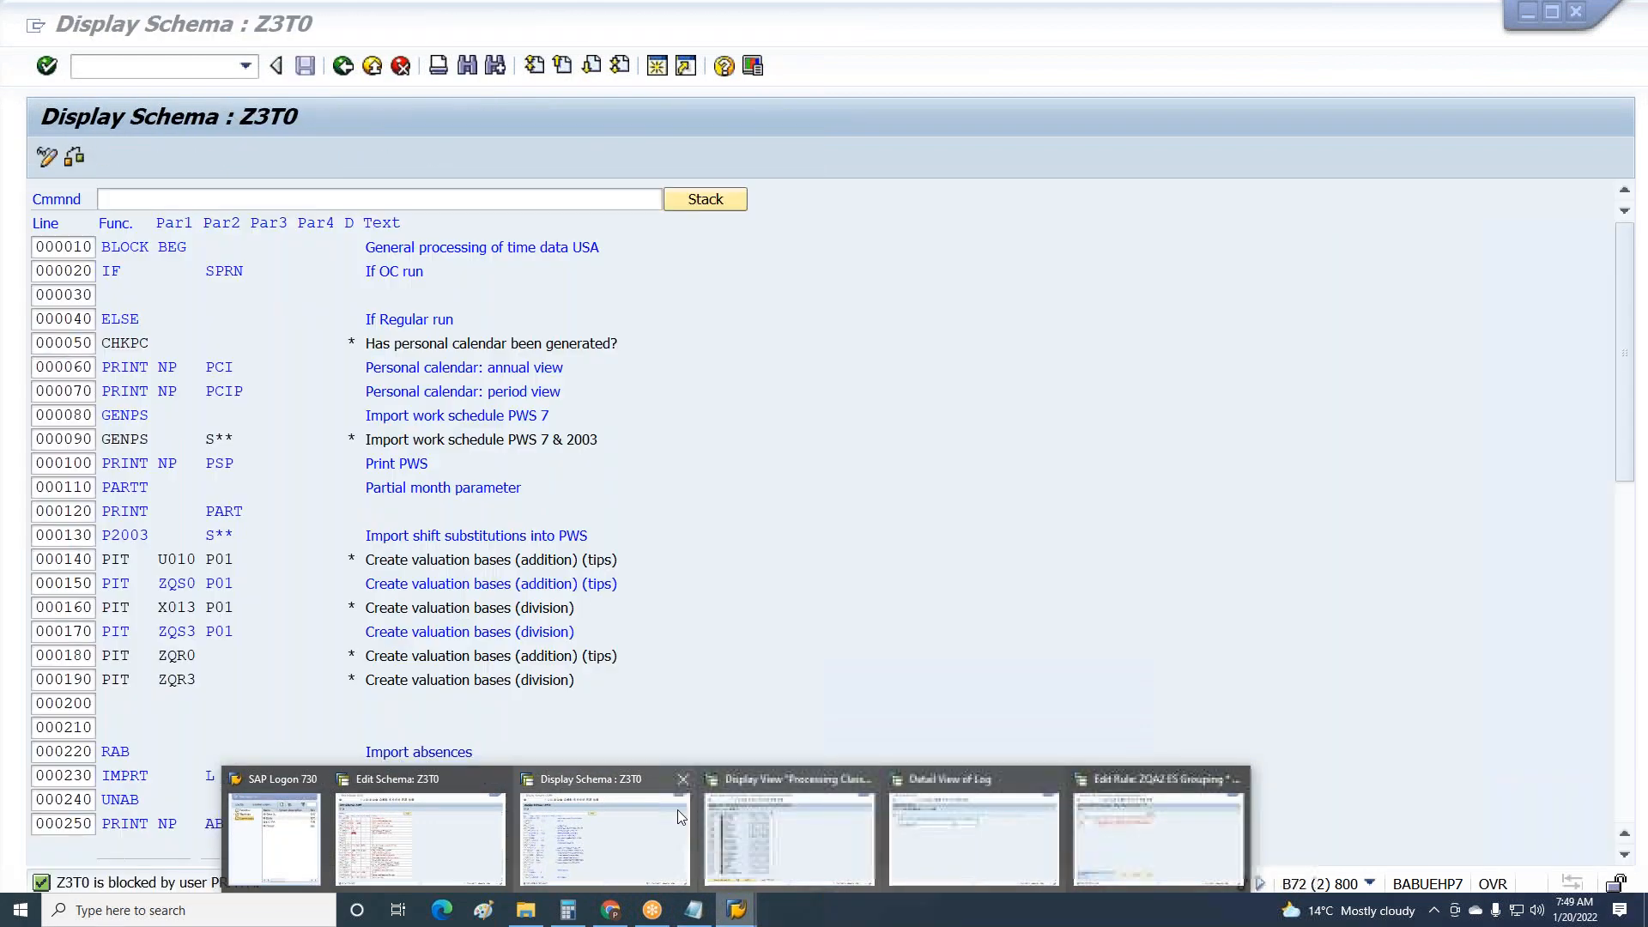
{"action": "left_click", "coordinate": [476, 810]}
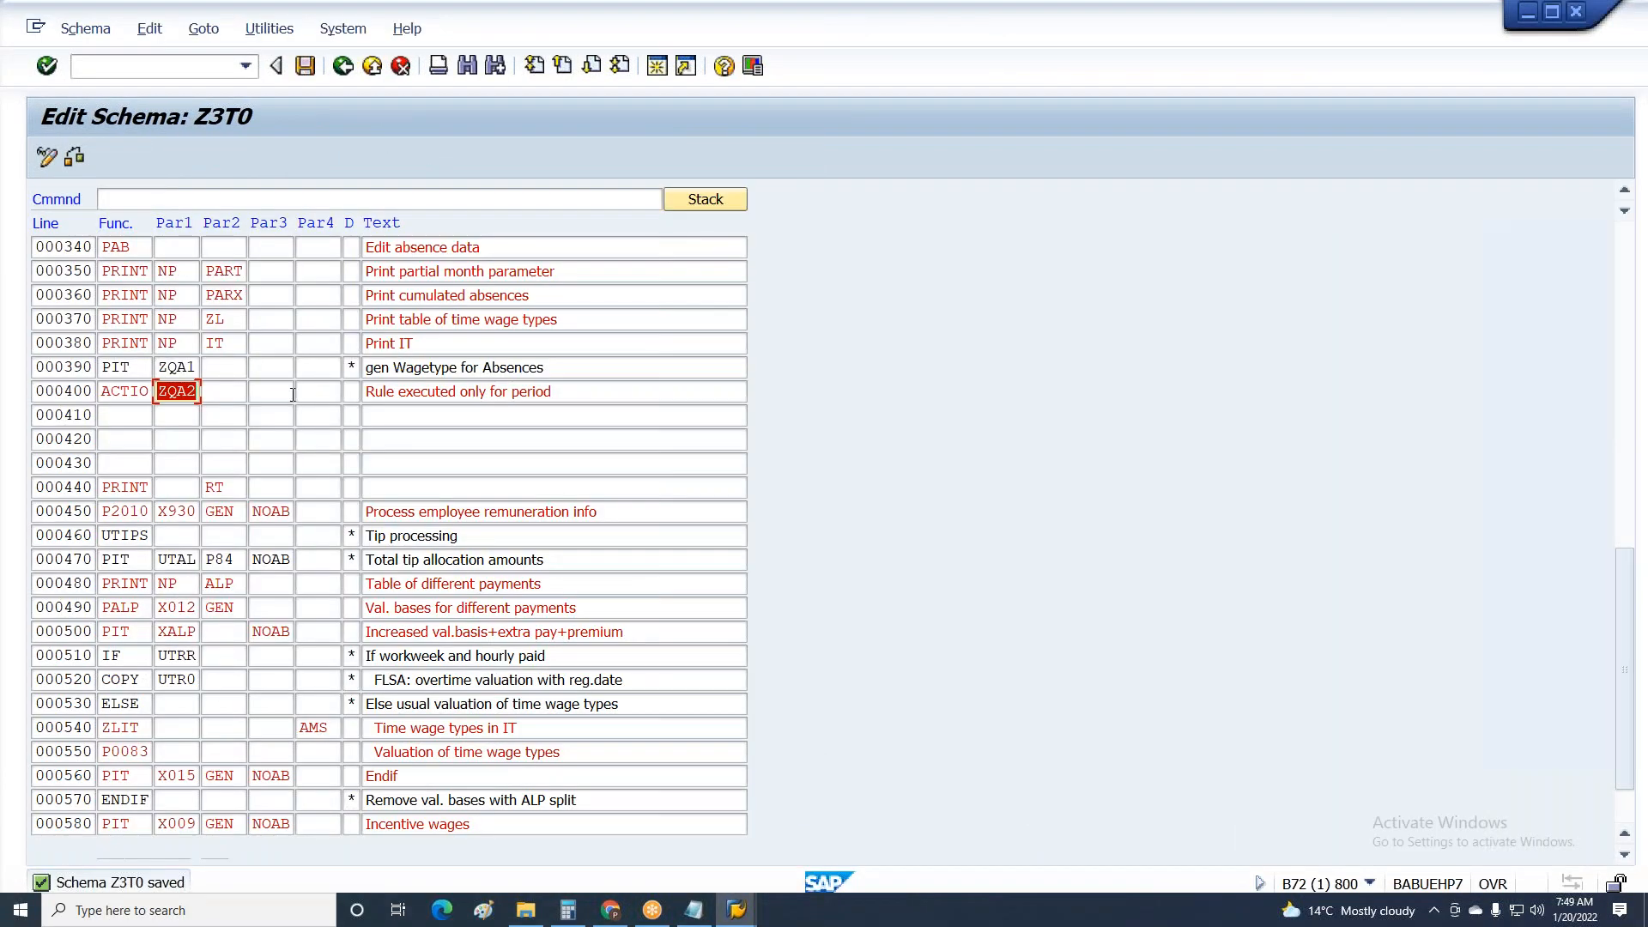
{"action": "left_click", "coordinate": [254, 388]}
{"action": "left_click", "coordinate": [111, 416]}
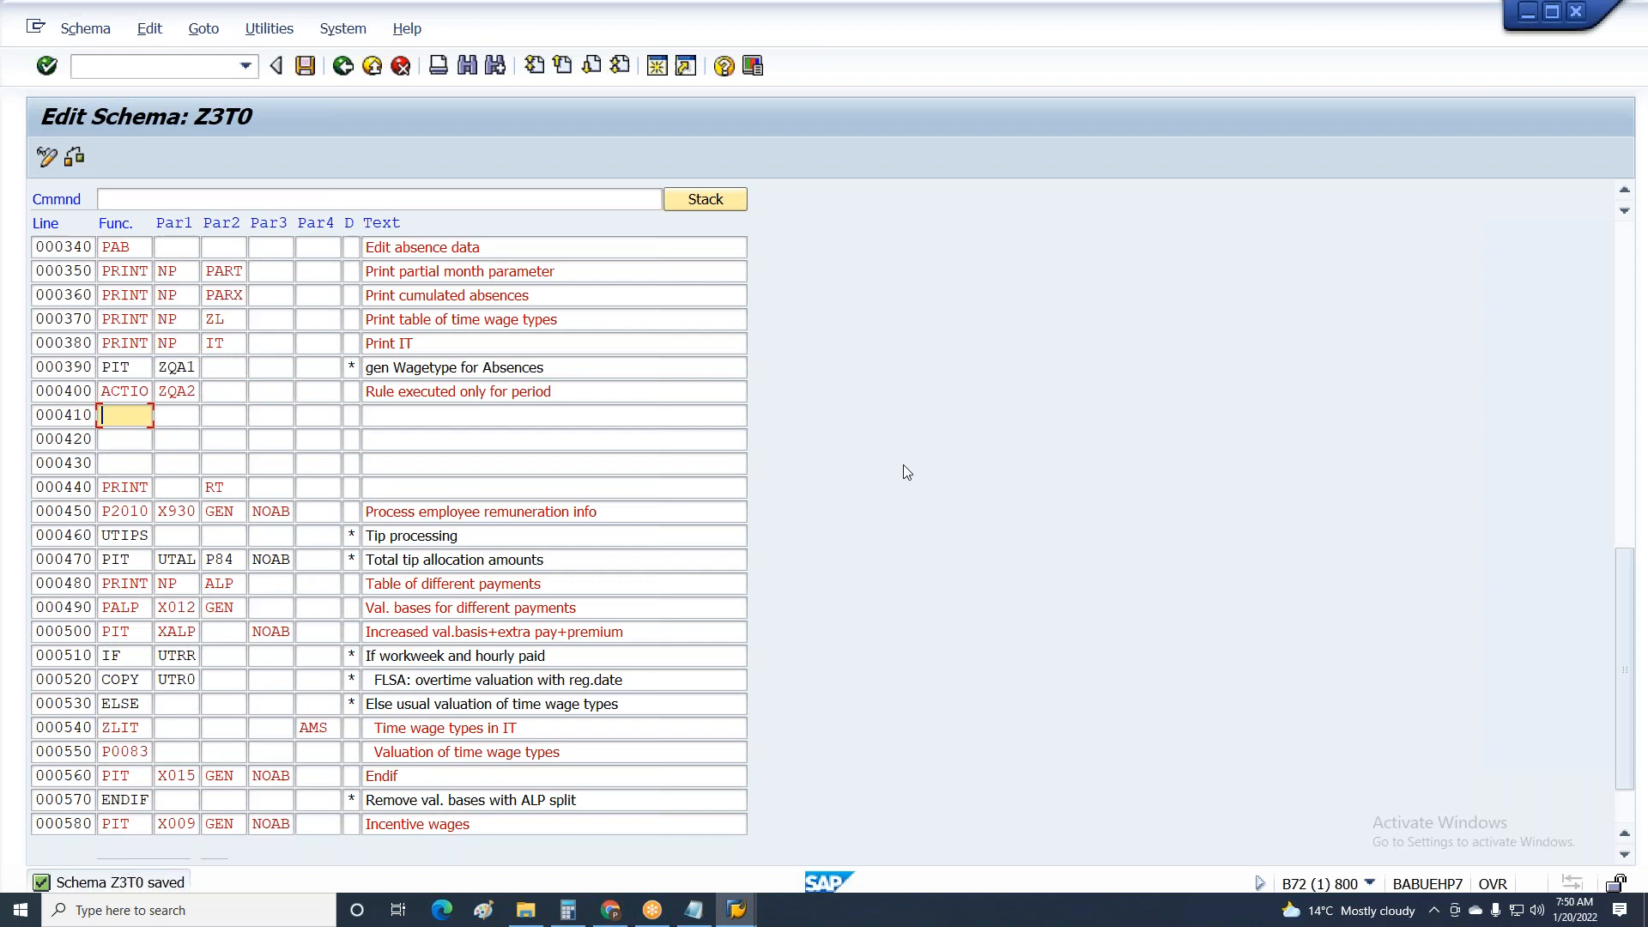
{"action": "type", "text": "ACTIO"}
{"action": "key", "text": "Tab"}
{"action": "type", "text": "ZQA2"}
{"action": "key", "text": "Tab"}
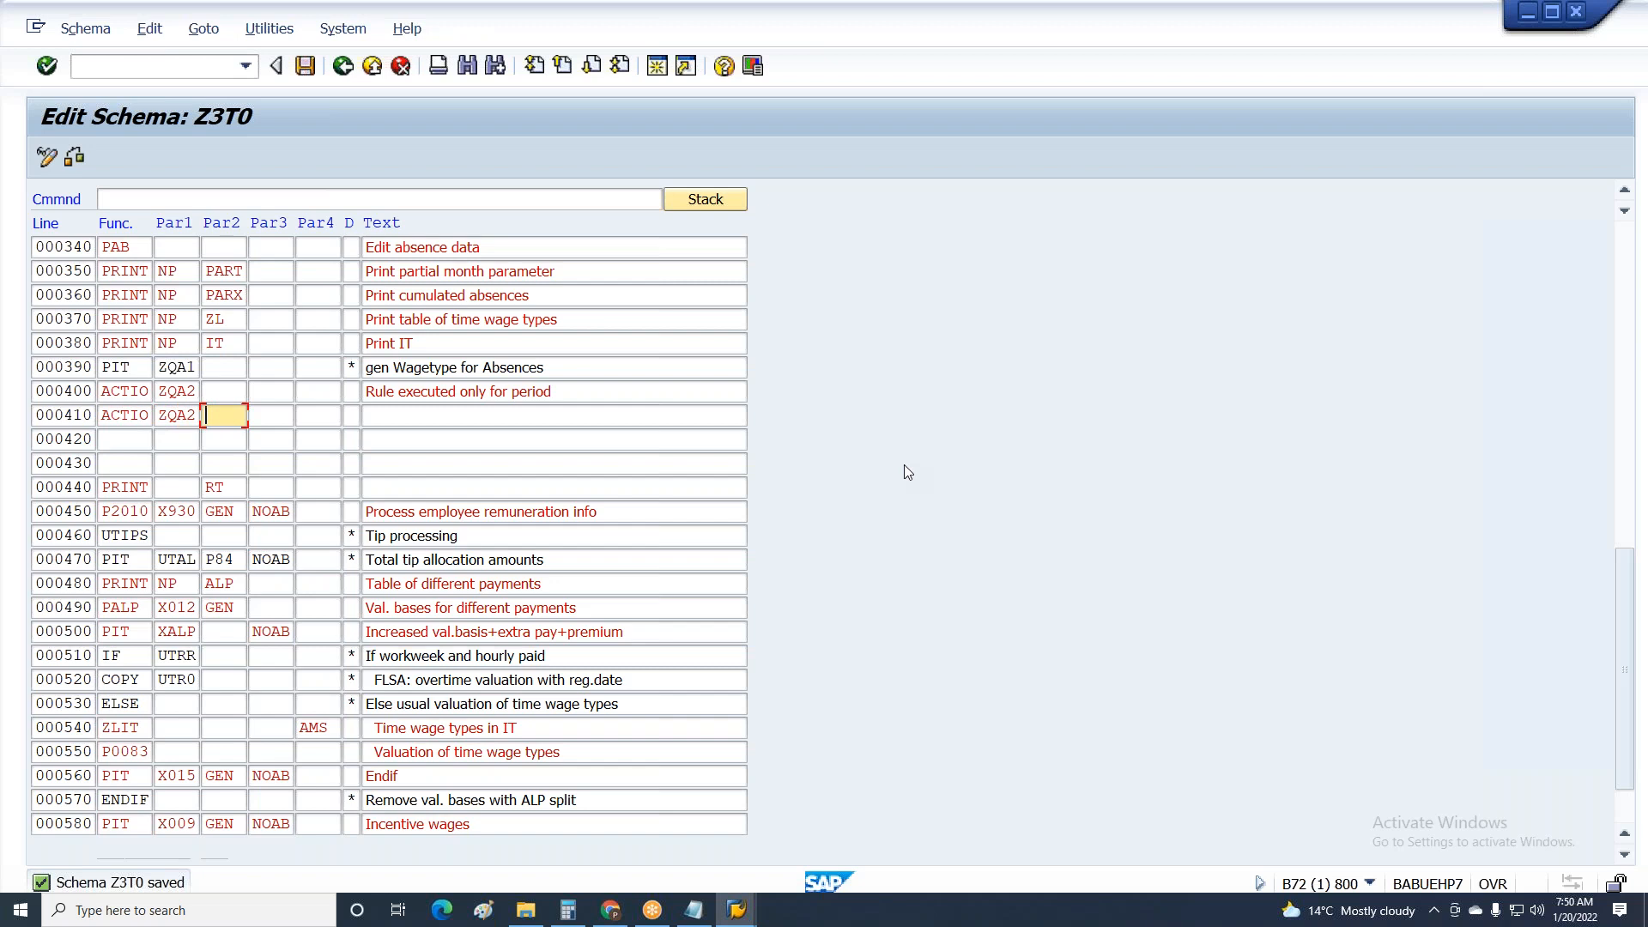
{"action": "type", "text": "A"}
Describe line 000410 as "Exe. rule for every WPBP split seperatel" and save schema Z3T0.
{"action": "key", "text": "Tab"}
{"action": "key", "text": "Tab"}
{"action": "key", "text": "Tab"}
{"action": "key", "text": "Tab"}
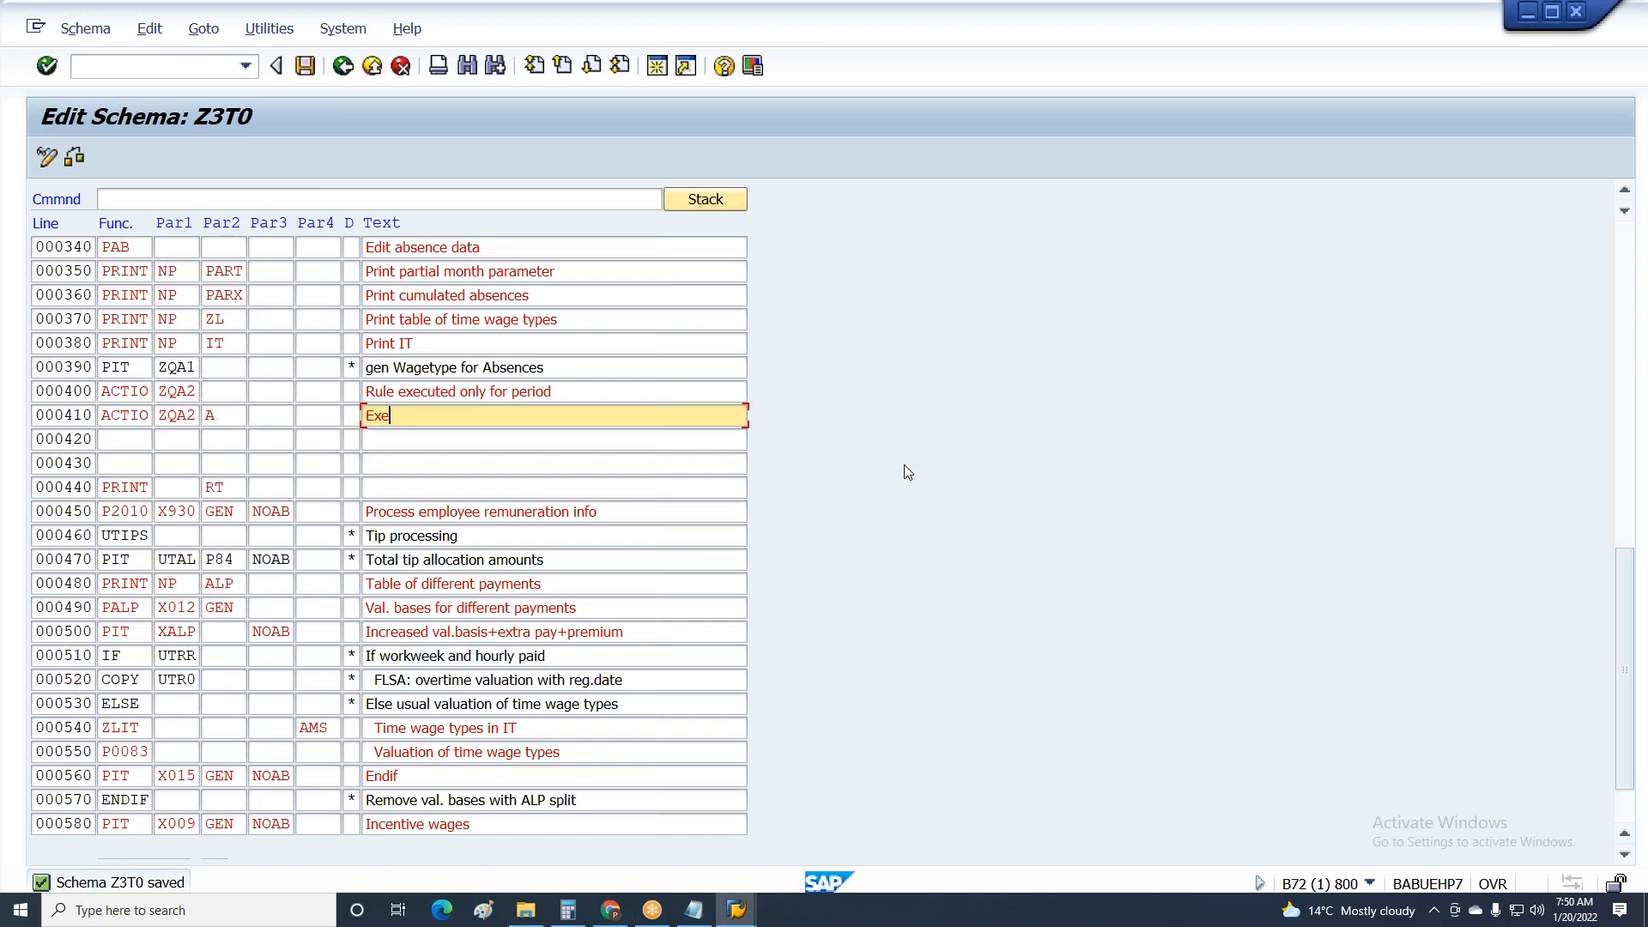
{"action": "type", "text": "Exe. rule for every WPBP split s"}
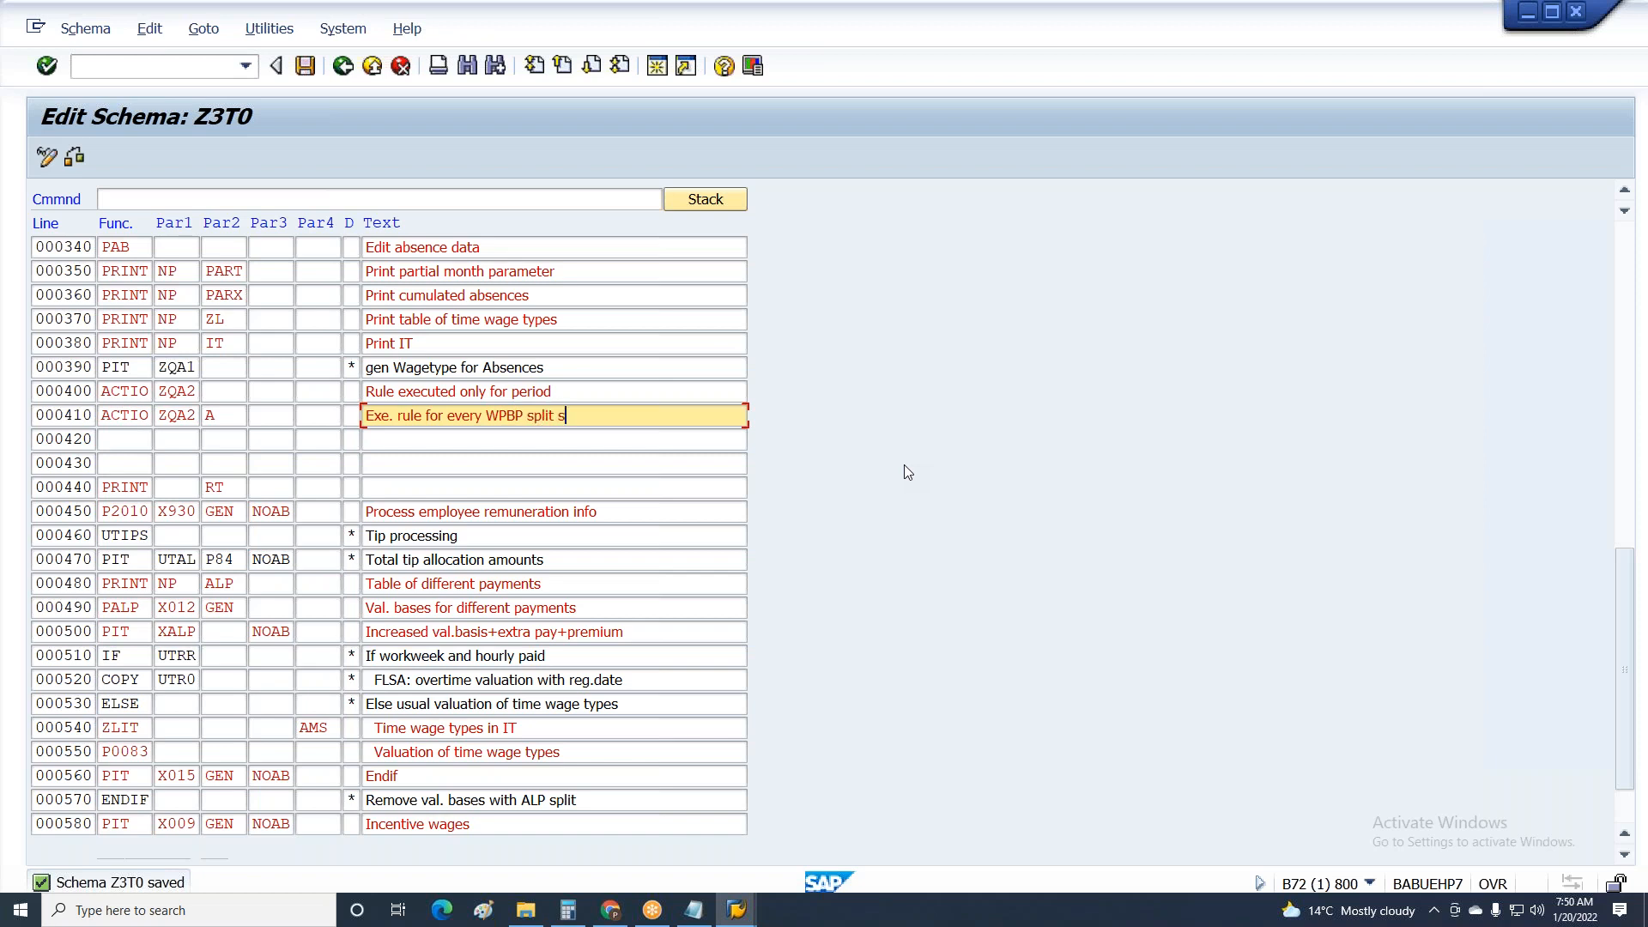
{"action": "type", "text": "eperate"}
{"action": "double_click", "coordinate": [164, 420]}
{"action": "left_click", "coordinate": [966, 522]}
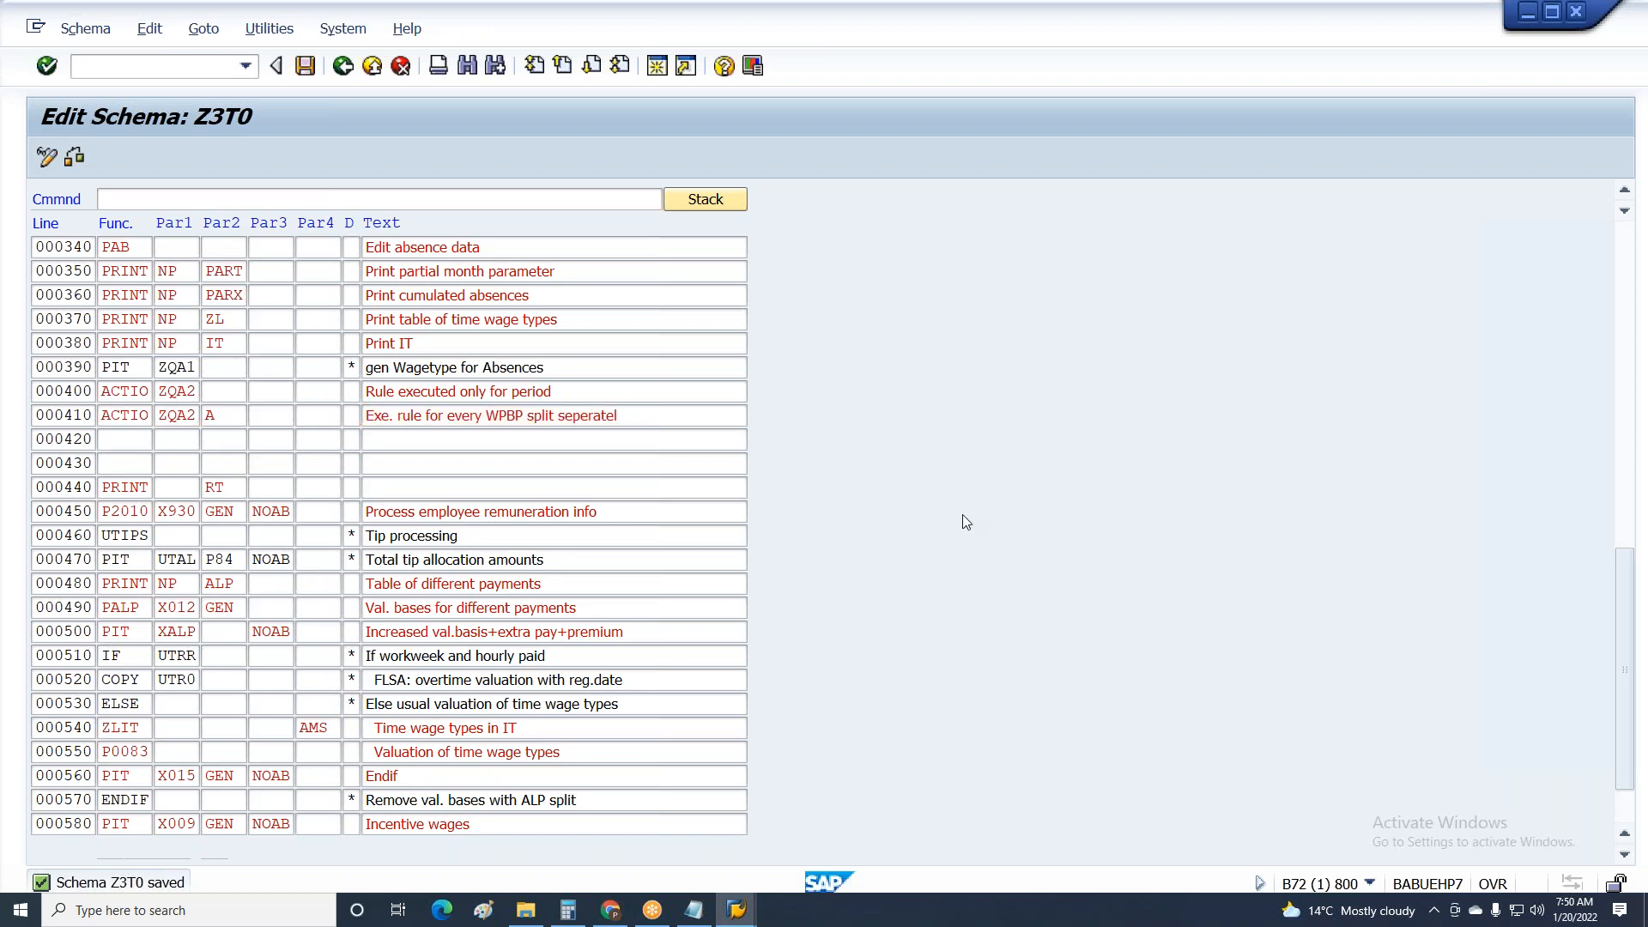
{"action": "key", "text": "ctrl+s"}
{"action": "key", "text": "Return"}
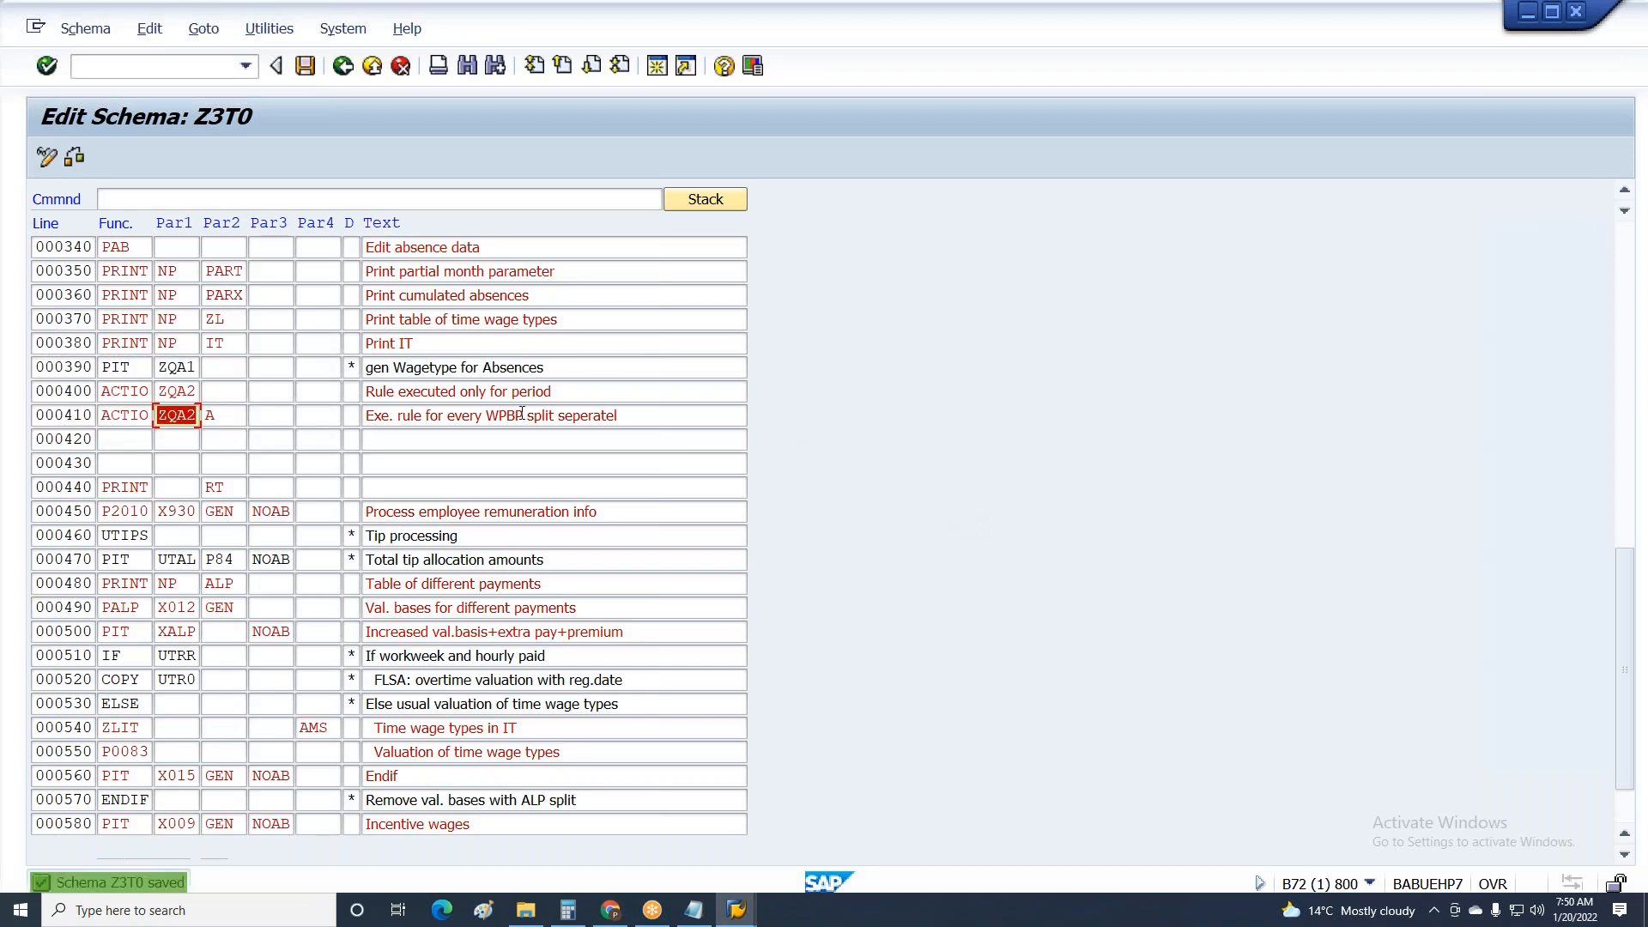
Exit the payroll log display and rerun the test payroll with both ACTIO ZQA2 lines of schema Z3T0 active.
{"action": "left_click_drag", "start_coordinate": [661, 415], "coordinate": [288, 419]}
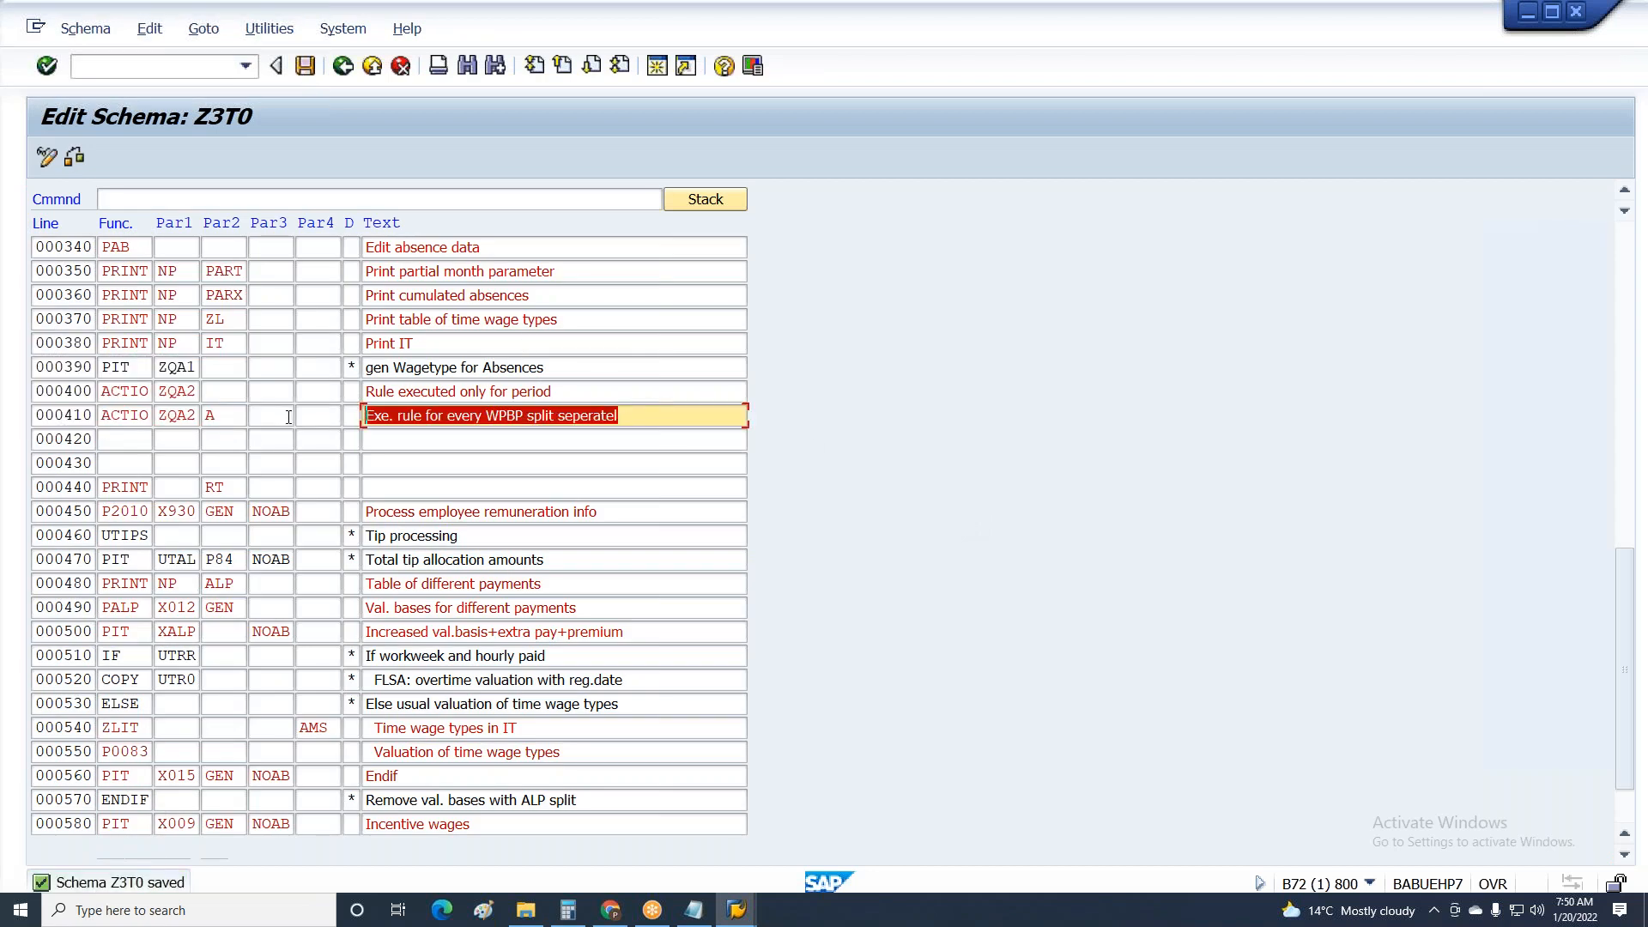
{"action": "double_click", "coordinate": [159, 416]}
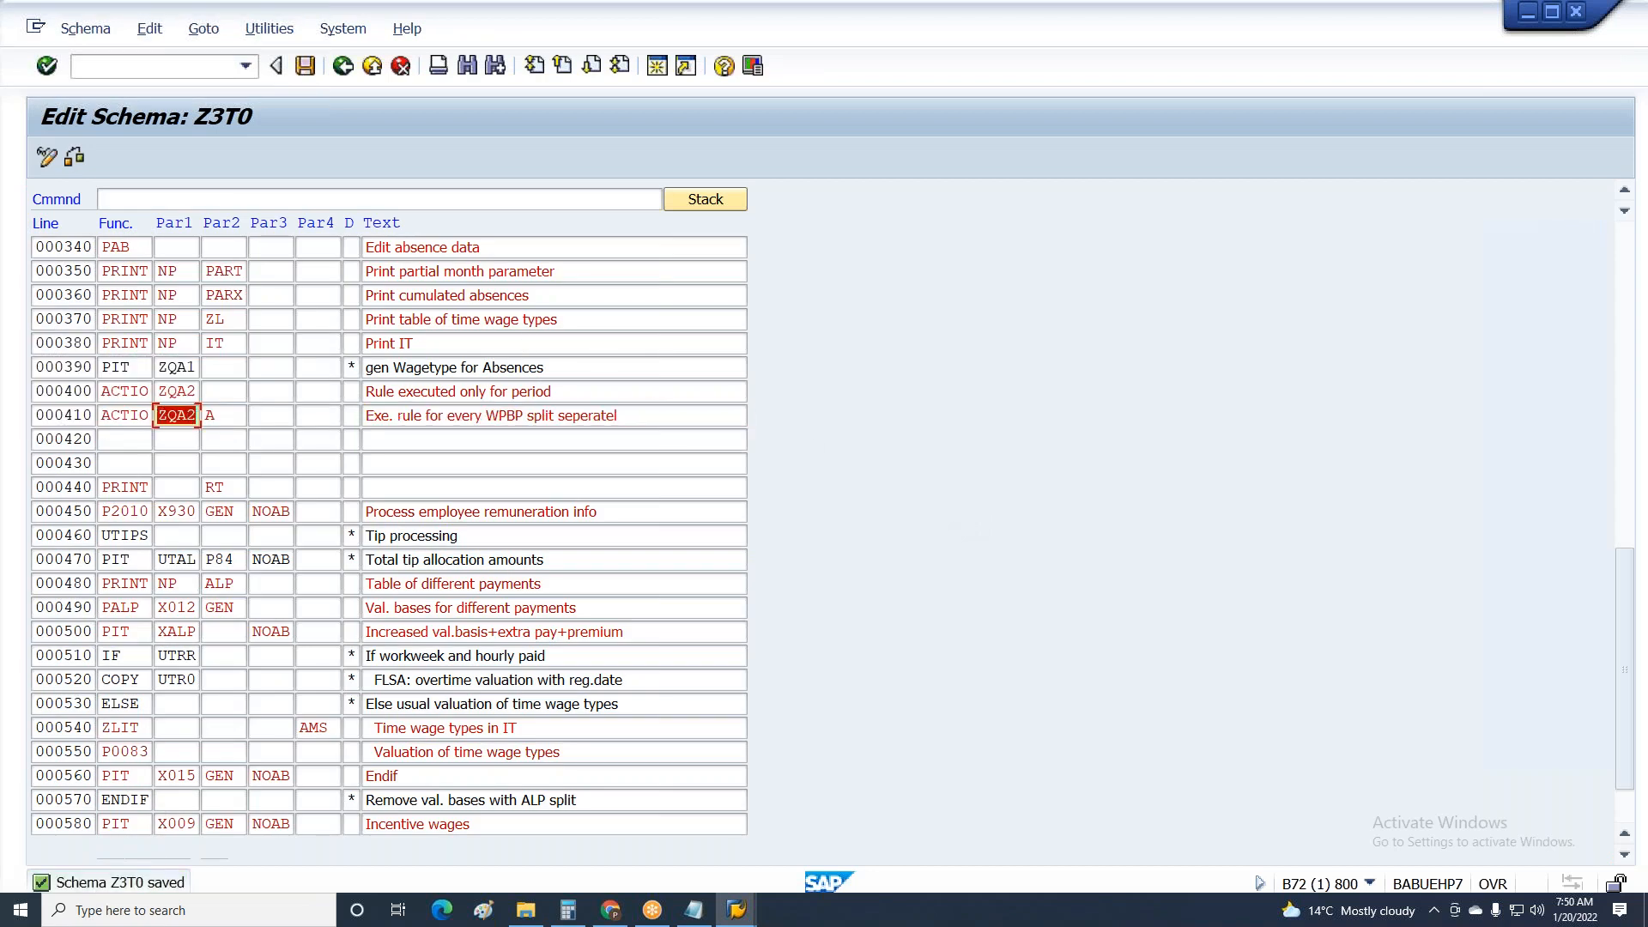
{"action": "left_click", "coordinate": [736, 910]}
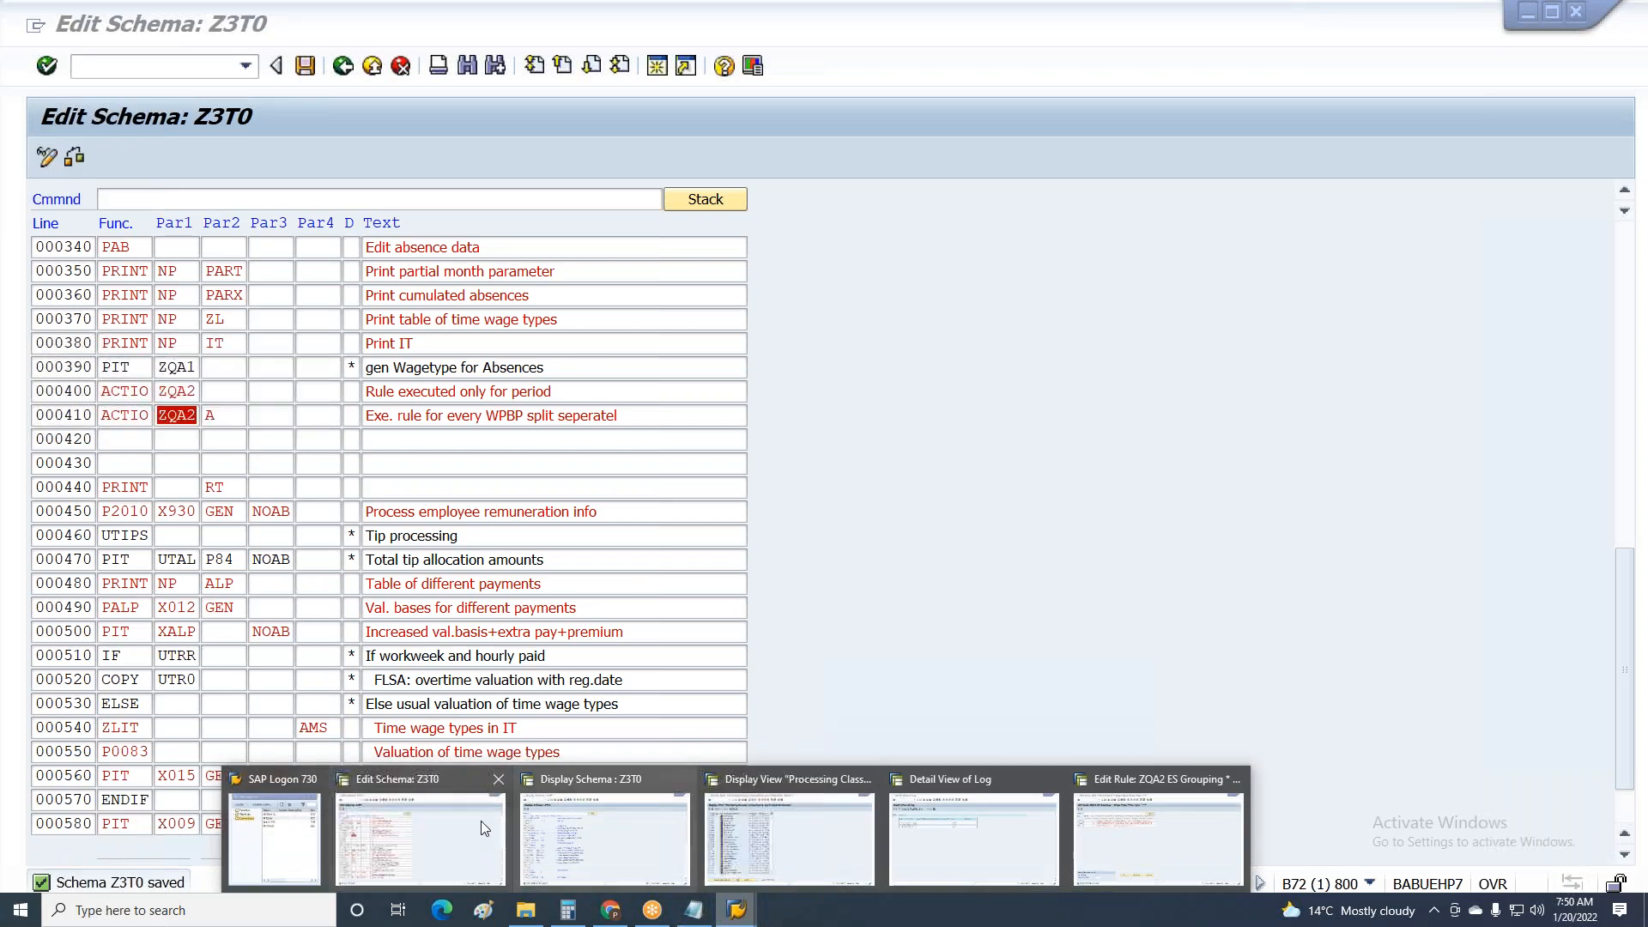
{"action": "left_click", "coordinate": [1078, 868]}
{"action": "left_click", "coordinate": [751, 914]}
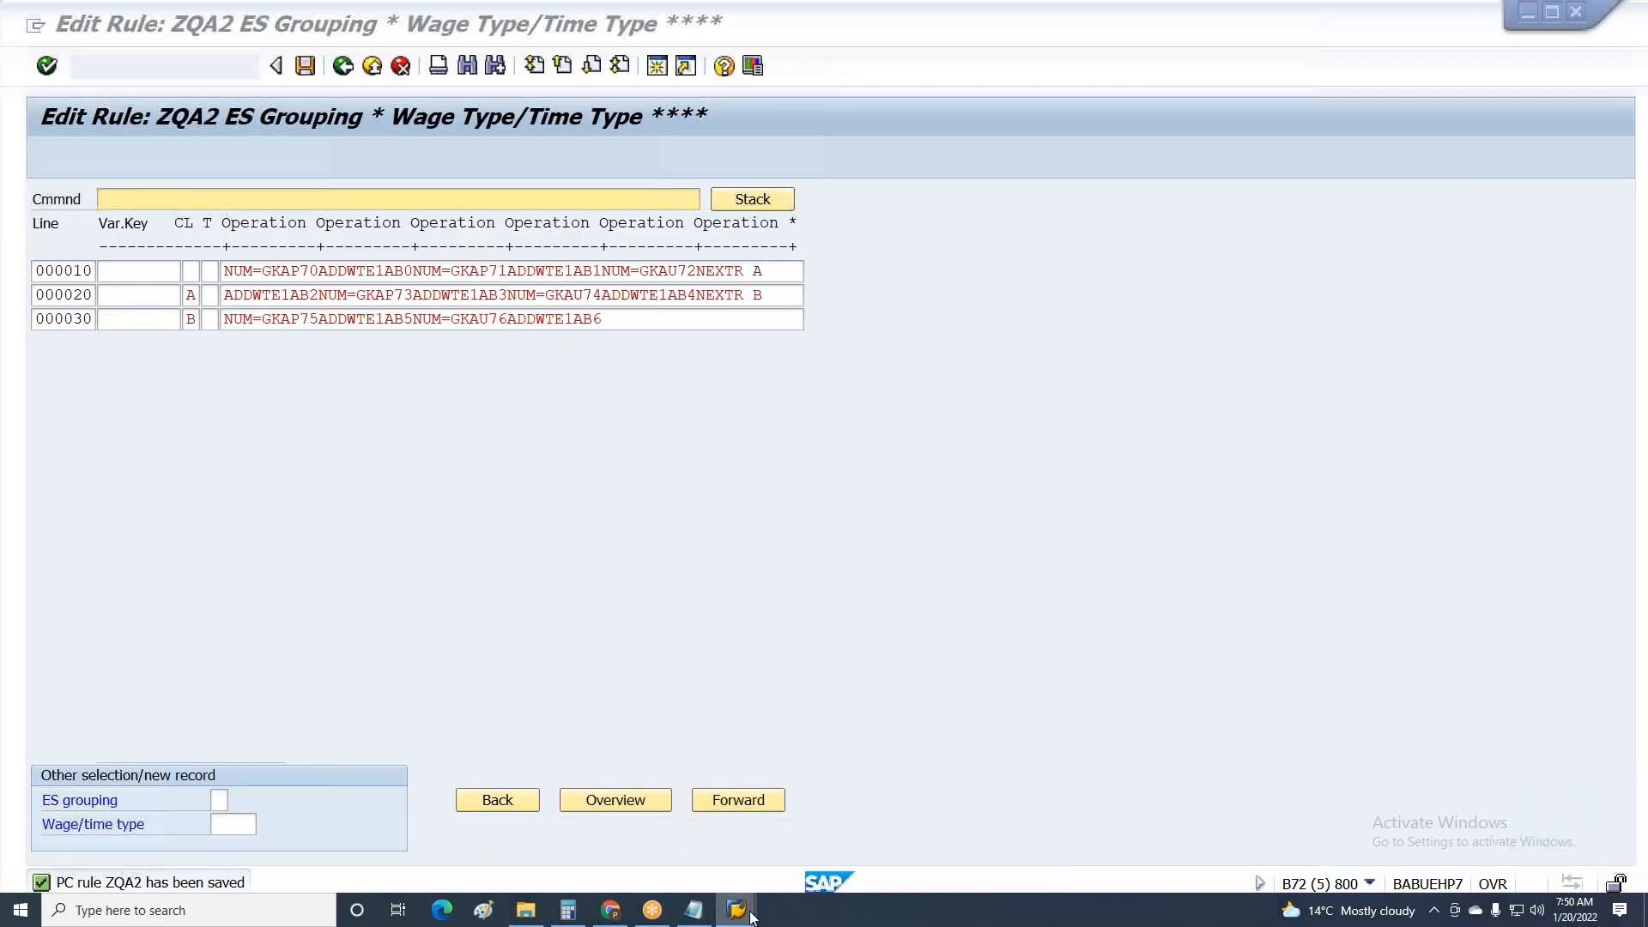
{"action": "left_click", "coordinate": [920, 843]}
{"action": "key", "text": "F3"}
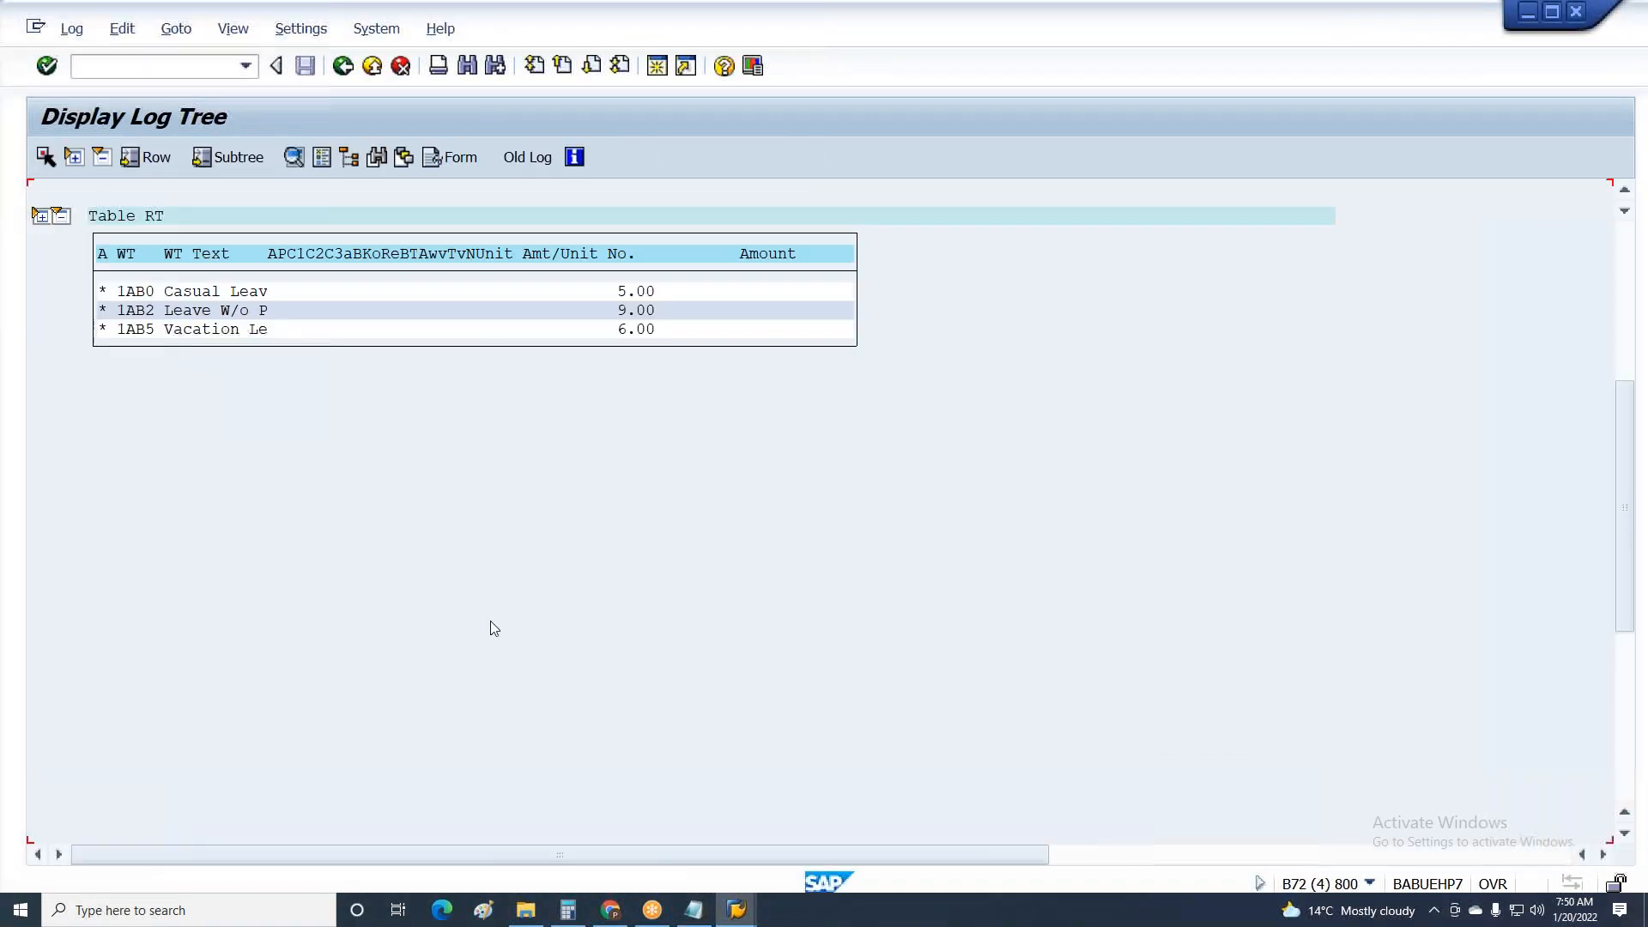
{"action": "left_click", "coordinate": [395, 432]}
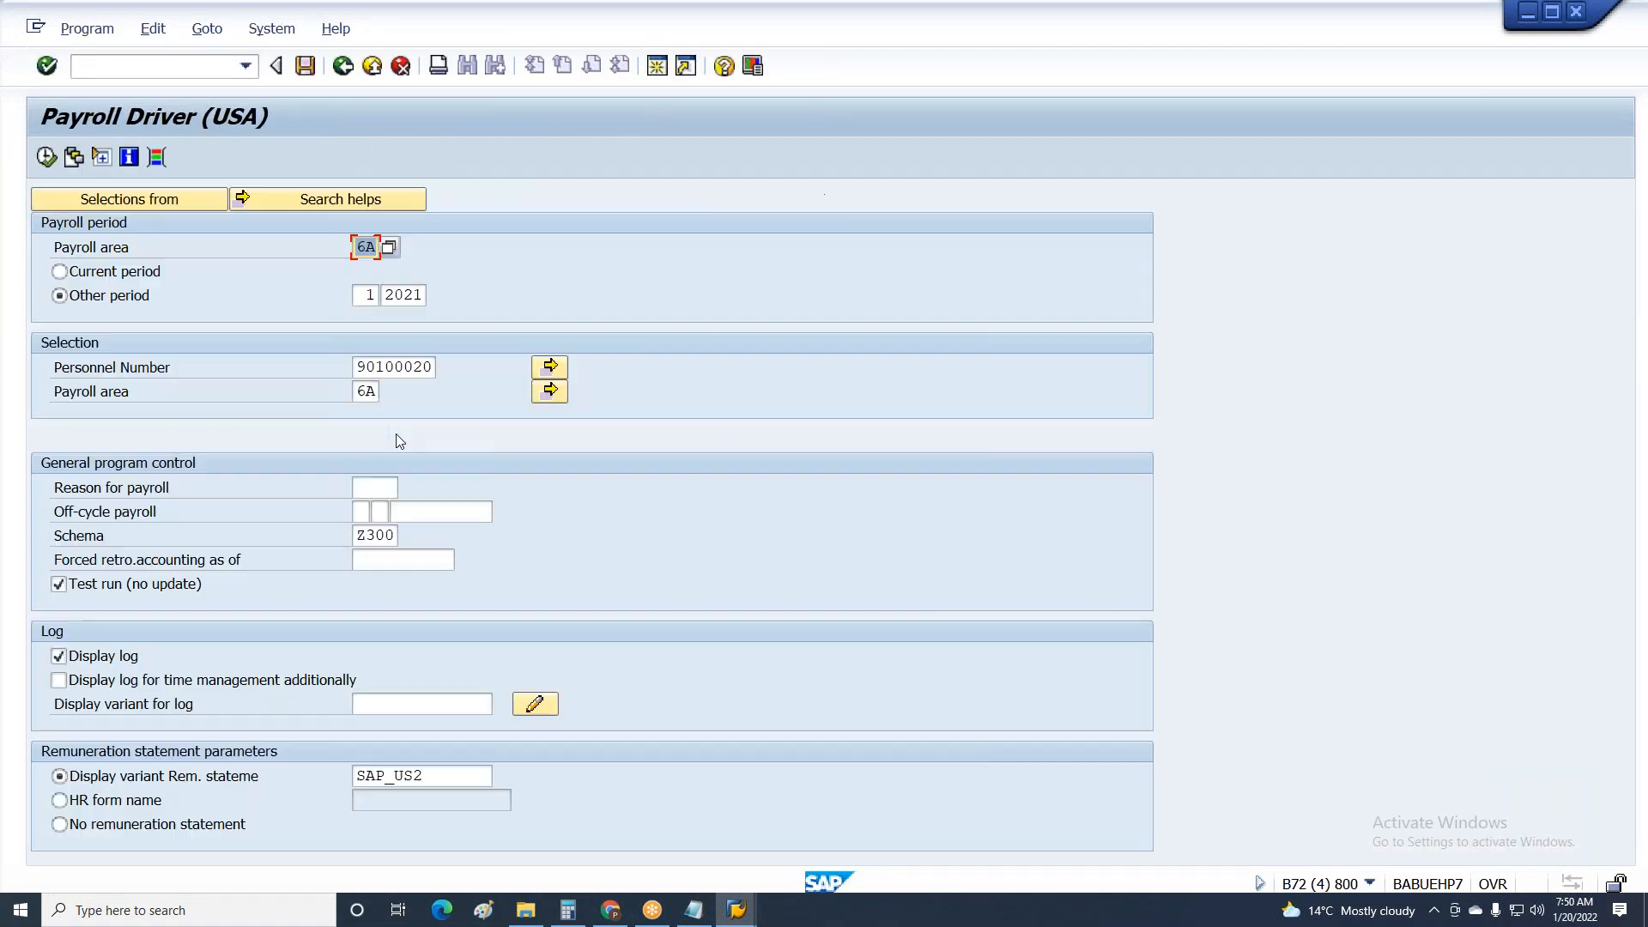
{"action": "key", "text": "F8"}
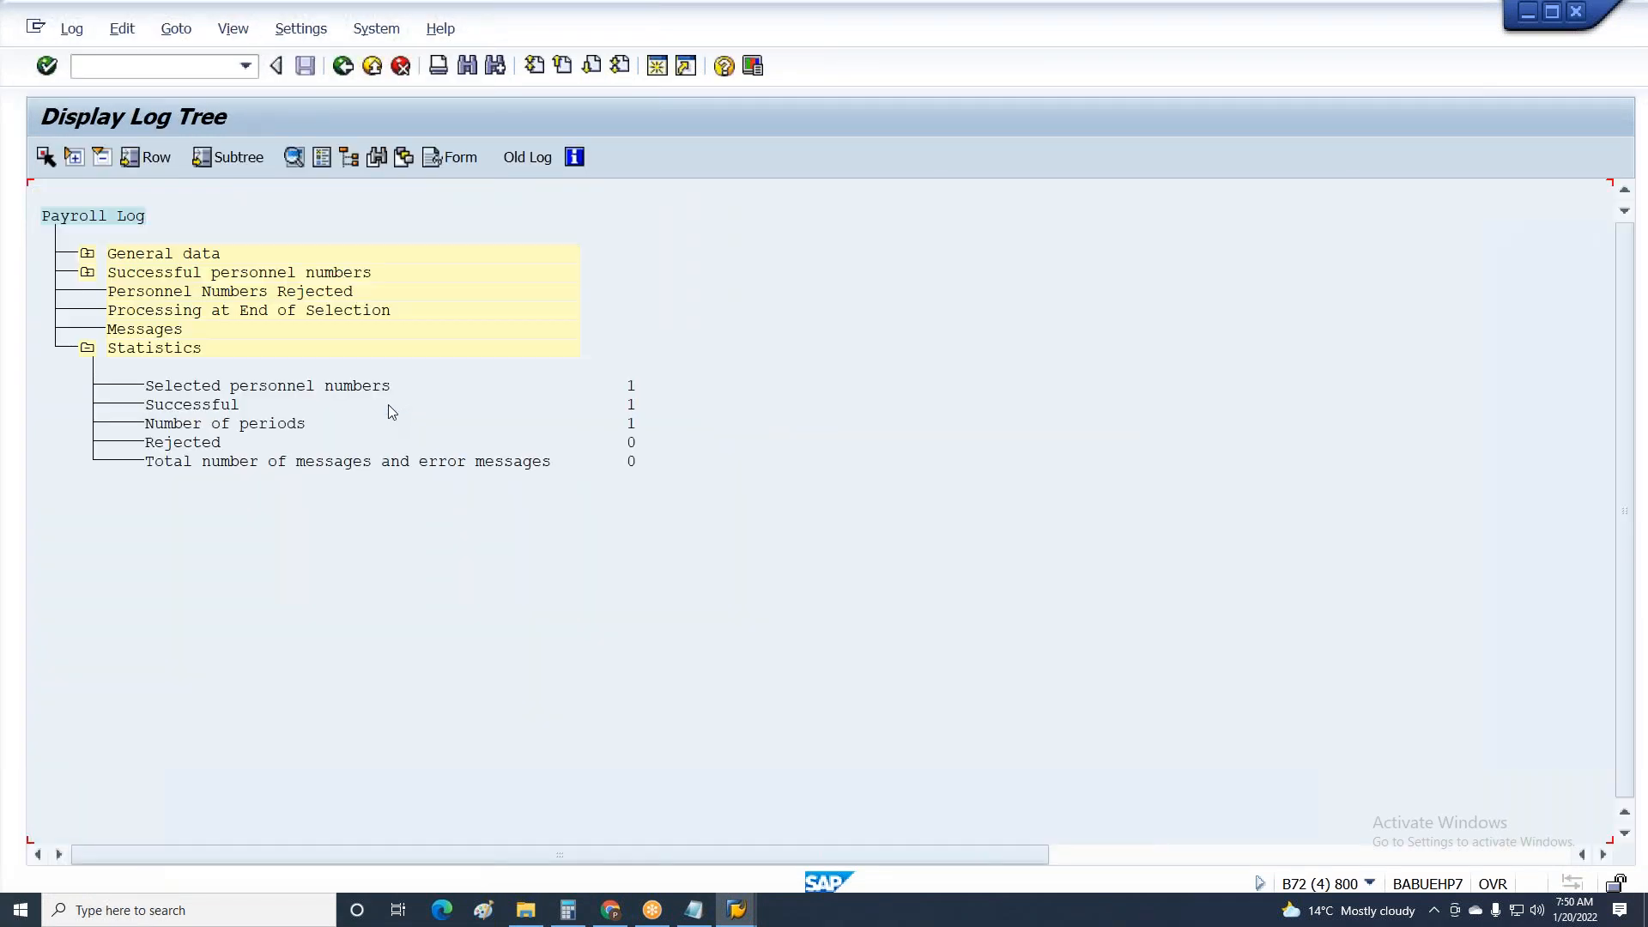
Expand the 01/2021 log through General processing of time data USA to the regular run branch containing the ACTIO ZQA2 lines.
{"action": "left_click", "coordinate": [86, 272]}
{"action": "left_click", "coordinate": [125, 310]}
{"action": "left_click", "coordinate": [163, 347]}
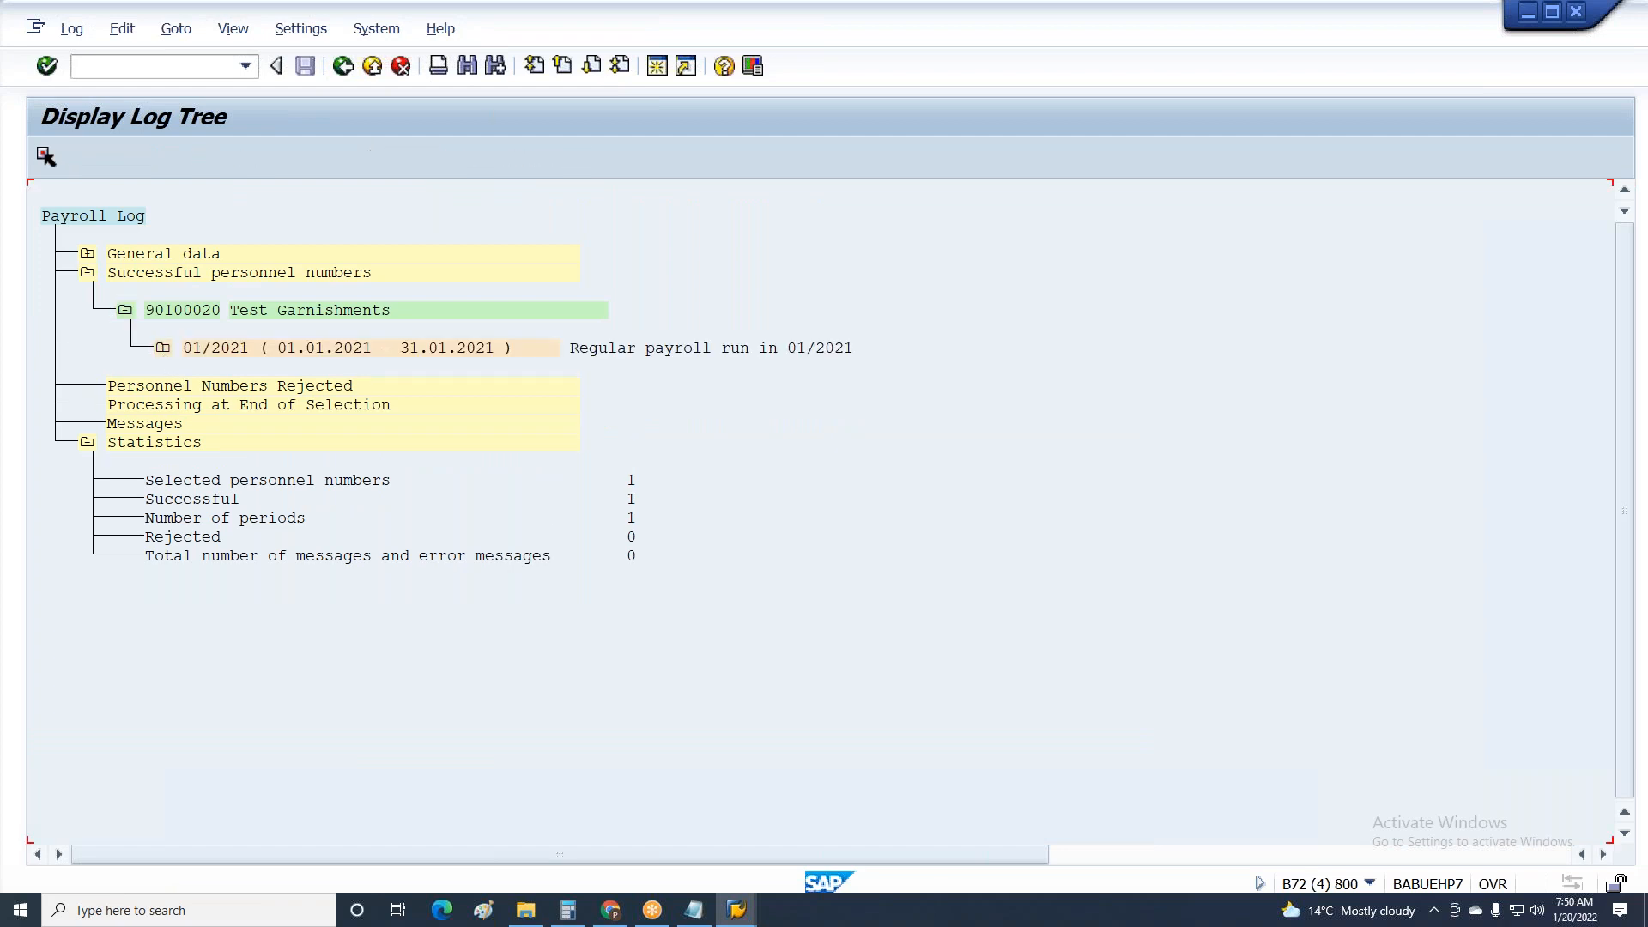
{"action": "left_click", "coordinate": [203, 499]}
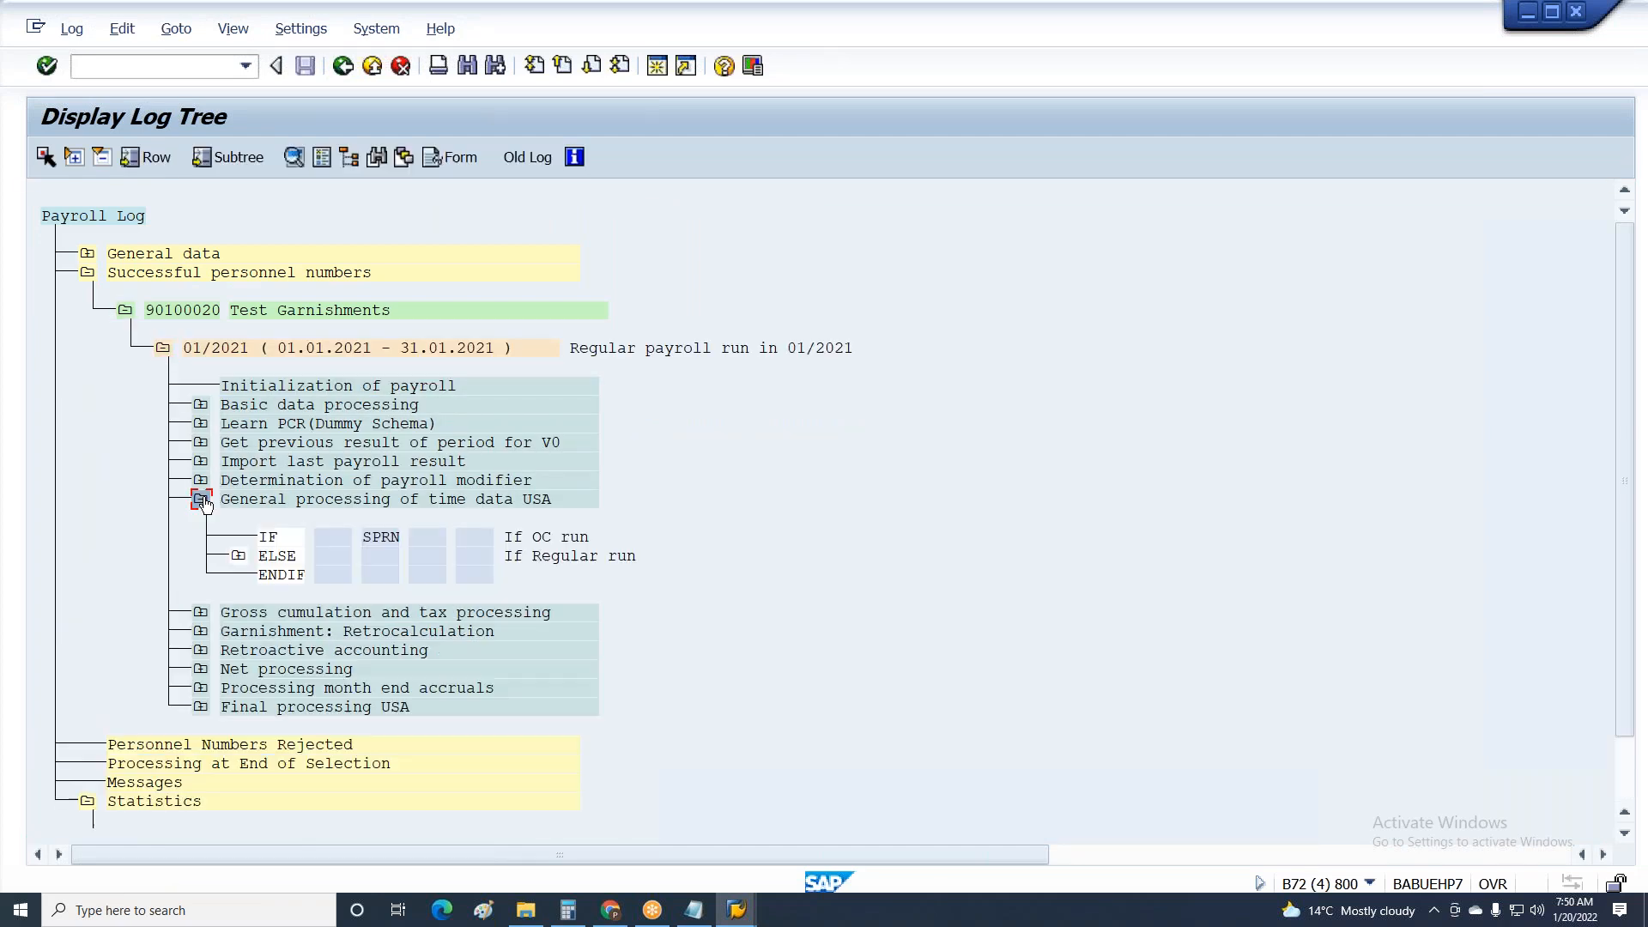
{"action": "left_click", "coordinate": [238, 556]}
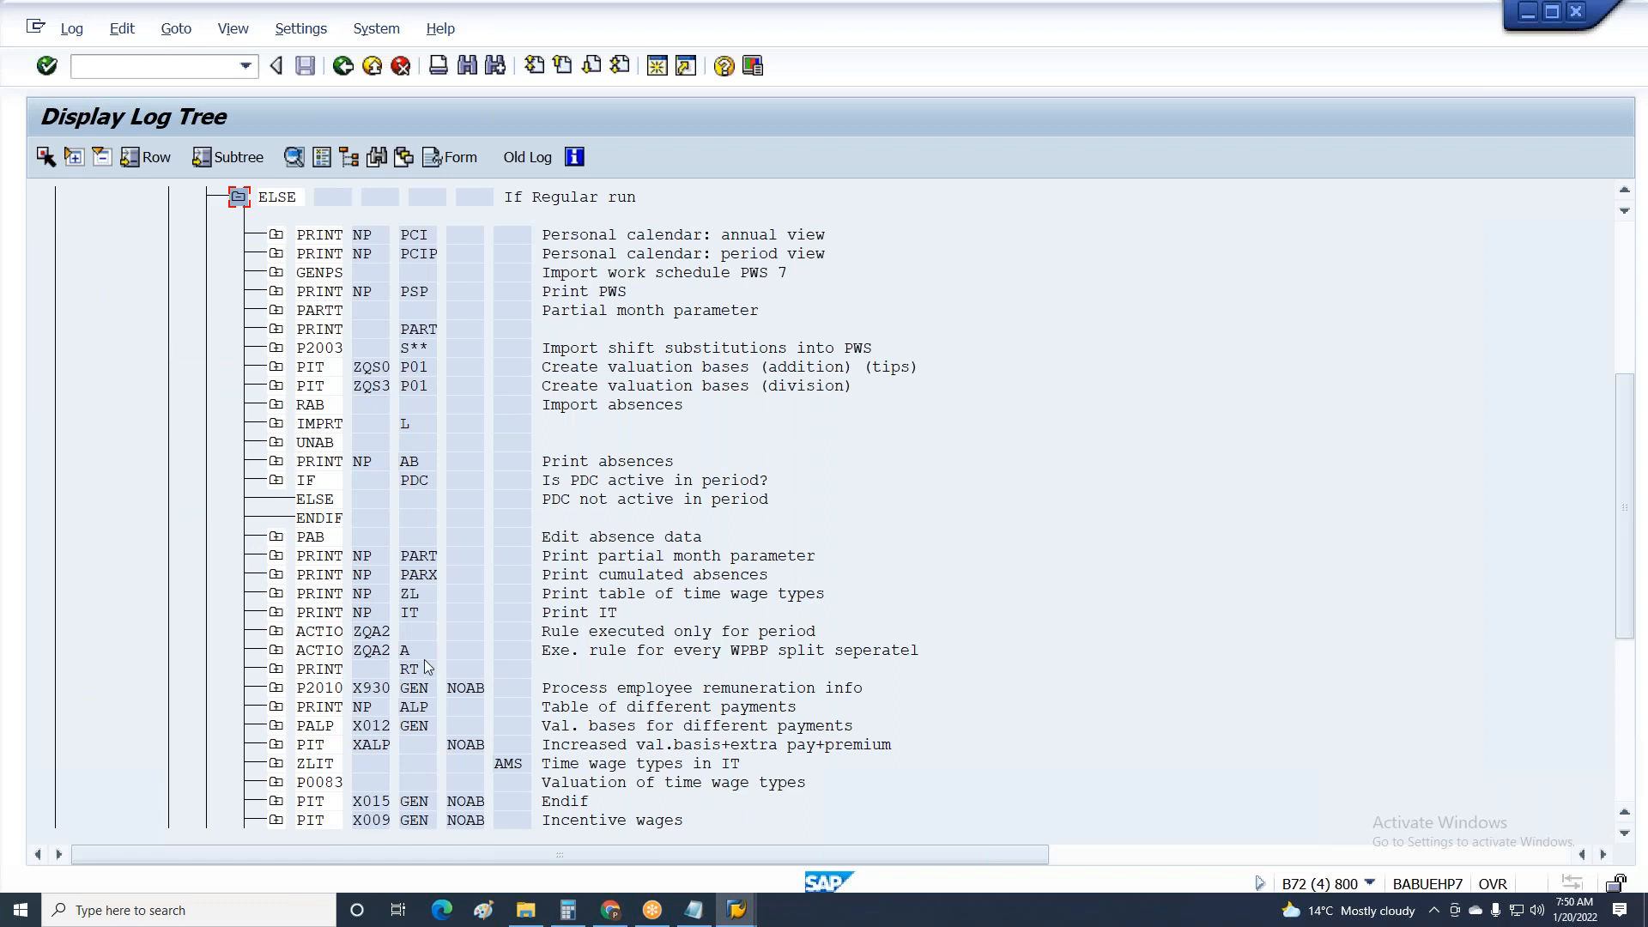
Deactivate ACTIO ZQA2 on line 000400 of schema Z3T0 with an asterisk and save the schema under the proposed customizing request.
{"action": "left_click", "coordinate": [736, 903]}
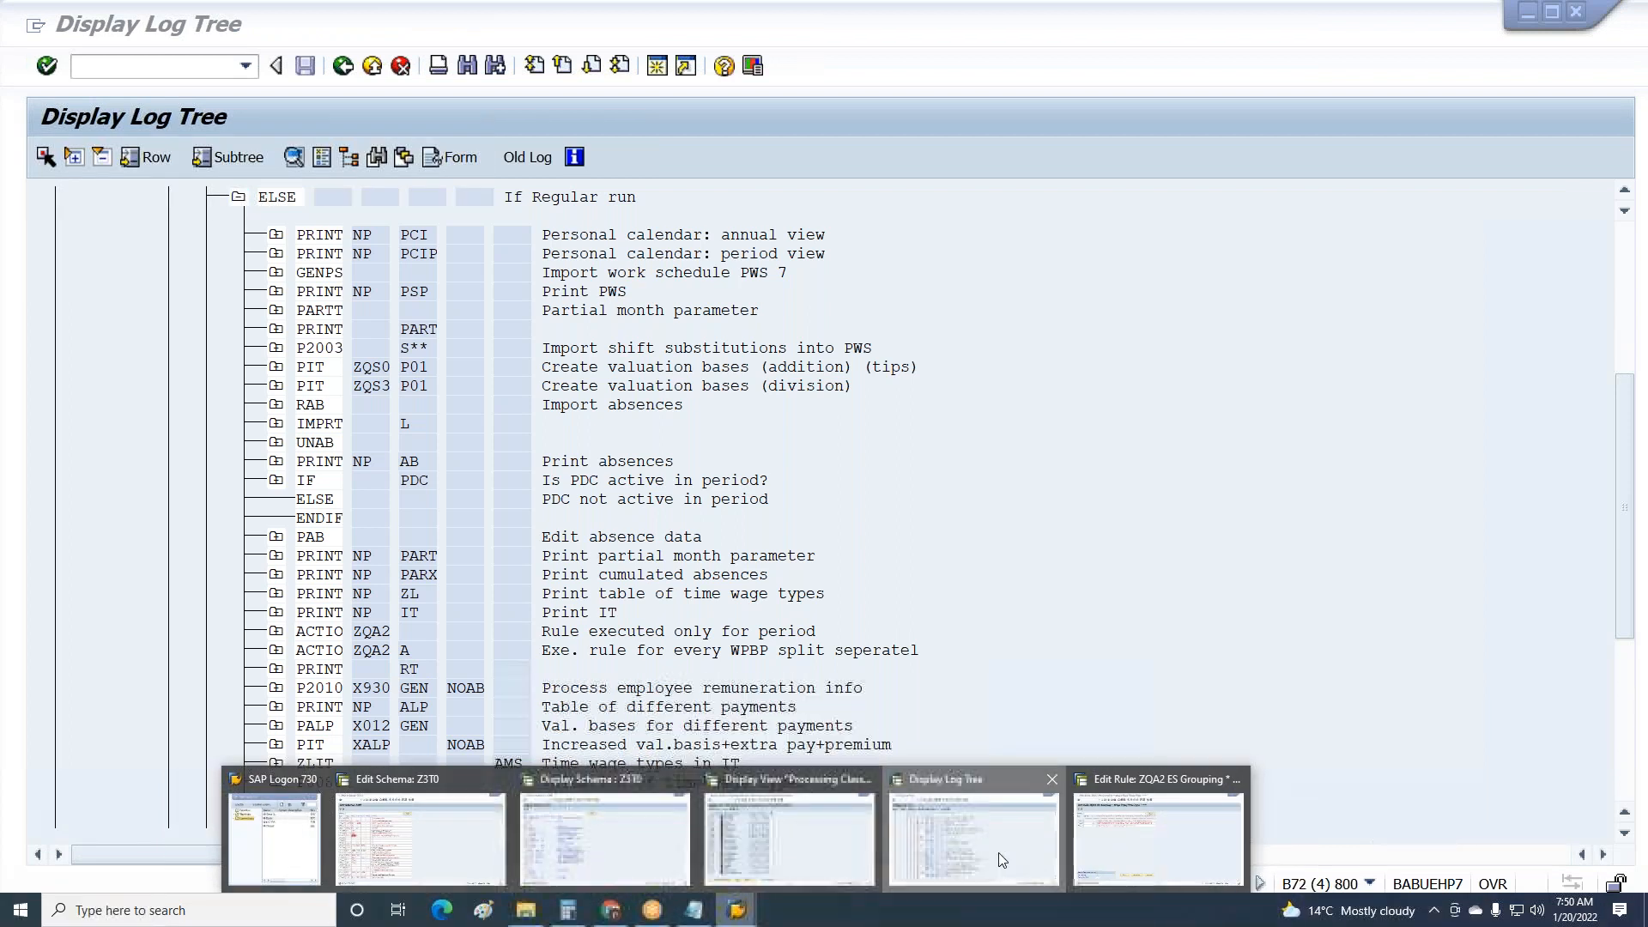
{"action": "left_click", "coordinate": [974, 837]}
{"action": "mouse_move", "coordinate": [743, 914]}
{"action": "left_click", "coordinate": [421, 872]}
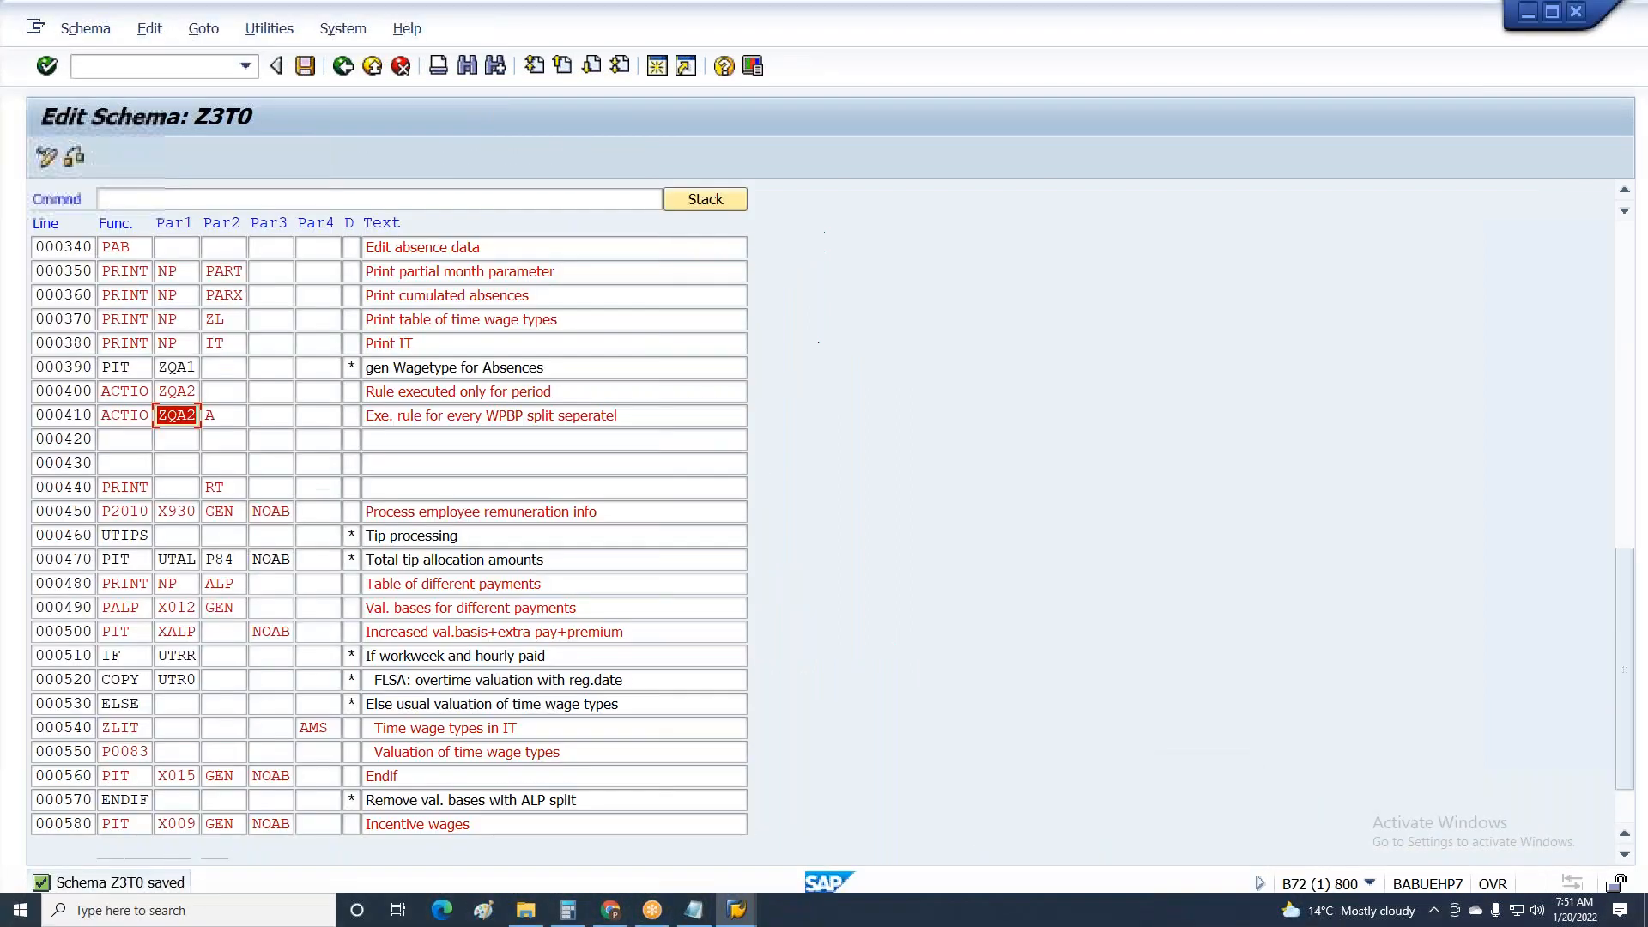
{"action": "key", "text": "Return"}
{"action": "key", "text": "ctrl+s"}
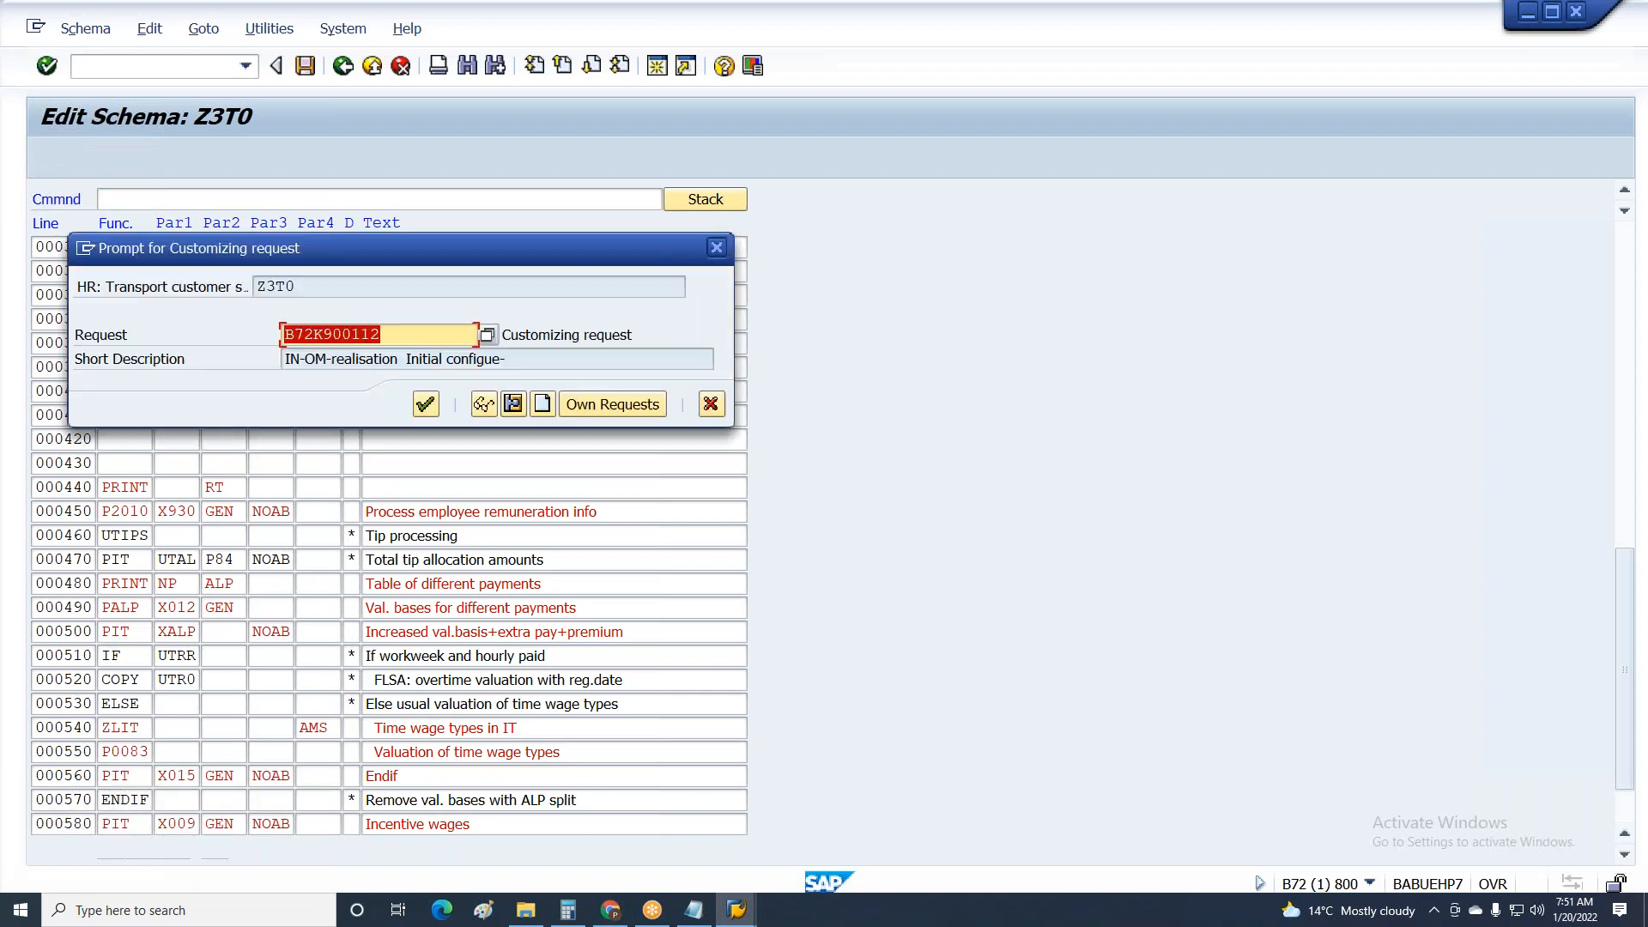
{"action": "key", "text": "Return"}
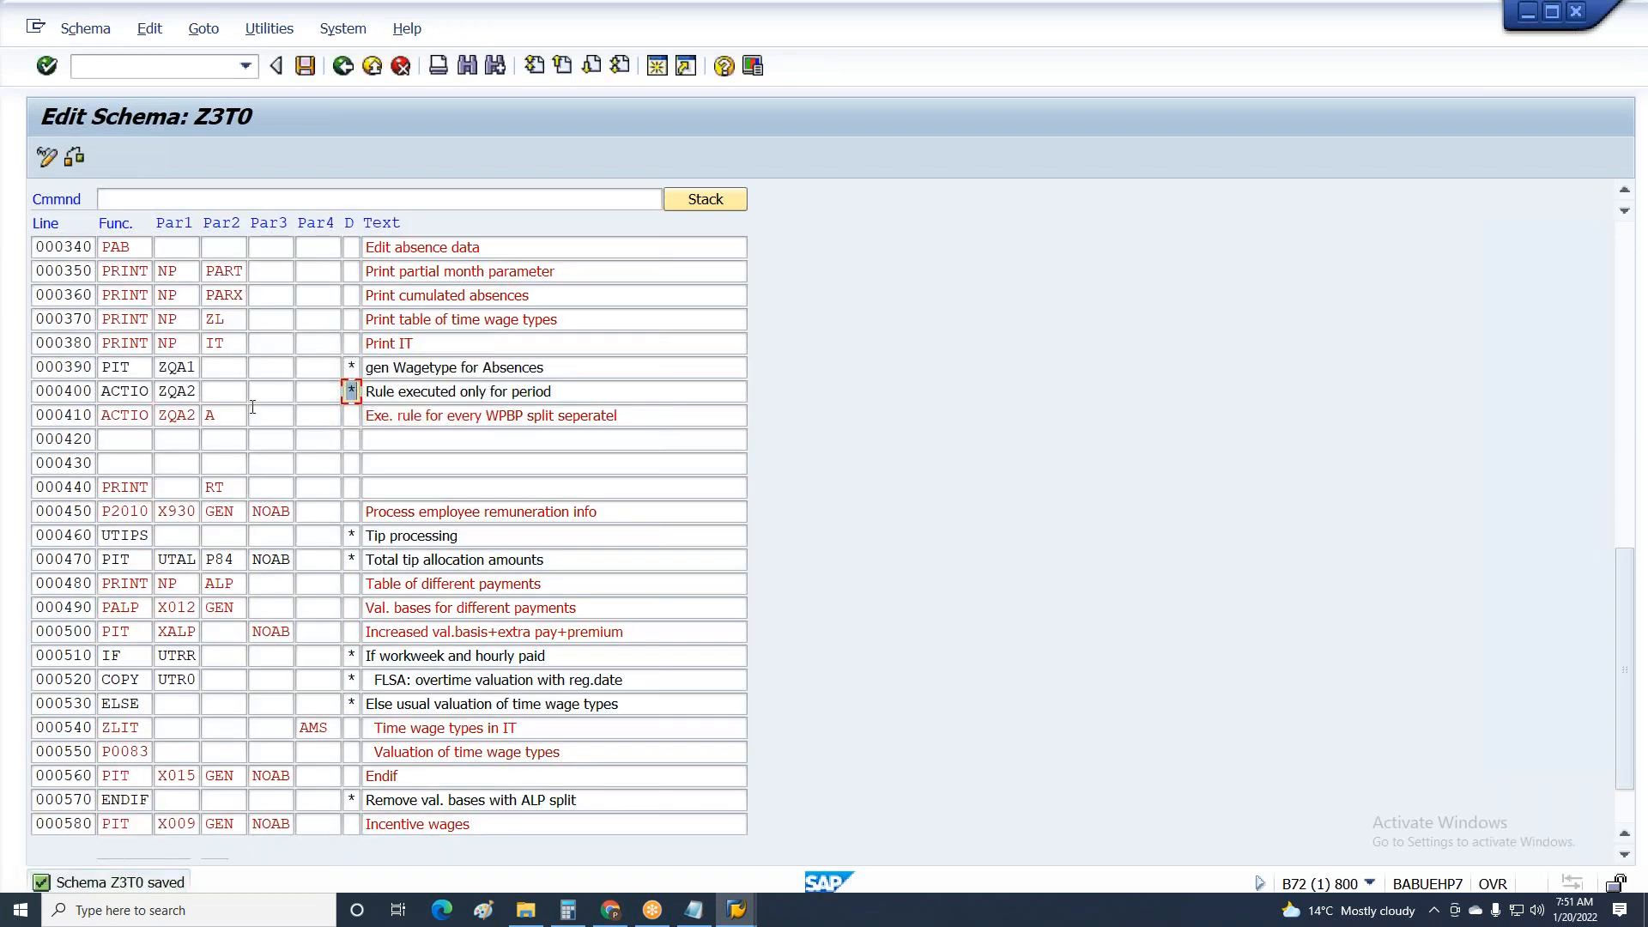
{"action": "left_click_drag", "start_coordinate": [229, 416], "coordinate": [128, 418]}
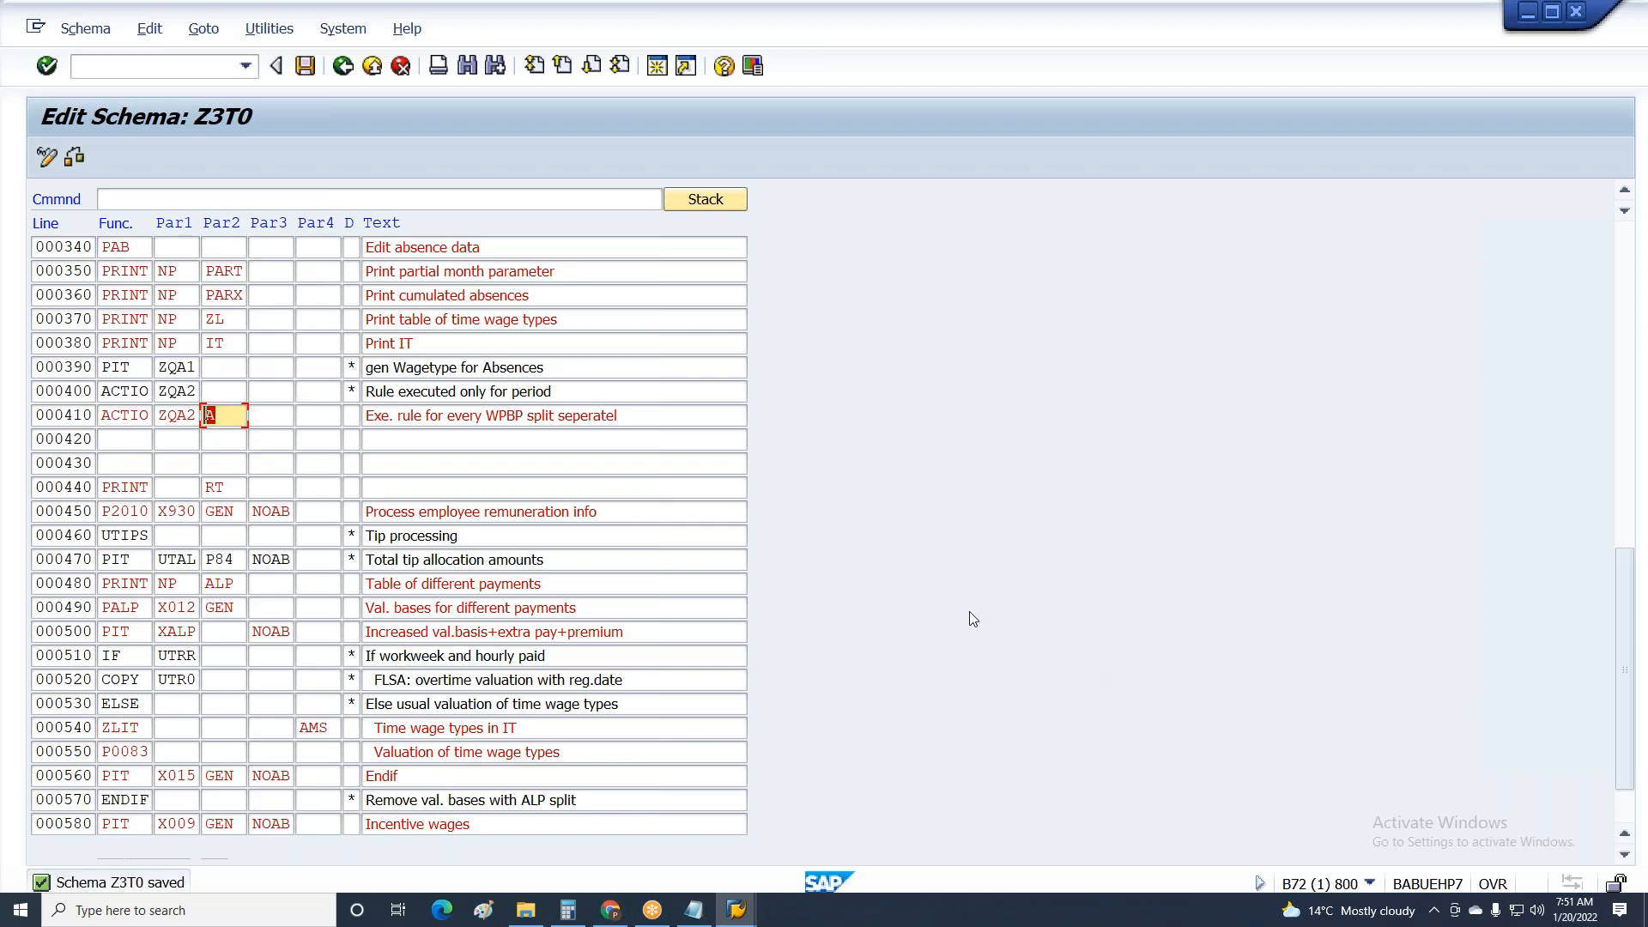
Exit the log display and rerun the test payroll with only the per-split ACTIO ZQA2 line active.
{"action": "key", "text": "alt+Tab"}
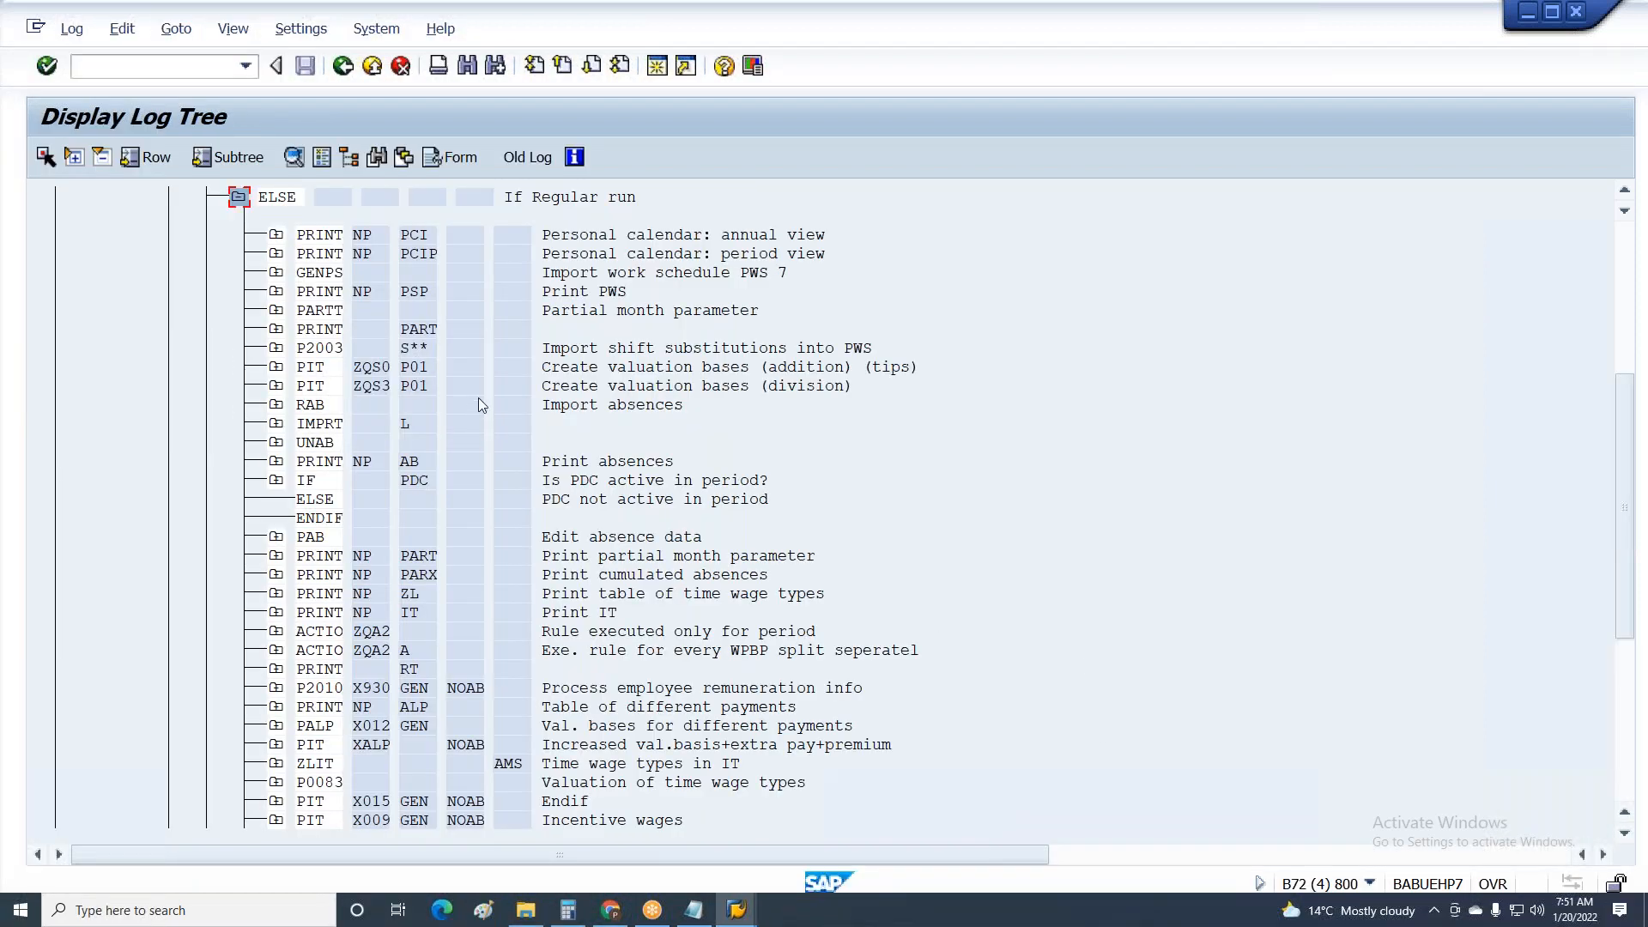
{"action": "key", "text": "F3"}
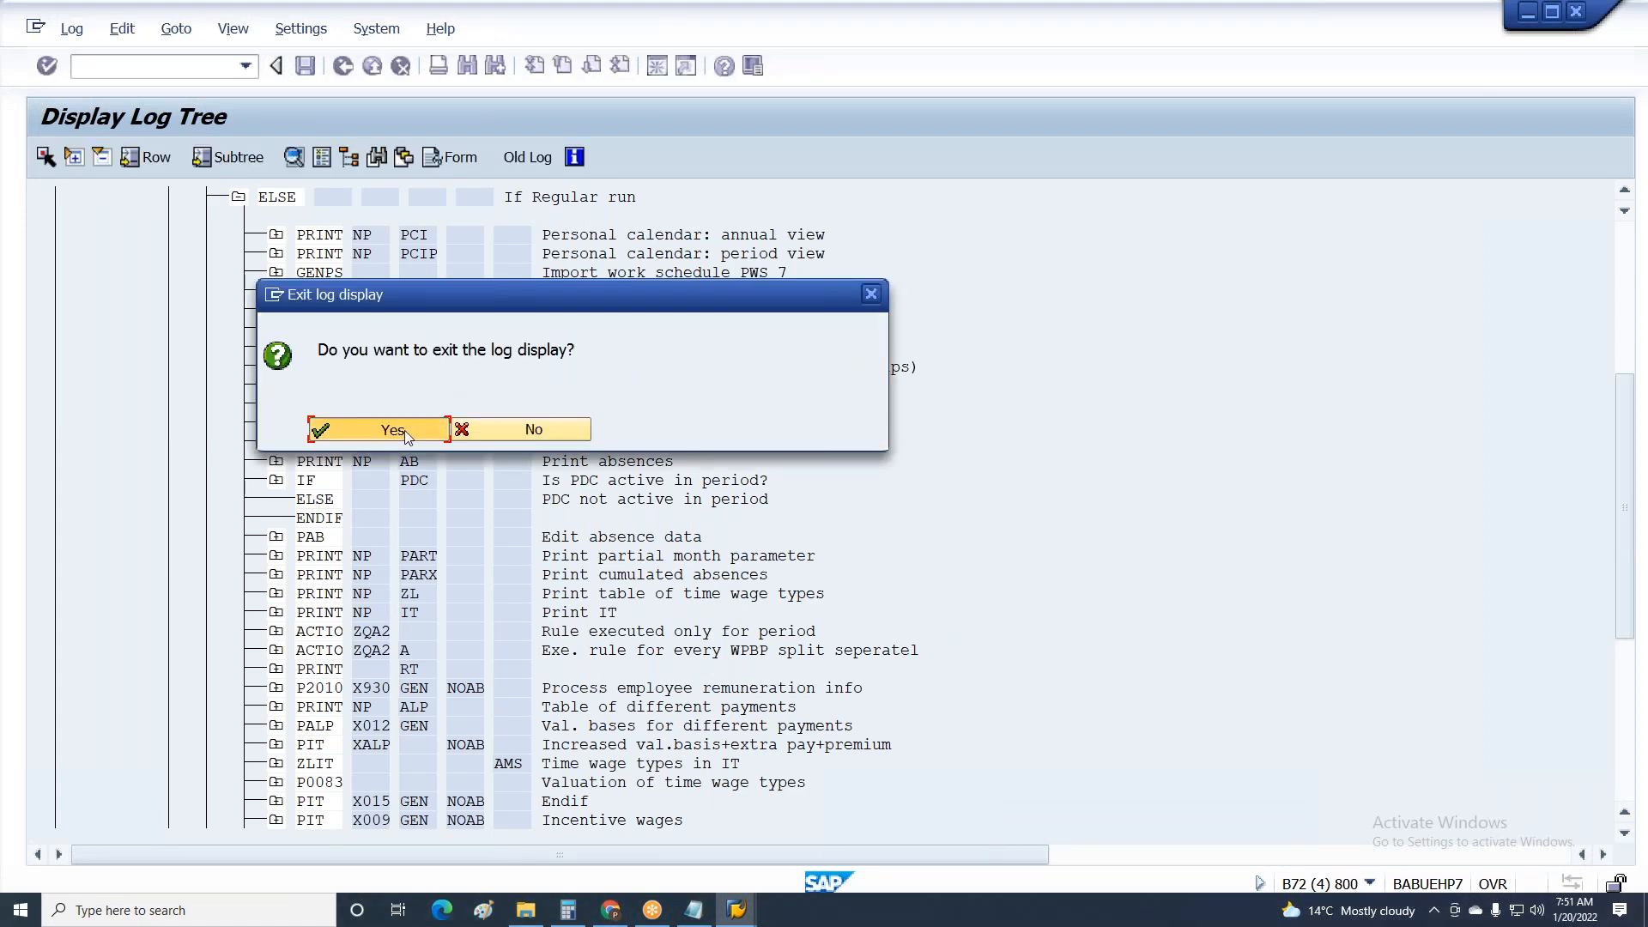
{"action": "left_click", "coordinate": [405, 431]}
{"action": "key", "text": "F8"}
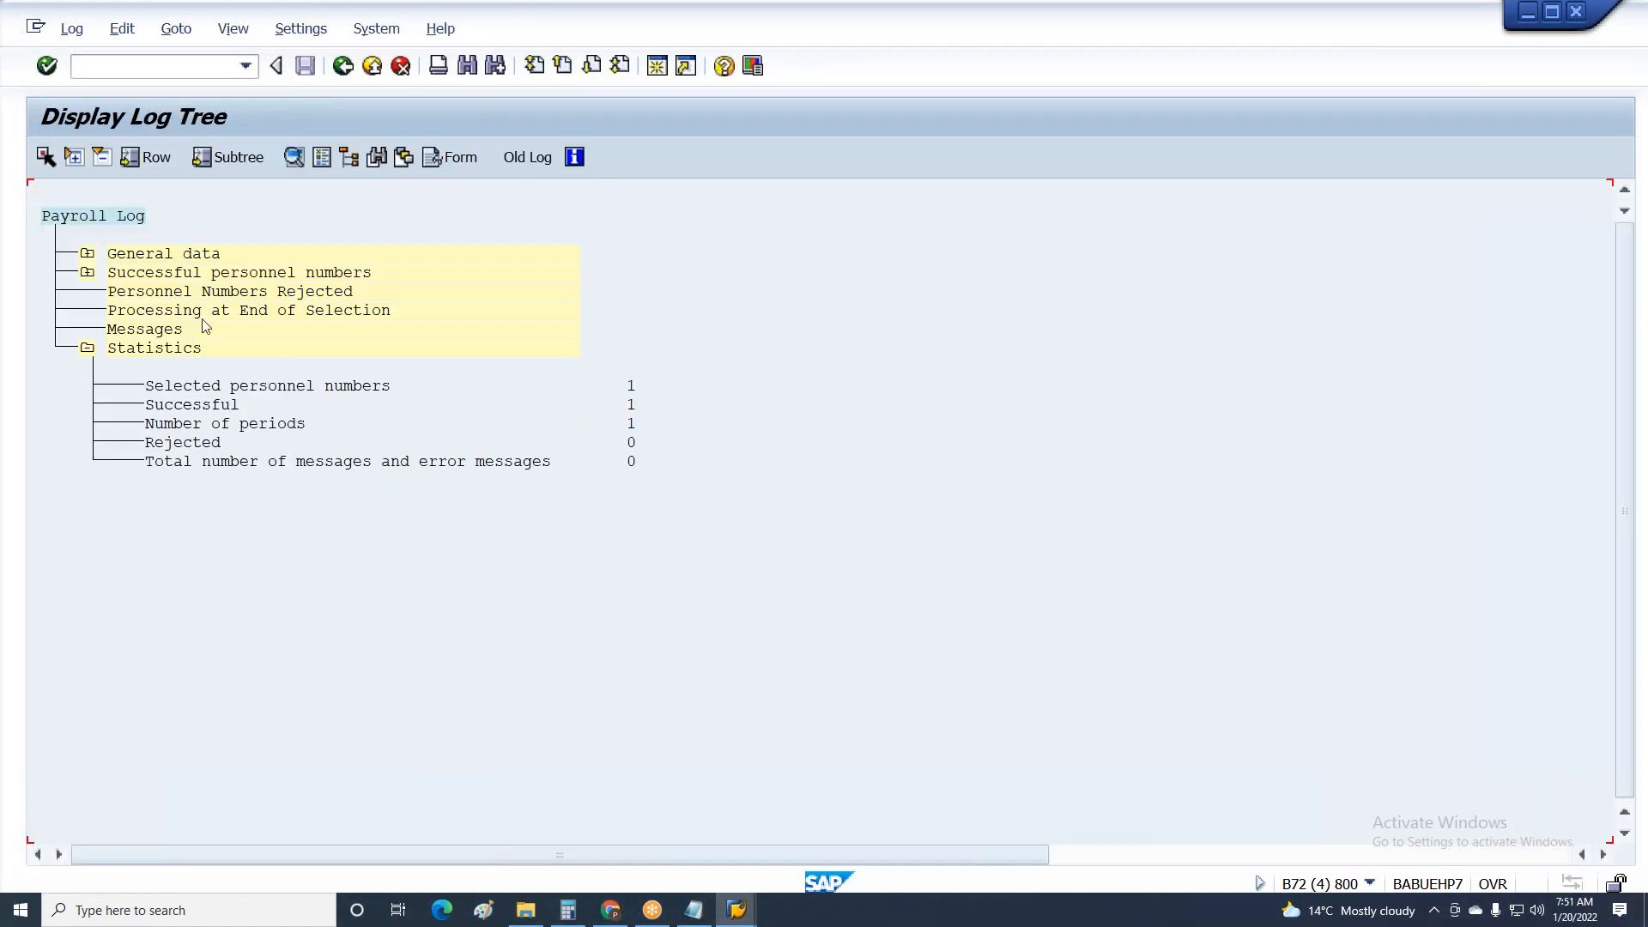
Expand the new log for period 01/2021 to the regular run branch of General processing of time data USA.
{"action": "left_click", "coordinate": [87, 272]}
{"action": "left_click", "coordinate": [126, 310]}
{"action": "left_click", "coordinate": [162, 347]}
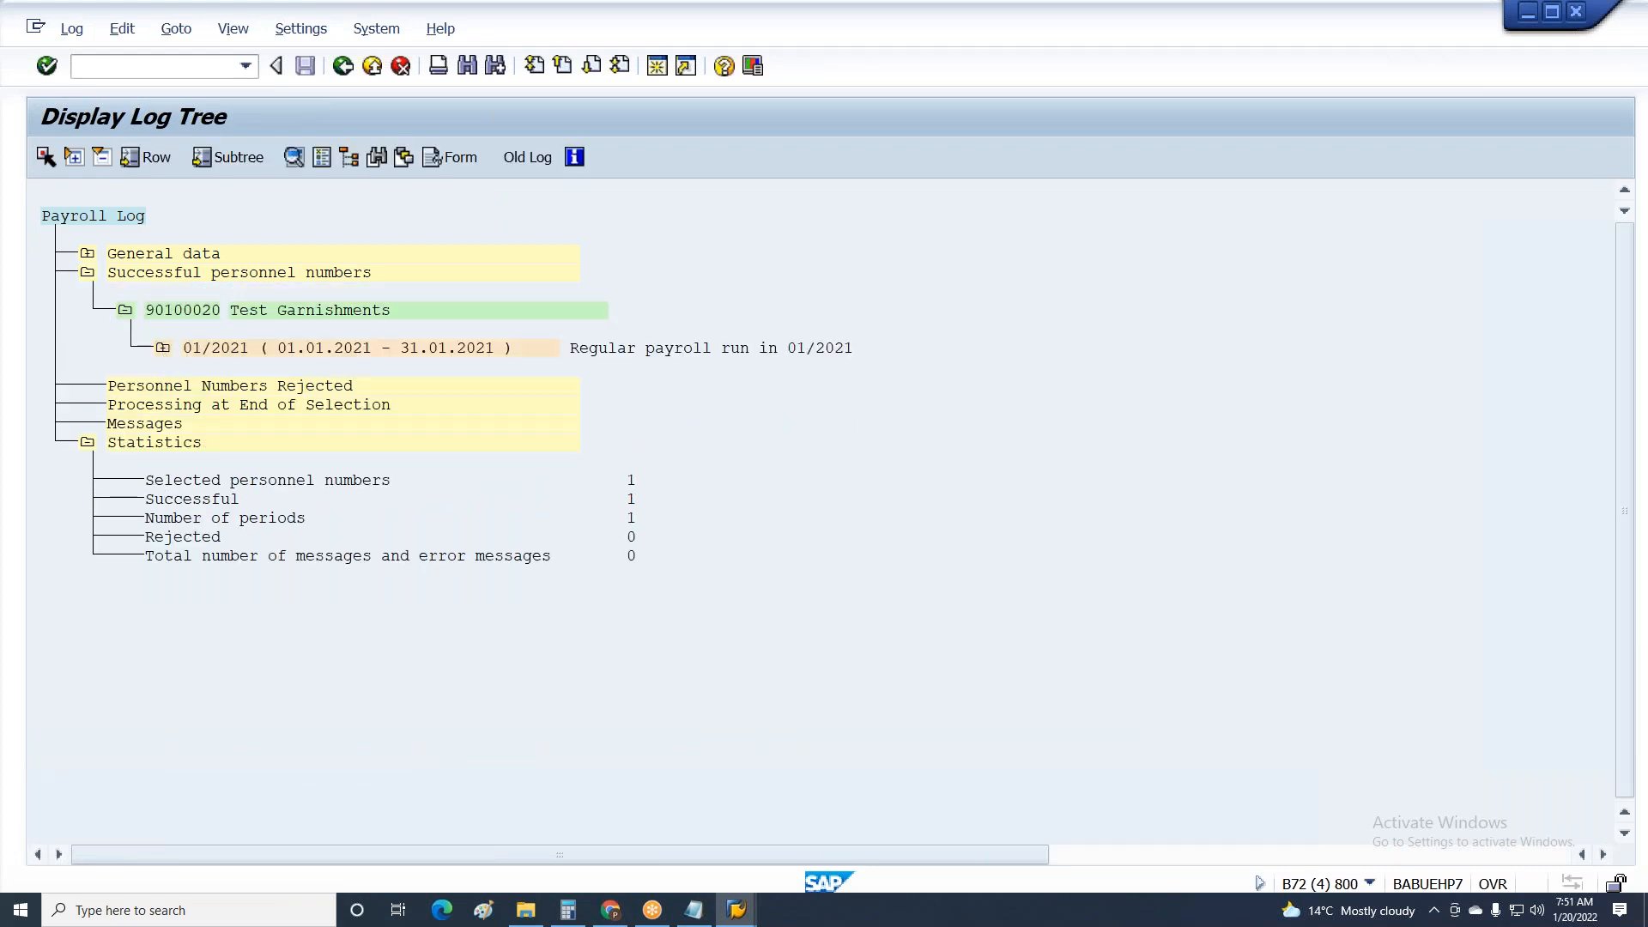
{"action": "left_click", "coordinate": [206, 500]}
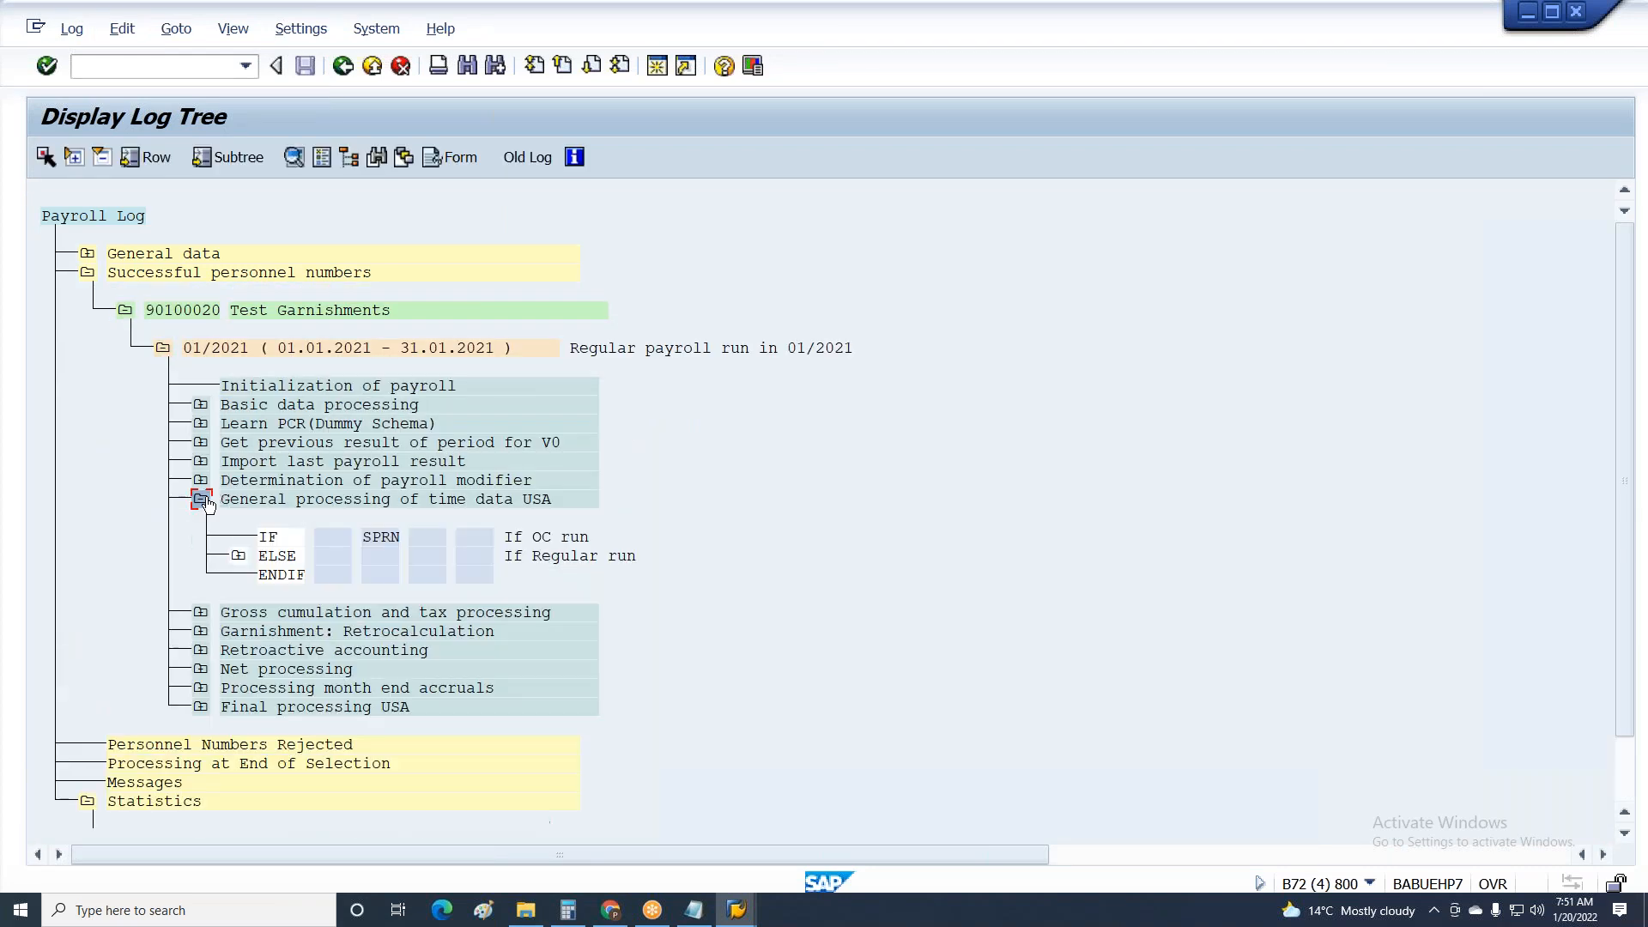
{"action": "left_click", "coordinate": [238, 557]}
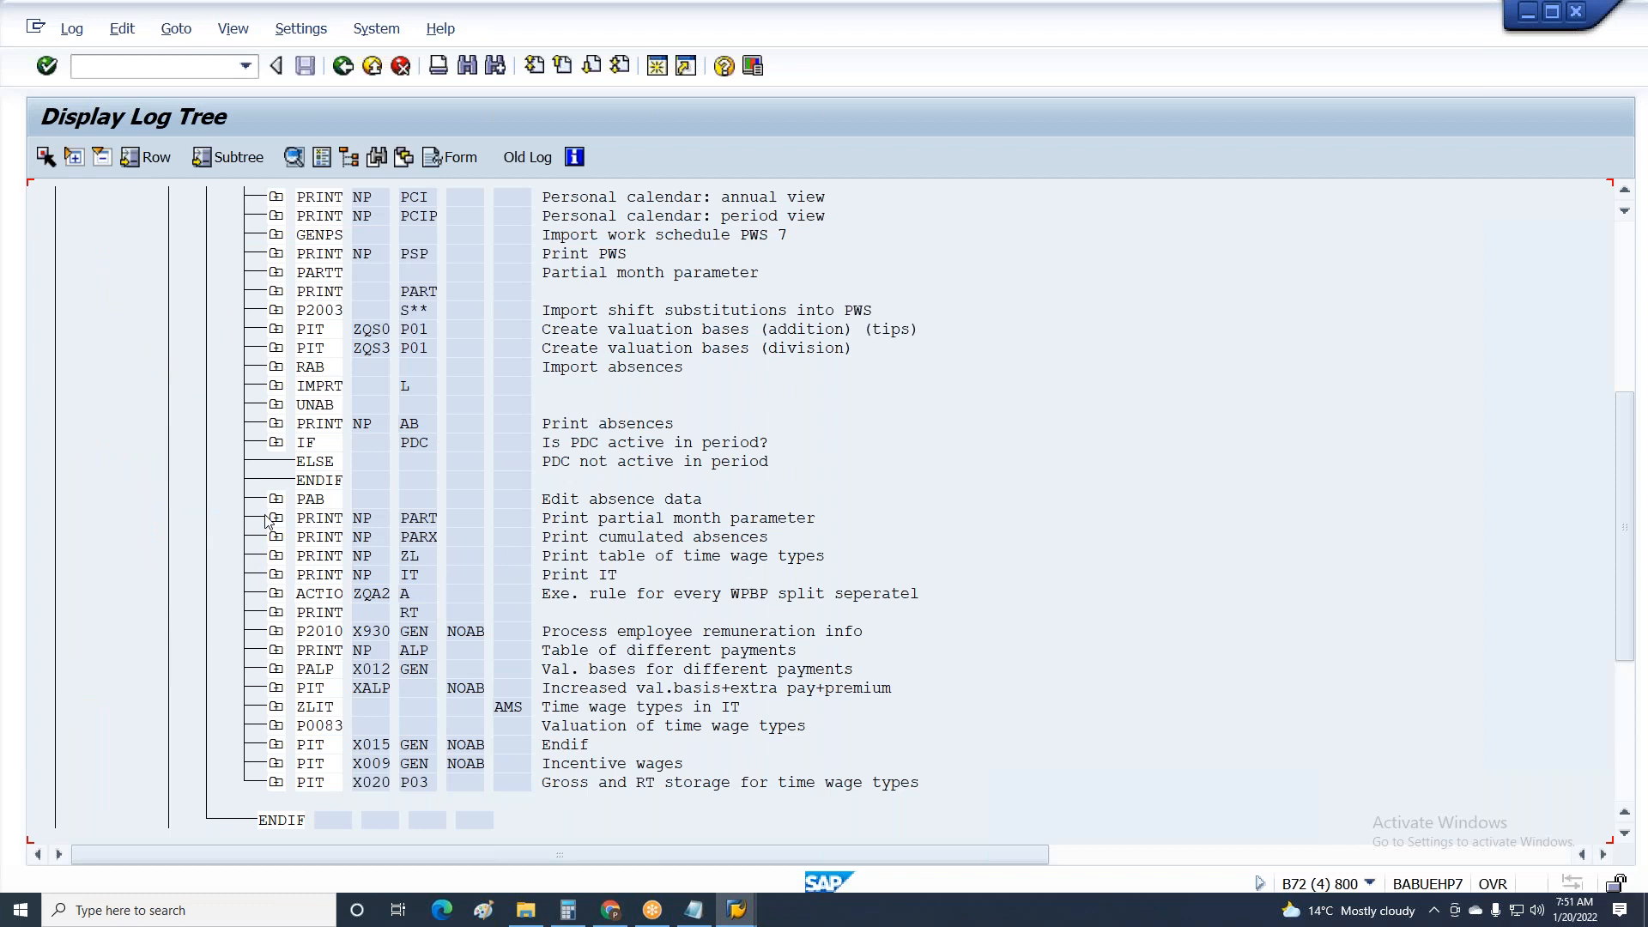
Expand the input and processing of ACTIO ZQA2 A and examine the split periods in its WPBP input table.
{"action": "left_click", "coordinate": [276, 594]}
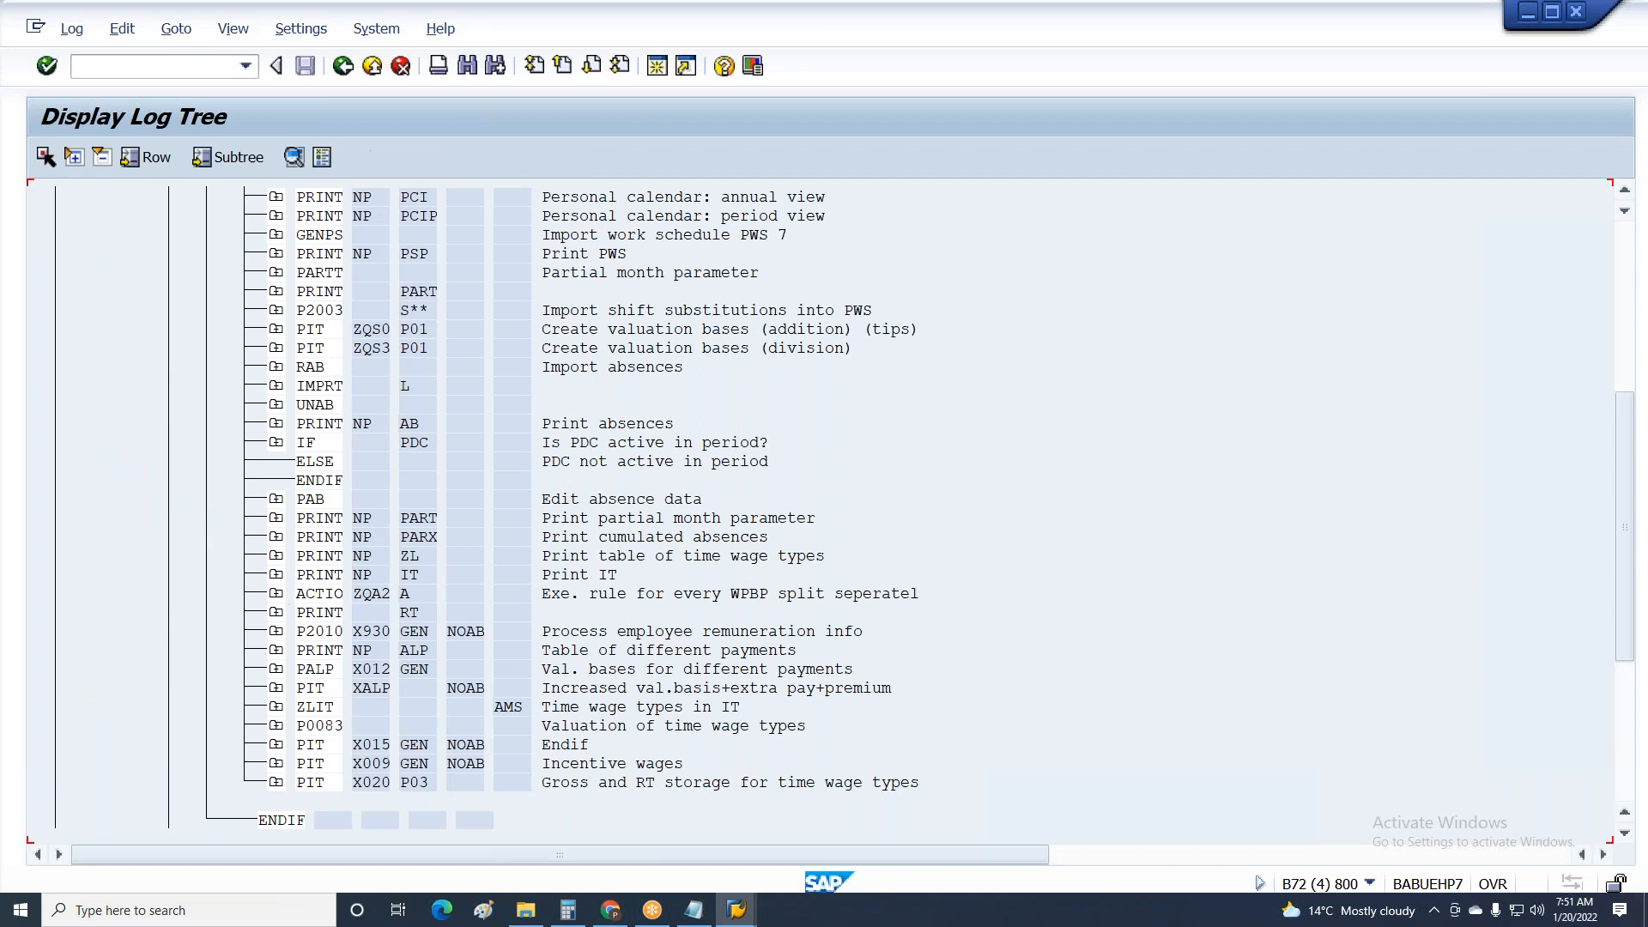
{"action": "left_click", "coordinate": [315, 650]}
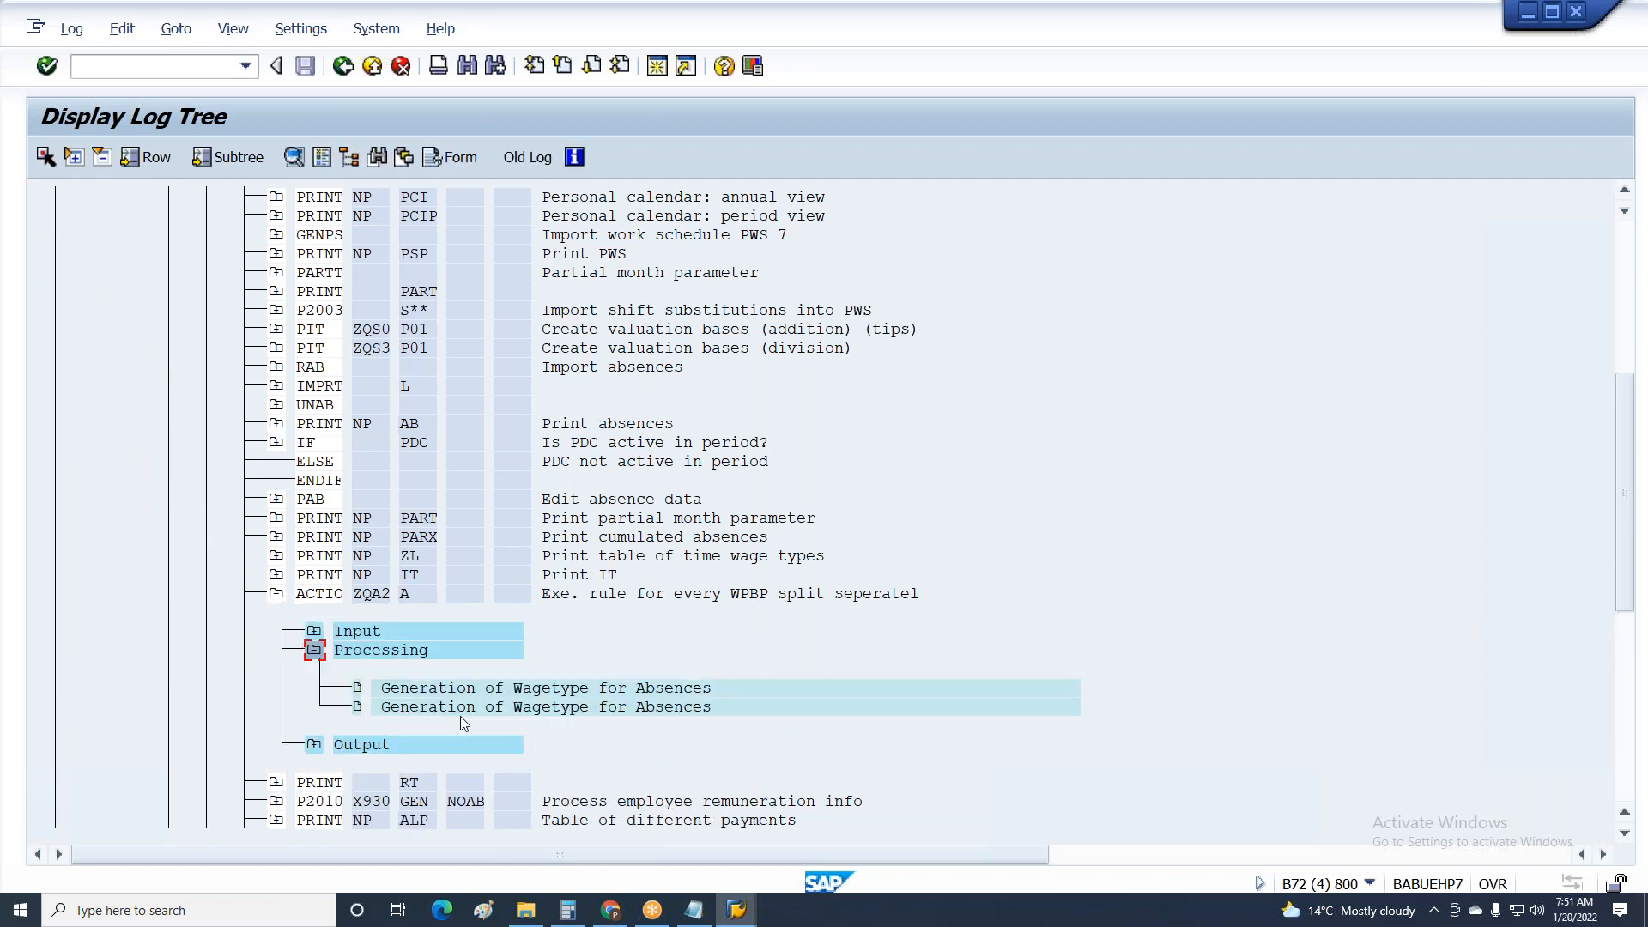
{"action": "left_click", "coordinate": [315, 632]}
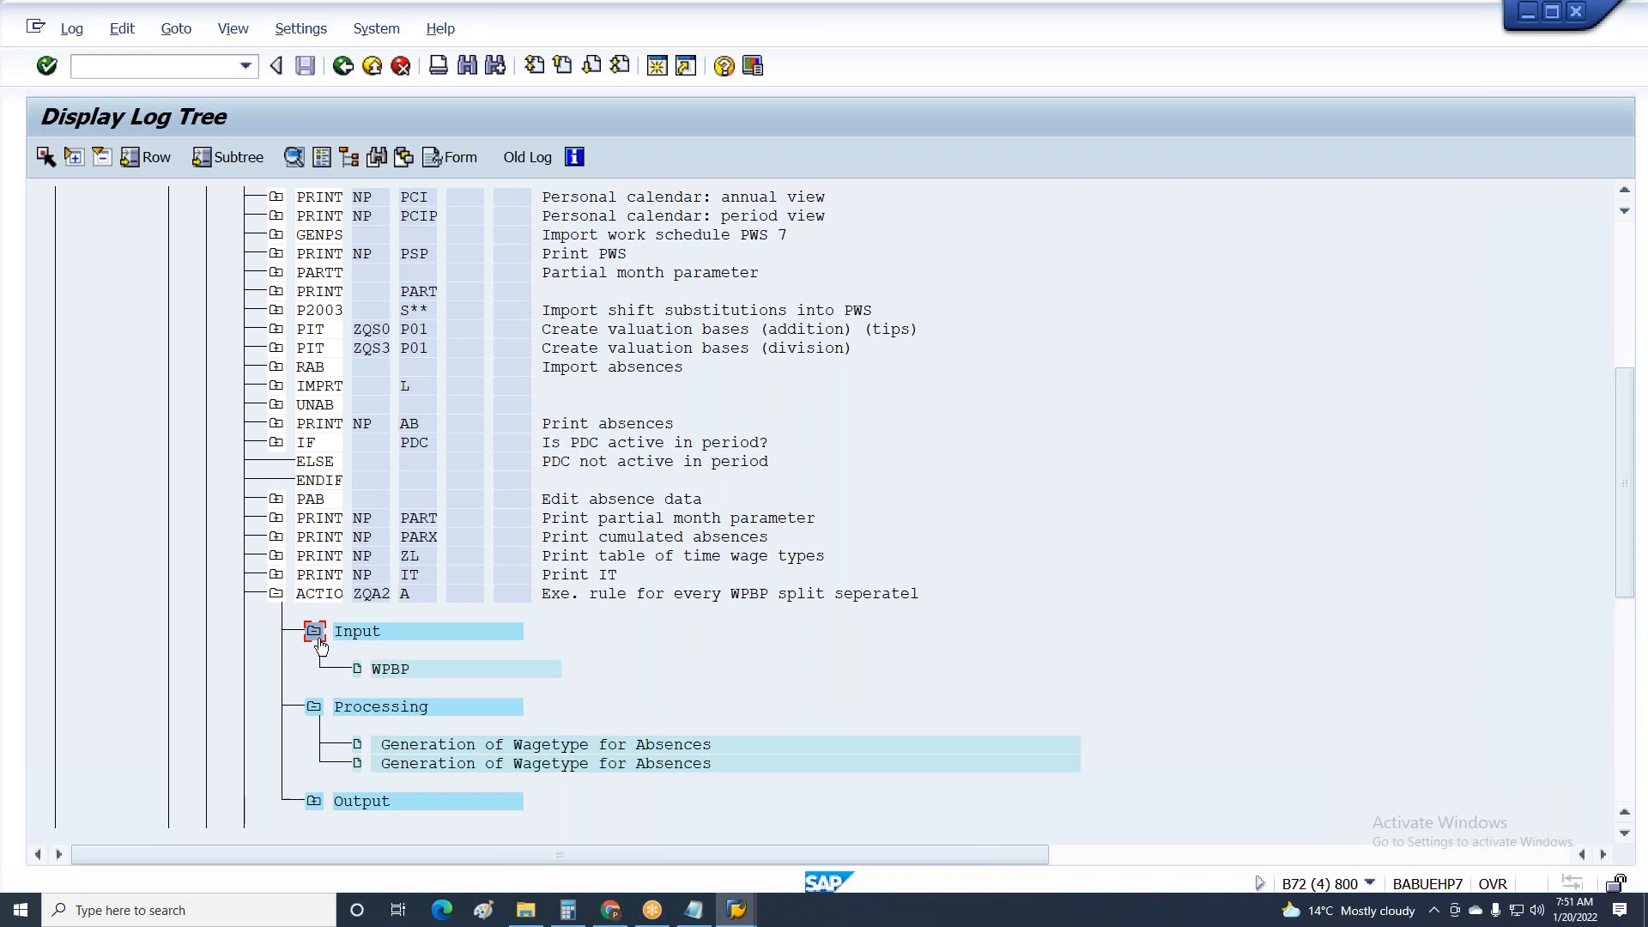
{"action": "double_click", "coordinate": [403, 673]}
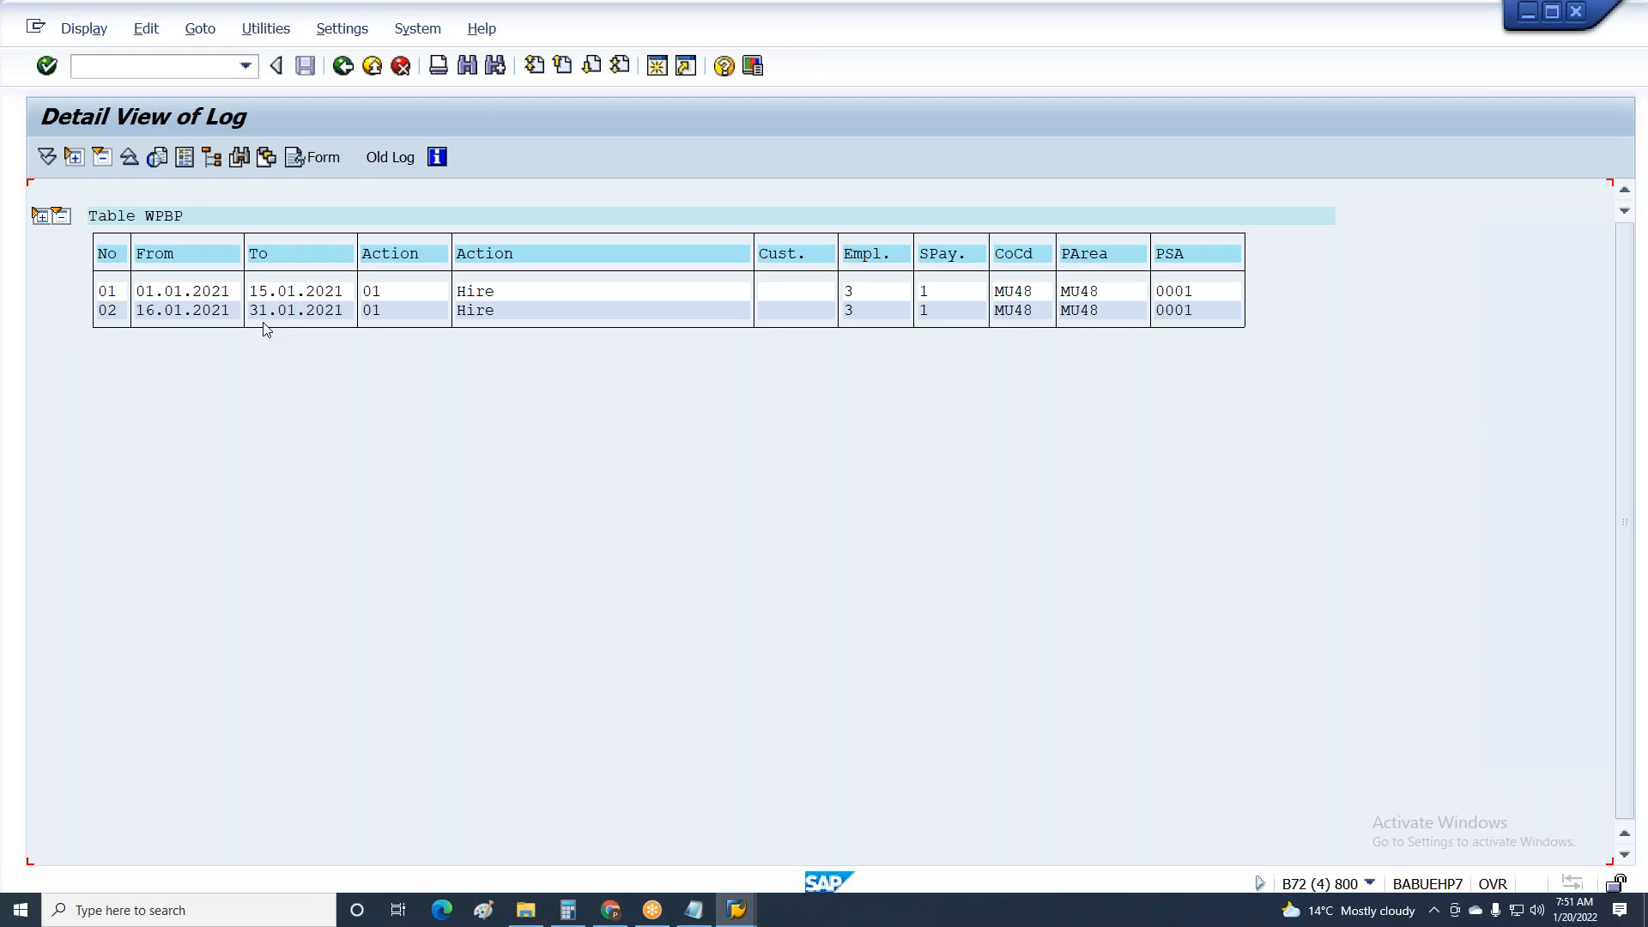
{"action": "key", "text": "F3"}
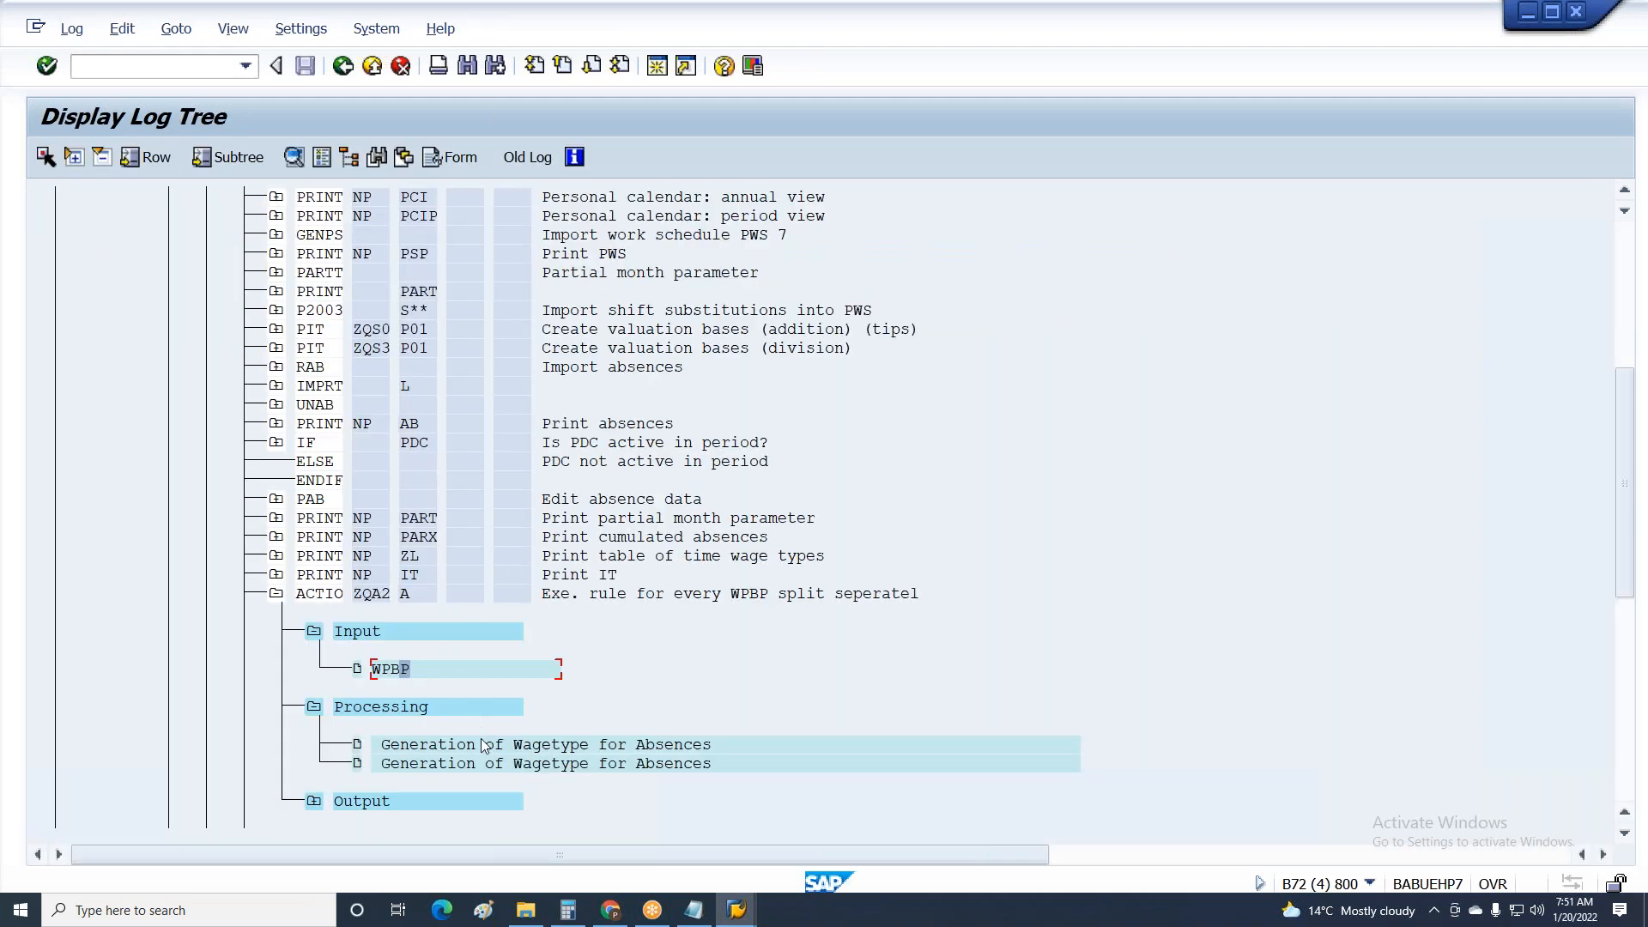
Review the ZQA2 operations under both Generation of Wagetype for Absences processing entries of the ACTIO function.
{"action": "double_click", "coordinate": [481, 745]}
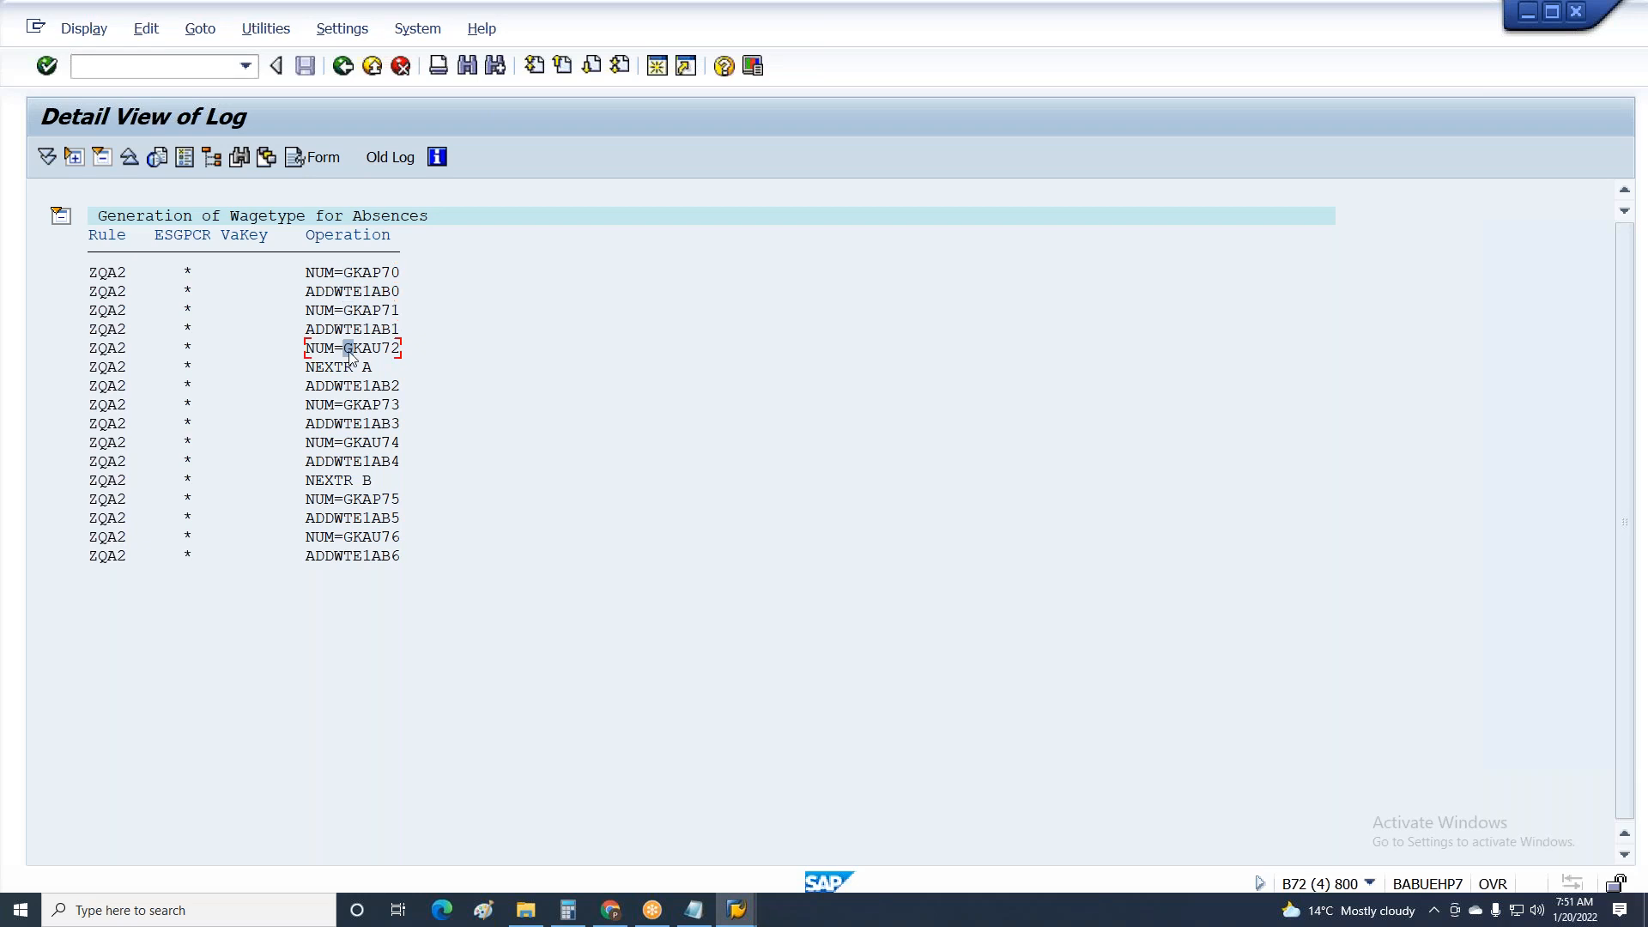
{"action": "key", "text": "F3"}
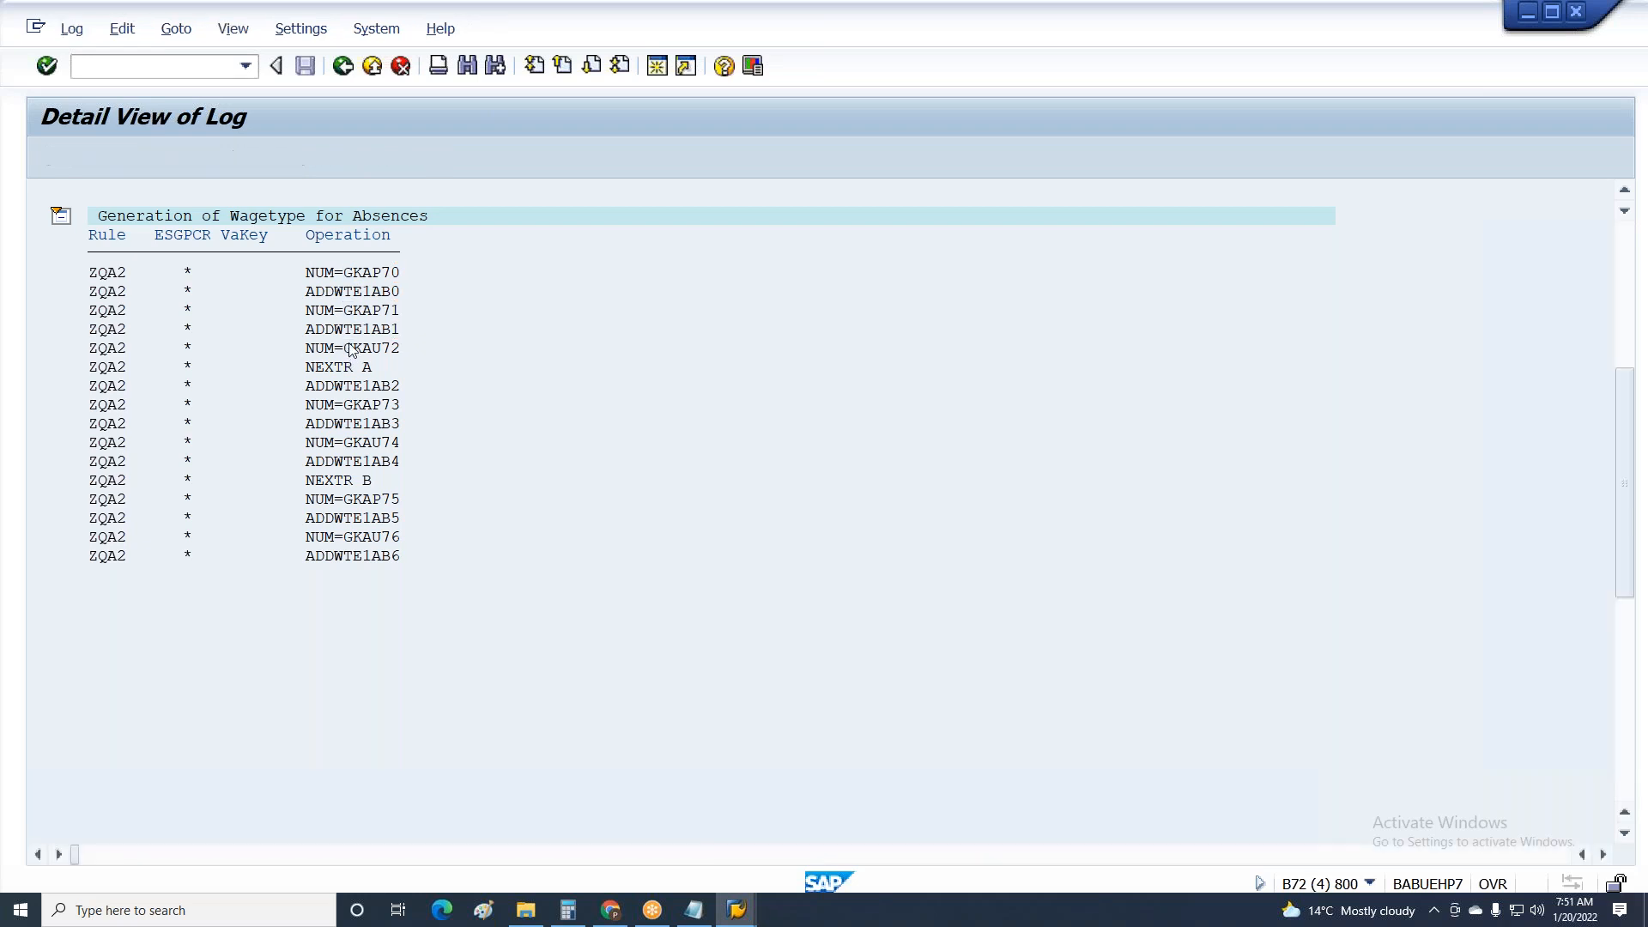
{"action": "double_click", "coordinate": [459, 748]}
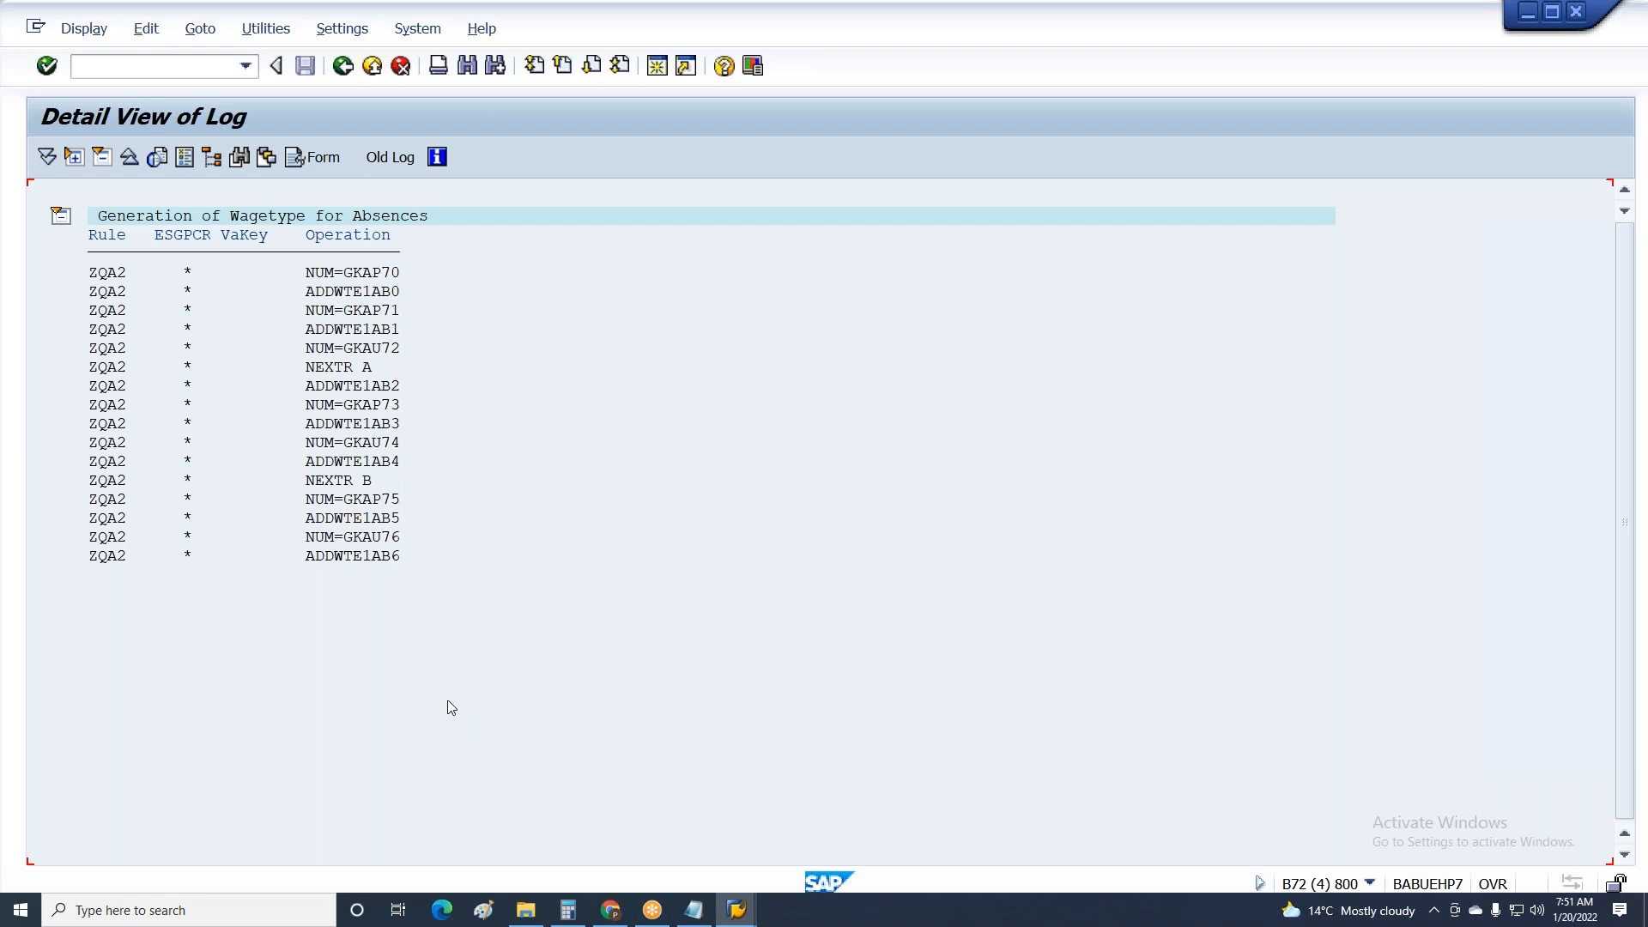
{"action": "key", "text": "F3"}
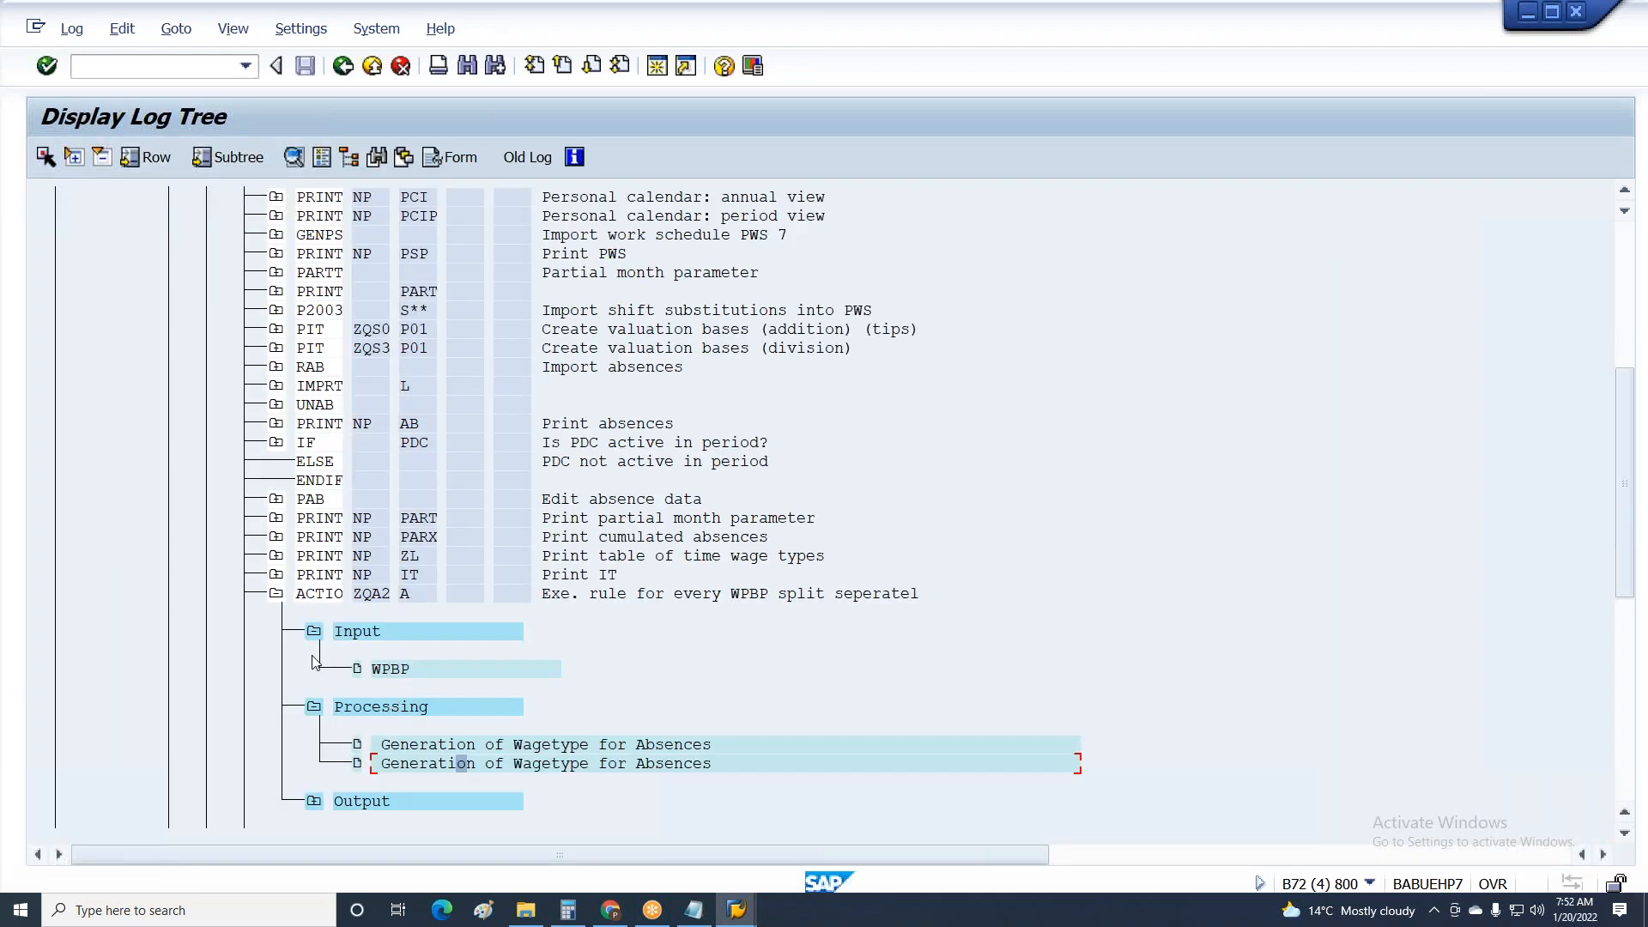
Open the RT table printed after ACTIO and compare the numbers of 1AB0, 1AB2 and 1AB5 between the WPBP splits.
{"action": "left_click", "coordinate": [277, 593]}
{"action": "left_click", "coordinate": [277, 612]}
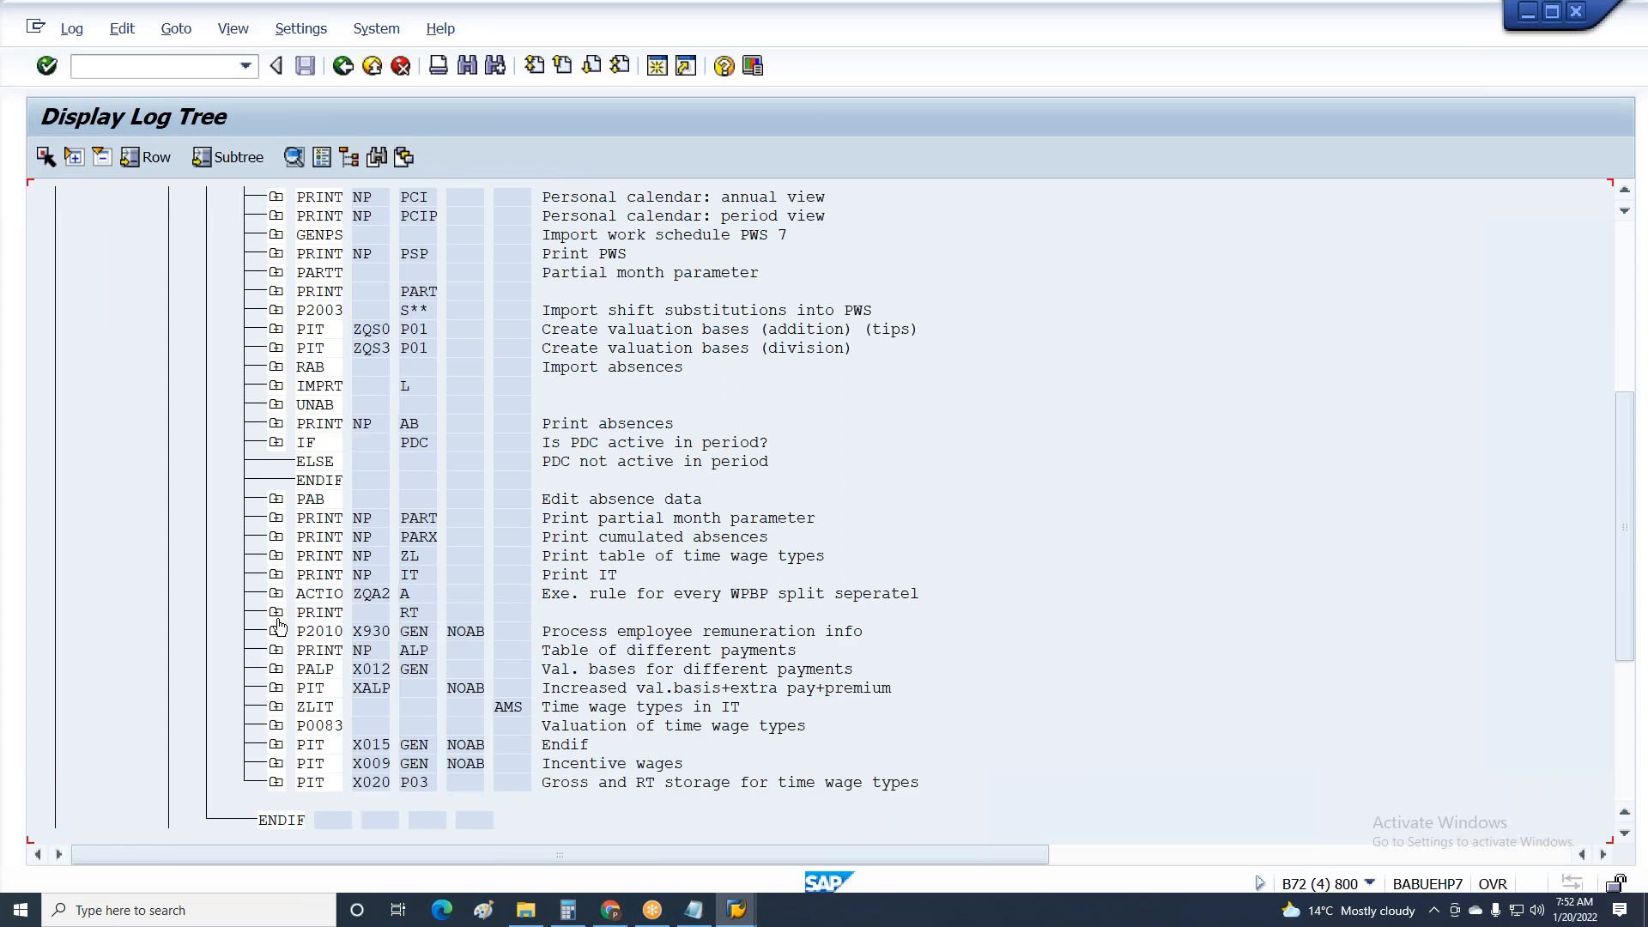
{"action": "left_click", "coordinate": [314, 650]}
{"action": "double_click", "coordinate": [380, 688]}
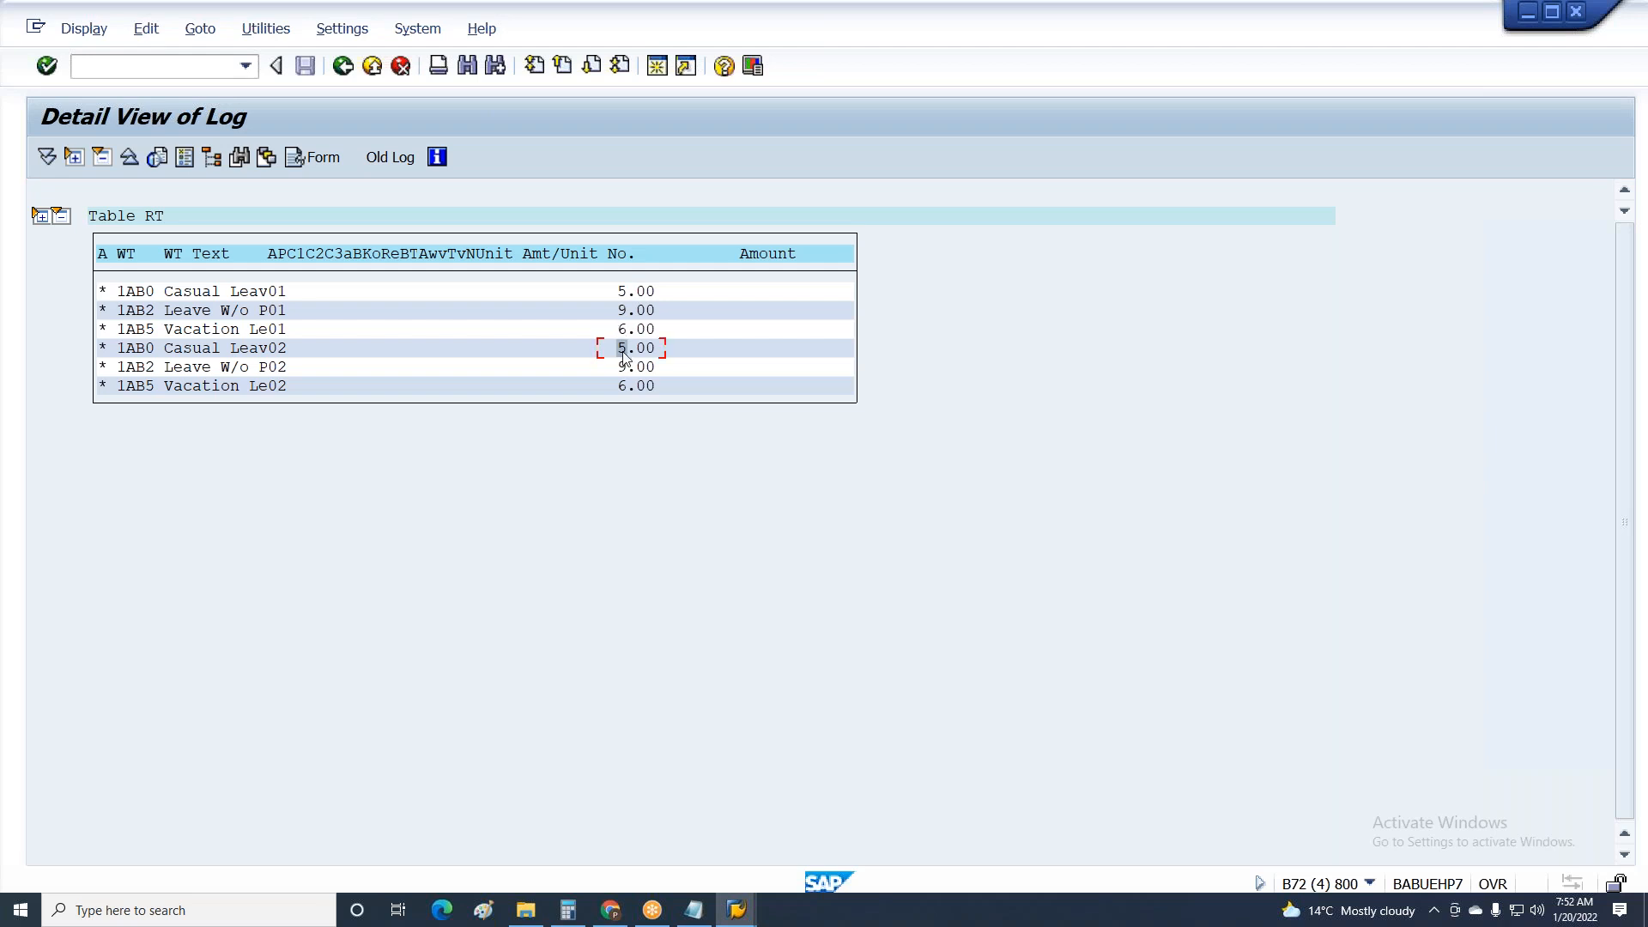
{"action": "left_click", "coordinate": [631, 293]}
{"action": "left_click", "coordinate": [627, 367]}
{"action": "left_click", "coordinate": [625, 329]}
{"action": "left_click", "coordinate": [626, 387]}
{"action": "key", "text": "F3"}
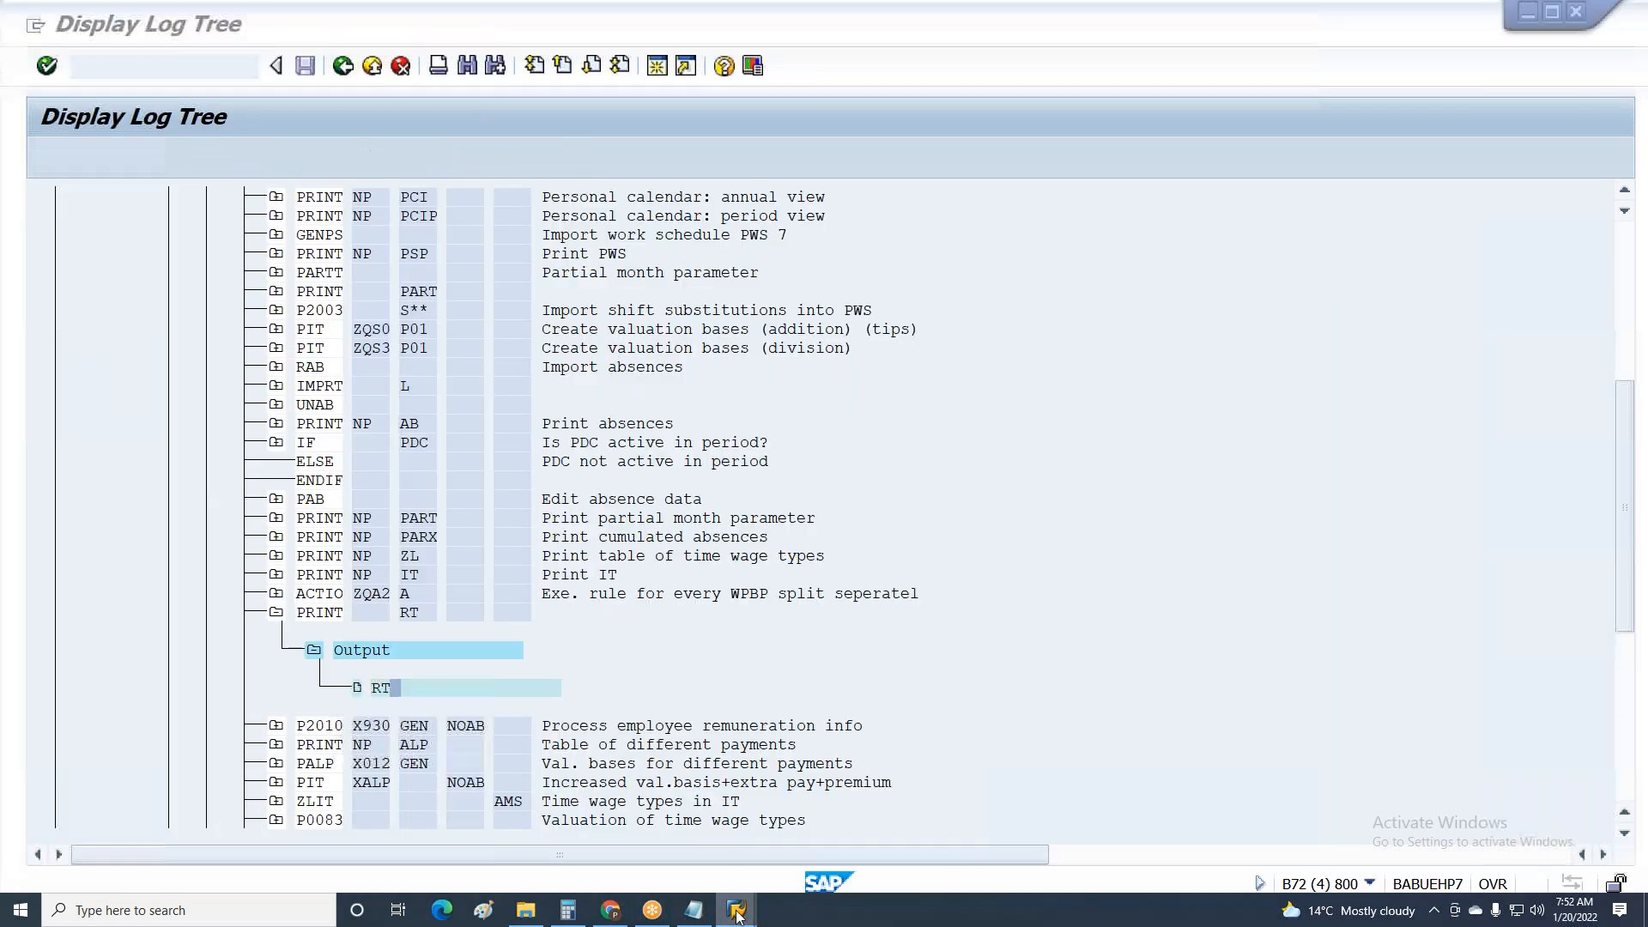
Copy personnel calculation rule ZQA2 to a new rule named ZQA3.
{"action": "mouse_move", "coordinate": [736, 915]}
{"action": "left_click", "coordinate": [1124, 847]}
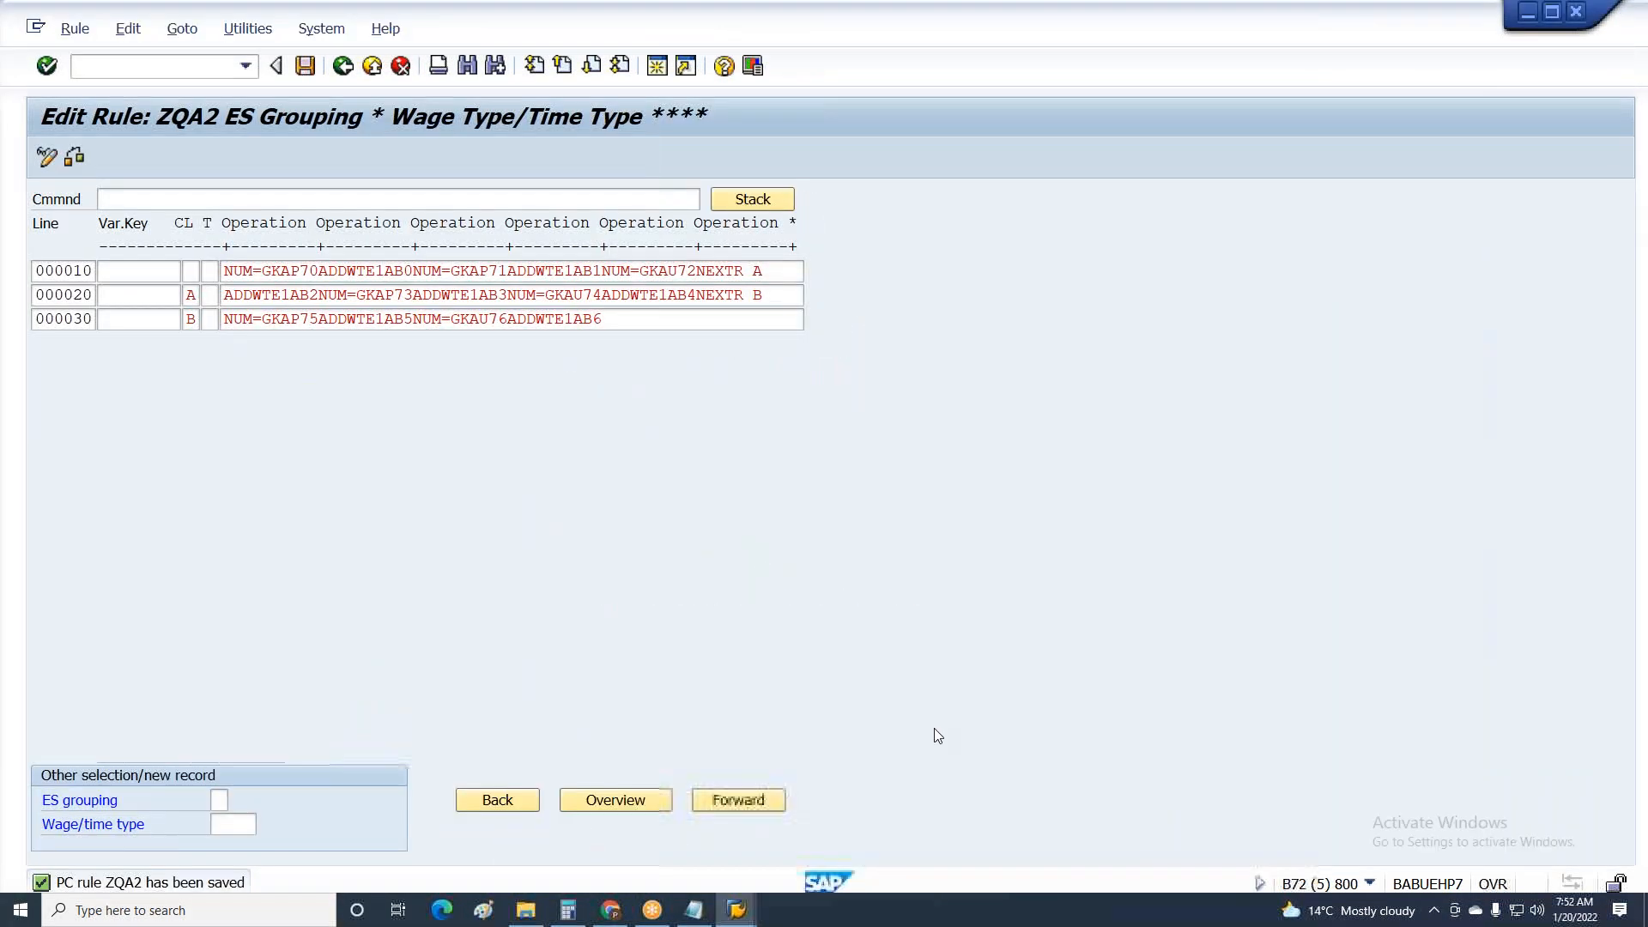
{"action": "key", "text": "F3"}
{"action": "left_click", "coordinate": [132, 159]}
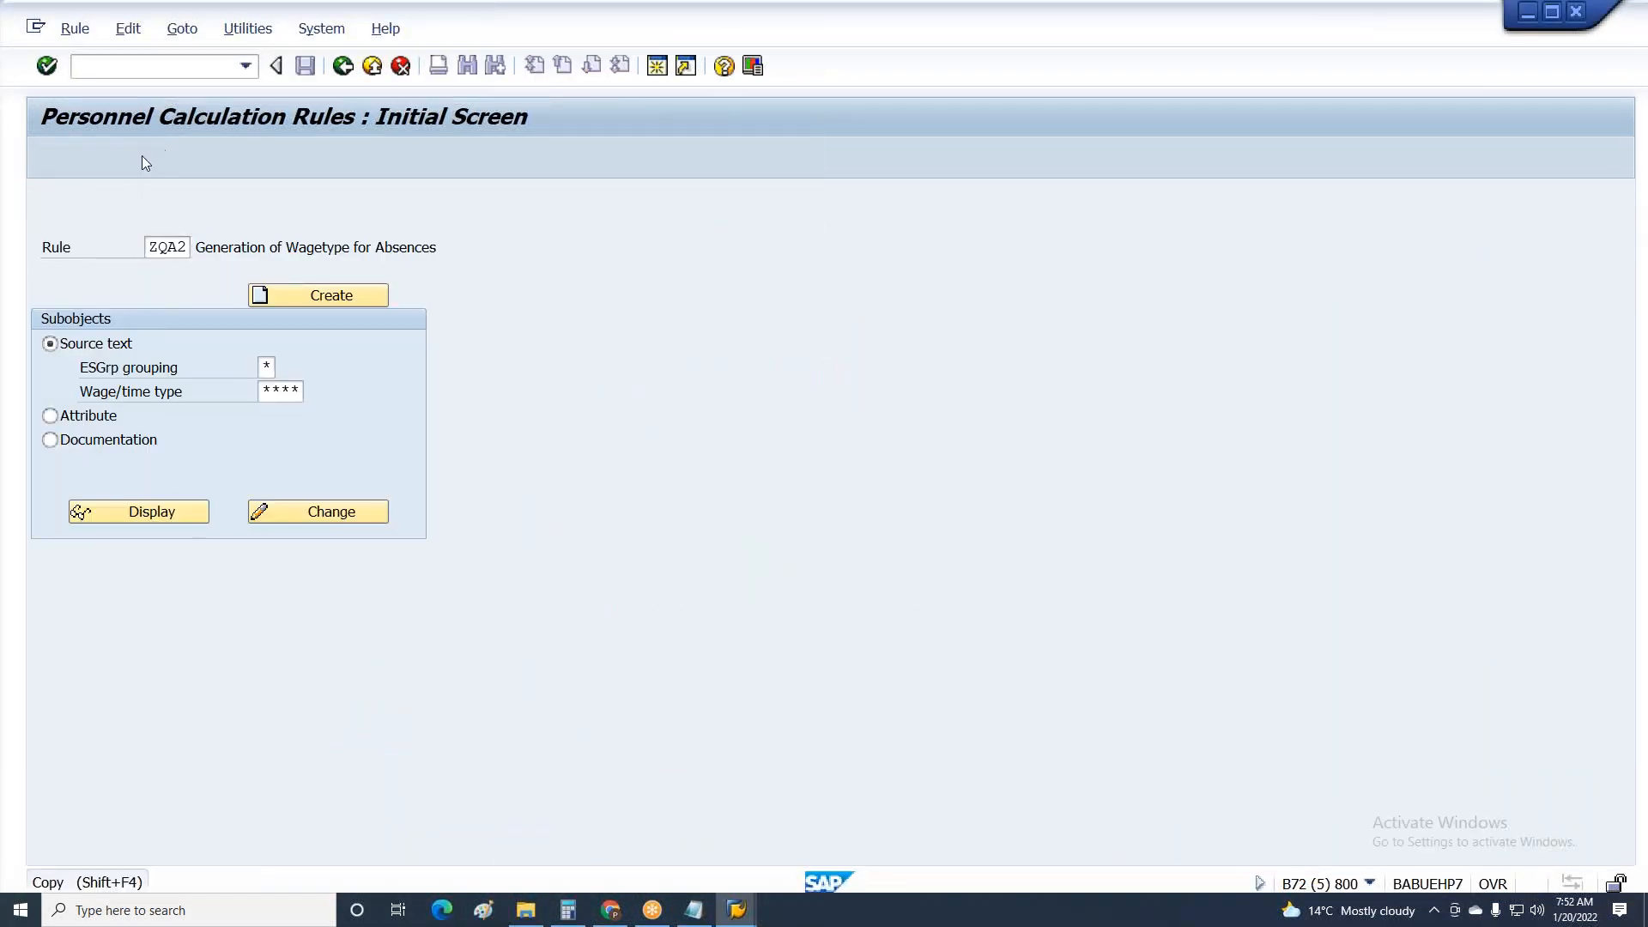
{"action": "left_click_drag", "start_coordinate": [303, 360], "coordinate": [392, 358]}
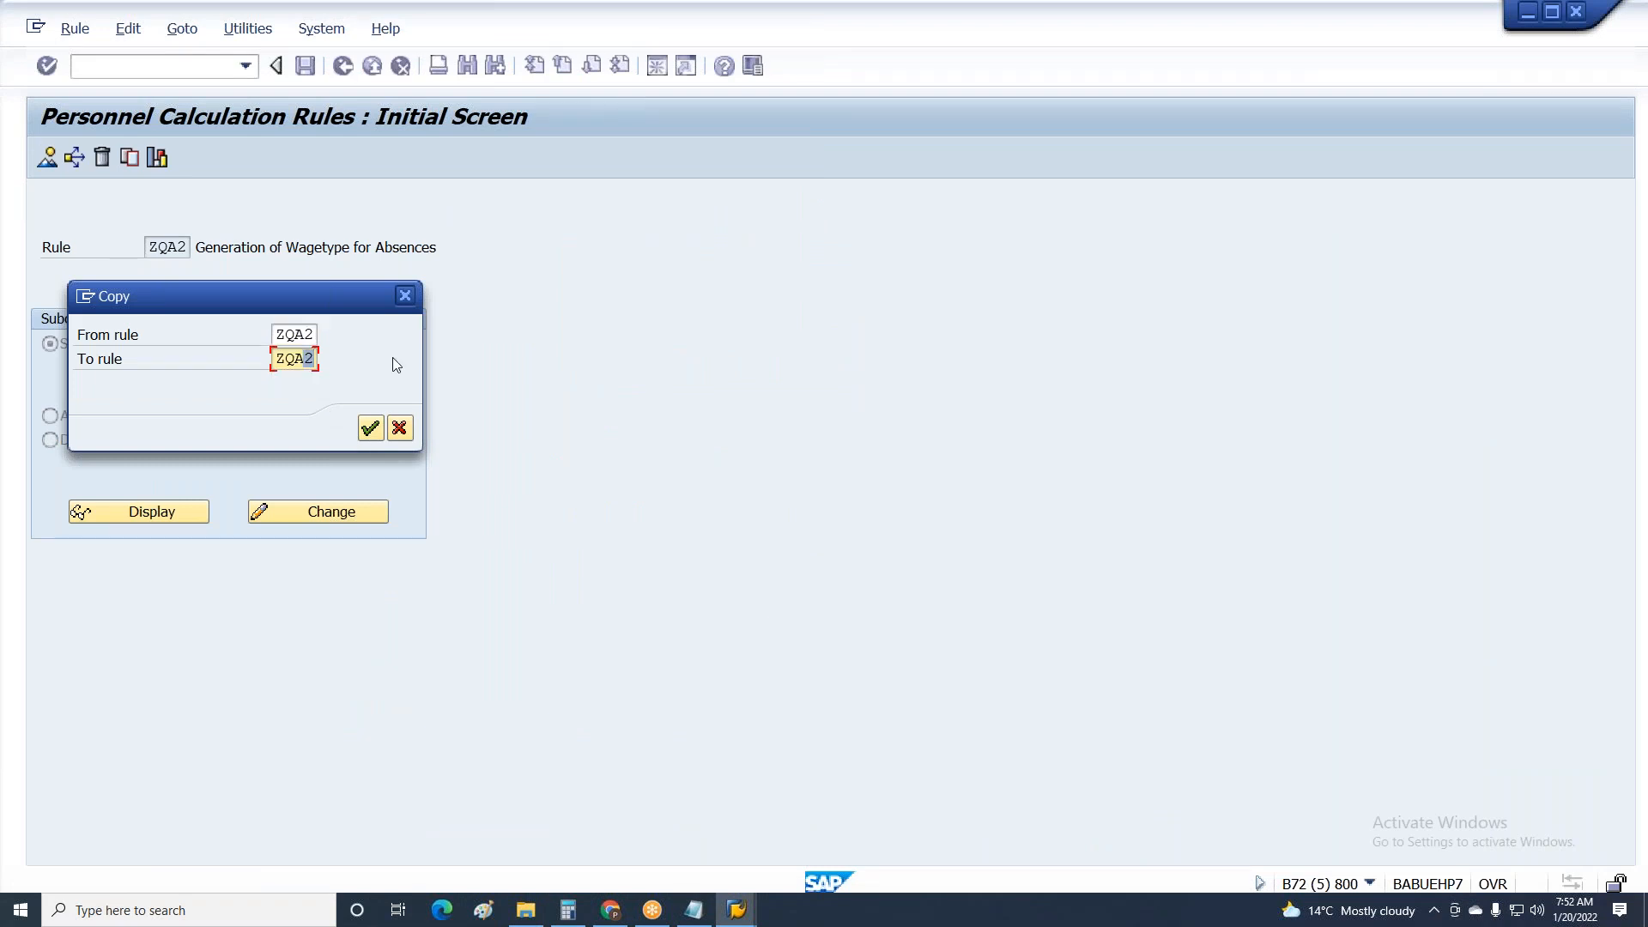
{"action": "key", "text": "Return"}
{"action": "key", "text": "Return"}
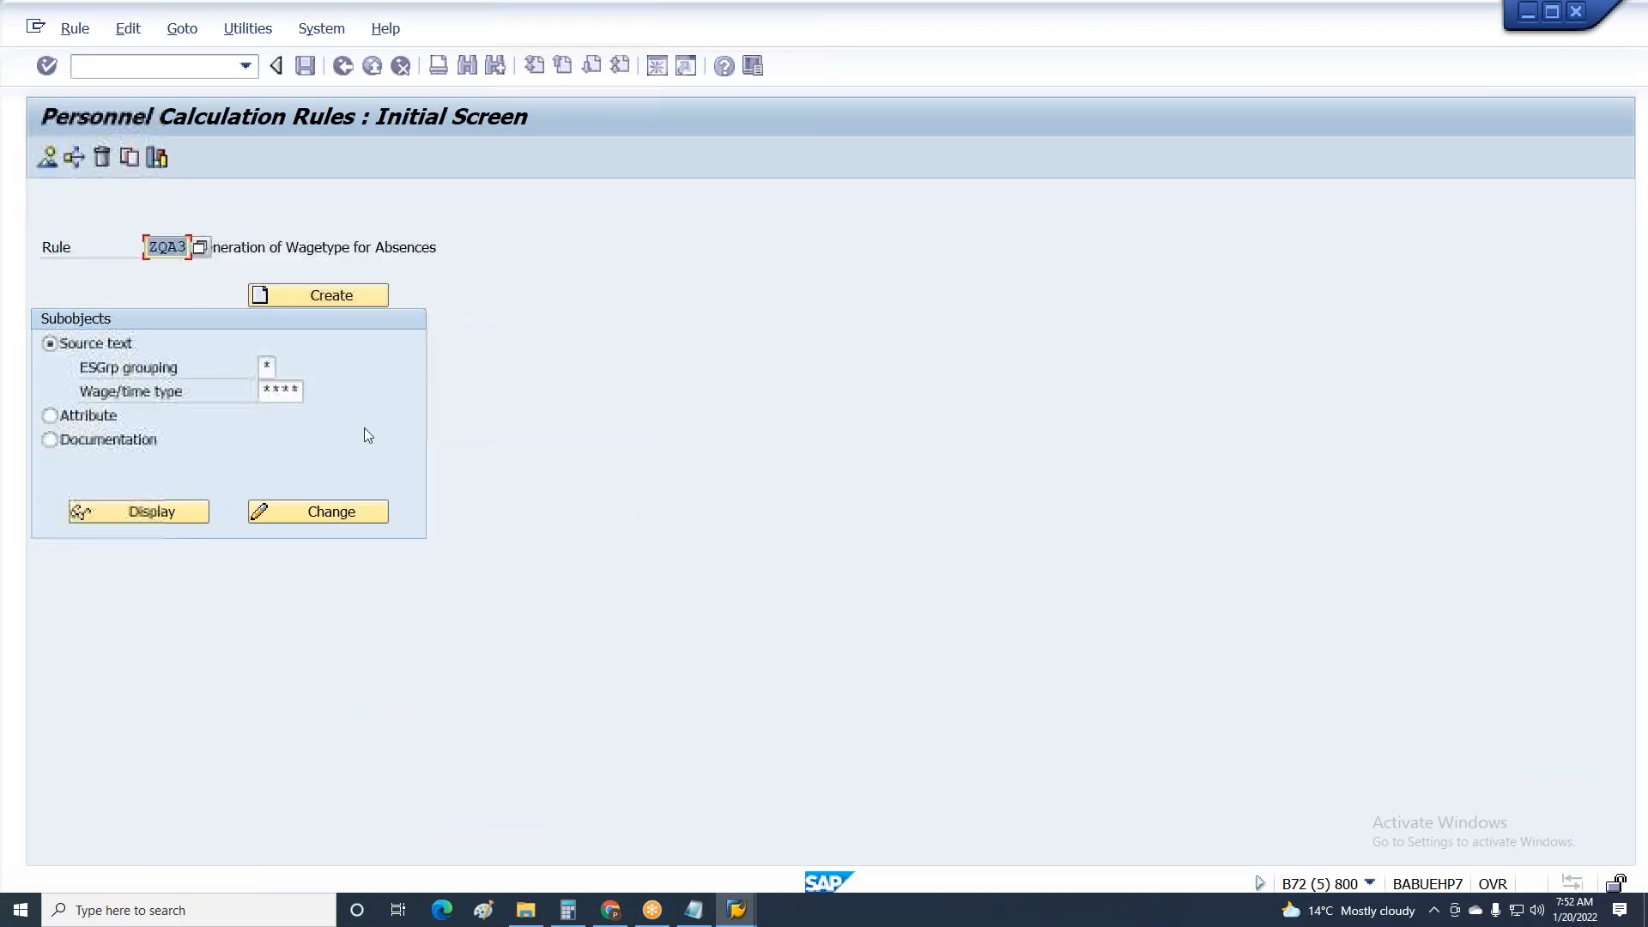
Replace the string GK with TK throughout the source text of rule ZQA3 and save the rule.
{"action": "left_click", "coordinate": [337, 512]}
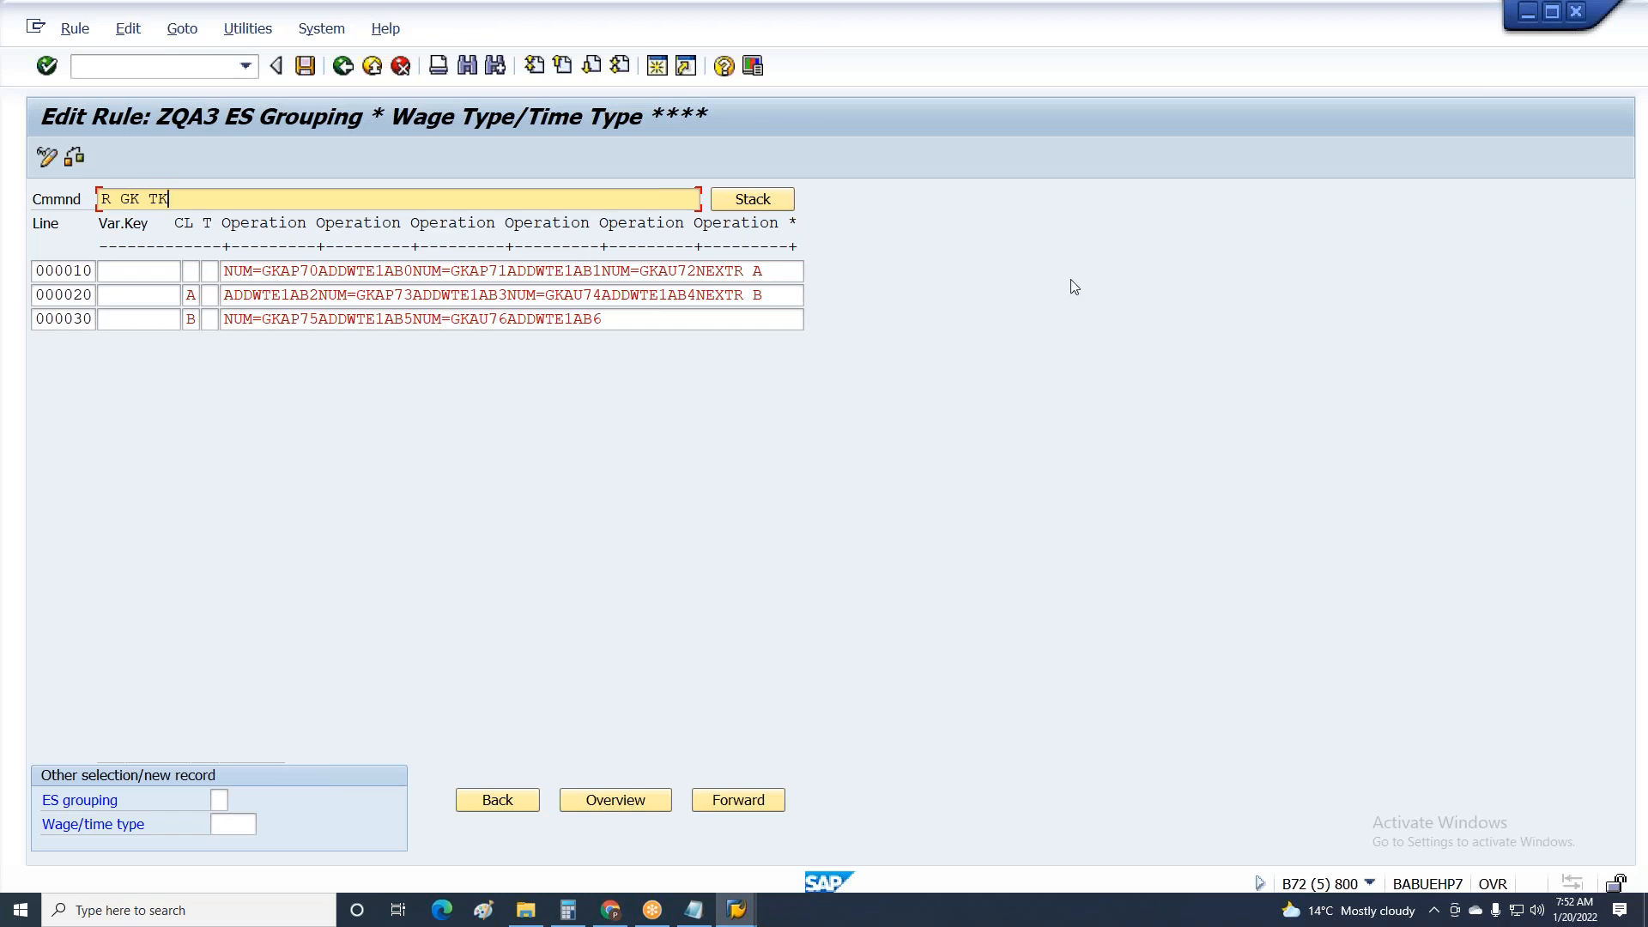
{"action": "key", "text": "Return"}
{"action": "key", "text": "ctrl+s"}
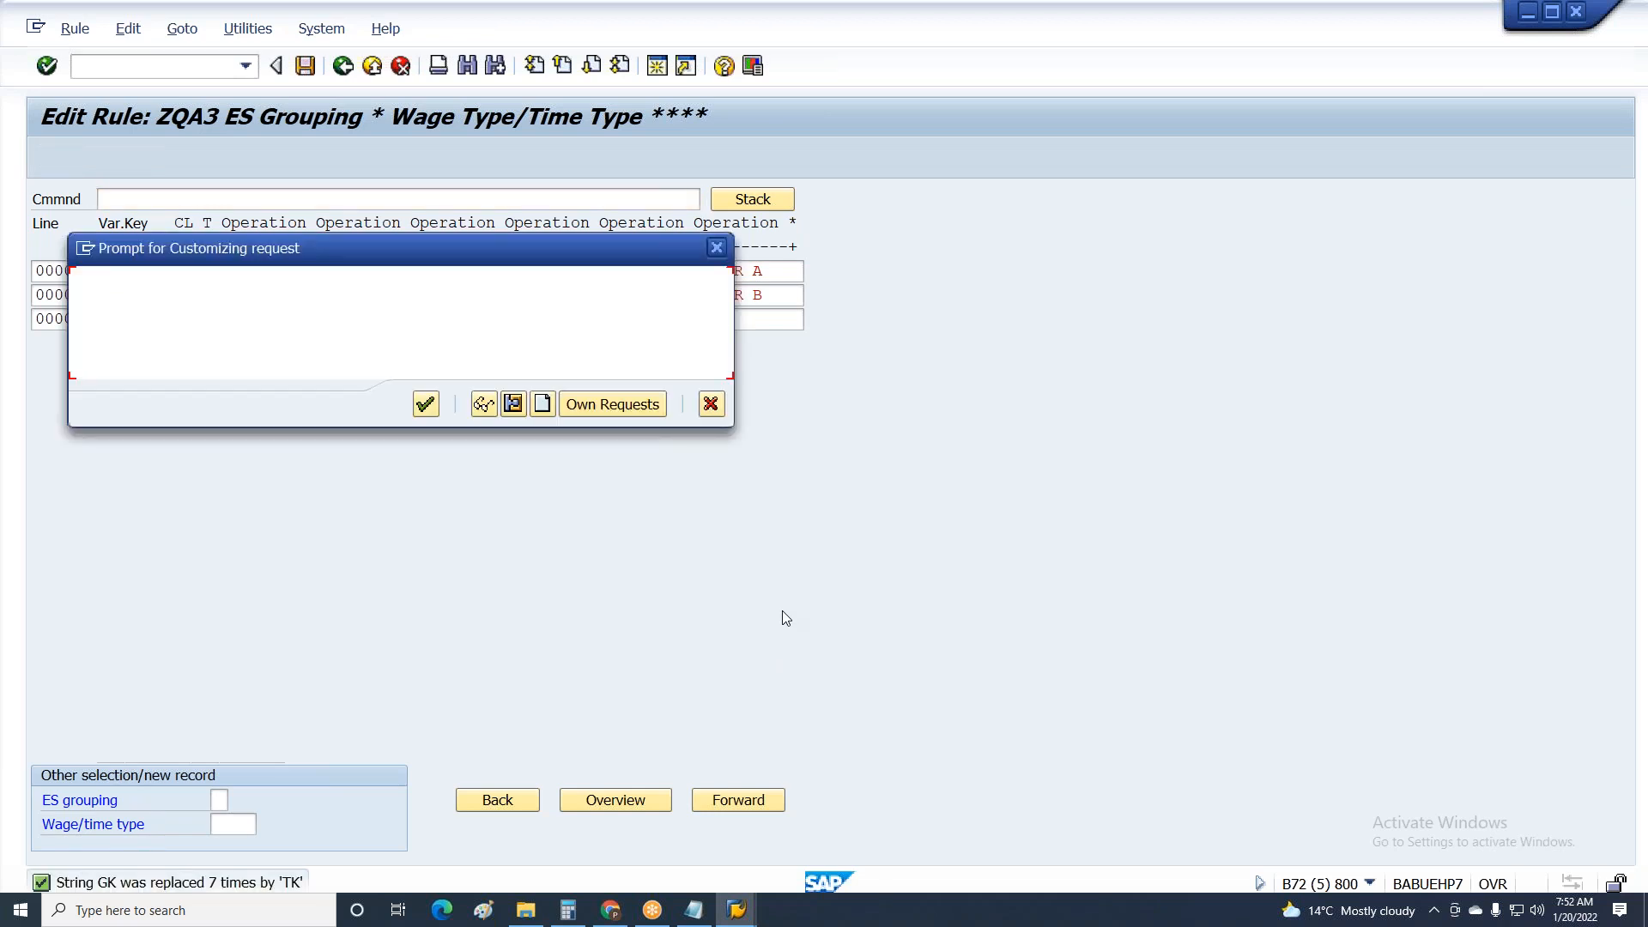
{"action": "key", "text": "Return"}
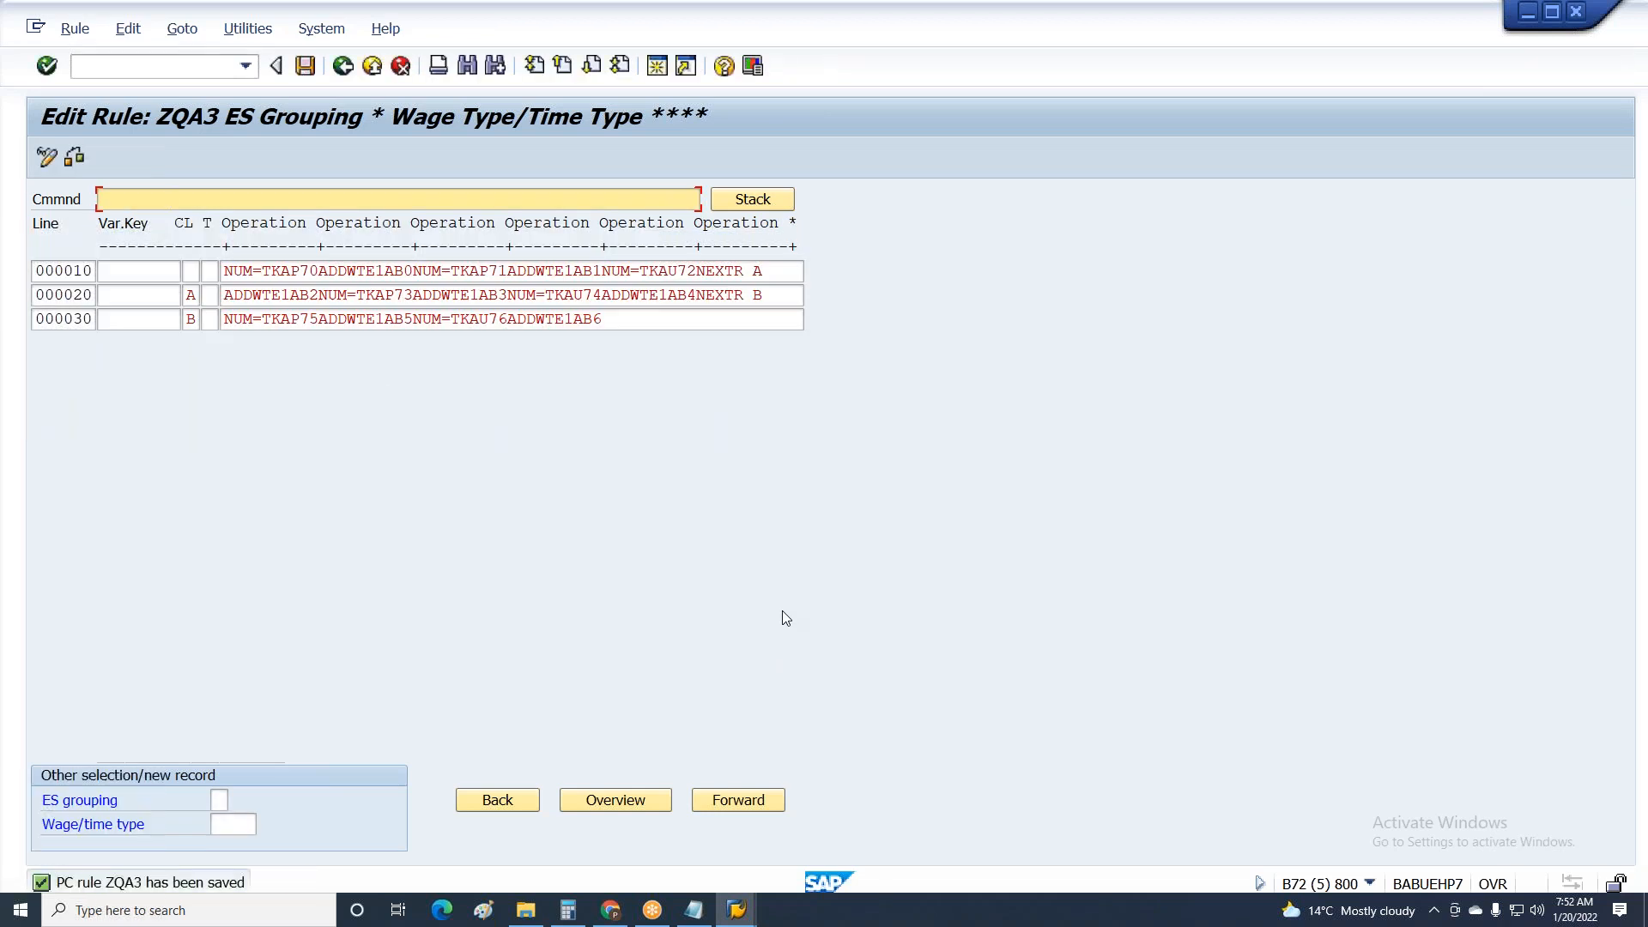
Reopen rule ZQA3 in the tree layout and review its NUM=TKAP and NUM=TKAU operations.
{"action": "key", "text": "F3"}
{"action": "left_click", "coordinate": [289, 508]}
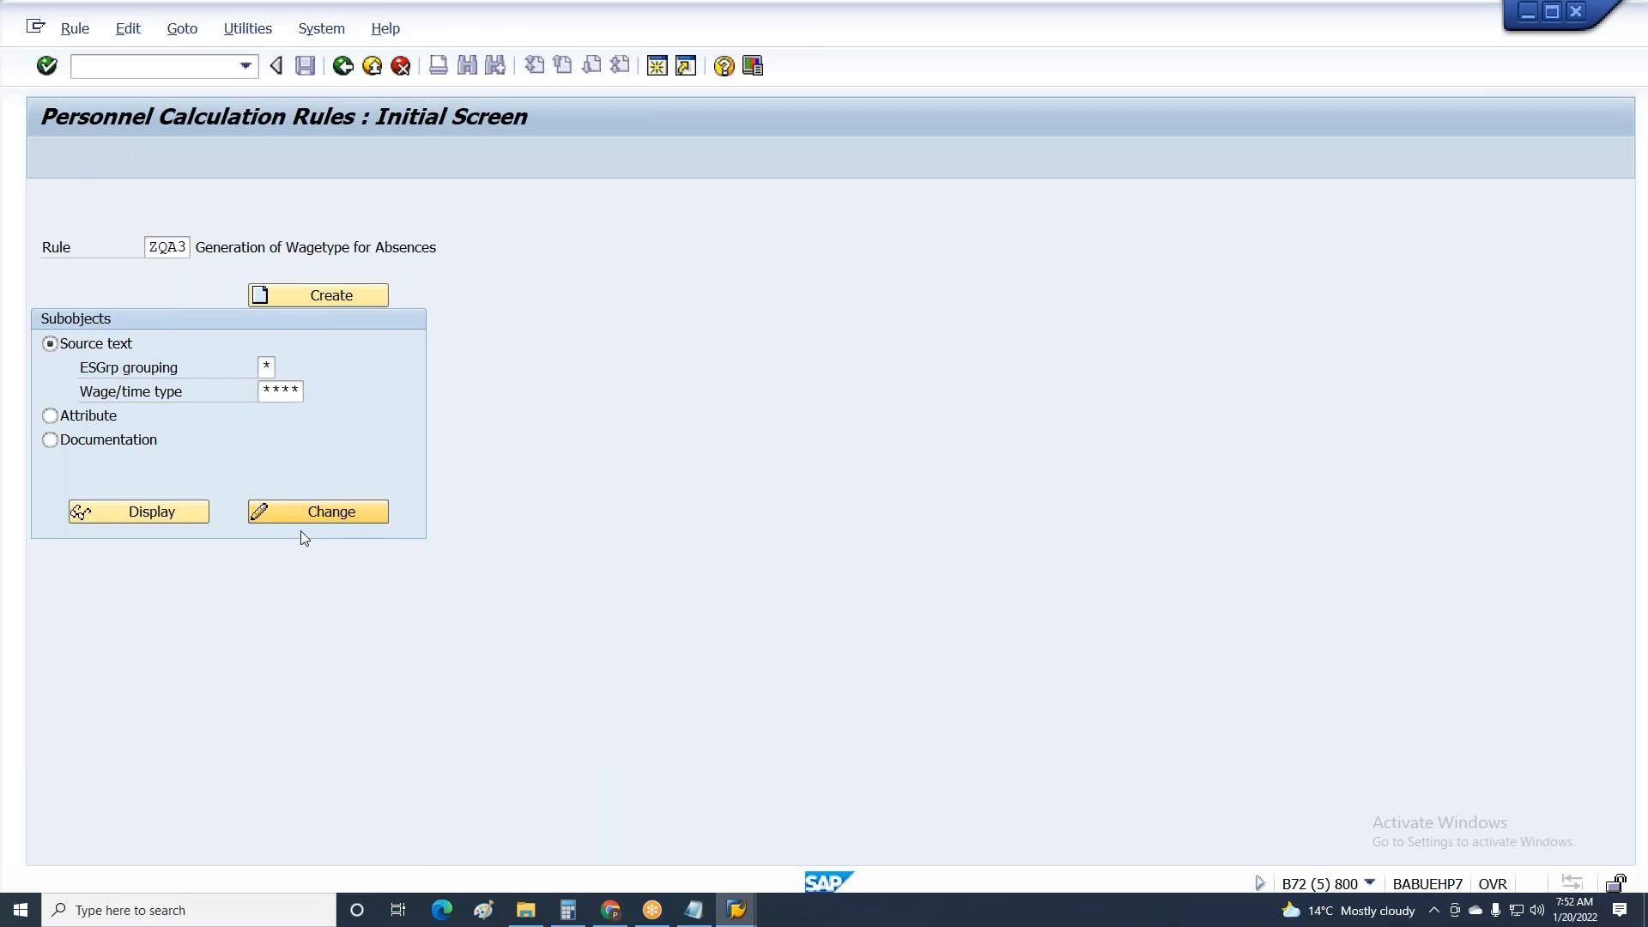
{"action": "key", "text": "F3"}
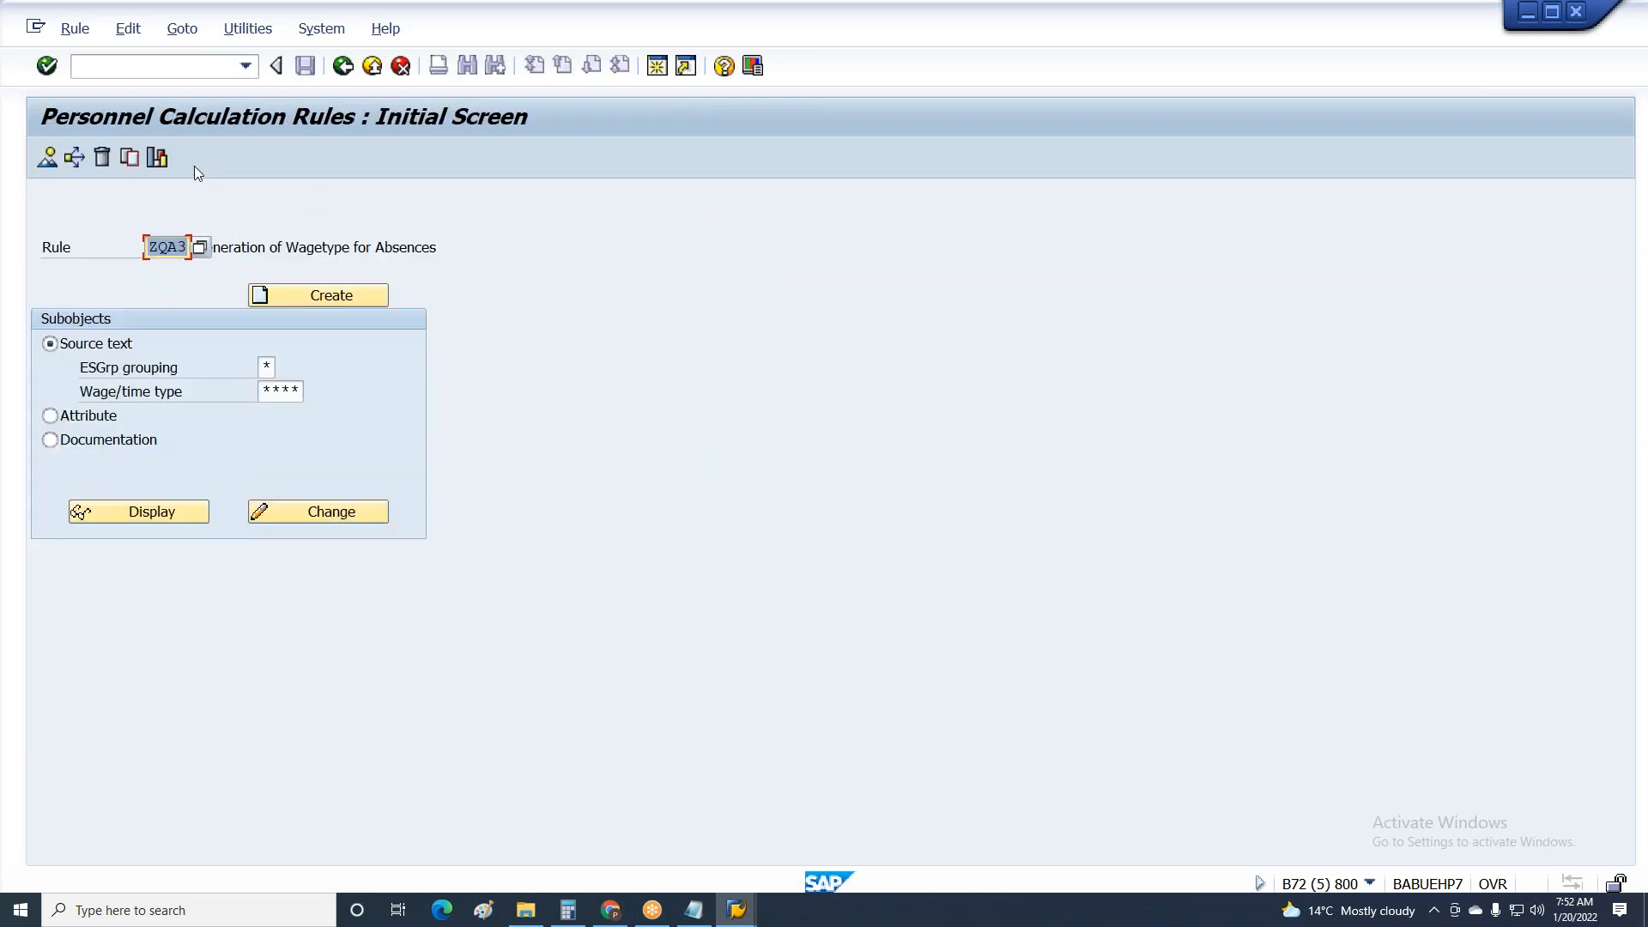
{"action": "left_click", "coordinate": [335, 515]}
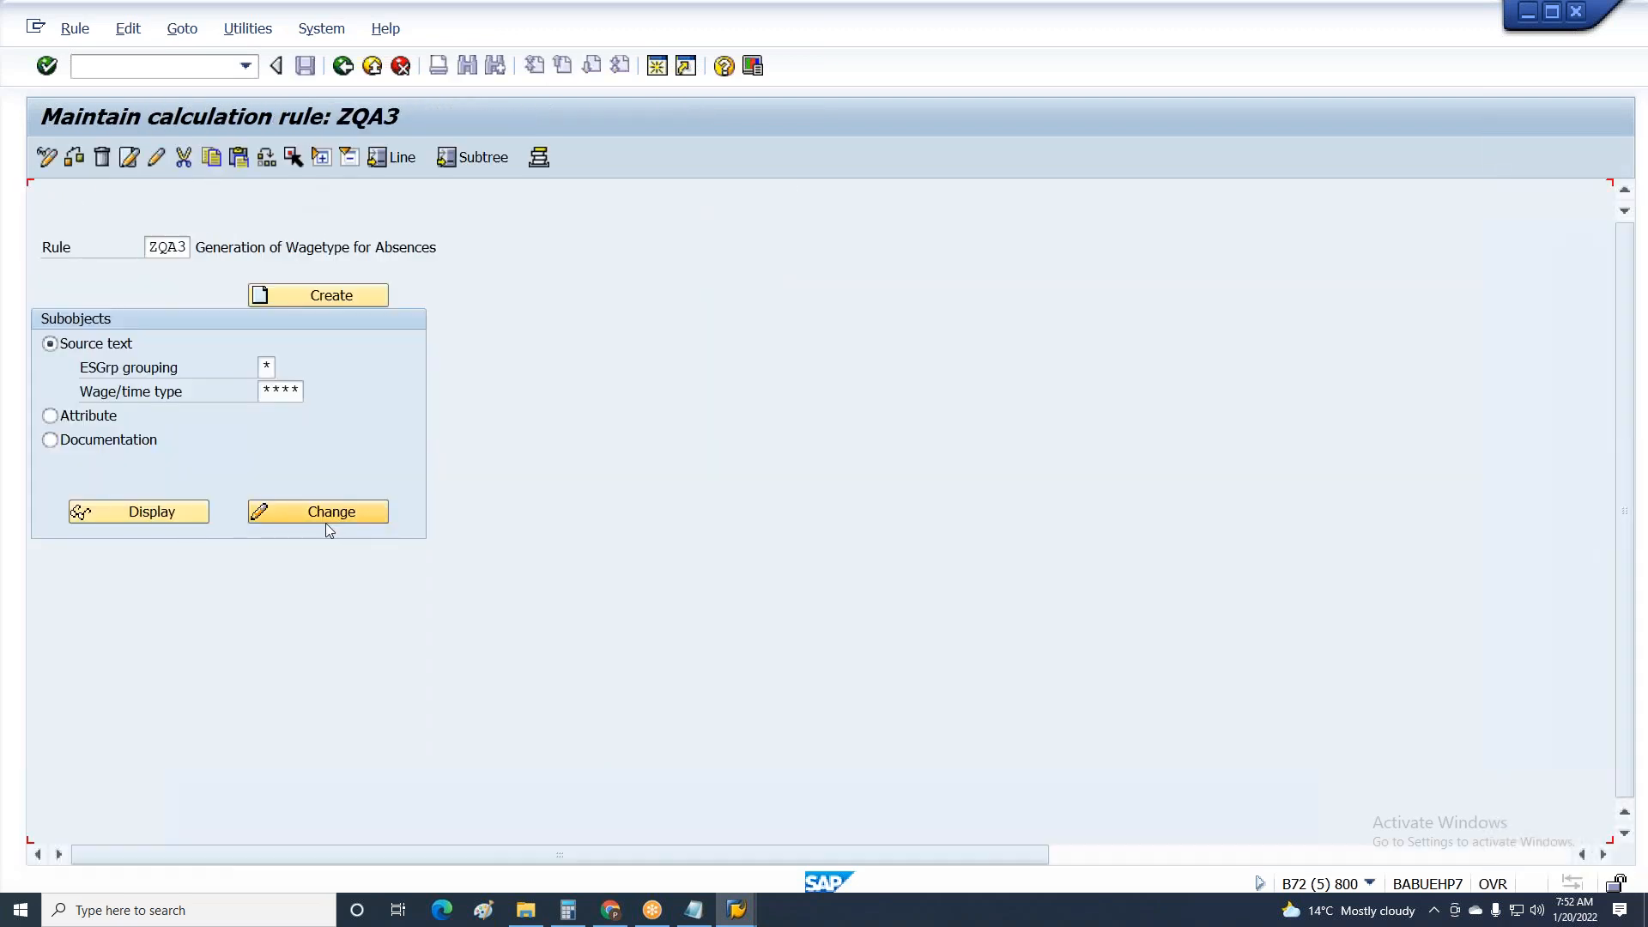
{"action": "left_click", "coordinate": [159, 310]}
{"action": "left_click", "coordinate": [153, 367]}
{"action": "left_click", "coordinate": [152, 408]}
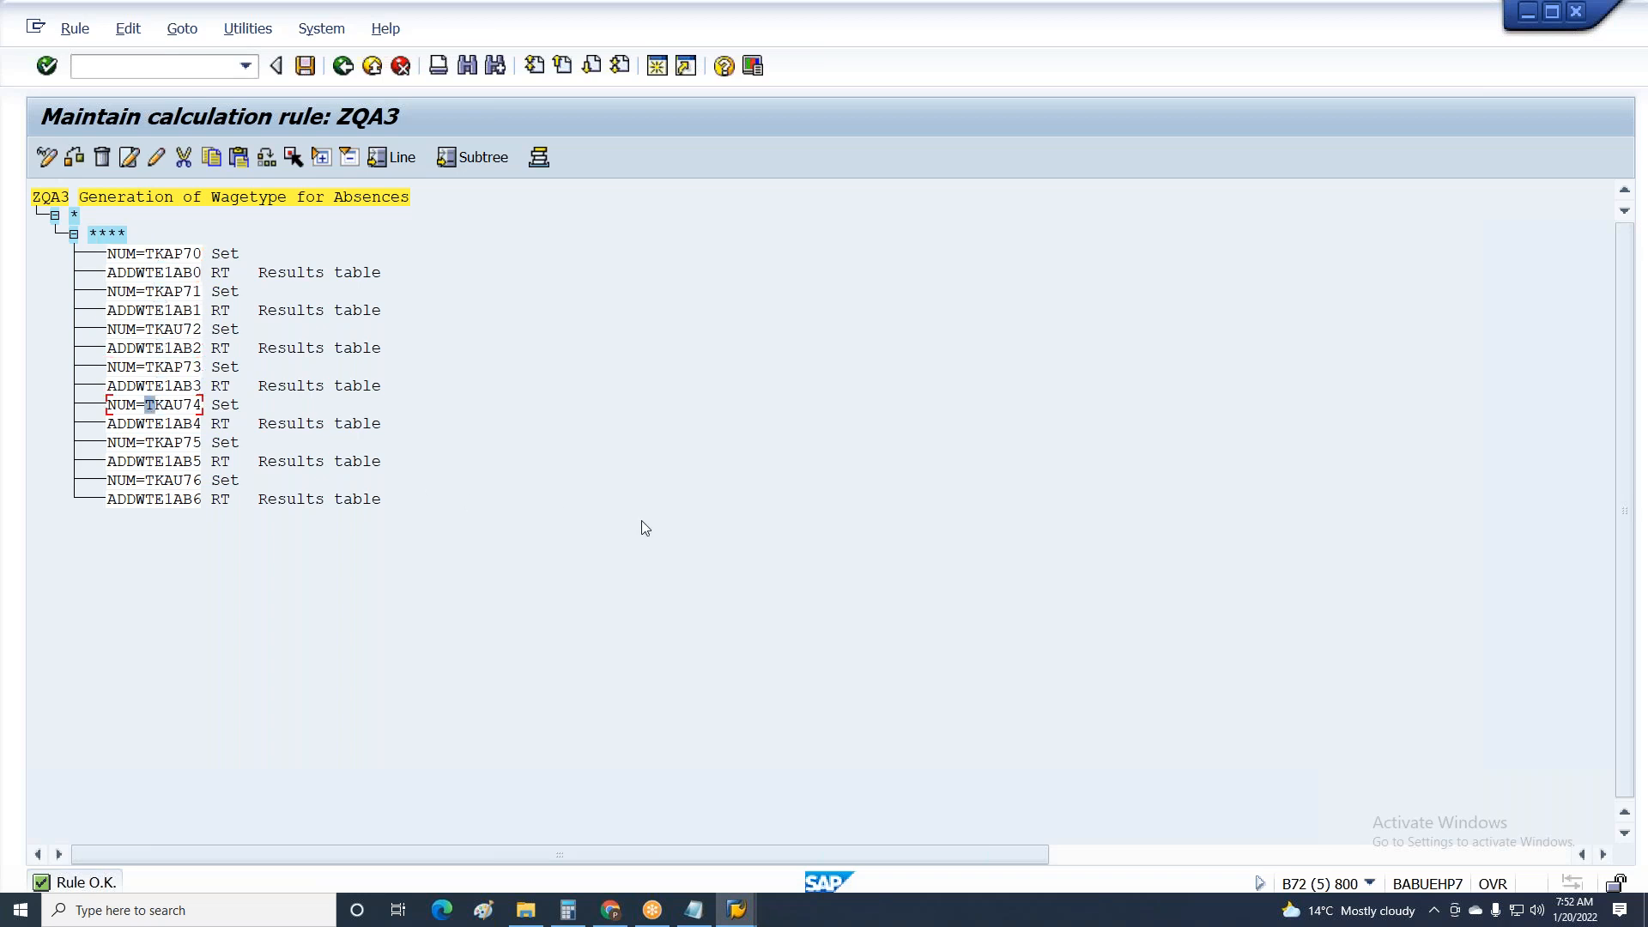
Change the rule of the active ACTIO line 000410 in schema Z3T0 to ZQA3 and save the schema.
{"action": "key", "text": "alt+Tab"}
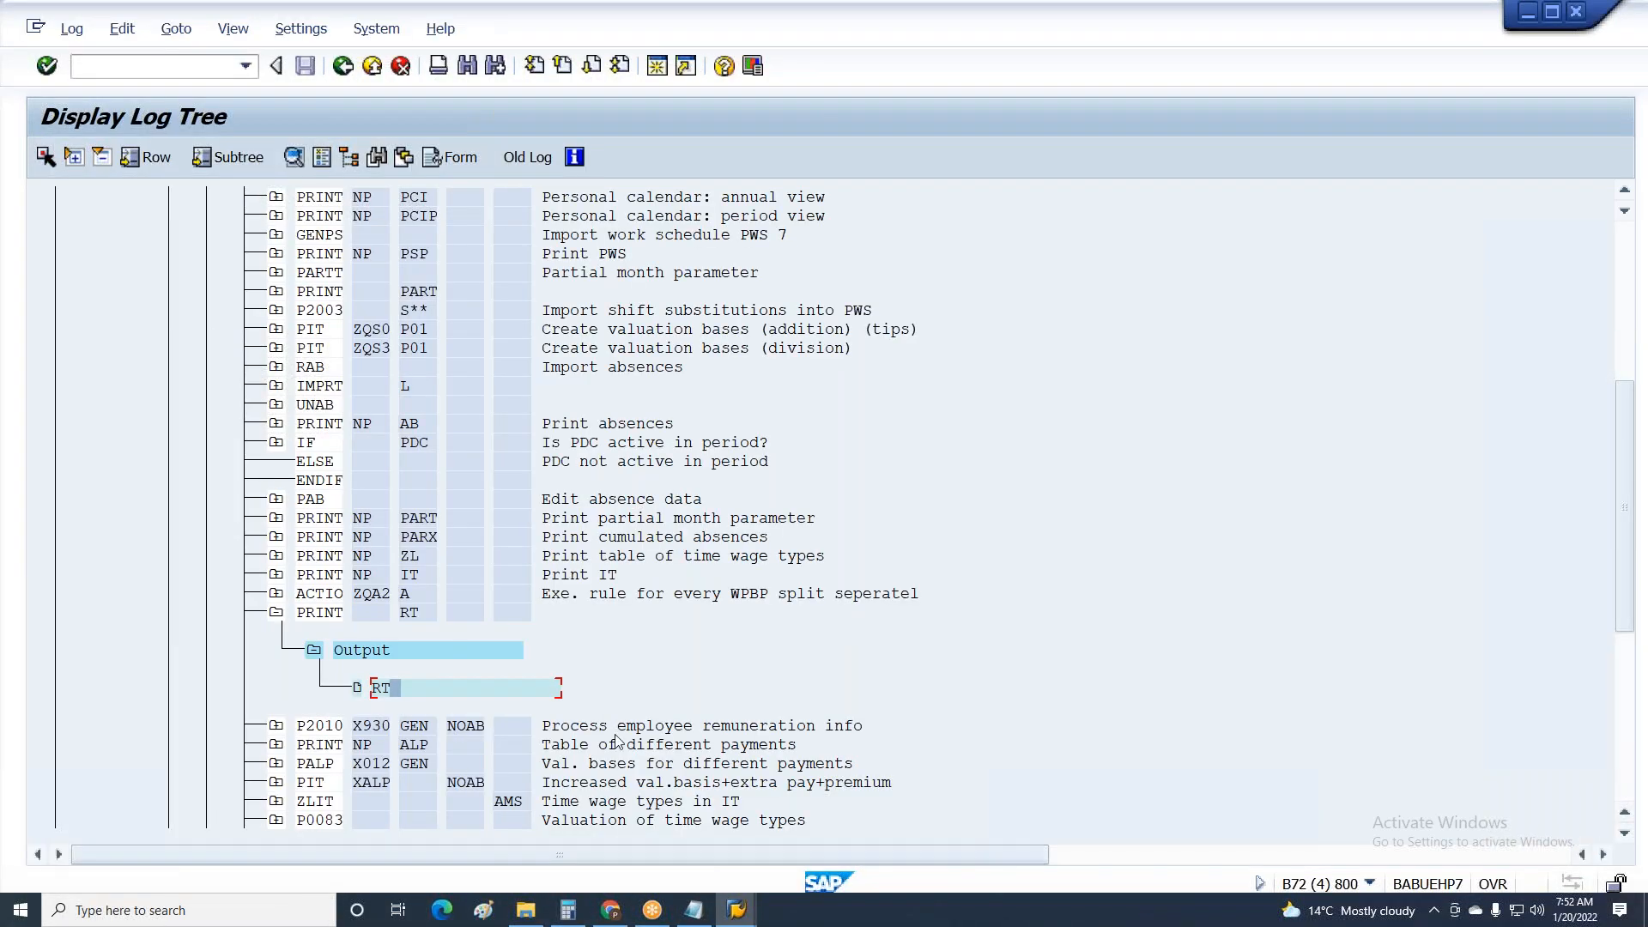
{"action": "mouse_move", "coordinate": [736, 908]}
{"action": "left_click", "coordinate": [192, 418]}
{"action": "key", "text": "Return"}
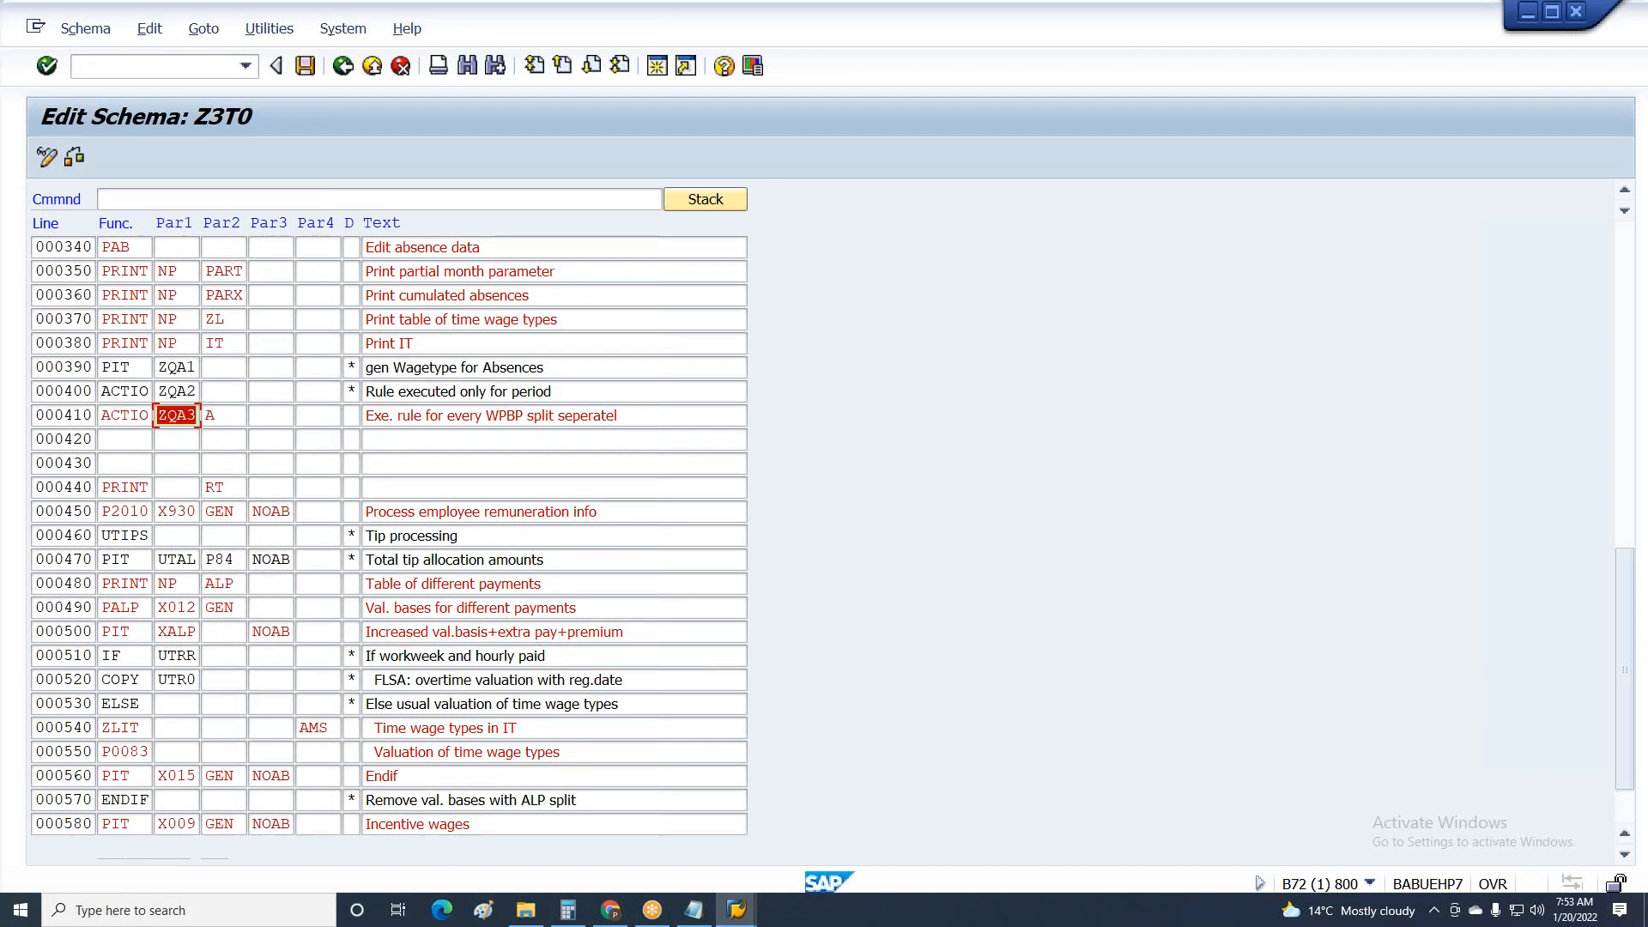
{"action": "key", "text": "ctrl+s"}
{"action": "key", "text": "Return"}
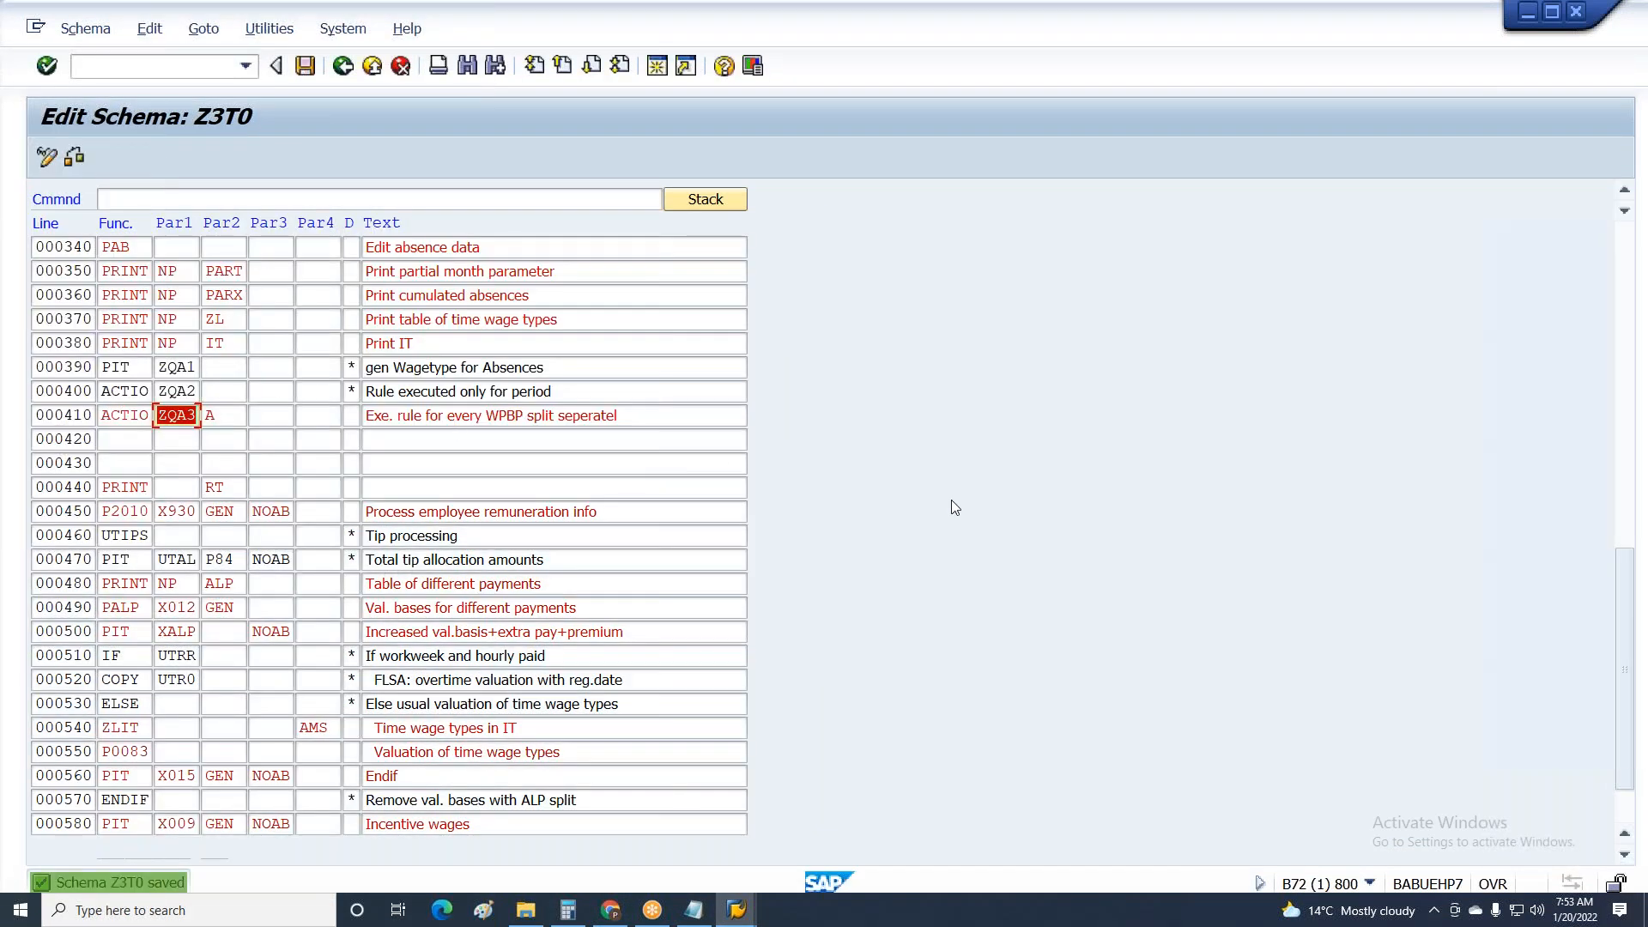
Leave the old payroll log and rerun the USA payroll driver with the same selection.
{"action": "key", "text": "F3"}
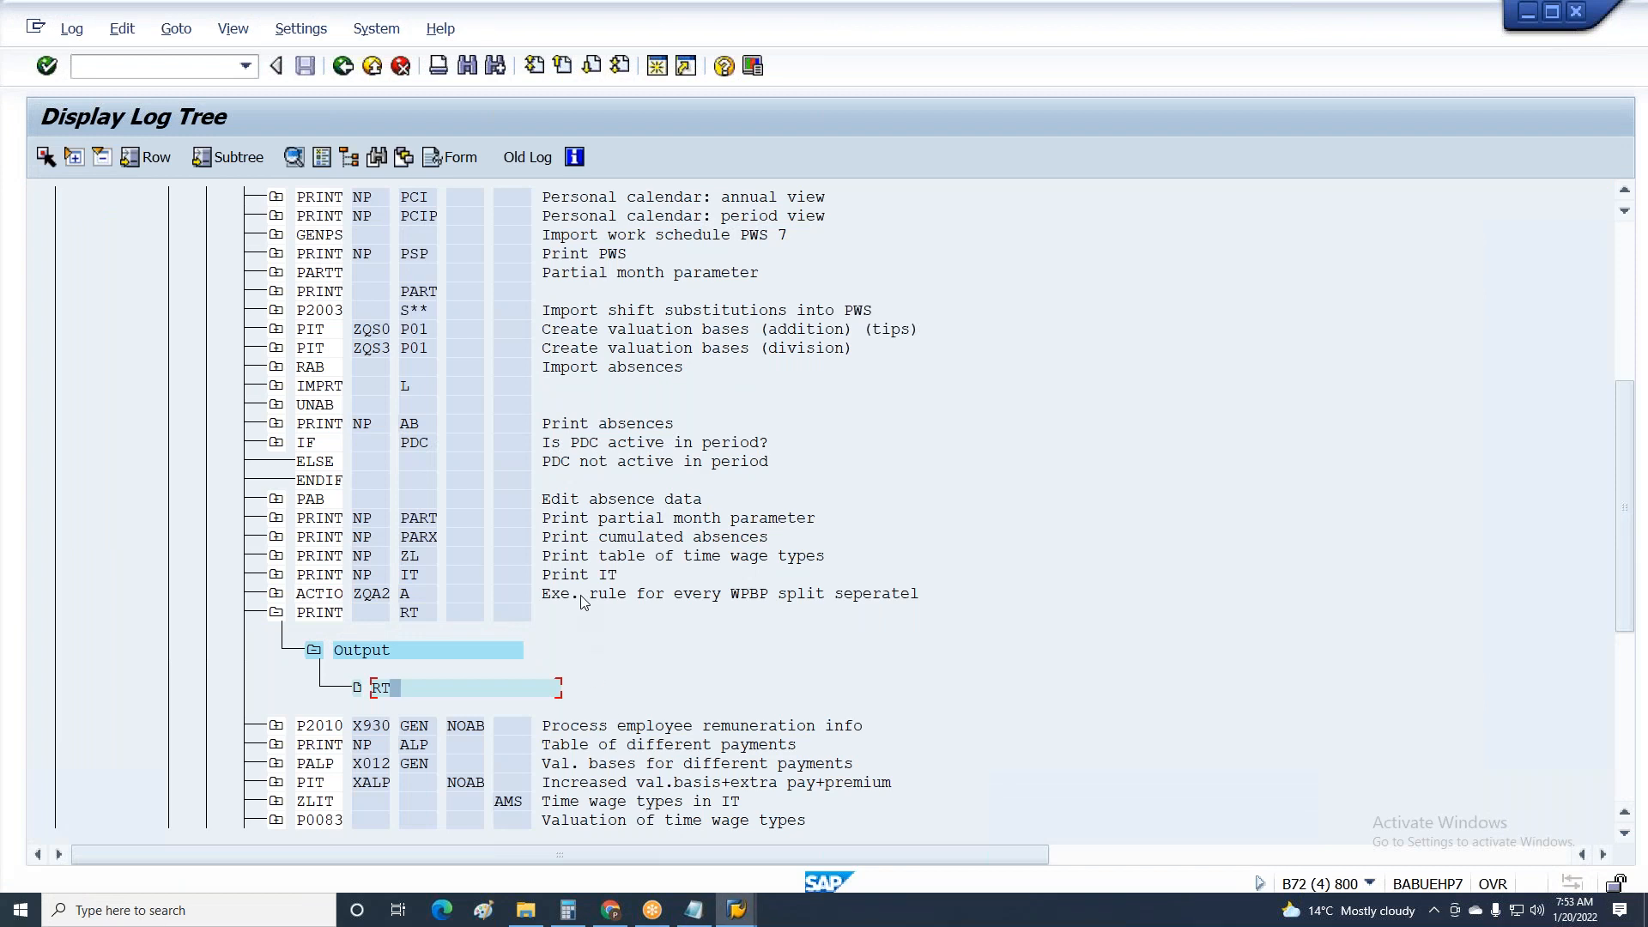
{"action": "key", "text": "F3"}
{"action": "left_click", "coordinate": [393, 430]}
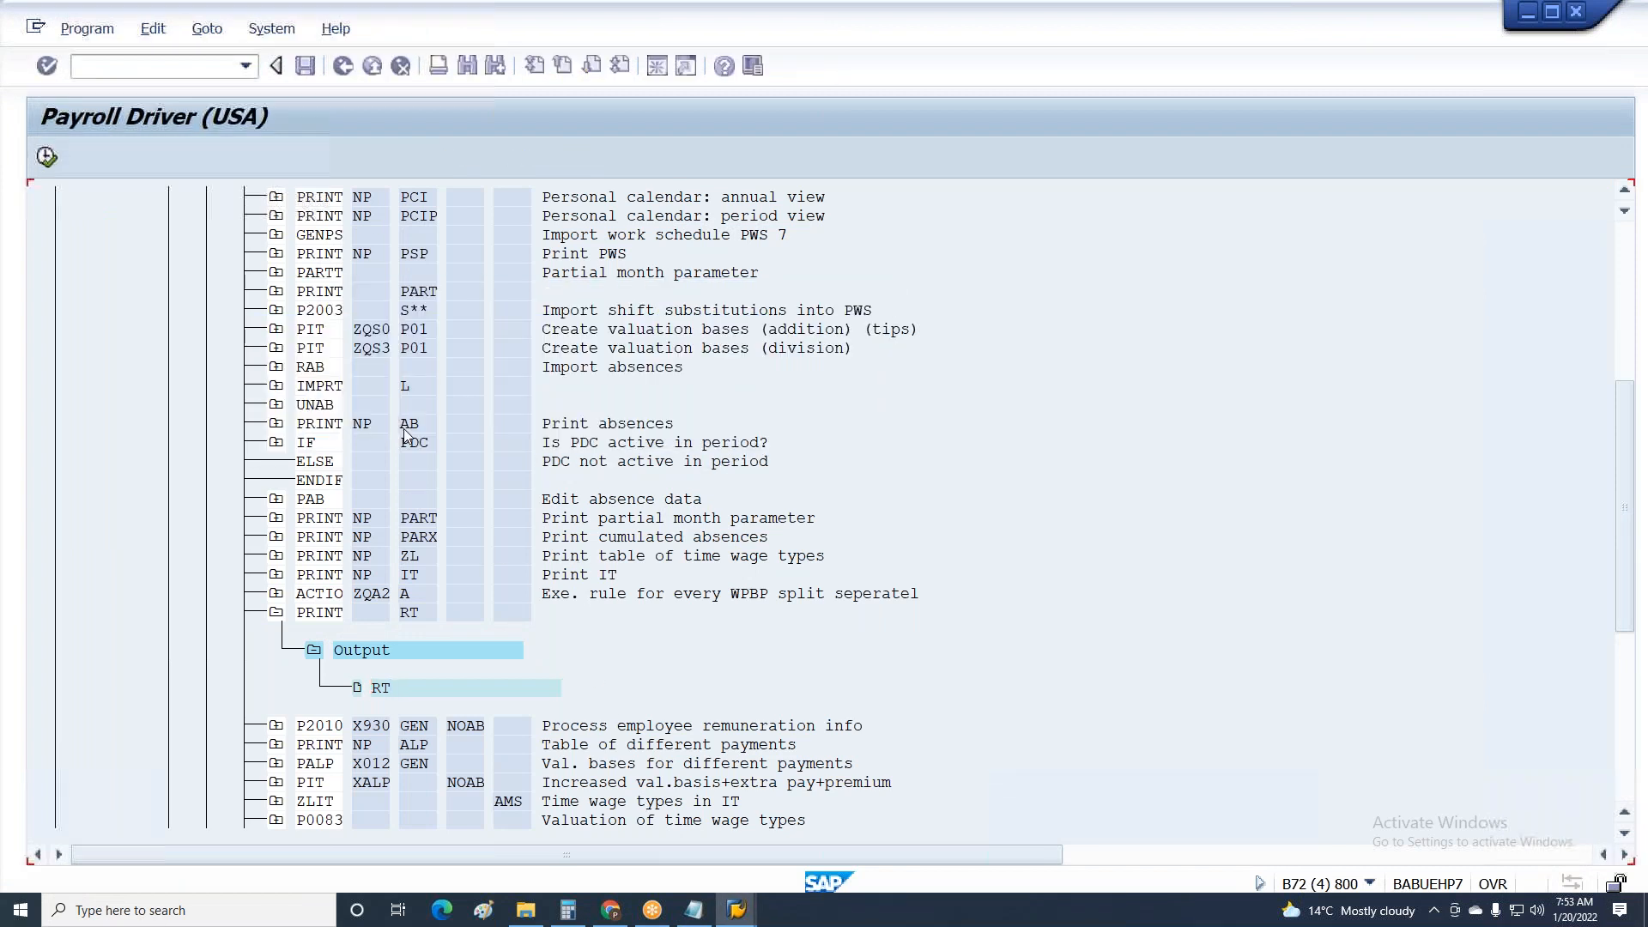
{"action": "key", "text": "F8"}
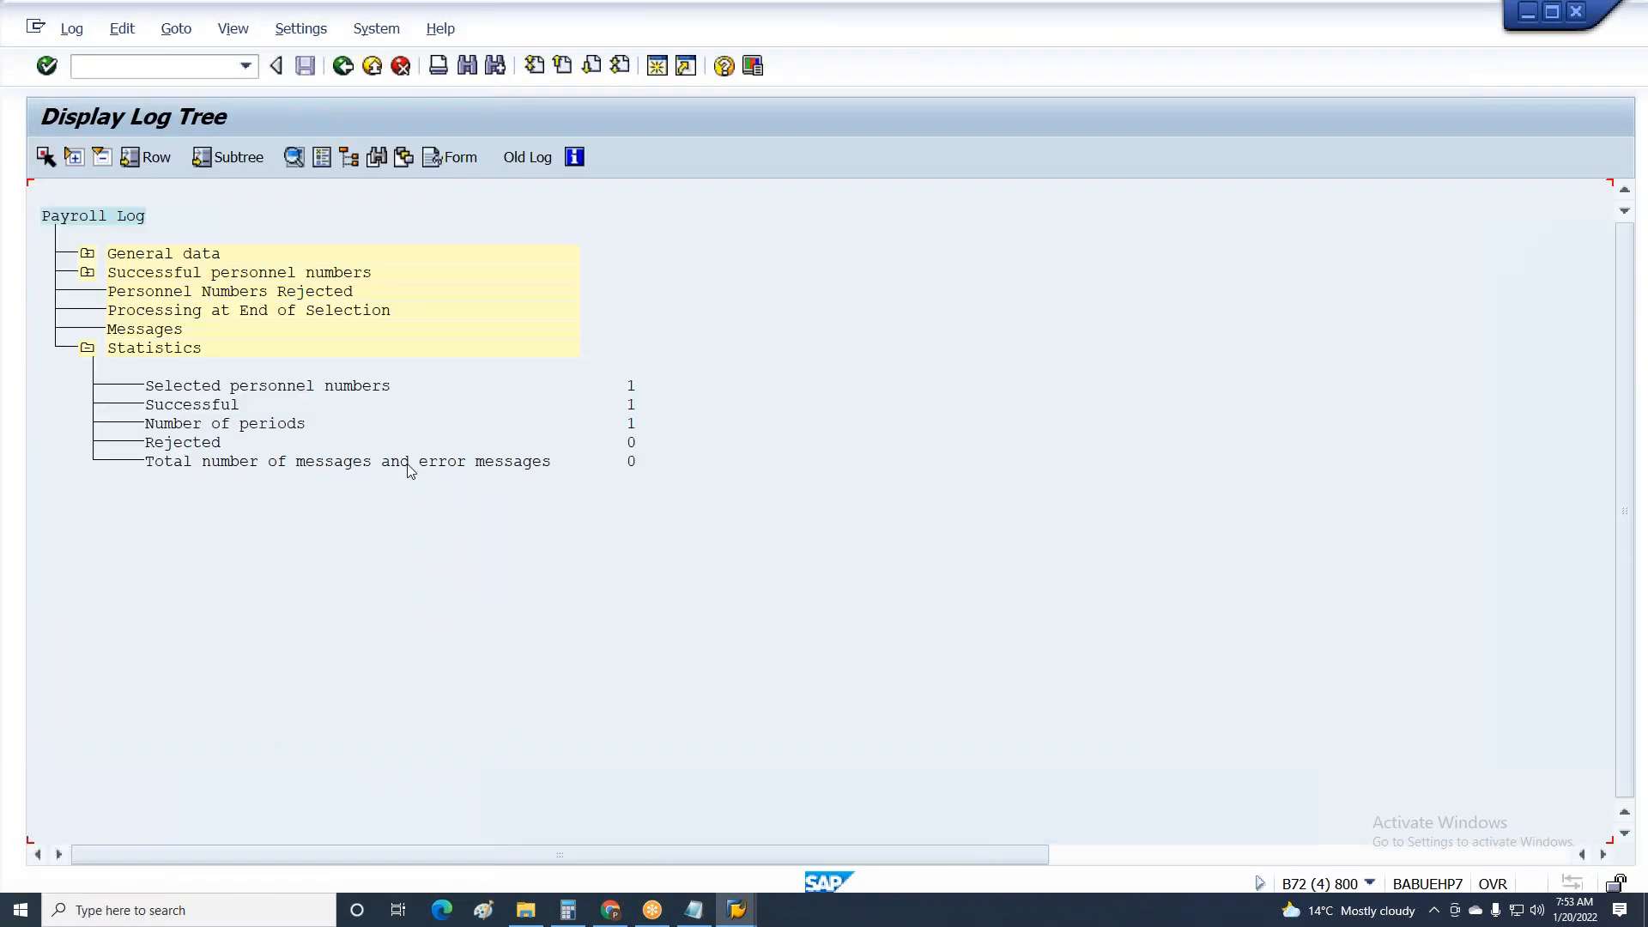
Expand the new log for period 01/2021 to the functions under General processing of time data USA.
{"action": "left_click", "coordinate": [88, 272]}
{"action": "left_click", "coordinate": [124, 310]}
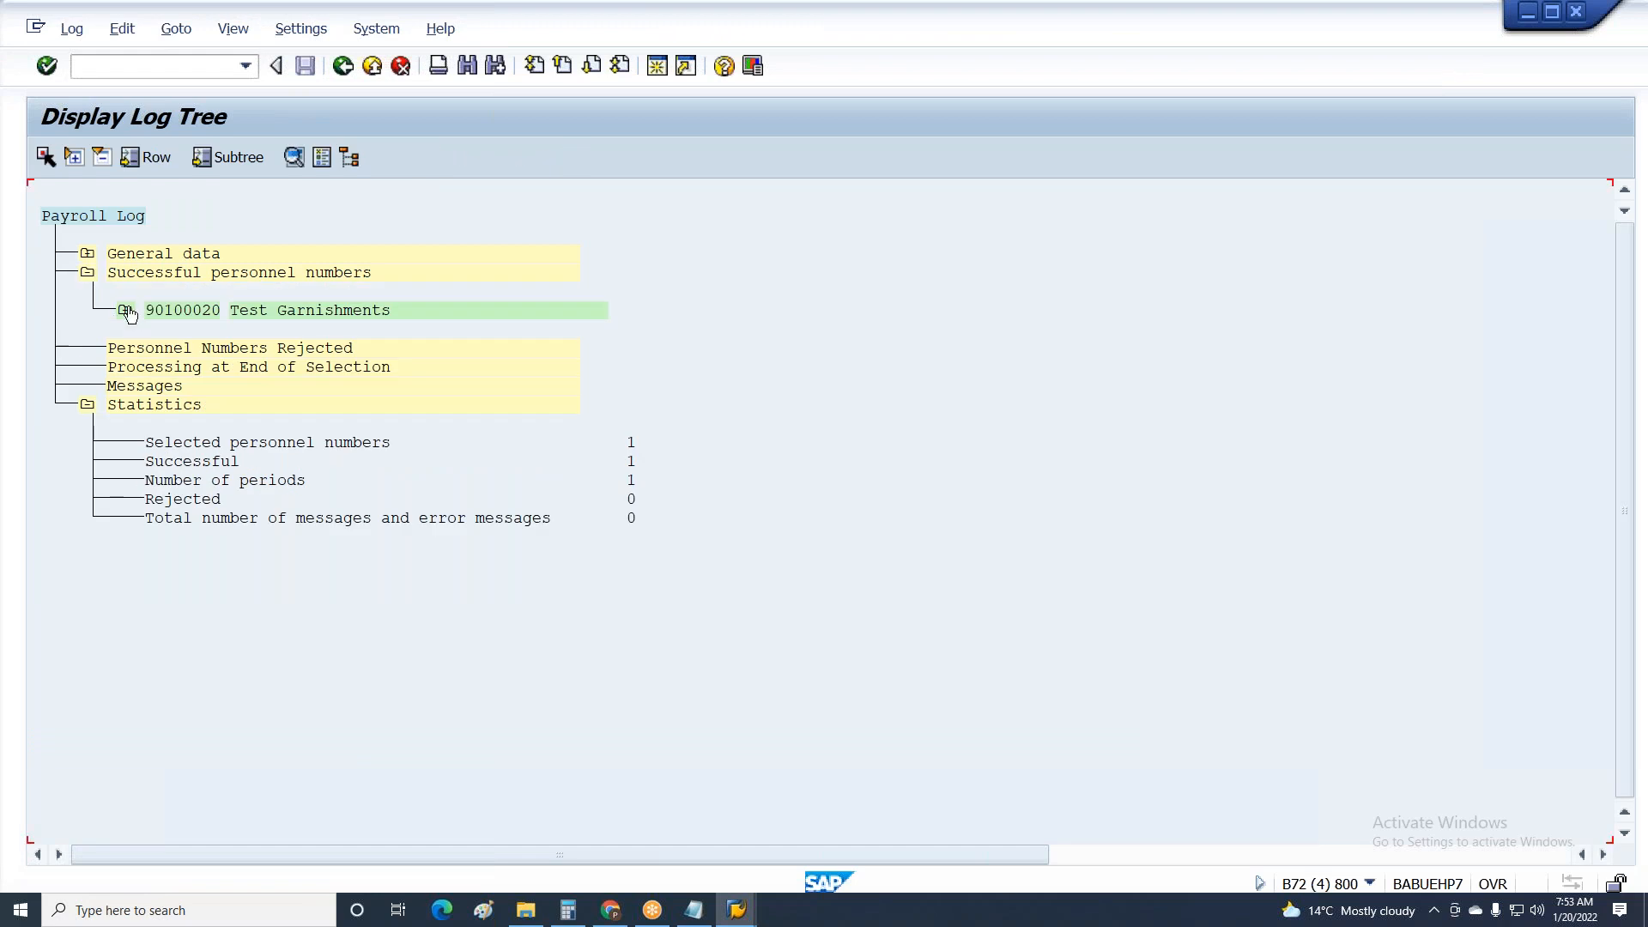
{"action": "left_click", "coordinate": [163, 348]}
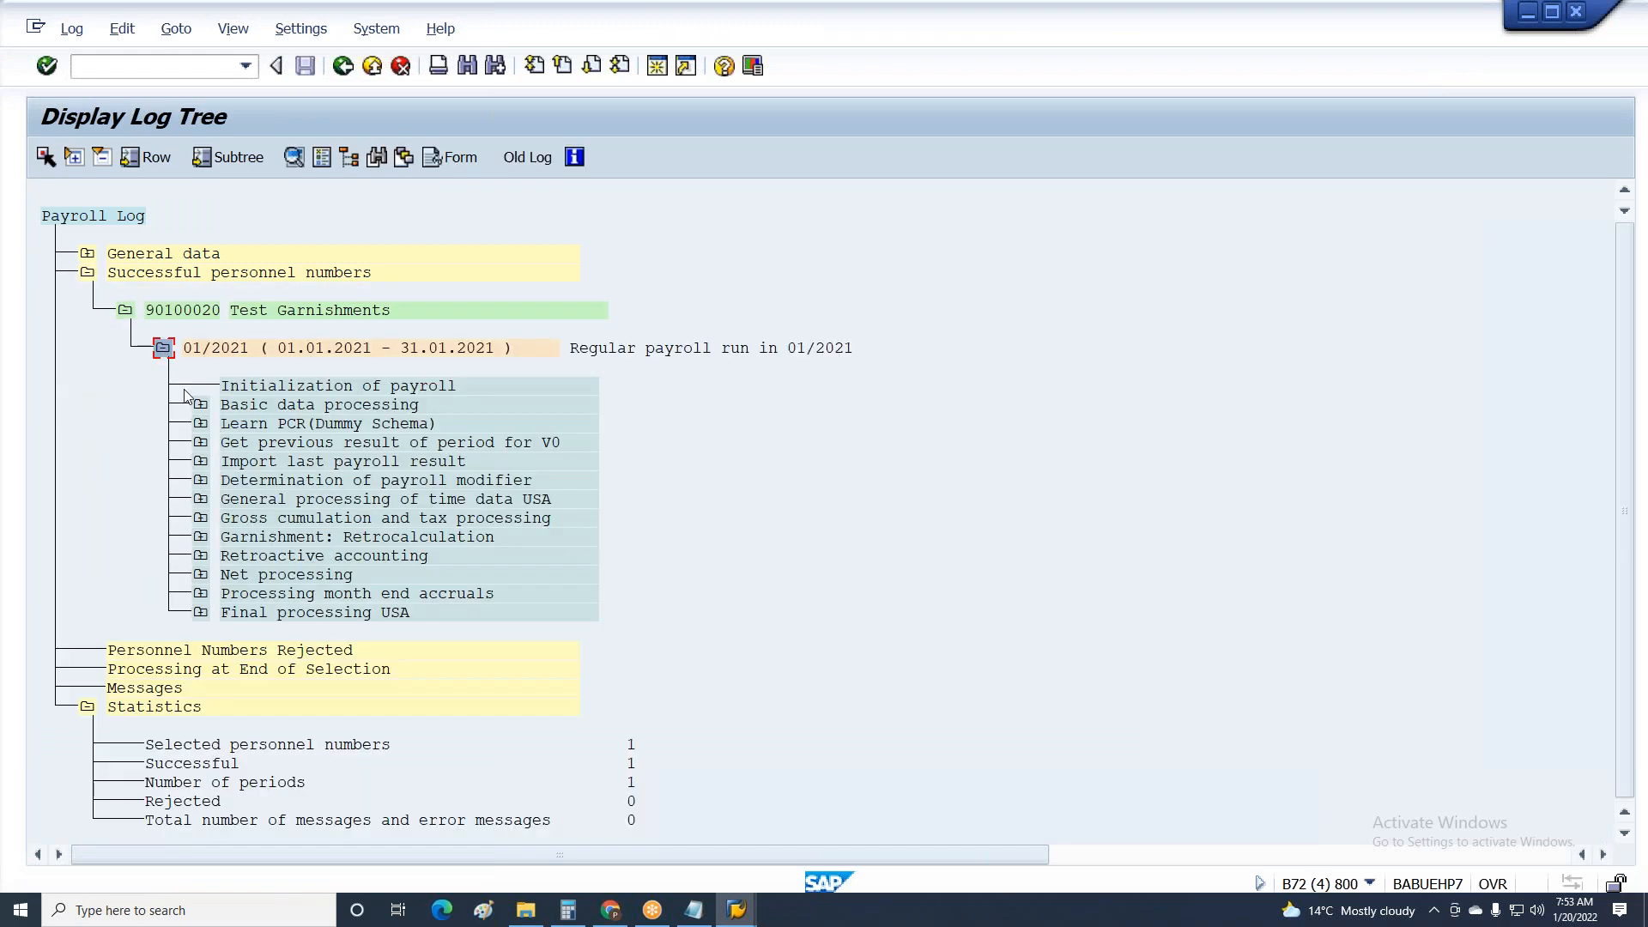
{"action": "left_click", "coordinate": [200, 498]}
{"action": "left_click", "coordinate": [239, 555]}
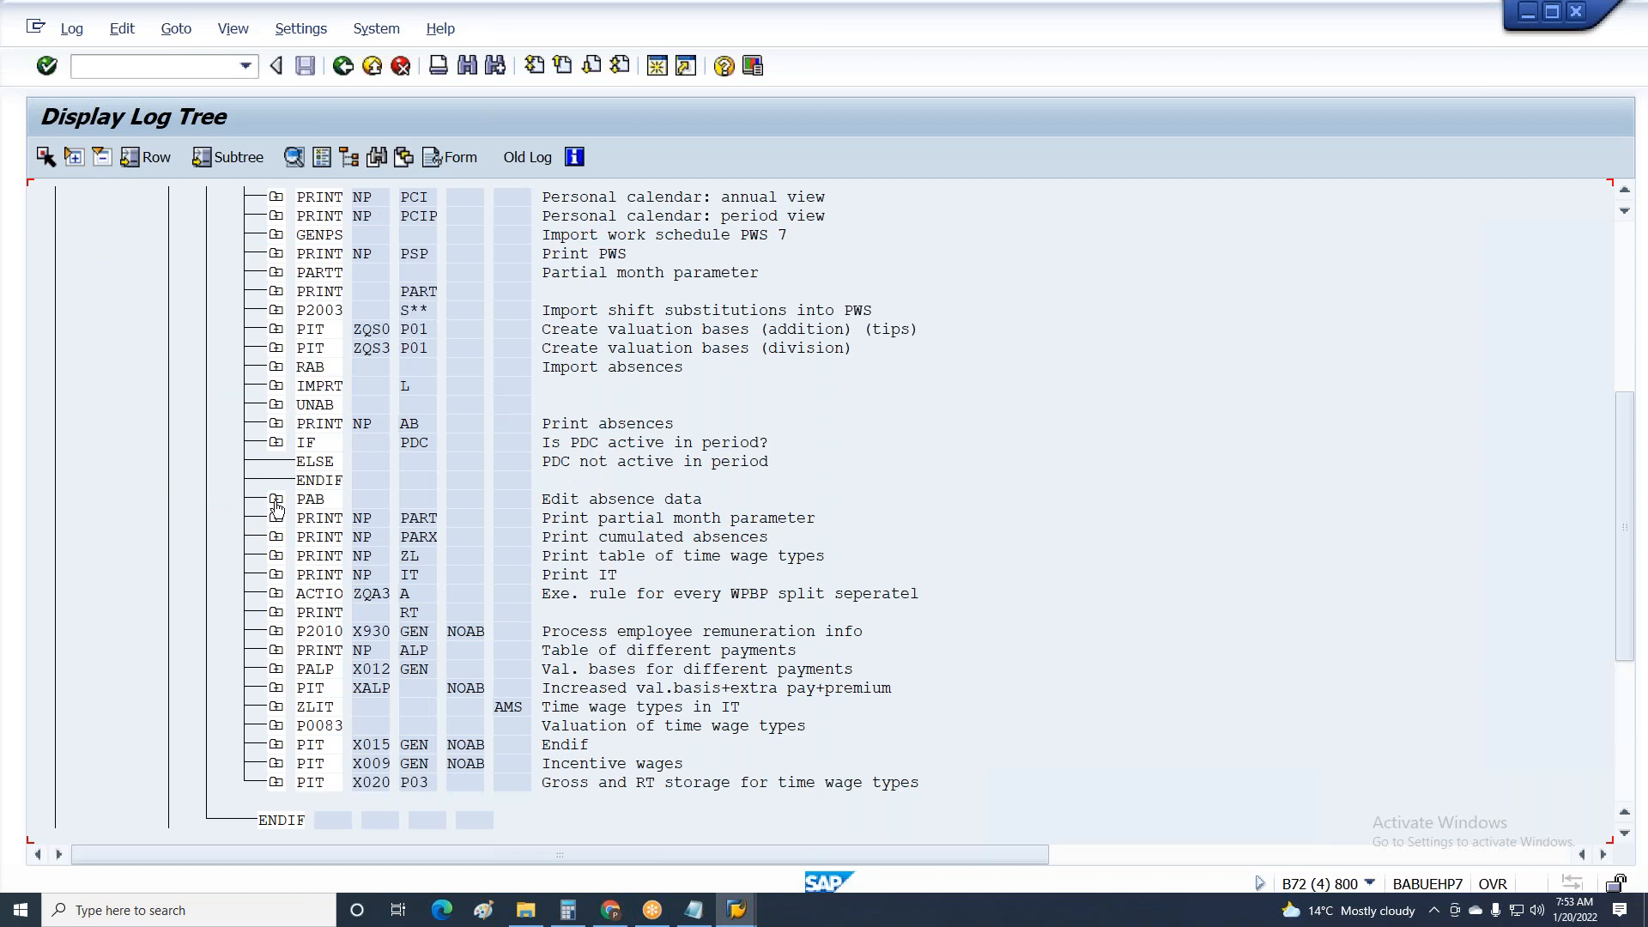
Expand the processing of ACTIO ZQA3 A and review the operations in both Generation of Wagetype for Absences entries.
{"action": "left_click", "coordinate": [276, 593]}
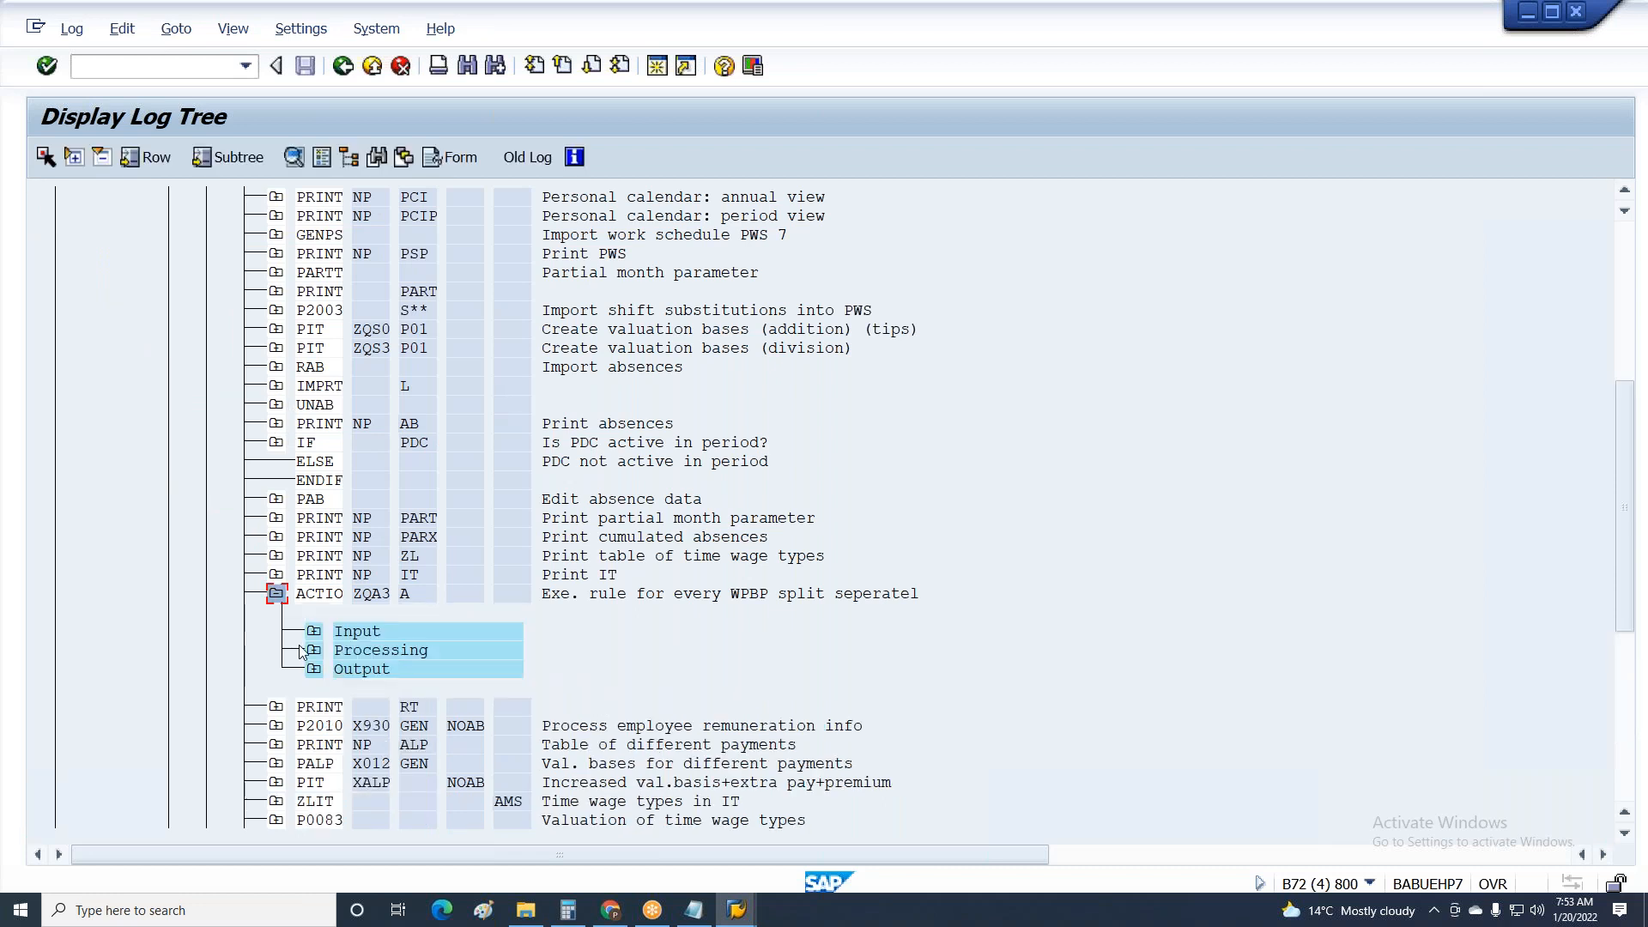
{"action": "left_click", "coordinate": [313, 652]}
{"action": "double_click", "coordinate": [445, 688]}
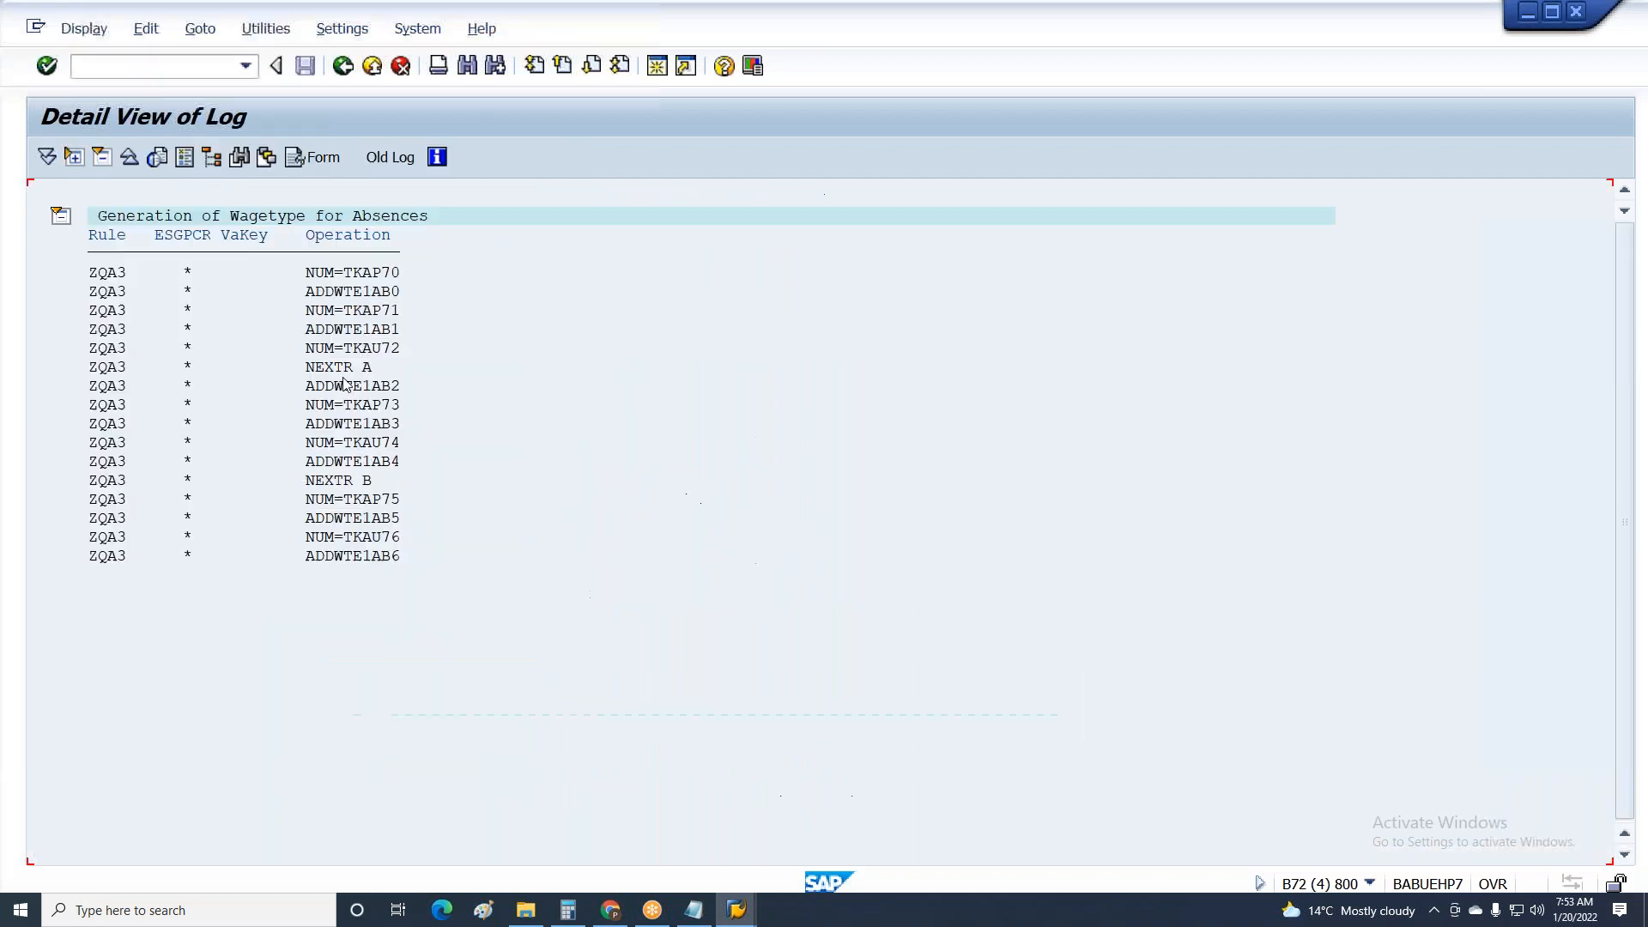
{"action": "key", "text": "F3"}
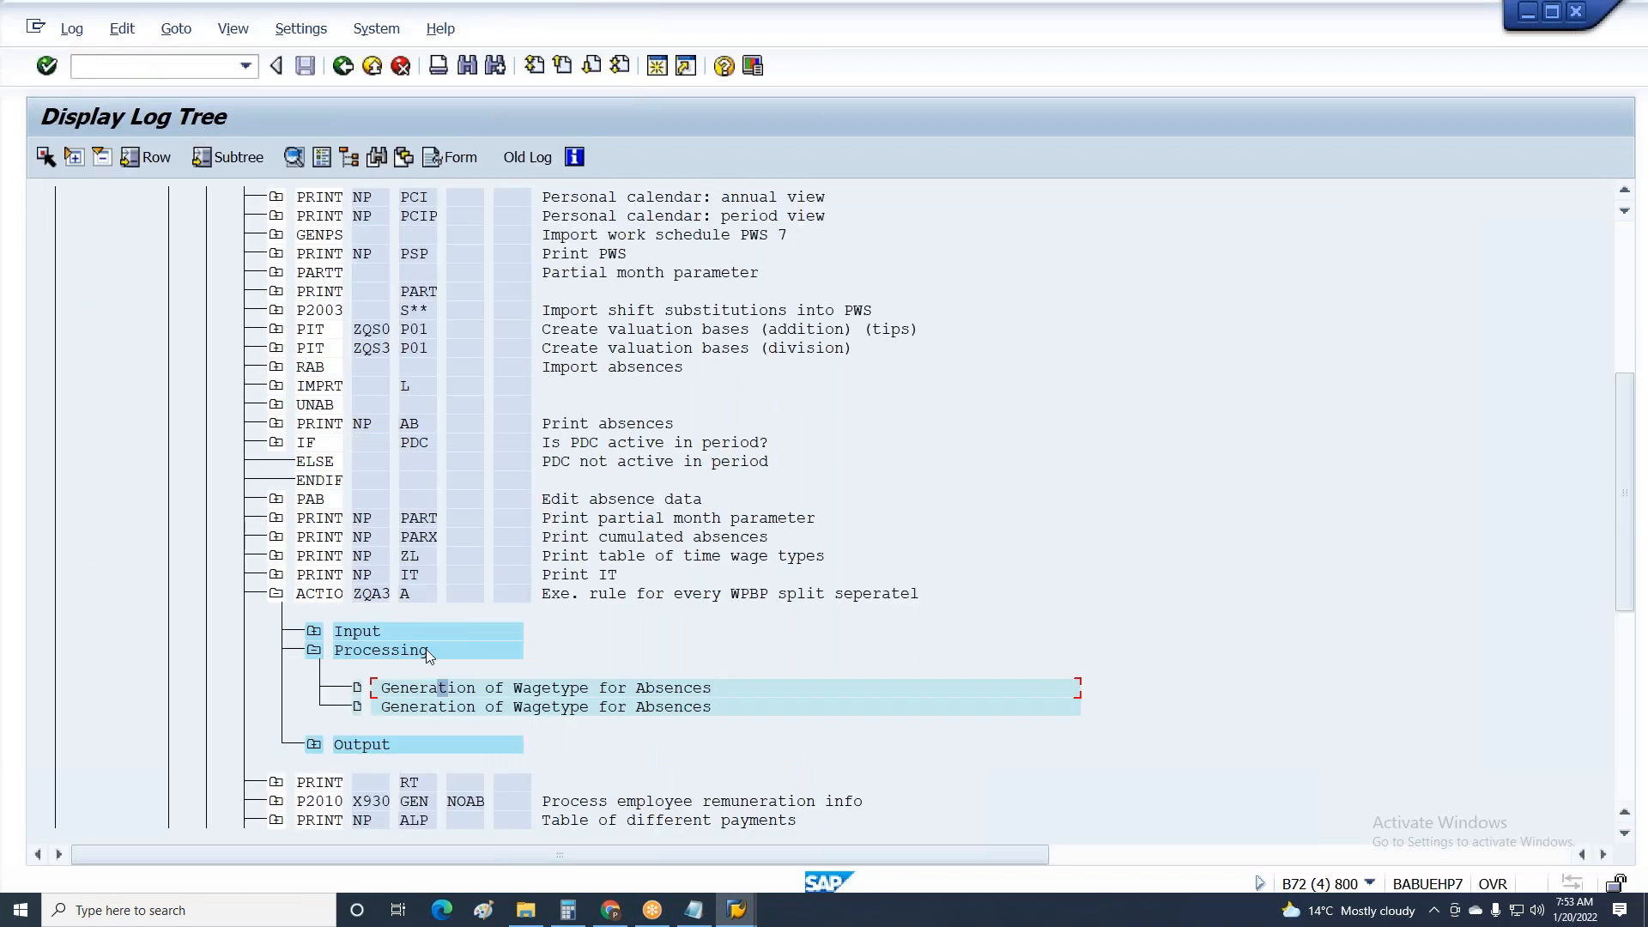
{"action": "double_click", "coordinate": [430, 704]}
{"action": "key", "text": "F3"}
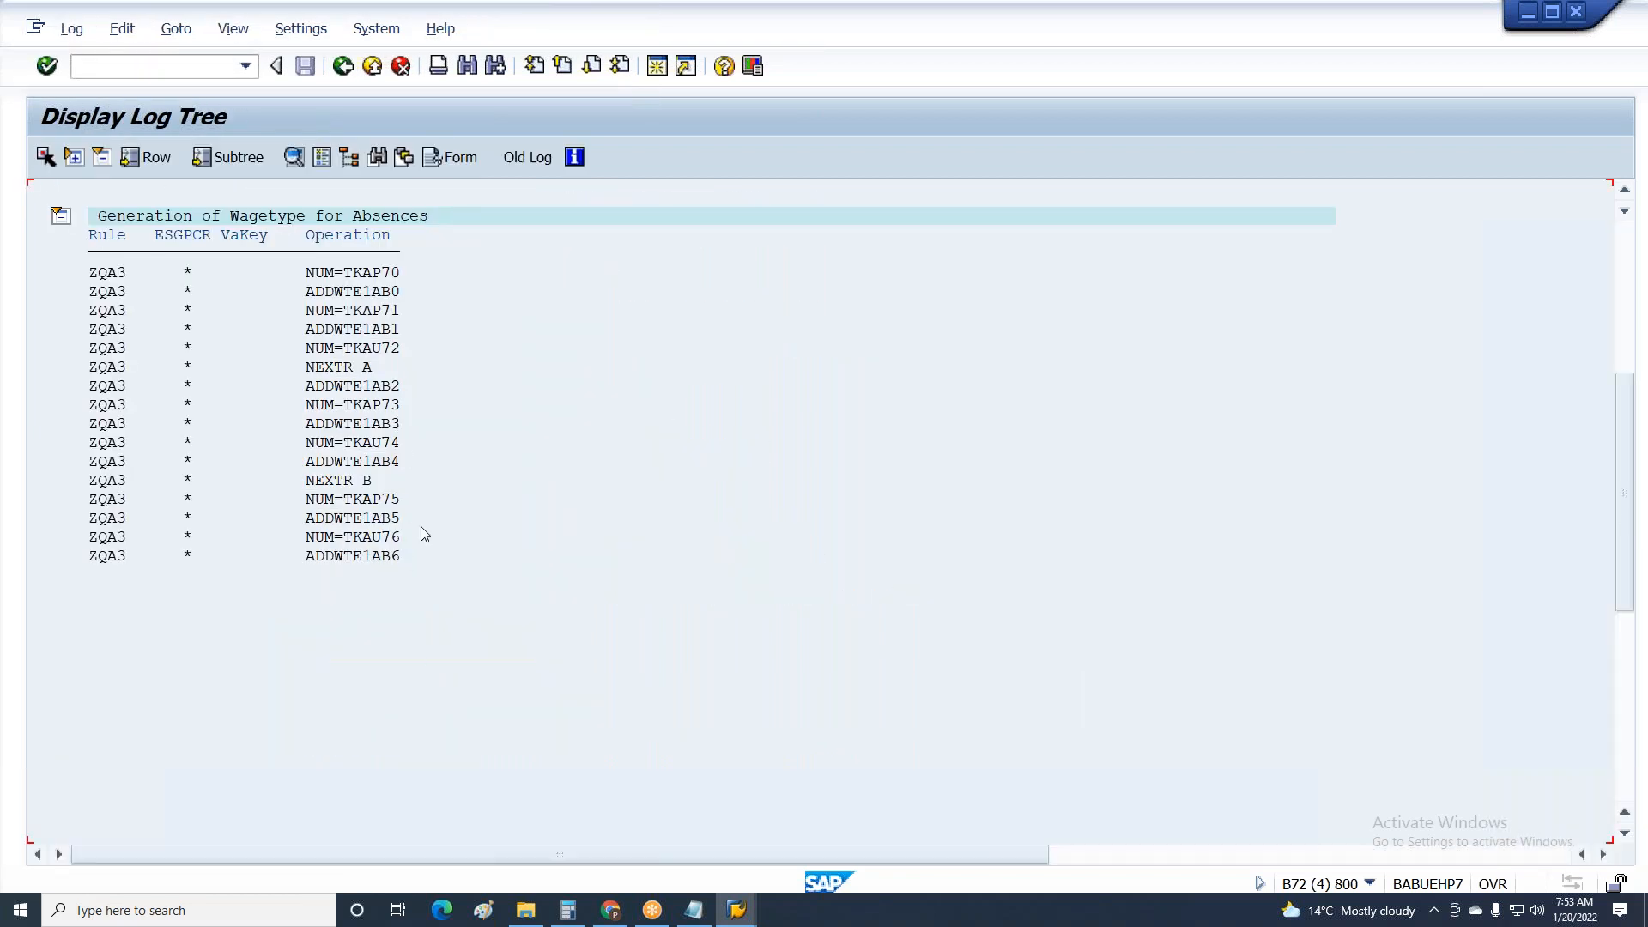
Open the RT table printed after ACTIO ZQA3 and compare the numbers of 1AB0, 1AB2 and 1AB5 between the WPBP splits.
{"action": "left_click", "coordinate": [277, 783]}
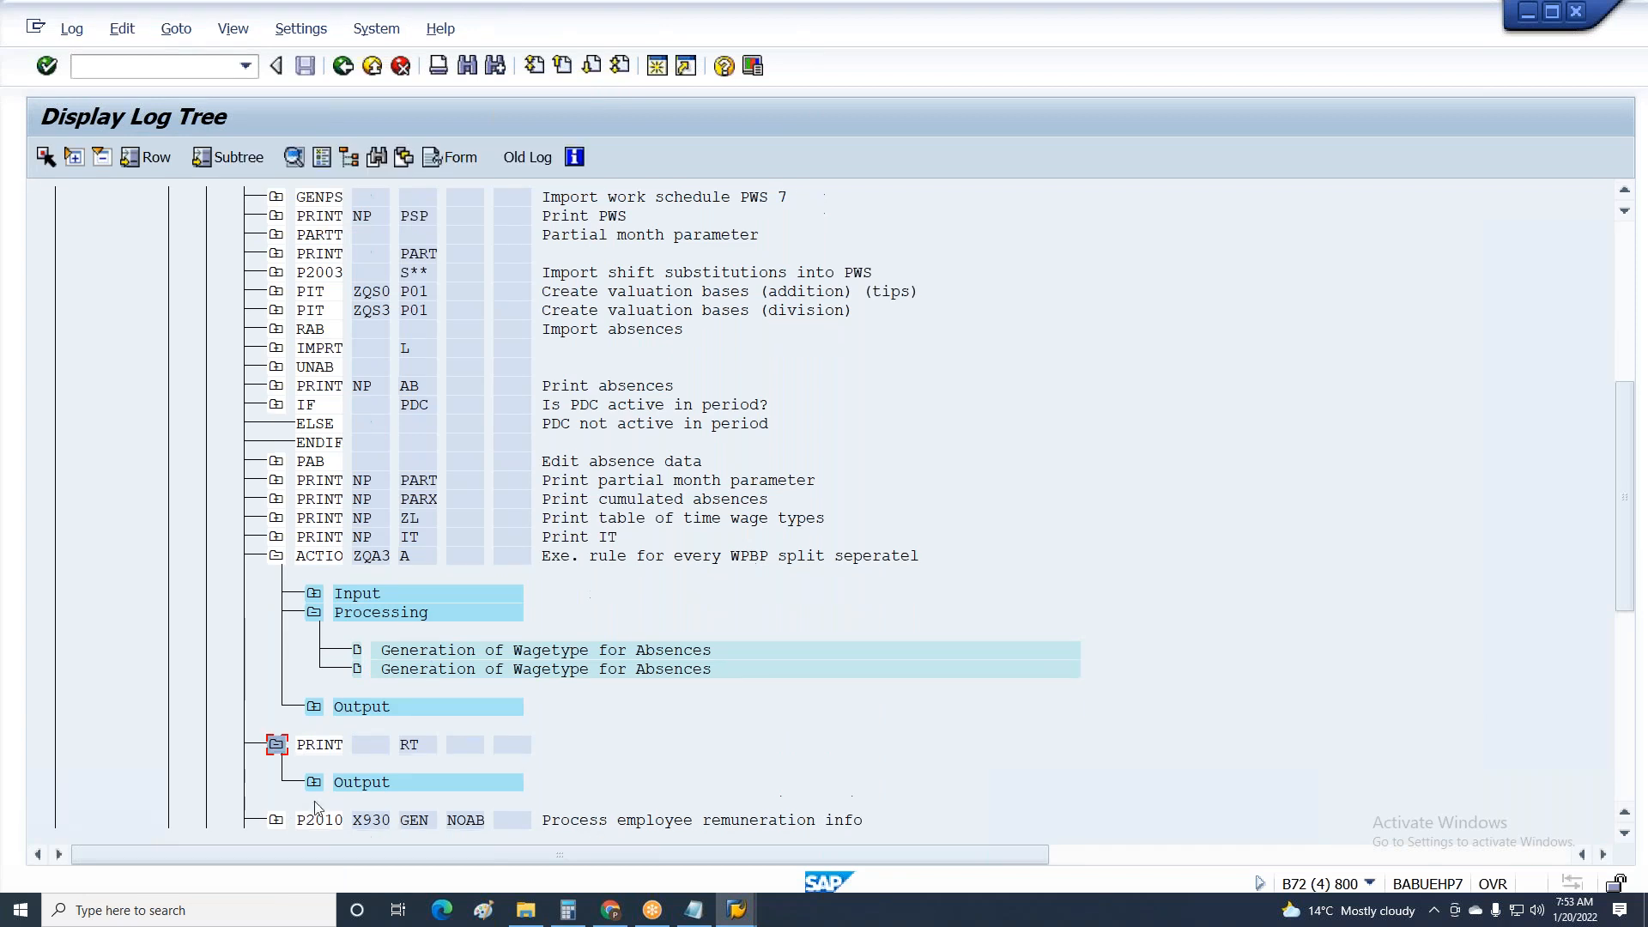
{"action": "left_click", "coordinate": [313, 783]}
{"action": "double_click", "coordinate": [416, 788]}
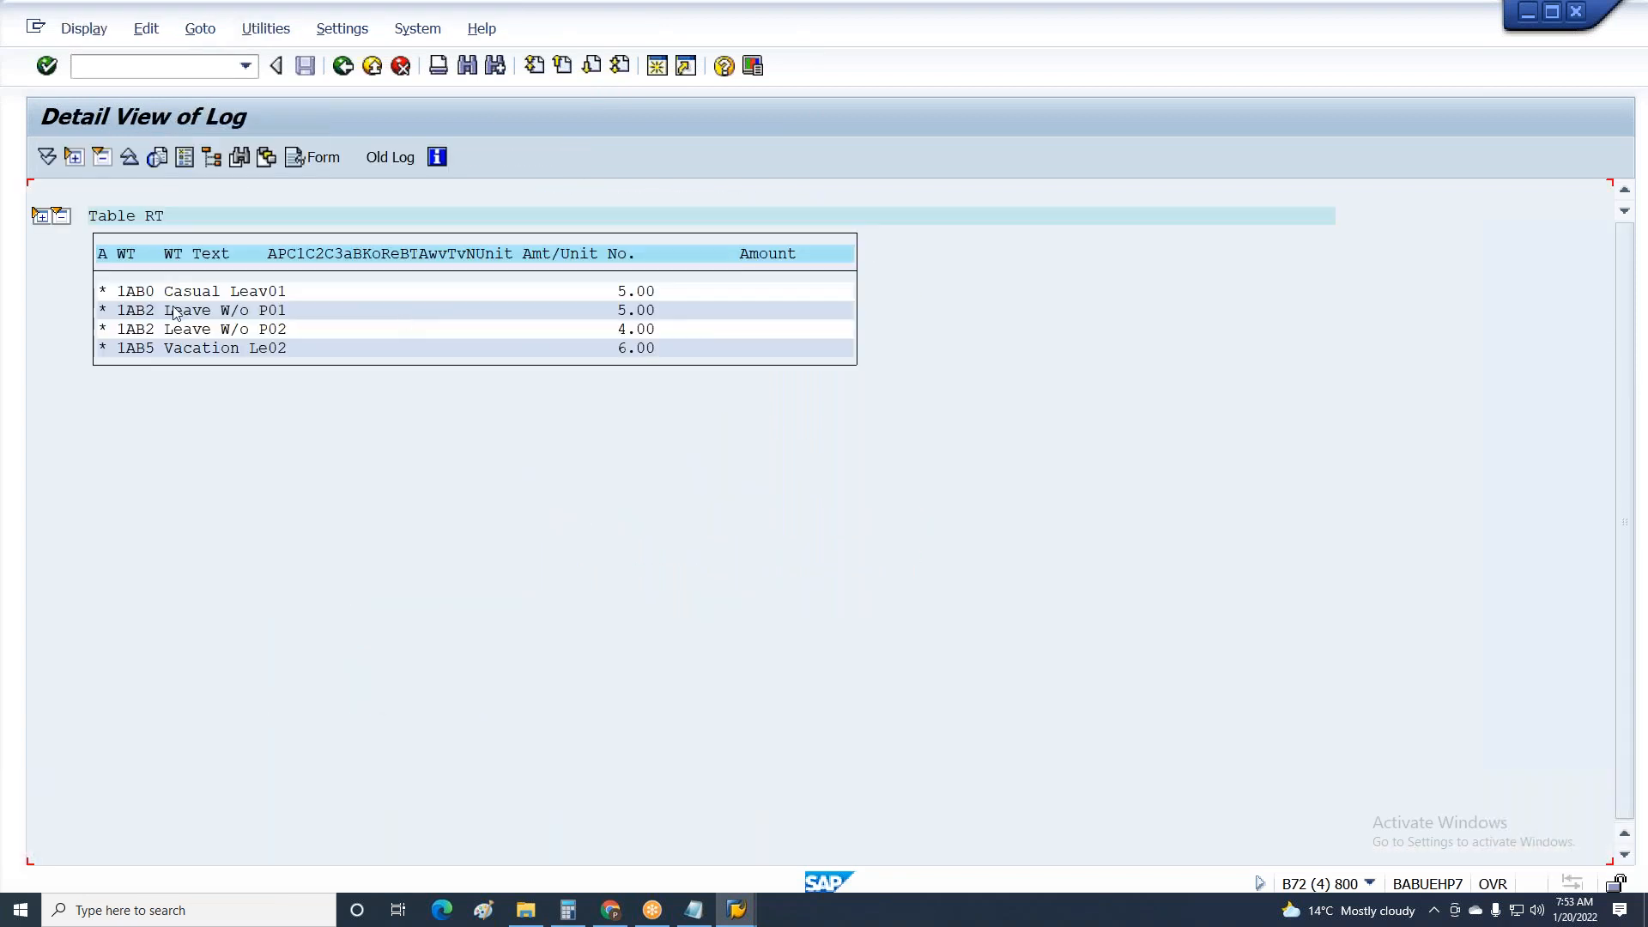
{"action": "left_click", "coordinate": [277, 311]}
{"action": "left_click", "coordinate": [277, 350]}
{"action": "key", "text": "F3"}
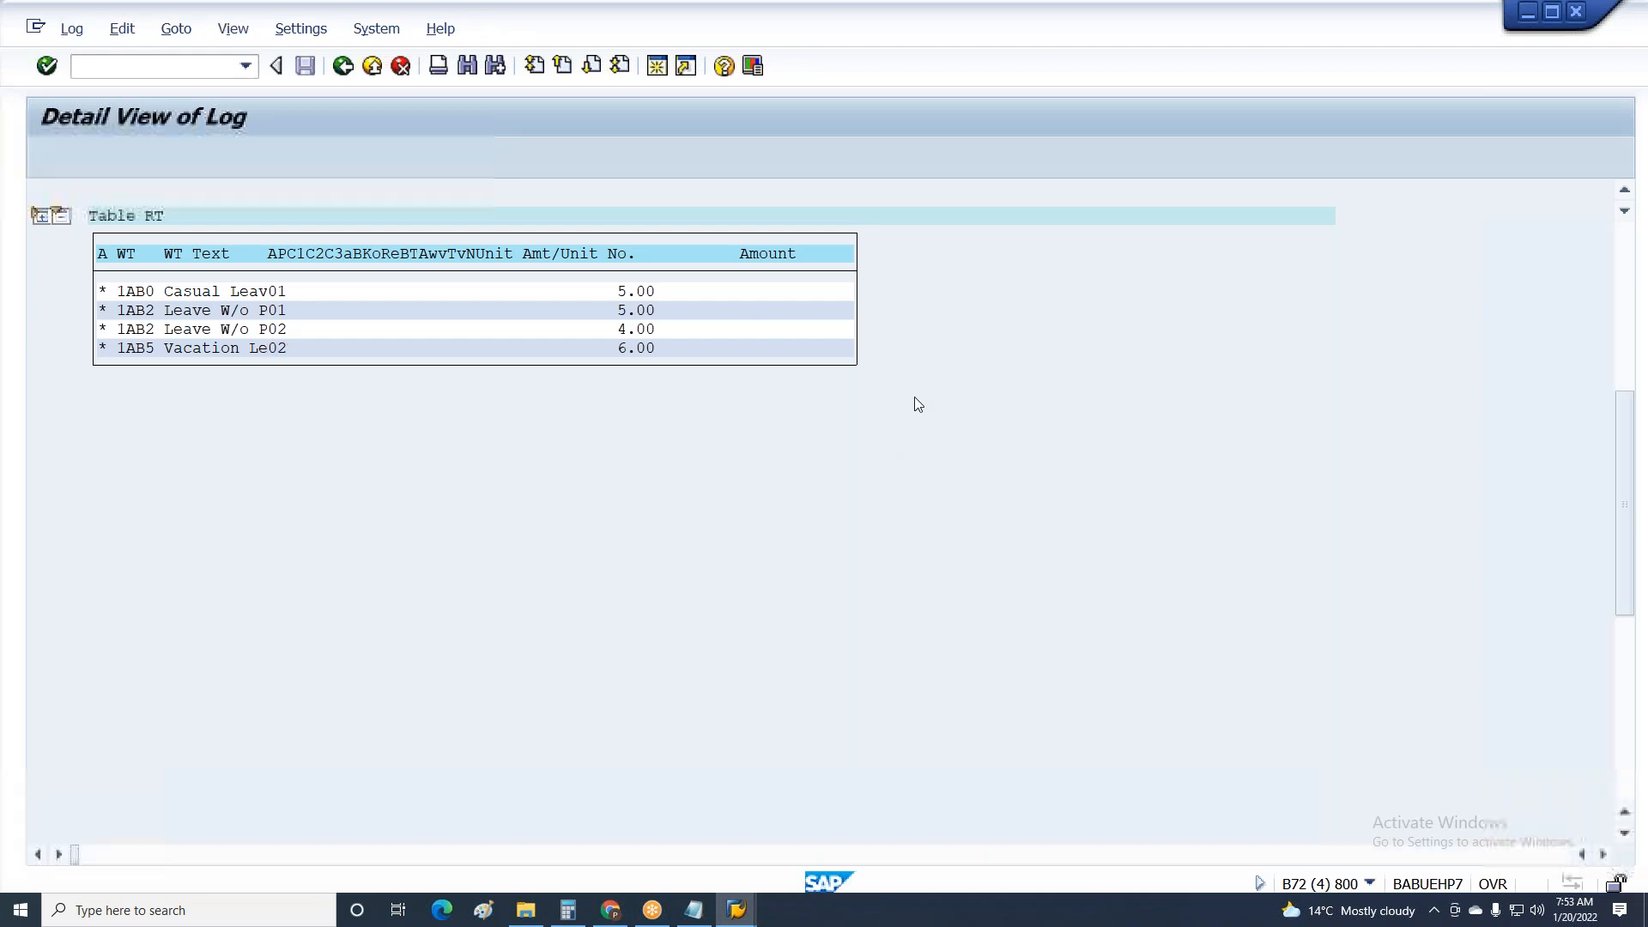
Try to select the operations NUM=TKAP70 through ADDWTE1AB6 of rule ZQA3 as a block, and leave the rule.
{"action": "left_click", "coordinate": [359, 520]}
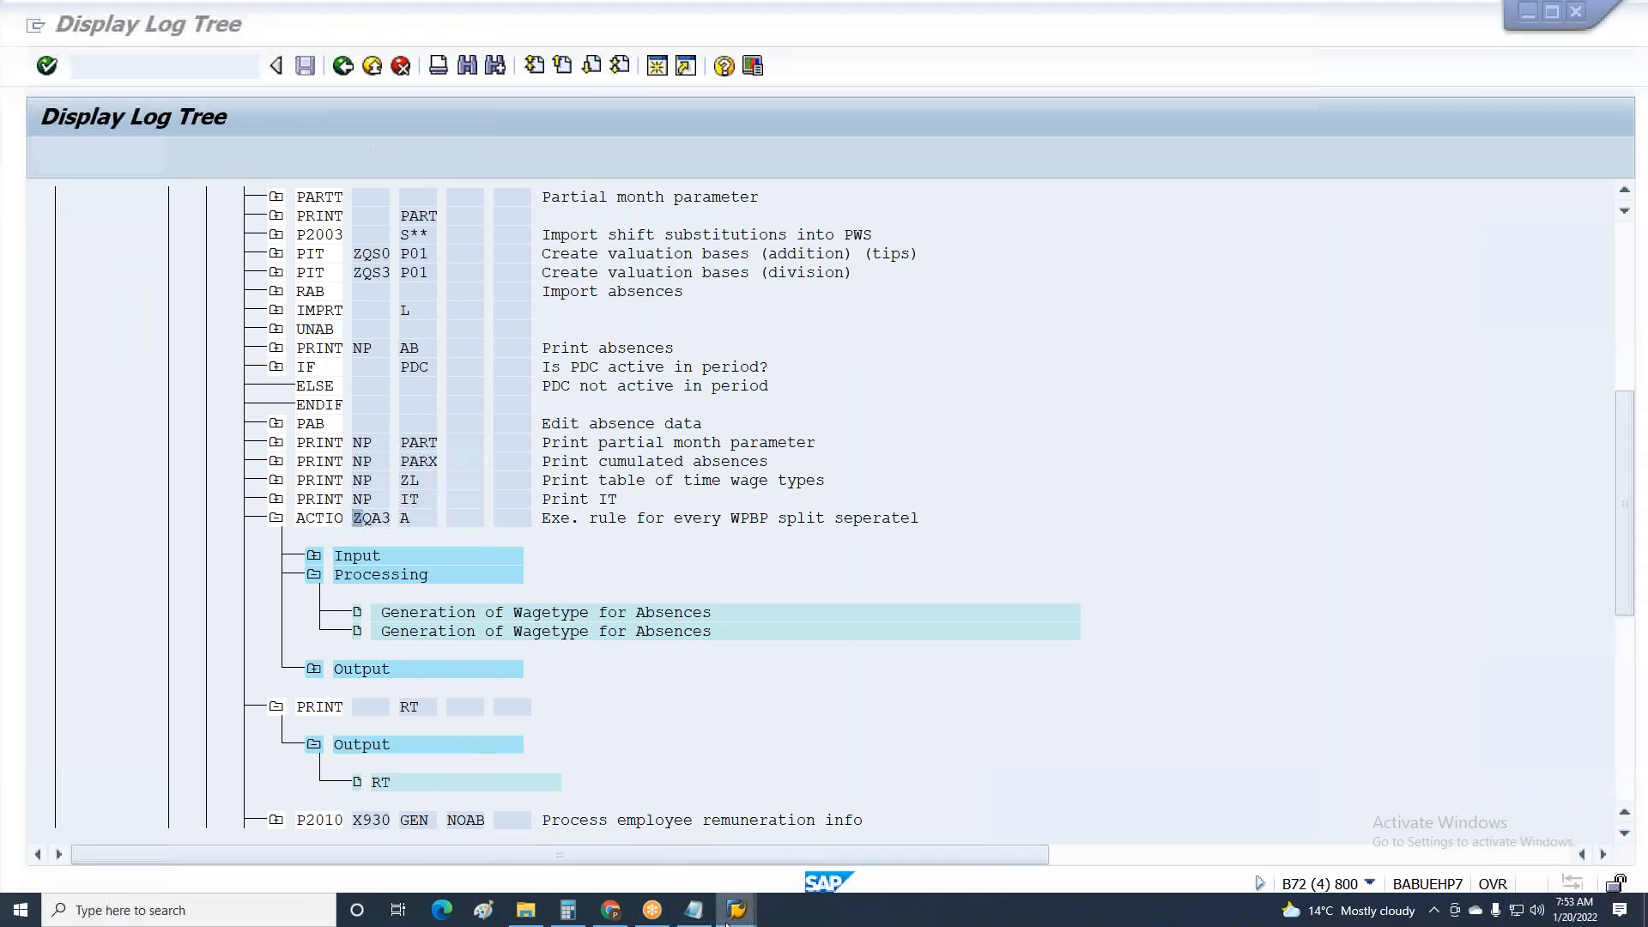
{"action": "mouse_move", "coordinate": [736, 910]}
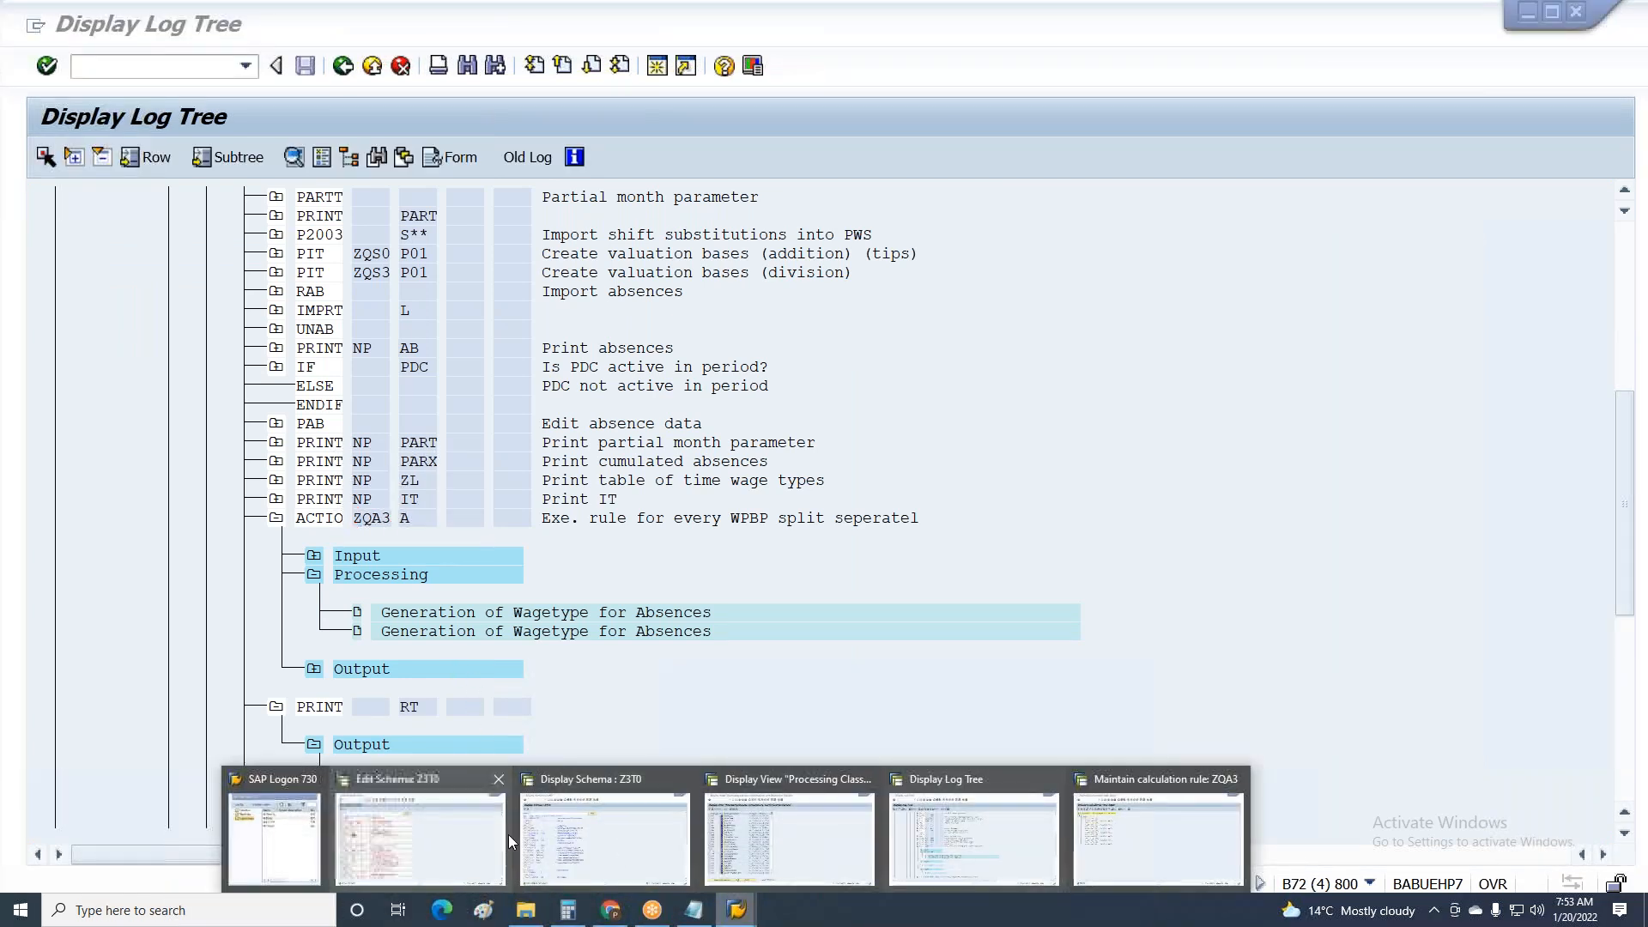
{"action": "left_click", "coordinate": [1201, 826]}
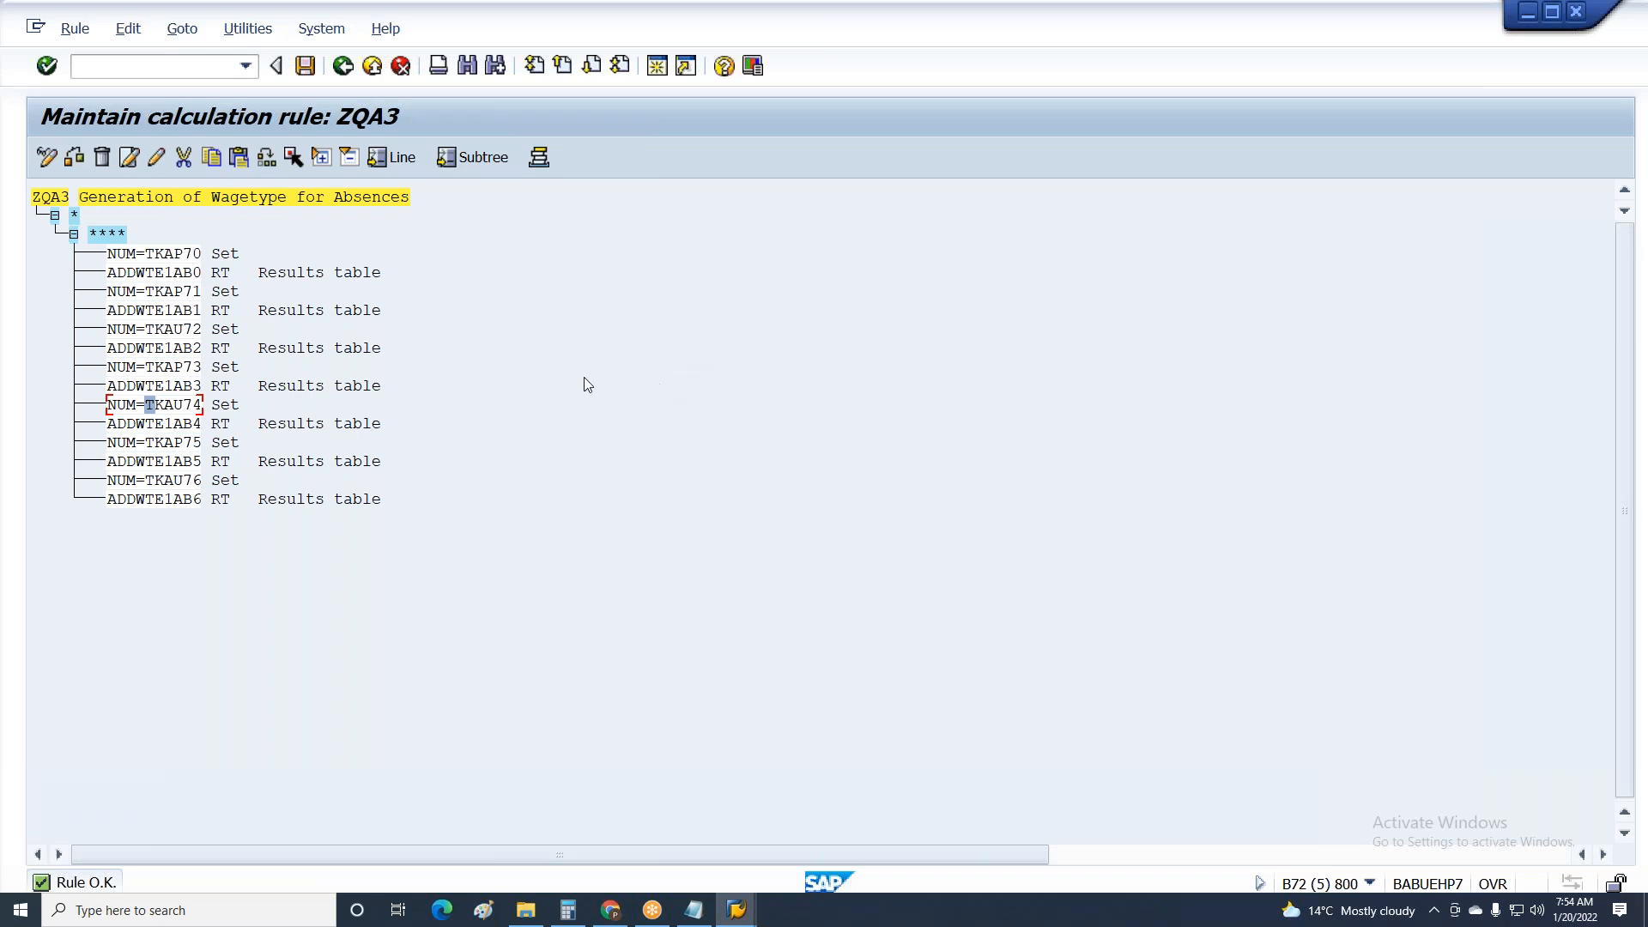
{"action": "left_click", "coordinate": [121, 254]}
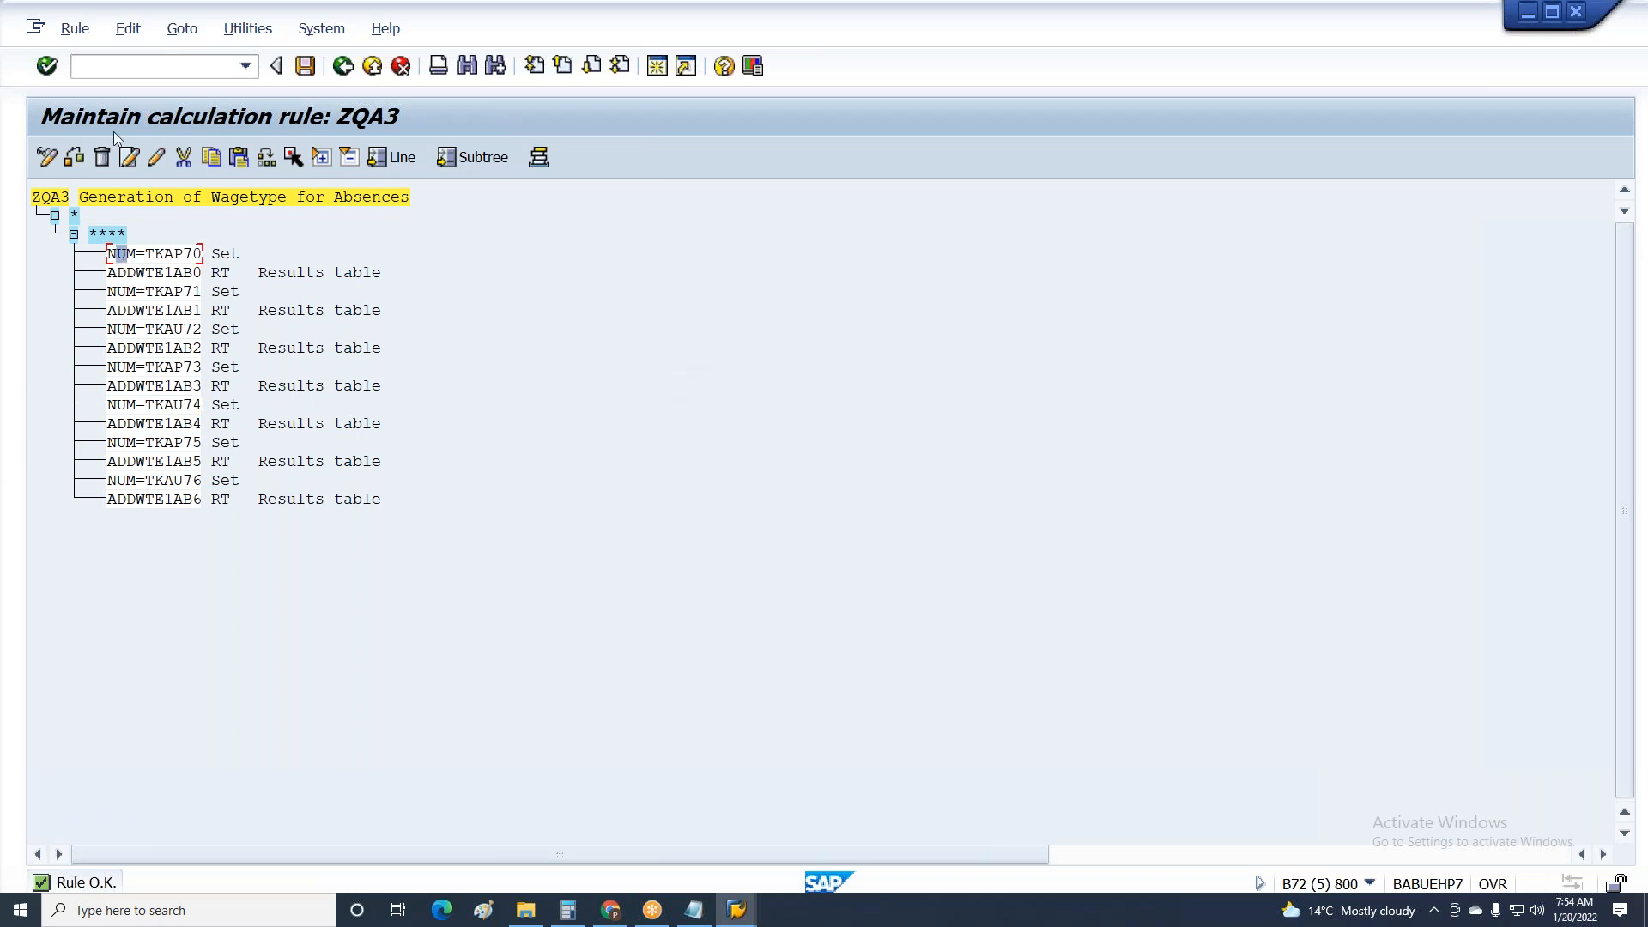
{"action": "left_click", "coordinate": [129, 29]}
{"action": "mouse_move", "coordinate": [177, 143]}
{"action": "left_click", "coordinate": [420, 199]}
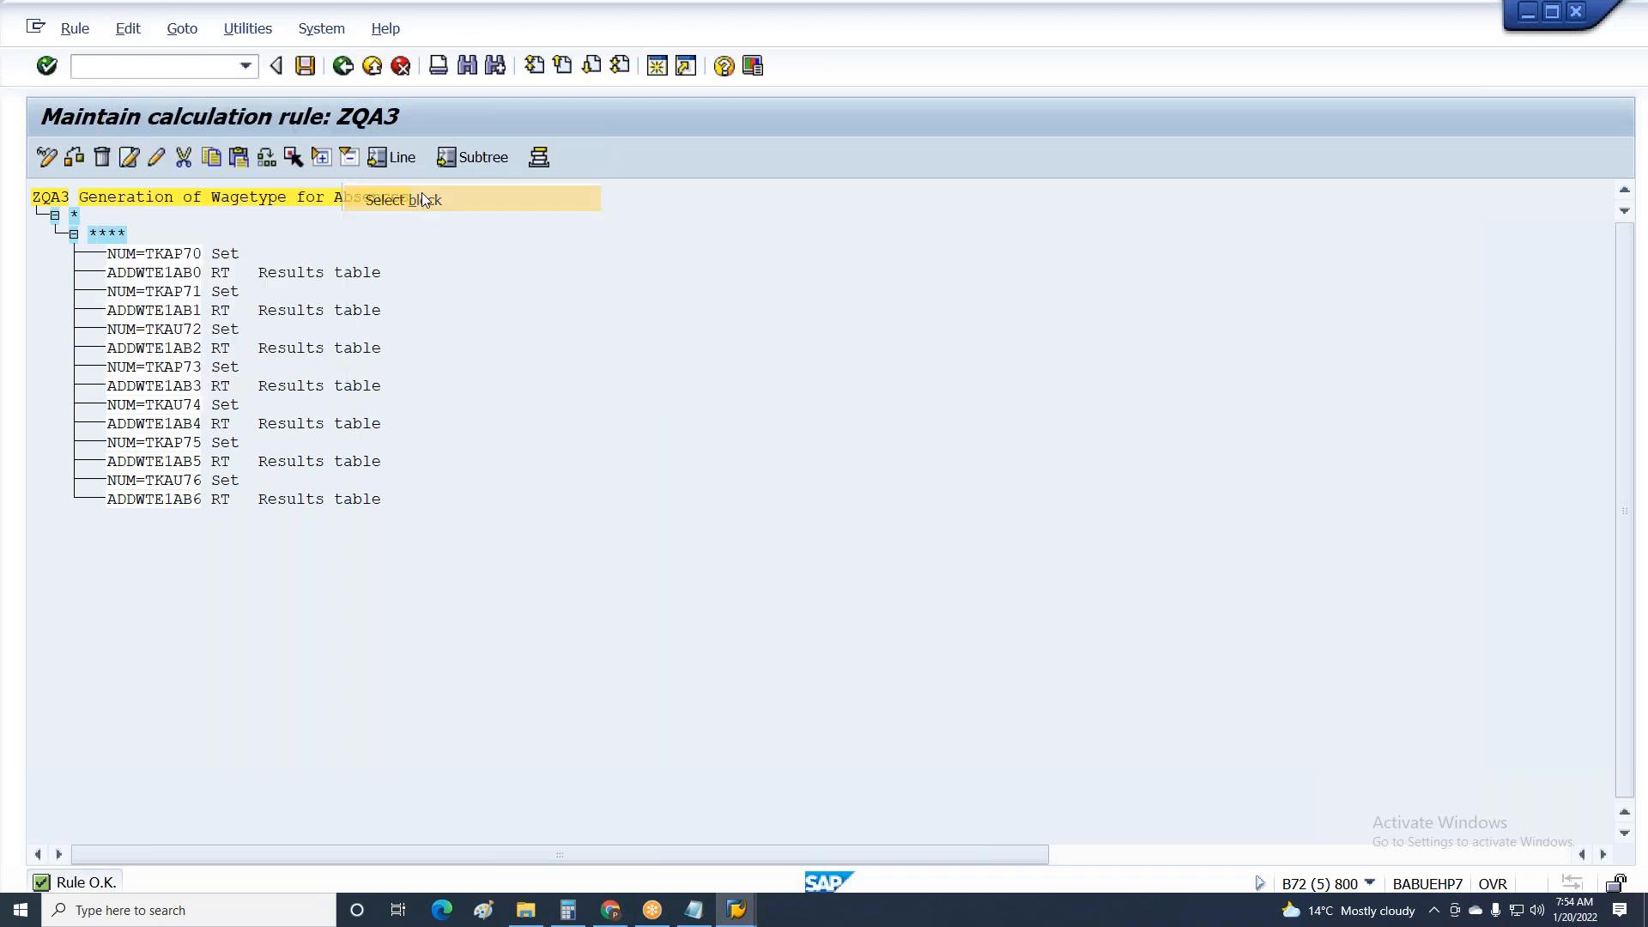
{"action": "left_click", "coordinate": [149, 498]}
{"action": "left_click", "coordinate": [129, 29]}
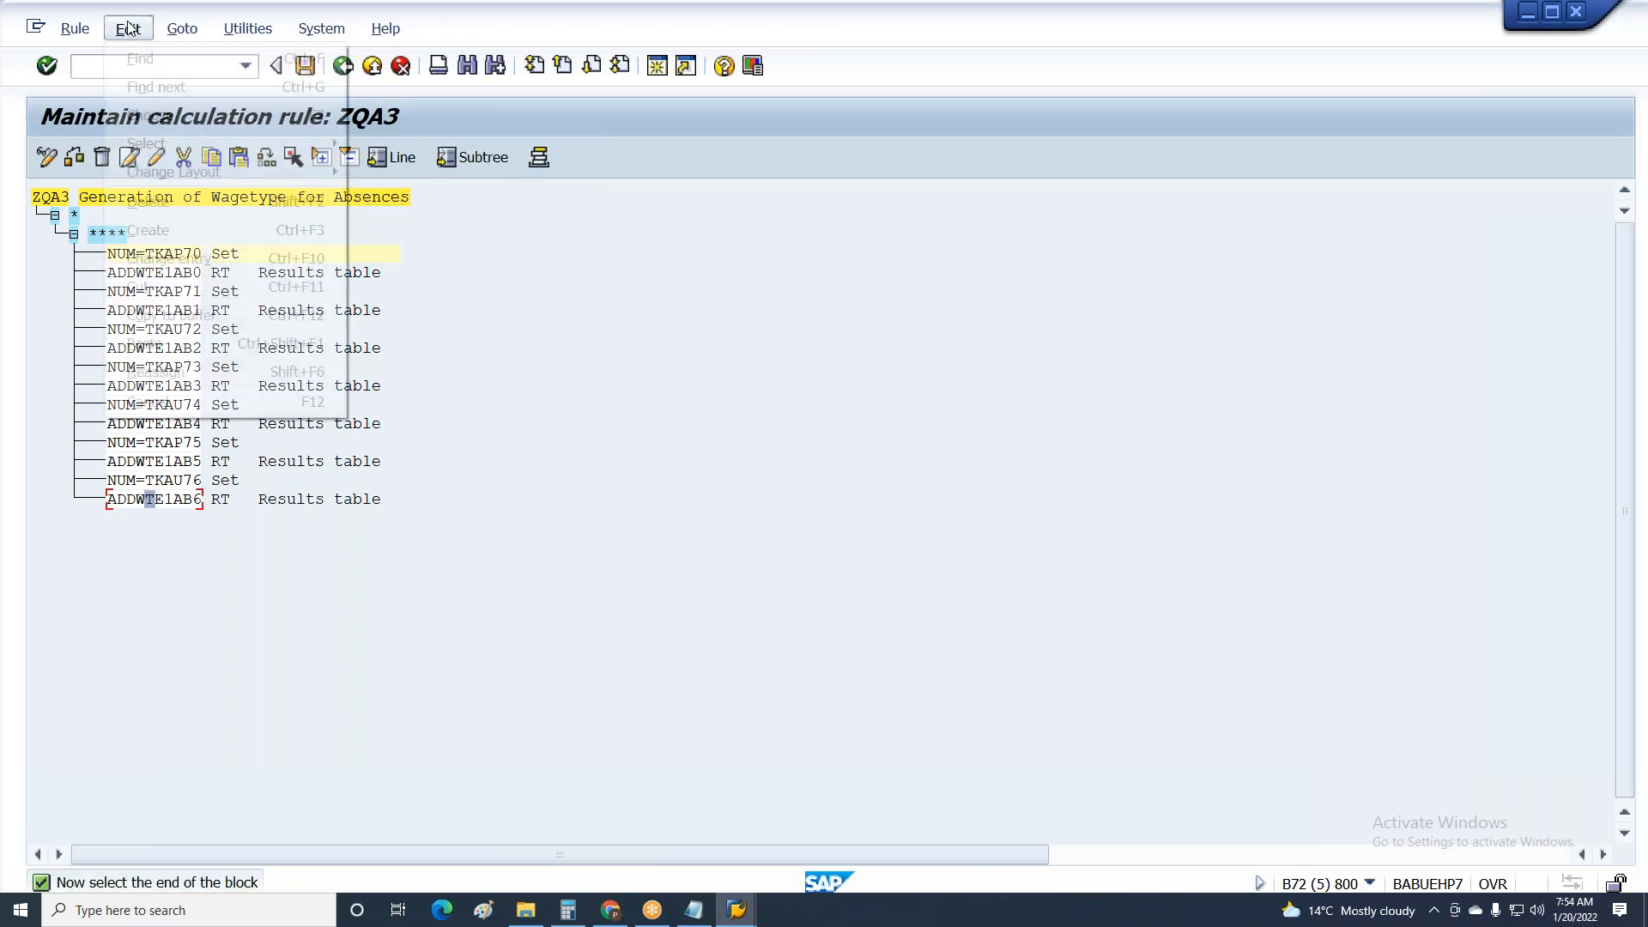
{"action": "mouse_move", "coordinate": [177, 141]}
{"action": "left_click", "coordinate": [377, 199]}
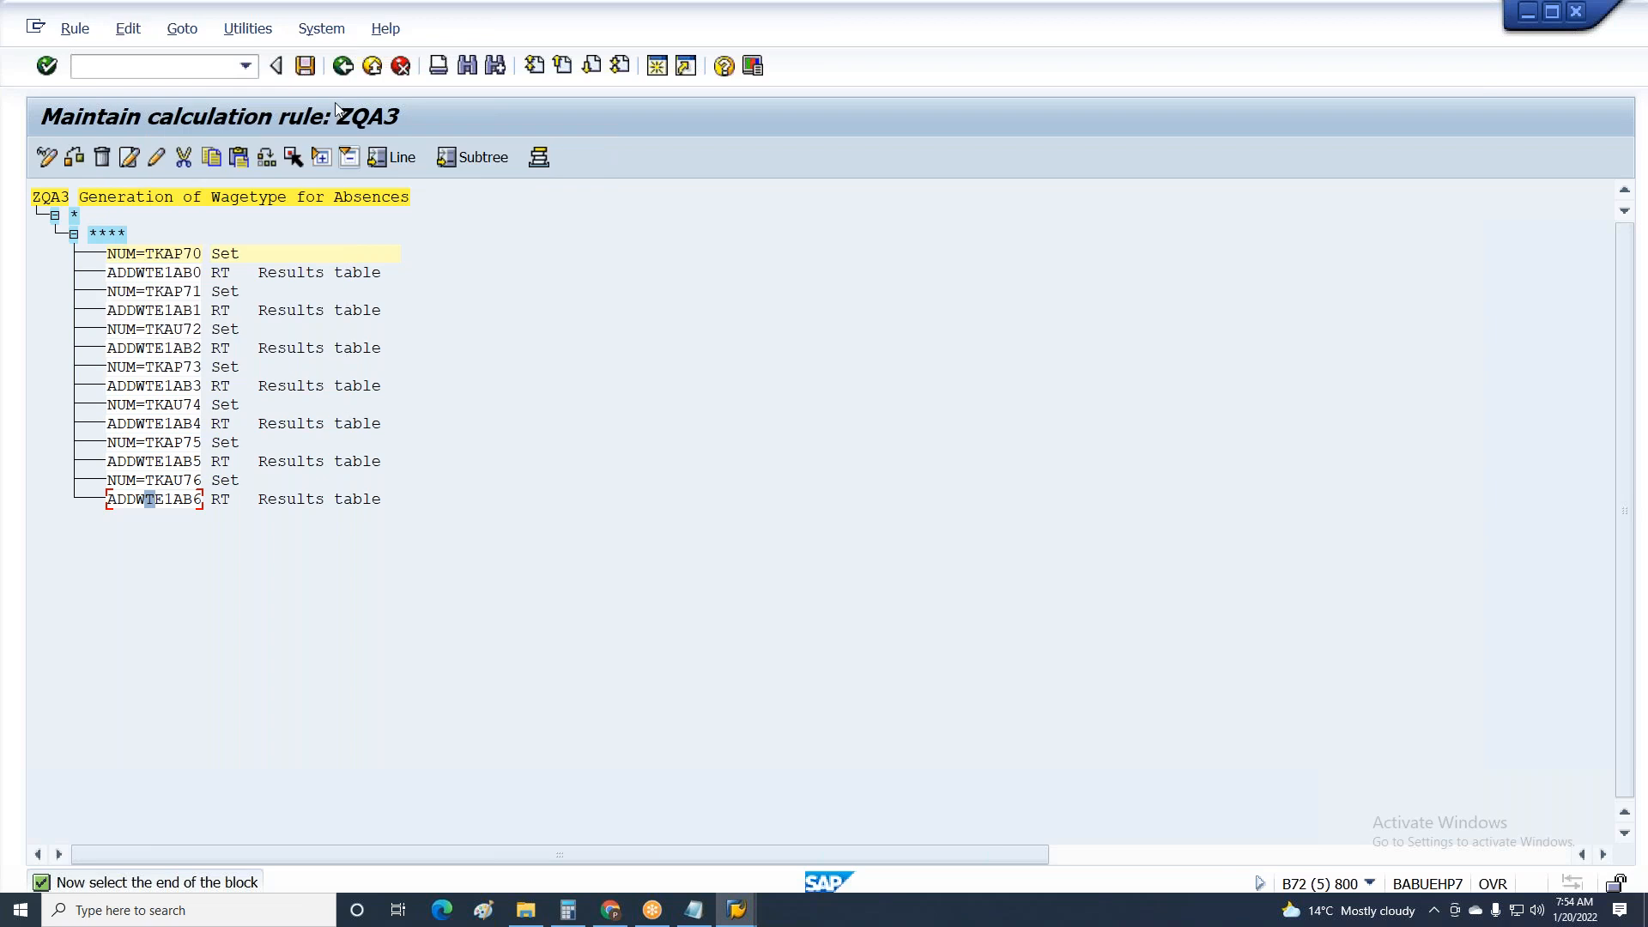
{"action": "left_click", "coordinate": [344, 66]}
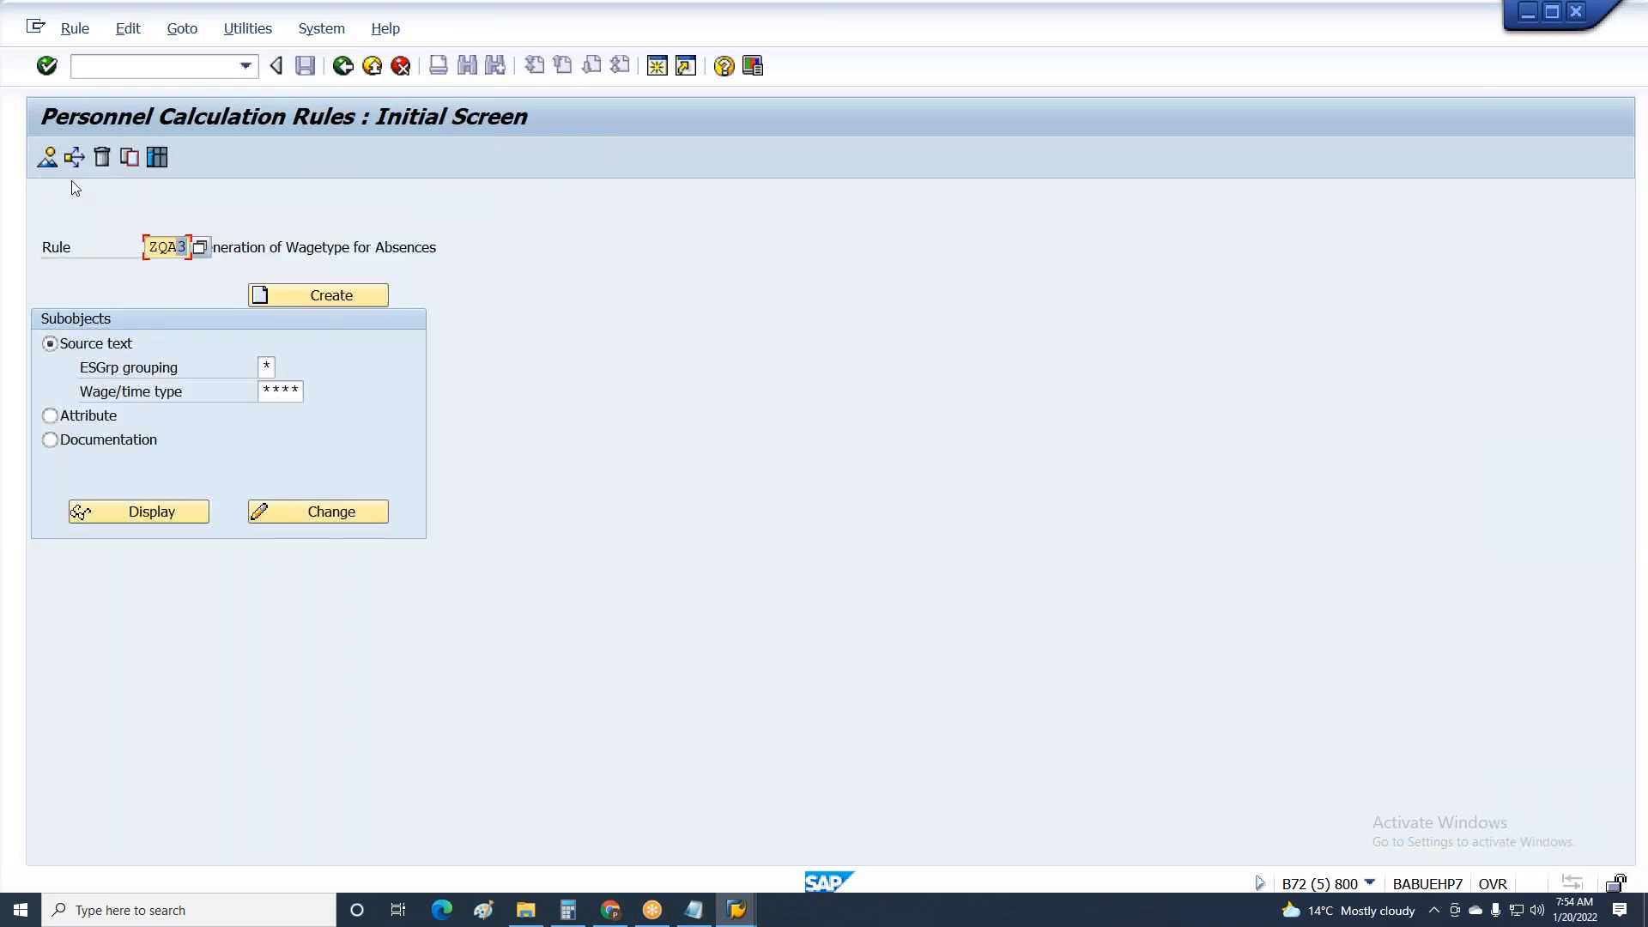
Copy calculation rule ZQA3 to a new rule ZQA4 and open the source text of ZQA4 for changing.
{"action": "left_click", "coordinate": [129, 157]}
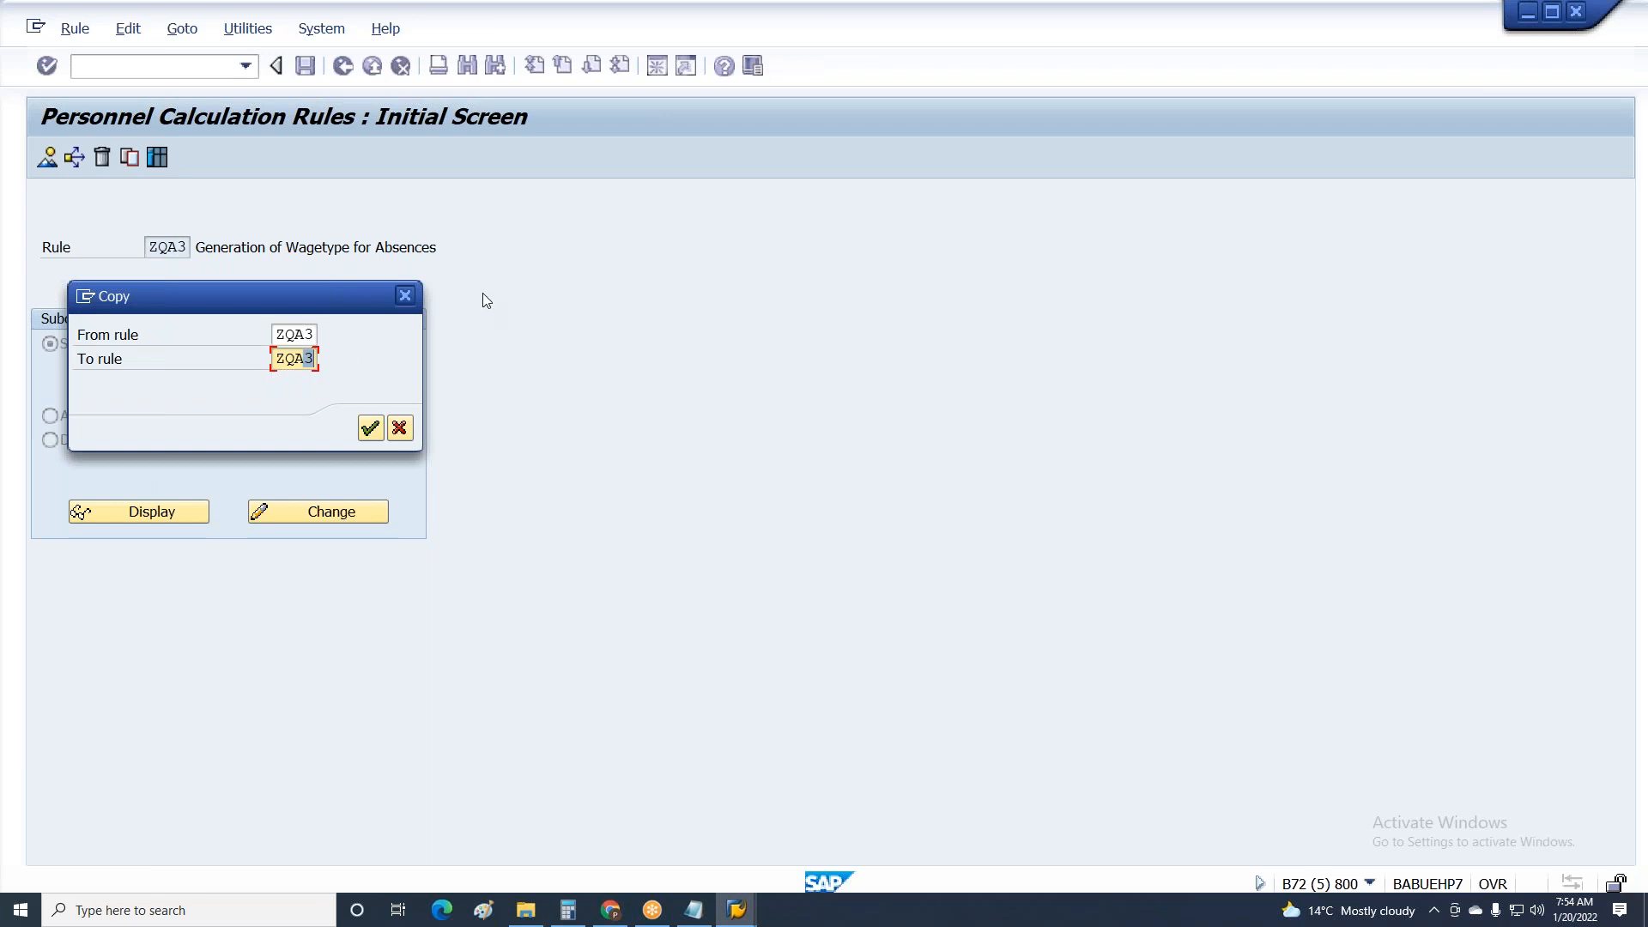
{"action": "type", "text": "4"}
{"action": "key", "text": "Return"}
{"action": "key", "text": "Return"}
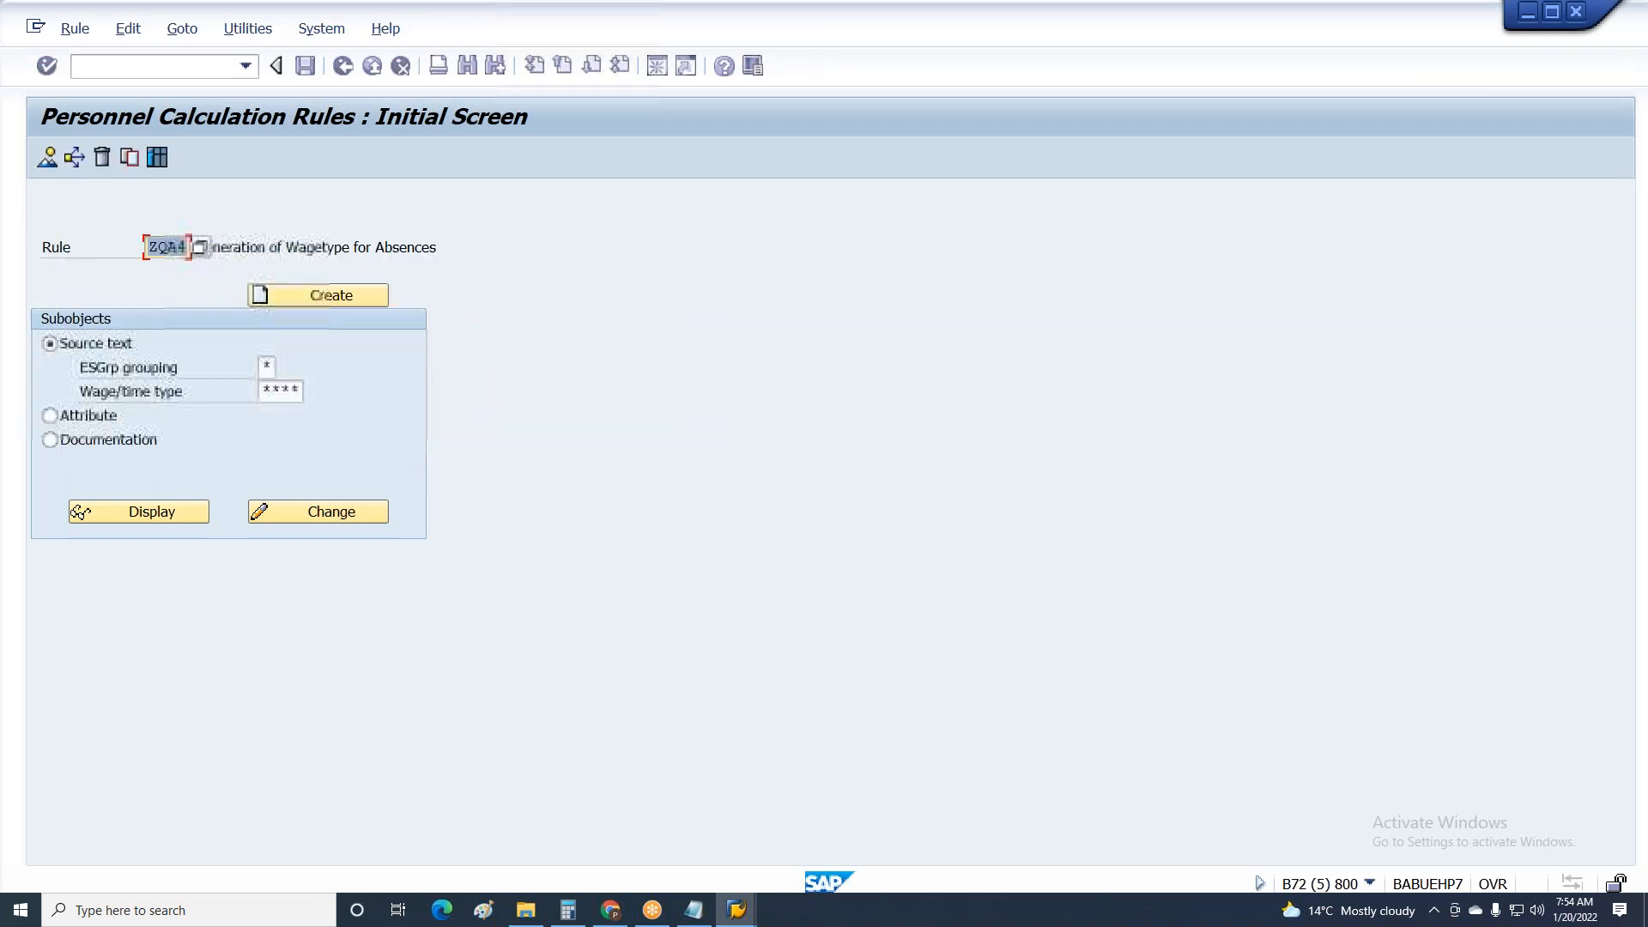
{"action": "left_click", "coordinate": [369, 515]}
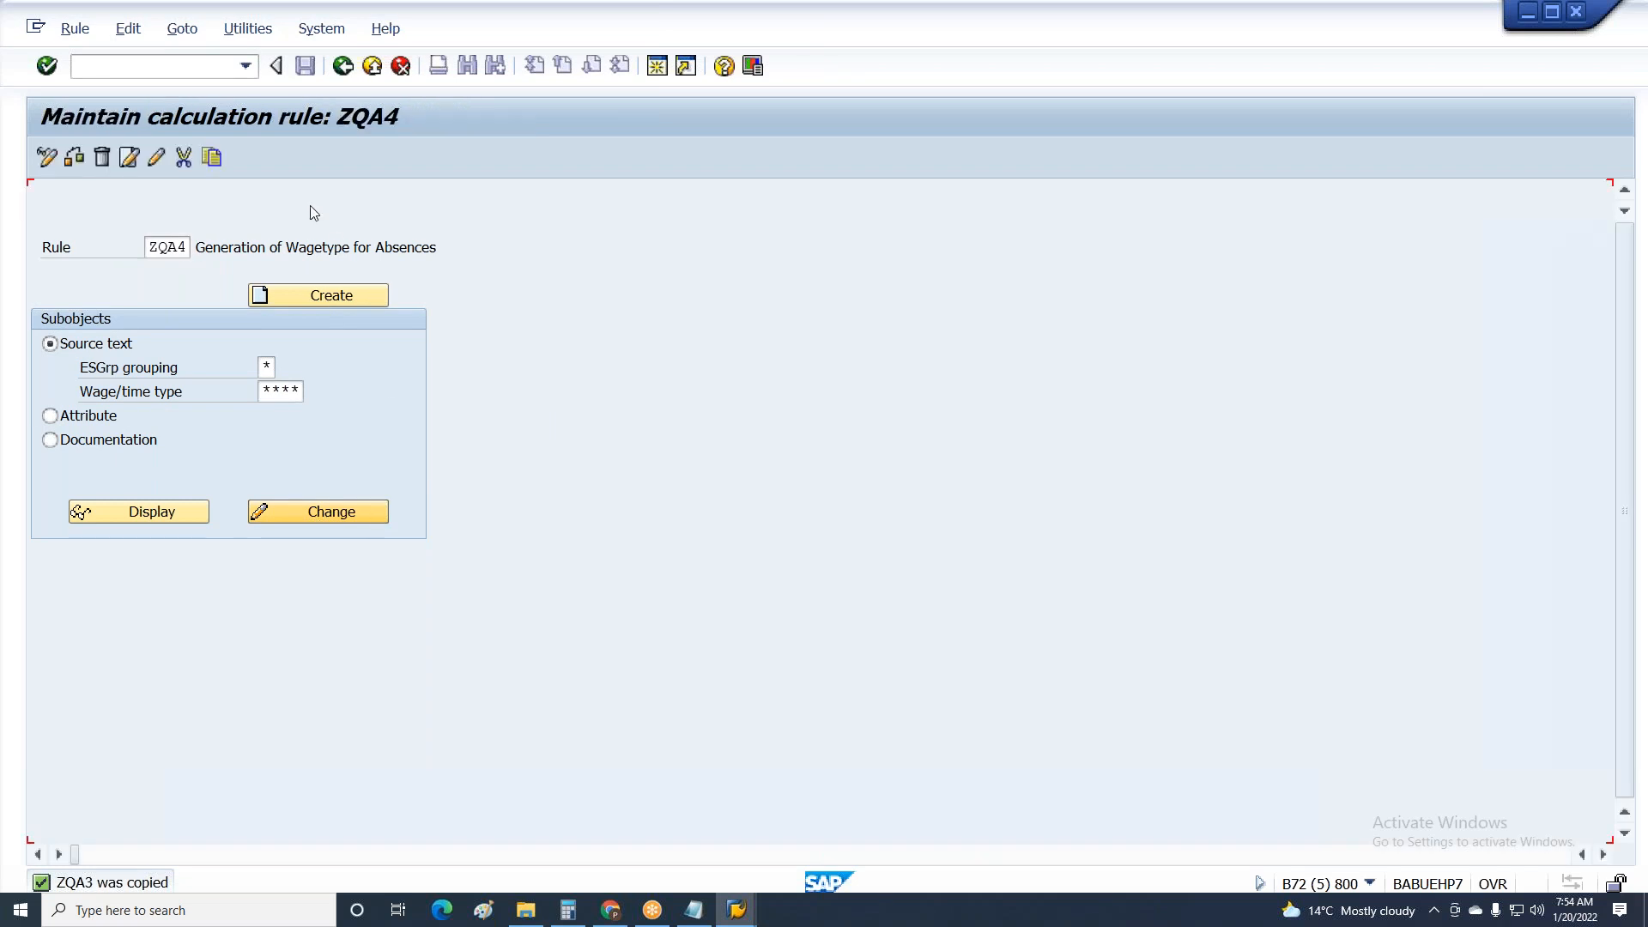
Select the operations NUM=TKAP70 through ADDWTE1AB6 of rule ZQA4 as a block and copy them to the buffer.
{"action": "left_click", "coordinate": [182, 30]}
{"action": "mouse_move", "coordinate": [128, 30]}
{"action": "mouse_move", "coordinate": [312, 148]}
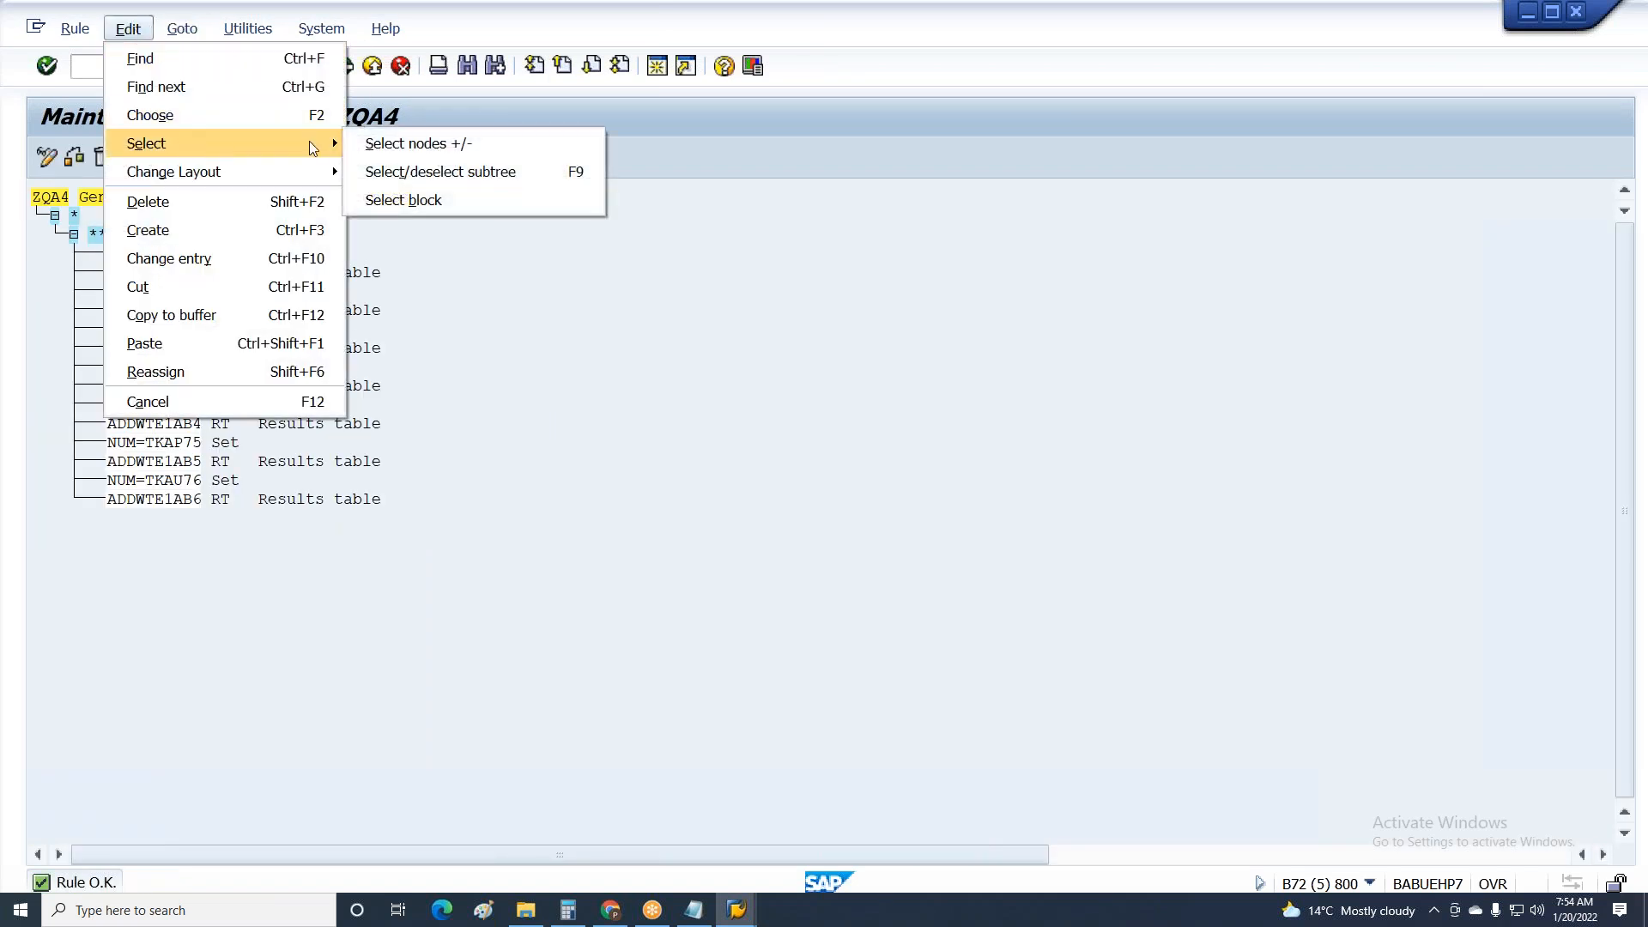
{"action": "left_click", "coordinate": [418, 200]}
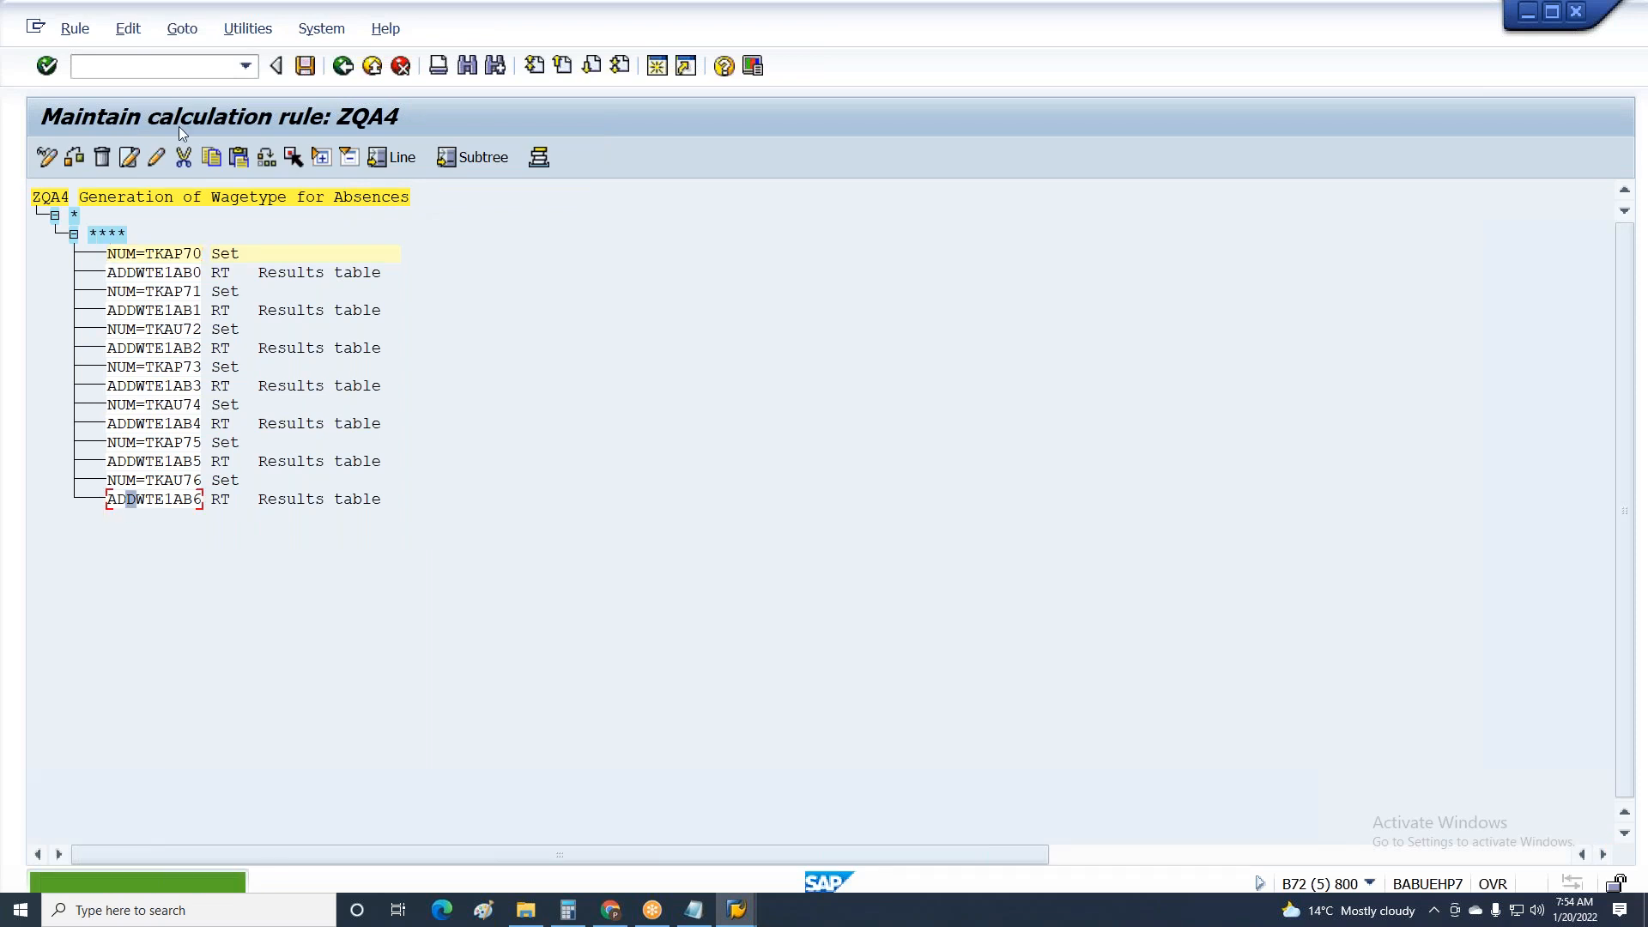
{"action": "left_click", "coordinate": [128, 29]}
{"action": "mouse_move", "coordinate": [292, 157]}
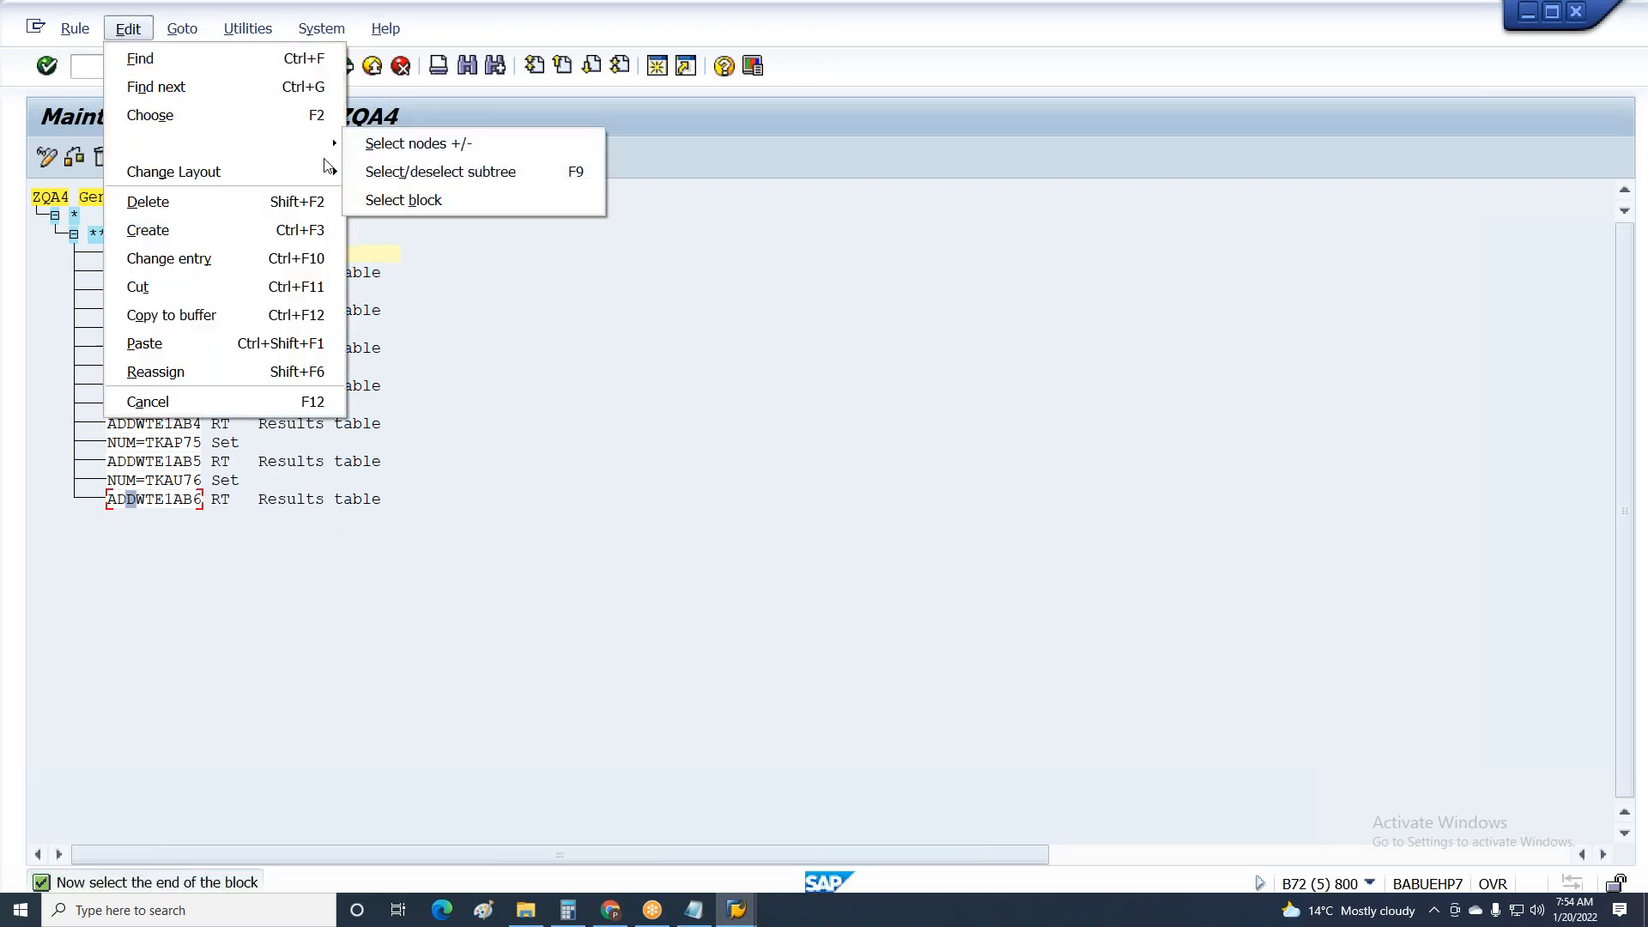
{"action": "left_click", "coordinate": [406, 201]}
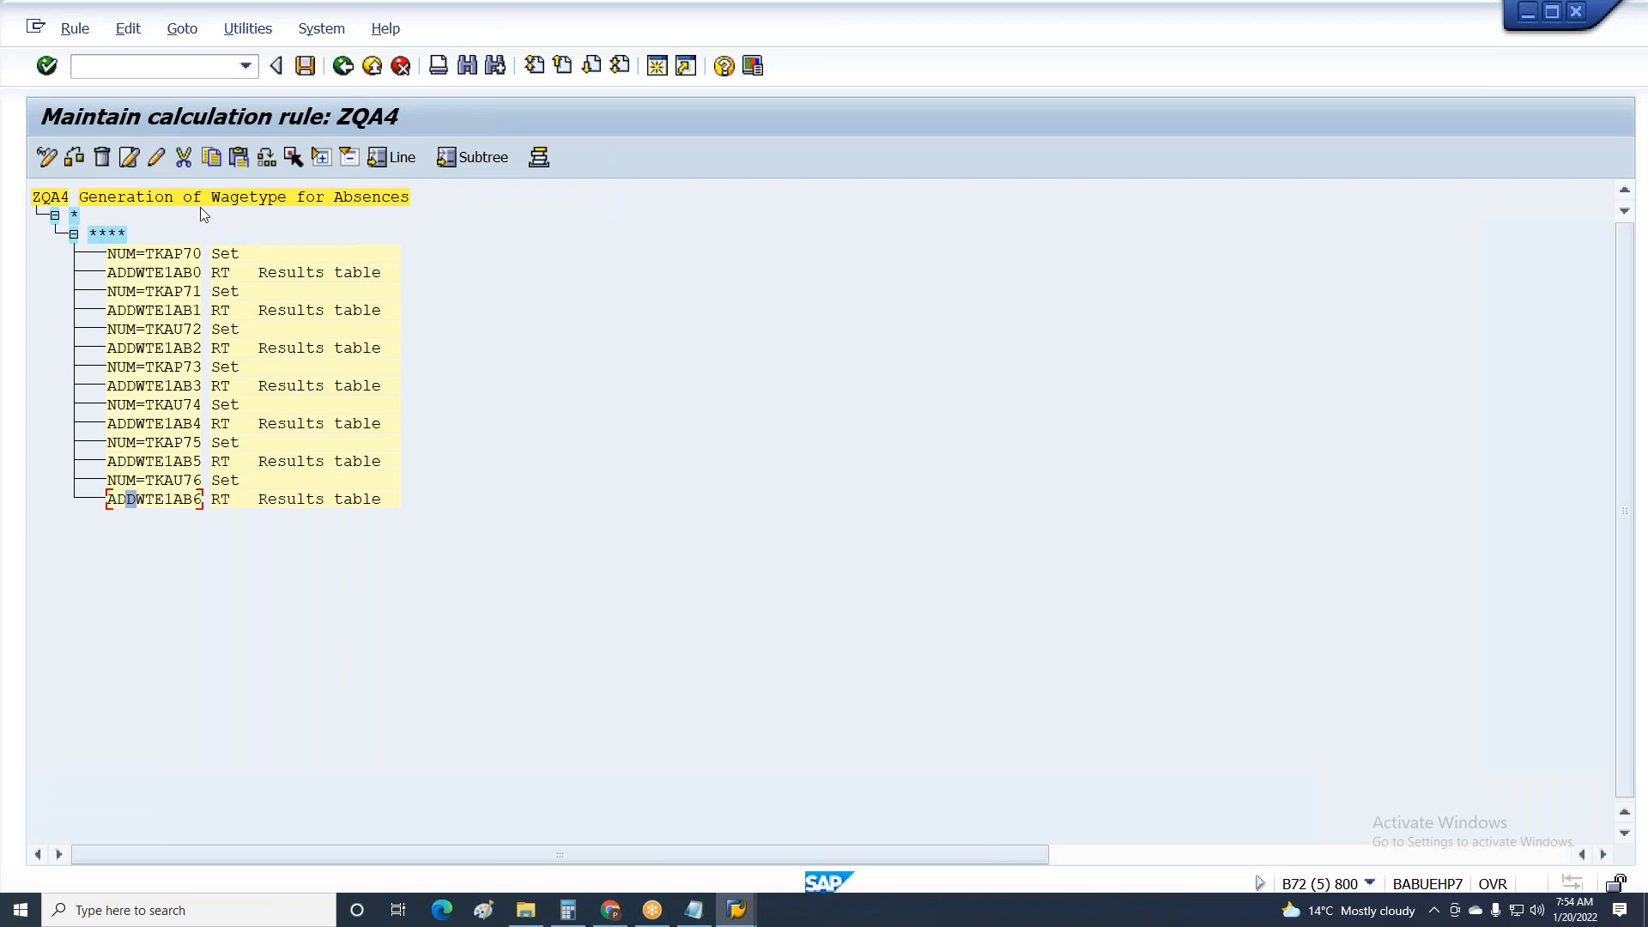
{"action": "left_click", "coordinate": [211, 160]}
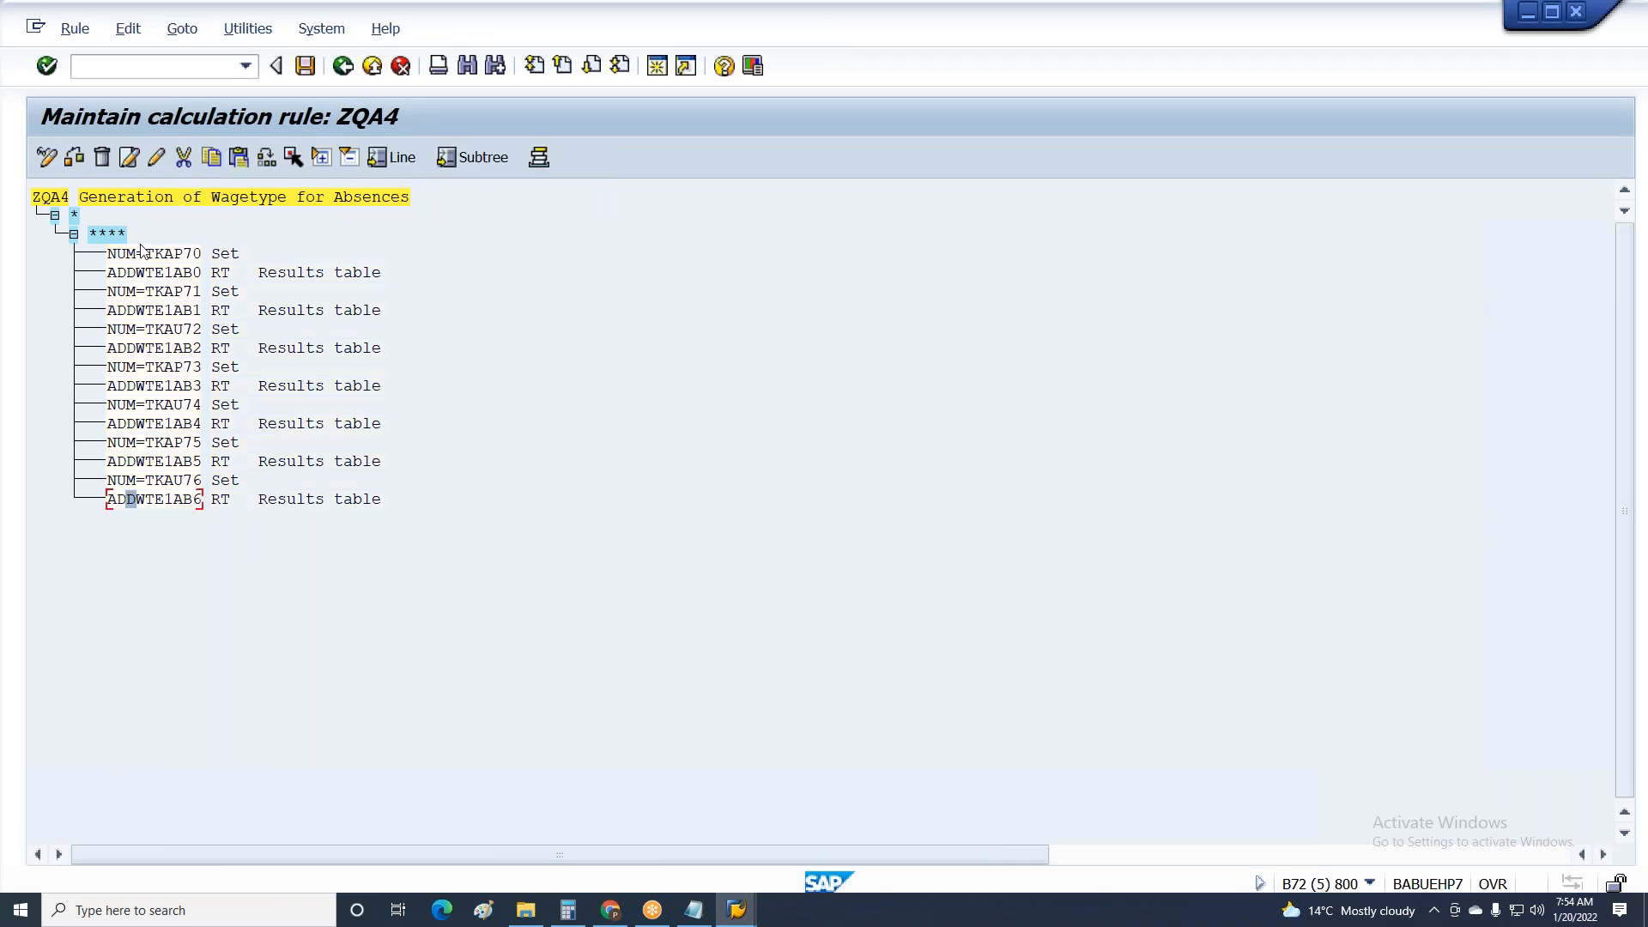
Reselect the block NUM=TKAP70 through ADDWTE1AB6 and cut it out of the **** node in rule ZQA4.
{"action": "left_click", "coordinate": [128, 29]}
{"action": "mouse_move", "coordinate": [174, 143]}
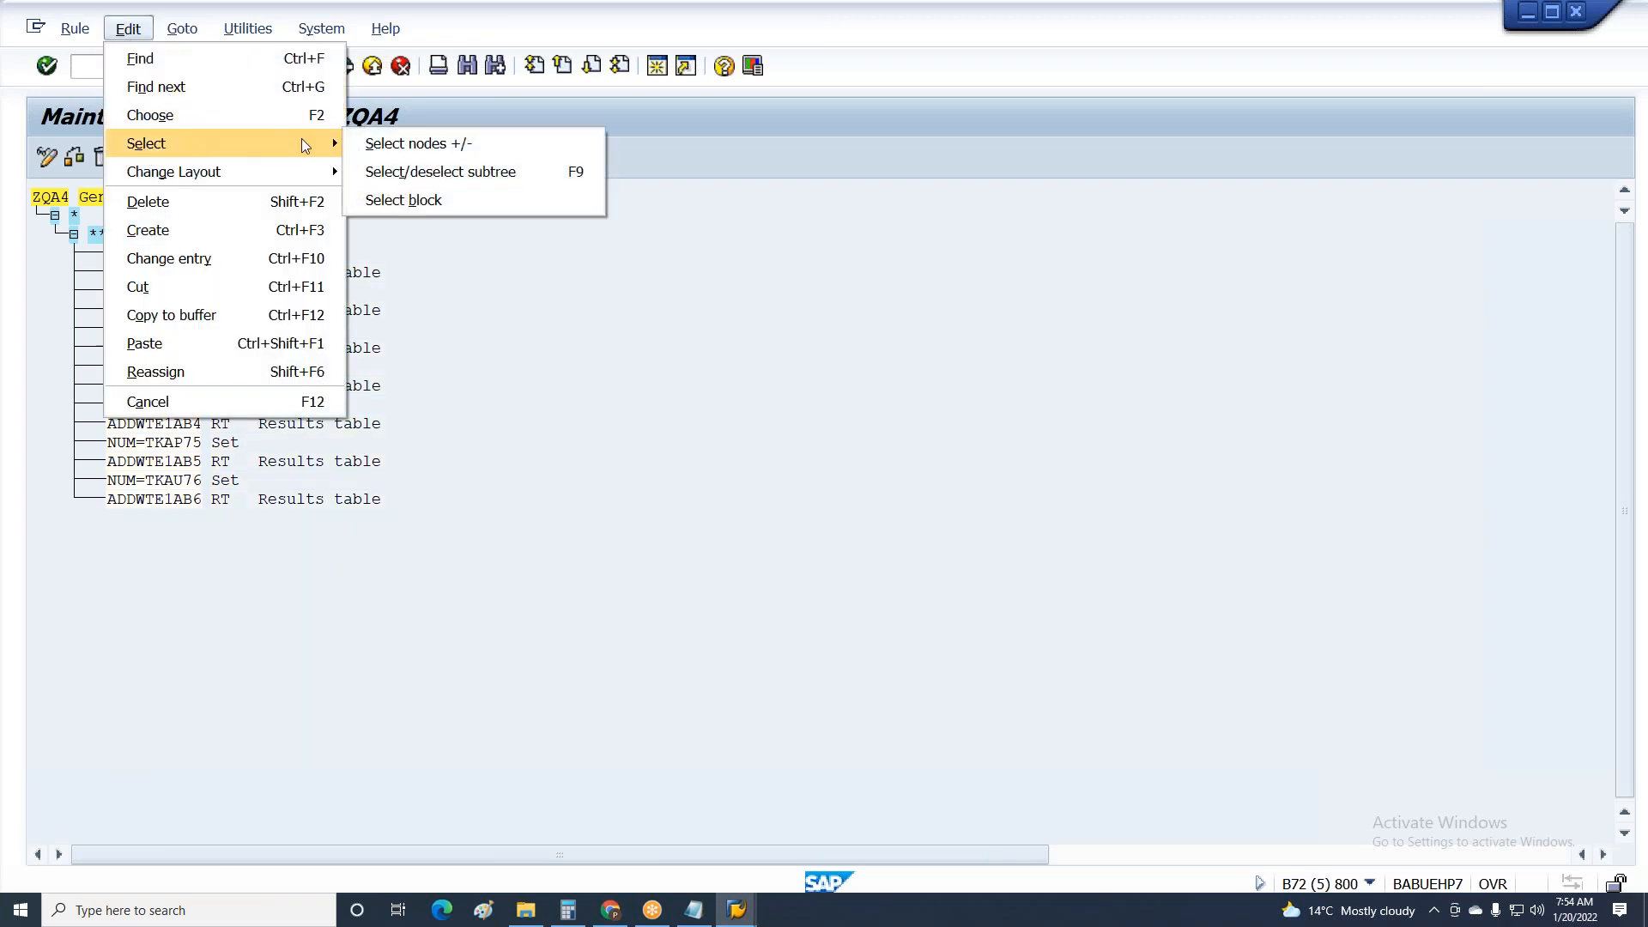
{"action": "left_click", "coordinate": [369, 203]}
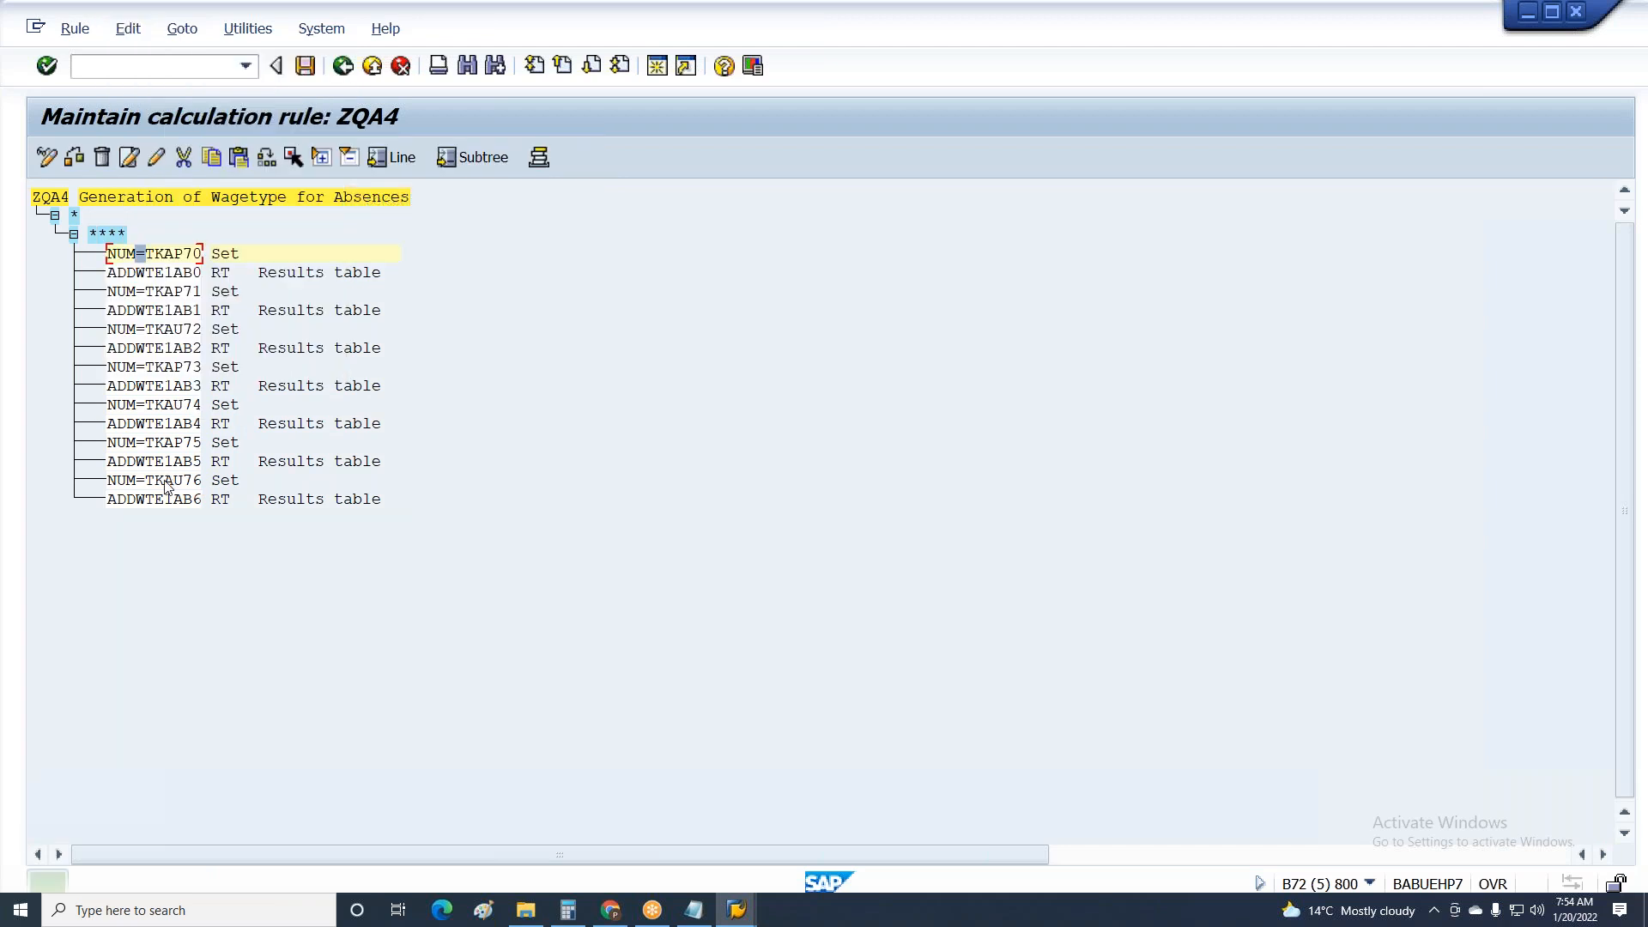
{"action": "left_click", "coordinate": [128, 29]}
{"action": "mouse_move", "coordinate": [174, 154]}
{"action": "left_click", "coordinate": [384, 200]}
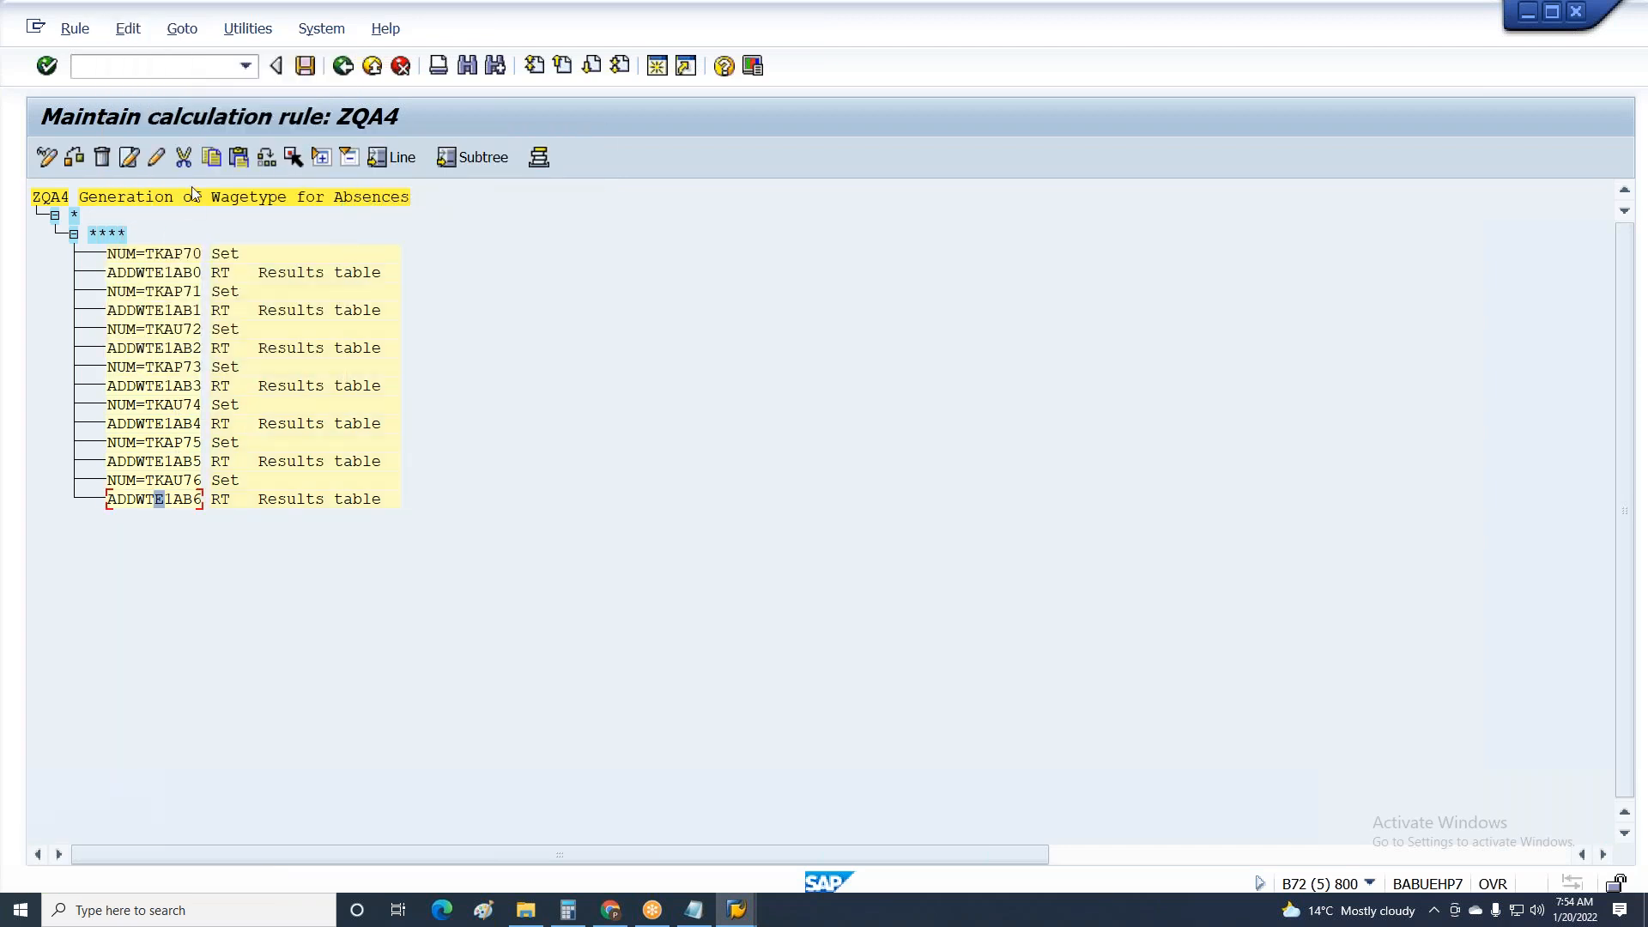
{"action": "left_click", "coordinate": [184, 157]}
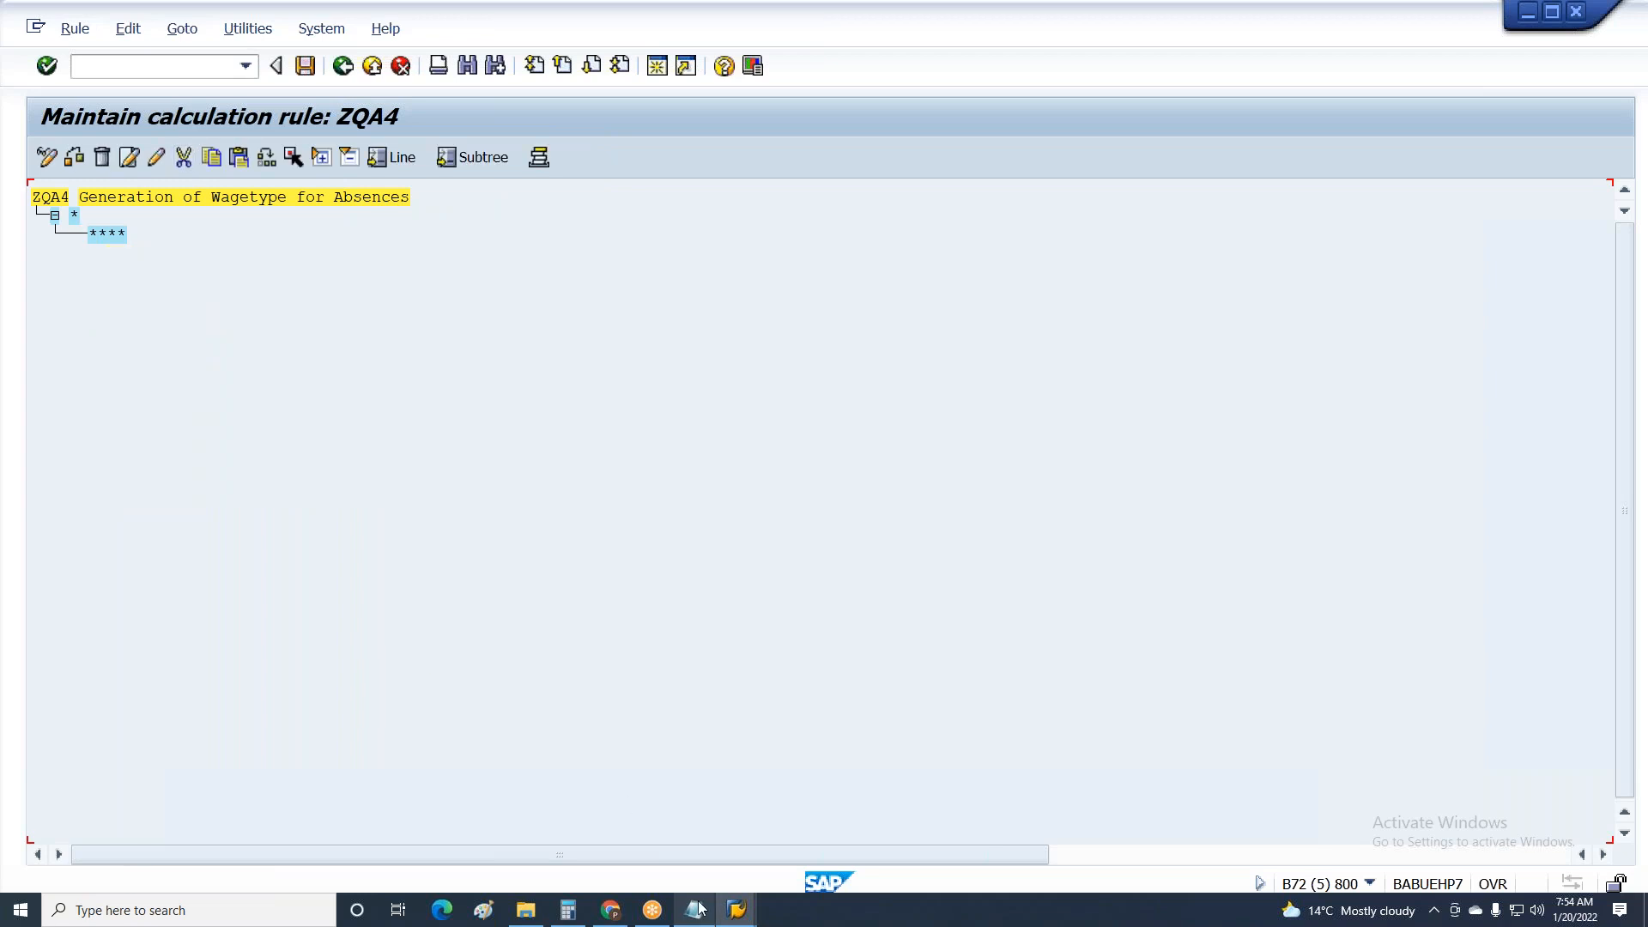
Open the WPBP input table of ACTIO ZQA3 in the payroll log and examine the grouping for calculation rules in both splits.
{"action": "left_click", "coordinate": [738, 910]}
{"action": "left_click", "coordinate": [970, 830]}
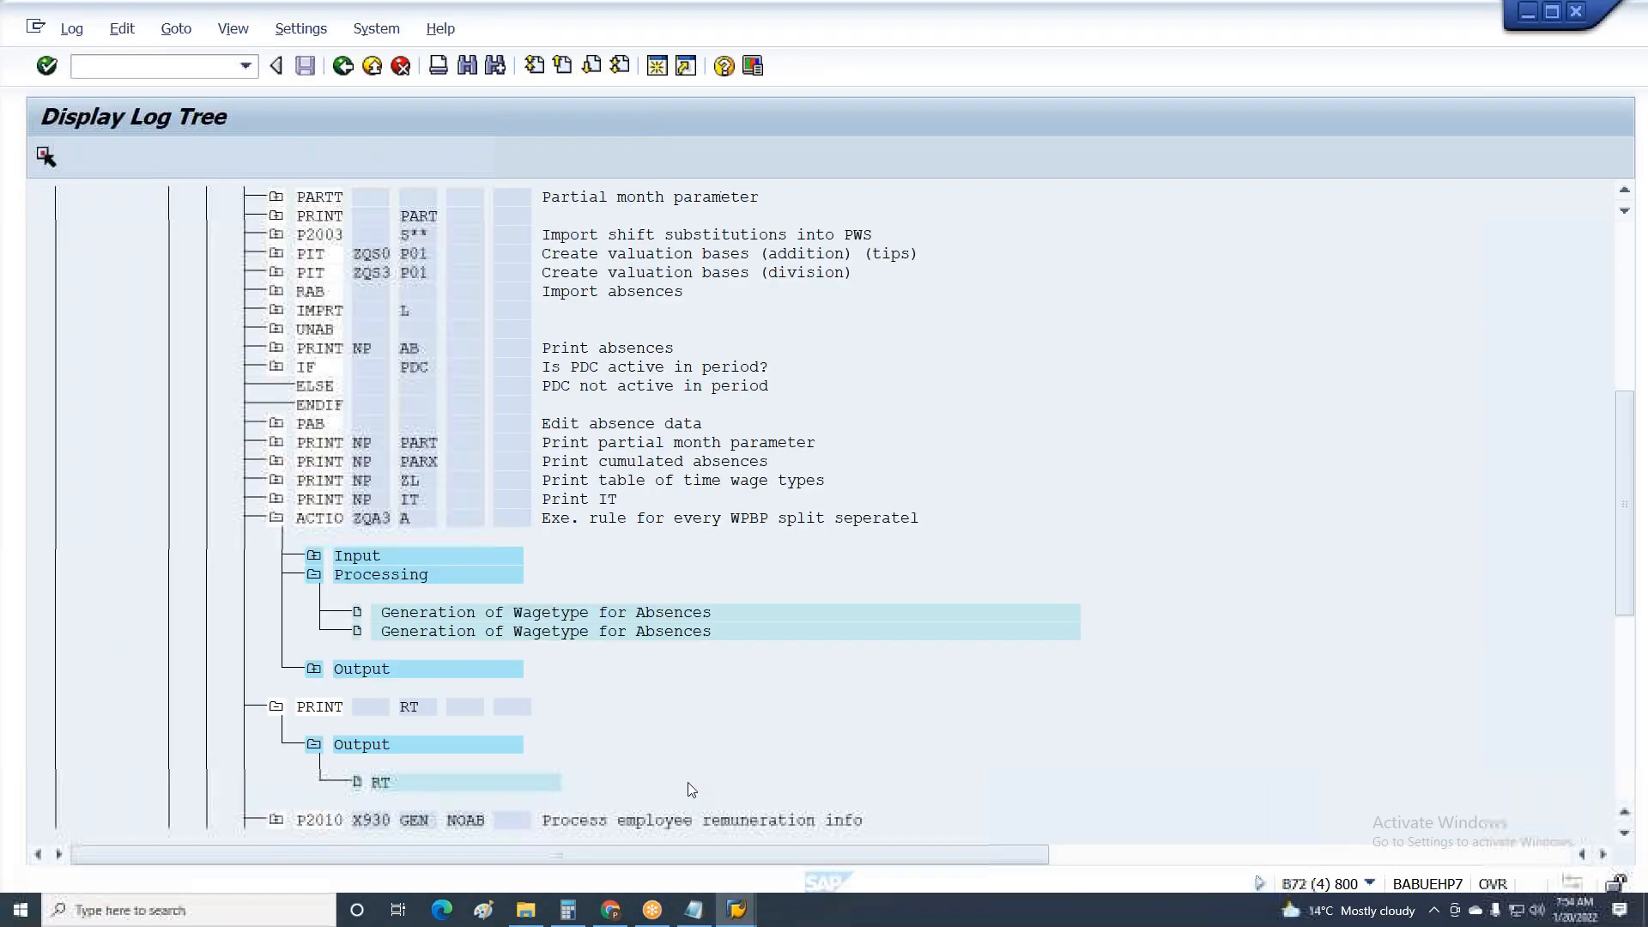
{"action": "left_click", "coordinate": [313, 555]}
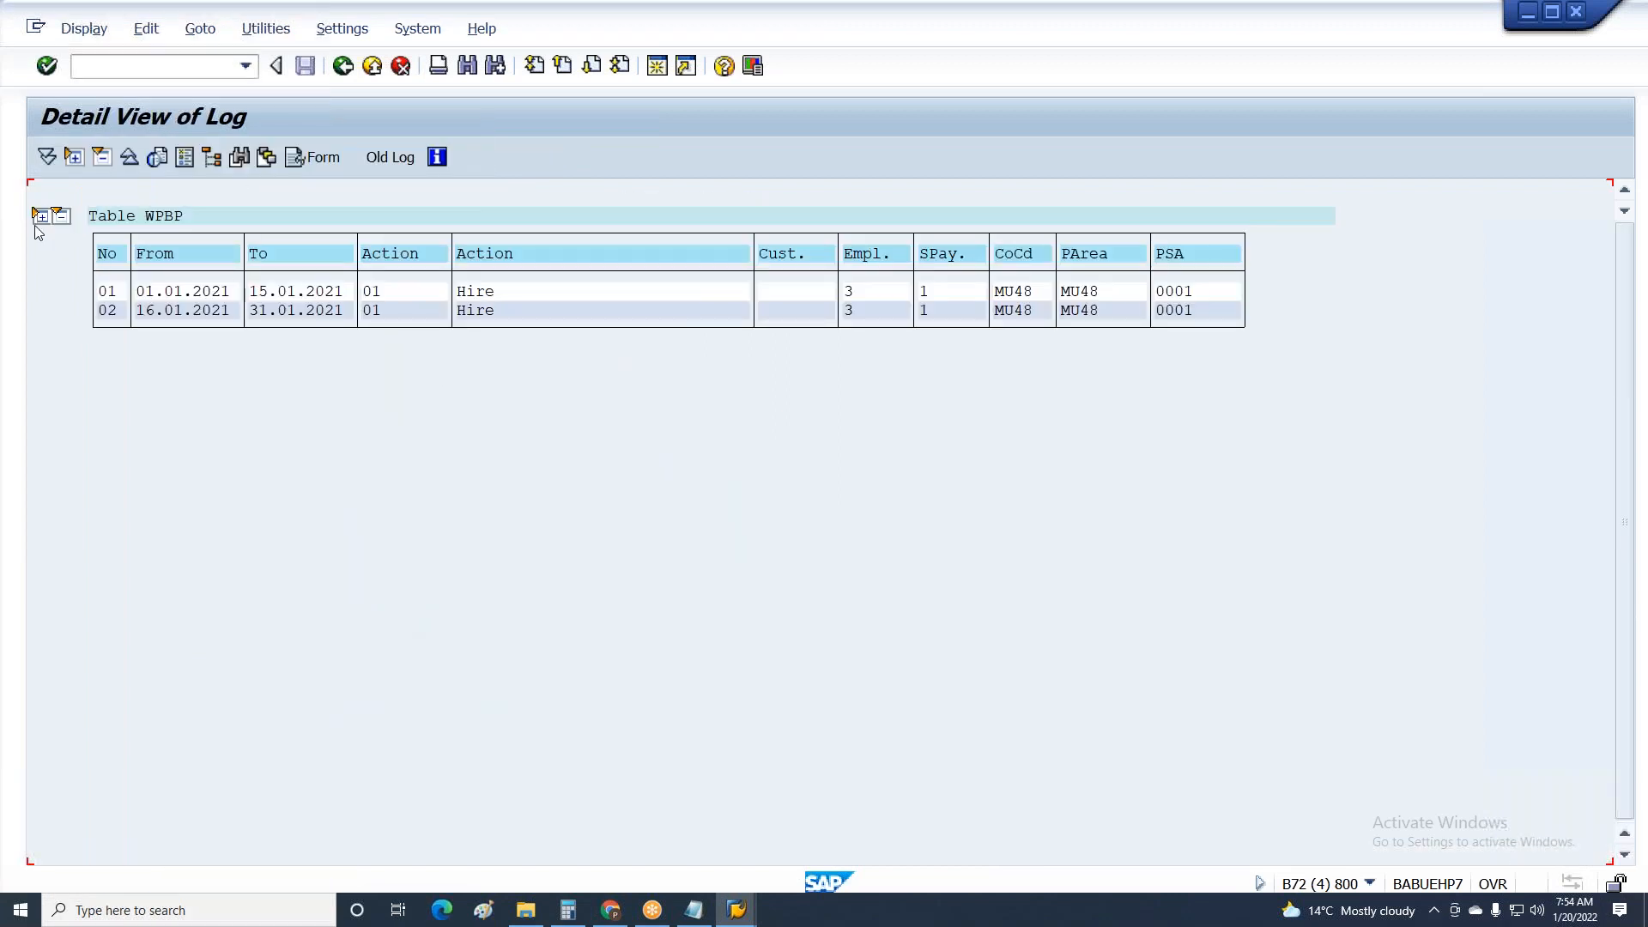
{"action": "left_click", "coordinate": [40, 218]}
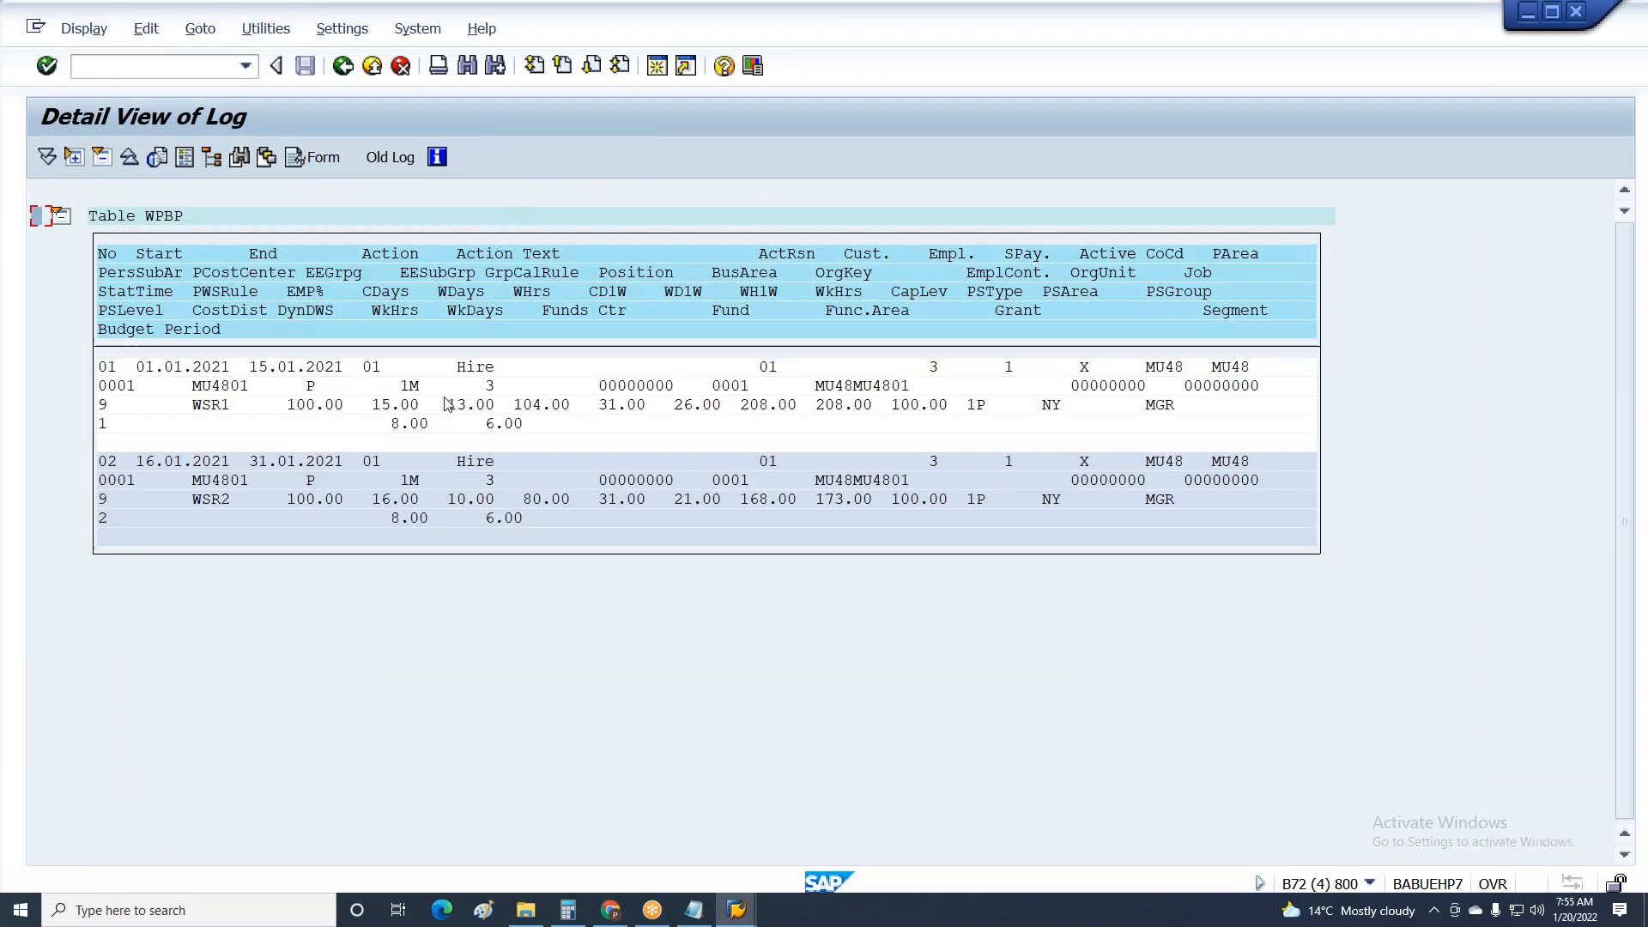
{"action": "left_click", "coordinate": [488, 385]}
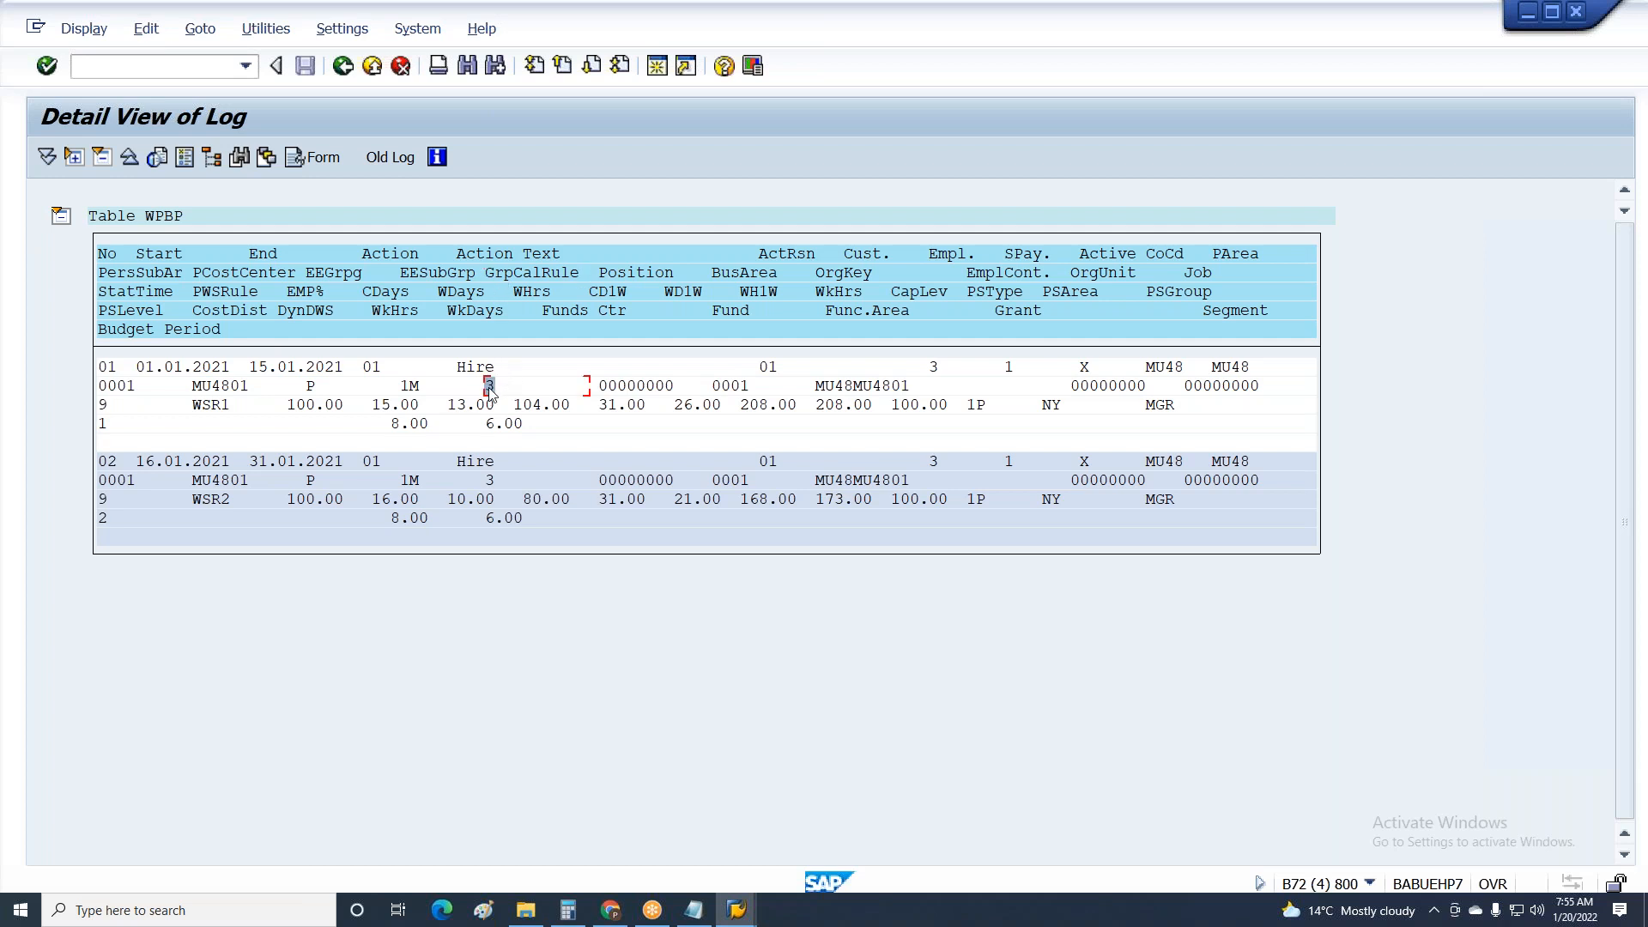
{"action": "left_click", "coordinate": [496, 488]}
{"action": "left_click", "coordinate": [500, 274]}
{"action": "left_click", "coordinate": [492, 486]}
{"action": "key", "text": "F3"}
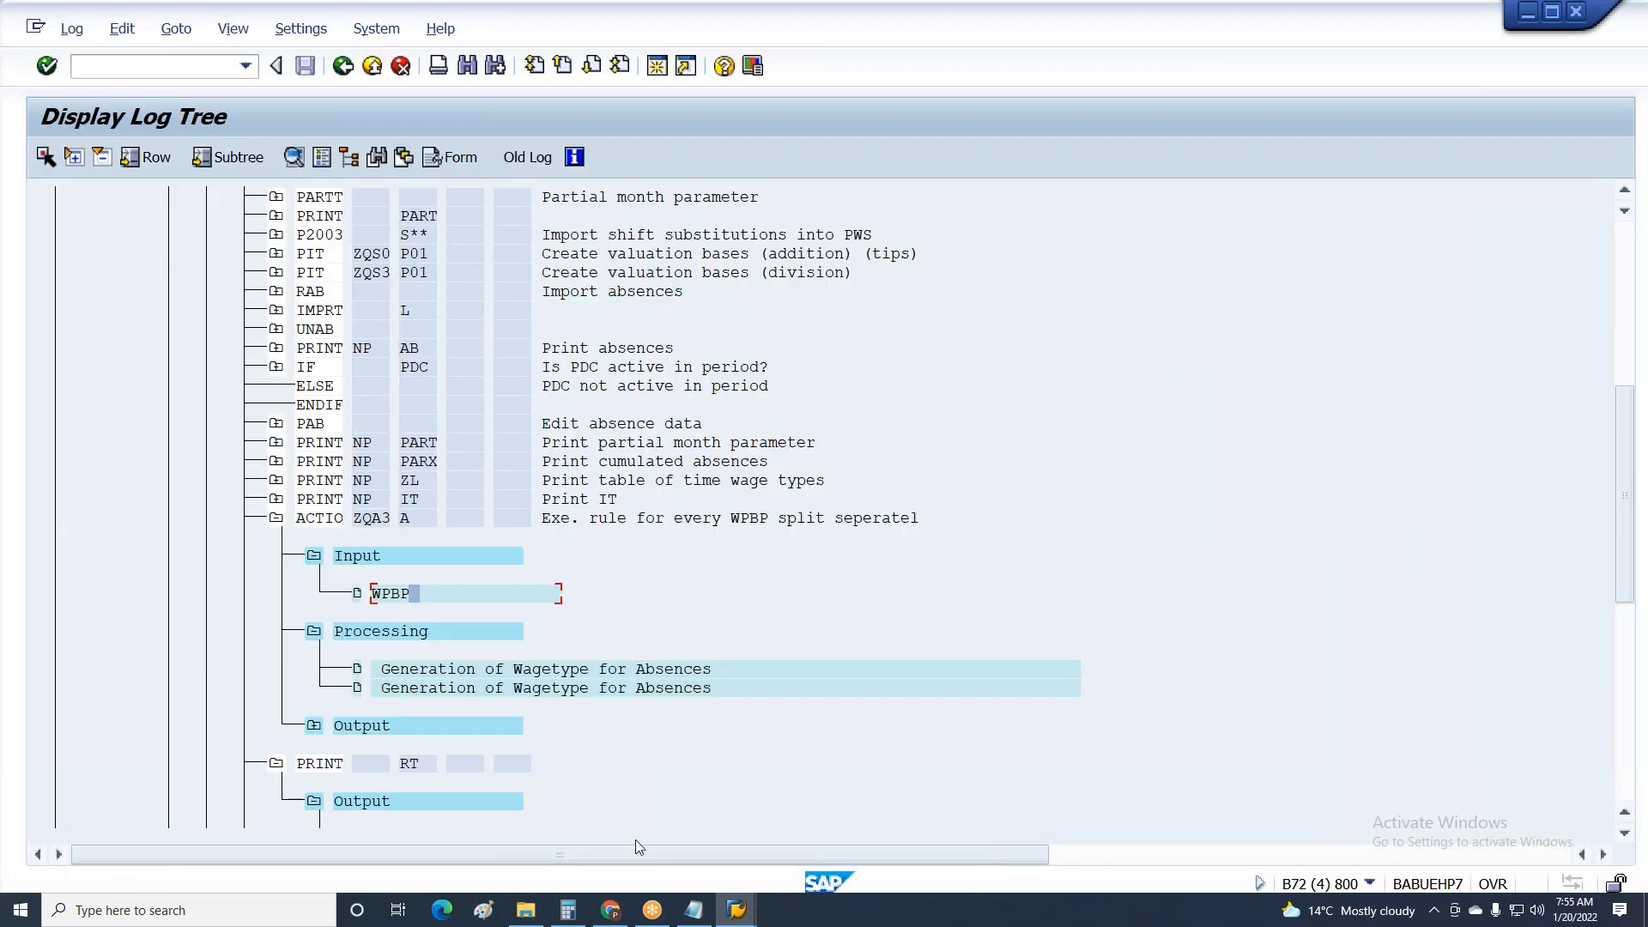
Return to rule ZQA4 and insert the operation OUTWPABPRT one level beneath the **** node.
{"action": "left_click", "coordinate": [736, 909]}
{"action": "left_click", "coordinate": [1102, 835]}
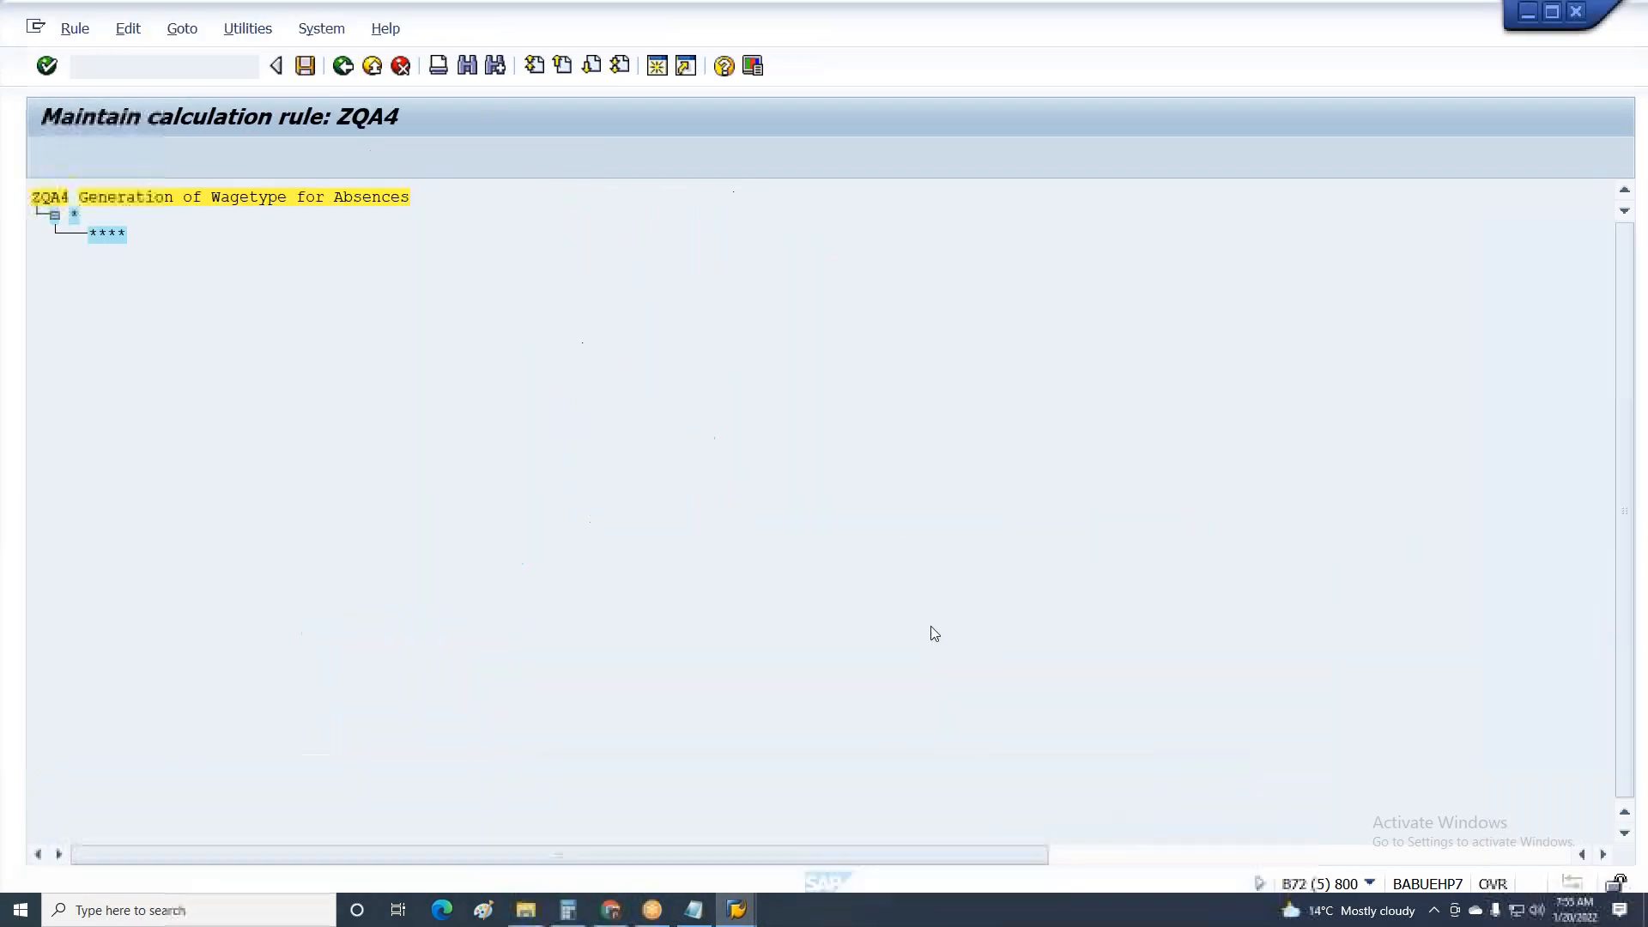
{"action": "left_click", "coordinate": [131, 158]}
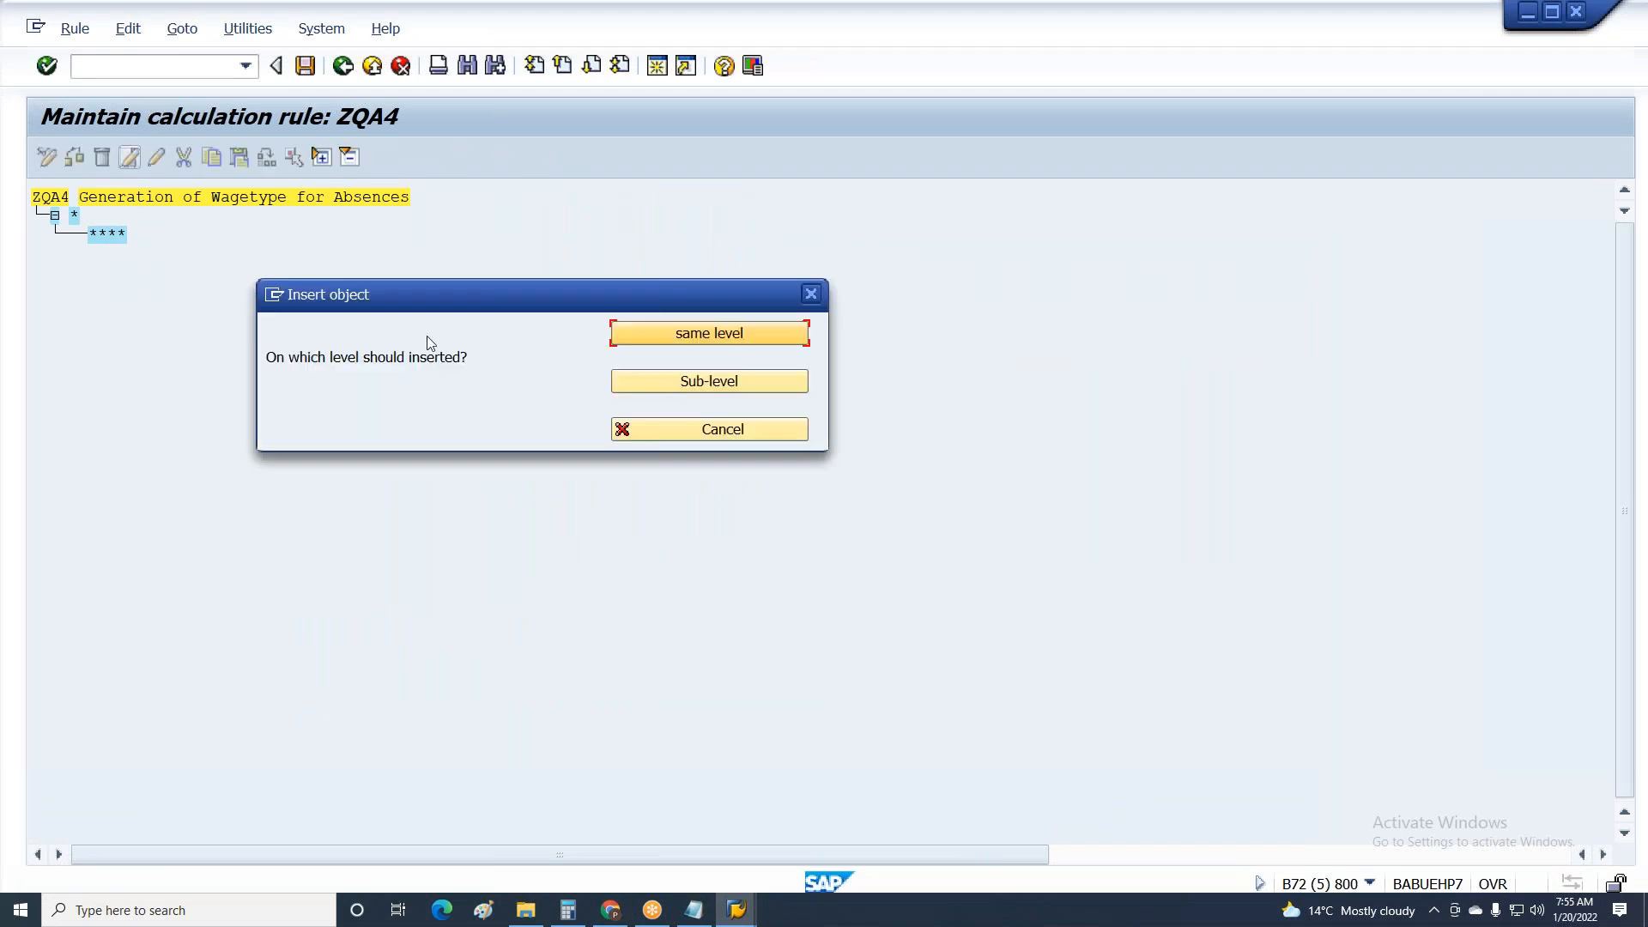
{"action": "left_click", "coordinate": [698, 380]}
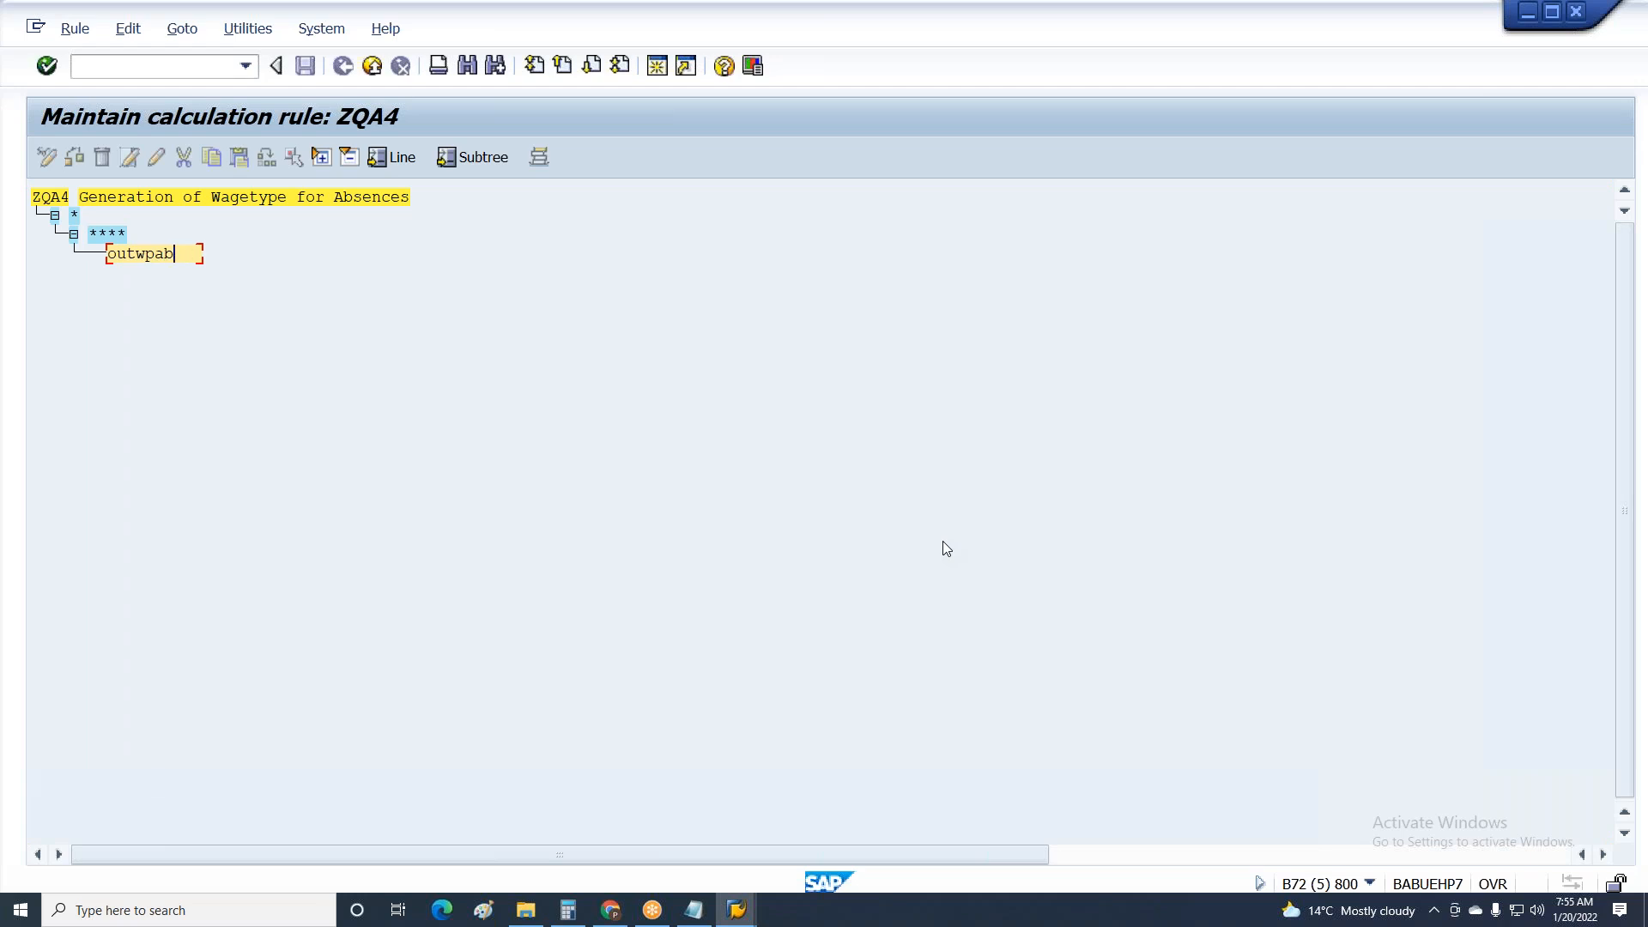
{"action": "type", "text": "t"}
{"action": "key", "text": "Return"}
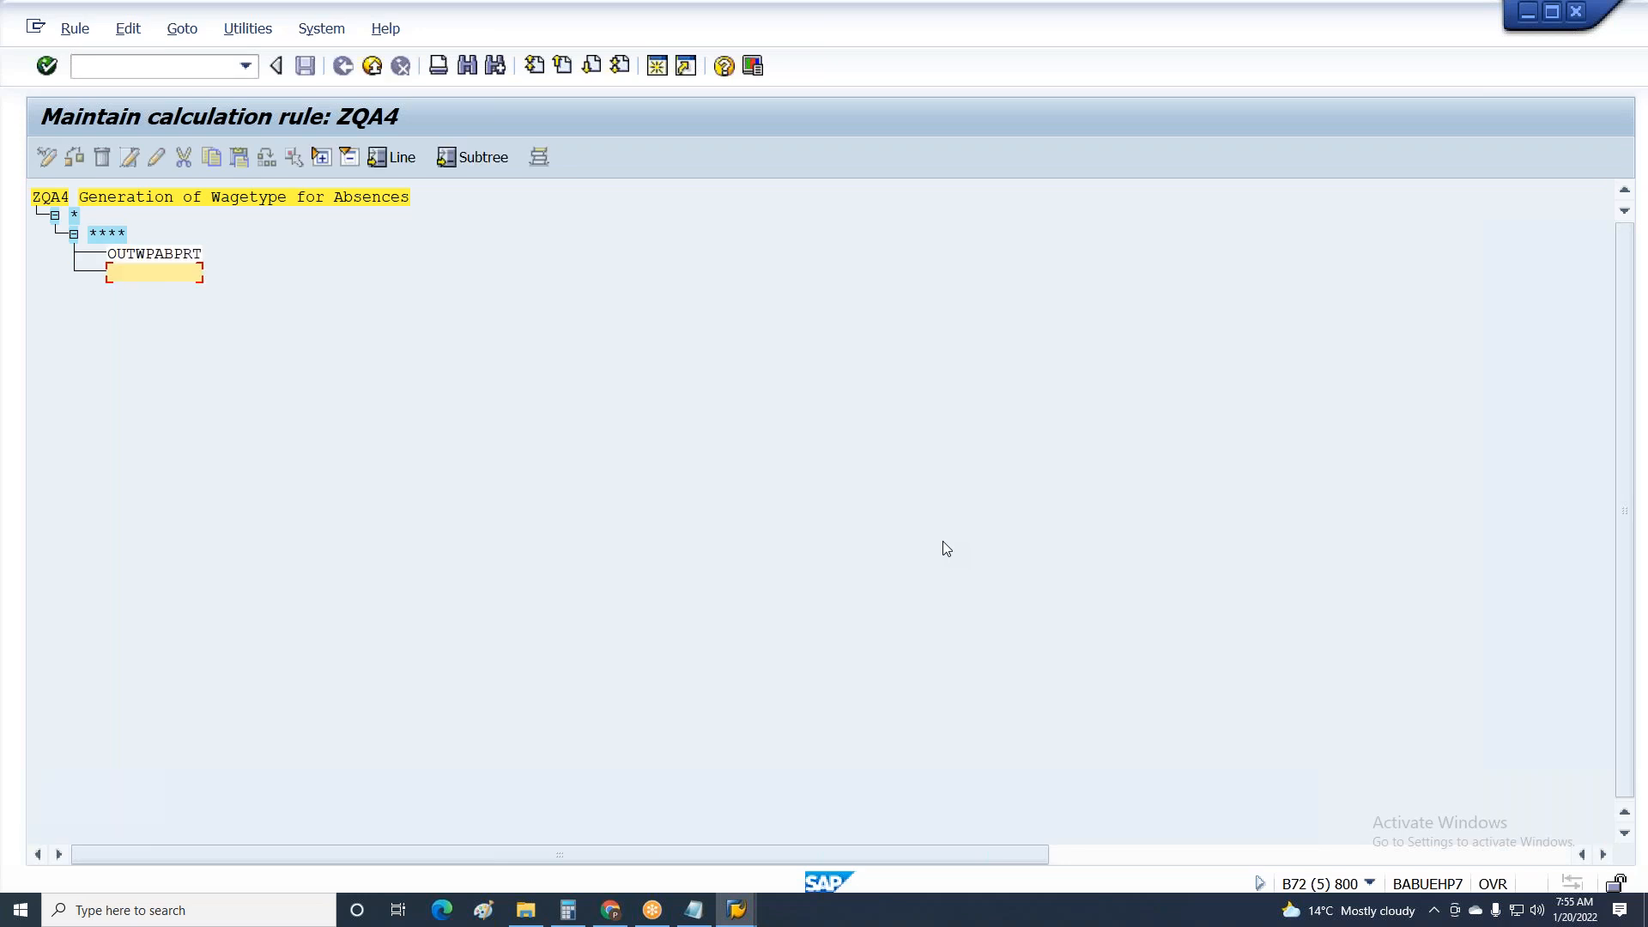
{"action": "key", "text": "Return"}
Correct the operation OUTWPABPRT to OUTWPABART.
{"action": "left_click", "coordinate": [174, 255]}
{"action": "left_click", "coordinate": [158, 163]}
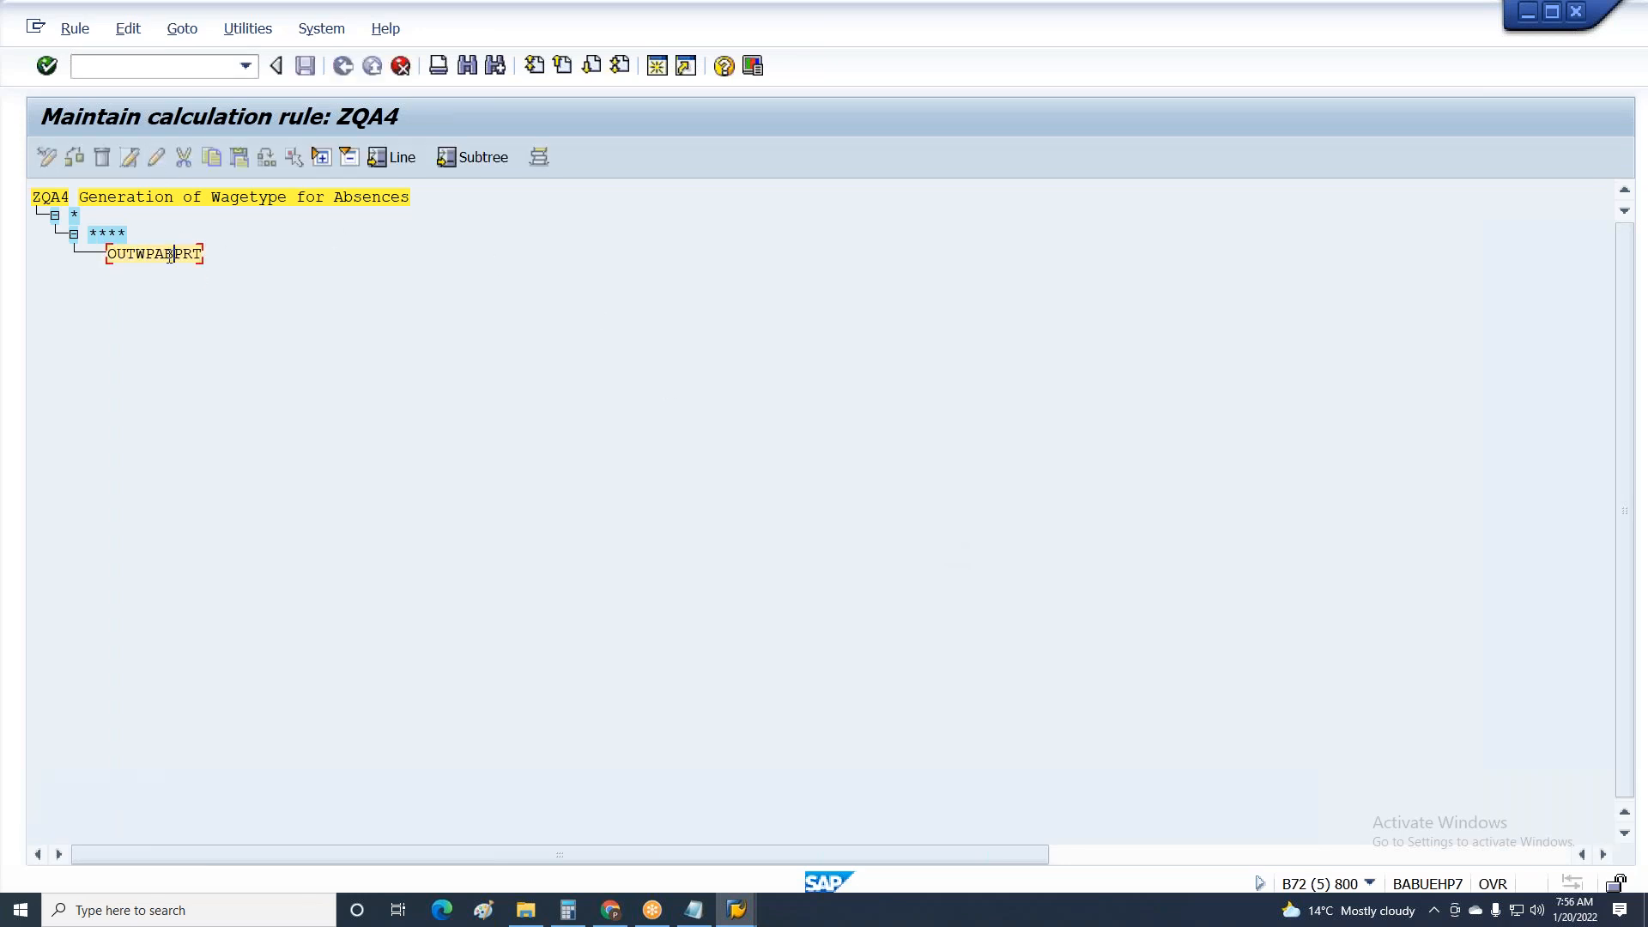
{"action": "left_click_drag", "start_coordinate": [166, 253], "coordinate": [603, 187]}
{"action": "type", "text": "A"}
{"action": "key", "text": "Return"}
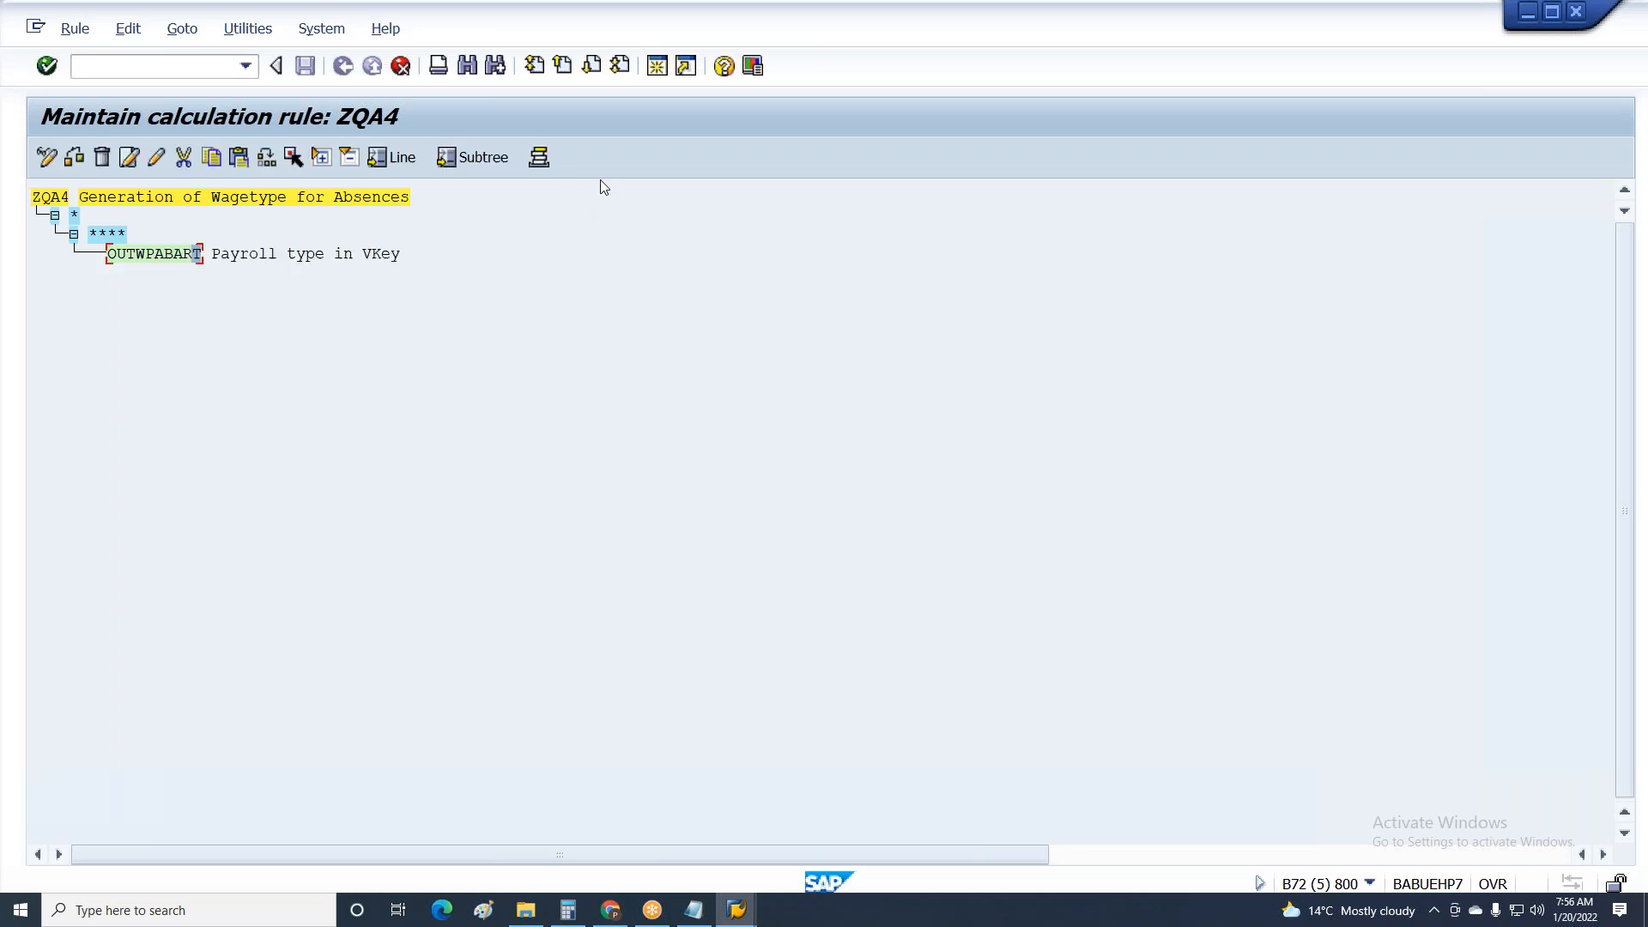
Add the variable keys 3 and 1 beneath the decision operation OUTWPABART.
{"action": "left_click", "coordinate": [129, 157]}
{"action": "type", "text": "3"}
{"action": "key", "text": "Return"}
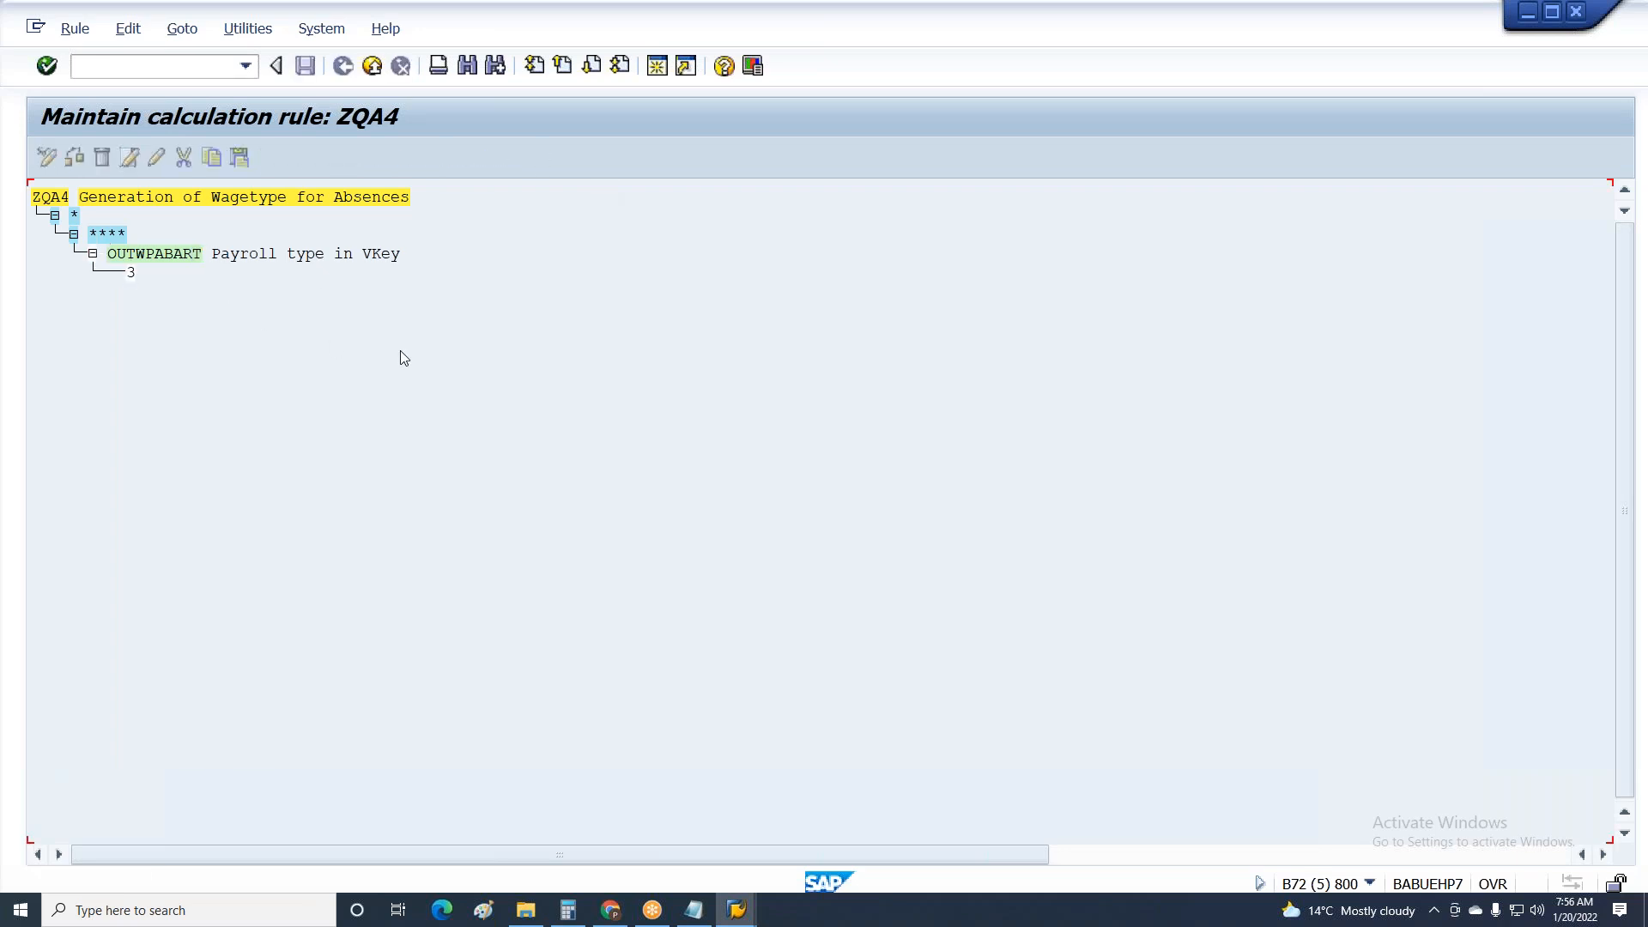
{"action": "type", "text": "1"}
{"action": "key", "text": "Return"}
Paste the cut operation block beneath variable key 3 and expand it.
{"action": "left_click", "coordinate": [131, 272]}
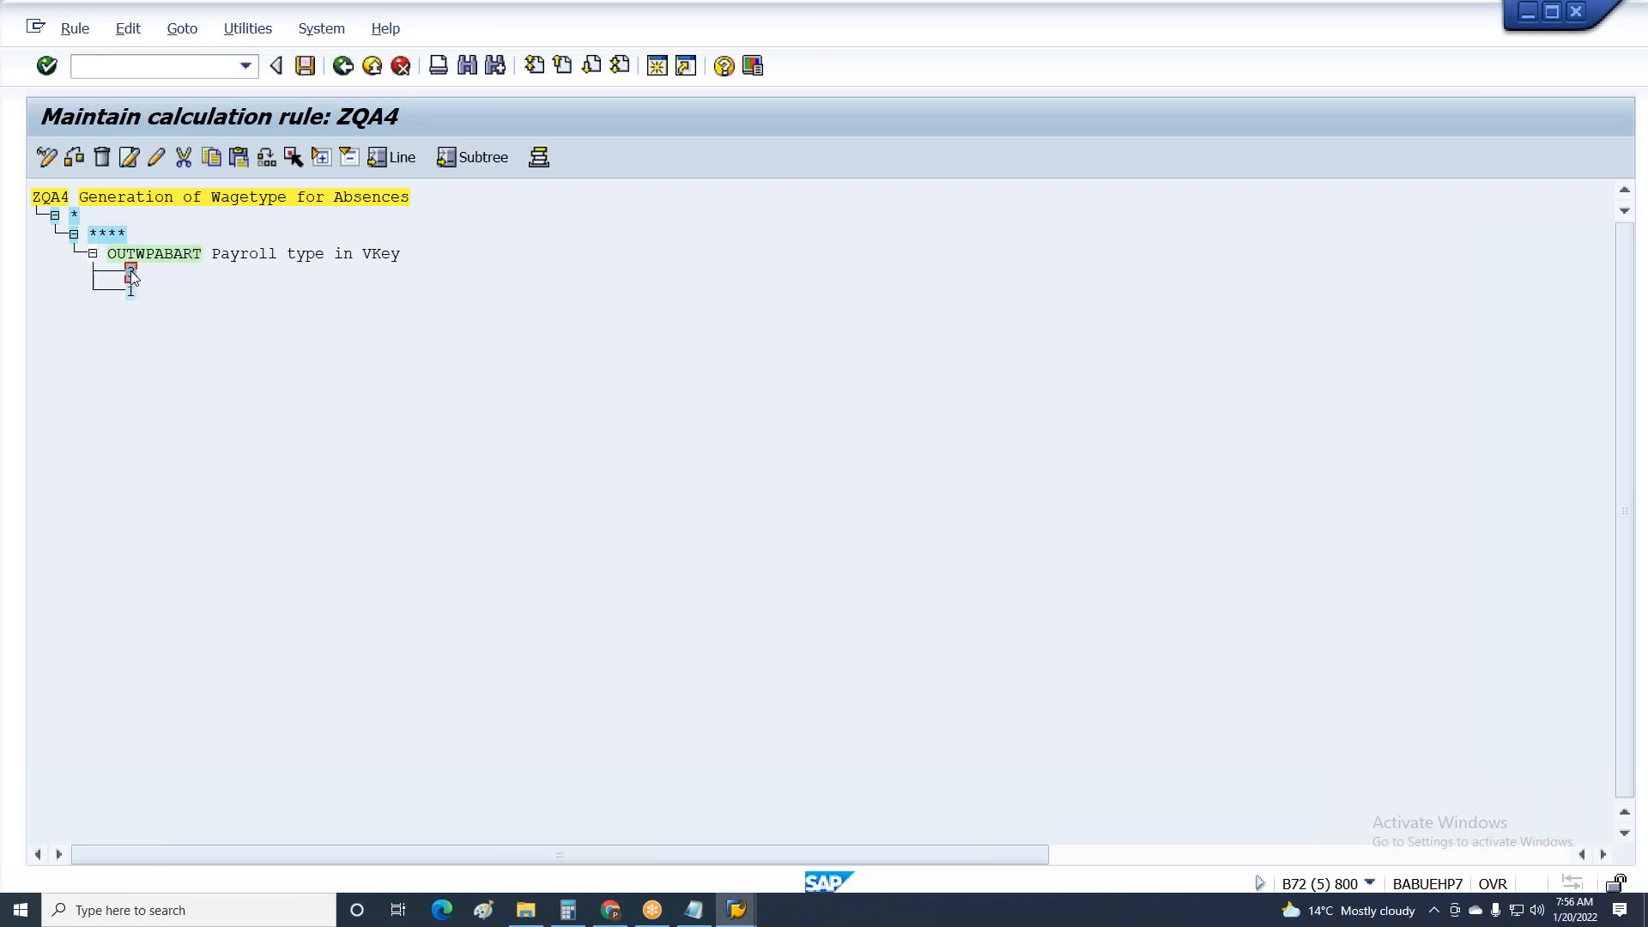
{"action": "left_click", "coordinate": [240, 158]}
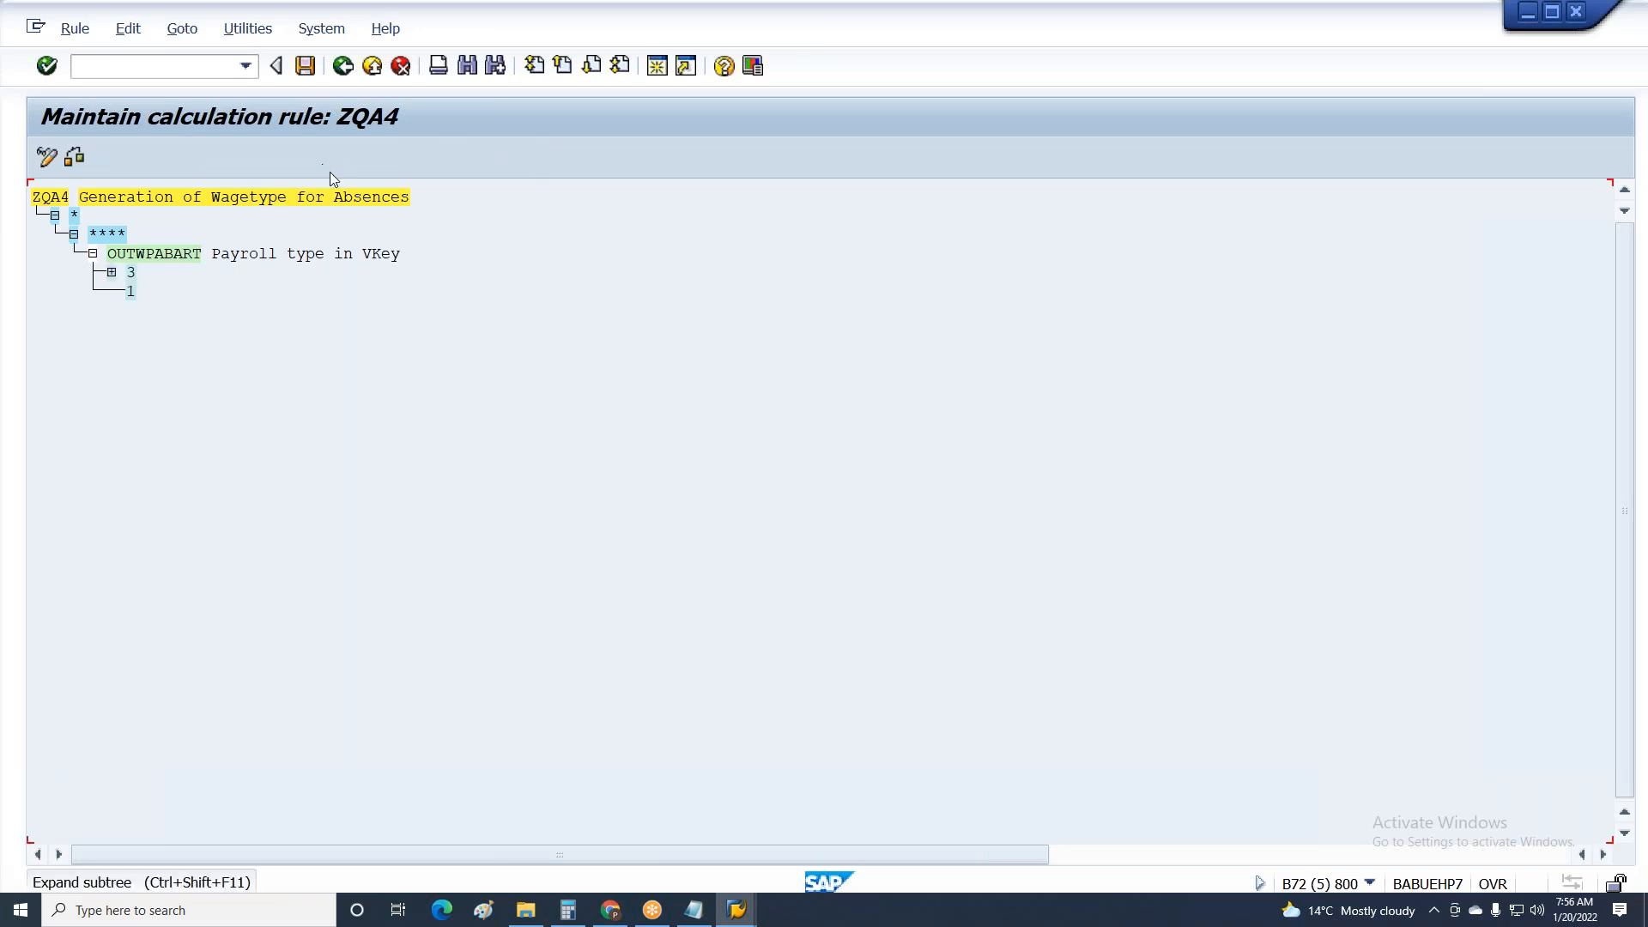
{"action": "left_click", "coordinate": [130, 556]}
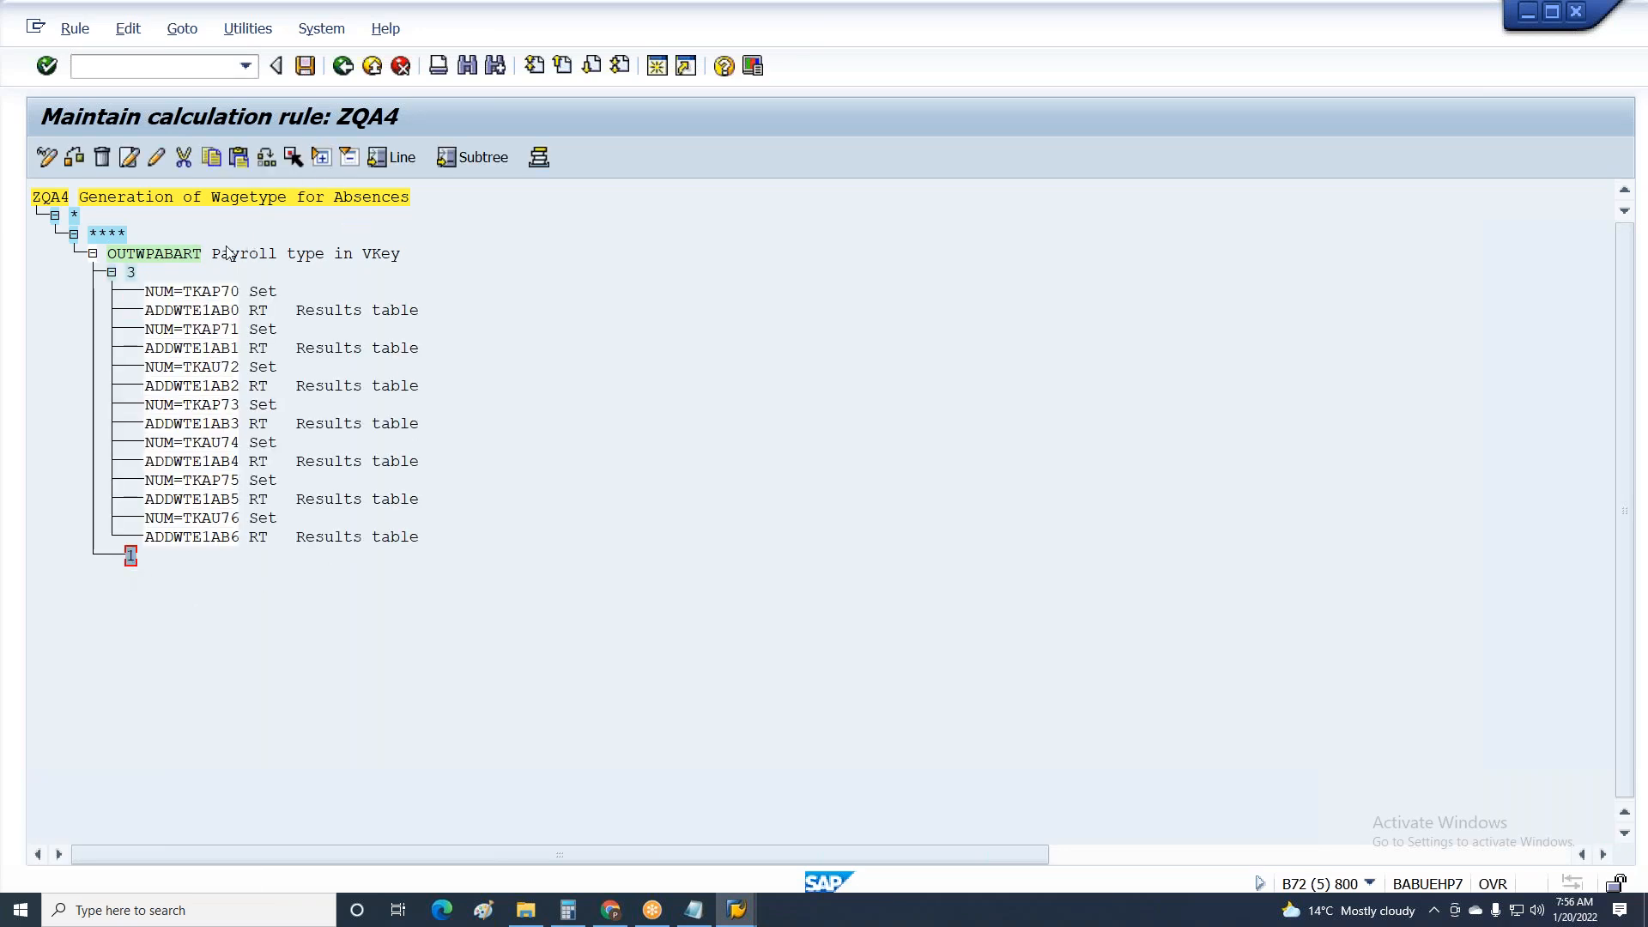
Insert the operation SETIN R=3 as the first line beneath variable key 3.
{"action": "left_click", "coordinate": [132, 274]}
{"action": "left_click", "coordinate": [134, 160]}
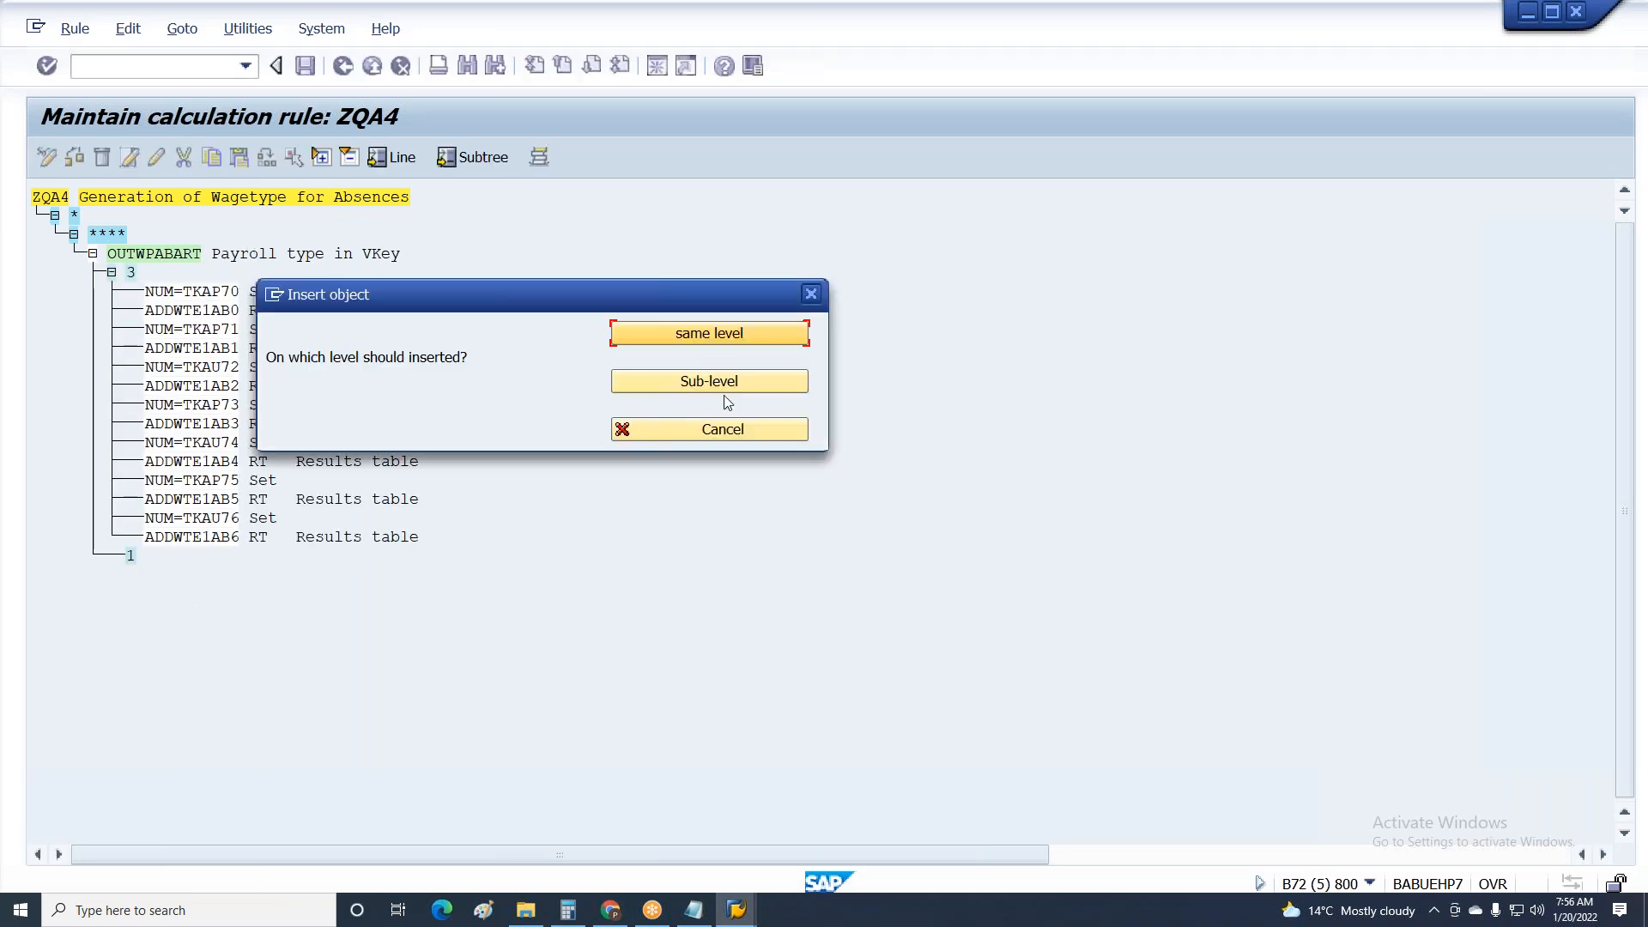
{"action": "left_click", "coordinate": [717, 386]}
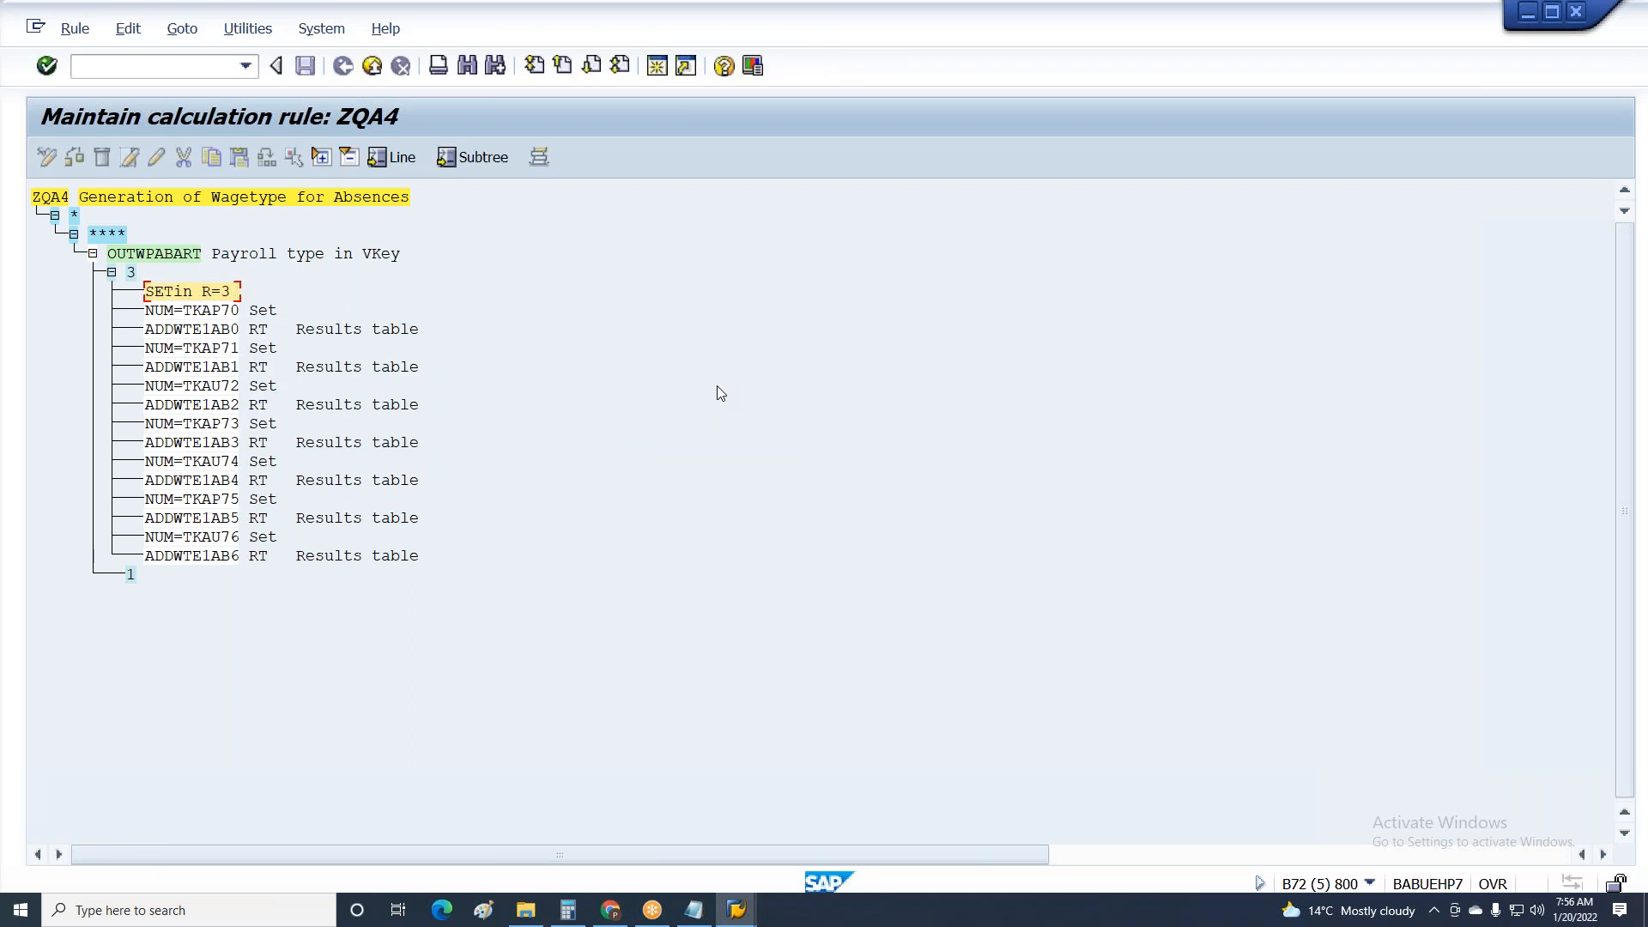
{"action": "key", "text": "Return"}
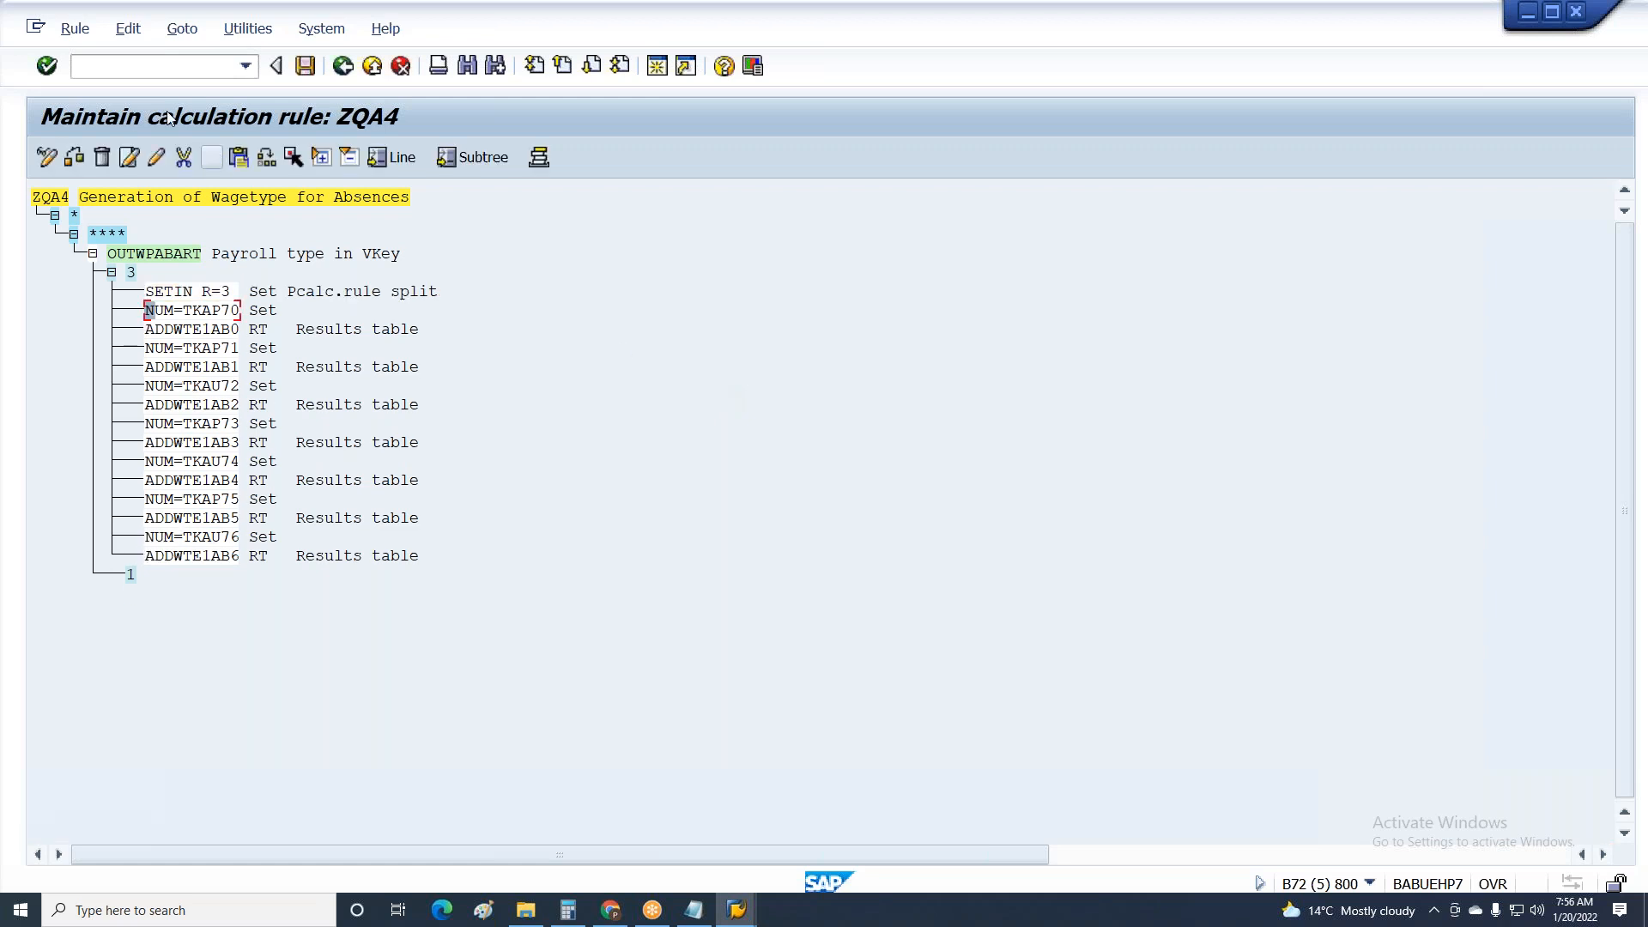
Paste the same NUM=TKAP70 through ADDWTE1AB6 block beneath variable key 1 and expand it.
{"action": "left_click", "coordinate": [206, 329]}
{"action": "left_click", "coordinate": [207, 555]}
{"action": "left_click", "coordinate": [216, 290]}
{"action": "left_click", "coordinate": [132, 574]}
{"action": "left_click", "coordinate": [237, 159]}
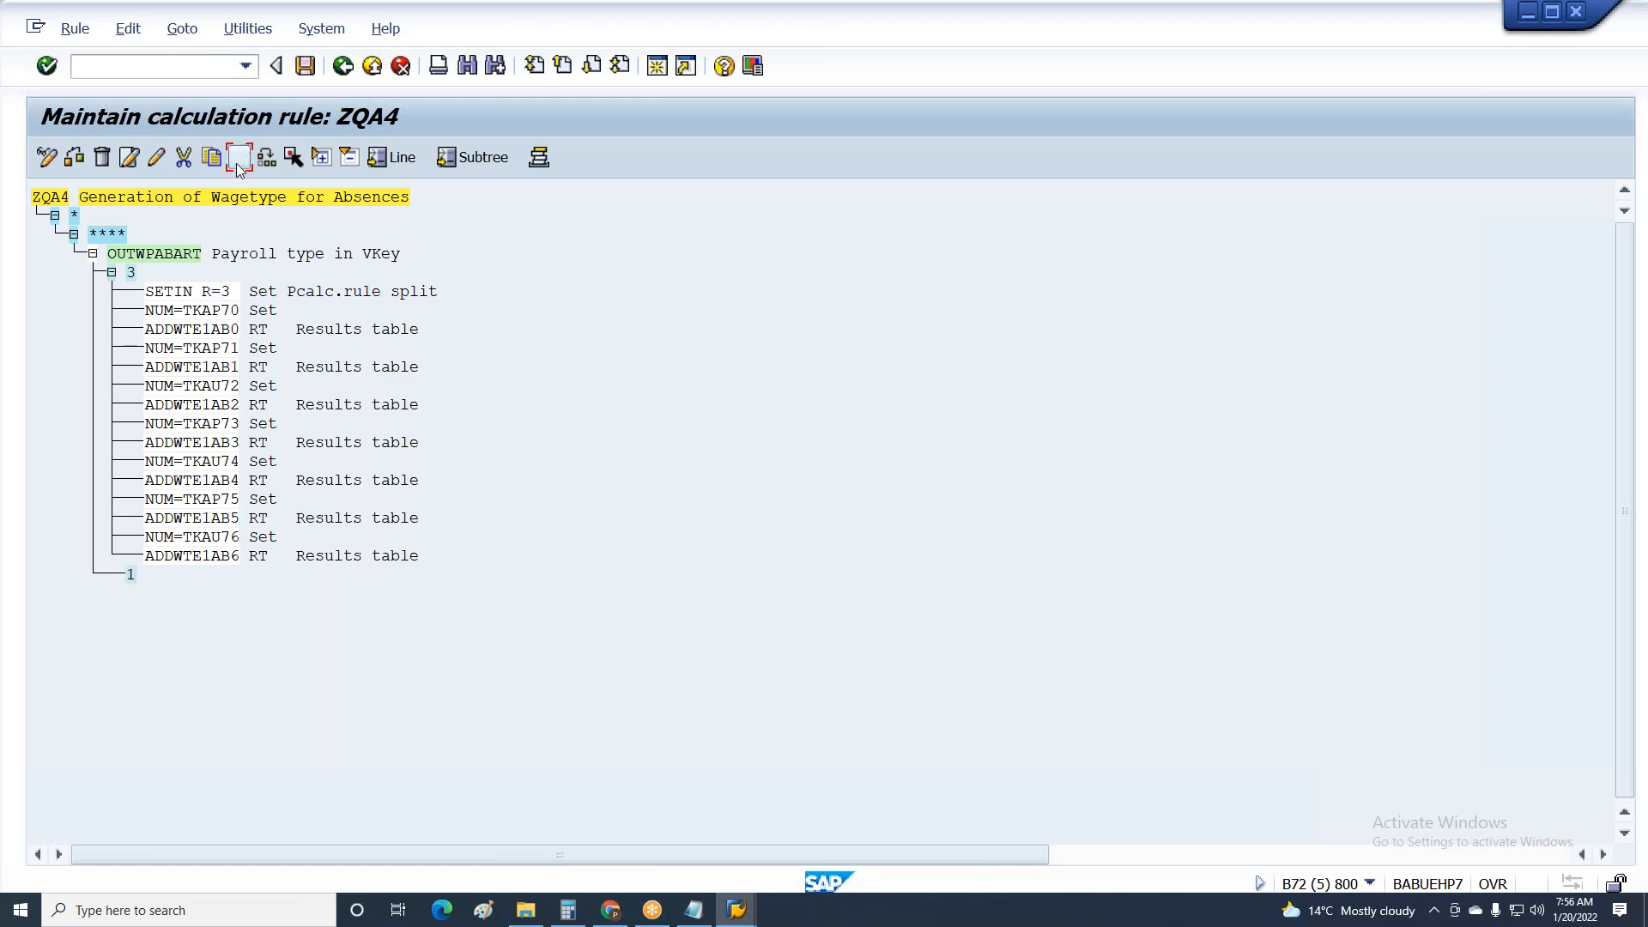
{"action": "left_click", "coordinate": [321, 157]}
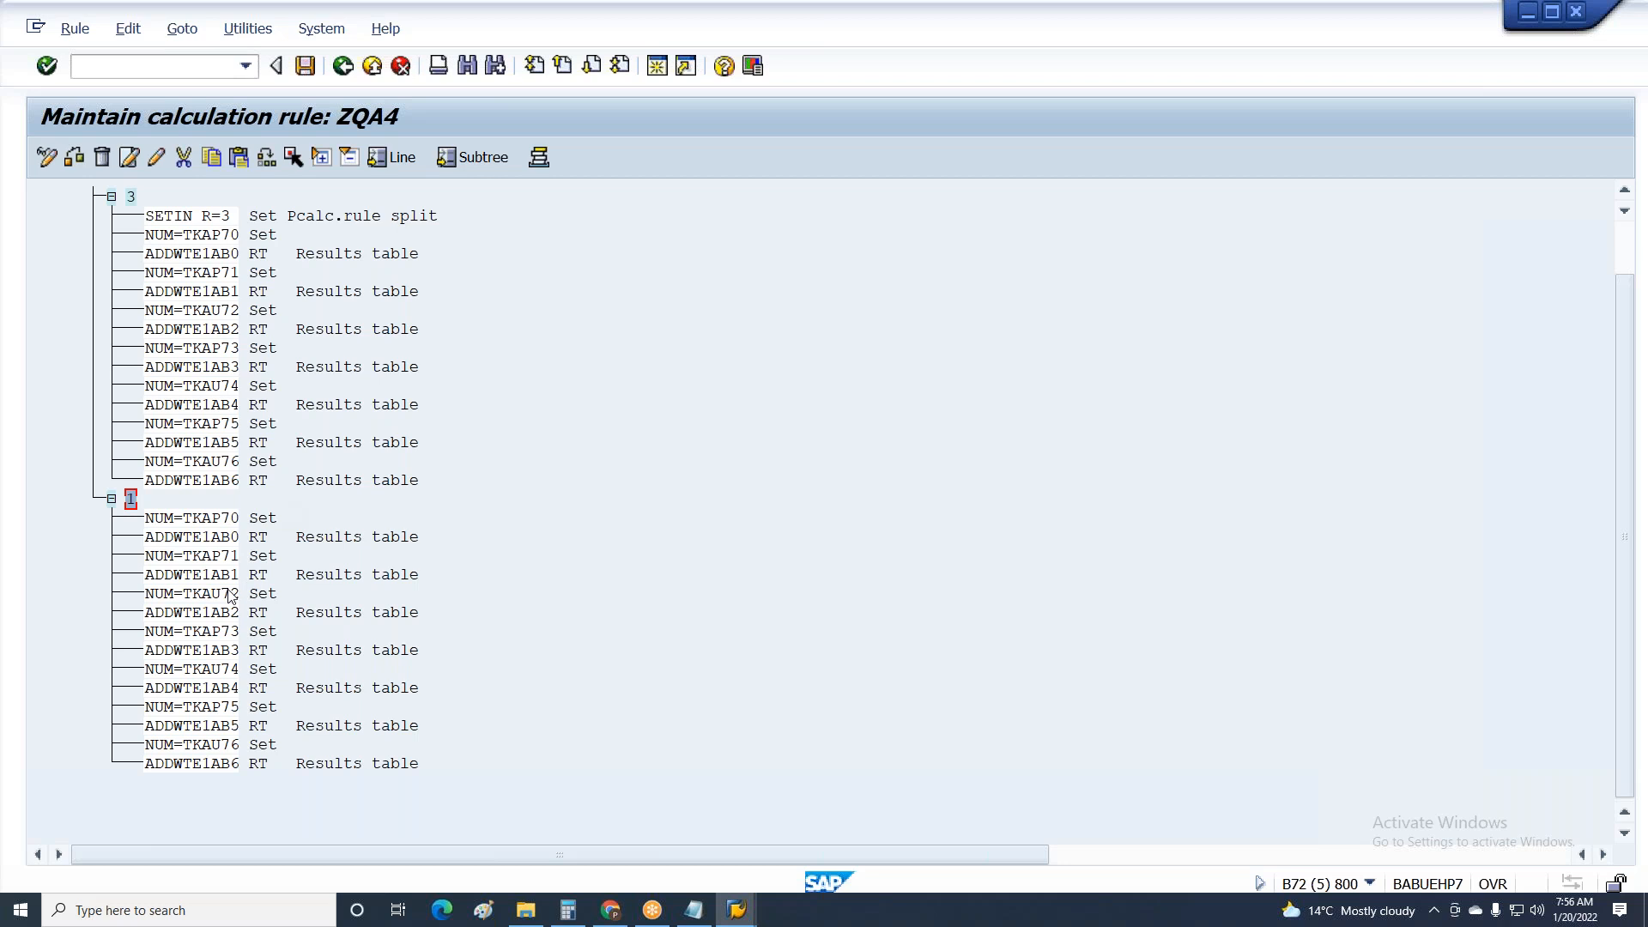
Change the first operation beneath variable key 1 from the TKAP70 constant to NUM=TSAP70.
{"action": "scroll", "coordinate": [193, 571], "scroll_direction": "up", "scroll_amount": 2}
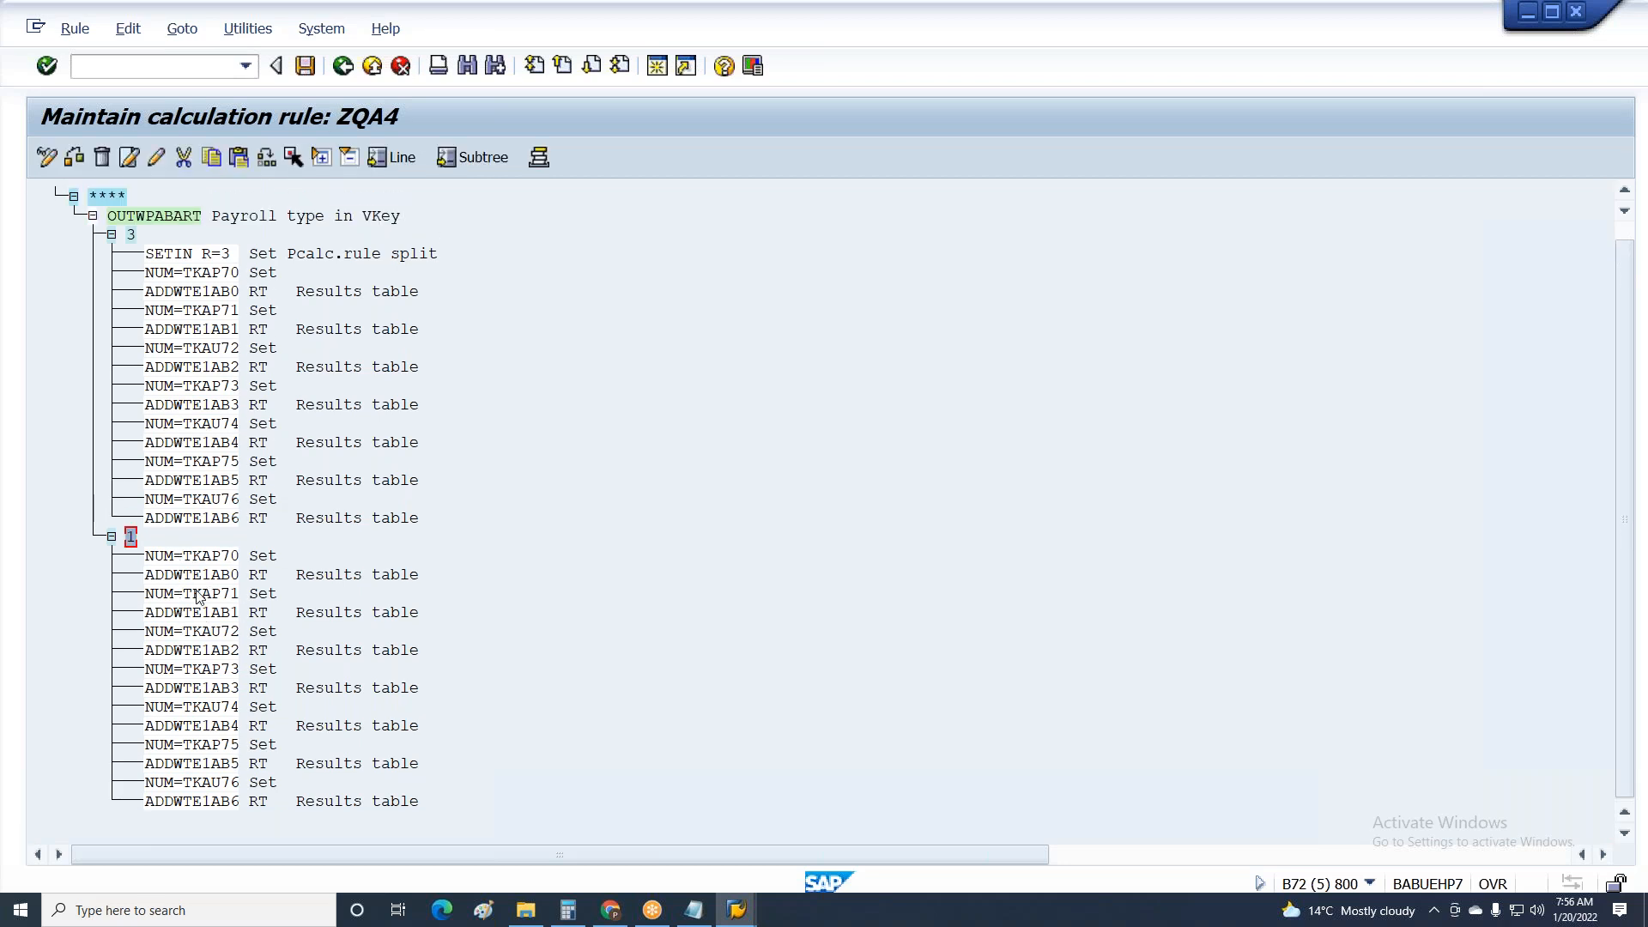
{"action": "left_click", "coordinate": [196, 556]}
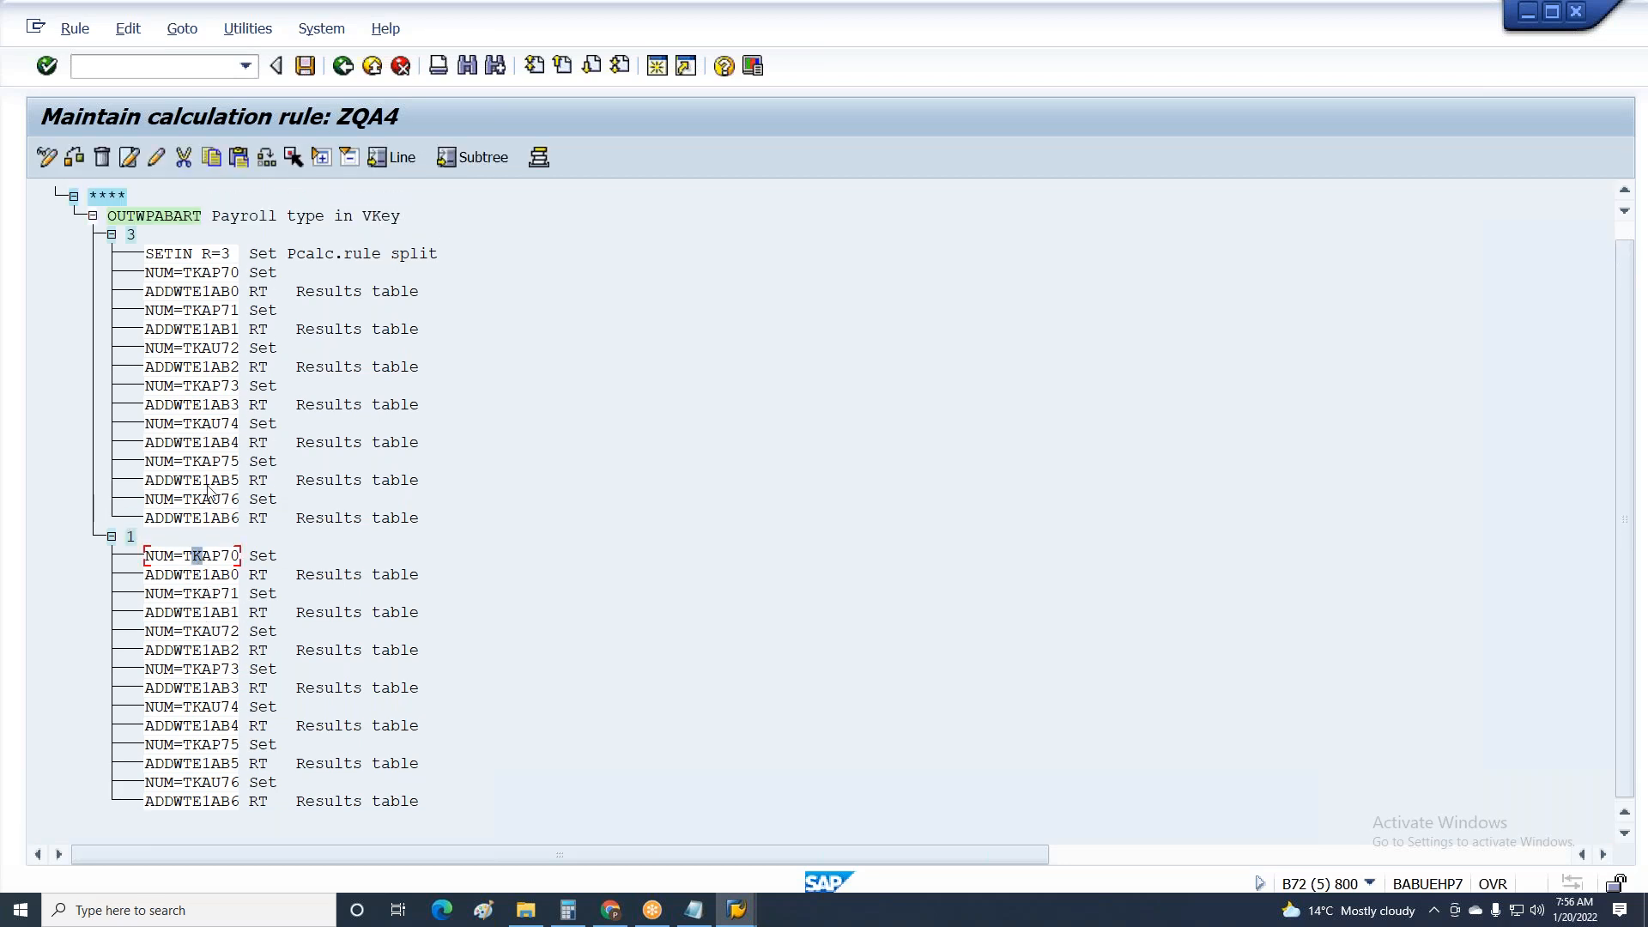
{"action": "left_click", "coordinate": [156, 165]}
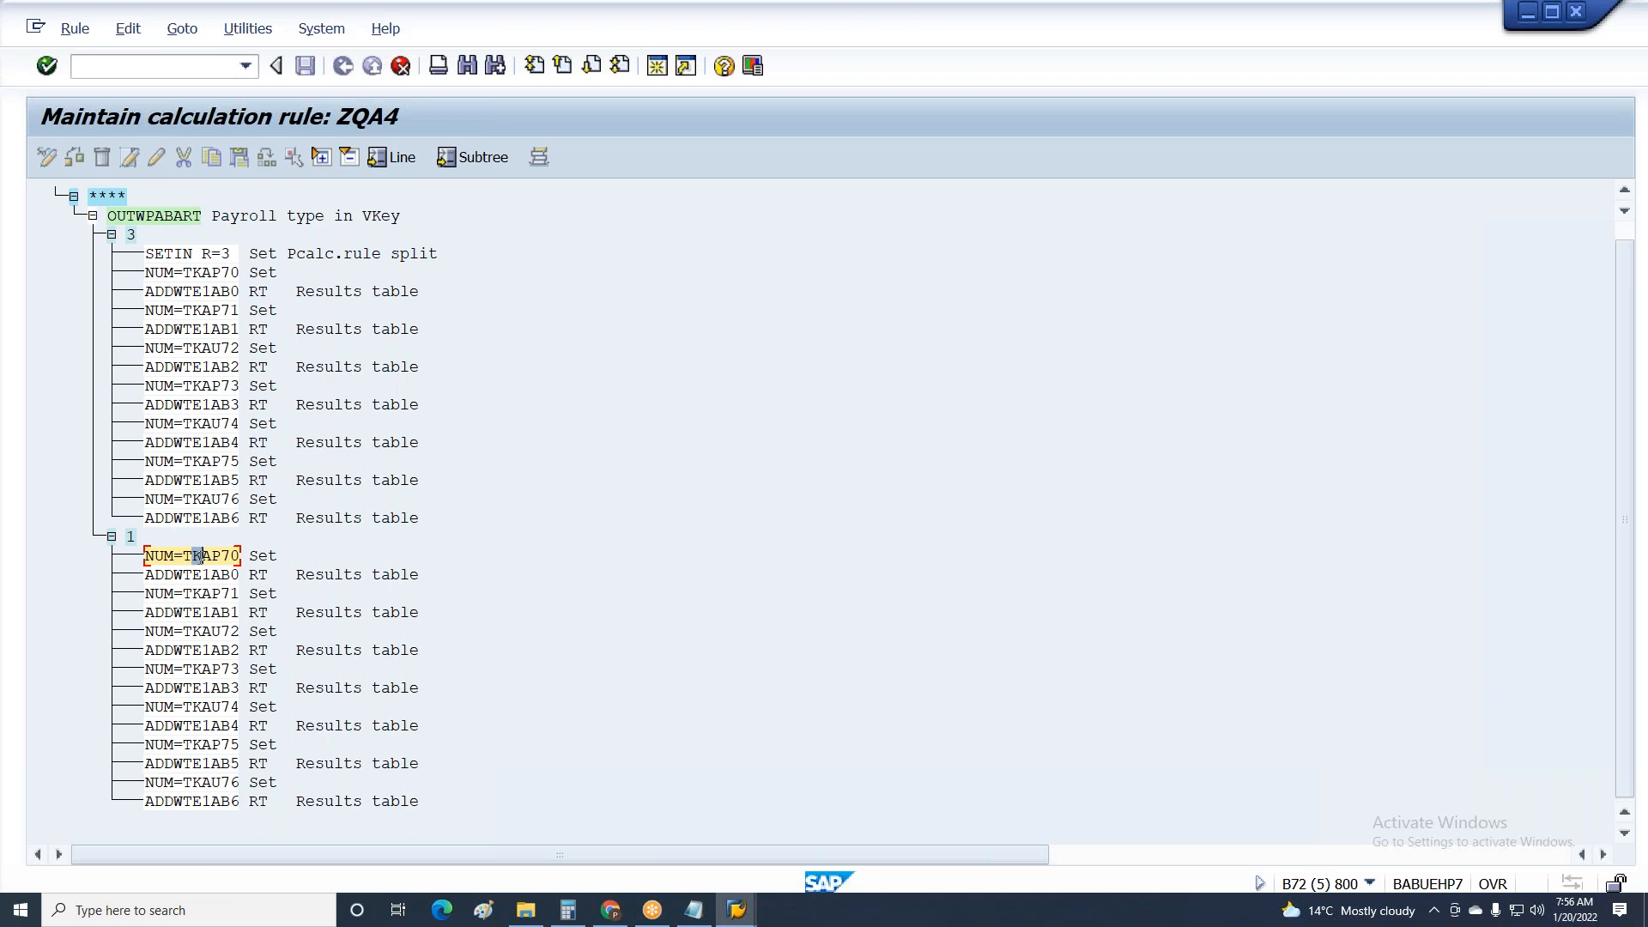
{"action": "left_click_drag", "start_coordinate": [206, 559], "coordinate": [213, 561]}
{"action": "type", "text": "S"}
{"action": "key", "text": "Return"}
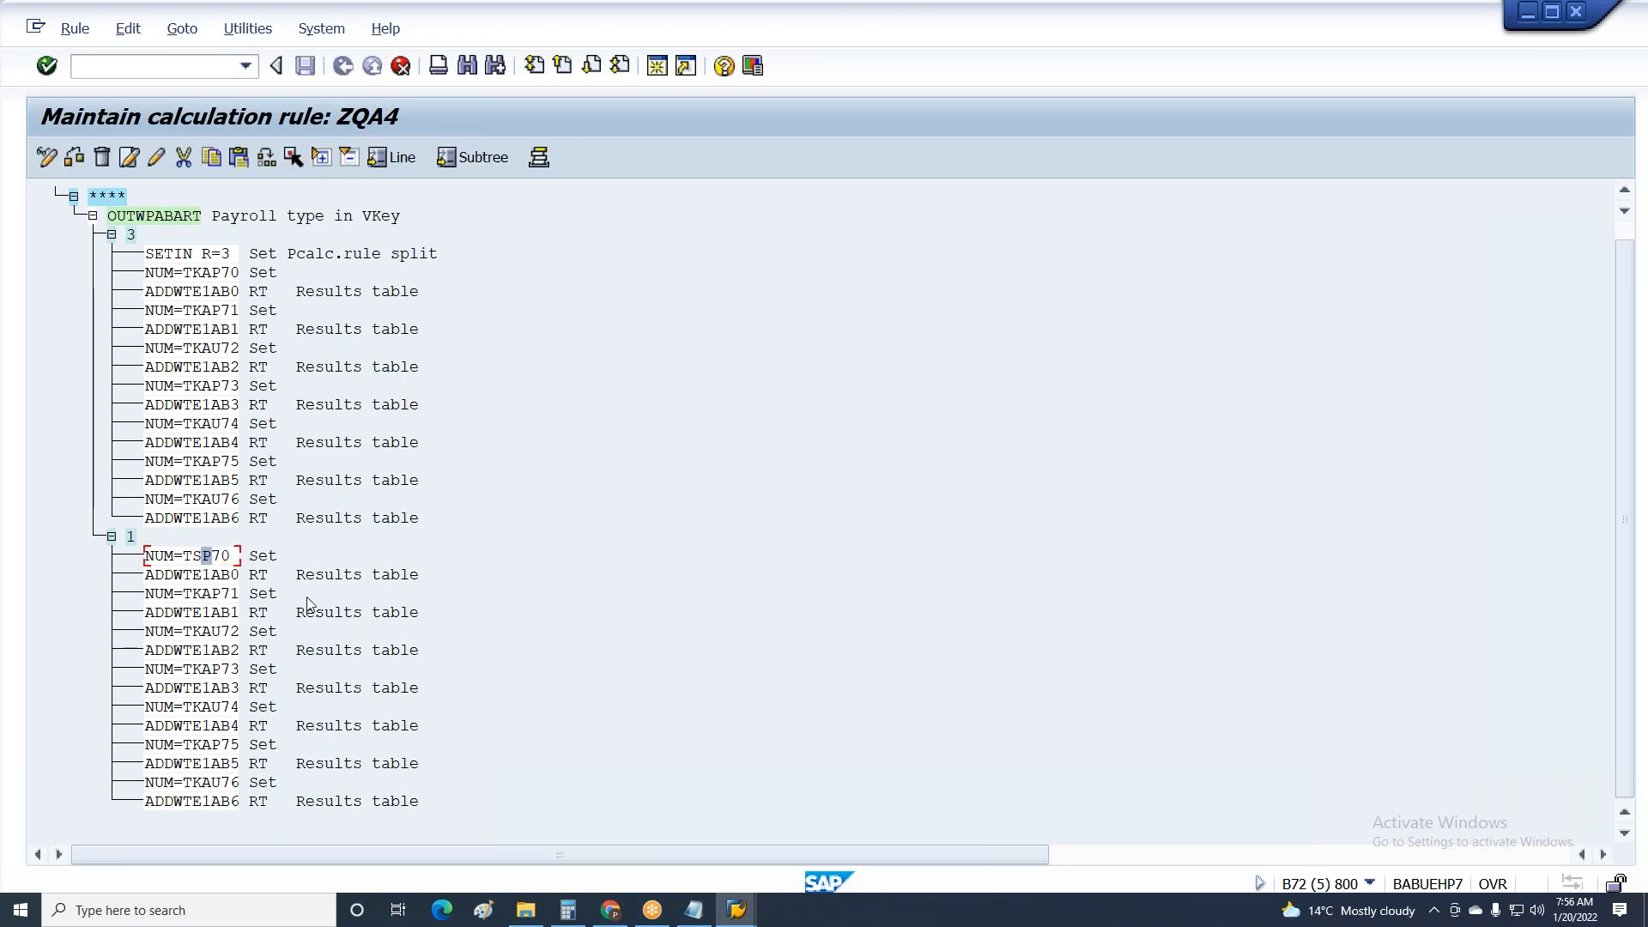
{"action": "left_click", "coordinate": [157, 160]}
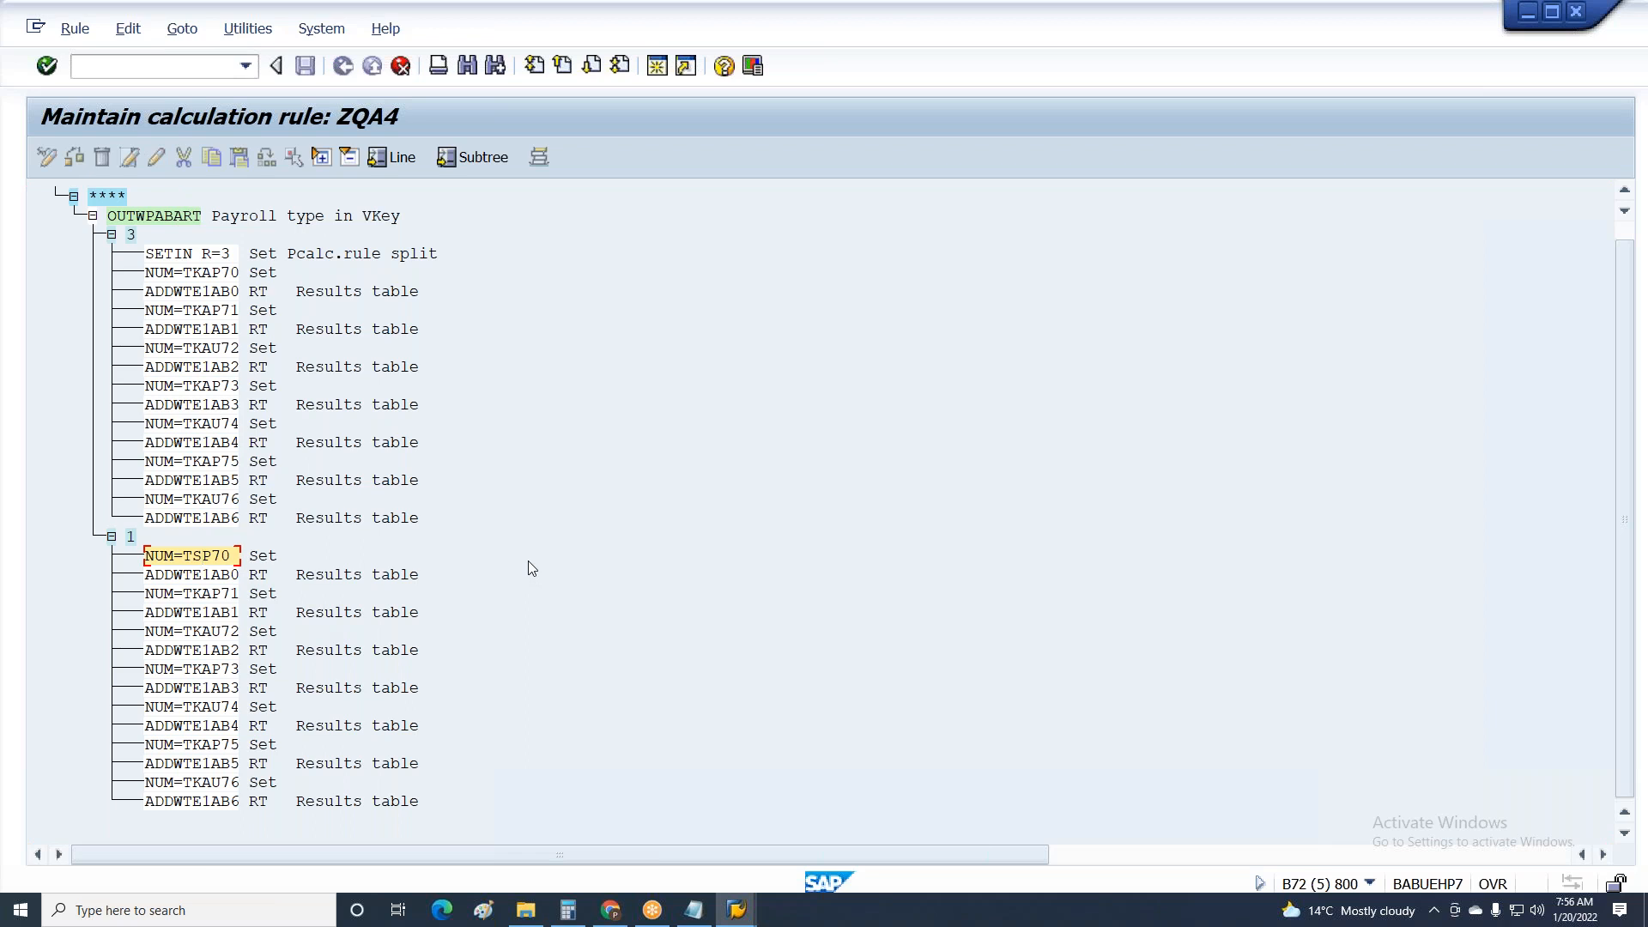
{"action": "key", "text": "Insert"}
{"action": "type", "text": "A"}
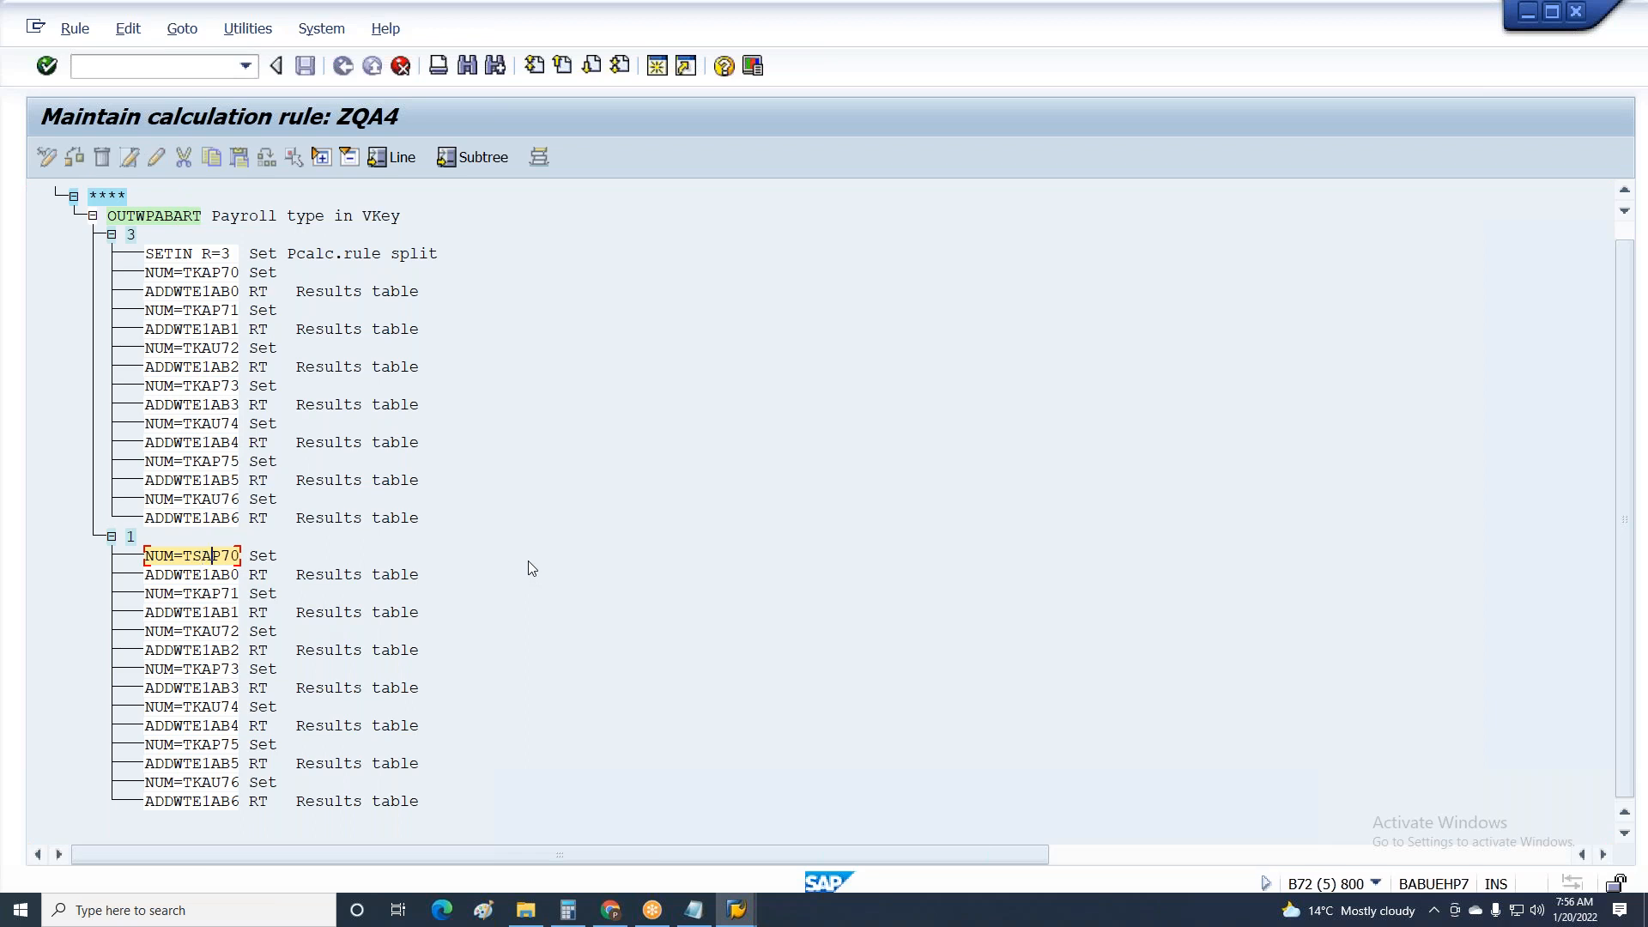
{"action": "key", "text": "Return"}
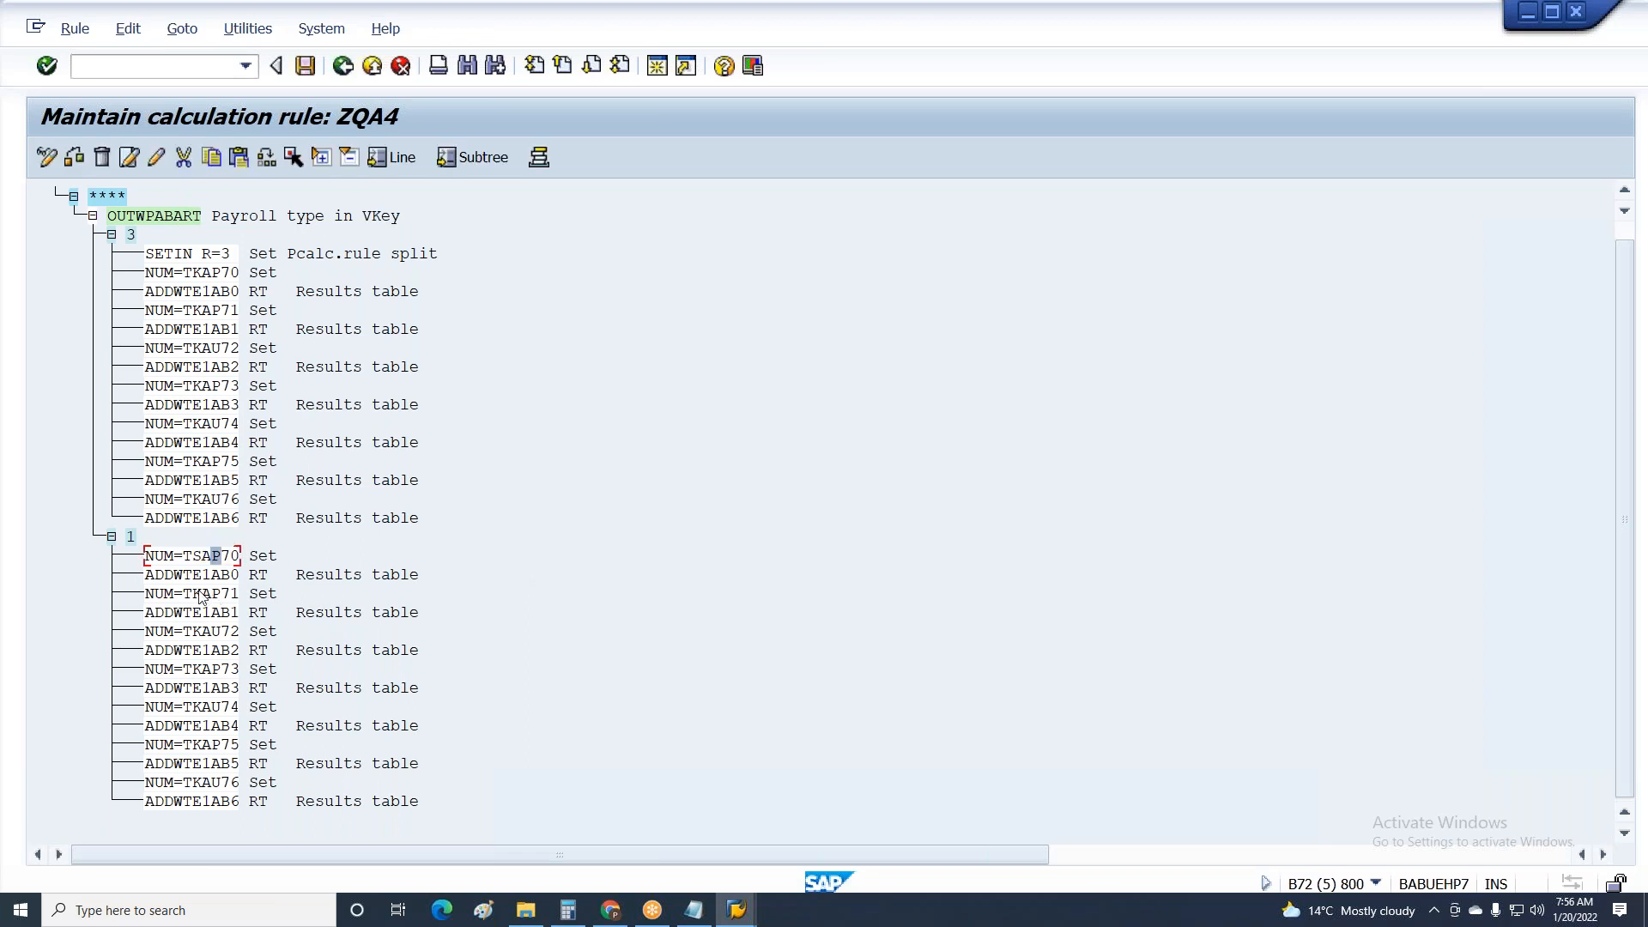
Change the NUM operations for AB1 and AB2 beneath variable key 1 to NUM=TSAP71 and NUM=TSAU72.
{"action": "double_click", "coordinate": [215, 593]}
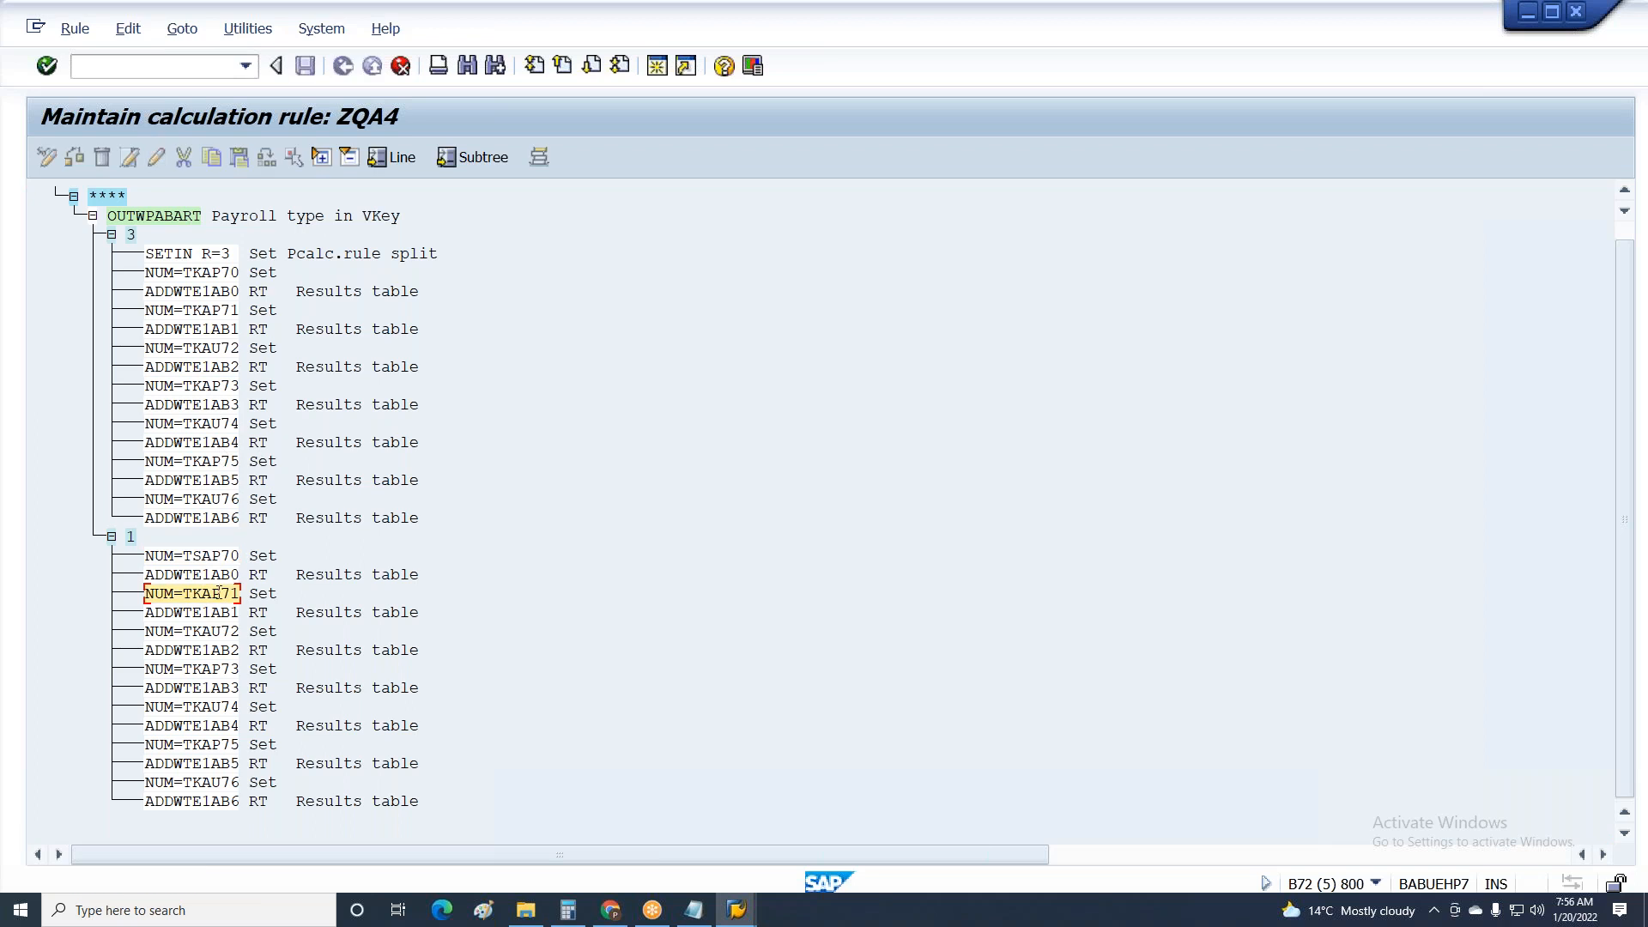
{"action": "left_click_drag", "start_coordinate": [204, 595], "coordinate": [199, 598]}
{"action": "key", "text": "Return"}
{"action": "left_click", "coordinate": [190, 633]}
{"action": "left_click", "coordinate": [156, 156]}
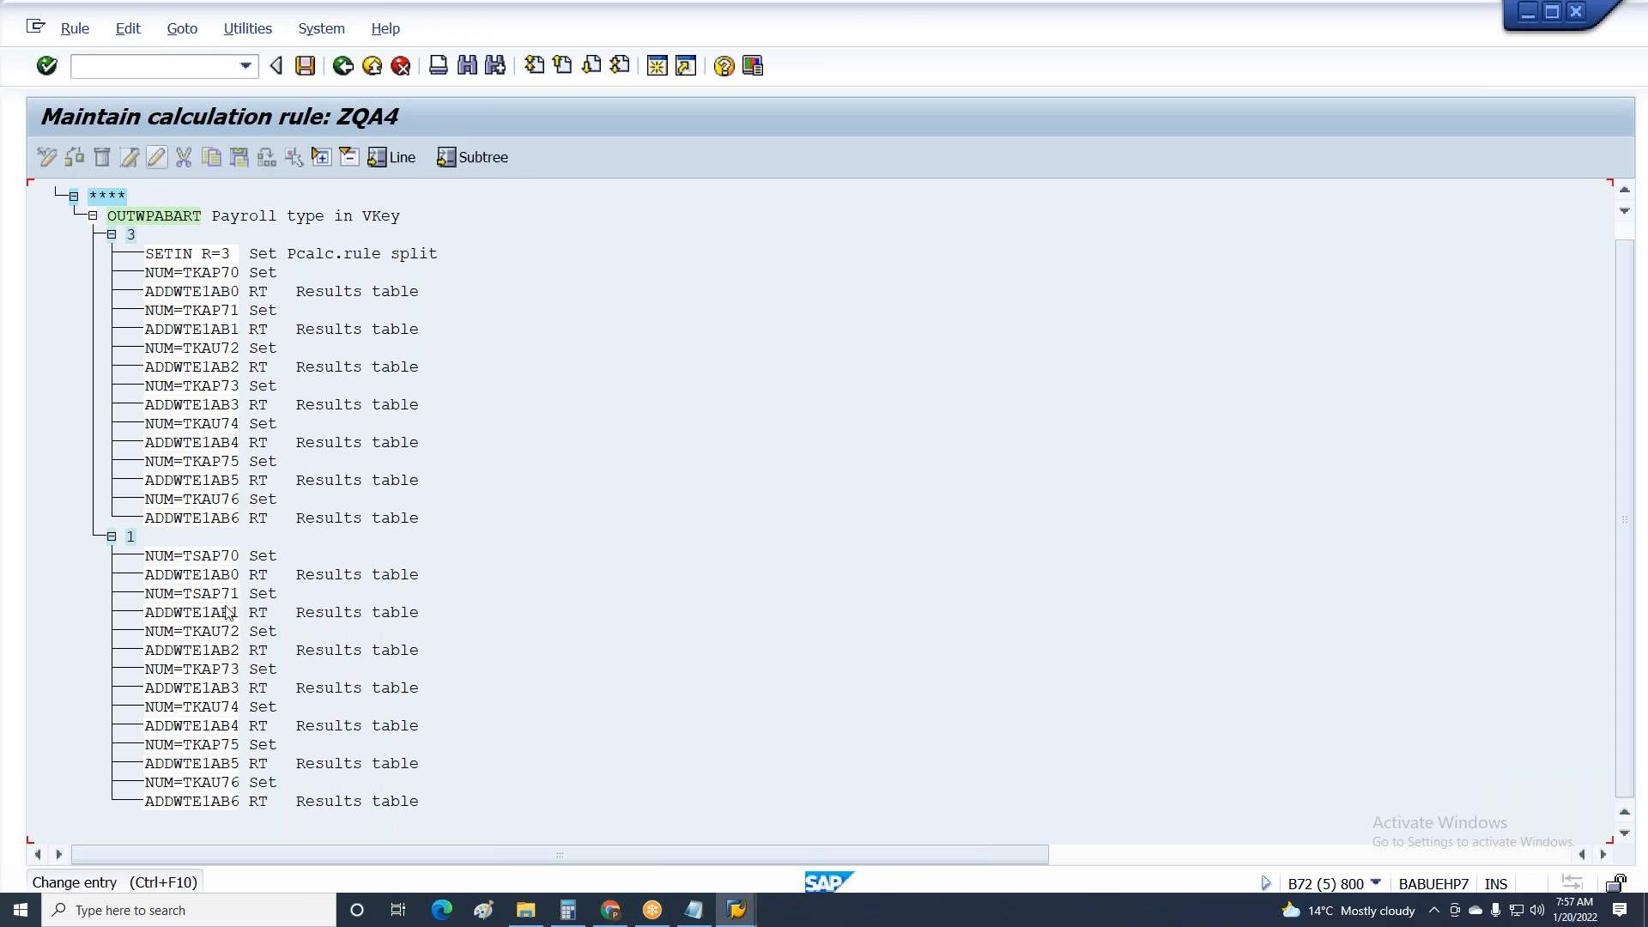
{"action": "type", "text": "S"}
{"action": "key", "text": "Return"}
Change the NUM operation above ADDWTE1AB3 beneath variable key 1 to NUM=TSAP73.
{"action": "left_click", "coordinate": [196, 670]}
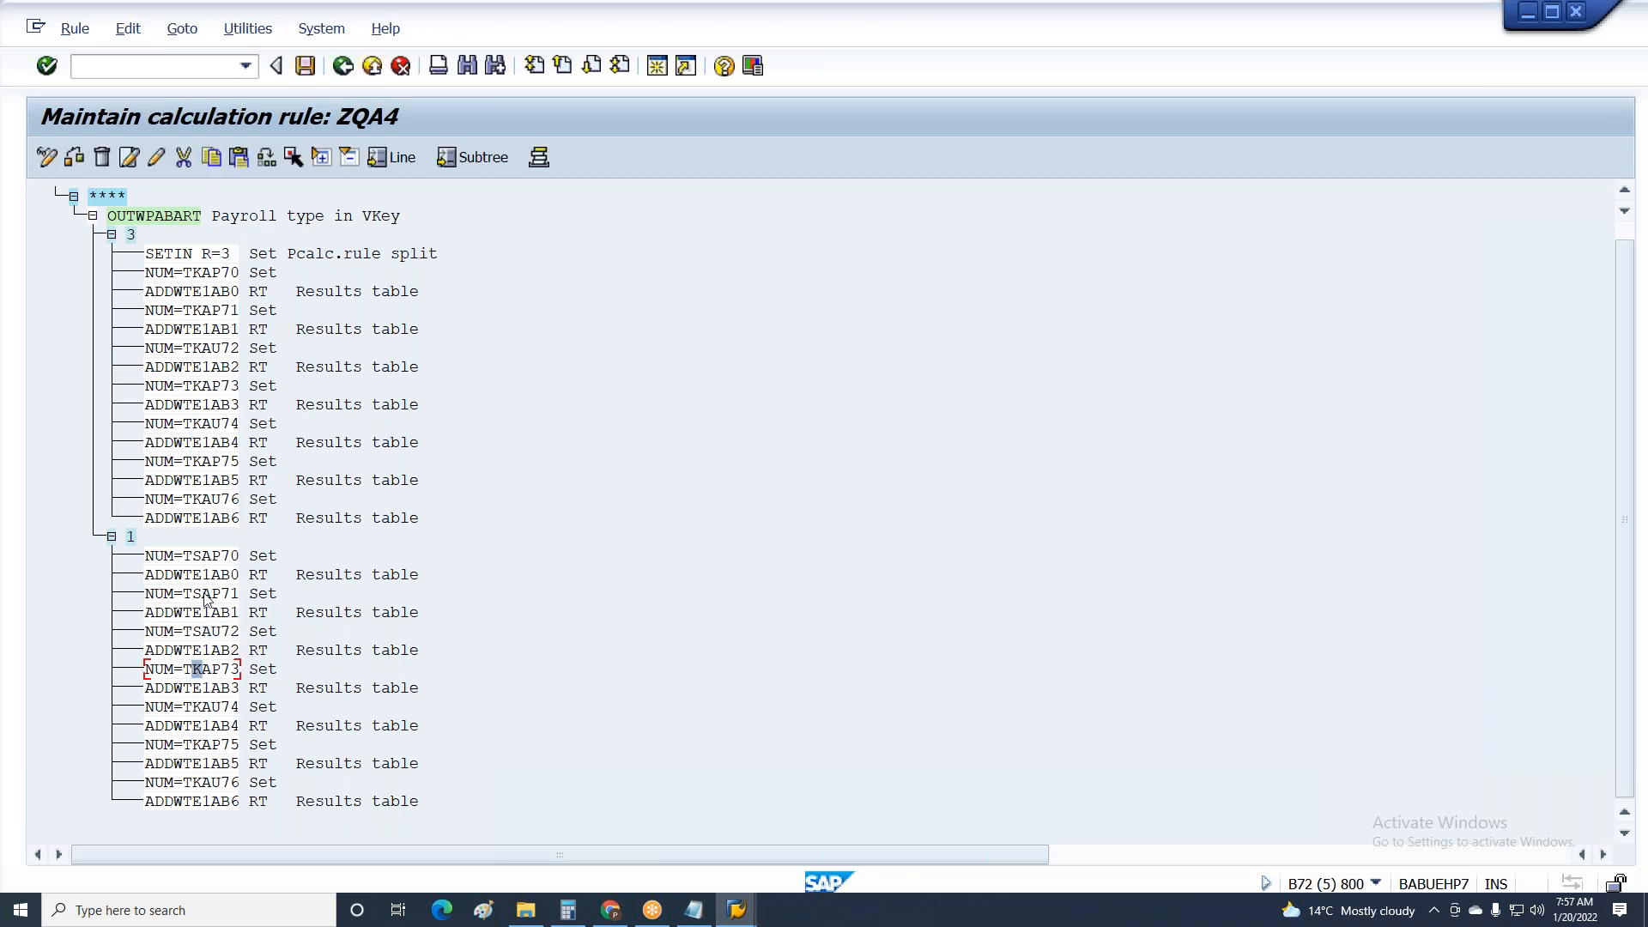
{"action": "left_click", "coordinate": [157, 158]}
{"action": "left_click_drag", "start_coordinate": [193, 671], "coordinate": [204, 670]}
{"action": "type", "text": "S"}
{"action": "key", "text": "Return"}
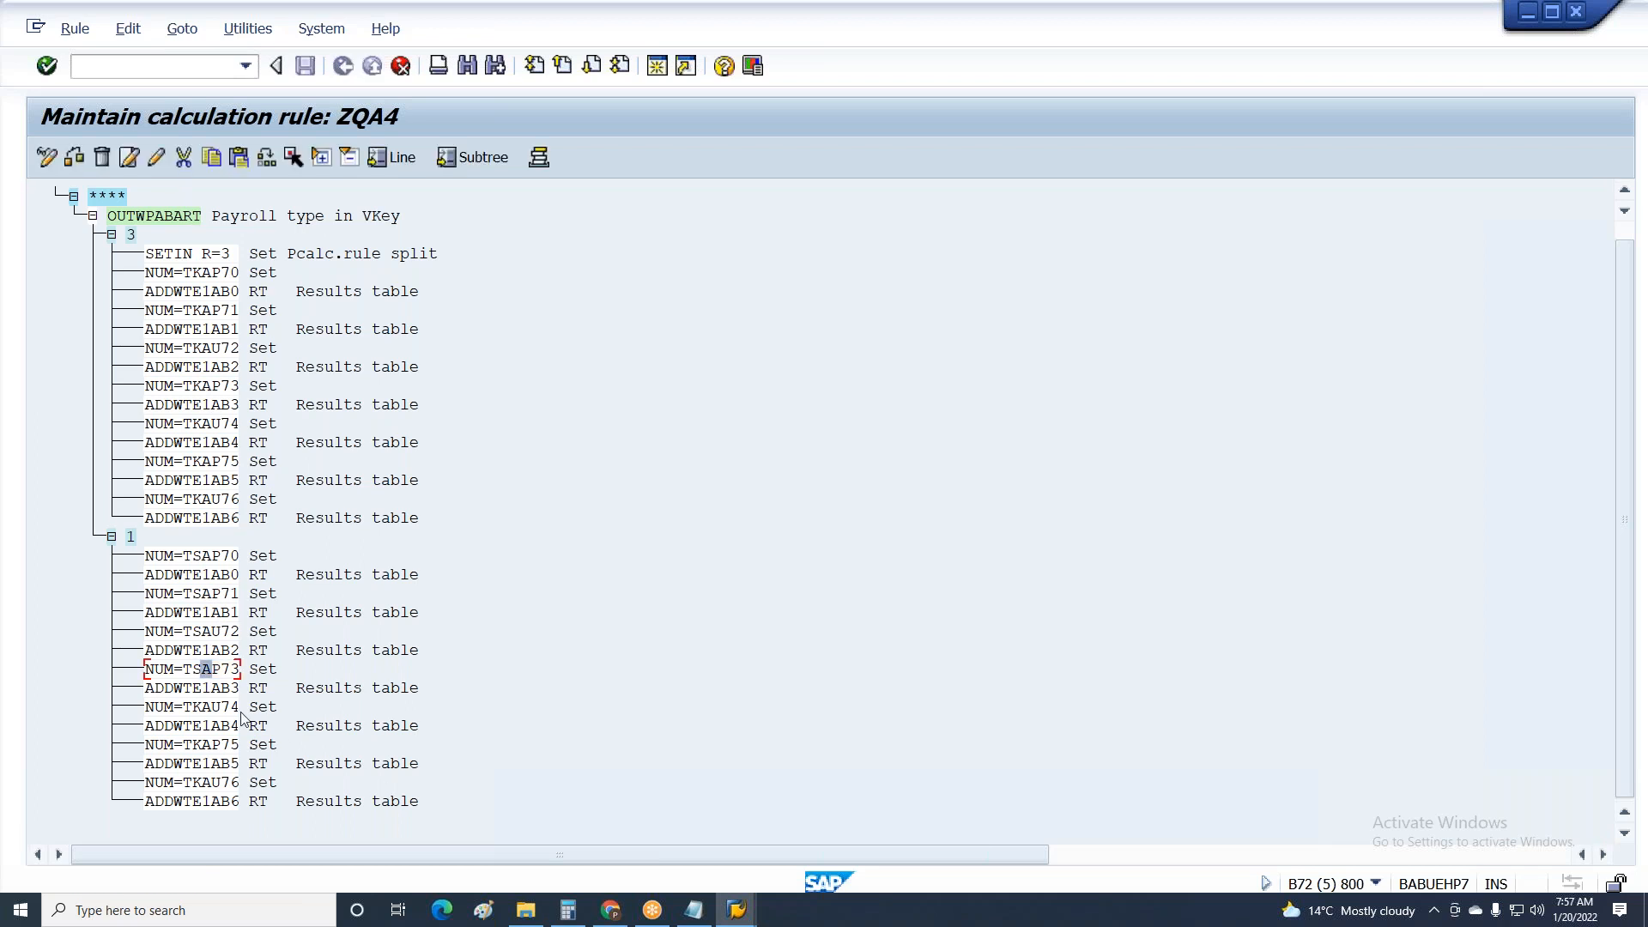
Change the NUM operation above ADDWTE1AB4 beneath variable key 1 to NUM=TSAU74.
{"action": "left_click", "coordinate": [200, 708]}
{"action": "left_click", "coordinate": [157, 158]}
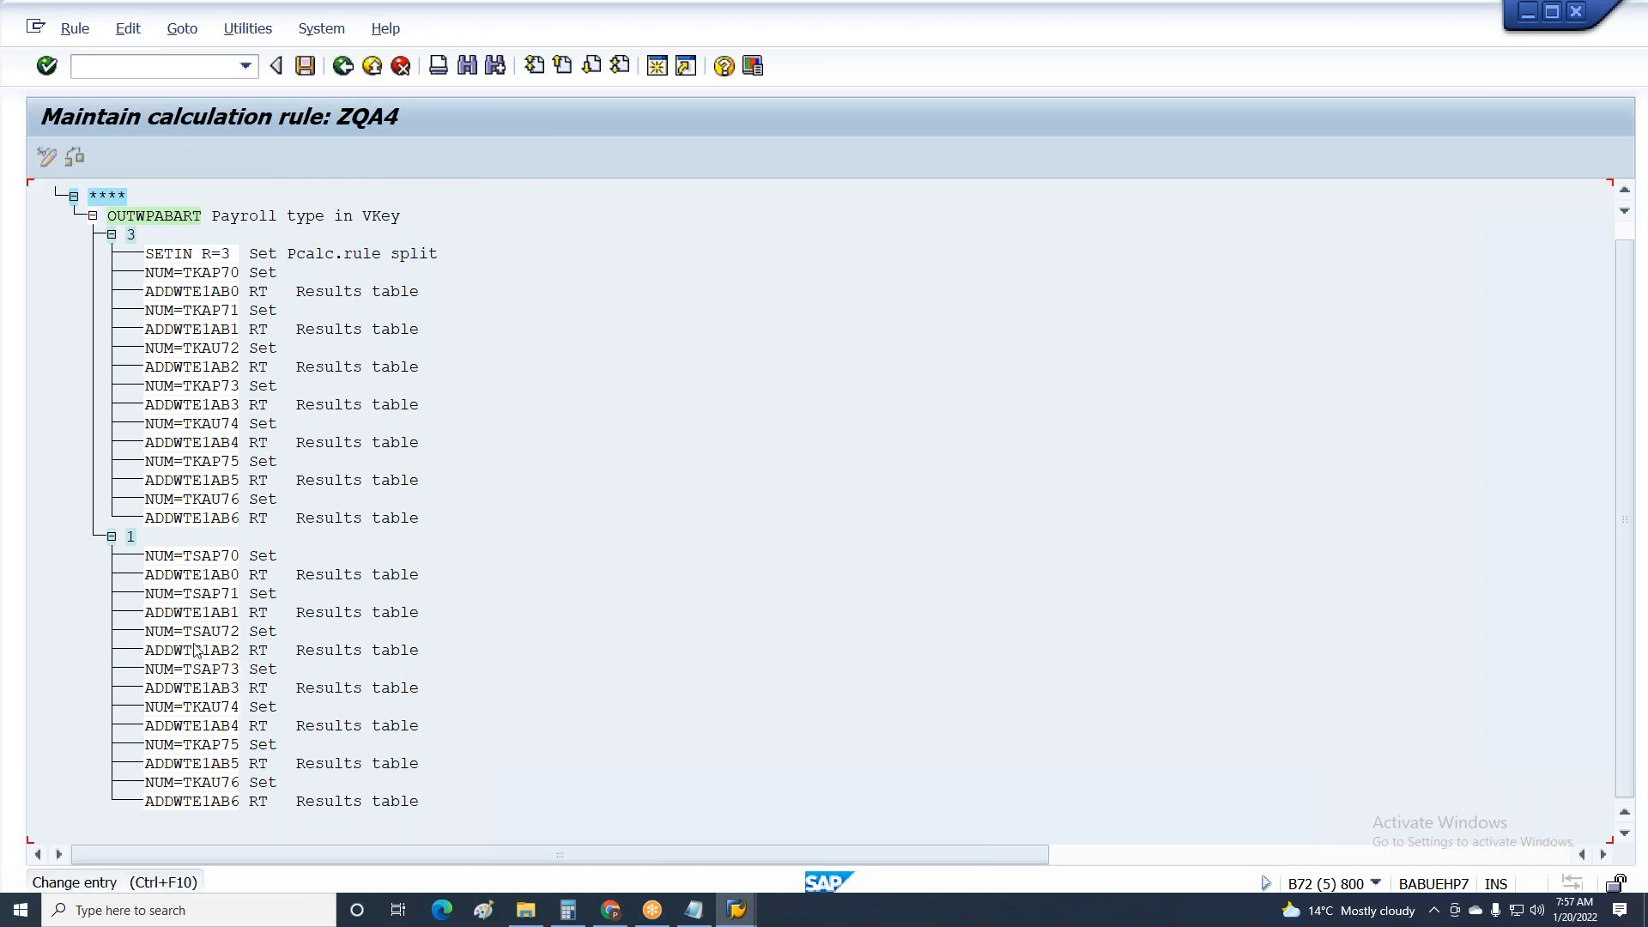
{"action": "left_click_drag", "start_coordinate": [194, 708], "coordinate": [215, 708]}
{"action": "left_click", "coordinate": [199, 709]}
{"action": "type", "text": "S"}
{"action": "key", "text": "Return"}
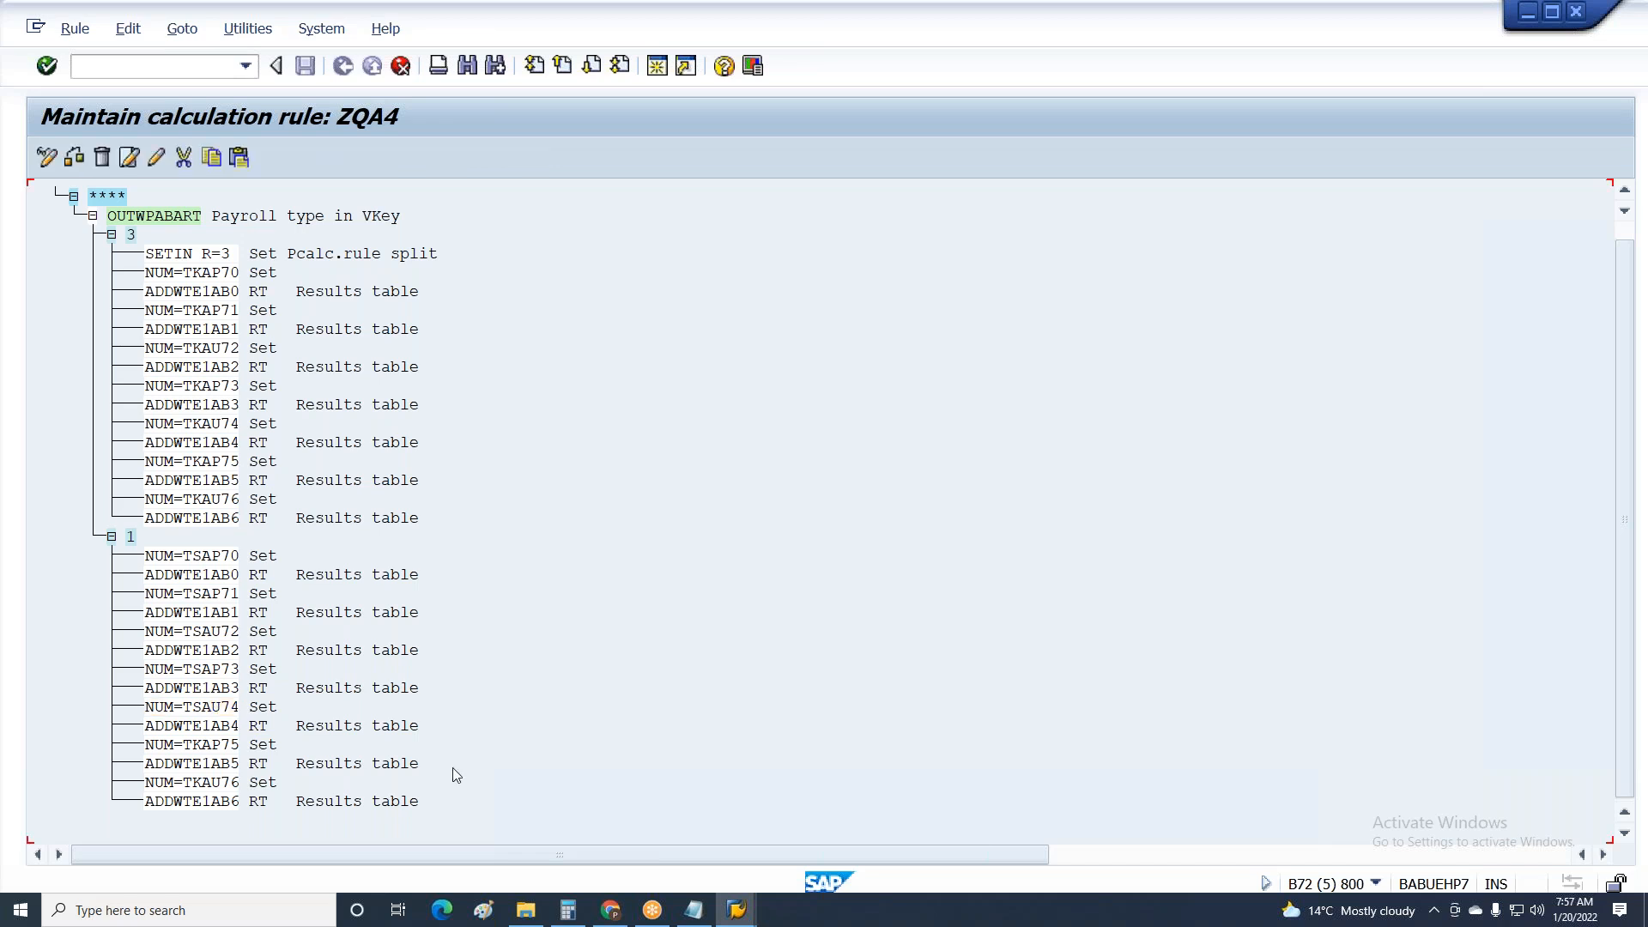
Change the NUM operation above ADDWTE1AB5 beneath variable key 1 to NUM=TSAP75.
{"action": "left_click", "coordinate": [199, 746]}
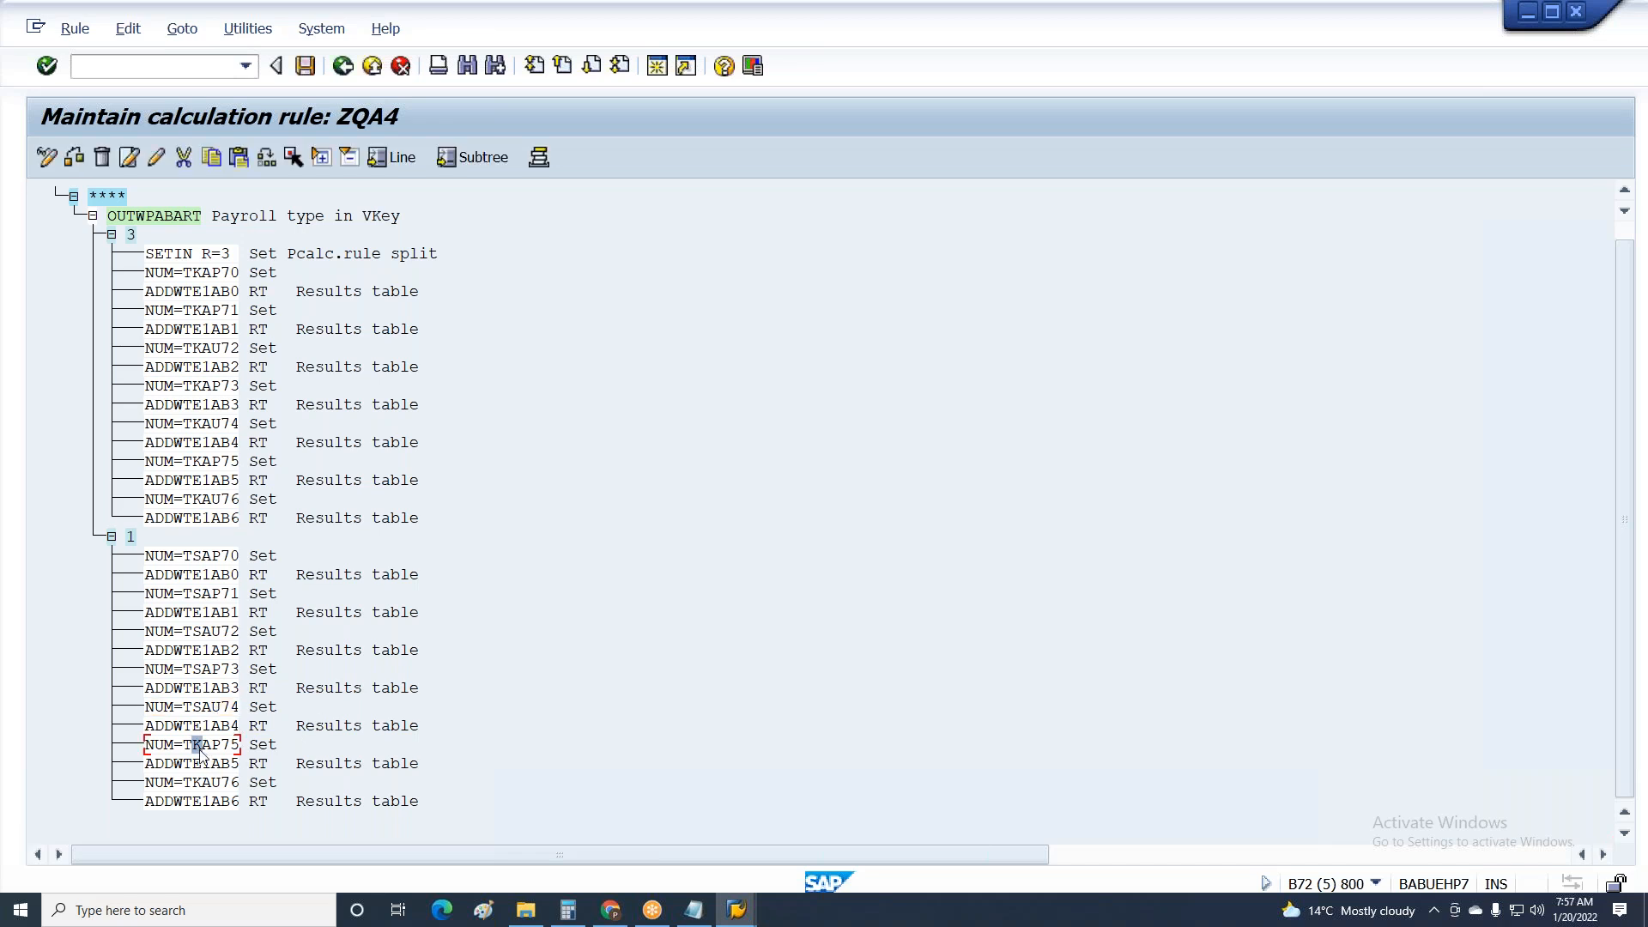
{"action": "left_click", "coordinate": [156, 157]}
{"action": "left_click_drag", "start_coordinate": [192, 745], "coordinate": [203, 747]}
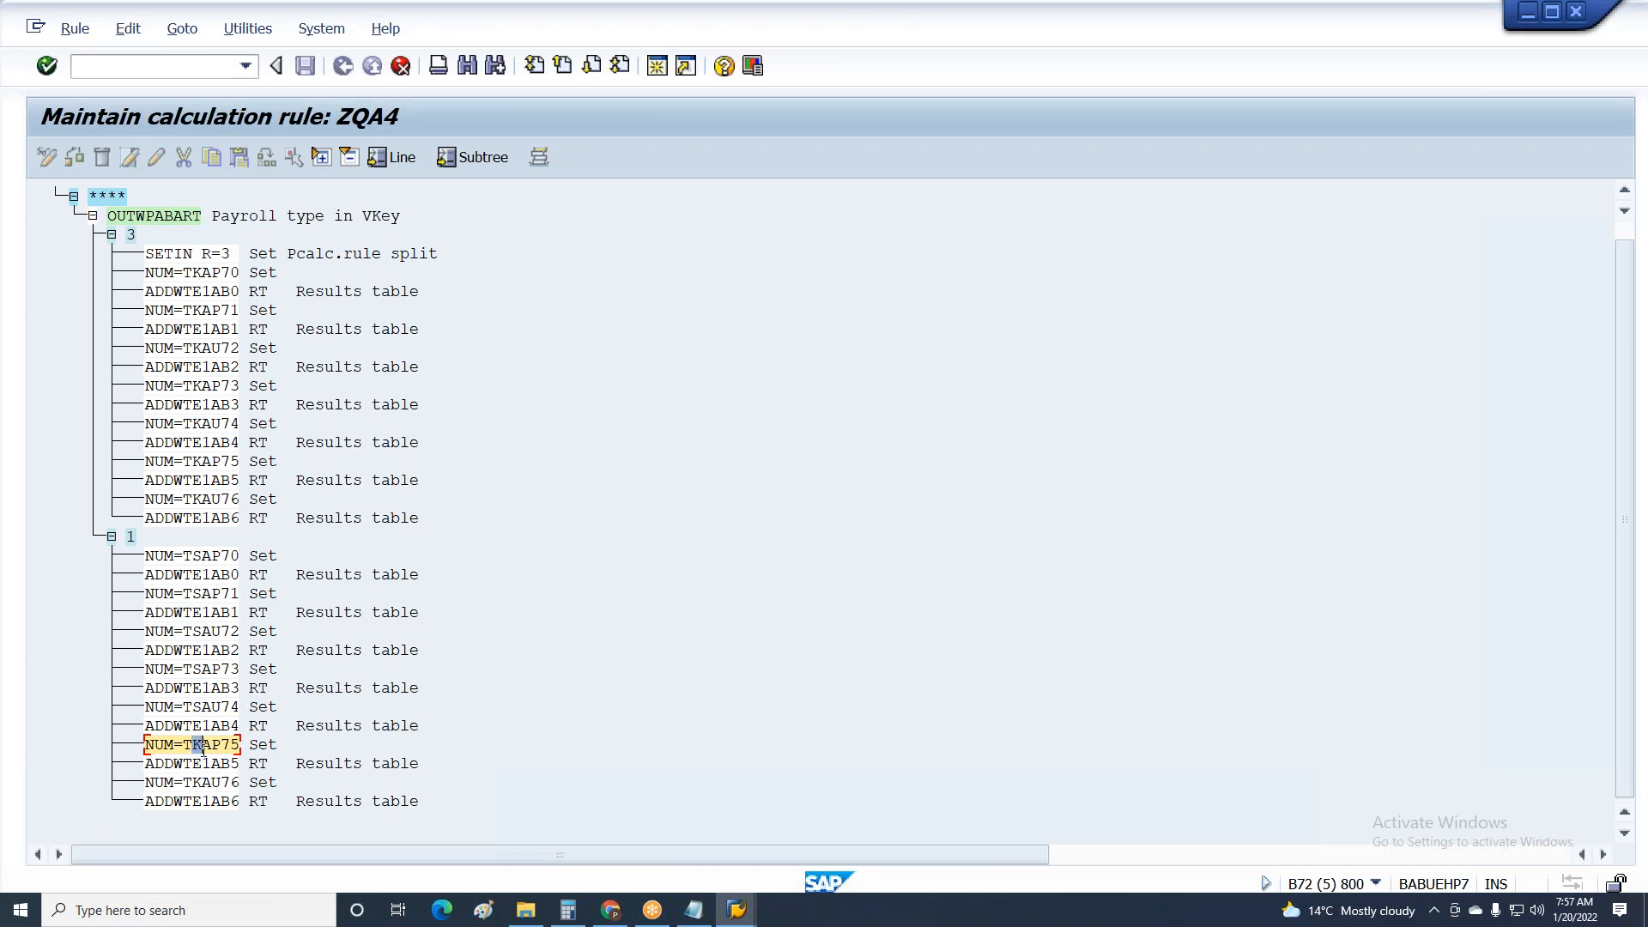
{"action": "type", "text": "S"}
{"action": "key", "text": "Return"}
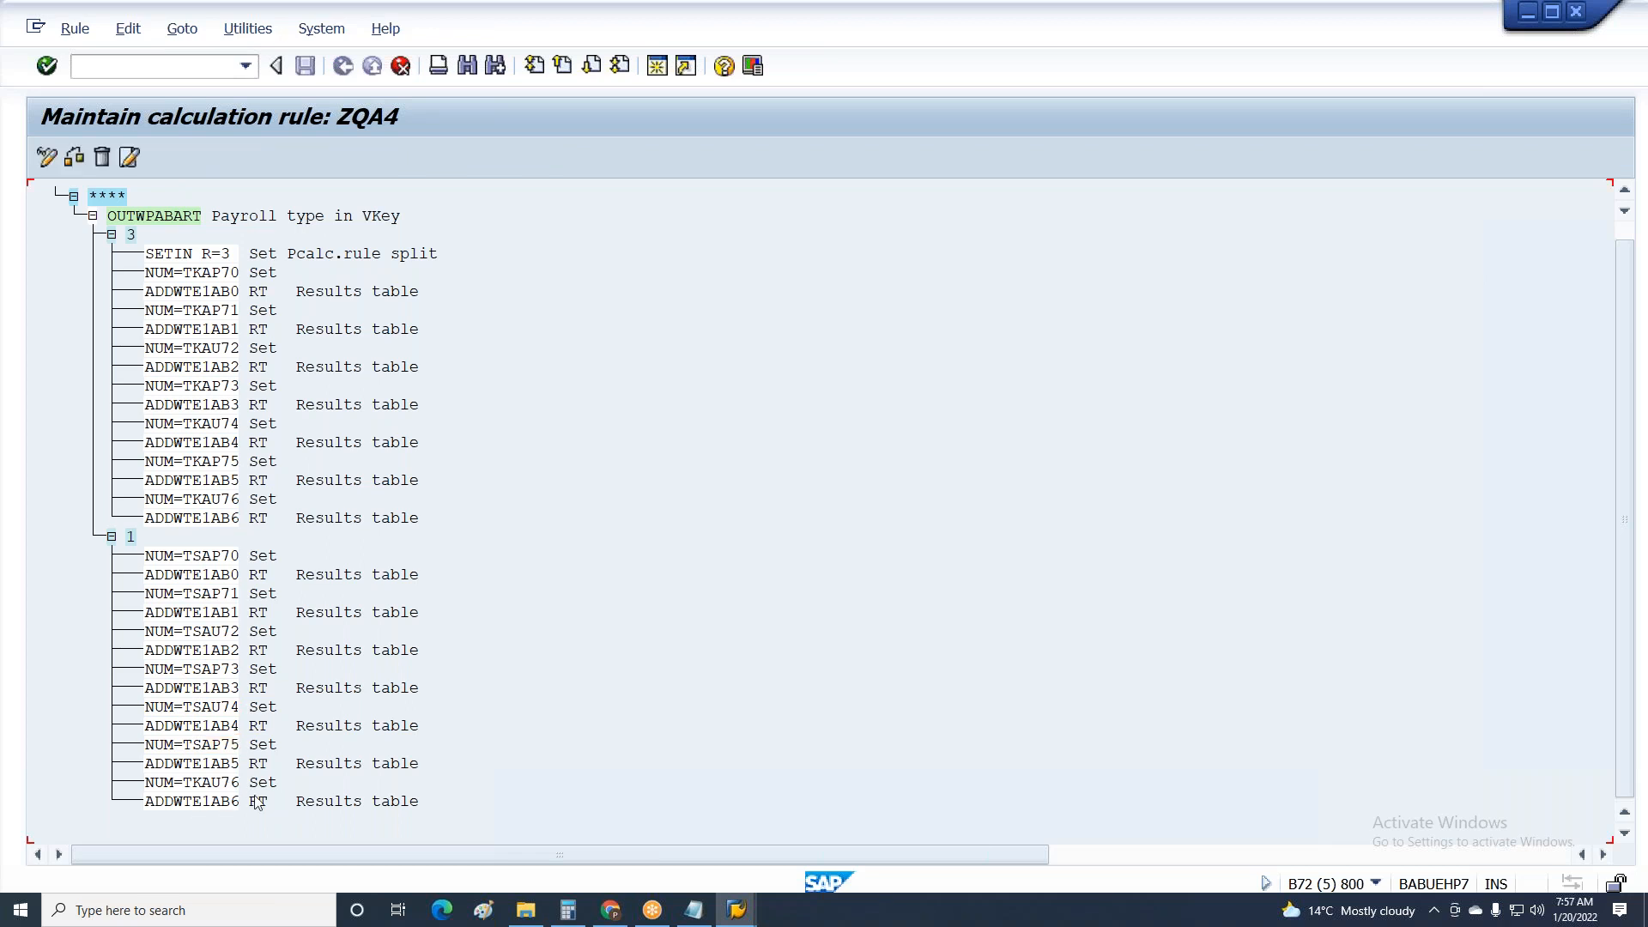
Change the last NUM operation beneath variable key 1 to NUM=TSAU76 and save the rule.
{"action": "left_click_drag", "start_coordinate": [192, 782], "coordinate": [202, 783]}
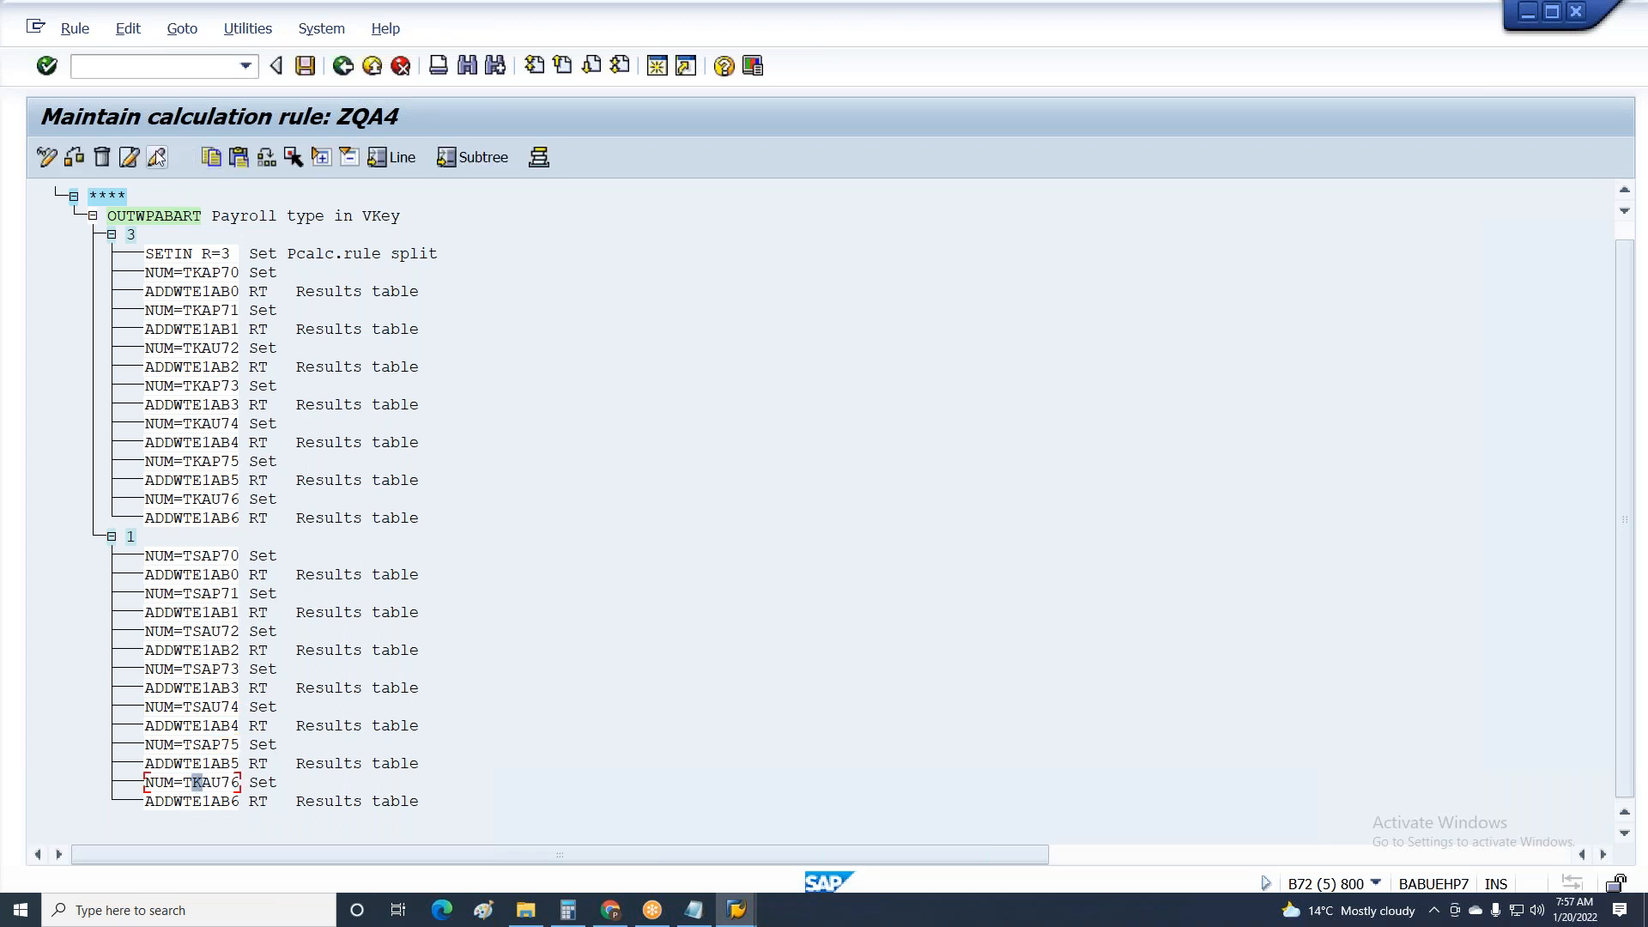
{"action": "left_click", "coordinate": [129, 157]}
{"action": "type", "text": "S"}
{"action": "key", "text": "Return"}
{"action": "key", "text": "ctrl+s"}
{"action": "key", "text": "Return"}
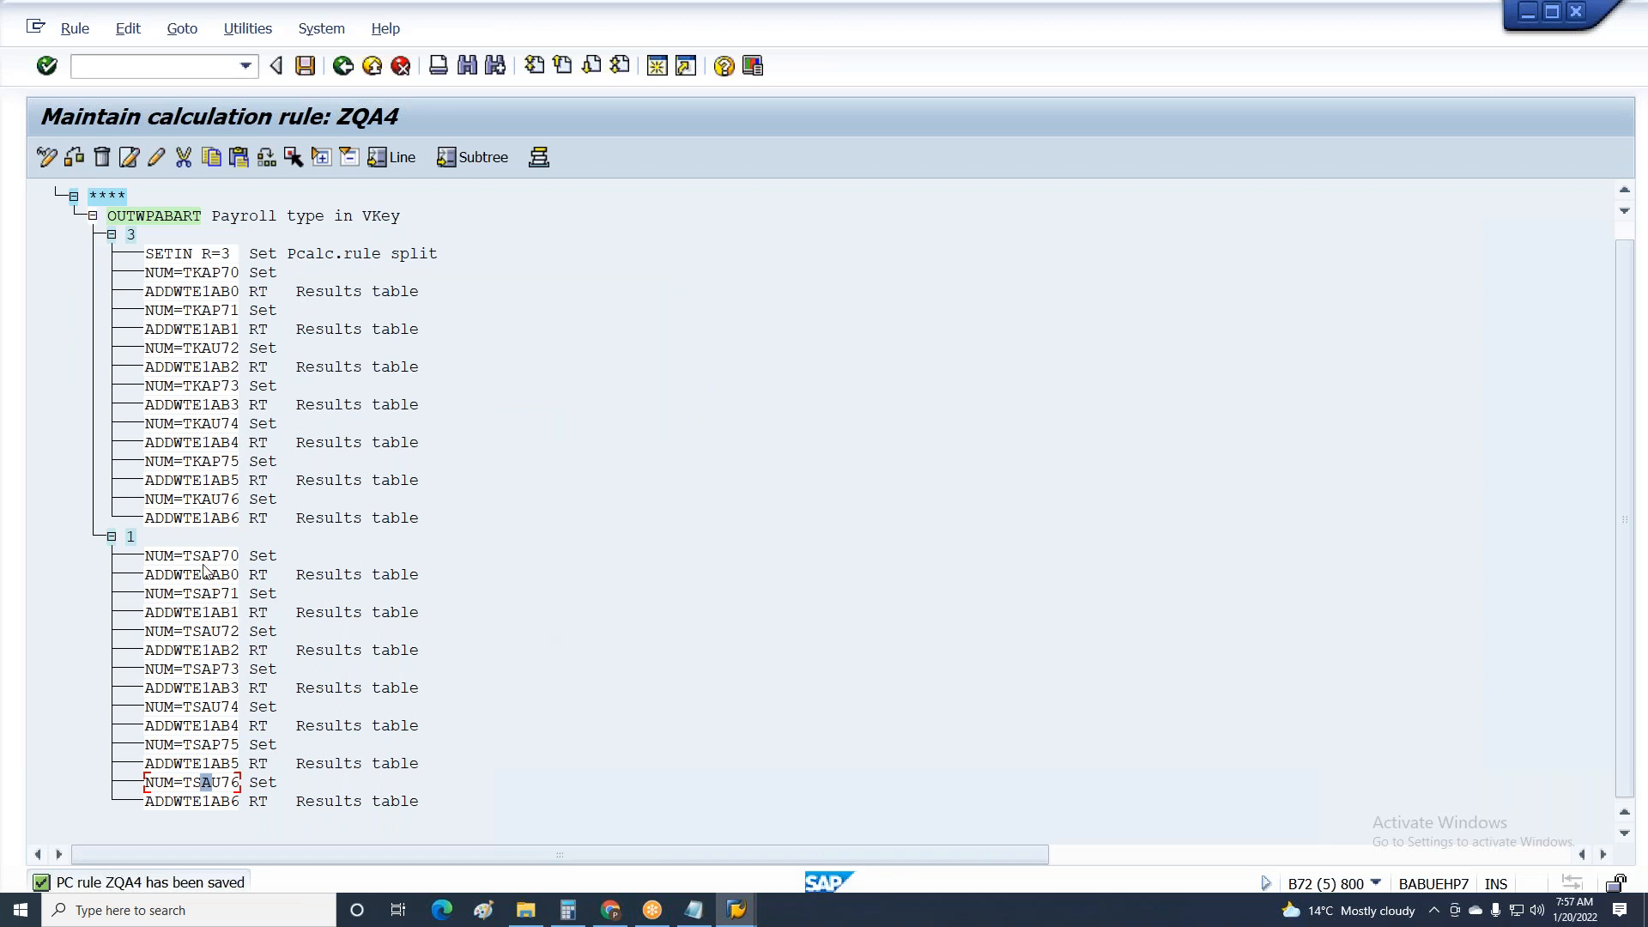
Insert the operation SETIN R=1 as the first line beneath variable key 1 and save the rule.
{"action": "left_click", "coordinate": [130, 537]}
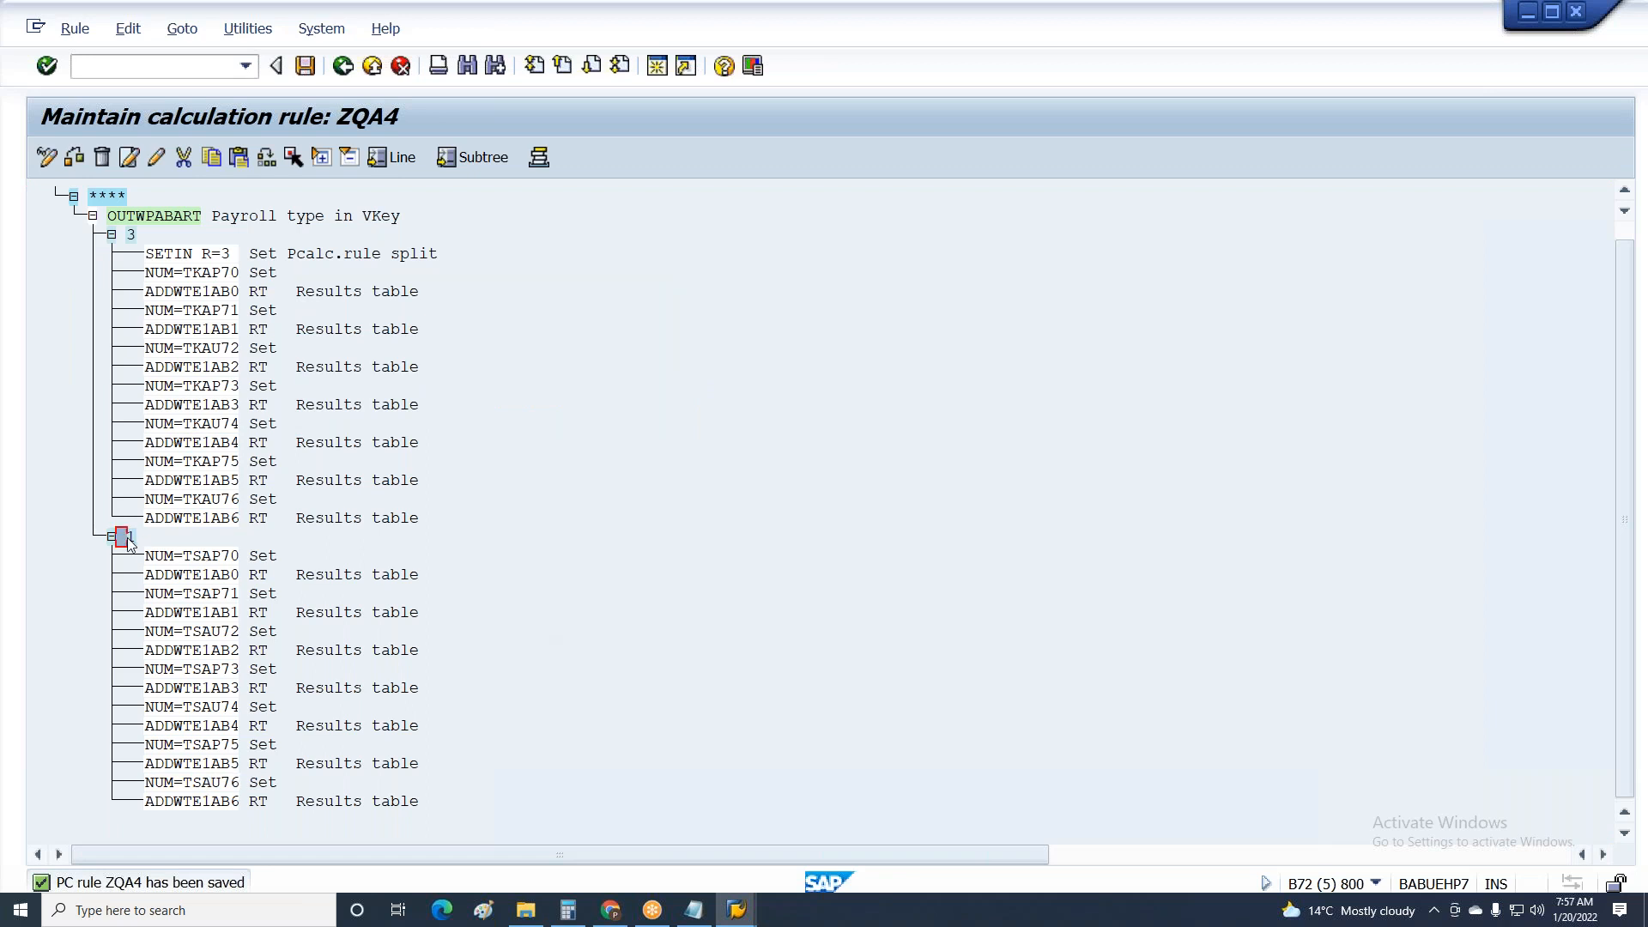
{"action": "left_click", "coordinate": [128, 157]}
{"action": "left_click", "coordinate": [672, 387]}
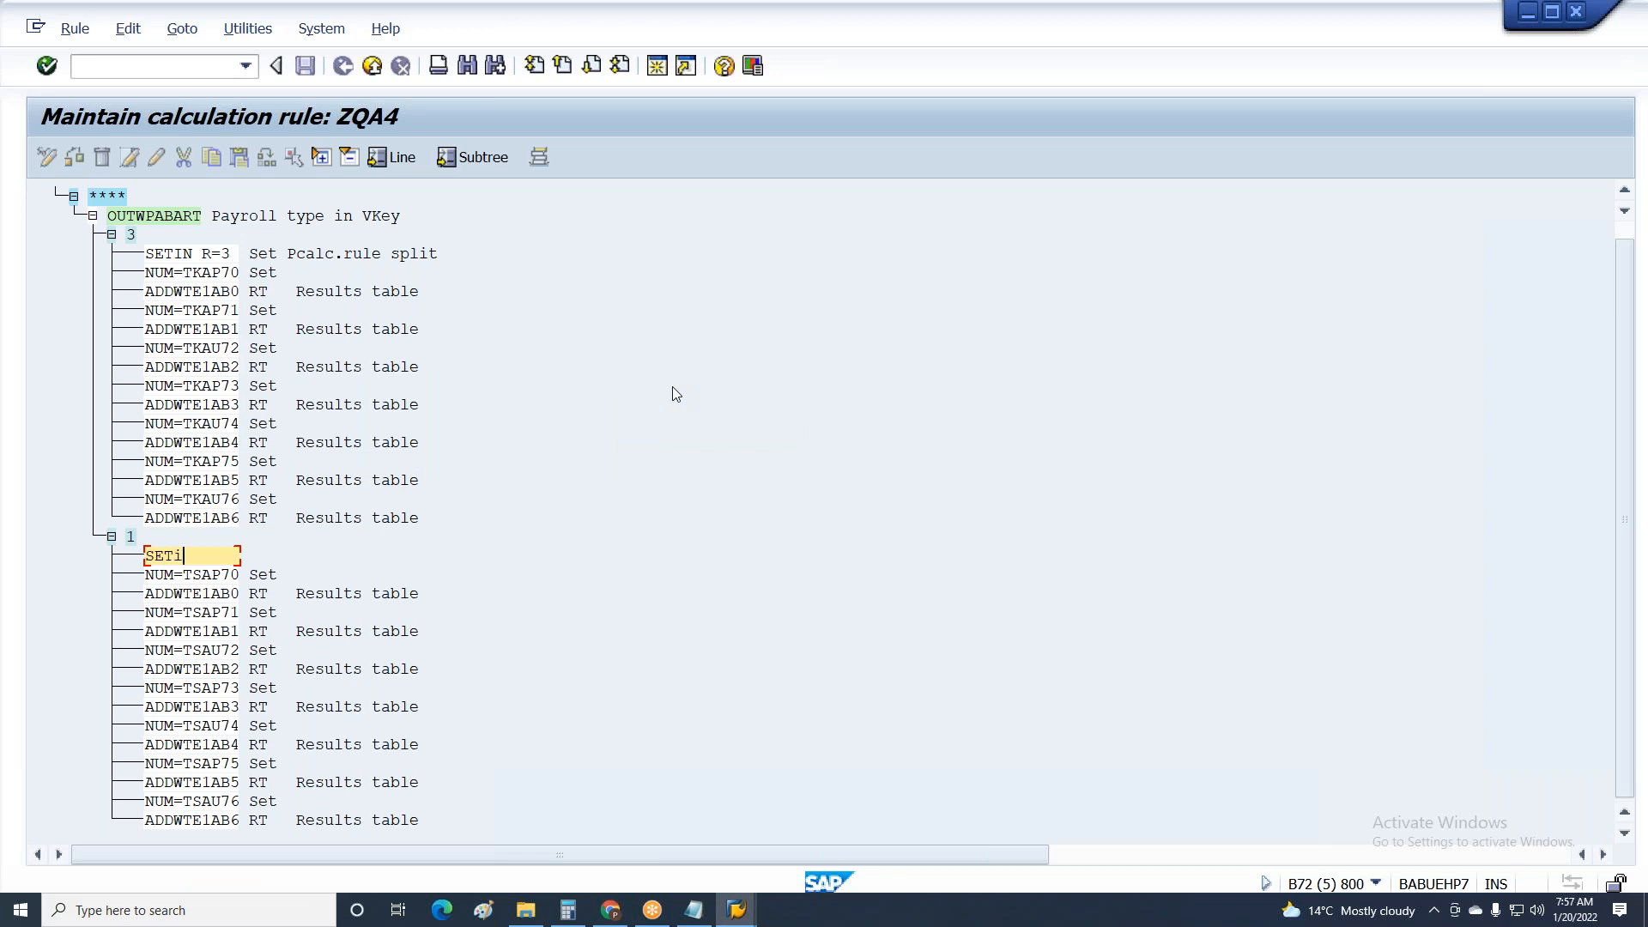
{"action": "type", "text": "SETin R=1"}
{"action": "key", "text": "Return"}
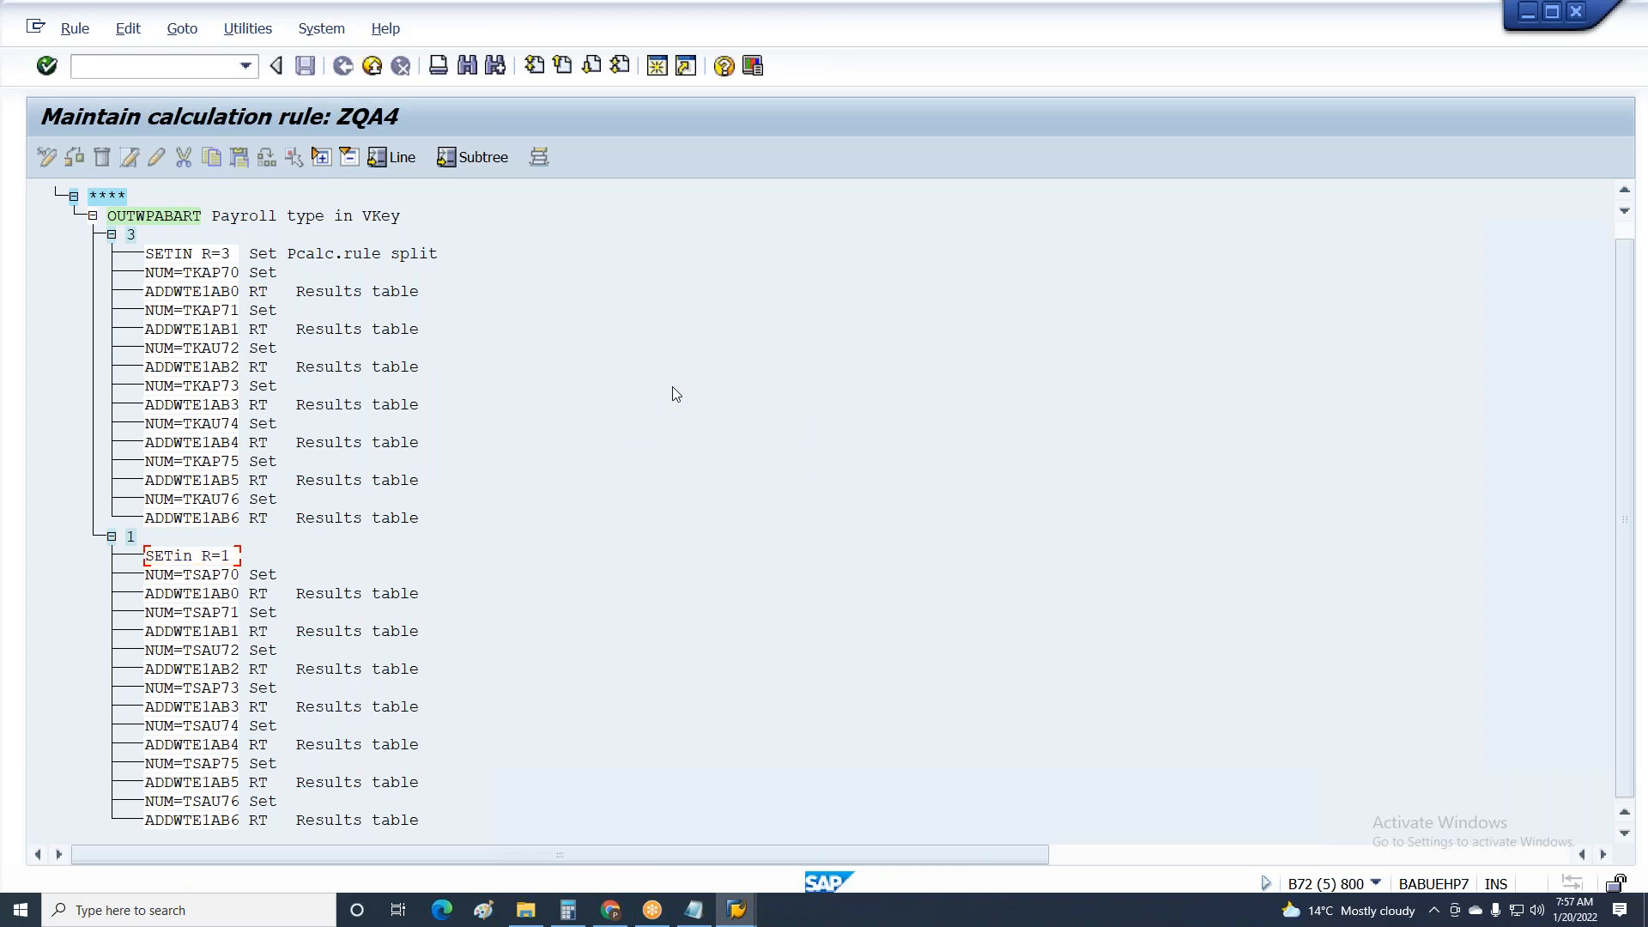
{"action": "key", "text": "Return"}
{"action": "key", "text": "ctrl+s"}
{"action": "key", "text": "Return"}
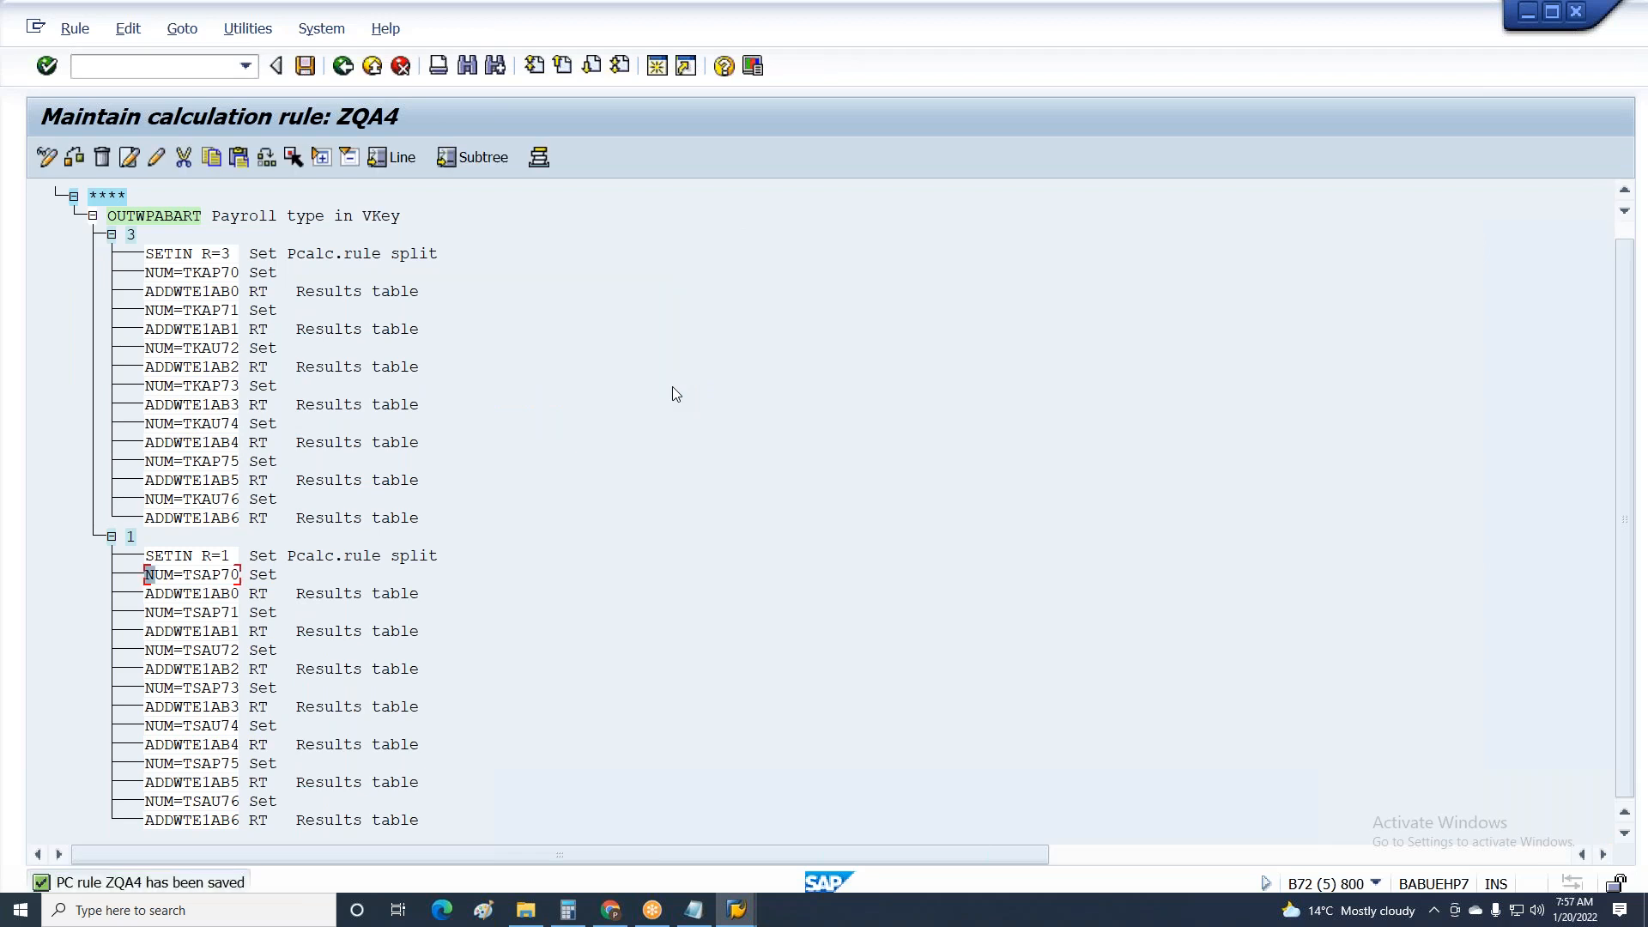
Switch to the schema Z3T0 editor and deactivate the ACTIO ZQA3 A line with an asterisk.
{"action": "key", "text": "alt+Tab"}
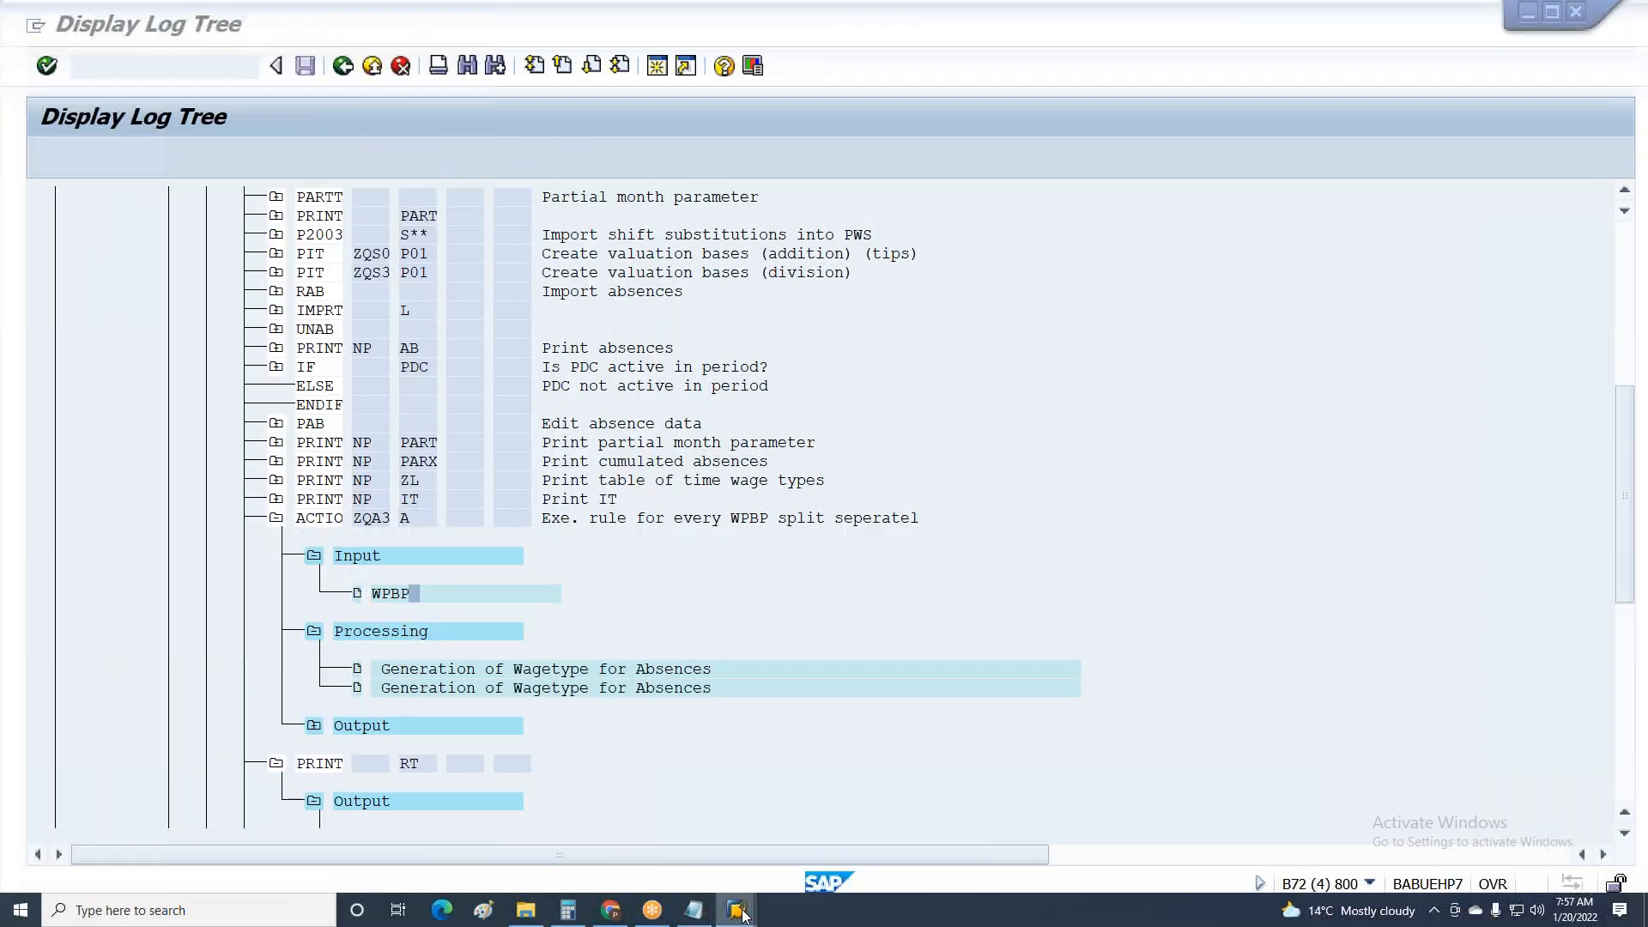
{"action": "left_click", "coordinate": [970, 824]}
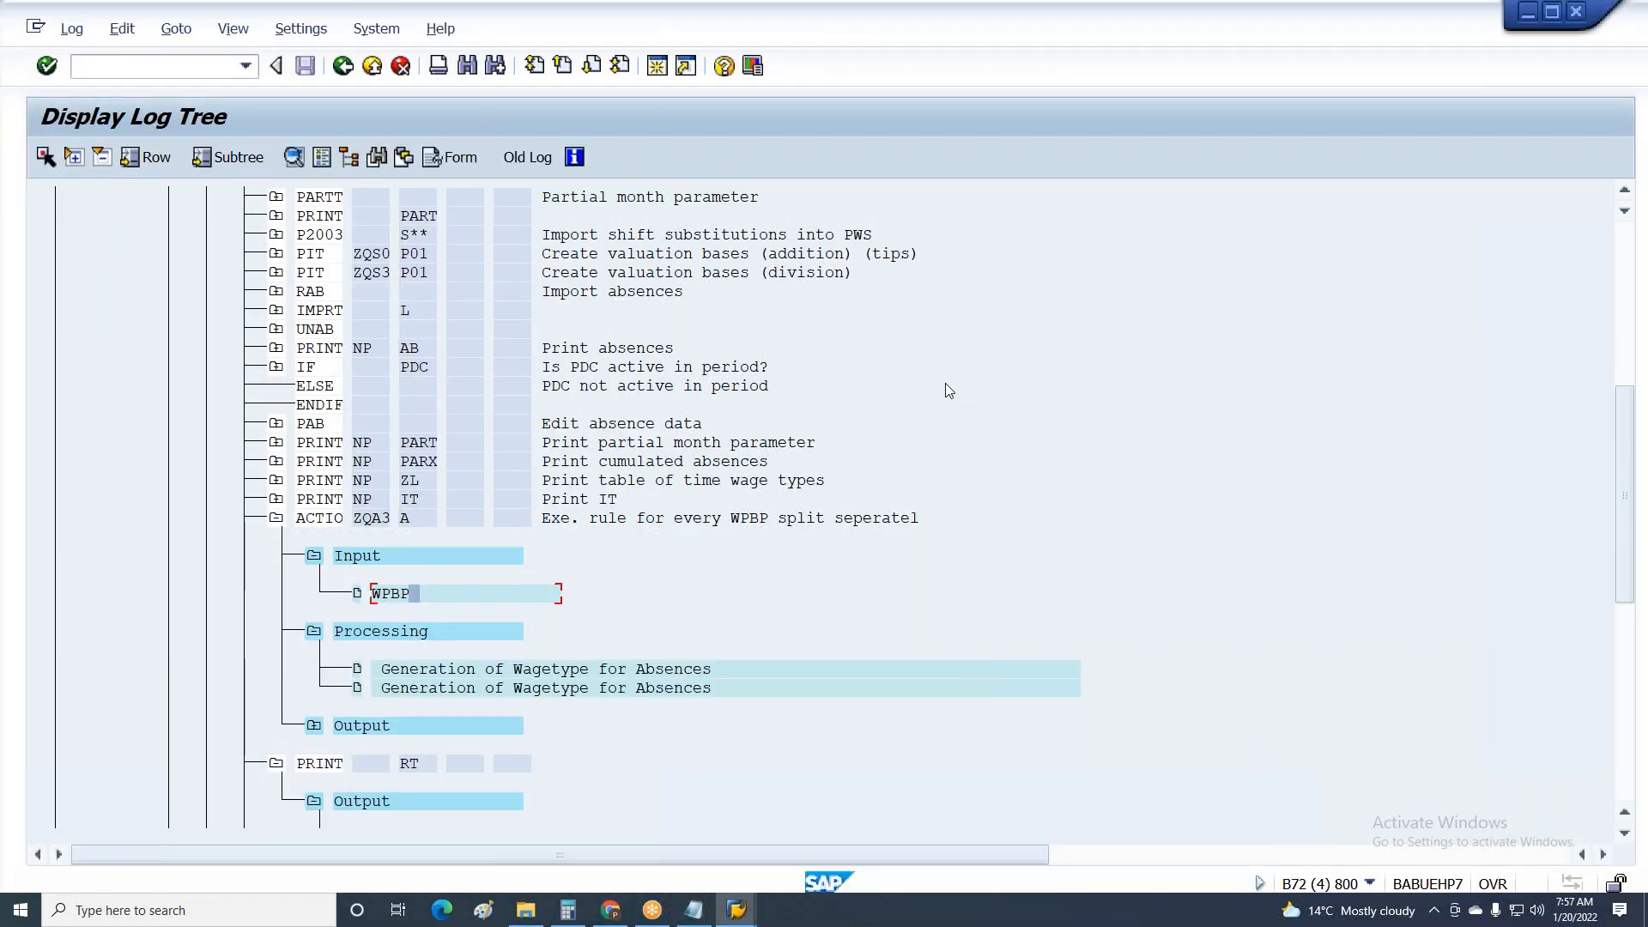
{"action": "key", "text": "alt+Tab"}
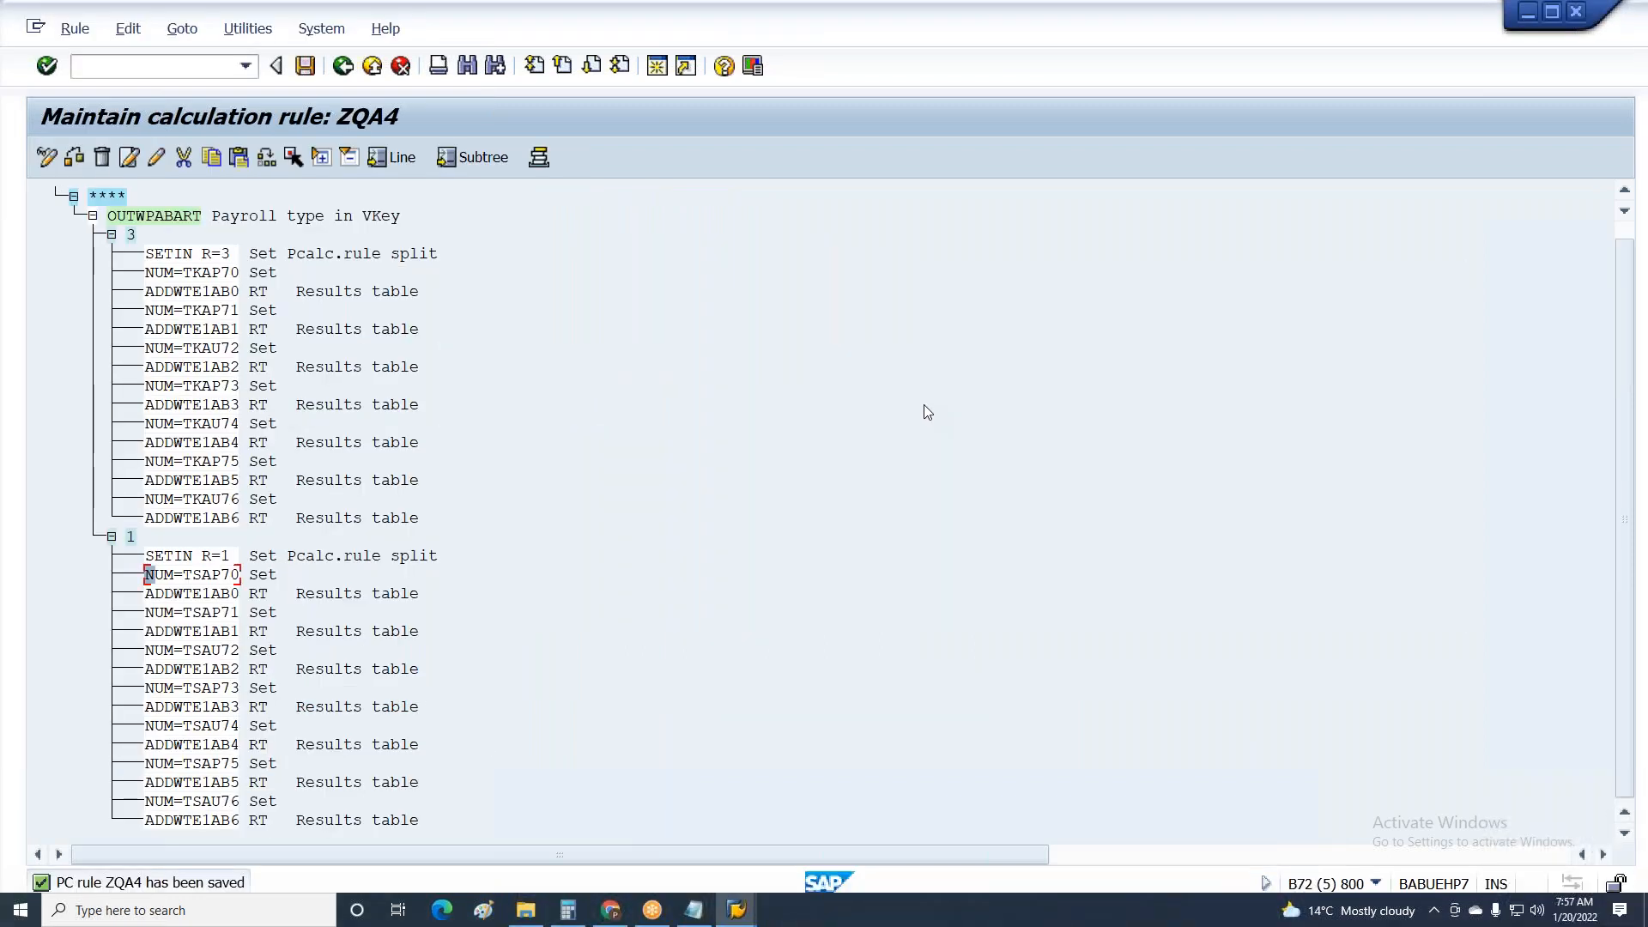
{"action": "key", "text": "alt+Tab"}
{"action": "mouse_move", "coordinate": [745, 911]}
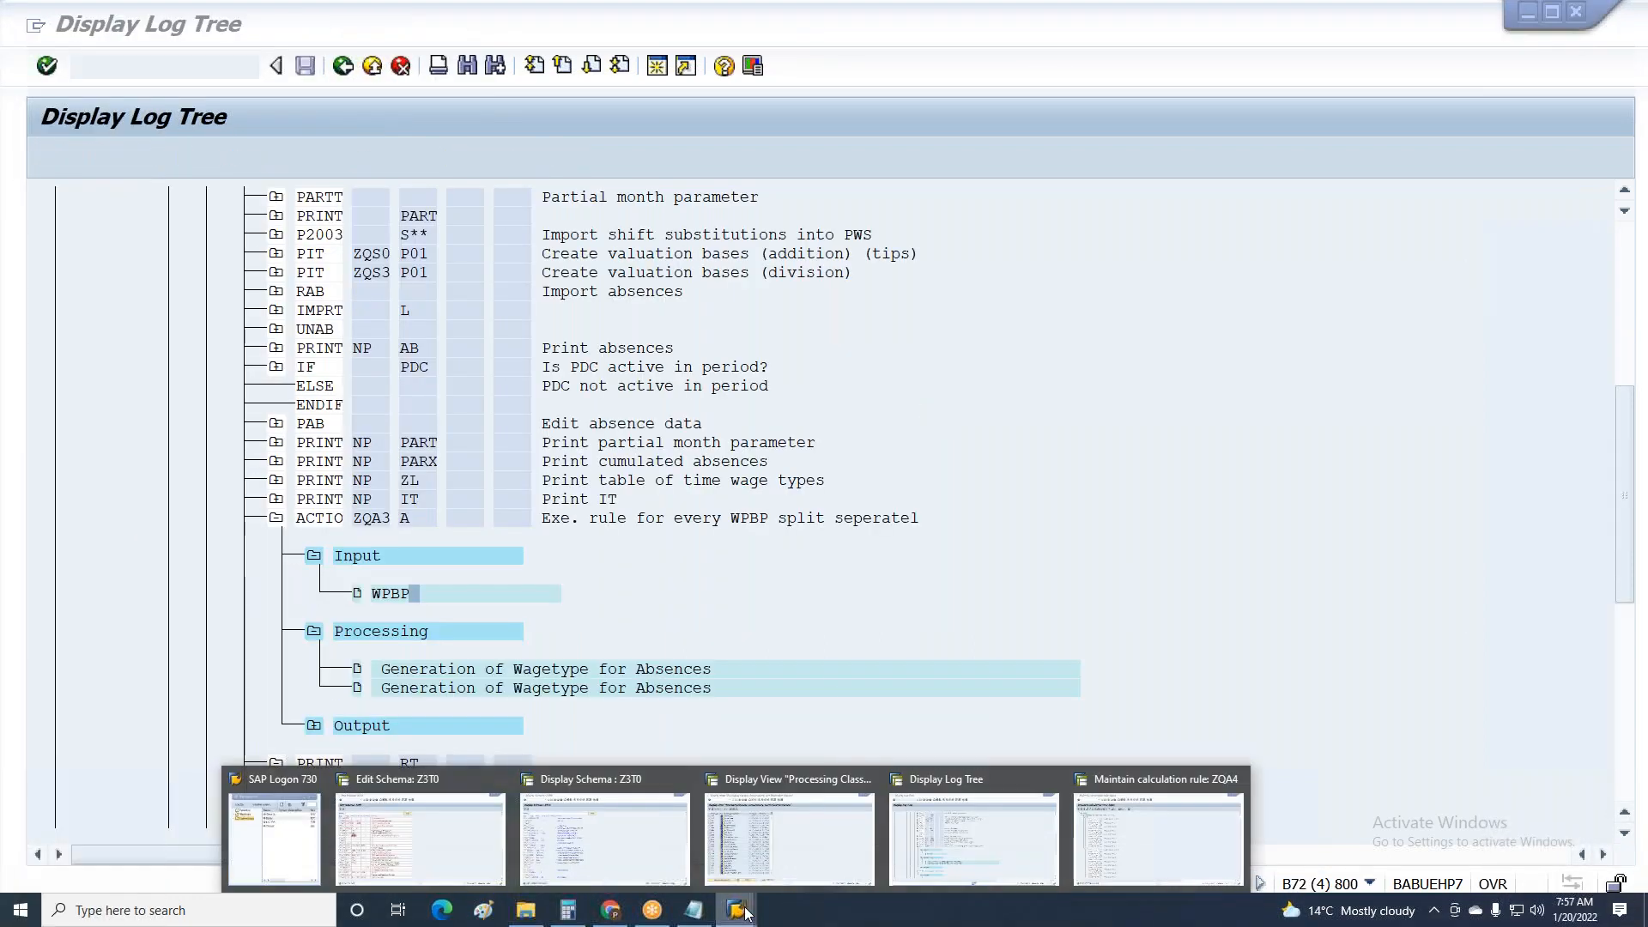
{"action": "left_click", "coordinate": [415, 848]}
{"action": "left_click", "coordinate": [350, 415]}
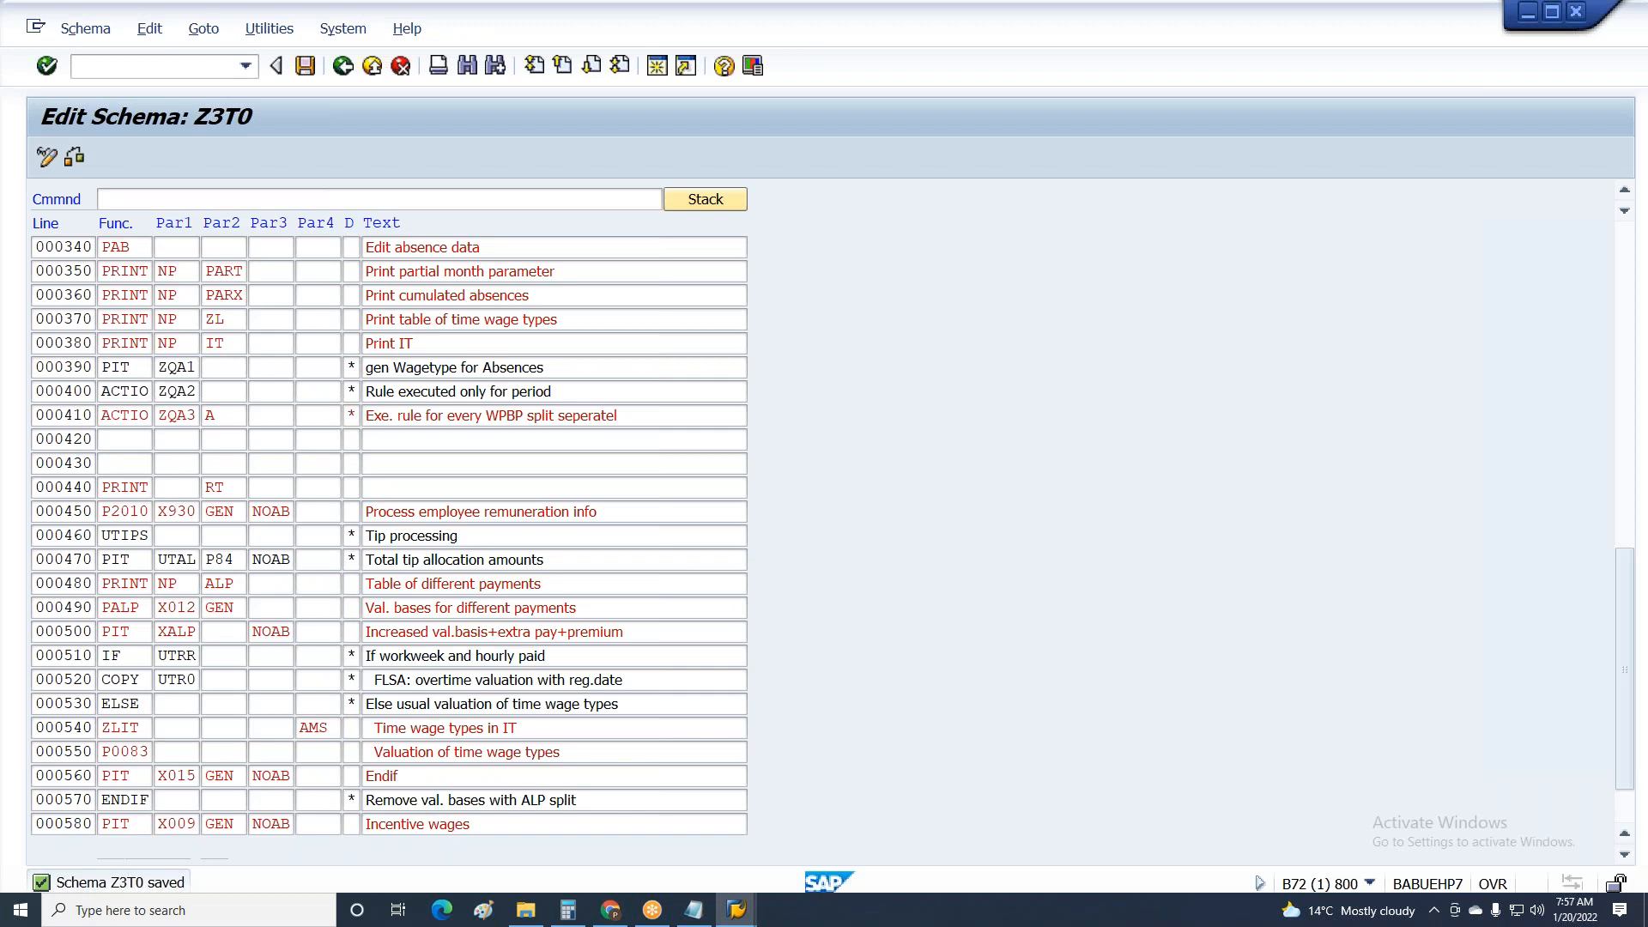
{"action": "key", "text": "Return"}
Enter ACTIO ZQA4 A in the empty schema line 000420 and save the schema.
{"action": "left_click", "coordinate": [136, 442]}
{"action": "type", "text": "ACTIO "}
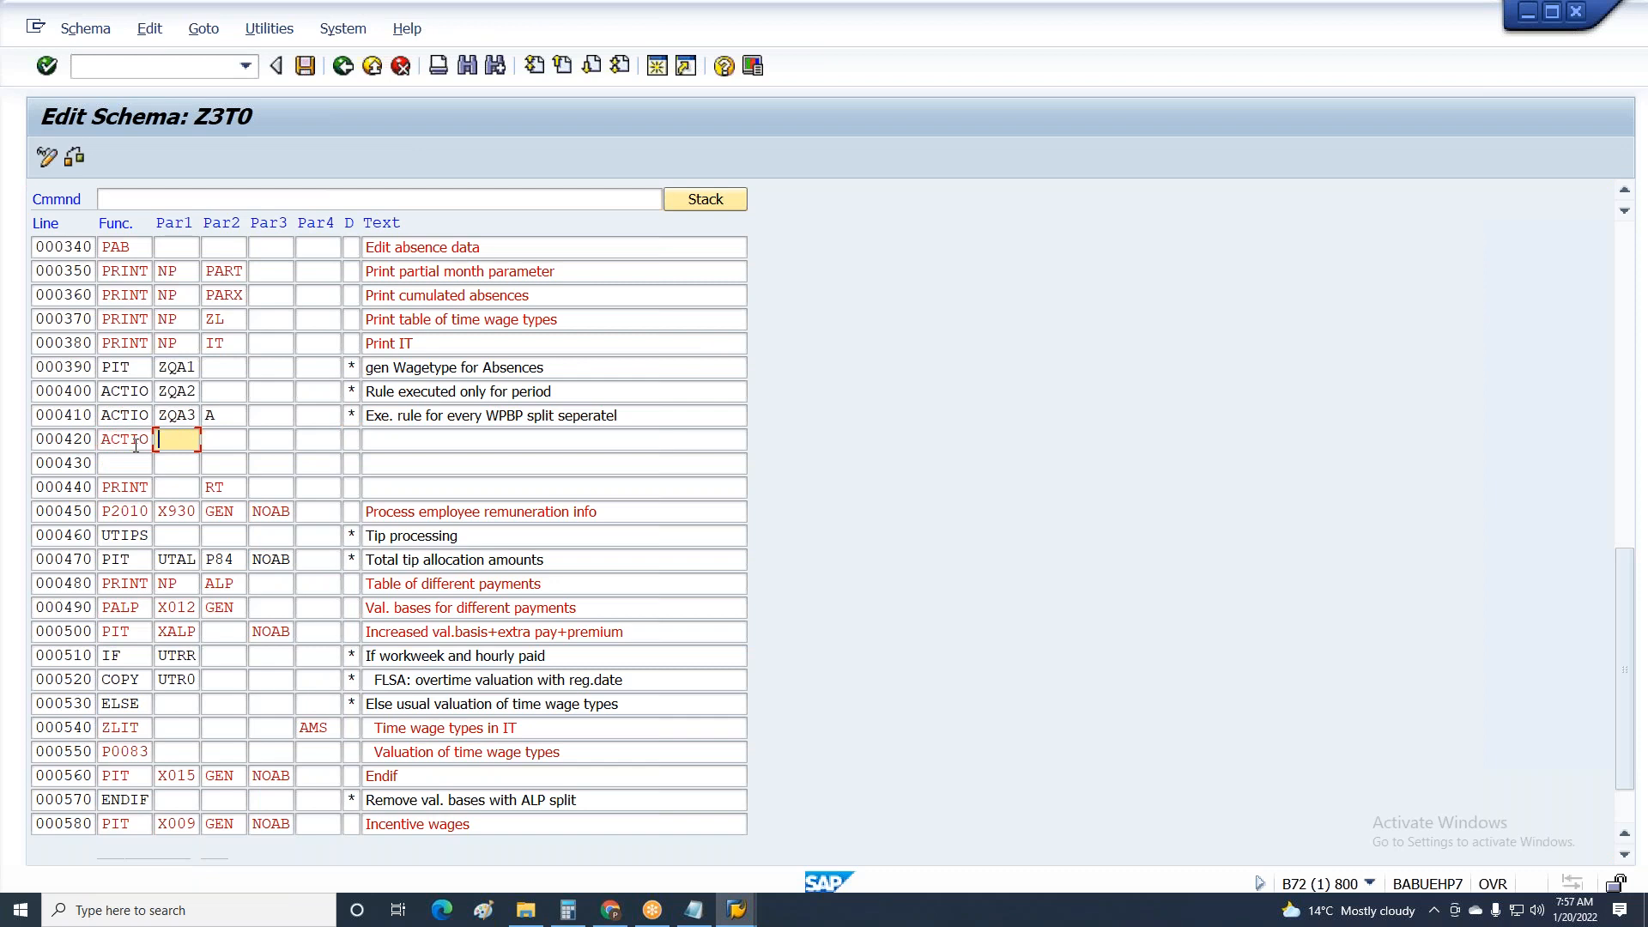
{"action": "type", "text": "ZQA4 A"}
{"action": "key", "text": "ctrl+s"}
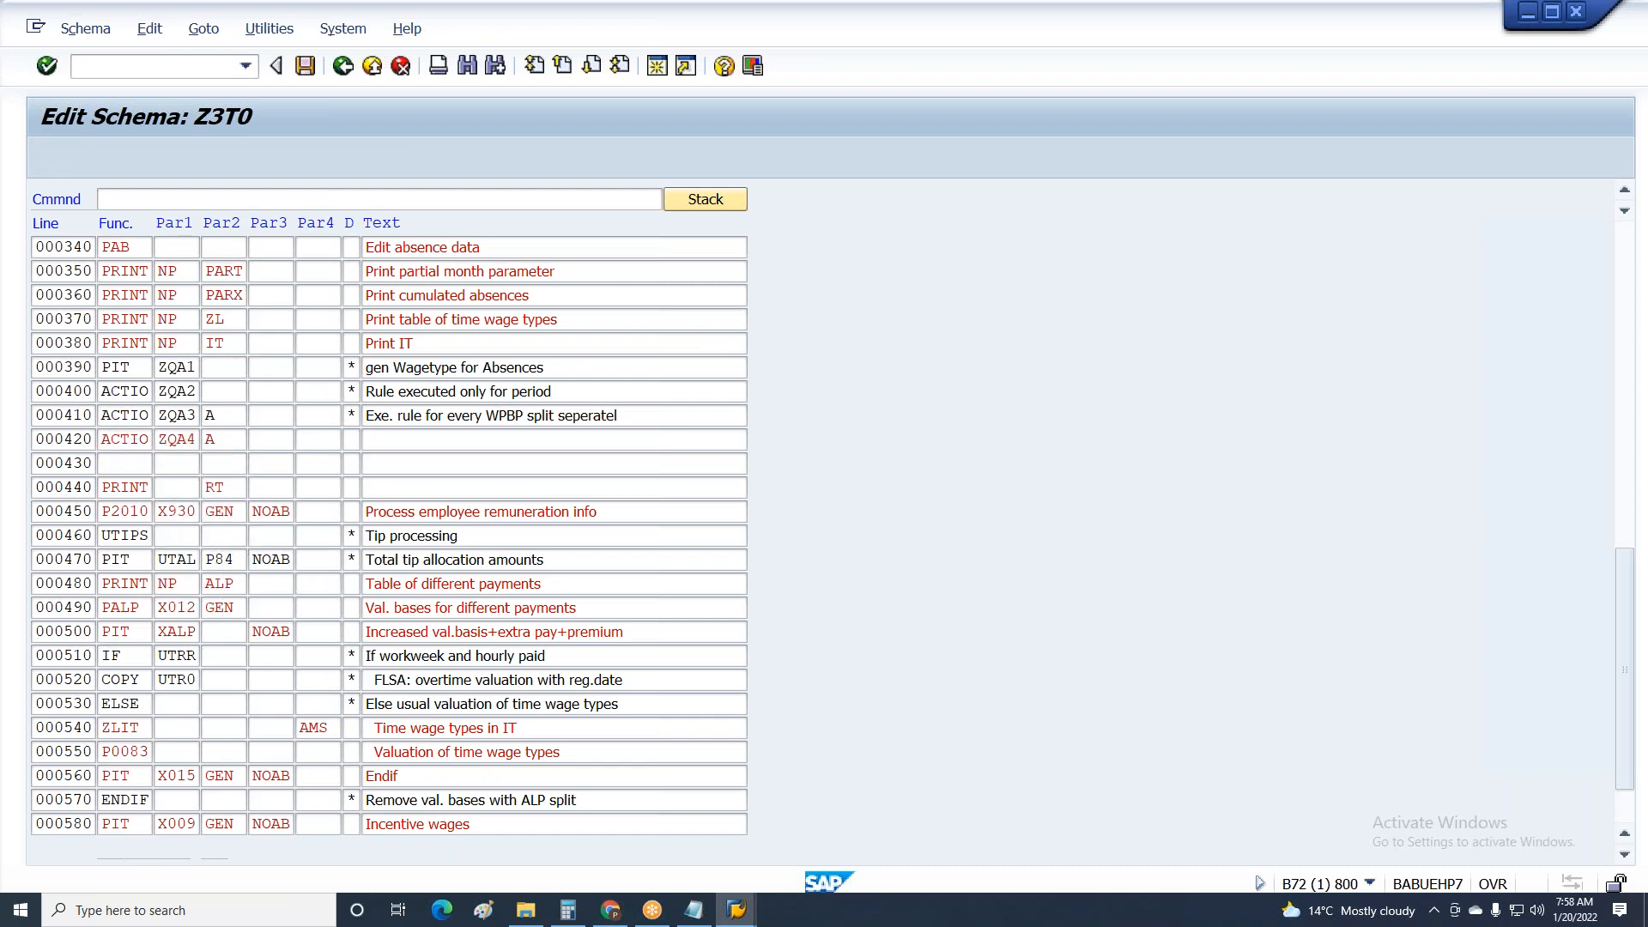
{"action": "key", "text": "Return"}
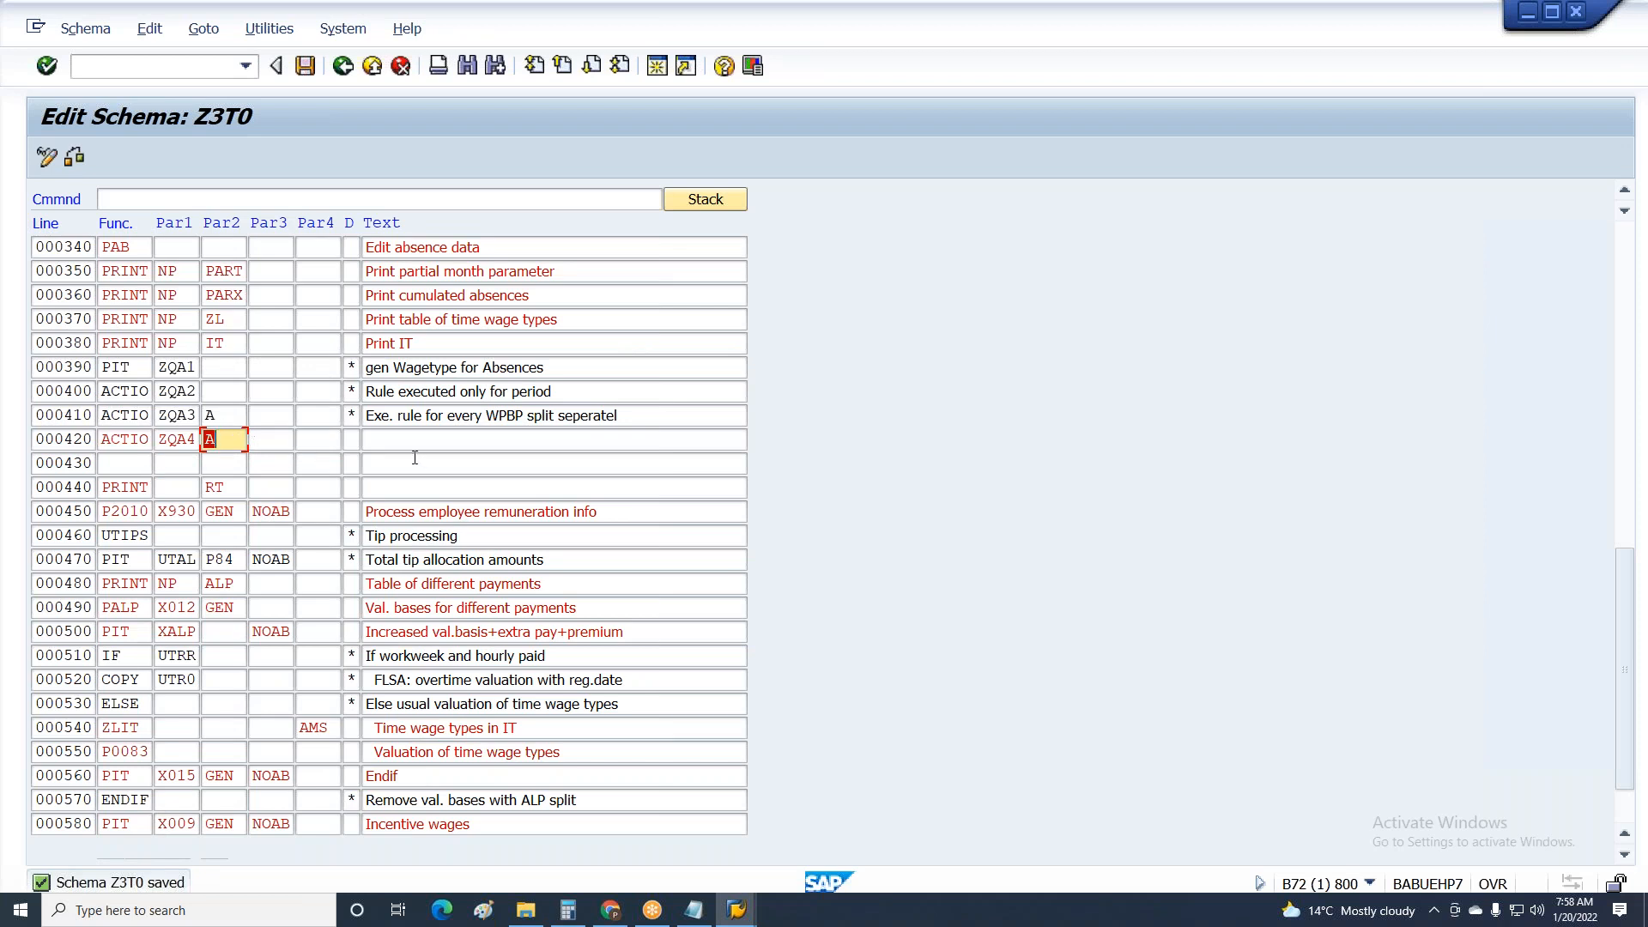
Exit the old payroll log display and rerun the payroll driver test run, expanding the successful personnel numbers in the new log.
{"action": "key", "text": "alt+Tab"}
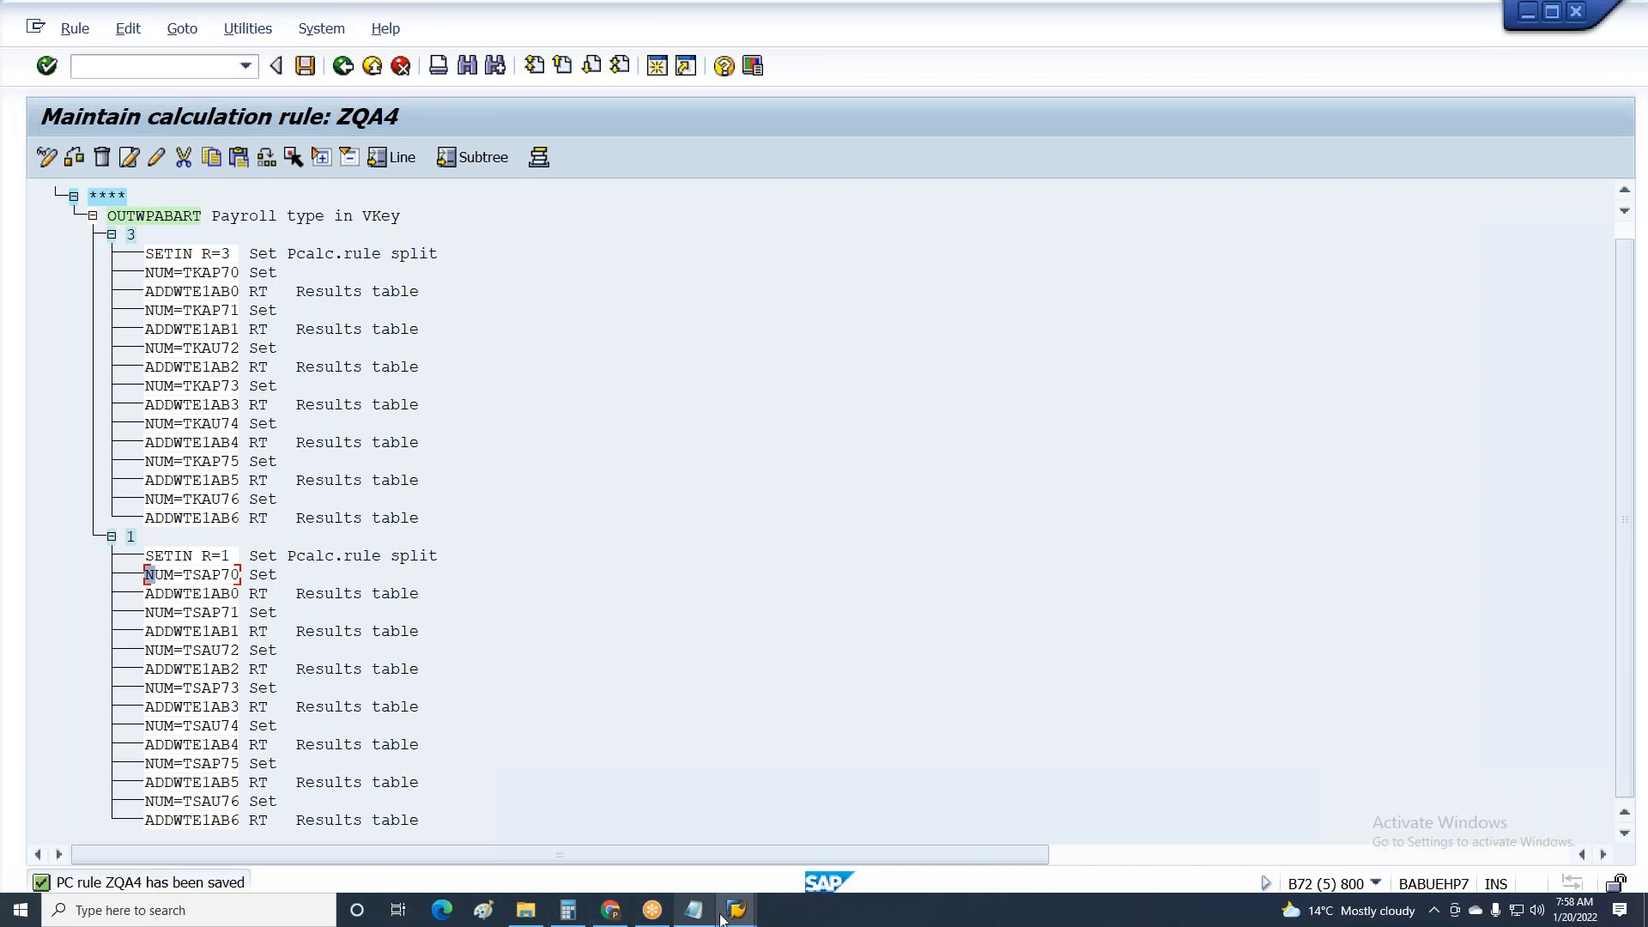
{"action": "mouse_move", "coordinate": [722, 917]}
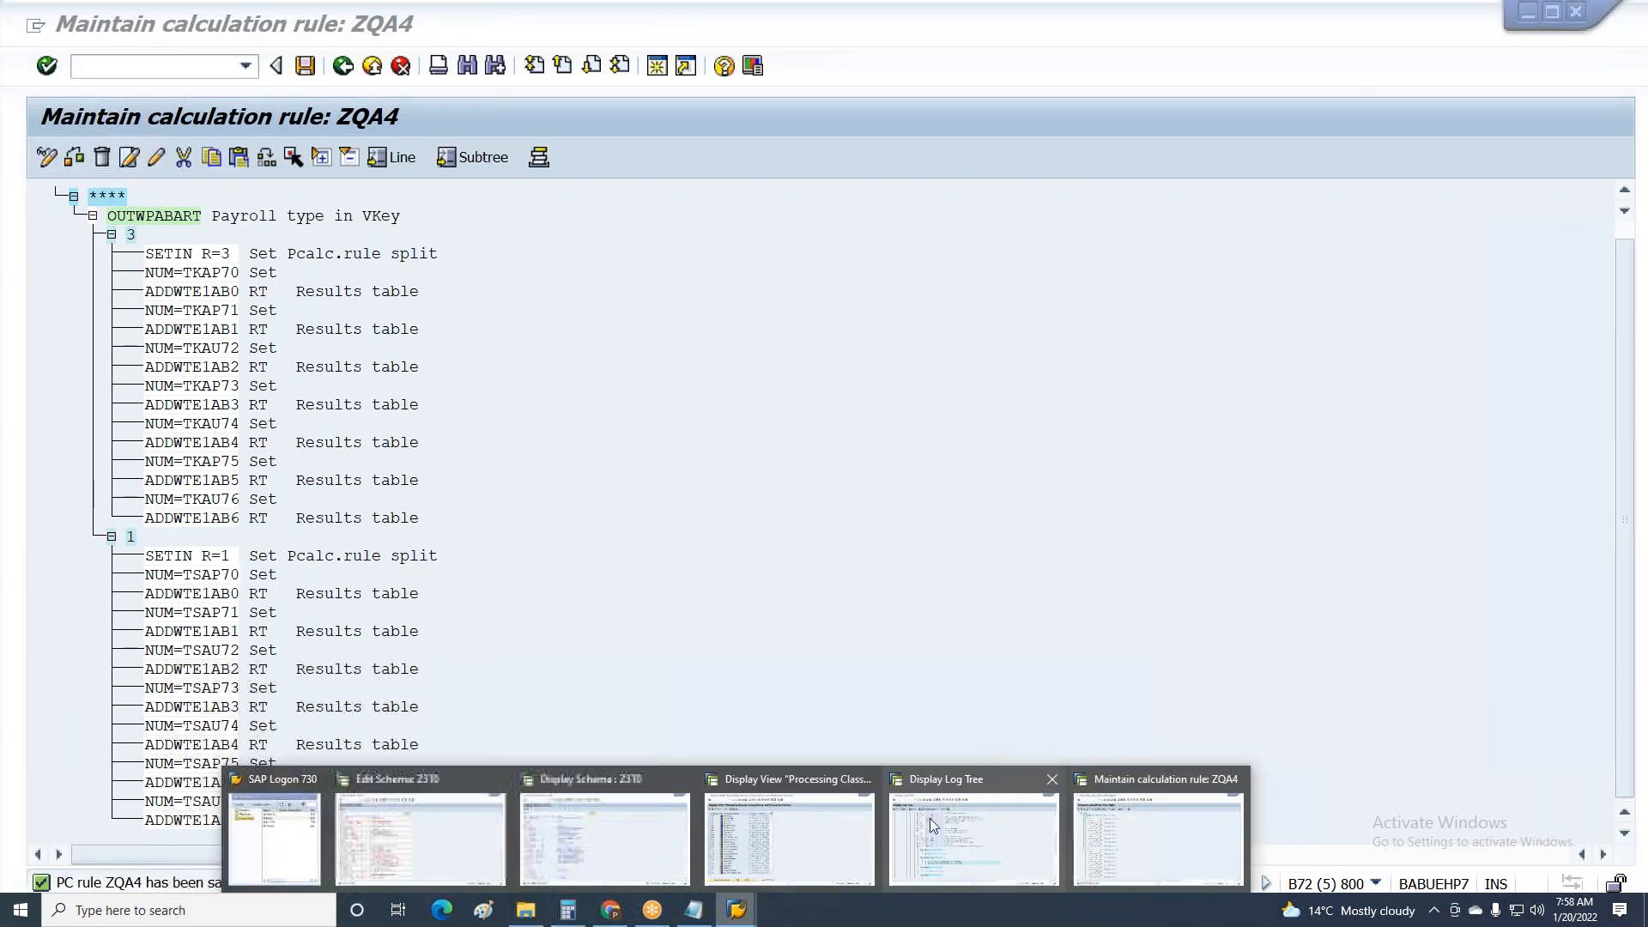
{"action": "left_click", "coordinate": [930, 817]}
{"action": "key", "text": "F3"}
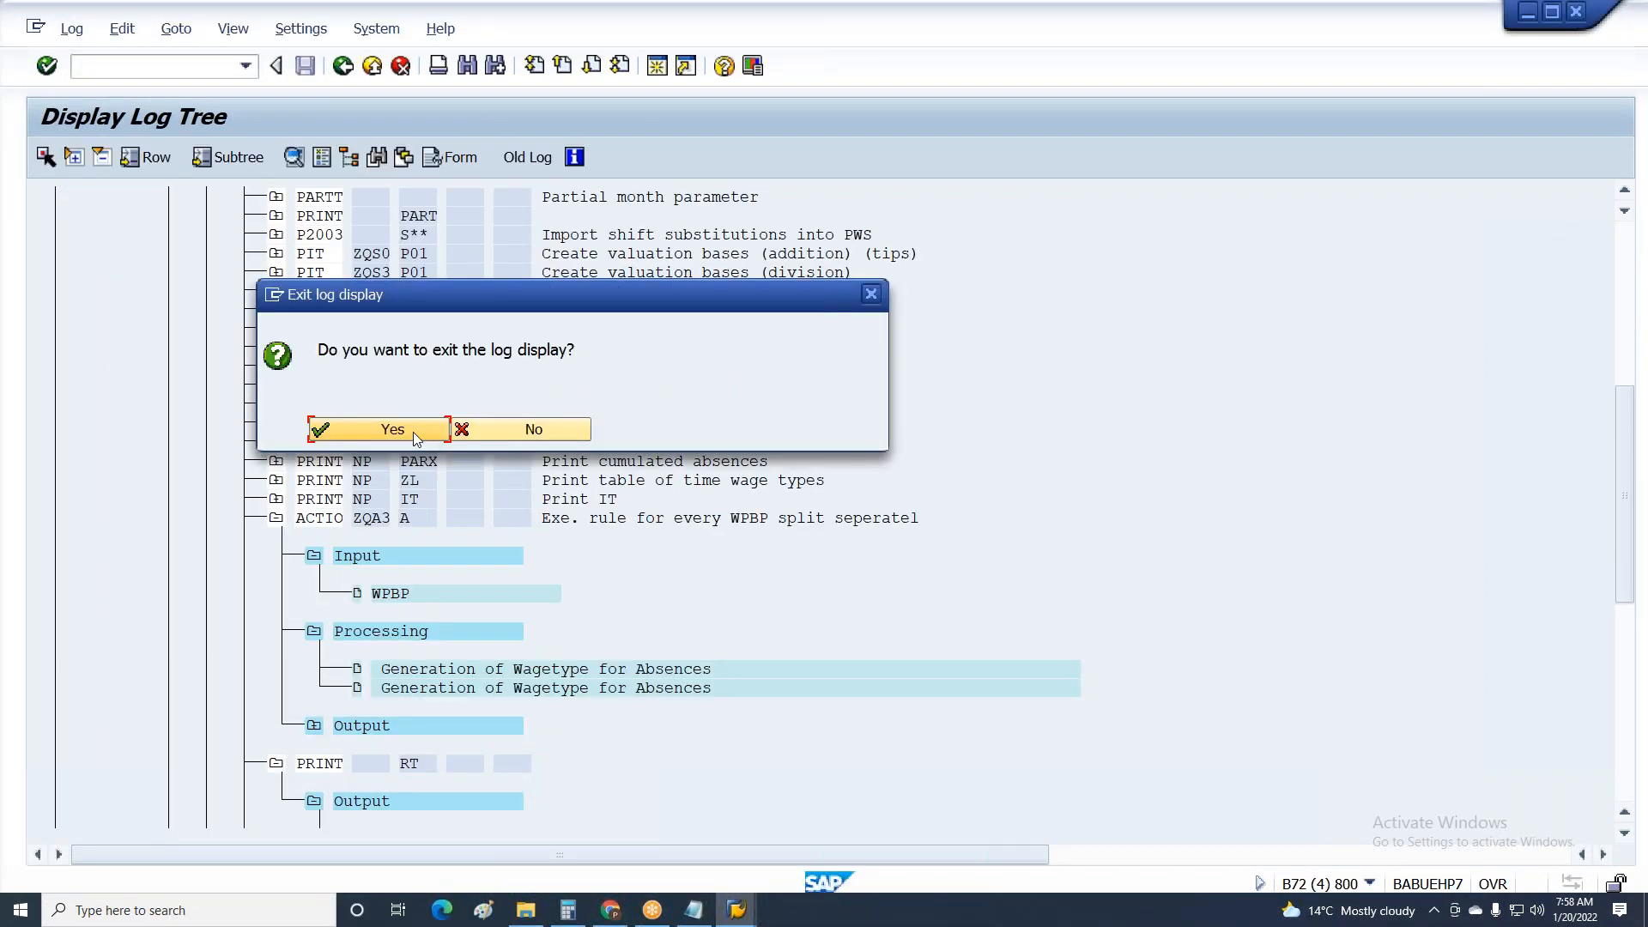
{"action": "left_click", "coordinate": [412, 429]}
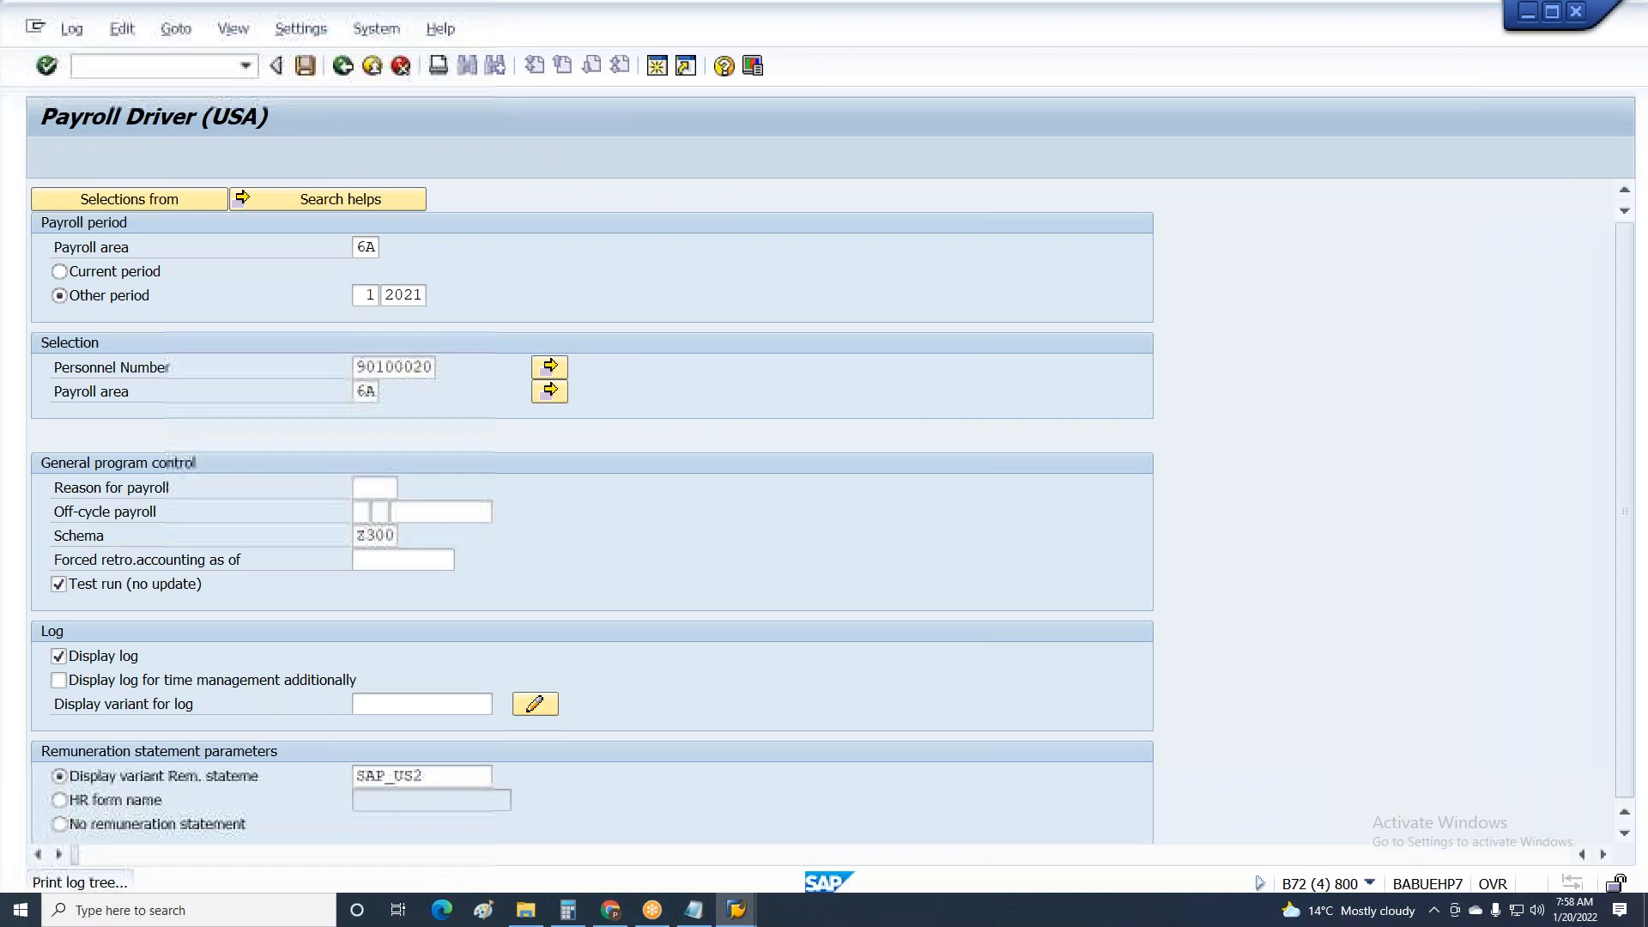
{"action": "left_click", "coordinate": [86, 273]}
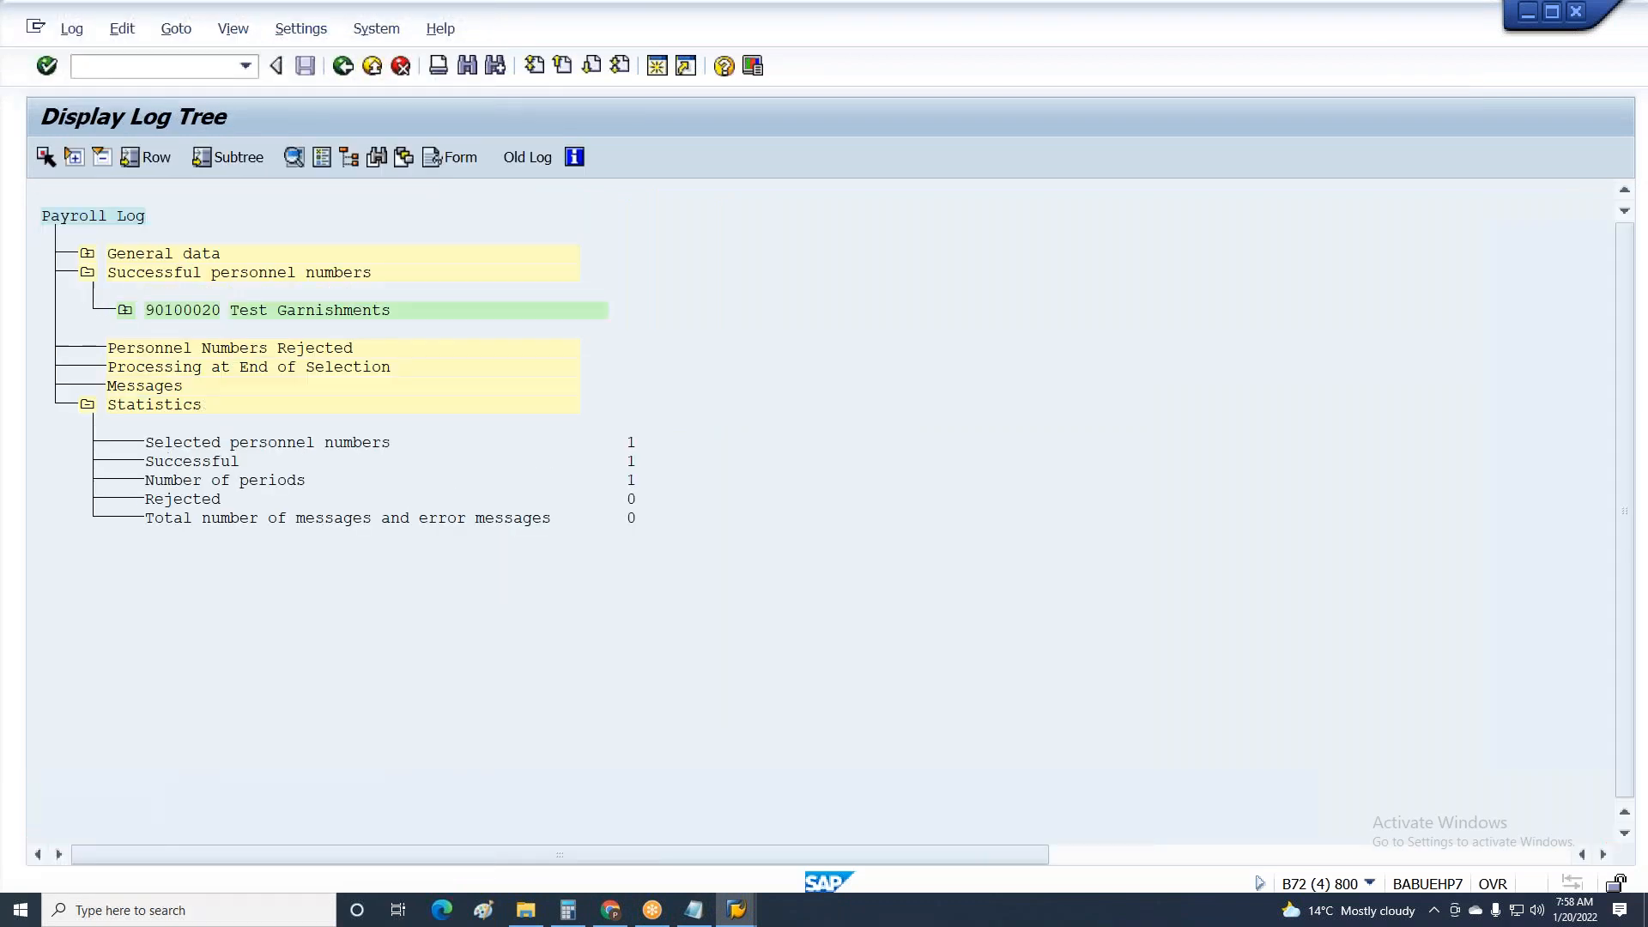
Open the RT table output of the PRINT RT line within the regular run of General processing of time data USA for 01/2021.
{"action": "left_click", "coordinate": [124, 310]}
{"action": "left_click", "coordinate": [163, 348]}
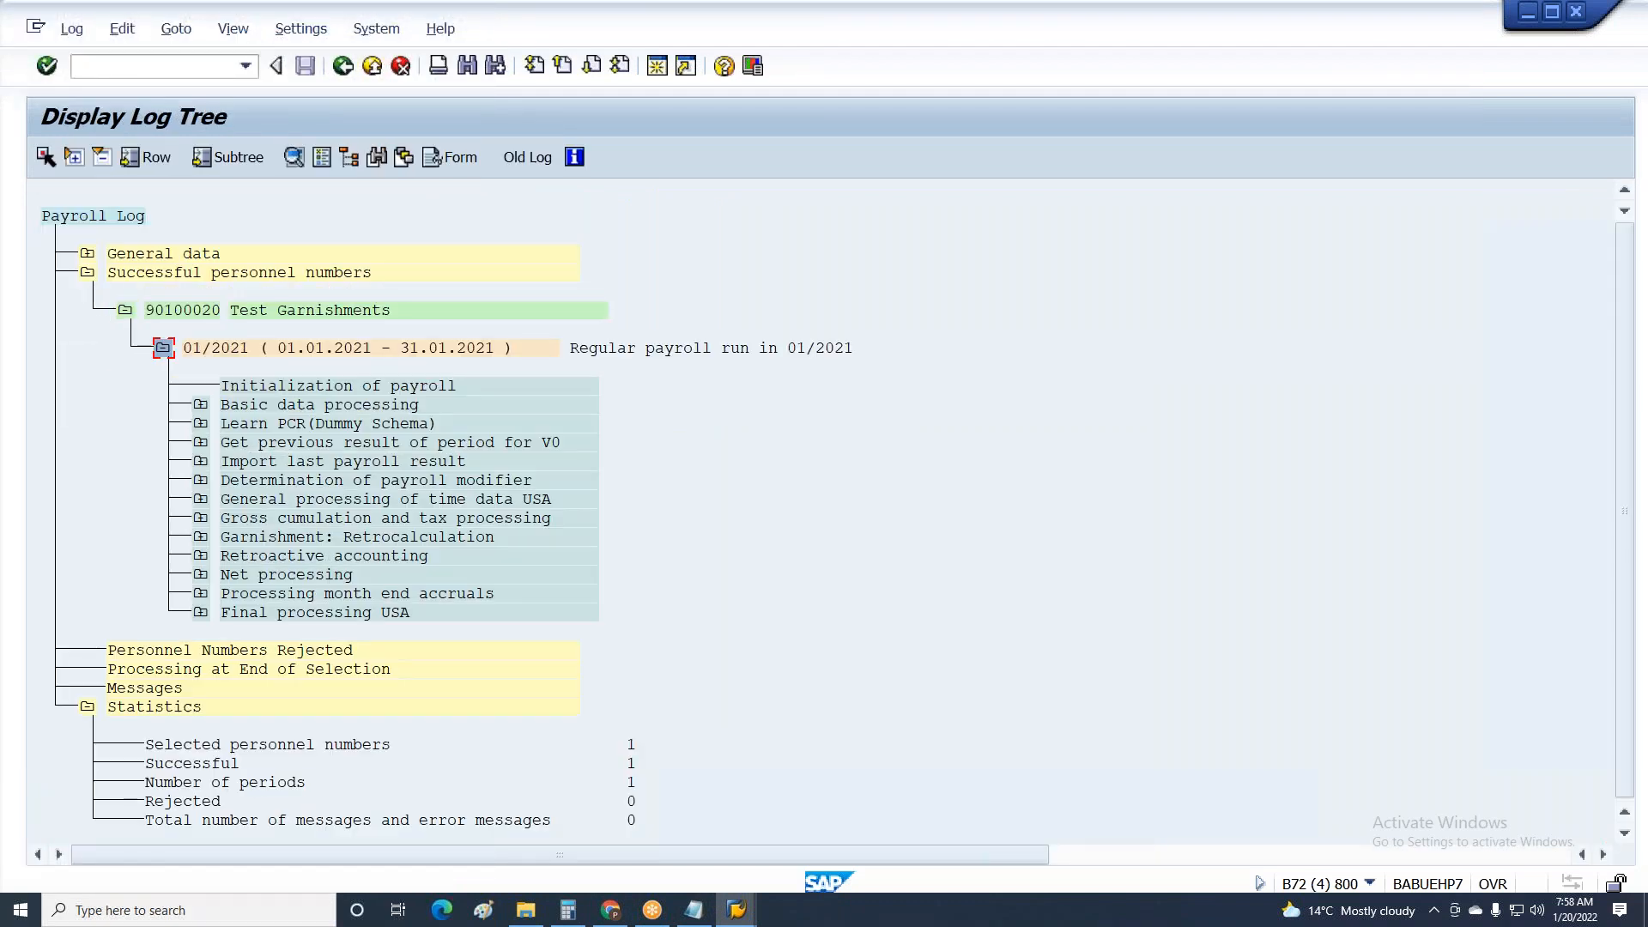
{"action": "left_click", "coordinate": [200, 499]}
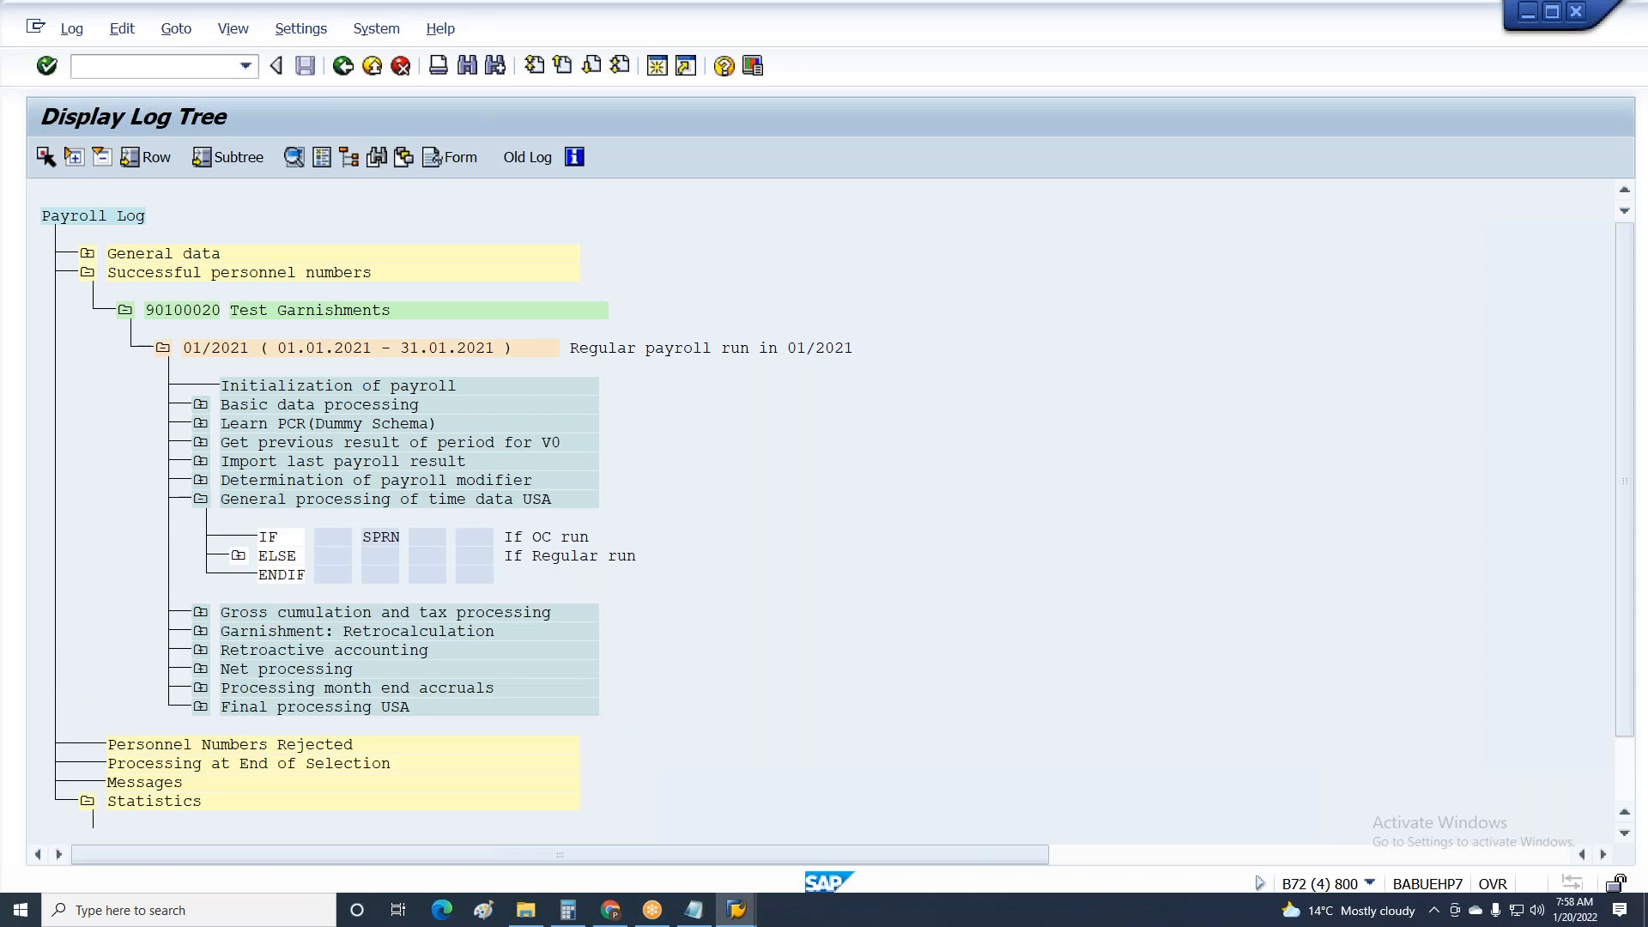
{"action": "left_click", "coordinate": [238, 556]}
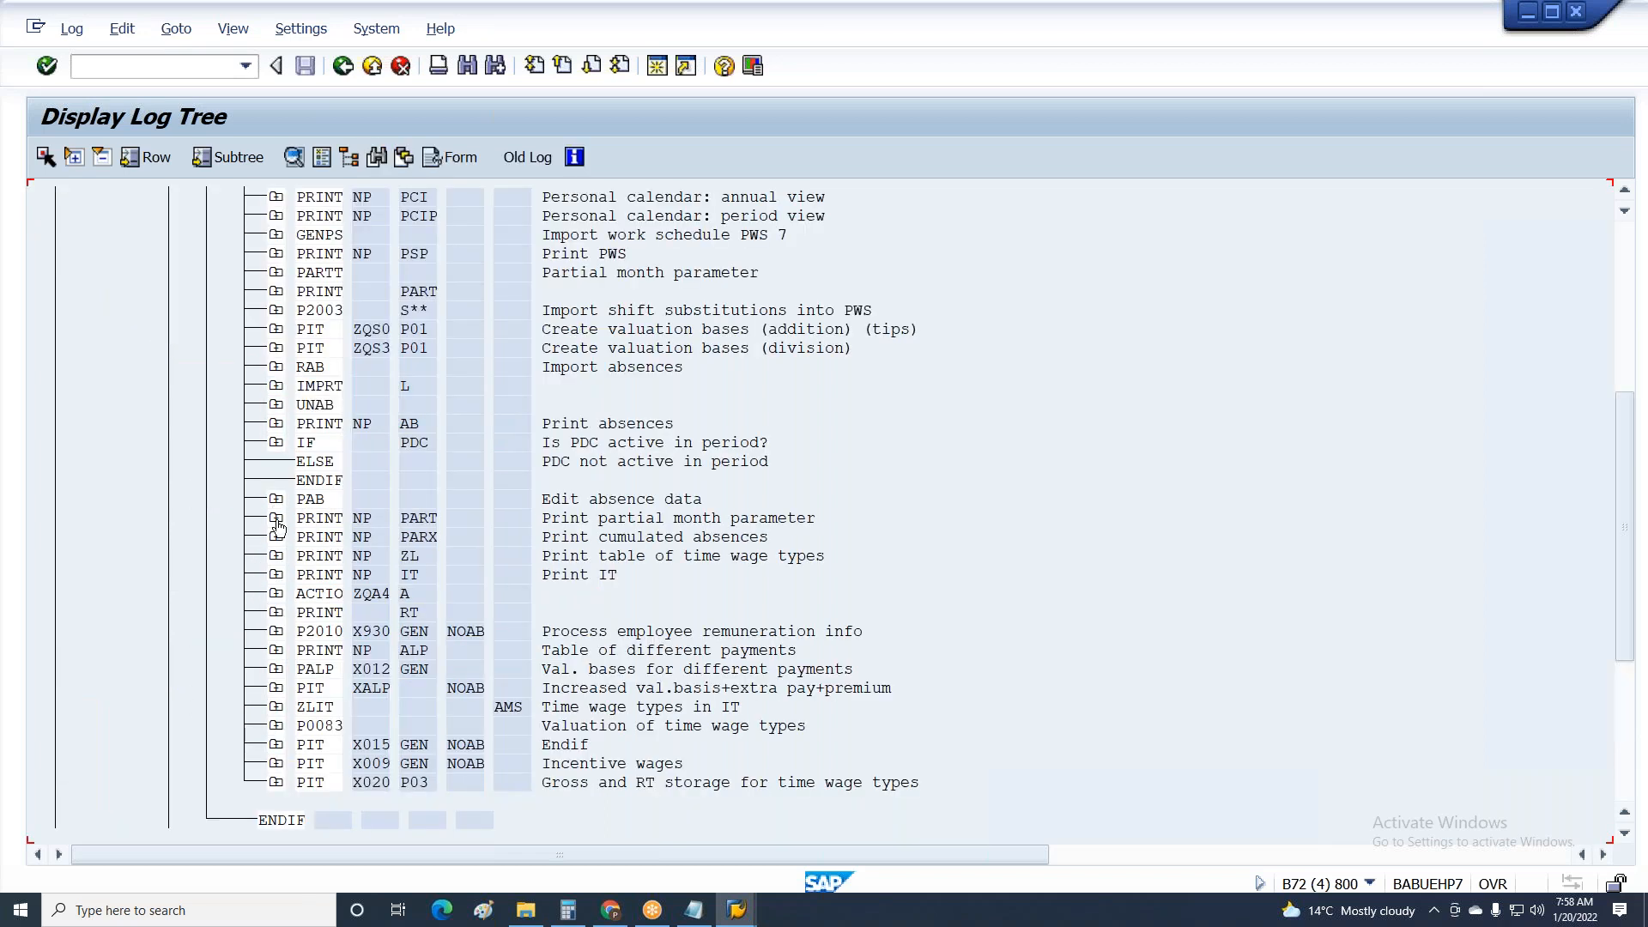
{"action": "left_click", "coordinate": [276, 613]}
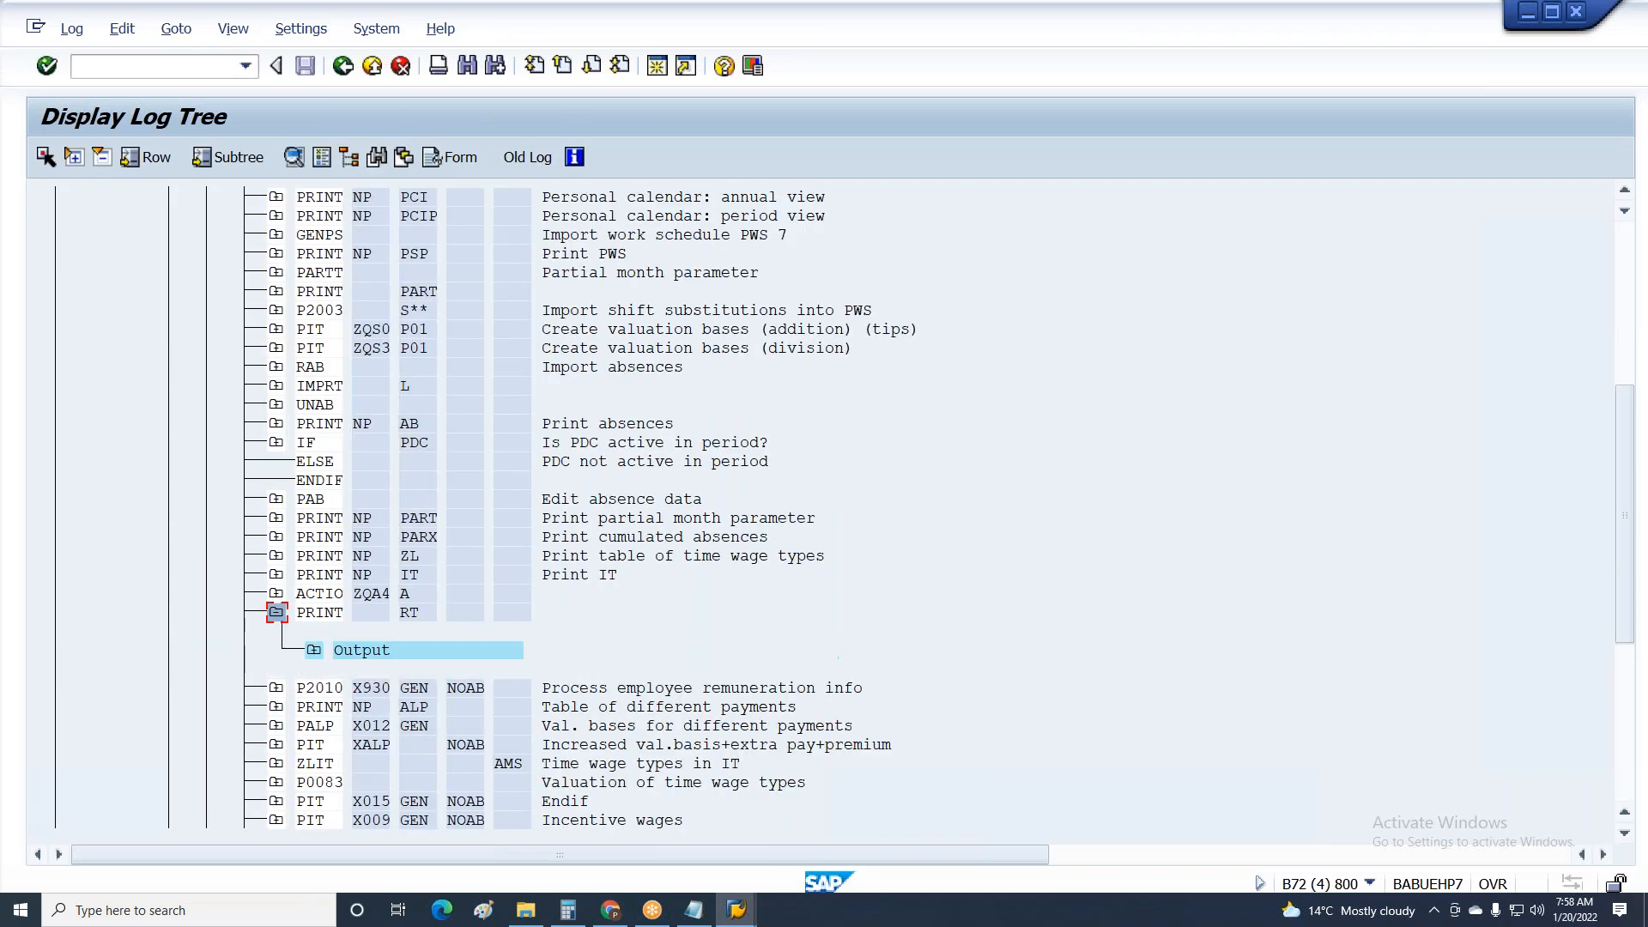
{"action": "left_click", "coordinate": [314, 650]}
{"action": "double_click", "coordinate": [399, 688]}
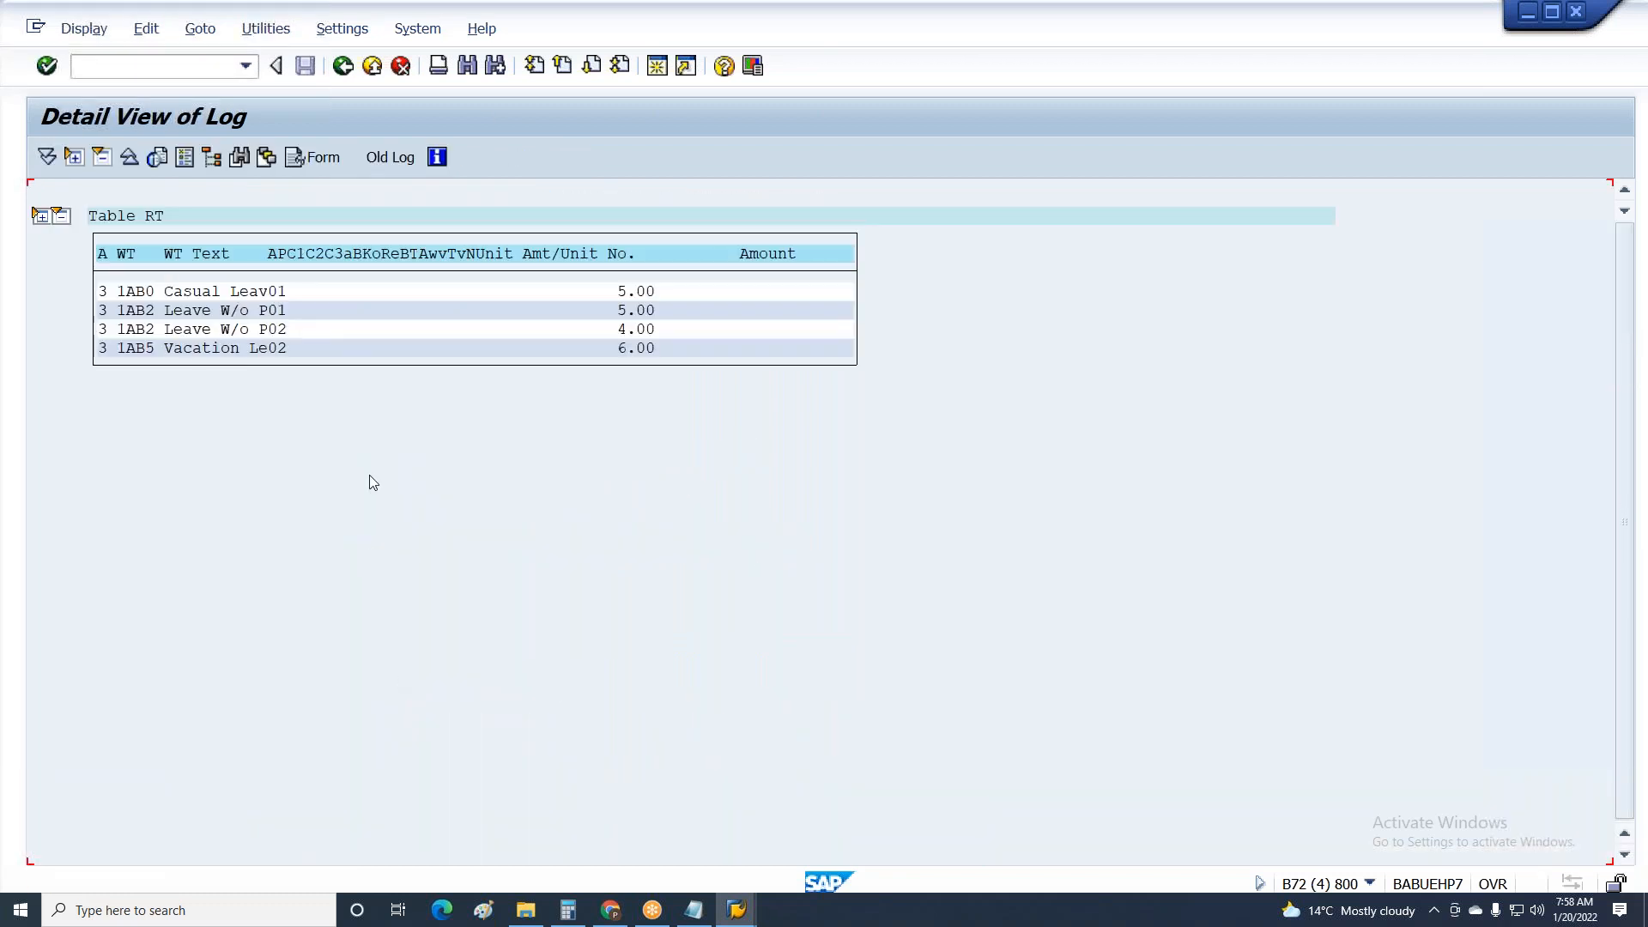
Examine the split indicators and day counts of the absence wage types in the RT table, and return to the log tree.
{"action": "left_click", "coordinate": [102, 293]}
{"action": "left_click", "coordinate": [103, 311]}
{"action": "left_click", "coordinate": [102, 330]}
{"action": "left_click", "coordinate": [101, 349]}
{"action": "left_click", "coordinate": [649, 329]}
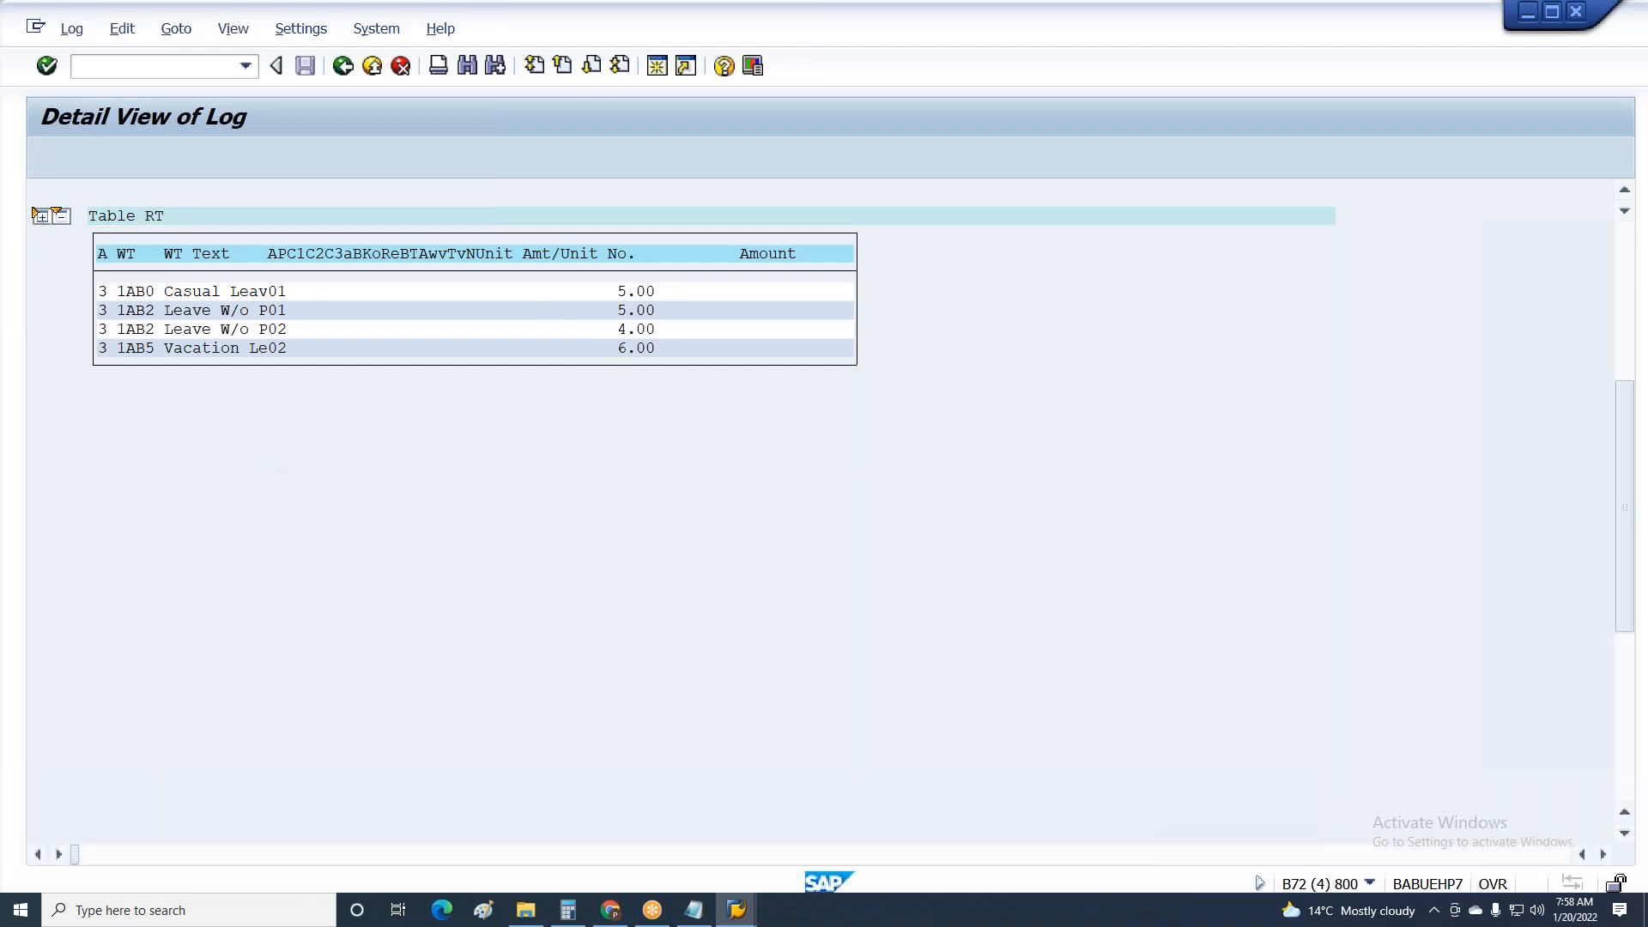
{"action": "key", "text": "F3"}
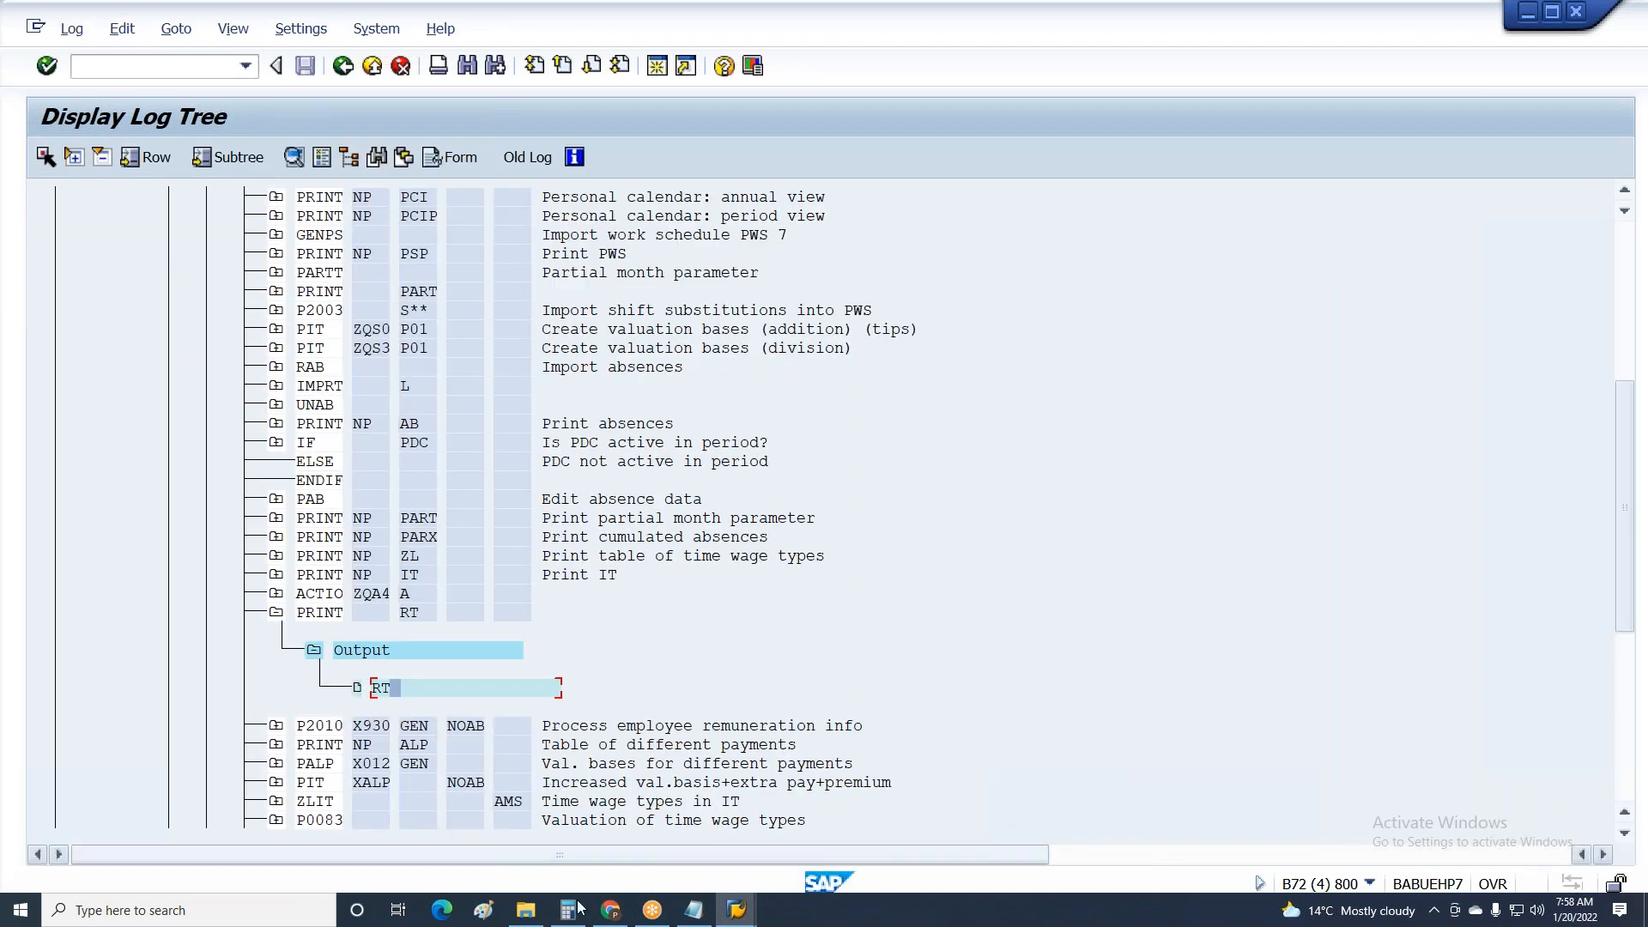
Switch to the schema Z3T0 editor, deactivate the ACTIO ZQA4 A line with an asterisk and save the schema.
{"action": "left_click", "coordinate": [735, 910]}
{"action": "left_click", "coordinate": [302, 826]}
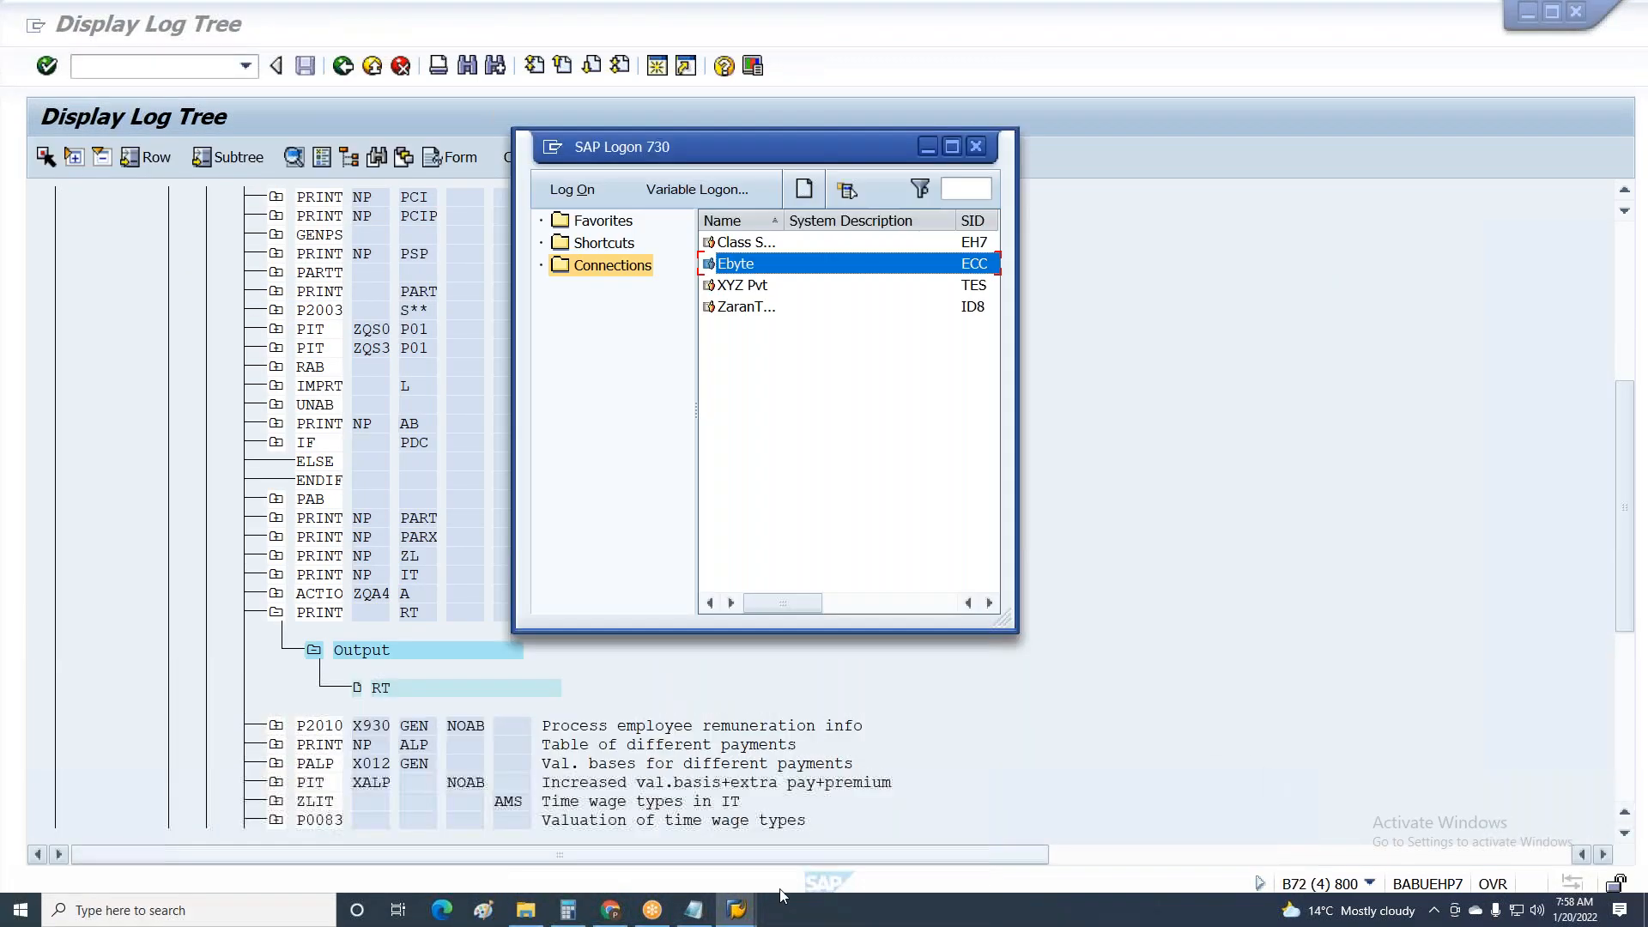
{"action": "left_click", "coordinate": [736, 910]}
{"action": "left_click", "coordinate": [378, 852]}
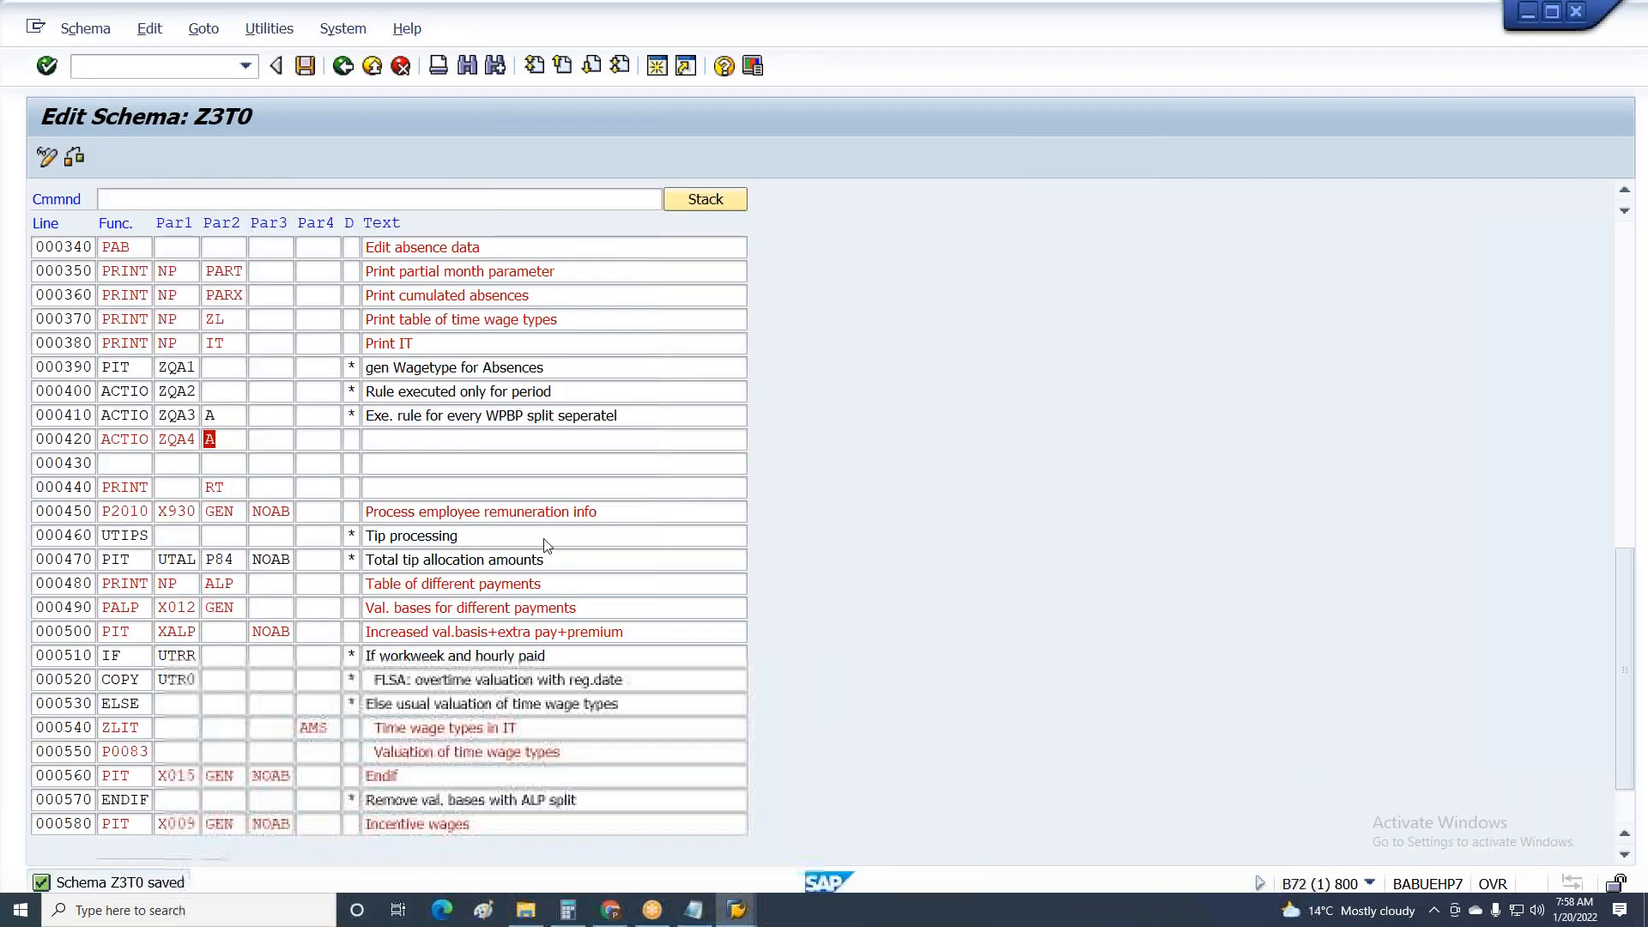
{"action": "left_click", "coordinate": [352, 443]}
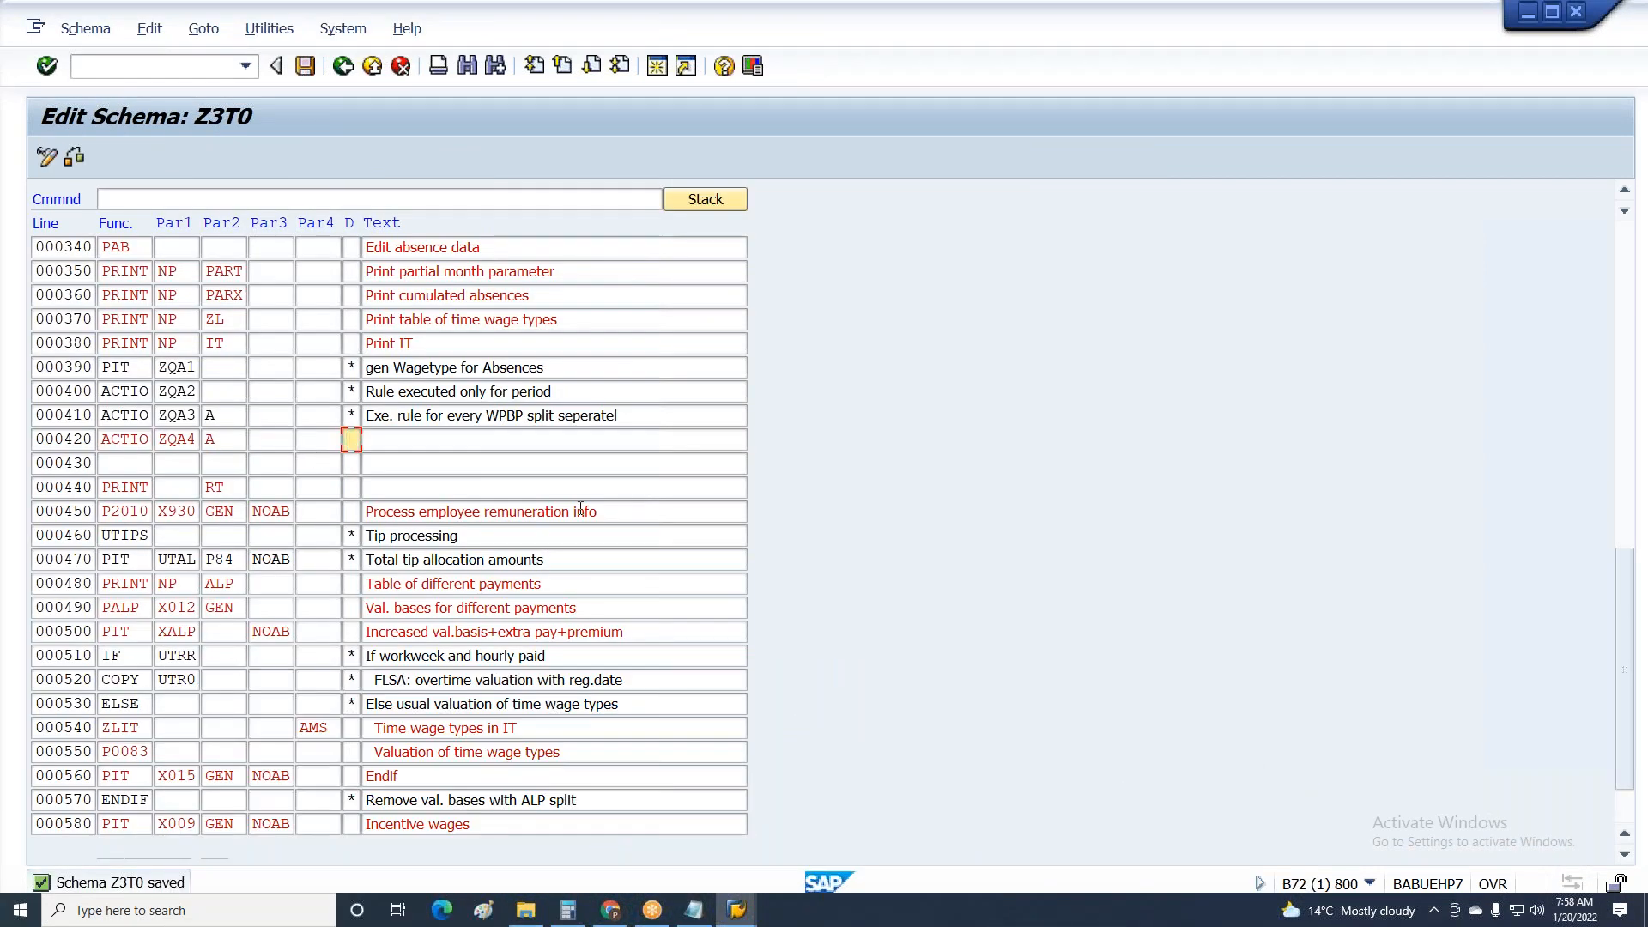
{"action": "key", "text": "ctrl+s"}
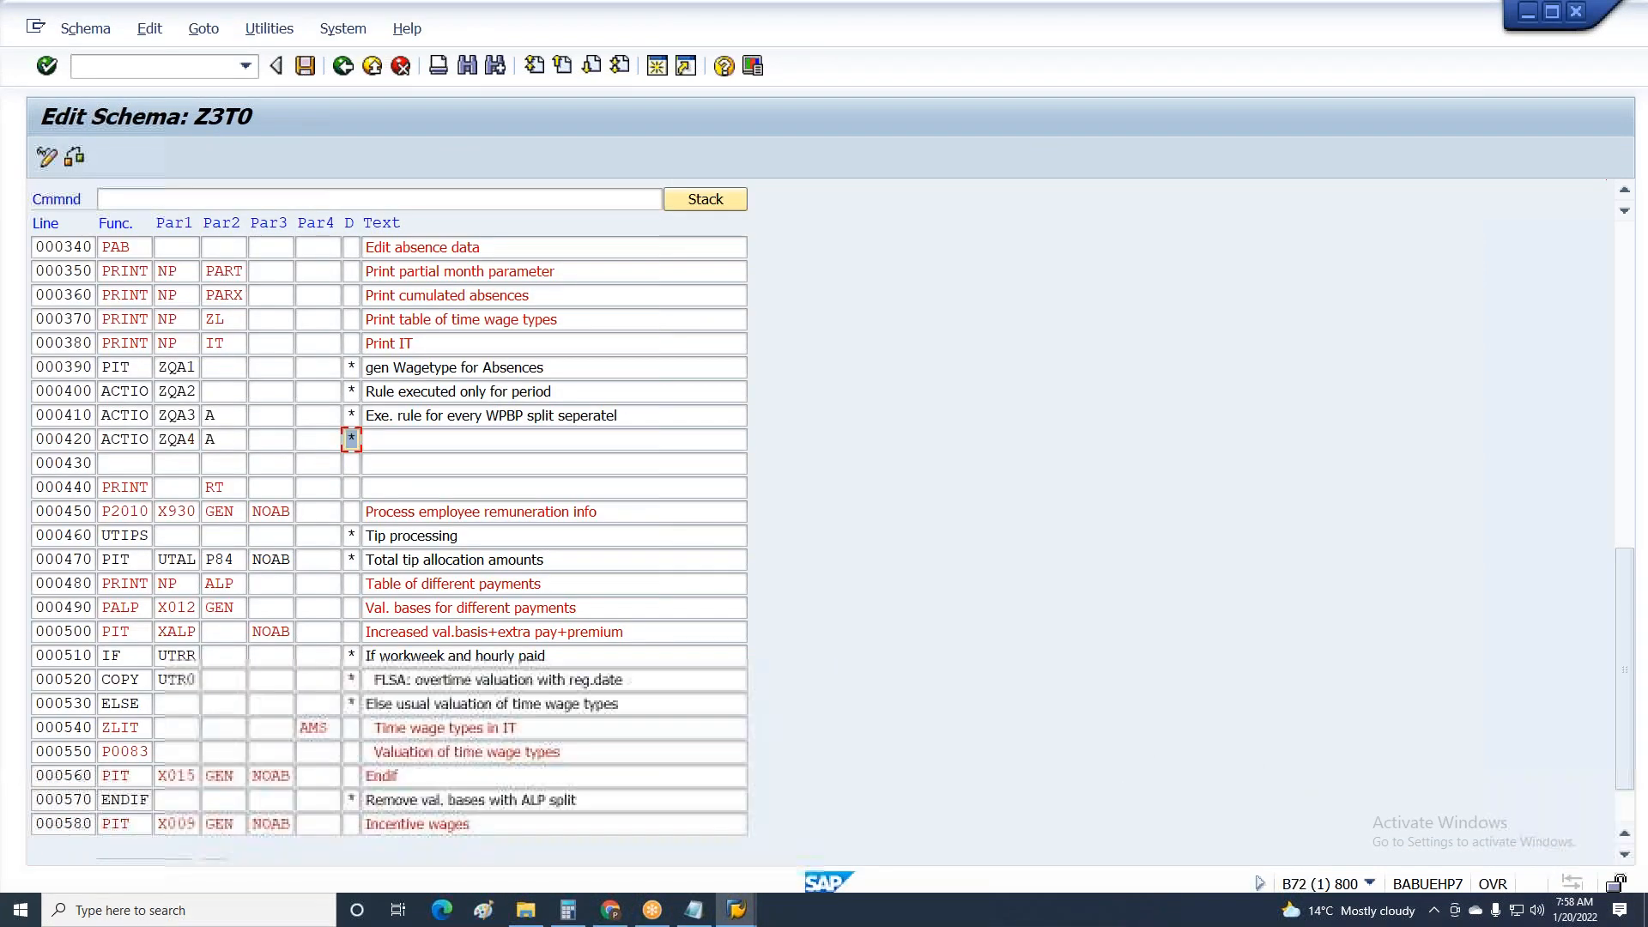
{"action": "key", "text": "Return"}
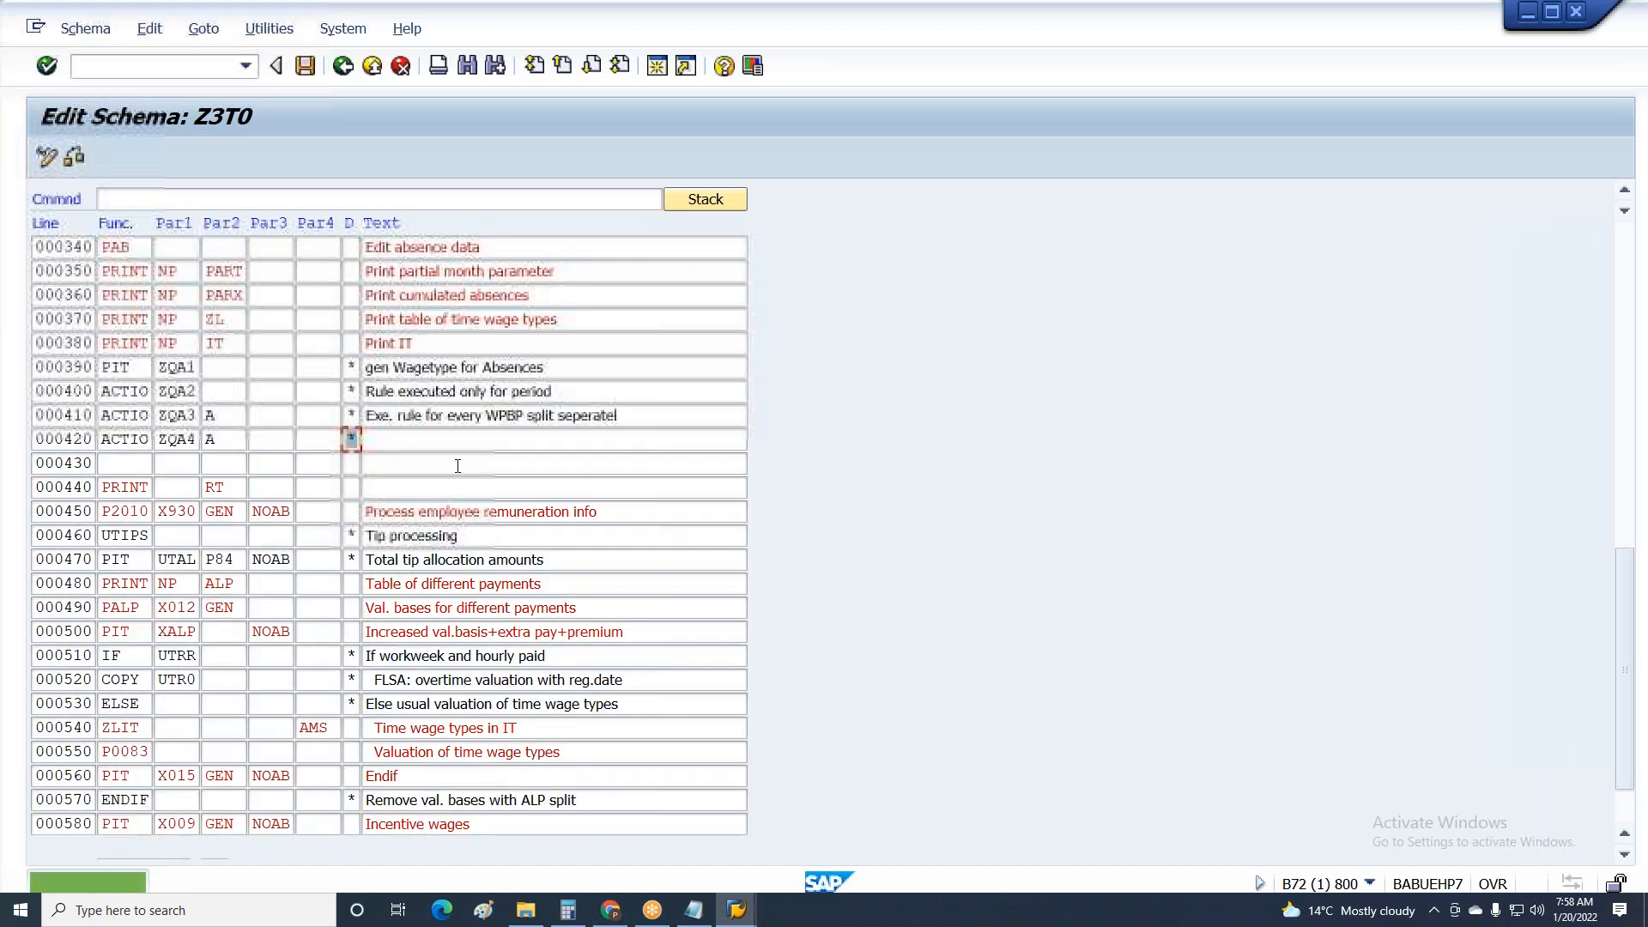
Return to the calculation rules initial screen and copy rule ZQA4 to ZQA5, accepting the proposed customizing request.
{"action": "double_click", "coordinate": [163, 441]}
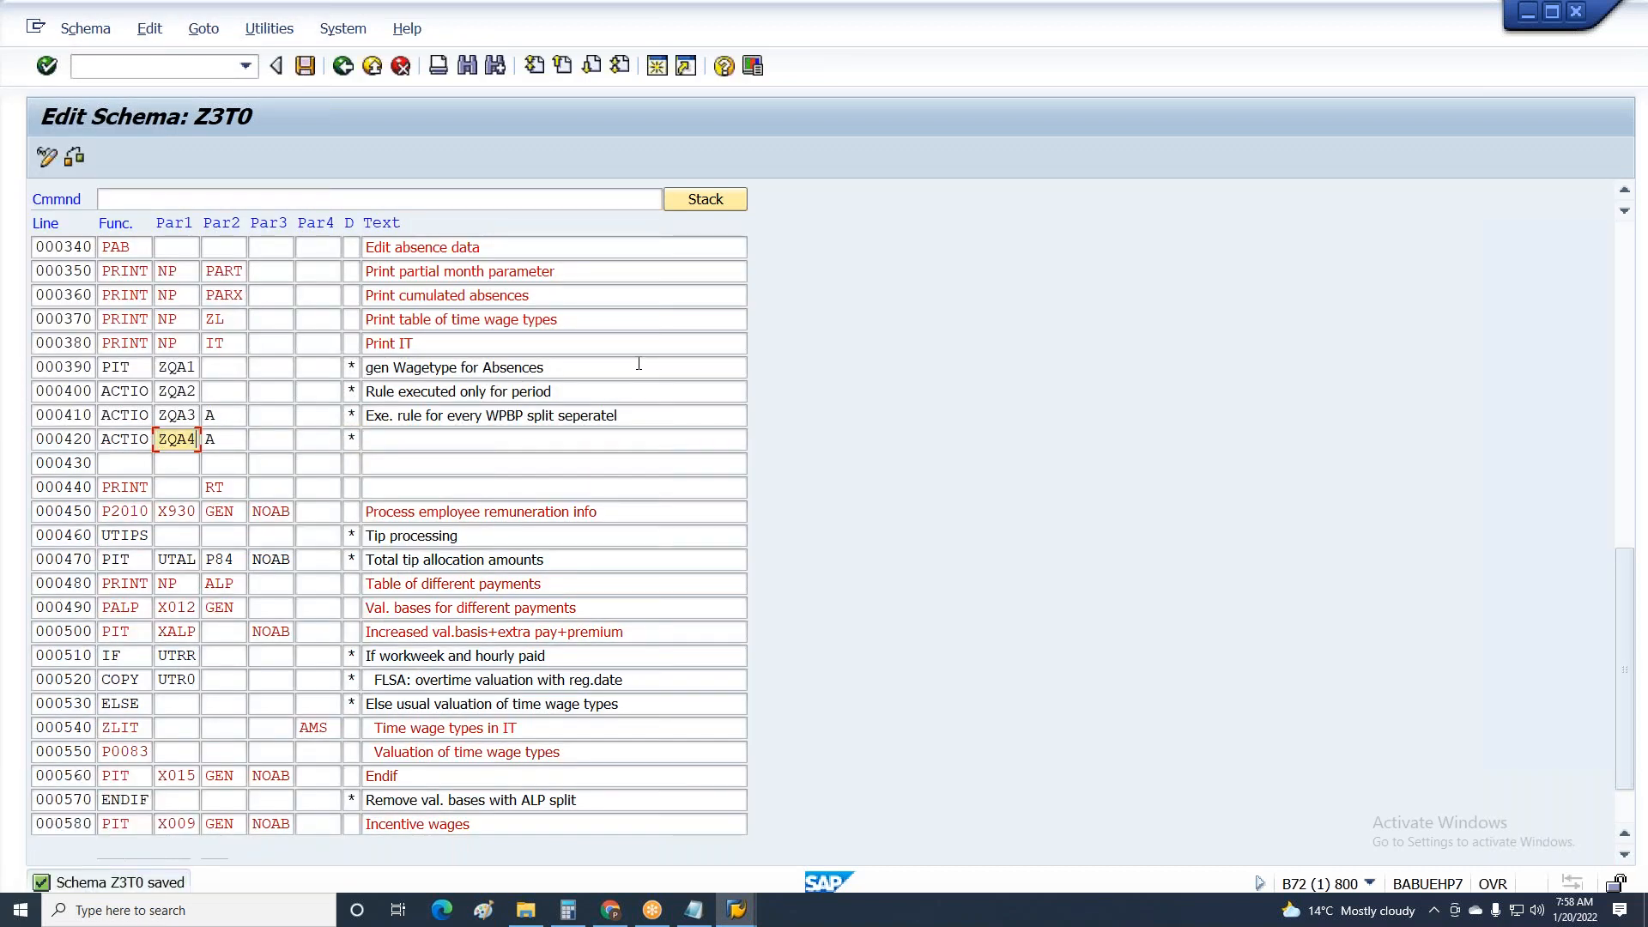
{"action": "left_click", "coordinate": [745, 915]}
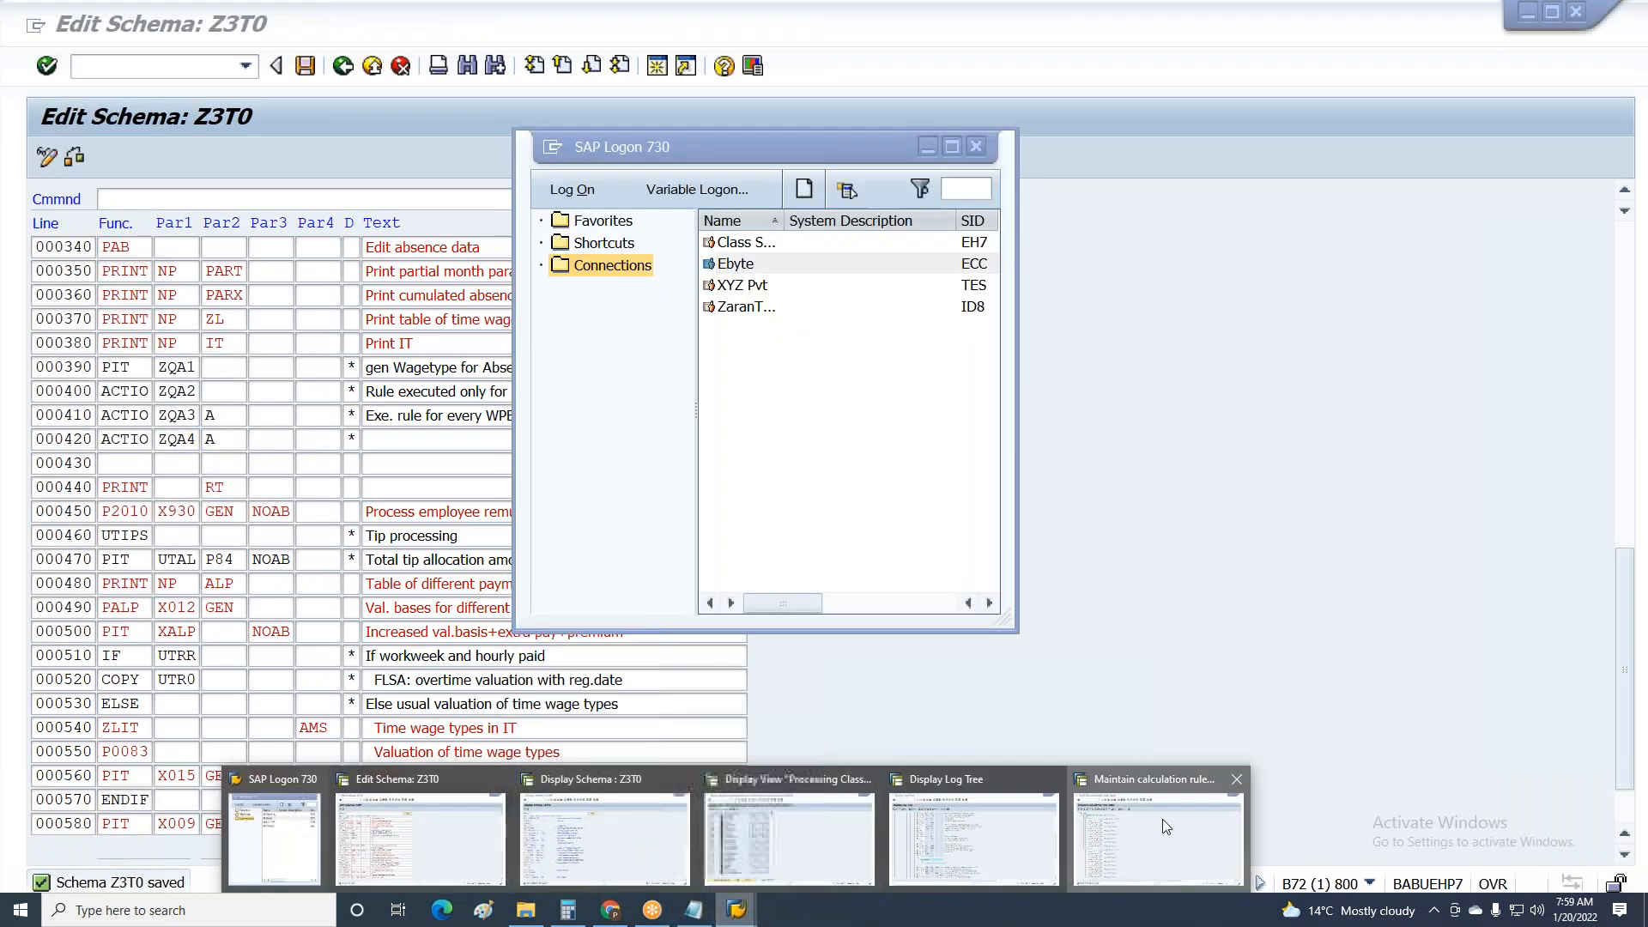
{"action": "left_click", "coordinate": [1158, 822]}
{"action": "key", "text": "F3"}
{"action": "left_click", "coordinate": [182, 247]}
{"action": "type", "text": "3"}
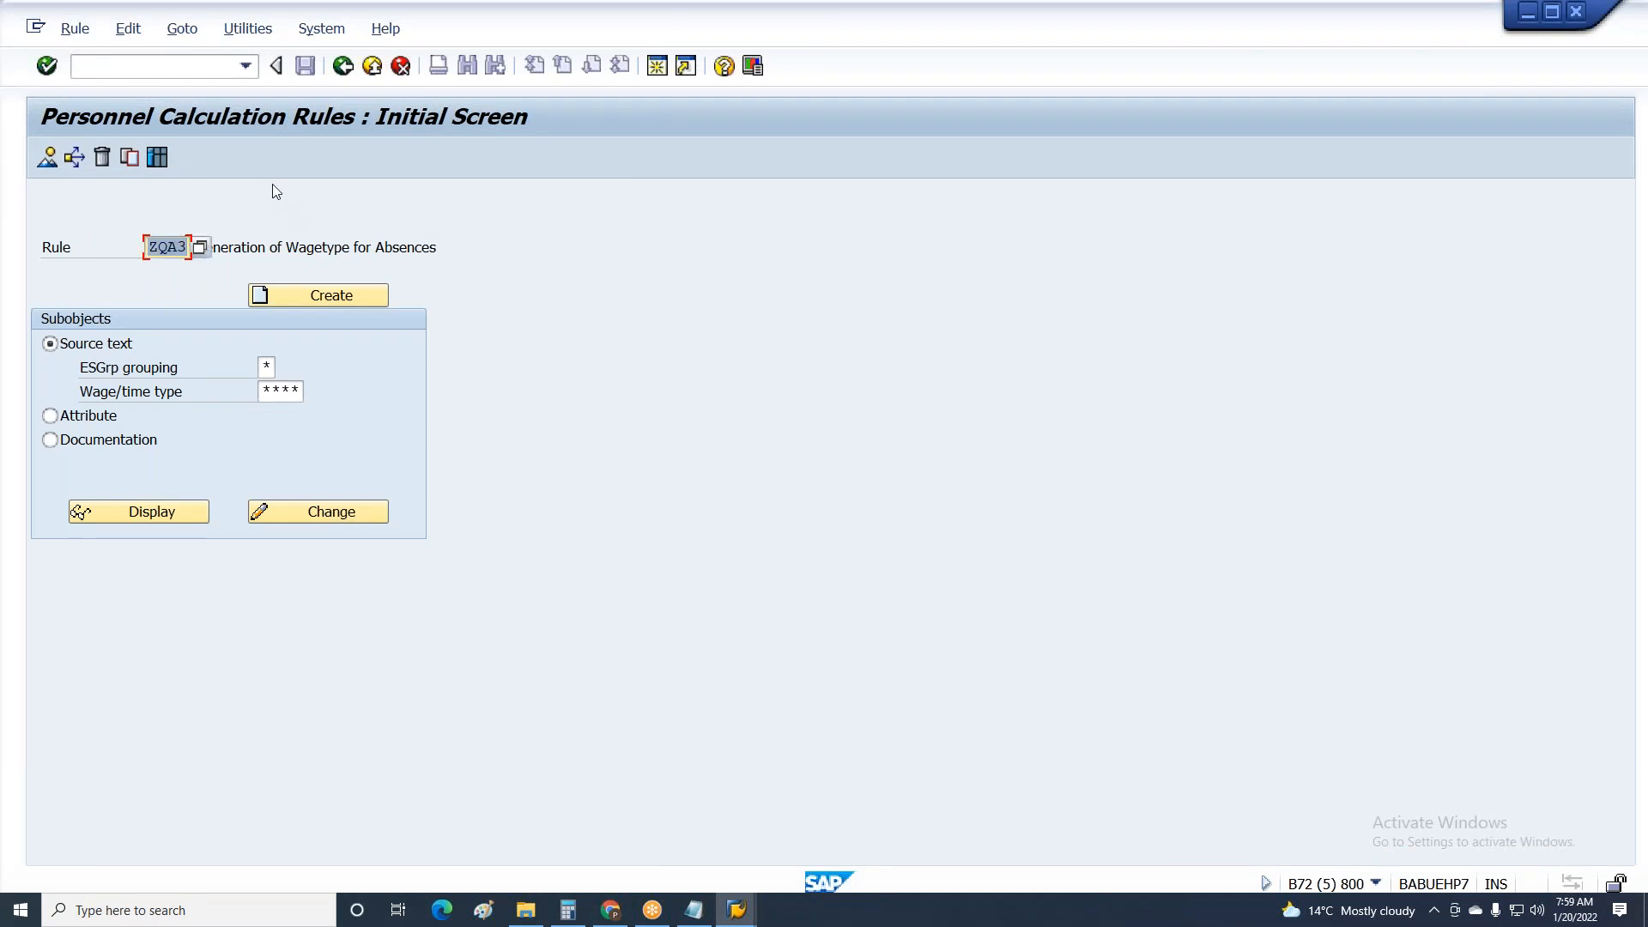
{"action": "left_click_drag", "start_coordinate": [177, 247], "coordinate": [191, 247]}
{"action": "type", "text": "4"}
{"action": "left_click", "coordinate": [140, 159]}
{"action": "left_click_drag", "start_coordinate": [303, 359], "coordinate": [316, 360]}
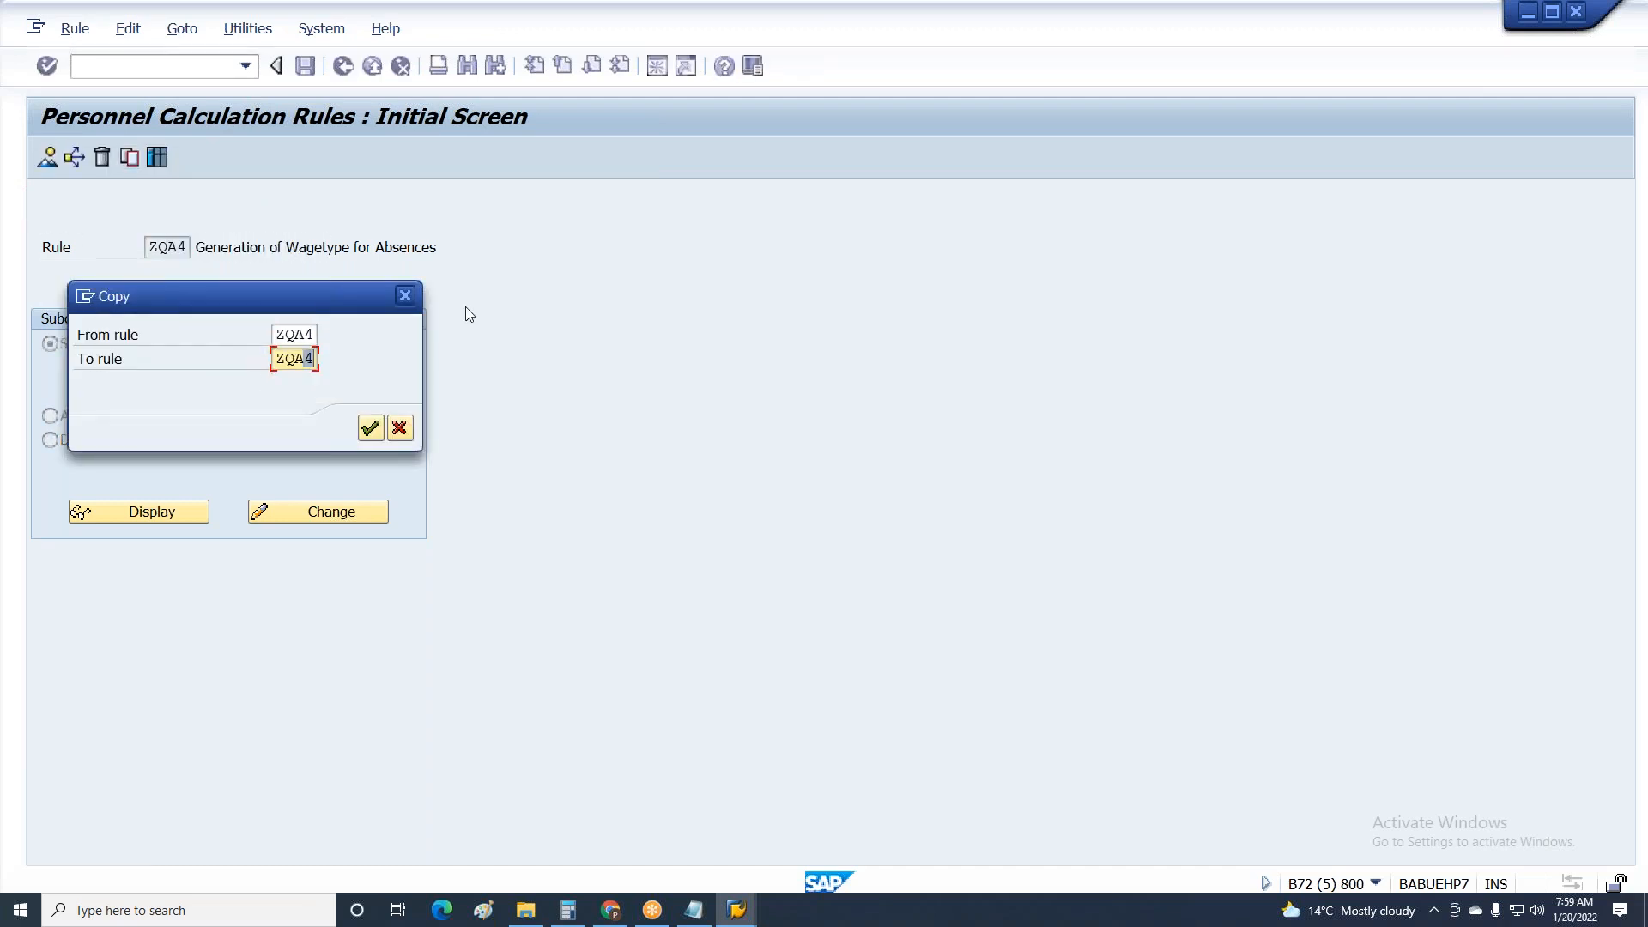
{"action": "key", "text": "Return"}
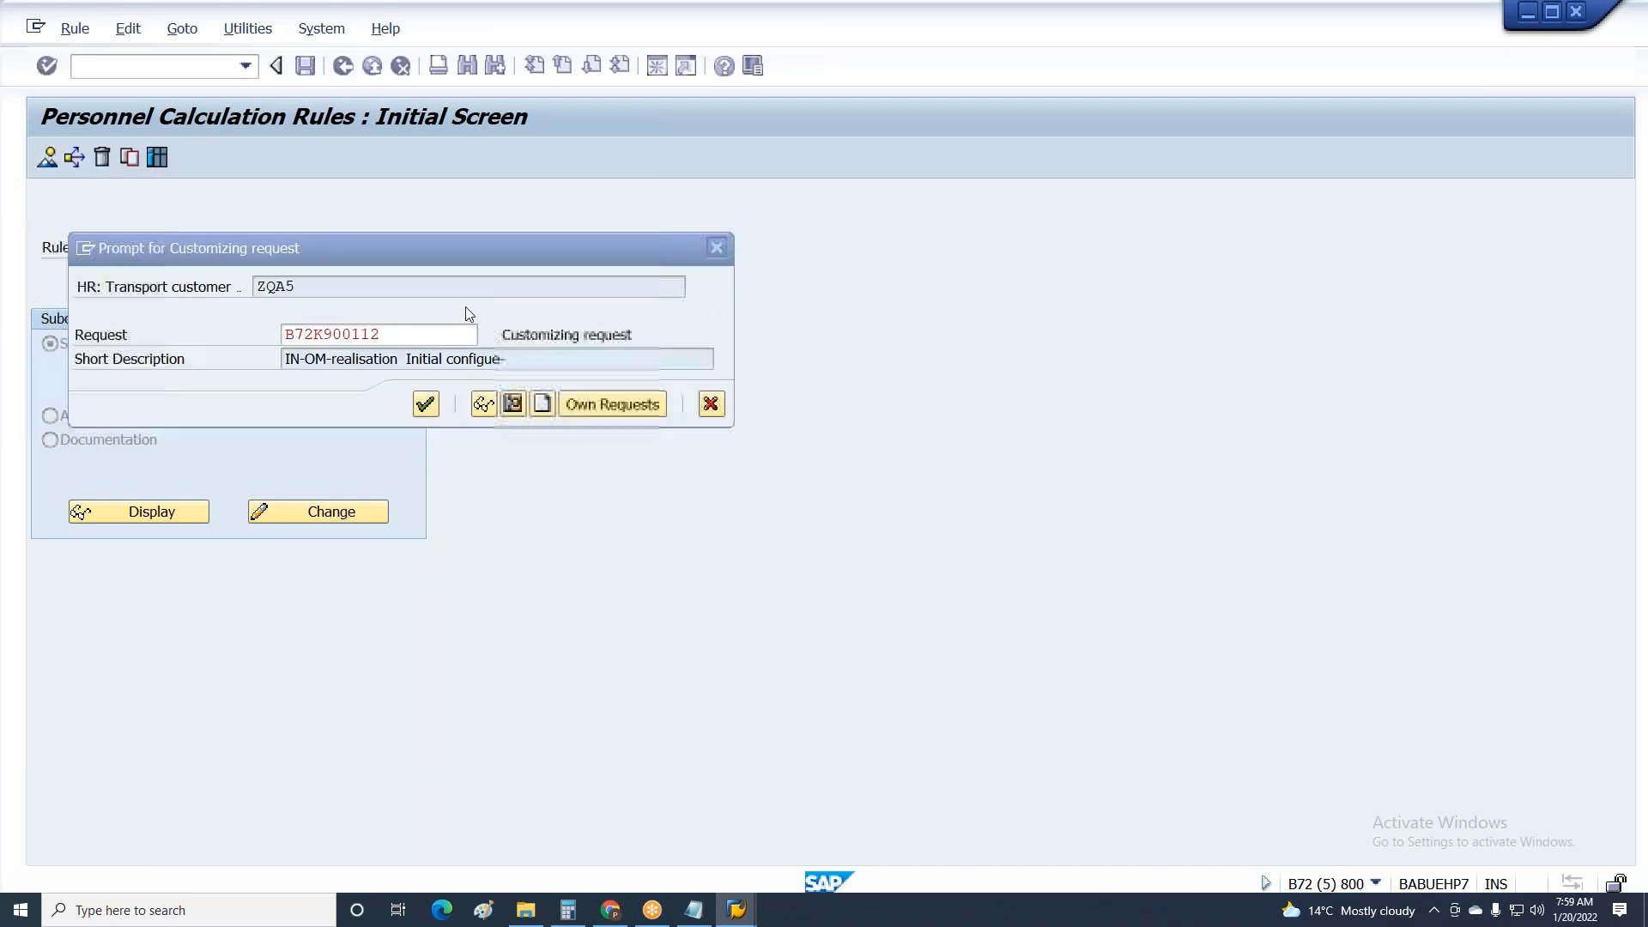
{"action": "key", "text": "Return"}
Open the source text of rule ZQA5 for editing and minimise the SAP Logon window.
{"action": "left_click", "coordinate": [308, 522]}
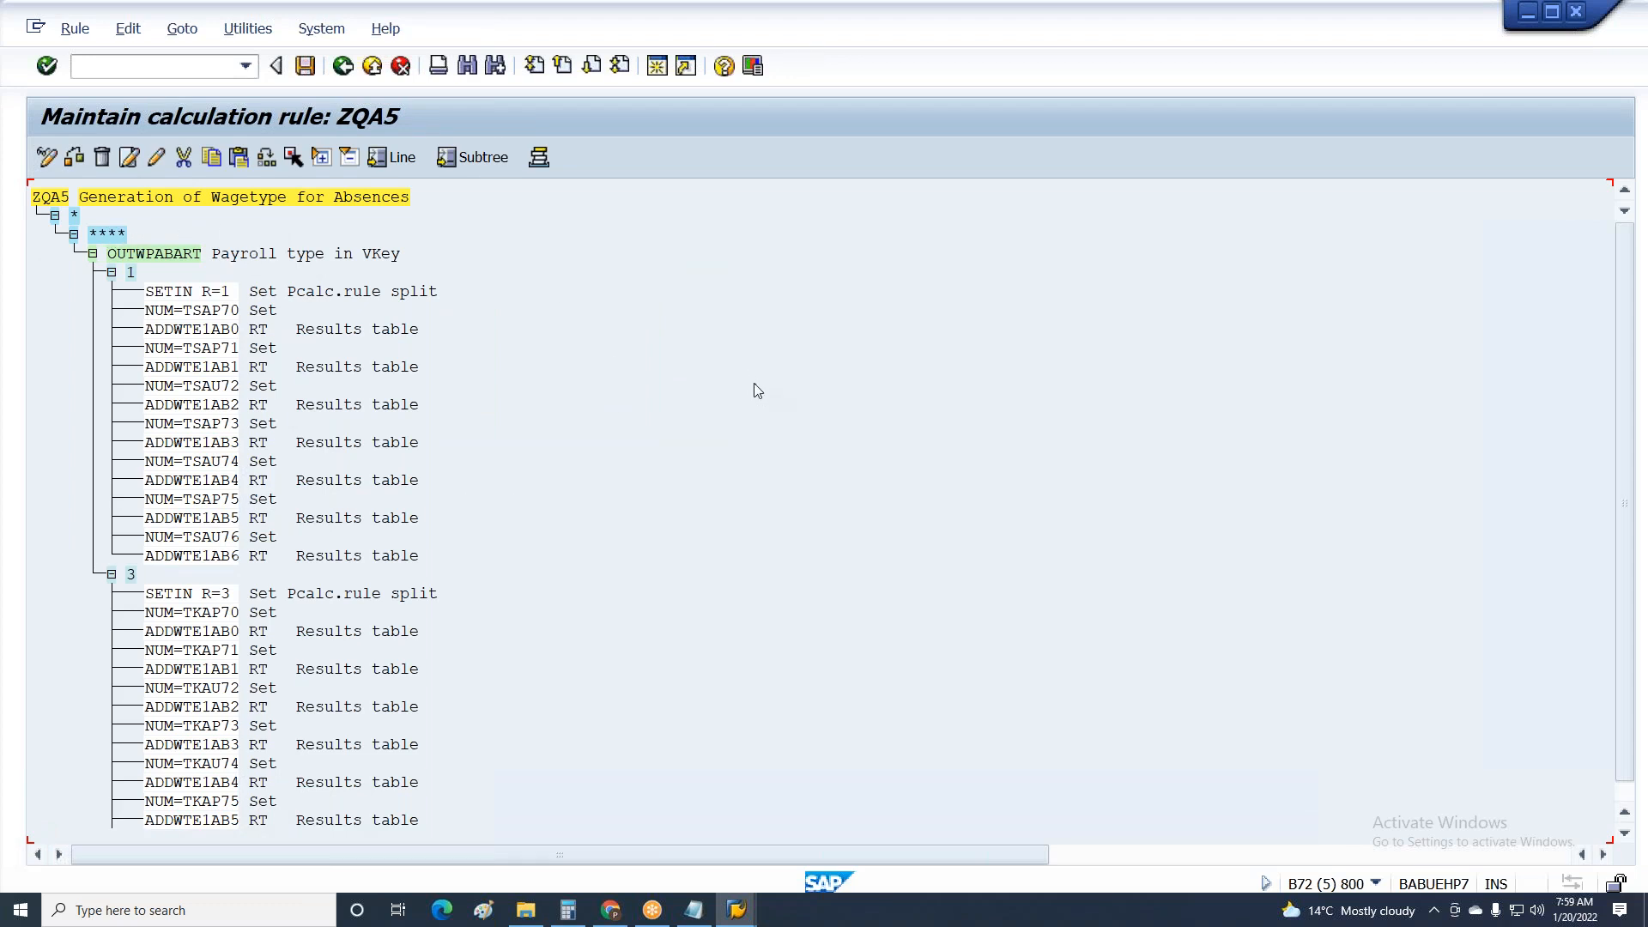
{"action": "key", "text": "alt+Tab"}
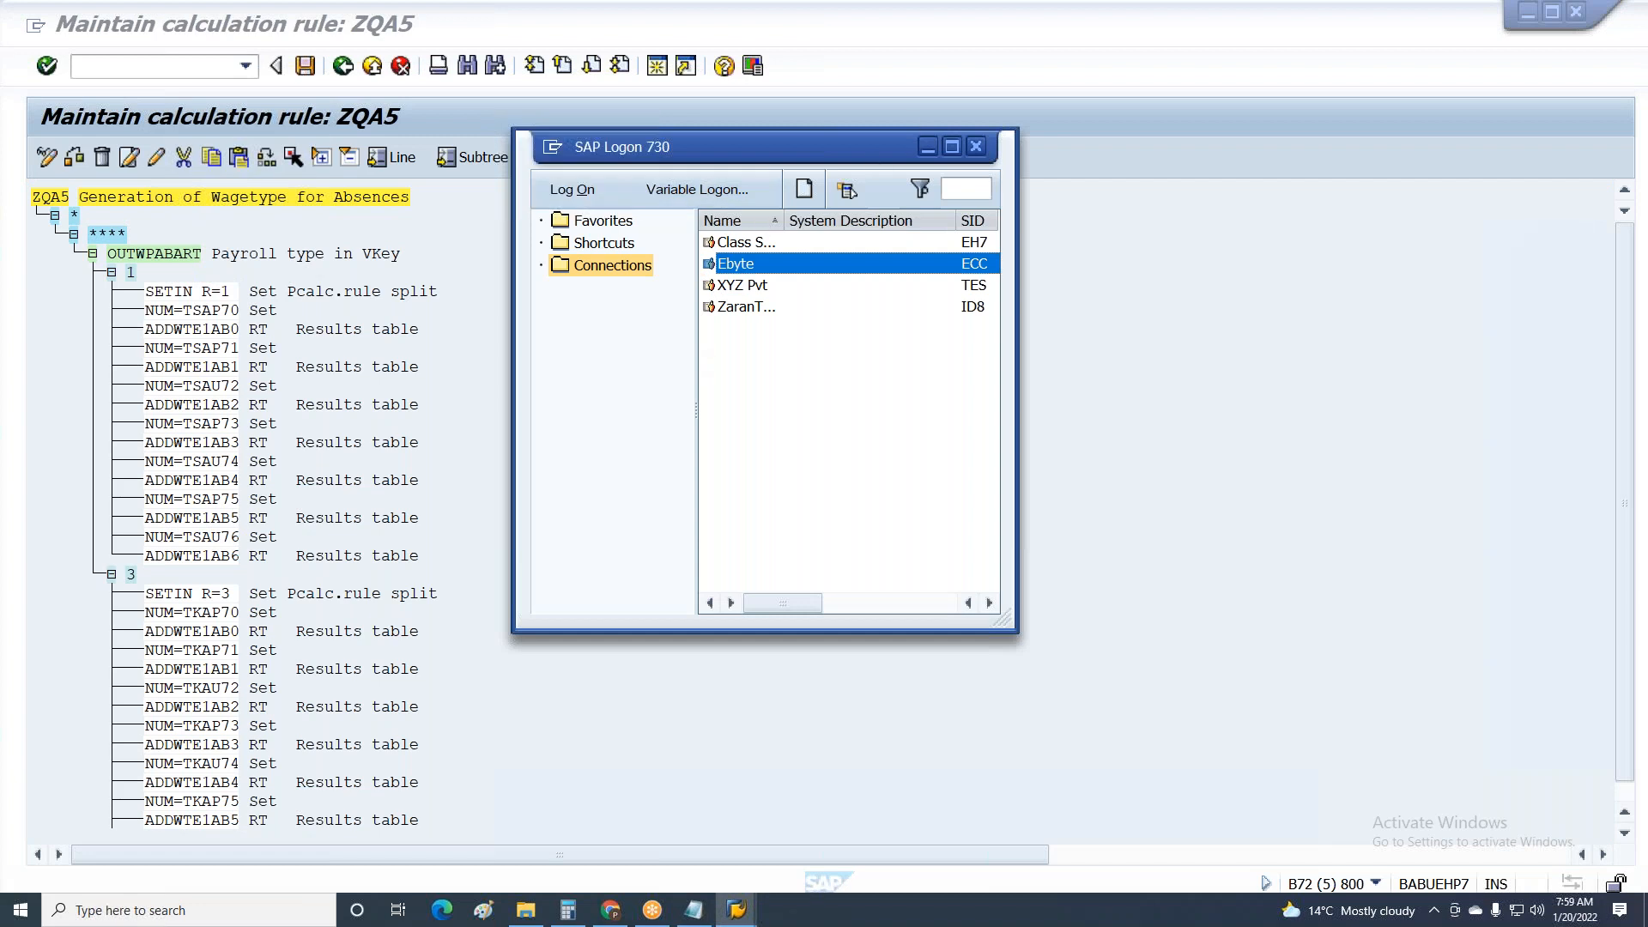
{"action": "left_click", "coordinate": [928, 148]}
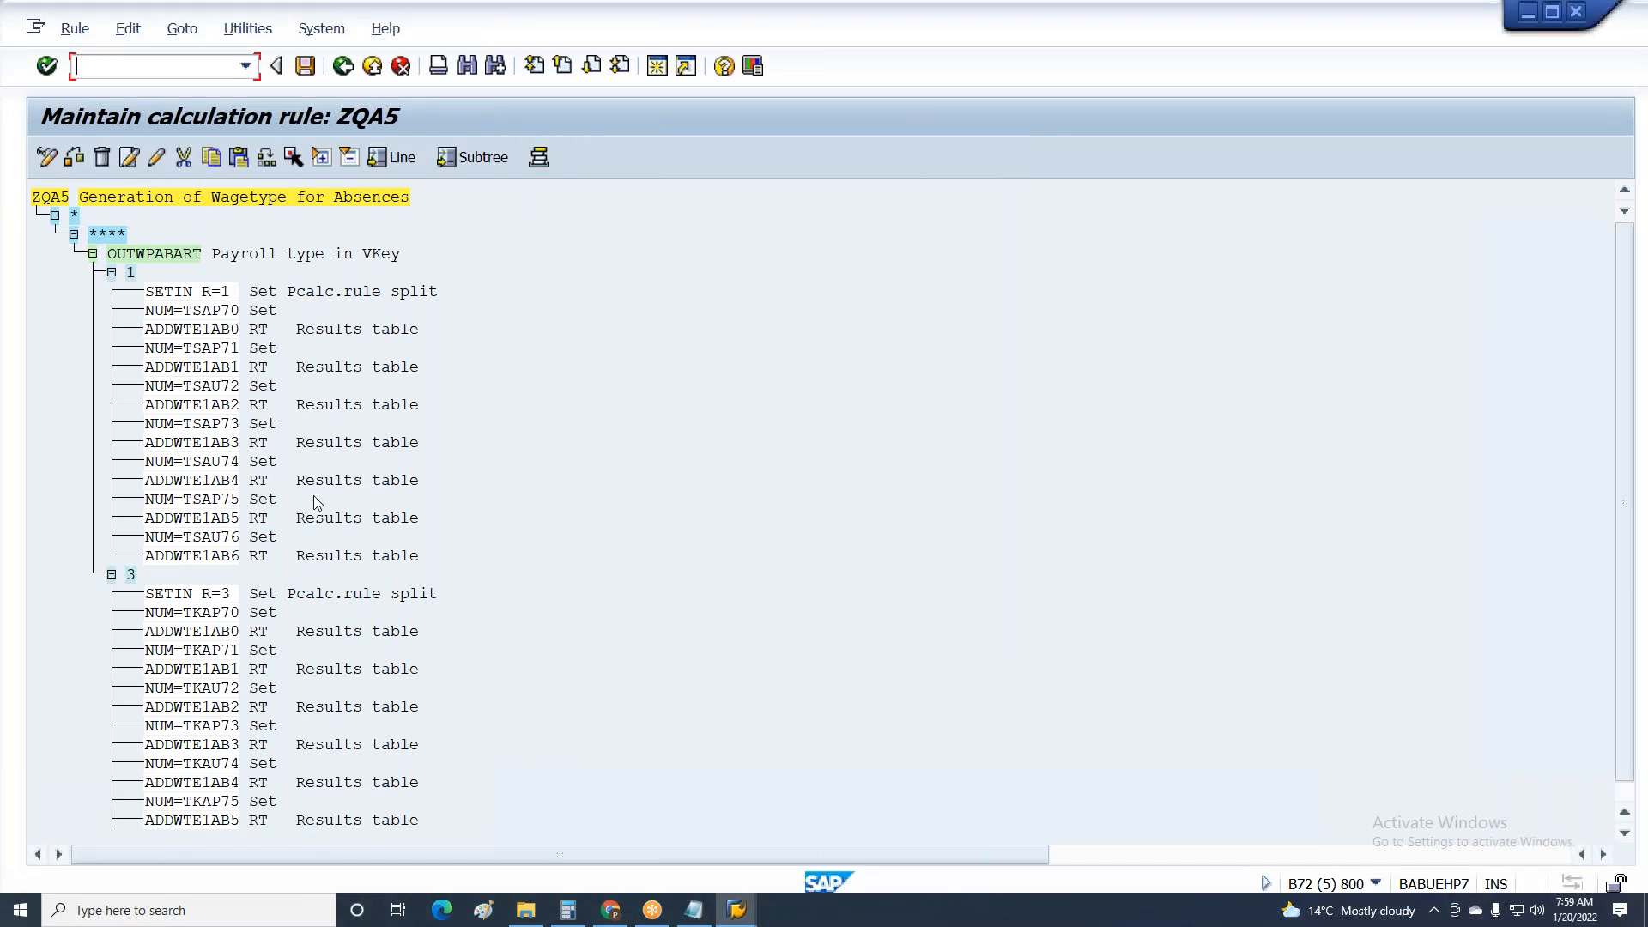
{"action": "left_click", "coordinate": [52, 193]}
Enter ACTIO with rule ZQA5 and second parameter AR in the empty line 000430 of schema Z3T0.
{"action": "left_click", "coordinate": [737, 909]}
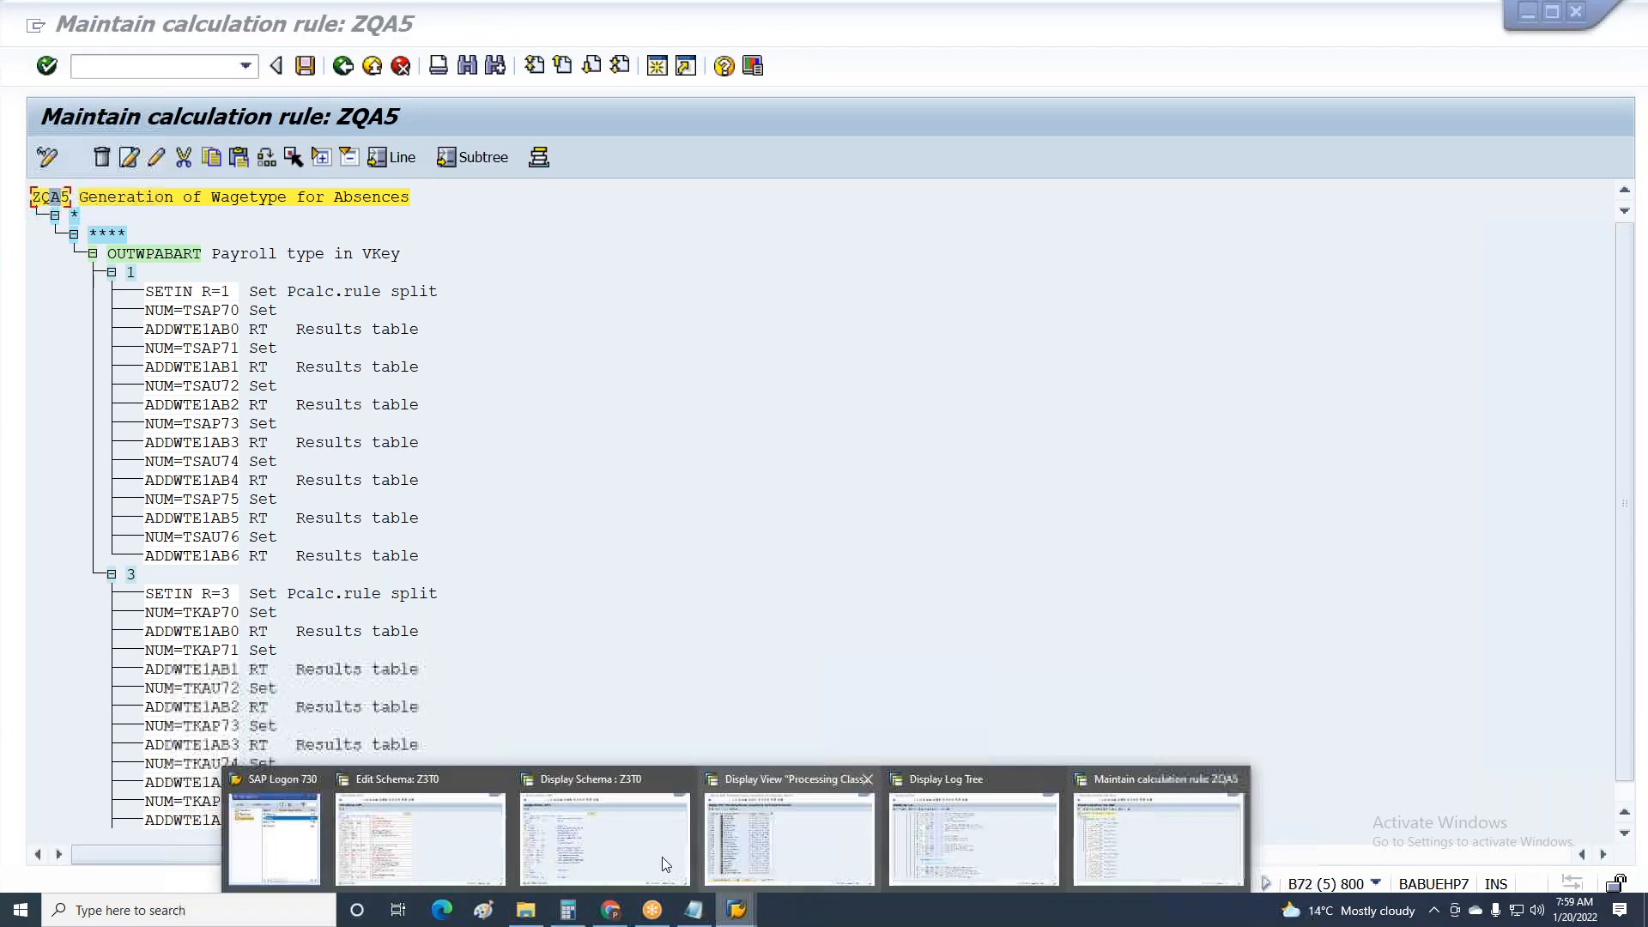
{"action": "left_click", "coordinate": [445, 837]}
{"action": "left_click", "coordinate": [125, 463]}
{"action": "type", "text": "ACTIO"}
{"action": "key", "text": "Tab"}
{"action": "type", "text": "ZQA5"}
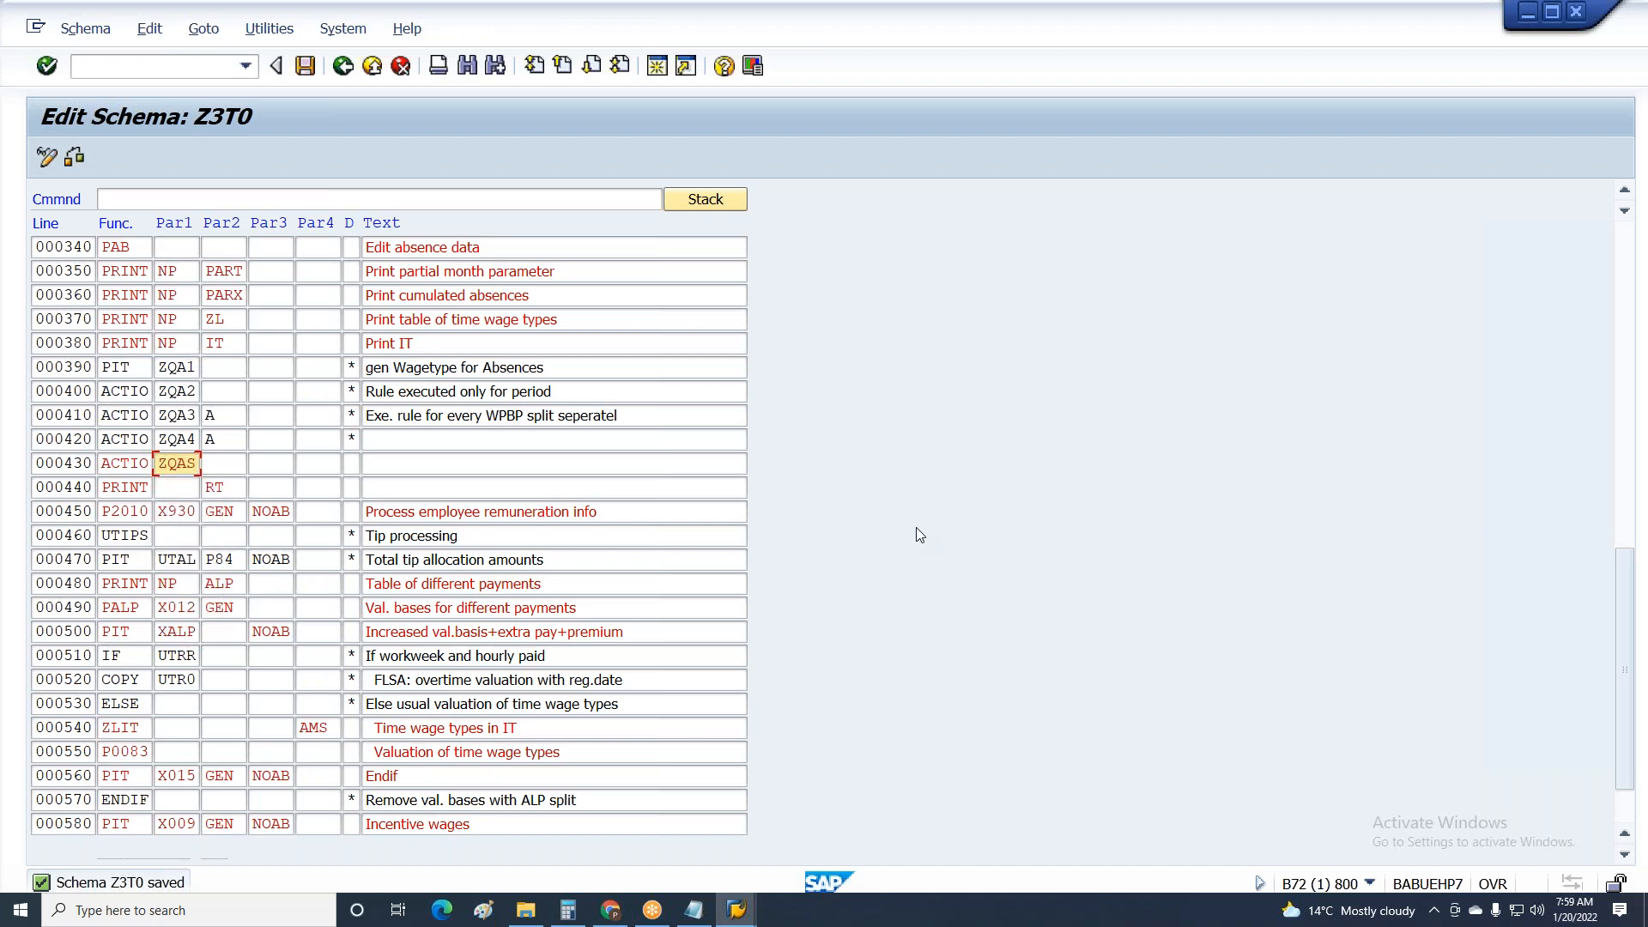
{"action": "key", "text": "Tab"}
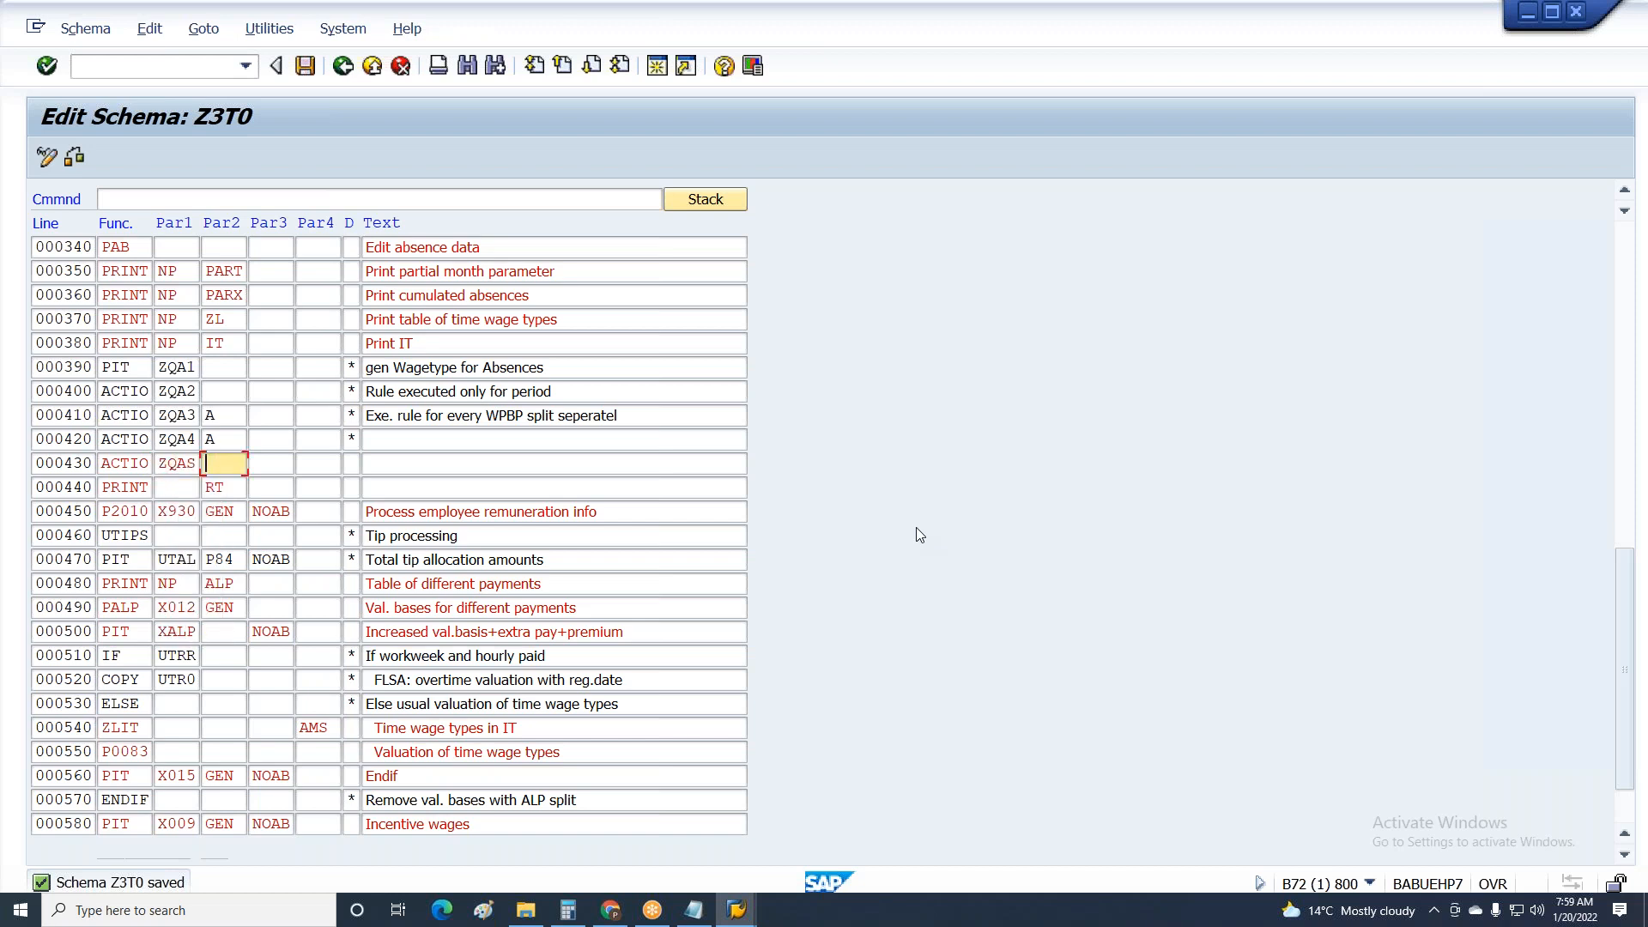
{"action": "type", "text": "A"}
{"action": "key", "text": "shift+Tab"}
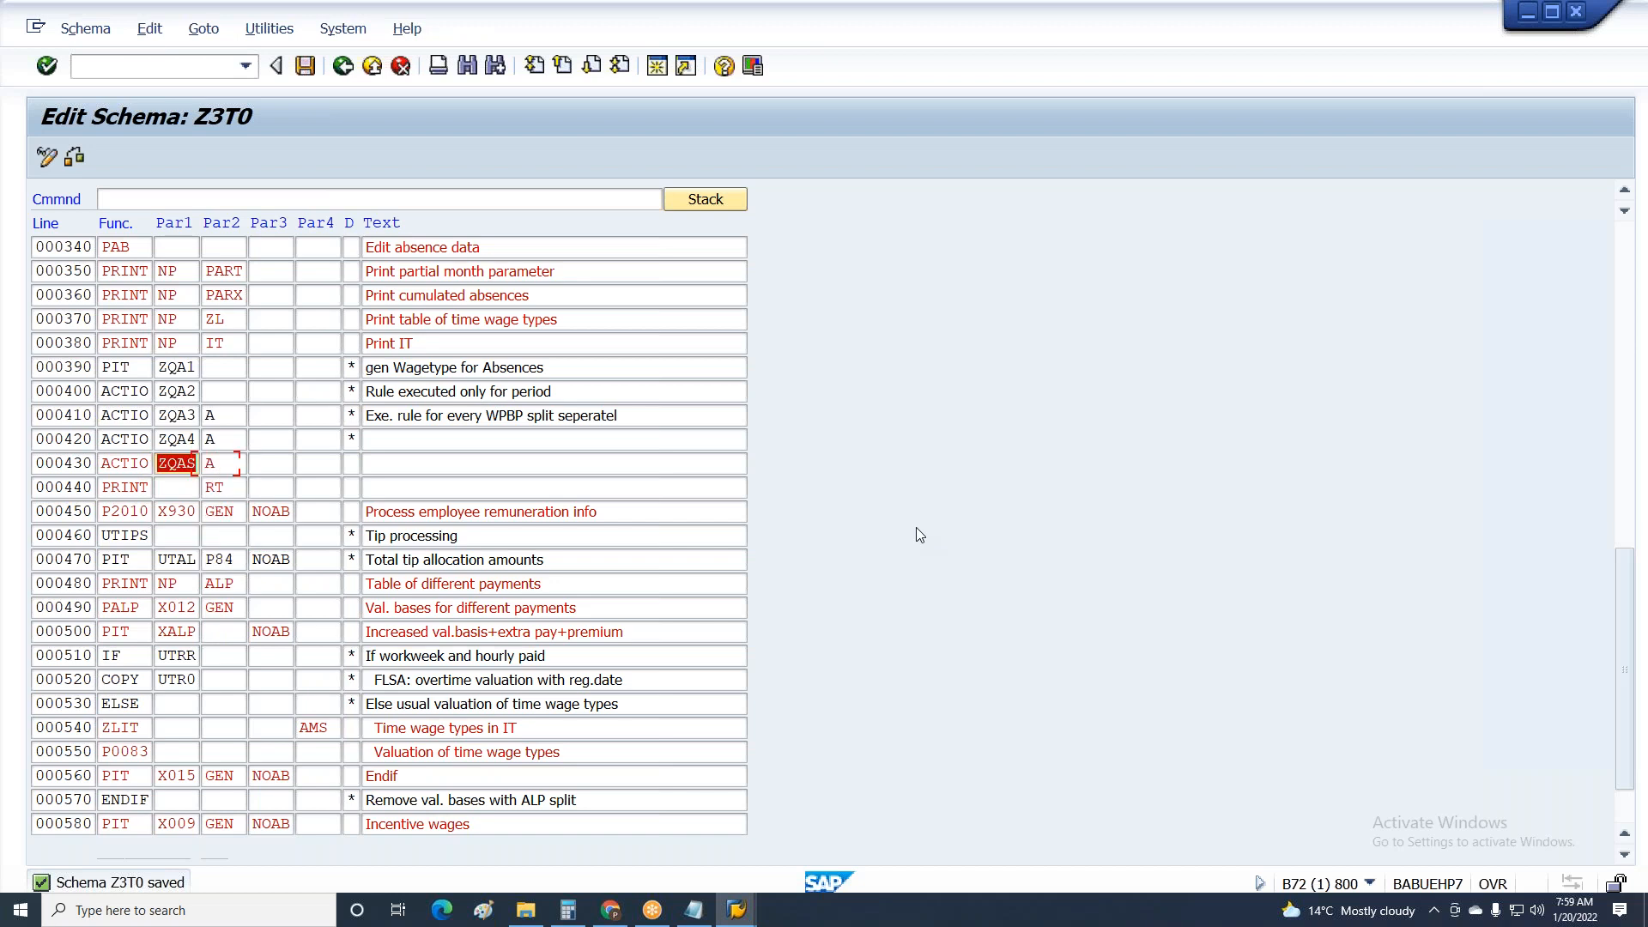
{"action": "key", "text": "BackSpace"}
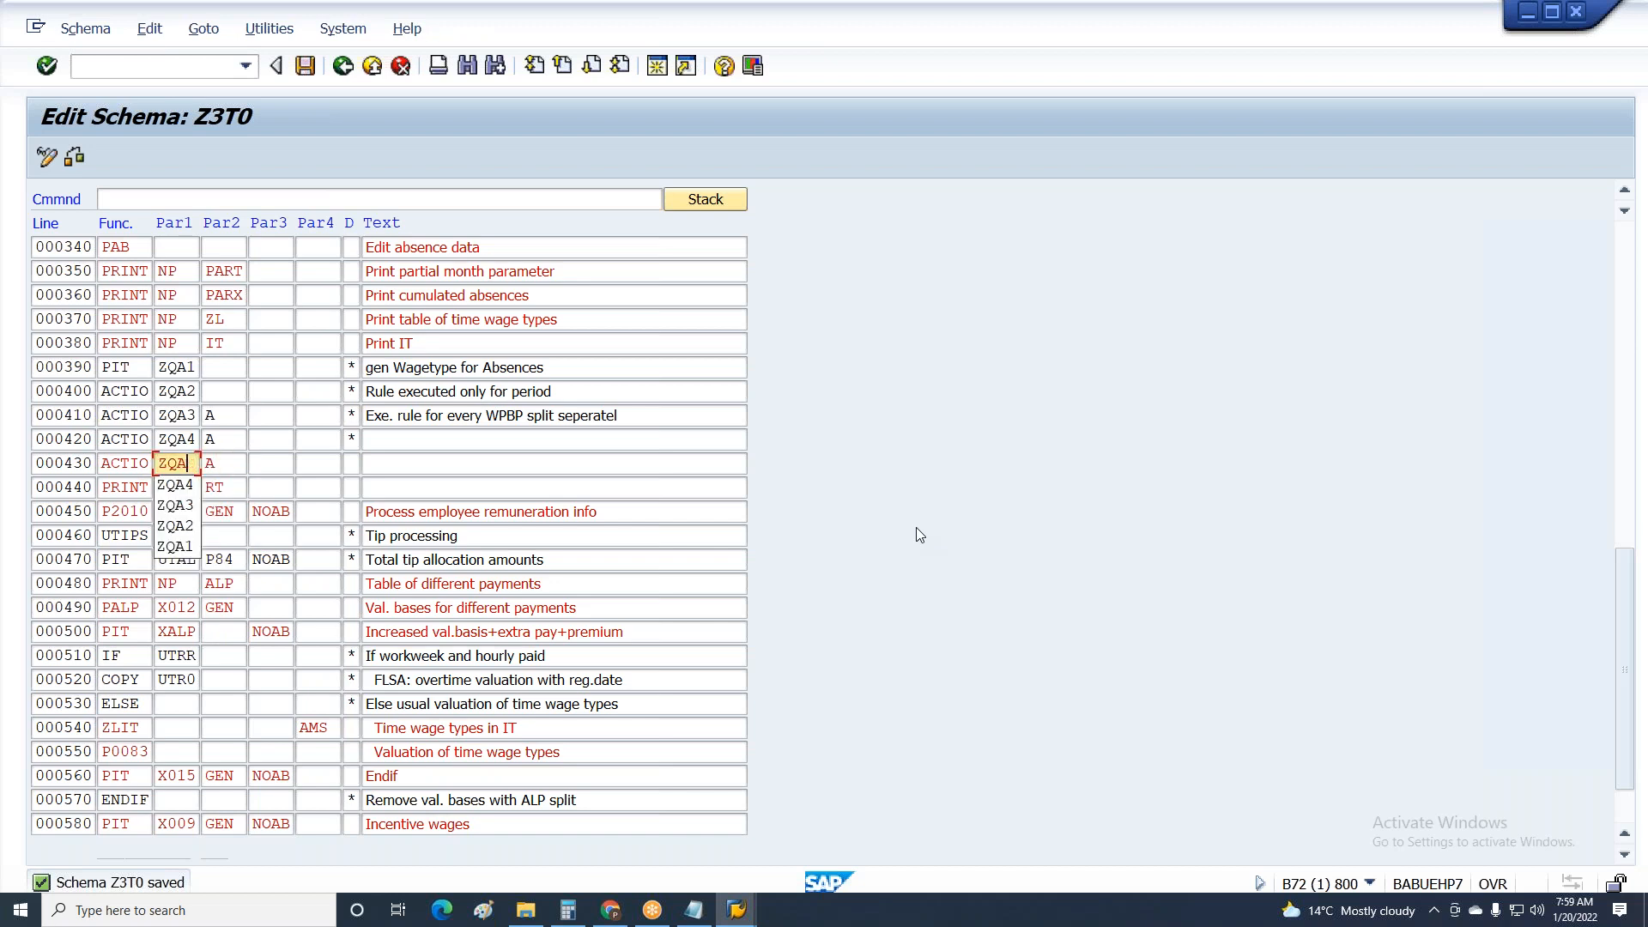
{"action": "type", "text": "5"}
{"action": "key", "text": "Tab"}
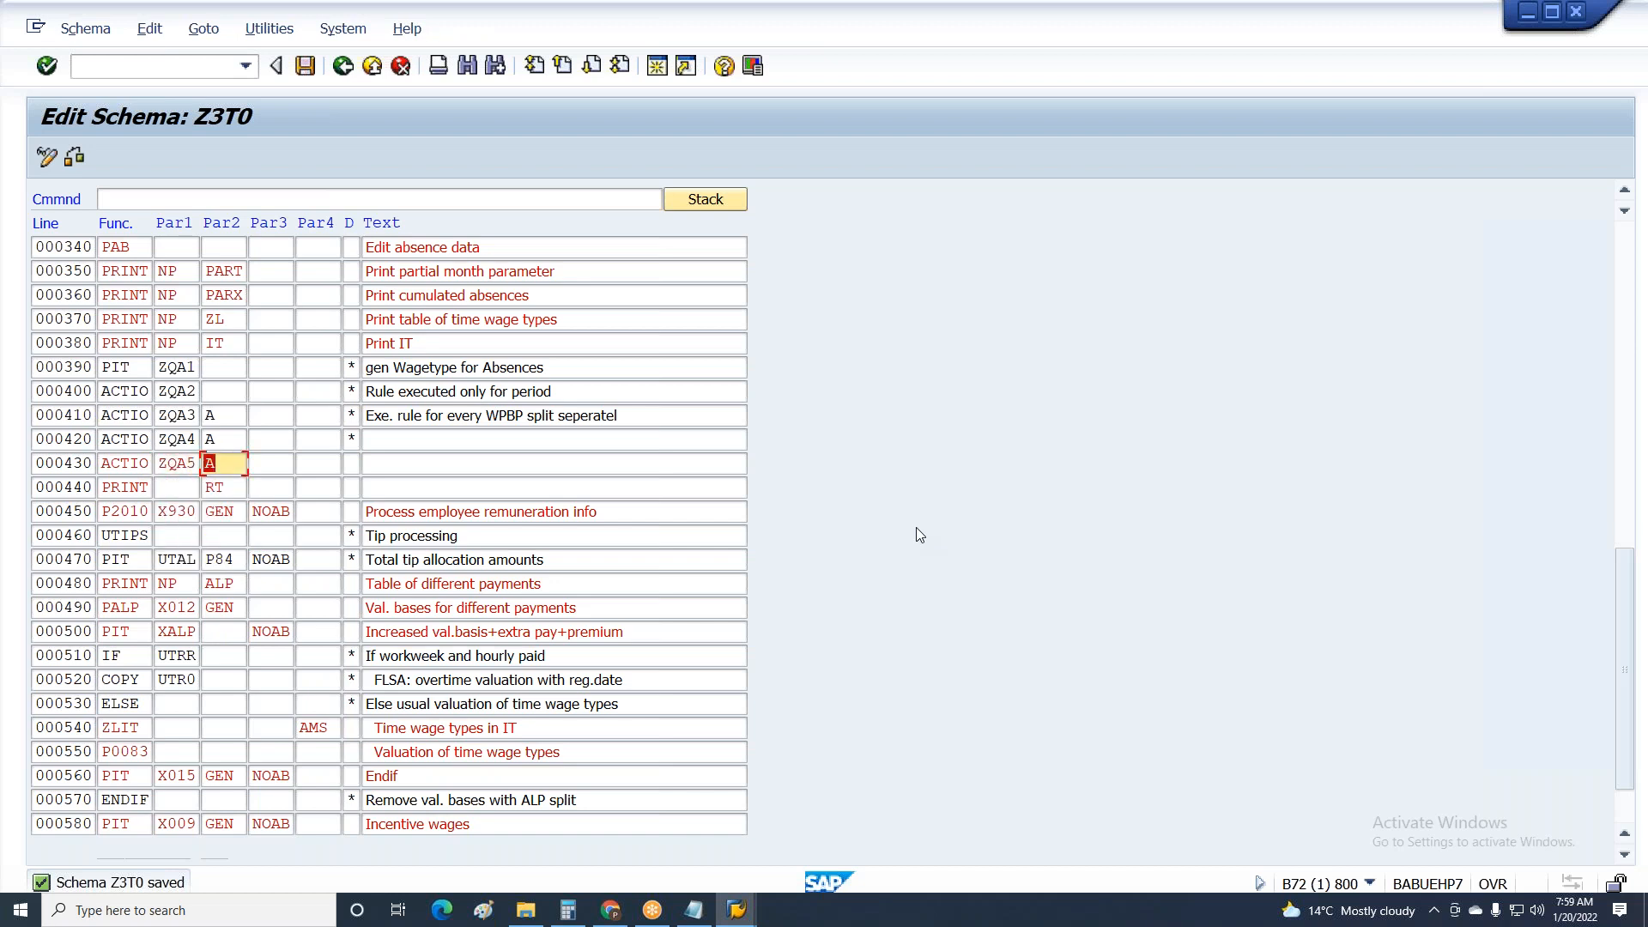
{"action": "type", "text": "AR"}
Describe the ACTIO ZQA5 line as "Exe. rule for Every WPBP, ESG for PCR Sp" and save the schema.
{"action": "key", "text": "Tab"}
{"action": "key", "text": "Tab"}
{"action": "key", "text": "Tab"}
{"action": "key", "text": "Tab"}
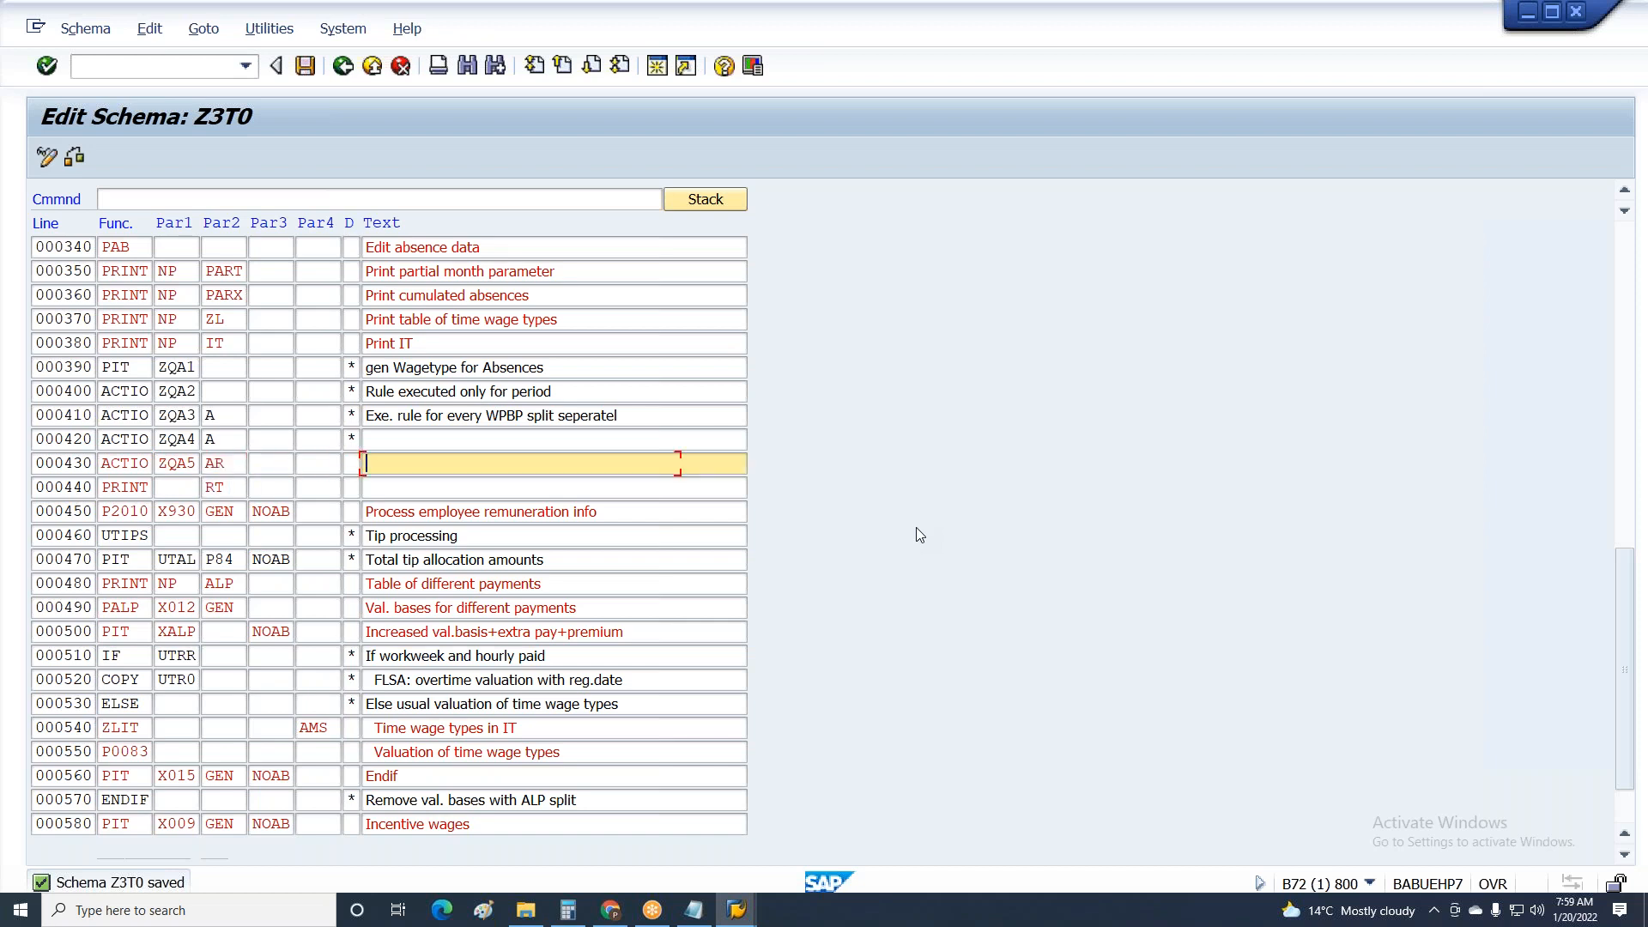
{"action": "type", "text": "Es"}
{"action": "key", "text": "BackSpace"}
{"action": "key", "text": "BackSpace"}
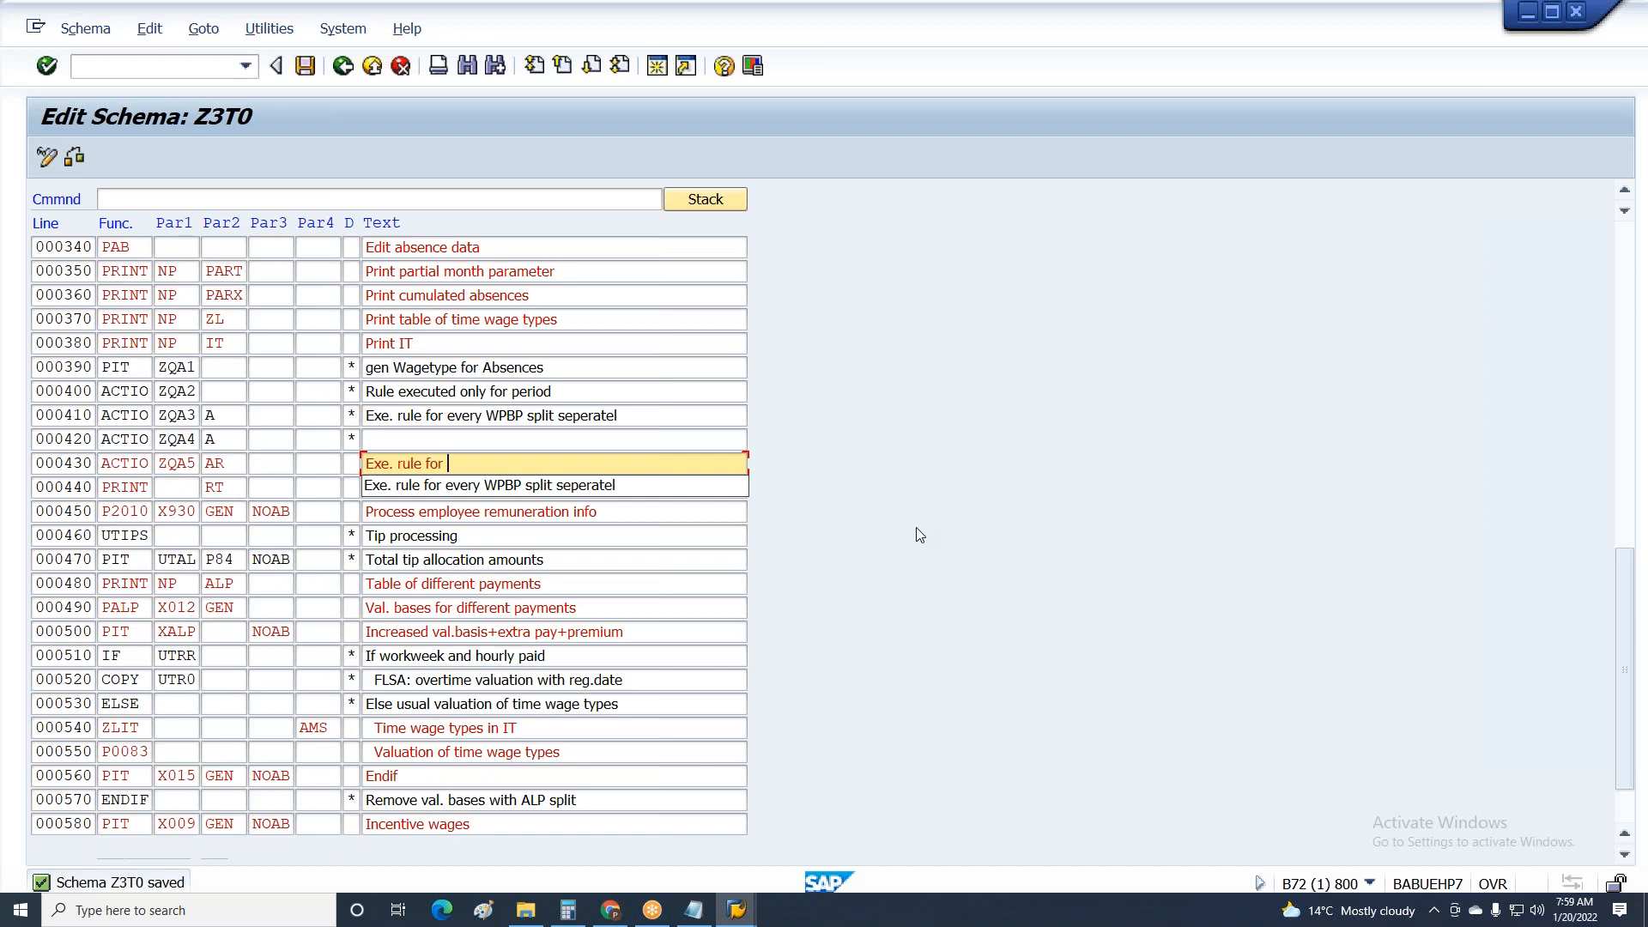
{"action": "type", "text": "xe. rule for Every WPBP, ESG for PCR Sp"}
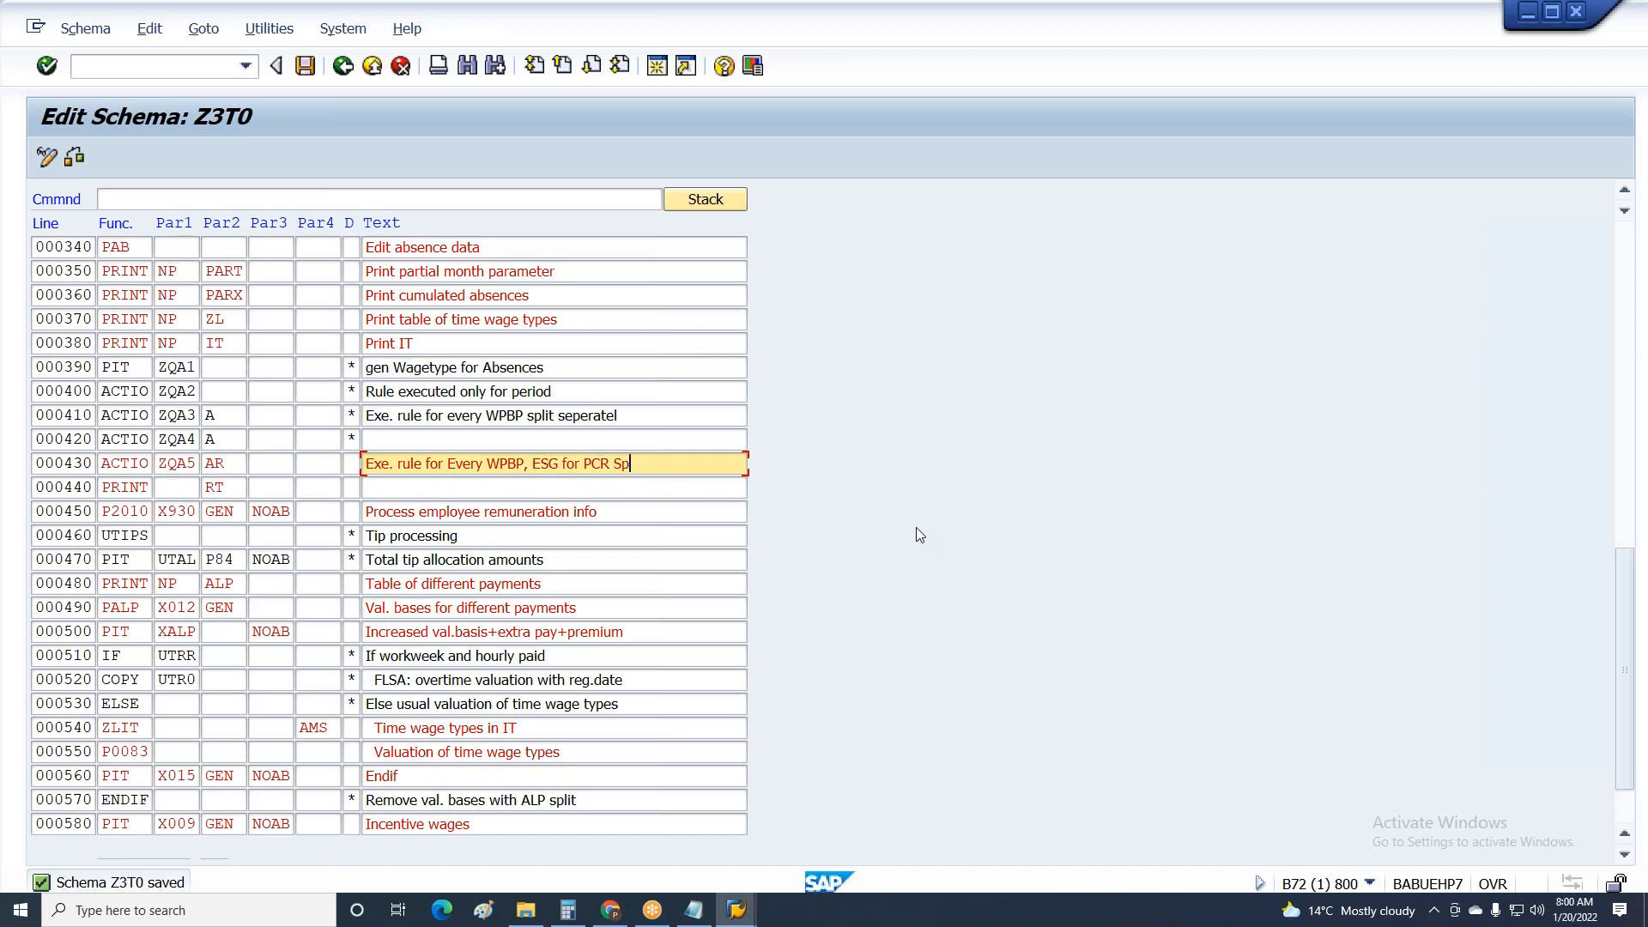
{"action": "key", "text": "ctrl+s"}
{"action": "key", "text": "Return"}
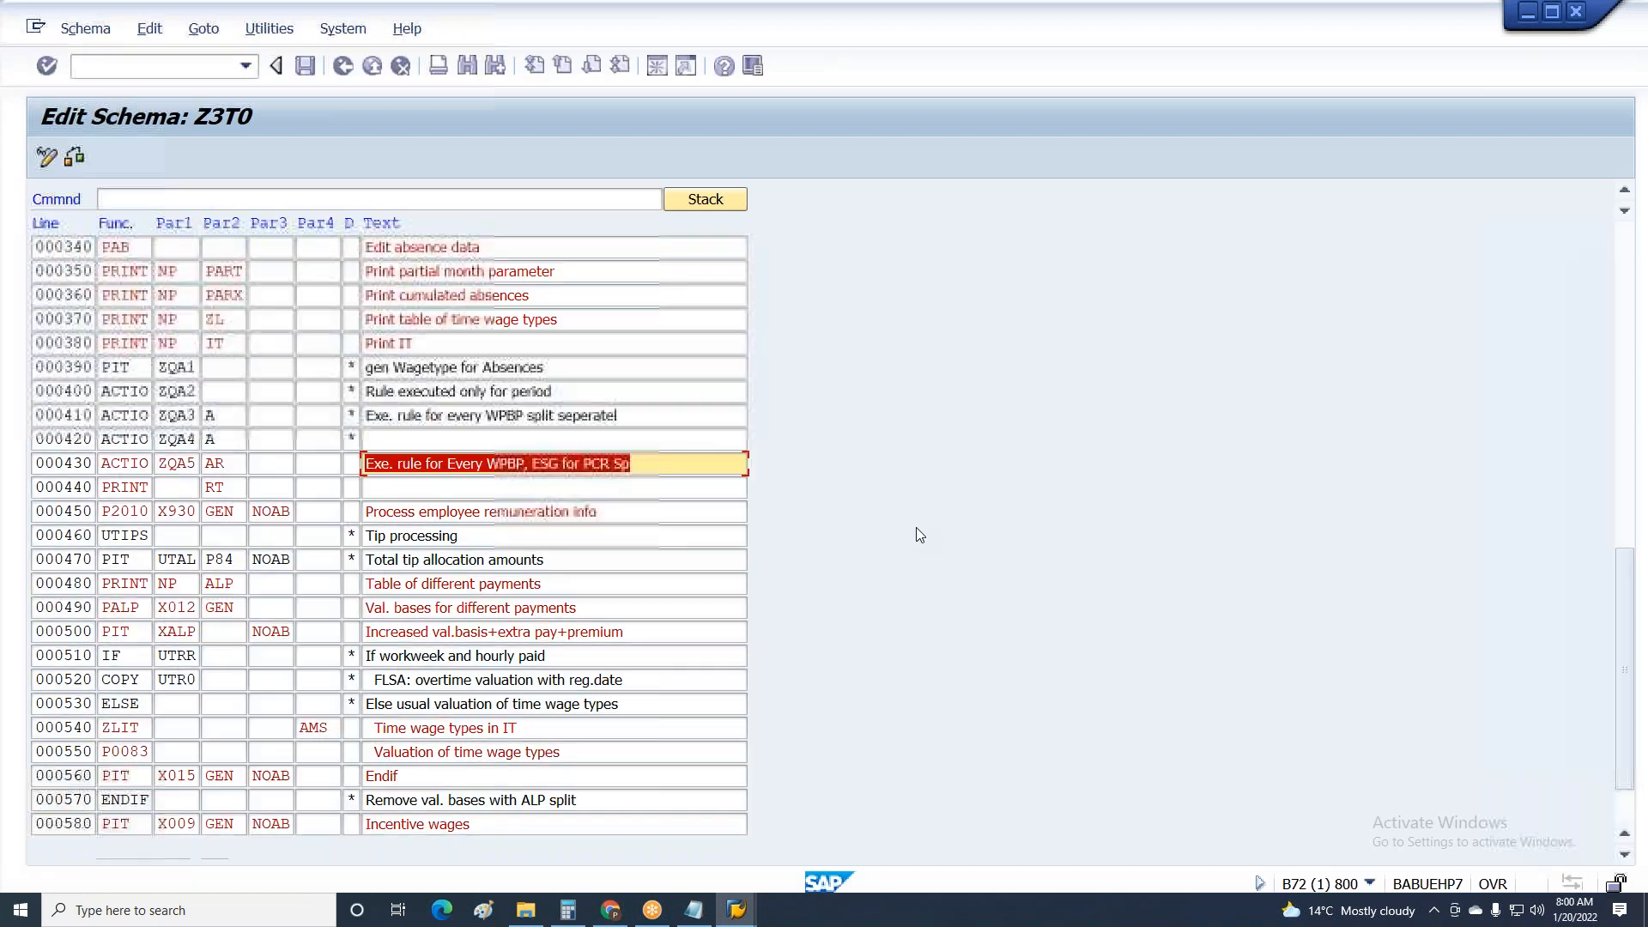
Exit the old payroll log, rerun the payroll driver and examine the processing messages under ACTIO ZQA5 AR in the new log.
{"action": "left_click_drag", "start_coordinate": [167, 462], "coordinate": [236, 461]}
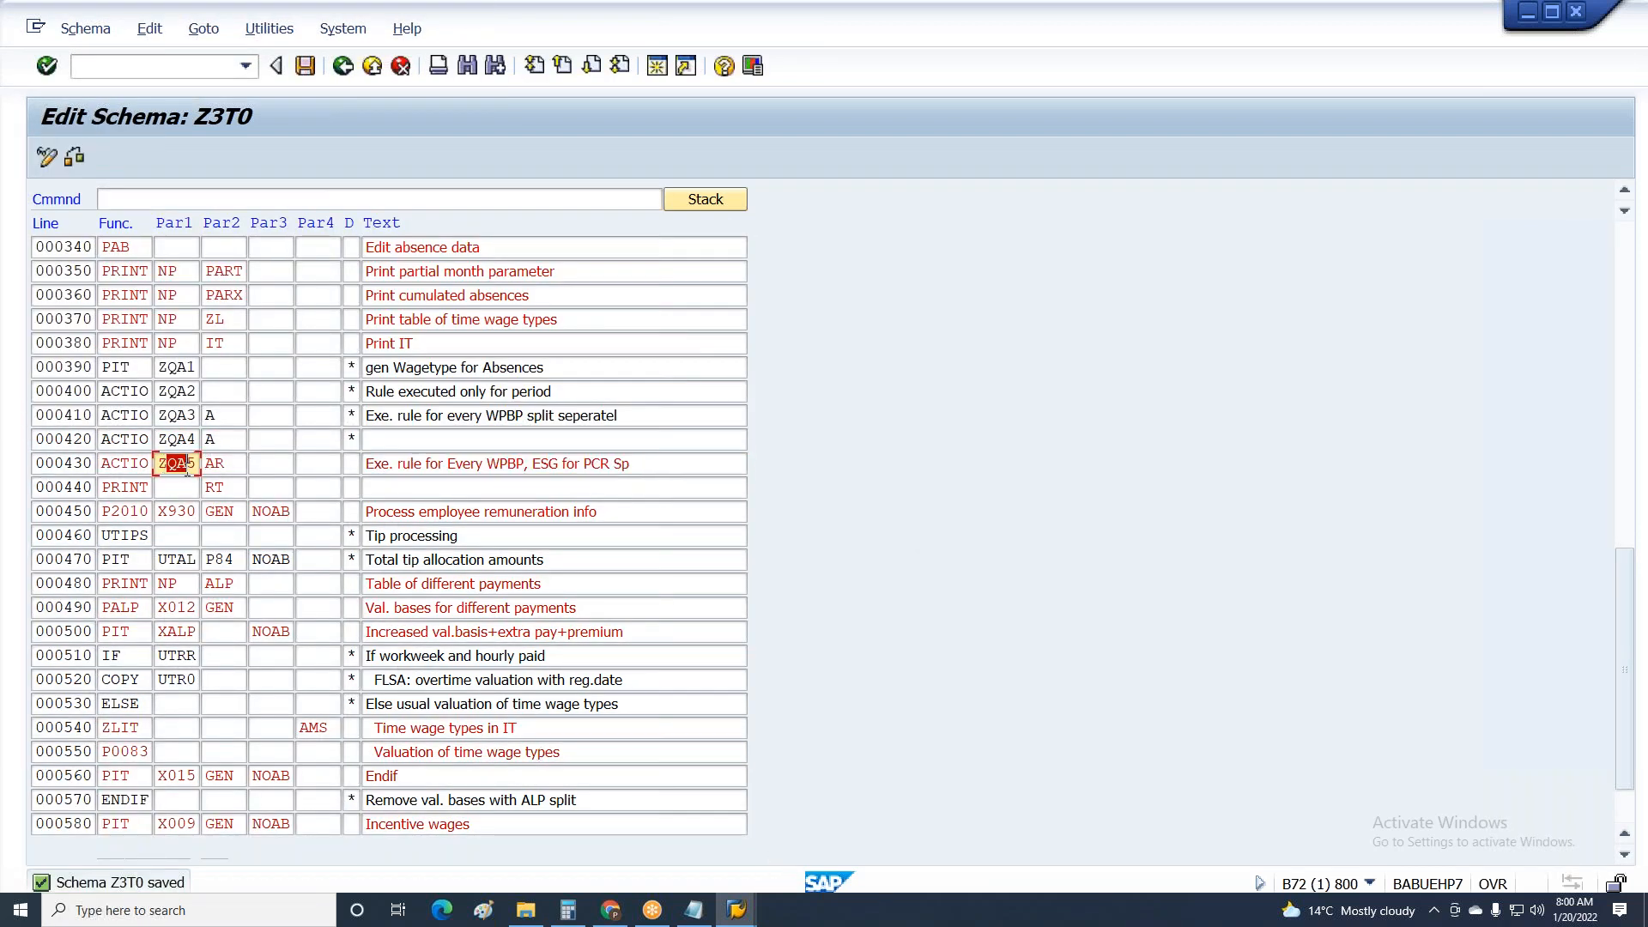
{"action": "left_click", "coordinate": [736, 910]}
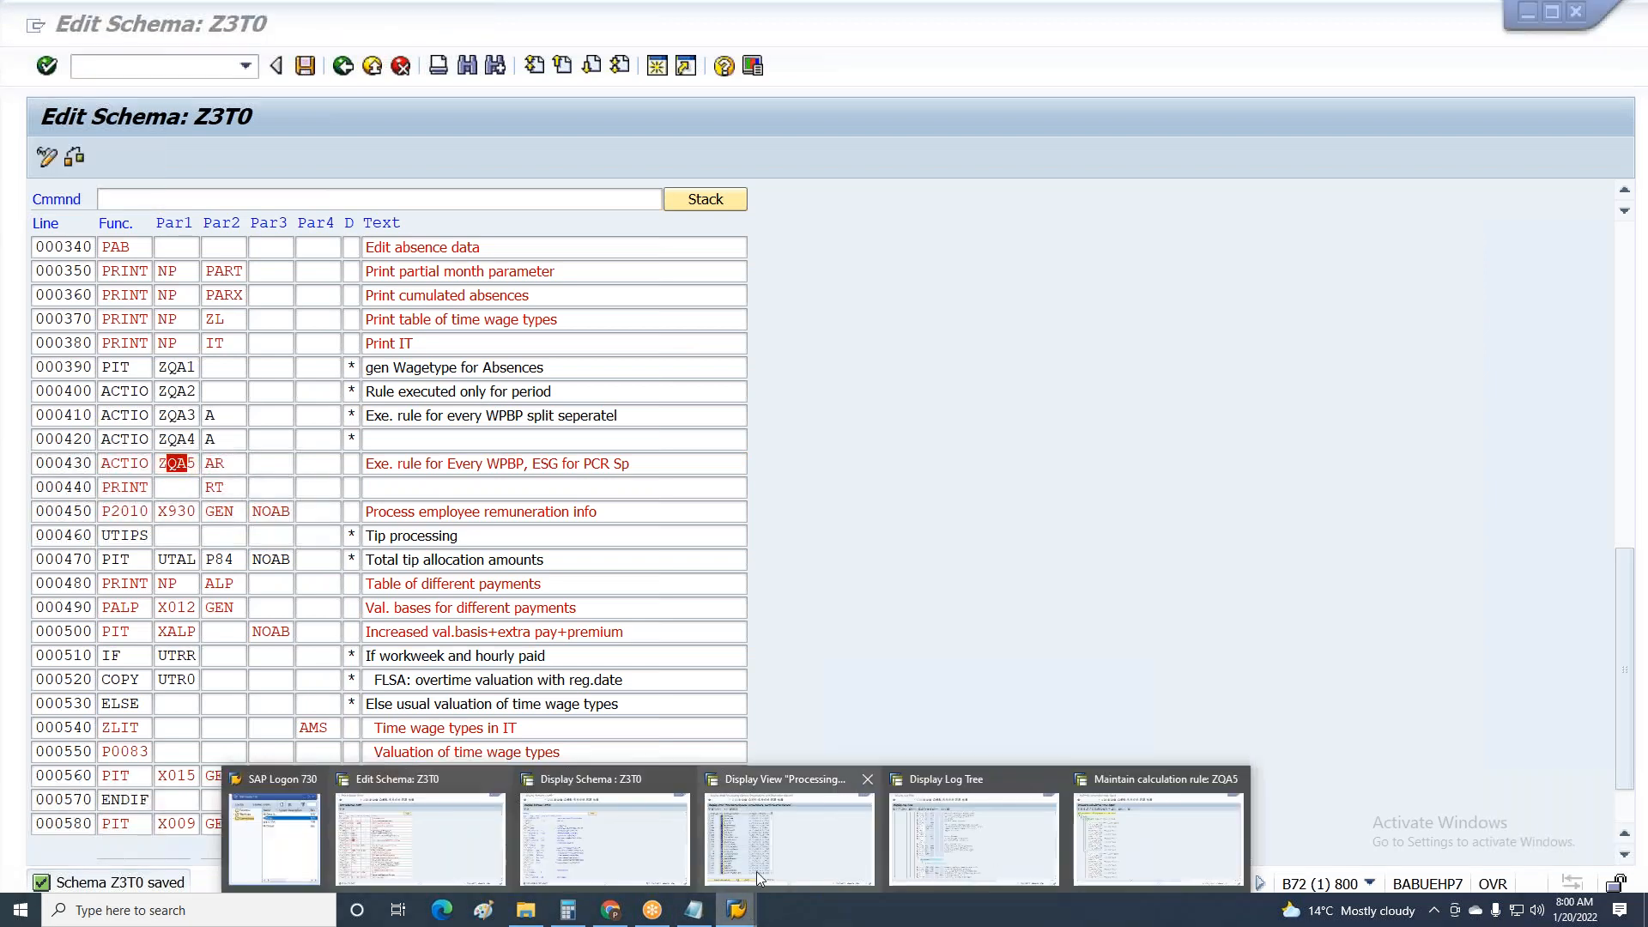
{"action": "left_click", "coordinate": [979, 861]}
{"action": "key", "text": "F3"}
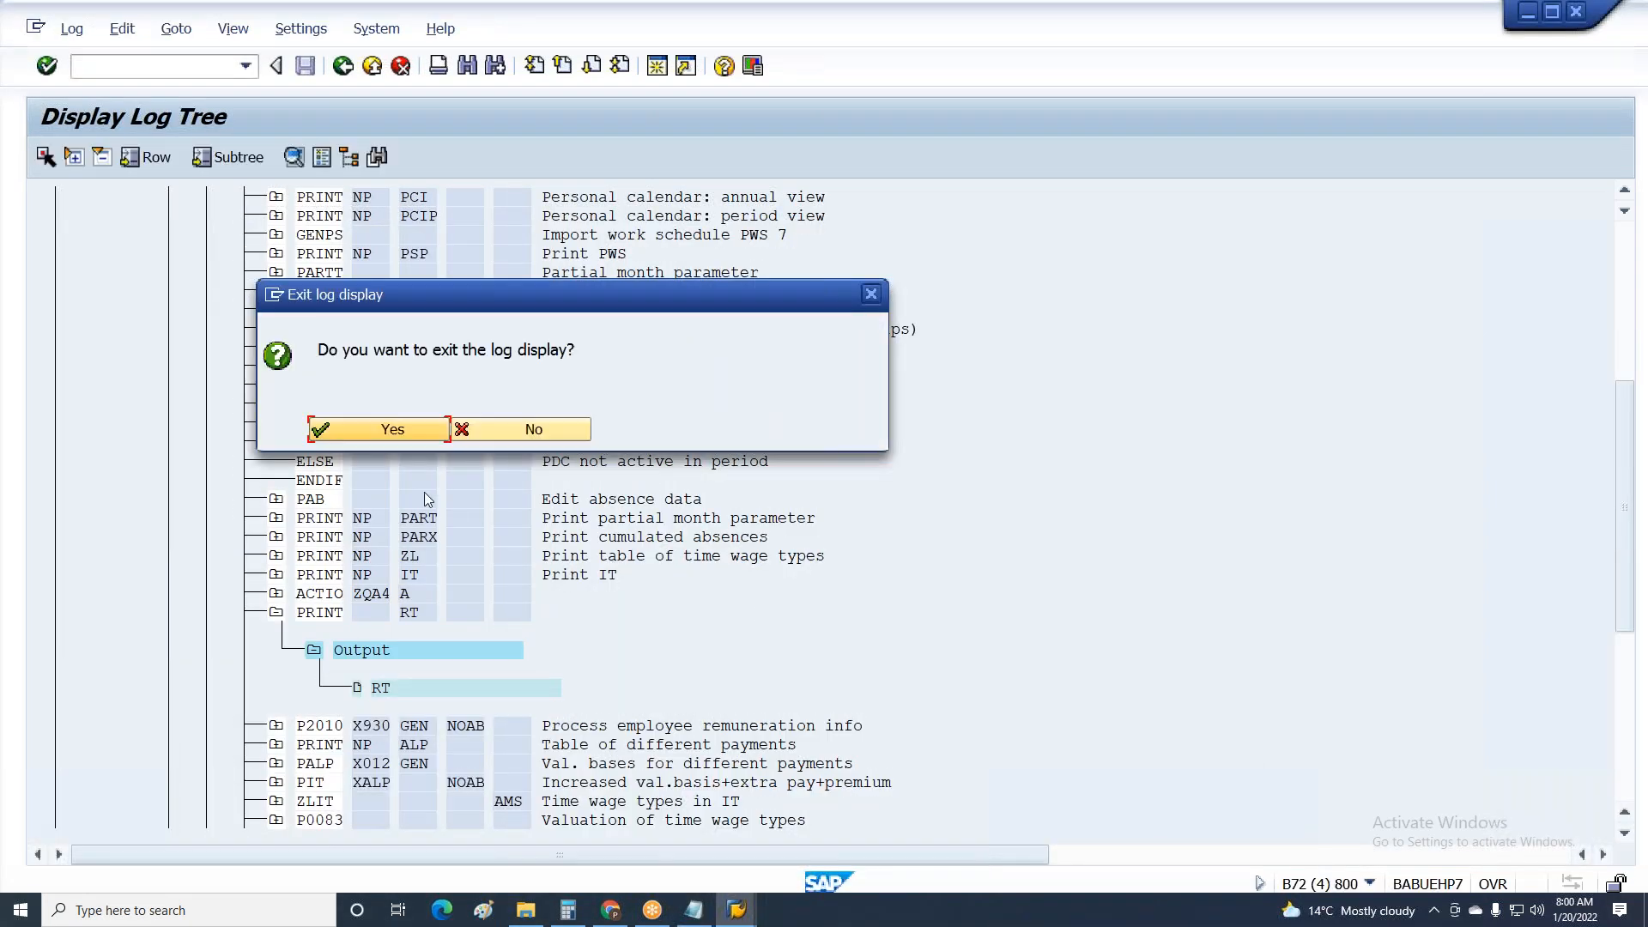
{"action": "left_click", "coordinate": [395, 431]}
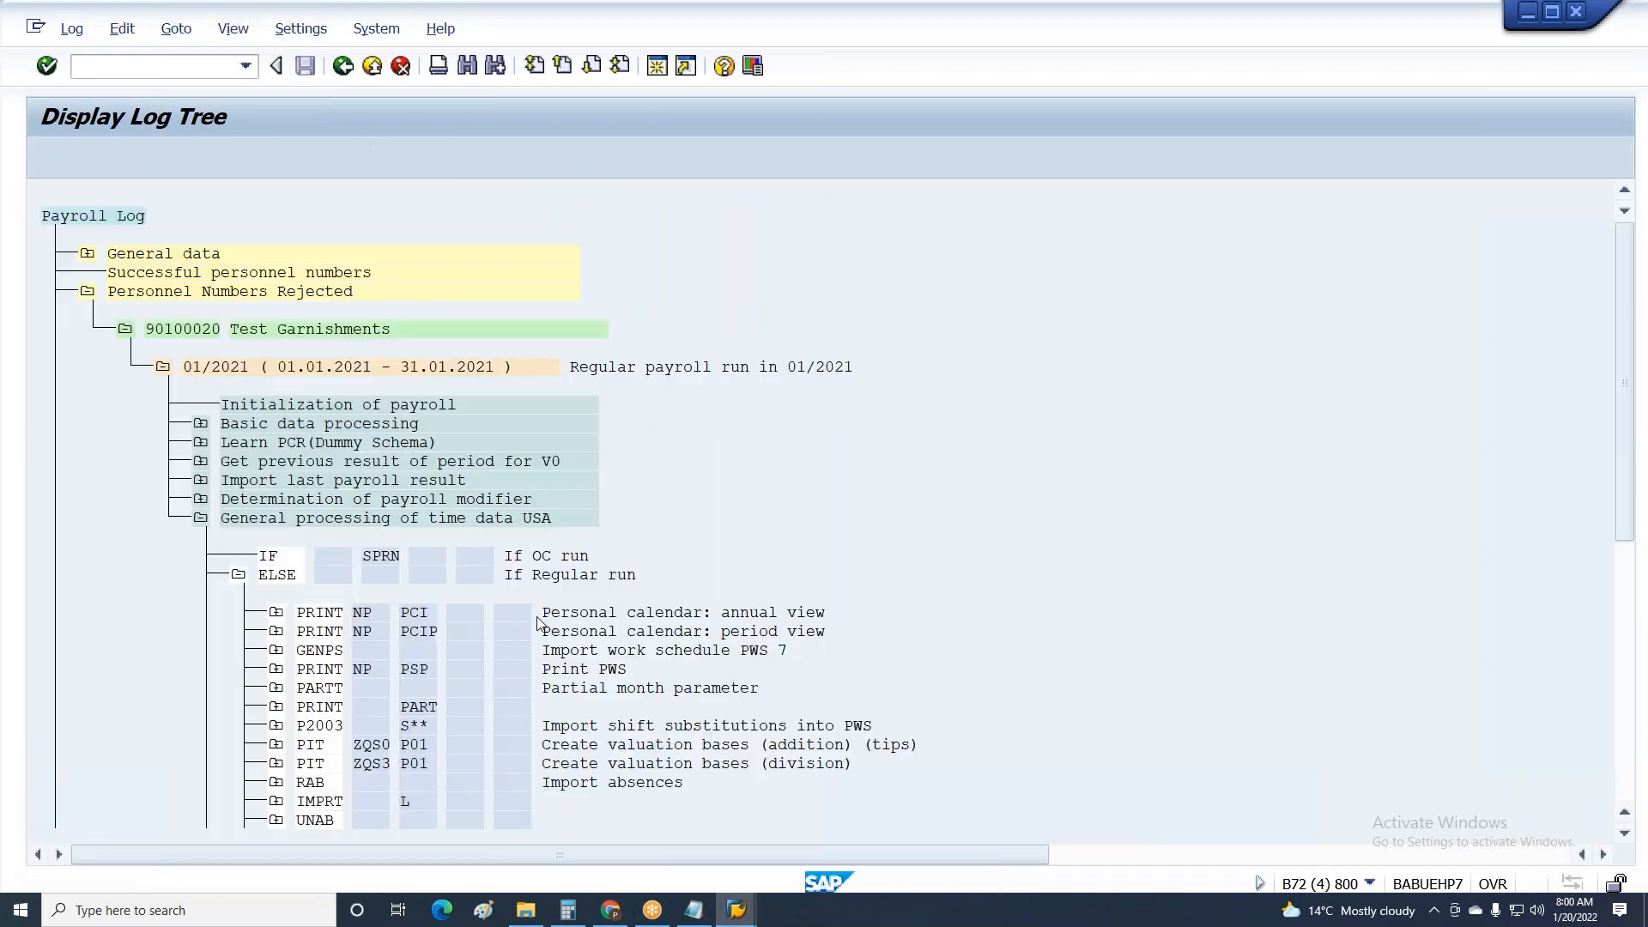
{"action": "scroll", "coordinate": [549, 633], "scroll_direction": "down", "scroll_amount": 10}
{"action": "left_click", "coordinate": [614, 483]}
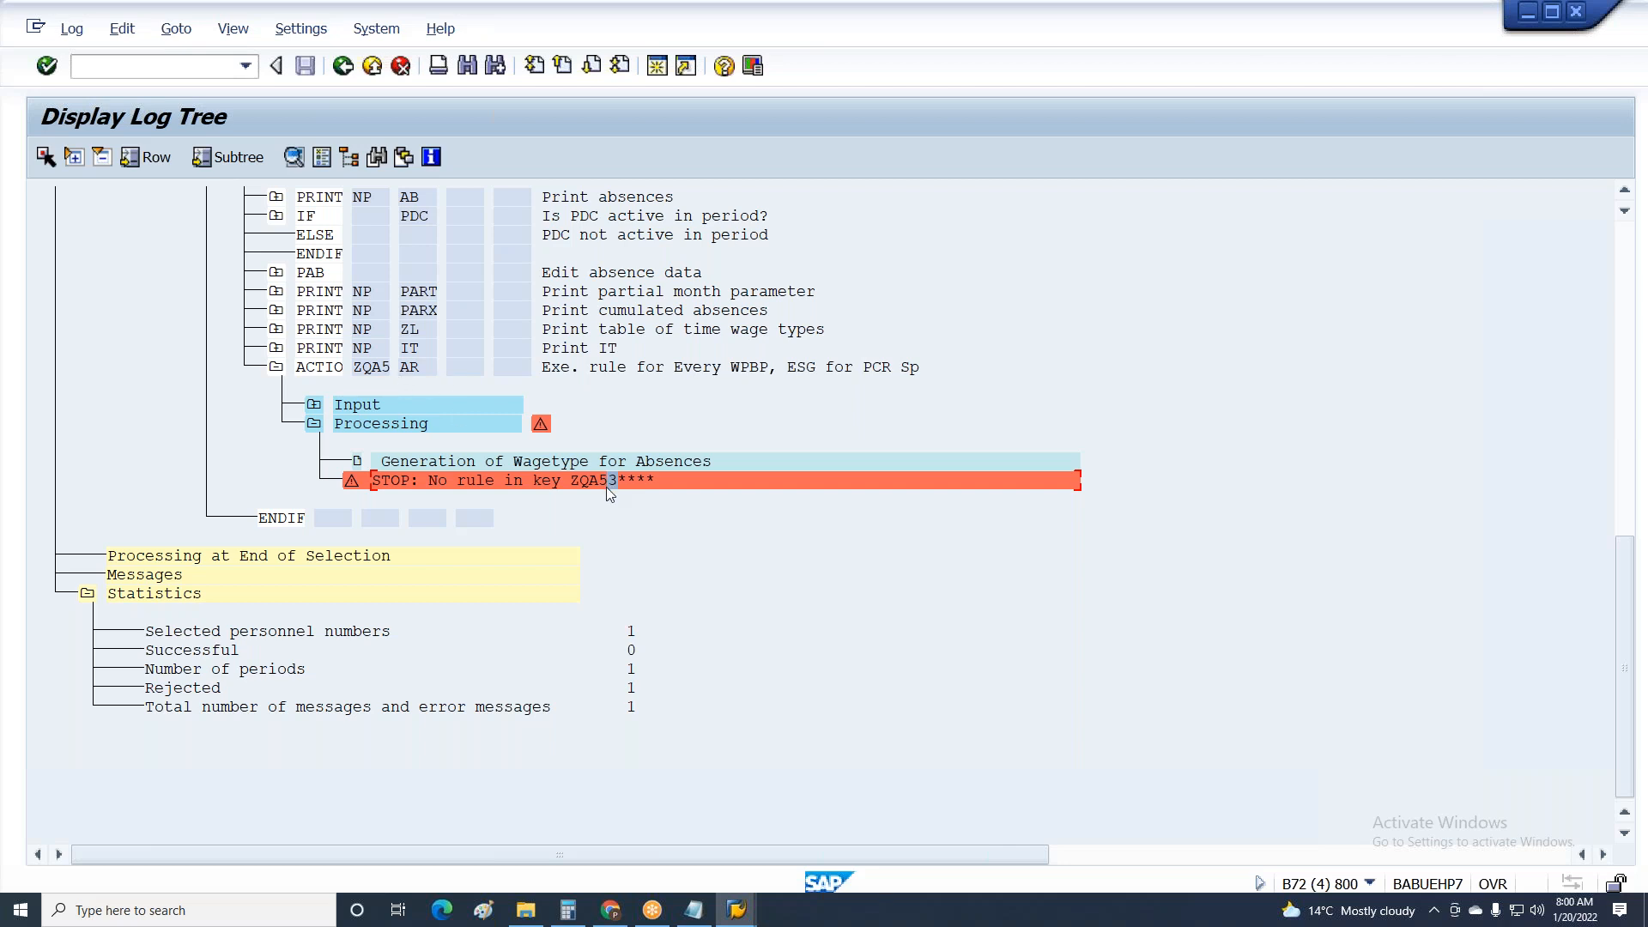
Examine the rule key in the stop message under ACTIO ZQA5 AR and switch to the maintenance window of rule ZQA5.
{"action": "left_click", "coordinate": [416, 369]}
{"action": "left_click", "coordinate": [617, 481]}
{"action": "key", "text": "alt+Tab"}
{"action": "left_click", "coordinate": [228, 467]}
{"action": "left_click_drag", "start_coordinate": [228, 468], "coordinate": [204, 465]}
{"action": "left_click", "coordinate": [714, 908]}
{"action": "mouse_move", "coordinate": [736, 903]}
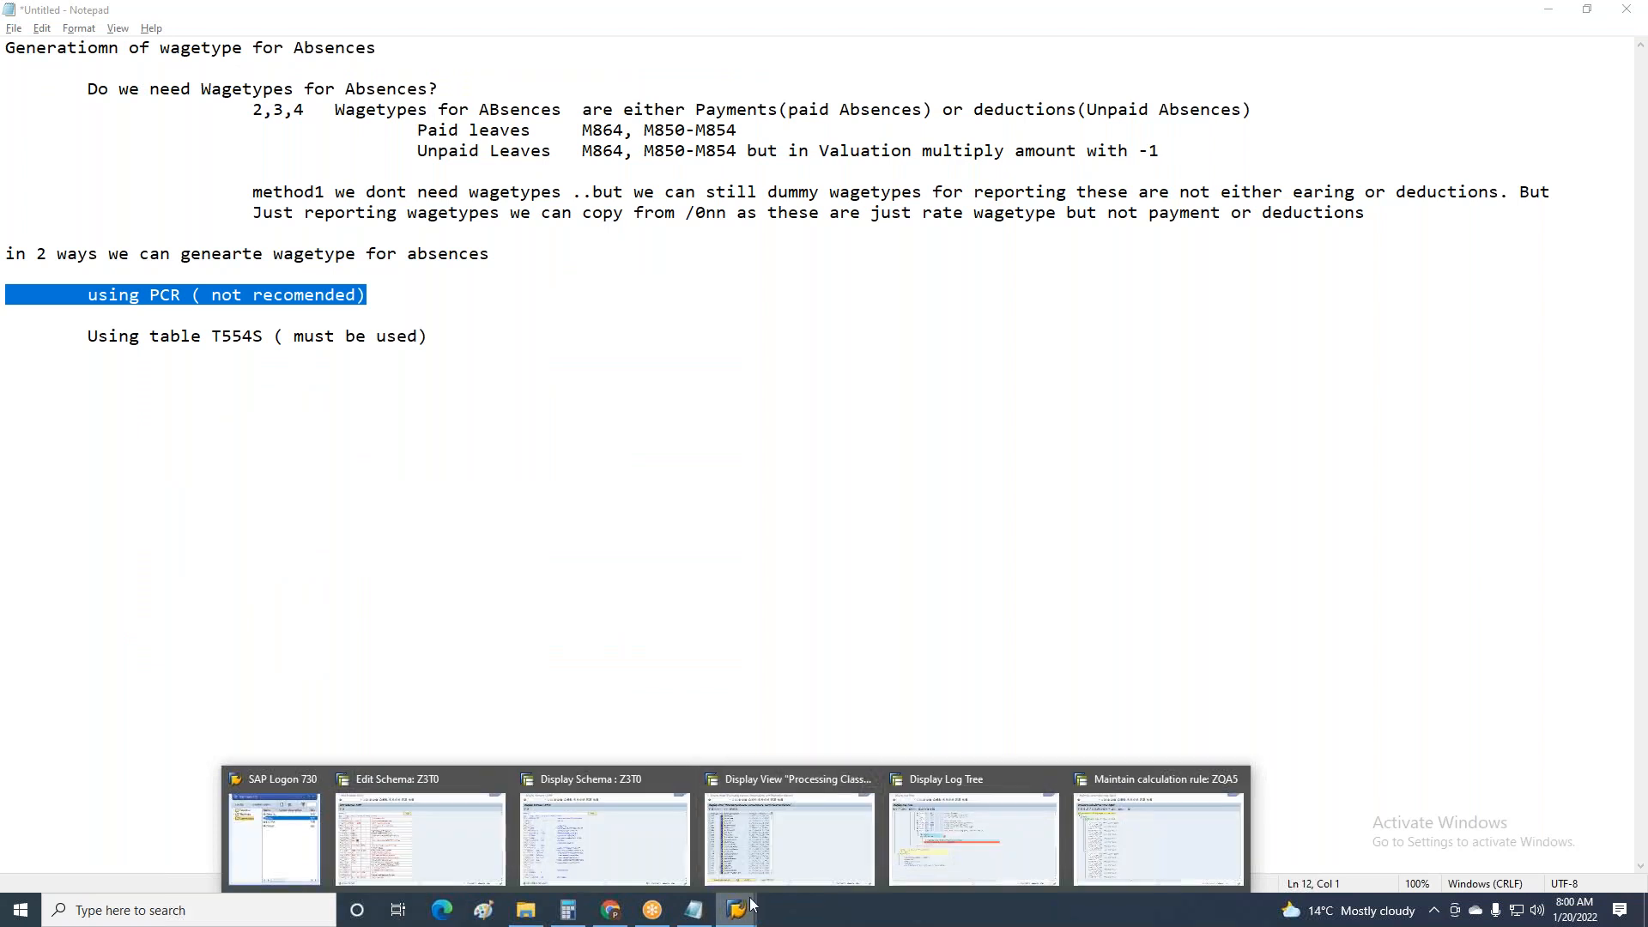
{"action": "left_click", "coordinate": [1130, 832]}
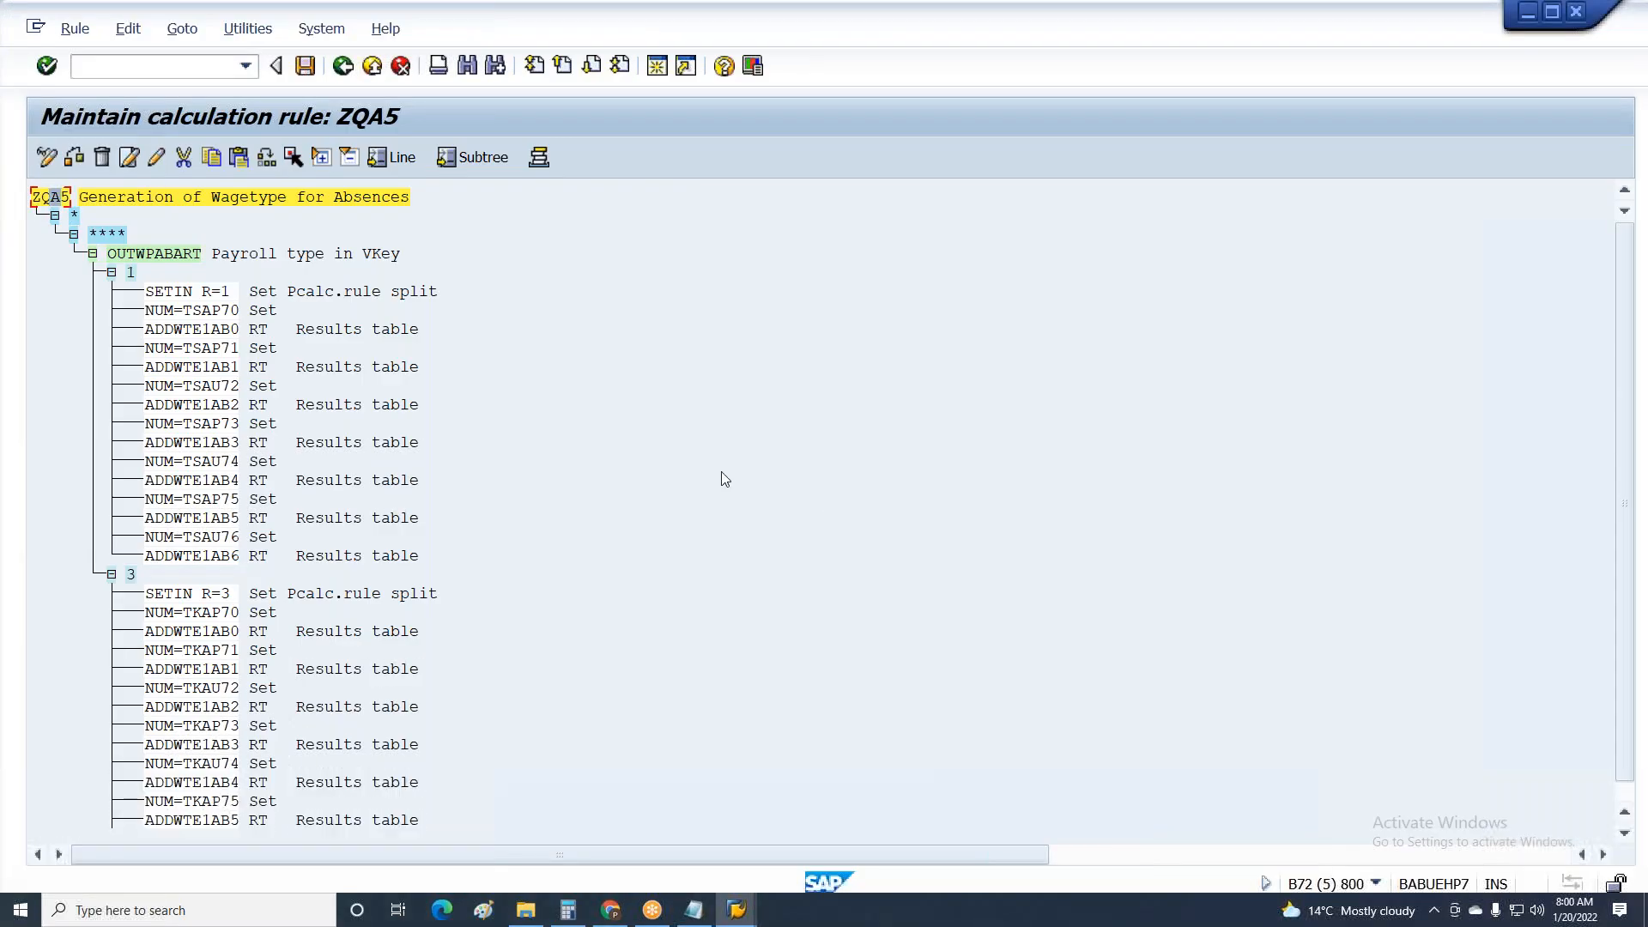
Add employee subgroup groupings 3 and 1 to rule ZQA5 at the same level as the * grouping.
{"action": "left_click", "coordinate": [74, 234]}
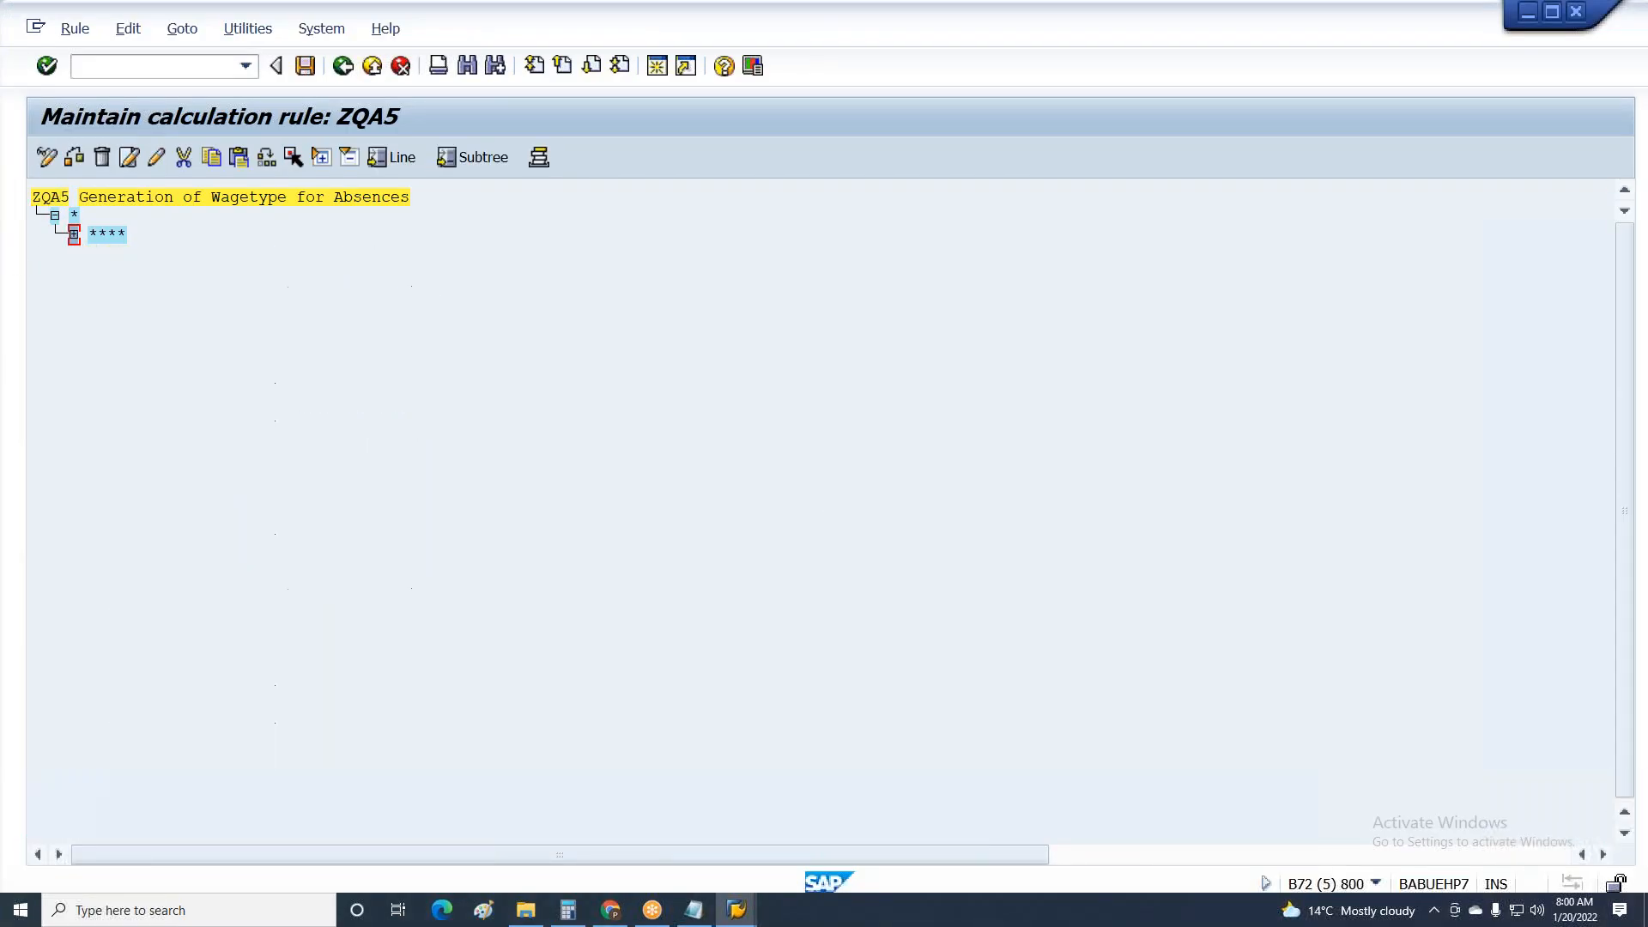
{"action": "left_click", "coordinate": [129, 157]}
{"action": "left_click", "coordinate": [637, 382]}
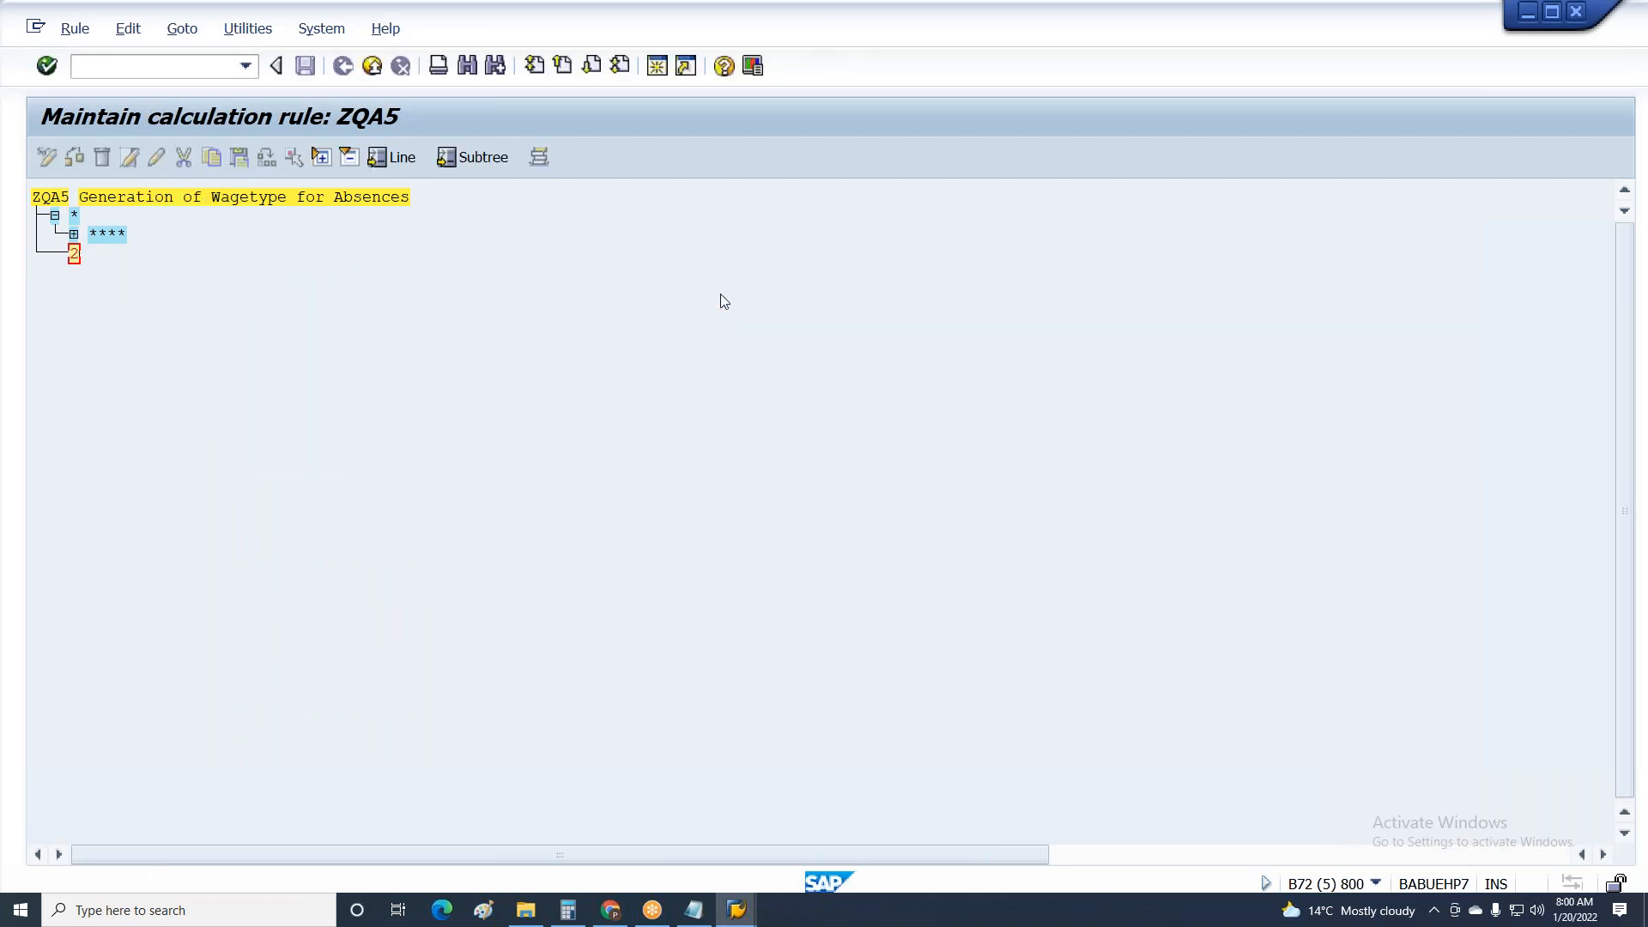
{"action": "type", "text": "31\\"}
{"action": "key", "text": "Return"}
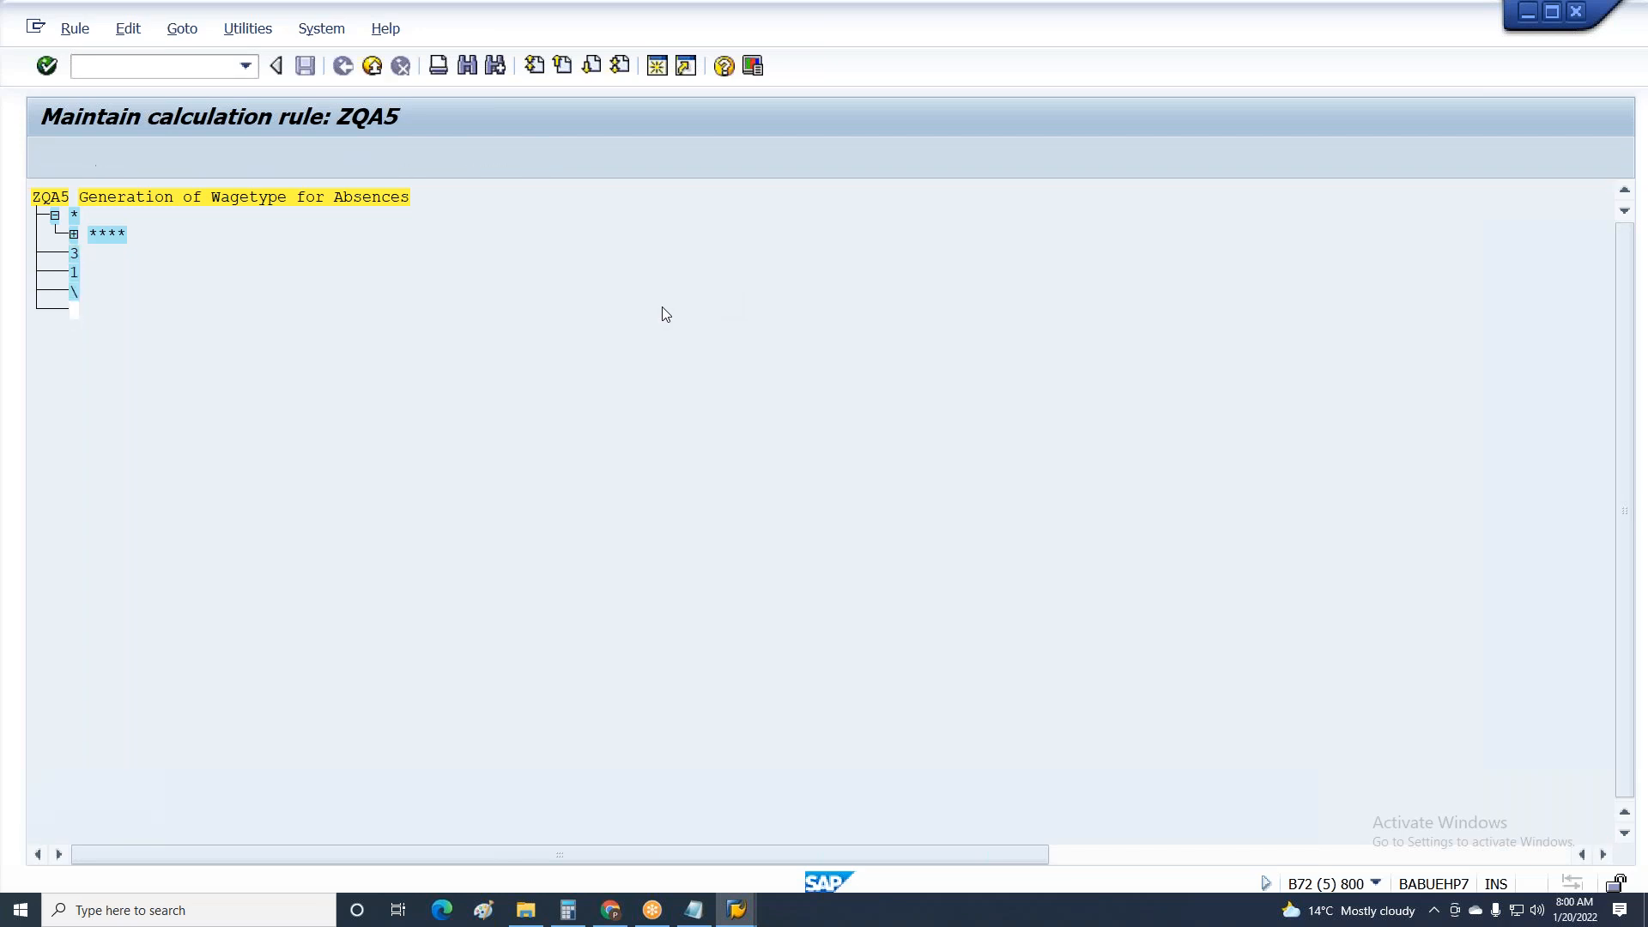
{"action": "left_click", "coordinate": [102, 157]}
Cut the block from NUM=TKAP70 to ADDWTE1AB6 out of OUTWPABART branch 3, leaving SETIN R=3 in place.
{"action": "left_click", "coordinate": [74, 234]}
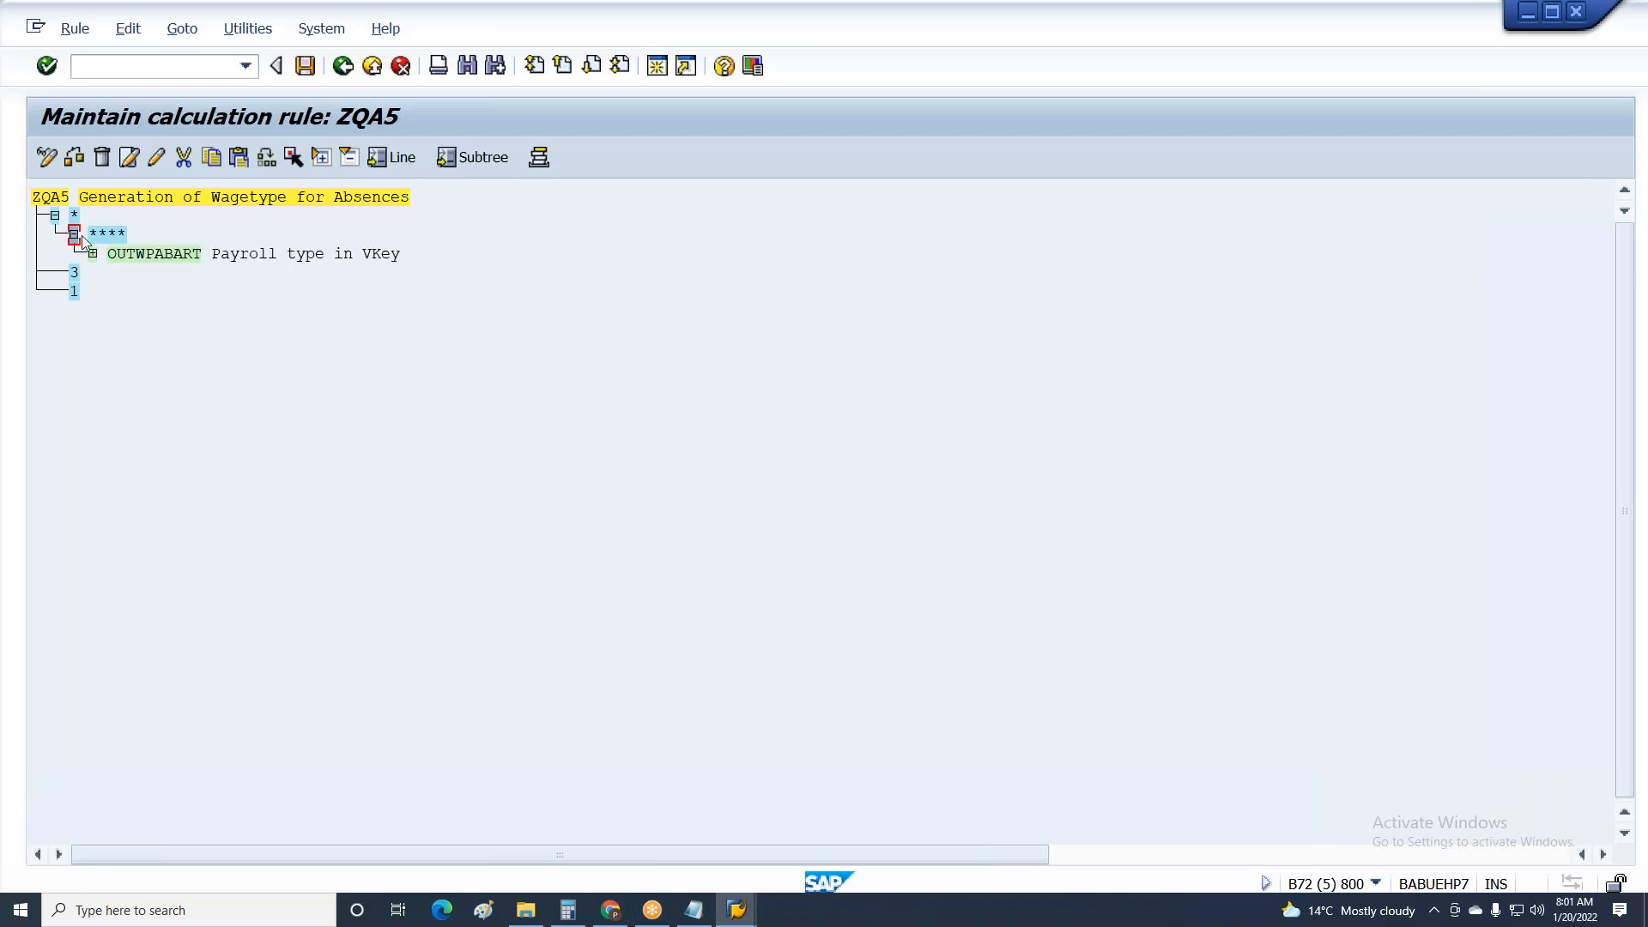
{"action": "left_click", "coordinate": [92, 255]}
{"action": "left_click", "coordinate": [112, 292]}
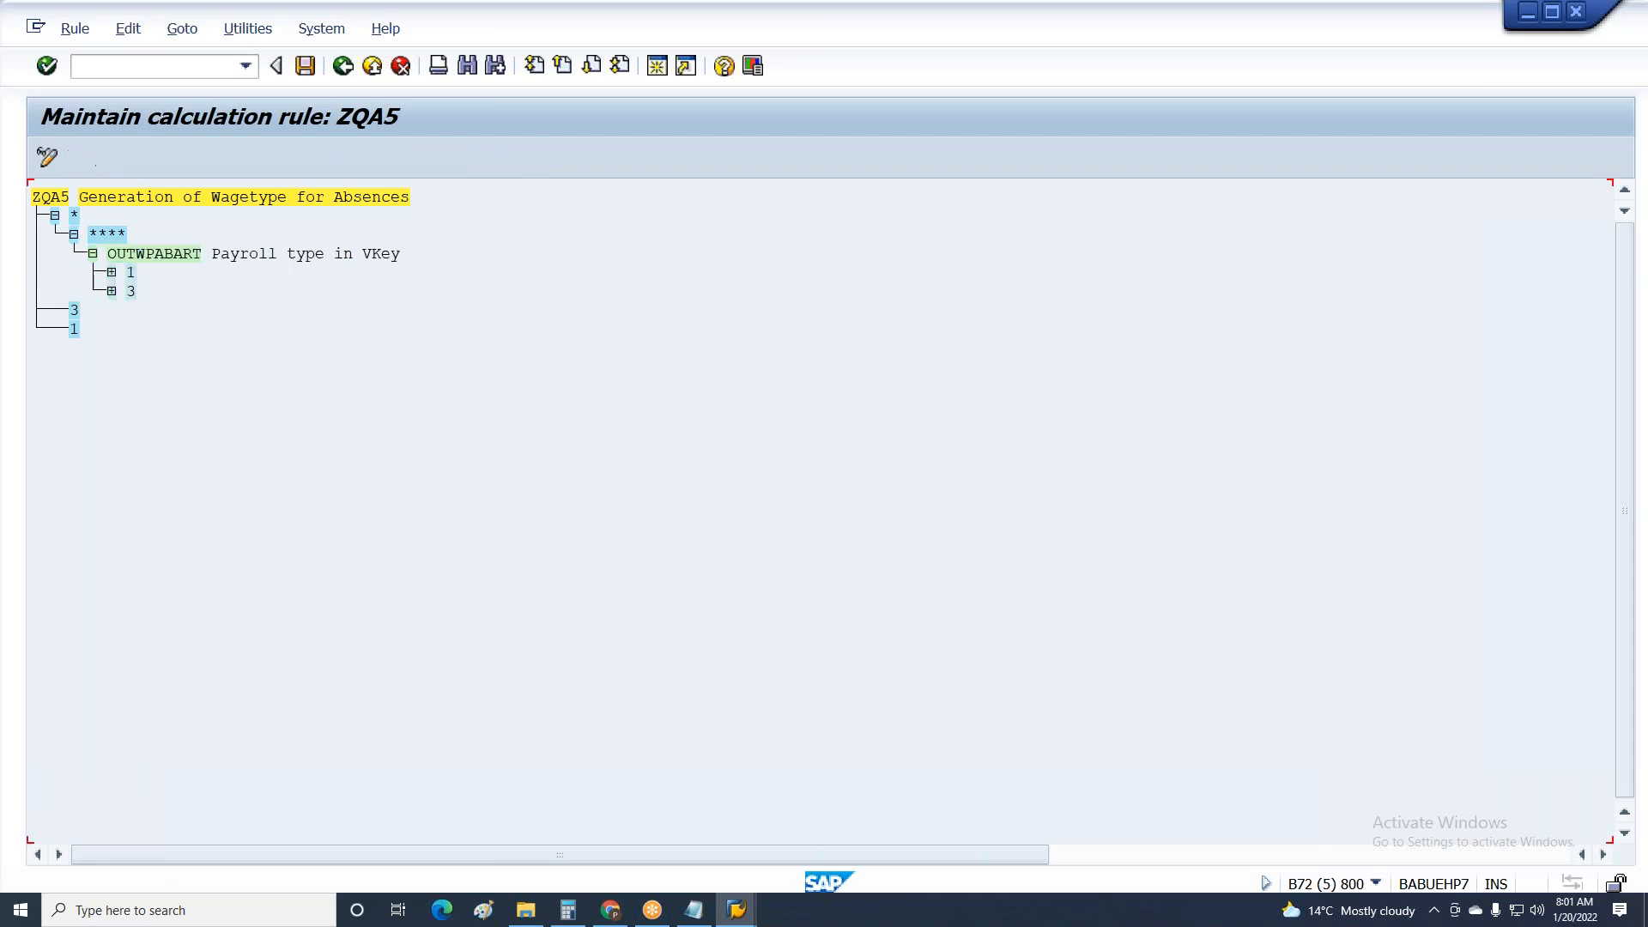
{"action": "left_click", "coordinate": [191, 311]}
{"action": "left_click", "coordinate": [177, 330]}
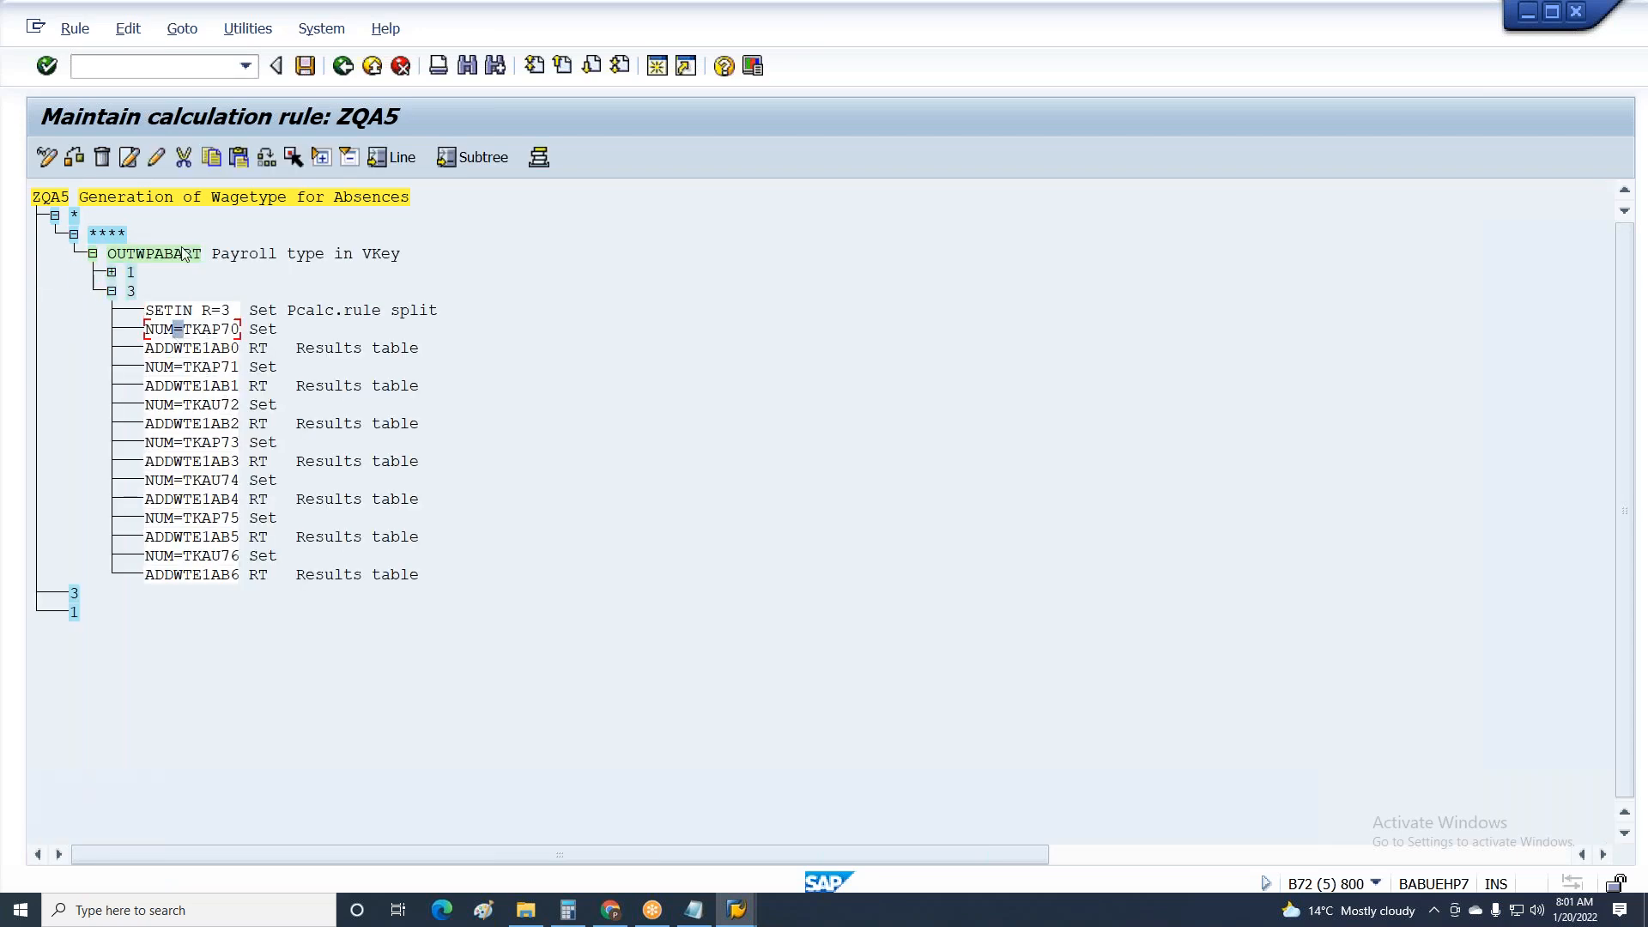
{"action": "left_click", "coordinate": [127, 30]}
{"action": "mouse_move", "coordinate": [257, 144]}
{"action": "left_click", "coordinate": [429, 200]}
{"action": "left_click", "coordinate": [204, 575]}
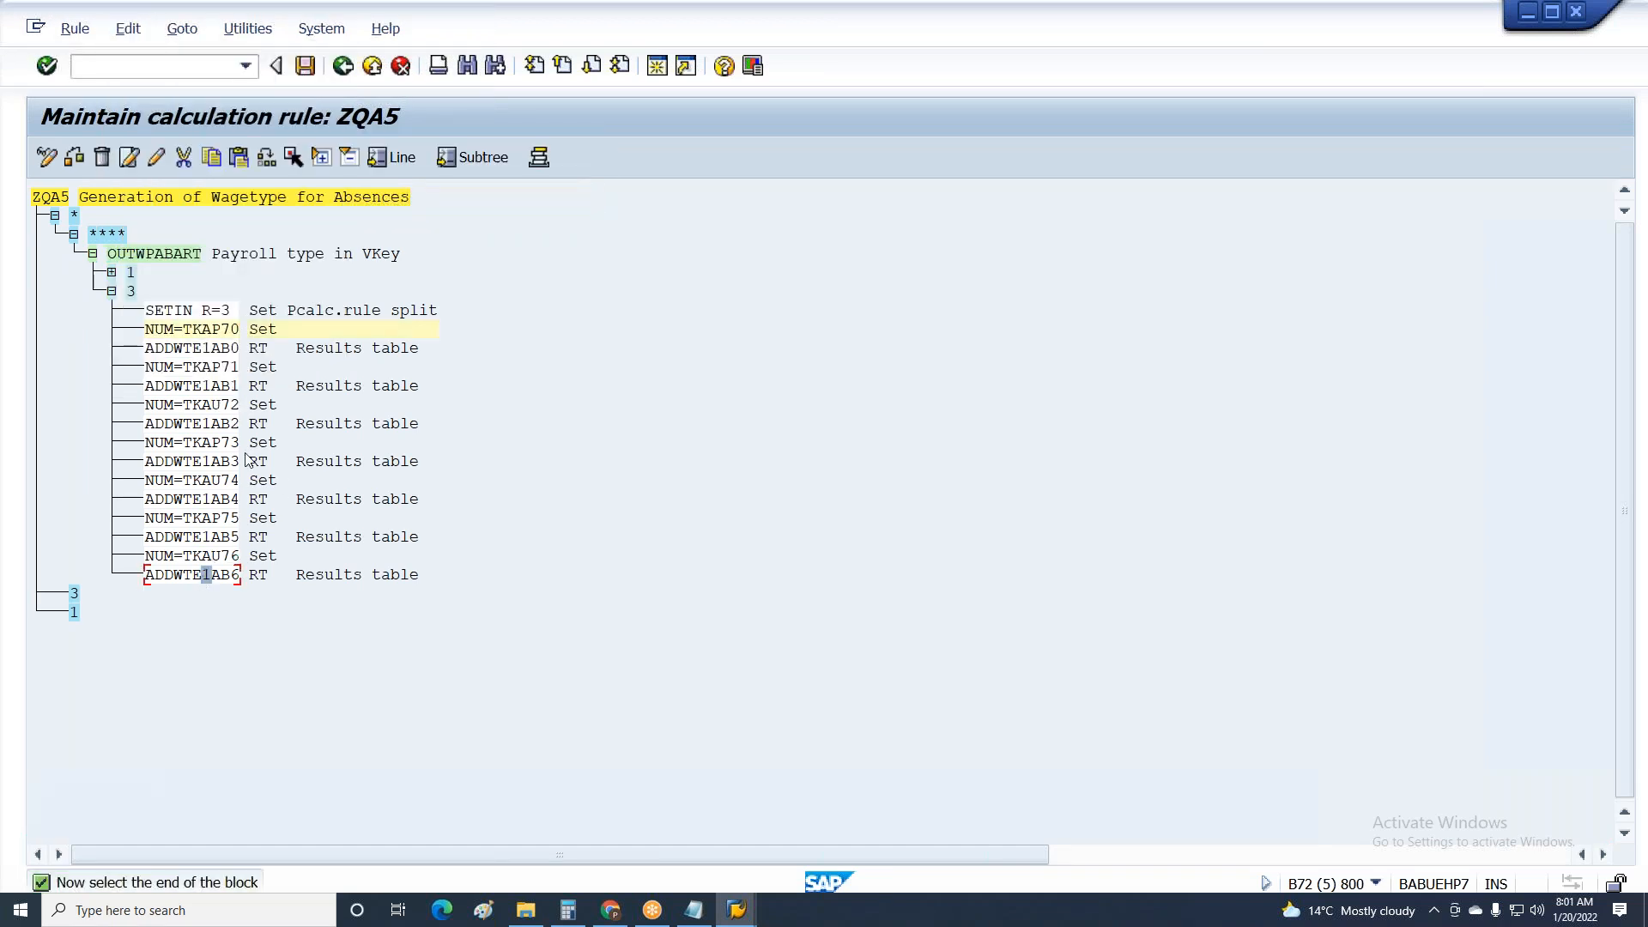
{"action": "left_click", "coordinate": [127, 28]}
{"action": "mouse_move", "coordinate": [163, 140]}
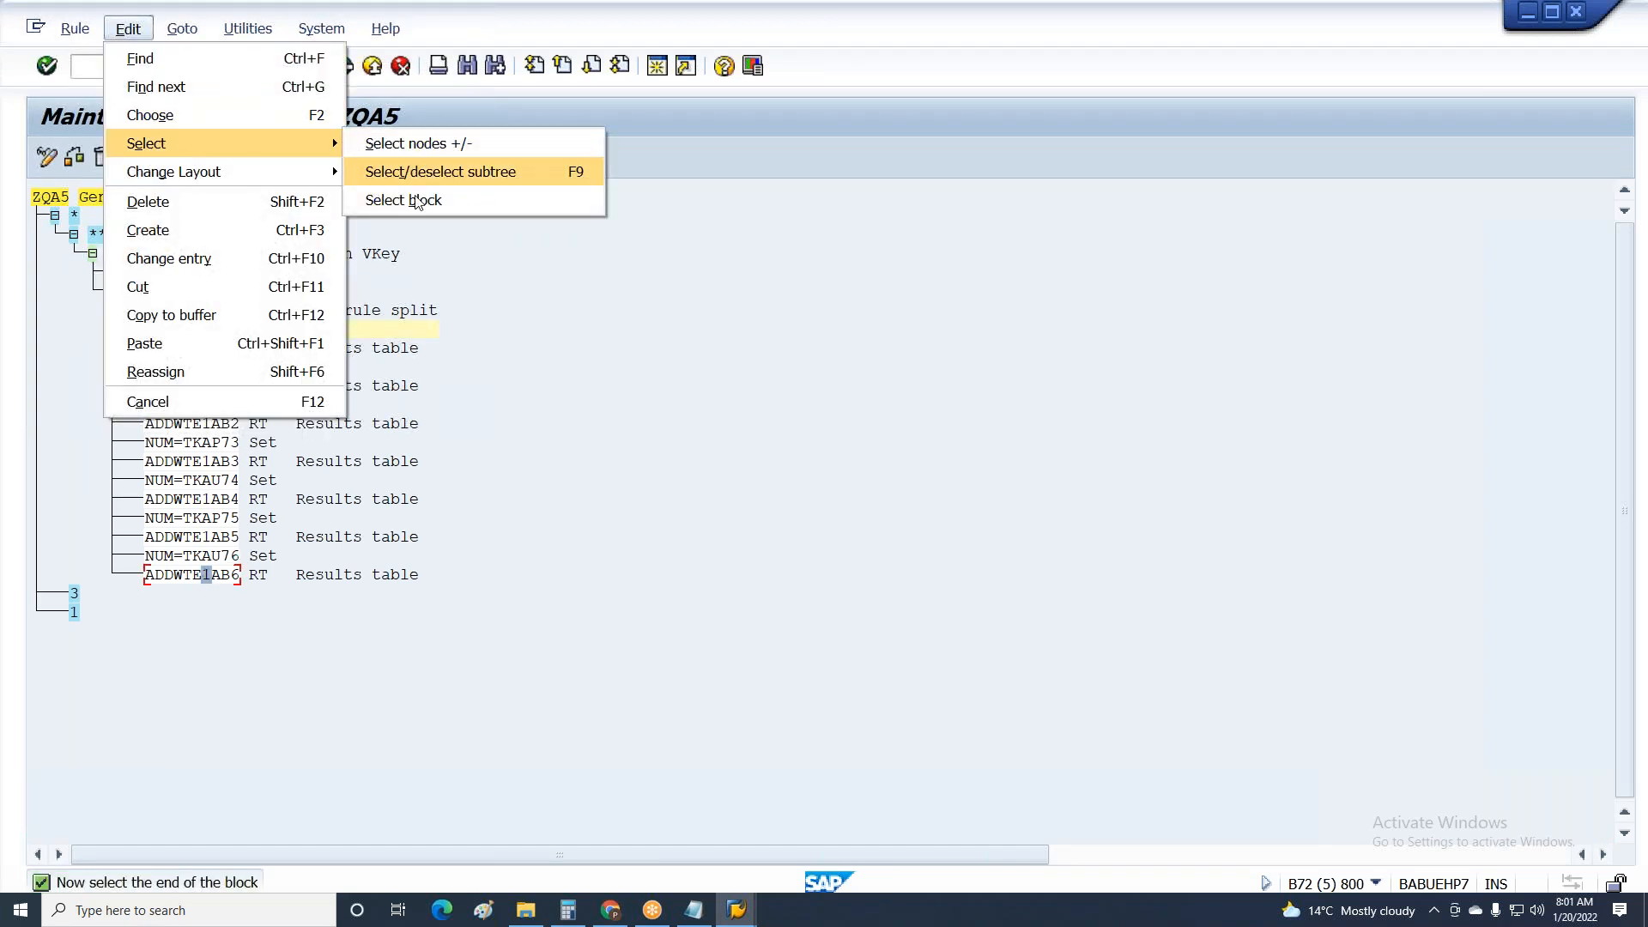
{"action": "left_click", "coordinate": [415, 208]}
{"action": "left_click", "coordinate": [184, 158]}
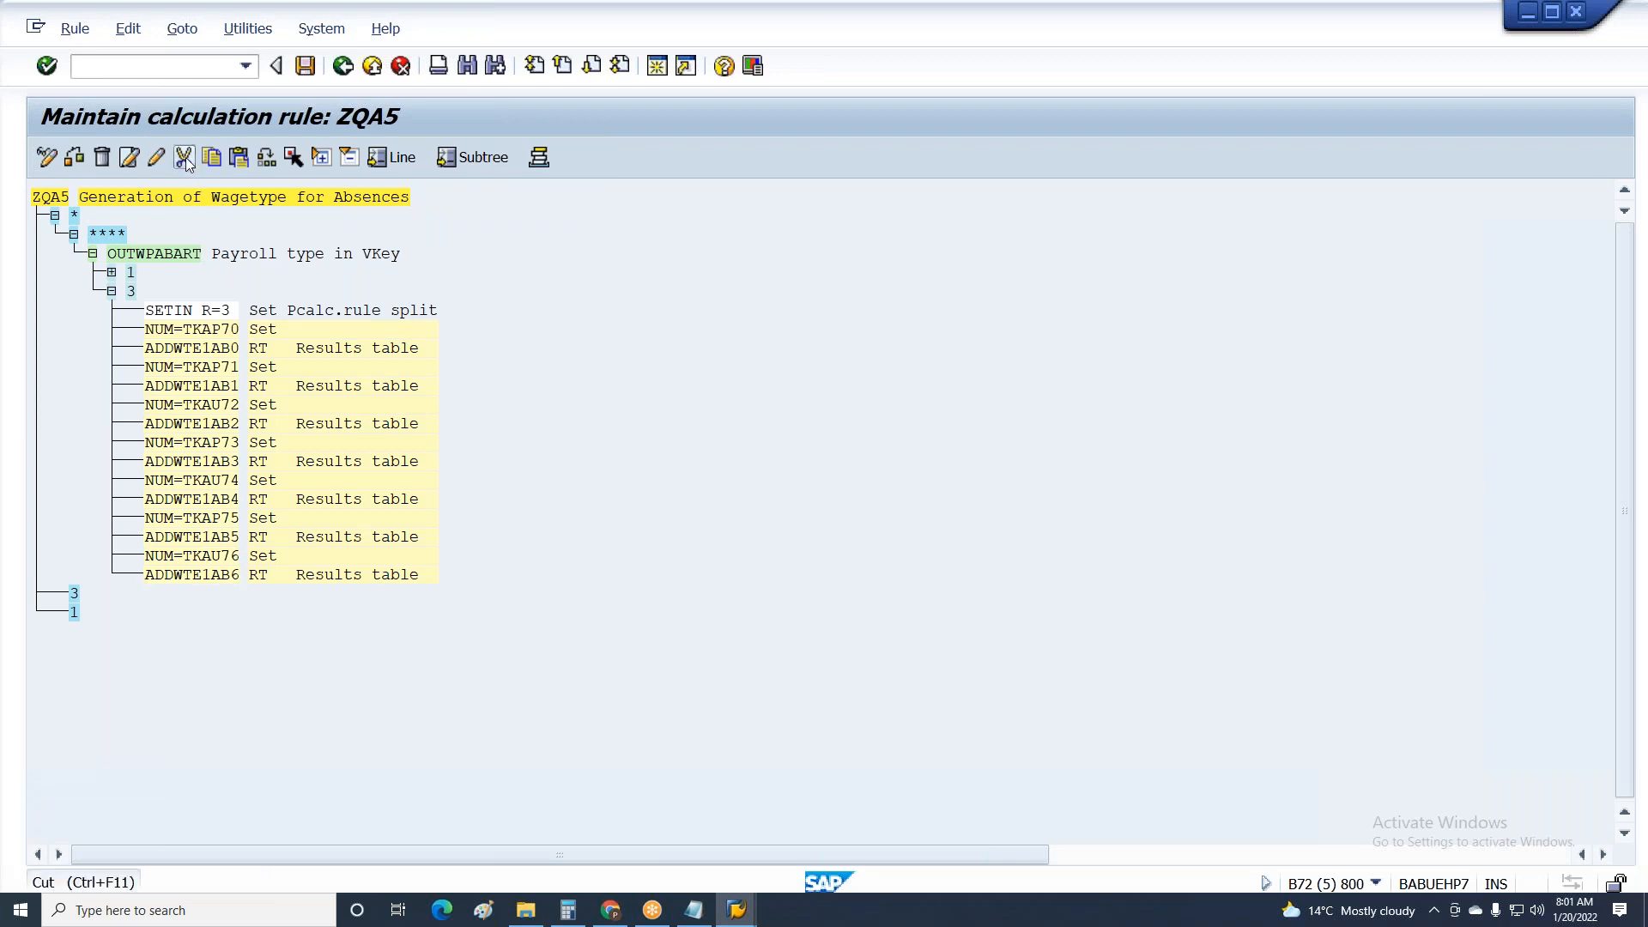
Insert a **** wage type level below grouping 3 and paste the cut TKAP/TKAU operations block under it.
{"action": "left_click", "coordinate": [75, 329]}
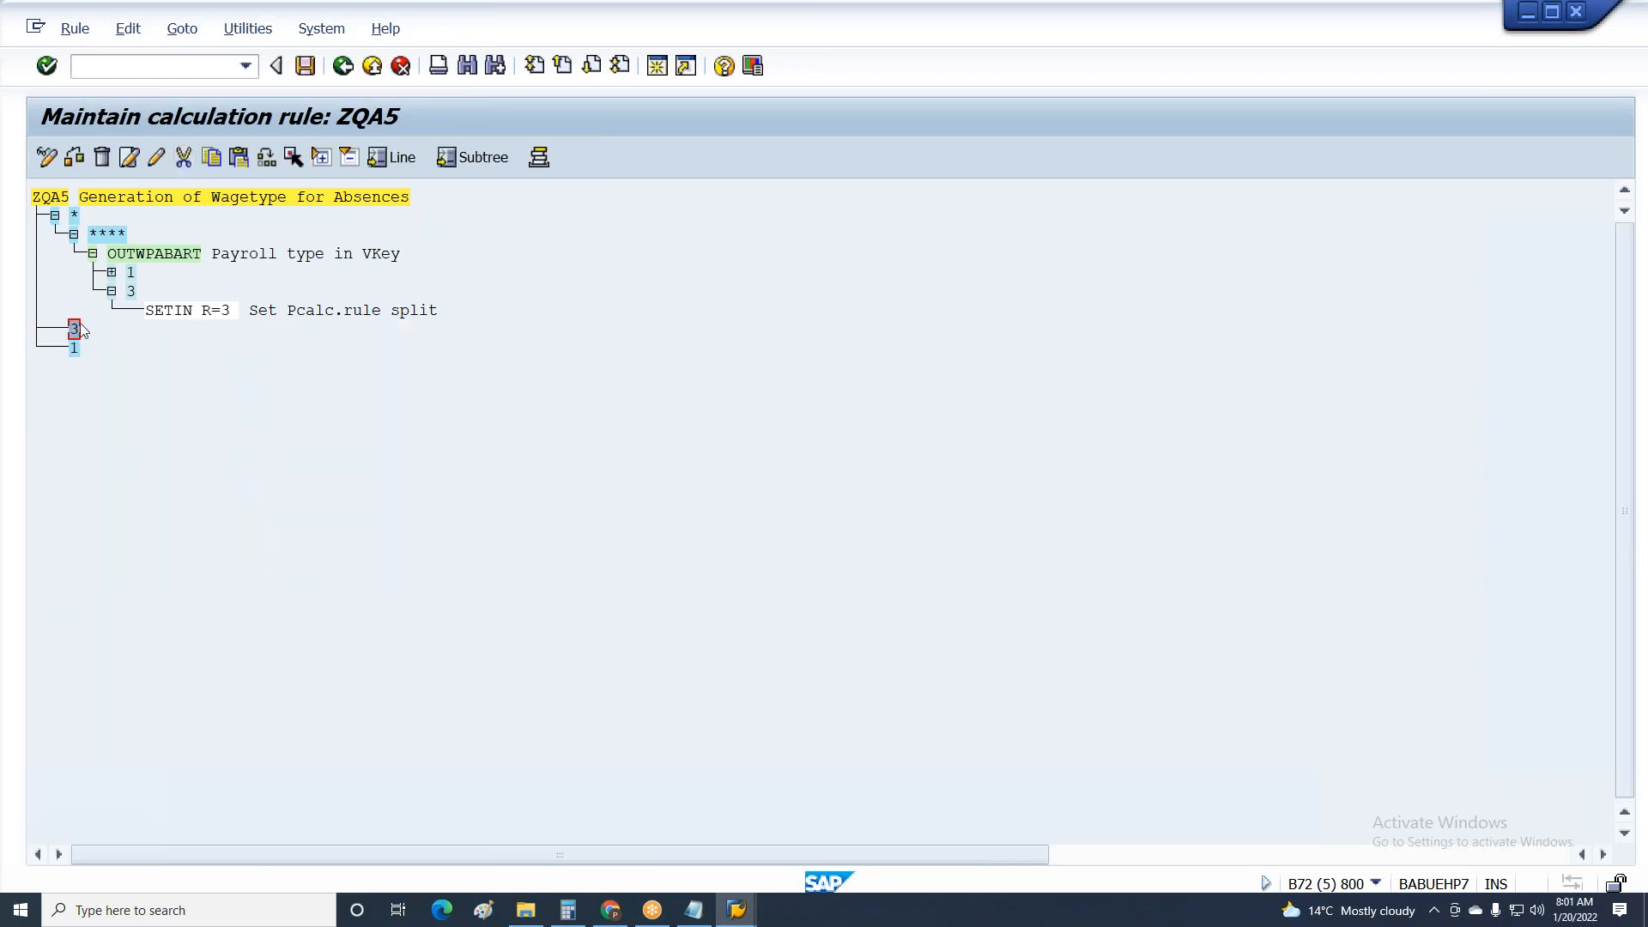
{"action": "left_click", "coordinate": [235, 160]}
{"action": "left_click", "coordinate": [319, 163]}
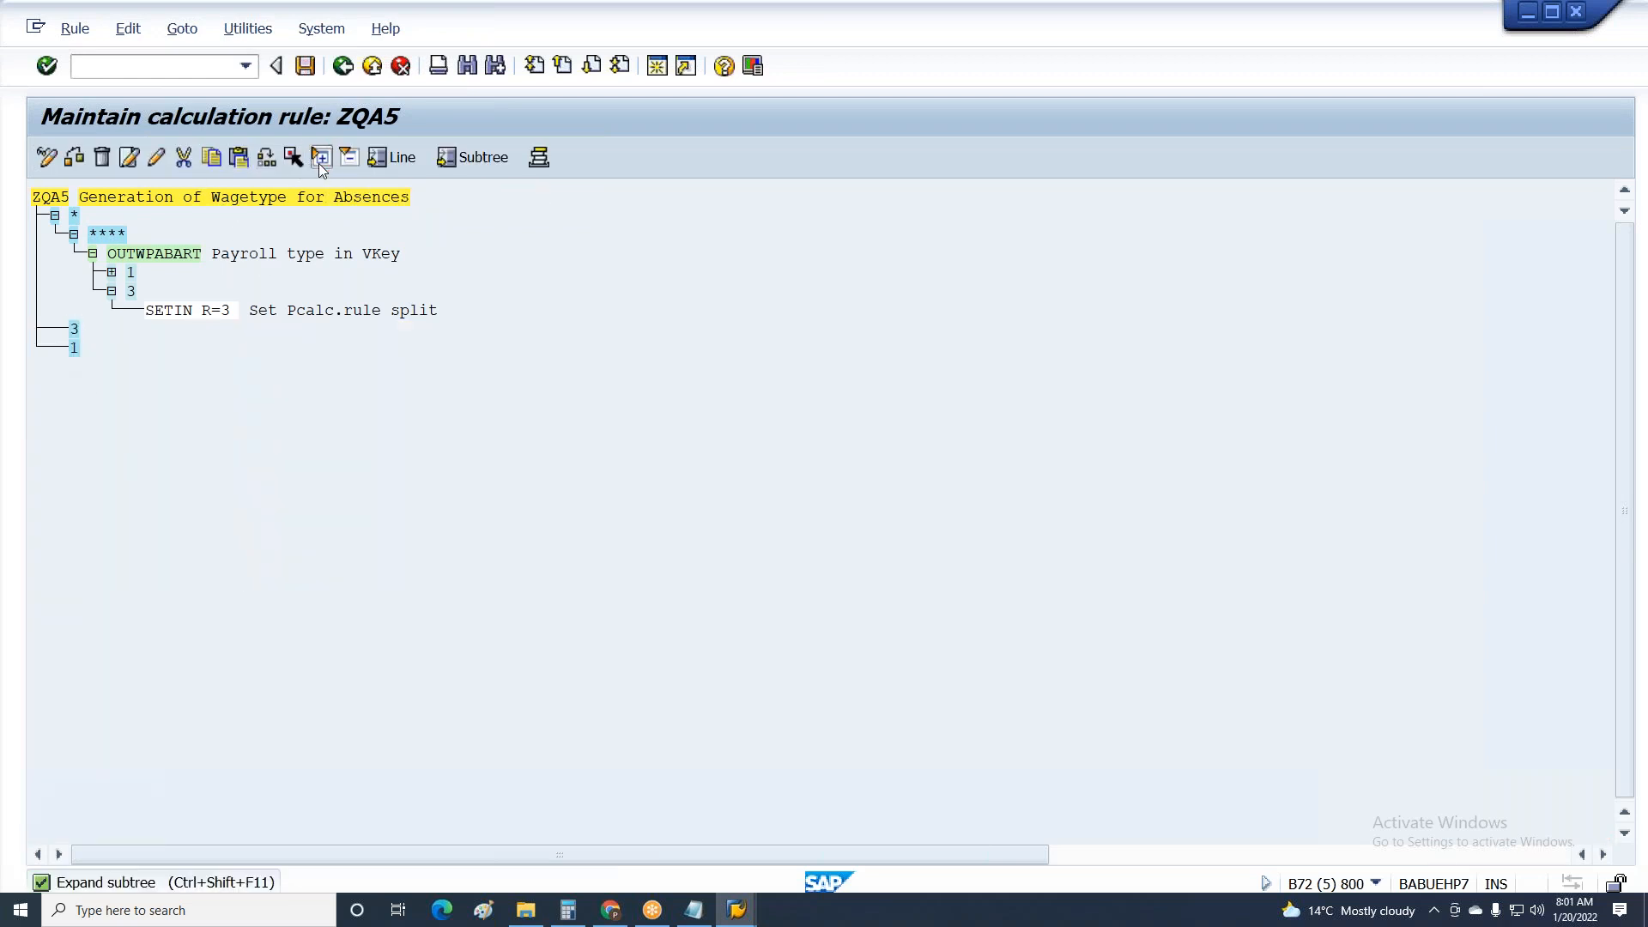
{"action": "left_click", "coordinate": [129, 158]}
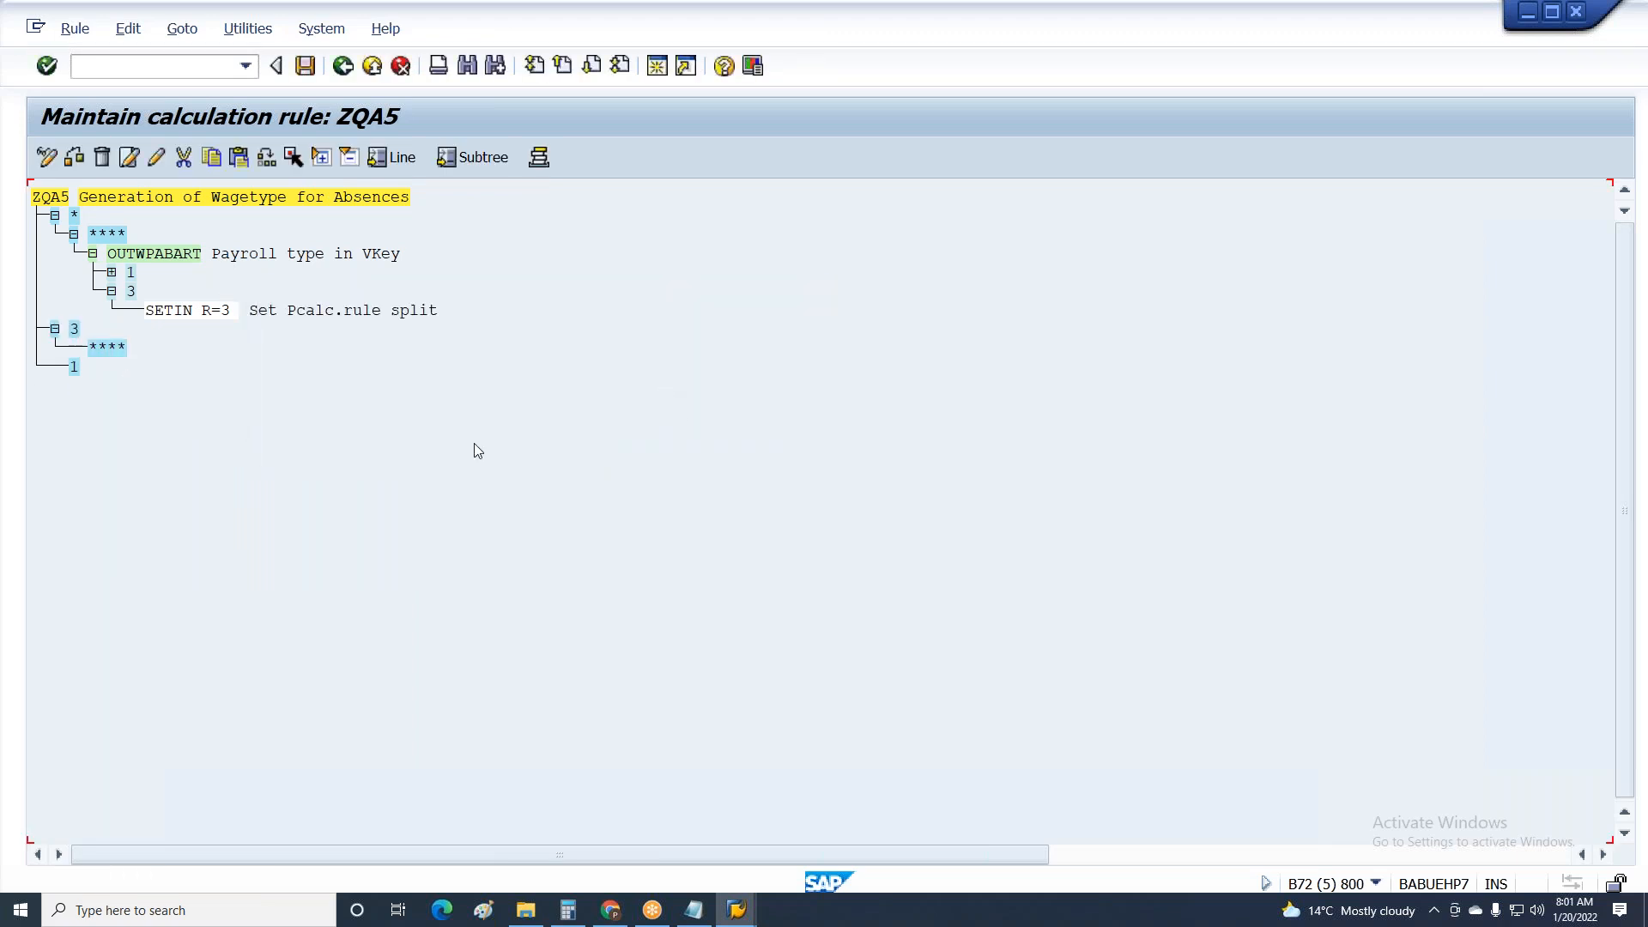
{"action": "left_click", "coordinate": [112, 348]}
{"action": "left_click", "coordinate": [231, 159]}
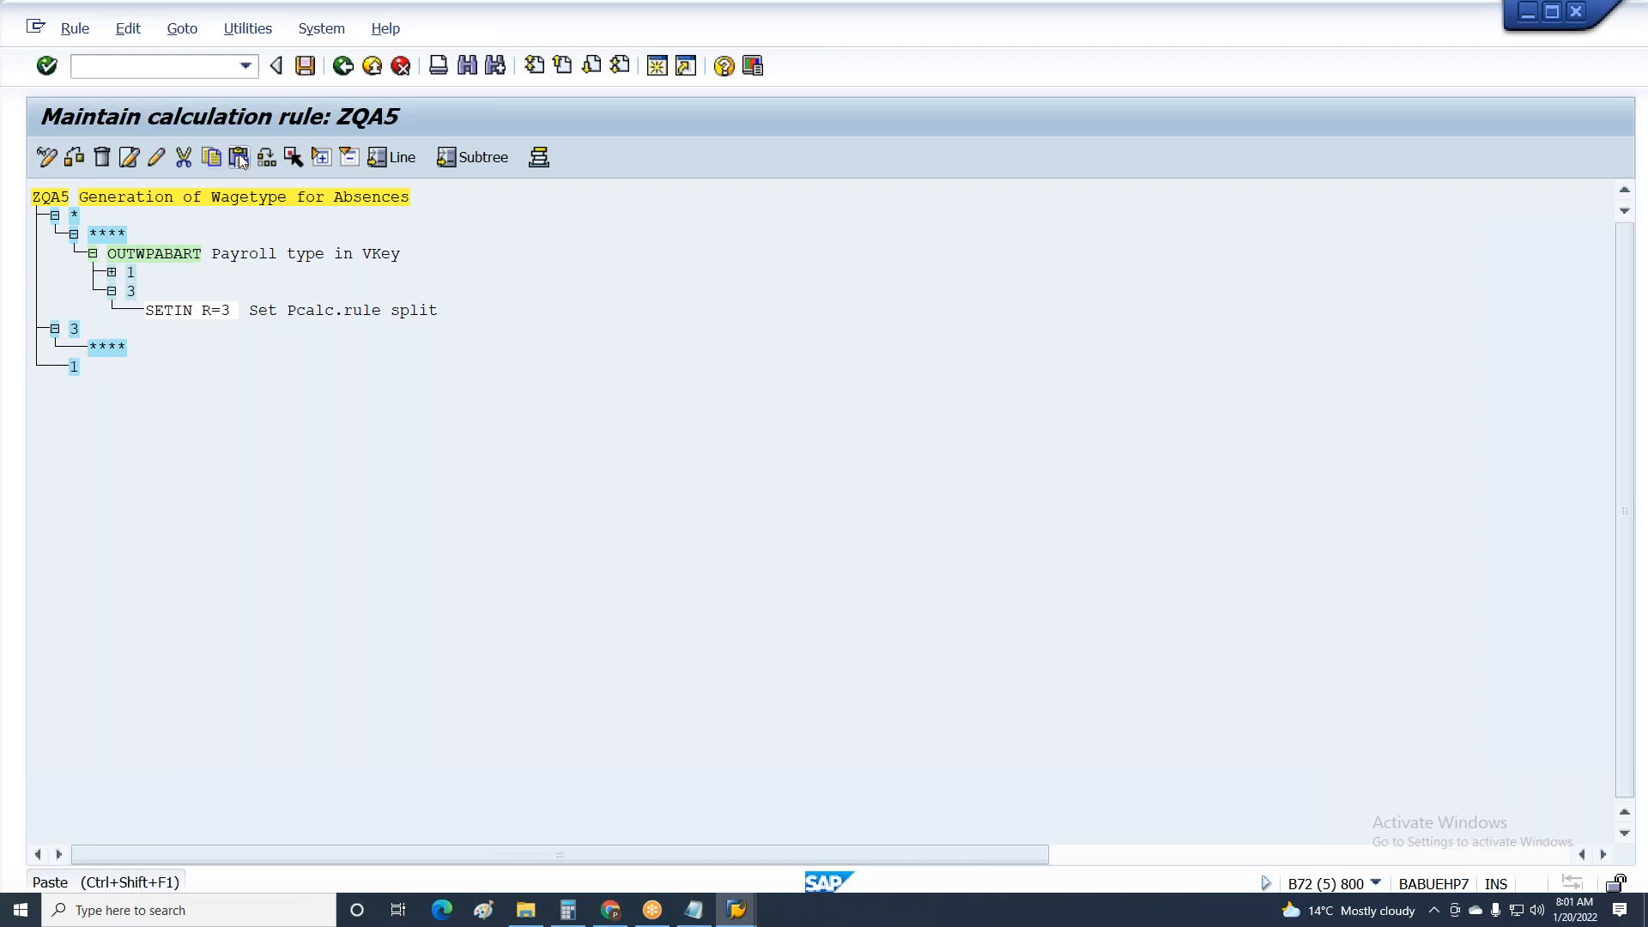
{"action": "left_click", "coordinate": [322, 158]}
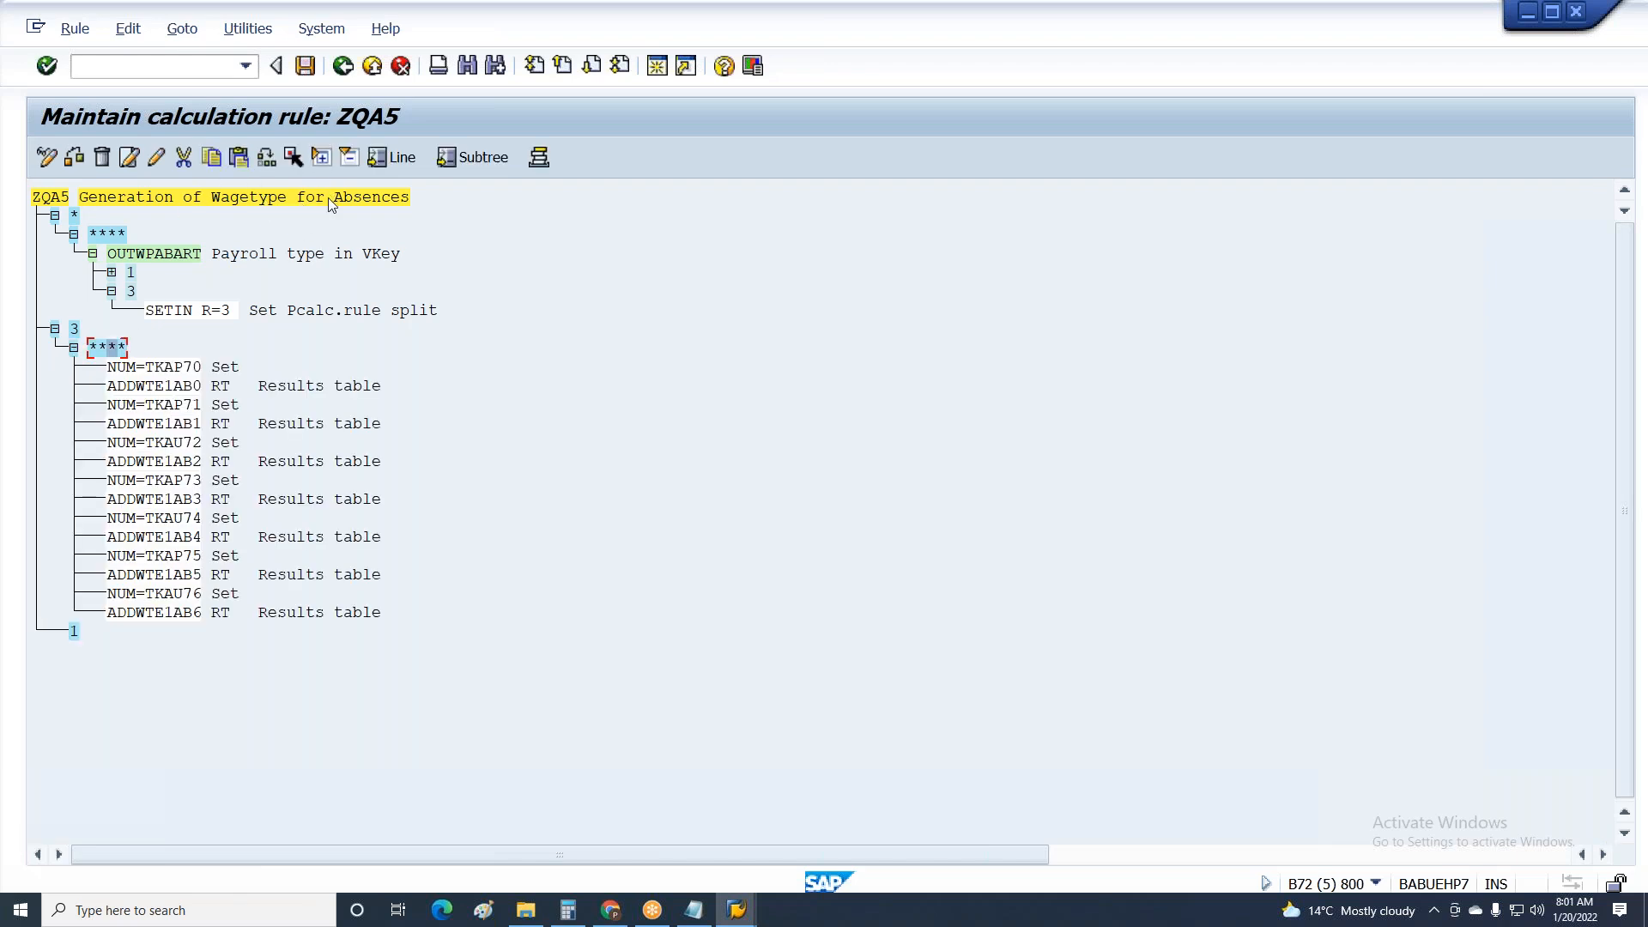
Cut the block from NUM=TSAP70 to ADDWTE1AB6 out of OUTWPABART branch 1, leaving SETIN R=1 in place.
{"action": "left_click", "coordinate": [116, 273]}
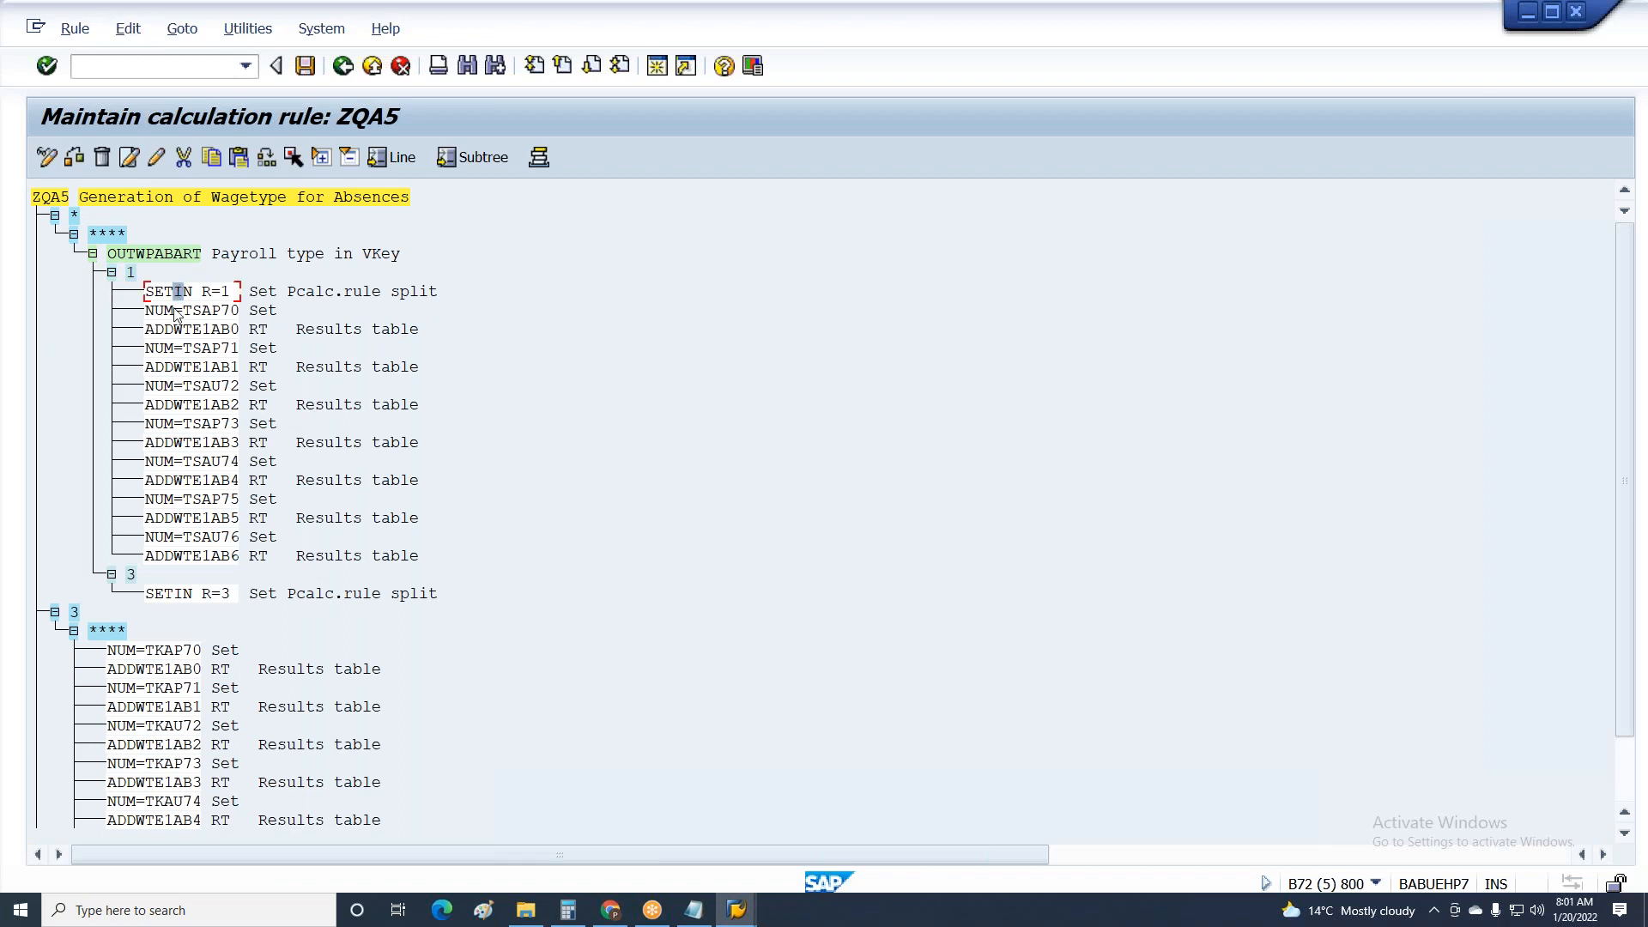
{"action": "left_click", "coordinate": [127, 29]}
{"action": "mouse_move", "coordinate": [142, 144]}
{"action": "left_click", "coordinate": [403, 199]}
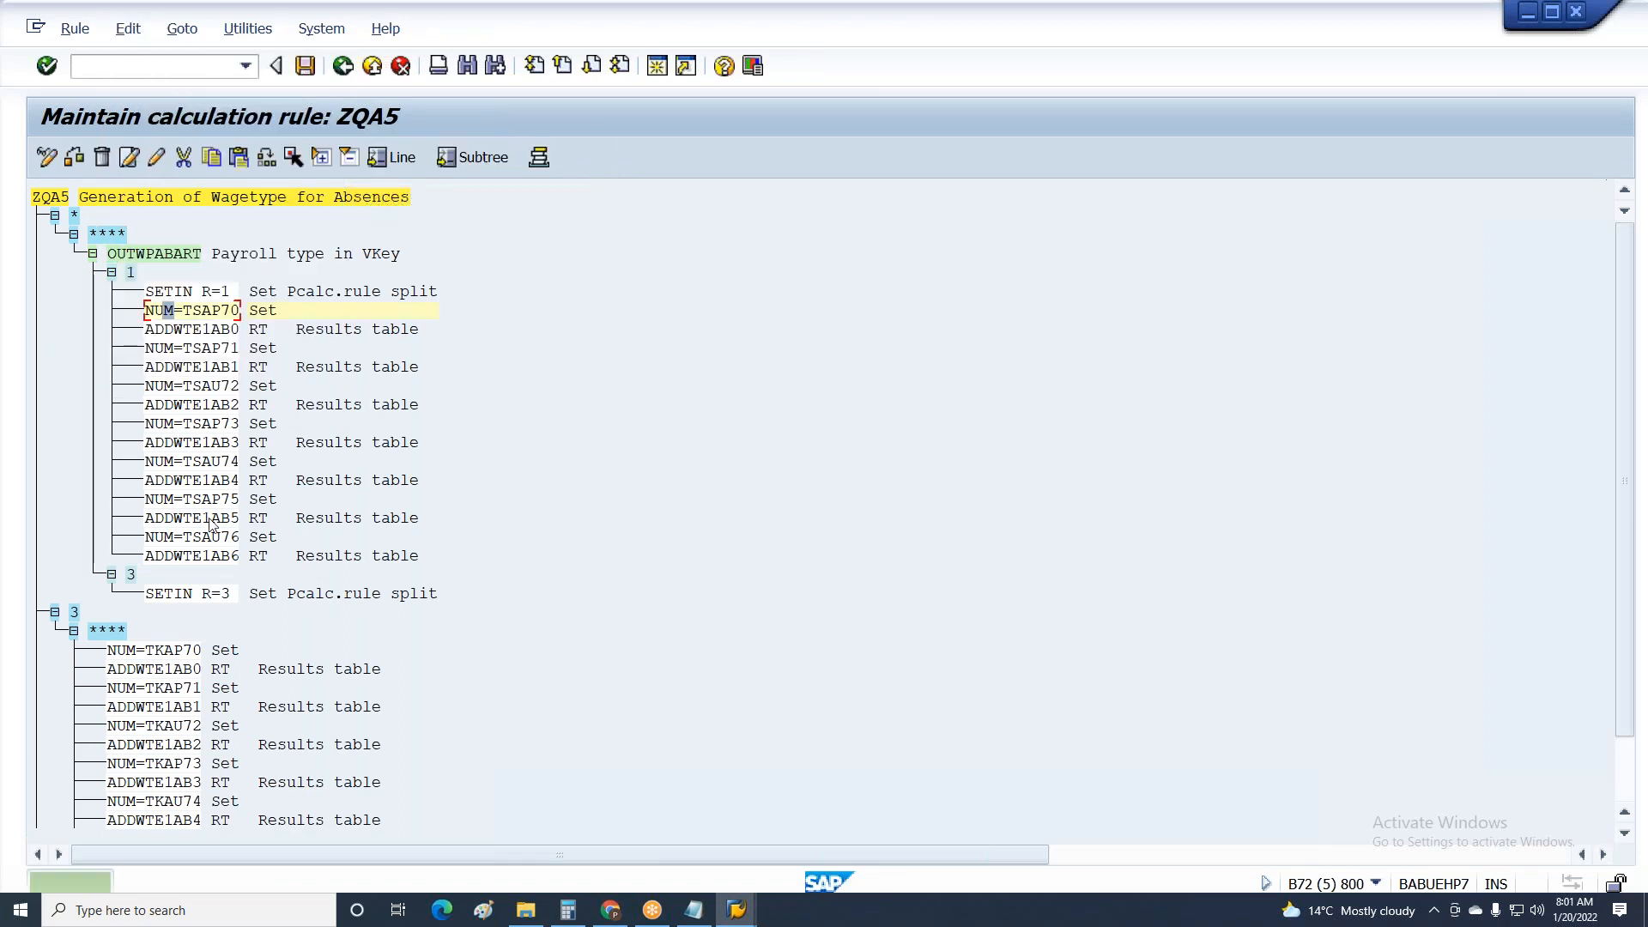
{"action": "left_click", "coordinate": [169, 556]}
{"action": "left_click", "coordinate": [127, 29]}
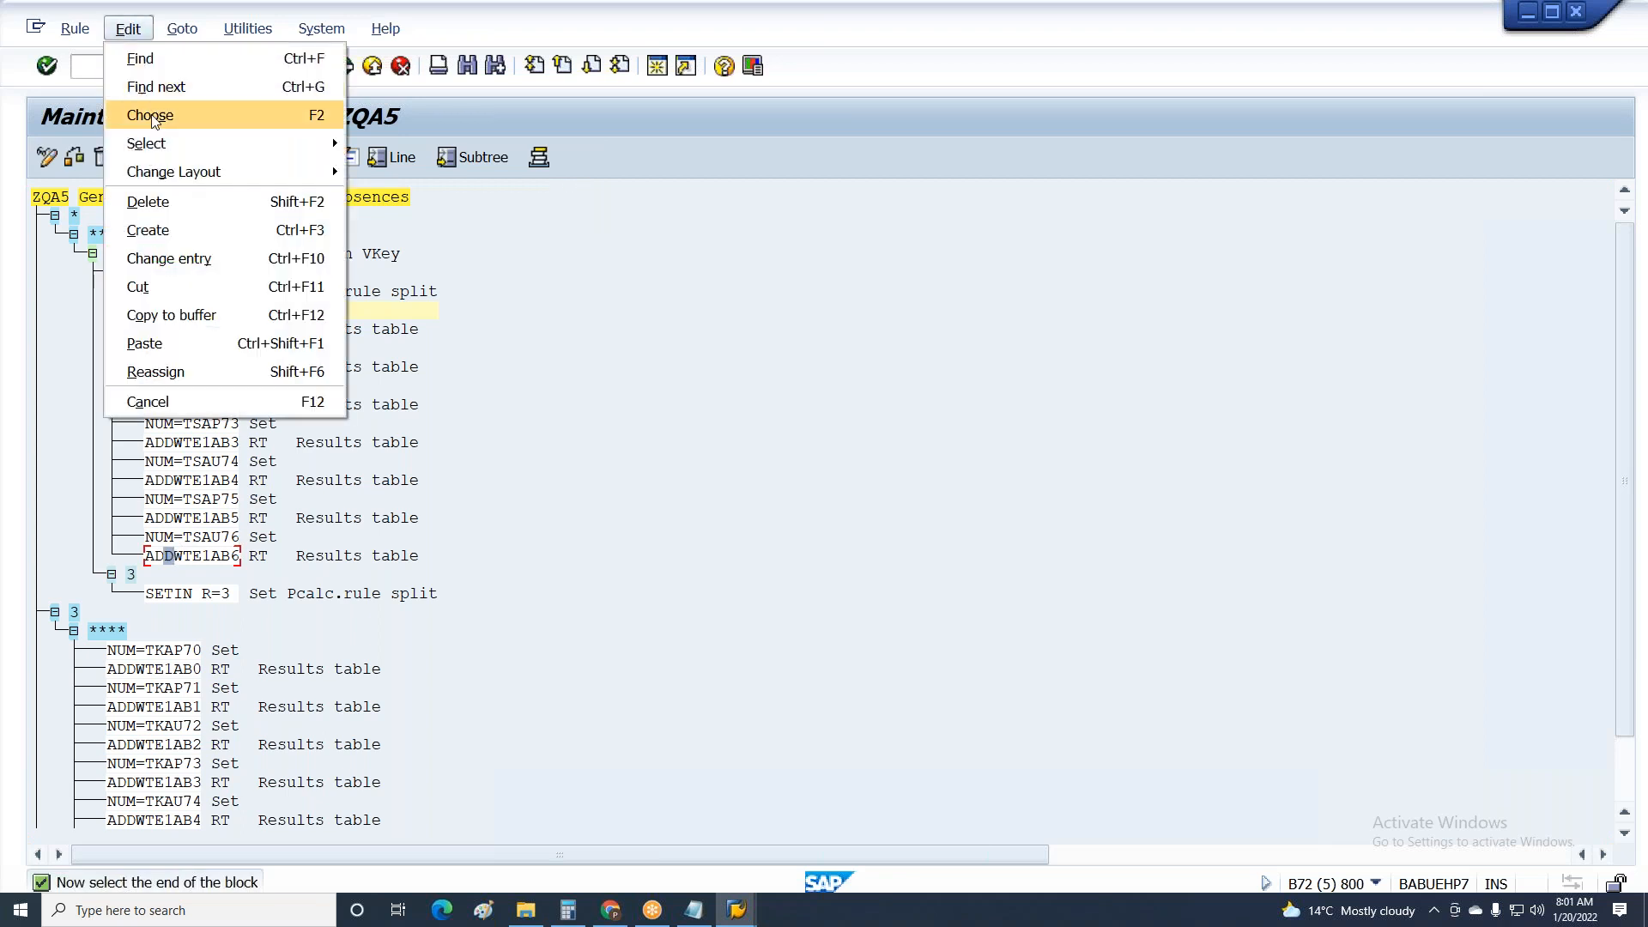
{"action": "mouse_move", "coordinate": [142, 142]}
{"action": "left_click", "coordinate": [388, 199]}
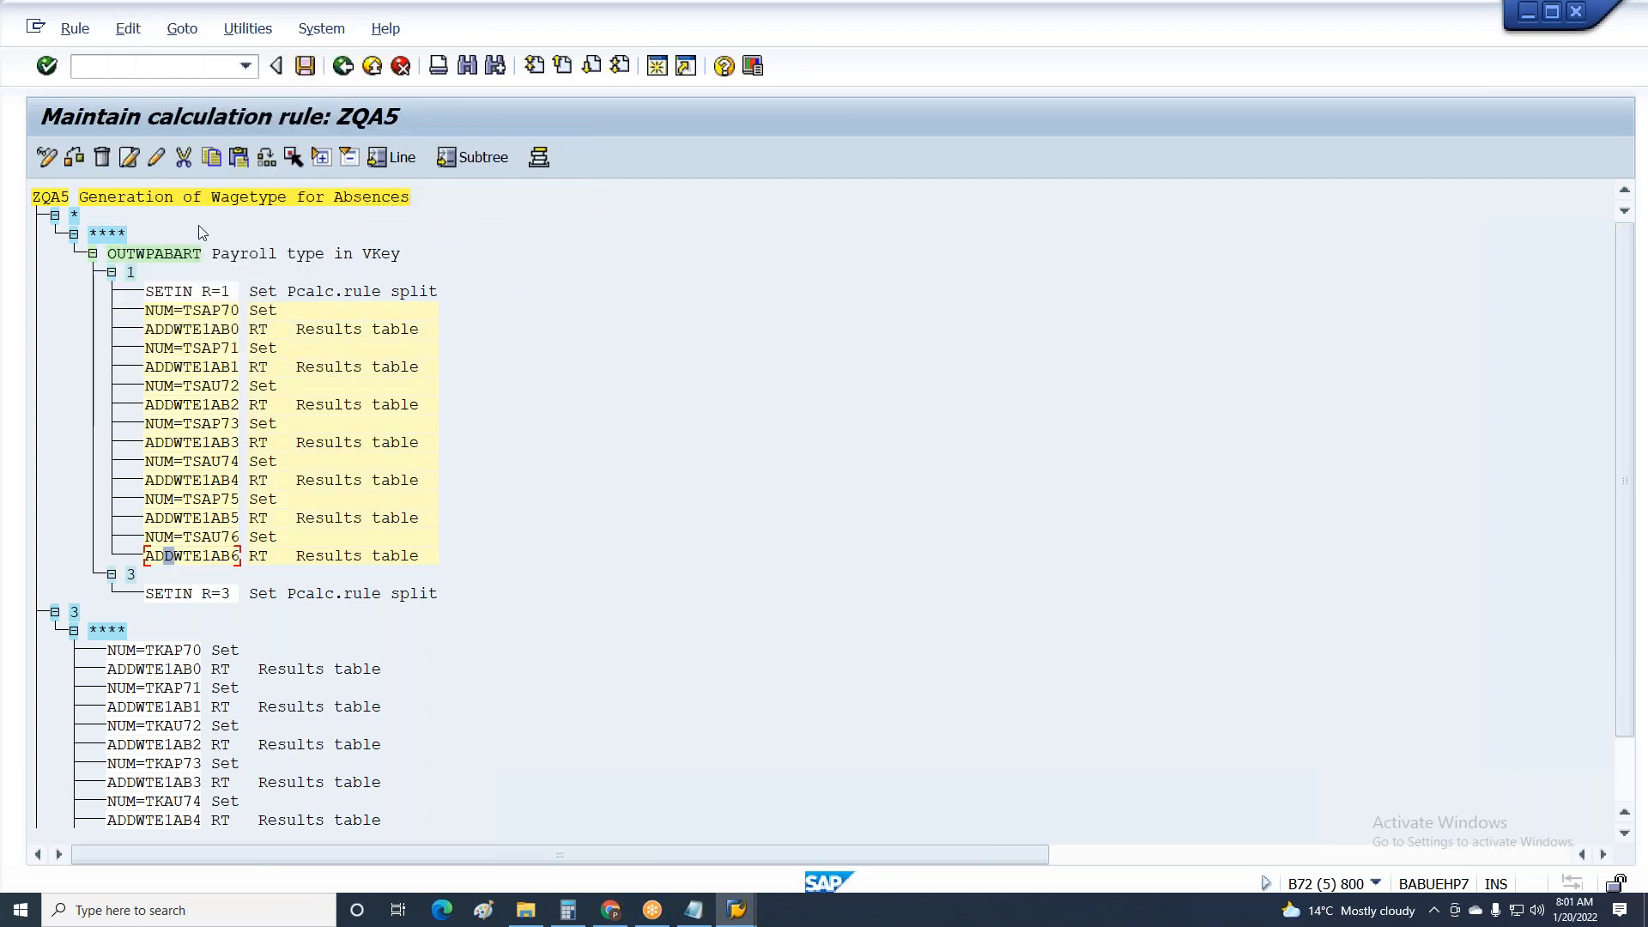
{"action": "left_click", "coordinate": [183, 155]}
Insert a **** sub-level below grouping 1, paste the cut TSAP/TSAU operations block under it and expand it.
{"action": "left_click", "coordinate": [76, 647]}
{"action": "left_click", "coordinate": [129, 157]}
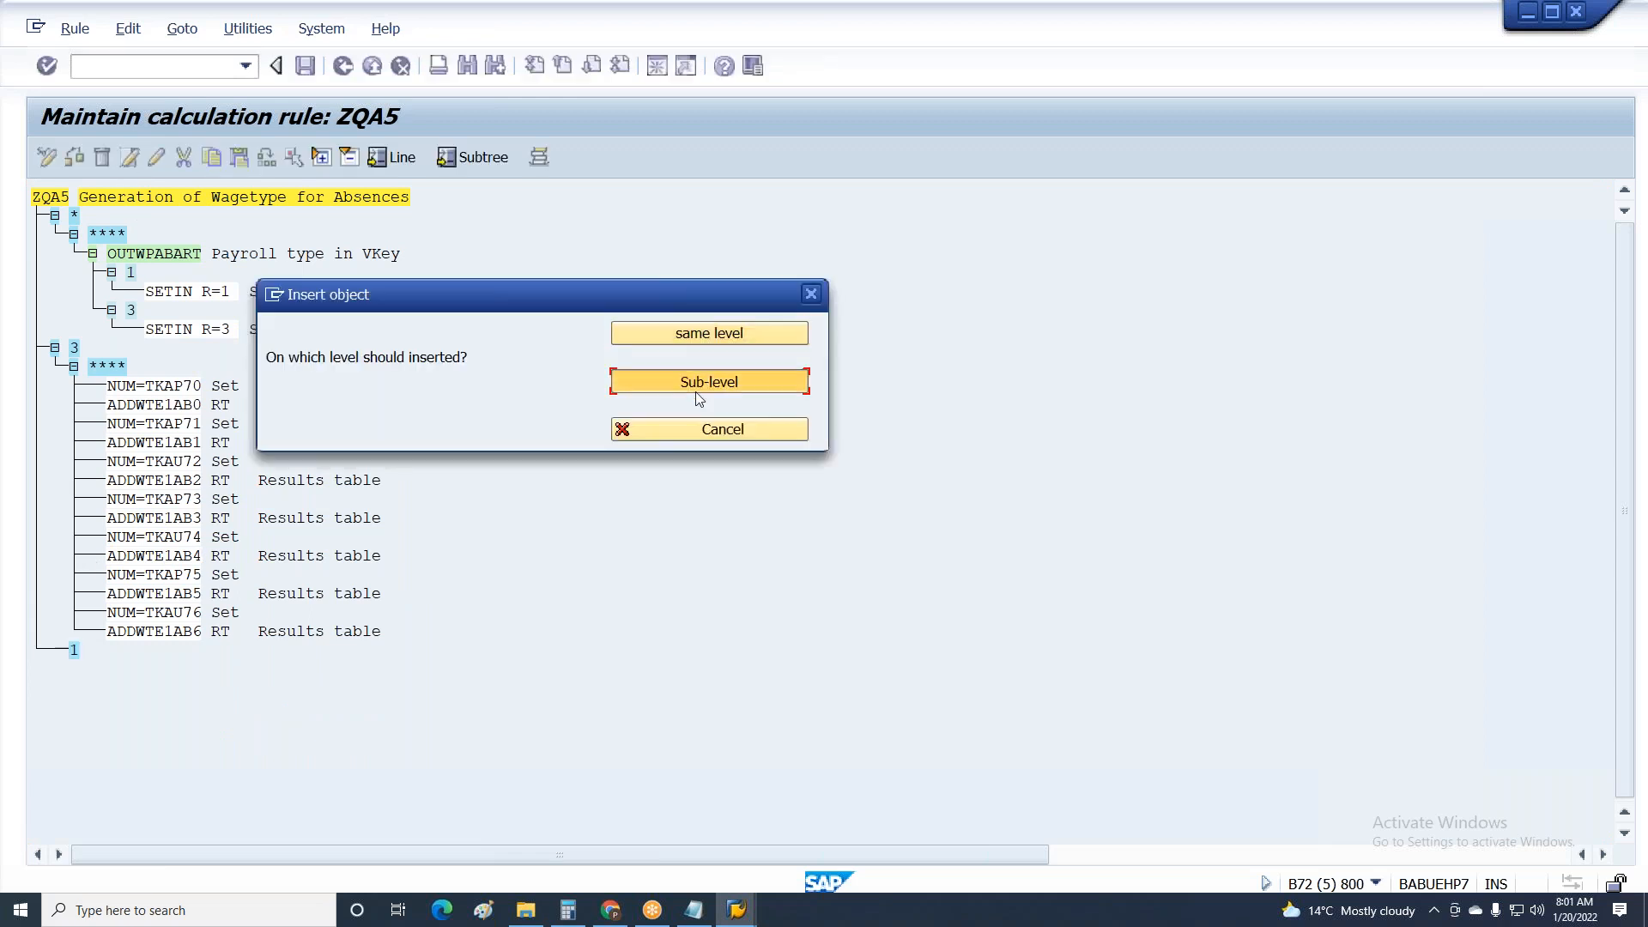
{"action": "left_click", "coordinate": [697, 391]}
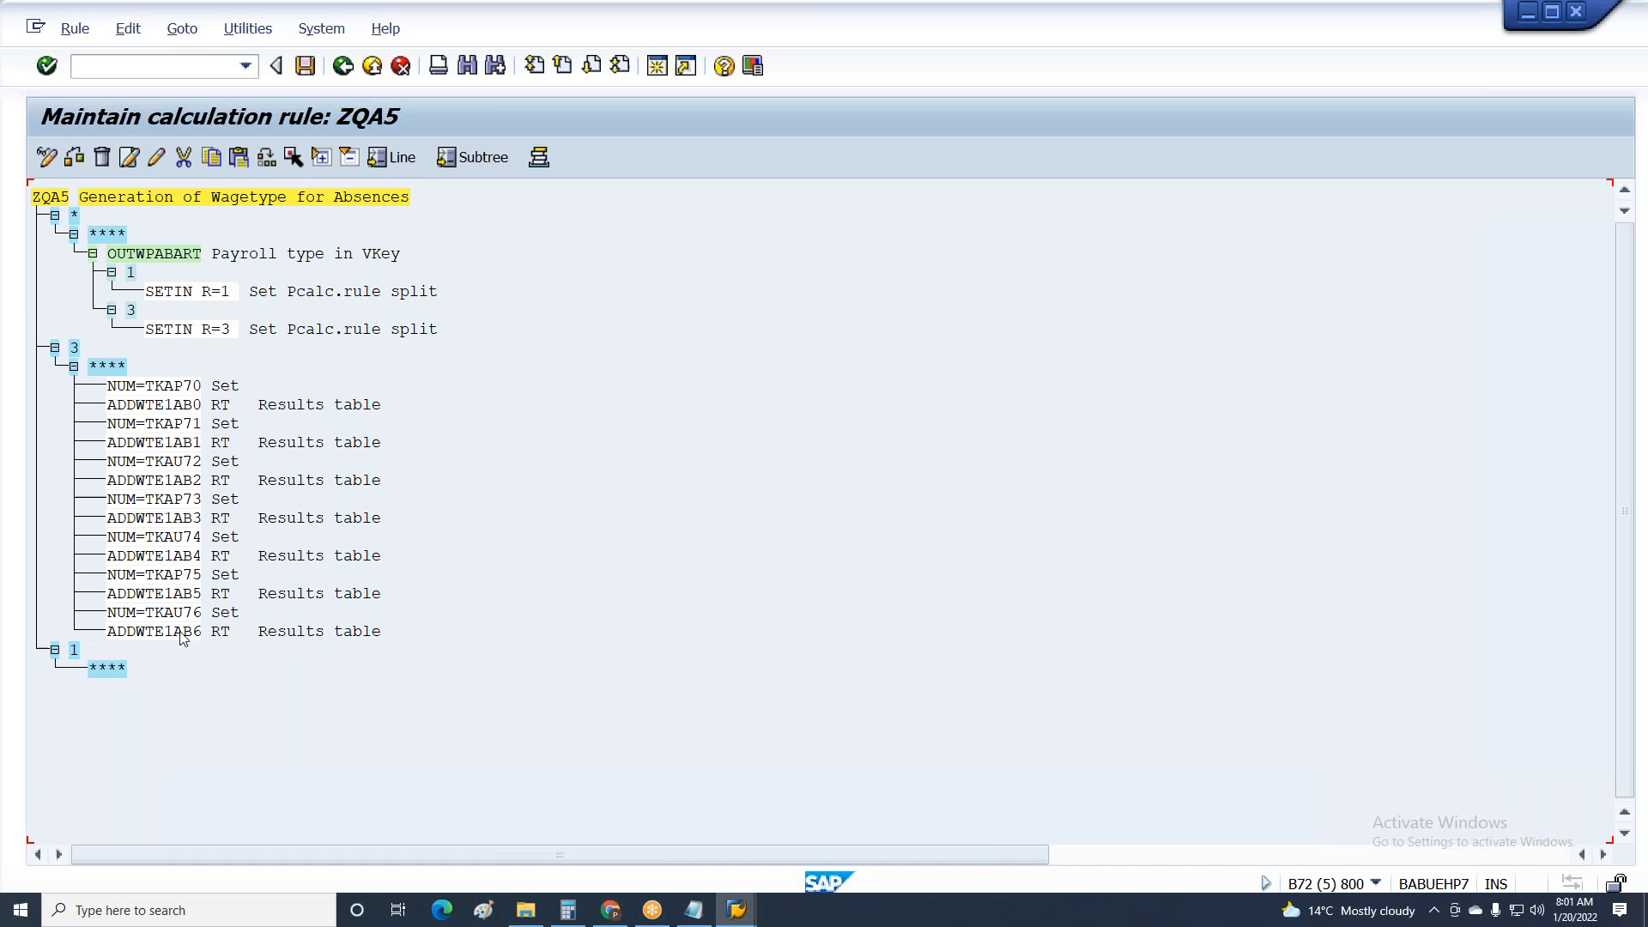
{"action": "left_click", "coordinate": [110, 674]}
{"action": "left_click", "coordinate": [240, 159]}
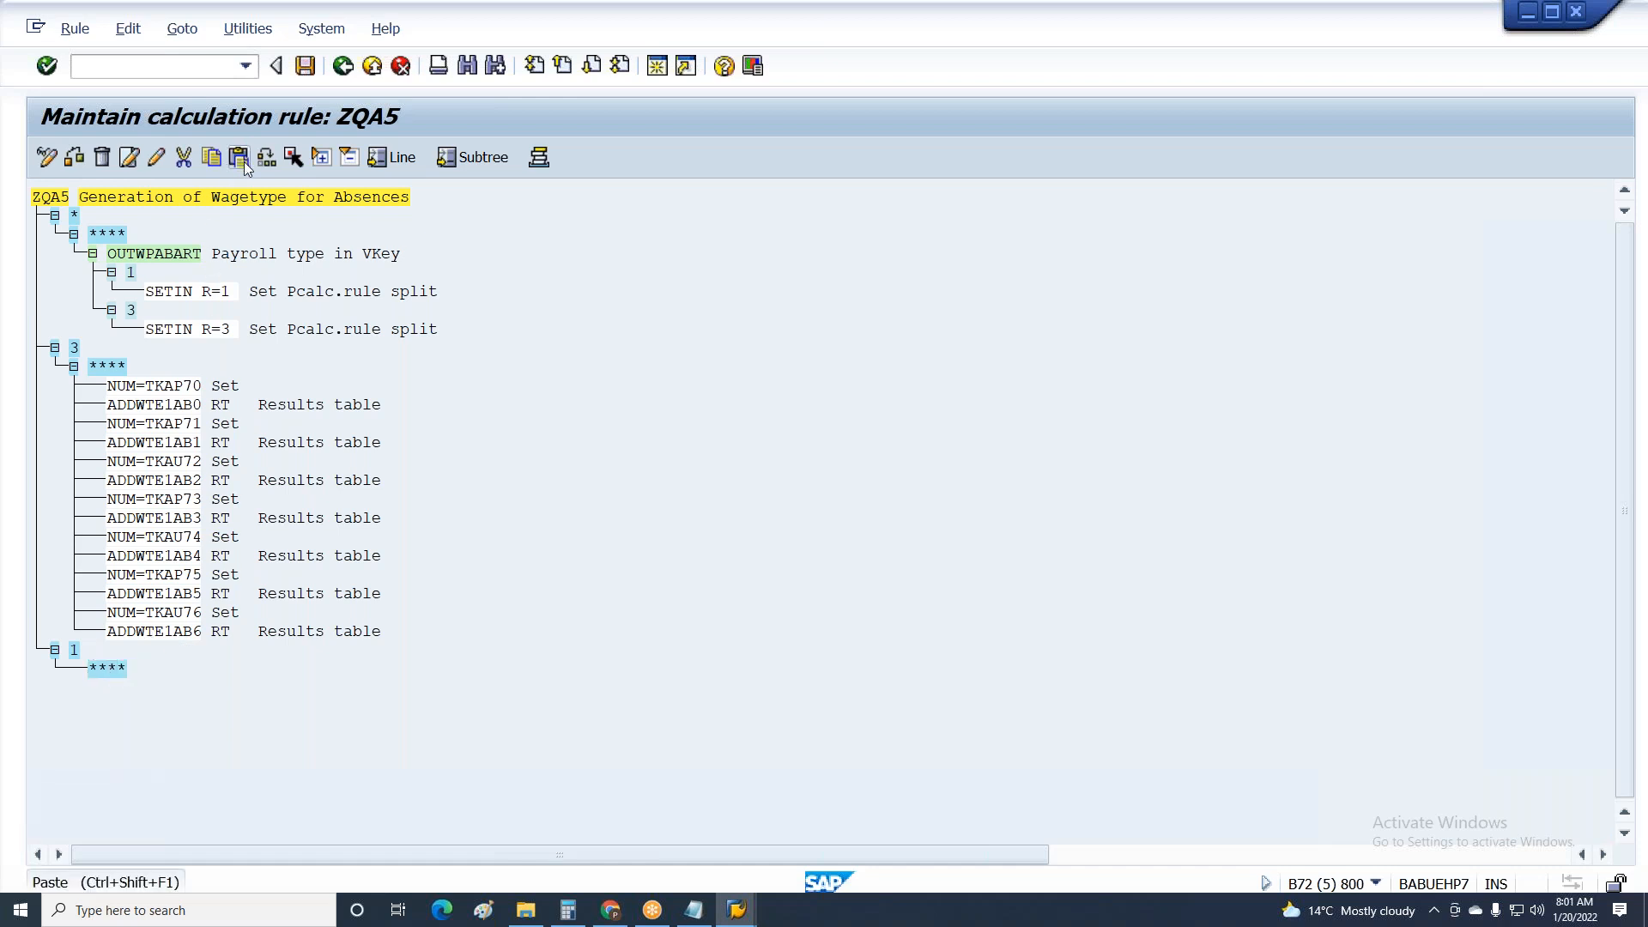
{"action": "left_click", "coordinate": [321, 162]}
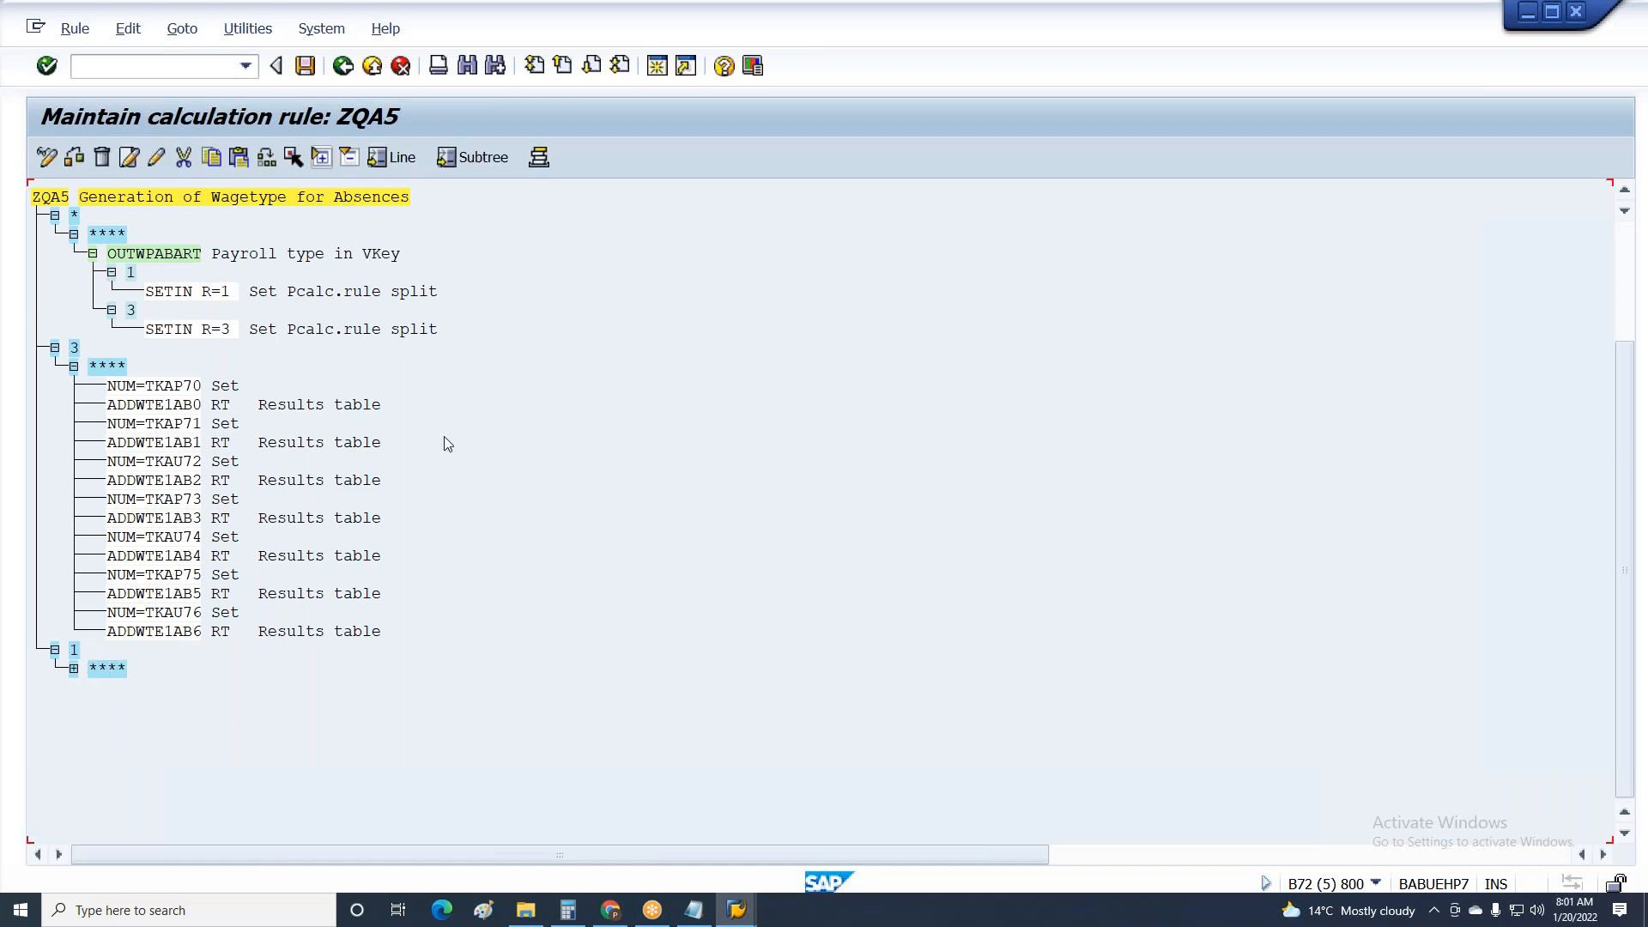
{"action": "scroll", "coordinate": [448, 445], "scroll_direction": "up", "scroll_amount": 3}
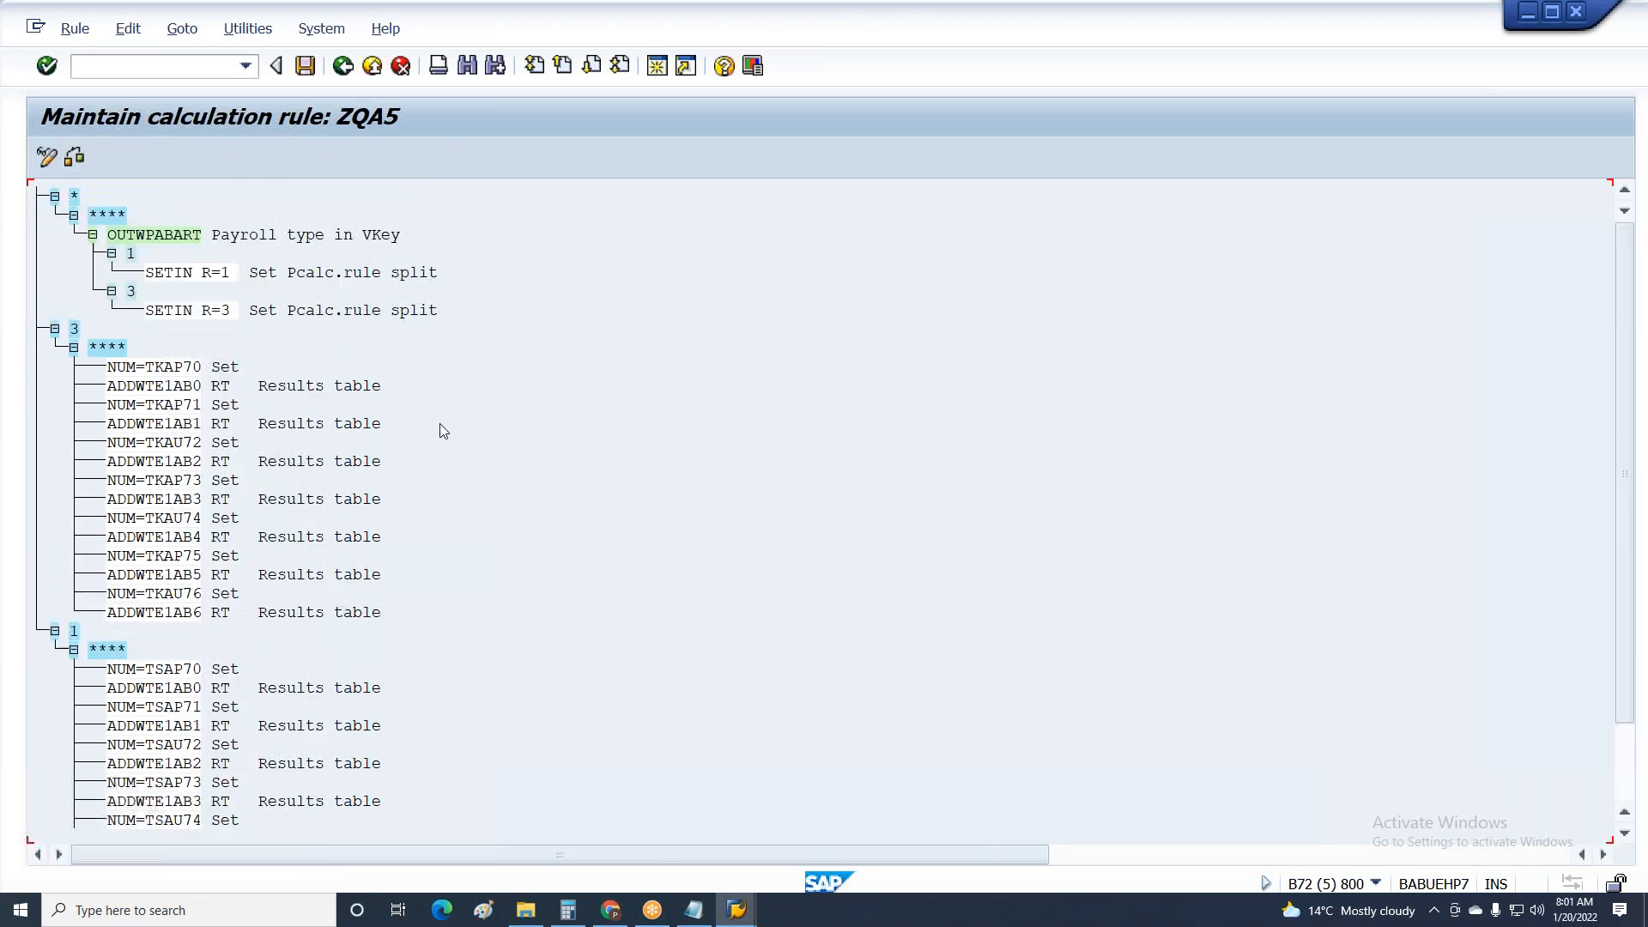
{"action": "scroll", "coordinate": [446, 432], "scroll_direction": "up", "scroll_amount": 2}
Delete the * grouping with its OUTWPABART decision from rule ZQA5 and save the rule.
{"action": "left_click", "coordinate": [73, 215]}
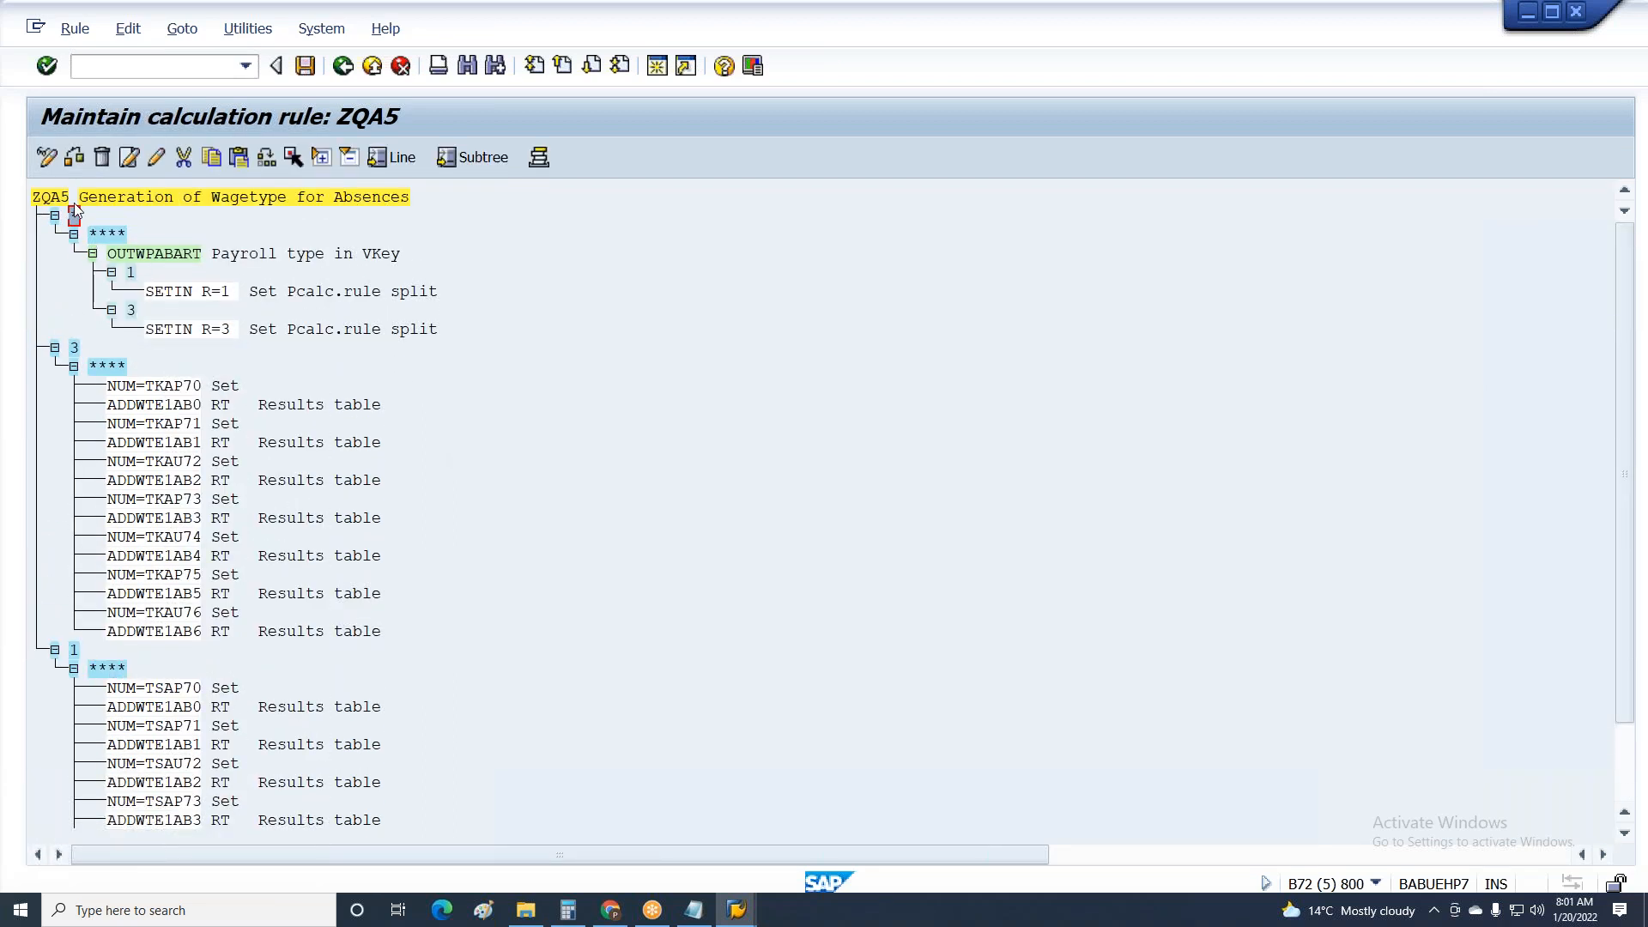
{"action": "left_click", "coordinate": [101, 156]}
{"action": "key", "text": "ctrl+s"}
{"action": "key", "text": "Return"}
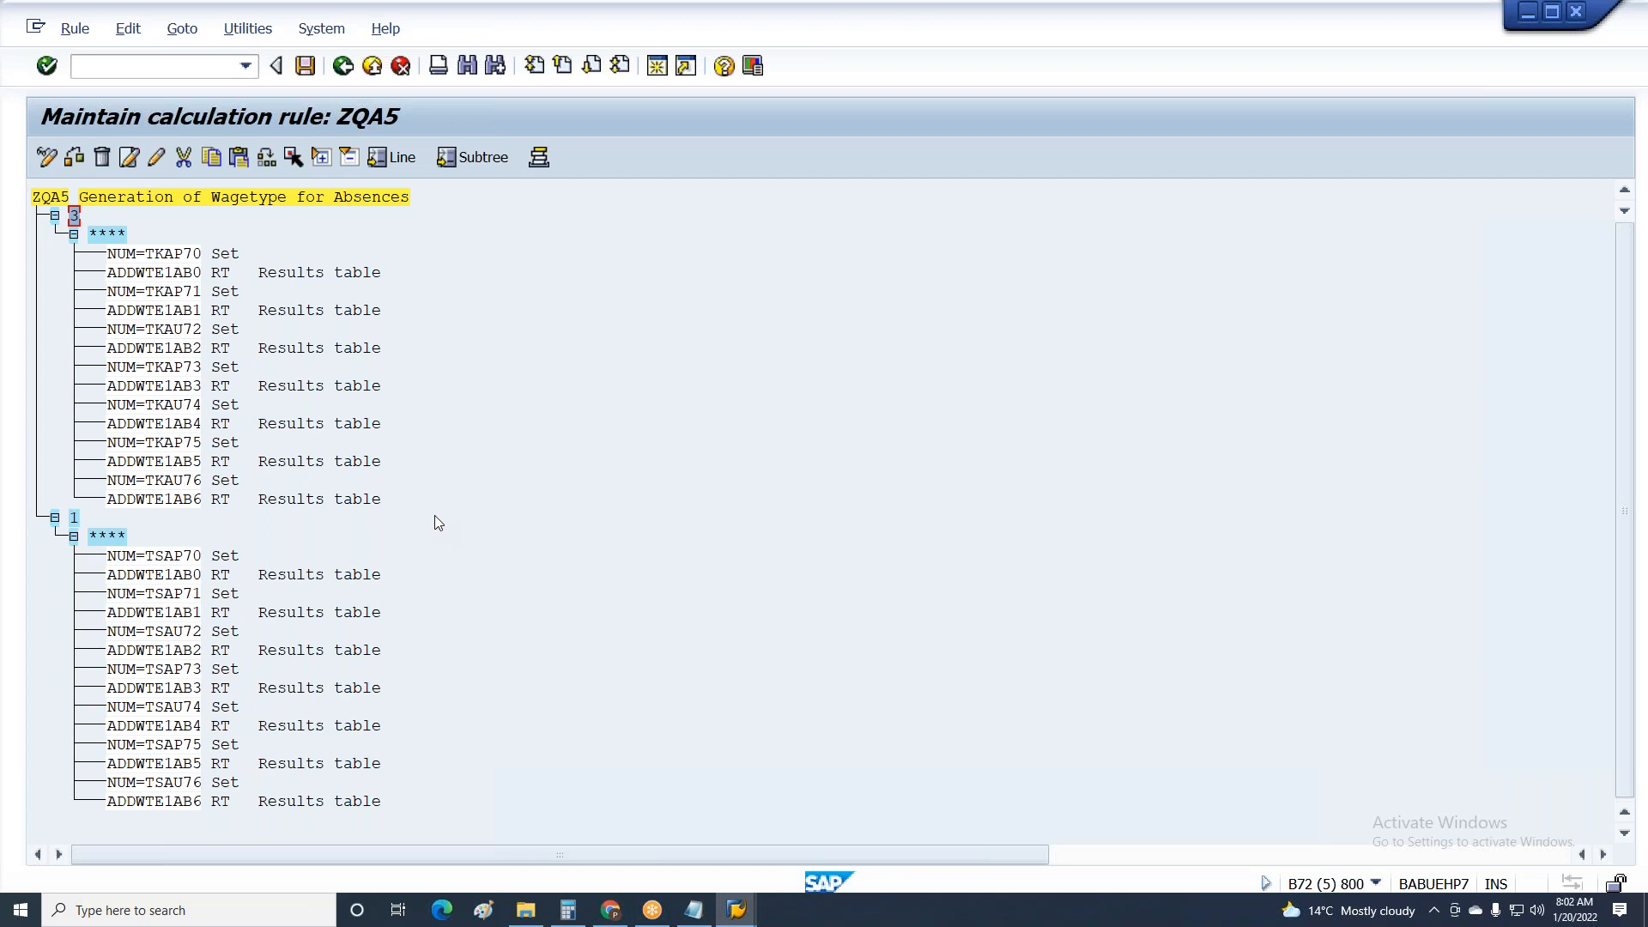
{"action": "key", "text": "ctrl+s"}
{"action": "key", "text": "Return"}
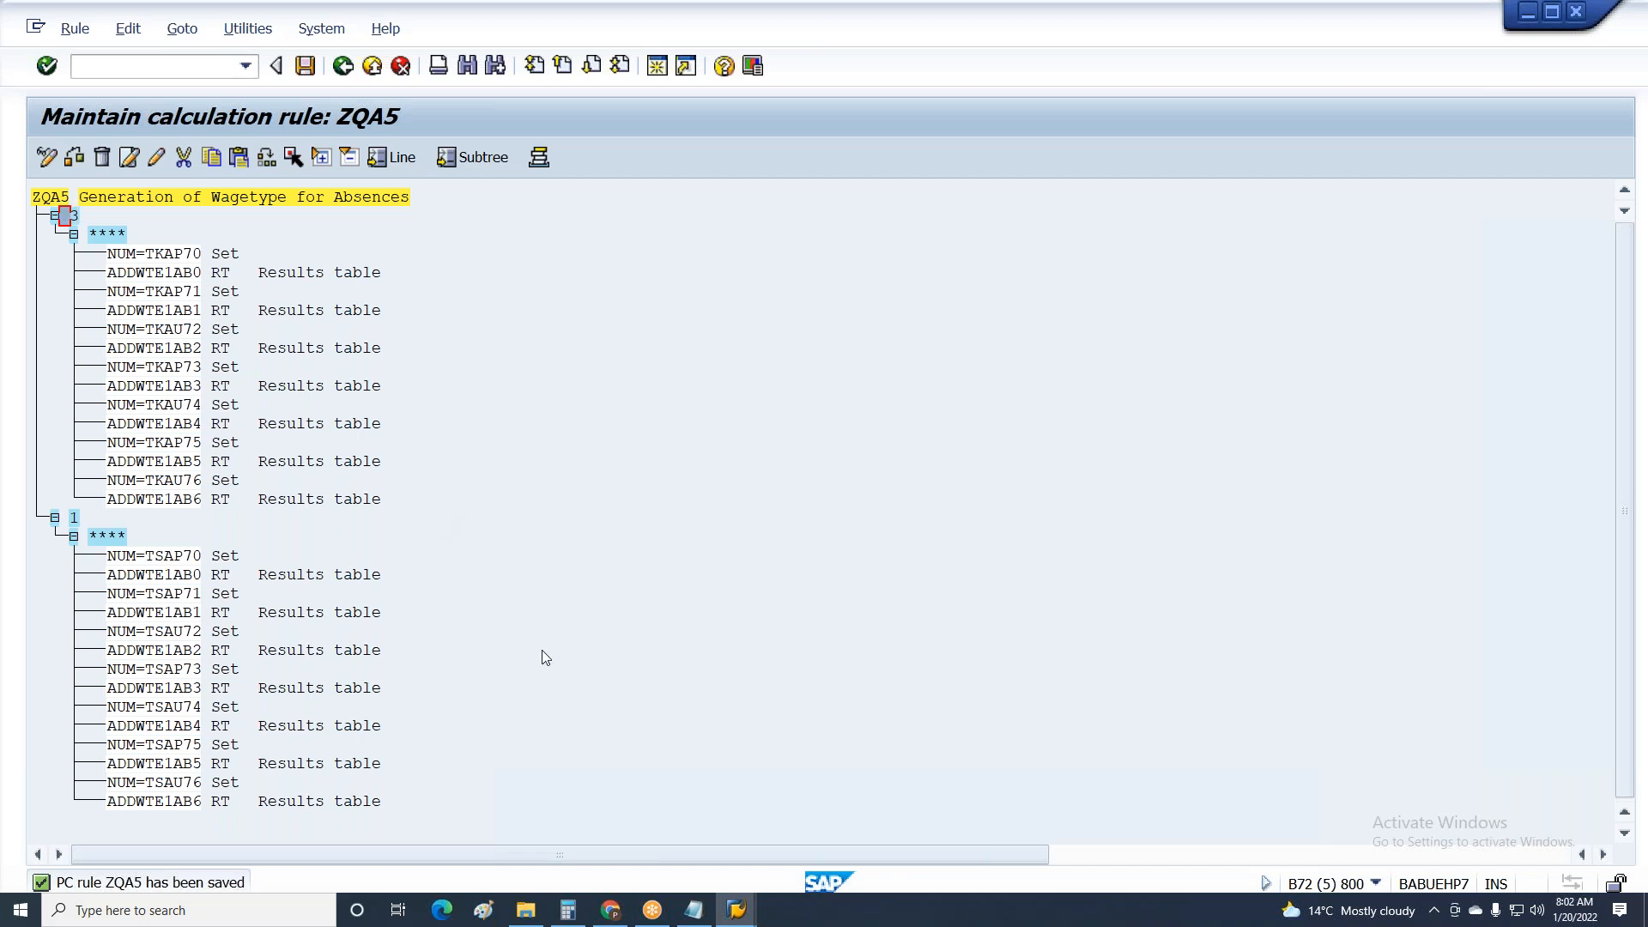
{"action": "key", "text": "ctrl+s"}
{"action": "key", "text": "Return"}
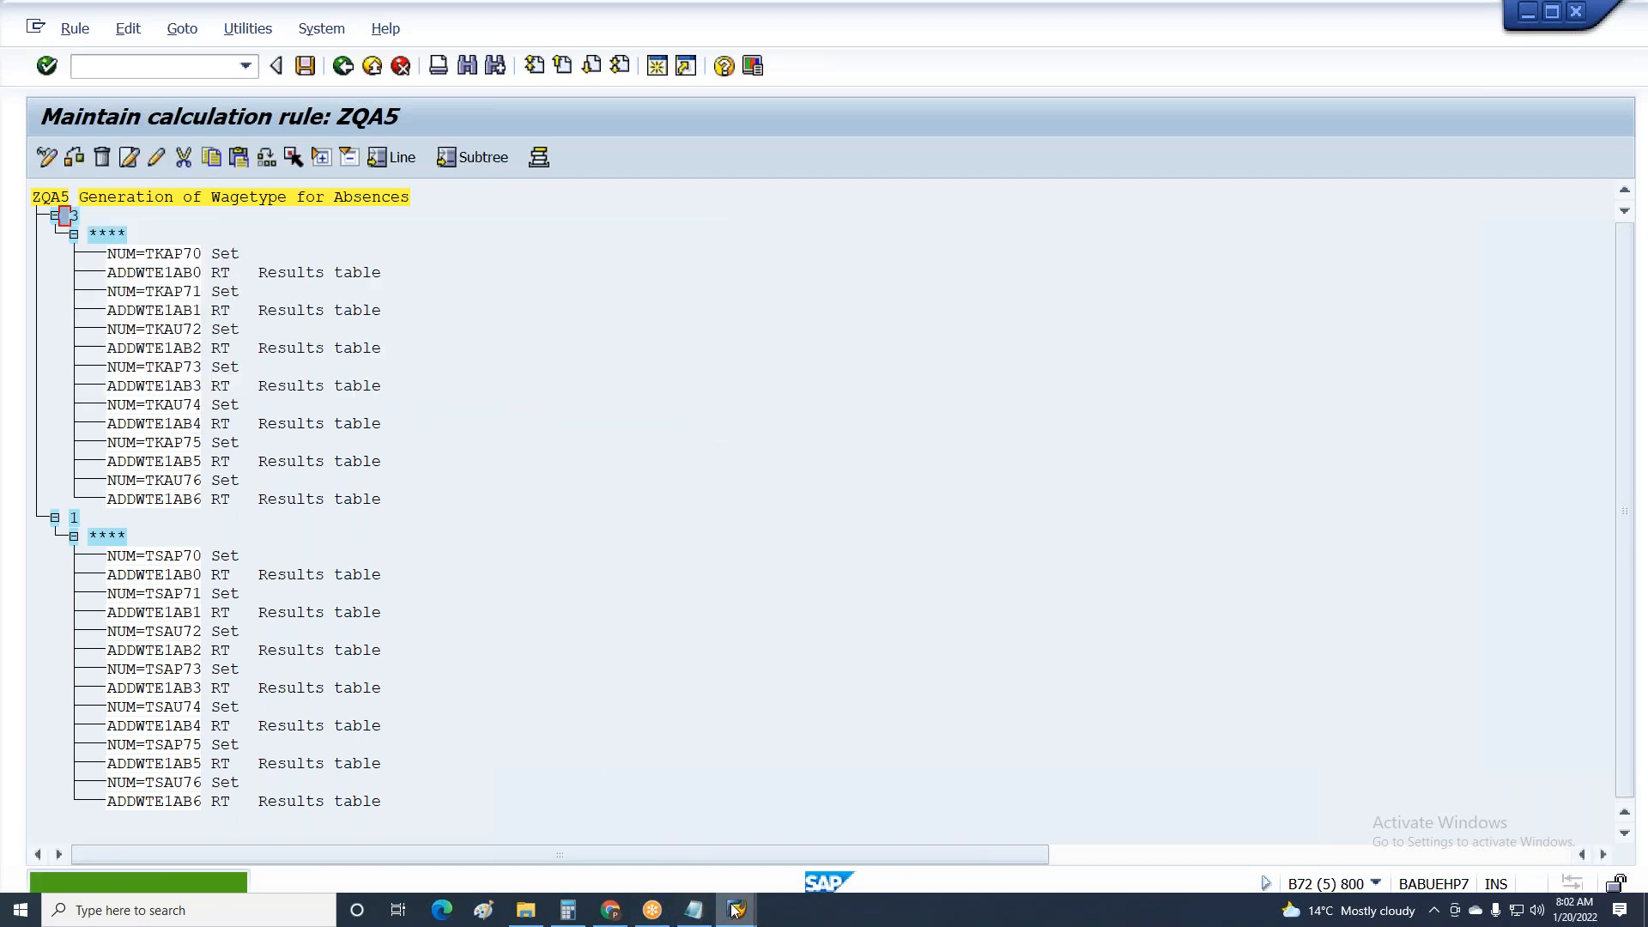
{"action": "left_click", "coordinate": [76, 219]}
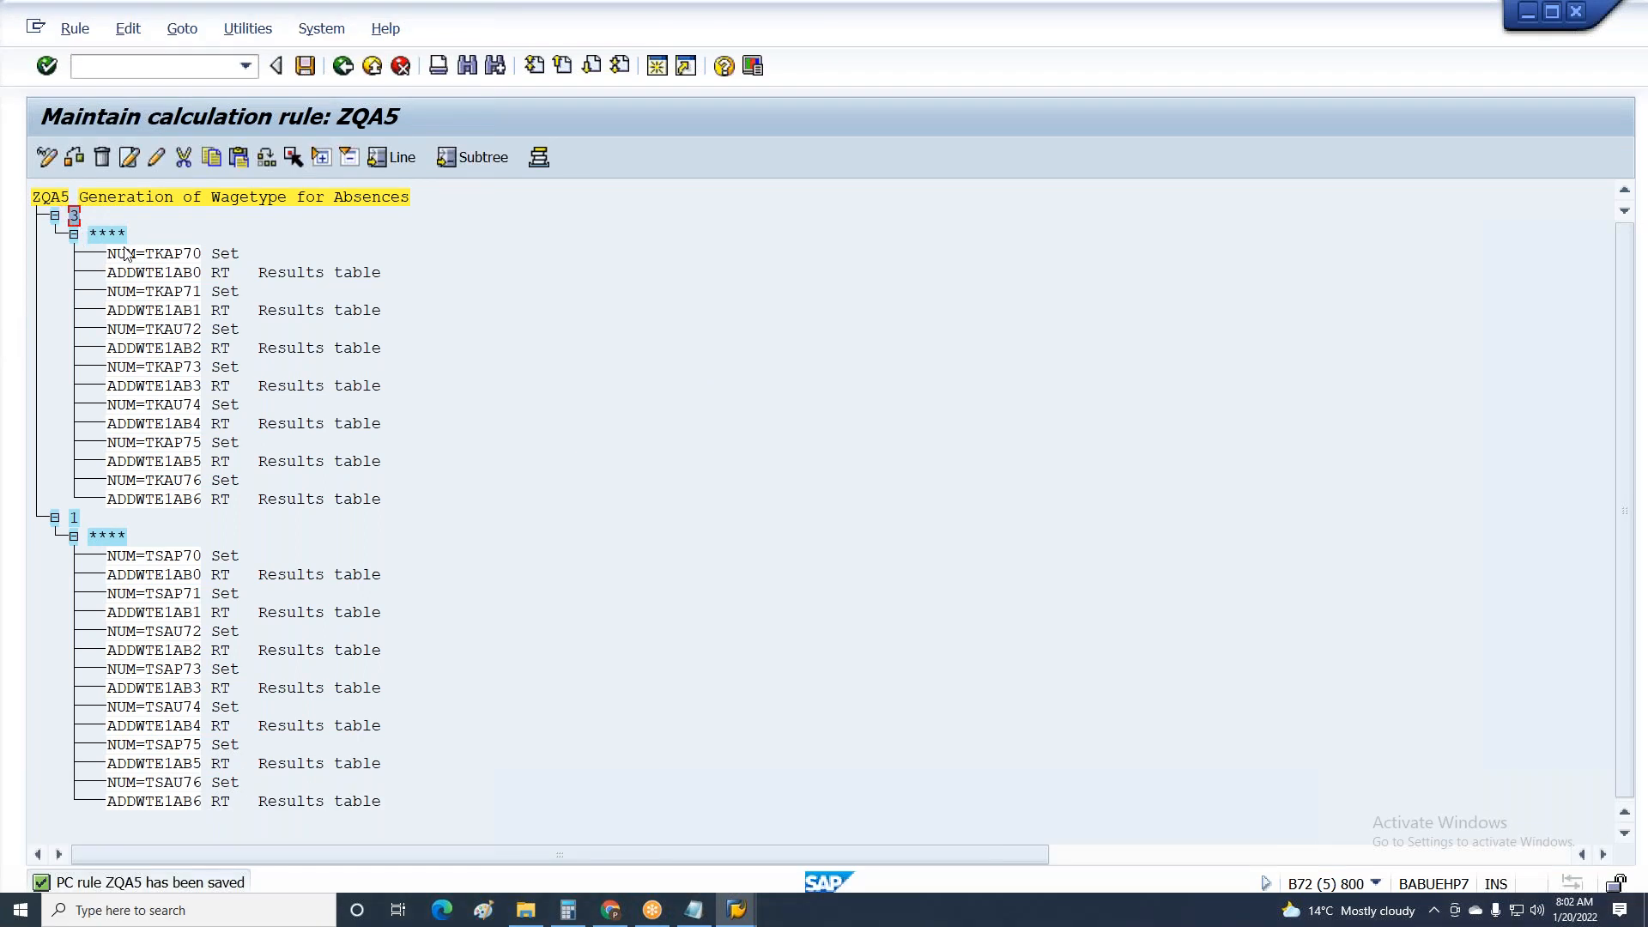
{"action": "left_click", "coordinate": [189, 502]}
{"action": "key", "text": "ctrl+s"}
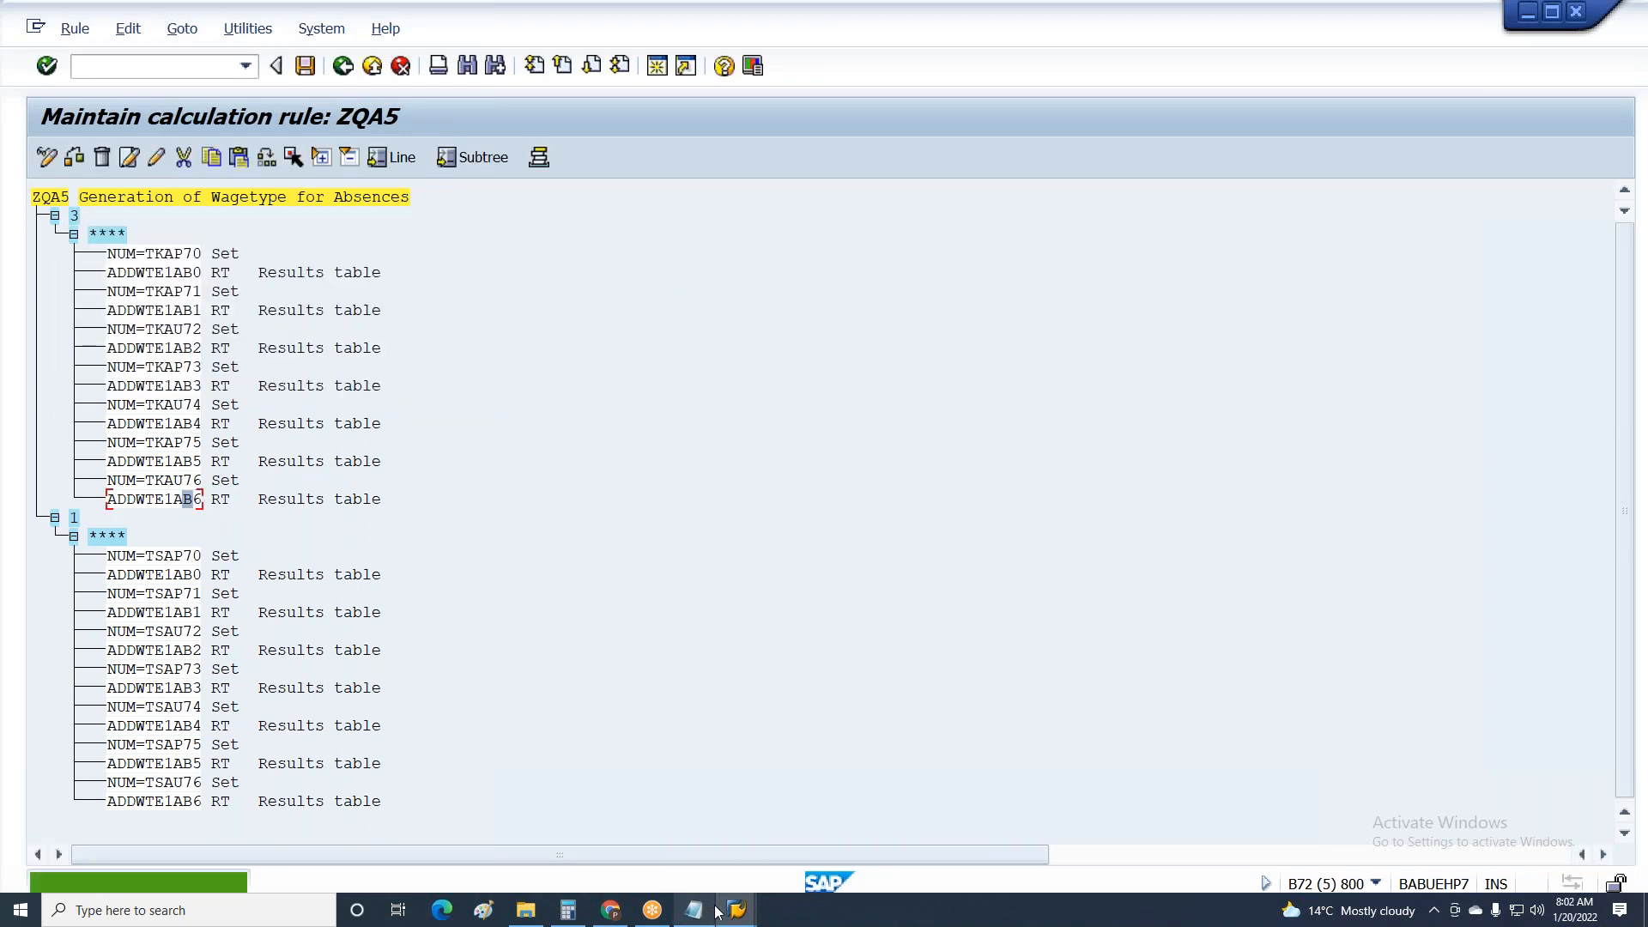
Return to the payroll log window, rerun the payroll driver and expand the successful personnel numbers in the new log.
{"action": "left_click", "coordinate": [718, 909]}
{"action": "left_click", "coordinate": [903, 846]}
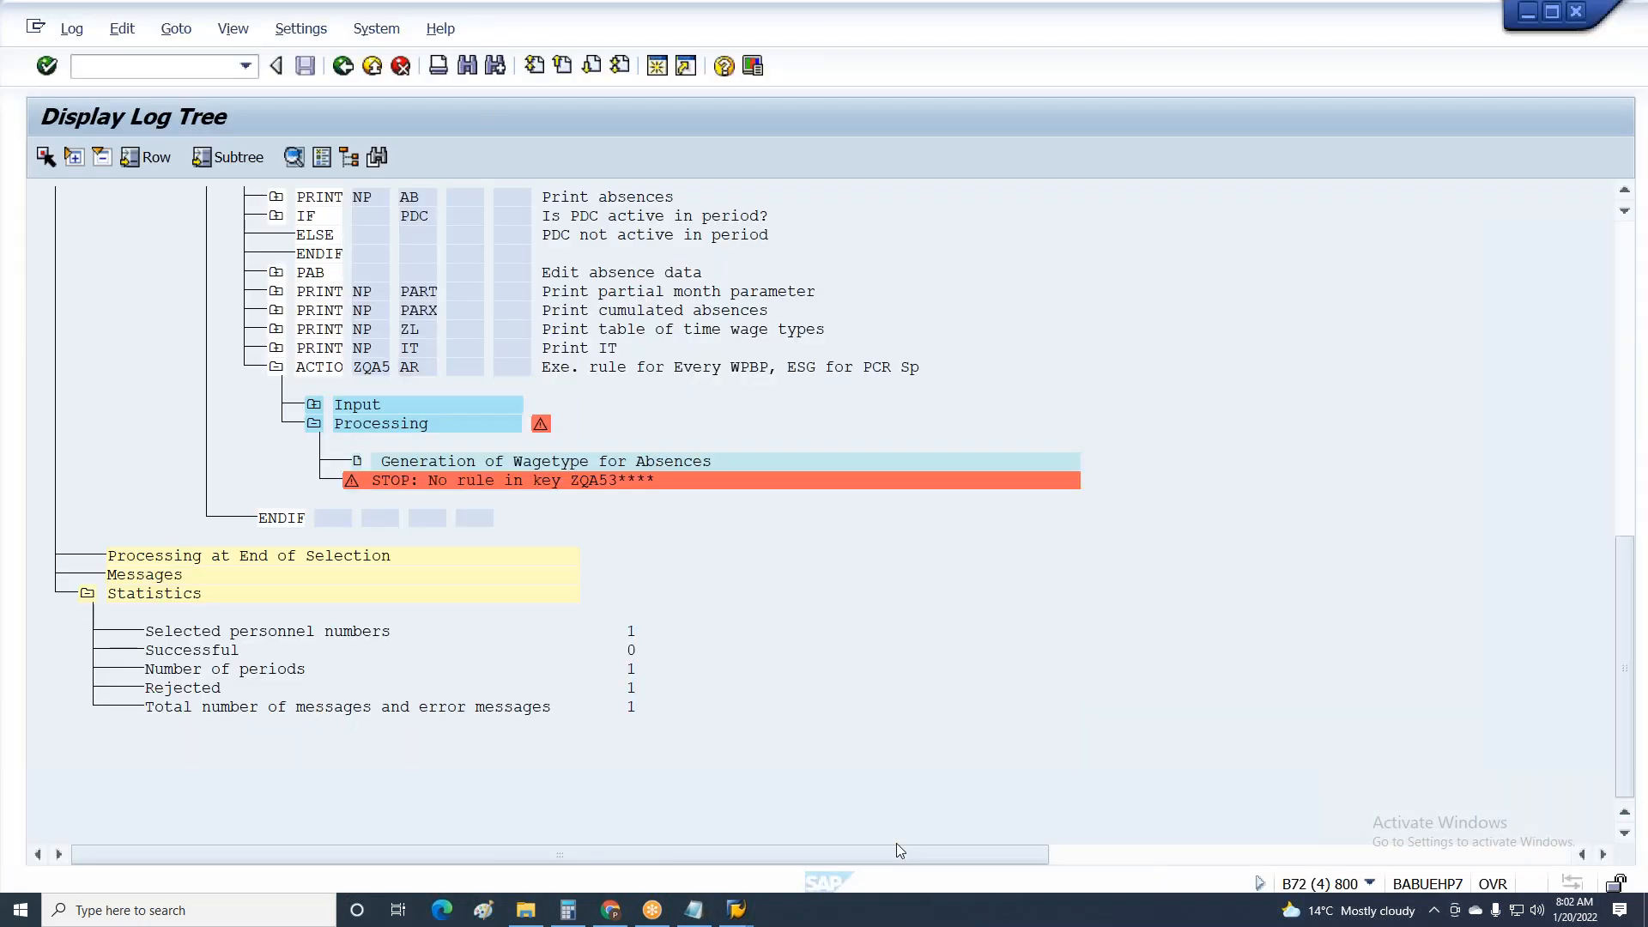
{"action": "key", "text": "F3"}
{"action": "left_click", "coordinate": [357, 426]}
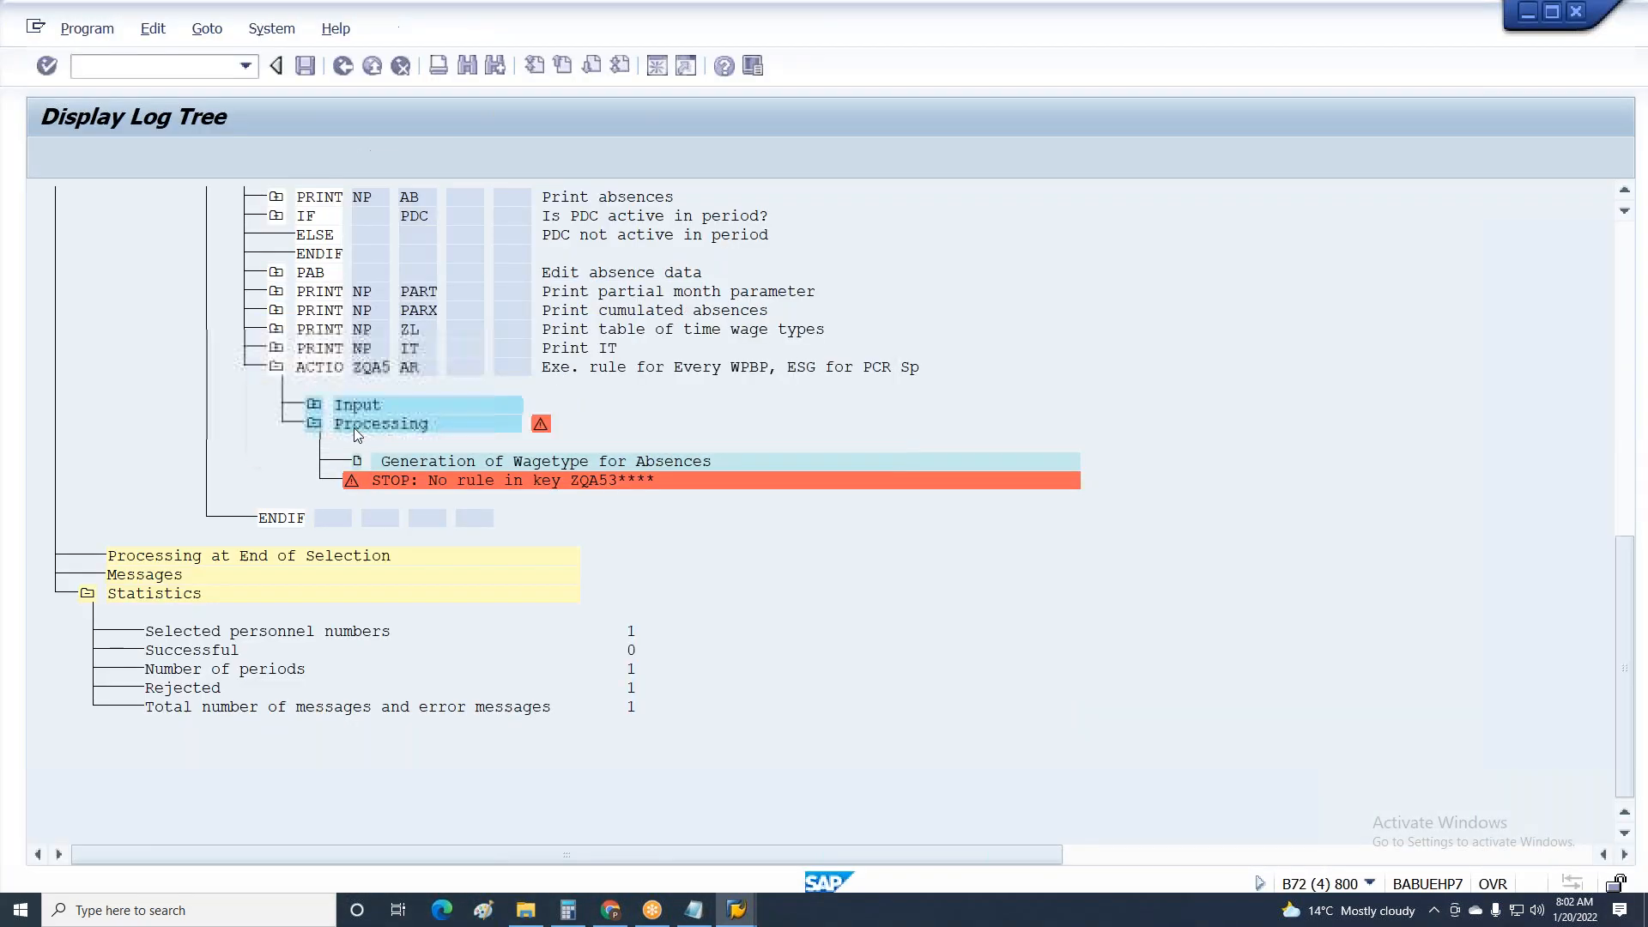
{"action": "key", "text": "F8"}
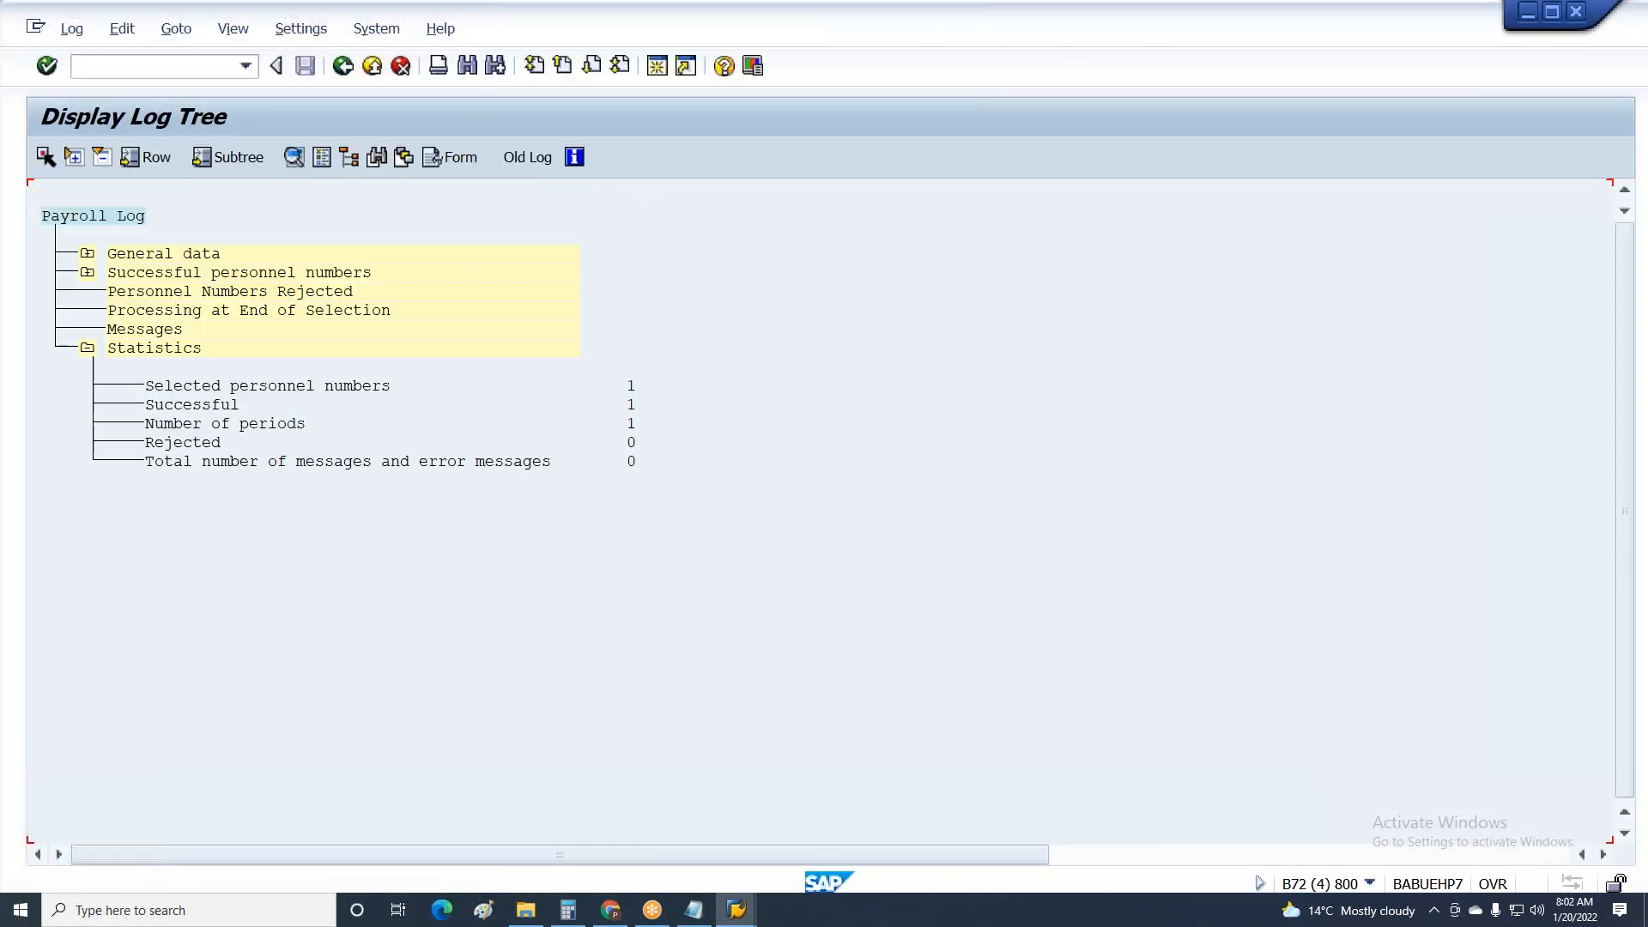
{"action": "left_click", "coordinate": [87, 272]}
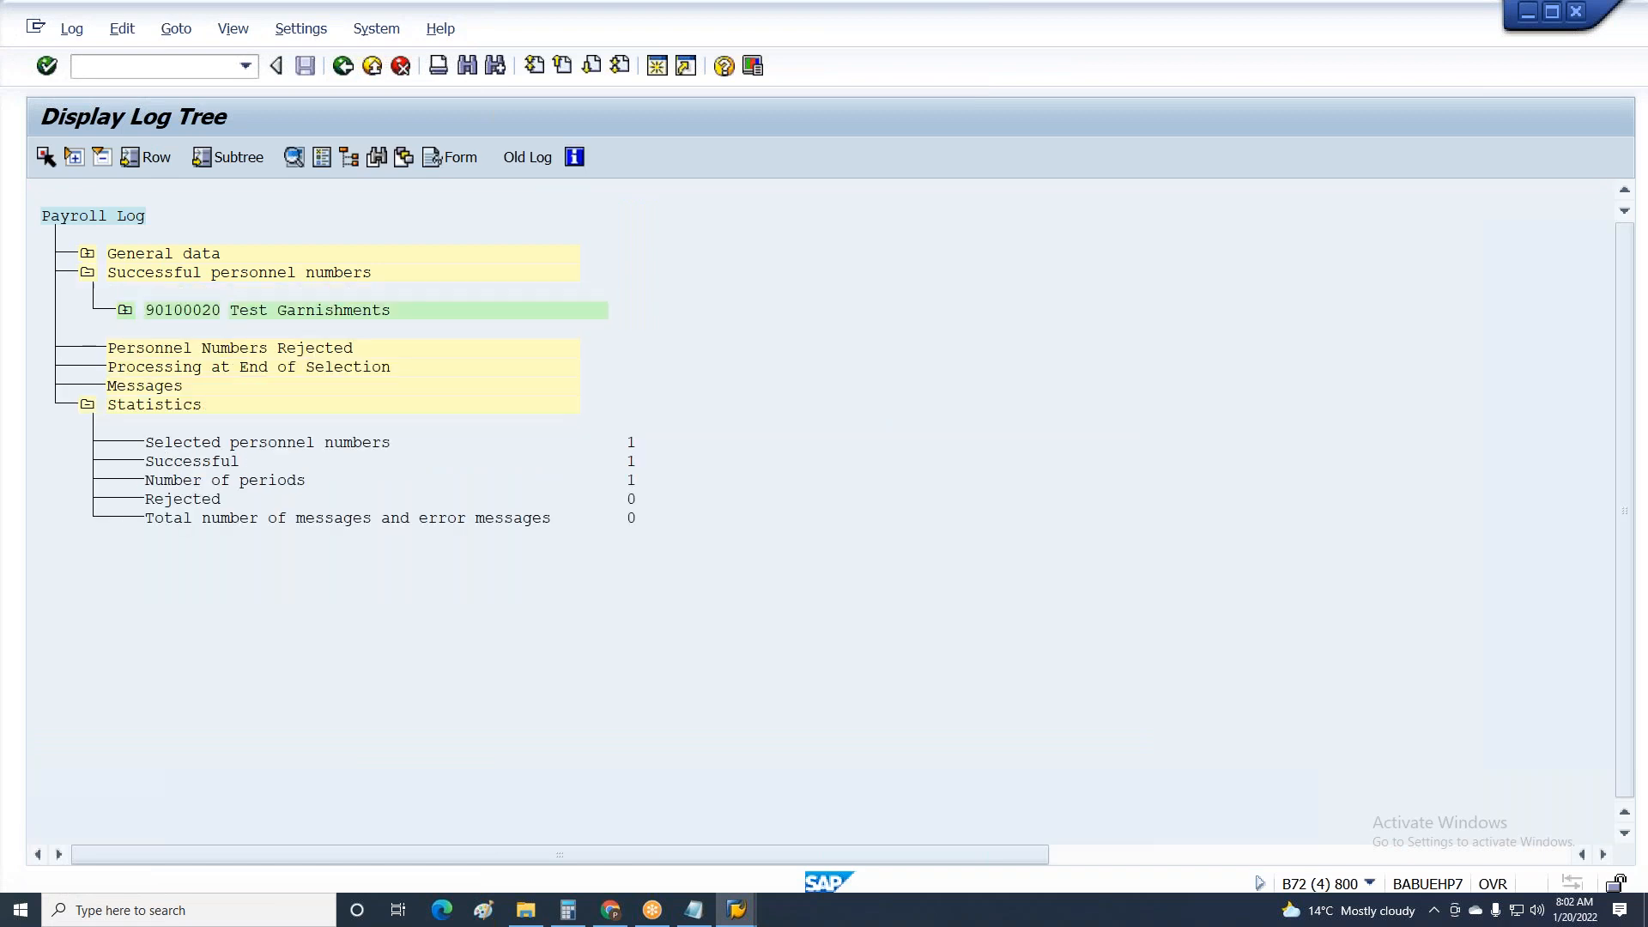
Expand the employee's 01/2021 period down to the regular-run ELSE branch of General processing of time data USA.
{"action": "left_click", "coordinate": [125, 311]}
{"action": "left_click", "coordinate": [162, 348]}
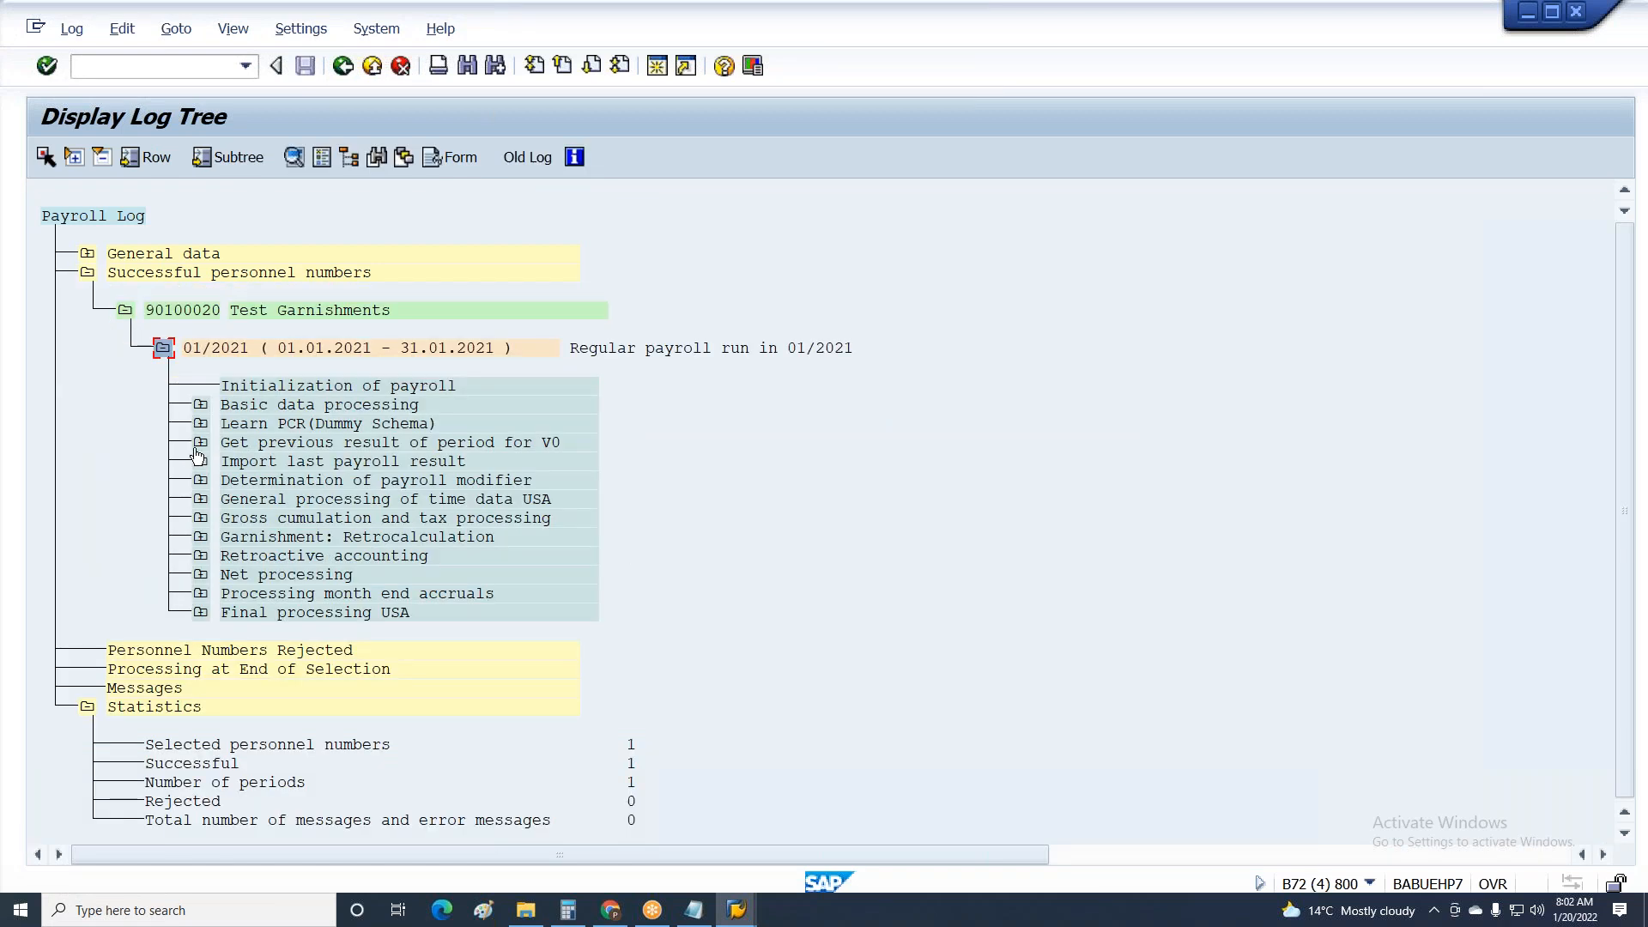
{"action": "left_click", "coordinate": [200, 499]}
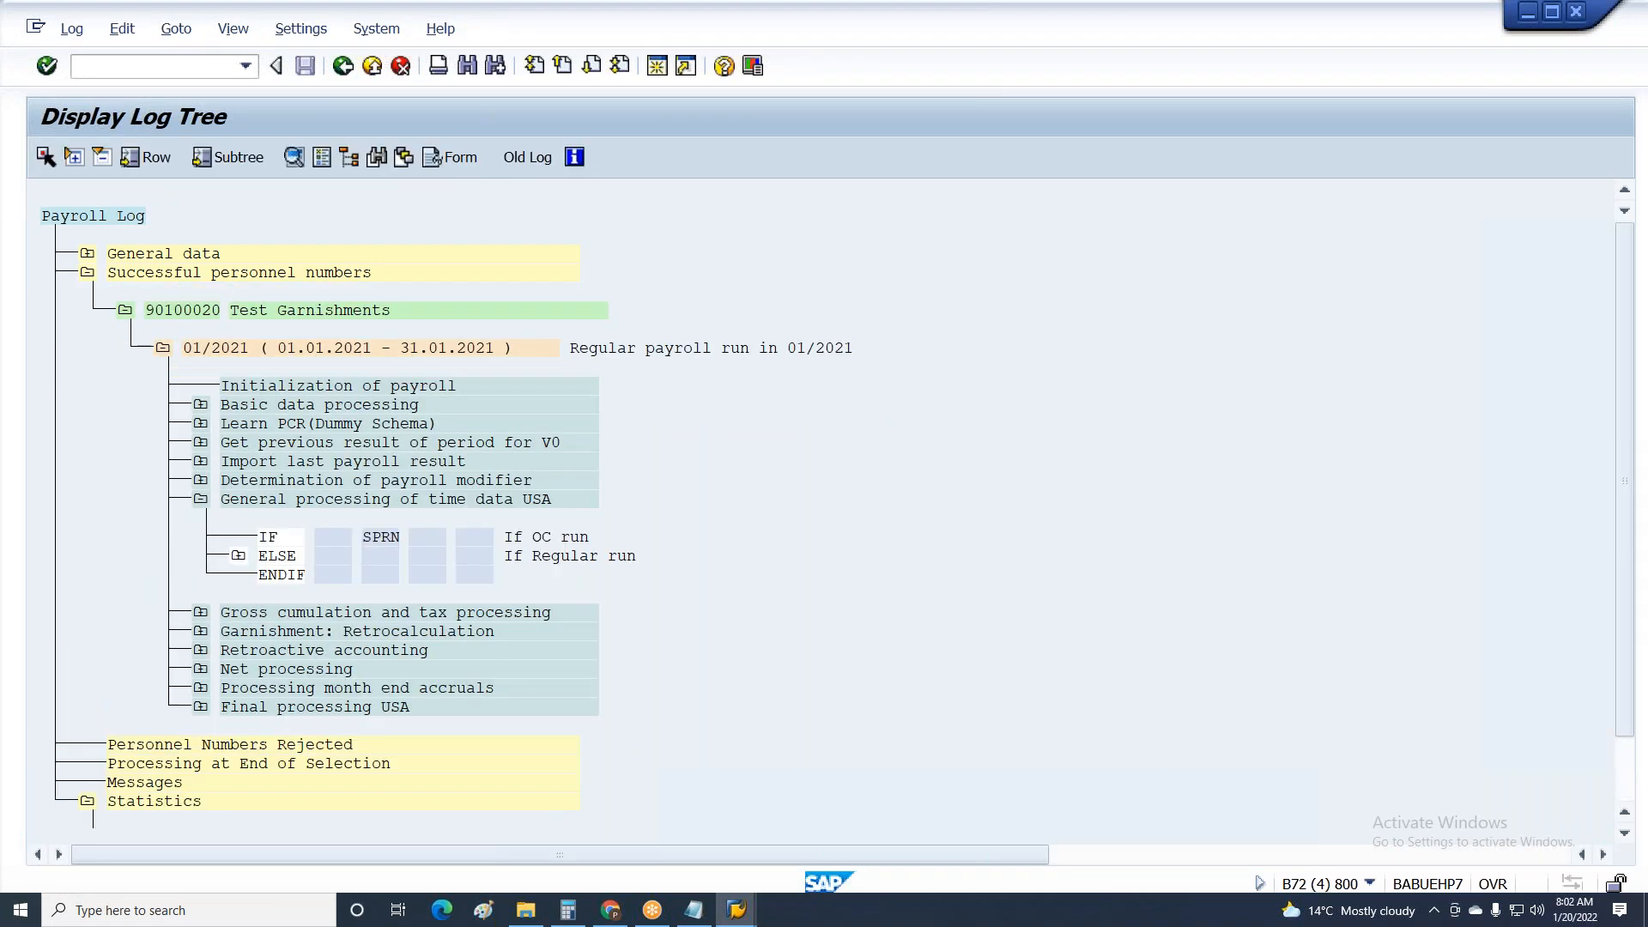
{"action": "left_click", "coordinate": [229, 538]}
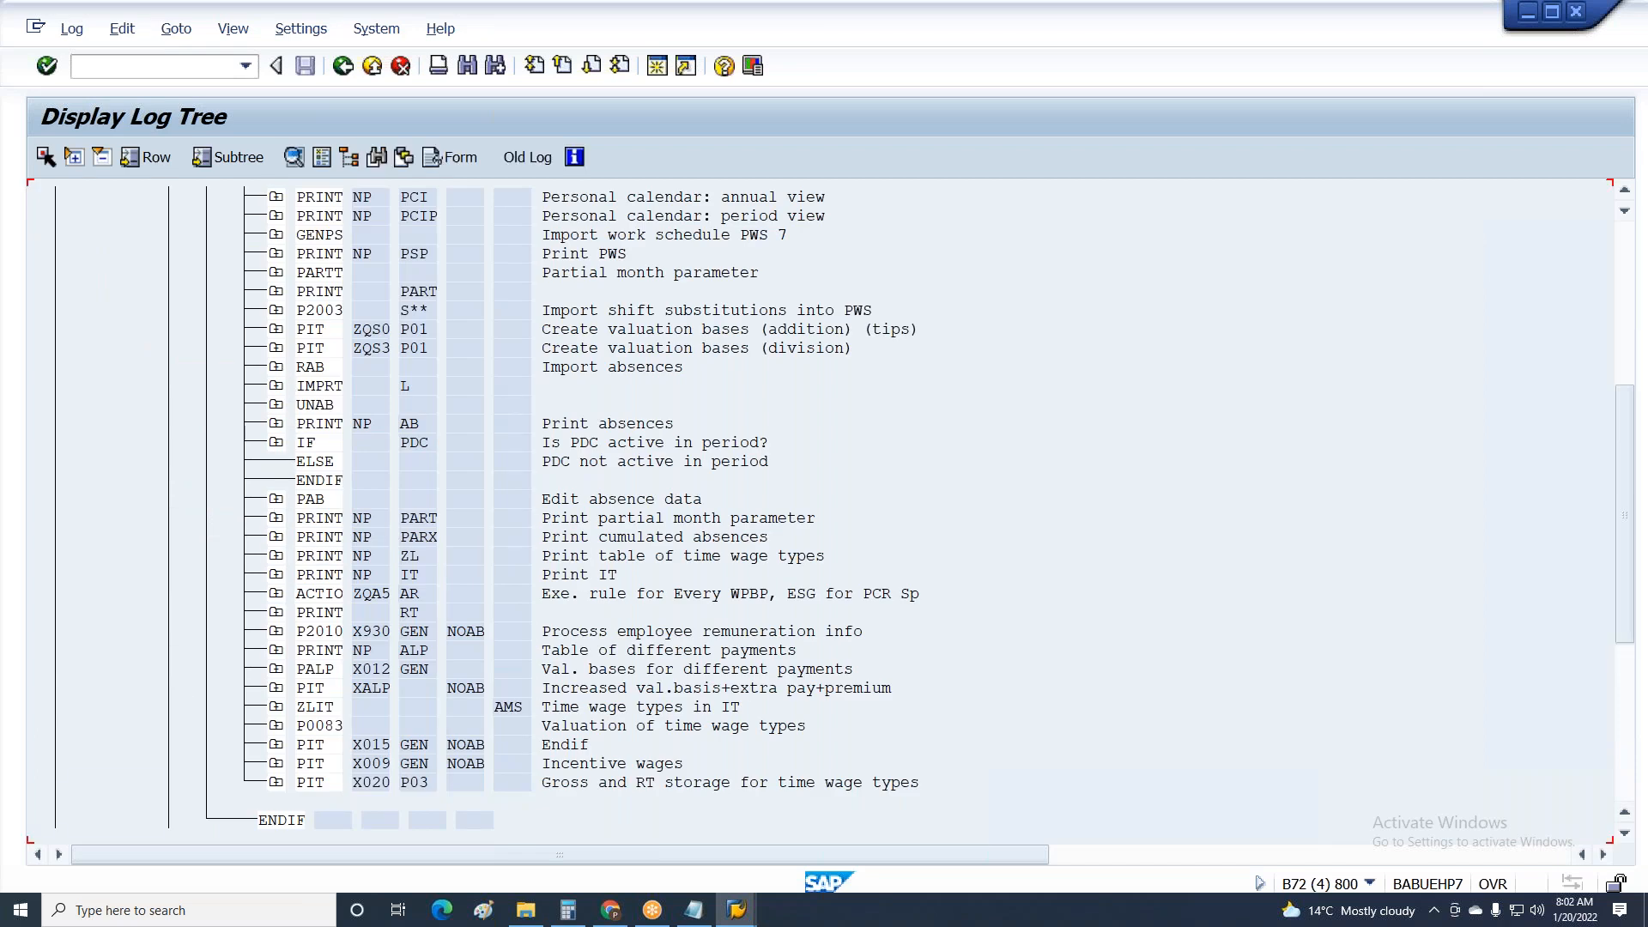
Examine the absence table AB in the output of the PRINT AB node and return to the log tree.
{"action": "left_click", "coordinate": [276, 423]}
{"action": "left_click", "coordinate": [314, 462]}
{"action": "double_click", "coordinate": [391, 499]}
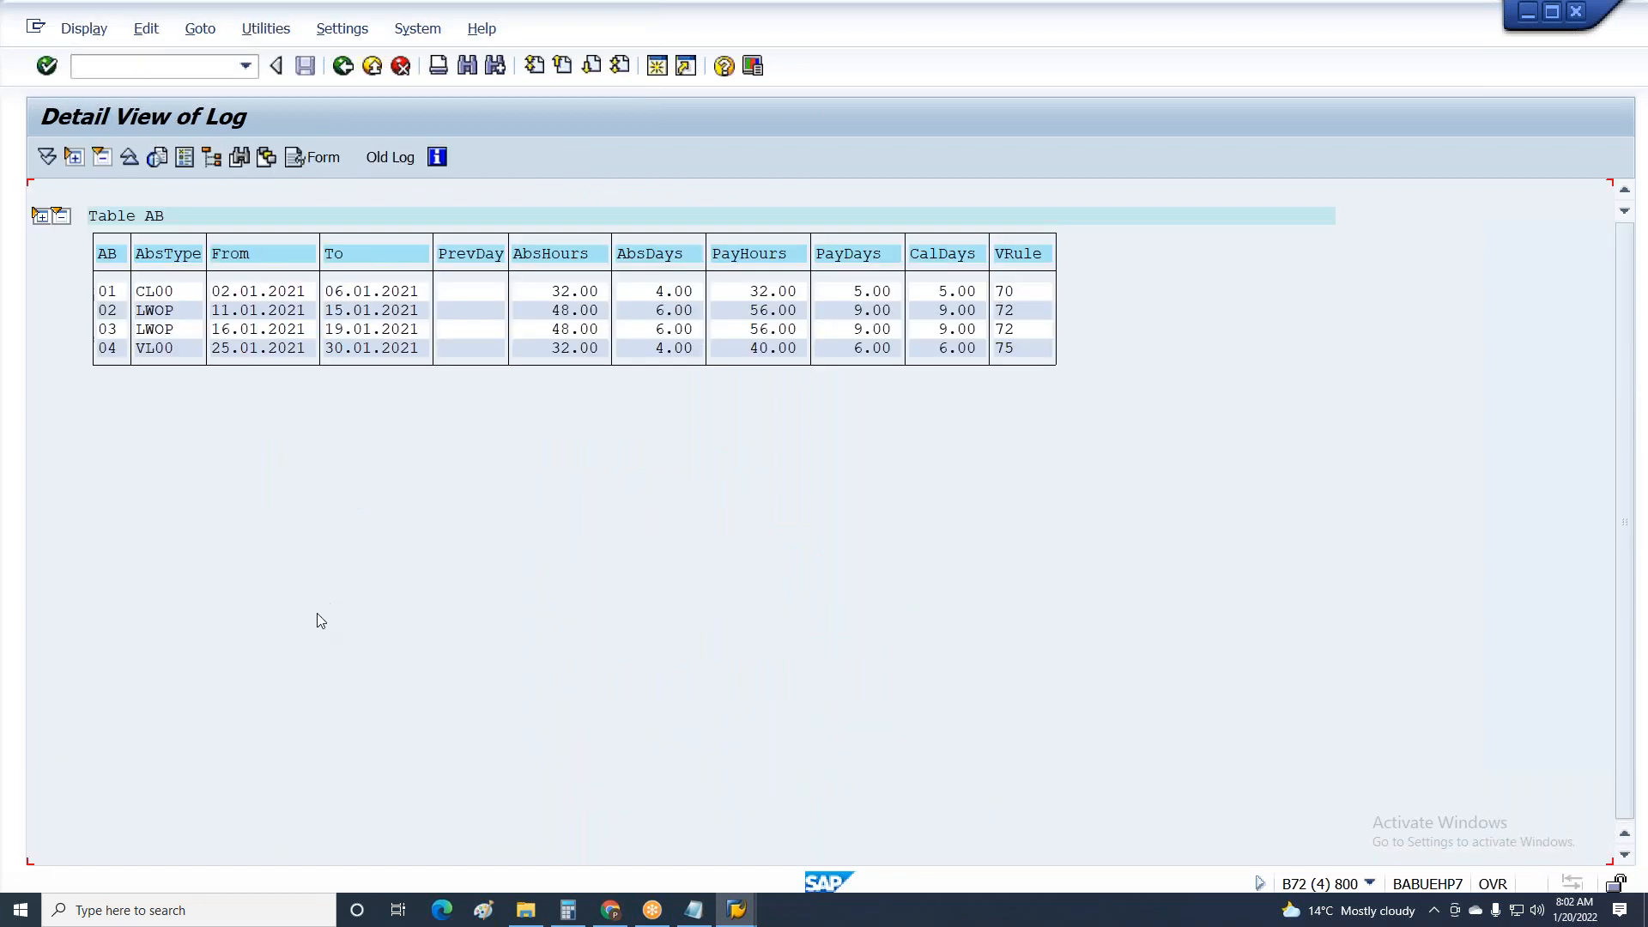
{"action": "key", "text": "F3"}
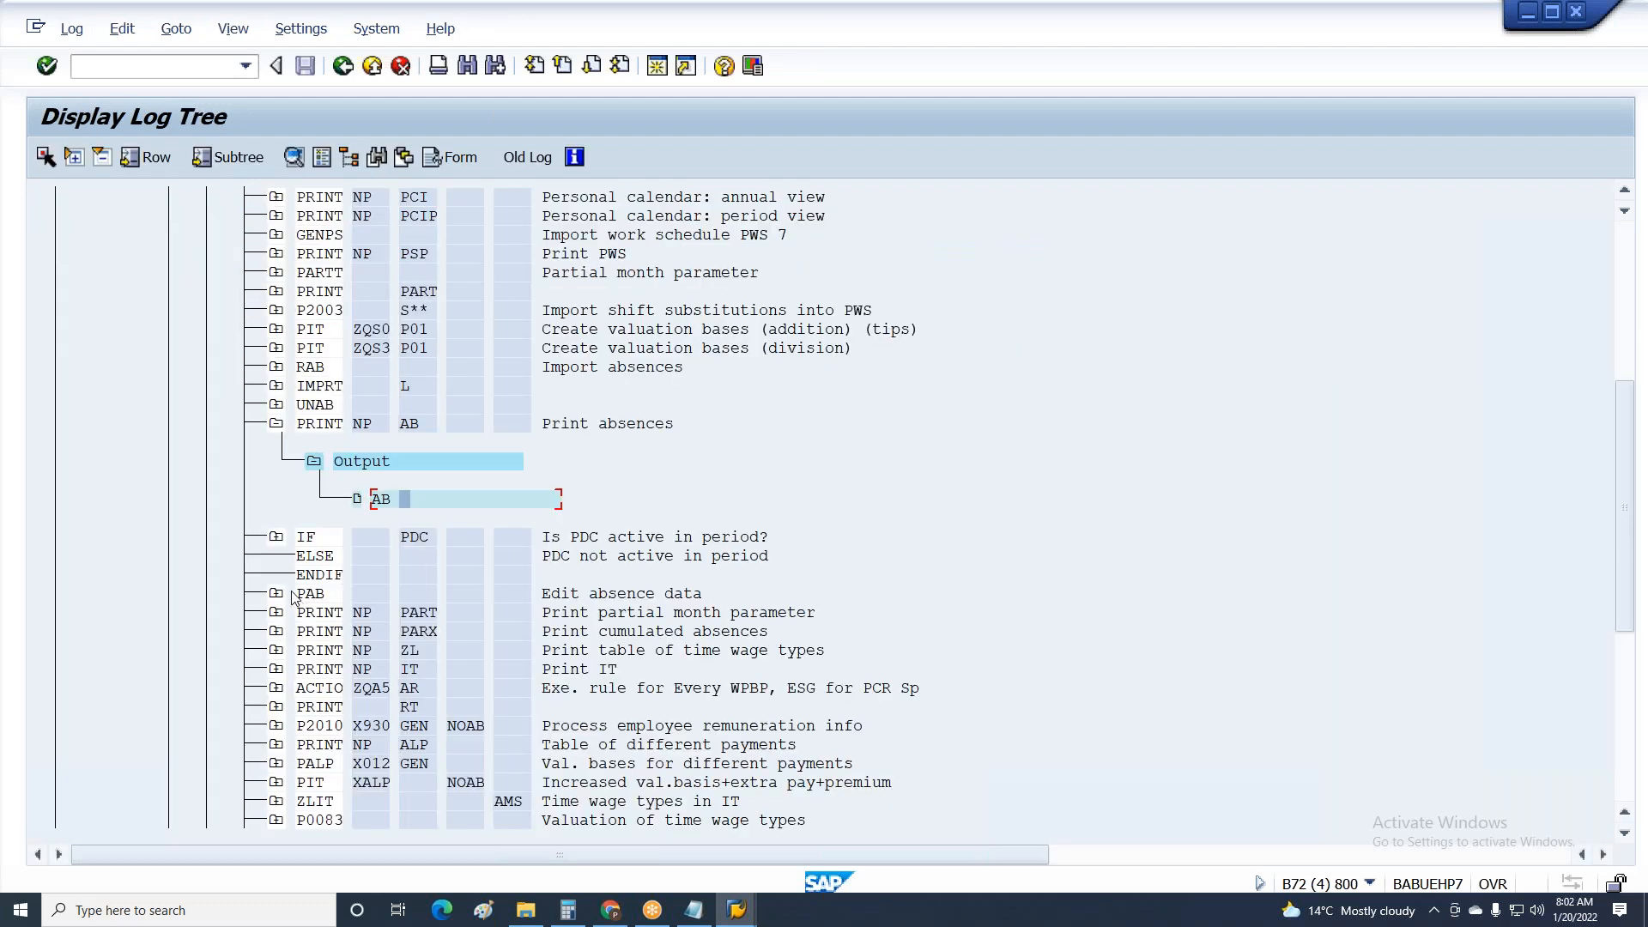
Examine the results table RT in the output of the PRINT RT node after ACTIO ZQA5, and return to the tree.
{"action": "left_click", "coordinate": [275, 707]}
{"action": "left_click", "coordinate": [314, 744]}
{"action": "double_click", "coordinate": [414, 790]}
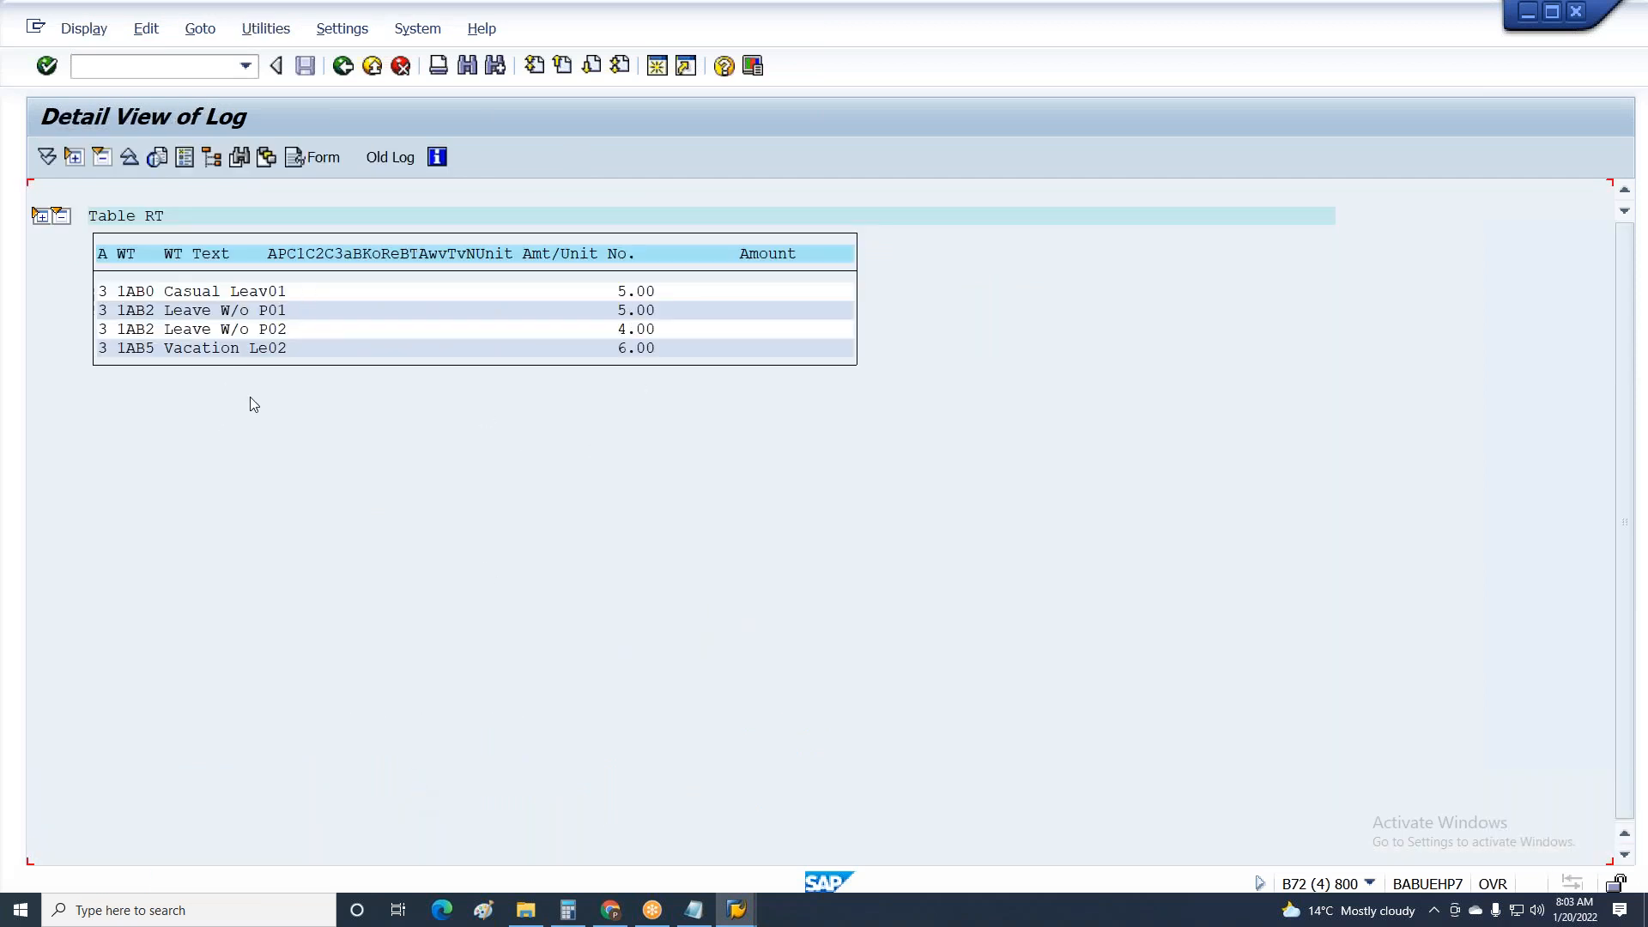
{"action": "key", "text": "F3"}
Review the first processing entry of ACTIO ZQA5 and its calculation rule, and go back to the log tree.
{"action": "left_click", "coordinate": [277, 687]}
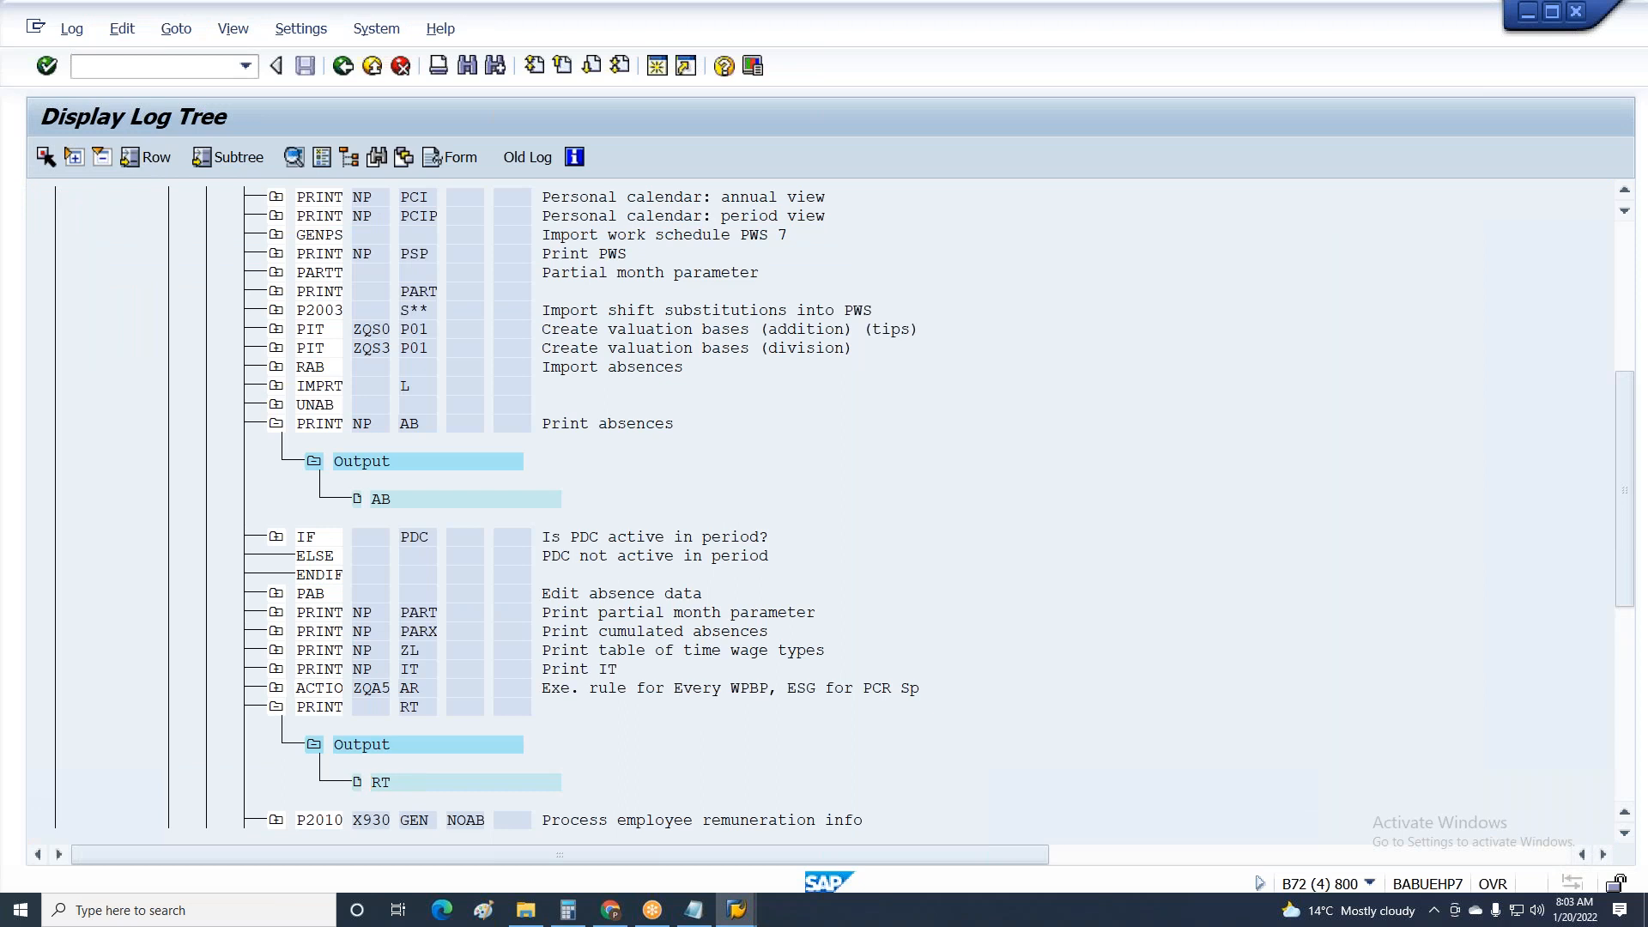
{"action": "left_click", "coordinate": [312, 747]}
{"action": "double_click", "coordinate": [498, 711]}
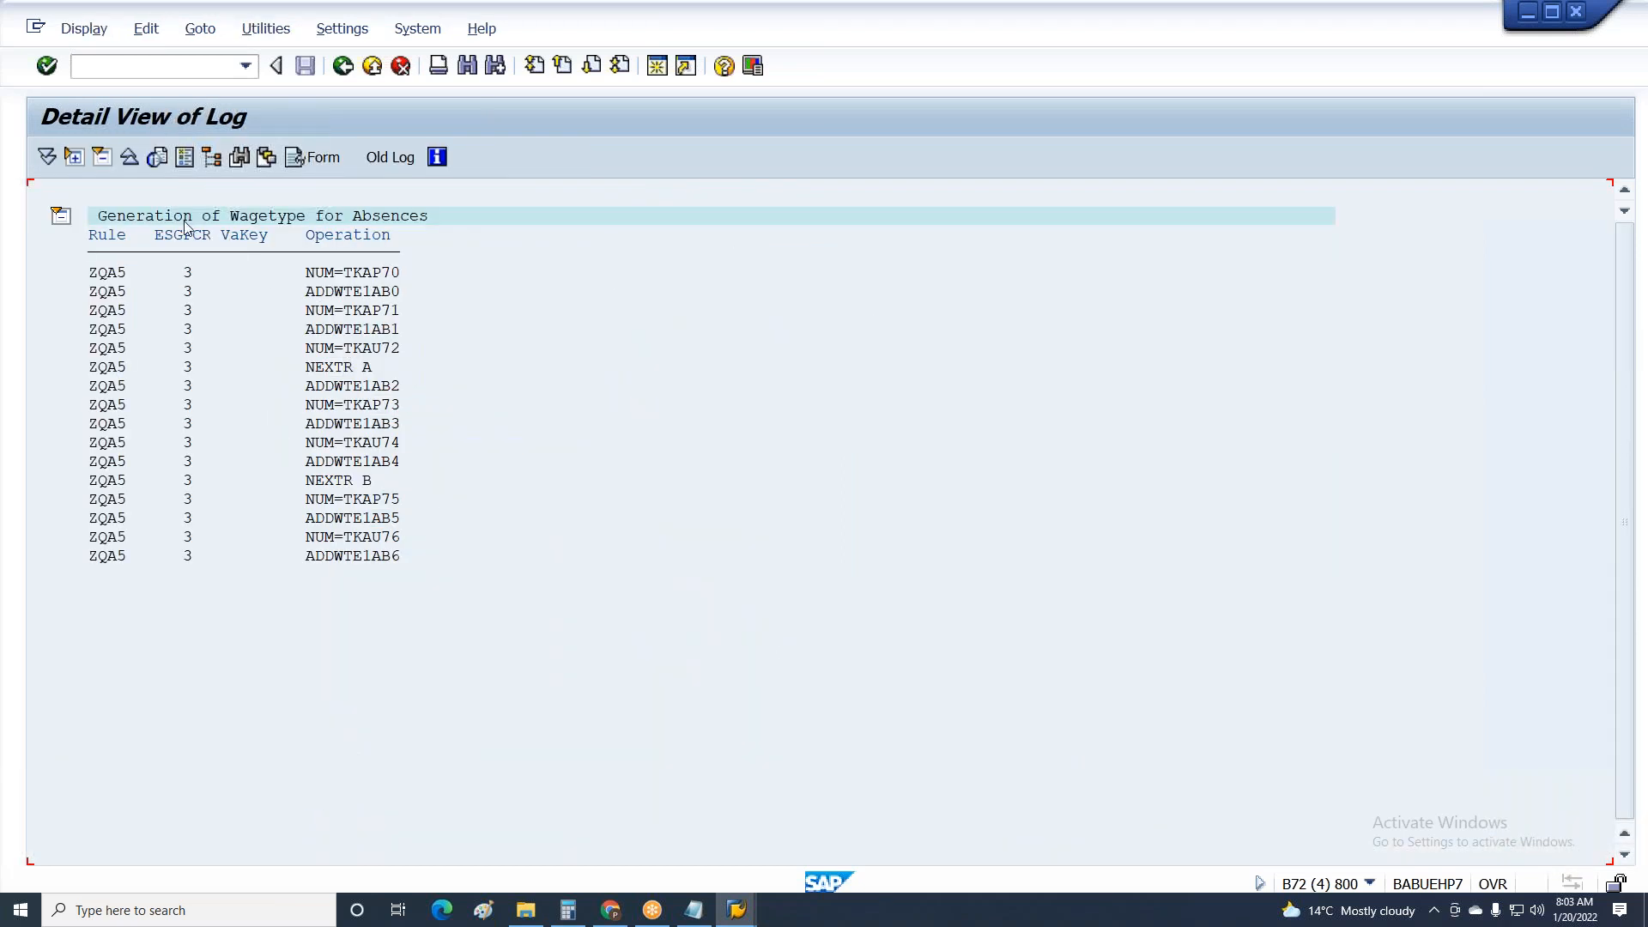
{"action": "double_click", "coordinate": [185, 224]}
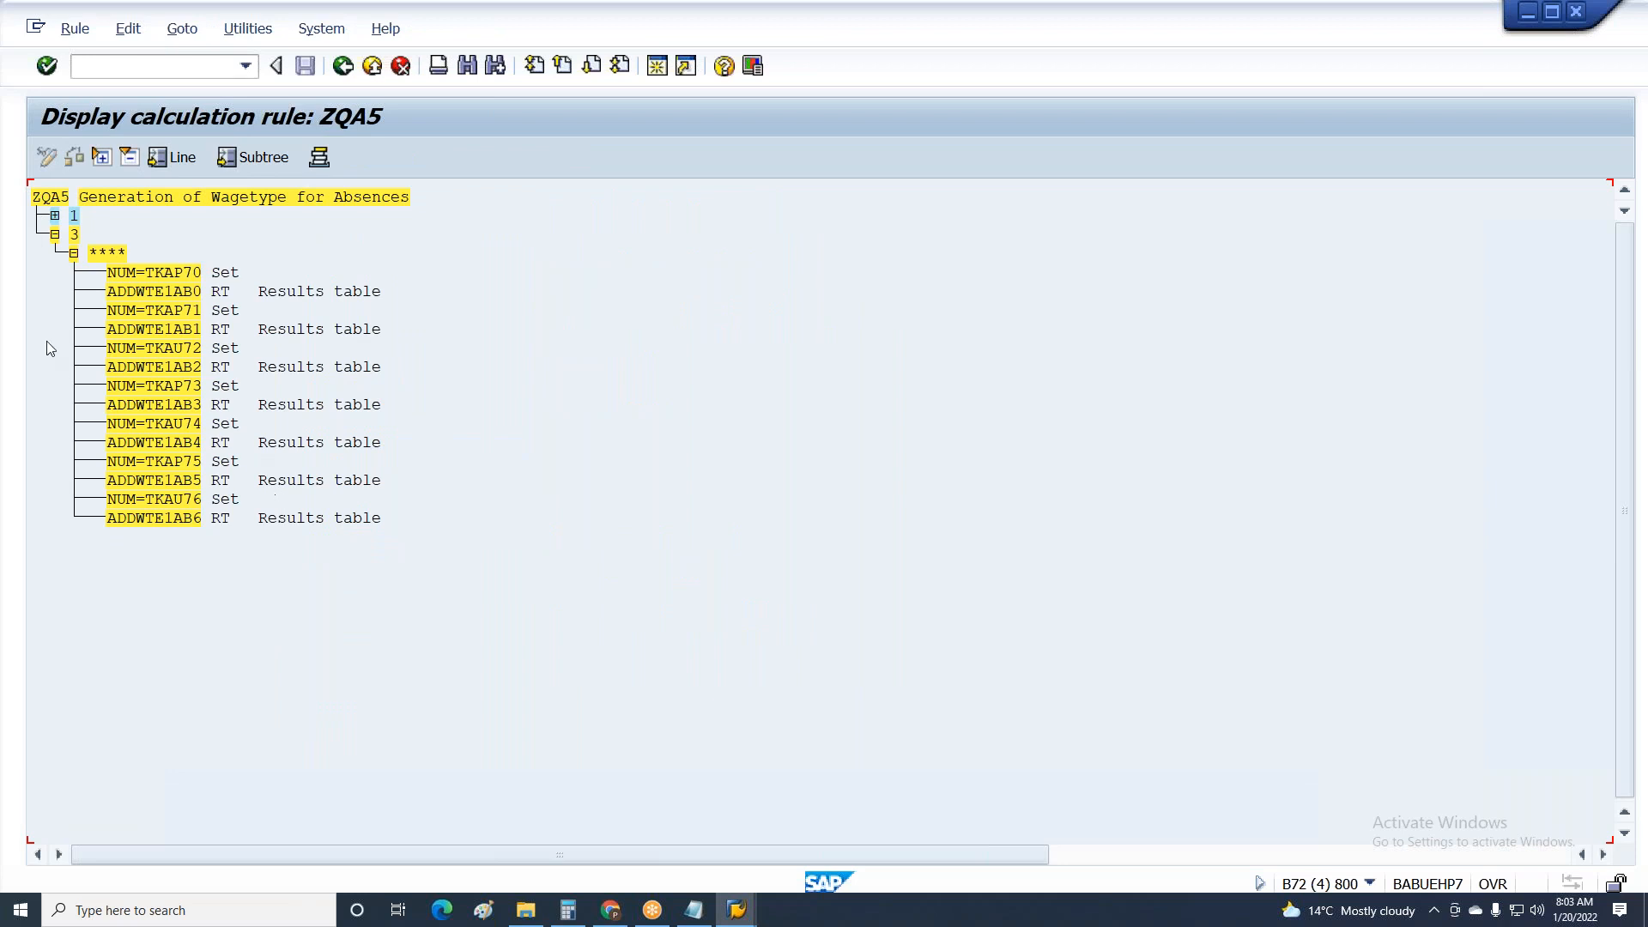
{"action": "key", "text": "F3"}
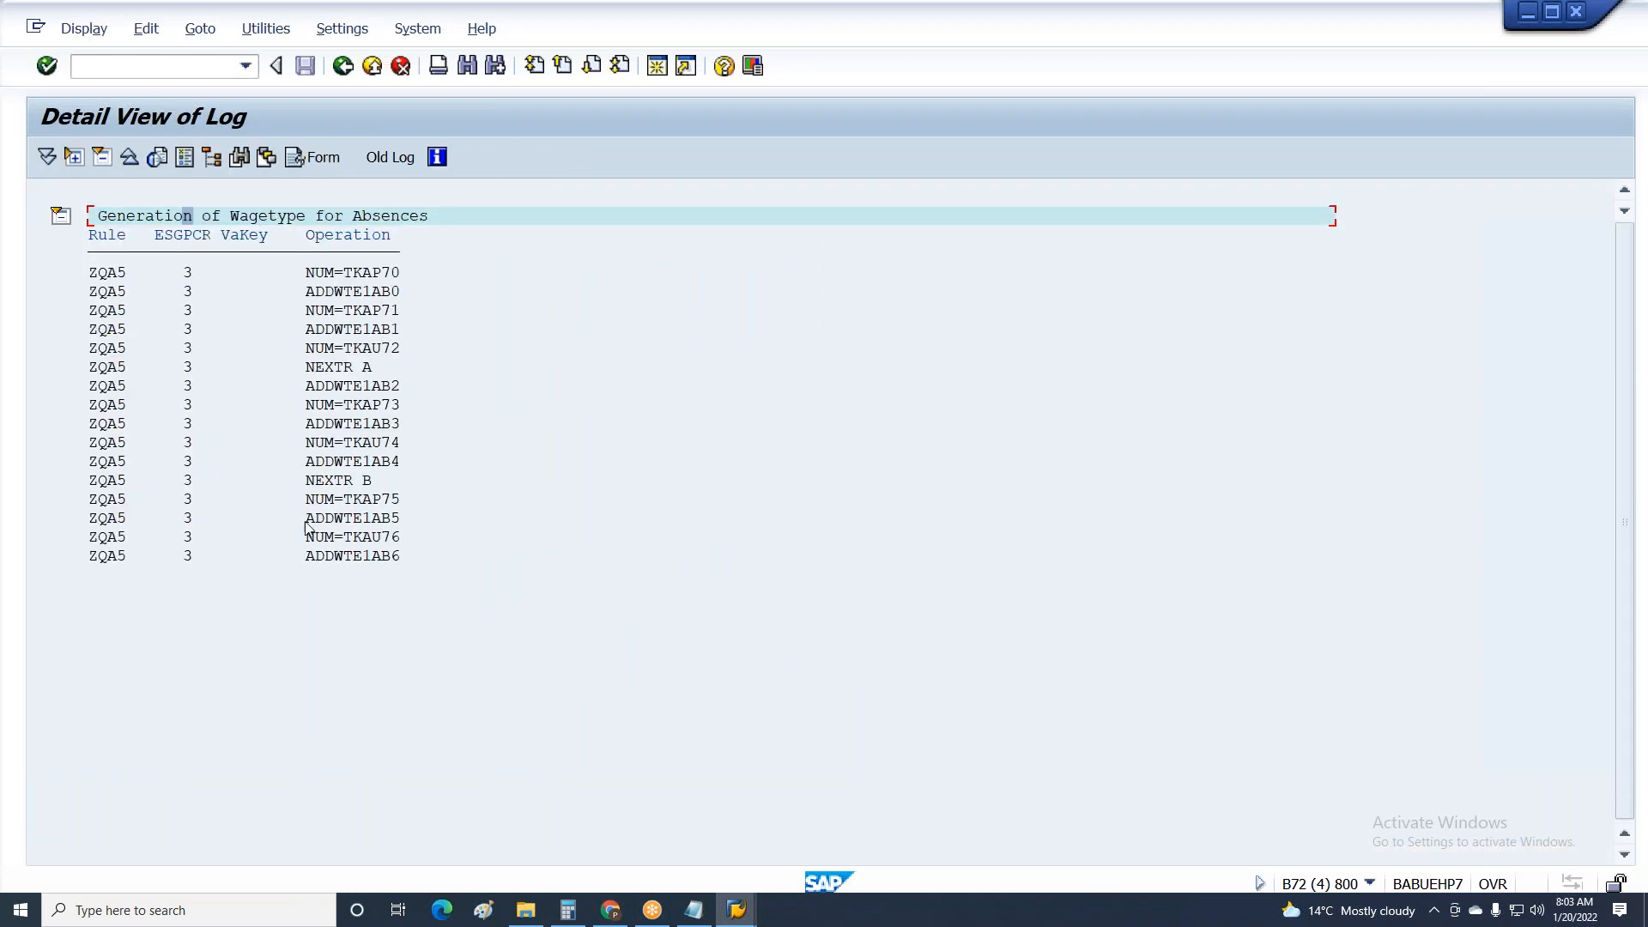
{"action": "key", "text": "F3"}
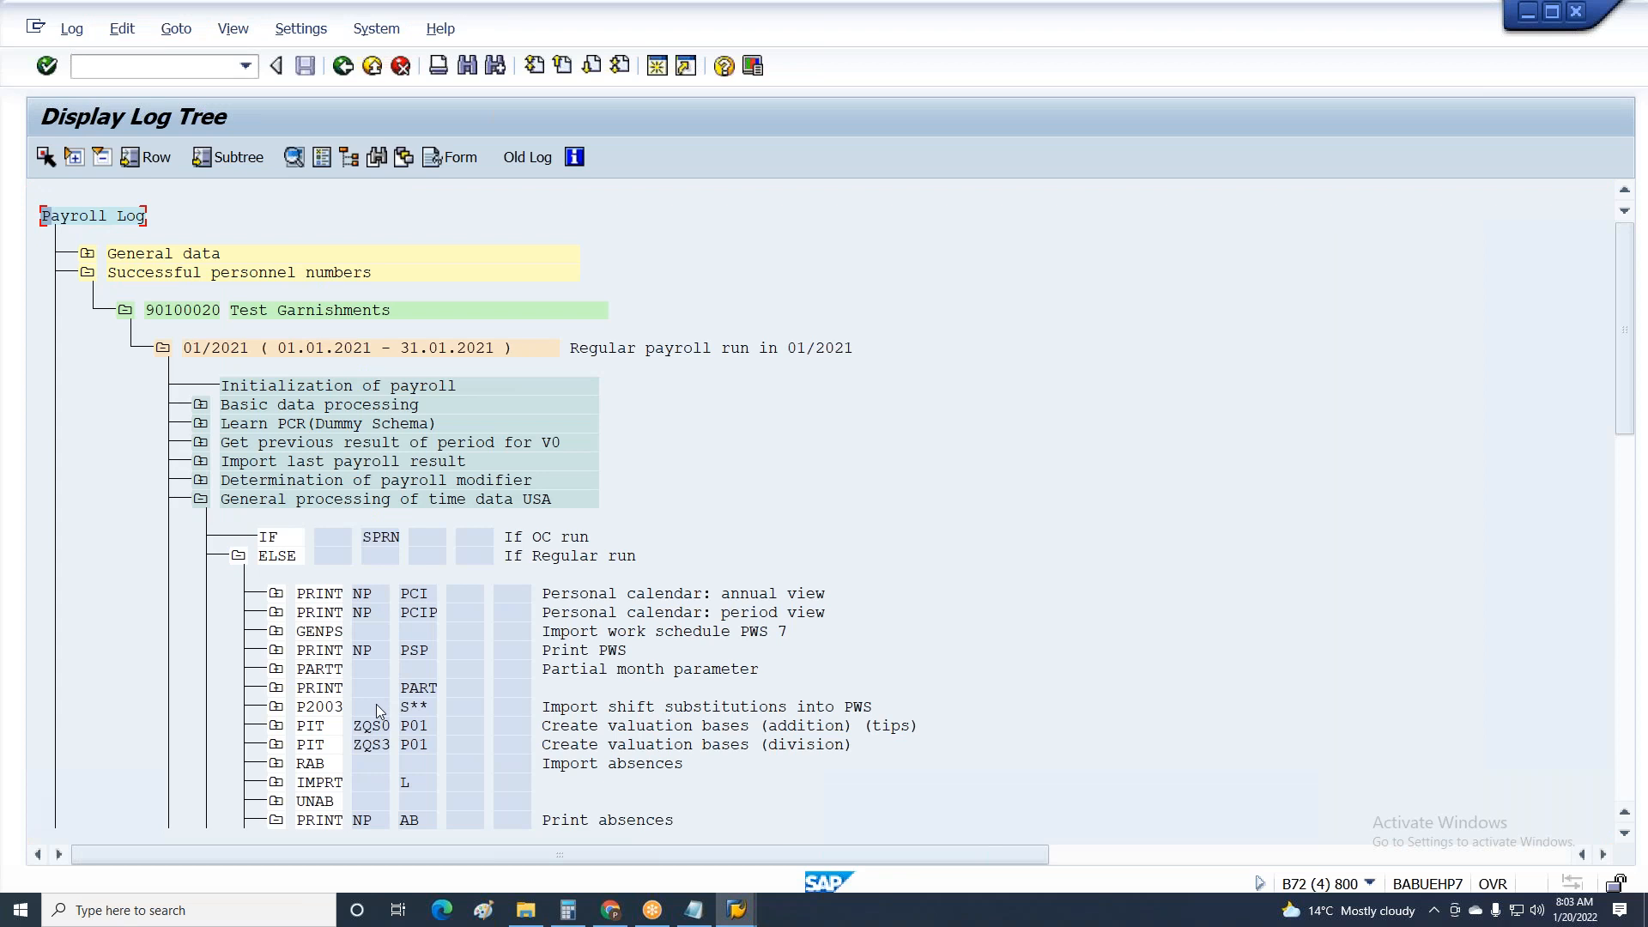
Check the operations in the second Generation of Wagetype for Absences entry under ACTIO ZQA5's processing.
{"action": "scroll", "coordinate": [445, 775], "scroll_direction": "down", "scroll_amount": 5}
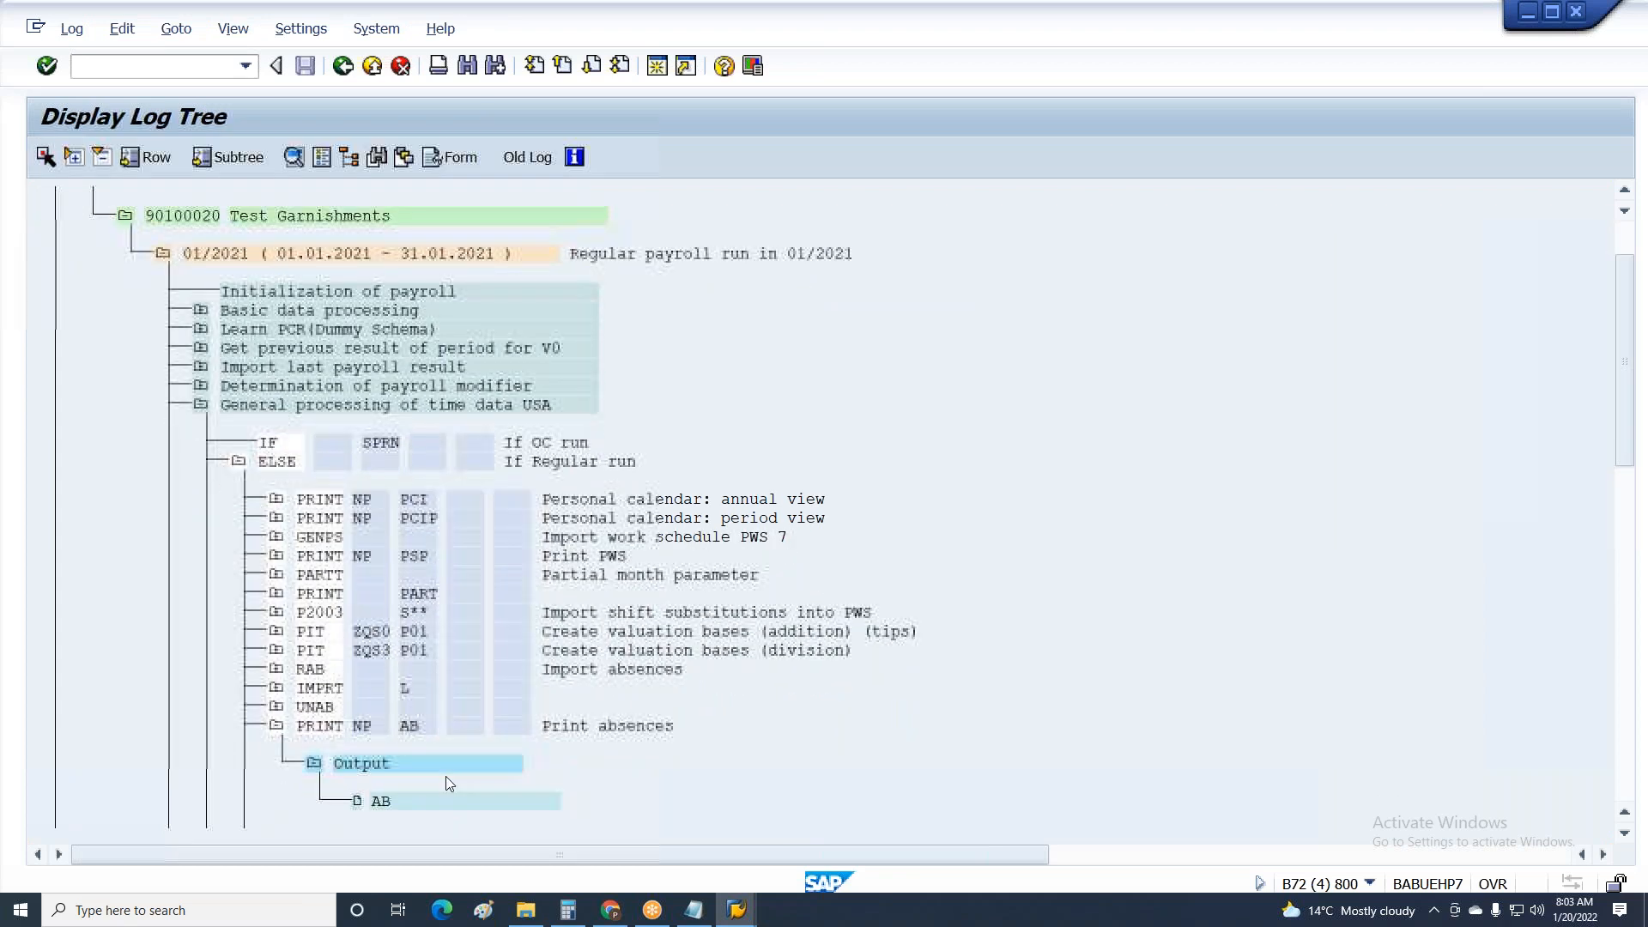
{"action": "scroll", "coordinate": [440, 773], "scroll_direction": "down", "scroll_amount": 10}
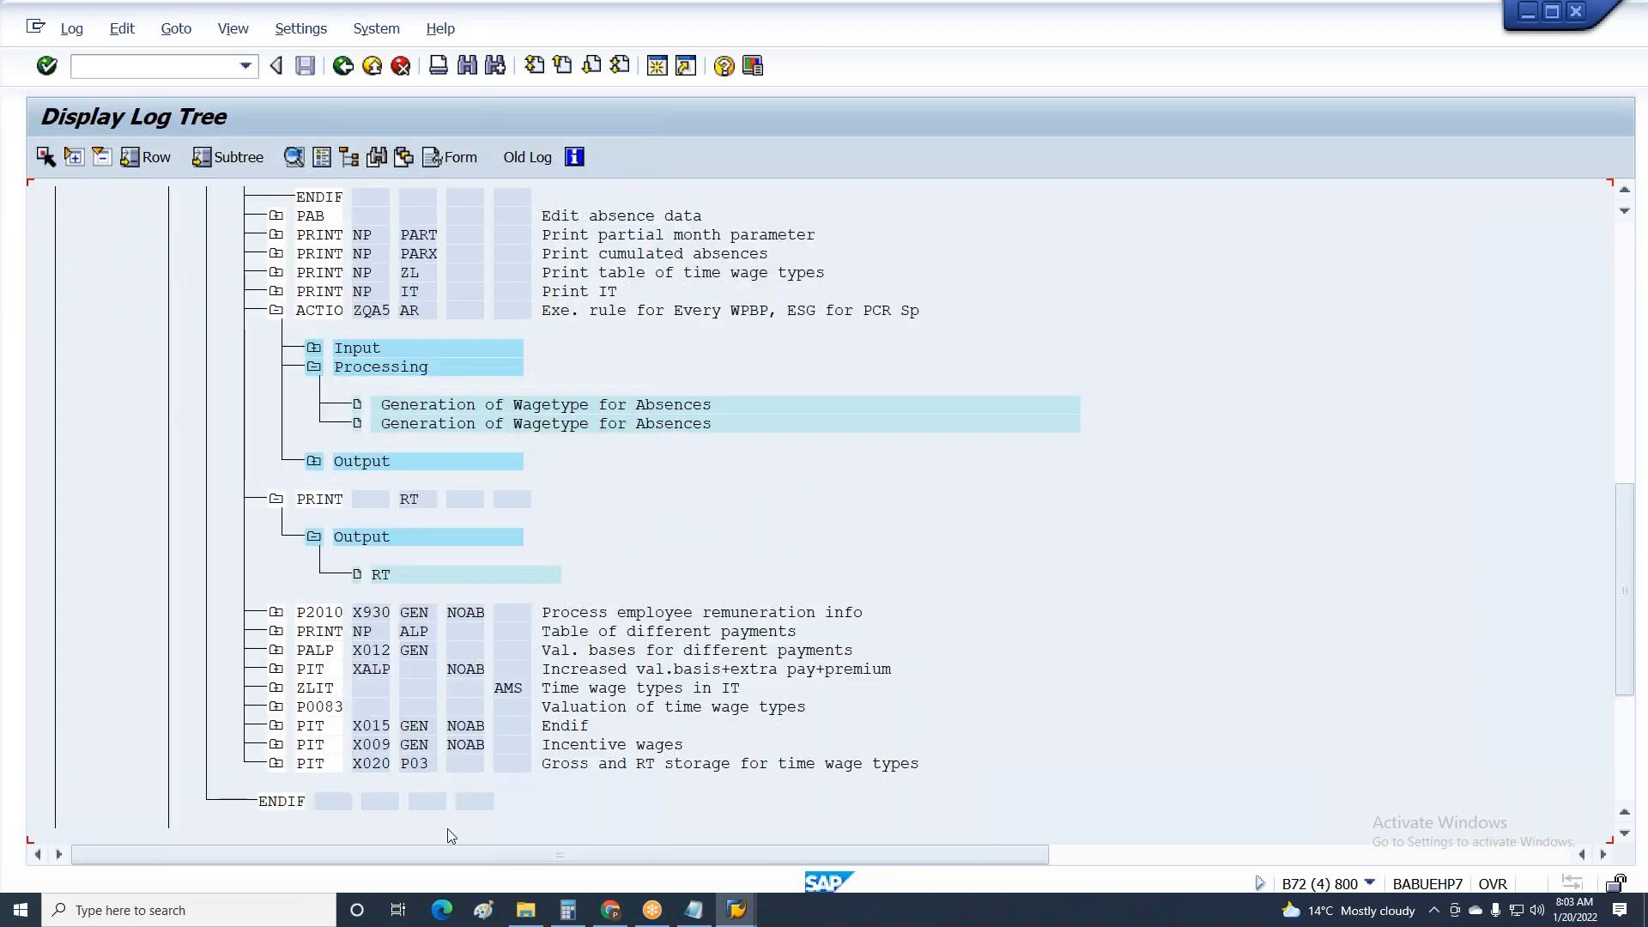
{"action": "double_click", "coordinate": [523, 430]}
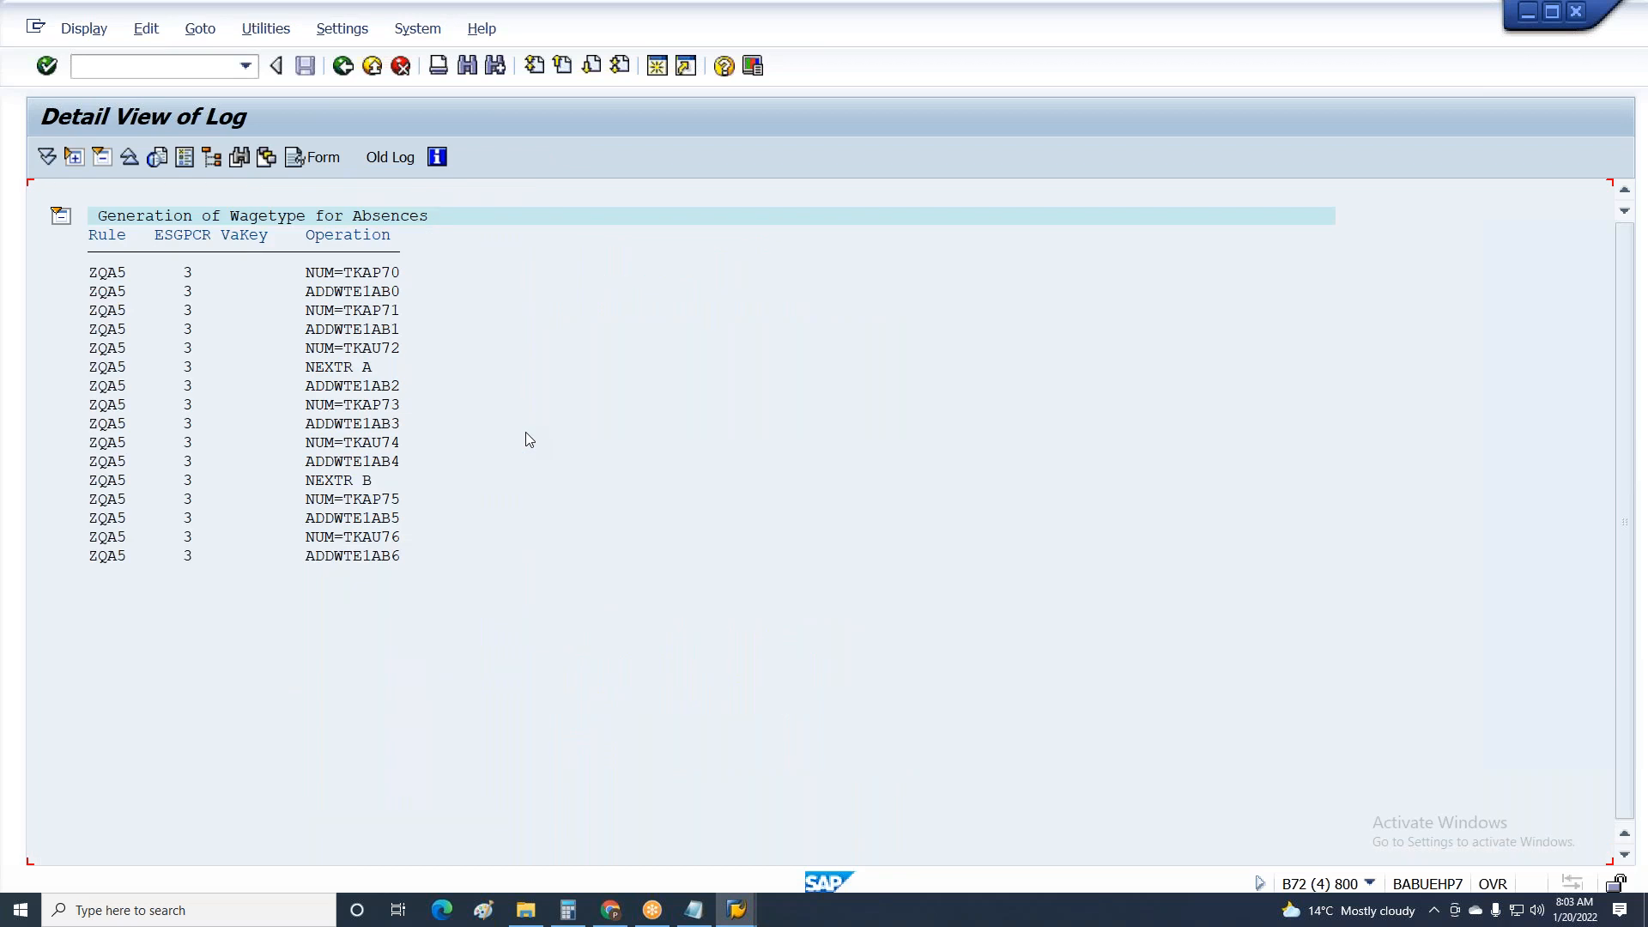
{"action": "key", "text": "F3"}
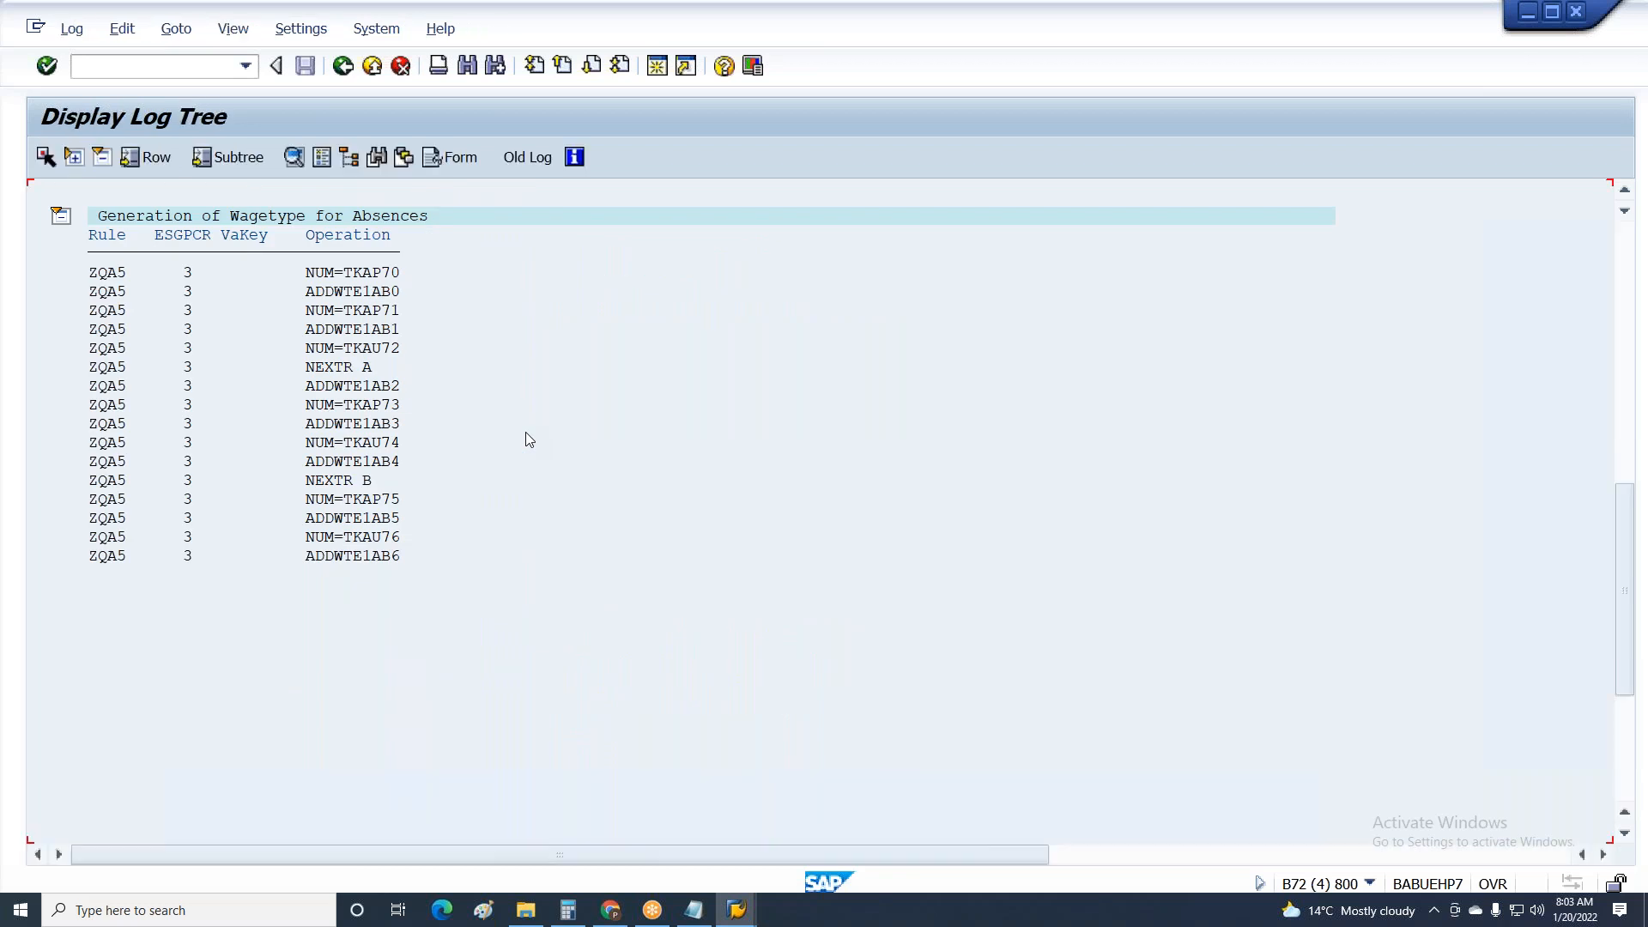
Exit the payroll log, return to the schema Z3T0 window and deactivate the ACTIO ZQA5 AR line with *.
{"action": "key", "text": "F3"}
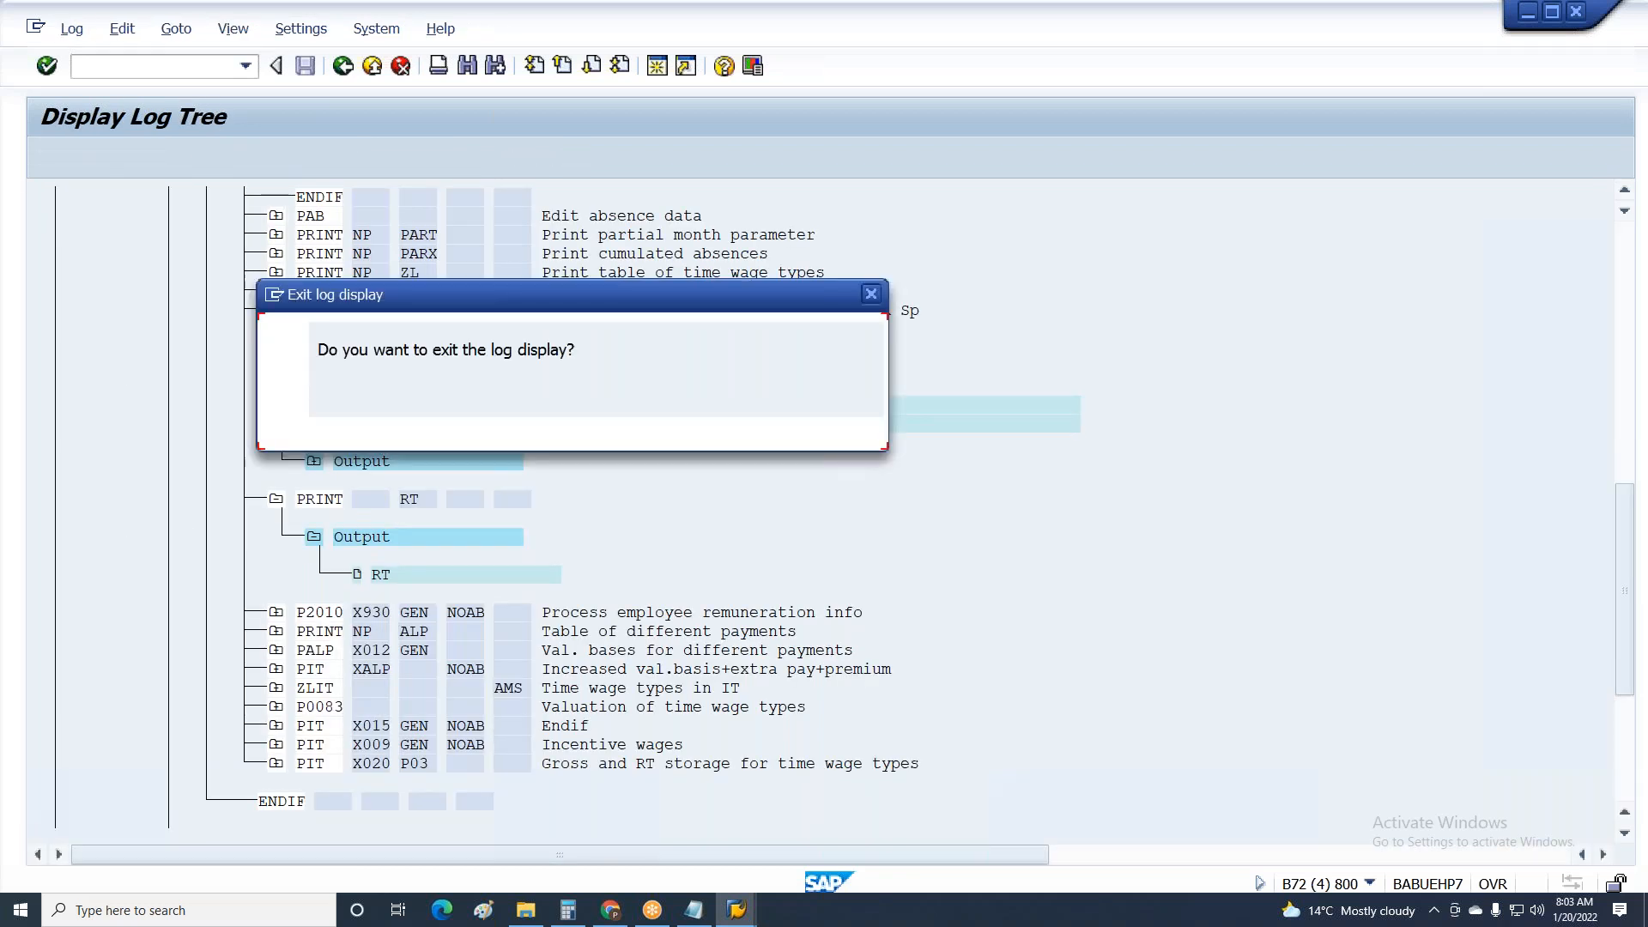
{"action": "left_click", "coordinate": [416, 430]}
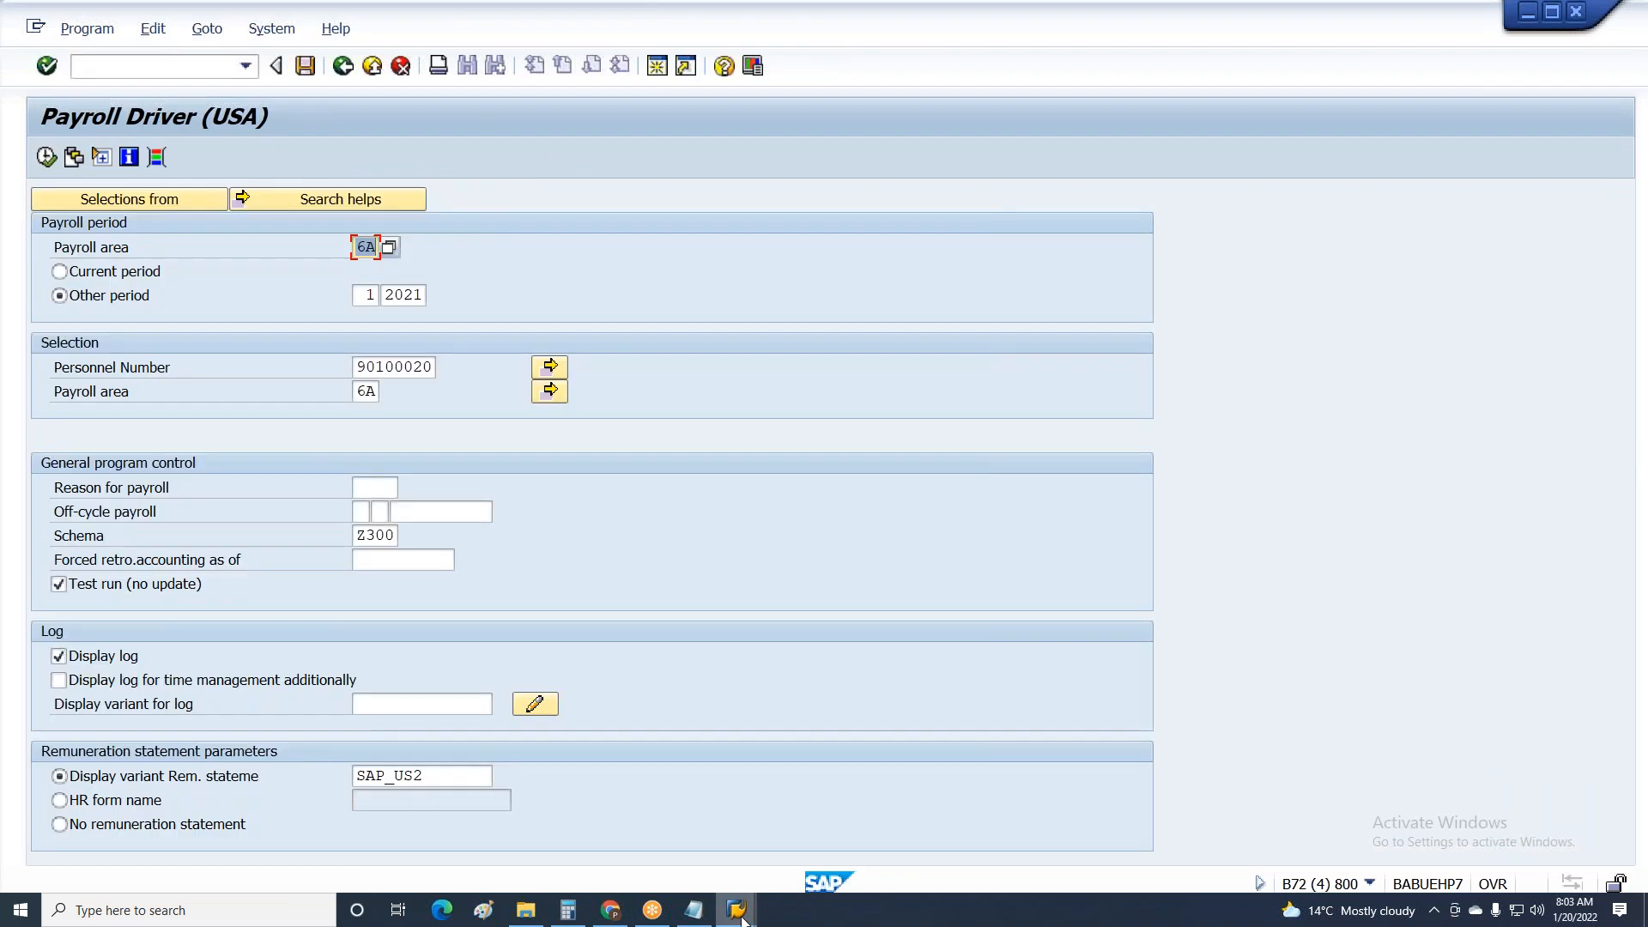
{"action": "mouse_move", "coordinate": [736, 910]}
{"action": "left_click", "coordinate": [429, 848]}
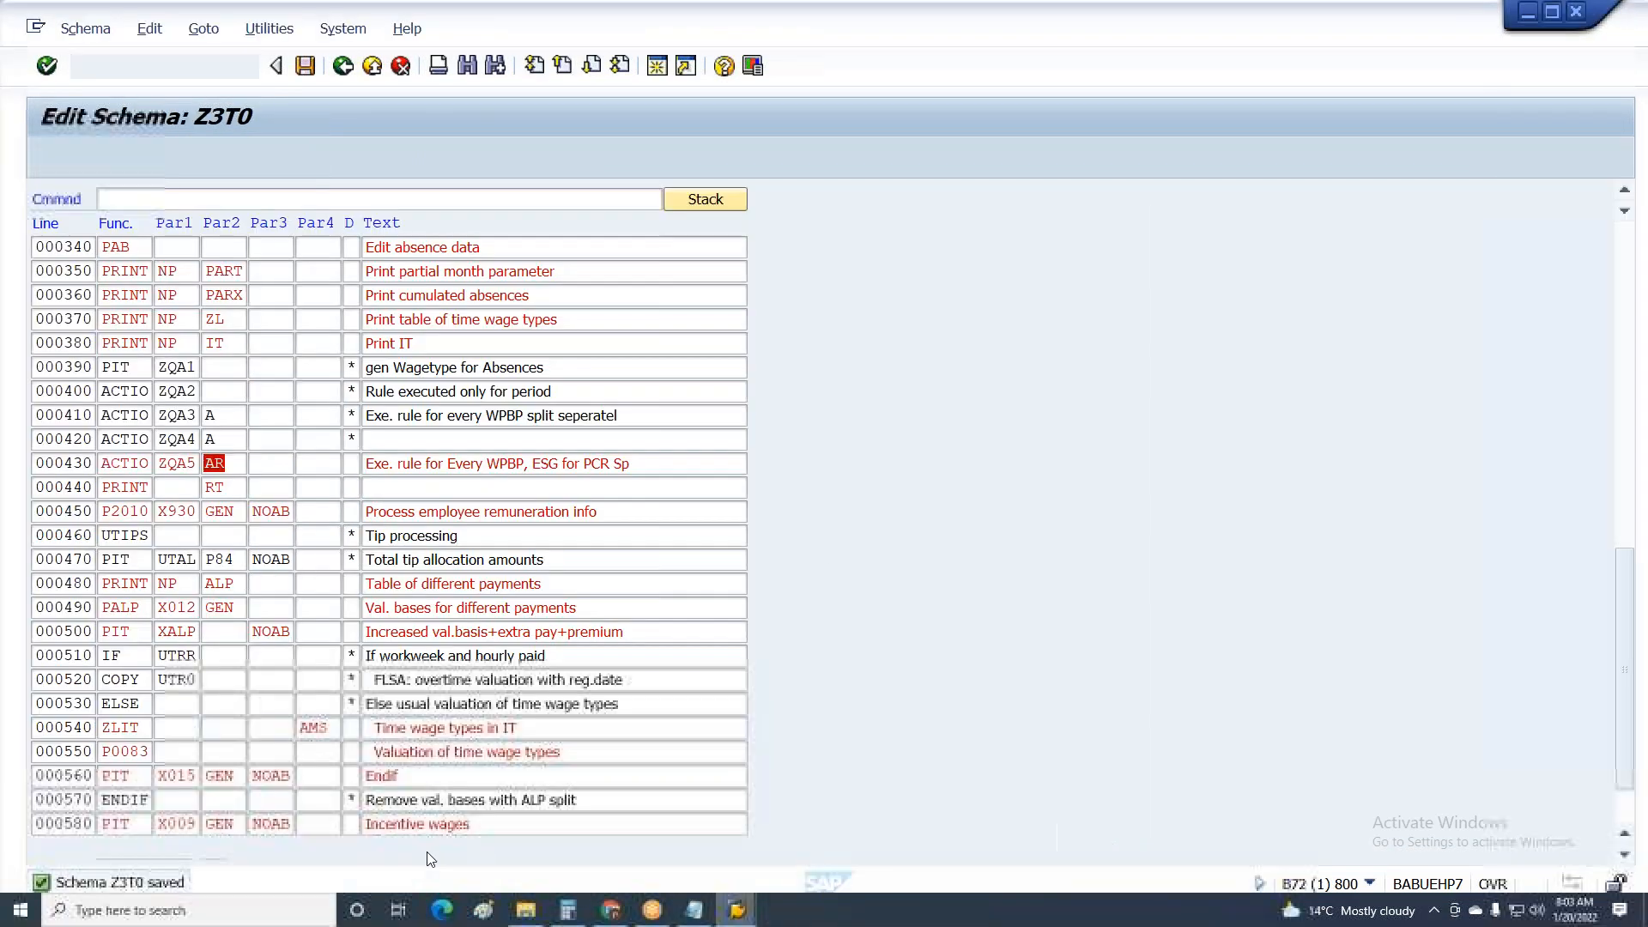
{"action": "left_click", "coordinate": [346, 465]}
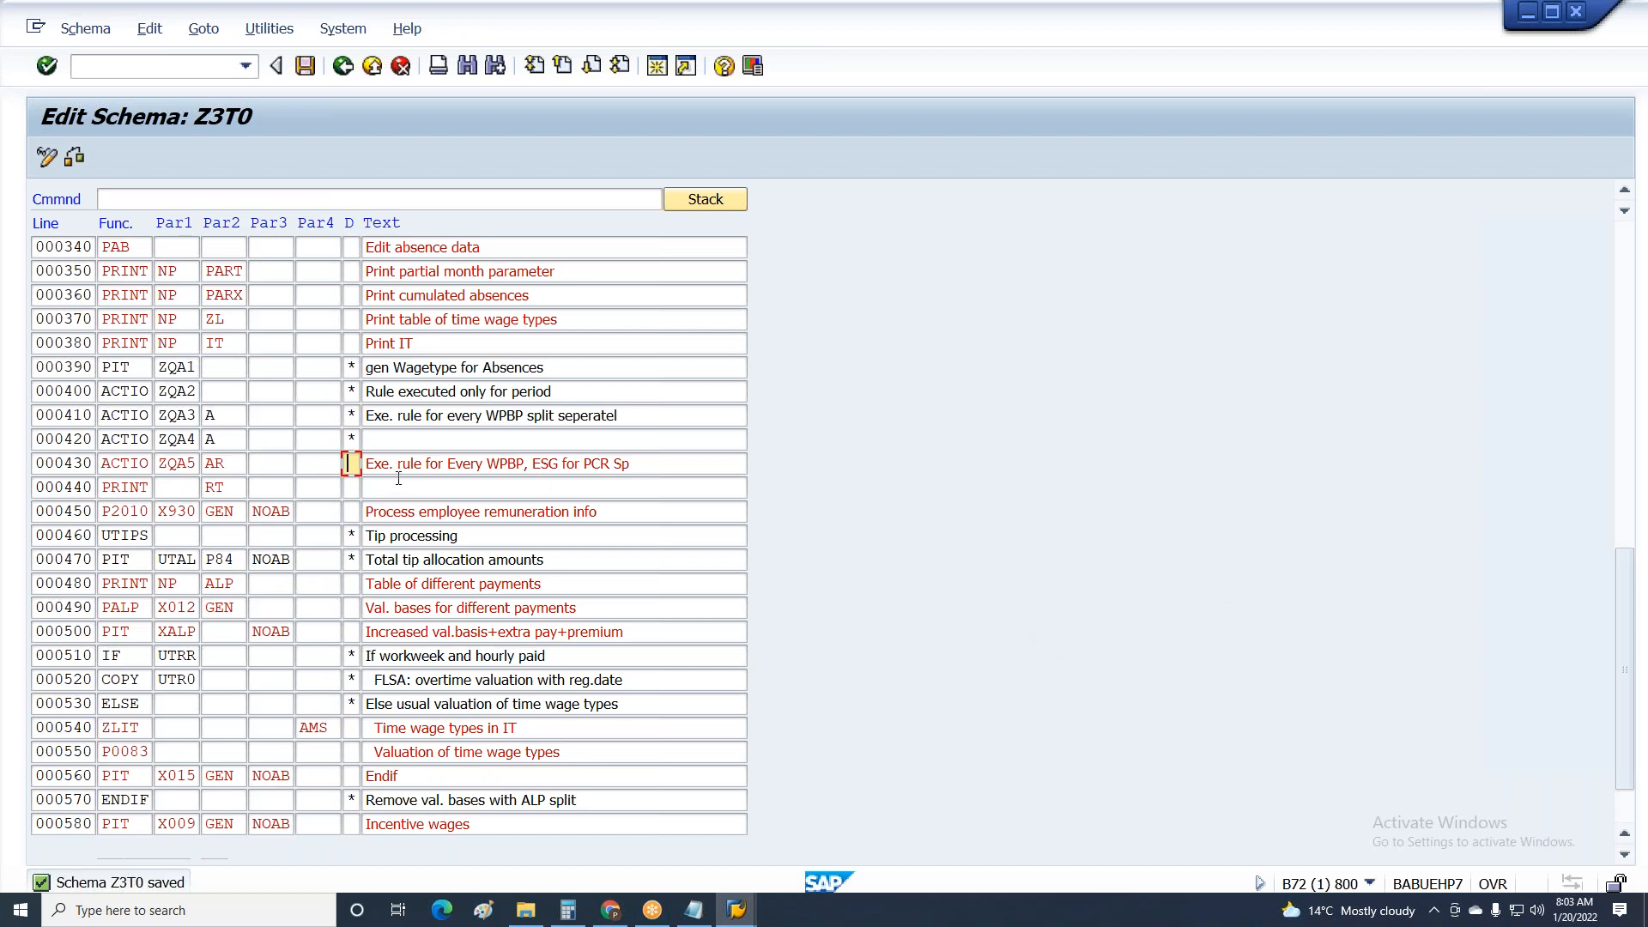
{"action": "type", "text": "*"}
{"action": "key", "text": "Return"}
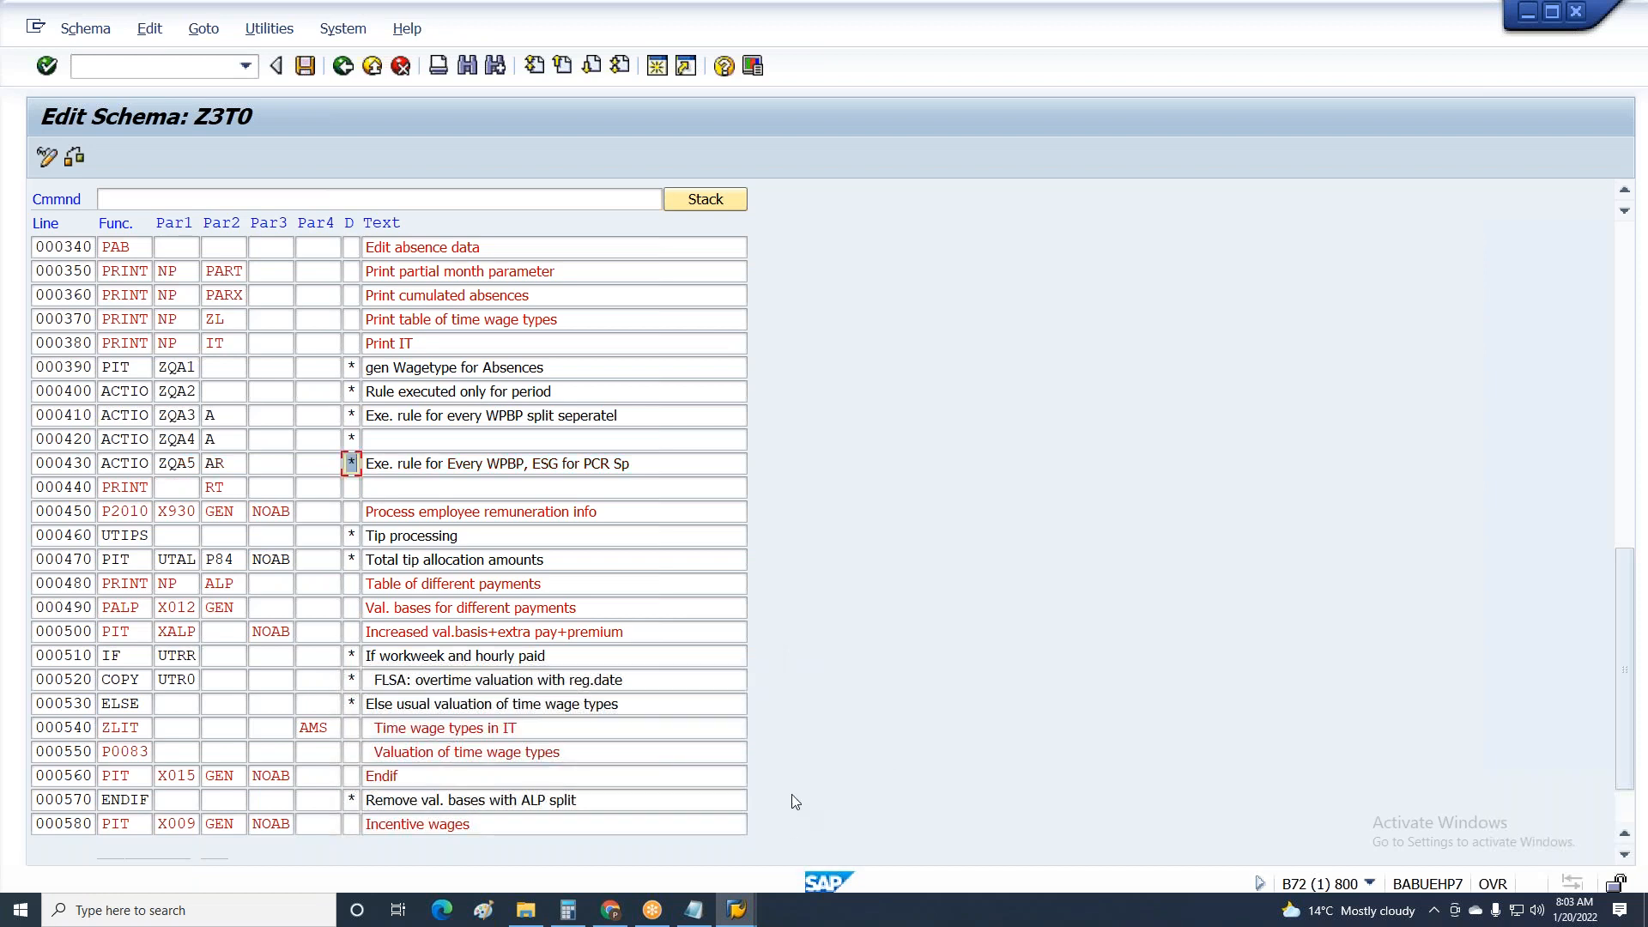
Switch to the Notepad notes and highlight the table T554S method, followed by the PCR method, for generating absence wage types.
{"action": "left_click", "coordinate": [697, 909]}
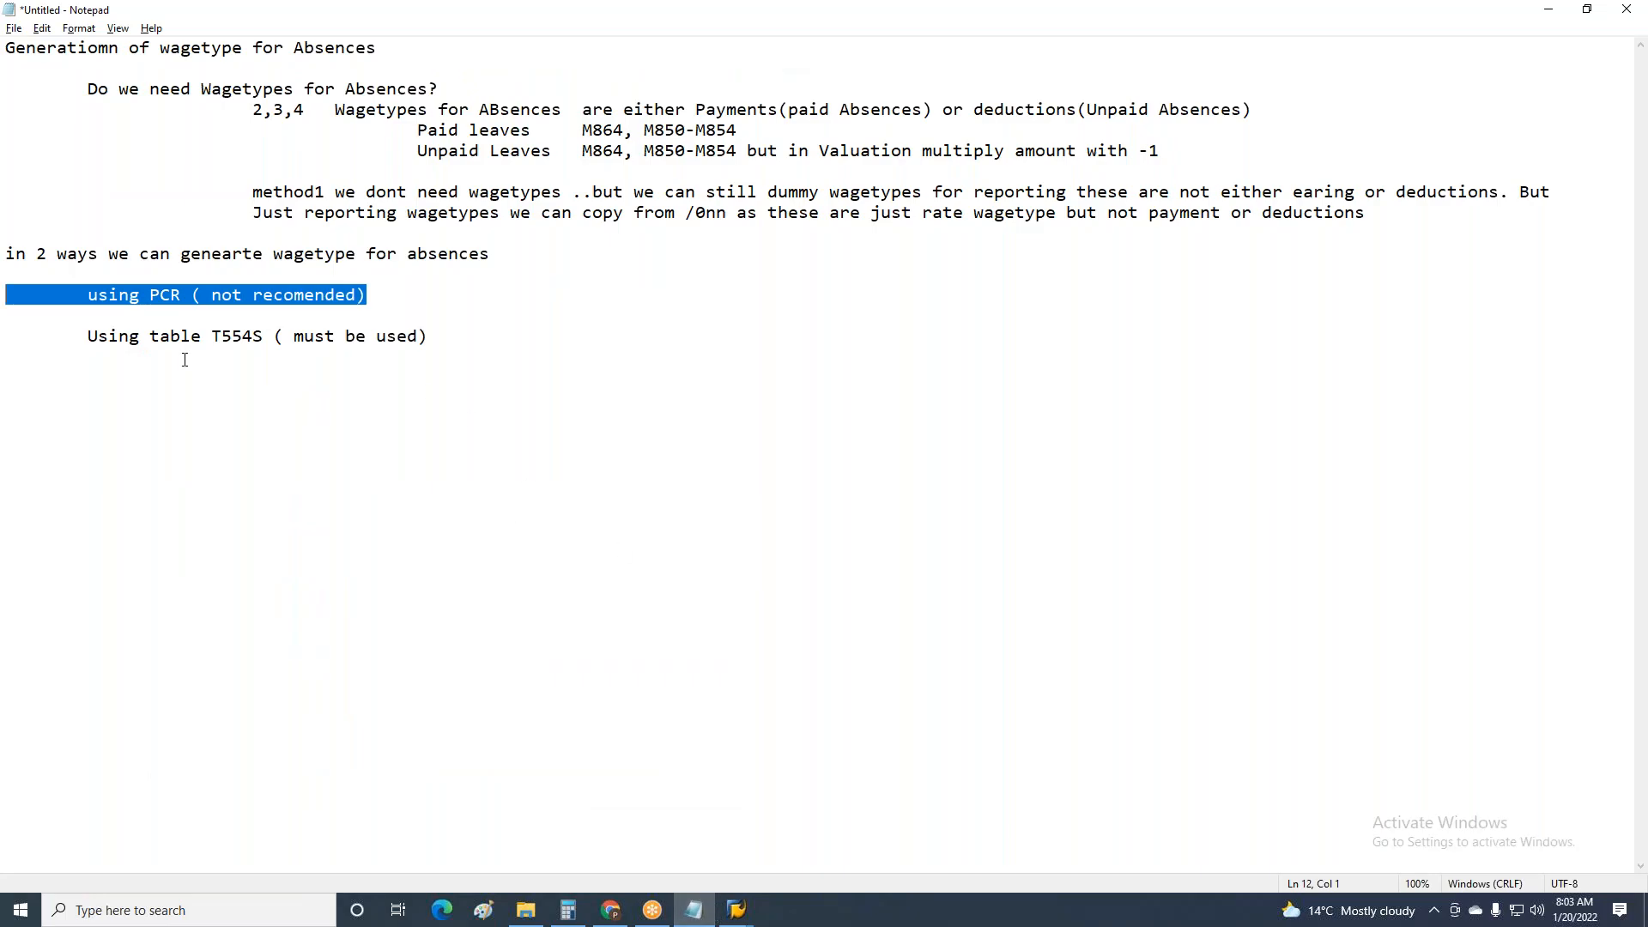
{"action": "left_click_drag", "start_coordinate": [78, 334], "coordinate": [515, 338]}
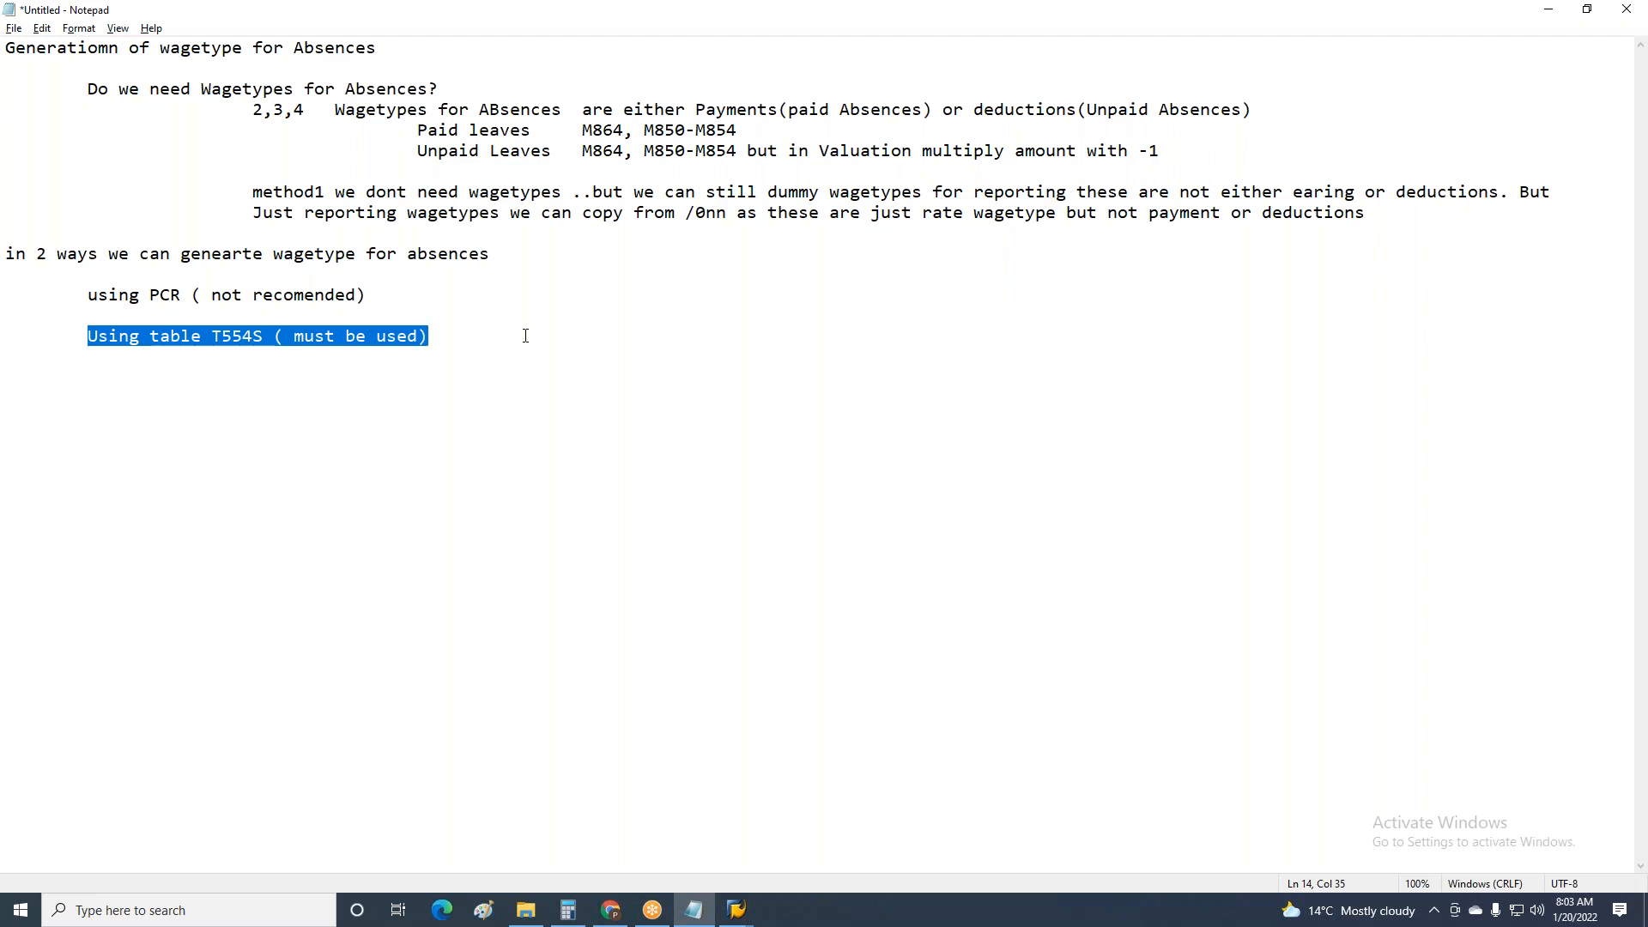
{"action": "left_click_drag", "start_coordinate": [422, 303], "coordinate": [7, 296]}
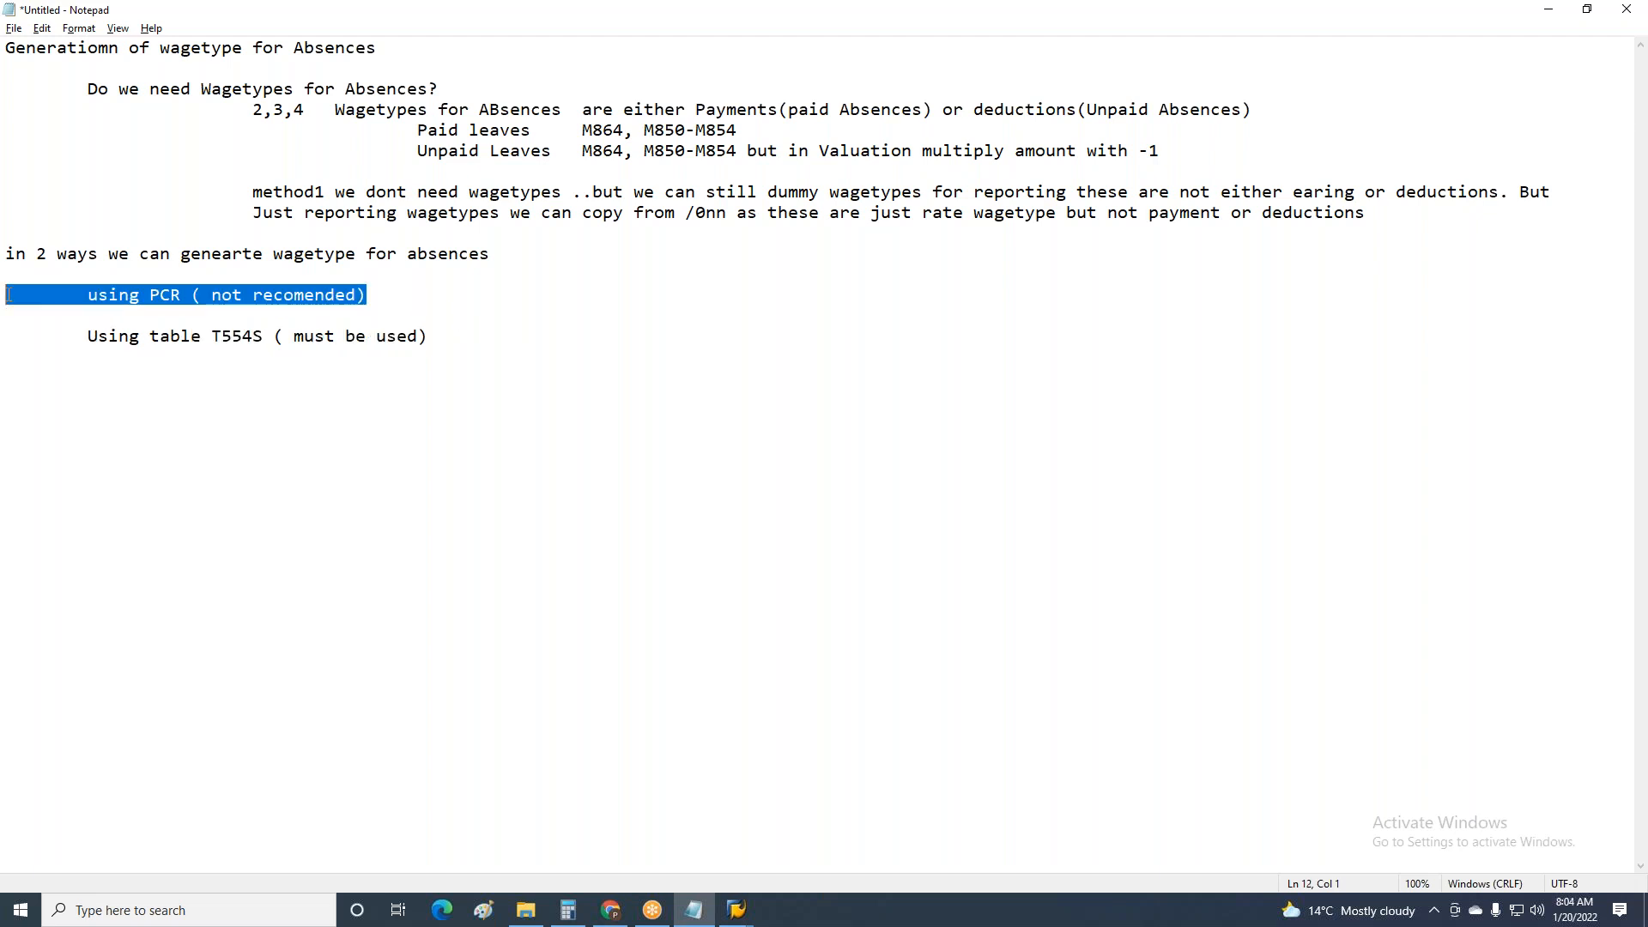